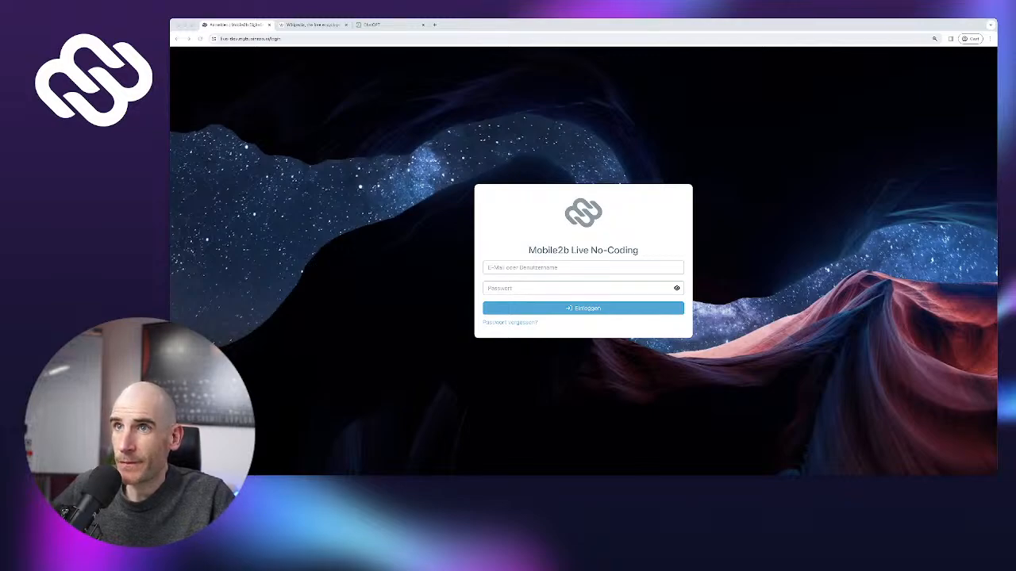
Log in to Mobile2b Live No-Coding with the account e-mail and password
{"action": "left_click", "coordinate": [583, 267]}
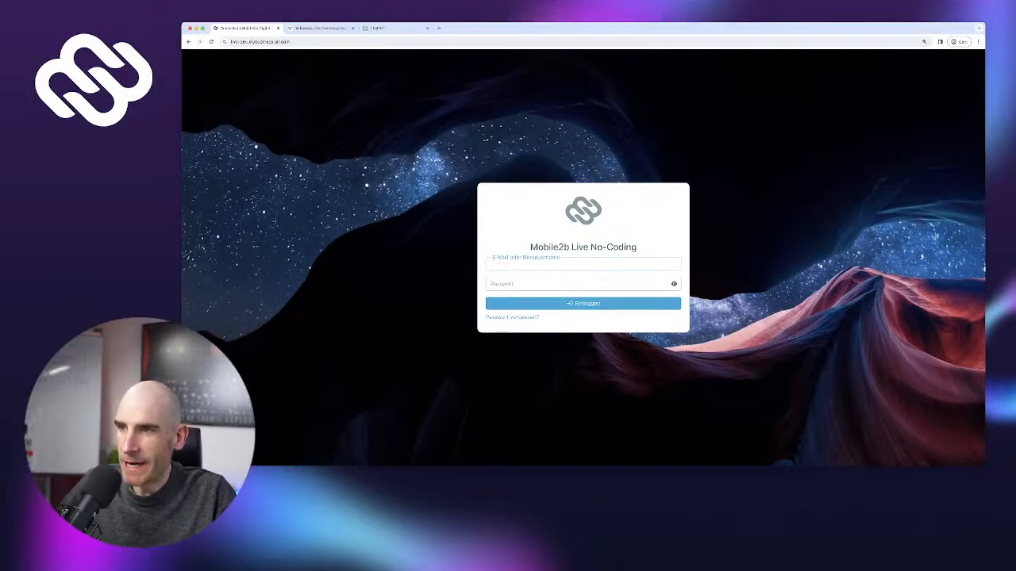
{"action": "key", "text": "Tab"}
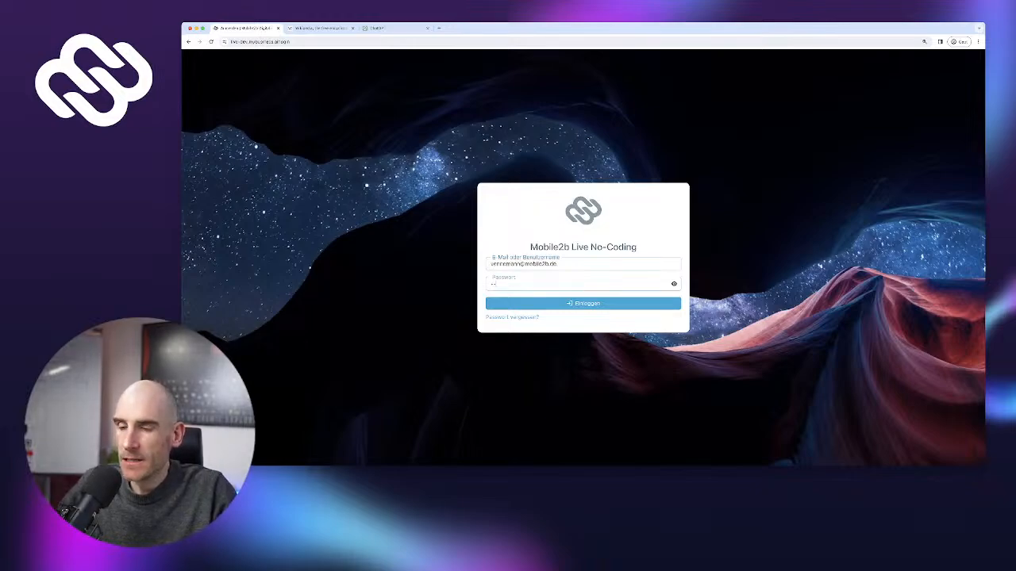
{"action": "type", "text": "••••••••••••••••••"}
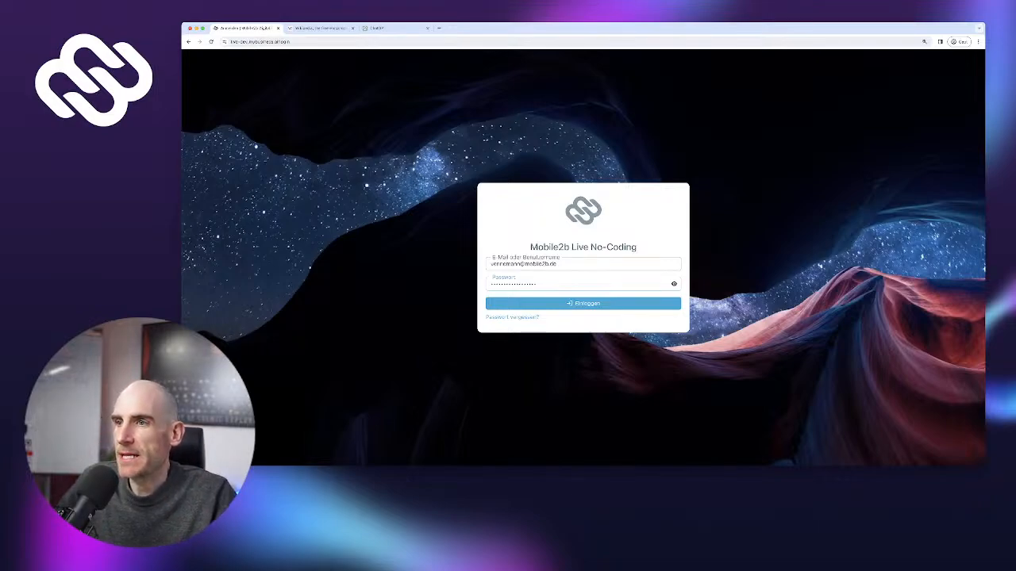
{"action": "key", "text": "Return"}
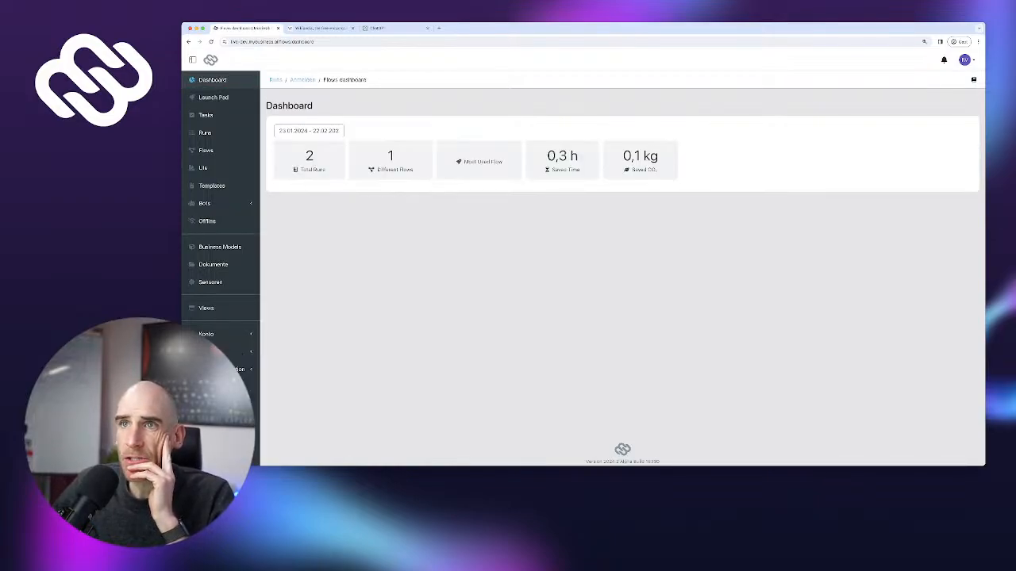
In the zoomed-in Wikipedia tab, search 'Ss' and open the '5S (methodology)' article
{"action": "key", "text": "ctrl+Tab"}
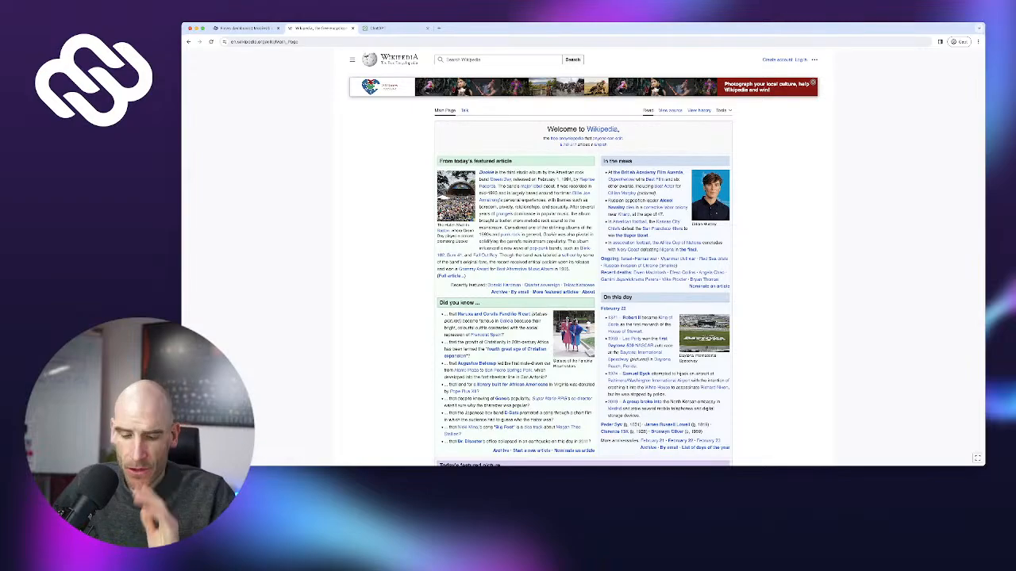
{"action": "key", "text": "ctrl+plus"}
{"action": "key", "text": "ctrl+plus"}
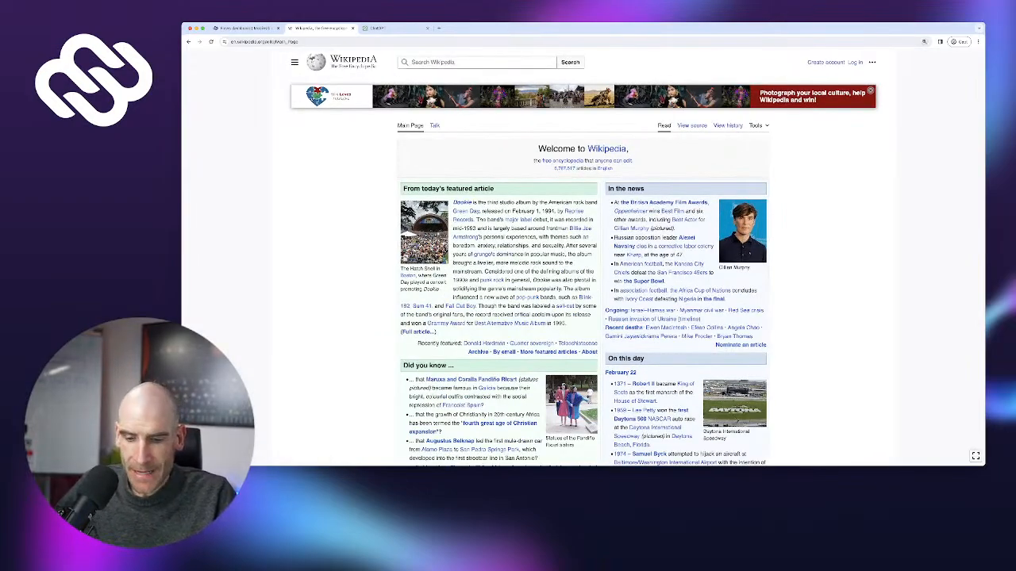
{"action": "left_click", "coordinate": [477, 62]}
{"action": "type", "text": "Ss"}
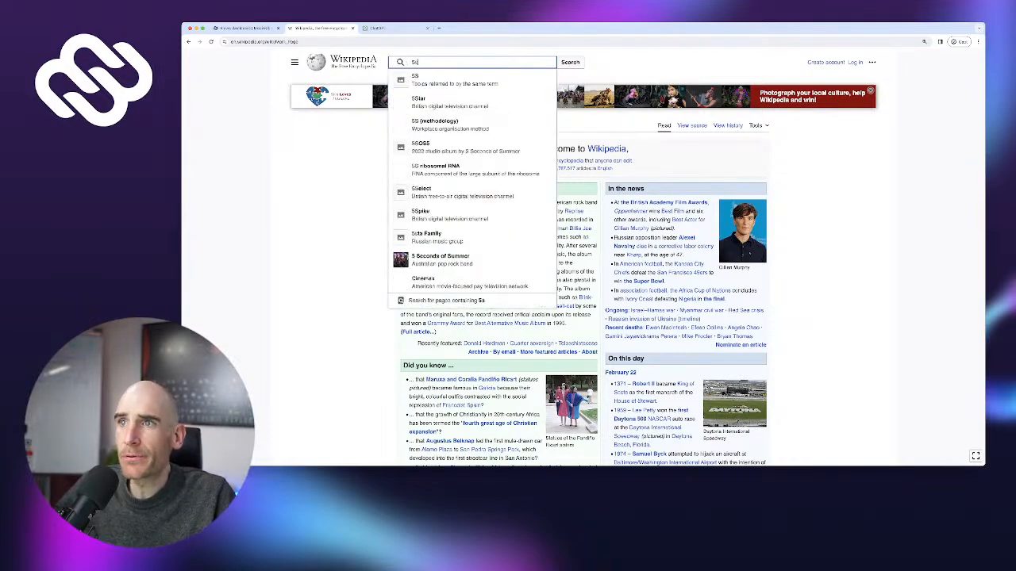
{"action": "left_click", "coordinate": [434, 124]}
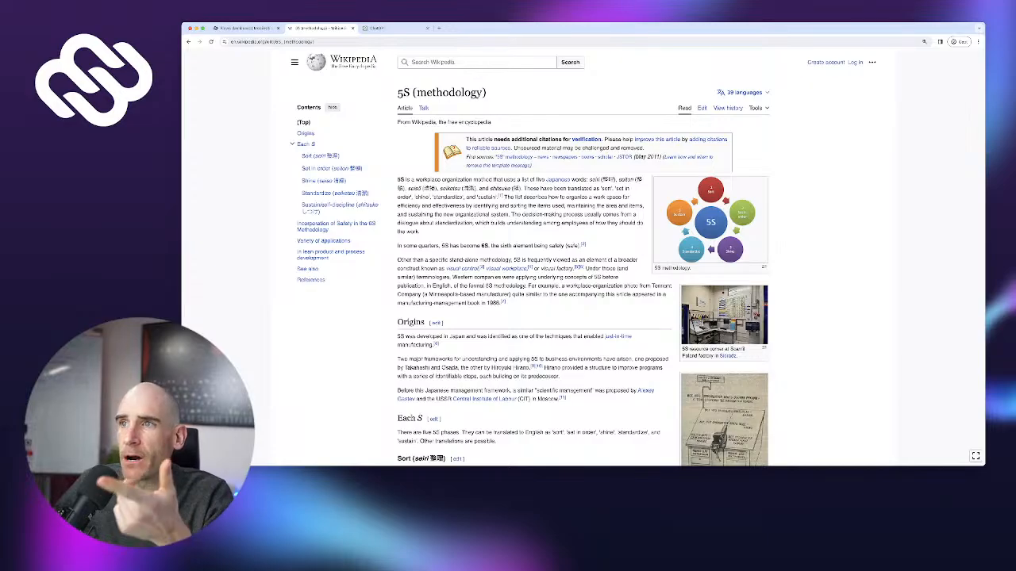
{"action": "scroll", "coordinate": [584, 258], "scroll_direction": "down", "scroll_amount": 1}
{"action": "scroll", "coordinate": [583, 258], "scroll_direction": "up", "scroll_amount": 1}
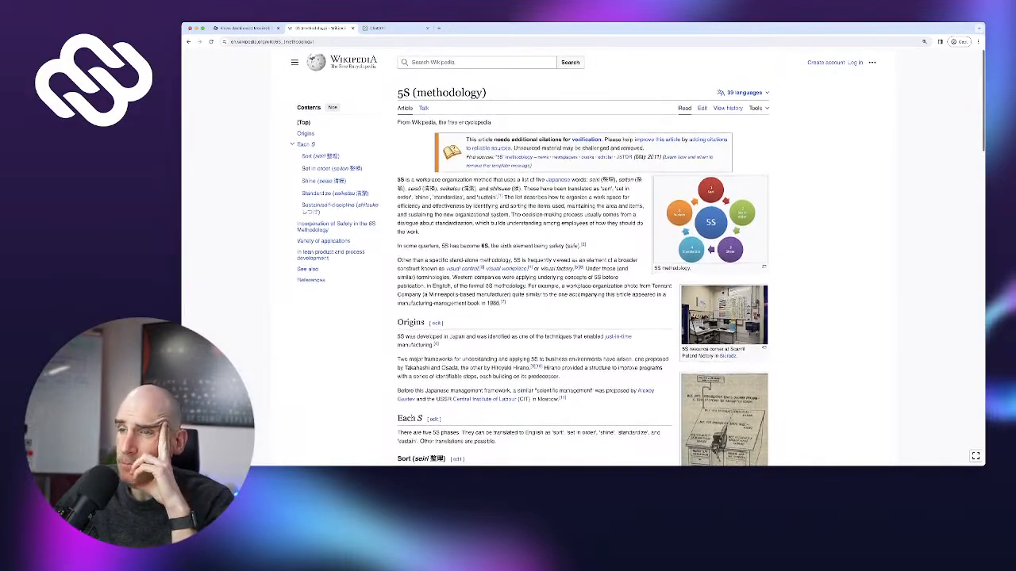
{"action": "scroll", "coordinate": [583, 258], "scroll_direction": "down", "scroll_amount": 1}
{"action": "scroll", "coordinate": [583, 258], "scroll_direction": "up", "scroll_amount": 1}
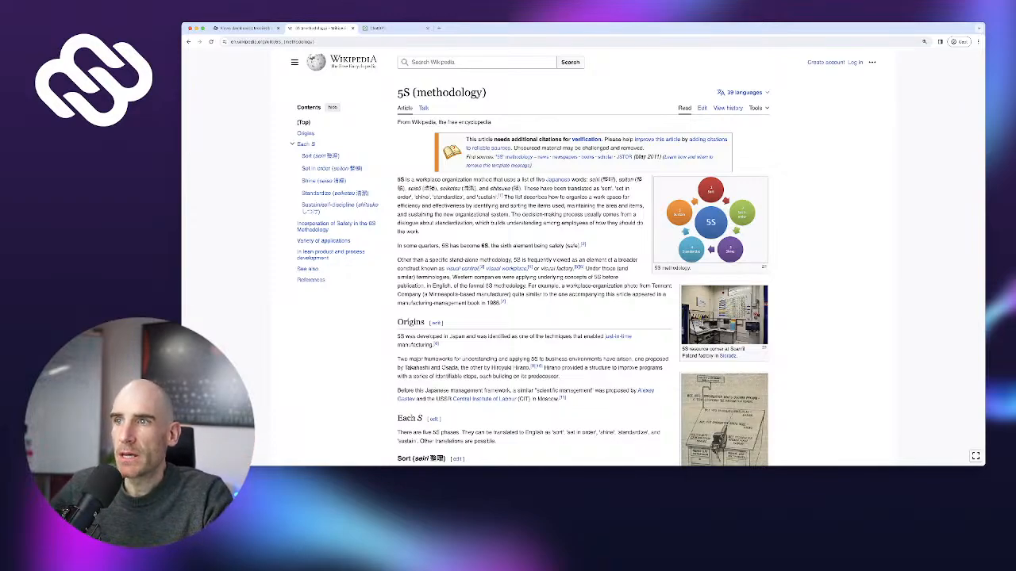
{"action": "scroll", "coordinate": [583, 278], "scroll_direction": "down", "scroll_amount": 1}
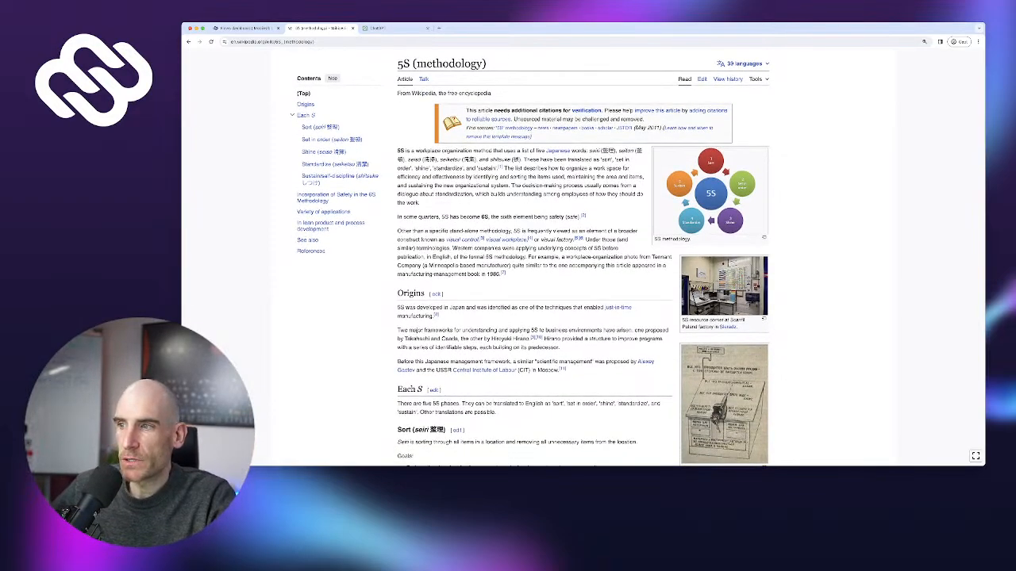
{"action": "scroll", "coordinate": [583, 277], "scroll_direction": "down", "scroll_amount": 2}
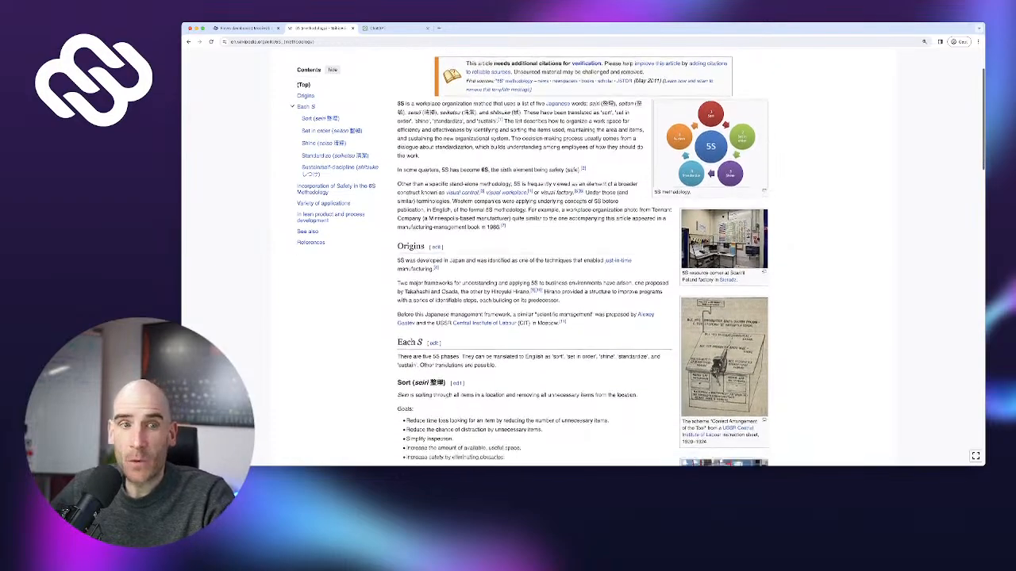
{"action": "scroll", "coordinate": [583, 277], "scroll_direction": "up", "scroll_amount": 2}
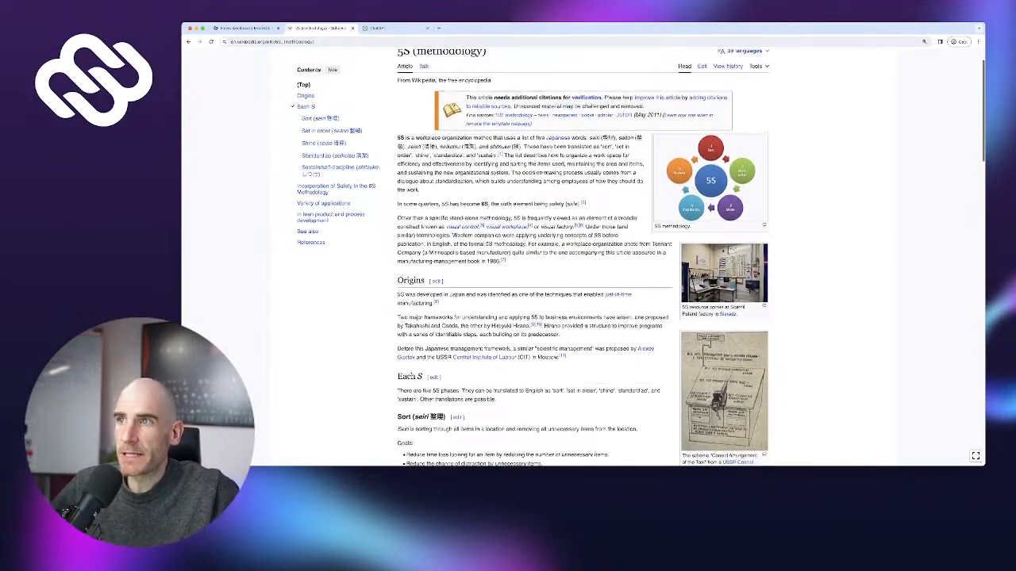
{"action": "scroll", "coordinate": [584, 278], "scroll_direction": "up", "scroll_amount": 1}
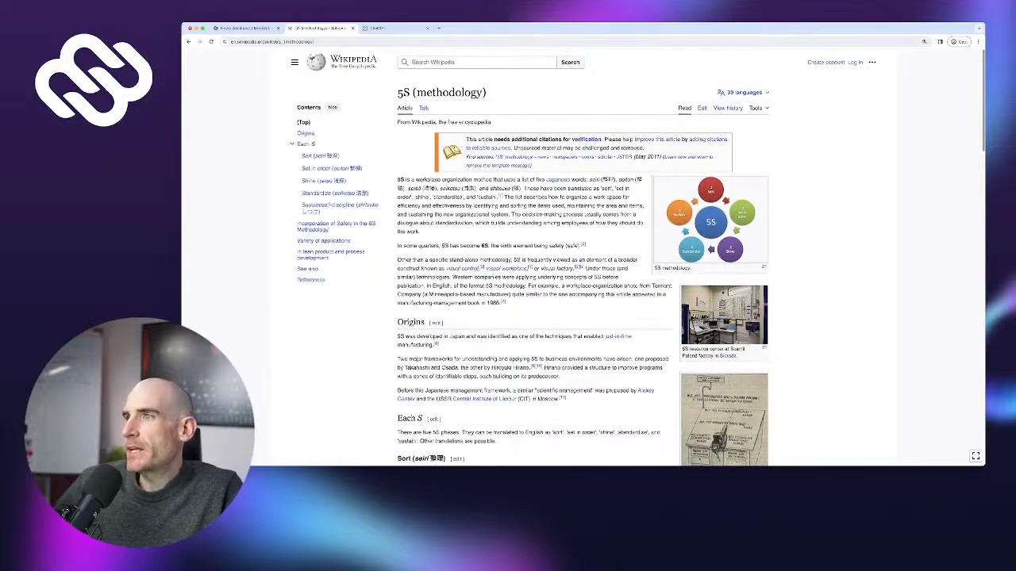
{"action": "scroll", "coordinate": [583, 278], "scroll_direction": "down", "scroll_amount": 5}
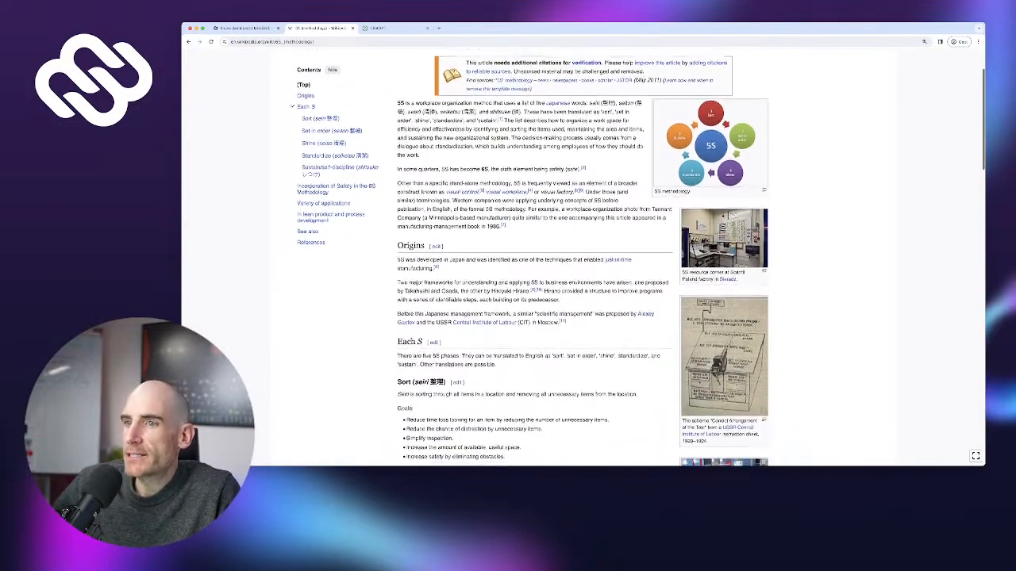
{"action": "scroll", "coordinate": [584, 277], "scroll_direction": "down", "scroll_amount": 1}
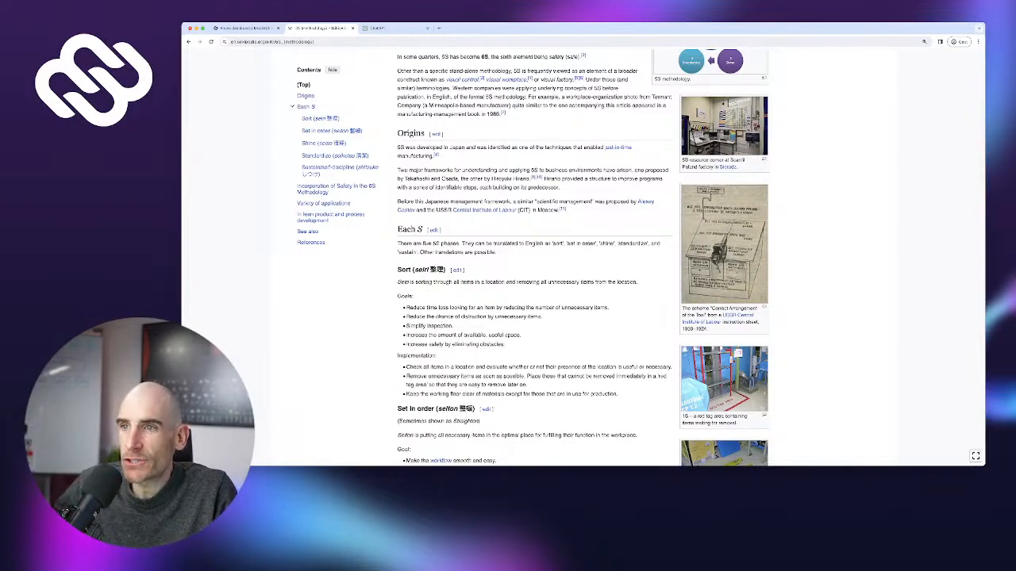
{"action": "scroll", "coordinate": [583, 258], "scroll_direction": "down", "scroll_amount": 1}
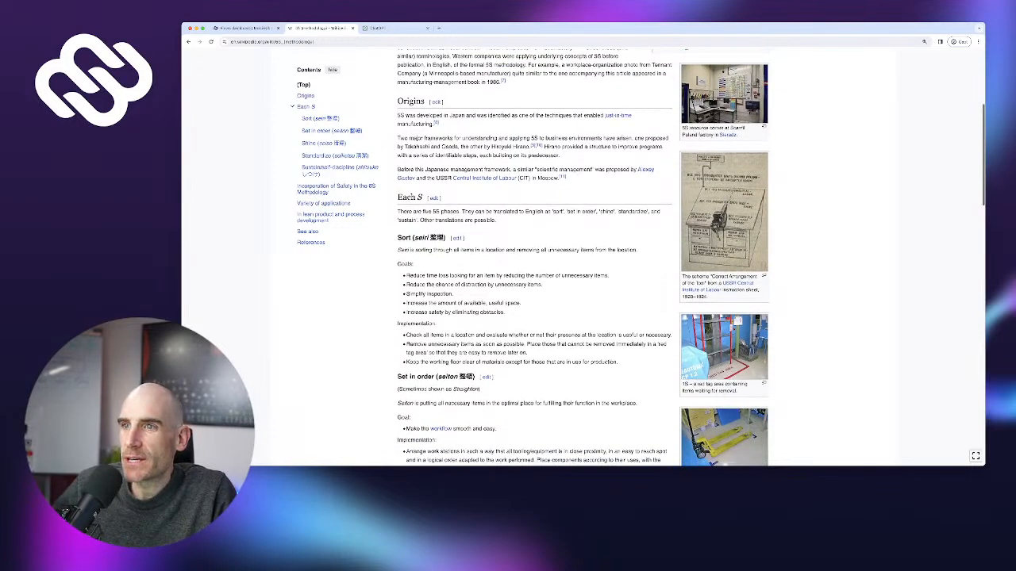
{"action": "left_click_drag", "start_coordinate": [399, 238], "coordinate": [415, 238]}
{"action": "scroll", "coordinate": [415, 238], "scroll_direction": "down", "scroll_amount": 1}
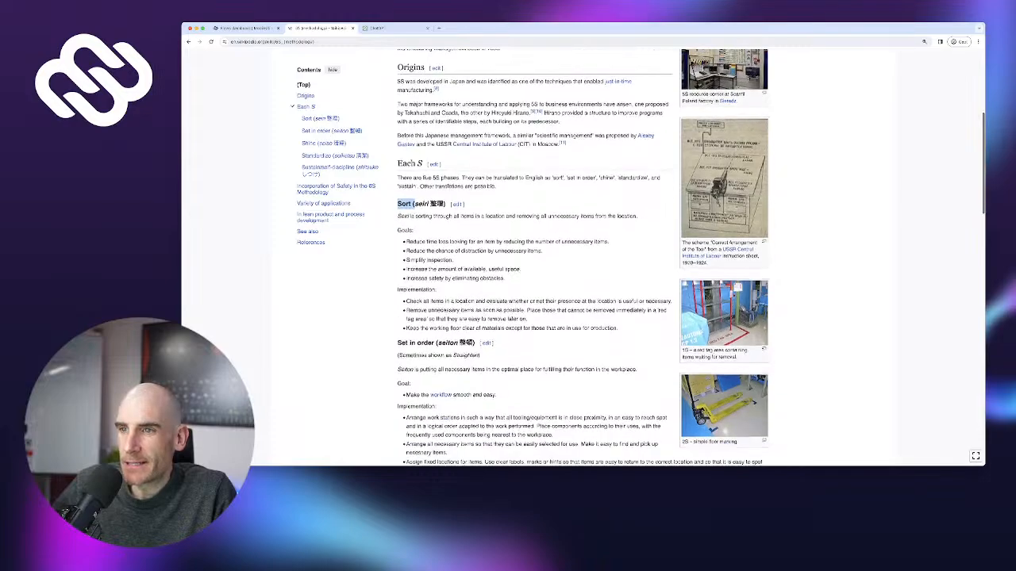
{"action": "left_click_drag", "start_coordinate": [397, 343], "coordinate": [422, 343]}
{"action": "scroll", "coordinate": [583, 258], "scroll_direction": "down", "scroll_amount": 5}
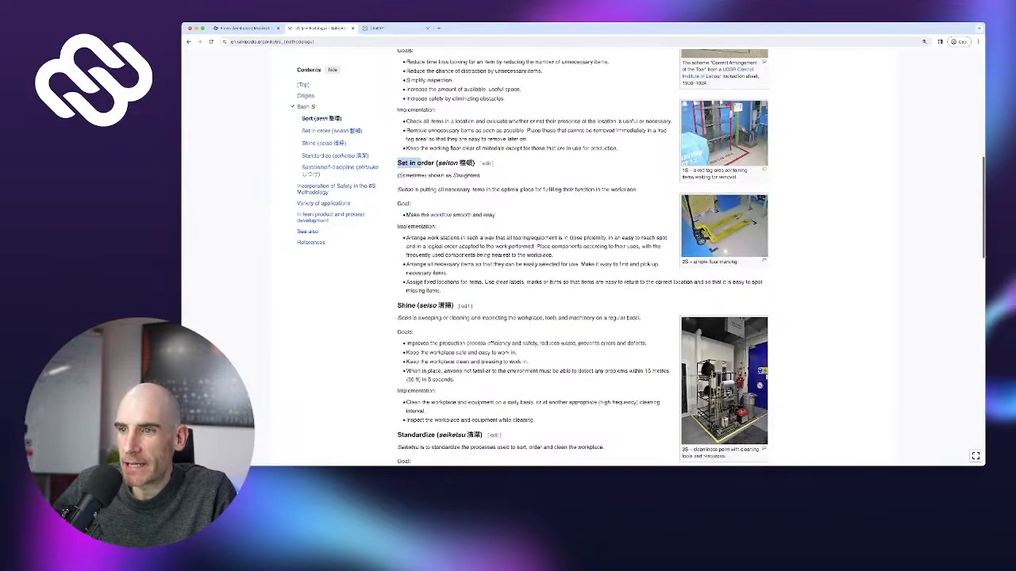
{"action": "scroll", "coordinate": [584, 258], "scroll_direction": "down", "scroll_amount": 3}
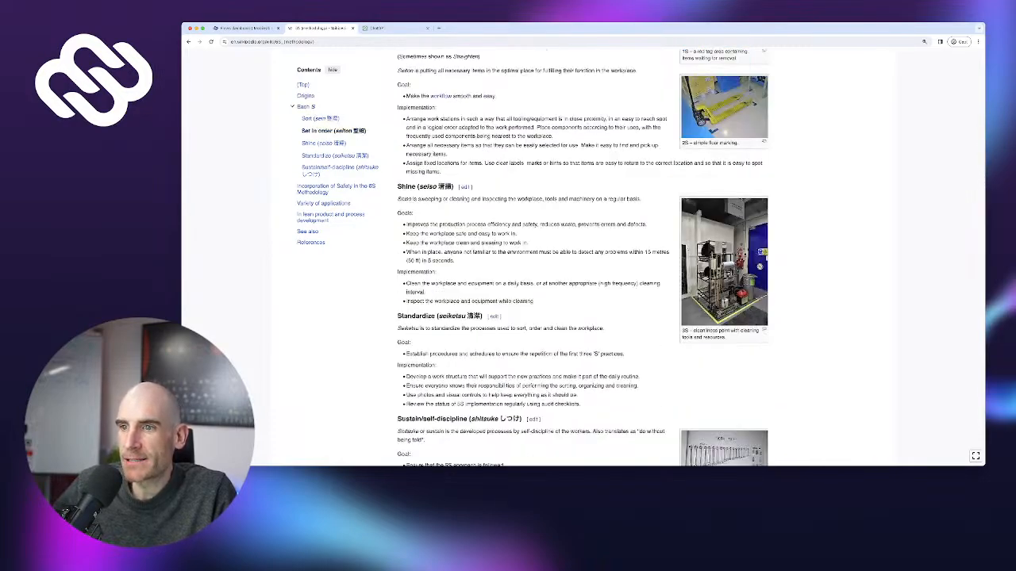
{"action": "left_click_drag", "start_coordinate": [397, 418], "coordinate": [467, 418]}
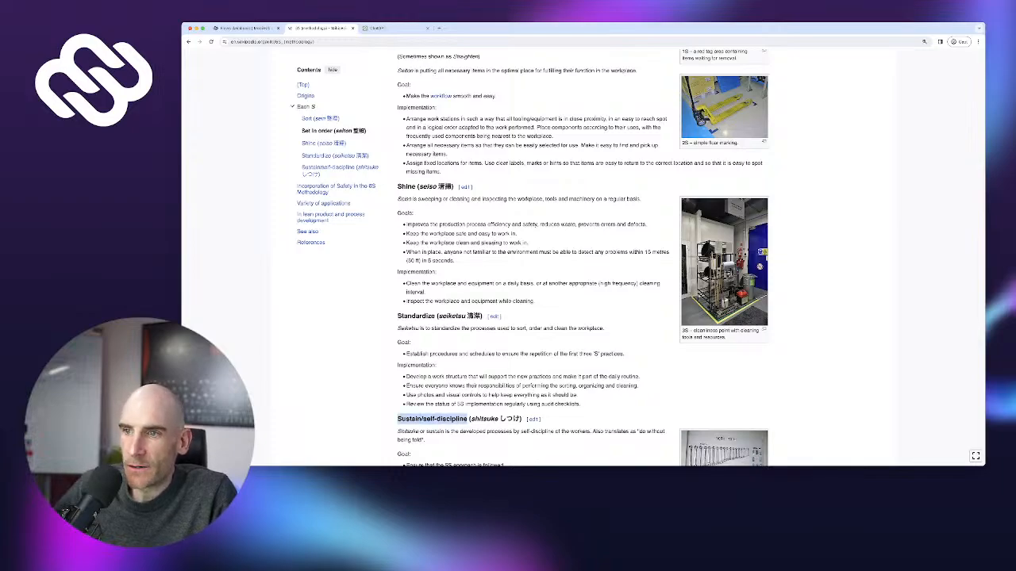
{"action": "scroll", "coordinate": [468, 418], "scroll_direction": "down", "scroll_amount": 2}
{"action": "scroll", "coordinate": [583, 258], "scroll_direction": "down", "scroll_amount": 2}
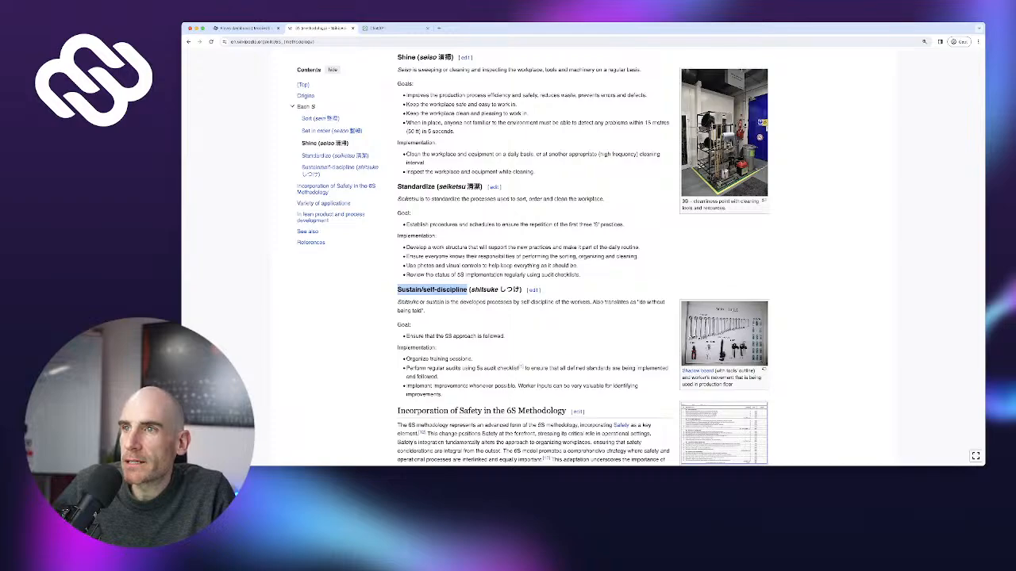
{"action": "double_click", "coordinate": [484, 290]}
{"action": "scroll", "coordinate": [583, 258], "scroll_direction": "up", "scroll_amount": 8}
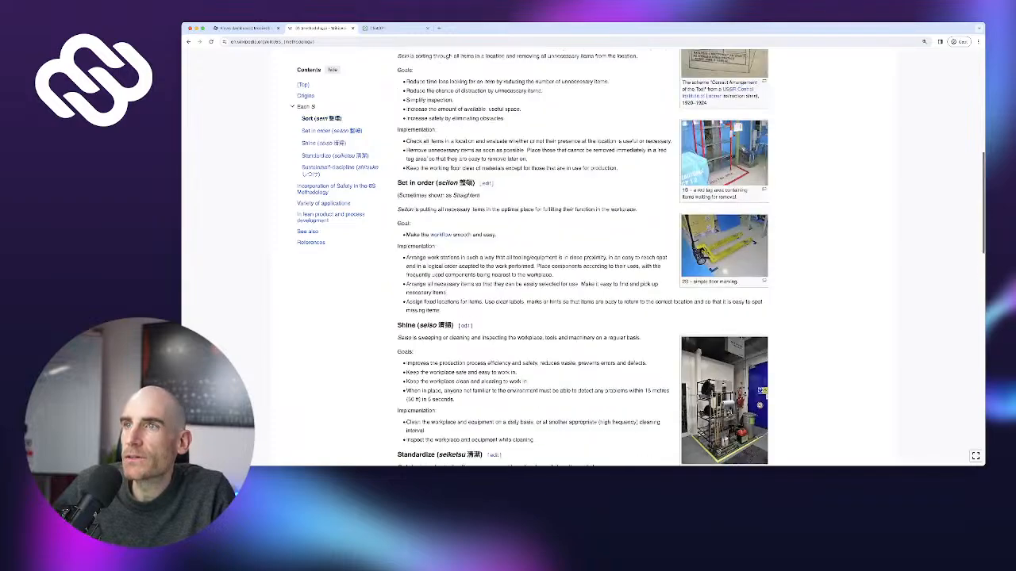
{"action": "scroll", "coordinate": [445, 183], "scroll_direction": "up", "scroll_amount": 3}
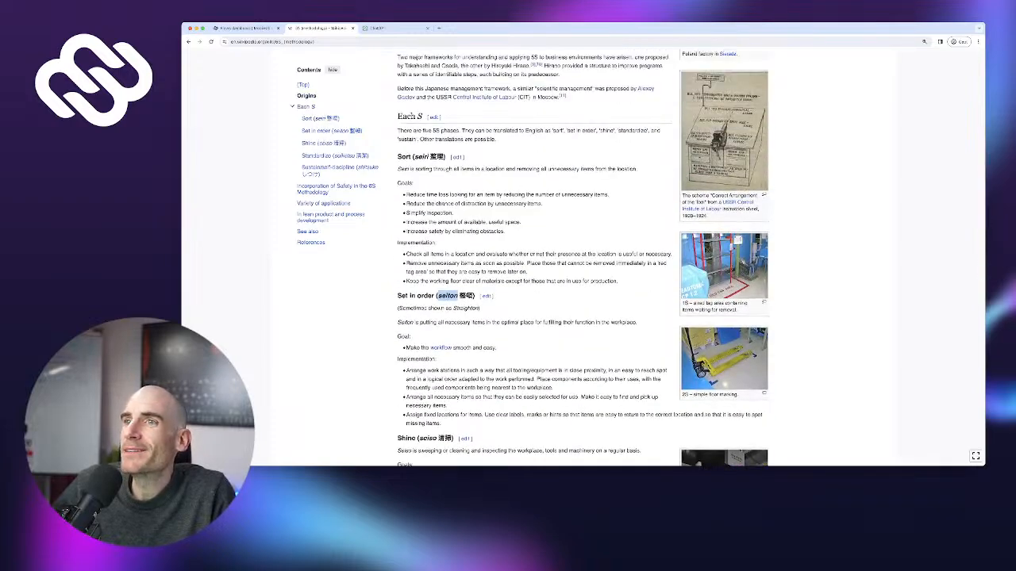
{"action": "double_click", "coordinate": [420, 156]}
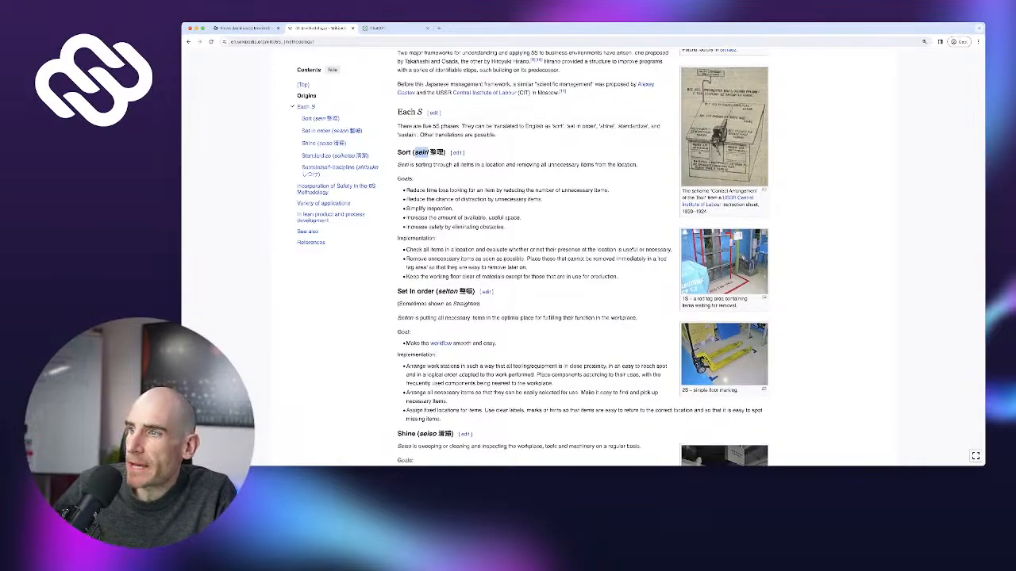
{"action": "scroll", "coordinate": [583, 258], "scroll_direction": "down", "scroll_amount": 5}
{"action": "scroll", "coordinate": [583, 257], "scroll_direction": "down", "scroll_amount": 5}
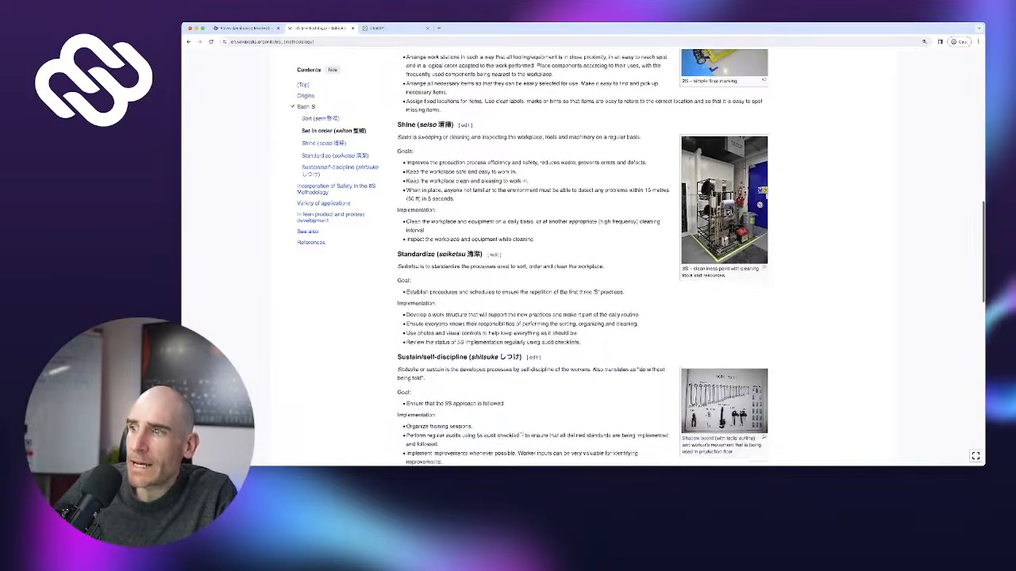
{"action": "scroll", "coordinate": [583, 258], "scroll_direction": "down", "scroll_amount": 1}
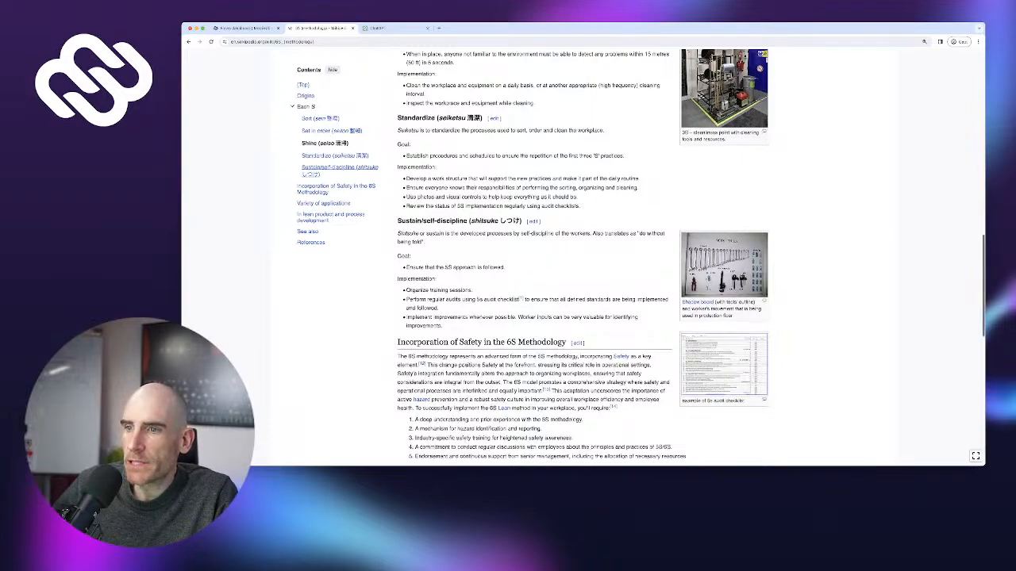
{"action": "scroll", "coordinate": [583, 258], "scroll_direction": "down", "scroll_amount": 1}
{"action": "scroll", "coordinate": [583, 258], "scroll_direction": "down", "scroll_amount": 1}
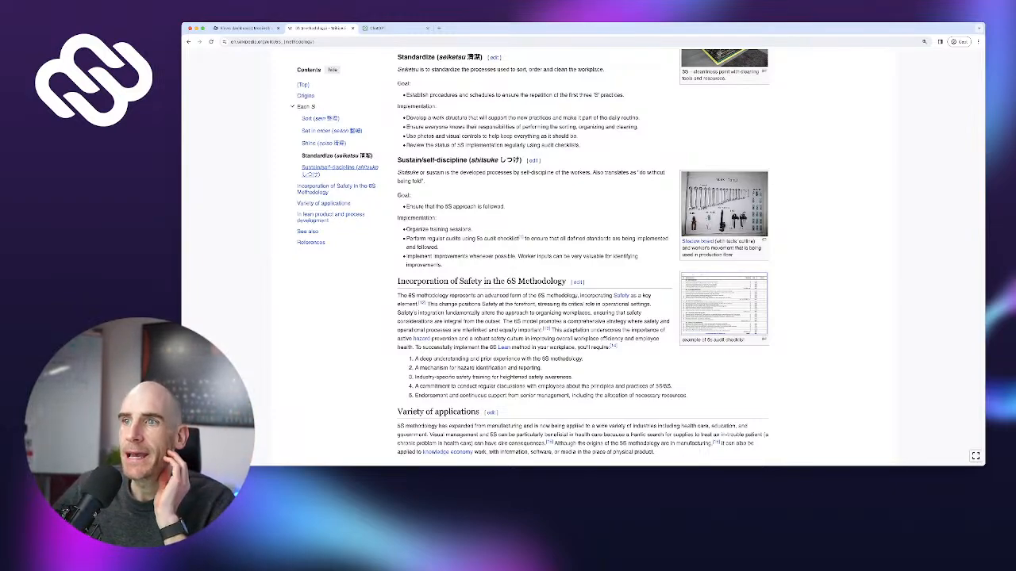
{"action": "scroll", "coordinate": [583, 254], "scroll_direction": "up", "scroll_amount": 1}
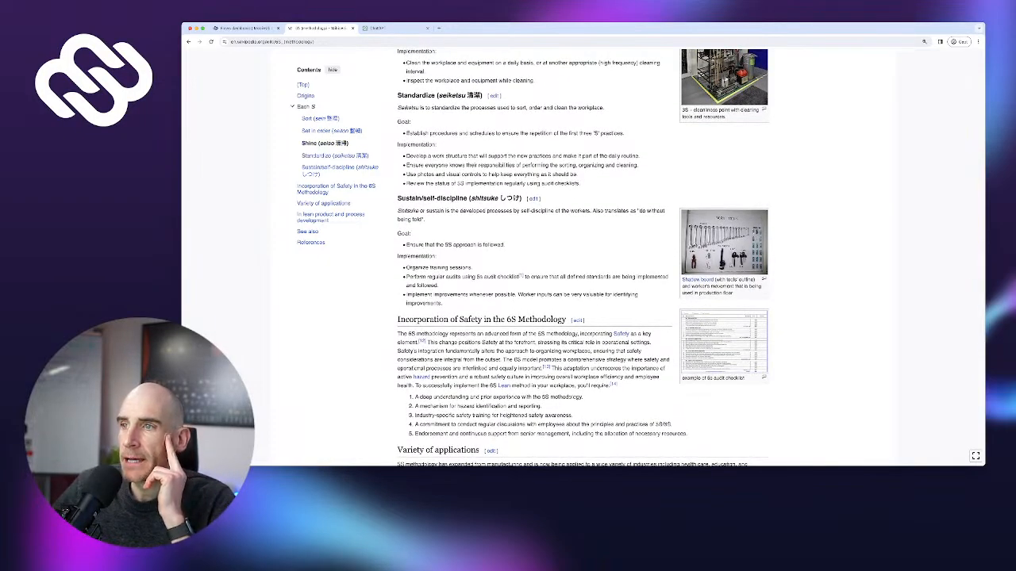
{"action": "scroll", "coordinate": [583, 254], "scroll_direction": "down", "scroll_amount": 1}
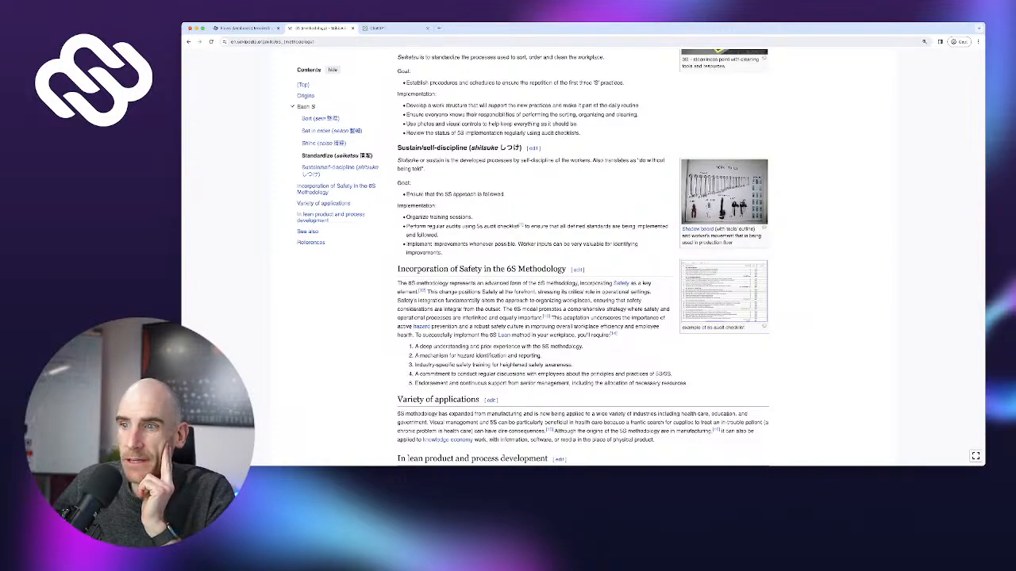
{"action": "scroll", "coordinate": [584, 258], "scroll_direction": "down", "scroll_amount": 5}
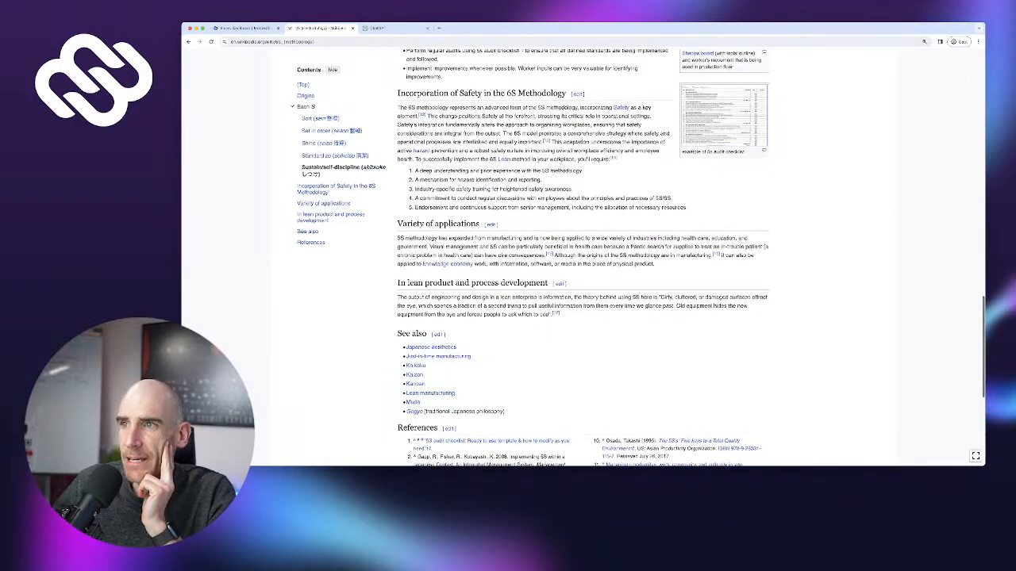
{"action": "scroll", "coordinate": [407, 442], "scroll_direction": "up", "scroll_amount": 4}
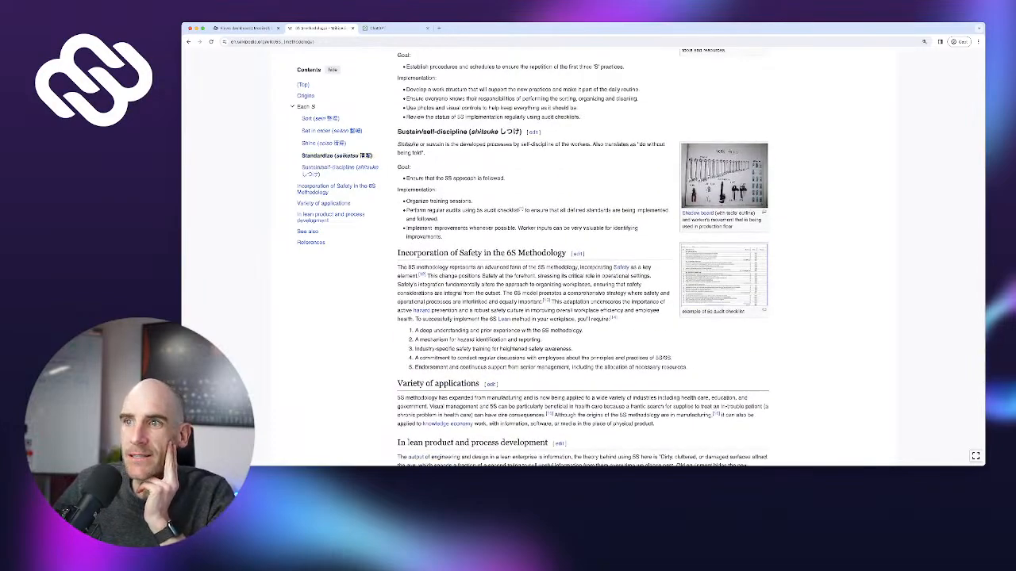
{"action": "scroll", "coordinate": [408, 442], "scroll_direction": "up", "scroll_amount": 3}
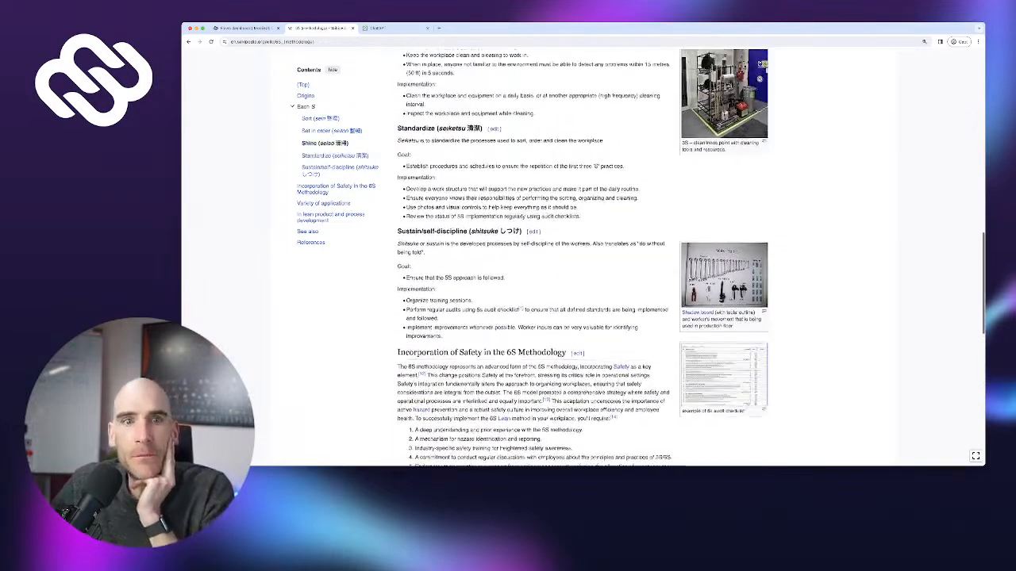
{"action": "scroll", "coordinate": [533, 258], "scroll_direction": "up", "scroll_amount": 1}
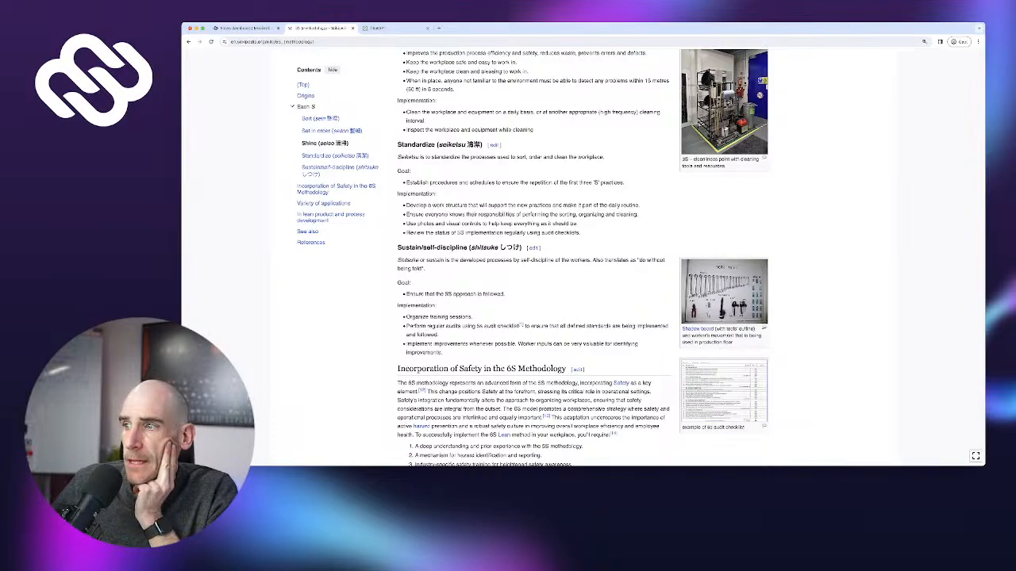
Scroll down the 5S Wikipedia article
{"action": "scroll", "coordinate": [533, 258], "scroll_direction": "down", "scroll_amount": 2}
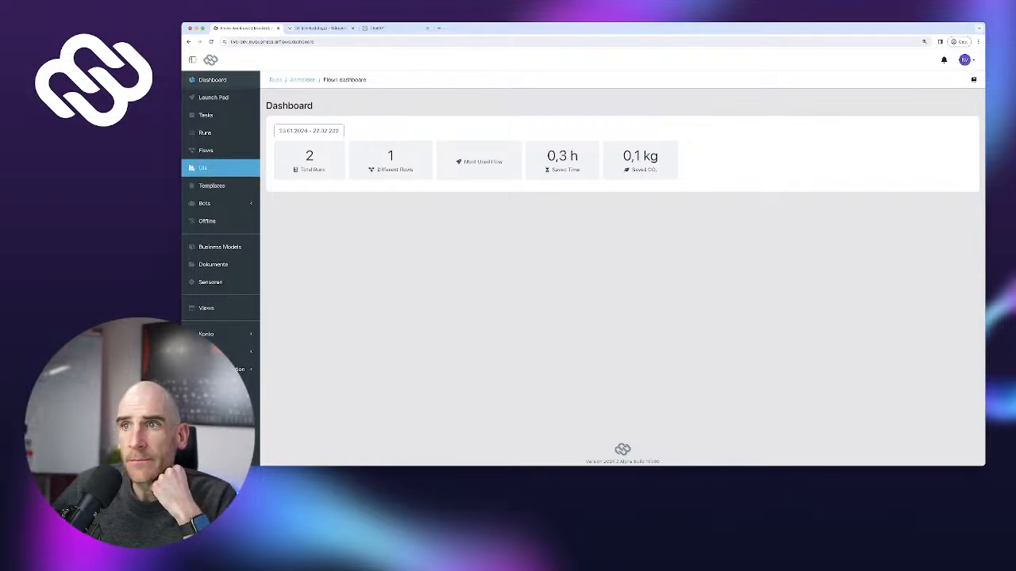
Create a new UI titled '5S Checklist' and show it in mobile preview
{"action": "left_click", "coordinate": [204, 167]}
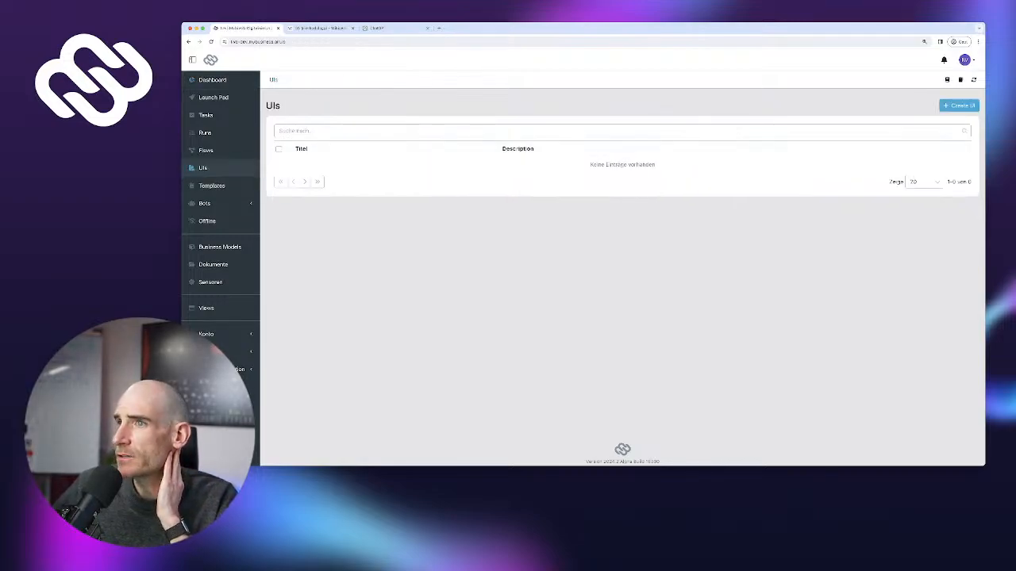
{"action": "left_click", "coordinate": [958, 106]}
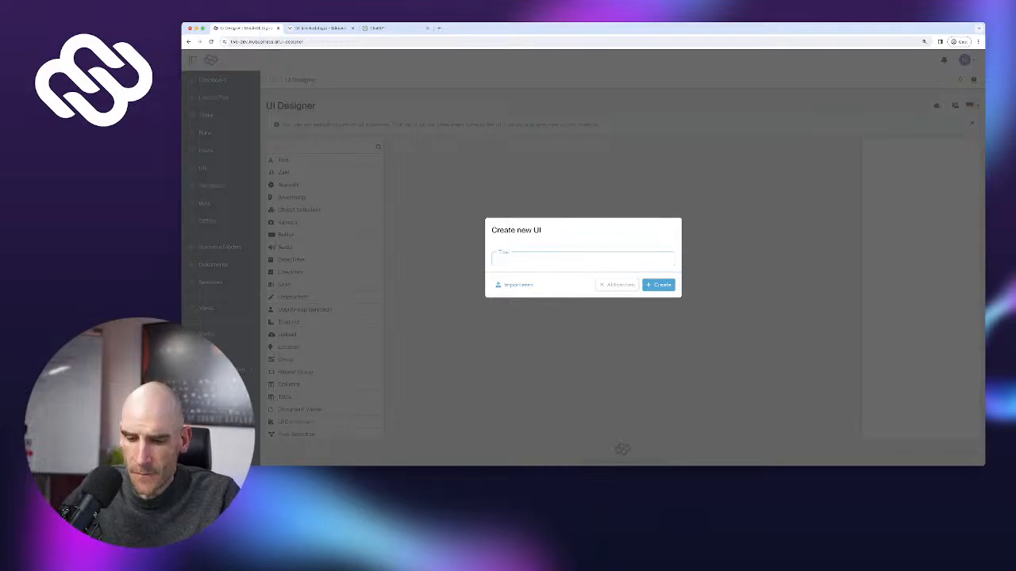
{"action": "type", "text": "S"}
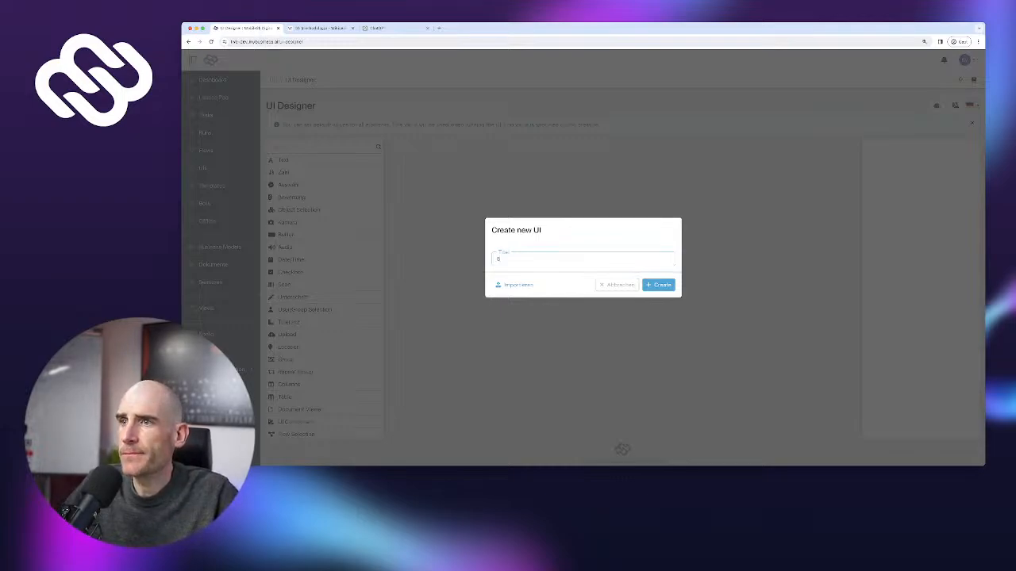
{"action": "type", "text": "S Check"}
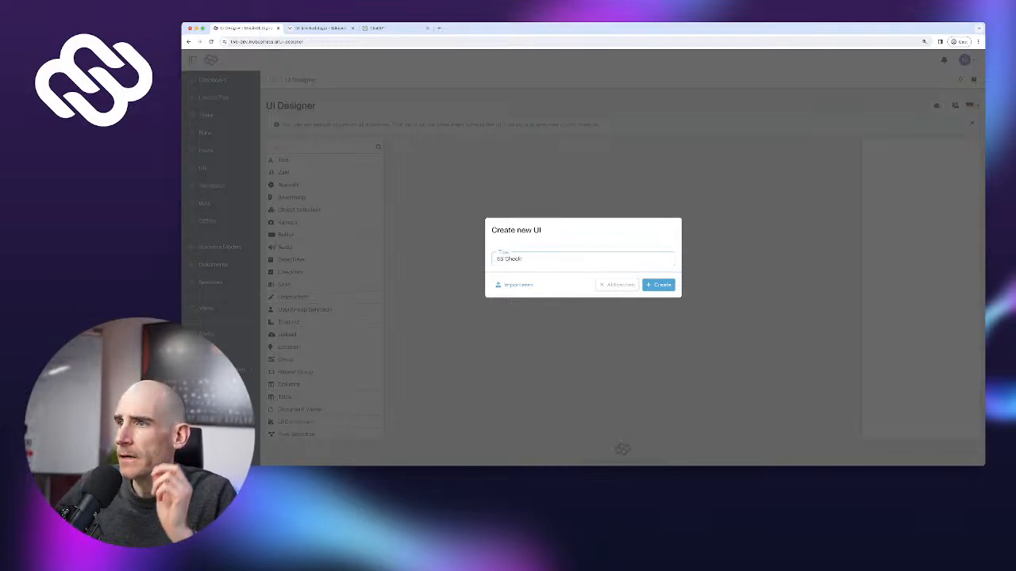
{"action": "type", "text": "list"}
{"action": "key", "text": "Return"}
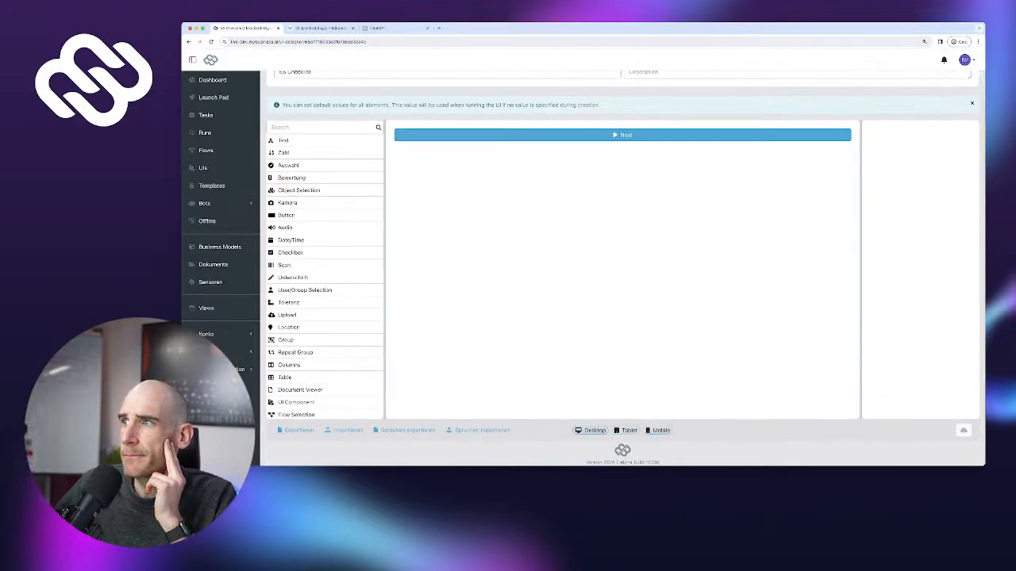
{"action": "left_click", "coordinate": [658, 430]}
{"action": "scroll", "coordinate": [658, 430], "scroll_direction": "up", "scroll_amount": 2}
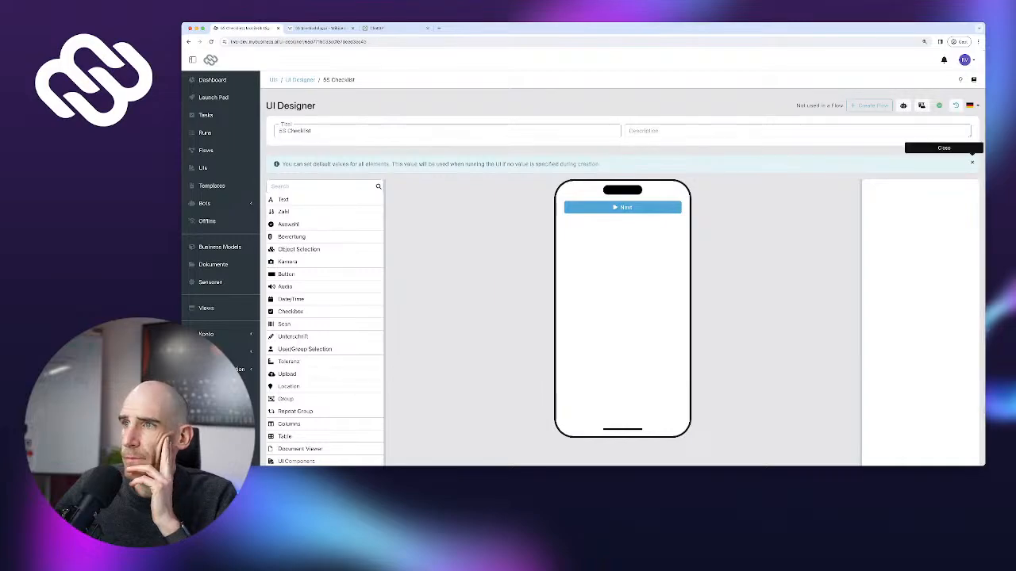
Dismiss the default-values info banner and briefly check the 5S Wikipedia article
{"action": "left_click", "coordinate": [972, 162]}
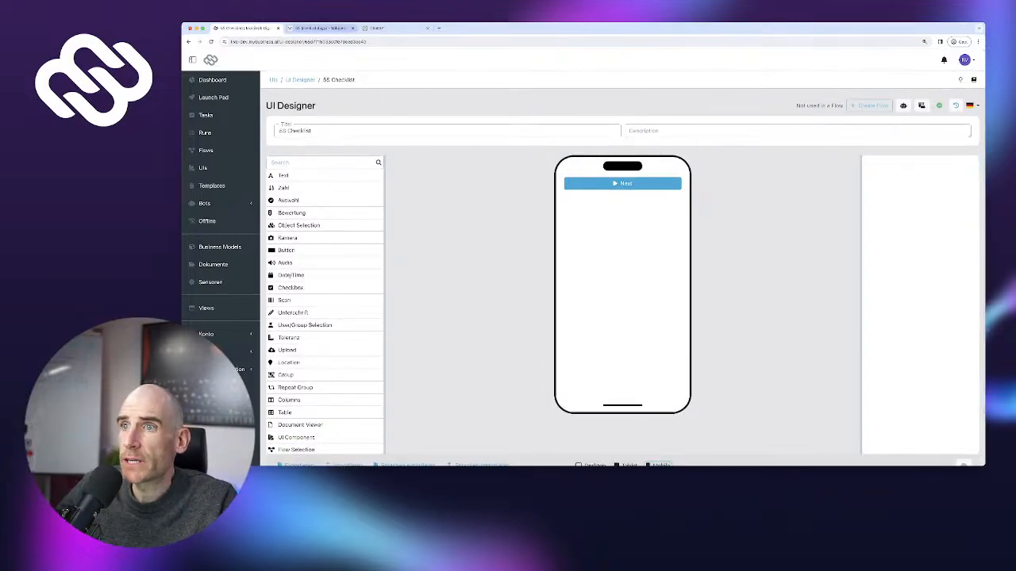
{"action": "left_click", "coordinate": [322, 29]}
{"action": "scroll", "coordinate": [540, 258], "scroll_direction": "up", "scroll_amount": 6}
{"action": "scroll", "coordinate": [540, 258], "scroll_direction": "up", "scroll_amount": 2}
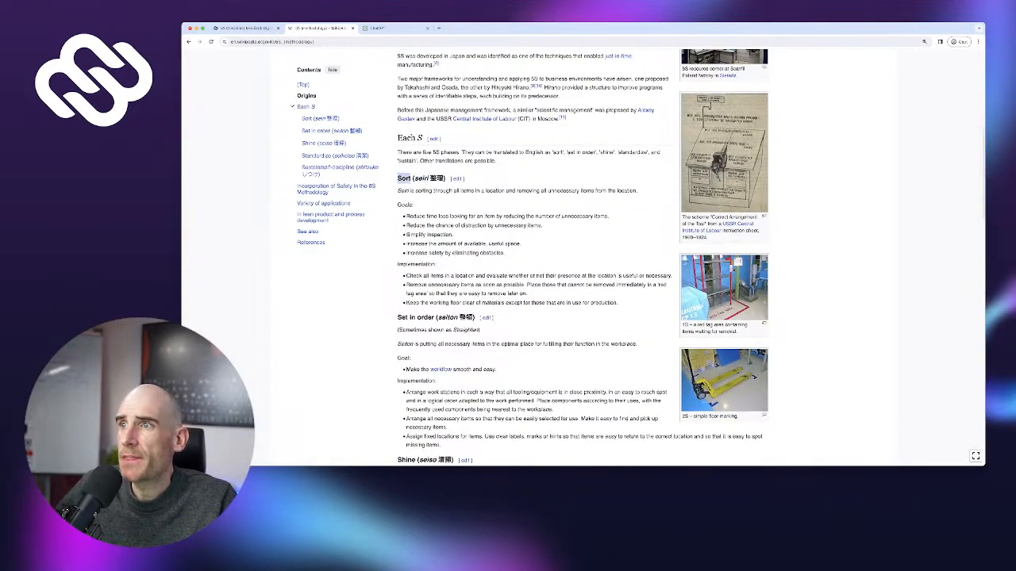
{"action": "left_click", "coordinate": [246, 29]}
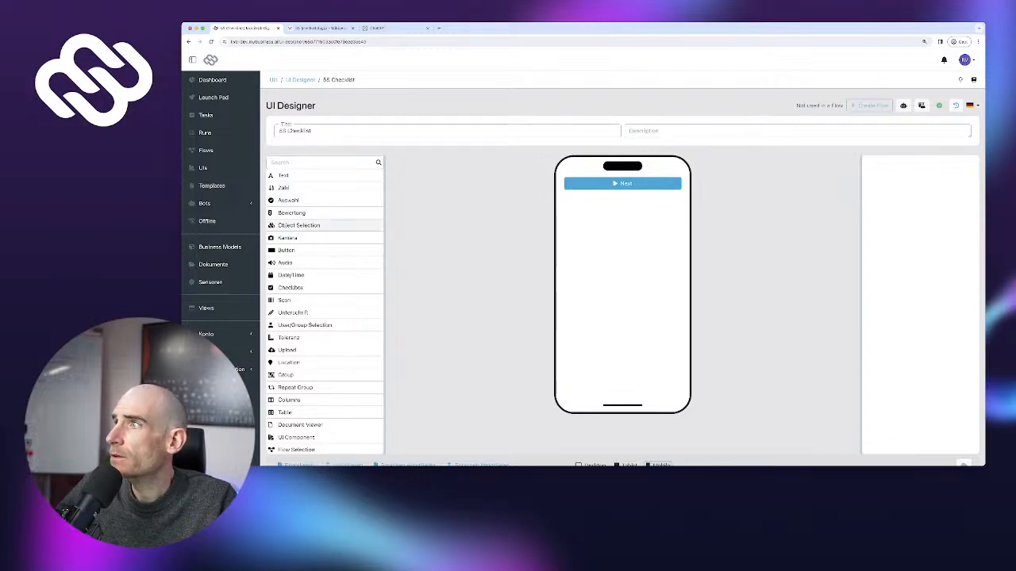
Open the account settings (Einstellungen) page from the avatar menu
{"action": "scroll", "coordinate": [317, 251], "scroll_direction": "down", "scroll_amount": 1}
{"action": "left_click", "coordinate": [964, 59]}
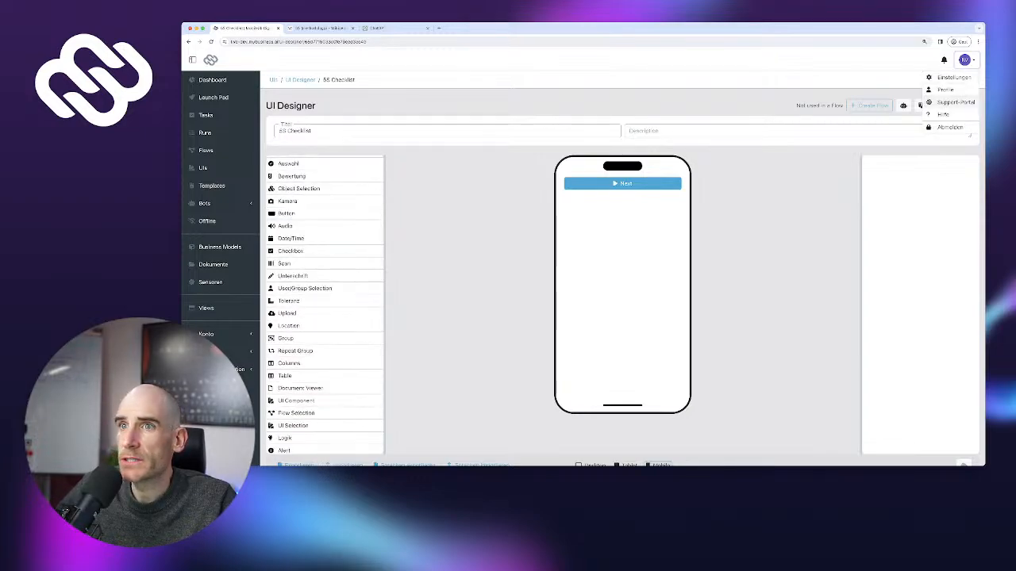
{"action": "left_click", "coordinate": [952, 77]}
Switch the interface language to English (US) and reopen the 5S Checklist UI
{"action": "left_click", "coordinate": [294, 148]}
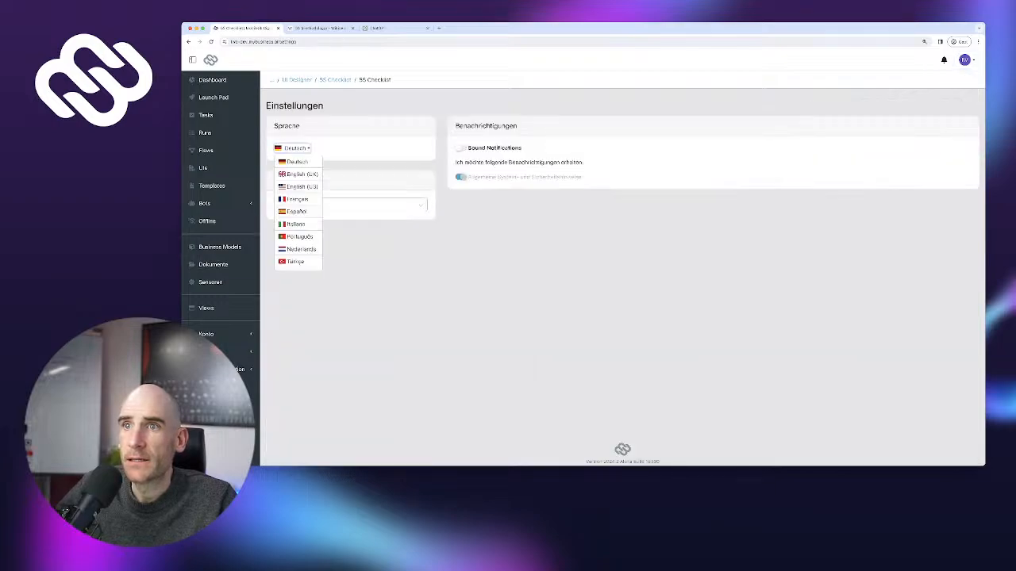
{"action": "left_click", "coordinate": [300, 186]}
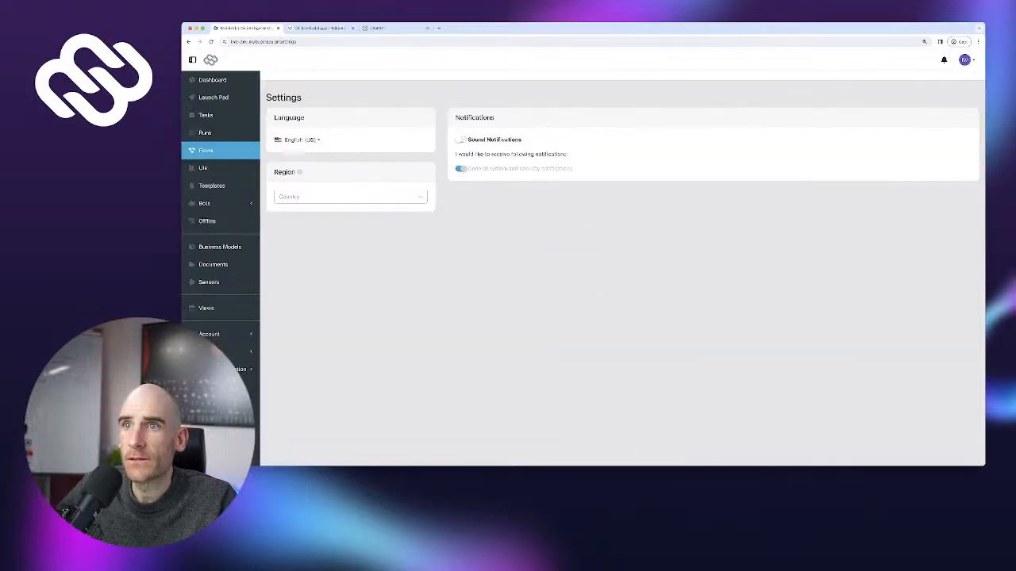
{"action": "left_click", "coordinate": [204, 168]}
{"action": "left_click", "coordinate": [310, 165]}
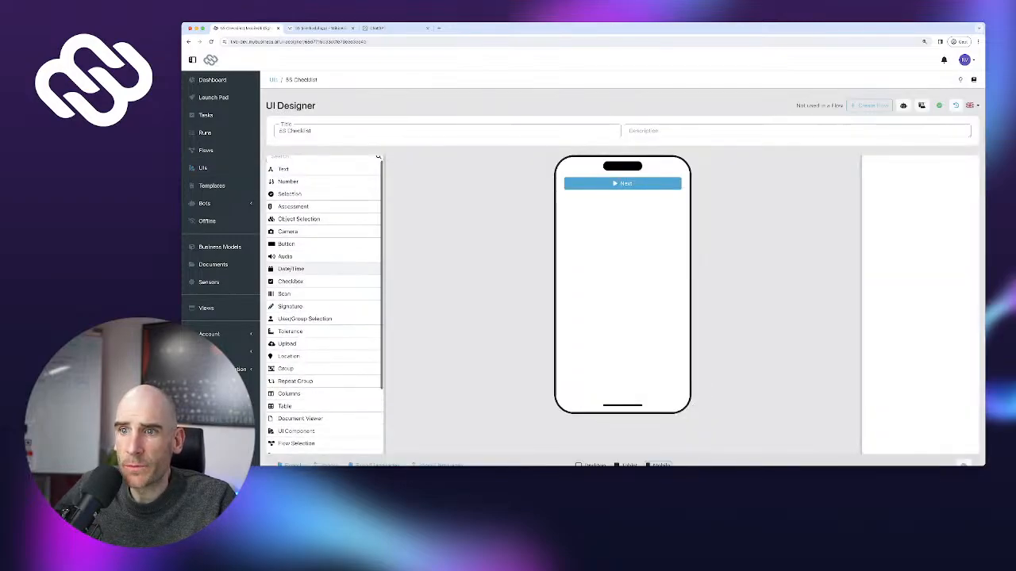
{"action": "scroll", "coordinate": [321, 263], "scroll_direction": "down", "scroll_amount": 4}
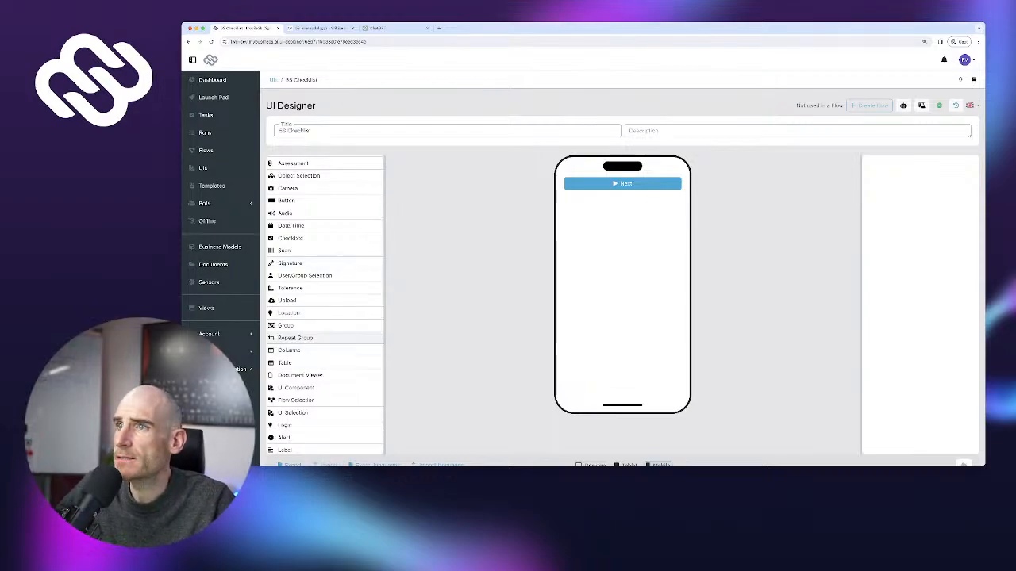
Add a group labelled 'Sort' and a duplicate relabelled 'Set in order' from Wikipedia
{"action": "left_click_drag", "start_coordinate": [295, 325], "coordinate": [622, 184]}
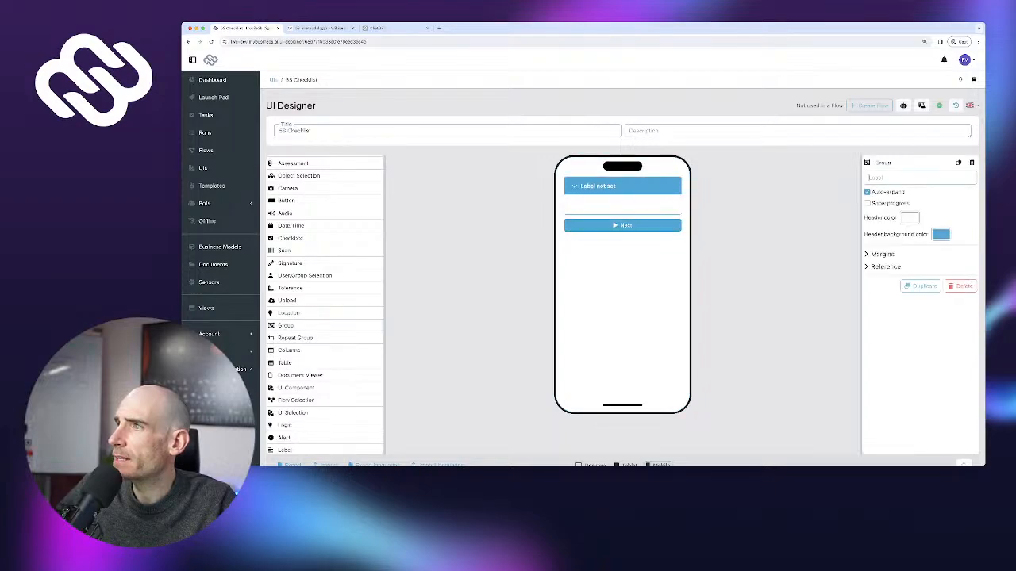
{"action": "type", "text": "Sort"}
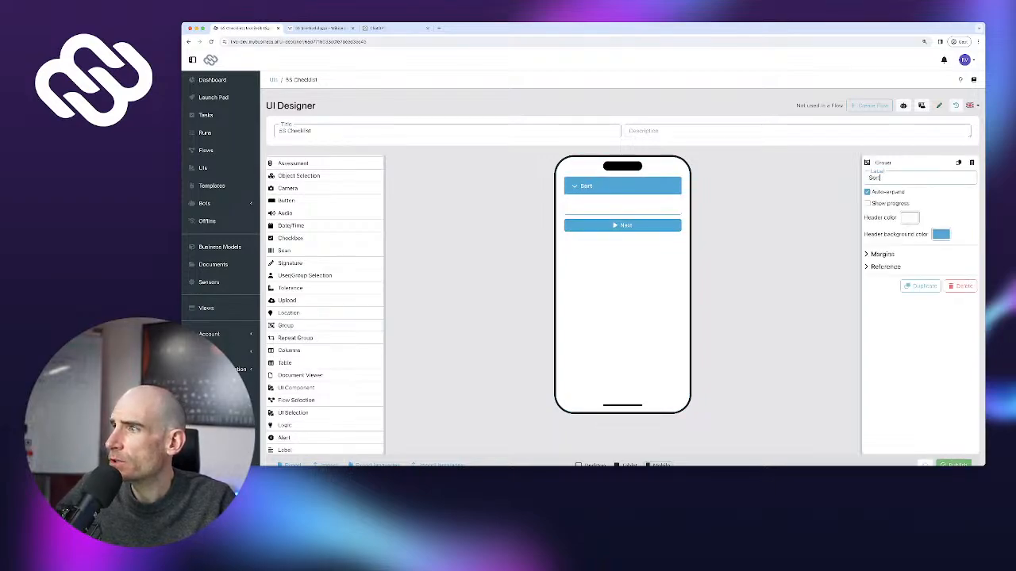
{"action": "left_click", "coordinate": [921, 285]}
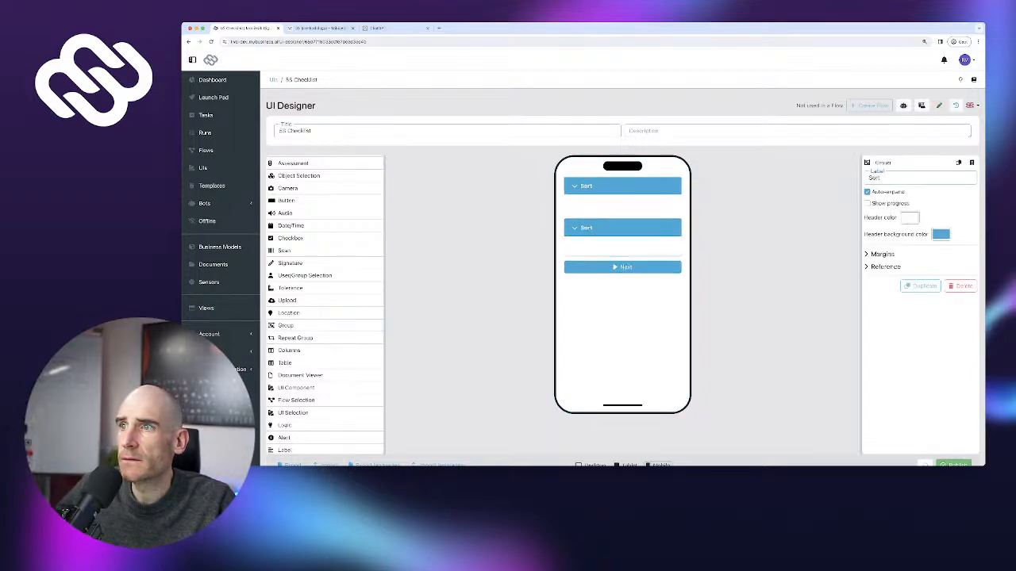
{"action": "left_click", "coordinate": [320, 29]}
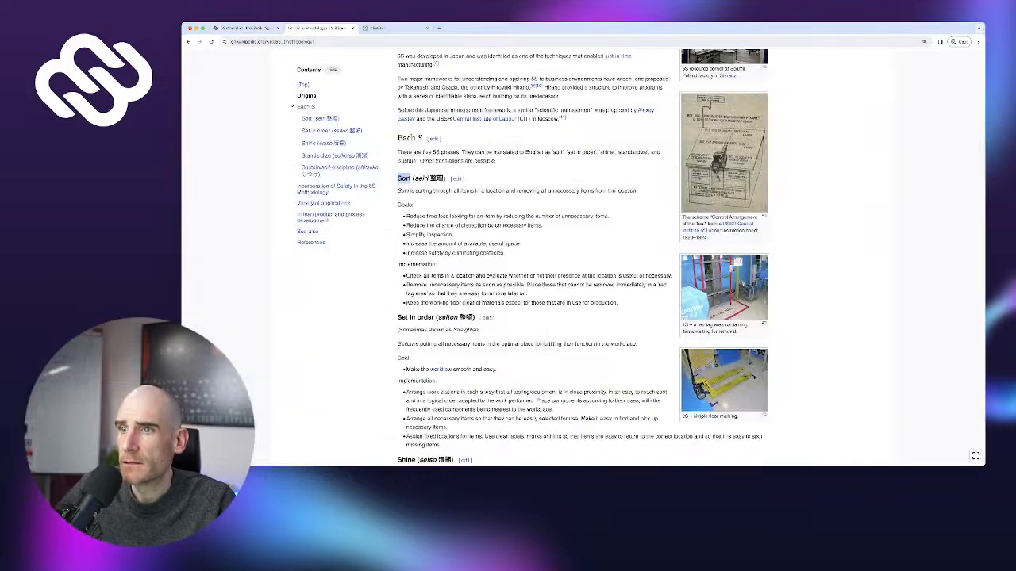
{"action": "left_click_drag", "start_coordinate": [397, 317], "coordinate": [435, 317]}
{"action": "key", "text": "super+c"}
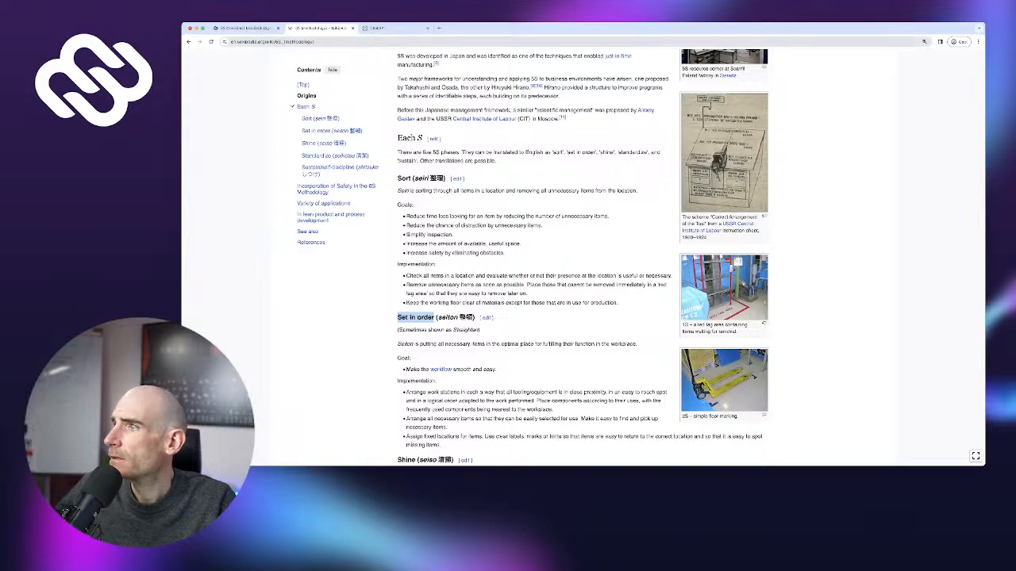
{"action": "left_click", "coordinate": [245, 28]}
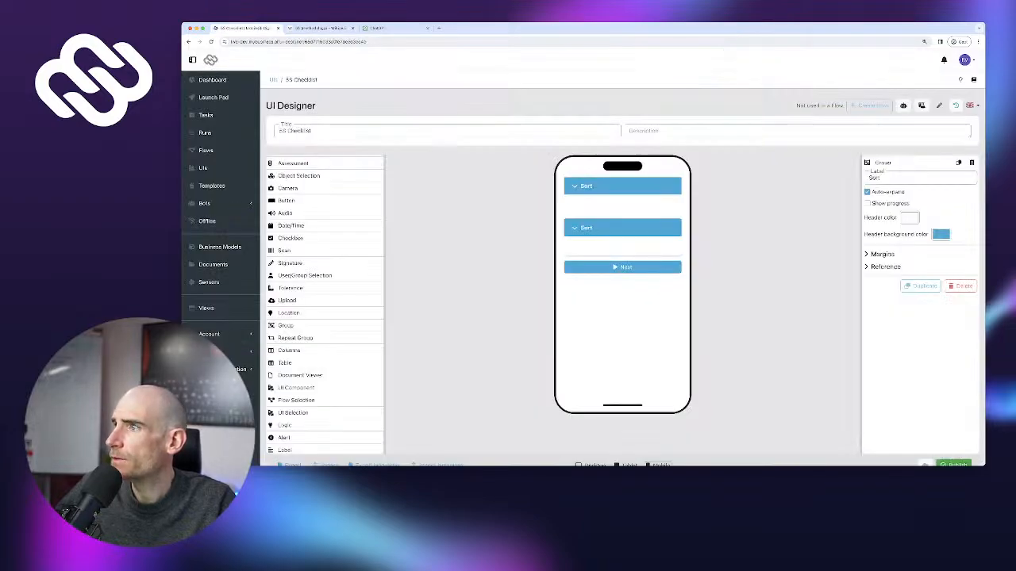
{"action": "left_click", "coordinate": [585, 228]}
{"action": "double_click", "coordinate": [873, 178]}
{"action": "key", "text": "super+v"}
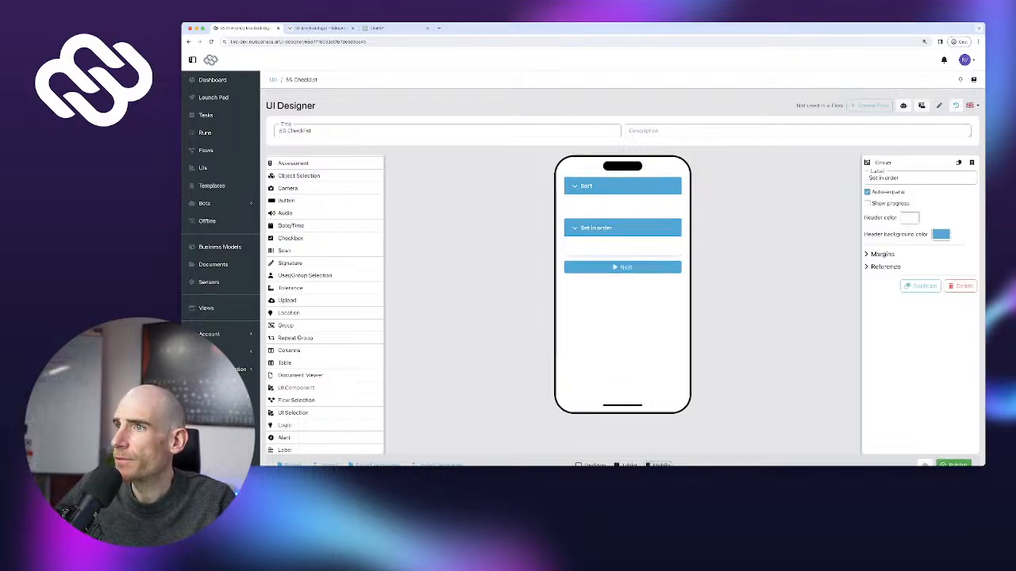
Give the Sort group a grey header and delete the Set in order group
{"action": "left_click", "coordinate": [585, 187]}
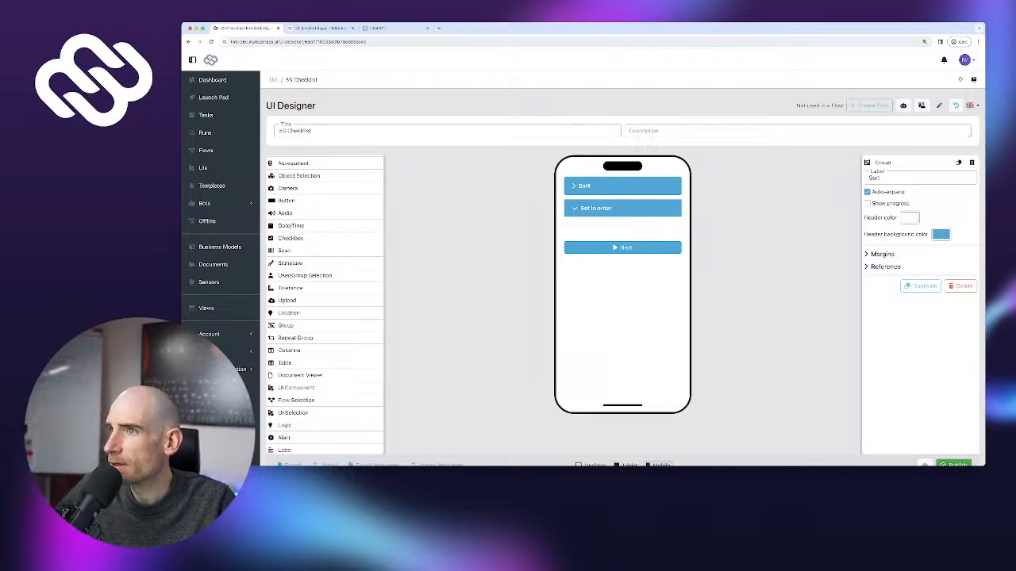
{"action": "left_click", "coordinate": [941, 235]}
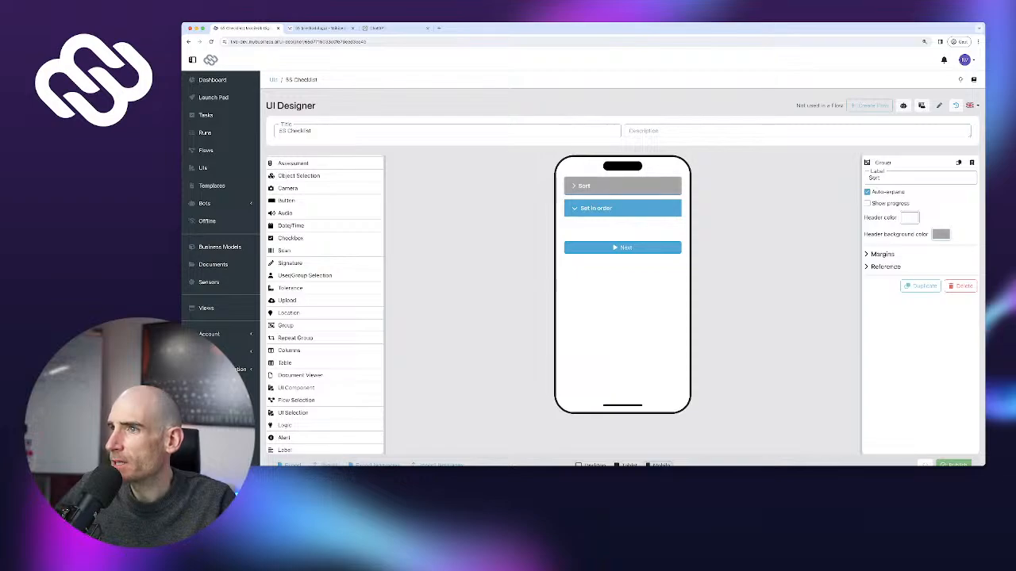
{"action": "left_click", "coordinate": [622, 208]}
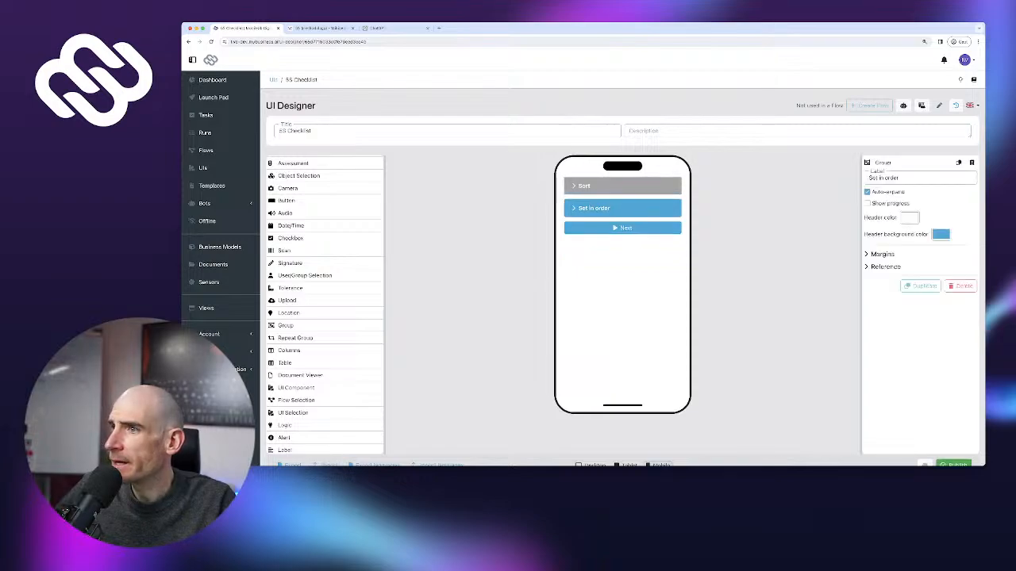
{"action": "left_click", "coordinate": [961, 286]}
{"action": "left_click", "coordinate": [658, 285]}
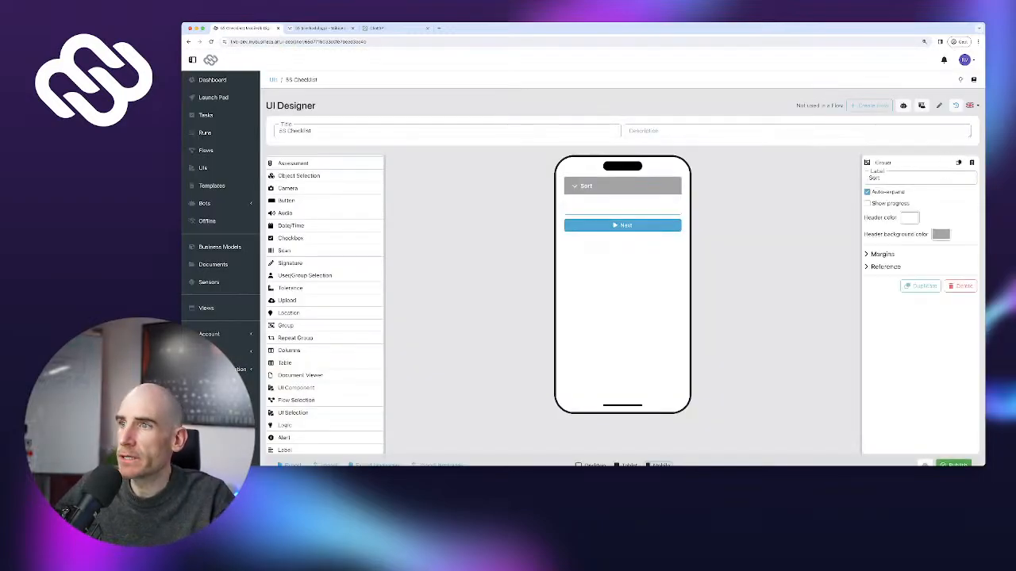
Duplicate the Sort group and label the copy 'Set in order' from the Wikipedia heading
{"action": "left_click", "coordinate": [921, 286]}
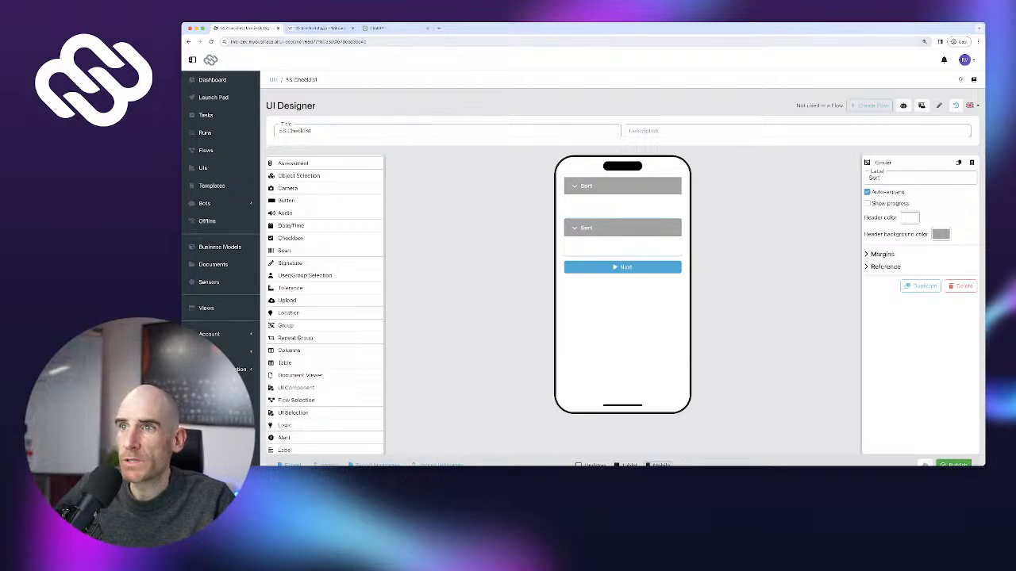
{"action": "left_click", "coordinate": [320, 29]}
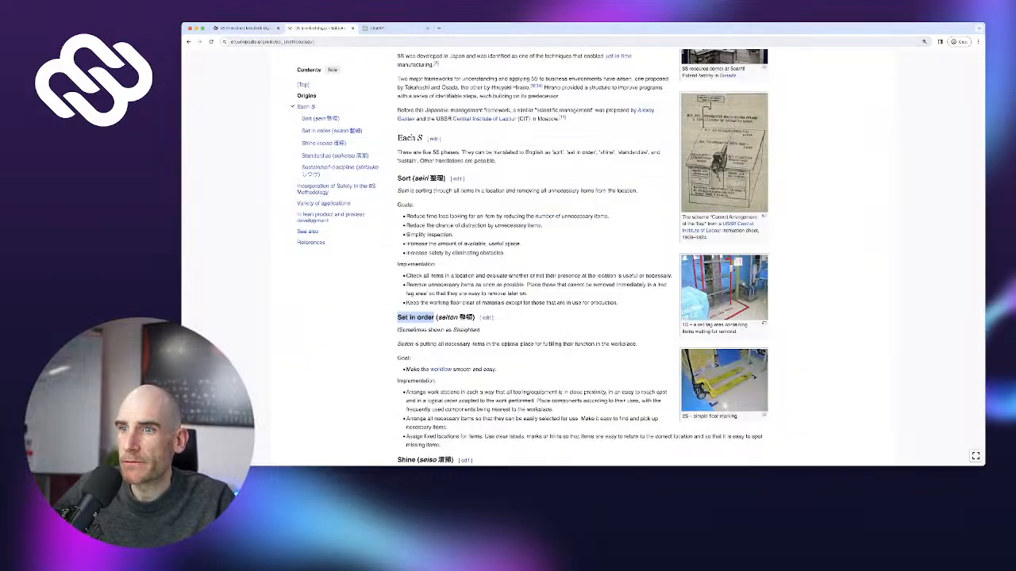
{"action": "left_click", "coordinate": [398, 318]}
{"action": "left_click_drag", "start_coordinate": [398, 318], "coordinate": [434, 318]}
{"action": "key", "text": "super+c"}
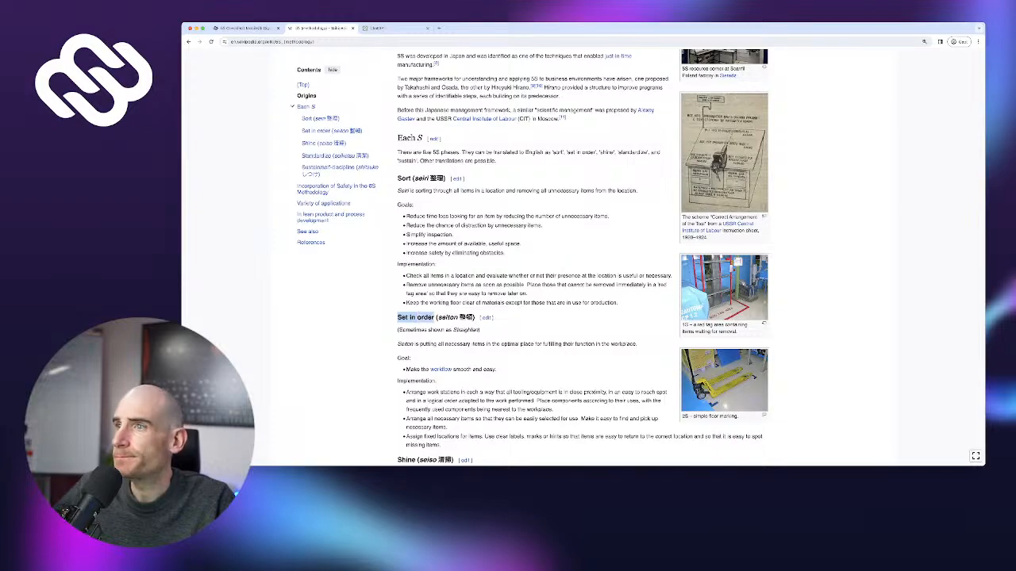
{"action": "left_click", "coordinate": [242, 28]}
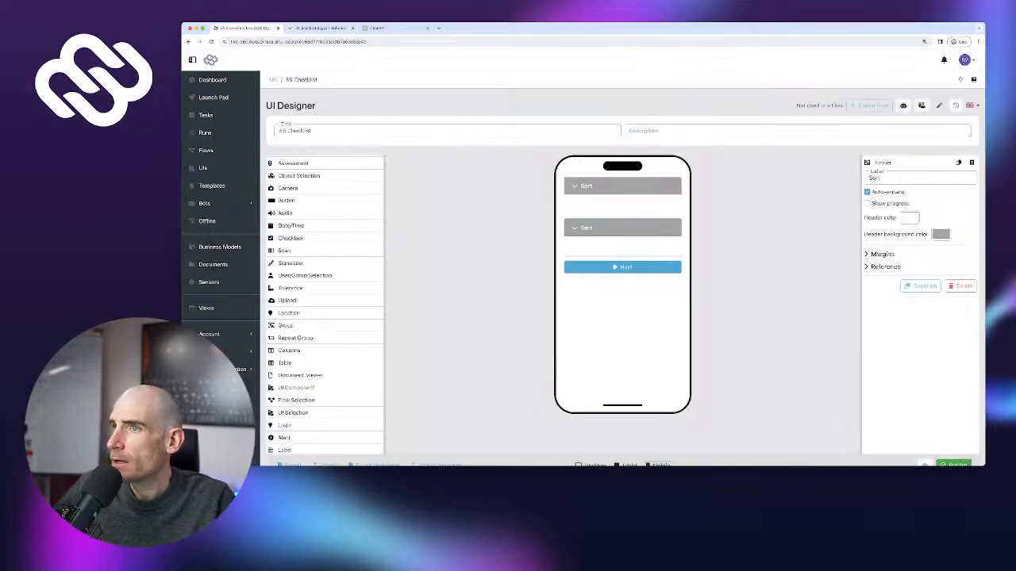
{"action": "key", "text": "super+a"}
{"action": "key", "text": "super+v"}
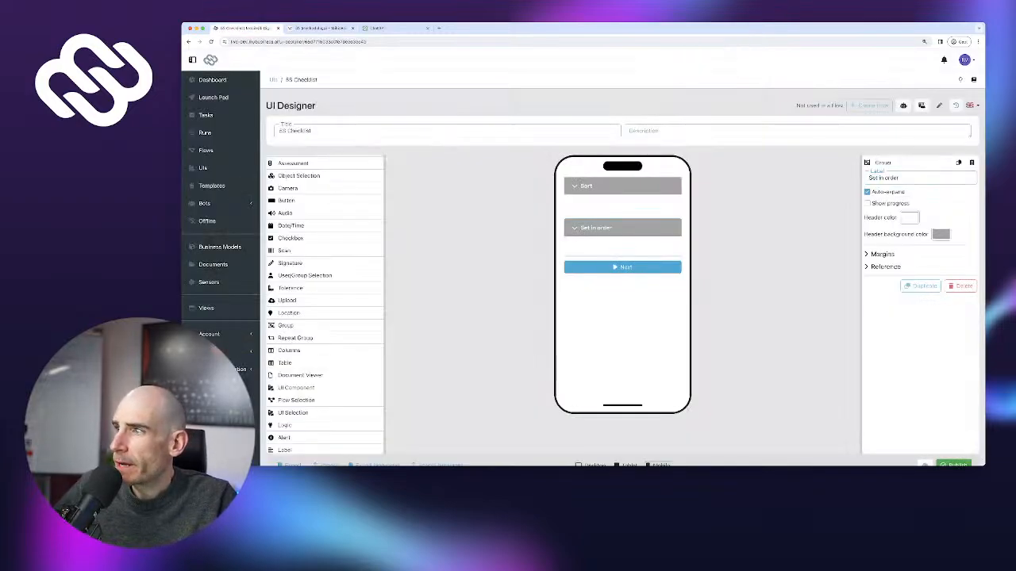
{"action": "left_click", "coordinate": [575, 228]}
Add another duplicate group labelled 'Shine', copied from the Wikipedia article
{"action": "left_click", "coordinate": [921, 287]}
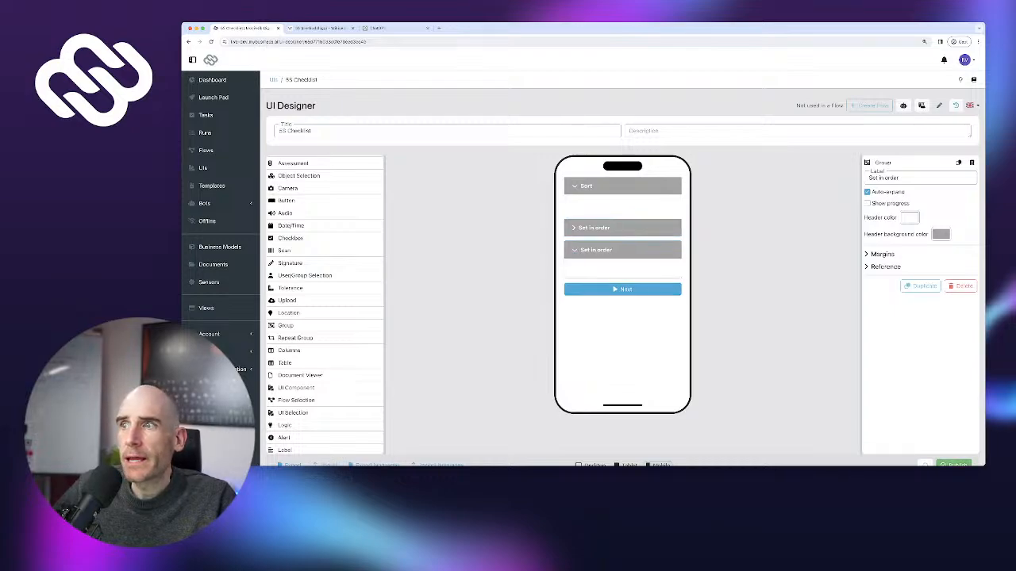
{"action": "left_click", "coordinate": [322, 28]}
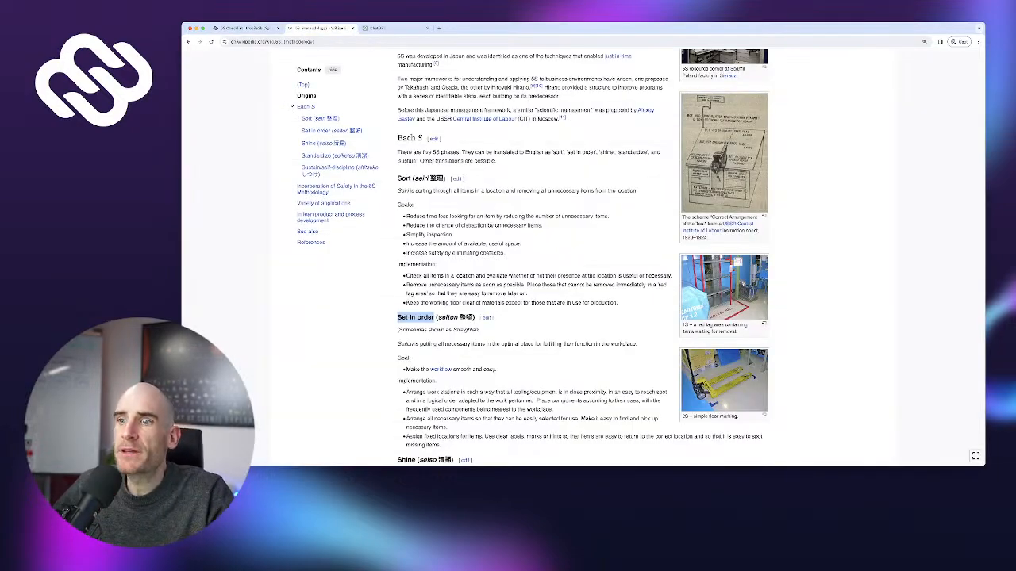
{"action": "scroll", "coordinate": [532, 262], "scroll_direction": "down", "scroll_amount": 2}
{"action": "double_click", "coordinate": [406, 369]}
{"action": "key", "text": "super+c"}
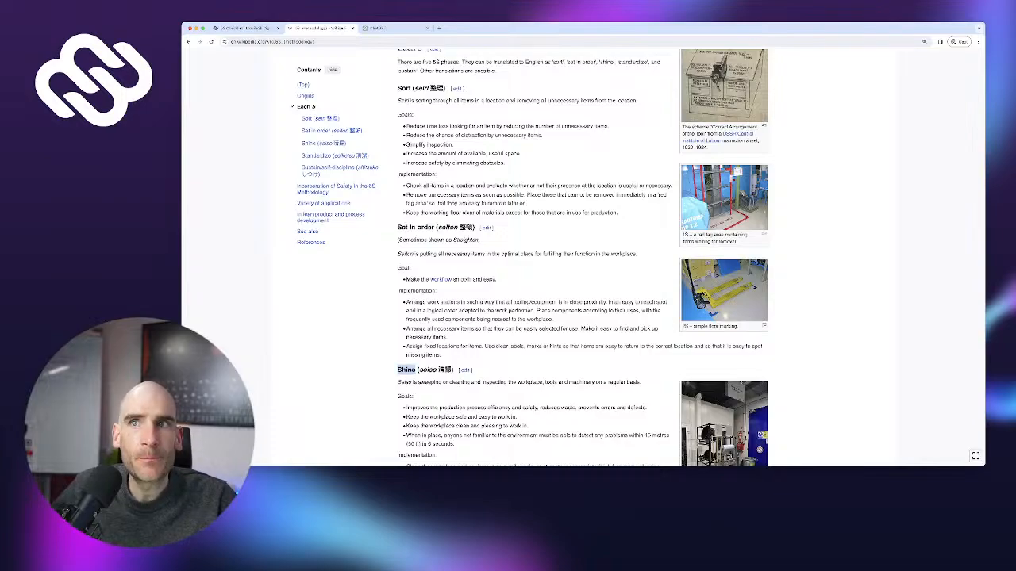
{"action": "left_click", "coordinate": [242, 28]}
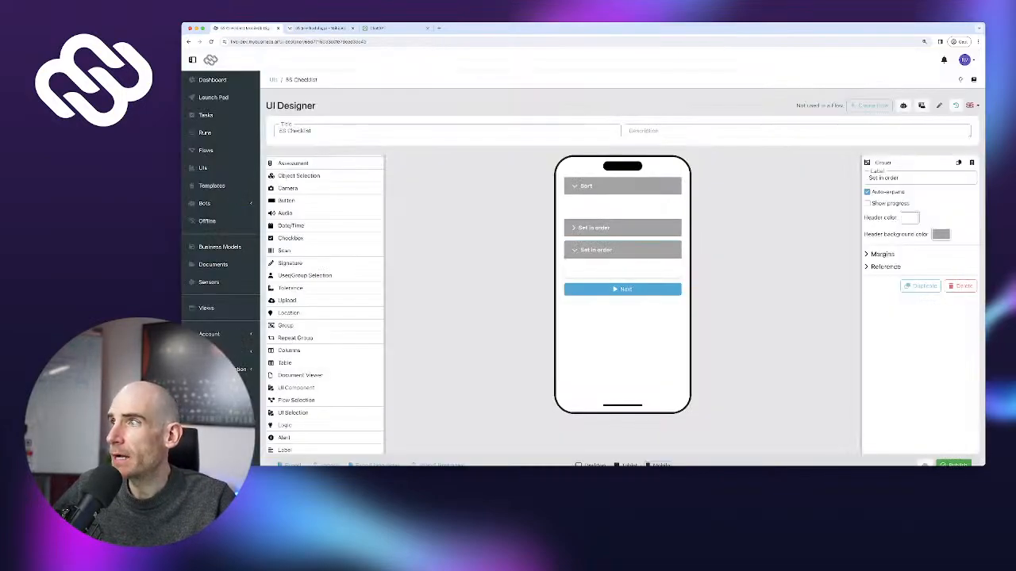
{"action": "key", "text": "super+a"}
{"action": "key", "text": "super+v"}
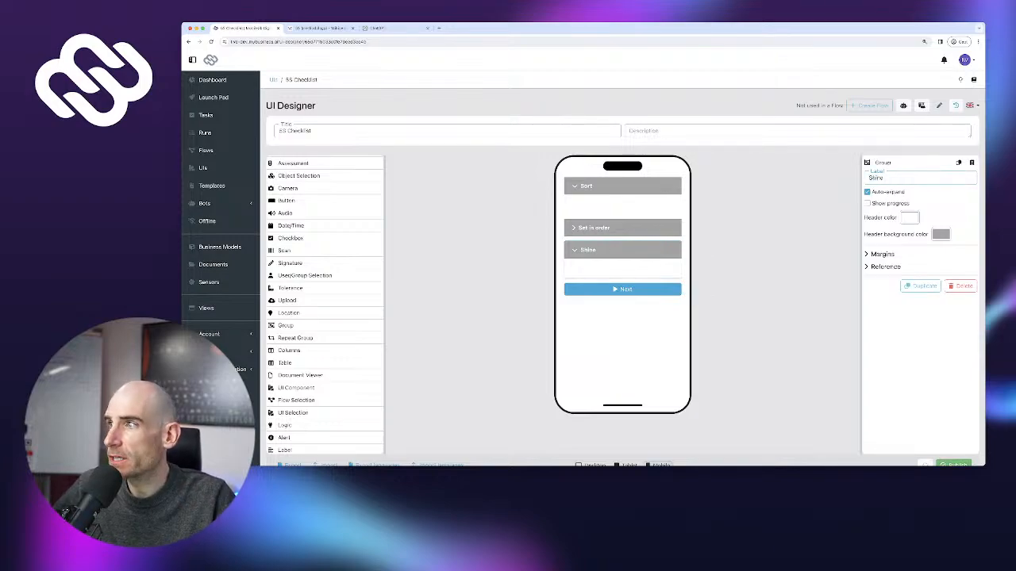
{"action": "left_click", "coordinate": [622, 250]}
Add another duplicate group labelled 'Standardize', copied from the Wikipedia article
{"action": "left_click", "coordinate": [921, 286]}
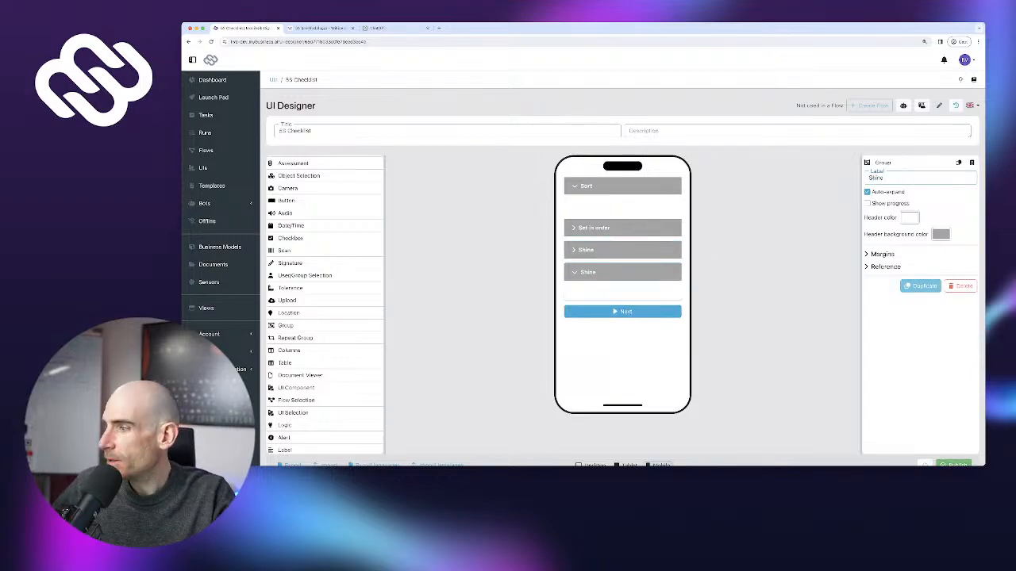
{"action": "scroll", "coordinate": [622, 285], "scroll_direction": "down", "scroll_amount": 1}
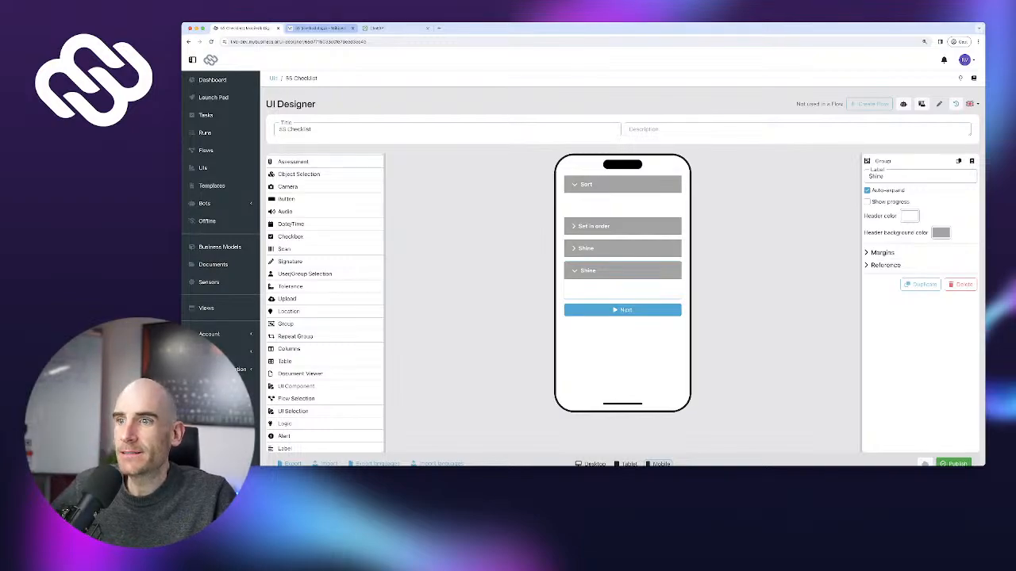
{"action": "left_click", "coordinate": [317, 28]}
{"action": "scroll", "coordinate": [531, 258], "scroll_direction": "down", "scroll_amount": 2}
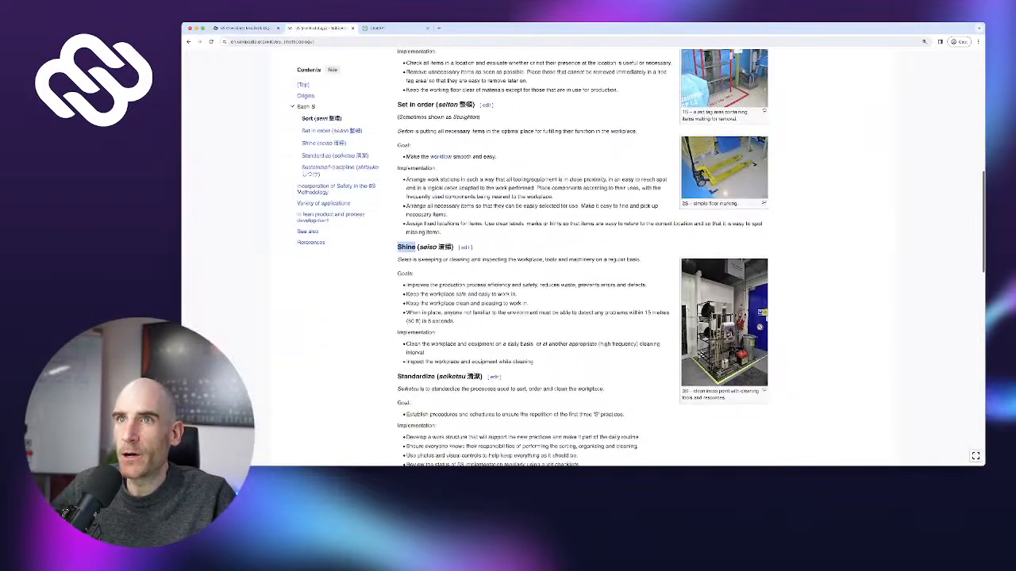
{"action": "double_click", "coordinate": [416, 377]}
{"action": "key", "text": "super+c"}
{"action": "left_click", "coordinate": [246, 27]}
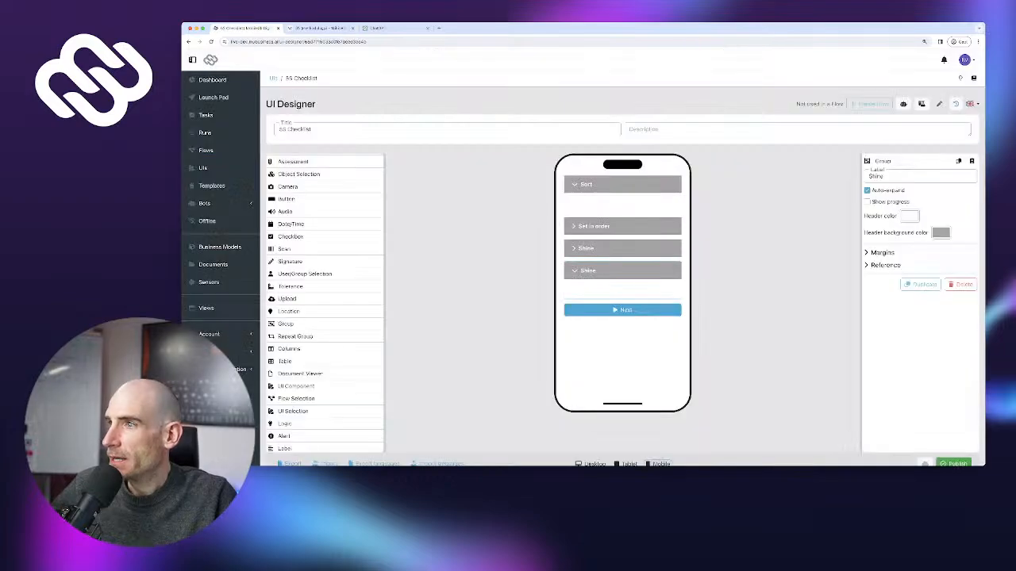
{"action": "key", "text": "super+a"}
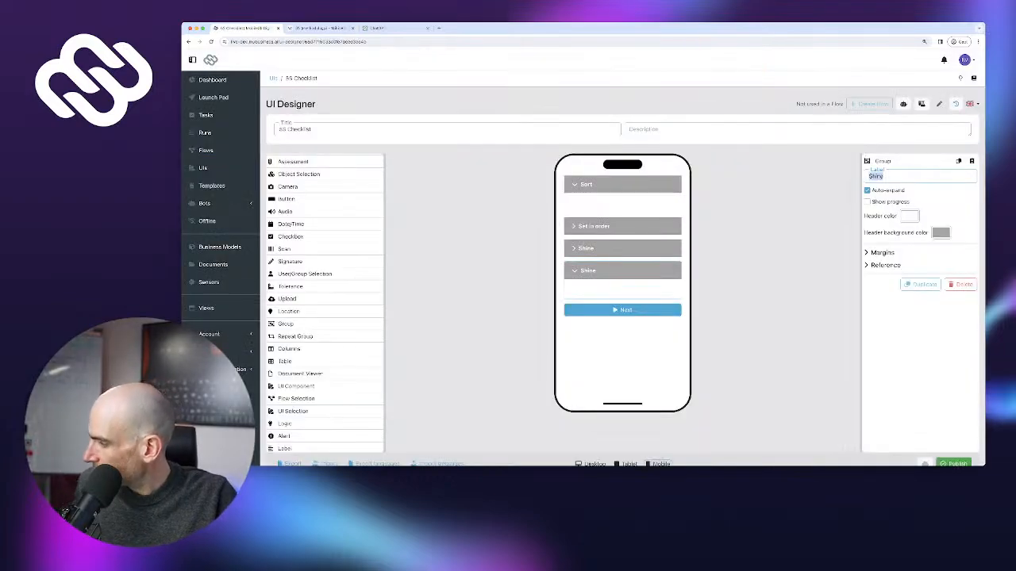
{"action": "key", "text": "super+v"}
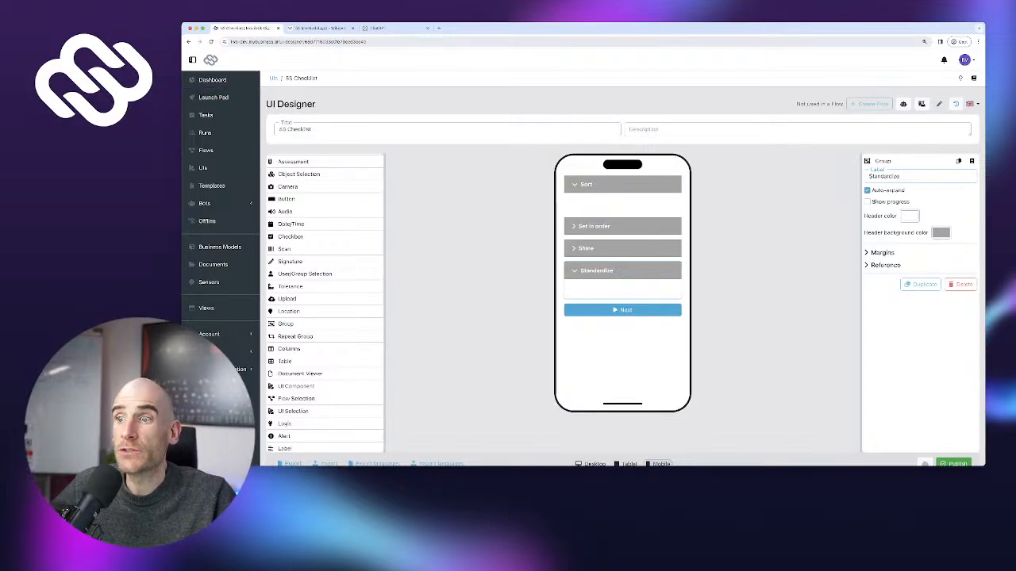
Add a final group labelled 'Sustain/self-discipline', copied from the Wikipedia heading
{"action": "key", "text": "ctrl+Tab"}
{"action": "scroll", "coordinate": [582, 254], "scroll_direction": "down", "scroll_amount": 5}
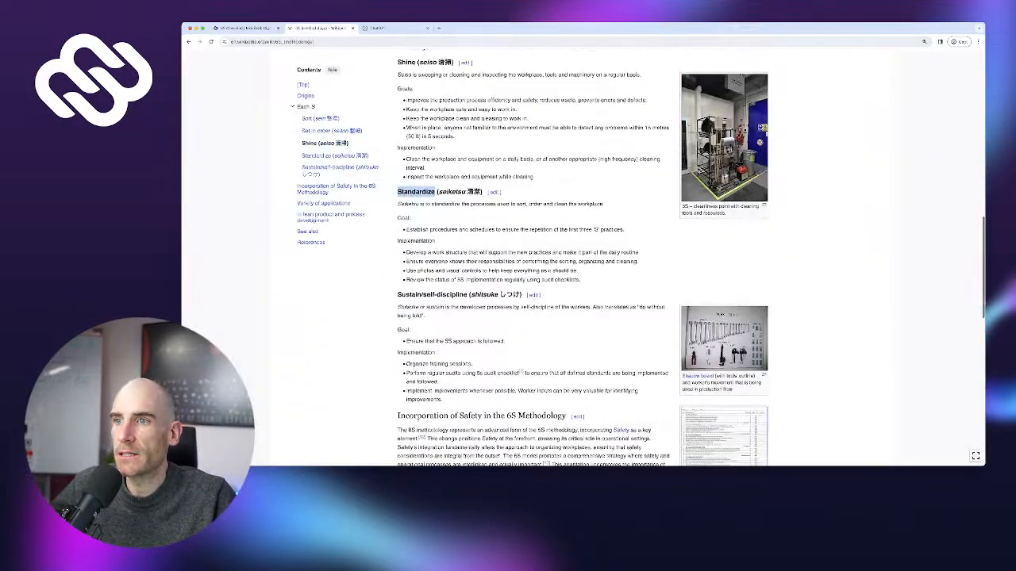
{"action": "left_click_drag", "start_coordinate": [397, 294], "coordinate": [468, 294]}
{"action": "key", "text": "super+c"}
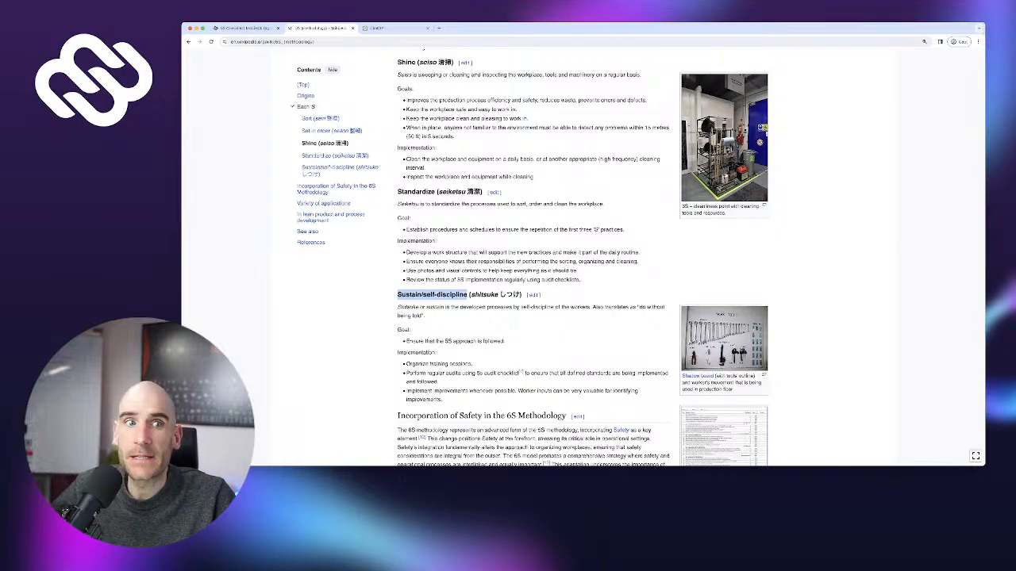
{"action": "key", "text": "ctrl+shift+Tab"}
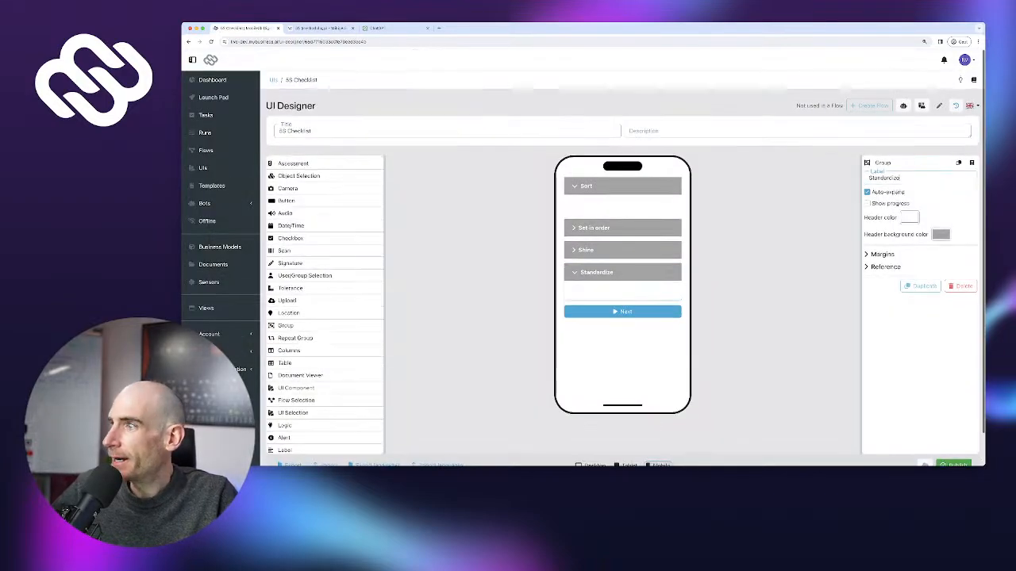
{"action": "left_click", "coordinate": [920, 285]}
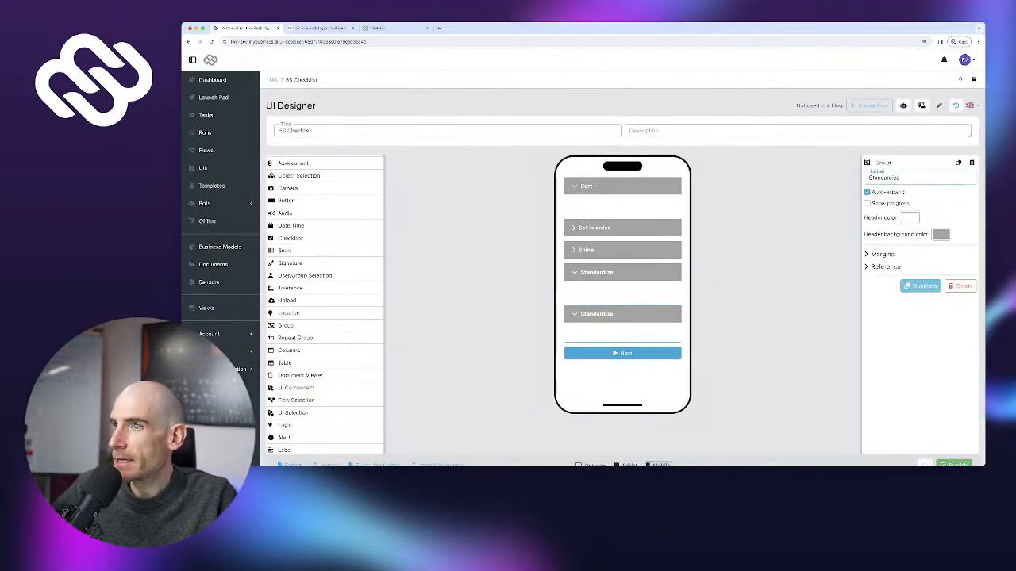
{"action": "double_click", "coordinate": [888, 177]}
{"action": "key", "text": "super+v"}
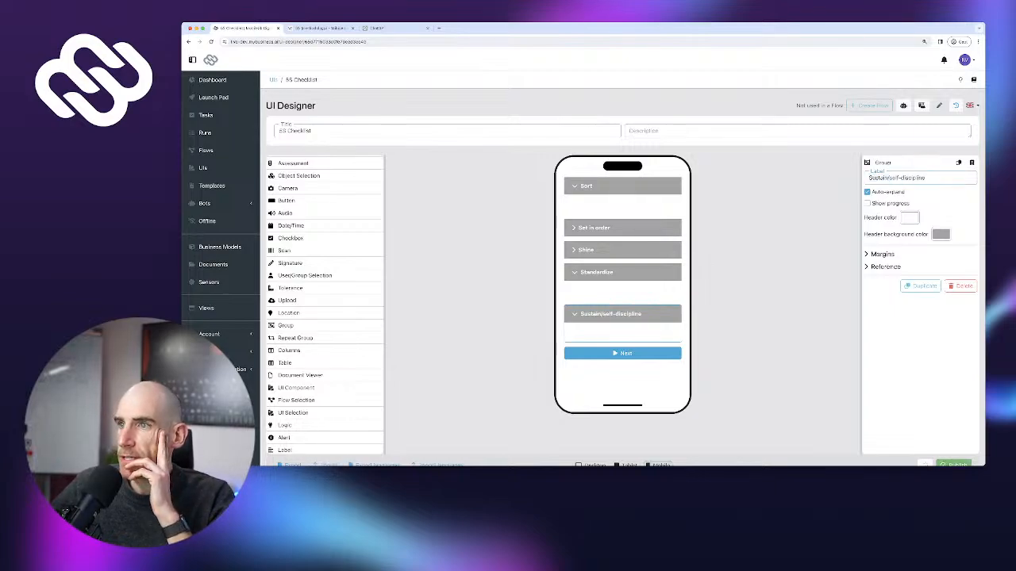
{"action": "left_click", "coordinate": [574, 272]}
Validate the checklist with Next so all five empty 5S groups show red borders
{"action": "left_click", "coordinate": [575, 187]}
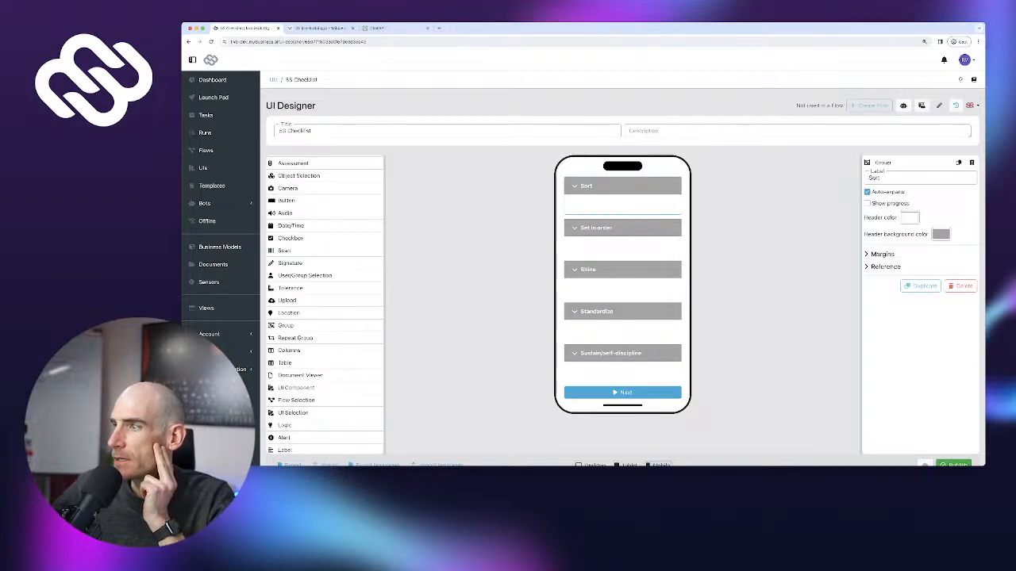
{"action": "left_click", "coordinate": [954, 464]}
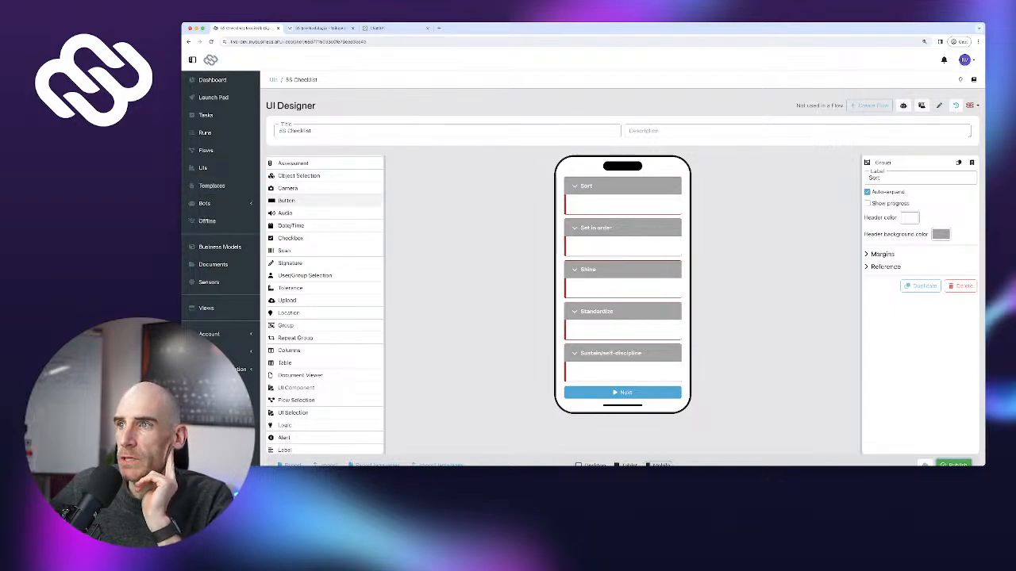
{"action": "scroll", "coordinate": [325, 302], "scroll_direction": "up", "scroll_amount": 3}
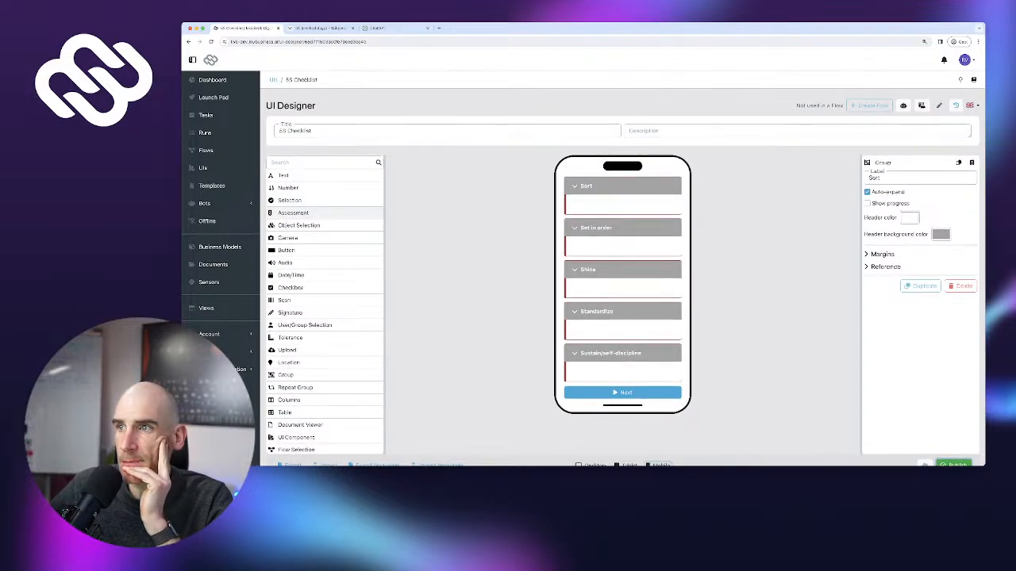
Add a required, compact Yes/No assessment labelled 'Q1' to the Sort group
{"action": "left_click_drag", "start_coordinate": [293, 212], "coordinate": [619, 205]}
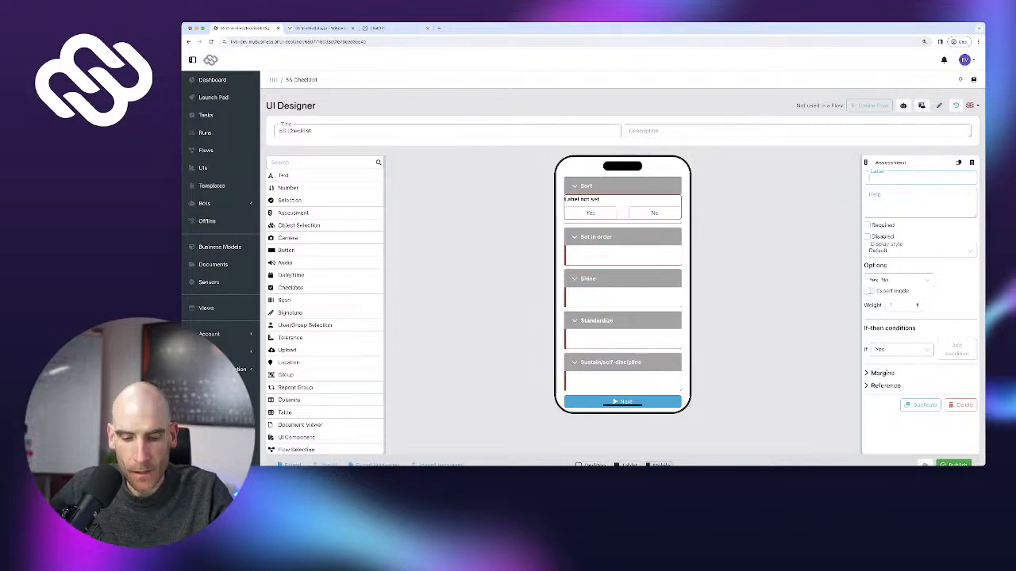
{"action": "type", "text": "Q1"}
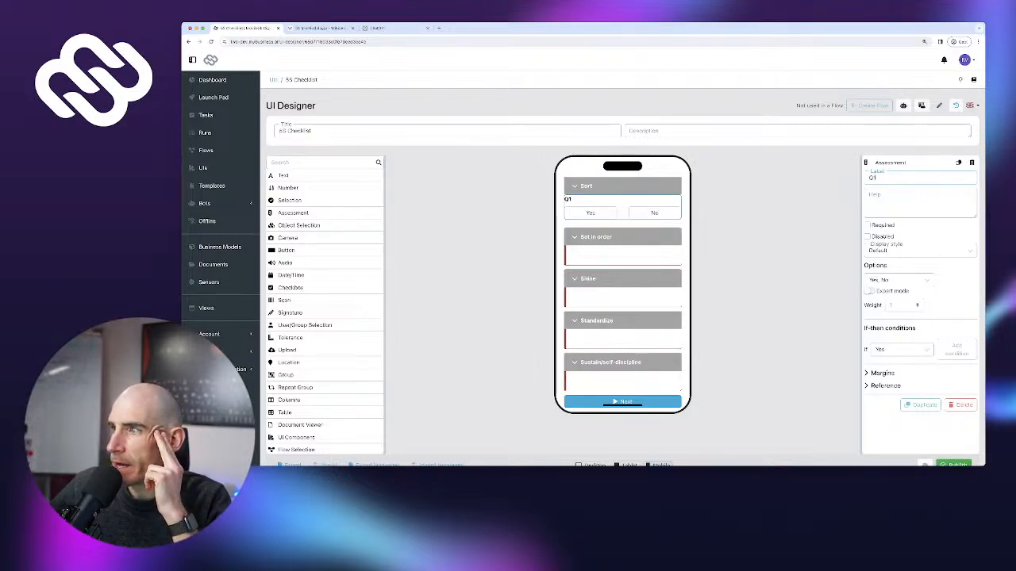
{"action": "left_click", "coordinate": [867, 226]}
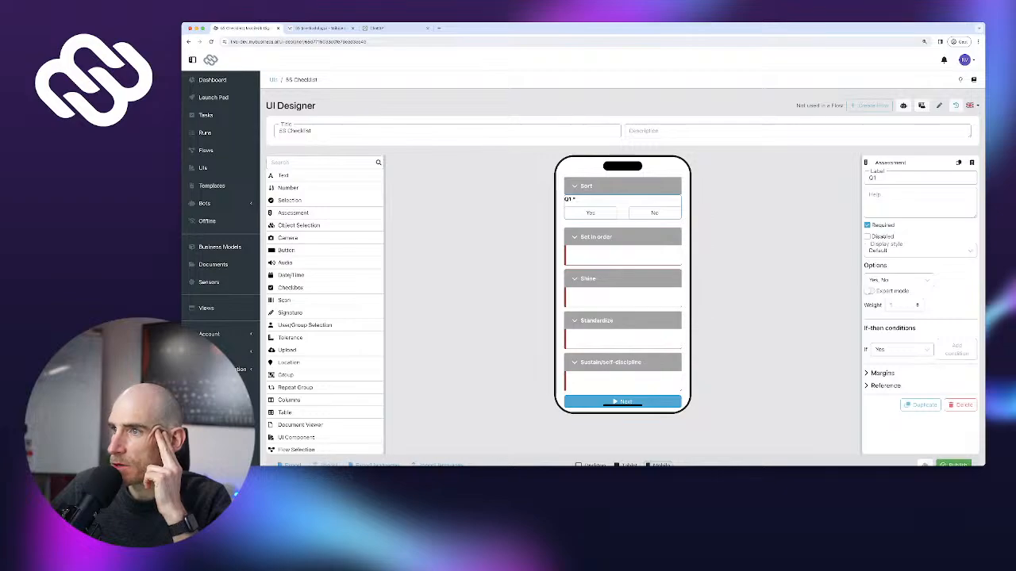
{"action": "left_click", "coordinate": [920, 251]}
{"action": "left_click", "coordinate": [879, 279]}
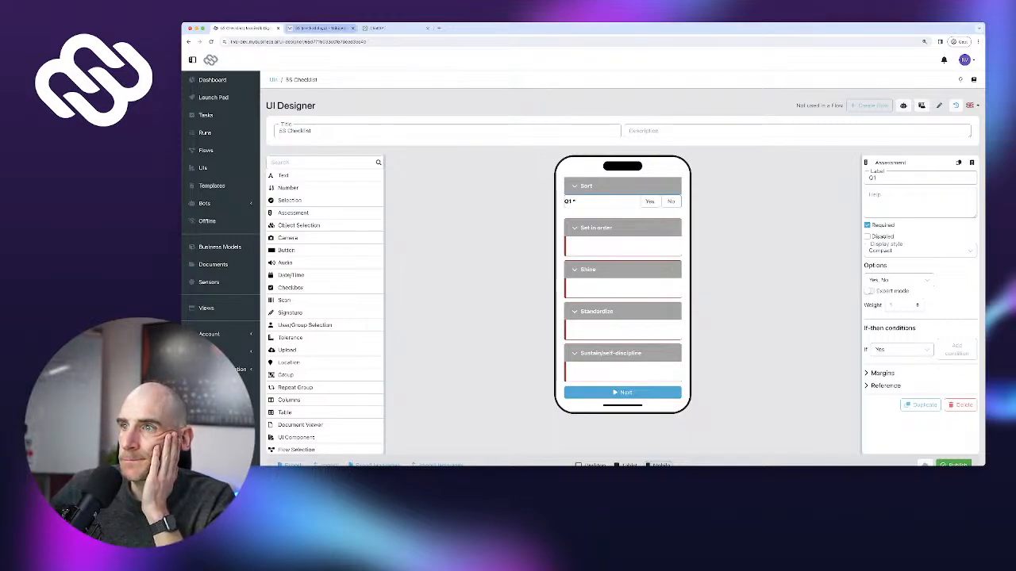
{"action": "left_click", "coordinate": [320, 28]}
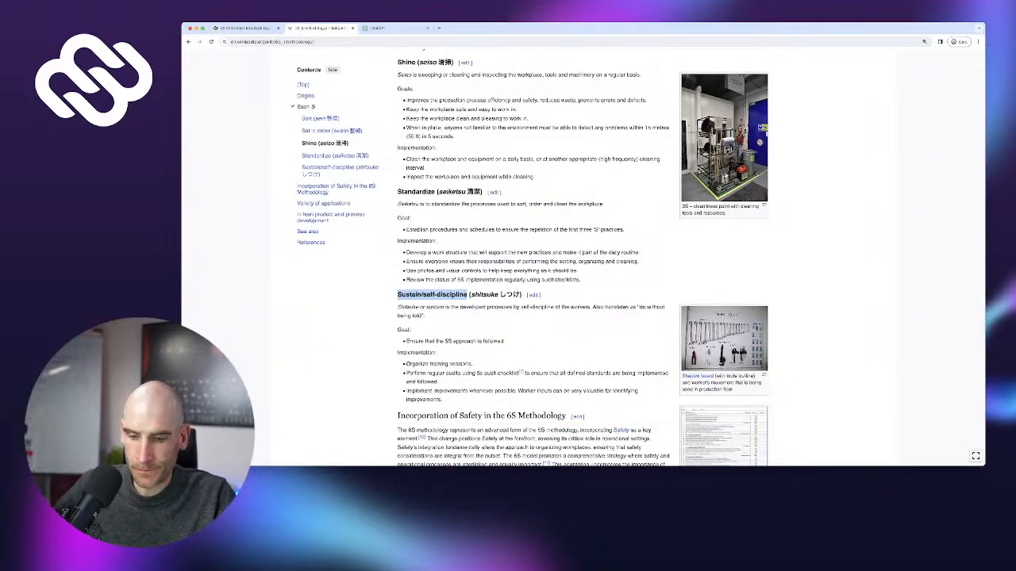
Search Google for 'typical 6s checklist questions', skim the results, then close the search tab
{"action": "key", "text": "super+l"}
{"action": "key", "text": "BackSpace"}
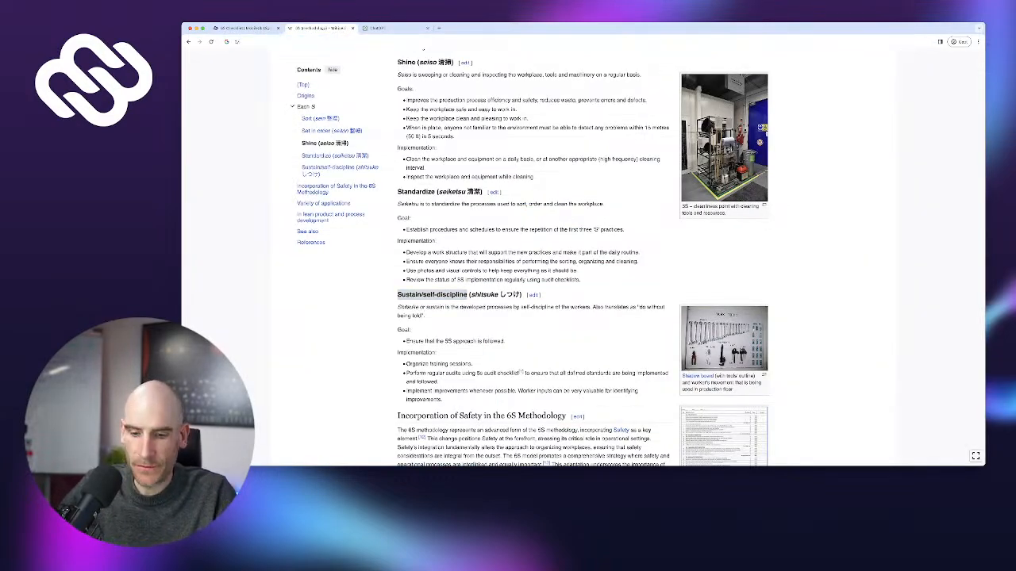
{"action": "type", "text": "typical 6s "}
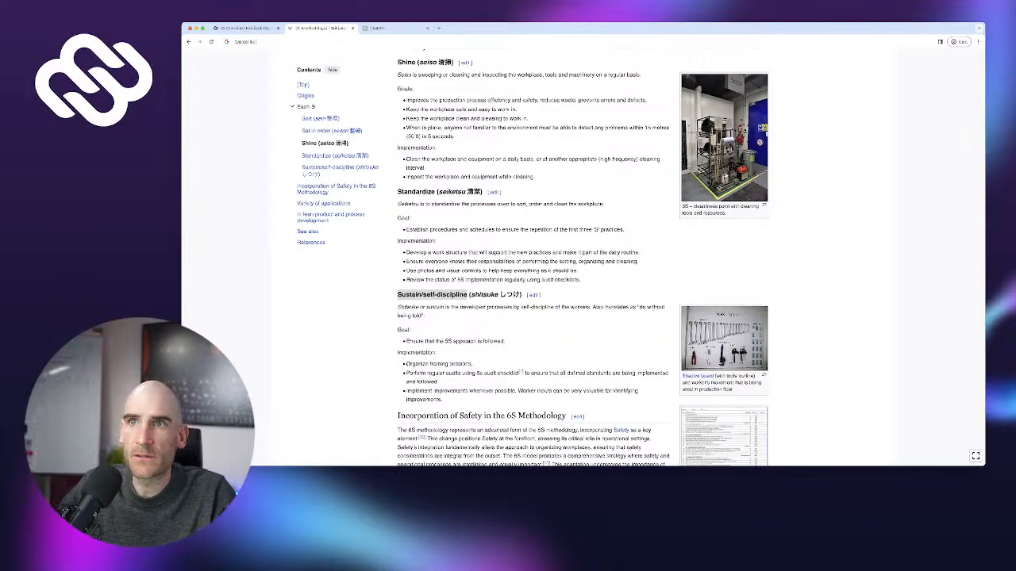
{"action": "type", "text": "checklist questio"}
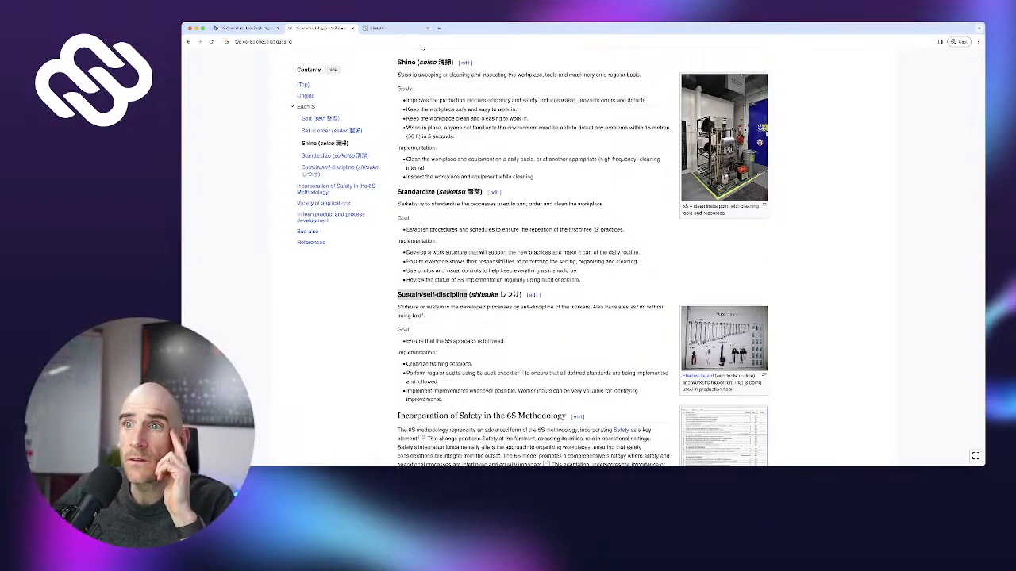
{"action": "type", "text": "ns"}
{"action": "key", "text": "Return"}
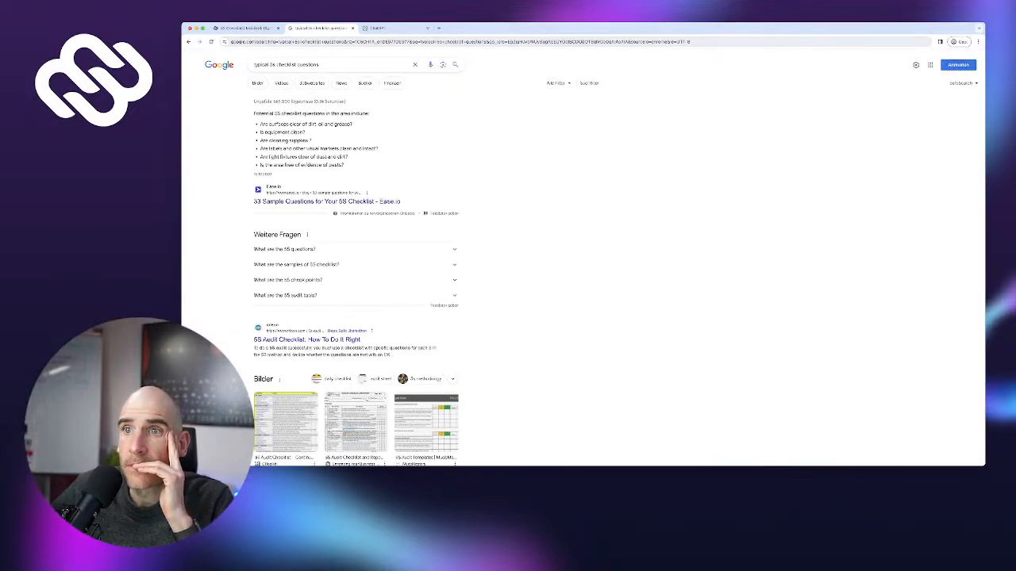
{"action": "scroll", "coordinate": [583, 262], "scroll_direction": "down", "scroll_amount": 5}
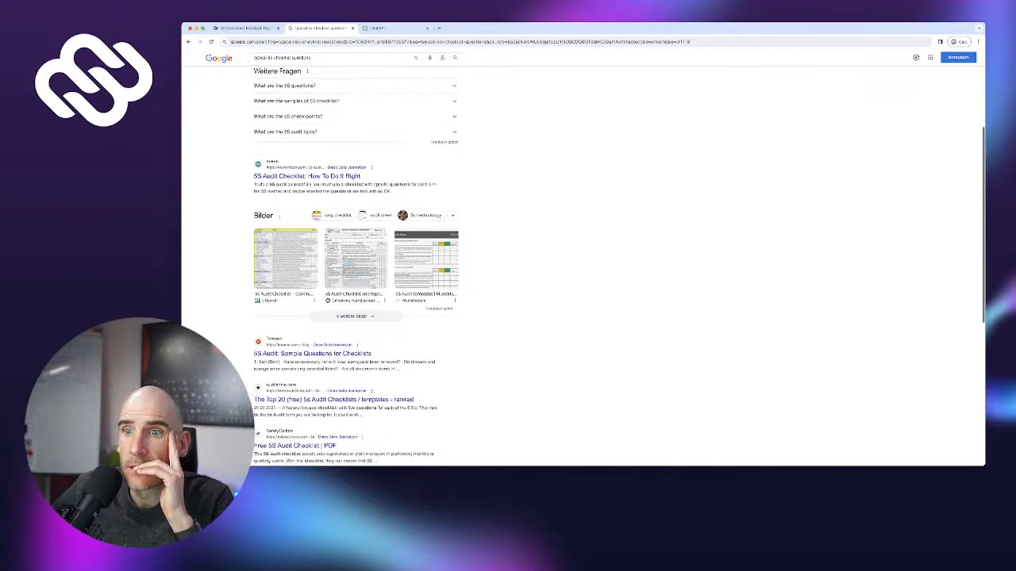
{"action": "scroll", "coordinate": [583, 262], "scroll_direction": "down", "scroll_amount": 2}
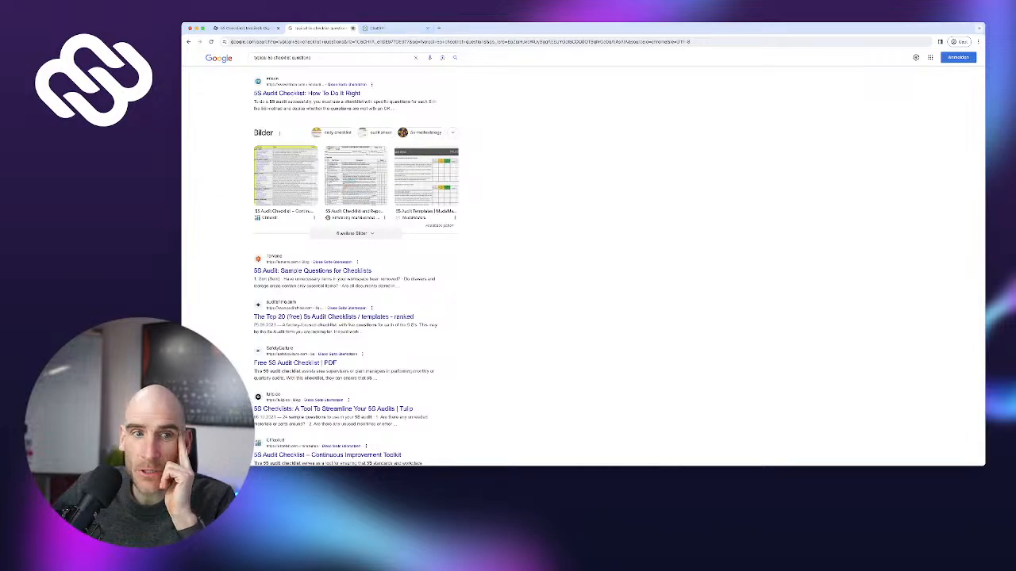
{"action": "key", "text": "super+w"}
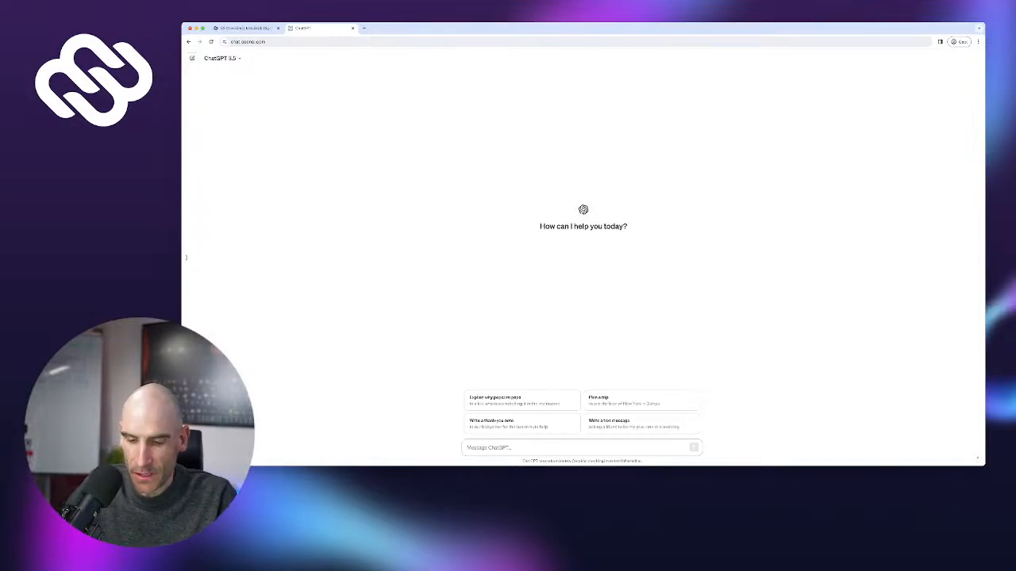
Ask ChatGPT: 'Please provide a list with typical 5s questions. Please add 5 questions per 5 group.'
{"action": "type", "text": "P"}
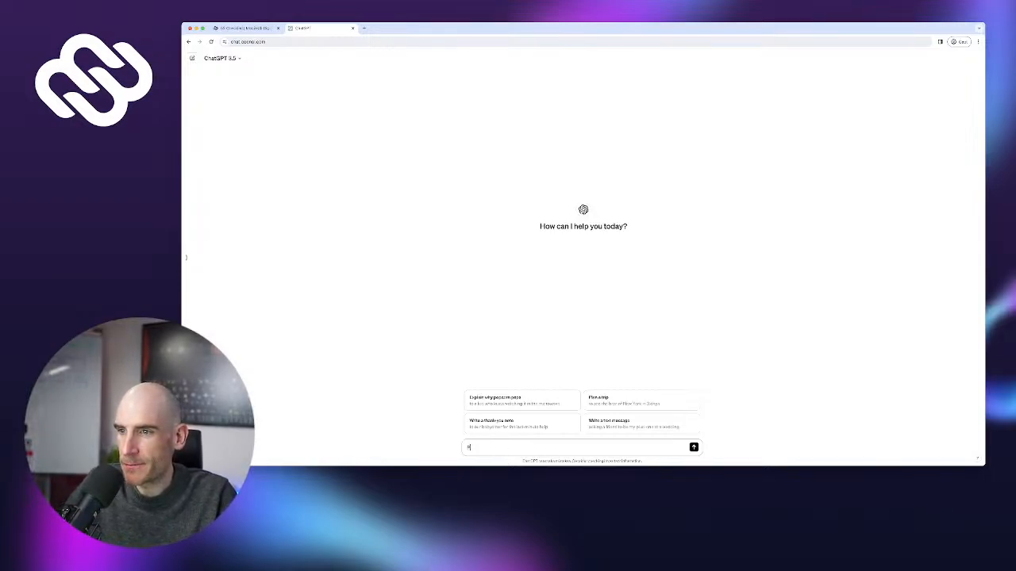
{"action": "type", "text": "lease "}
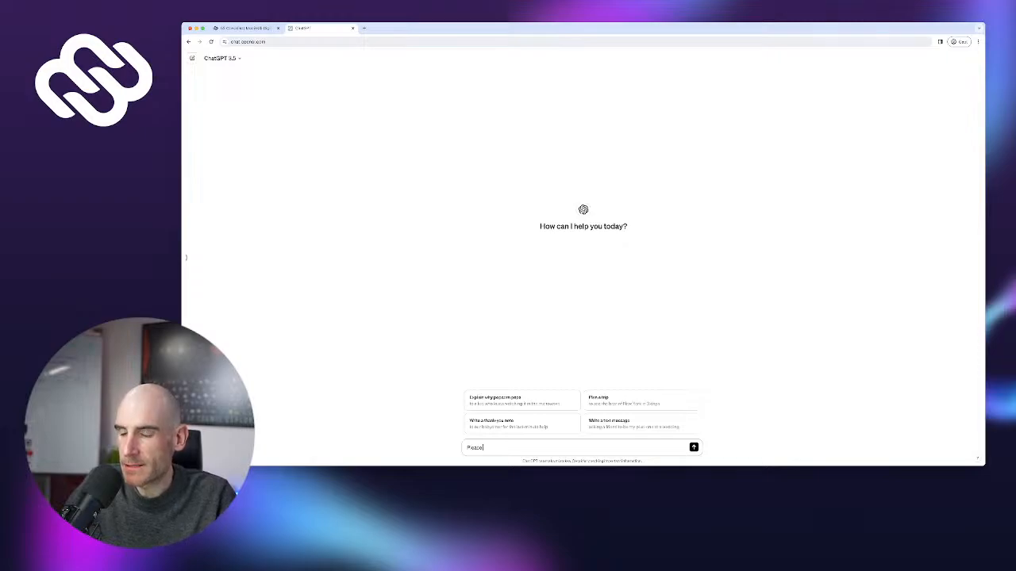
{"action": "type", "text": "list"}
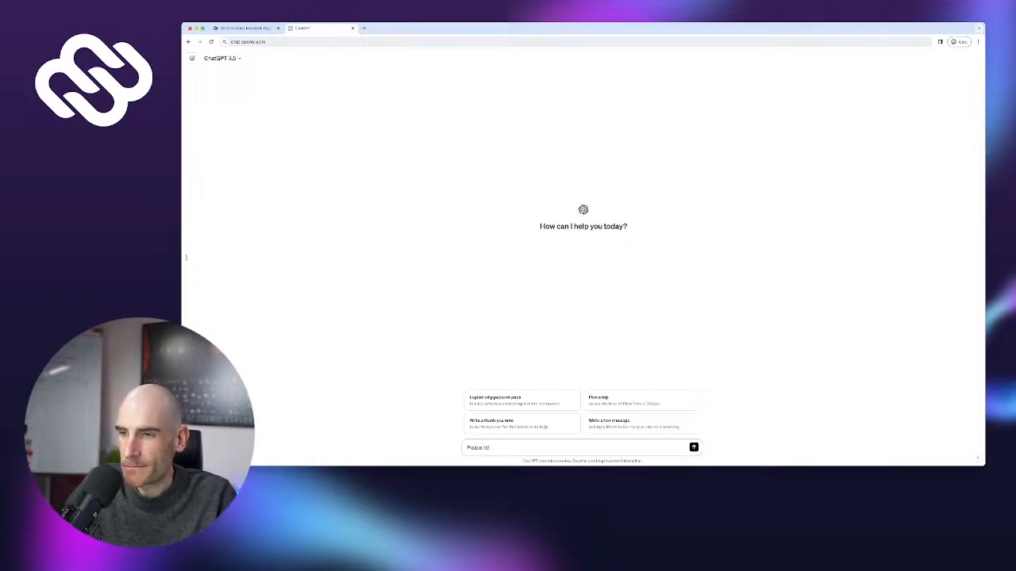
{"action": "key", "text": "super+a"}
{"action": "type", "text": "Please"}
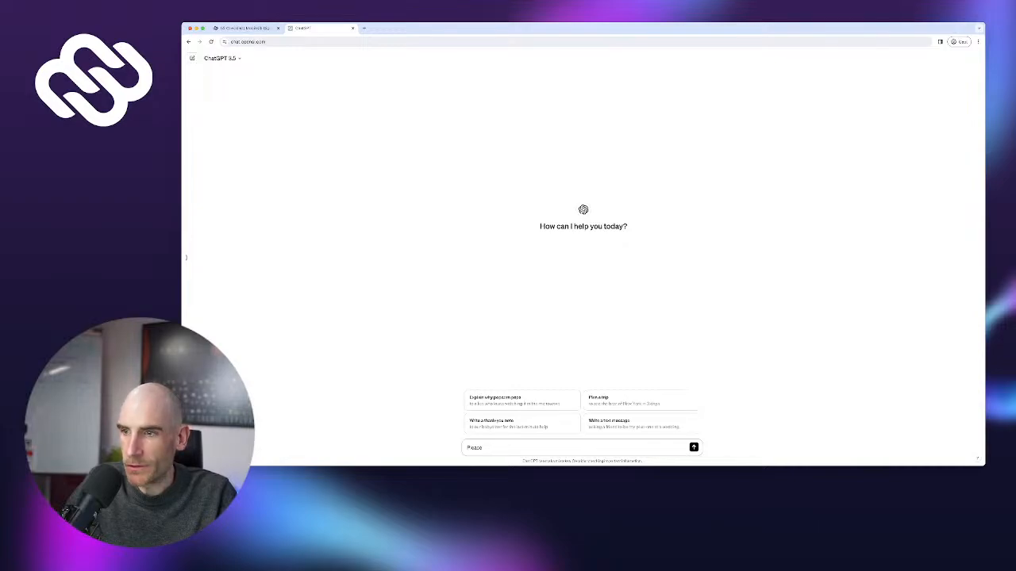
{"action": "type", "text": " provide a l"}
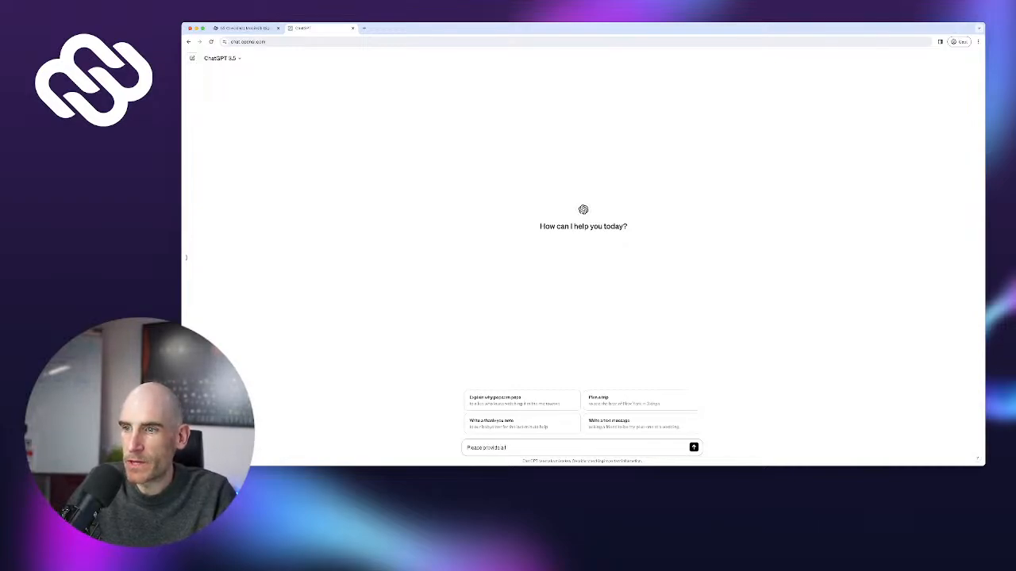
{"action": "type", "text": "ist with typic"}
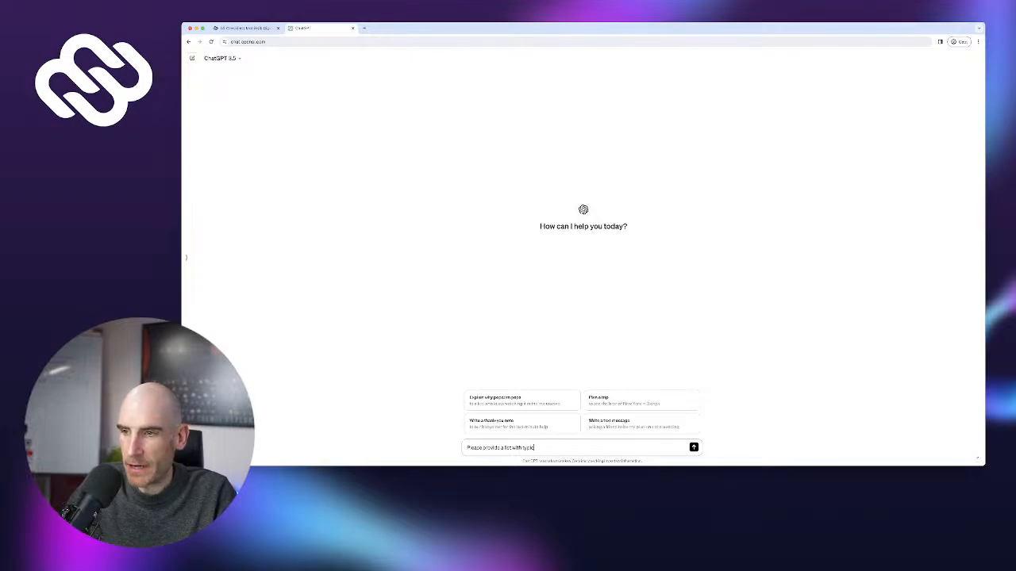
{"action": "type", "text": "al 5s qu"}
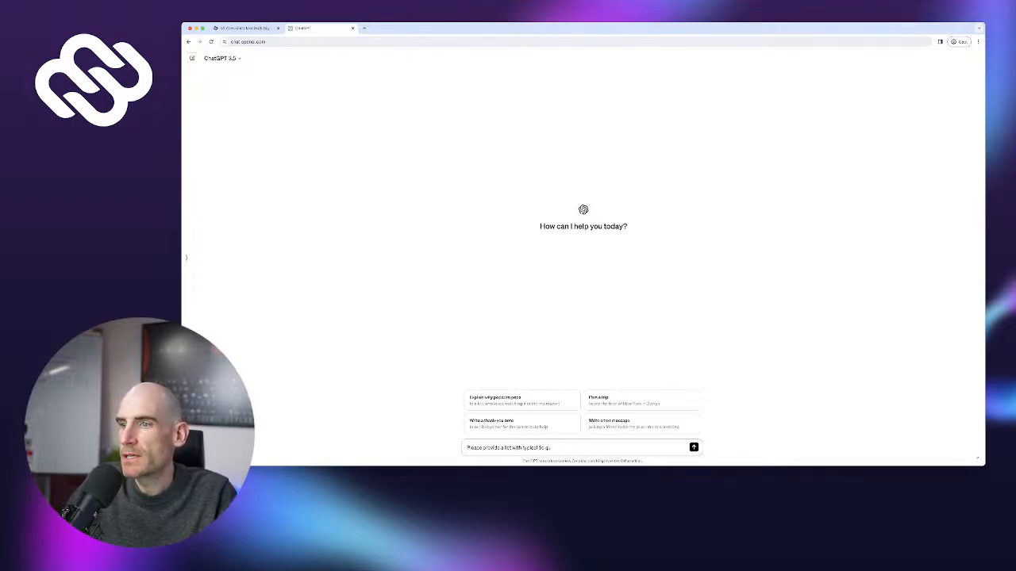
{"action": "type", "text": "estions. Please a"}
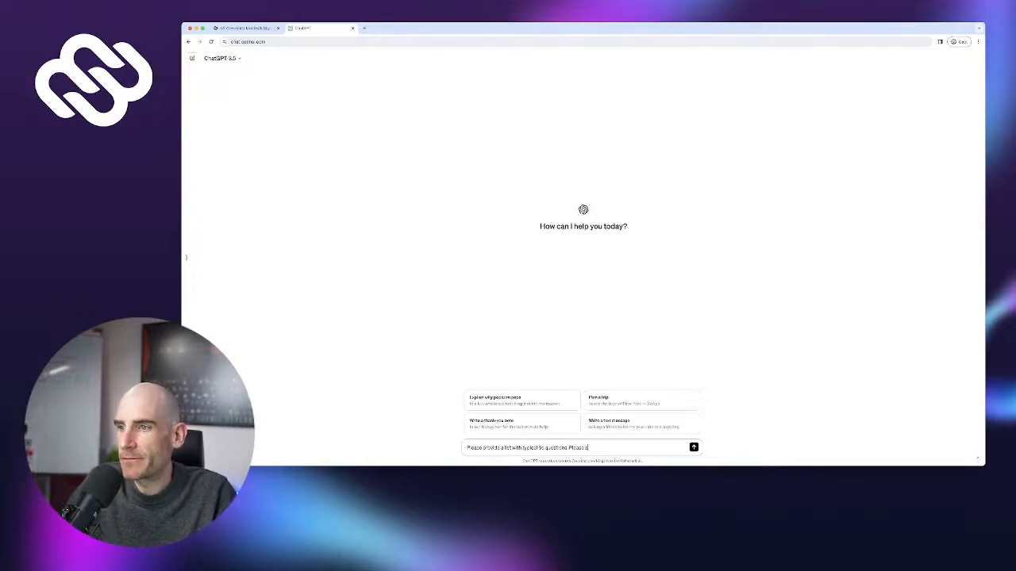
{"action": "type", "text": "dd 5 questions"}
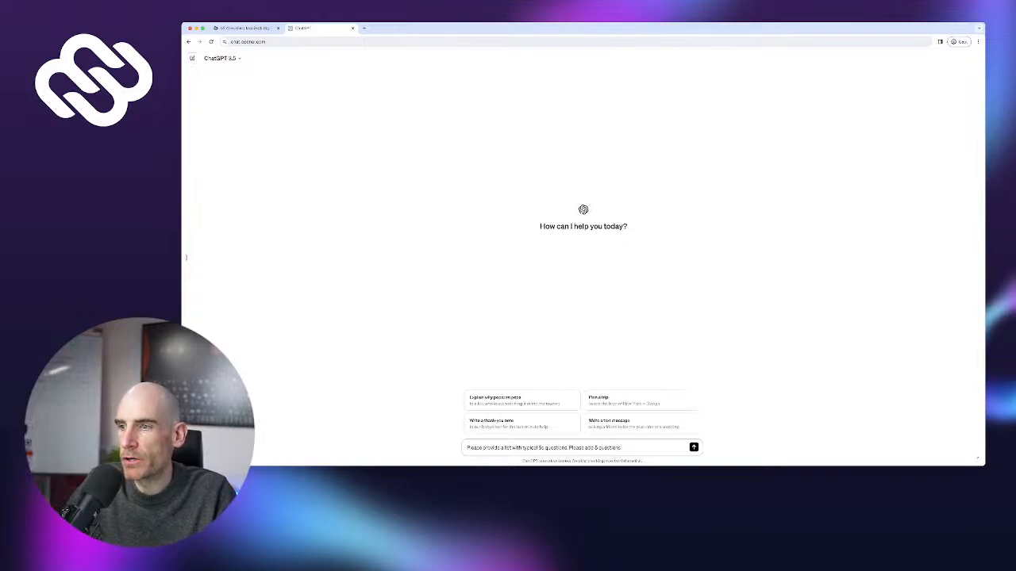
{"action": "type", "text": " per"}
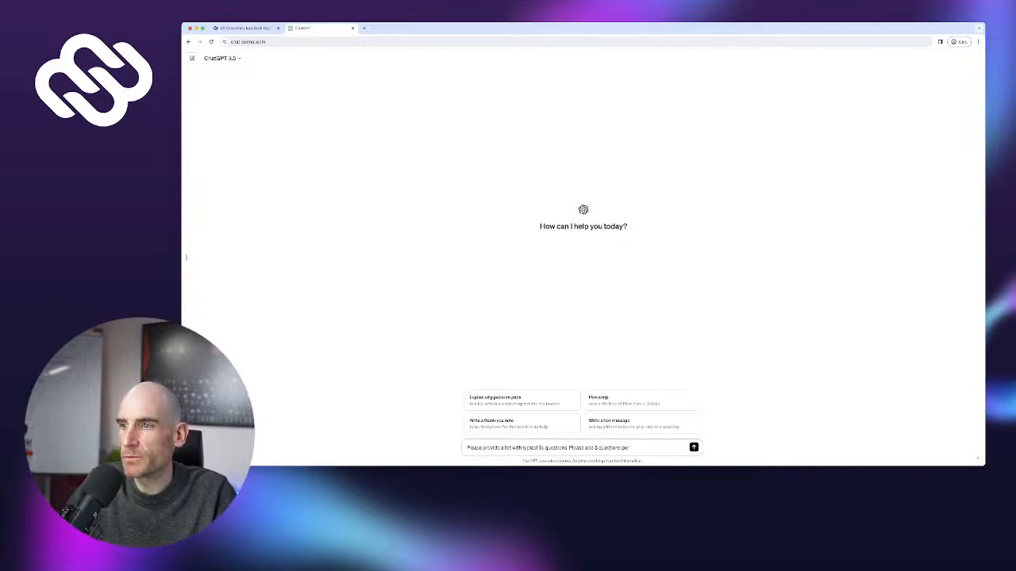
{"action": "type", "text": " 5 group."}
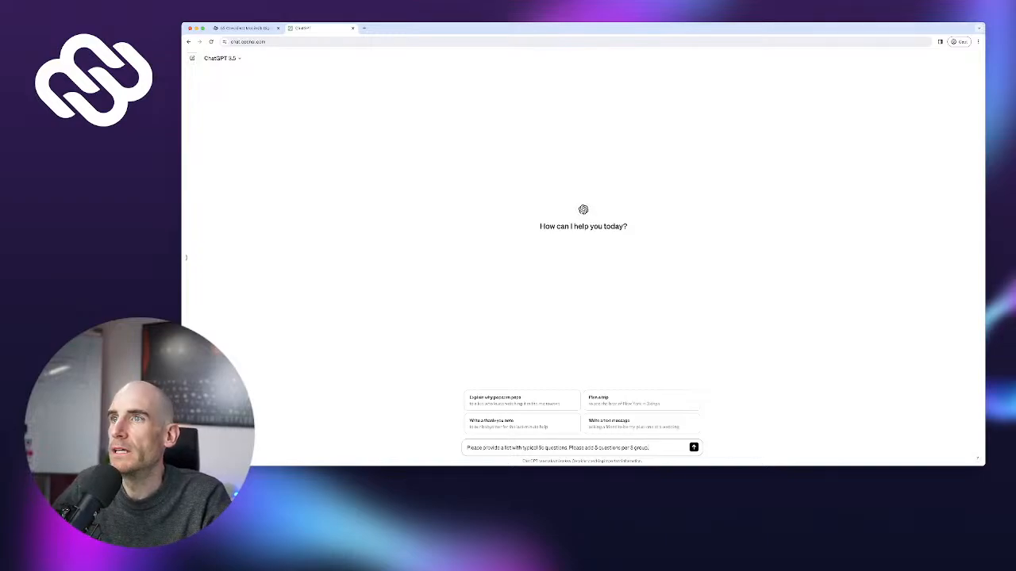
{"action": "key", "text": "Return"}
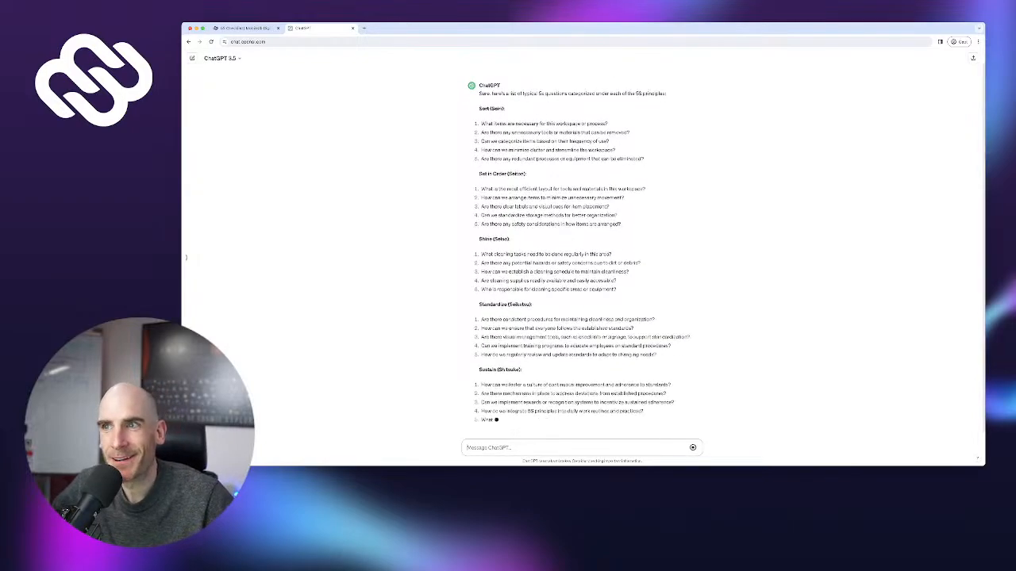
Select the first Sort question, 'What items are necessary for this workspace or process?', in ChatGPT's answer
{"action": "left_click_drag", "start_coordinate": [479, 156], "coordinate": [504, 157]}
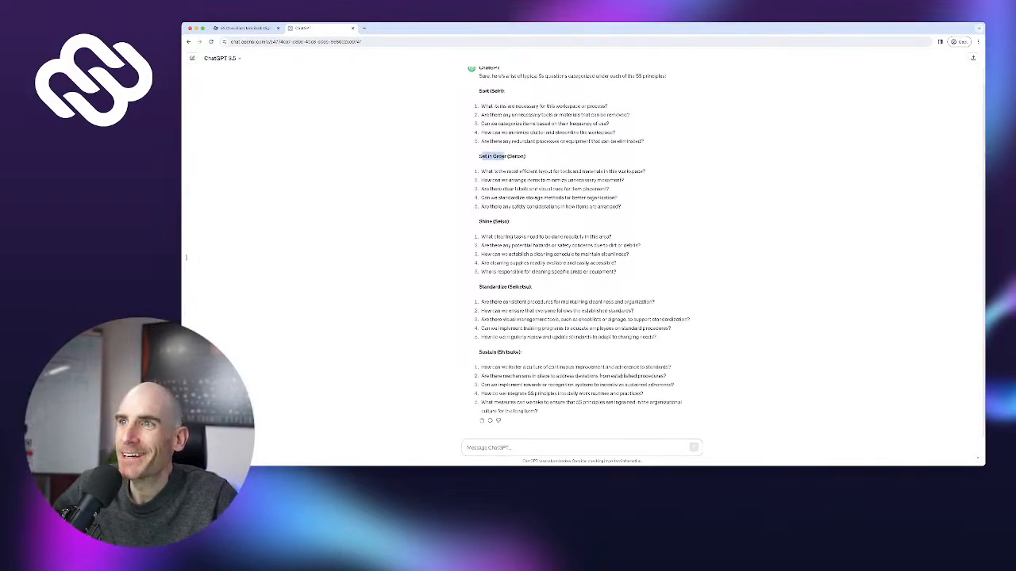
{"action": "scroll", "coordinate": [581, 247], "scroll_direction": "up", "scroll_amount": 1}
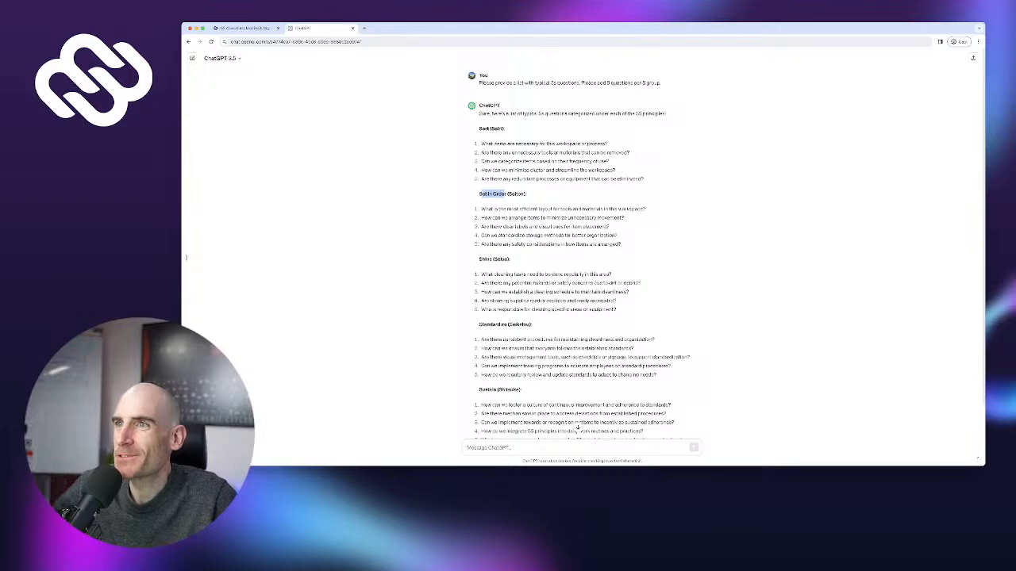
{"action": "left_click_drag", "start_coordinate": [480, 144], "coordinate": [608, 144]}
{"action": "key", "text": "ctrl+c"}
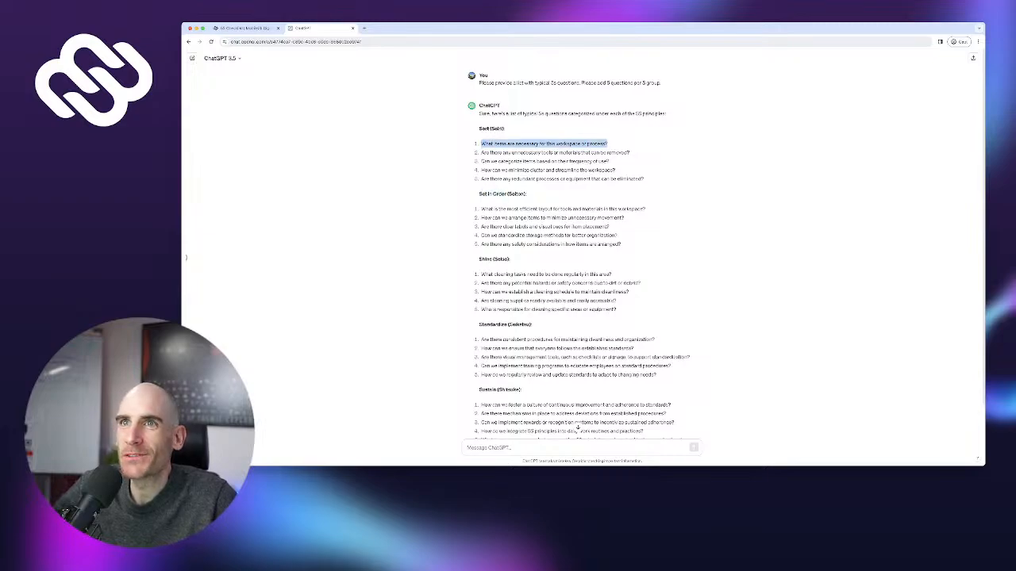
Paste 'What items are necessary for this workspace or process?' as the Q1 label
{"action": "left_click", "coordinate": [242, 28]}
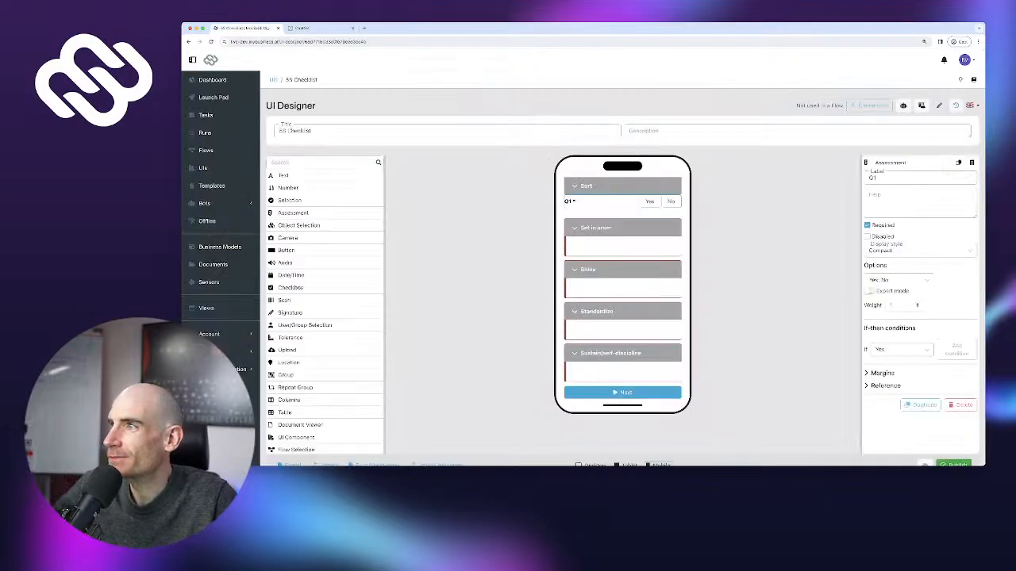
{"action": "key", "text": "ctrl+v"}
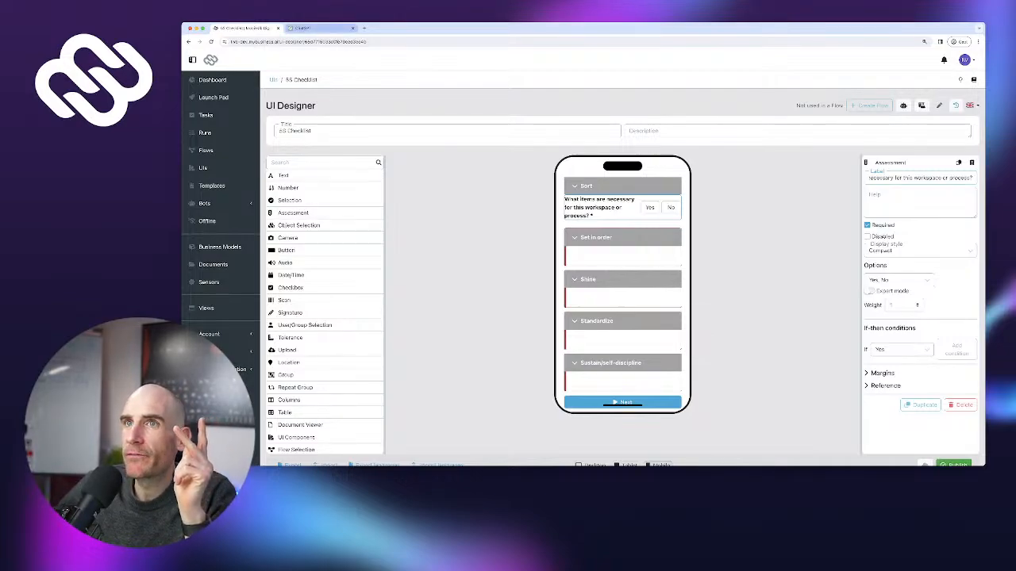
{"action": "left_click", "coordinate": [317, 29]}
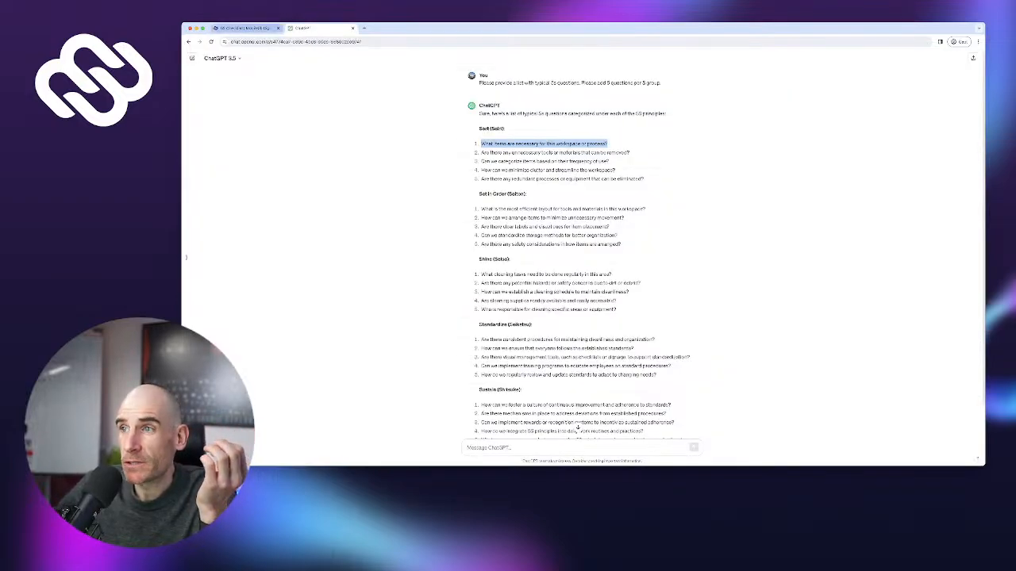
Switch back to the 5S Checklist form designer tab
{"action": "left_click", "coordinate": [244, 28]}
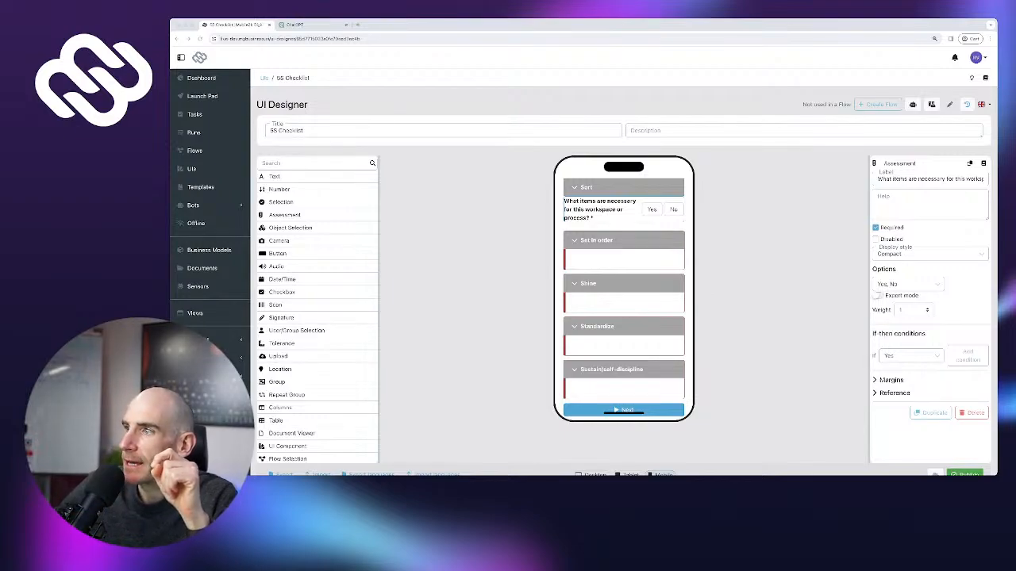
Keep Yes, No as answer options and add an If No condition to the Sort question
{"action": "left_click", "coordinate": [907, 284]}
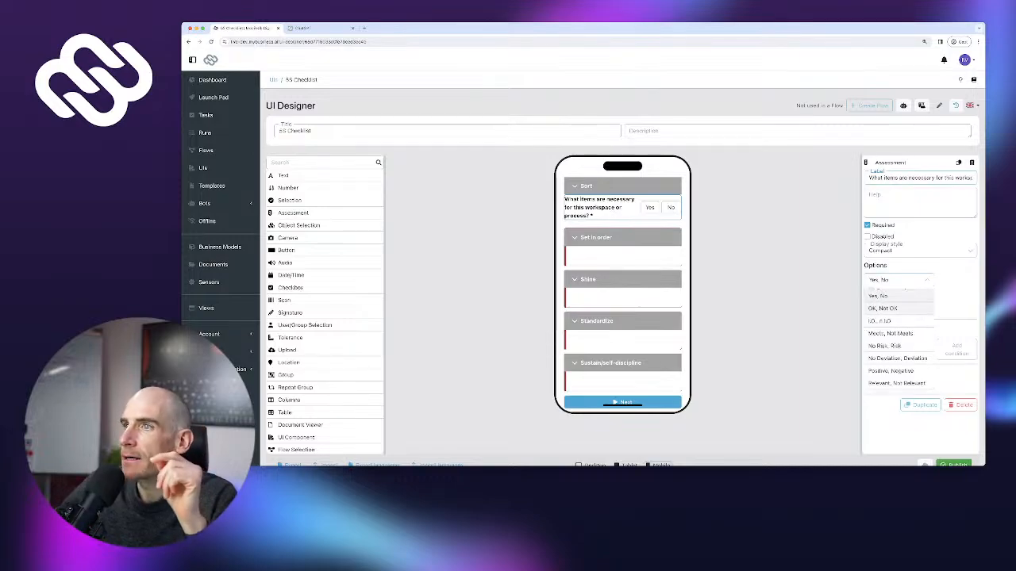
{"action": "left_click", "coordinate": [897, 295]}
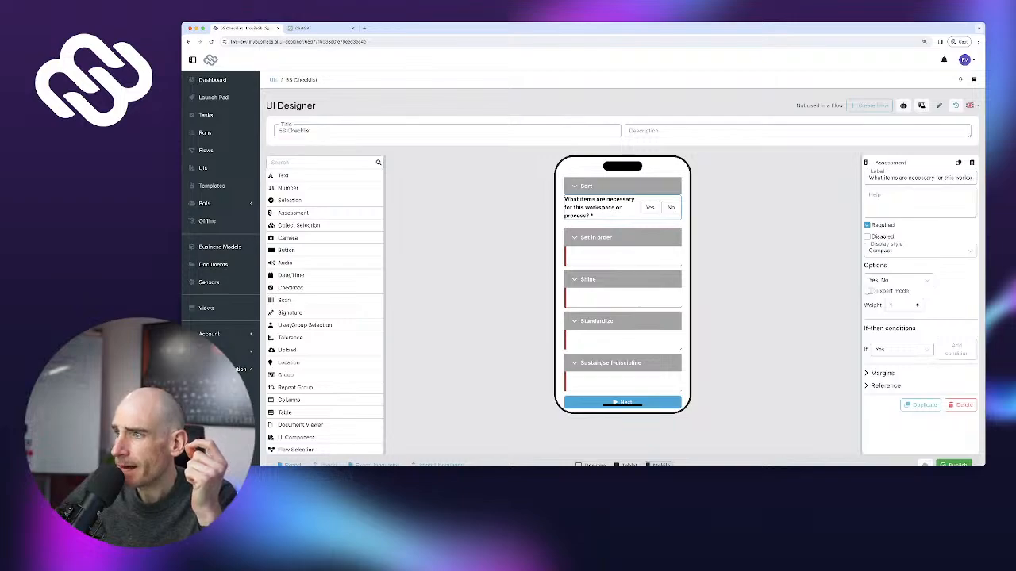
{"action": "left_click", "coordinate": [901, 350]}
{"action": "left_click", "coordinate": [879, 378]}
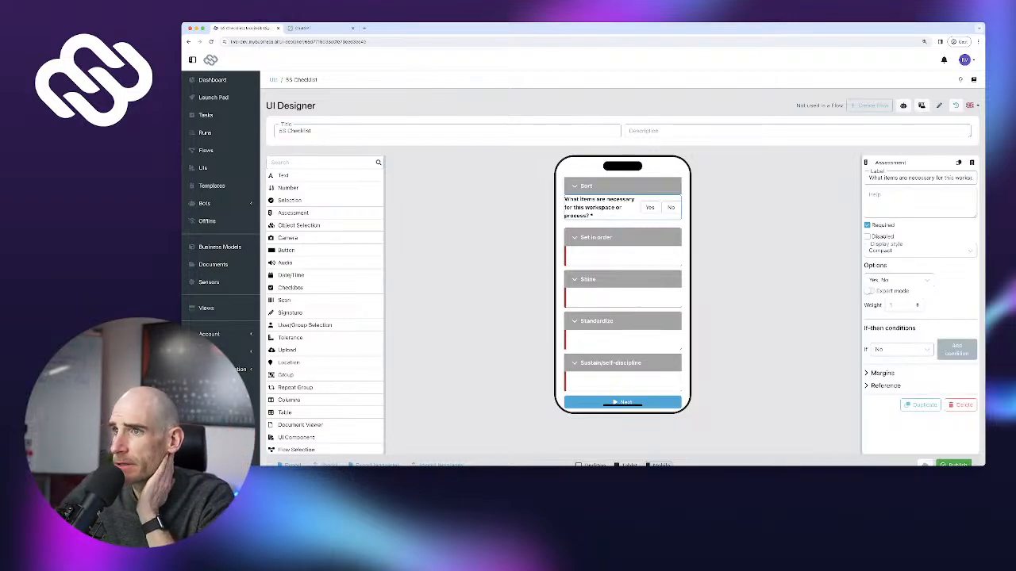
{"action": "left_click", "coordinate": [956, 350]}
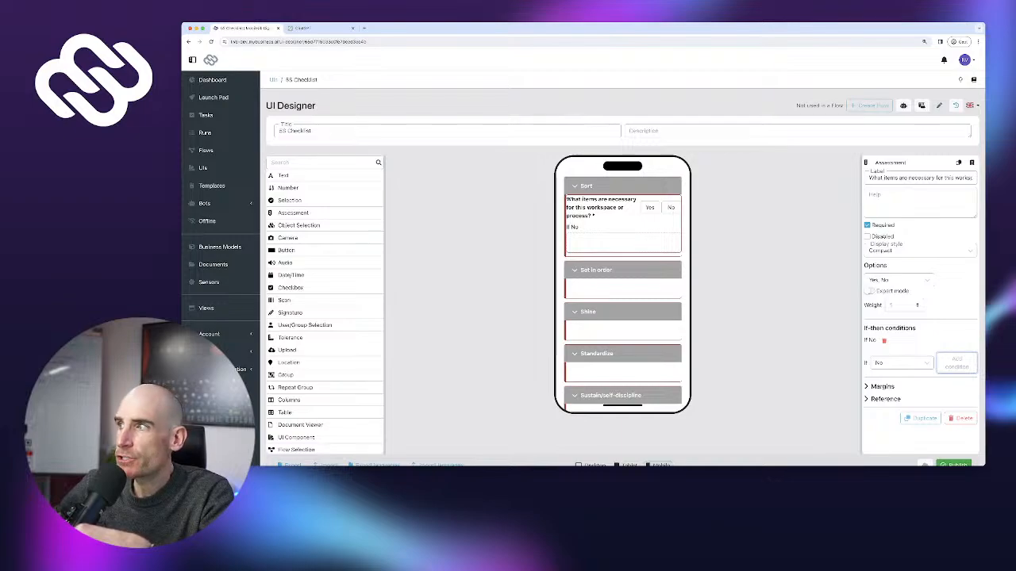
{"action": "scroll", "coordinate": [623, 286], "scroll_direction": "down", "scroll_amount": 1}
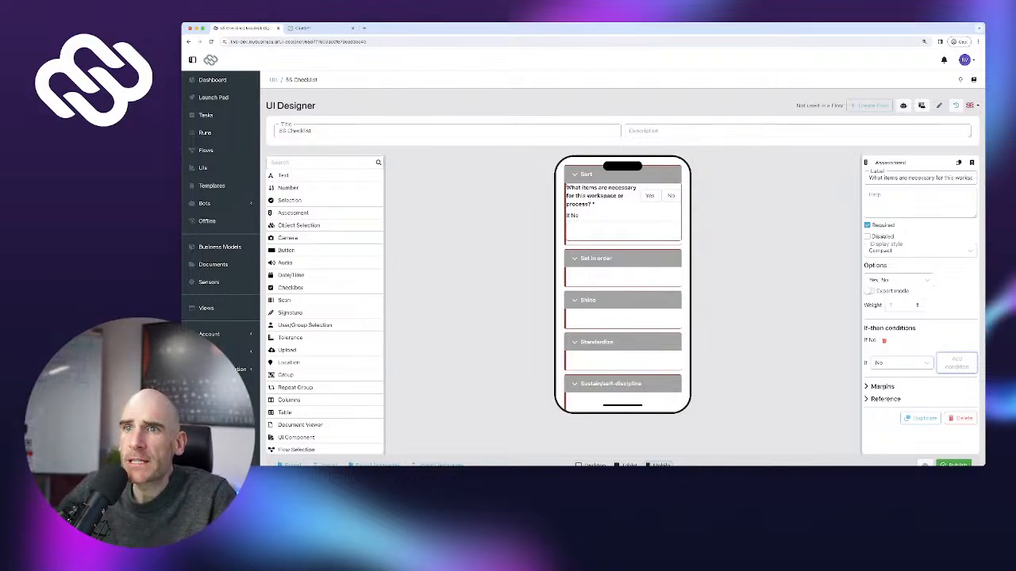
{"action": "scroll", "coordinate": [325, 309], "scroll_direction": "down", "scroll_amount": 1}
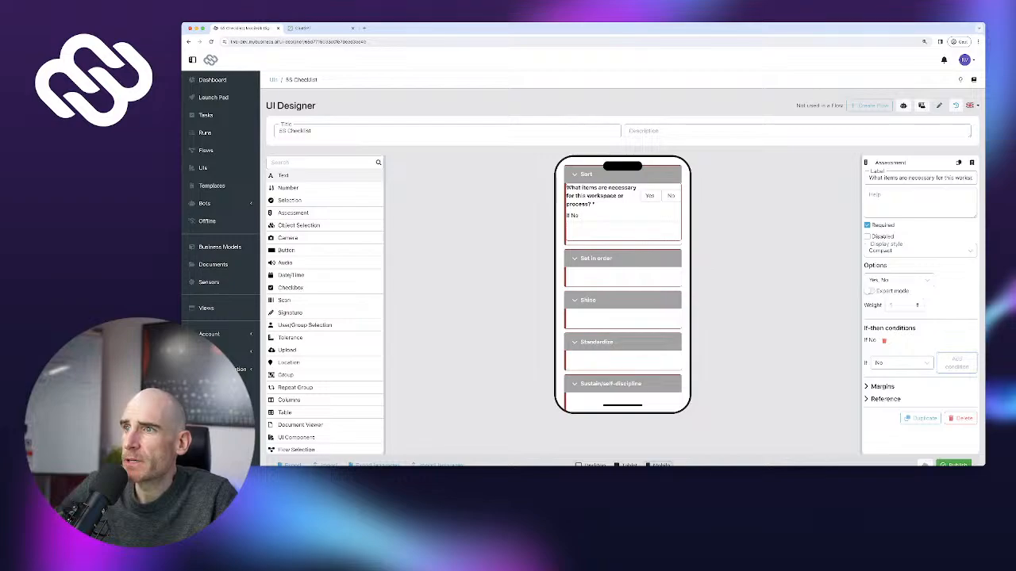
Add a required long-text 'Issue description' field inside the If No area
{"action": "left_click_drag", "start_coordinate": [283, 176], "coordinate": [622, 230]}
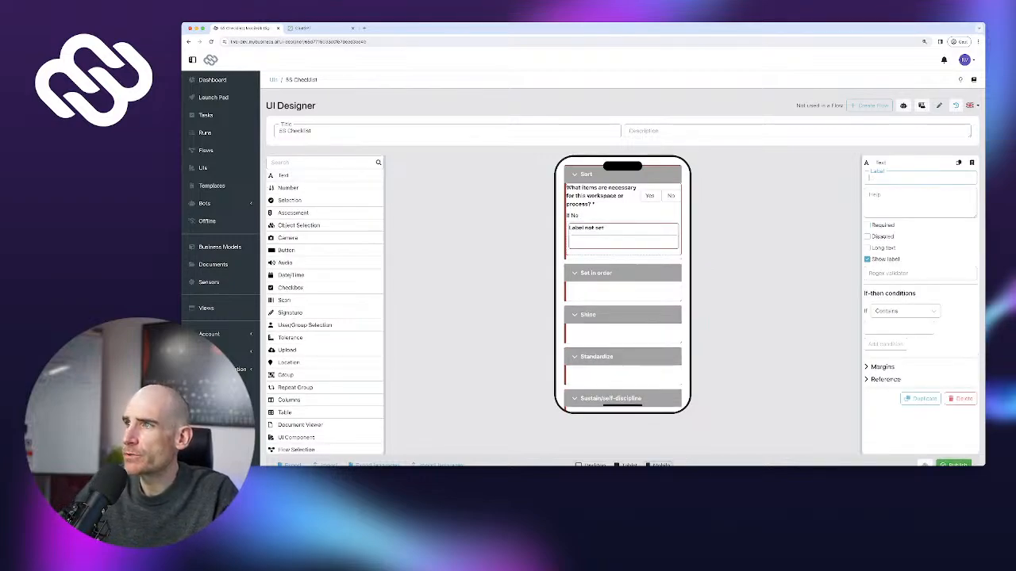
{"action": "type", "text": "Issue de"}
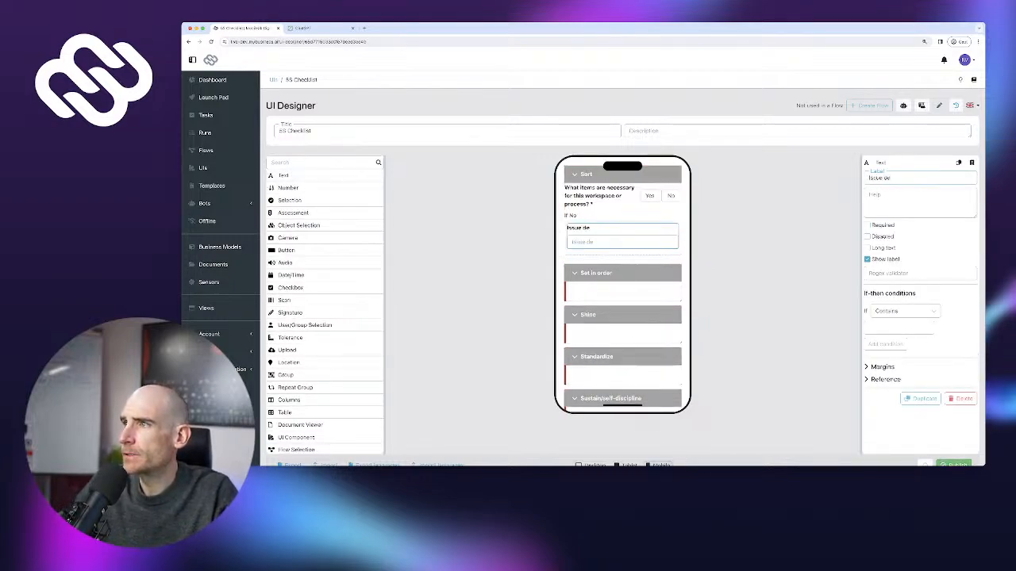
{"action": "type", "text": "scriptio"}
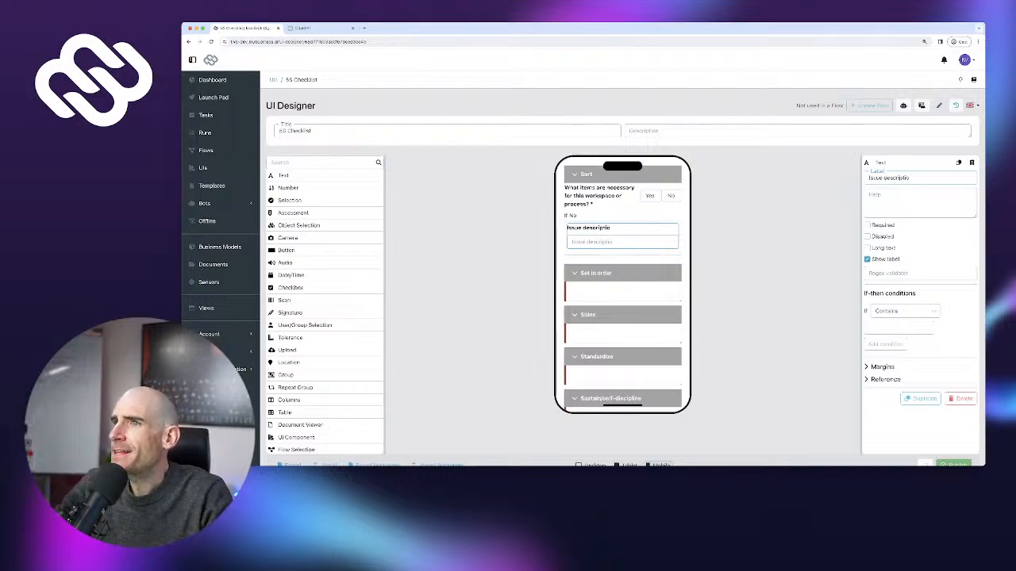
{"action": "type", "text": "n"}
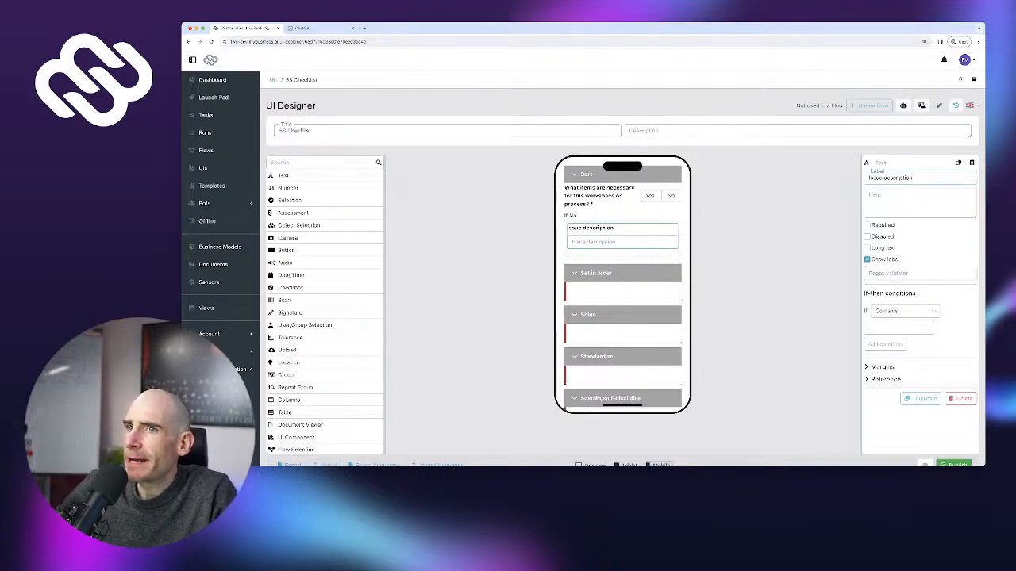
{"action": "left_click", "coordinate": [866, 224]}
{"action": "left_click", "coordinate": [866, 247]}
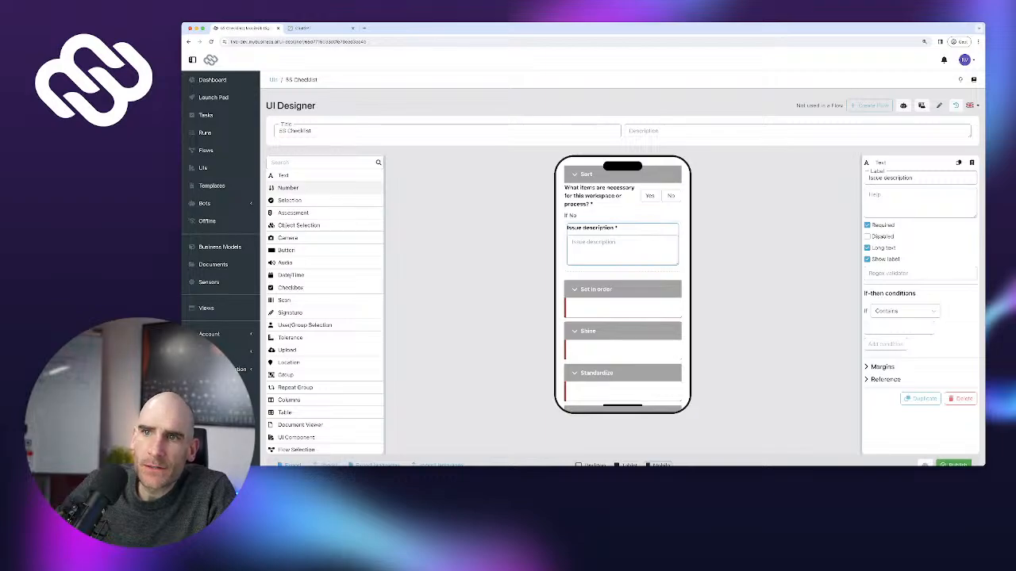
{"action": "scroll", "coordinate": [325, 201], "scroll_direction": "down", "scroll_amount": 2}
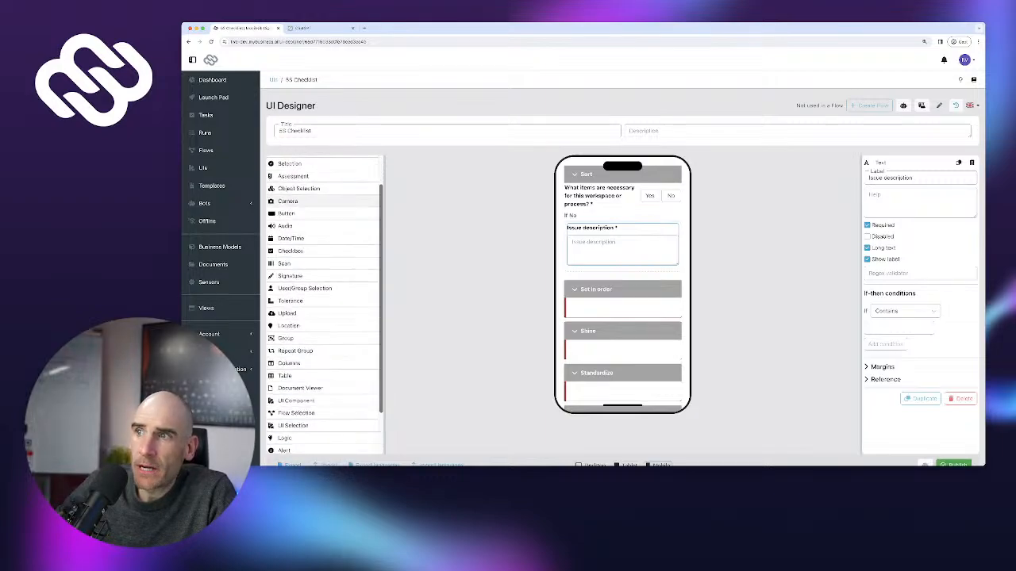
{"action": "scroll", "coordinate": [325, 200], "scroll_direction": "up", "scroll_amount": 2}
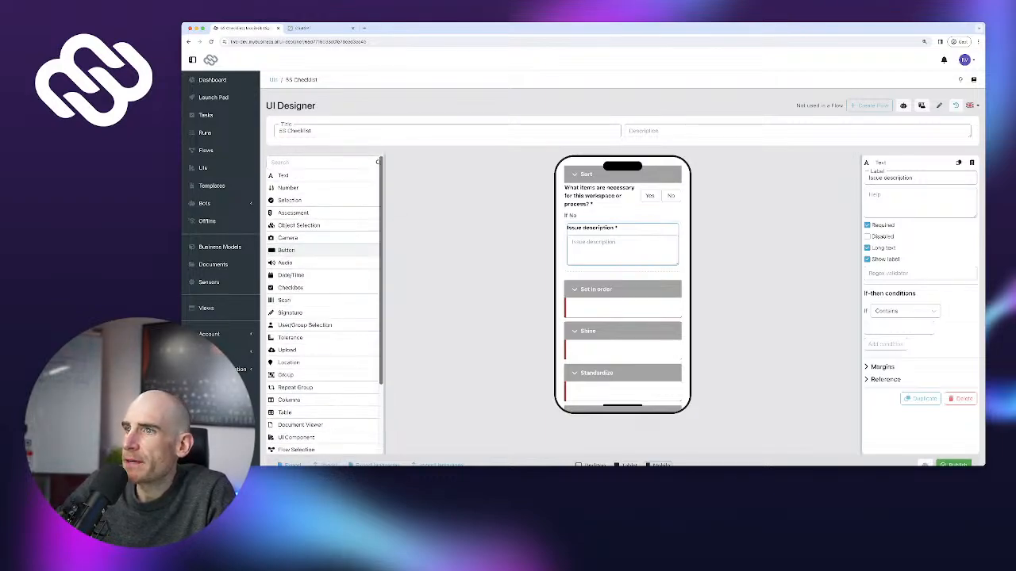
Add a camera field labelled 'Photo (optional)' beneath Issue description
{"action": "left_click_drag", "start_coordinate": [317, 238], "coordinate": [621, 275]}
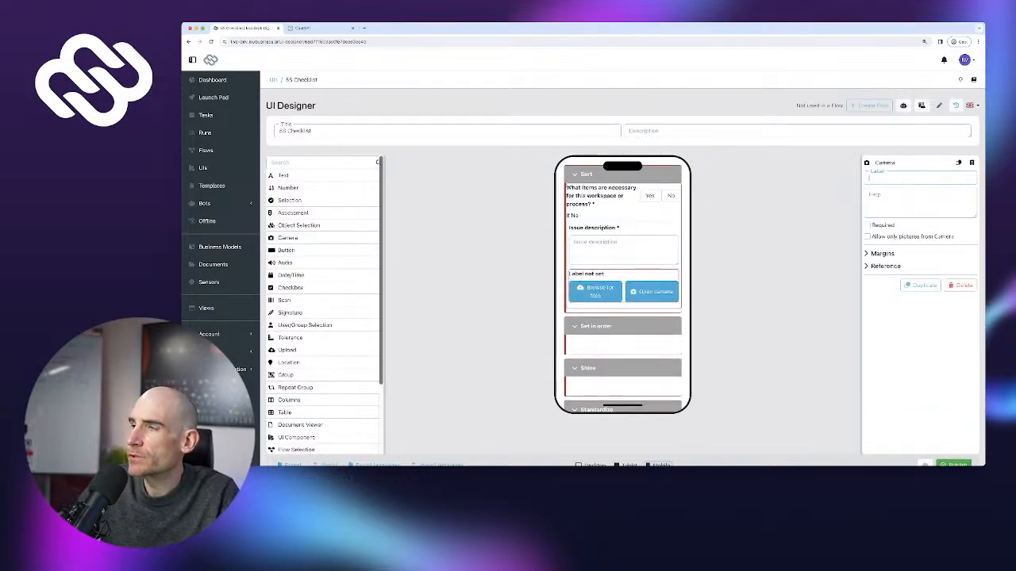
{"action": "type", "text": "Photo"}
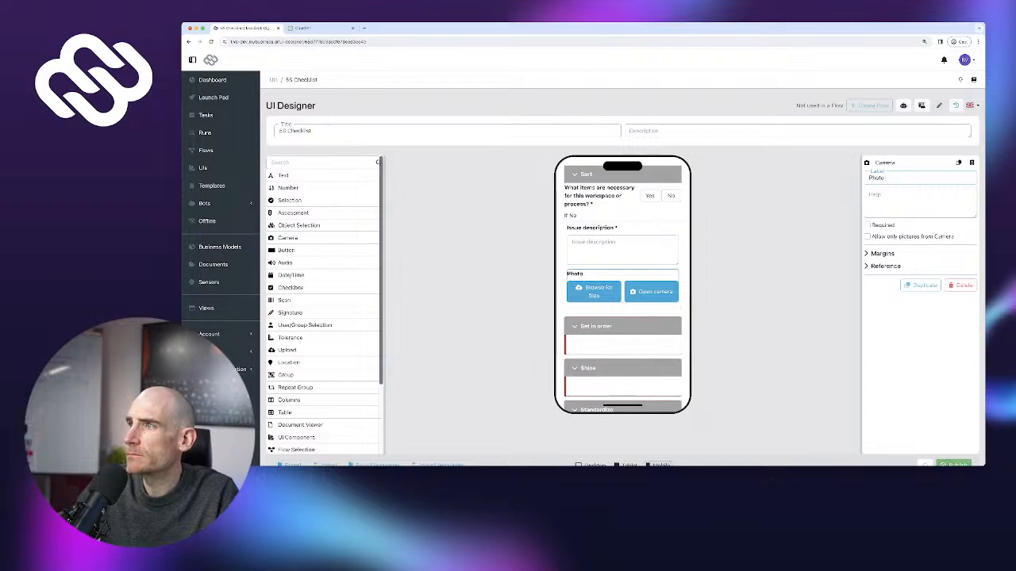
{"action": "type", "text": " (optional)"}
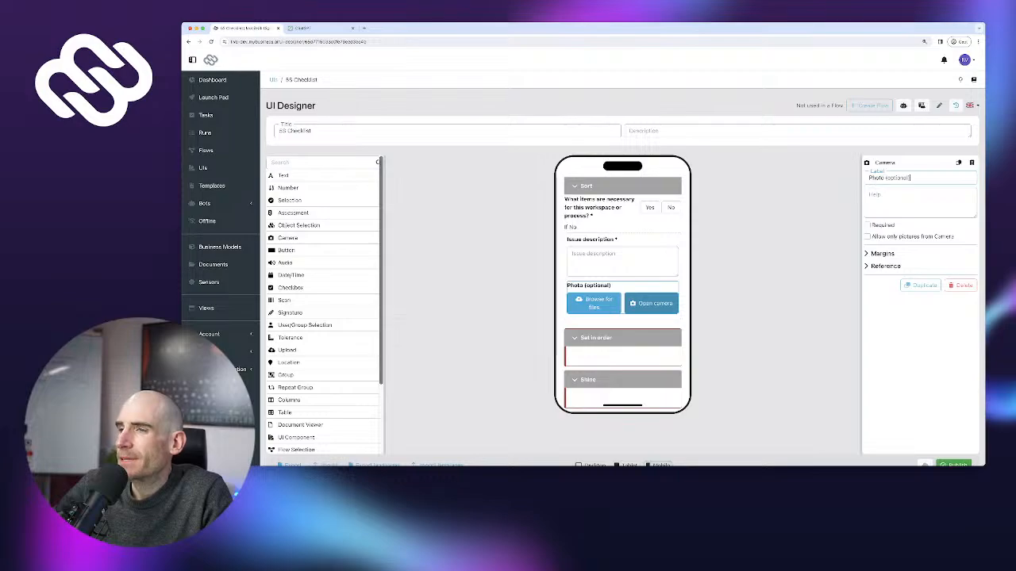
{"action": "left_click", "coordinate": [622, 258]}
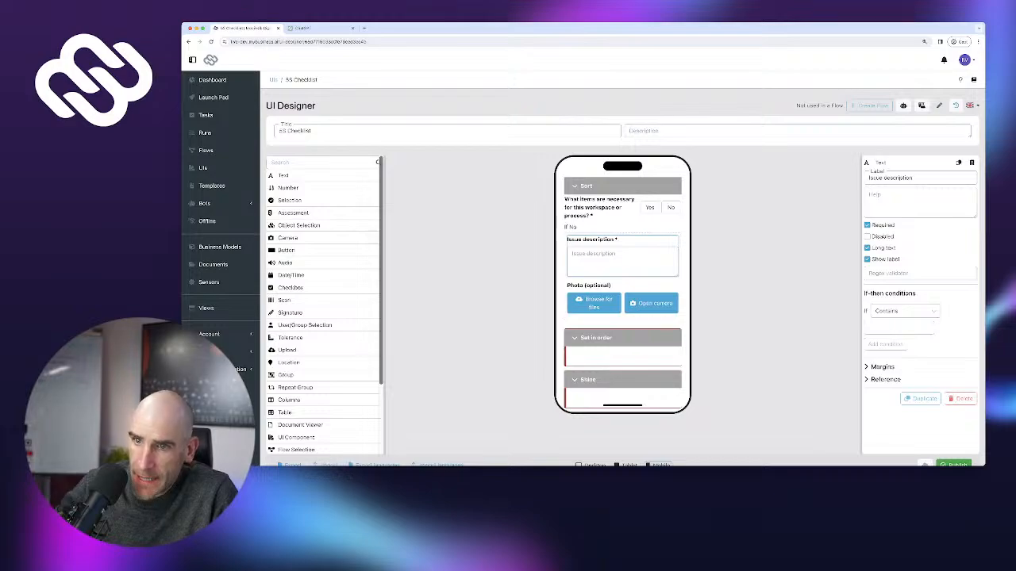
Insert a required 'Assign' user/group picker under Issue description, with Groups kept enabled
{"action": "left_click_drag", "start_coordinate": [305, 325], "coordinate": [413, 318]}
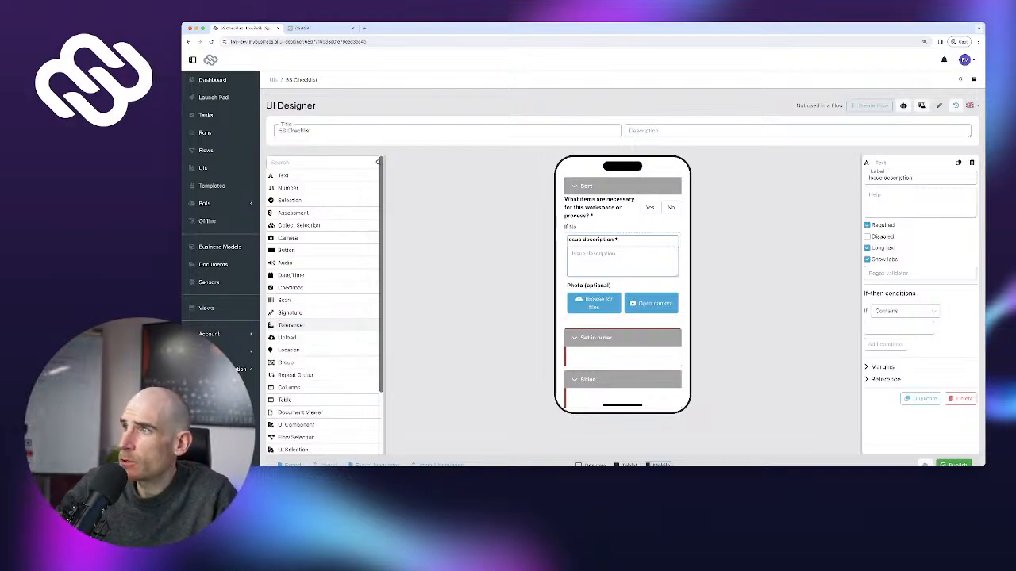
{"action": "left_click_drag", "start_coordinate": [623, 262], "coordinate": [623, 290]}
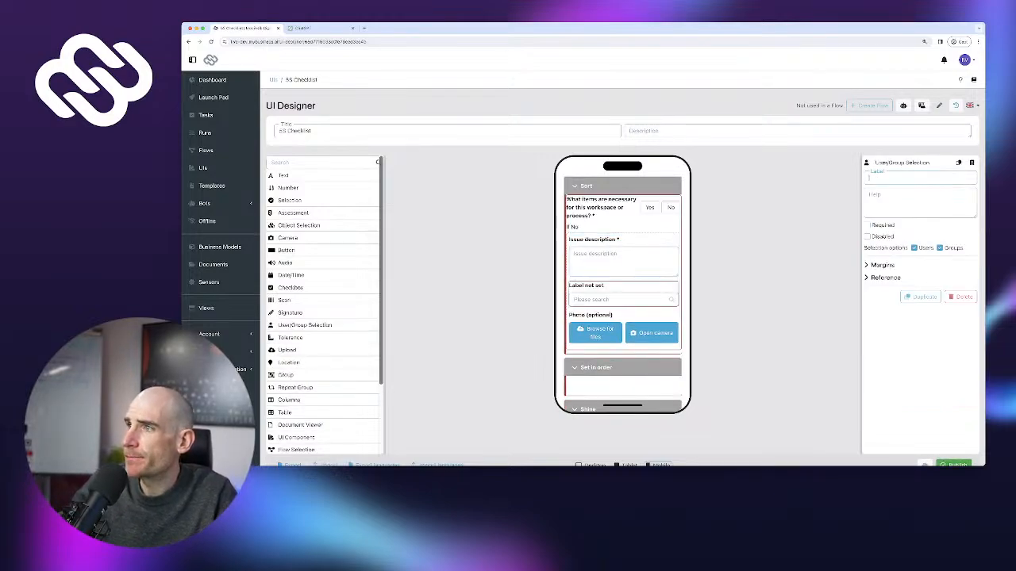
{"action": "type", "text": "Assignee"}
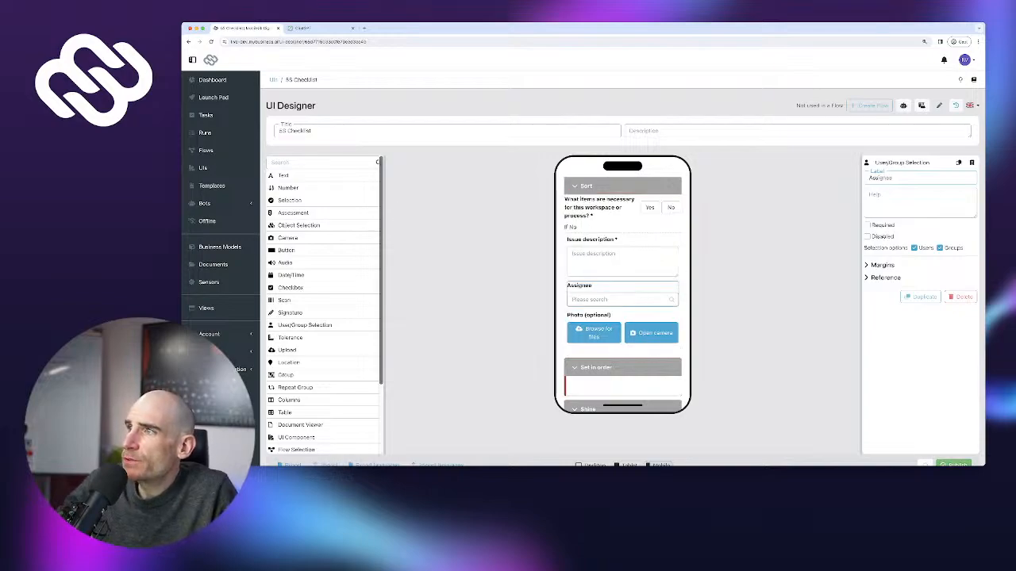
{"action": "left_click", "coordinate": [868, 226]}
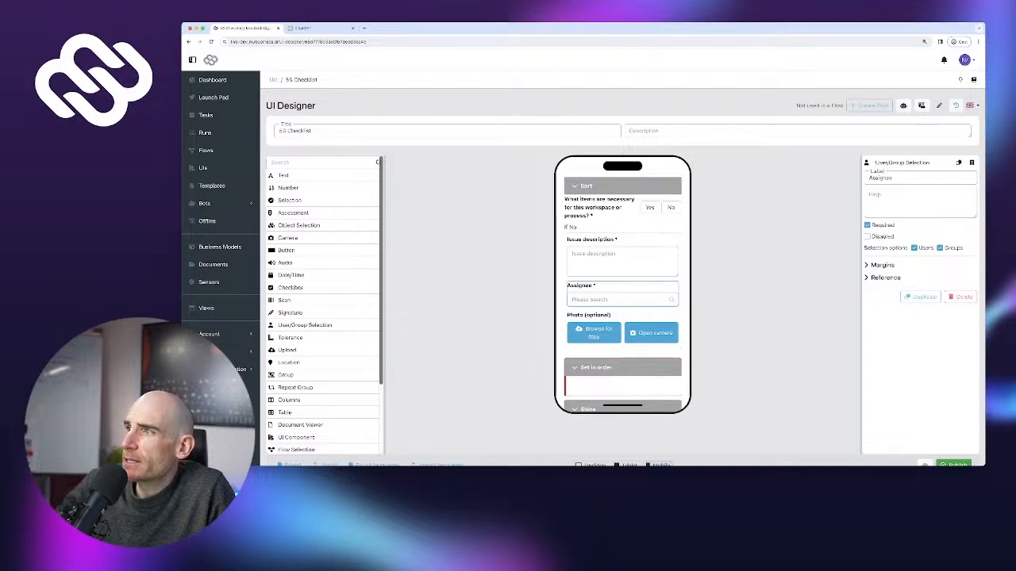
{"action": "left_click", "coordinate": [939, 248]}
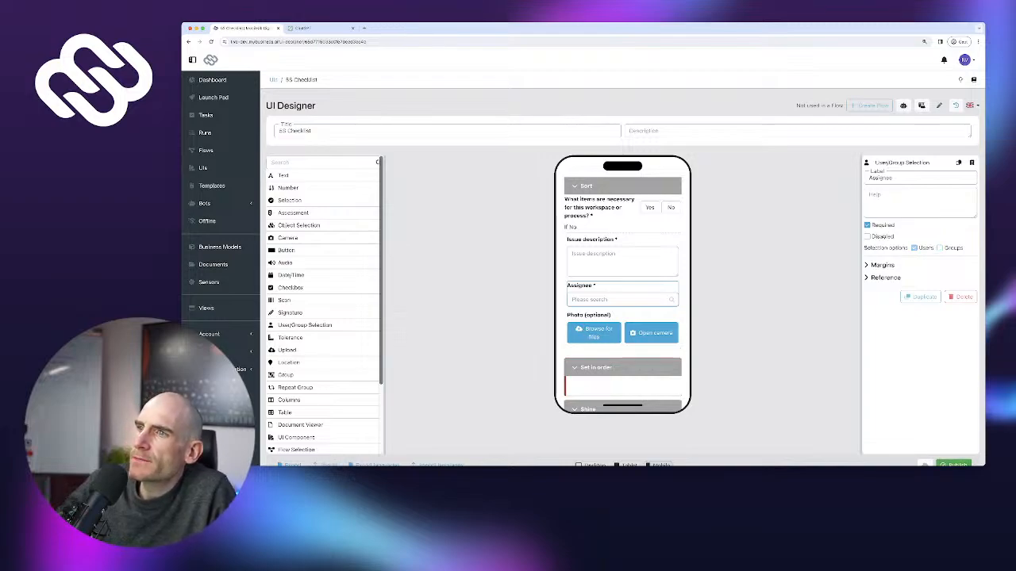
{"action": "left_click", "coordinate": [940, 248]}
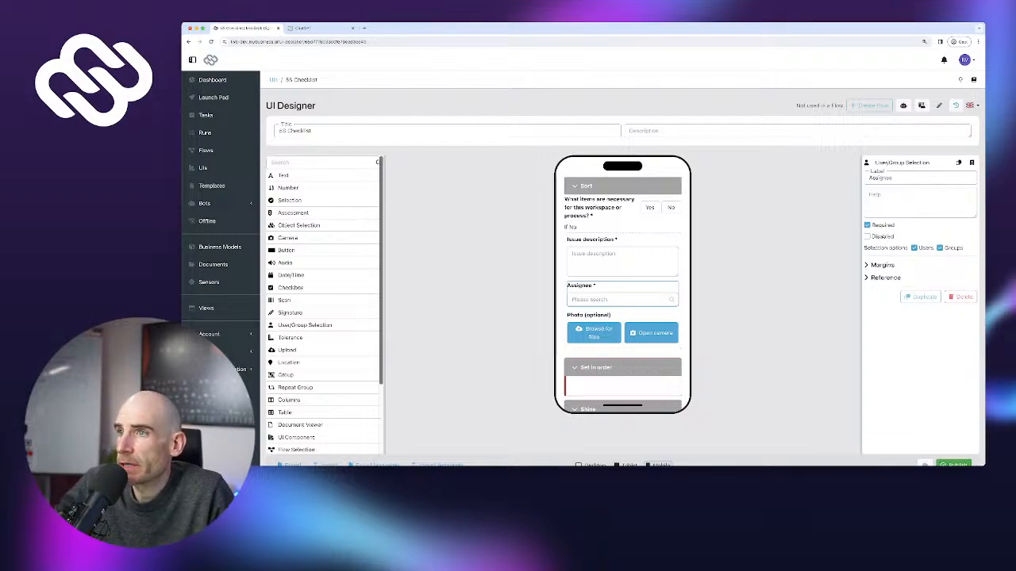
{"action": "left_click", "coordinate": [601, 208]}
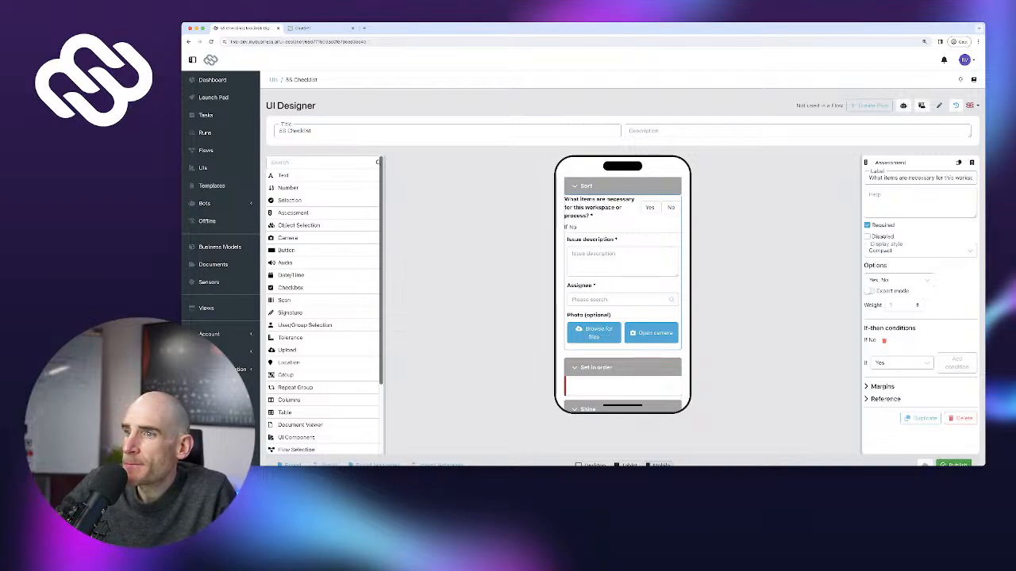
Duplicate the Sort question and scroll the preview to check the copy's follow-up fields
{"action": "left_click", "coordinate": [920, 418]}
{"action": "scroll", "coordinate": [622, 285], "scroll_direction": "down", "scroll_amount": 3}
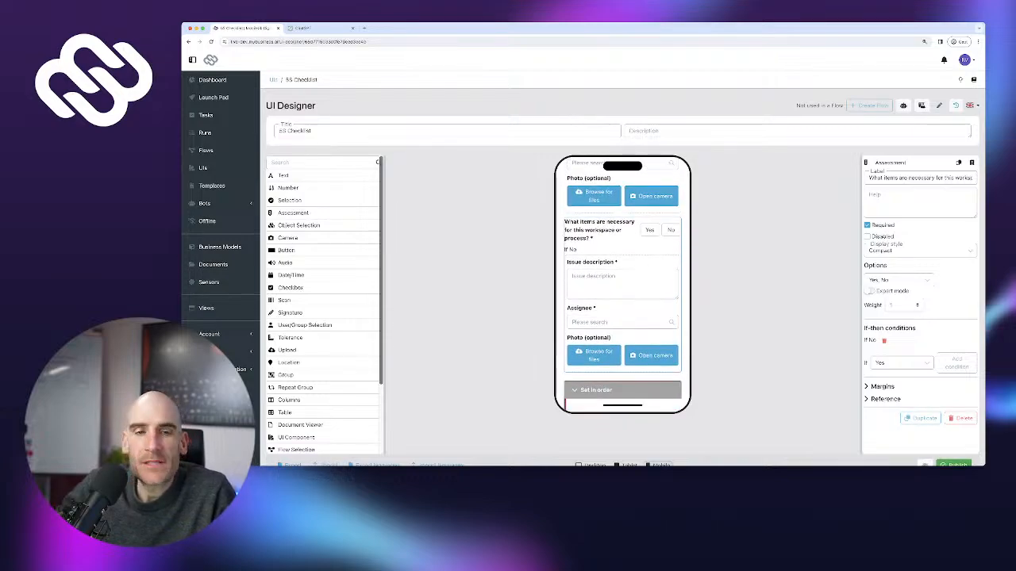
{"action": "scroll", "coordinate": [597, 332], "scroll_direction": "up", "scroll_amount": 3}
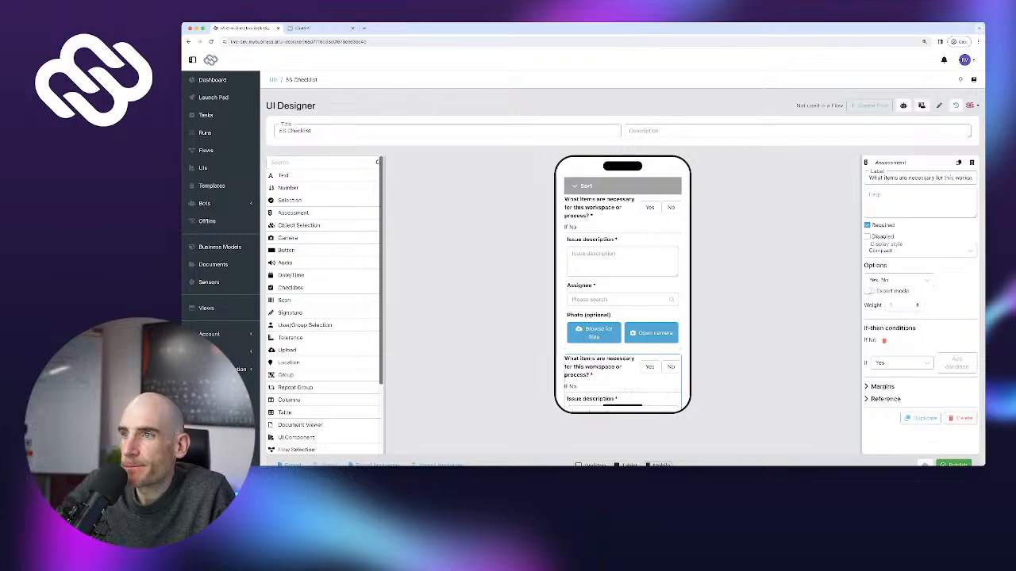
{"action": "scroll", "coordinate": [623, 286], "scroll_direction": "down", "scroll_amount": 1}
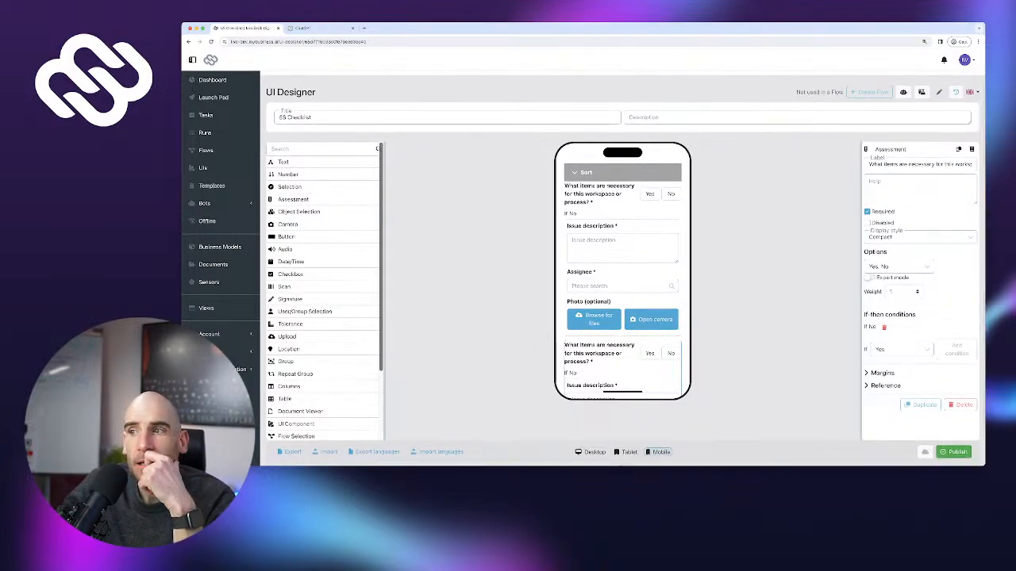
{"action": "scroll", "coordinate": [622, 285], "scroll_direction": "down", "scroll_amount": 1}
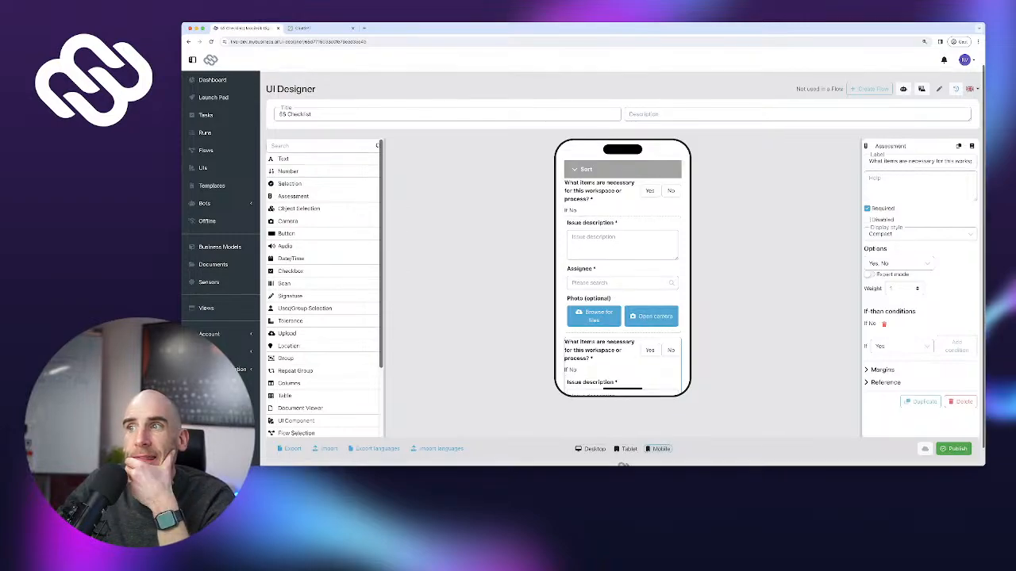
{"action": "scroll", "coordinate": [622, 286], "scroll_direction": "down", "scroll_amount": 1}
{"action": "scroll", "coordinate": [622, 285], "scroll_direction": "up", "scroll_amount": 1}
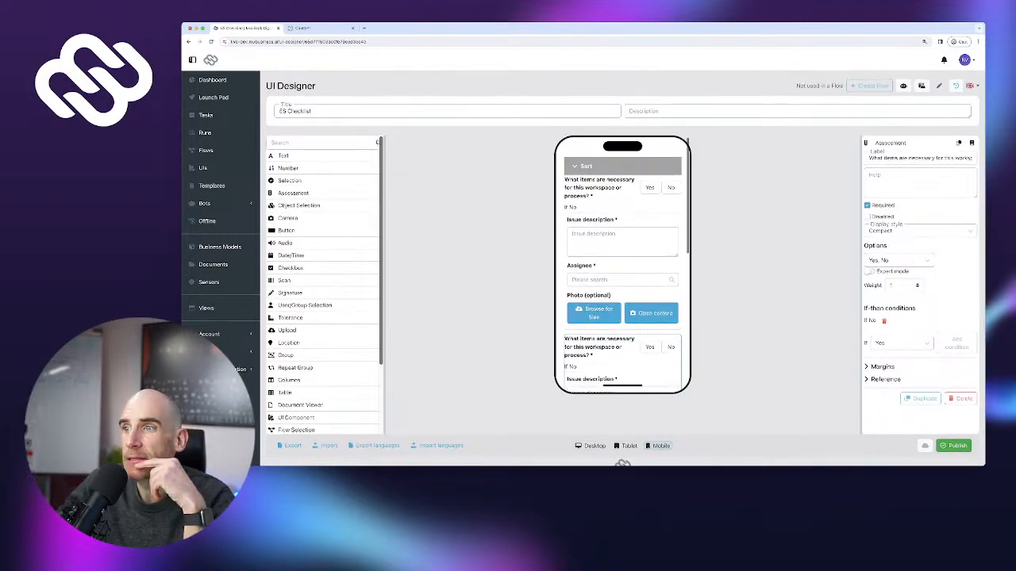
{"action": "scroll", "coordinate": [622, 286], "scroll_direction": "up", "scroll_amount": 1}
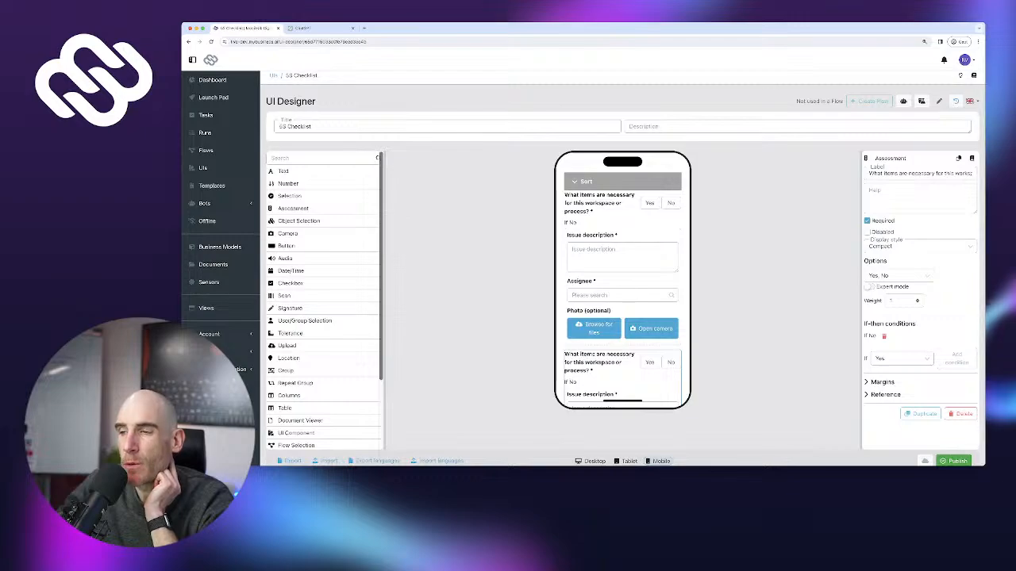
{"action": "scroll", "coordinate": [622, 286], "scroll_direction": "down", "scroll_amount": 1}
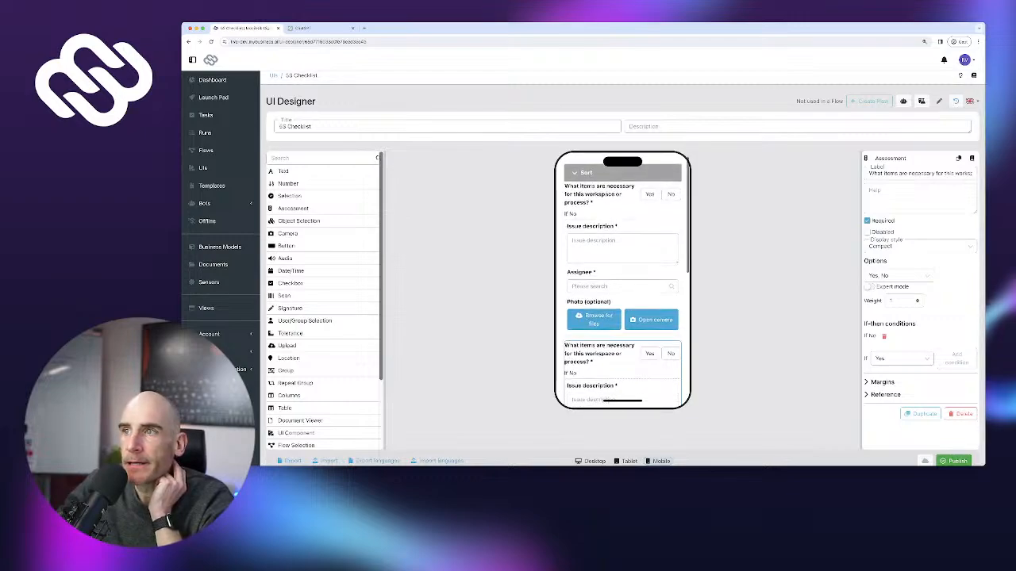
{"action": "scroll", "coordinate": [622, 285], "scroll_direction": "up", "scroll_amount": 1}
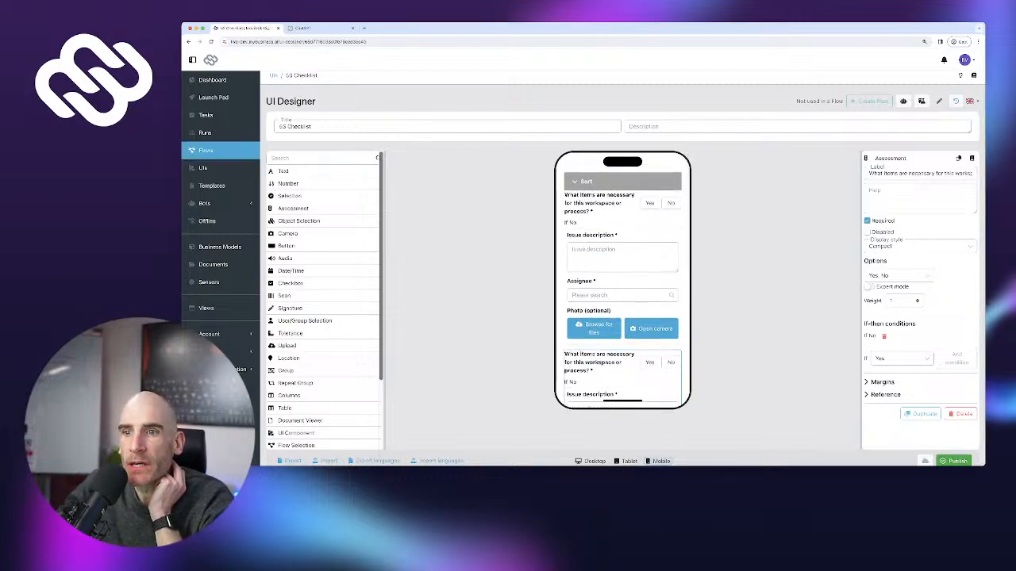
{"action": "scroll", "coordinate": [322, 349], "scroll_direction": "down", "scroll_amount": 1}
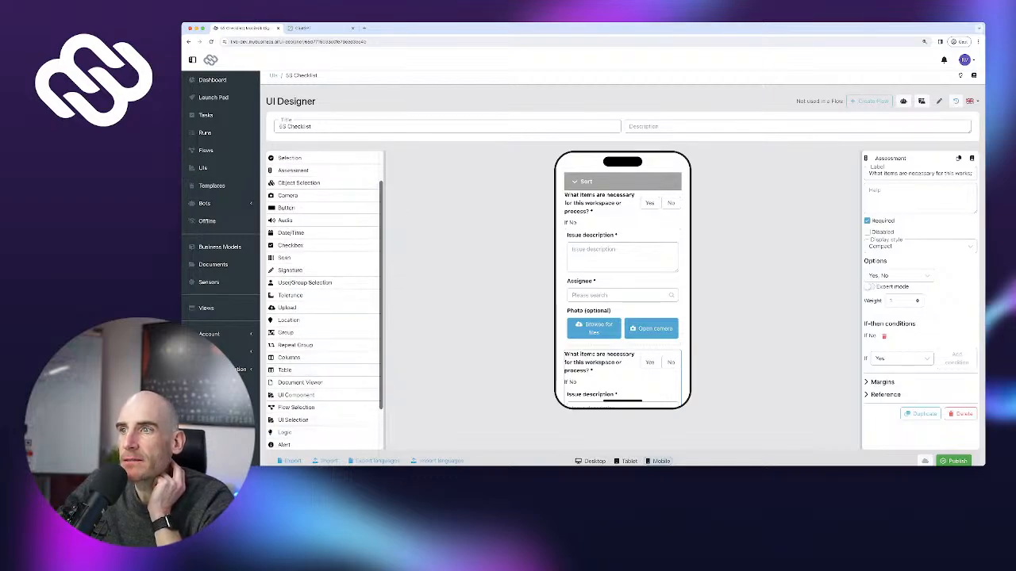
{"action": "scroll", "coordinate": [622, 281], "scroll_direction": "down", "scroll_amount": 1}
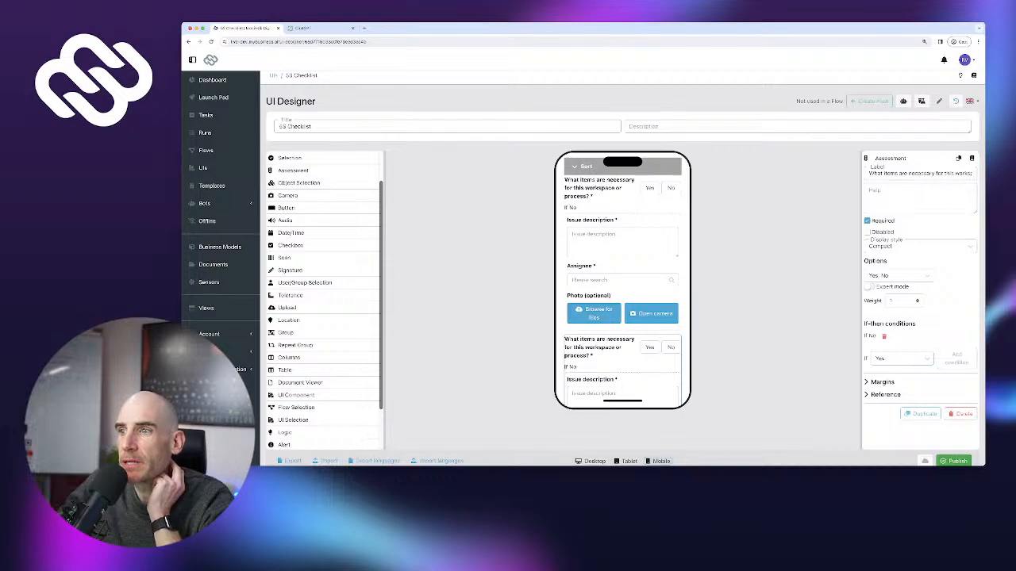
{"action": "scroll", "coordinate": [622, 280], "scroll_direction": "down", "scroll_amount": 5}
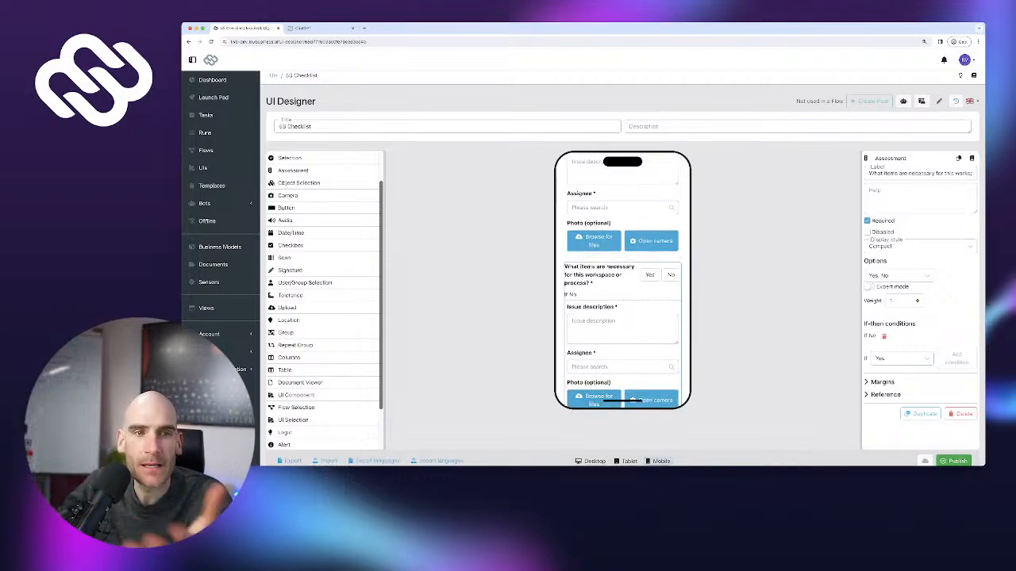
{"action": "scroll", "coordinate": [622, 280], "scroll_direction": "up", "scroll_amount": 1}
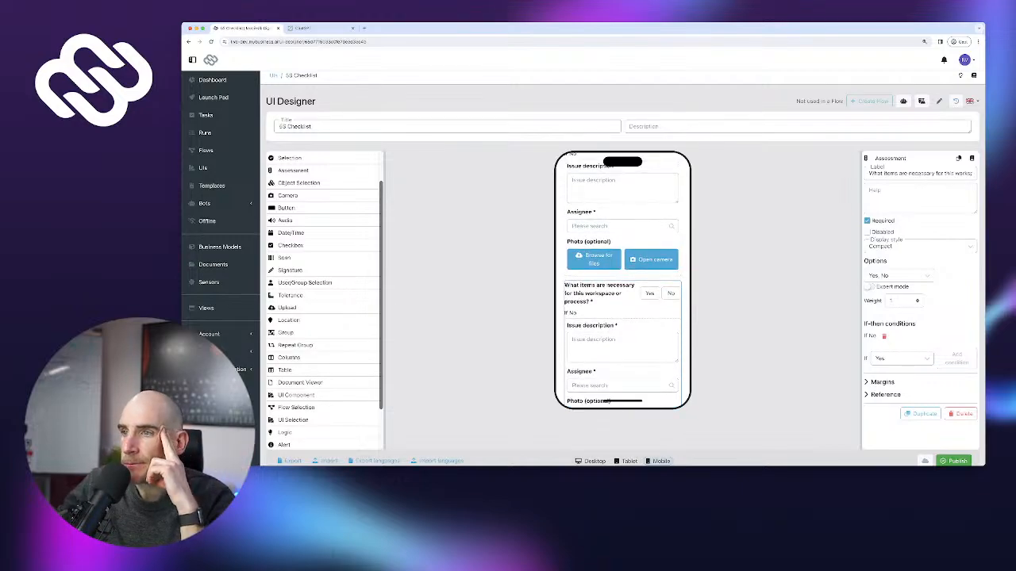
{"action": "scroll", "coordinate": [622, 280], "scroll_direction": "down", "scroll_amount": 2}
{"action": "scroll", "coordinate": [622, 280], "scroll_direction": "down", "scroll_amount": 1}
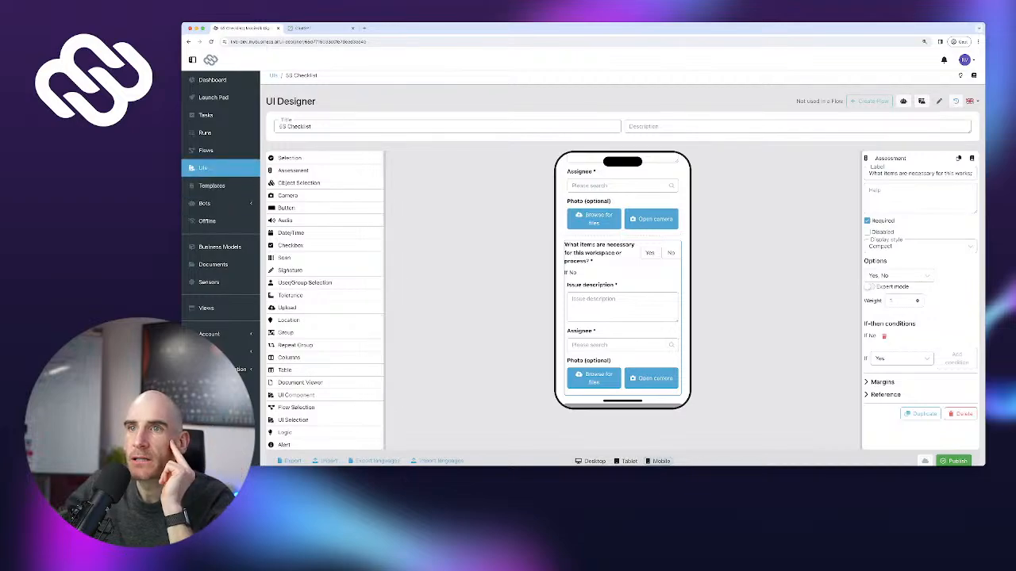
{"action": "left_click", "coordinate": [204, 168]}
Copy the 5S Checklist UI and open the 5S Checklist (Copy) in the designer
{"action": "left_click", "coordinate": [278, 165]}
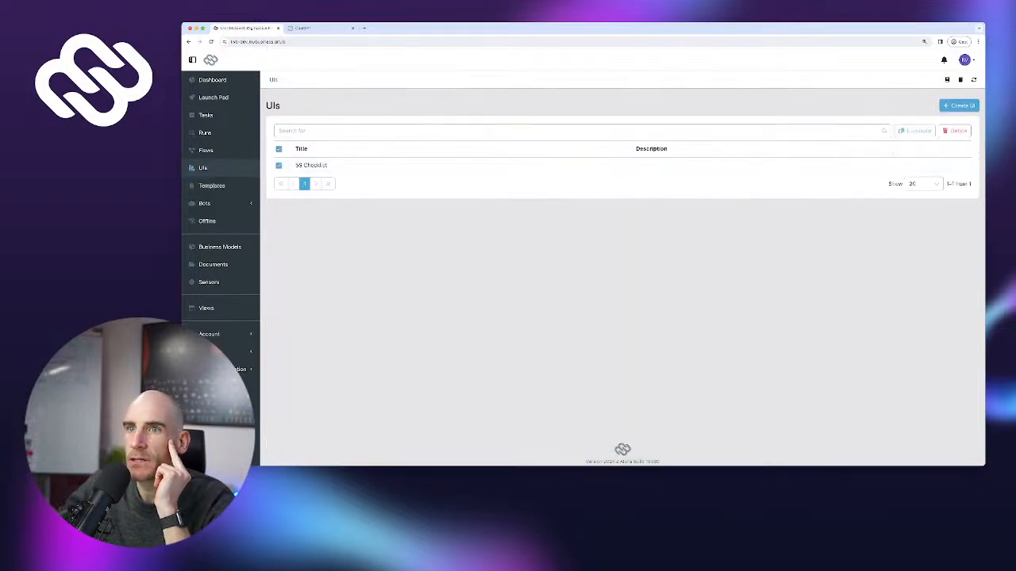
{"action": "left_click", "coordinate": [914, 131]}
{"action": "left_click", "coordinate": [320, 183]}
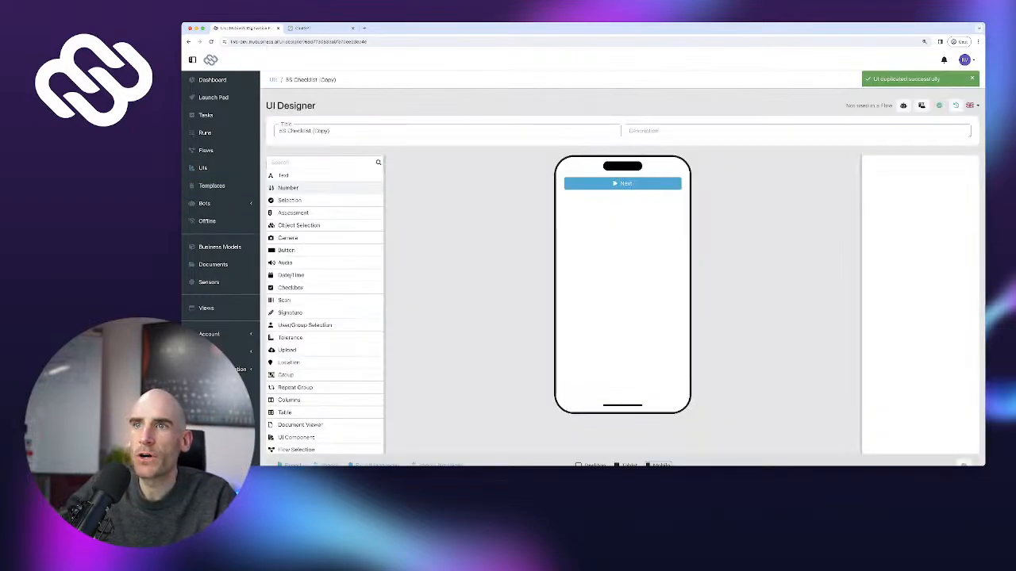
{"action": "triple_click", "coordinate": [317, 131]}
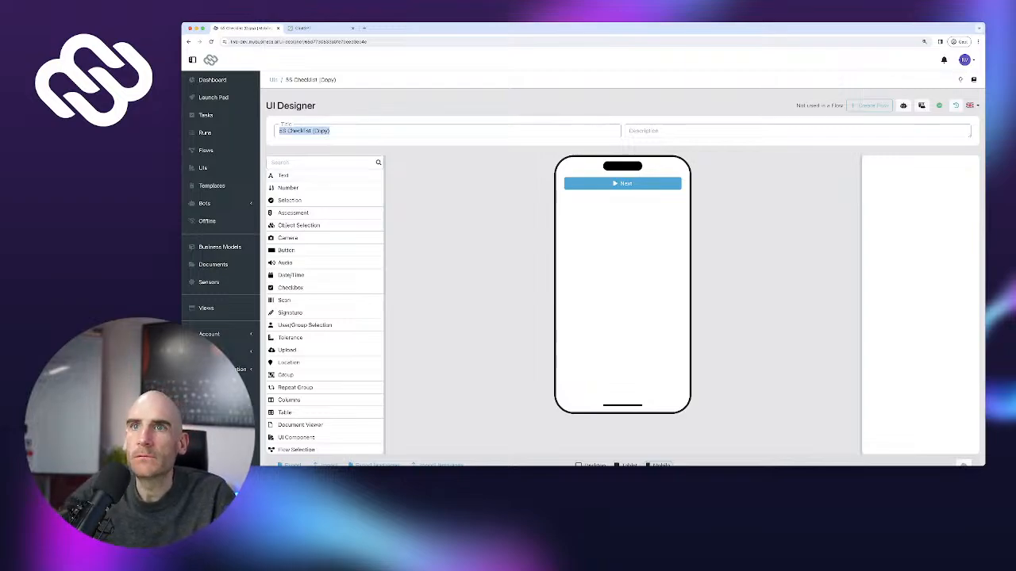
{"action": "key", "text": "super+bracketleft"}
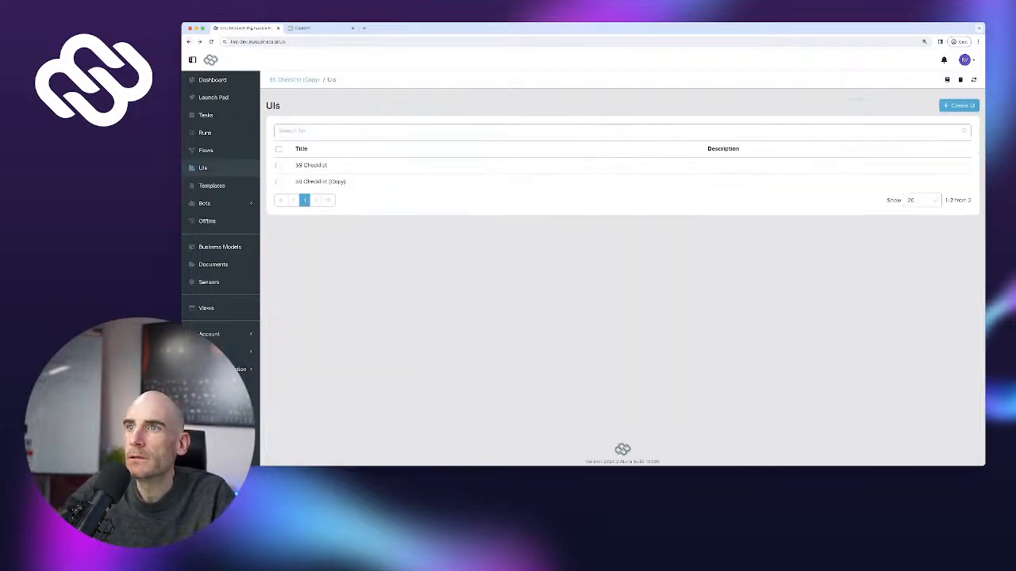
{"action": "left_click", "coordinate": [320, 183]}
{"action": "key", "text": "super+r"}
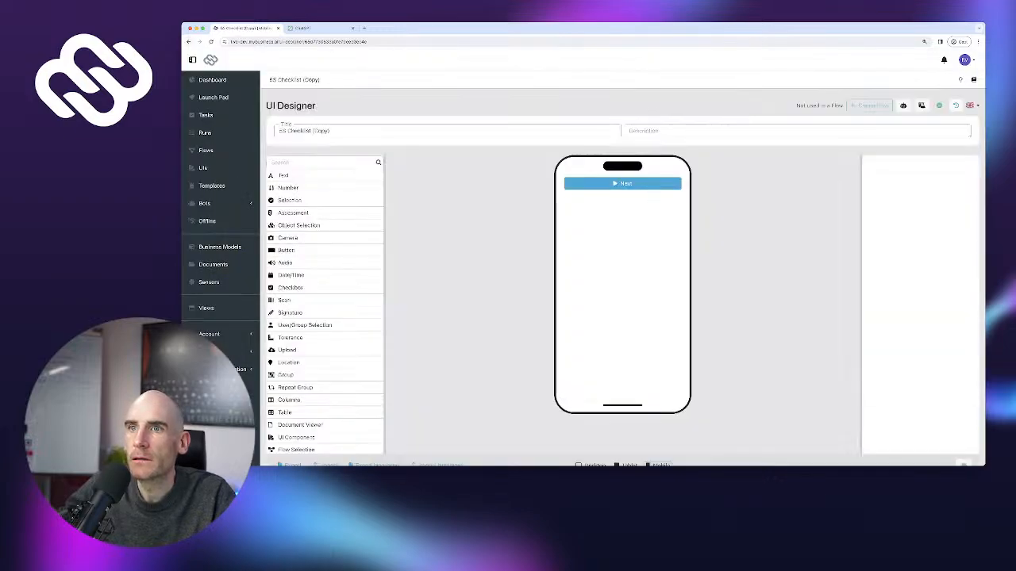
{"action": "key", "text": "super+bracketleft"}
Open the original 5S Checklist and attempt to publish it
{"action": "left_click", "coordinate": [279, 165]}
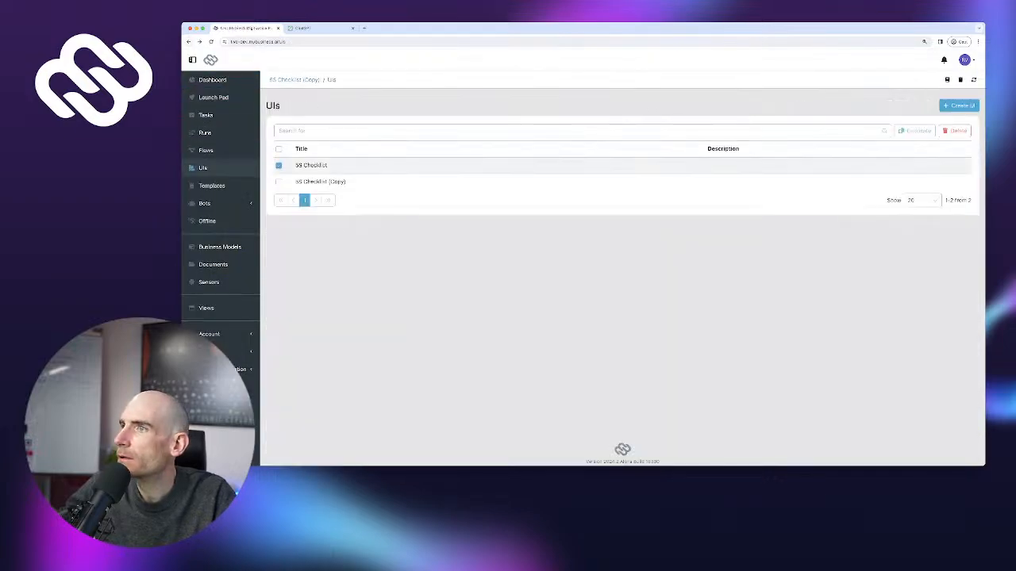
{"action": "left_click", "coordinate": [311, 165]}
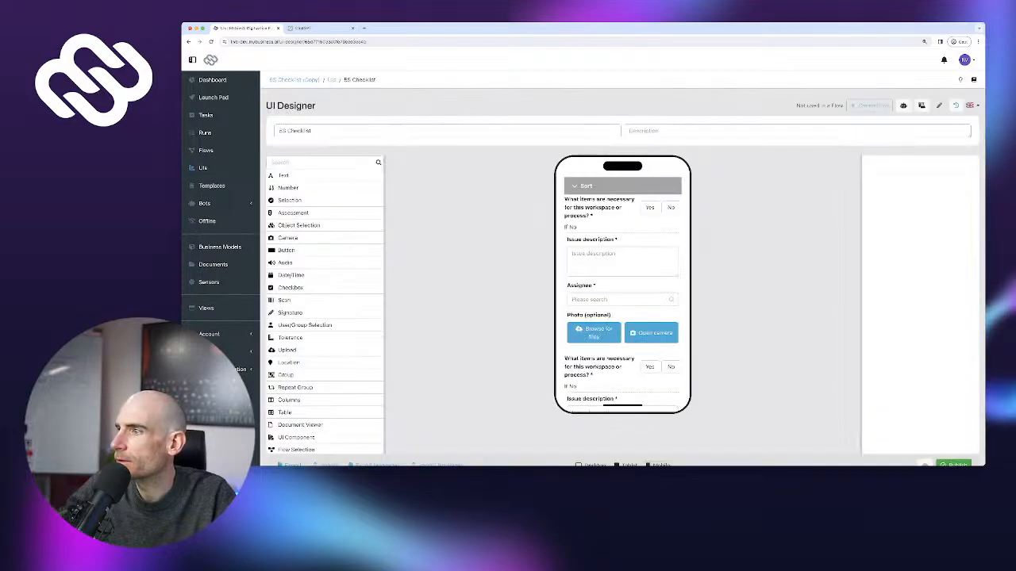
{"action": "scroll", "coordinate": [623, 268], "scroll_direction": "down", "scroll_amount": 1}
{"action": "left_click", "coordinate": [953, 429]}
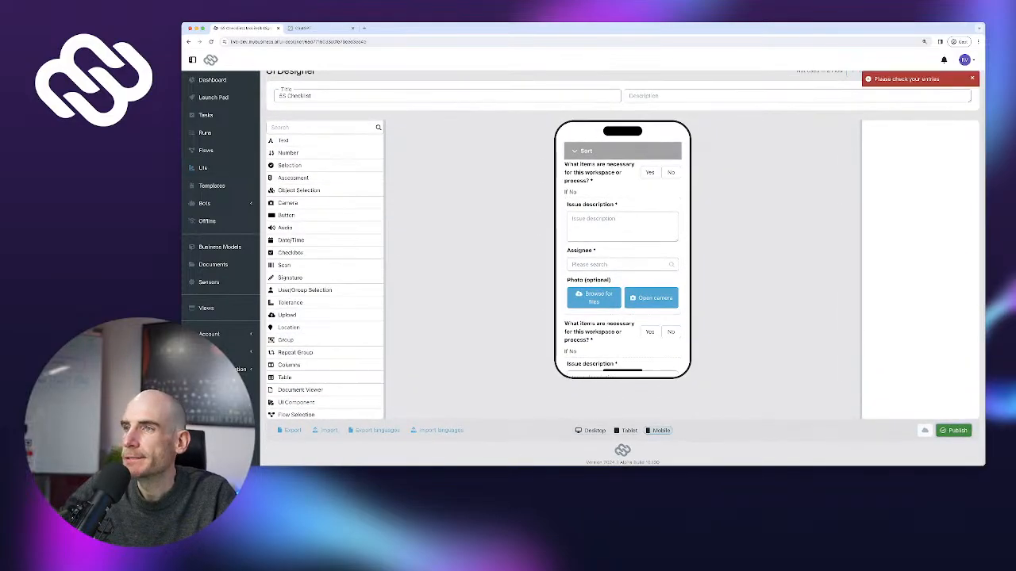
{"action": "scroll", "coordinate": [622, 262], "scroll_direction": "down", "scroll_amount": 1}
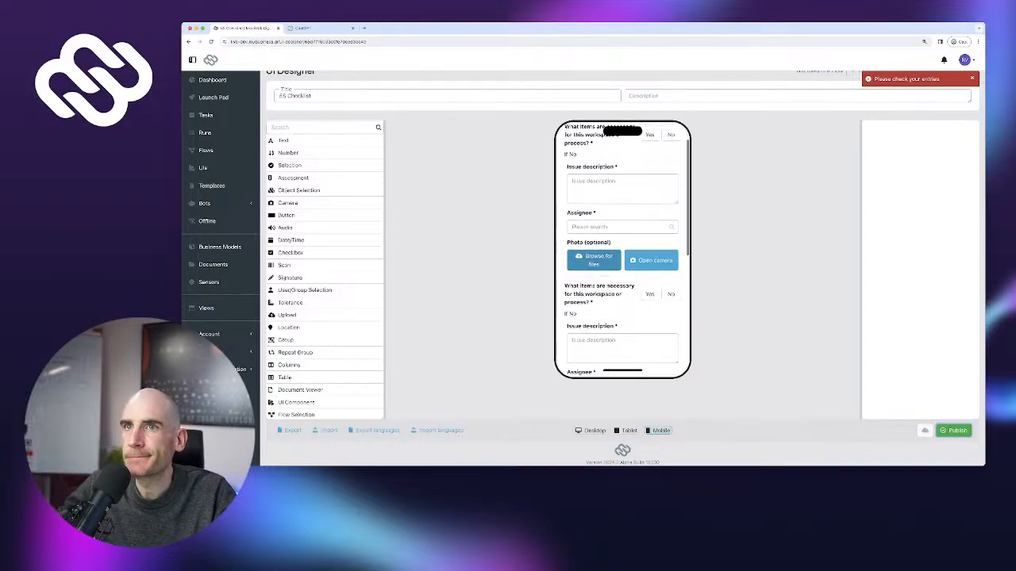
{"action": "scroll", "coordinate": [622, 262], "scroll_direction": "up", "scroll_amount": 1}
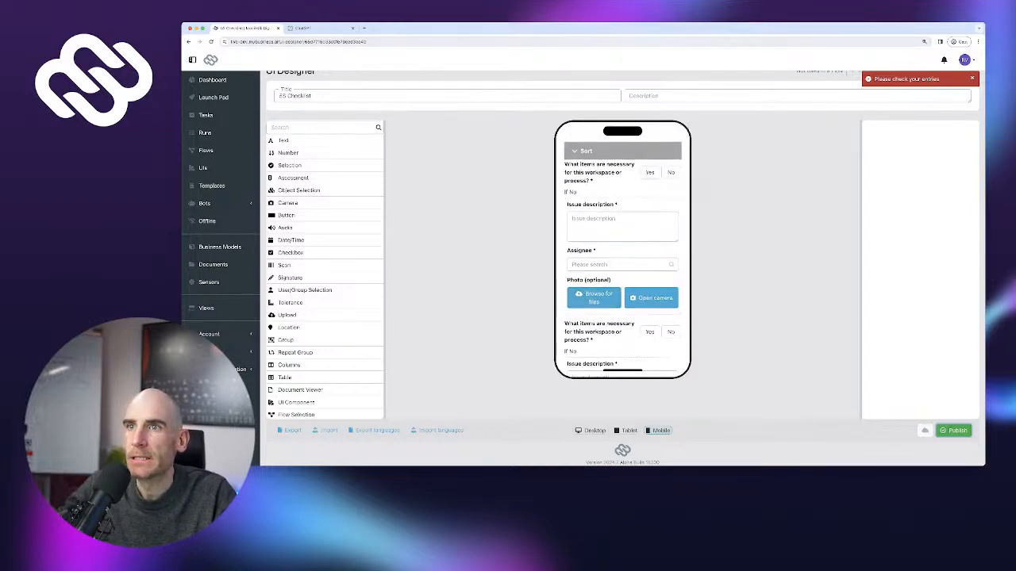
Move the empty 5S Checklist (Copy) to the trash
{"action": "left_click", "coordinate": [188, 41]}
{"action": "left_click", "coordinate": [321, 183]}
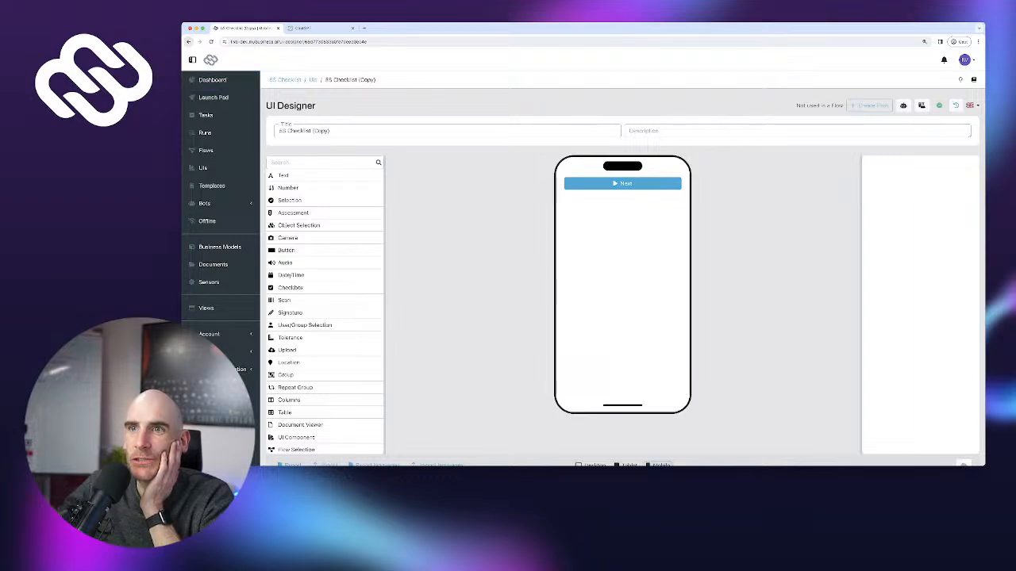
{"action": "left_click", "coordinate": [188, 41]}
{"action": "left_click", "coordinate": [279, 182]}
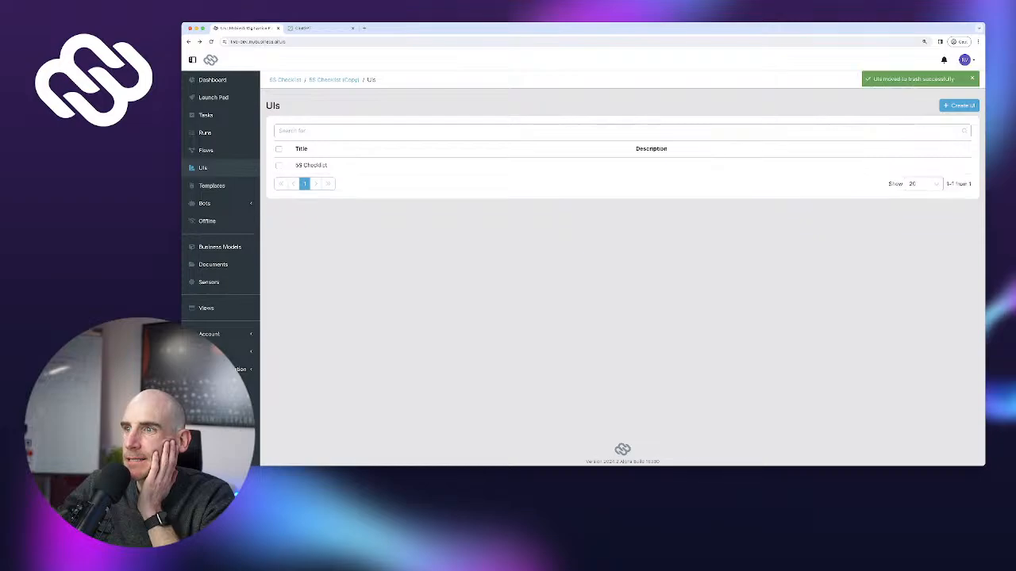
{"action": "left_click", "coordinate": [311, 165]}
Move the duplicated Yes/No question with its issue fields into the Set in order section
{"action": "scroll", "coordinate": [623, 270], "scroll_direction": "down", "scroll_amount": 1}
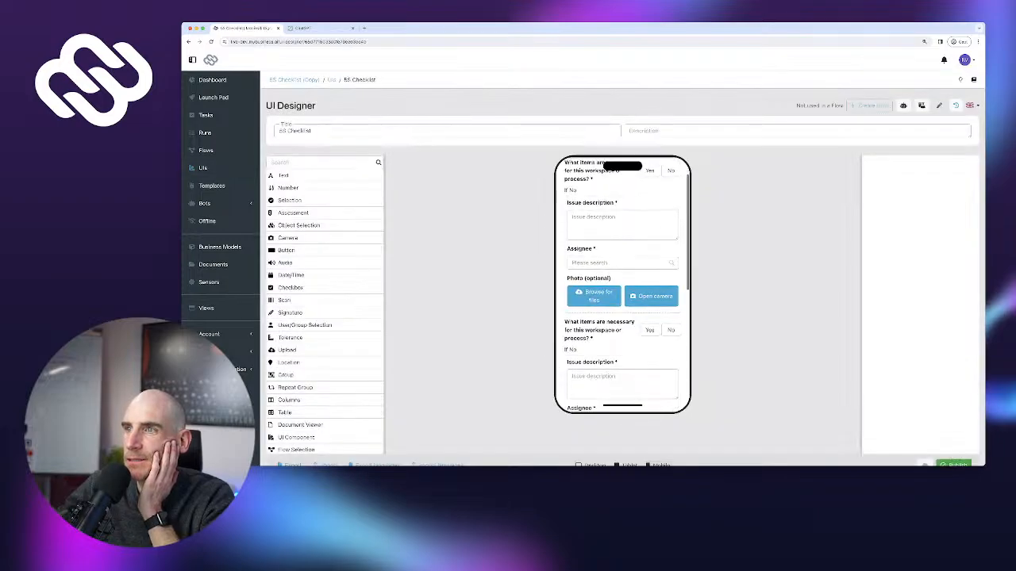
{"action": "scroll", "coordinate": [622, 270], "scroll_direction": "up", "scroll_amount": 1}
{"action": "left_click", "coordinate": [609, 208]}
{"action": "scroll", "coordinate": [623, 286], "scroll_direction": "down", "scroll_amount": 5}
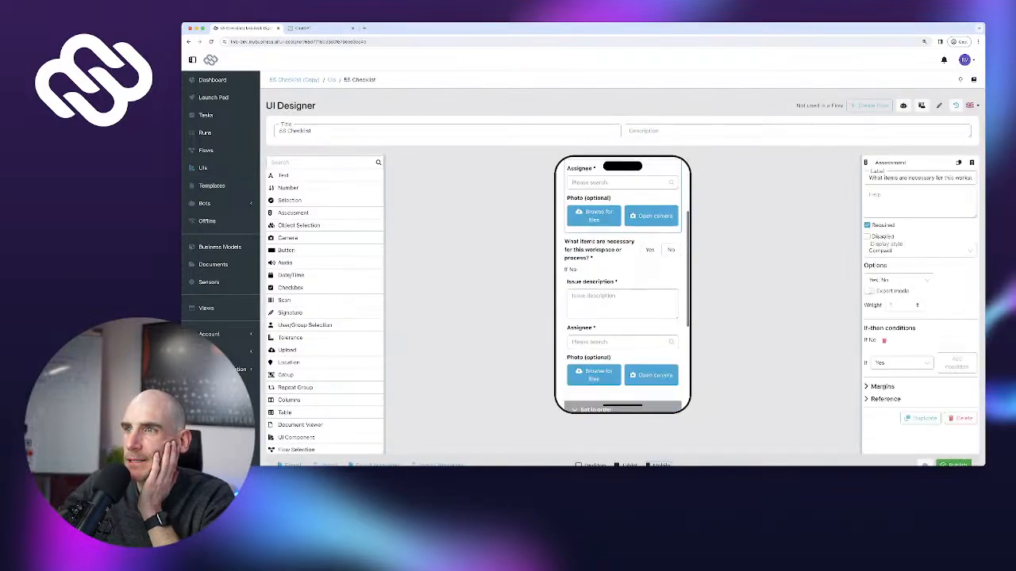
{"action": "left_click_drag", "start_coordinate": [601, 200], "coordinate": [623, 231]}
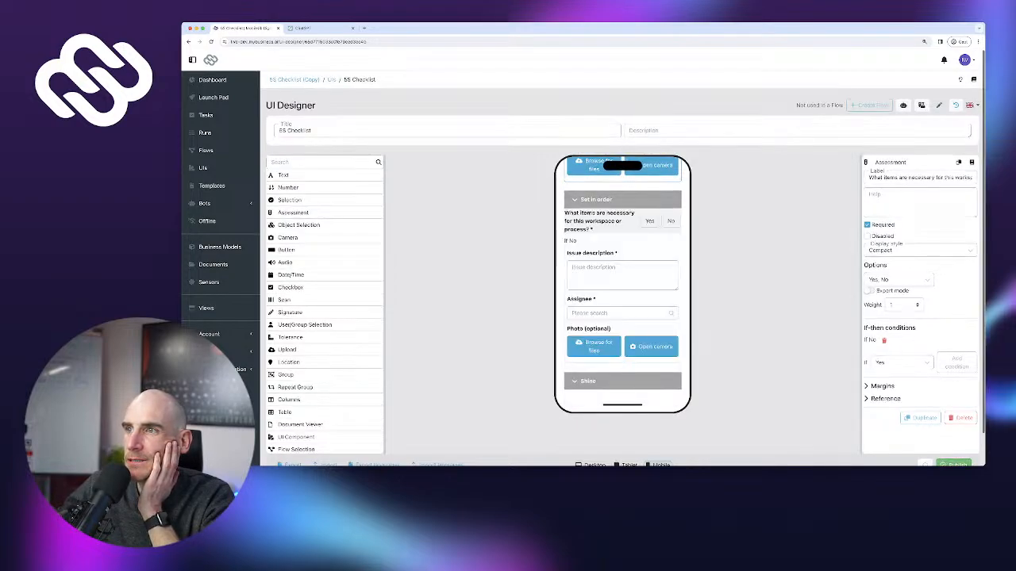
{"action": "scroll", "coordinate": [646, 238], "scroll_direction": "down", "scroll_amount": 3}
{"action": "scroll", "coordinate": [623, 286], "scroll_direction": "up", "scroll_amount": 4}
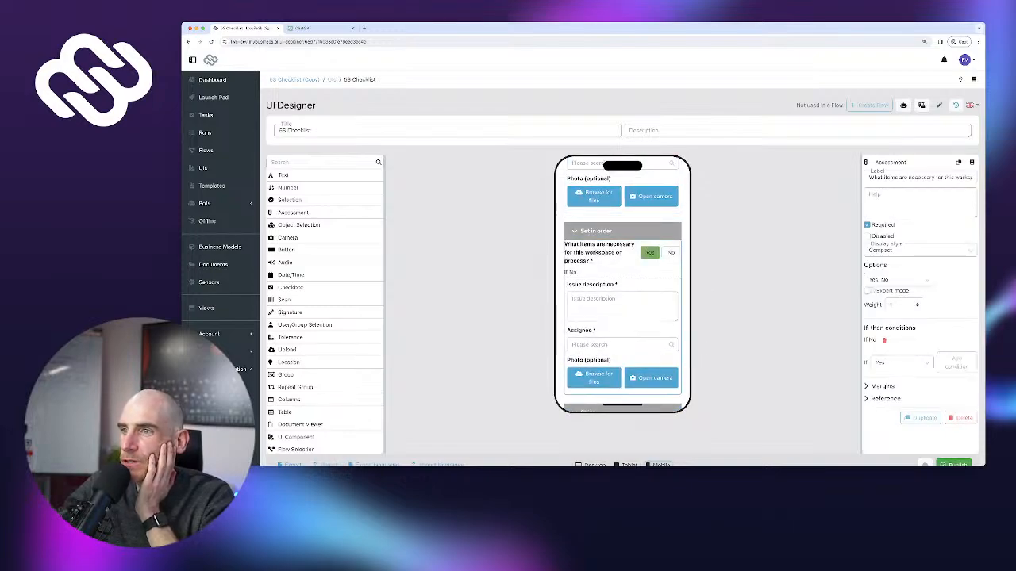
Duplicate the question again and drag the copy down into the Shine section
{"action": "left_click", "coordinate": [921, 418]}
{"action": "scroll", "coordinate": [623, 285], "scroll_direction": "down", "scroll_amount": 4}
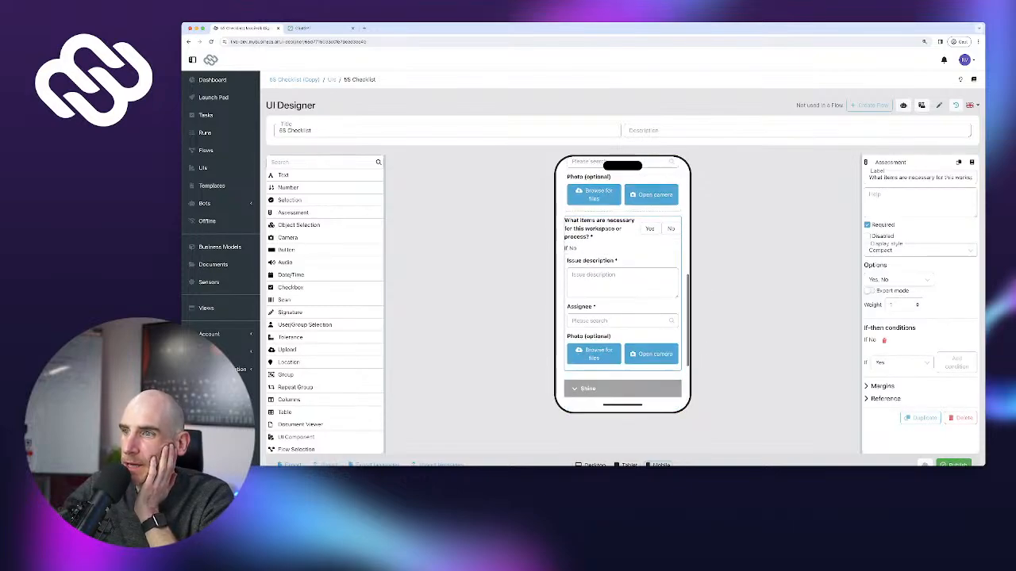
{"action": "scroll", "coordinate": [623, 285], "scroll_direction": "down", "scroll_amount": 5}
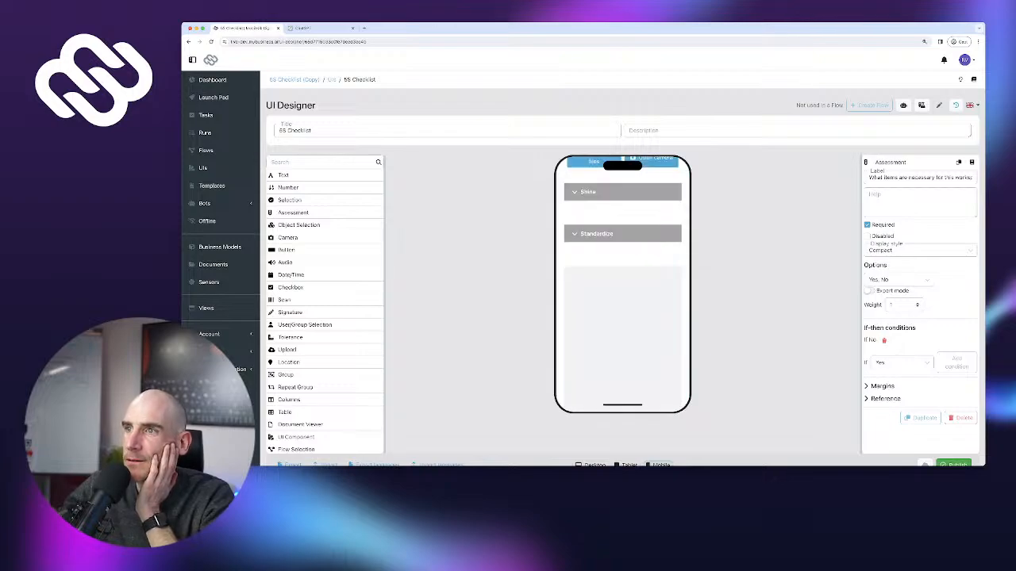
{"action": "scroll", "coordinate": [622, 285], "scroll_direction": "up", "scroll_amount": 8}
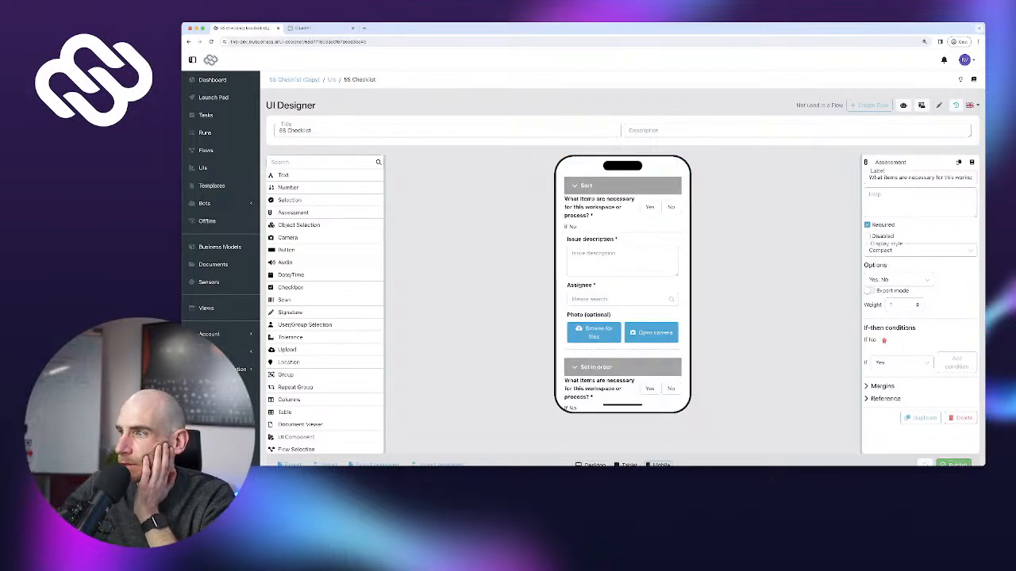
{"action": "left_click", "coordinate": [922, 418]}
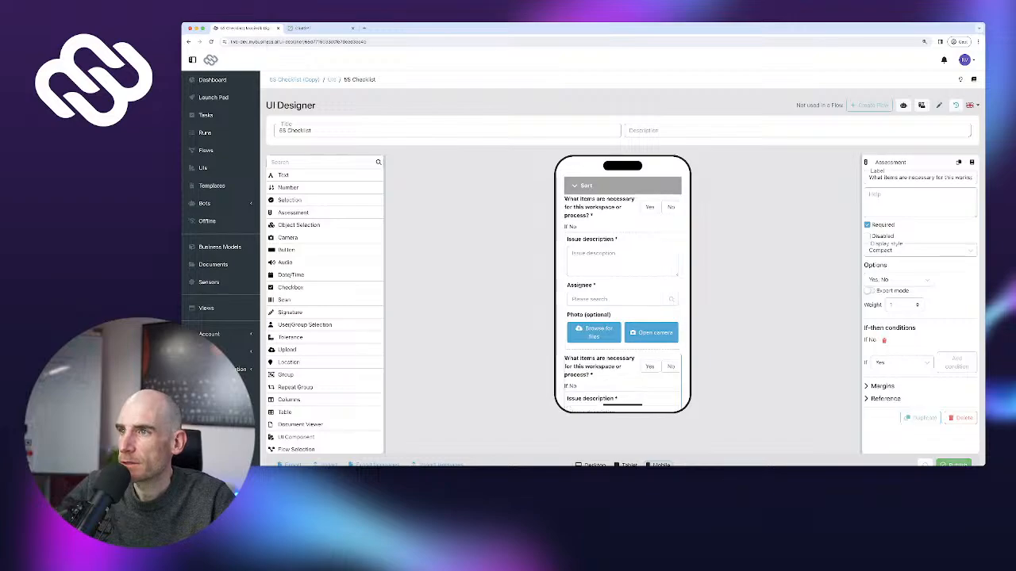
{"action": "scroll", "coordinate": [623, 270], "scroll_direction": "down", "scroll_amount": 3}
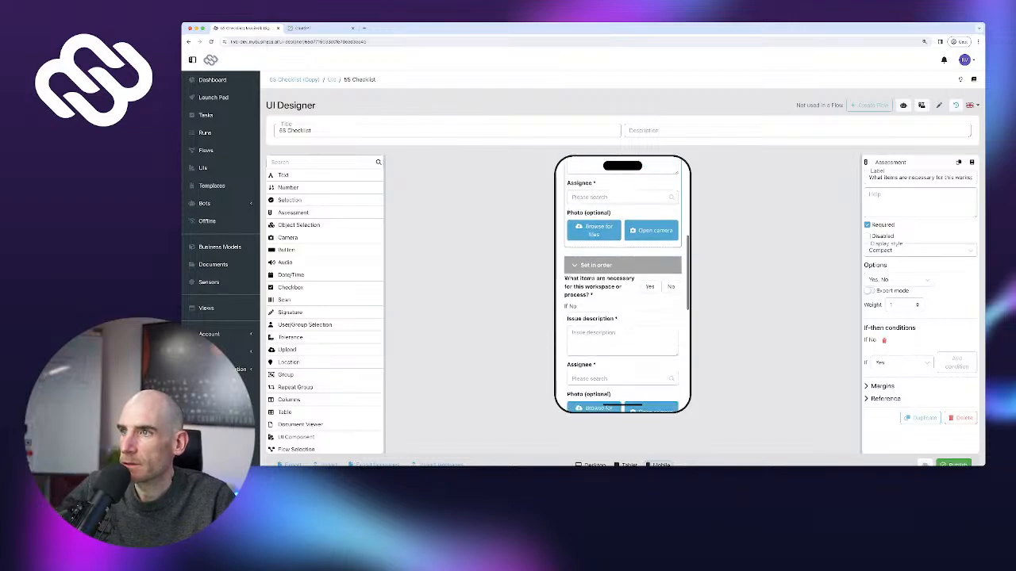
{"action": "scroll", "coordinate": [623, 286], "scroll_direction": "up", "scroll_amount": 3}
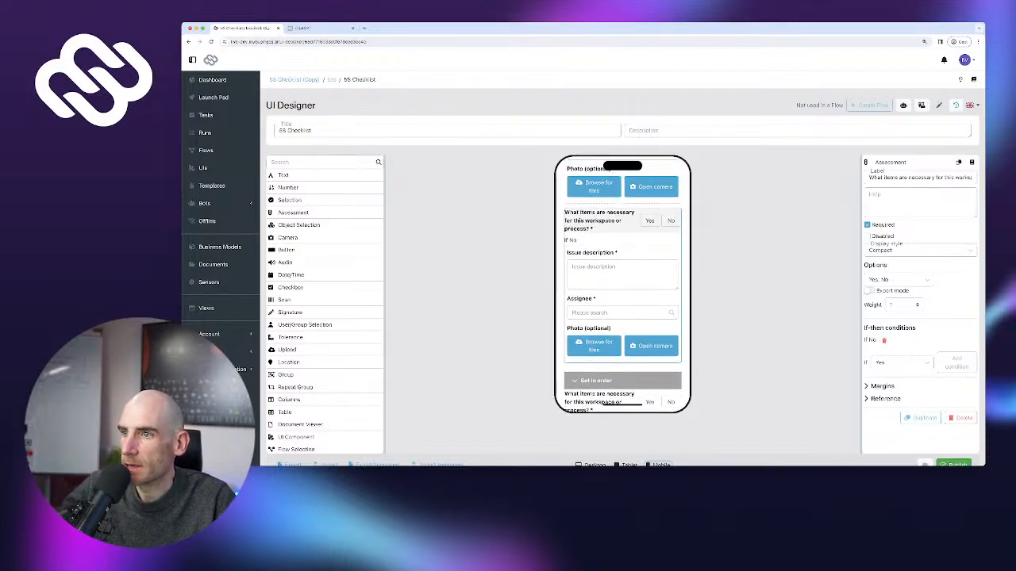
{"action": "scroll", "coordinate": [623, 286], "scroll_direction": "down", "scroll_amount": 4}
{"action": "scroll", "coordinate": [623, 286], "scroll_direction": "down", "scroll_amount": 5}
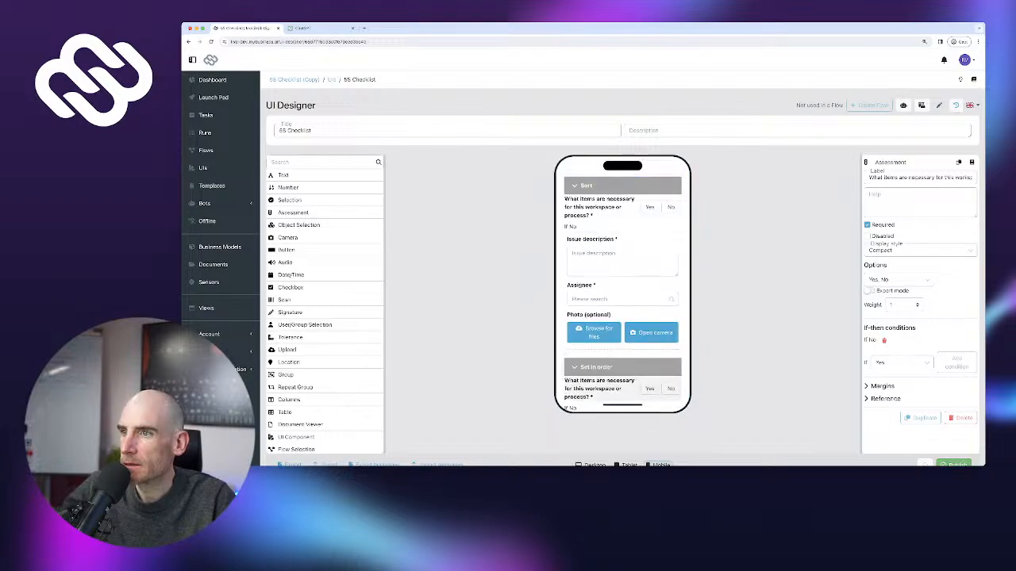
{"action": "scroll", "coordinate": [623, 285], "scroll_direction": "down", "scroll_amount": 4}
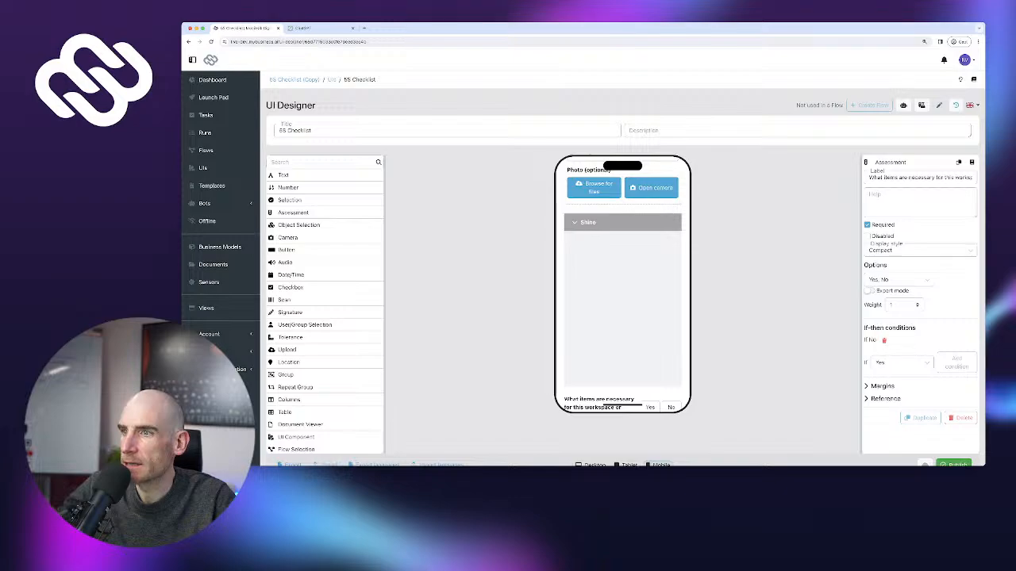
{"action": "left_click_drag", "start_coordinate": [599, 403], "coordinate": [623, 306]}
{"action": "scroll", "coordinate": [623, 285], "scroll_direction": "down", "scroll_amount": 5}
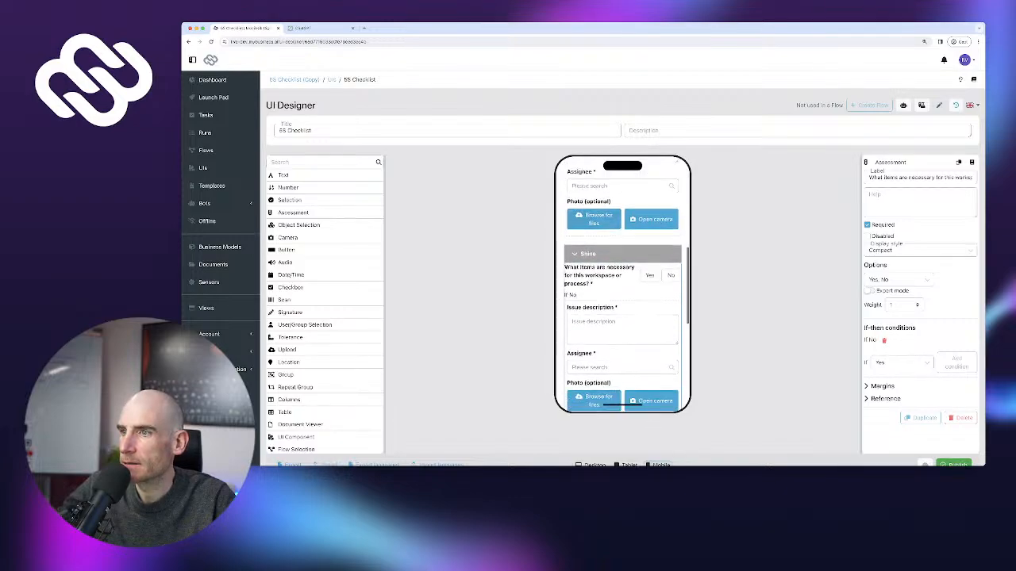
{"action": "scroll", "coordinate": [623, 285], "scroll_direction": "down", "scroll_amount": 8}
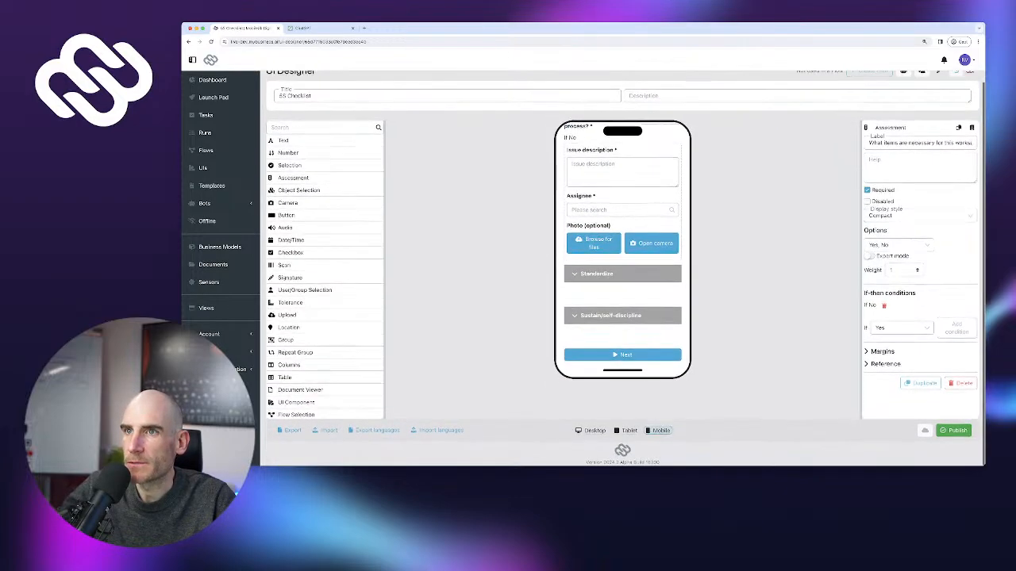
Add 'asdas' and 'asdasd' text fields under Standardize and Sustain, publish, and return to UIs
{"action": "left_click_drag", "start_coordinate": [284, 141], "coordinate": [622, 293]}
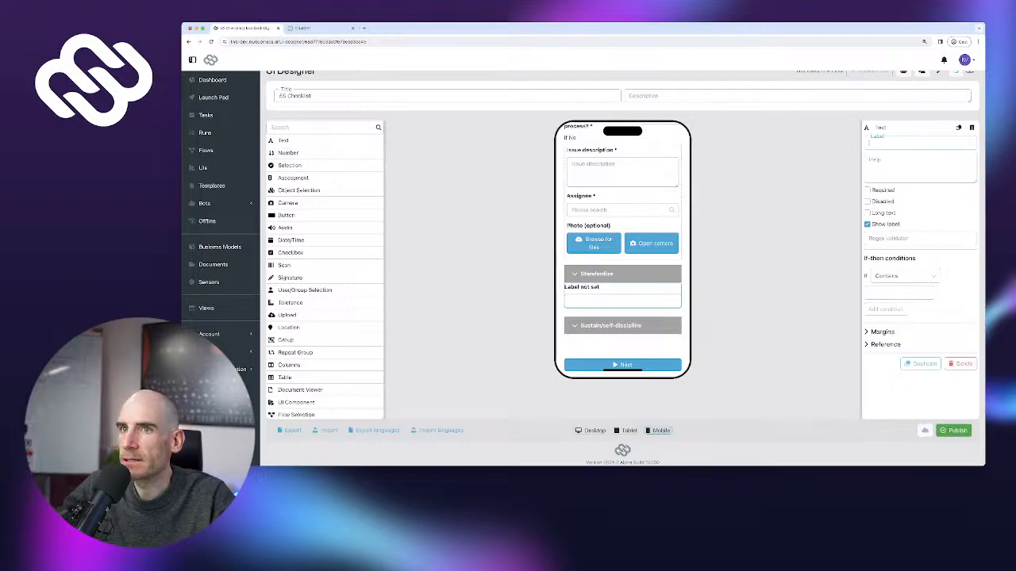
{"action": "type", "text": "asdasd"}
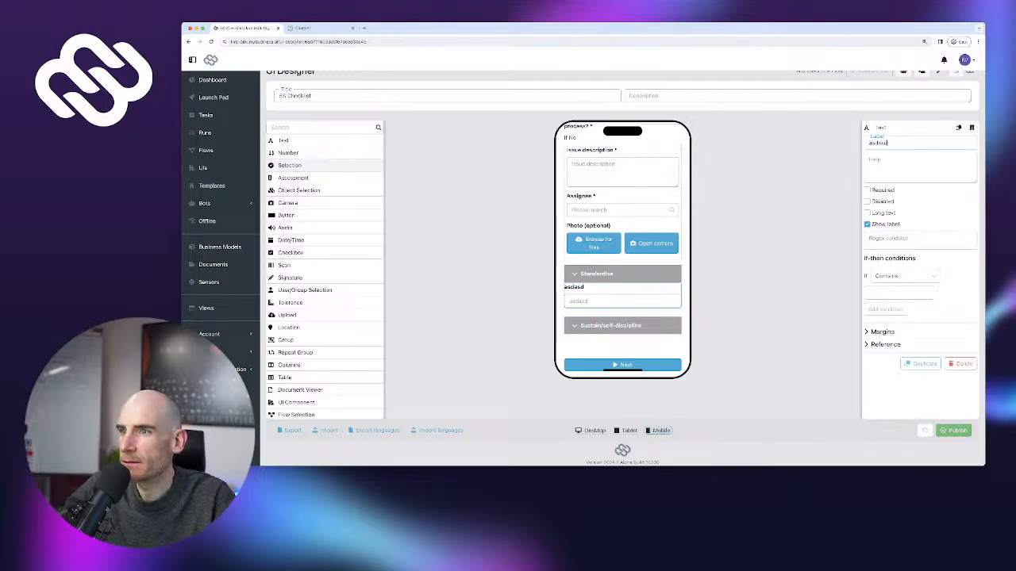
{"action": "scroll", "coordinate": [317, 142], "scroll_direction": "down", "scroll_amount": 1}
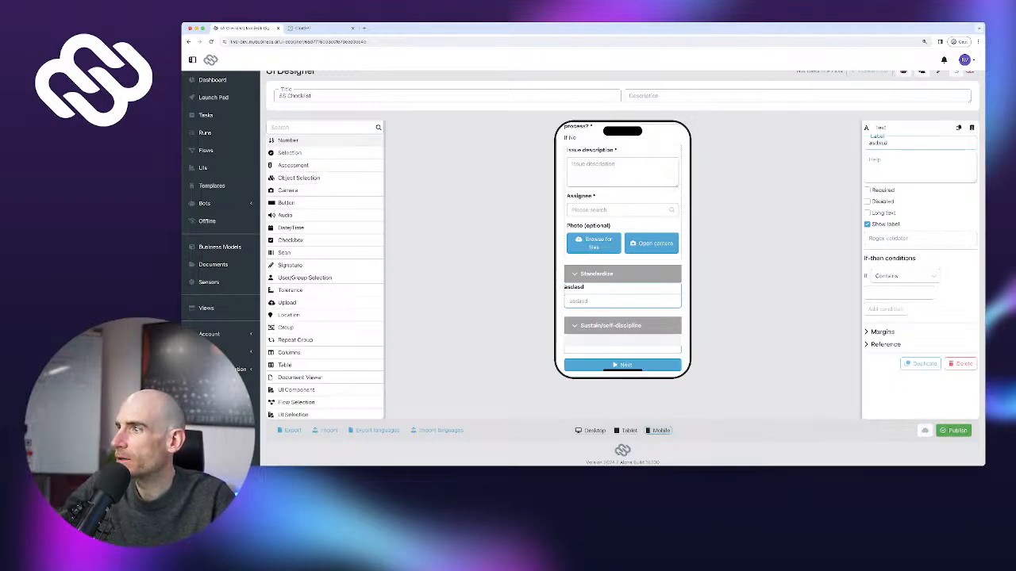
{"action": "left_click_drag", "start_coordinate": [622, 341], "coordinate": [622, 342]}
{"action": "type", "text": "asdasd"}
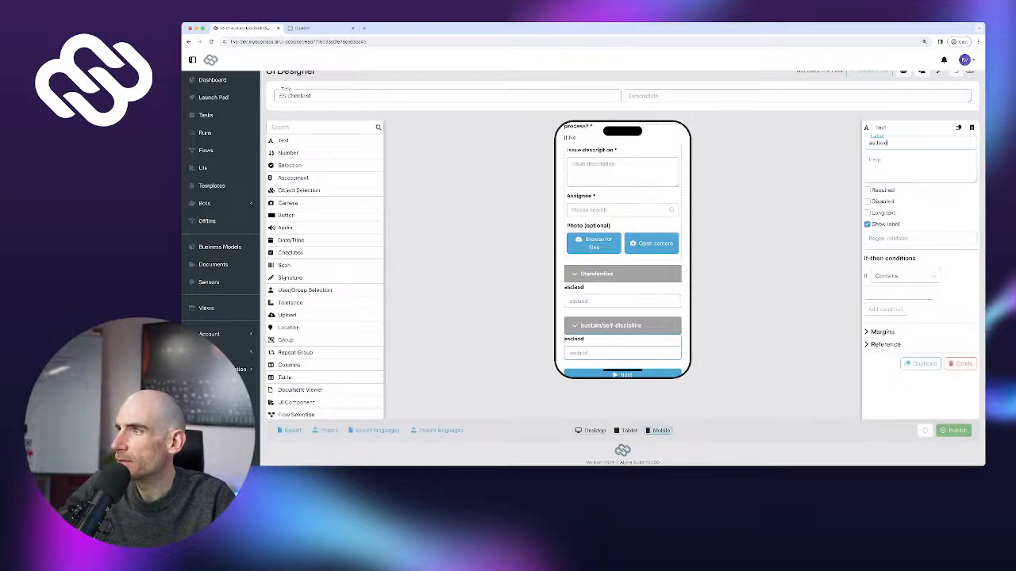
{"action": "left_click", "coordinate": [953, 430]}
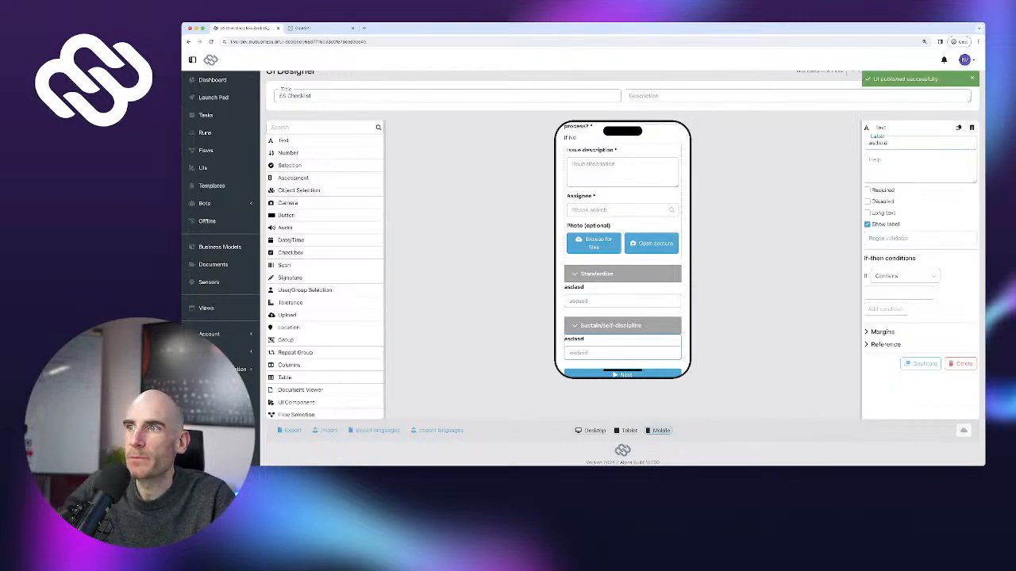
{"action": "left_click", "coordinate": [202, 168]}
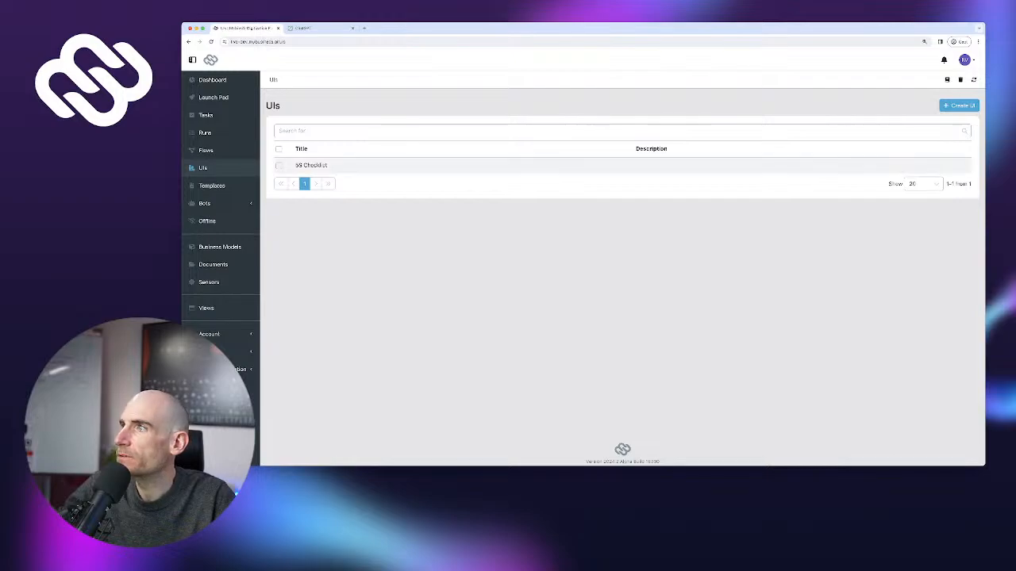
Duplicate the 5S Checklist, open the copy, and move Issue description, Assignee and Photo above Sort
{"action": "left_click", "coordinate": [279, 165]}
{"action": "left_click", "coordinate": [915, 130]}
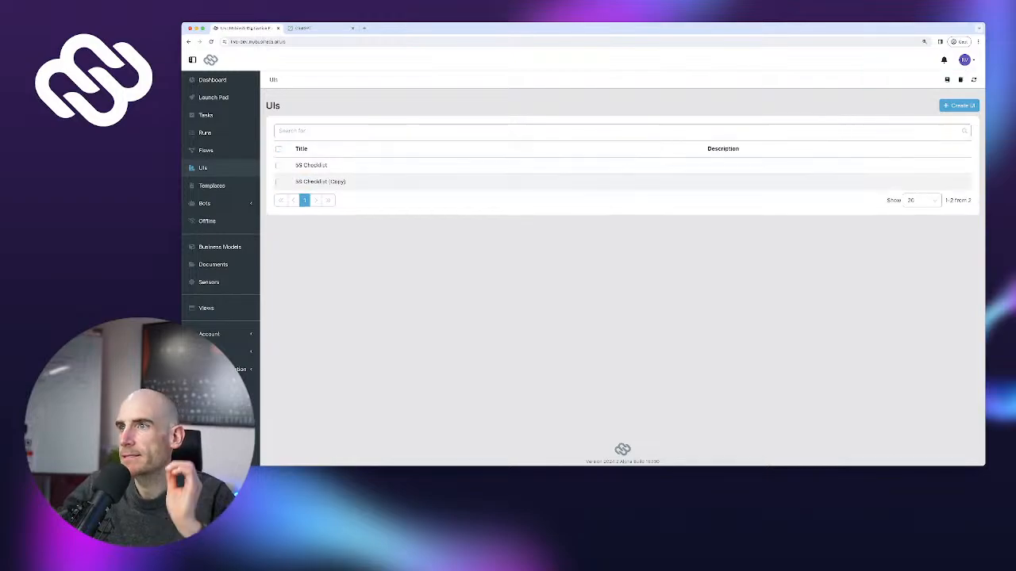
{"action": "left_click", "coordinate": [320, 180]}
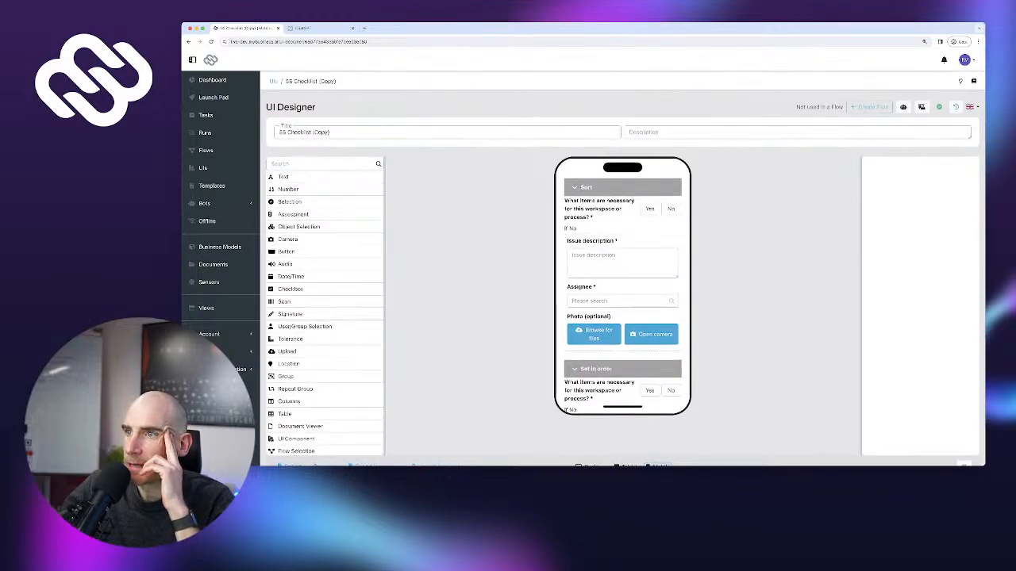
{"action": "left_click_drag", "start_coordinate": [622, 258], "coordinate": [622, 191]}
{"action": "left_click_drag", "start_coordinate": [622, 293], "coordinate": [622, 233]}
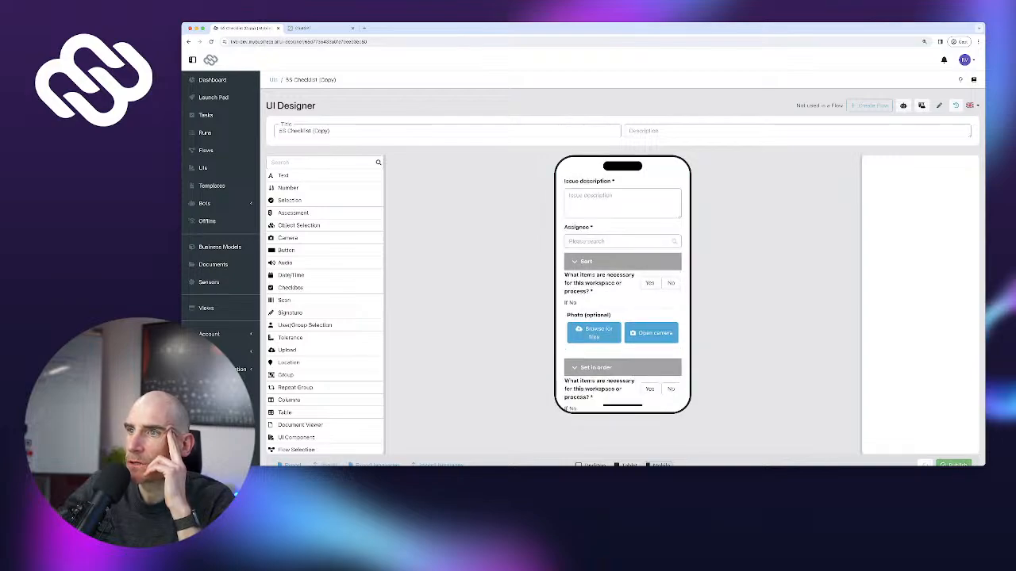
{"action": "left_click_drag", "start_coordinate": [622, 316], "coordinate": [622, 268]}
Delete the Sort, Set in order and Shine groups from the copy
{"action": "left_click", "coordinate": [594, 298]}
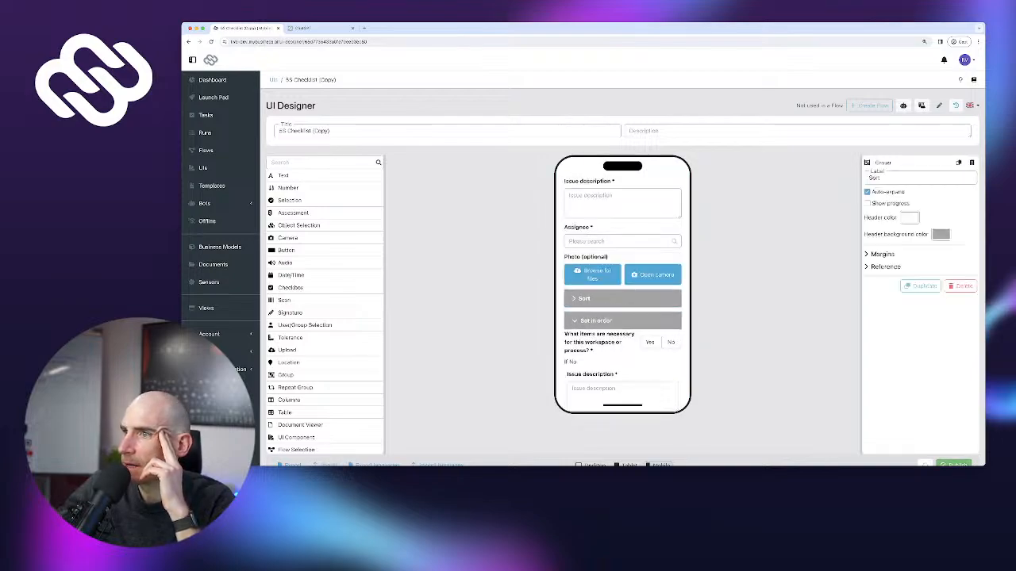
{"action": "left_click", "coordinate": [961, 286]}
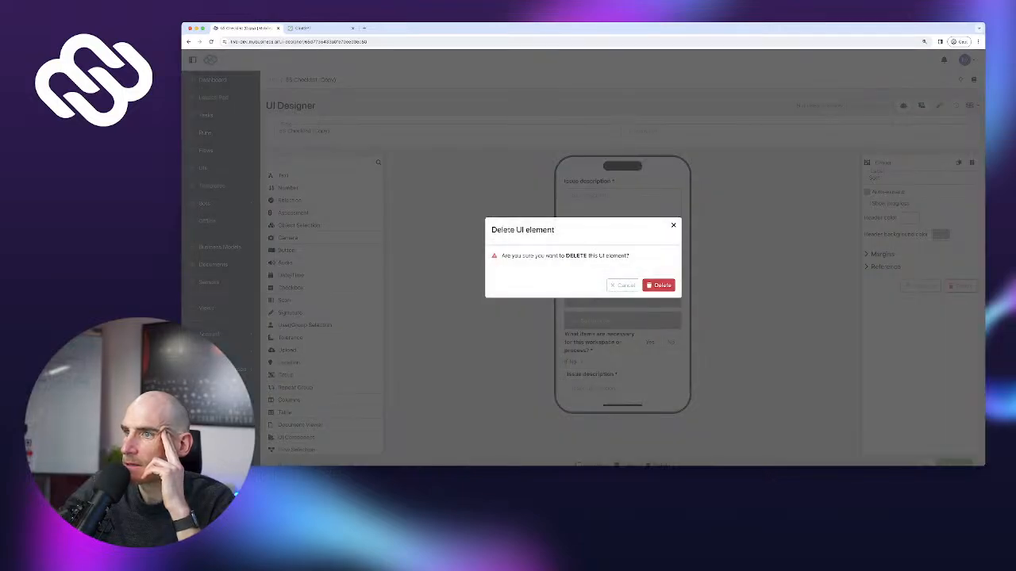
{"action": "left_click", "coordinate": [659, 284]}
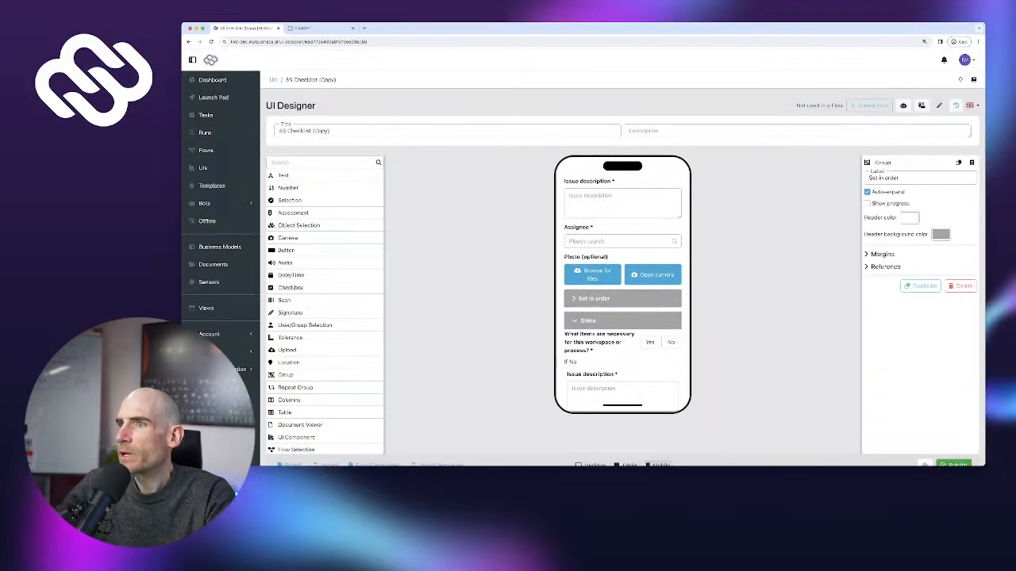
{"action": "left_click", "coordinate": [961, 286]}
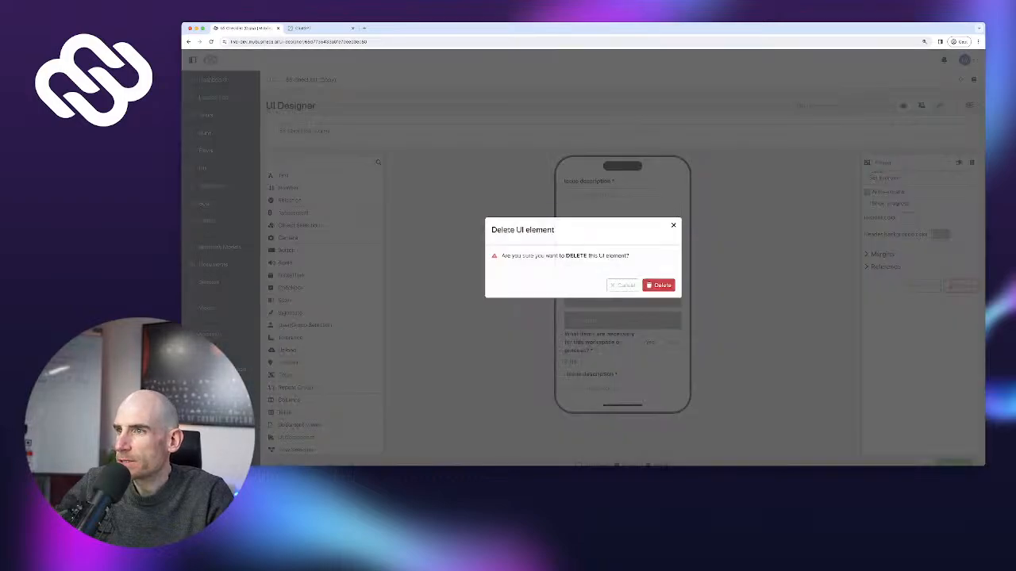
{"action": "left_click", "coordinate": [659, 285]}
{"action": "left_click", "coordinate": [622, 298]}
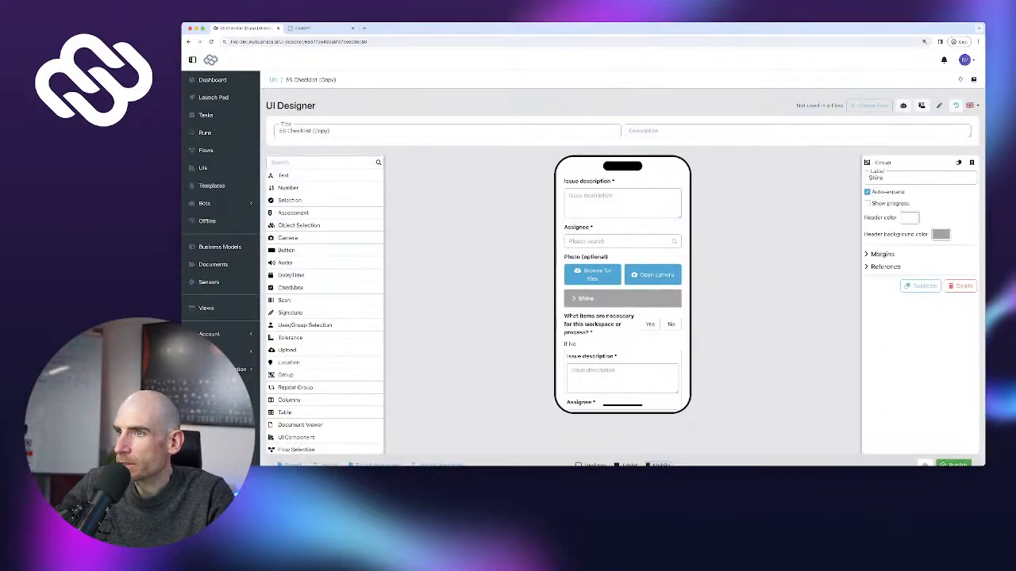
{"action": "left_click", "coordinate": [961, 286]}
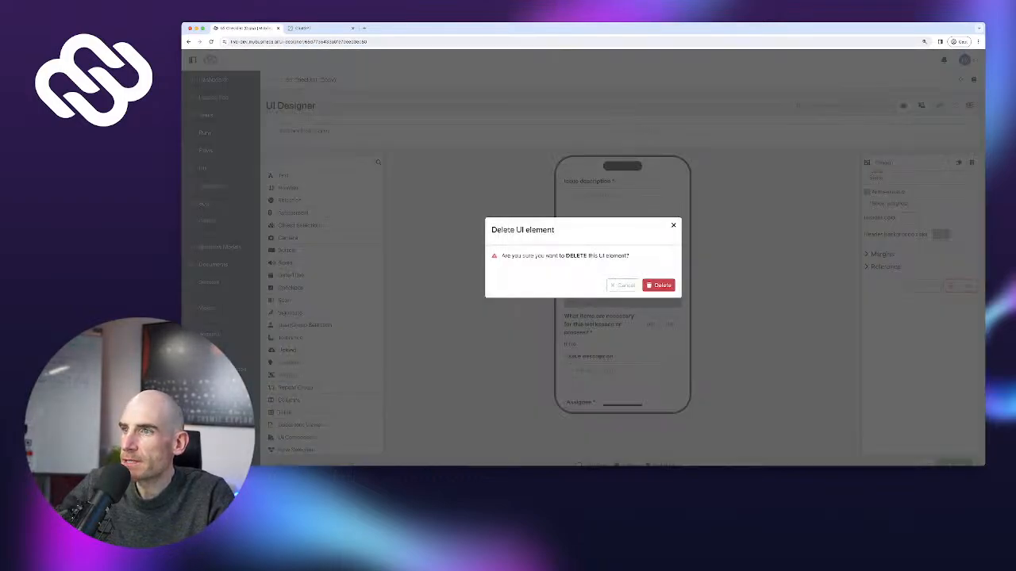
{"action": "left_click", "coordinate": [658, 284]}
Delete the leftover necessary-items question, the Standardize and Sustain groups, and the Next button
{"action": "left_click", "coordinate": [616, 303]}
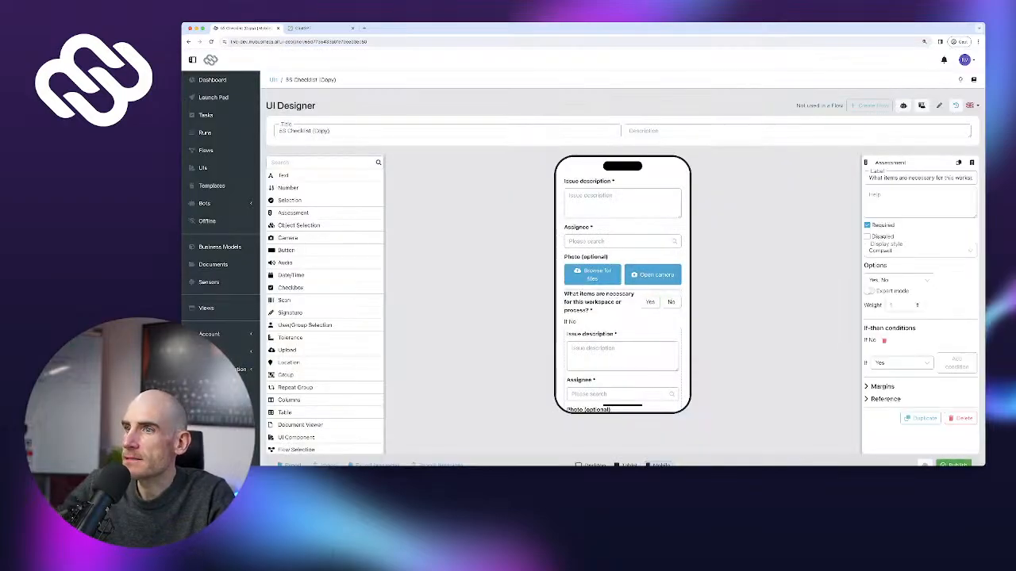
{"action": "left_click", "coordinate": [961, 419]}
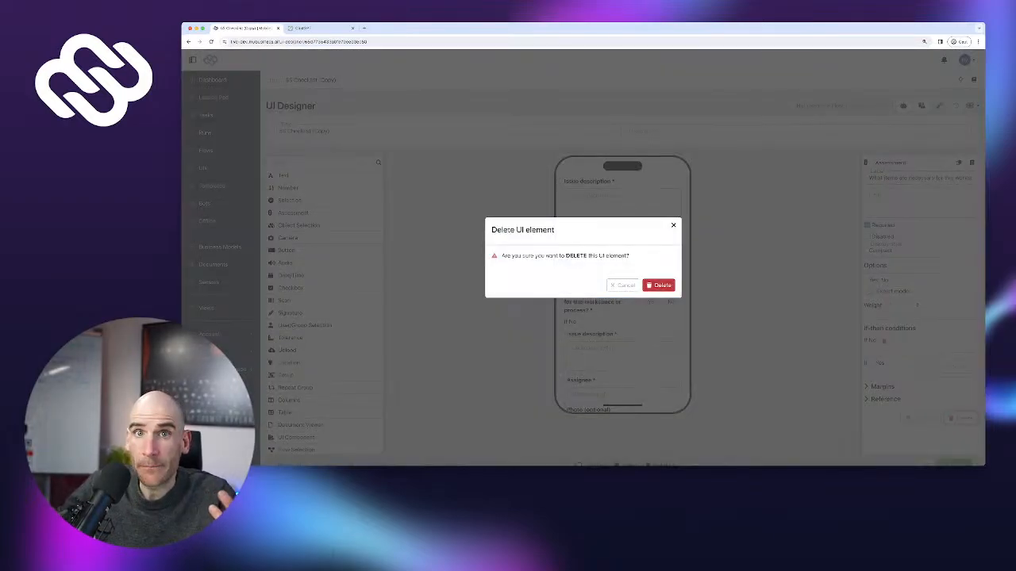
{"action": "left_click", "coordinate": [658, 284]}
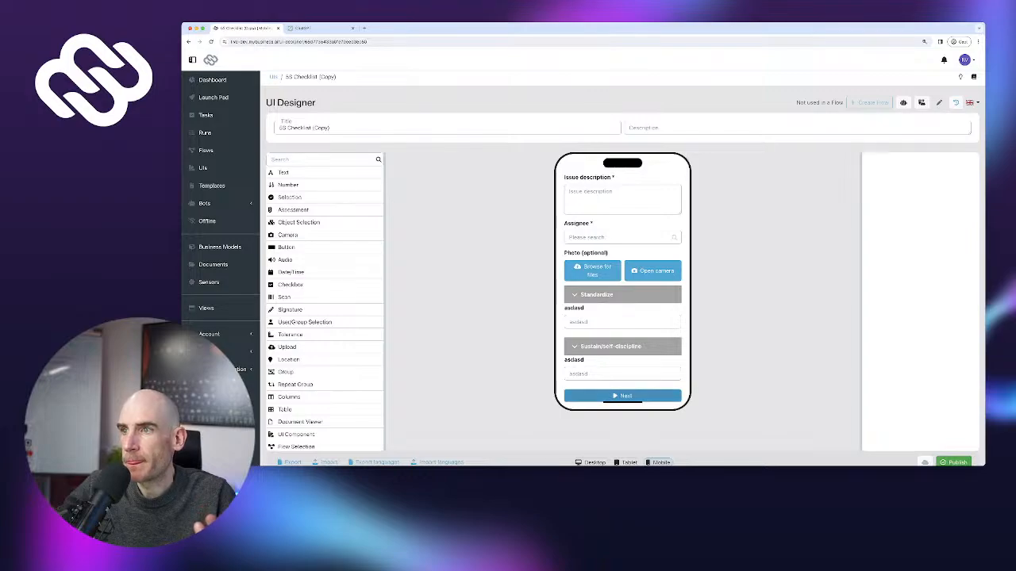
{"action": "left_click", "coordinate": [611, 310]}
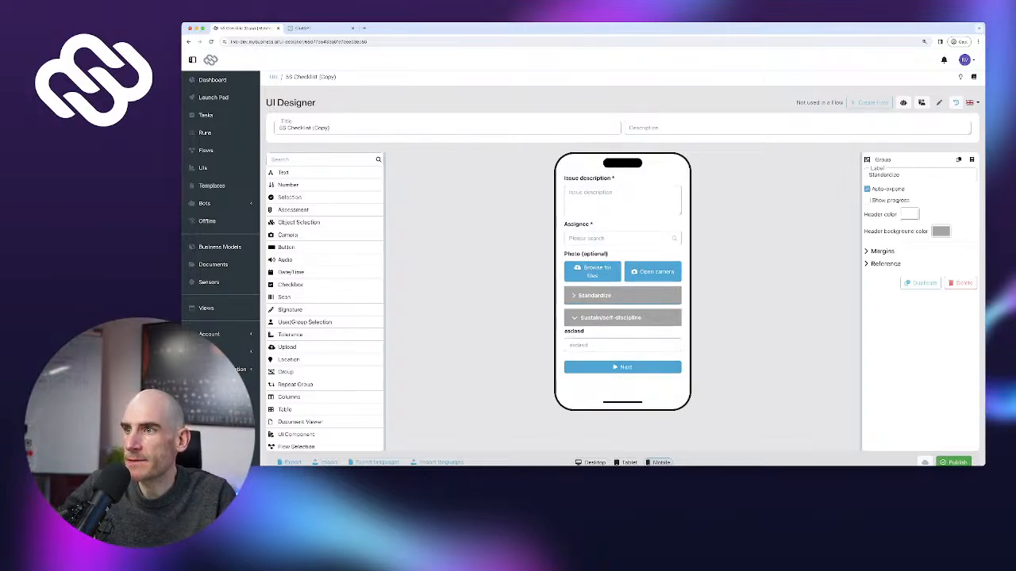
{"action": "left_click", "coordinate": [961, 283]}
{"action": "left_click", "coordinate": [659, 285]}
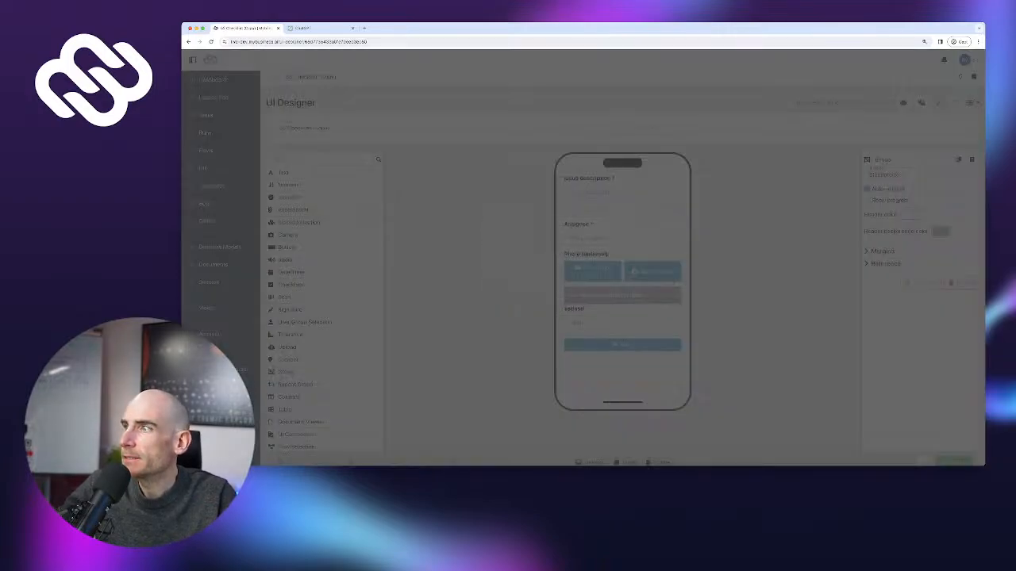
{"action": "left_click", "coordinate": [961, 283]}
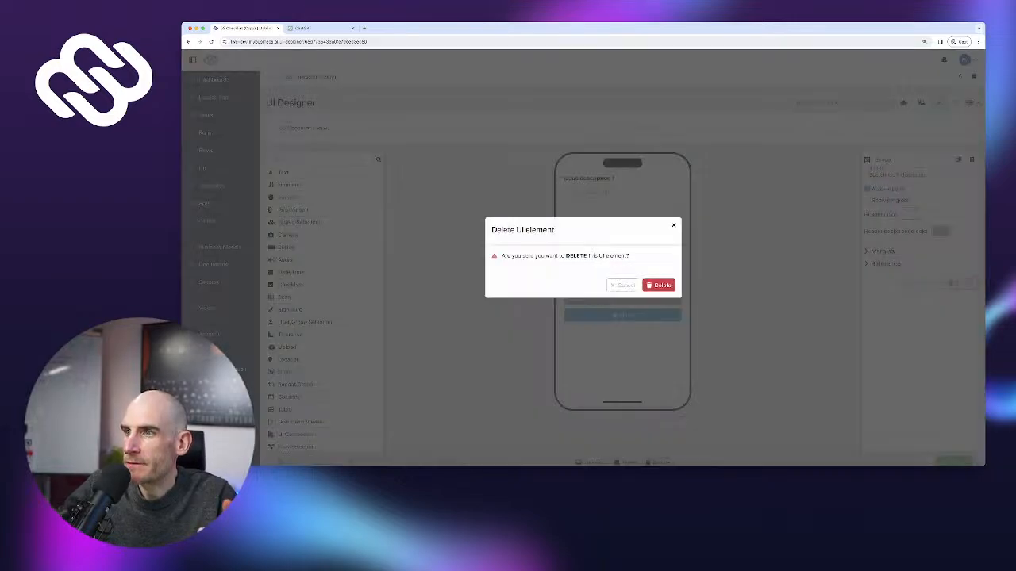
{"action": "left_click", "coordinate": [658, 285]}
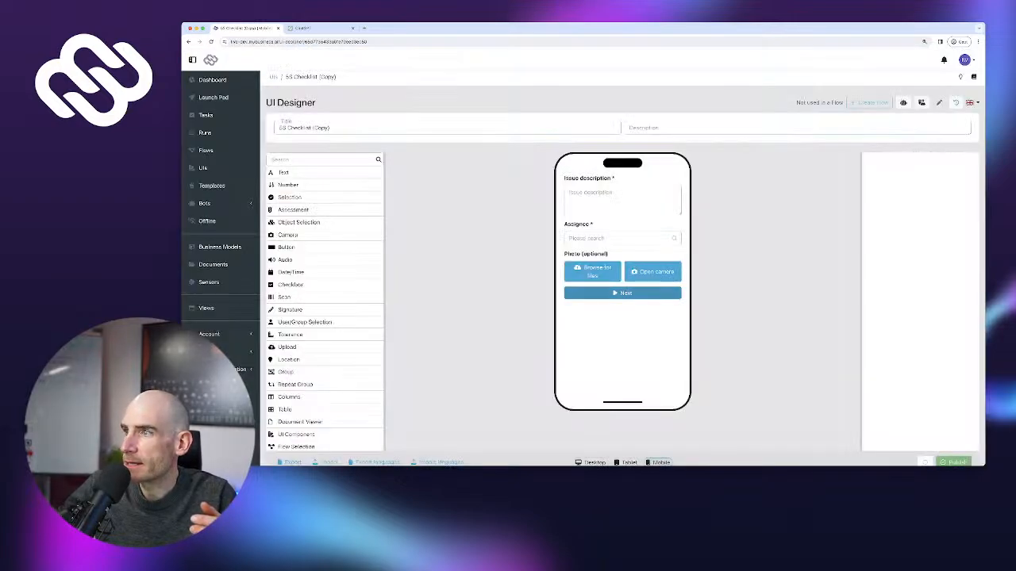
{"action": "left_click", "coordinate": [963, 305]}
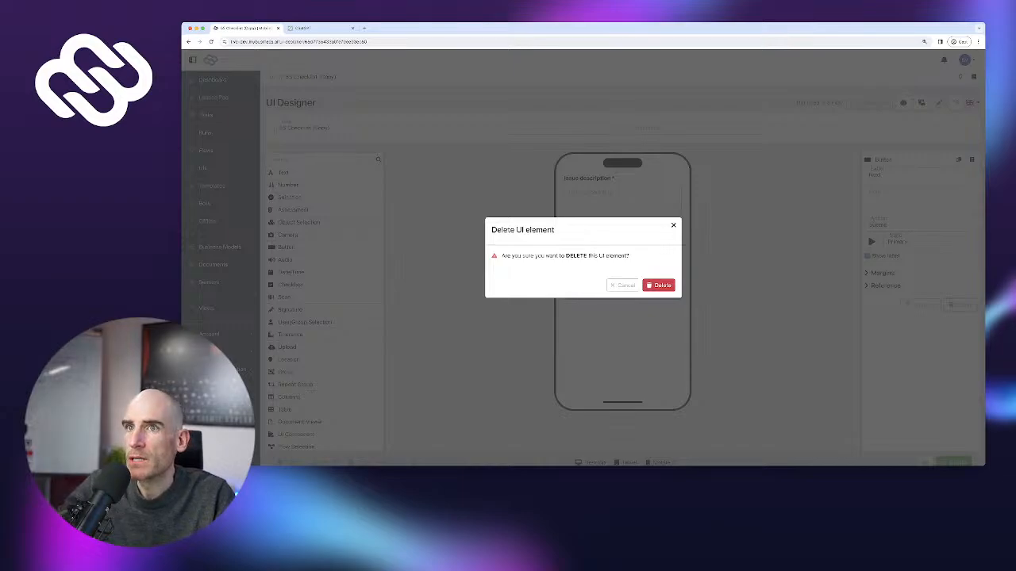
{"action": "left_click", "coordinate": [659, 285]}
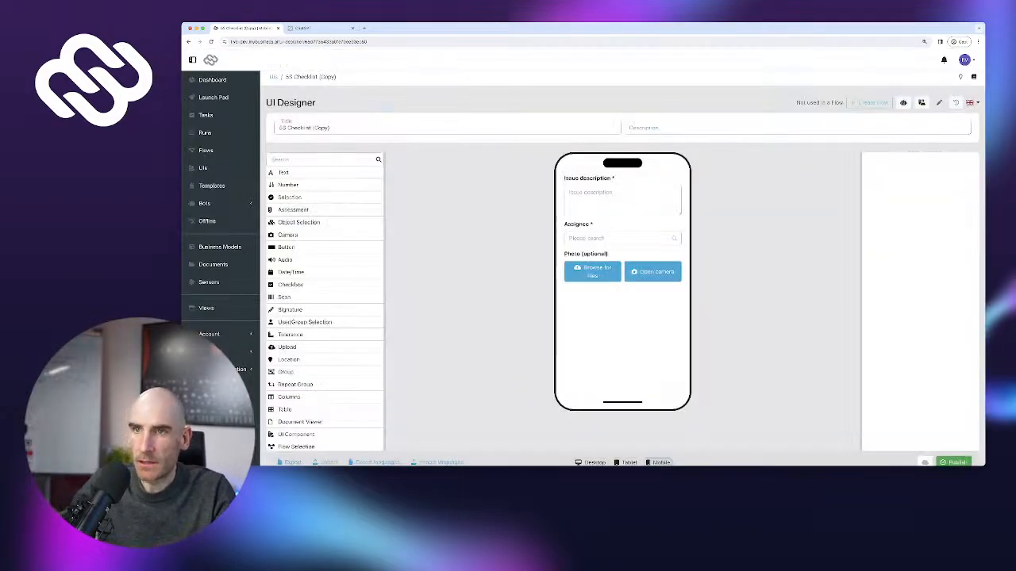
Retitle the stripped copy as Capture Issue Comp, publish it, and go back to the UIs list
{"action": "triple_click", "coordinate": [317, 128]}
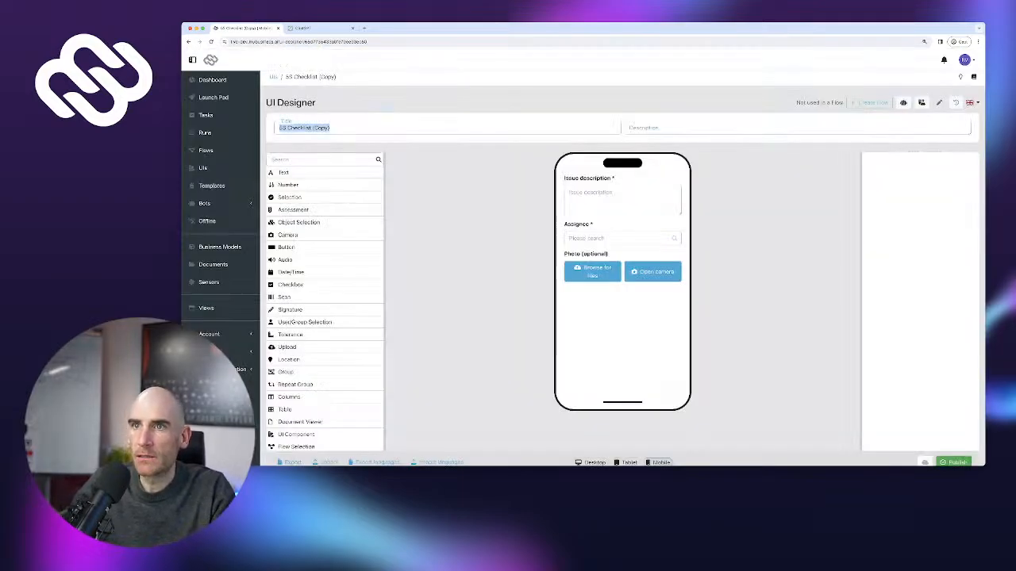
{"action": "type", "text": "Canture Issue Comp"}
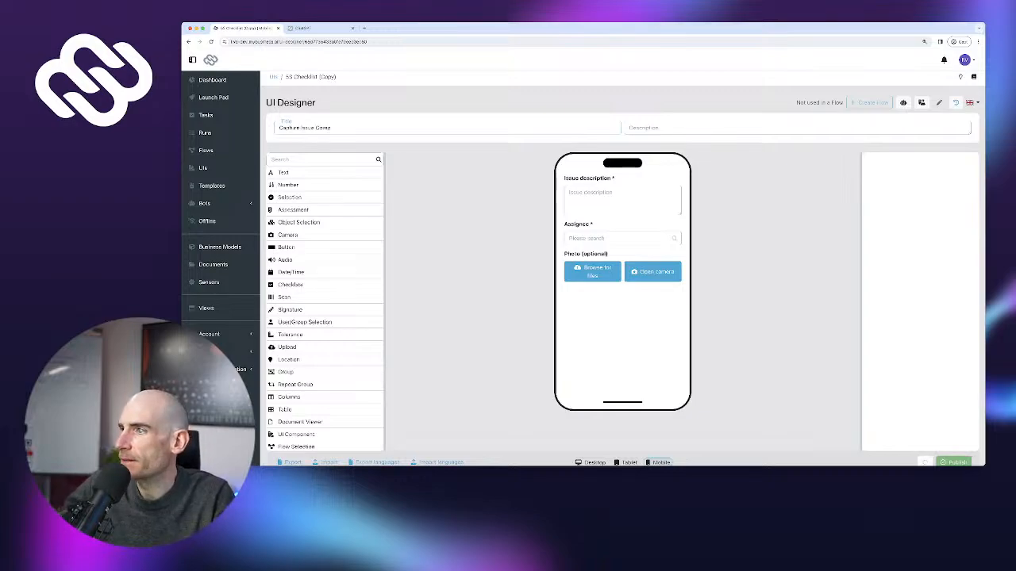
{"action": "scroll", "coordinate": [622, 302], "scroll_direction": "down", "scroll_amount": 1}
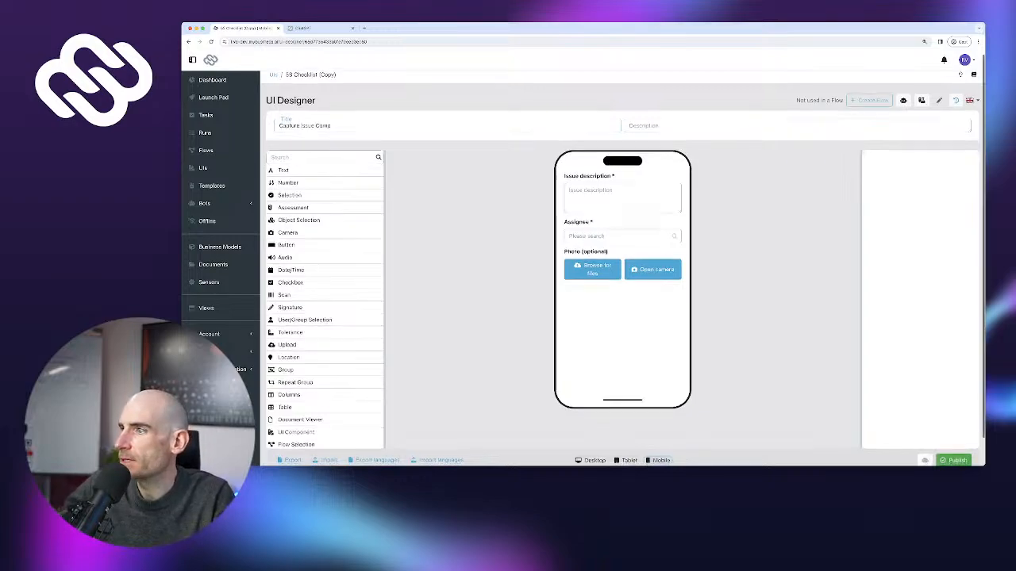
{"action": "left_click", "coordinate": [953, 431]}
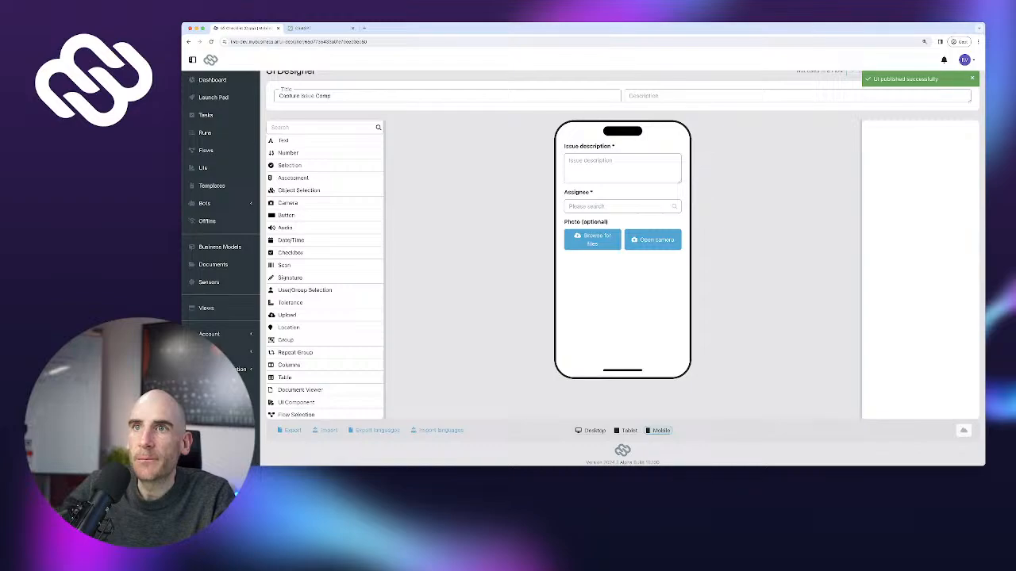
{"action": "scroll", "coordinate": [622, 270], "scroll_direction": "up", "scroll_amount": 1}
{"action": "left_click", "coordinate": [203, 168]}
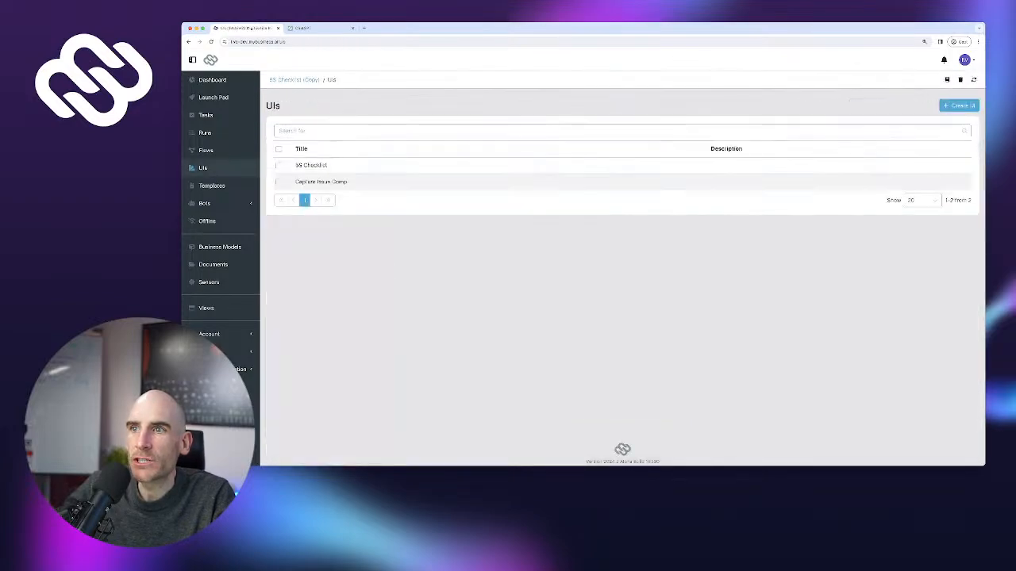
Open the original 5S Checklist and delete Issue description, Assignee and Photo (optional) from Sort's If No group
{"action": "left_click", "coordinate": [311, 165]}
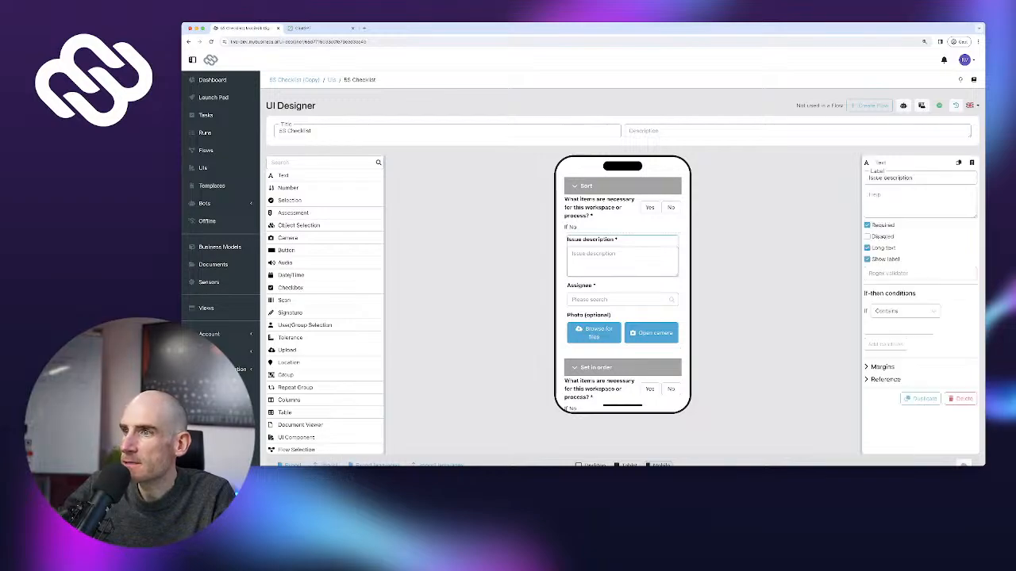
{"action": "left_click", "coordinate": [960, 398]}
{"action": "left_click", "coordinate": [659, 284]}
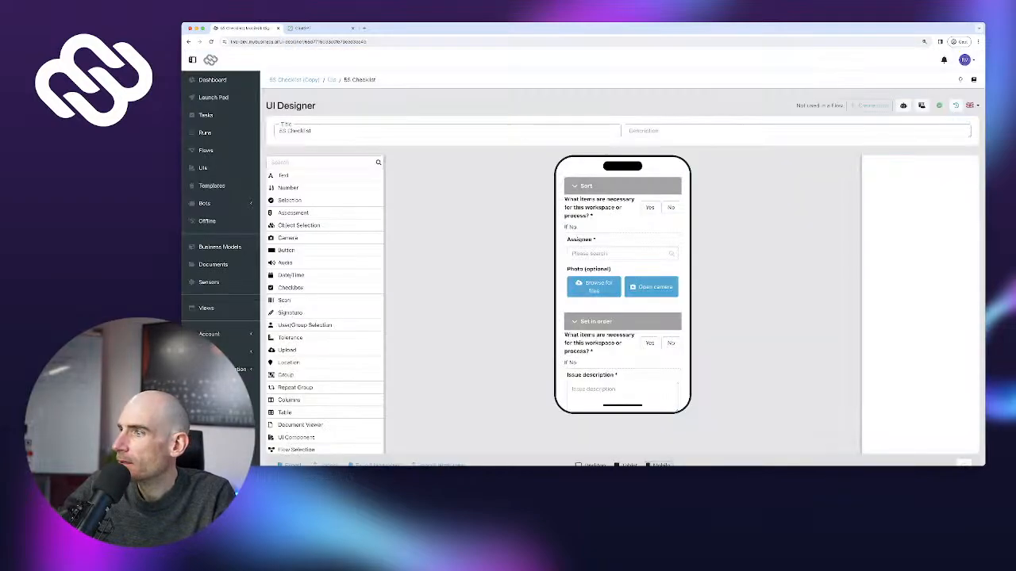
{"action": "left_click", "coordinate": [622, 246]}
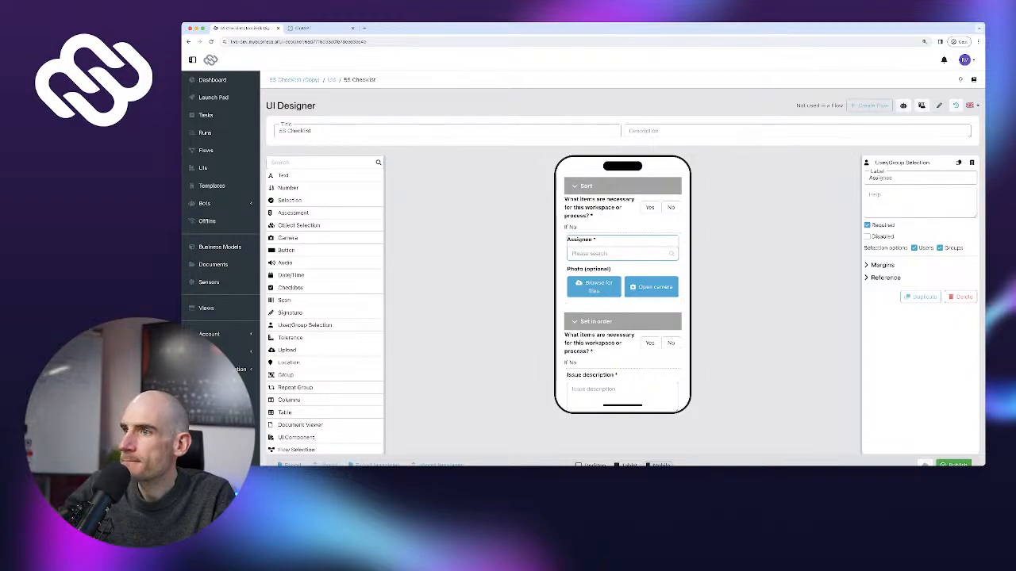
{"action": "left_click", "coordinate": [961, 297]}
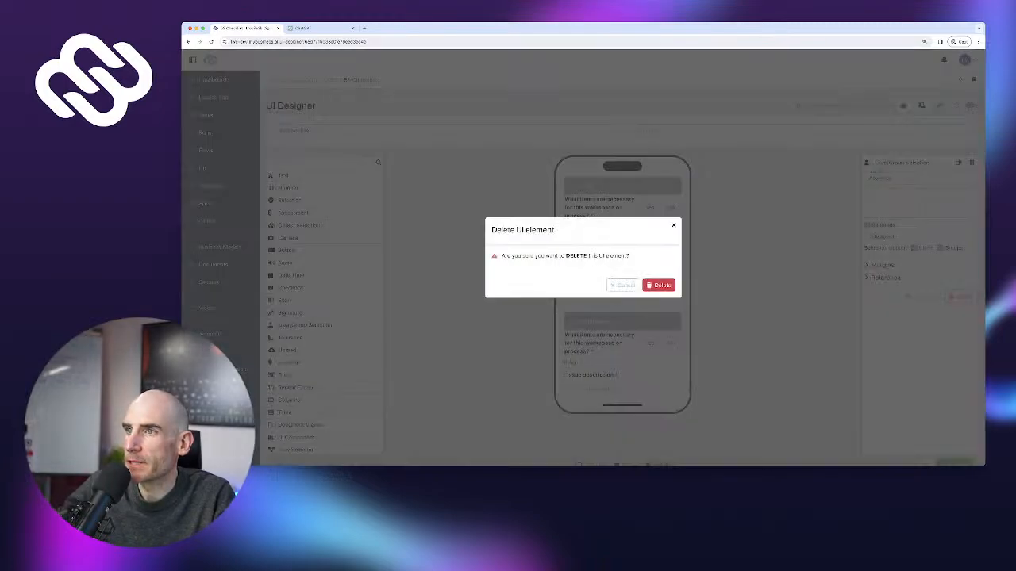
{"action": "left_click", "coordinate": [658, 285]}
{"action": "left_click", "coordinate": [622, 246]}
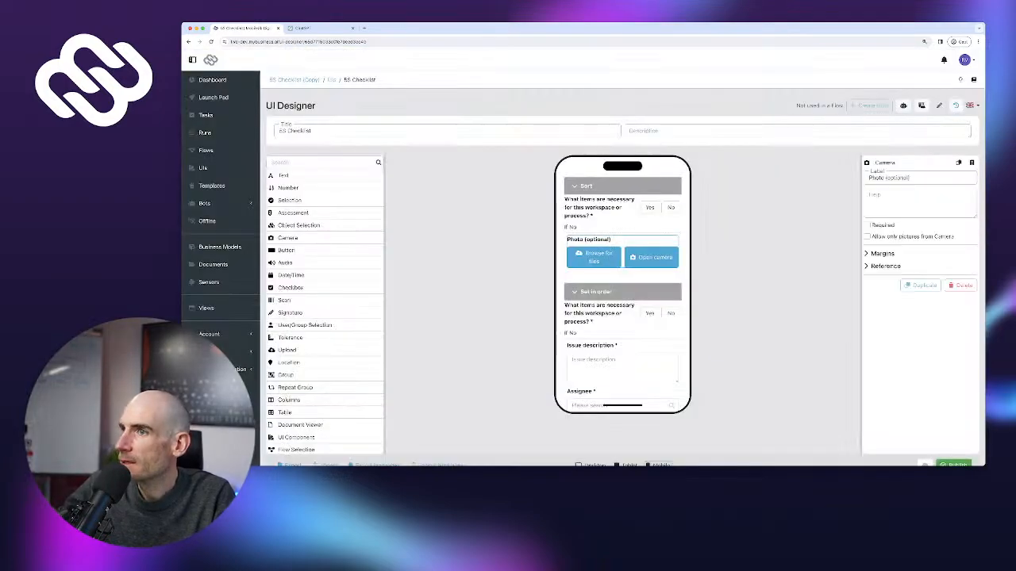
{"action": "left_click", "coordinate": [961, 284]}
{"action": "left_click", "coordinate": [658, 285]}
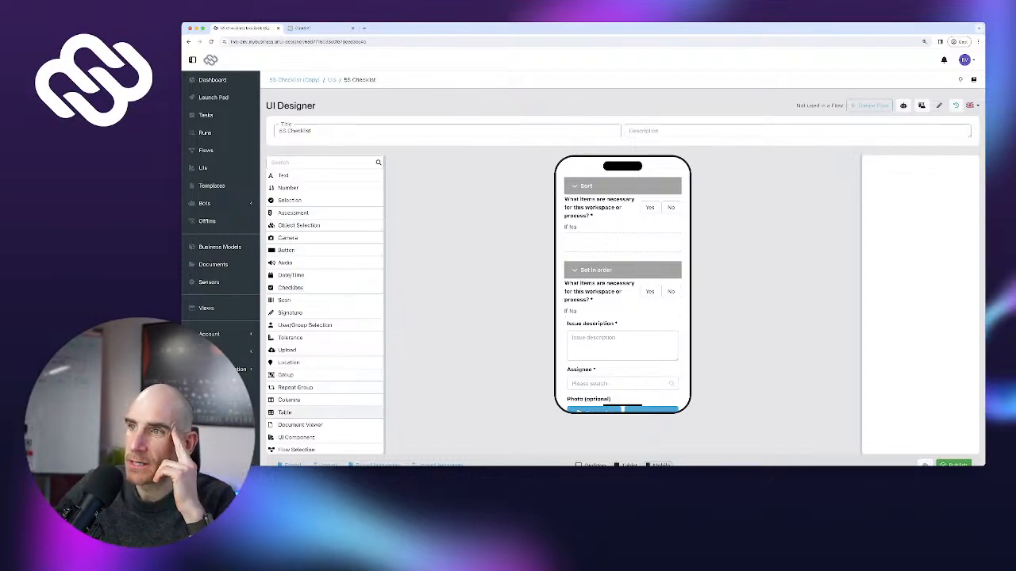
Drop a UI Component into Sort's If No group and set it to Capture Issue Comp
{"action": "left_click_drag", "start_coordinate": [296, 437], "coordinate": [622, 241]}
{"action": "left_click", "coordinate": [914, 178]}
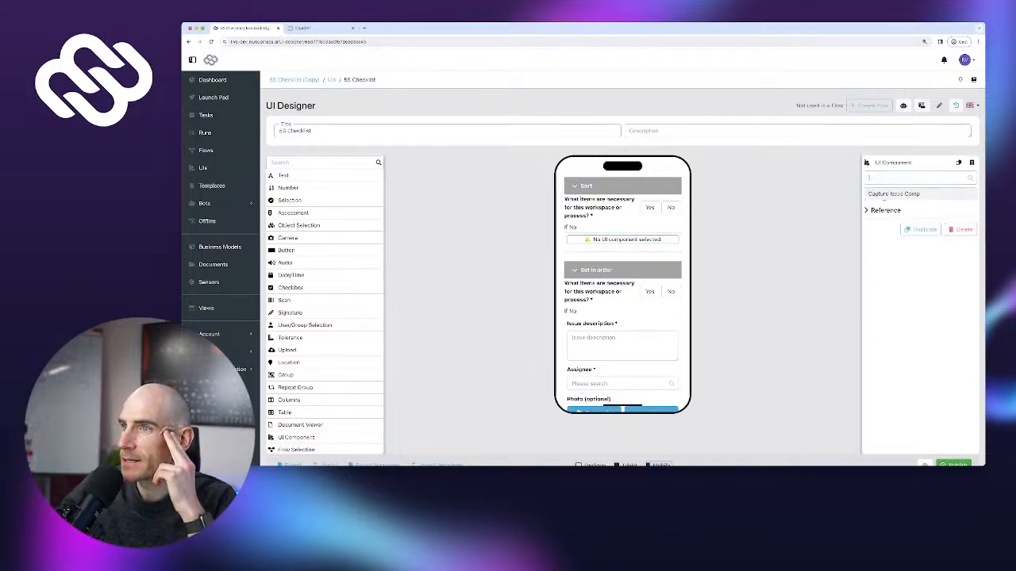
{"action": "left_click", "coordinate": [894, 194]}
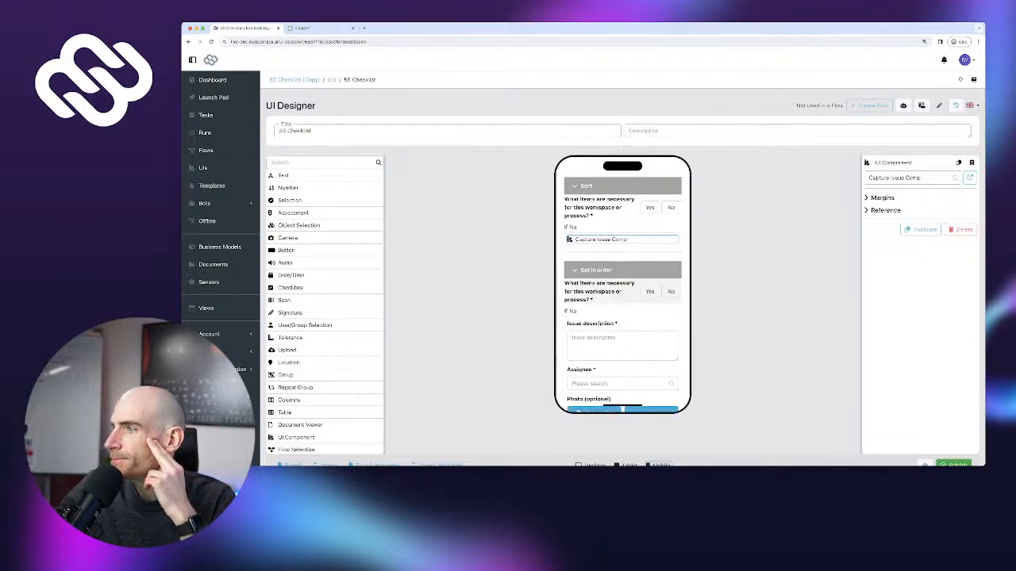
{"action": "left_click", "coordinate": [649, 291]}
Delete the Set in order question and both questions in the Shine section
{"action": "left_click", "coordinate": [962, 418]}
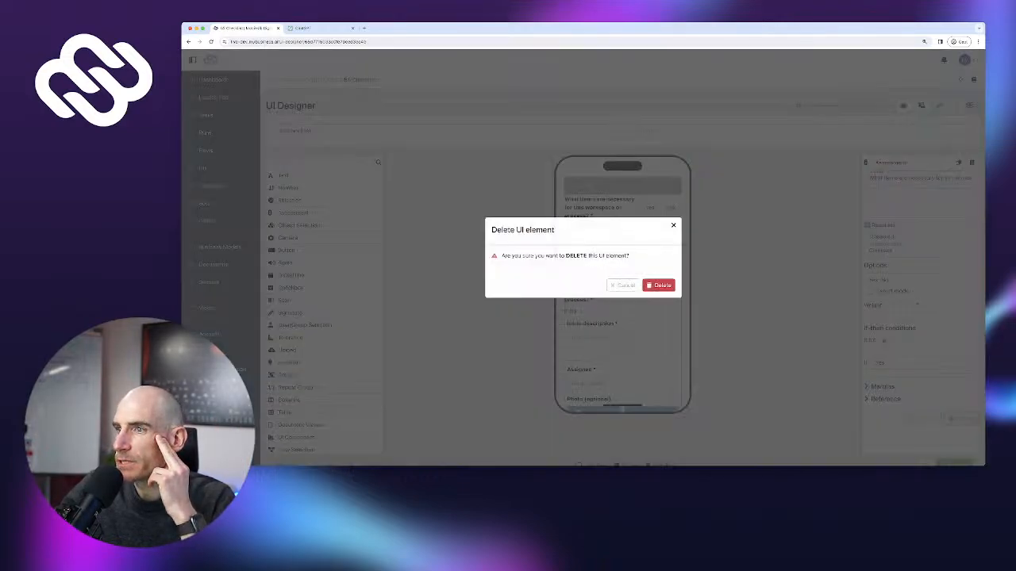
{"action": "left_click", "coordinate": [658, 285]}
{"action": "left_click", "coordinate": [605, 334]}
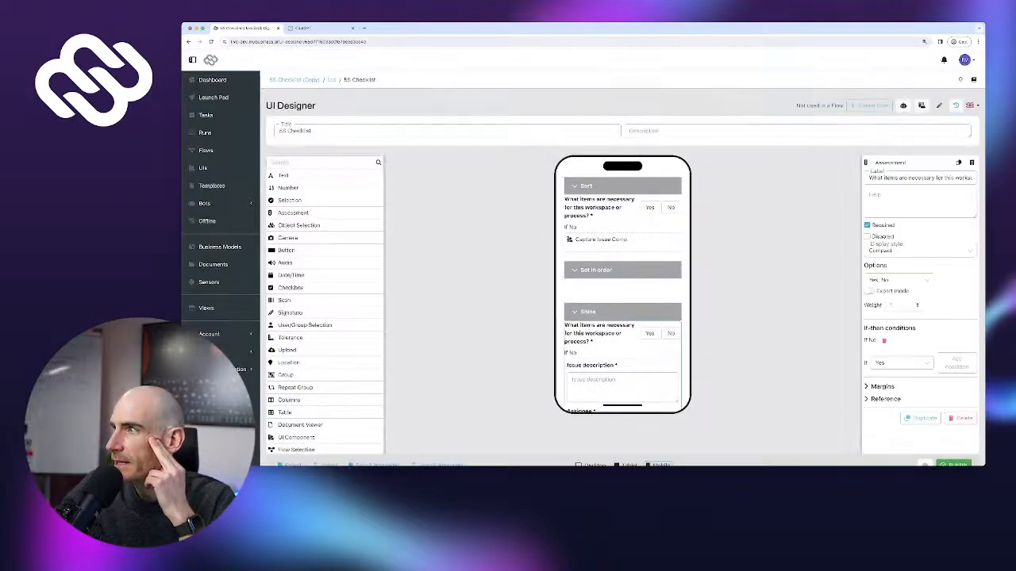
{"action": "left_click", "coordinate": [961, 418]}
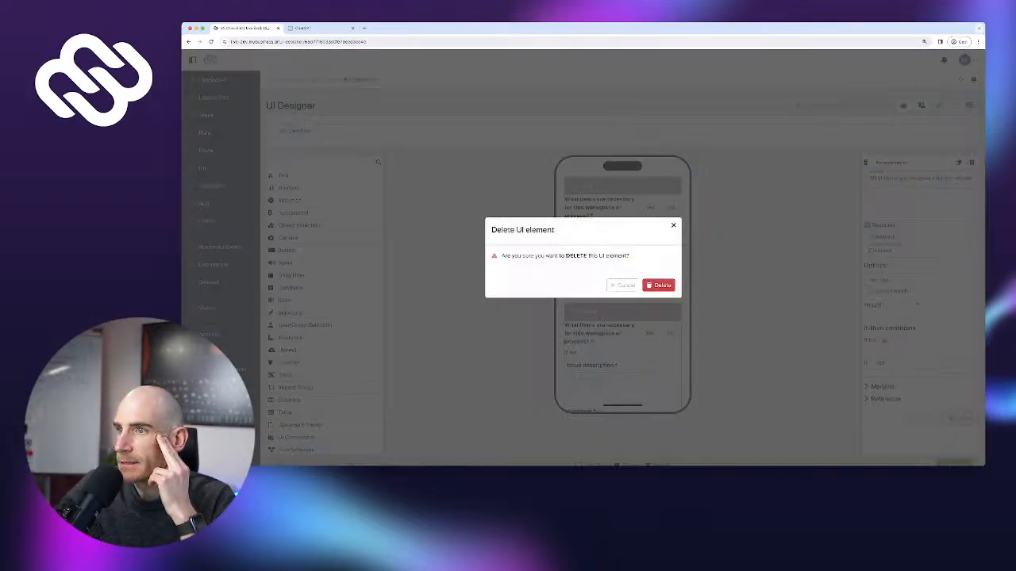
{"action": "left_click", "coordinate": [658, 285]}
{"action": "scroll", "coordinate": [622, 289], "scroll_direction": "down", "scroll_amount": 2}
{"action": "left_click", "coordinate": [604, 229]}
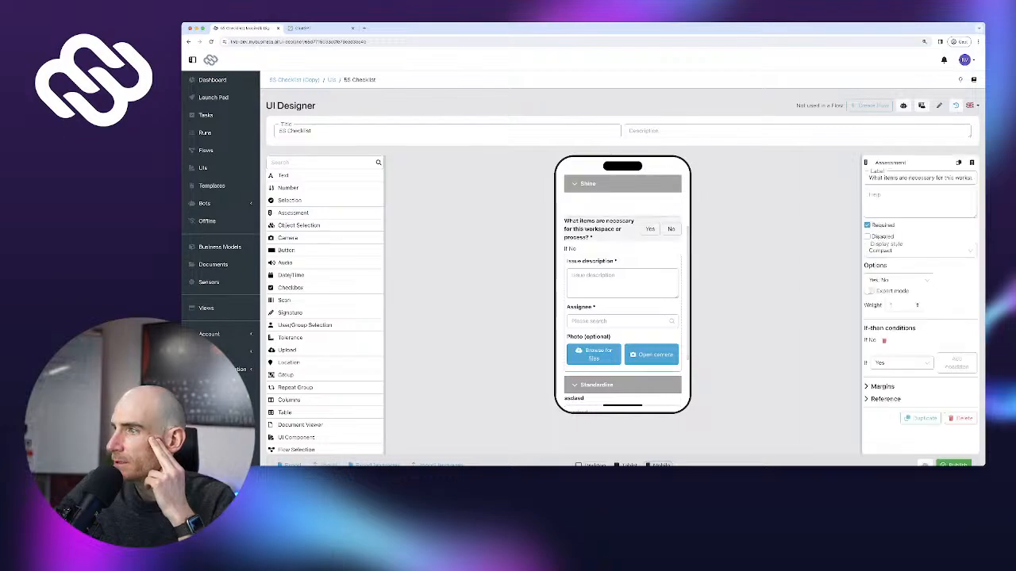
{"action": "left_click", "coordinate": [962, 419]}
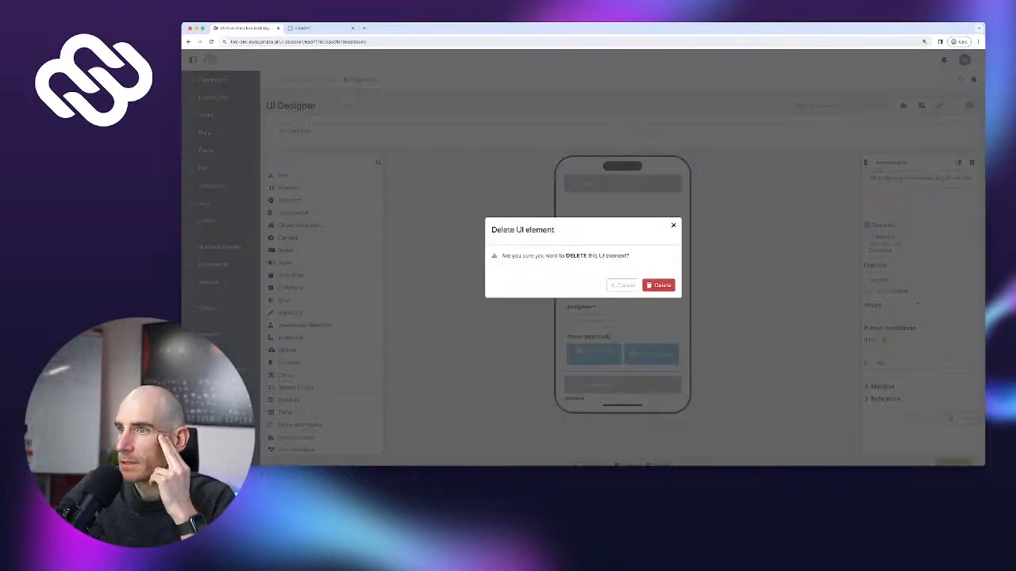
{"action": "left_click", "coordinate": [658, 285]}
Remove the asdasd placeholder text from Standardize
{"action": "left_click", "coordinate": [611, 308]}
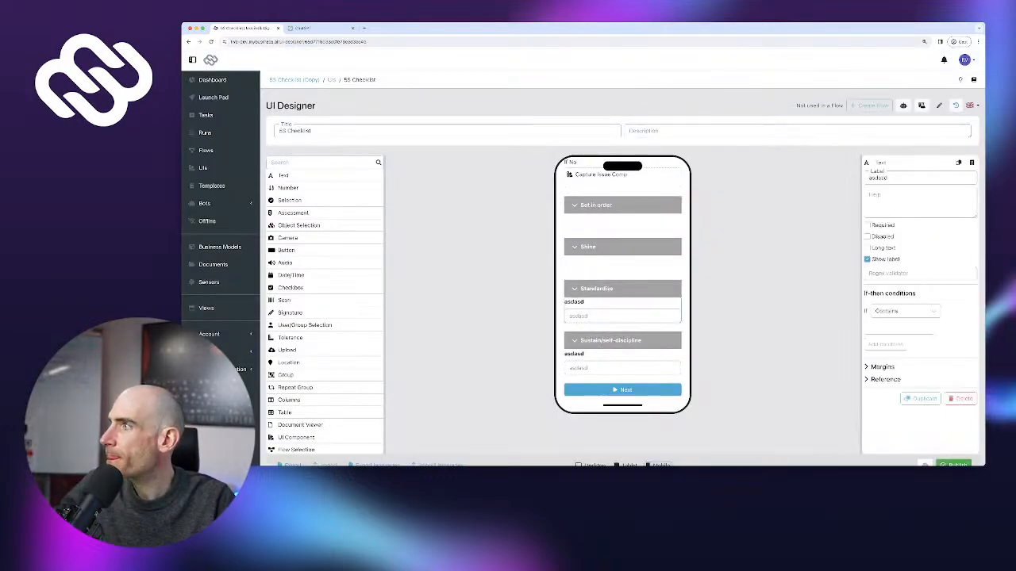
{"action": "left_click", "coordinate": [962, 398]}
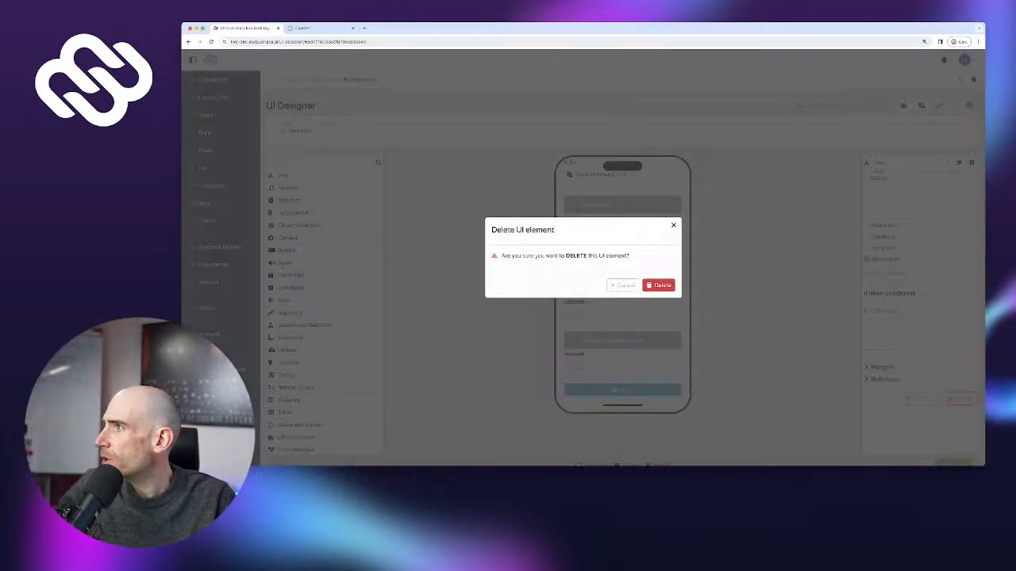
{"action": "left_click", "coordinate": [658, 285]}
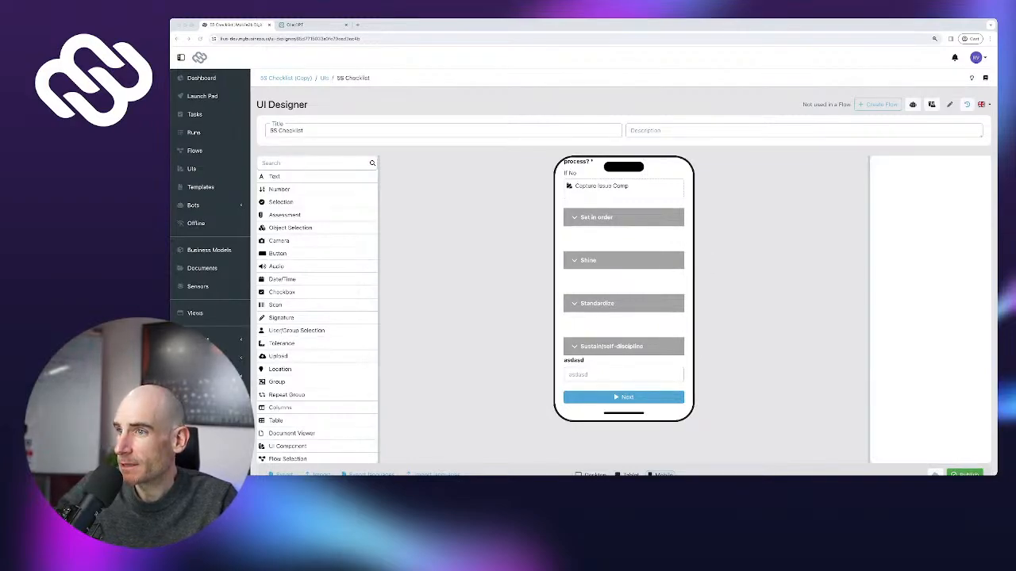
Remove the asdasd placeholder text from Sustain/self-discipline
{"action": "left_click", "coordinate": [623, 372]}
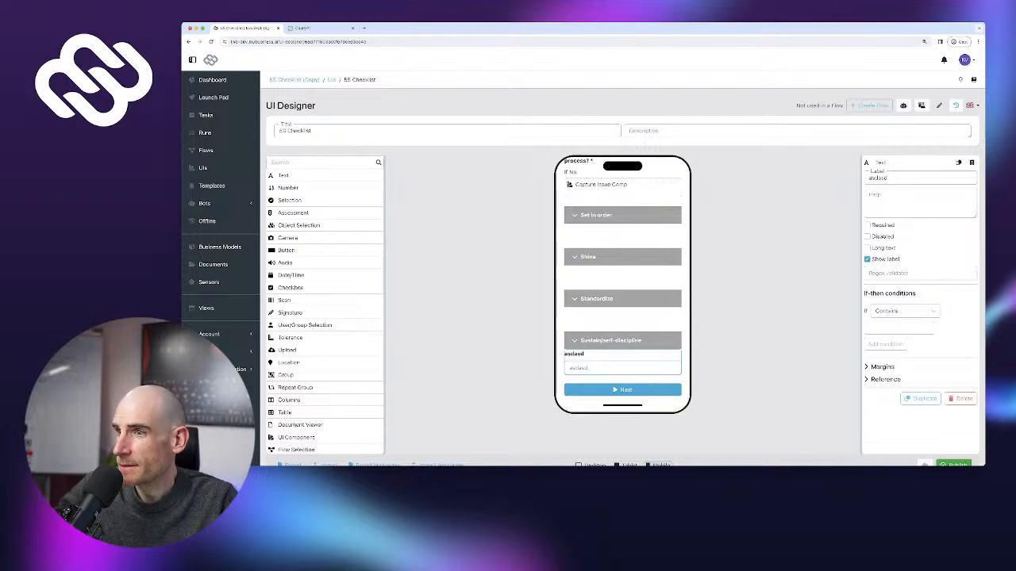
{"action": "left_click", "coordinate": [960, 398]}
{"action": "left_click", "coordinate": [659, 286]}
{"action": "scroll", "coordinate": [658, 286], "scroll_direction": "down", "scroll_amount": 1}
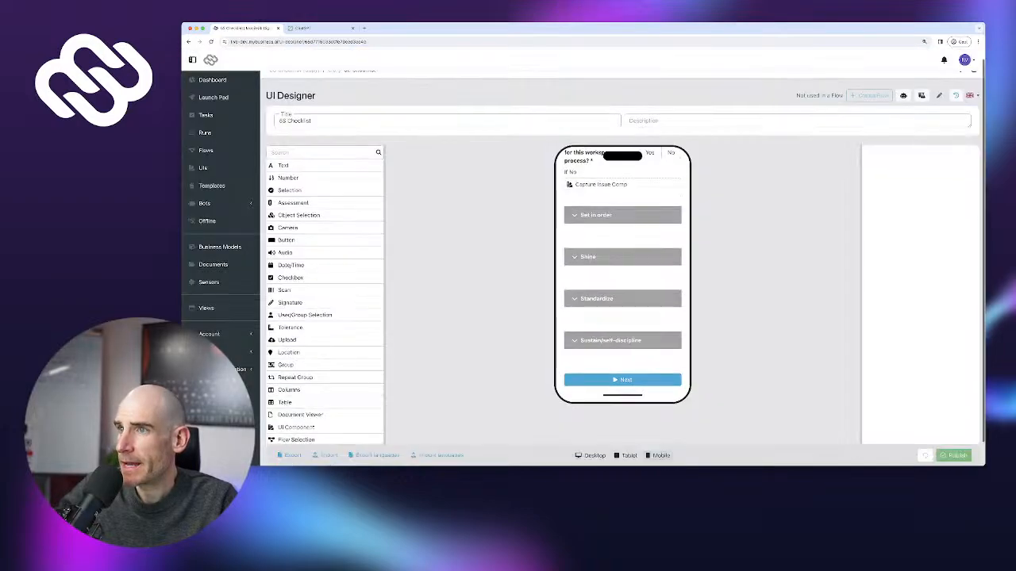
{"action": "scroll", "coordinate": [623, 238], "scroll_direction": "up", "scroll_amount": 2}
Duplicate the 'What items are necessary' Sort question three times, making four copies
{"action": "left_click", "coordinate": [600, 208]}
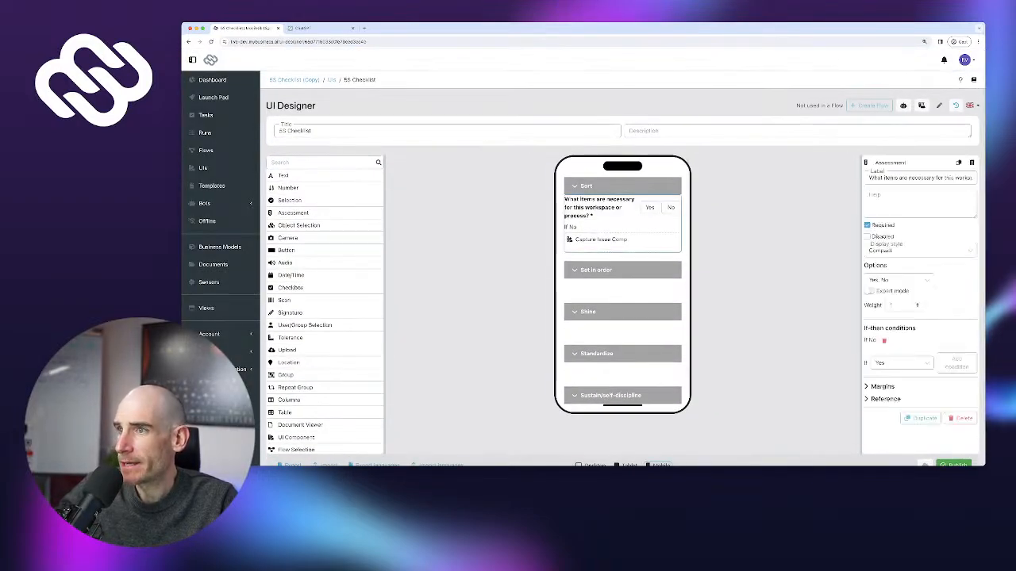
{"action": "left_click", "coordinate": [920, 418]}
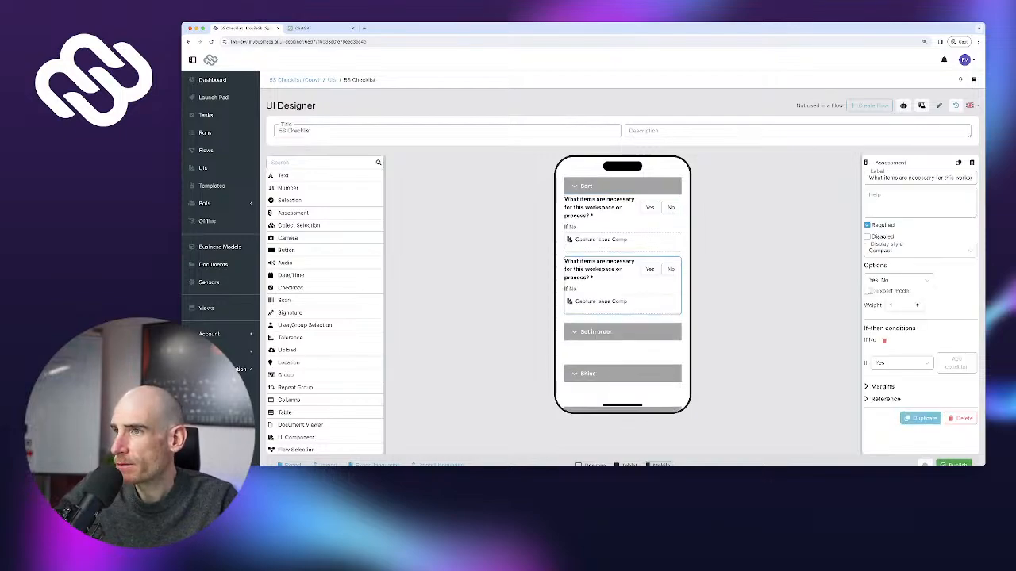
{"action": "left_click", "coordinate": [920, 418]}
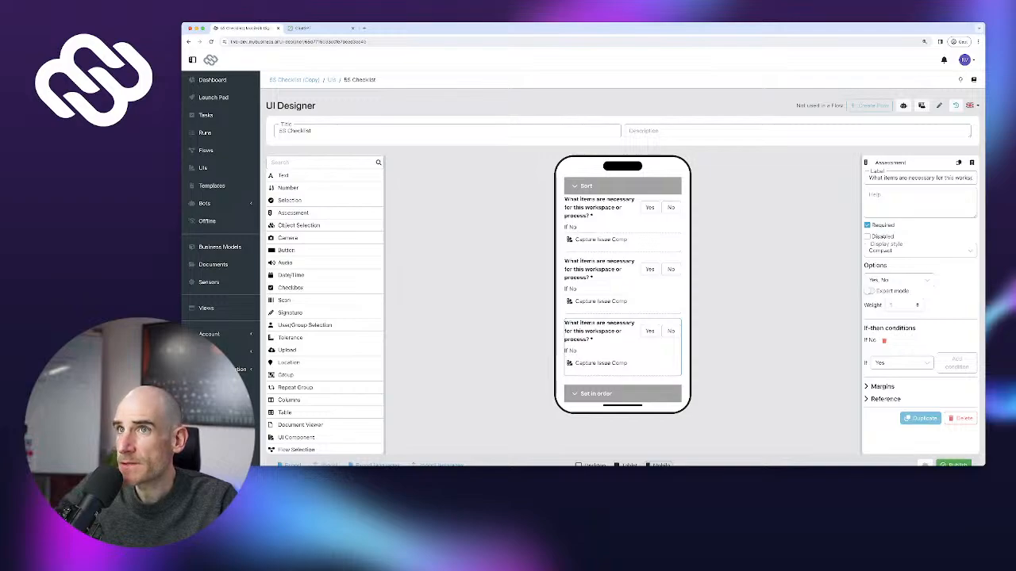
{"action": "left_click", "coordinate": [921, 418]}
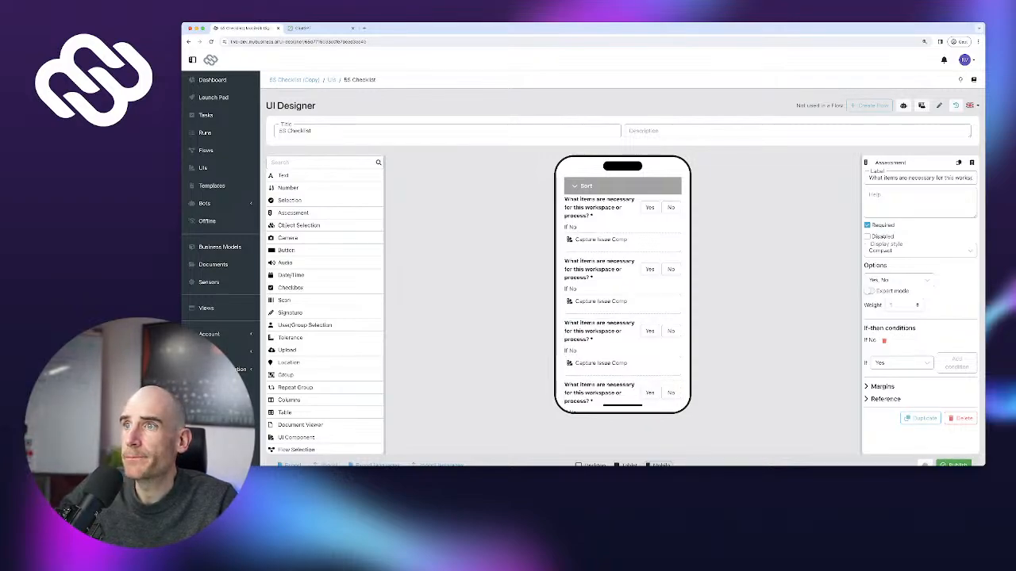
{"action": "key", "text": "ctrl+Tab"}
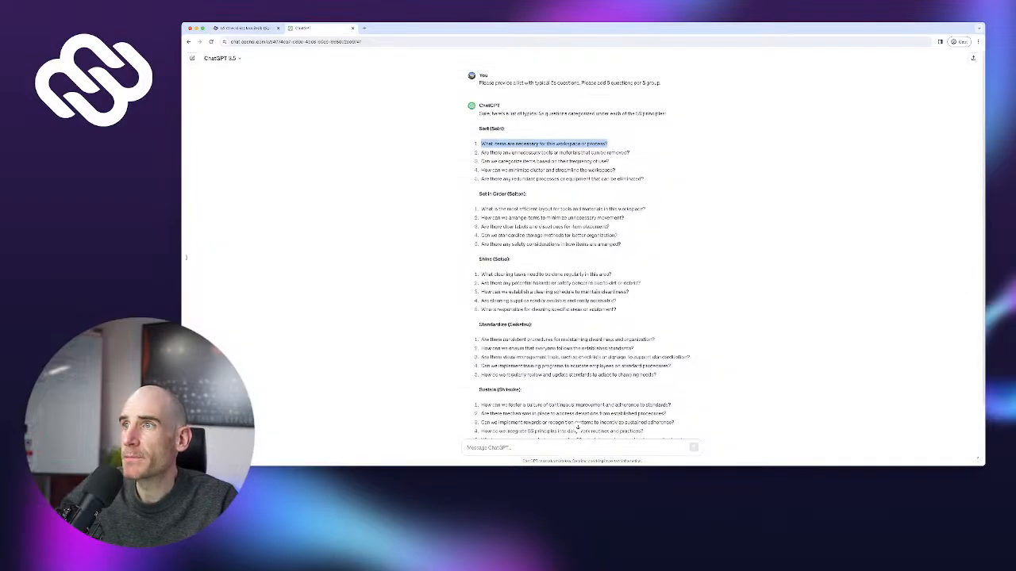
Paste ChatGPT's unnecessary-tools question as the second Sort question's label
{"action": "left_click", "coordinate": [482, 152]}
{"action": "scroll", "coordinate": [554, 152], "scroll_direction": "down", "scroll_amount": 1}
{"action": "left_click_drag", "start_coordinate": [481, 147], "coordinate": [631, 147]}
{"action": "key", "text": "ctrl+c"}
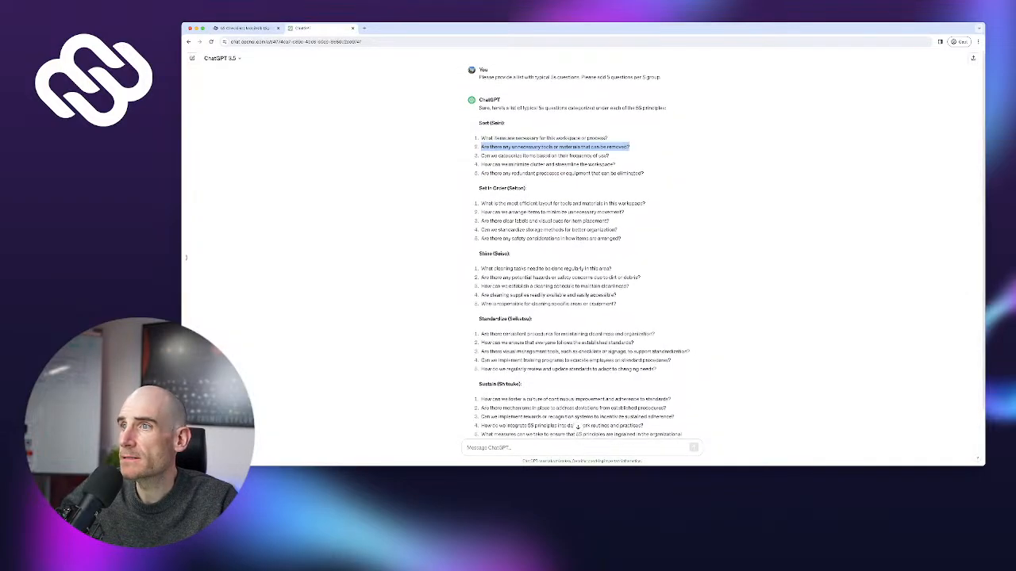
{"action": "key", "text": "ctrl+shift+Tab"}
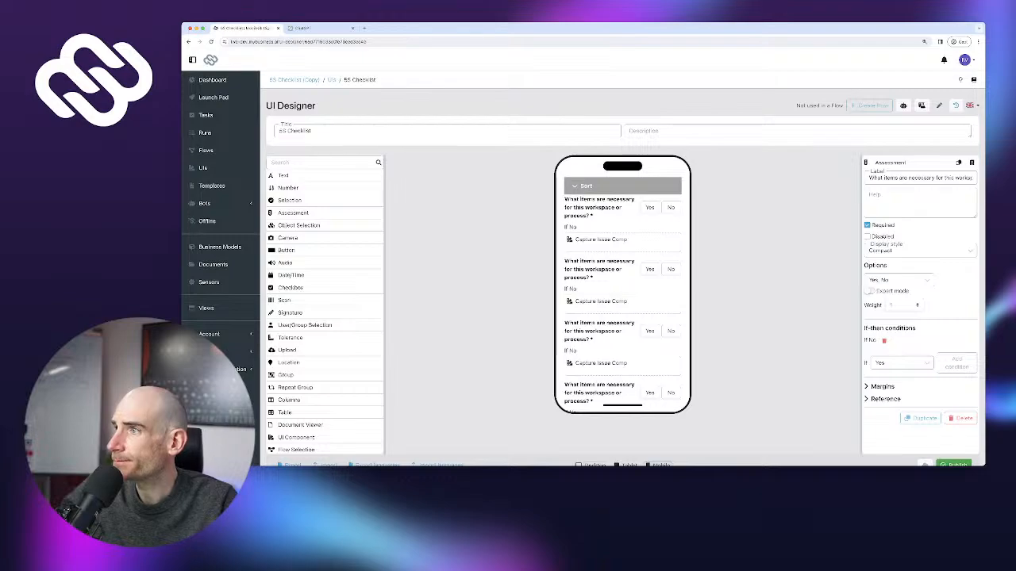
{"action": "left_click", "coordinate": [670, 269]}
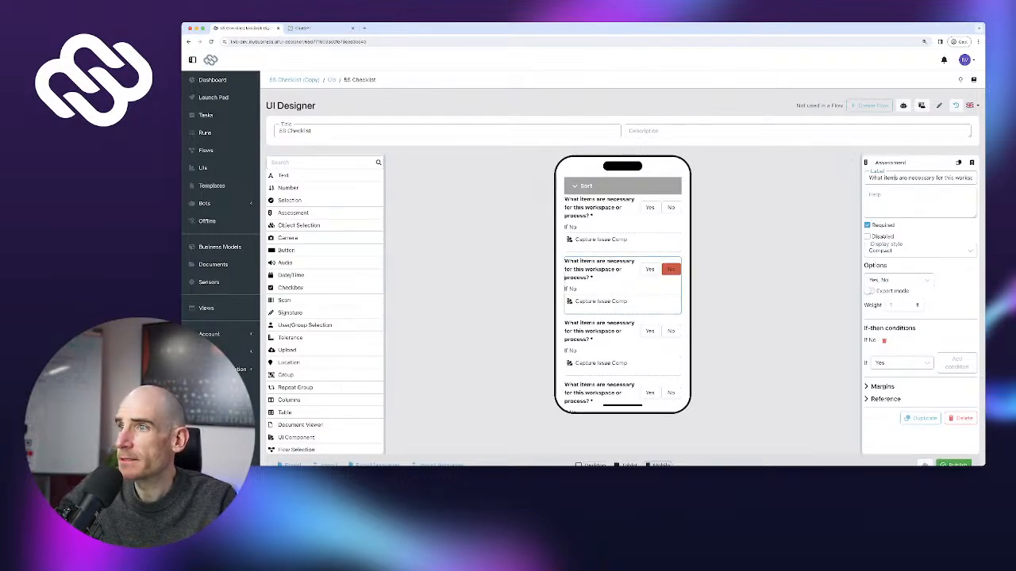
{"action": "key", "text": "ctrl+a"}
{"action": "key", "text": "ctrl+v"}
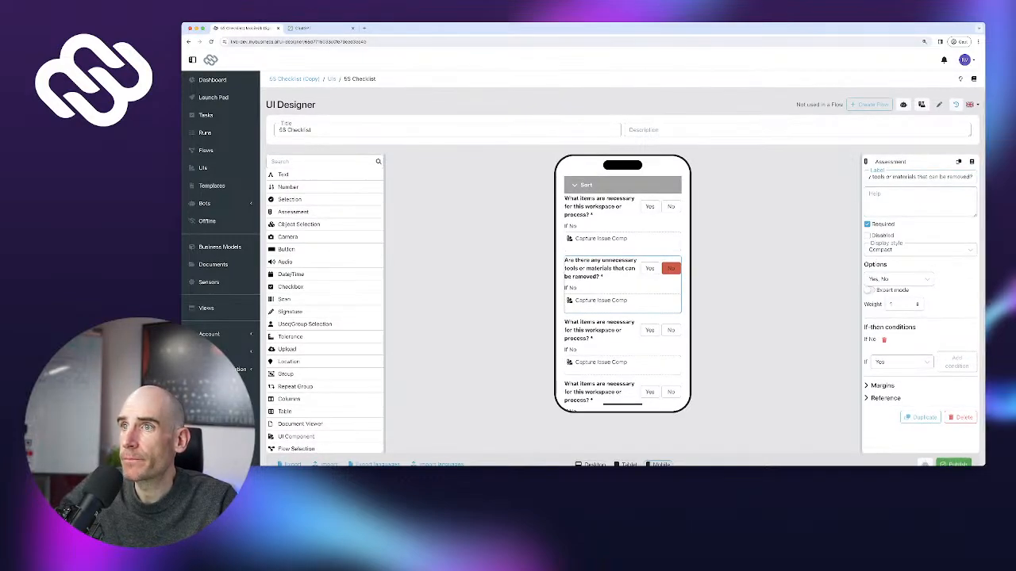
Relabel the second Sort question with ChatGPT's frequency-of-use question
{"action": "key", "text": "ctrl+Tab"}
{"action": "left_click_drag", "start_coordinate": [481, 157], "coordinate": [612, 157]}
{"action": "key", "text": "super+c"}
{"action": "key", "text": "ctrl+shift+Tab"}
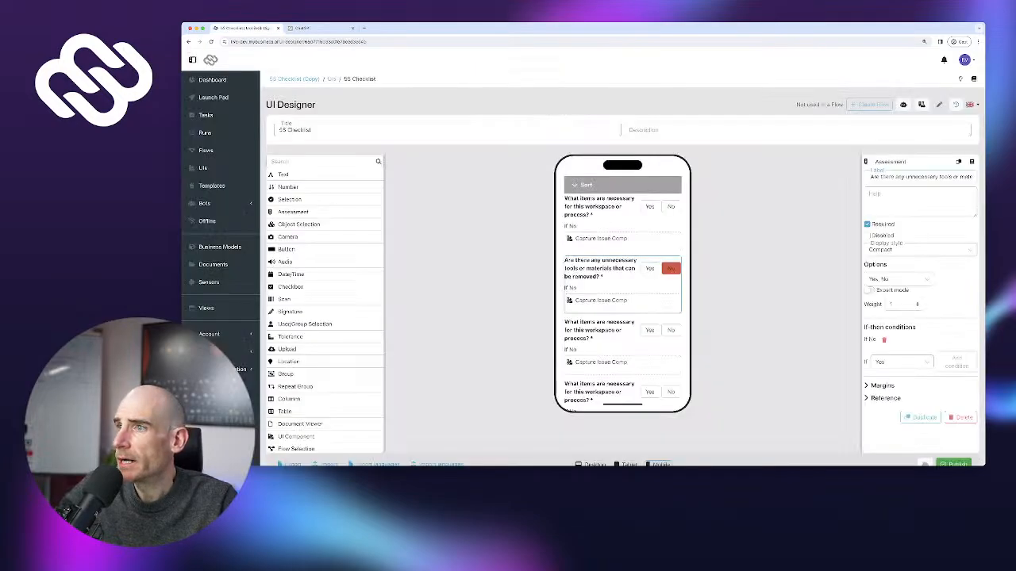
{"action": "left_click", "coordinate": [607, 330]}
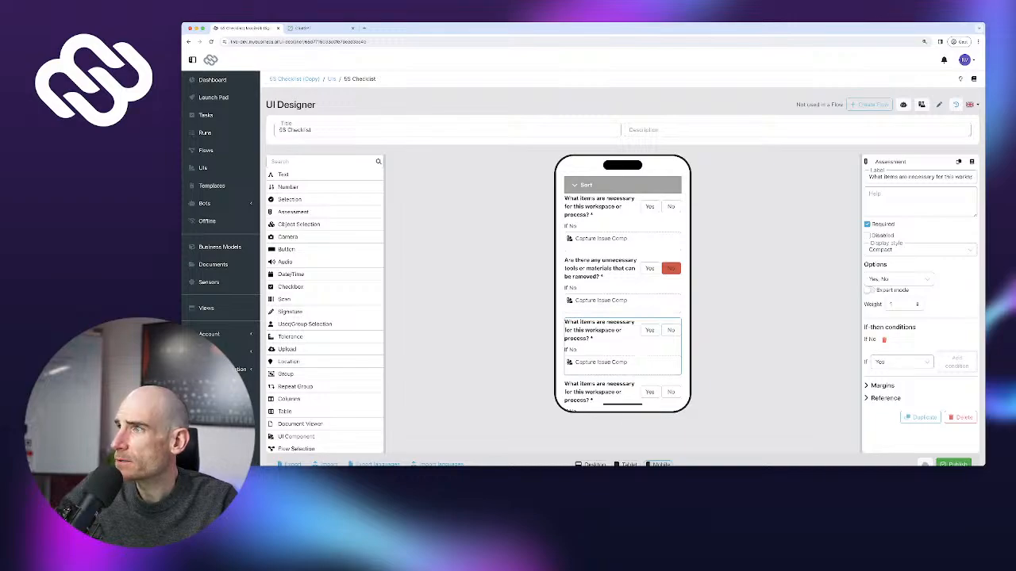
{"action": "left_click", "coordinate": [607, 268]}
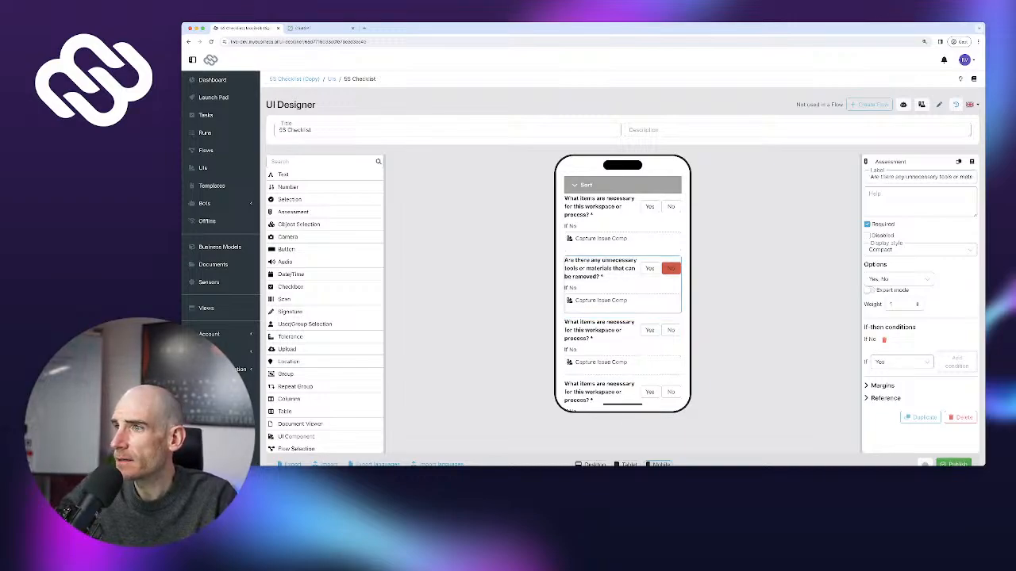
{"action": "triple_click", "coordinate": [921, 177]}
{"action": "key", "text": "super+v"}
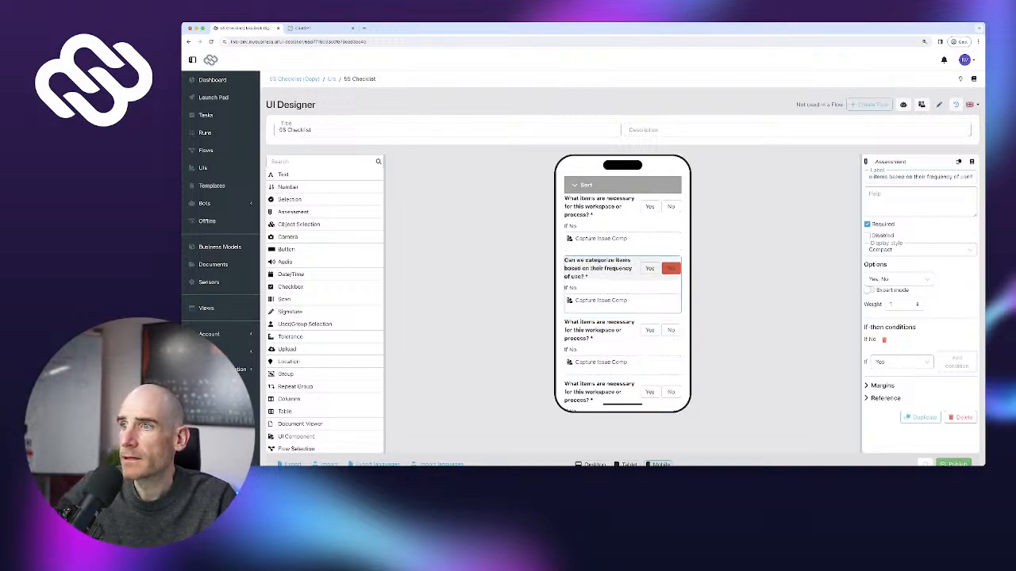
{"action": "left_click", "coordinate": [671, 268]}
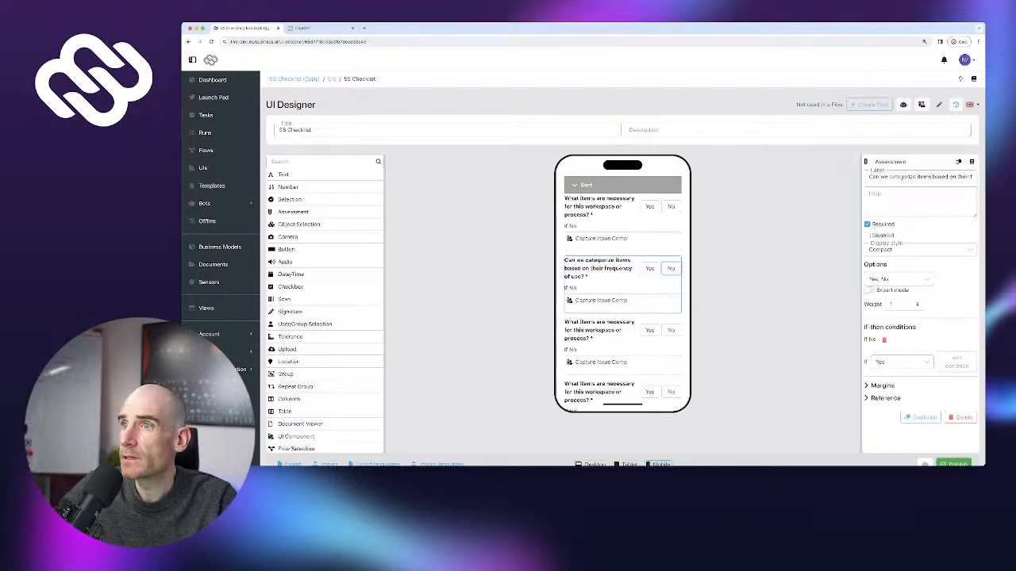
Relabel the fourth Sort question with ChatGPT's minimize-clutter question
{"action": "left_click", "coordinate": [318, 28]}
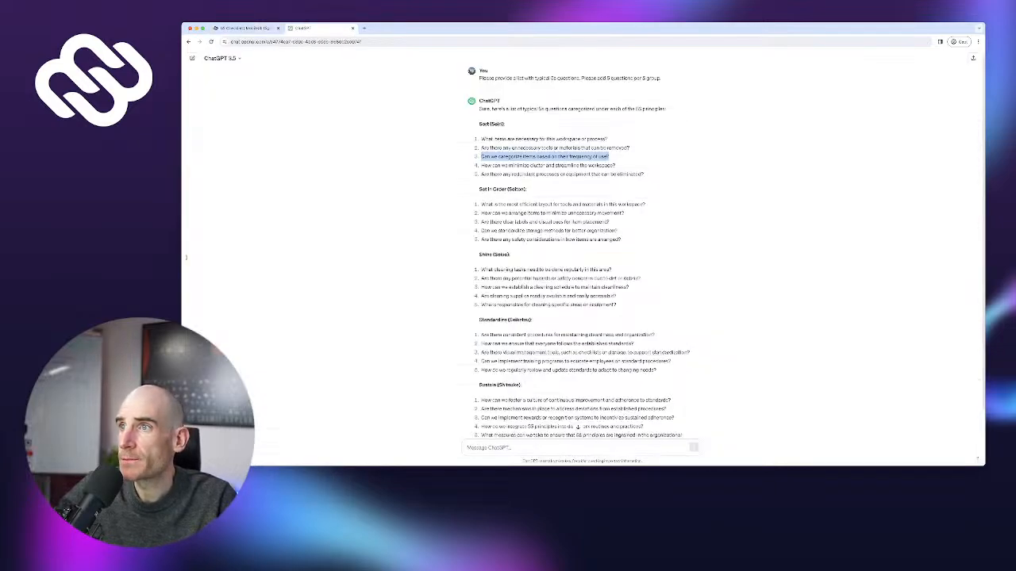
{"action": "left_click_drag", "start_coordinate": [609, 156], "coordinate": [481, 166]}
{"action": "key", "text": "ctrl+c"}
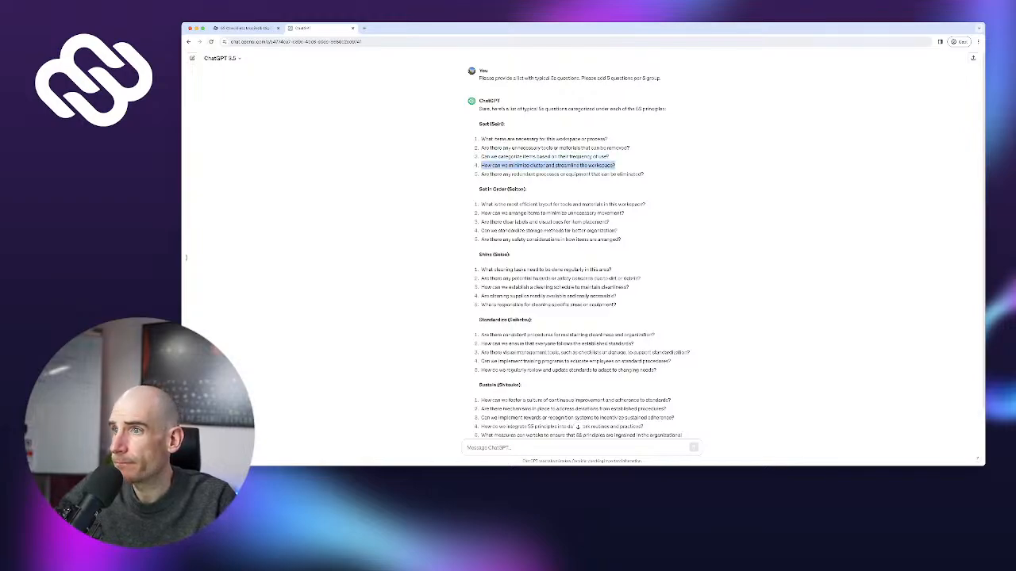
{"action": "left_click", "coordinate": [244, 28]}
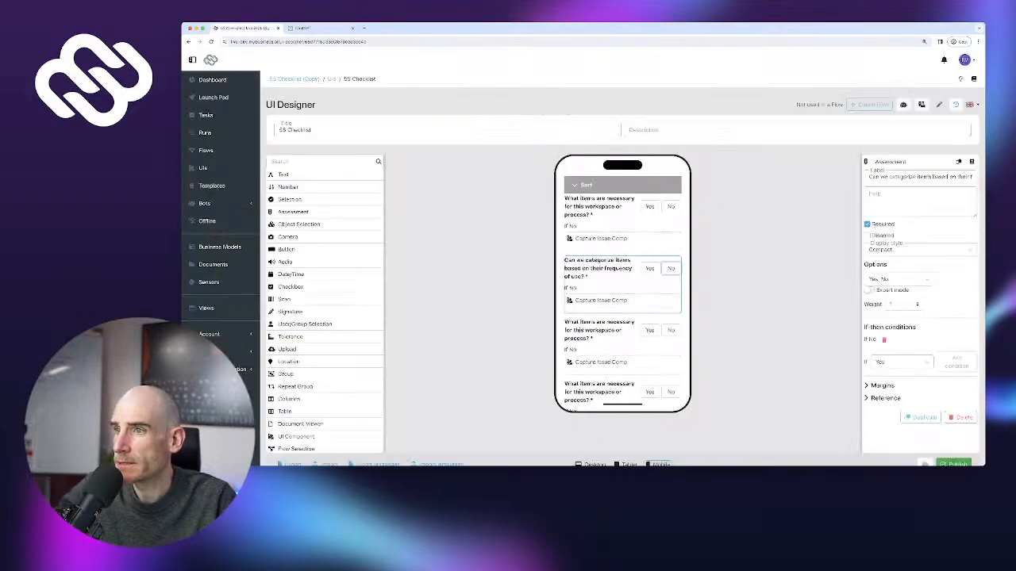
{"action": "scroll", "coordinate": [622, 330], "scroll_direction": "down", "scroll_amount": 1}
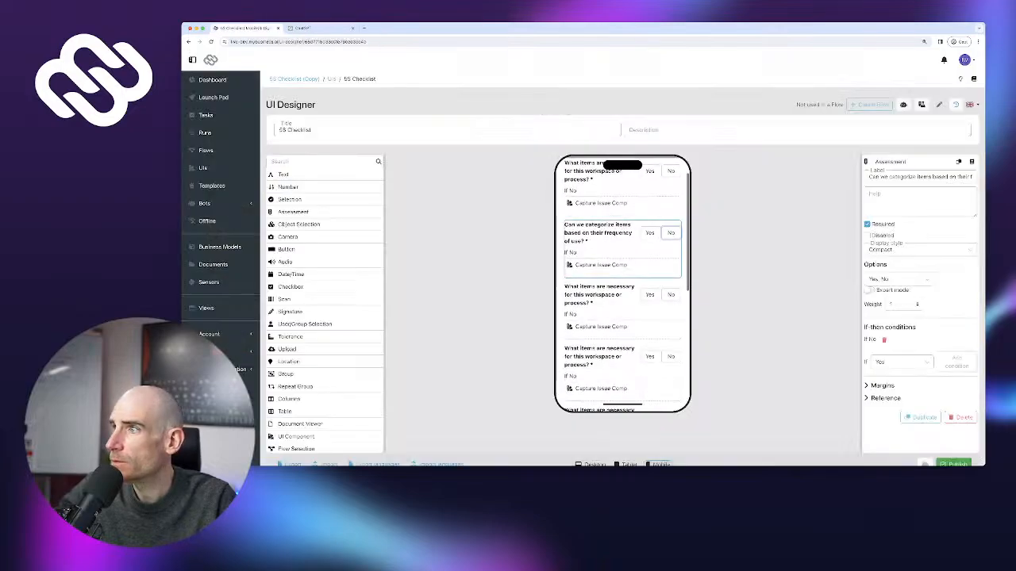
{"action": "left_click", "coordinate": [607, 357]}
{"action": "key", "text": "ctrl+a"}
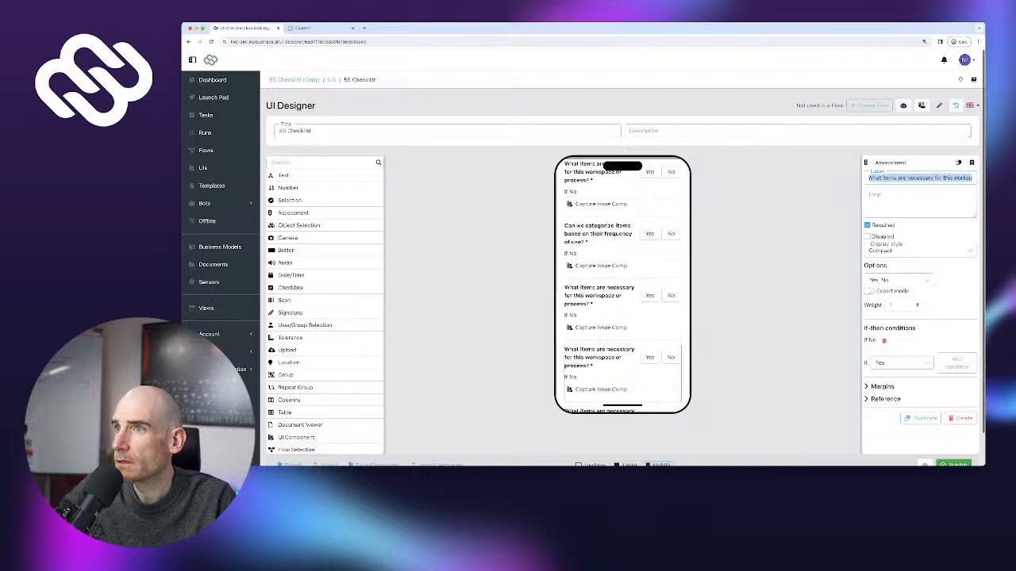
{"action": "key", "text": "ctrl+v"}
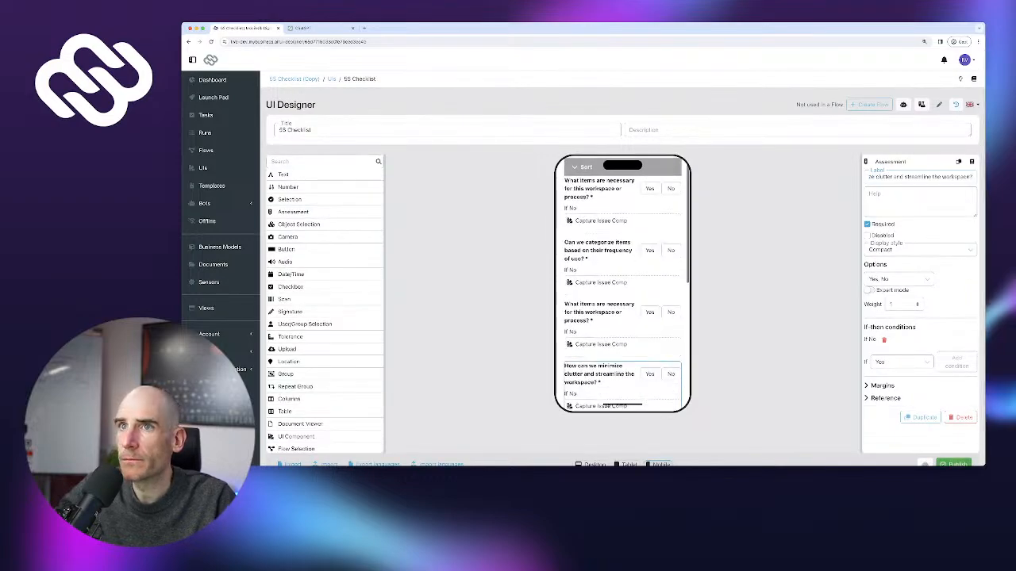
{"action": "left_click", "coordinate": [607, 314]}
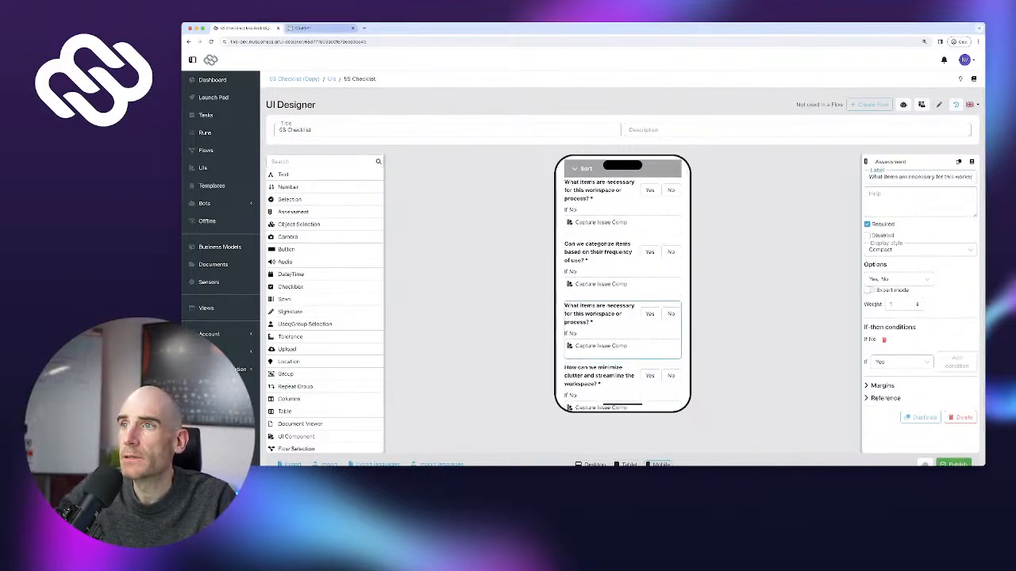
{"action": "key", "text": "ctrl+Tab"}
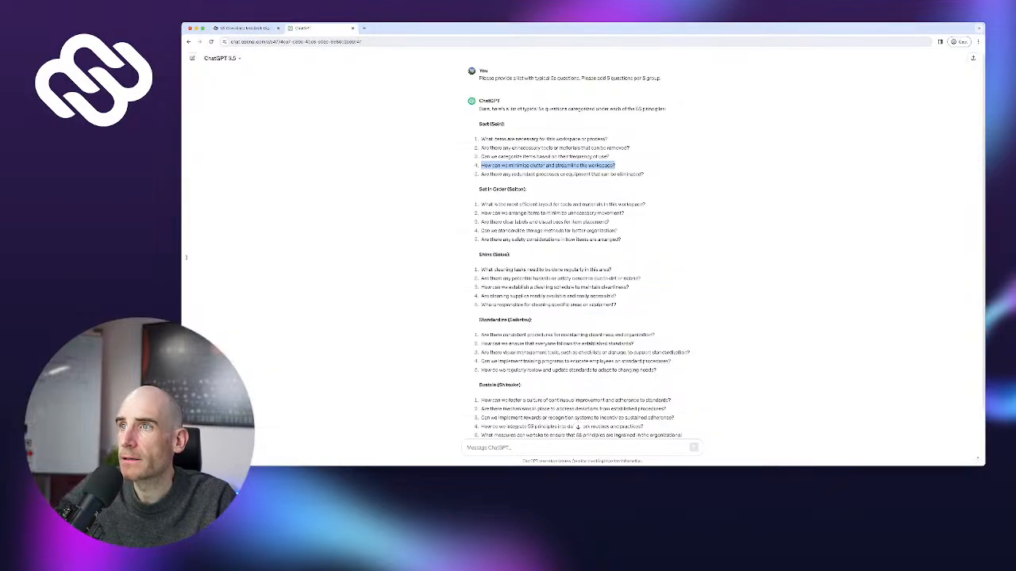
Paste ChatGPT's second Sort question onto the third copy and move it to second place
{"action": "left_click_drag", "start_coordinate": [630, 148], "coordinate": [481, 158]}
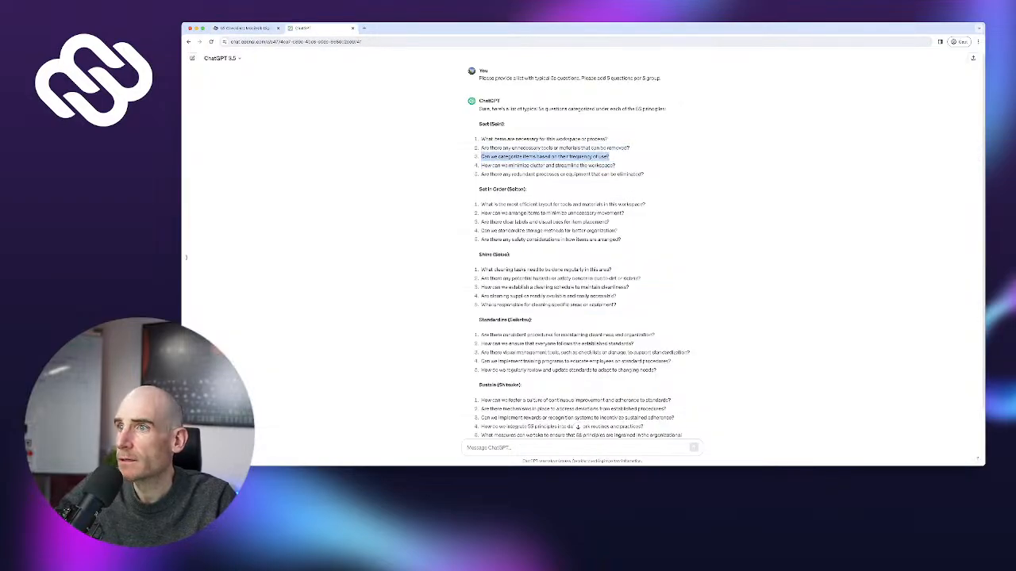
{"action": "key", "text": "ctrl+Tab"}
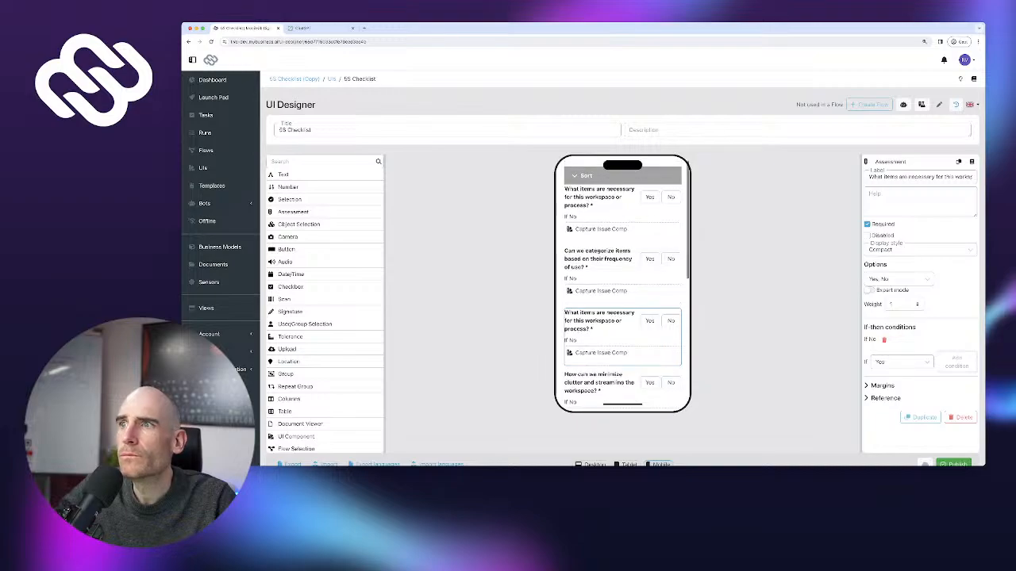
{"action": "key", "text": "ctrl+Tab"}
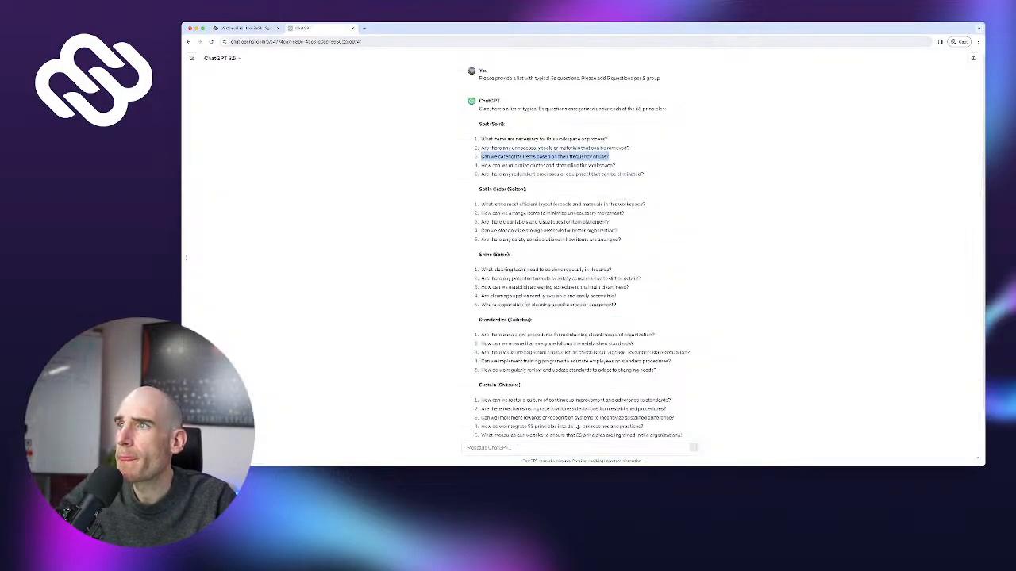
{"action": "left_click_drag", "start_coordinate": [481, 148], "coordinate": [630, 148]}
{"action": "key", "text": "super+c"}
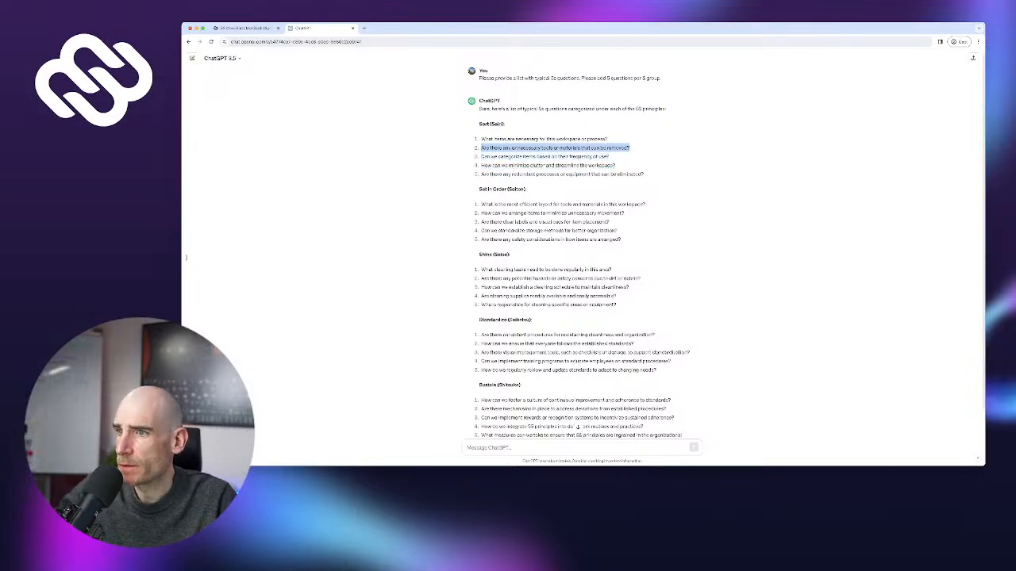
{"action": "key", "text": "ctrl+Tab"}
{"action": "scroll", "coordinate": [622, 302], "scroll_direction": "down", "scroll_amount": 1}
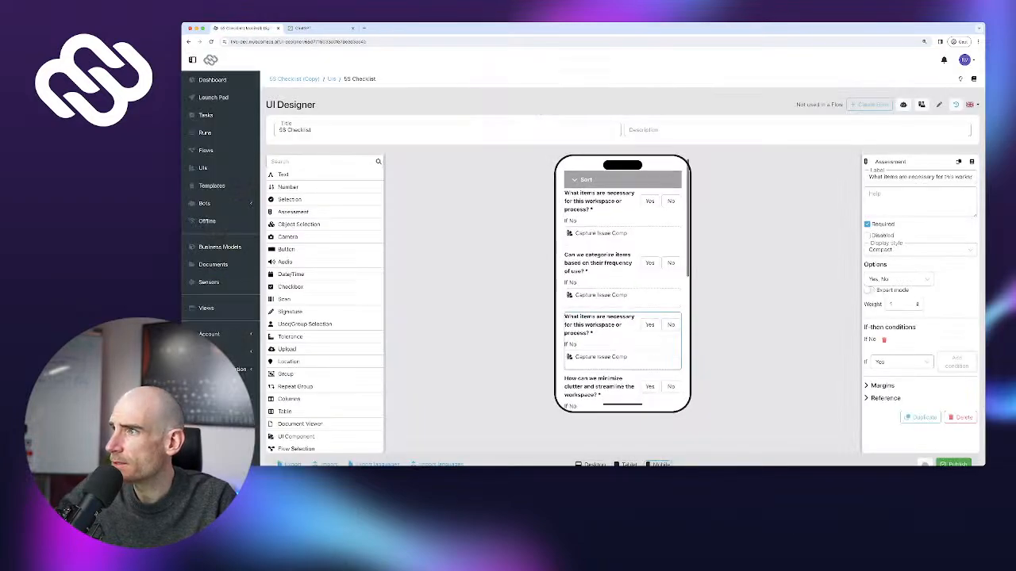
{"action": "left_click", "coordinate": [671, 325]}
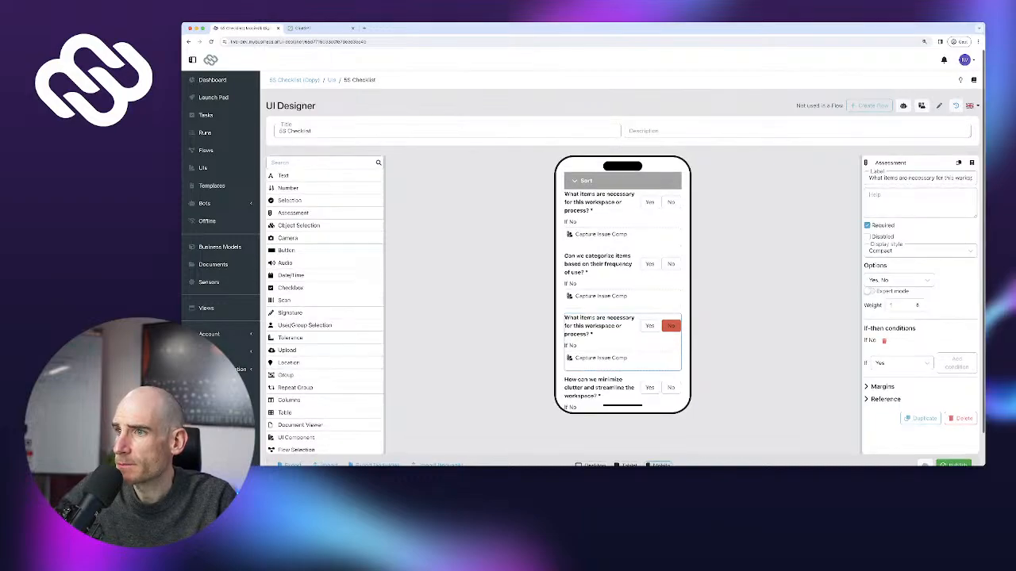
{"action": "triple_click", "coordinate": [919, 177]}
{"action": "key", "text": "super+v"}
{"action": "left_click_drag", "start_coordinate": [600, 325], "coordinate": [600, 262]}
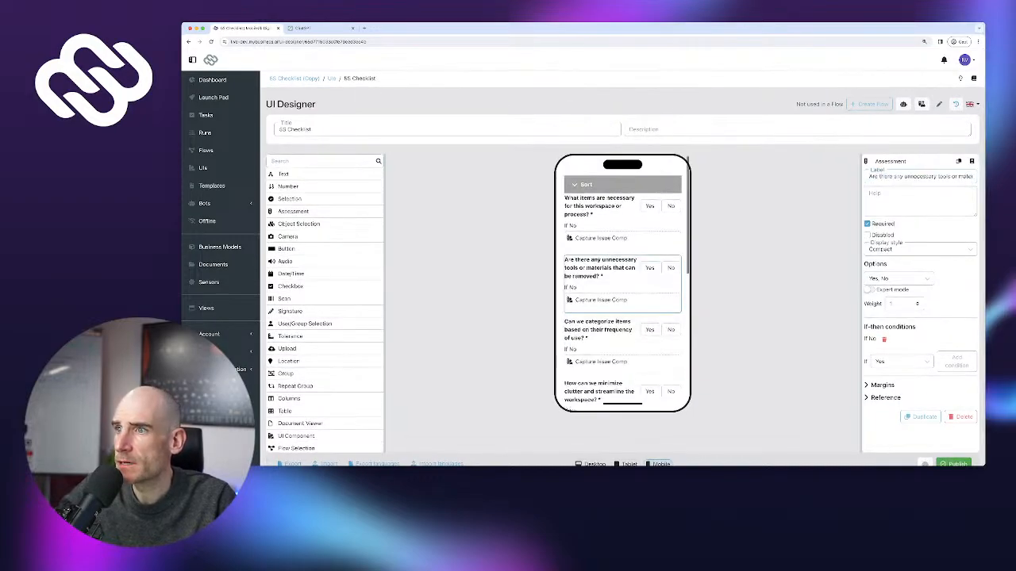
Copy ChatGPT's fourth Sort question and select the minimize-clutter question in the preview
{"action": "left_click", "coordinate": [318, 28]}
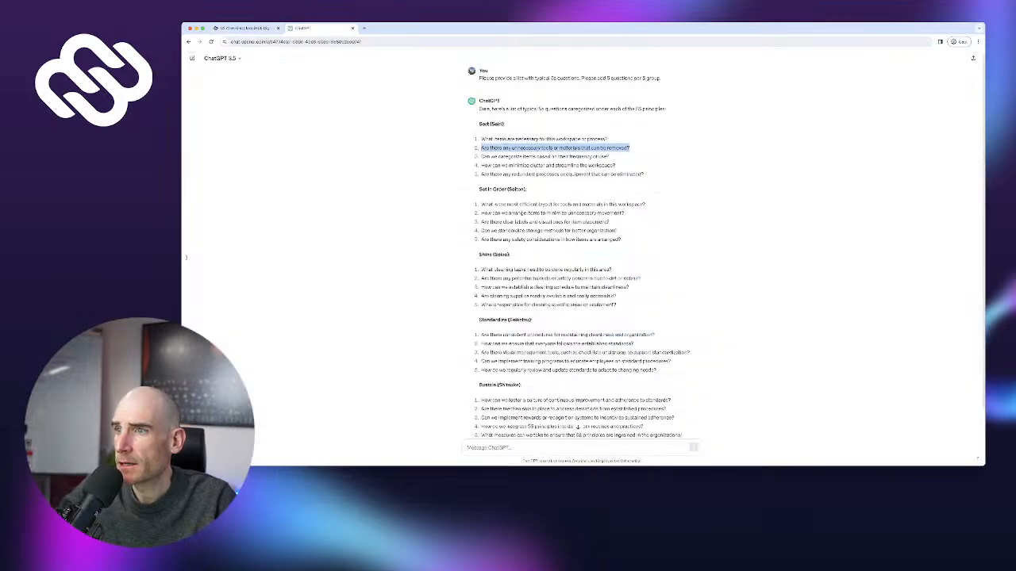
{"action": "left_click", "coordinate": [246, 28]}
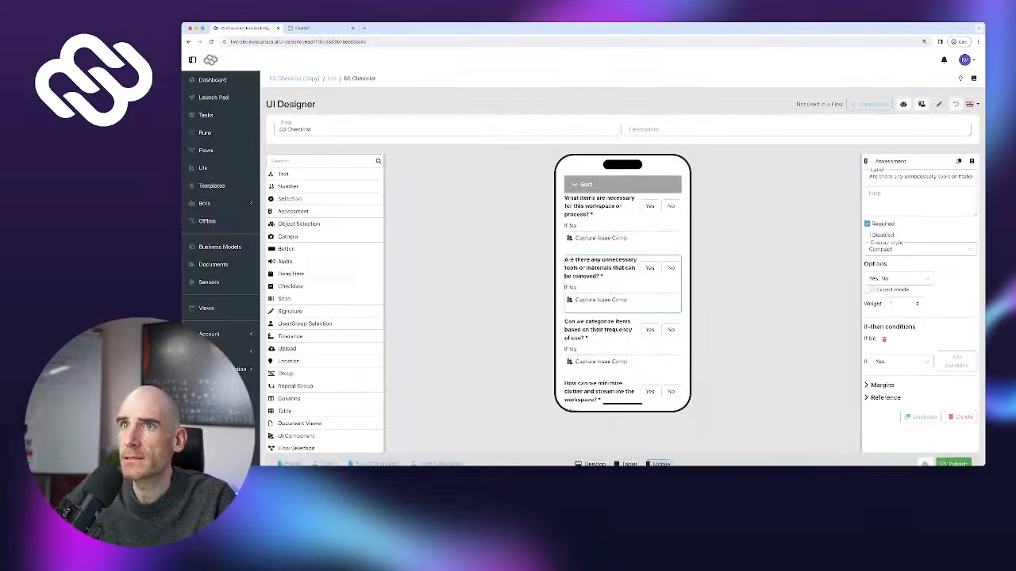
{"action": "scroll", "coordinate": [651, 205], "scroll_direction": "down", "scroll_amount": 3}
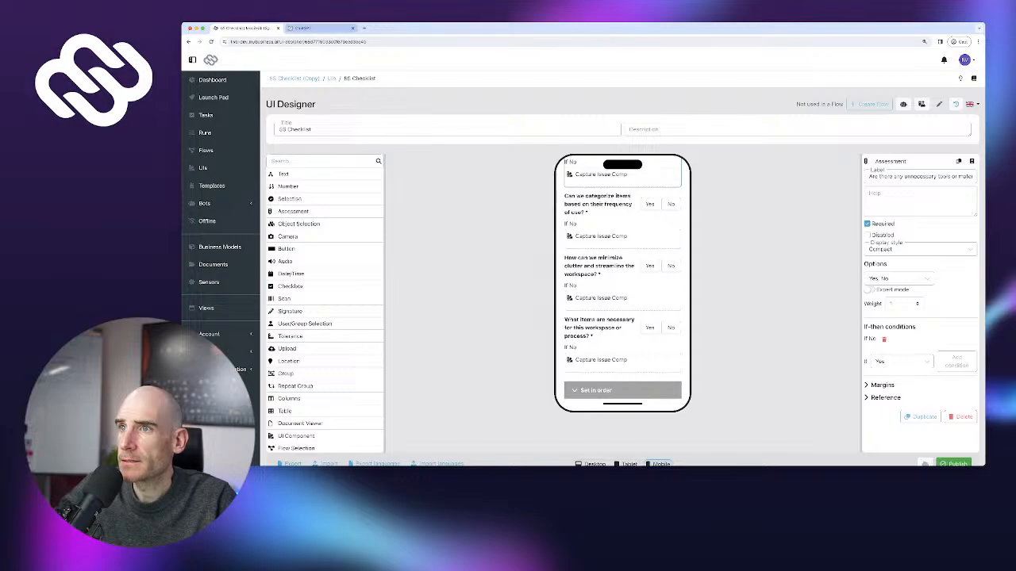
{"action": "left_click", "coordinate": [317, 28]}
{"action": "left_click_drag", "start_coordinate": [481, 148], "coordinate": [630, 150]}
{"action": "left_click_drag", "start_coordinate": [481, 166], "coordinate": [615, 167]}
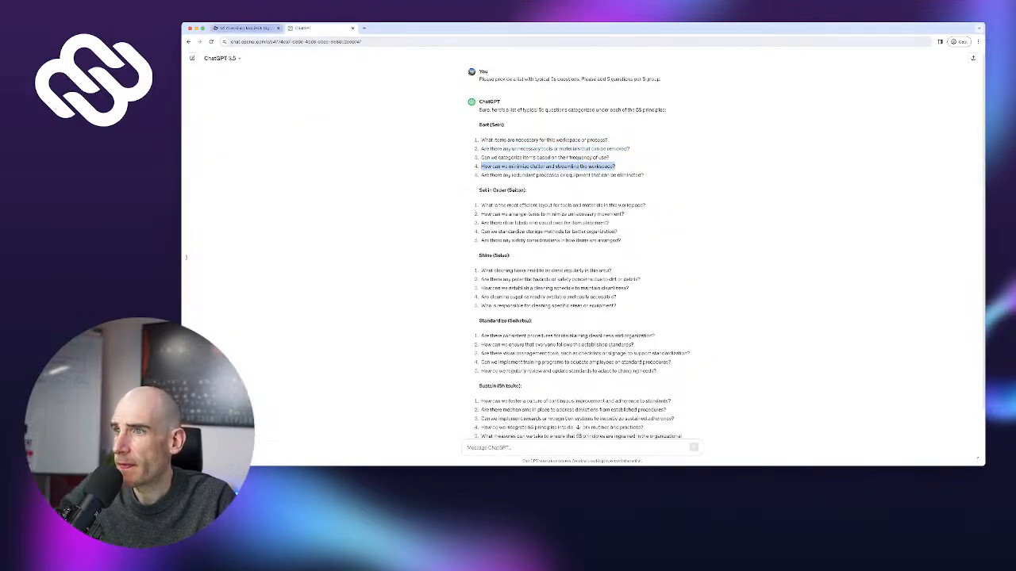
{"action": "left_click", "coordinate": [246, 28]}
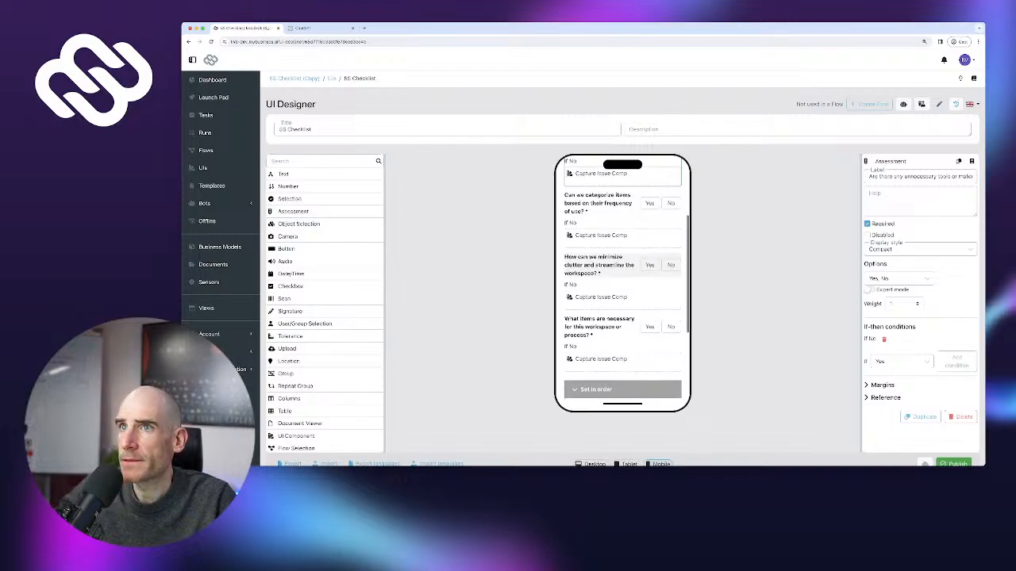
{"action": "left_click", "coordinate": [608, 266]}
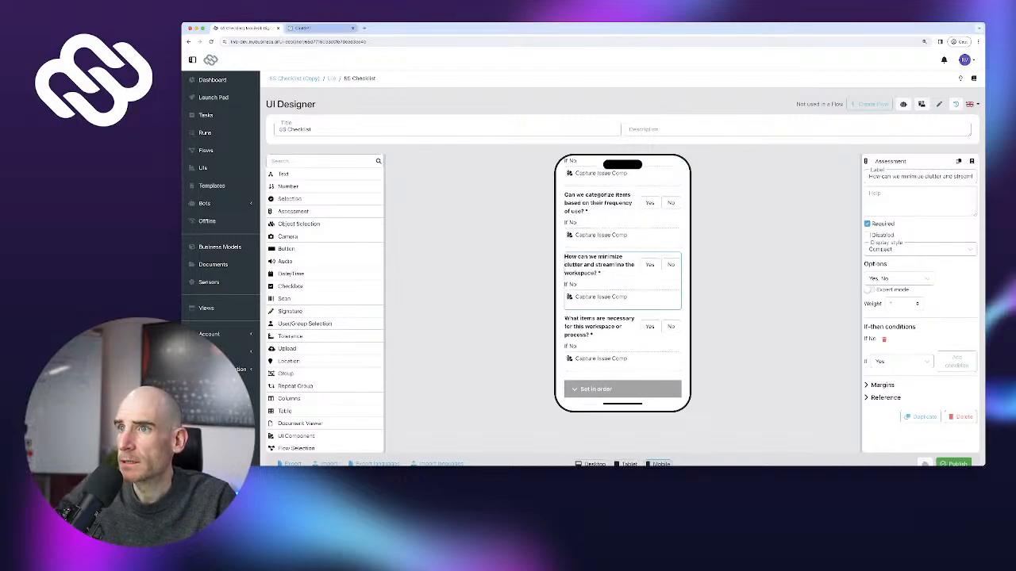
Relabel the last Sort question with ChatGPT's fifth, redundant-processes question
{"action": "left_click", "coordinate": [306, 29]}
{"action": "left_click_drag", "start_coordinate": [481, 175], "coordinate": [643, 175]}
{"action": "key", "text": "super+c"}
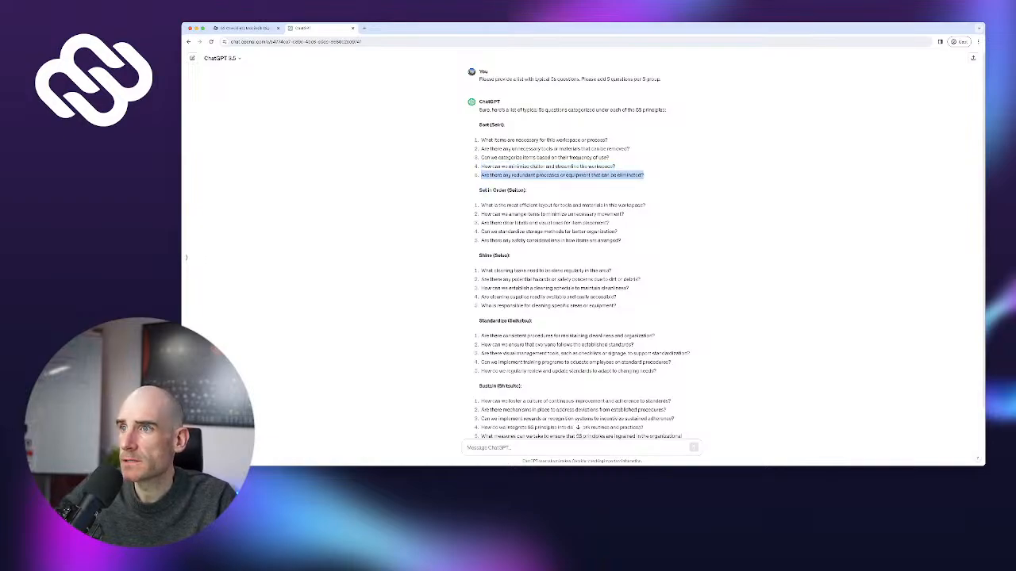
{"action": "left_click", "coordinate": [242, 28]}
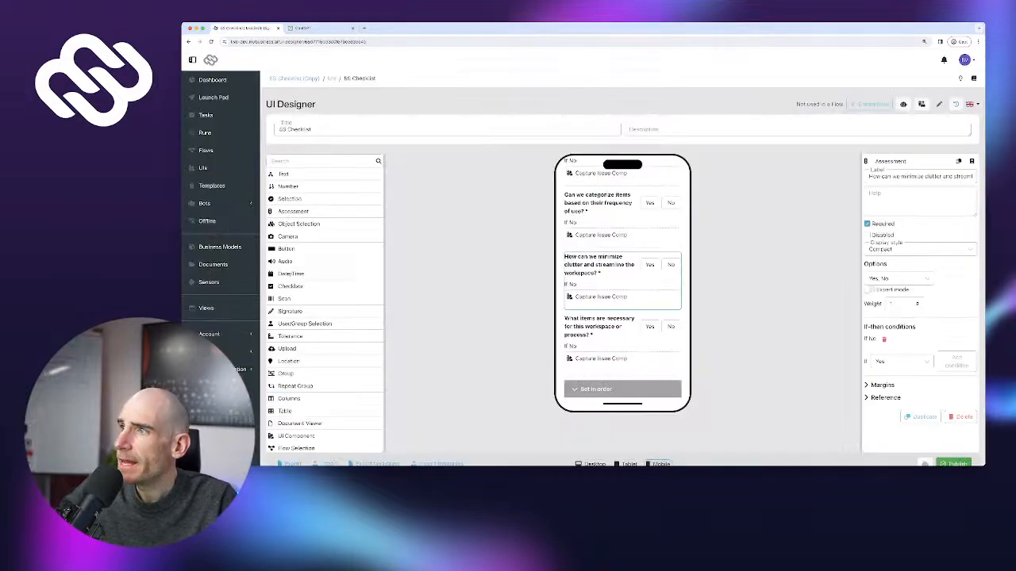
{"action": "left_click", "coordinate": [600, 327]}
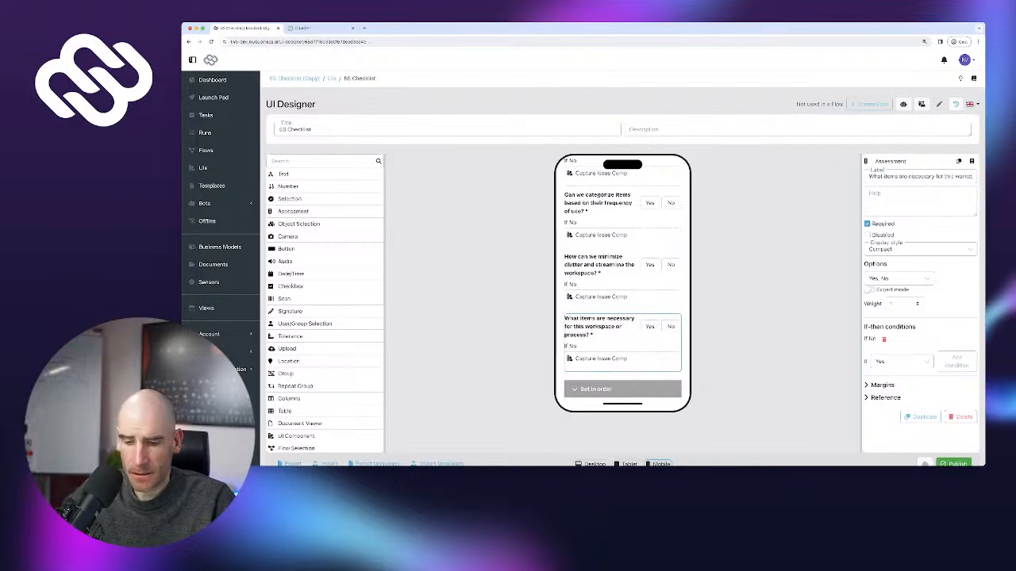
{"action": "triple_click", "coordinate": [918, 176]}
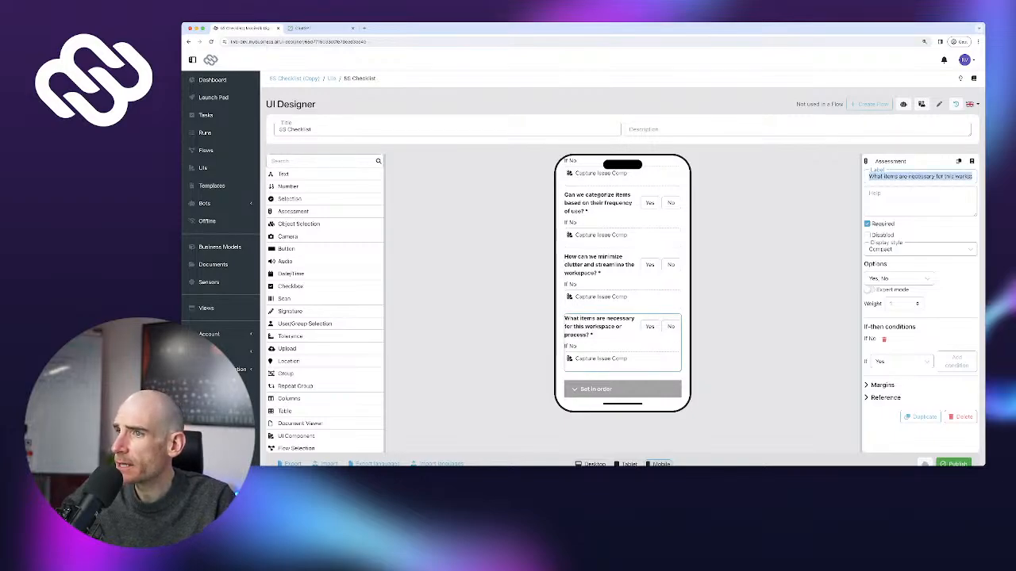
{"action": "key", "text": "super+v"}
Duplicate the last Sort question and move the copy into the Set in order section
{"action": "scroll", "coordinate": [623, 262], "scroll_direction": "down", "scroll_amount": 1}
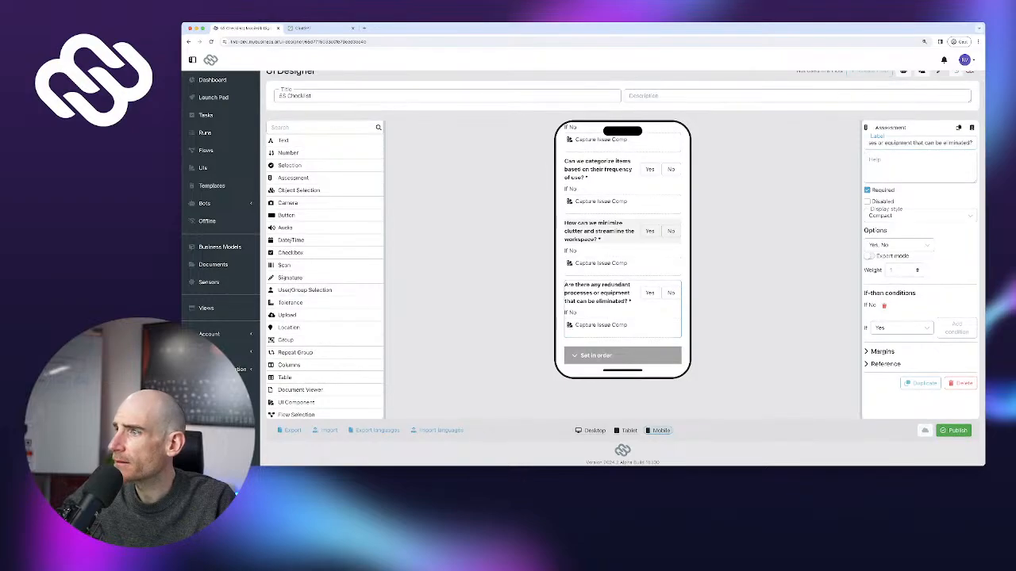
{"action": "scroll", "coordinate": [672, 207], "scroll_direction": "down", "scroll_amount": 5}
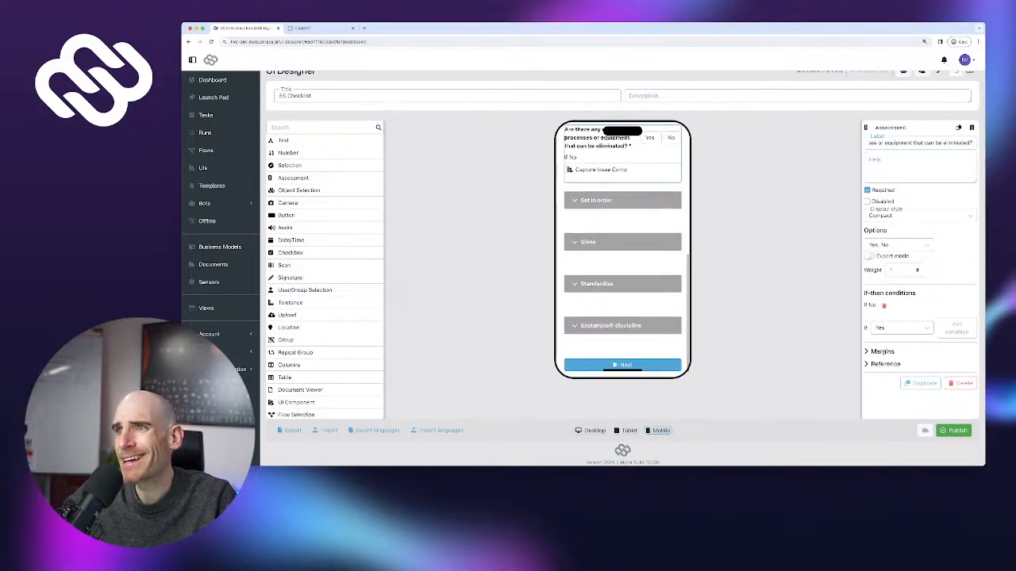
{"action": "left_click", "coordinate": [921, 383]}
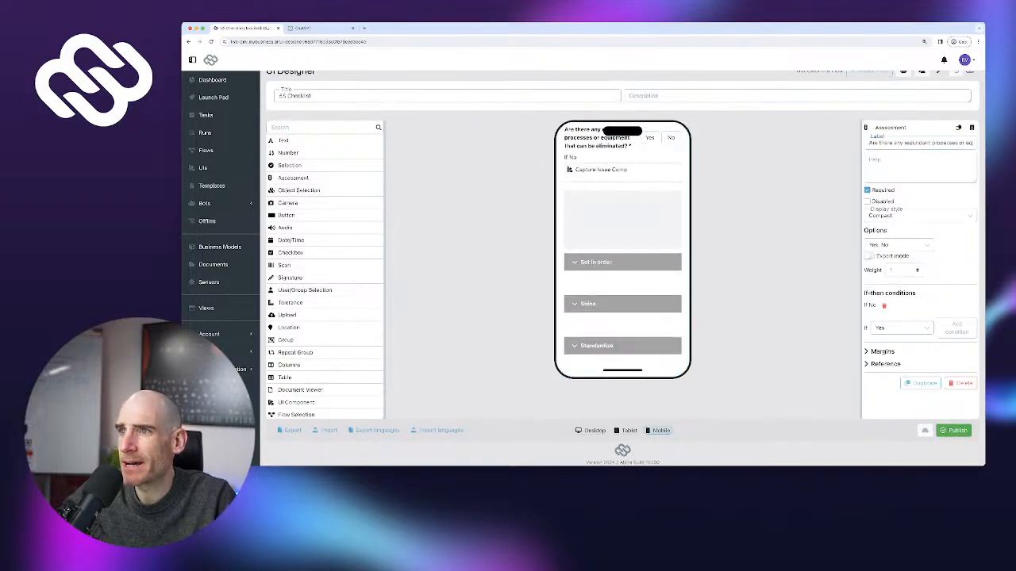
{"action": "left_click_drag", "start_coordinate": [619, 213], "coordinate": [619, 238]}
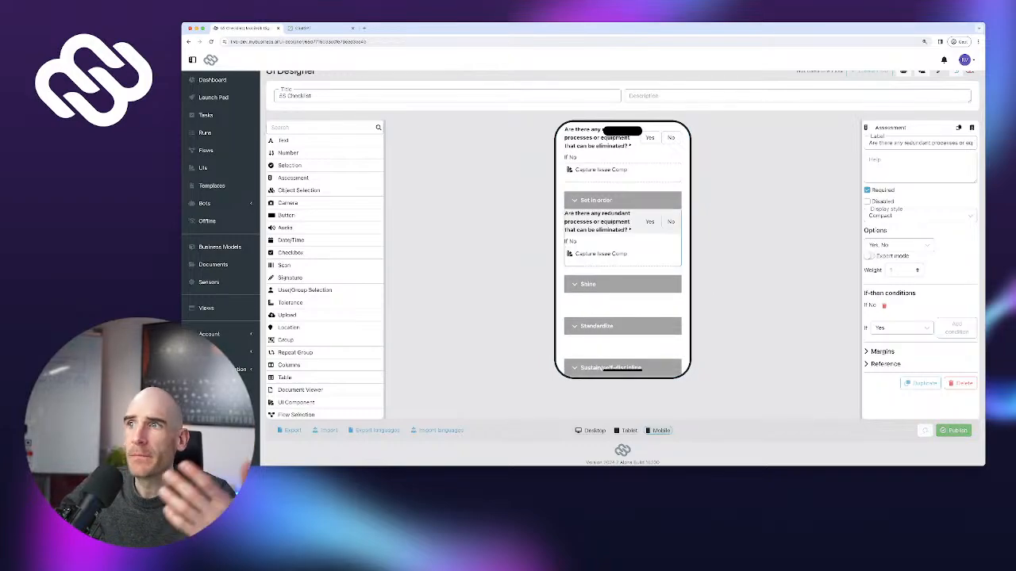
Relabel the copy with ChatGPT's first Set in Order question about efficient tool and material layout
{"action": "left_click", "coordinate": [317, 28]}
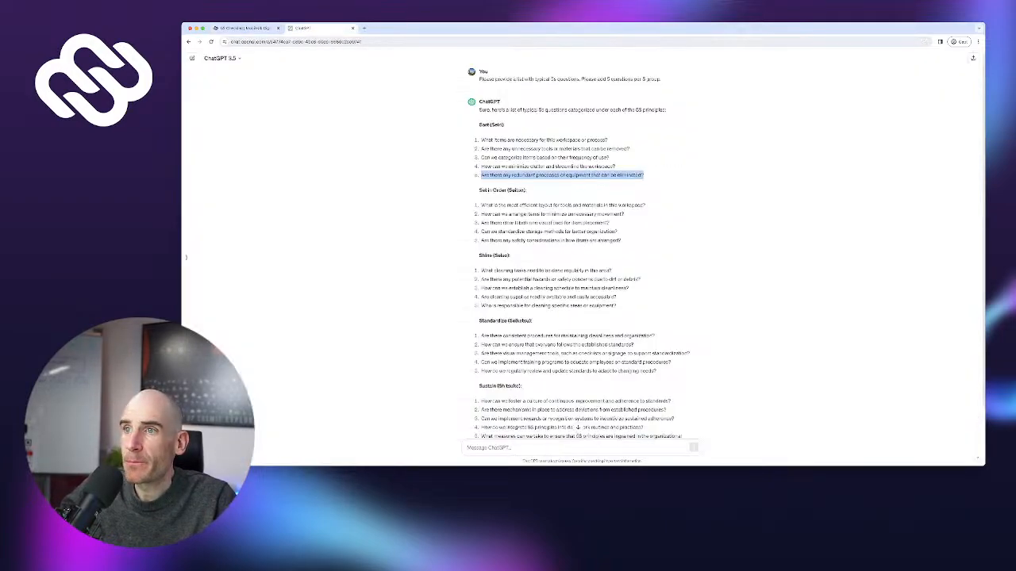
{"action": "left_click_drag", "start_coordinate": [481, 205], "coordinate": [648, 206]}
{"action": "left_click", "coordinate": [242, 27]}
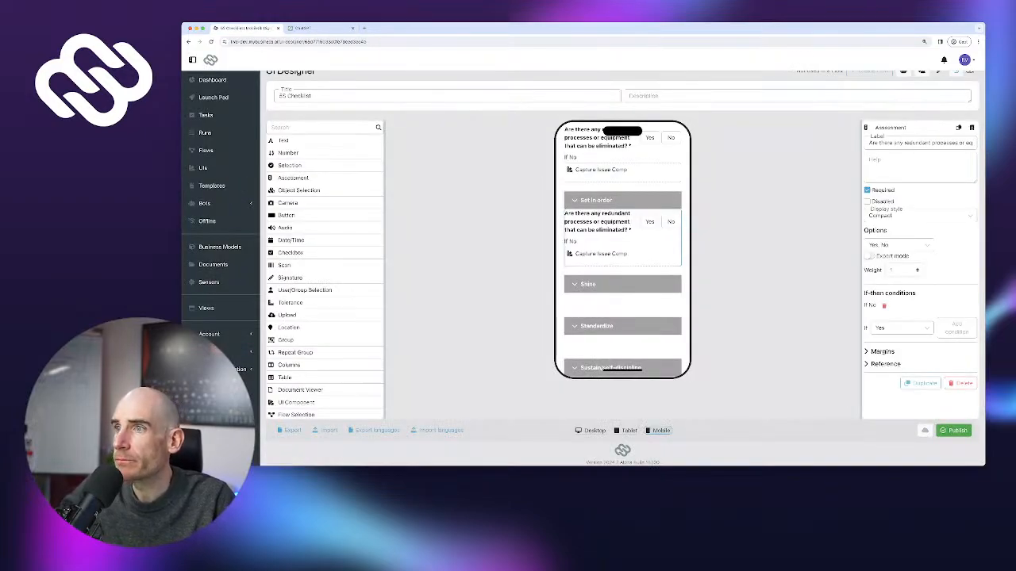
{"action": "key", "text": "super+a"}
{"action": "key", "text": "super+v"}
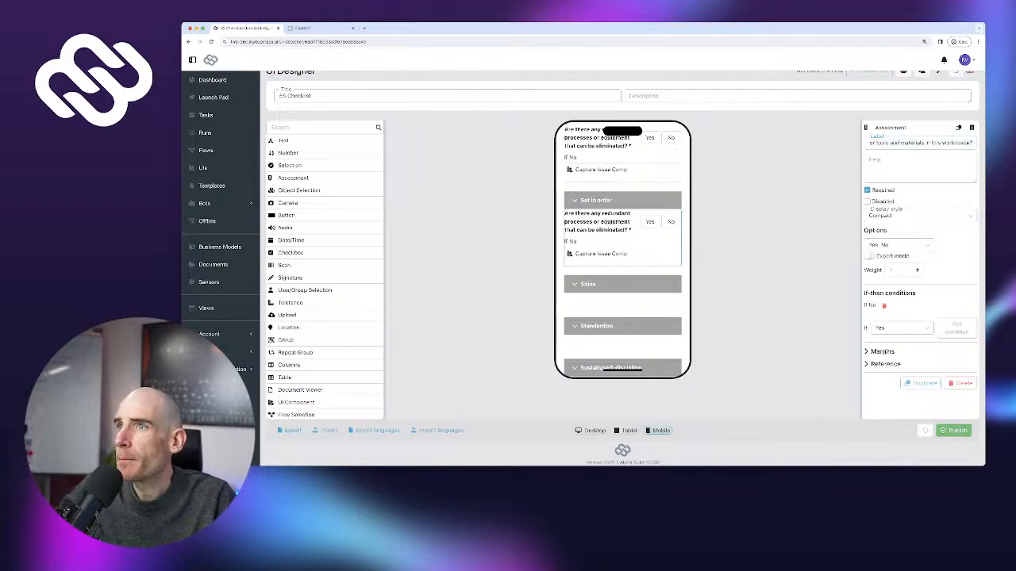
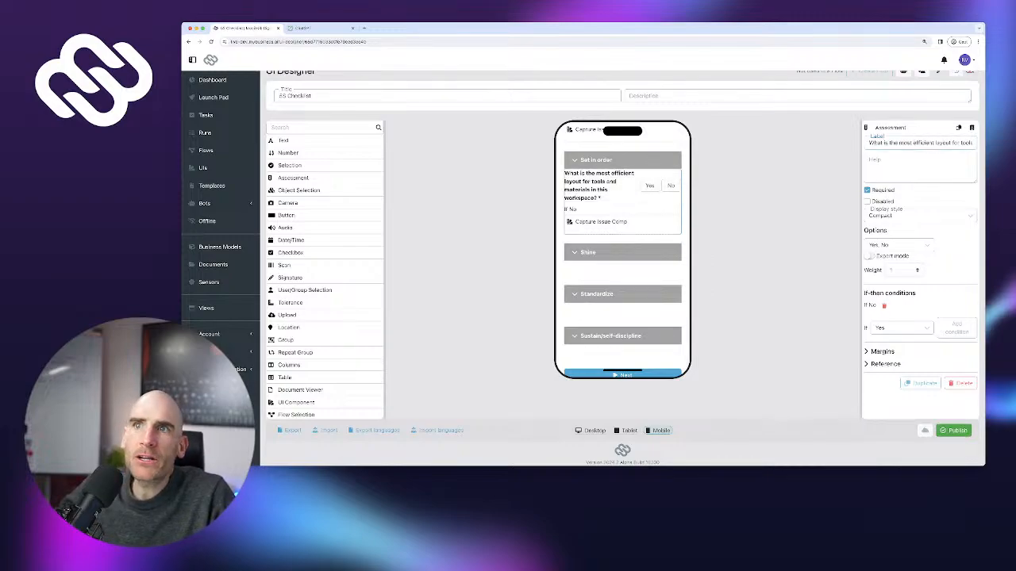
Add Set in Order copies labelled with ChatGPT's item-movement and labels-and-visual-cues questions
{"action": "left_click", "coordinate": [920, 383]}
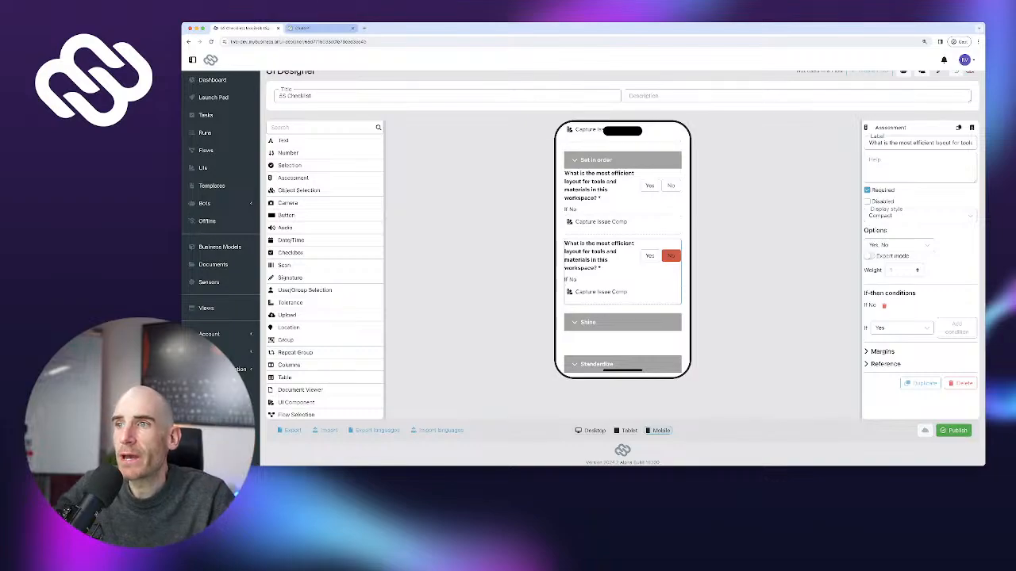
{"action": "left_click", "coordinate": [313, 28]}
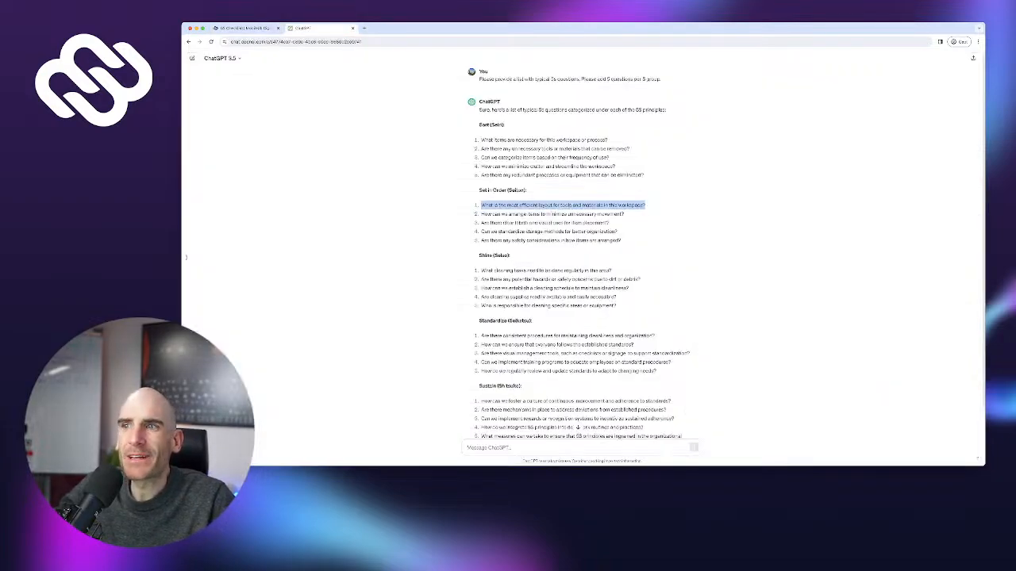
{"action": "left_click_drag", "start_coordinate": [481, 215], "coordinate": [626, 215]}
{"action": "key", "text": "super+c"}
{"action": "left_click", "coordinate": [238, 28]}
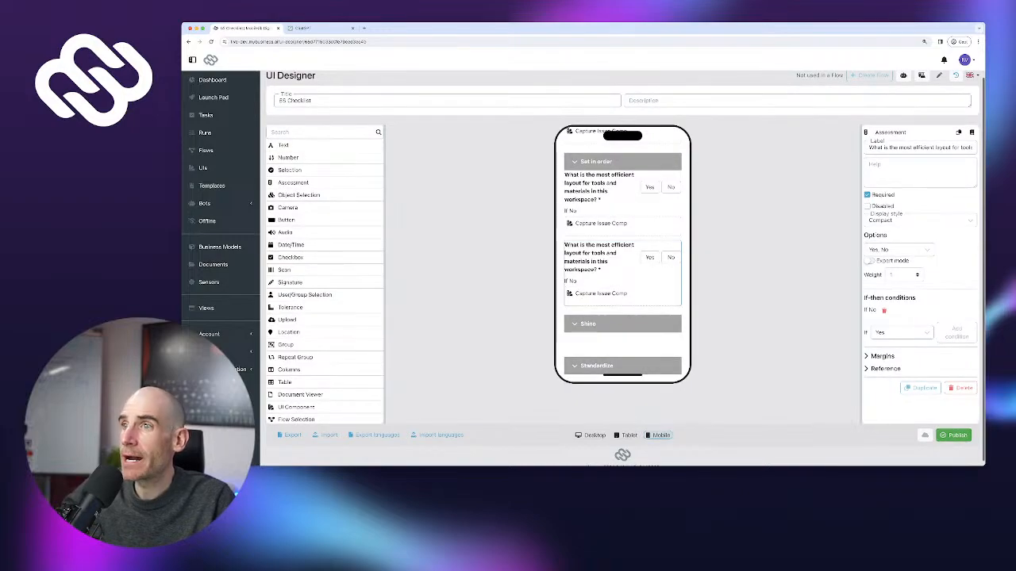
{"action": "triple_click", "coordinate": [919, 146]}
{"action": "key", "text": "super+v"}
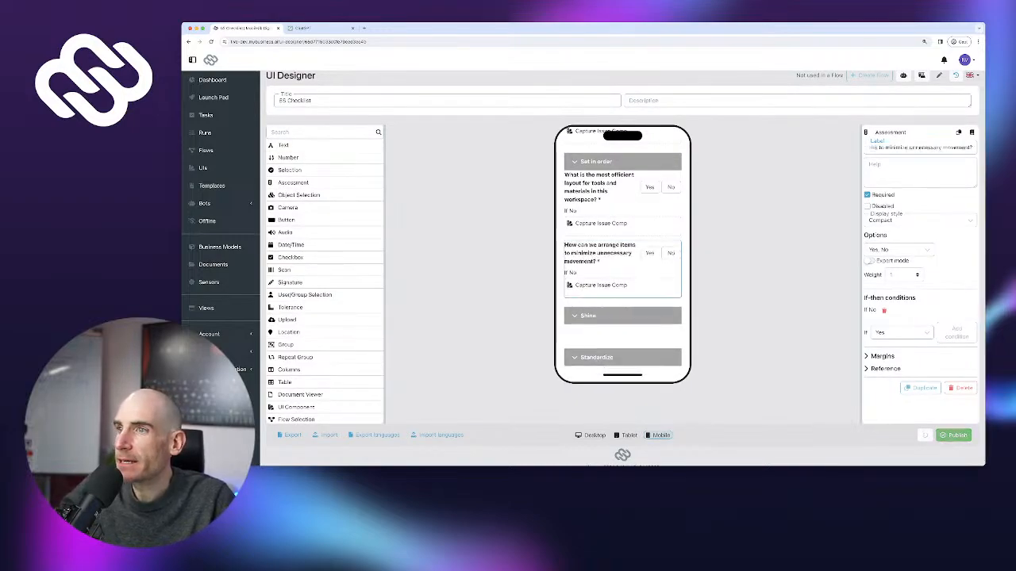
{"action": "left_click", "coordinate": [920, 388]}
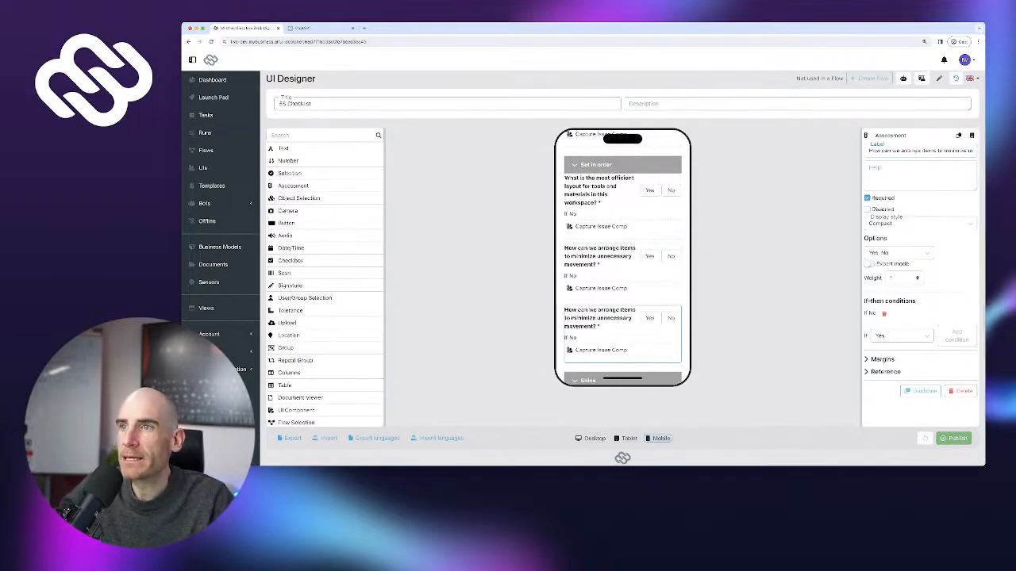
{"action": "left_click", "coordinate": [319, 29]}
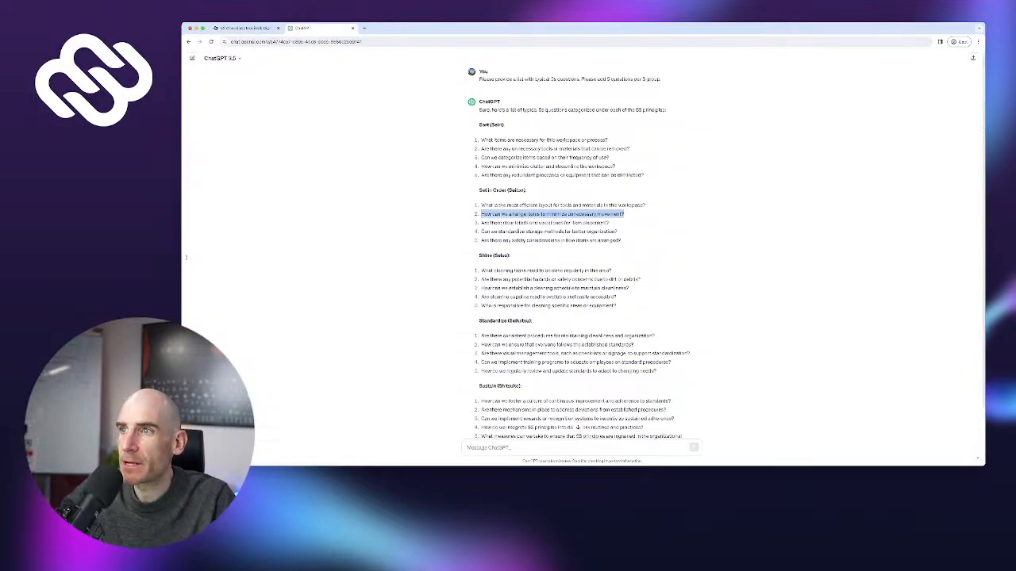
{"action": "left_click_drag", "start_coordinate": [481, 223], "coordinate": [612, 223]}
{"action": "key", "text": "ctrl+c"}
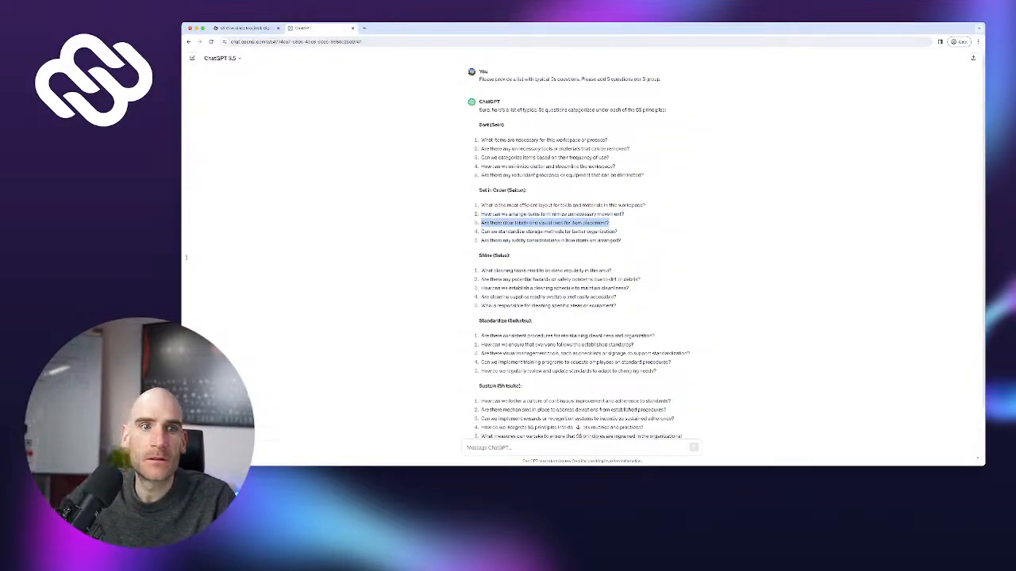
{"action": "left_click", "coordinate": [242, 29]}
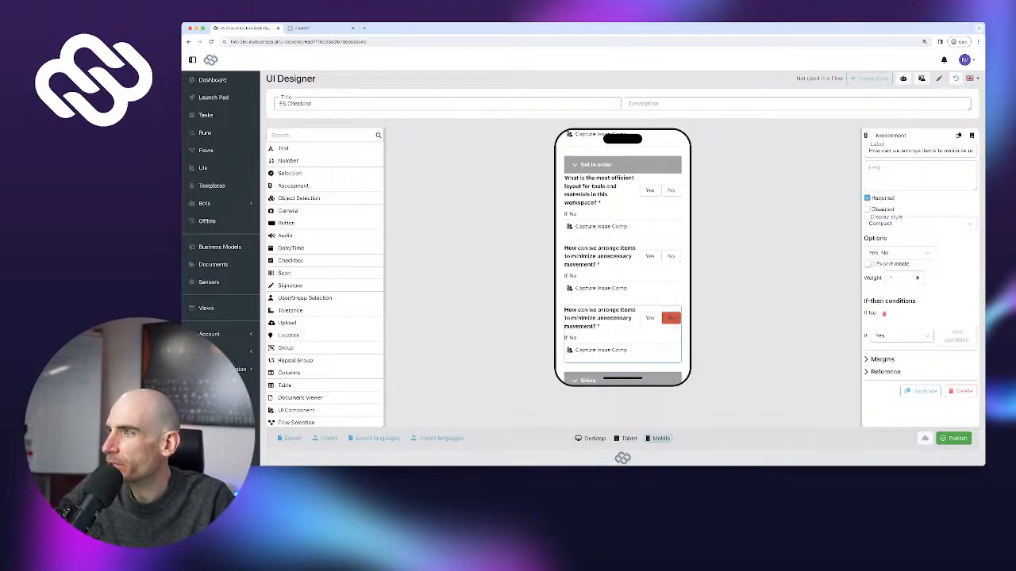
{"action": "key", "text": "ctrl+a"}
{"action": "key", "text": "ctrl+v"}
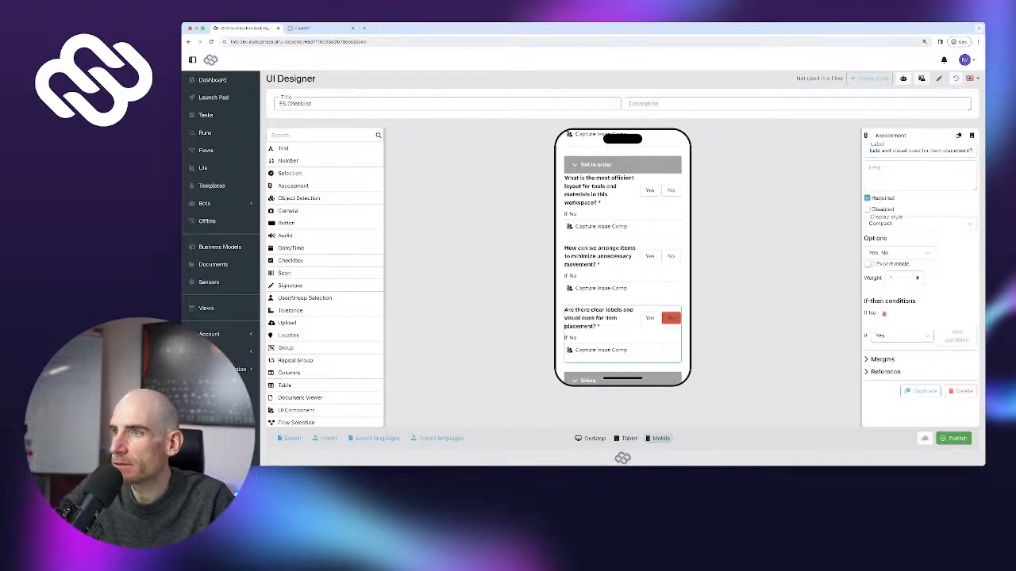
Add a Set in Order copy labelled with ChatGPT's storage methods question
{"action": "left_click", "coordinate": [921, 391]}
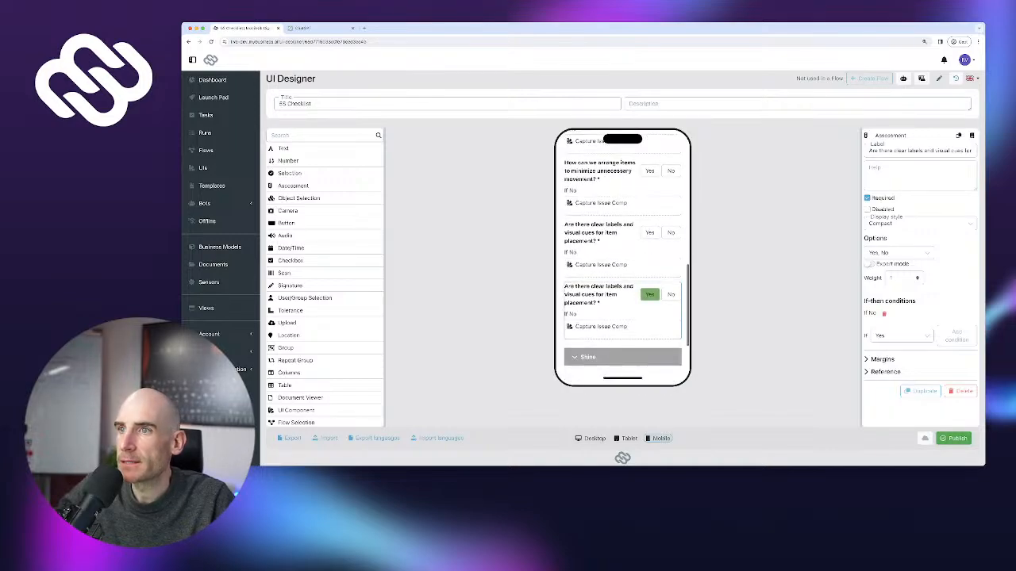
{"action": "key", "text": "ctrl+Tab"}
{"action": "left_click_drag", "start_coordinate": [481, 231], "coordinate": [599, 240]}
{"action": "left_click", "coordinate": [480, 232]}
{"action": "left_click_drag", "start_coordinate": [481, 231], "coordinate": [617, 231]}
{"action": "key", "text": "ctrl+c"}
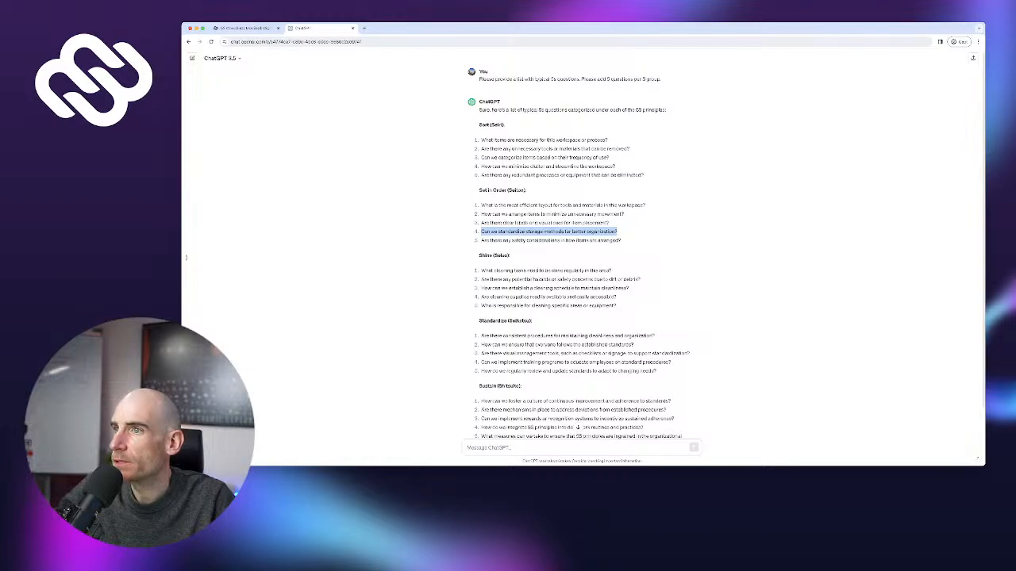
{"action": "key", "text": "ctrl+shift+Tab"}
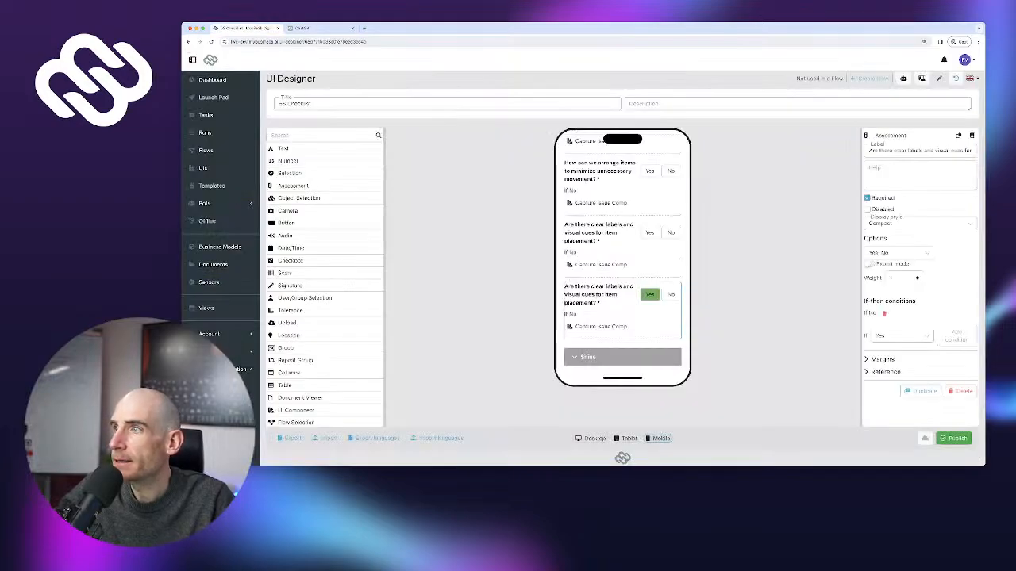
{"action": "key", "text": "ctrl+a"}
{"action": "key", "text": "ctrl+v"}
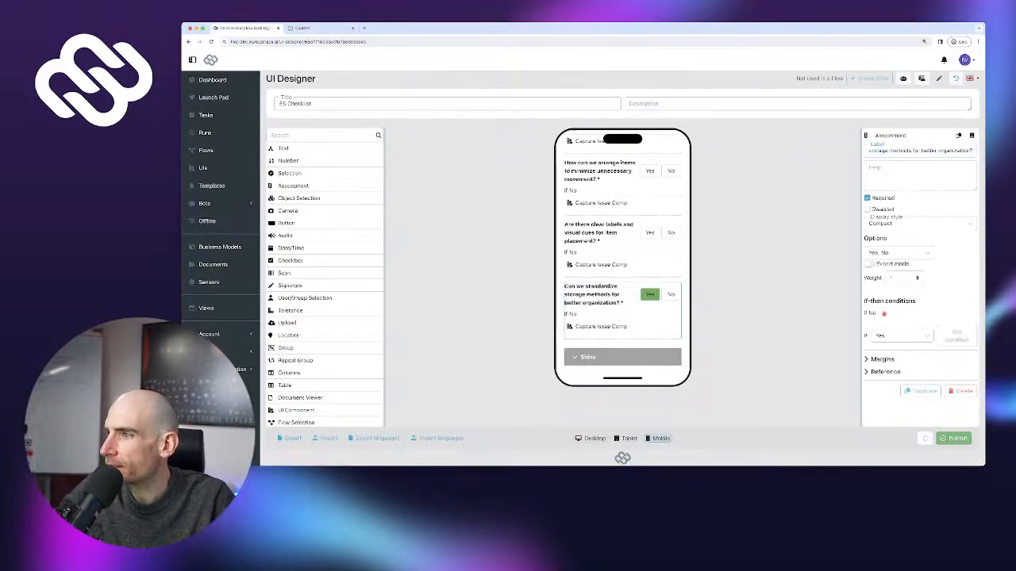
Add 'Are there any safety considerations in how items are arranged?' and duplicate it
{"action": "left_click", "coordinate": [922, 390]}
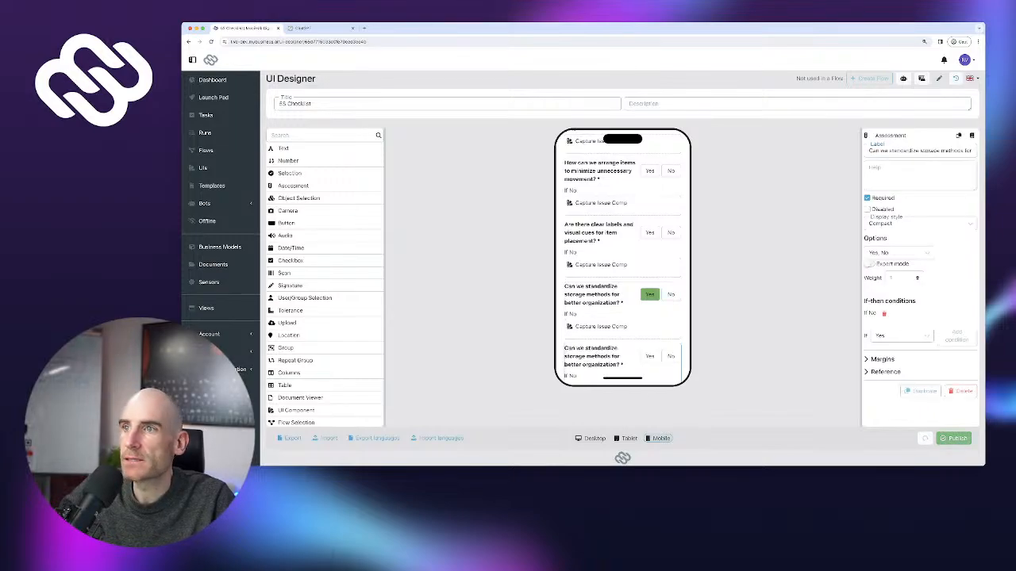
{"action": "key", "text": "ctrl+Tab"}
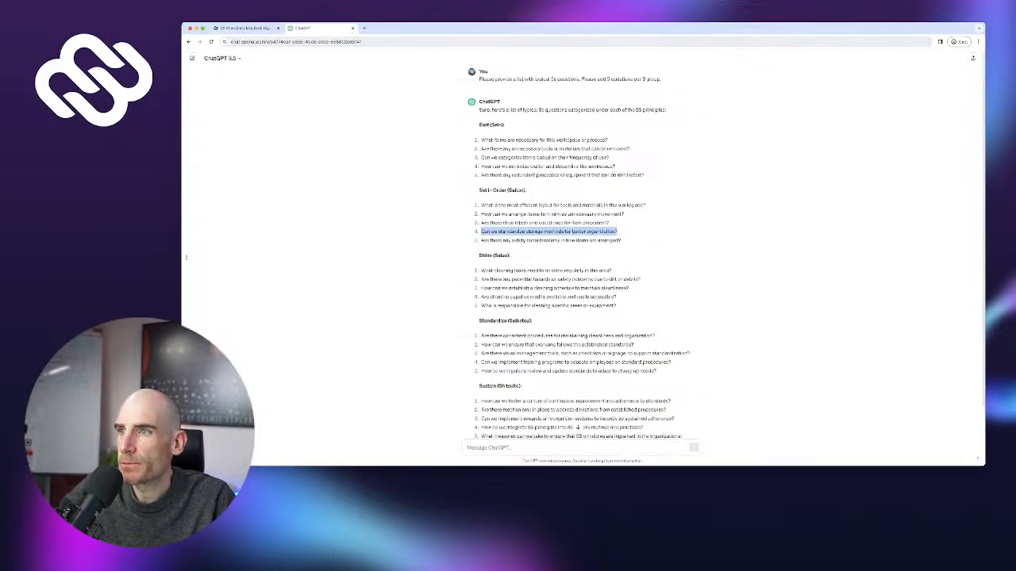
{"action": "left_click_drag", "start_coordinate": [481, 240], "coordinate": [621, 241]}
{"action": "key", "text": "ctrl+c"}
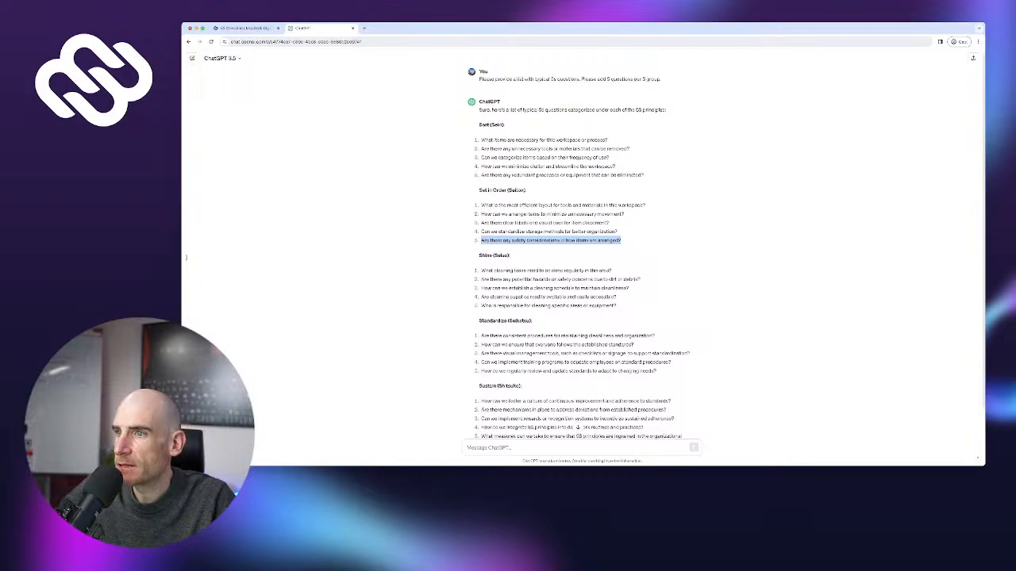
{"action": "key", "text": "ctrl+Tab"}
{"action": "scroll", "coordinate": [623, 254], "scroll_direction": "down", "scroll_amount": 1}
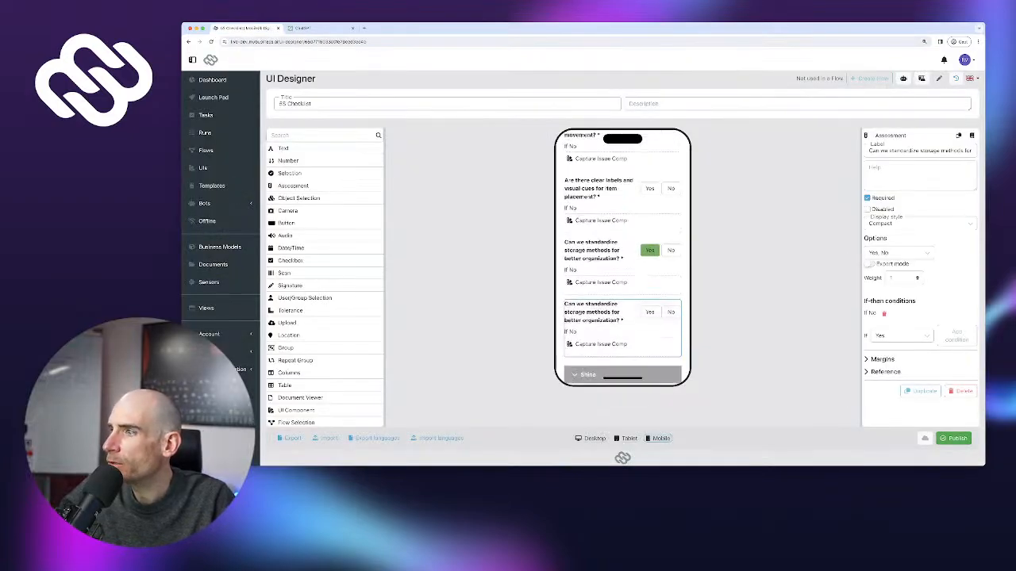
{"action": "key", "text": "ctrl+a"}
{"action": "key", "text": "ctrl+v"}
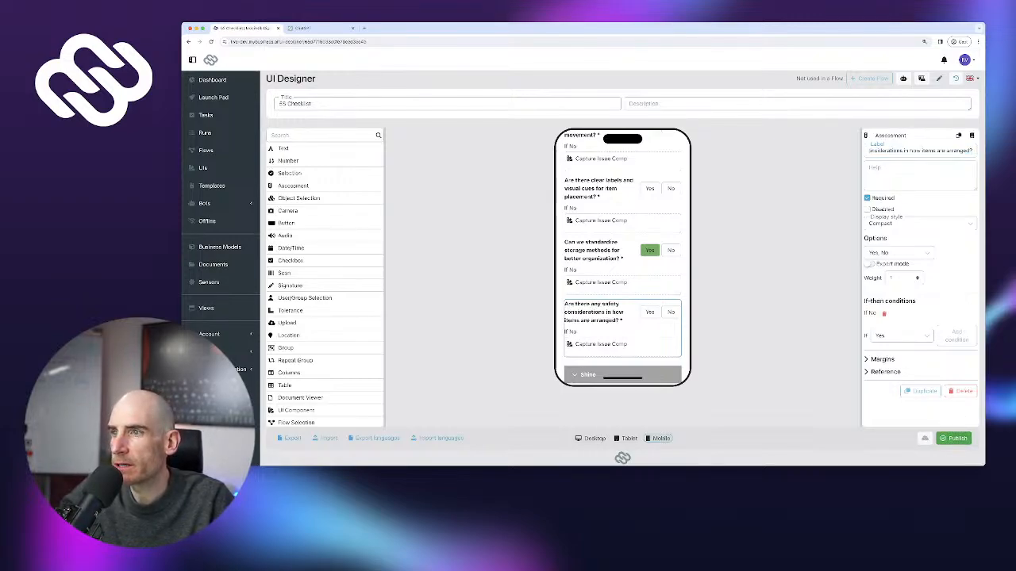
{"action": "scroll", "coordinate": [623, 278], "scroll_direction": "down", "scroll_amount": 1}
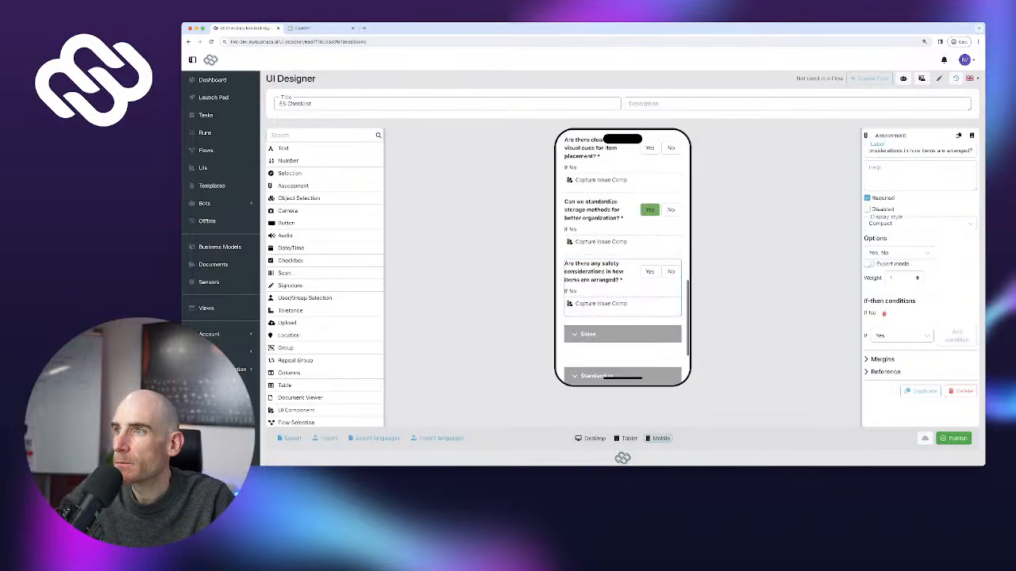
{"action": "scroll", "coordinate": [623, 258], "scroll_direction": "down", "scroll_amount": 3}
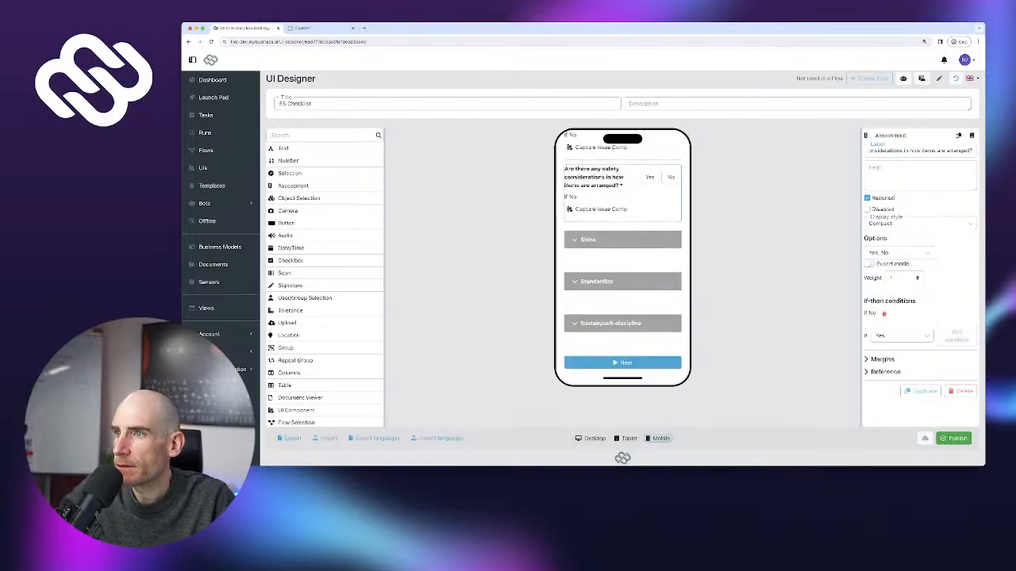
{"action": "left_click", "coordinate": [920, 390]}
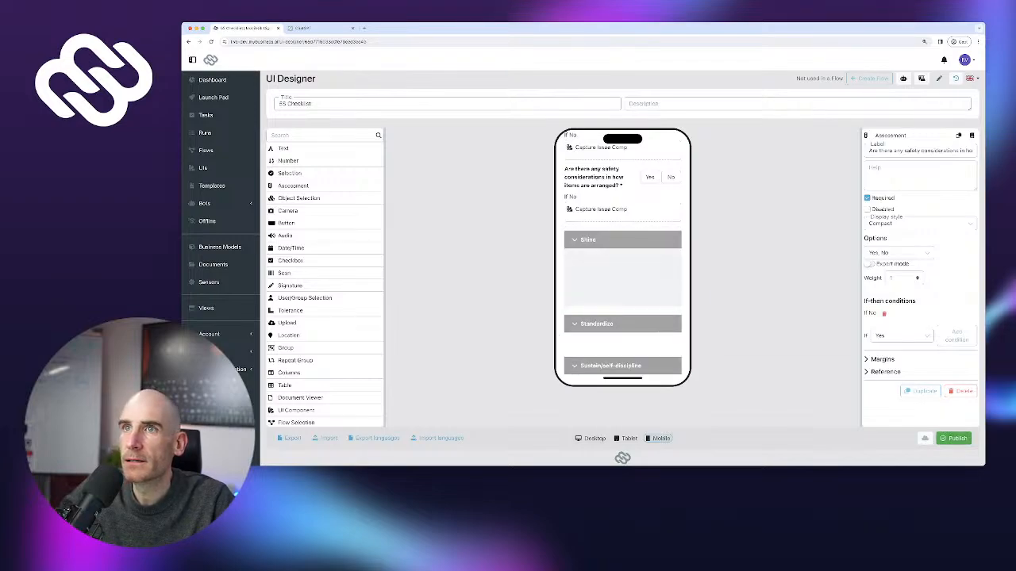
Relabel the copied question with ChatGPT's first Shine question about cleaning tasks
{"action": "key", "text": "ctrl+Tab"}
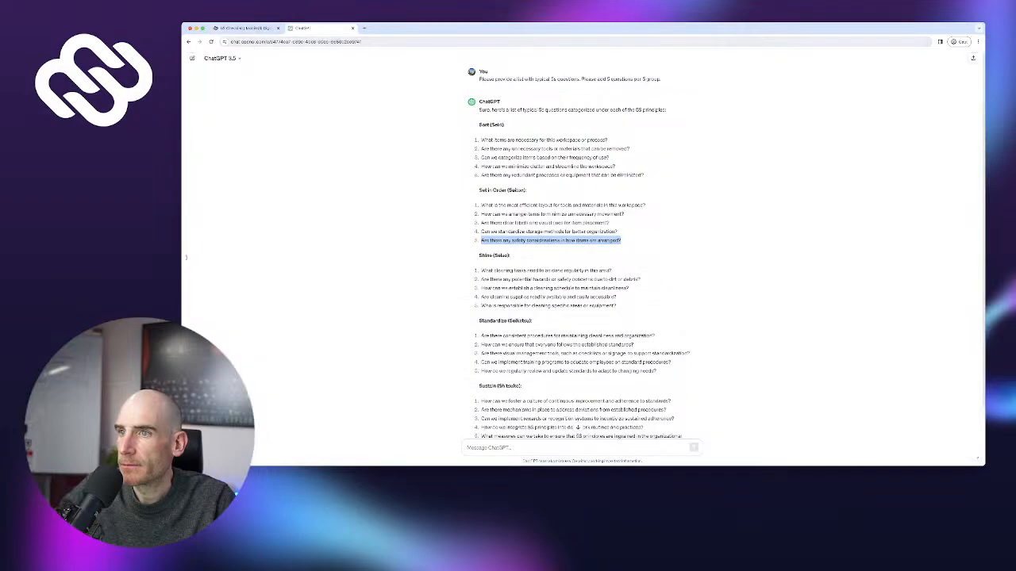
{"action": "left_click_drag", "start_coordinate": [481, 271], "coordinate": [609, 271]}
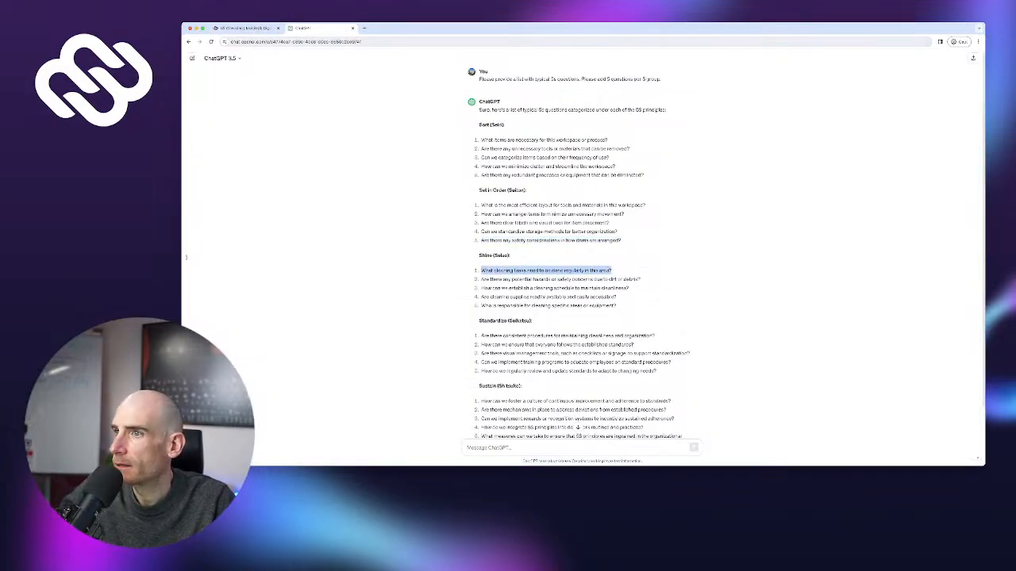
{"action": "key", "text": "ctrl+Tab"}
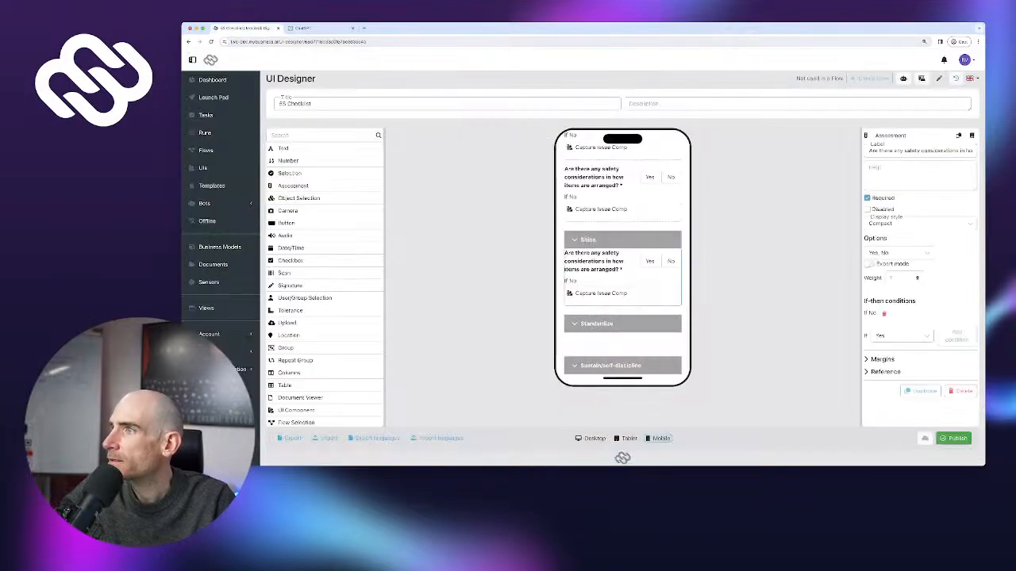
{"action": "key", "text": "ctrl+a"}
{"action": "key", "text": "ctrl+v"}
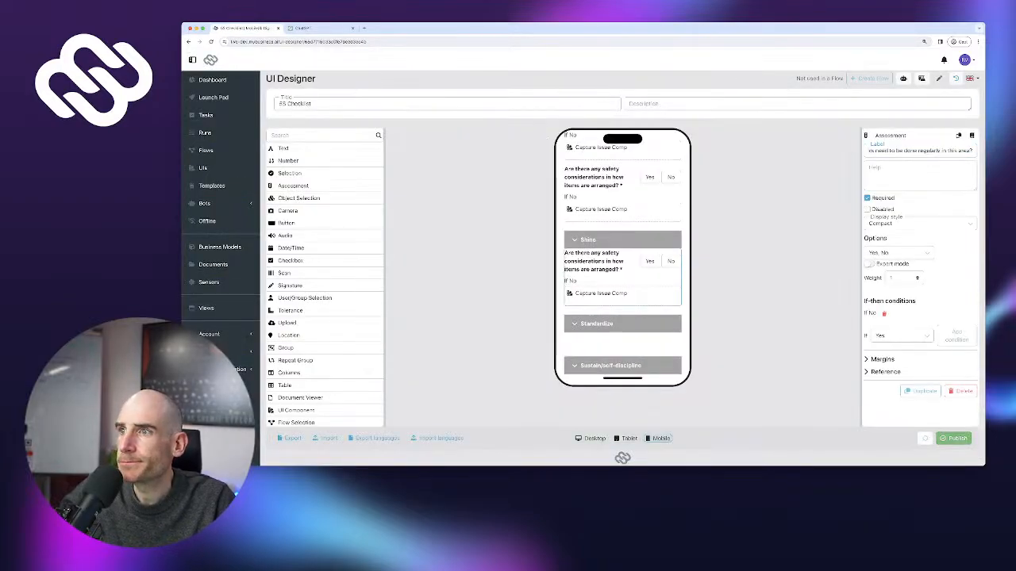
{"action": "key", "text": "Tab"}
Duplicate the Shine question and relabel it 'Are there any potential hazards or safety concerns due to dirt or debris?'
{"action": "key", "text": "ctrl+Tab"}
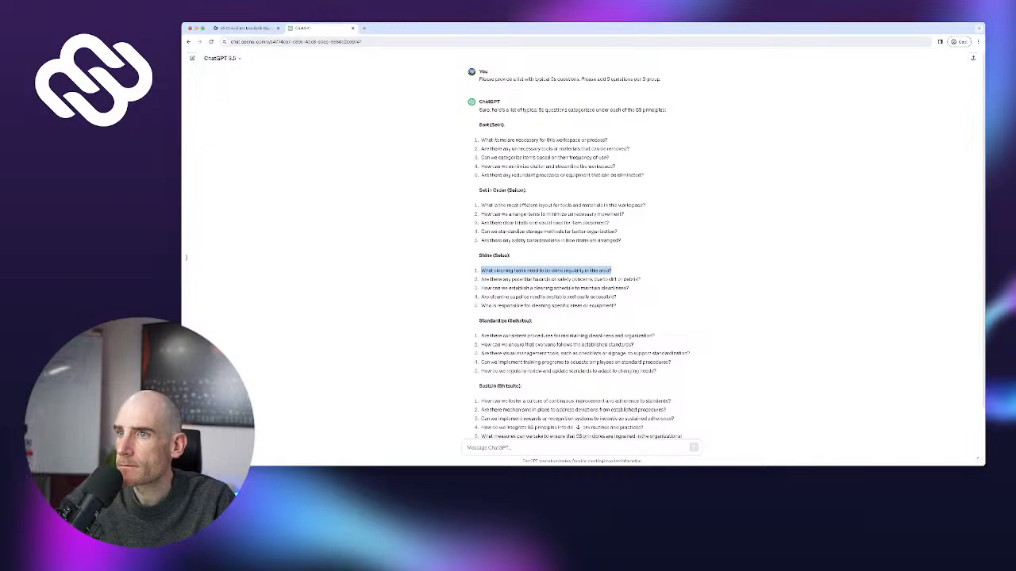
{"action": "left_click_drag", "start_coordinate": [480, 279], "coordinate": [630, 288]}
{"action": "left_click", "coordinate": [481, 279]}
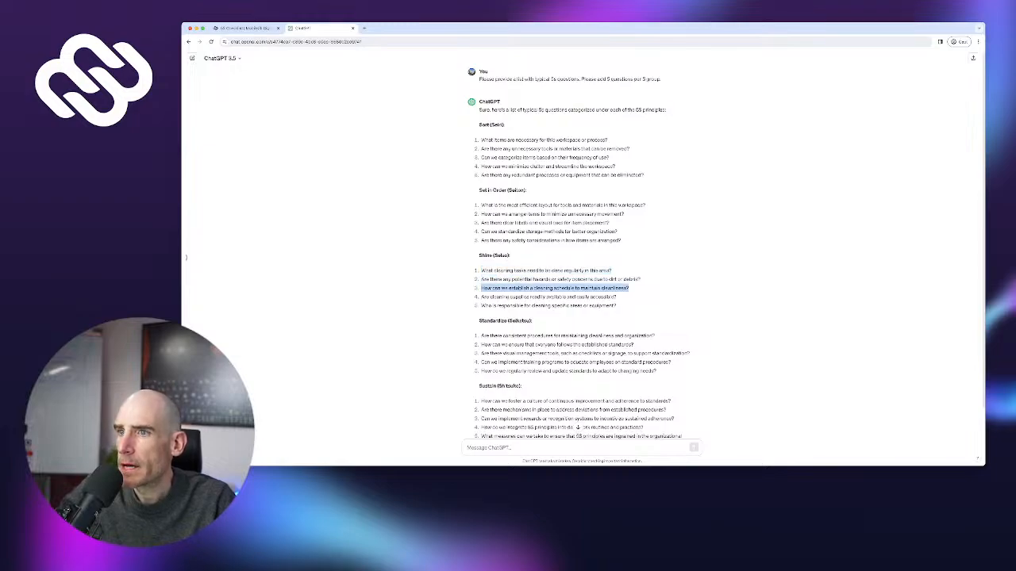
{"action": "left_click", "coordinate": [481, 279]}
{"action": "left_click_drag", "start_coordinate": [481, 279], "coordinate": [641, 280]}
{"action": "key", "text": "super+c"}
{"action": "scroll", "coordinate": [641, 280], "scroll_direction": "up", "scroll_amount": 1}
{"action": "left_click", "coordinate": [246, 29]}
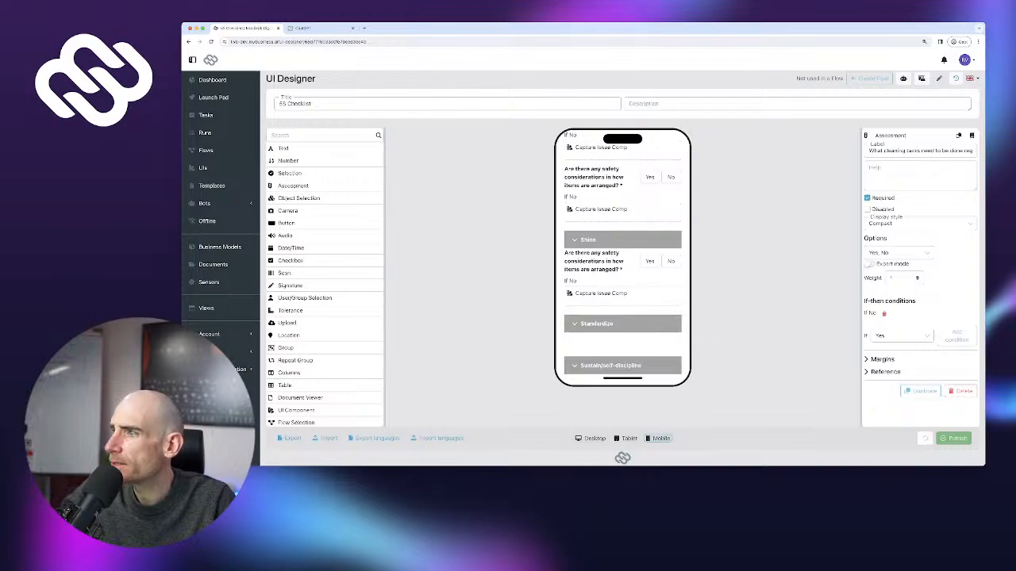
{"action": "left_click", "coordinate": [595, 262]}
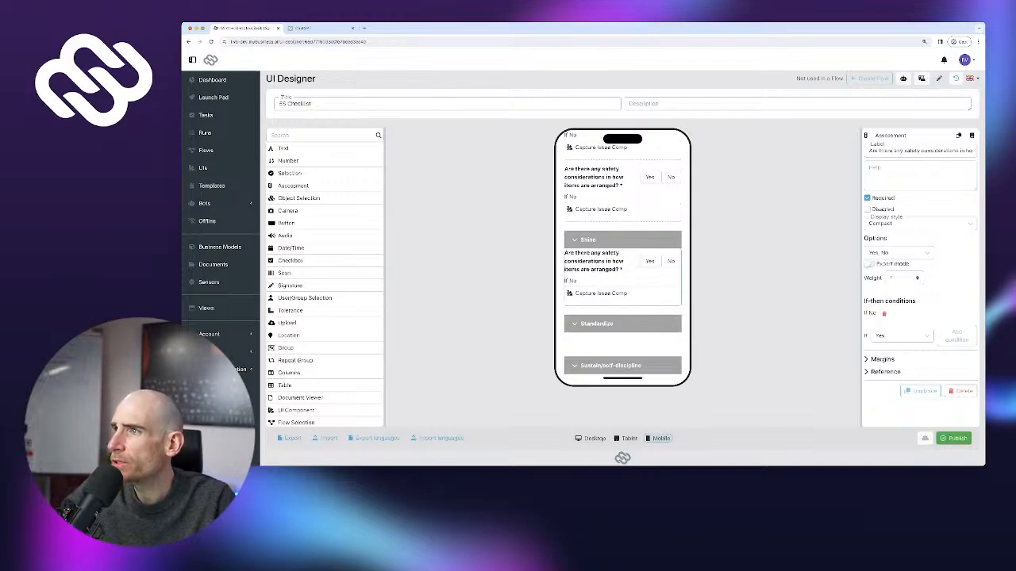
{"action": "left_click", "coordinate": [920, 390]}
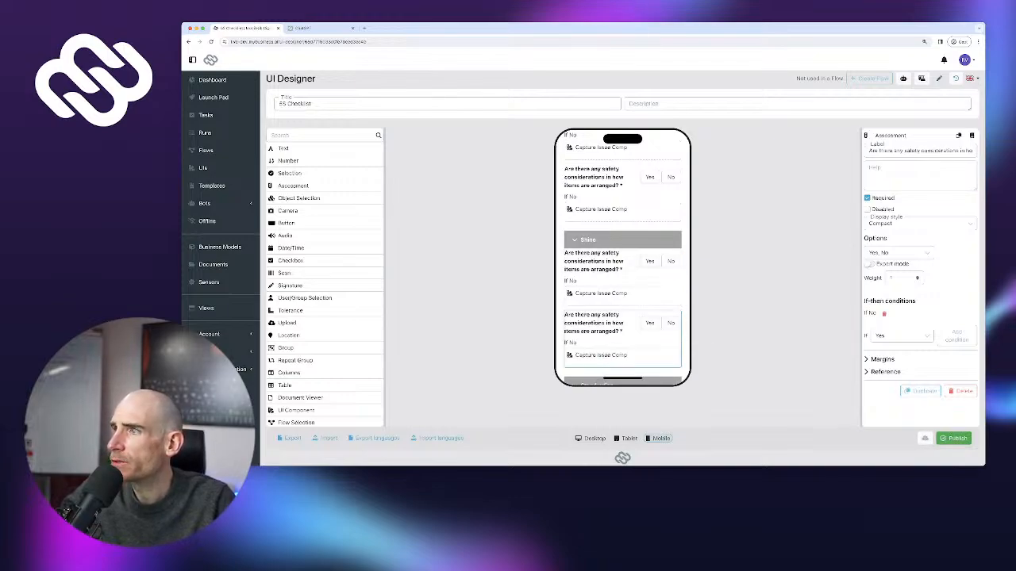
{"action": "triple_click", "coordinate": [920, 151]}
{"action": "key", "text": "super+v"}
{"action": "key", "text": "Tab"}
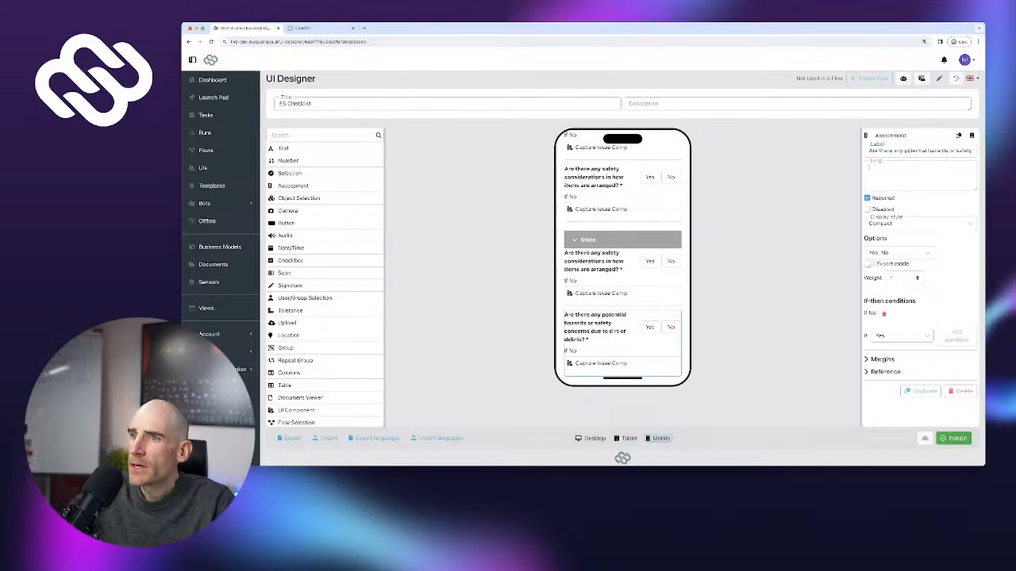
{"action": "scroll", "coordinate": [746, 317], "scroll_direction": "up", "scroll_amount": 1}
{"action": "scroll", "coordinate": [650, 343], "scroll_direction": "down", "scroll_amount": 2}
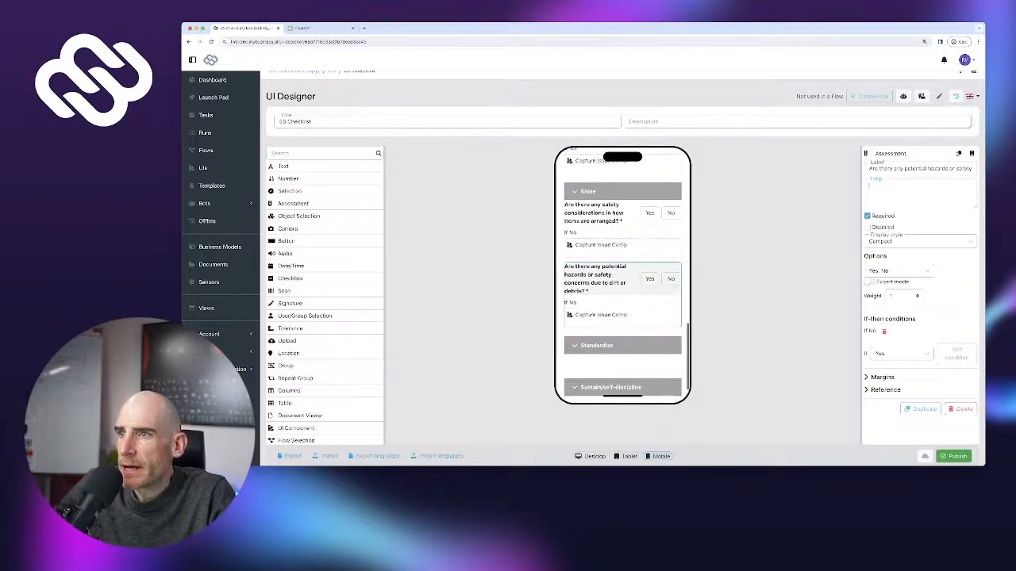
{"action": "scroll", "coordinate": [622, 277], "scroll_direction": "up", "scroll_amount": 1}
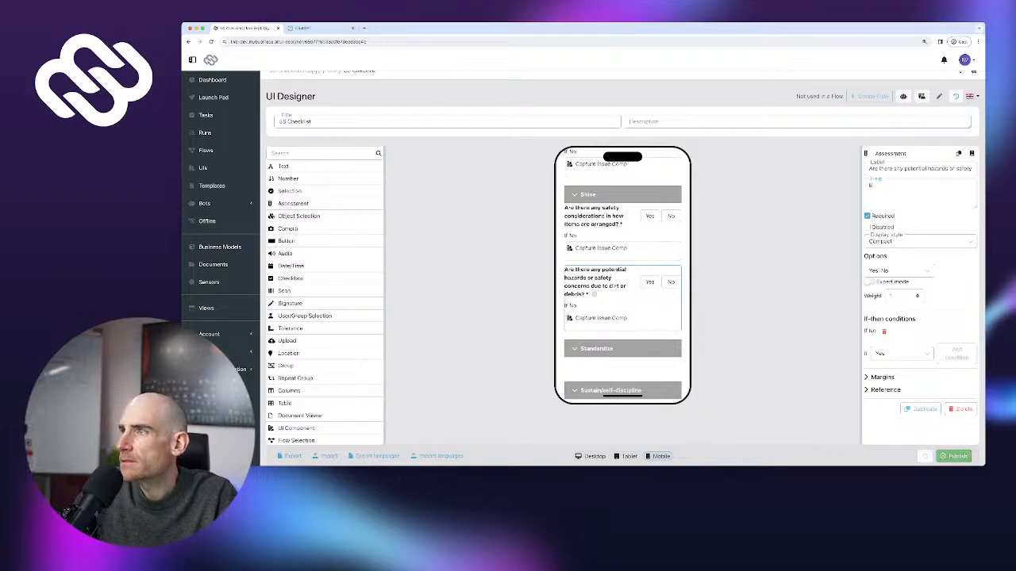
Type help text 'Examples of cellis include-', then clear the help field again
{"action": "type", "text": "Examples o"}
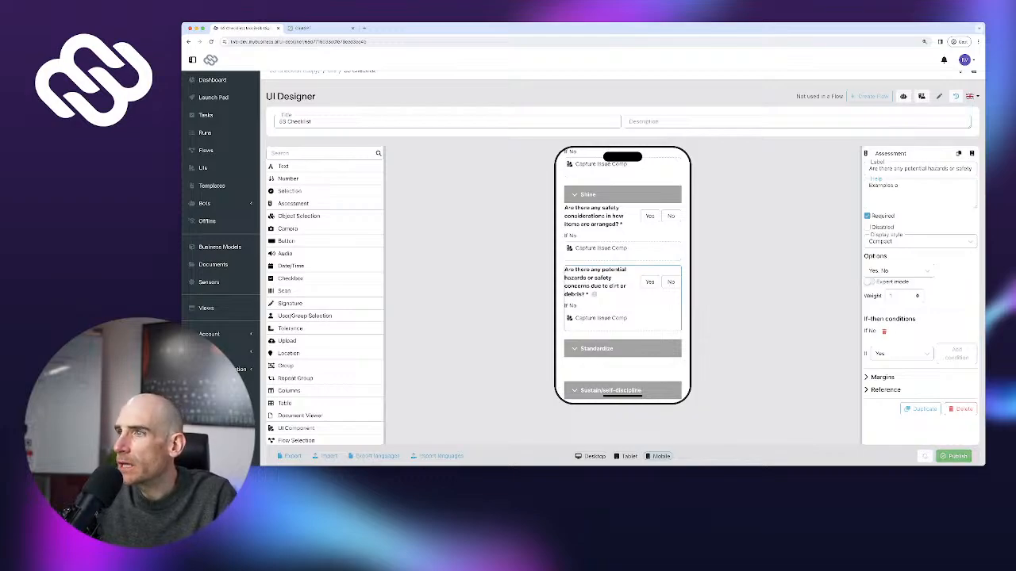
{"action": "type", "text": "f cell"}
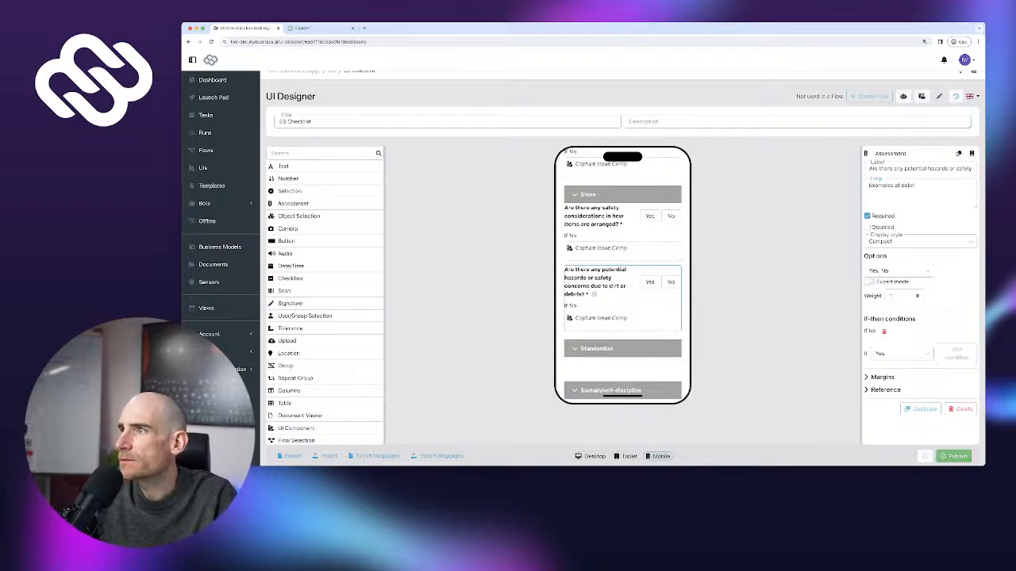
{"action": "type", "text": "is include"}
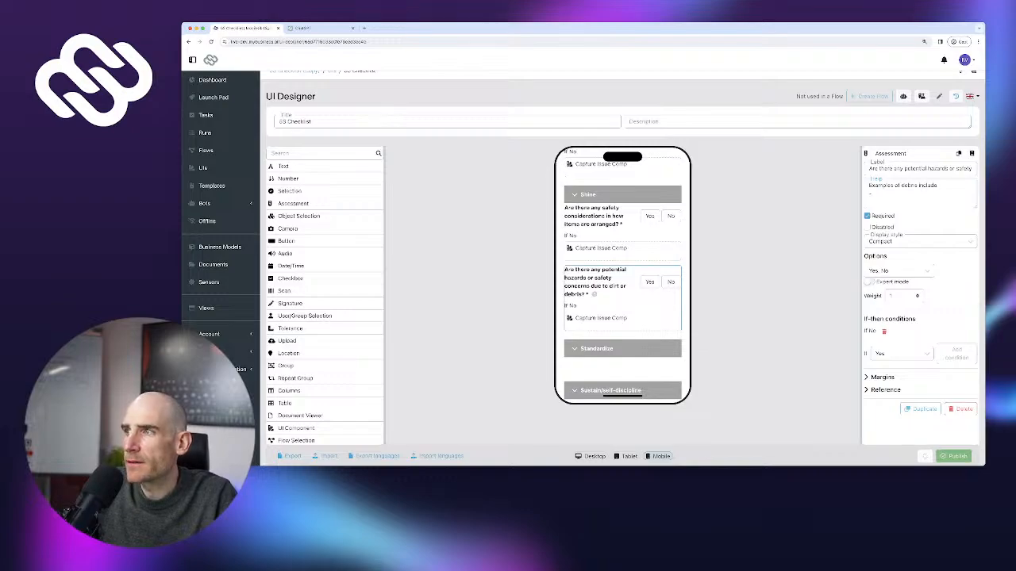
{"action": "type", "text": "-"}
{"action": "key", "text": "Return"}
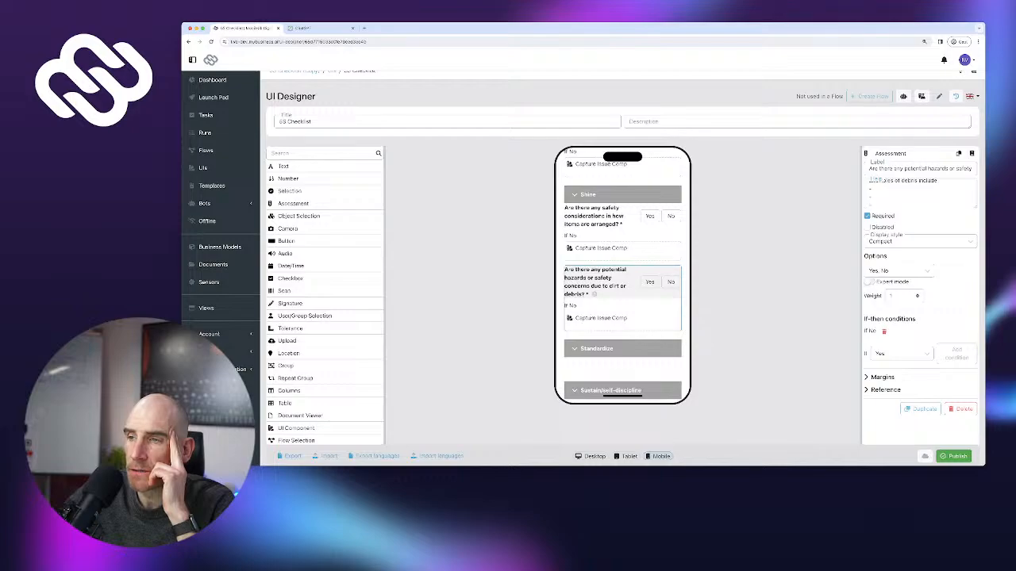
{"action": "mouse_move", "coordinate": [594, 294]}
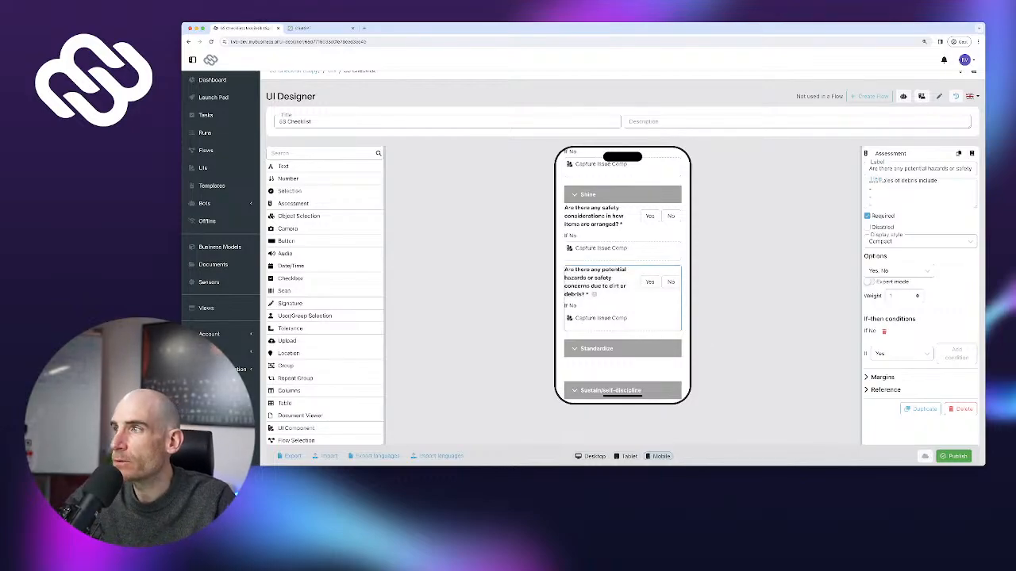
{"action": "key", "text": "super+a"}
{"action": "key", "text": "BackSpace"}
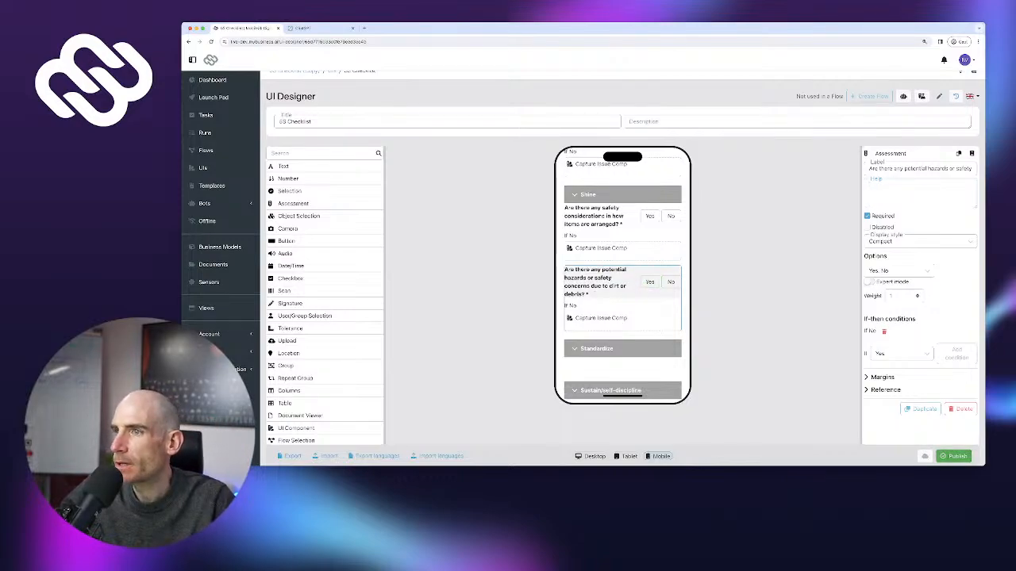
{"action": "left_click", "coordinate": [629, 283]}
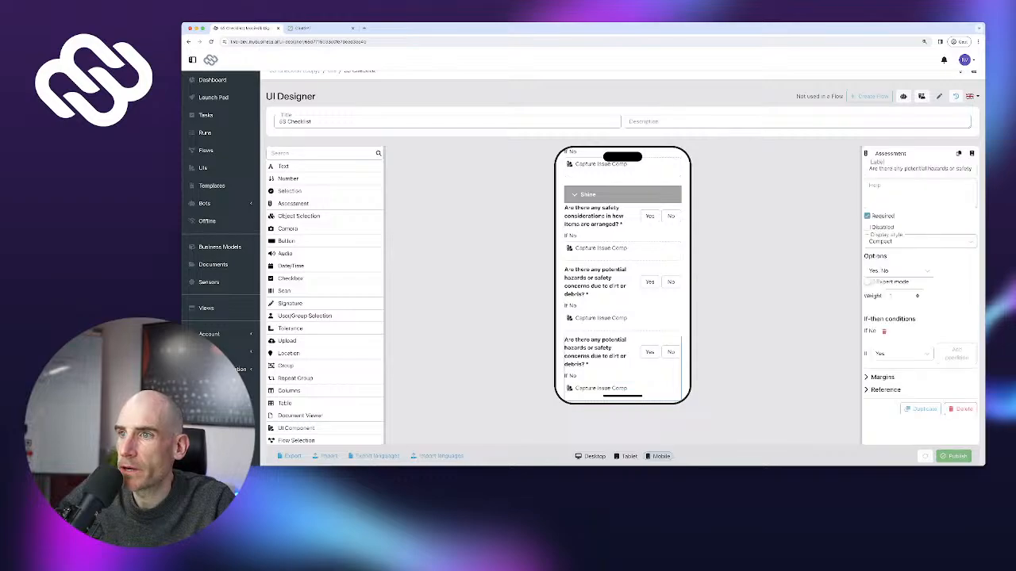
Relabel the Shine copy with ChatGPT's cleaning schedule question and duplicate it
{"action": "left_click", "coordinate": [302, 28]}
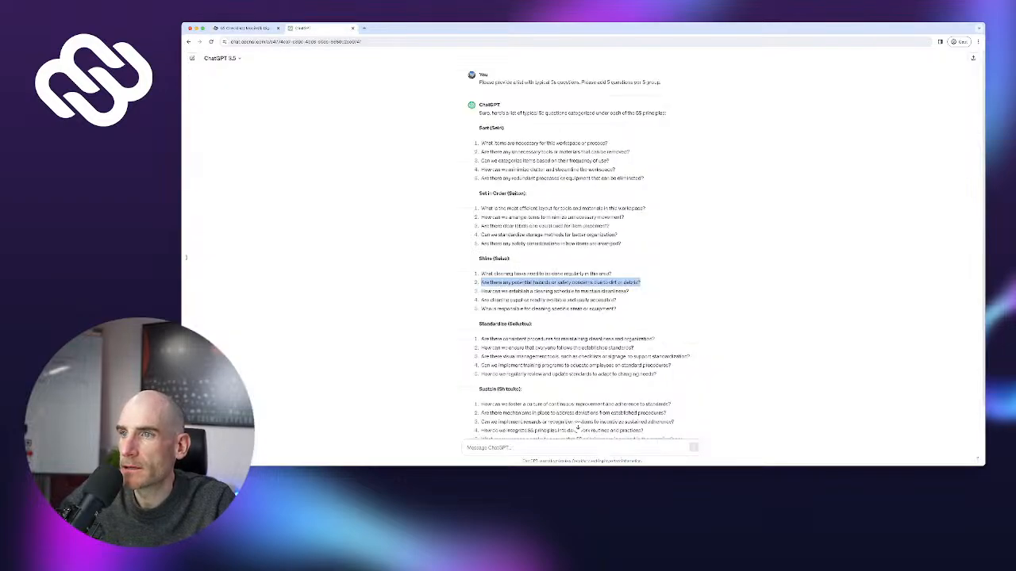
{"action": "left_click_drag", "start_coordinate": [480, 292], "coordinate": [630, 292]}
{"action": "key", "text": "ctrl+c"}
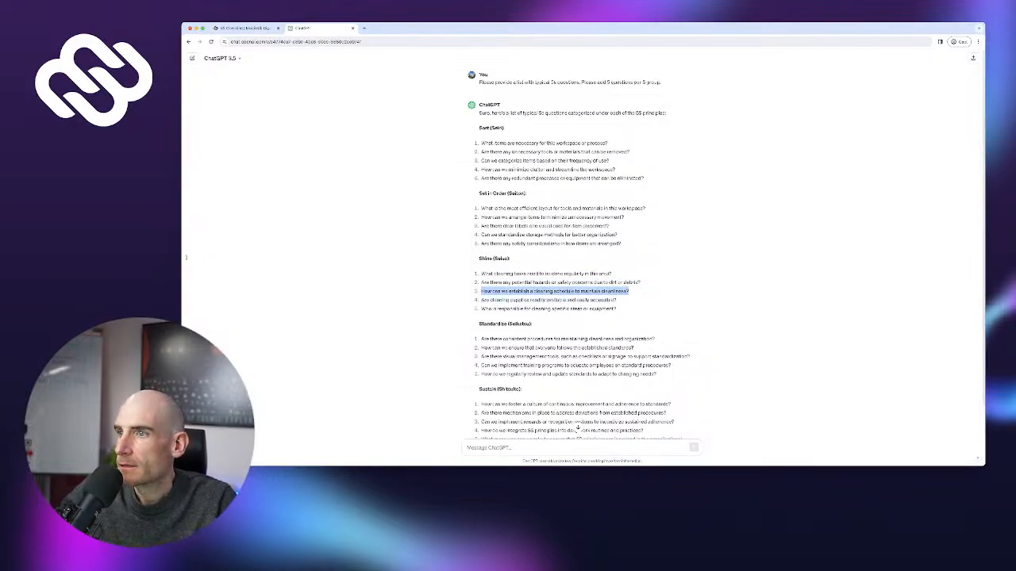
{"action": "left_click", "coordinate": [242, 27]}
{"action": "scroll", "coordinate": [622, 277], "scroll_direction": "down", "scroll_amount": 1}
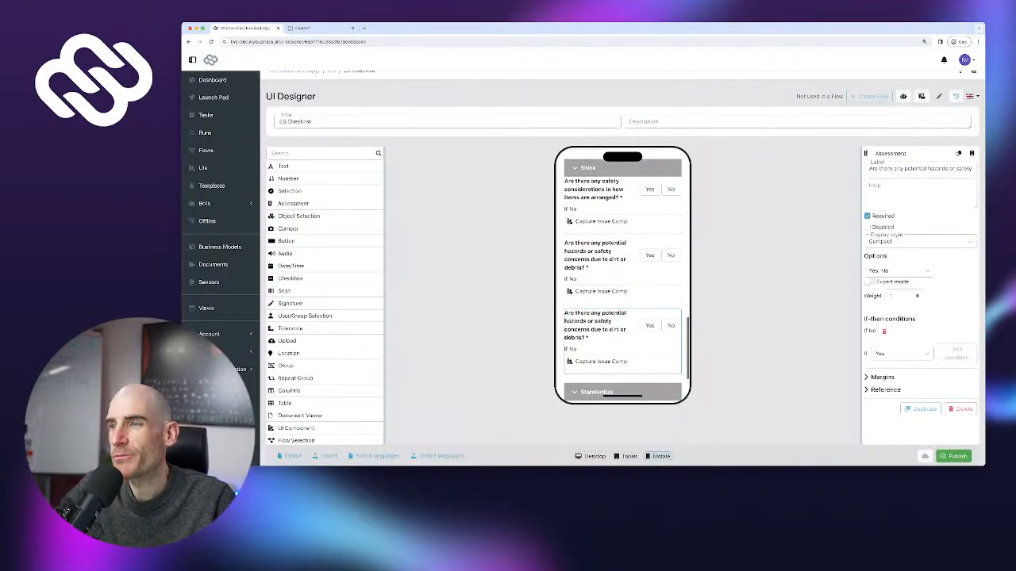
{"action": "key", "text": "ctrl+a"}
{"action": "key", "text": "ctrl+v"}
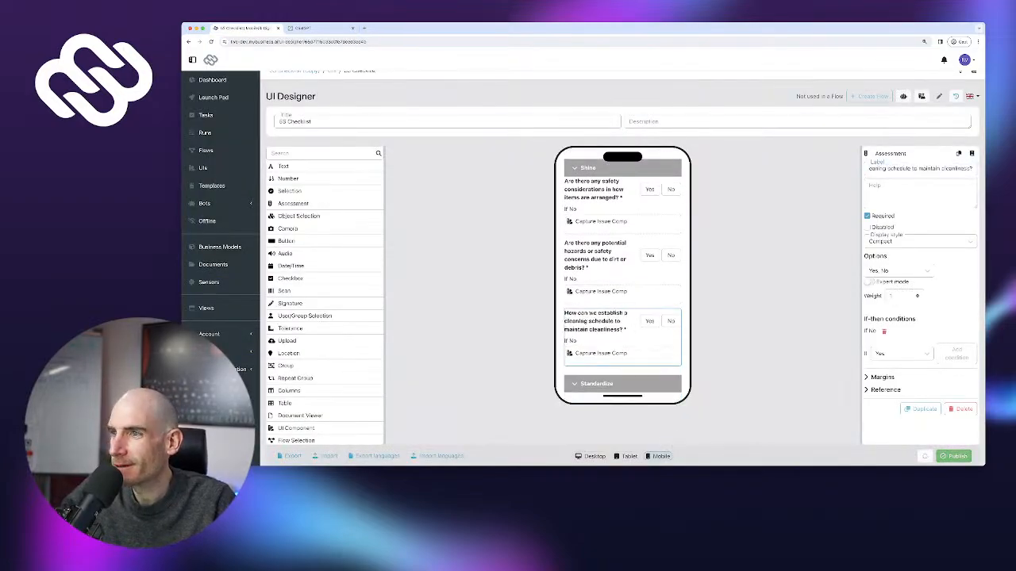
{"action": "left_click", "coordinate": [920, 409]}
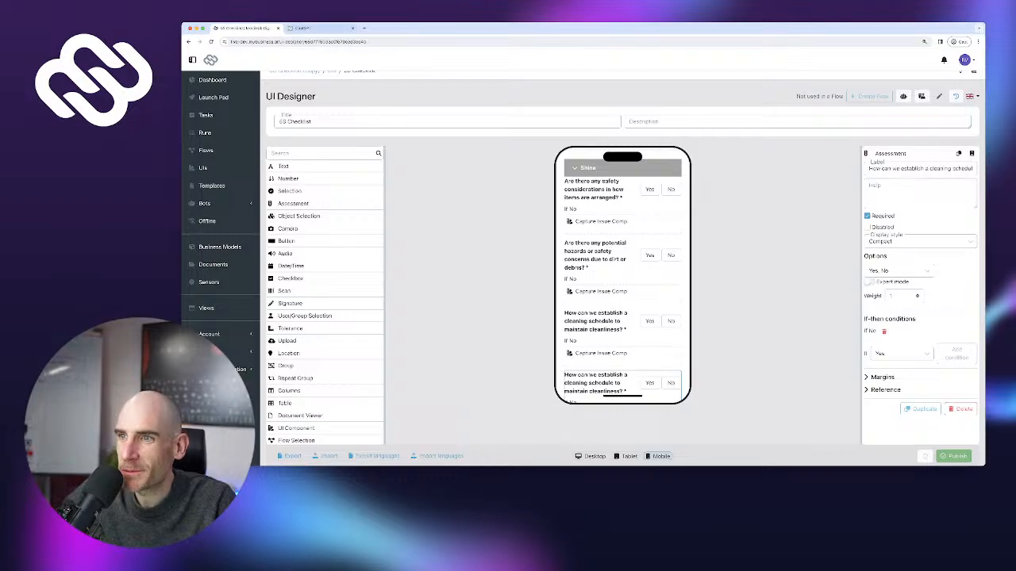
Relabel the next copy with ChatGPT's cleaning supplies question and duplicate it
{"action": "left_click", "coordinate": [316, 29]}
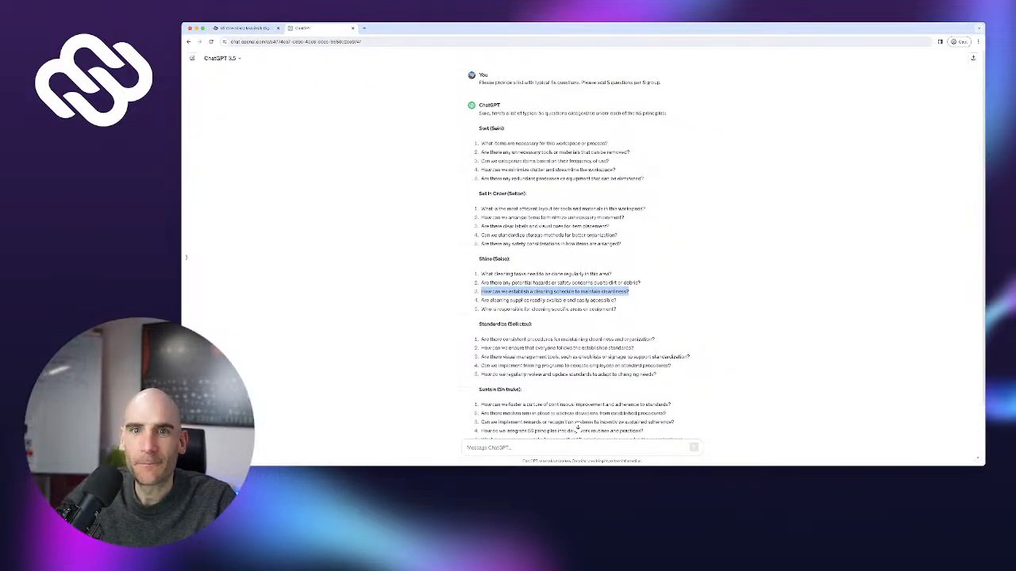
{"action": "left_click_drag", "start_coordinate": [481, 300], "coordinate": [617, 300]}
{"action": "key", "text": "ctrl+c"}
{"action": "scroll", "coordinate": [617, 300], "scroll_direction": "down", "scroll_amount": 1}
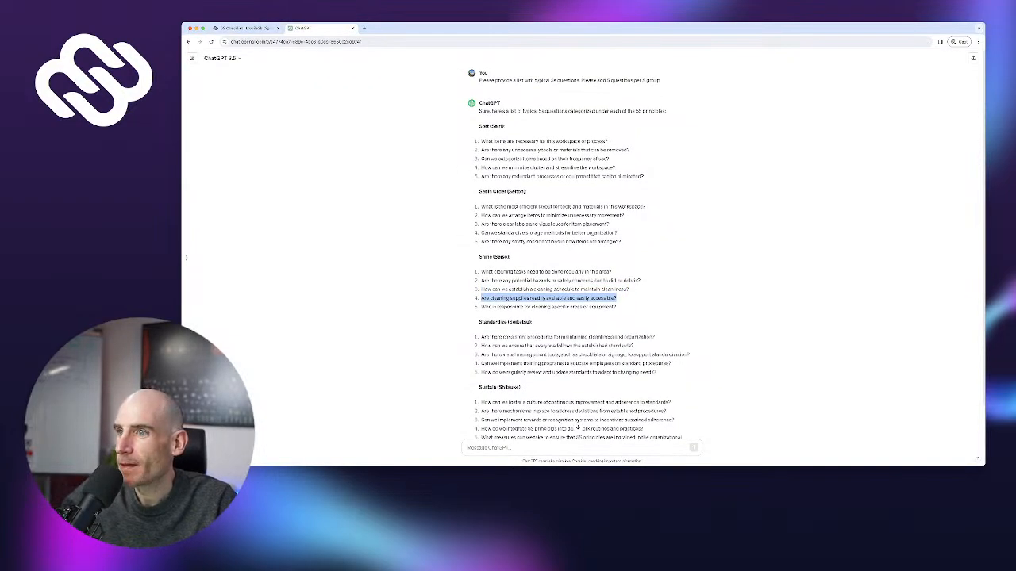
{"action": "left_click", "coordinate": [242, 27]}
{"action": "scroll", "coordinate": [623, 276], "scroll_direction": "down", "scroll_amount": 1}
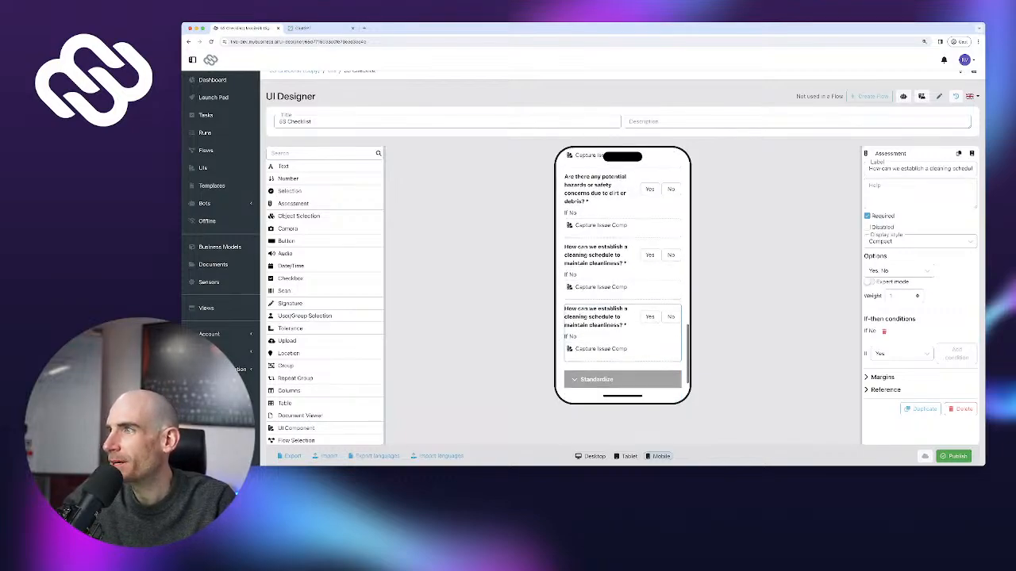
{"action": "key", "text": "ctrl+a"}
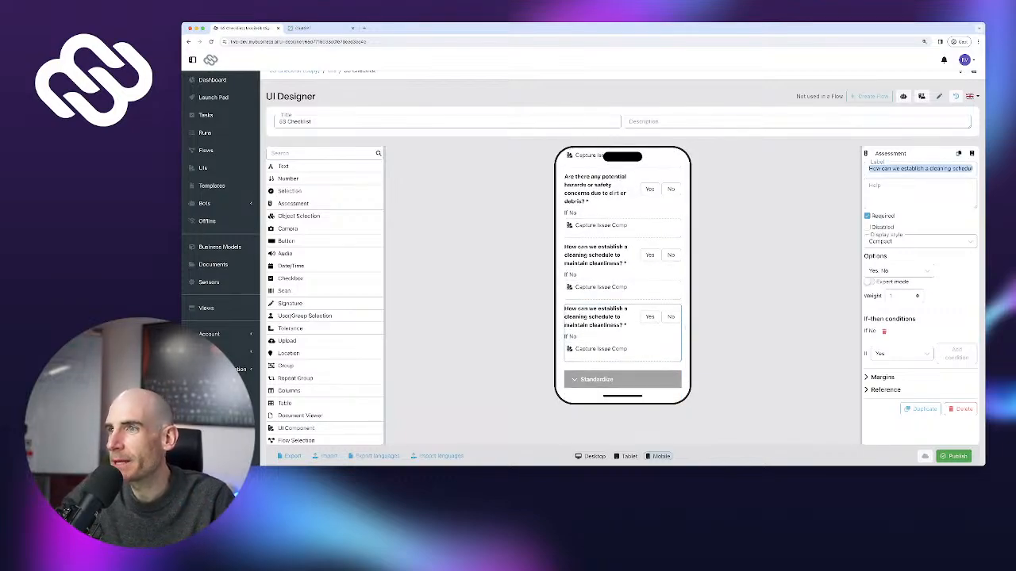
{"action": "key", "text": "ctrl+v"}
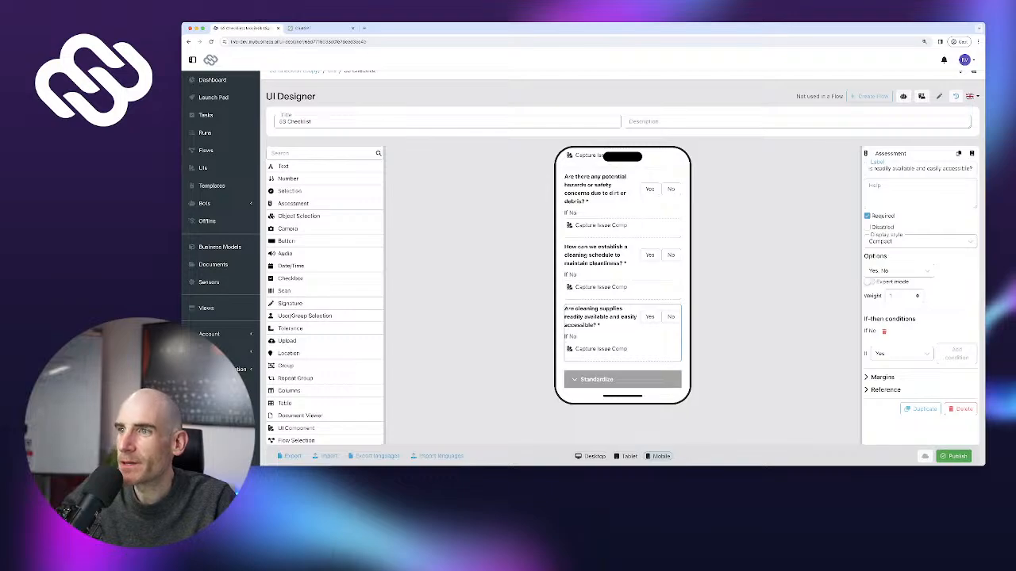
{"action": "left_click", "coordinate": [921, 409]}
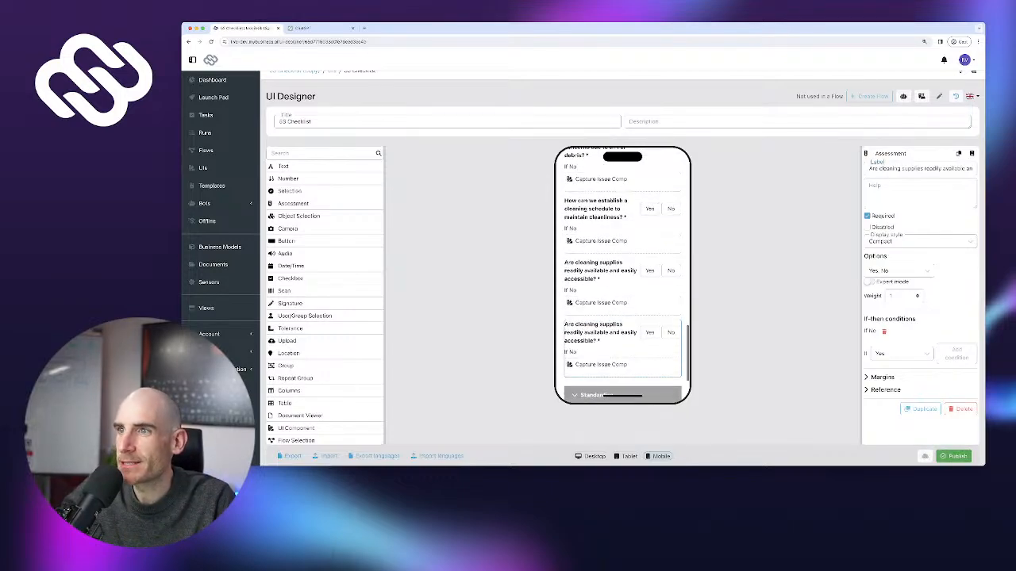
Relabel the next copy 'Who is responsible for cleaning specific areas or equipment?' and duplicate it
{"action": "left_click", "coordinate": [317, 27]}
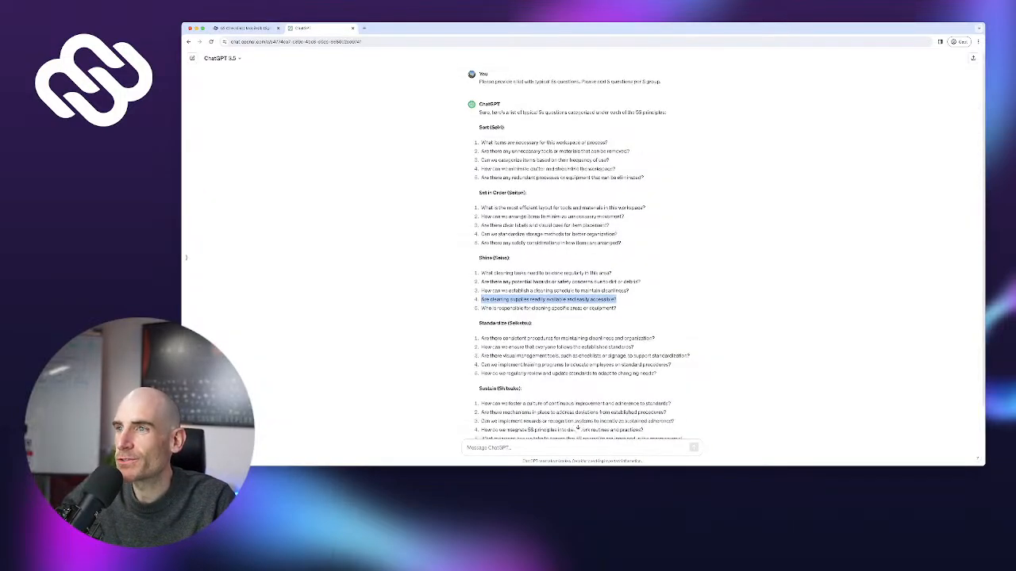
{"action": "left_click_drag", "start_coordinate": [480, 308], "coordinate": [617, 309]}
{"action": "key", "text": "ctrl+c"}
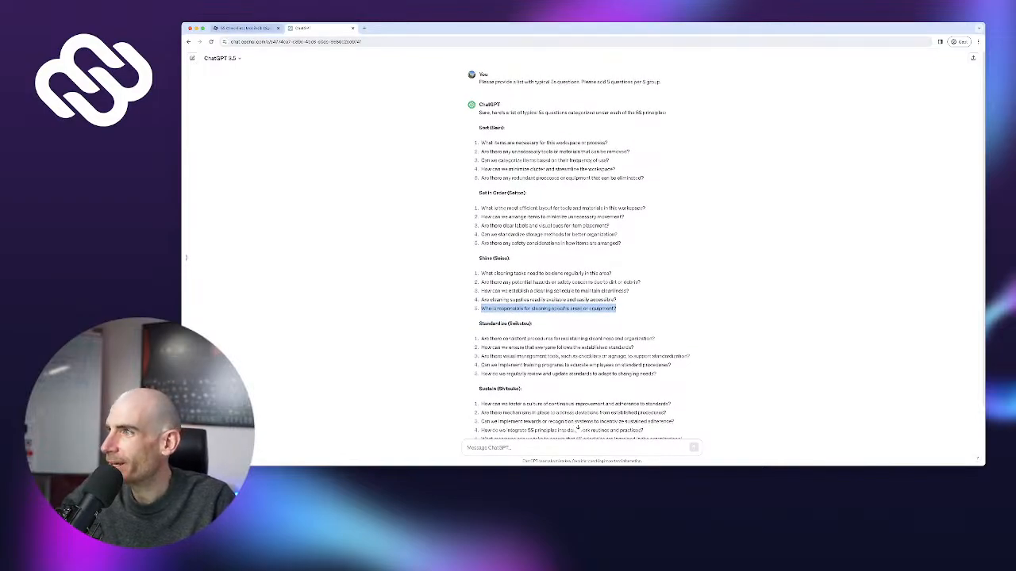
{"action": "left_click", "coordinate": [246, 28]}
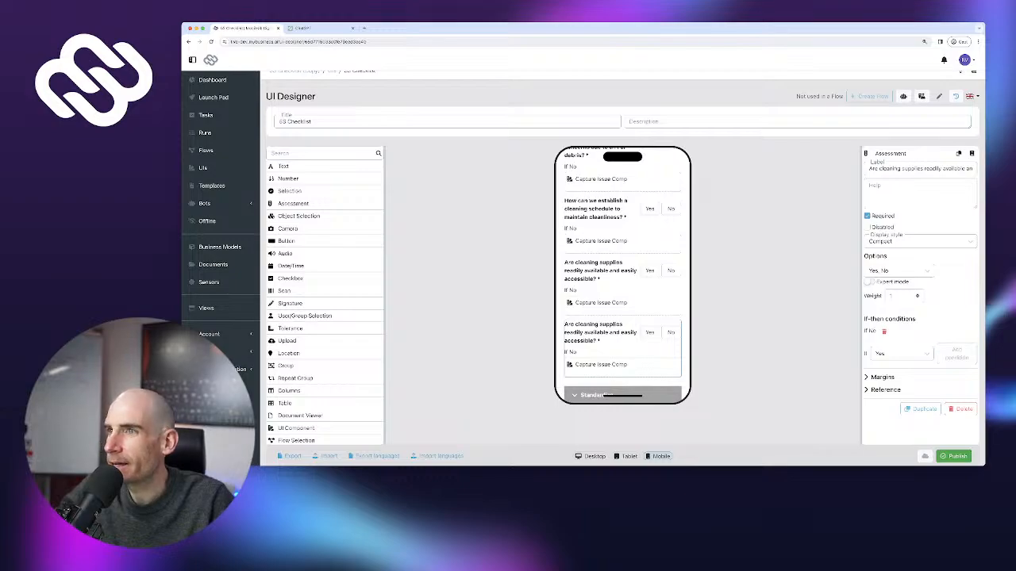
{"action": "key", "text": "ctrl+a"}
{"action": "key", "text": "ctrl+v"}
{"action": "scroll", "coordinate": [622, 274], "scroll_direction": "up", "scroll_amount": 5}
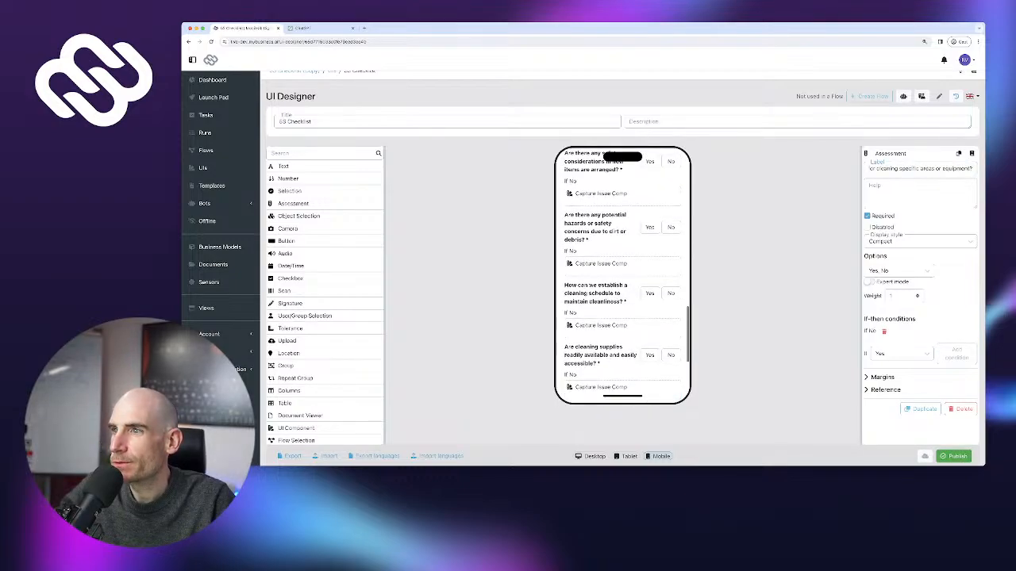
{"action": "scroll", "coordinate": [622, 273], "scroll_direction": "down", "scroll_amount": 5}
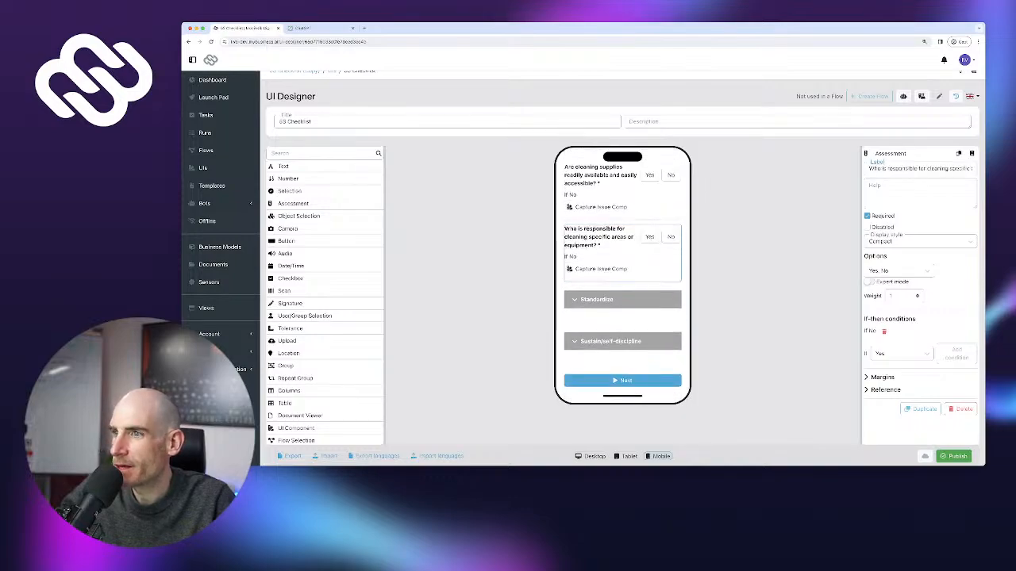
{"action": "left_click", "coordinate": [920, 408]}
{"action": "scroll", "coordinate": [622, 330], "scroll_direction": "down", "scroll_amount": 1}
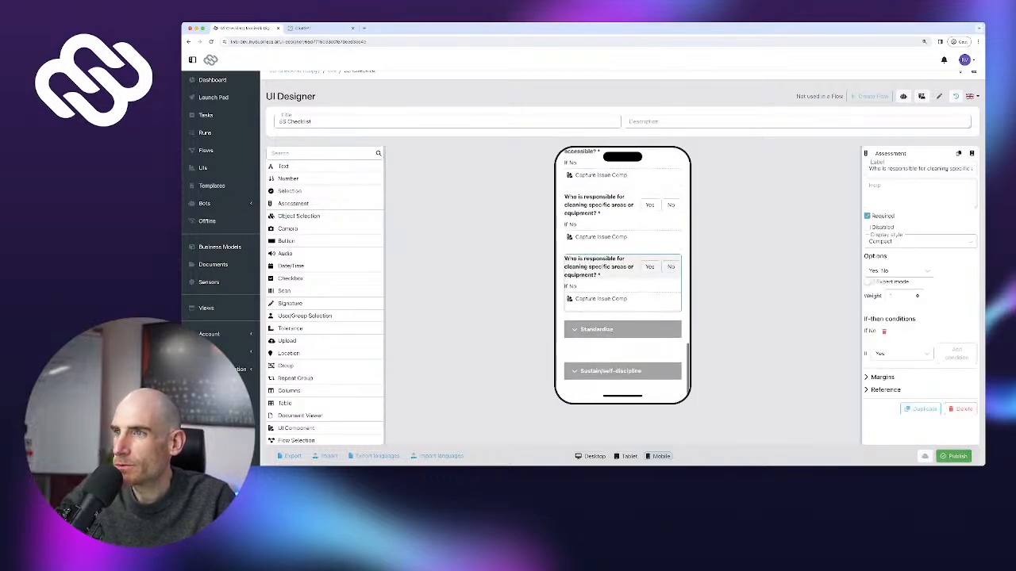
{"action": "left_click", "coordinate": [622, 329]}
{"action": "scroll", "coordinate": [622, 274], "scroll_direction": "down", "scroll_amount": 5}
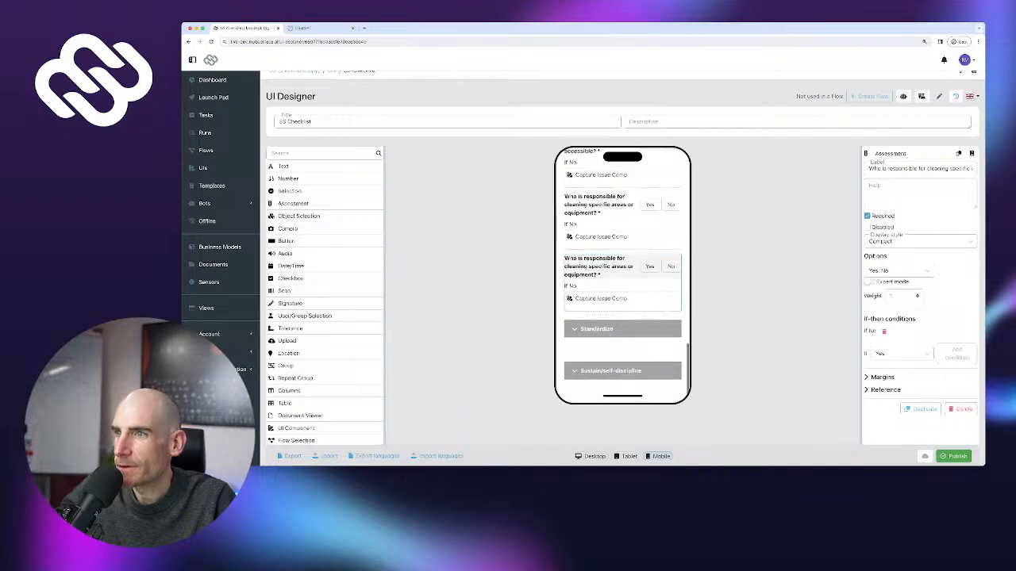
Move the spare copy into Standardize and relabel it with ChatGPT's consistent procedures question
{"action": "left_click_drag", "start_coordinate": [601, 266], "coordinate": [600, 291]}
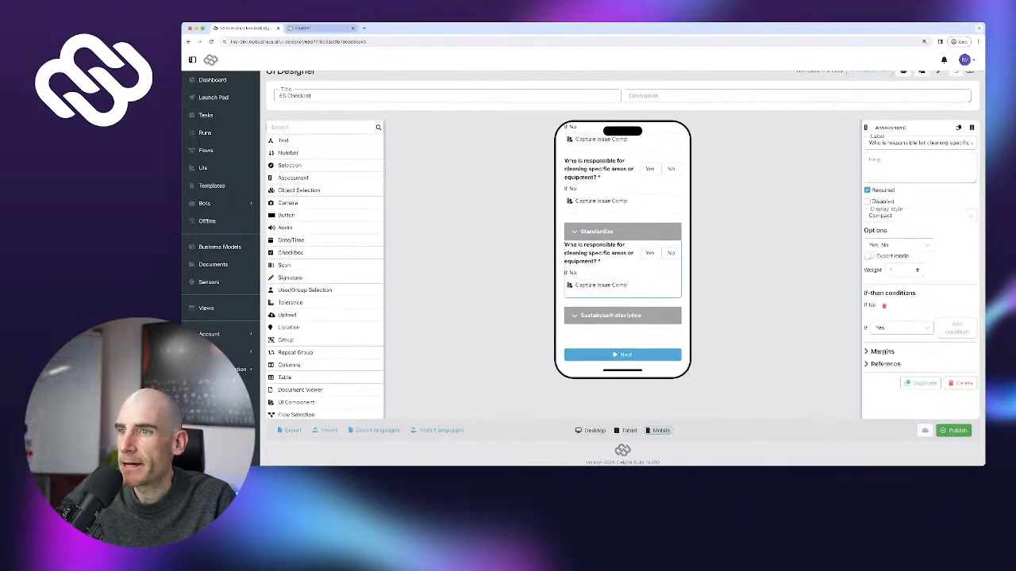
{"action": "key", "text": "ctrl+Tab"}
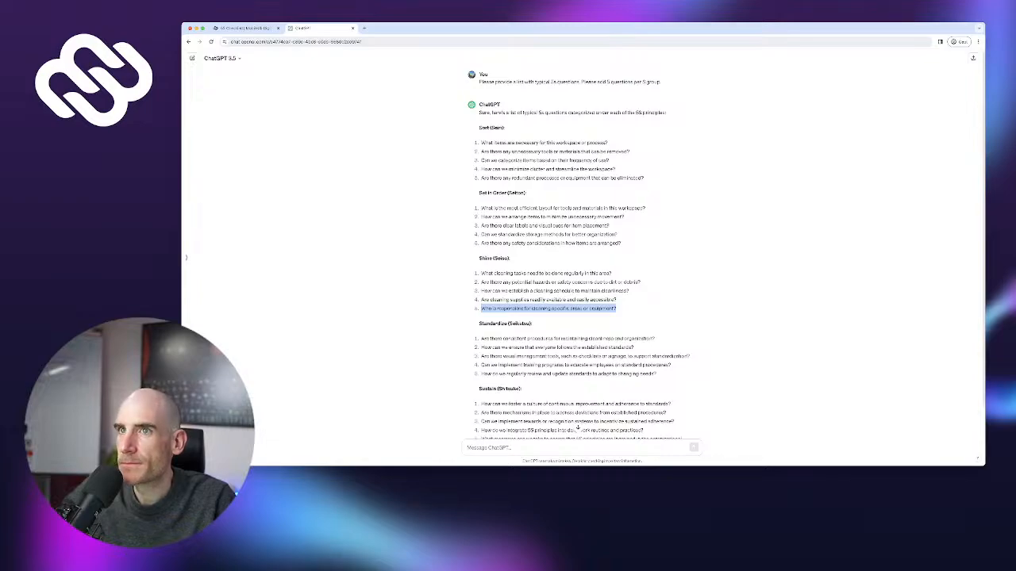
{"action": "left_click_drag", "start_coordinate": [481, 338], "coordinate": [657, 340]}
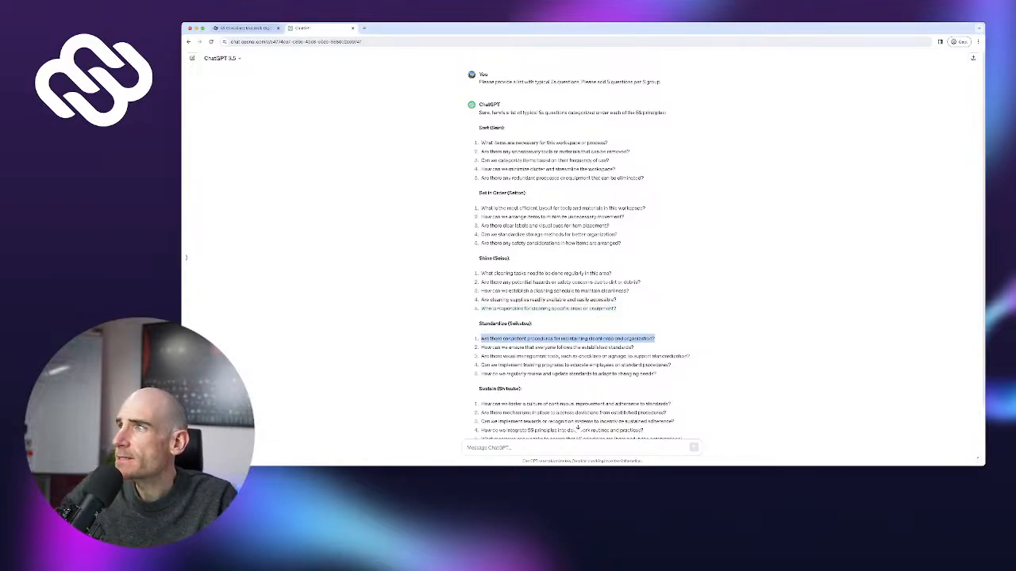
{"action": "key", "text": "ctrl+Tab"}
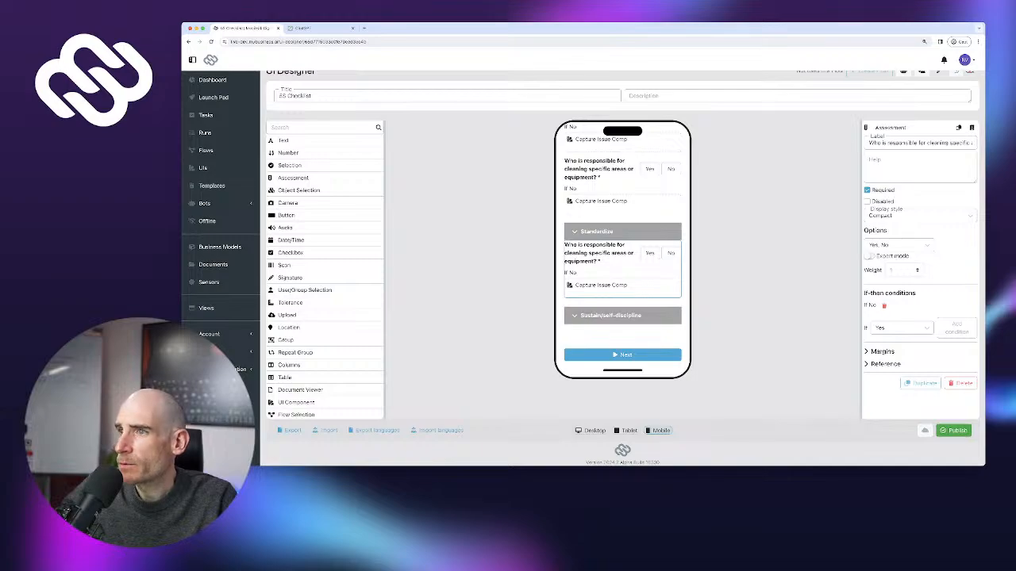
{"action": "key", "text": "ctrl+a"}
{"action": "key", "text": "ctrl+v"}
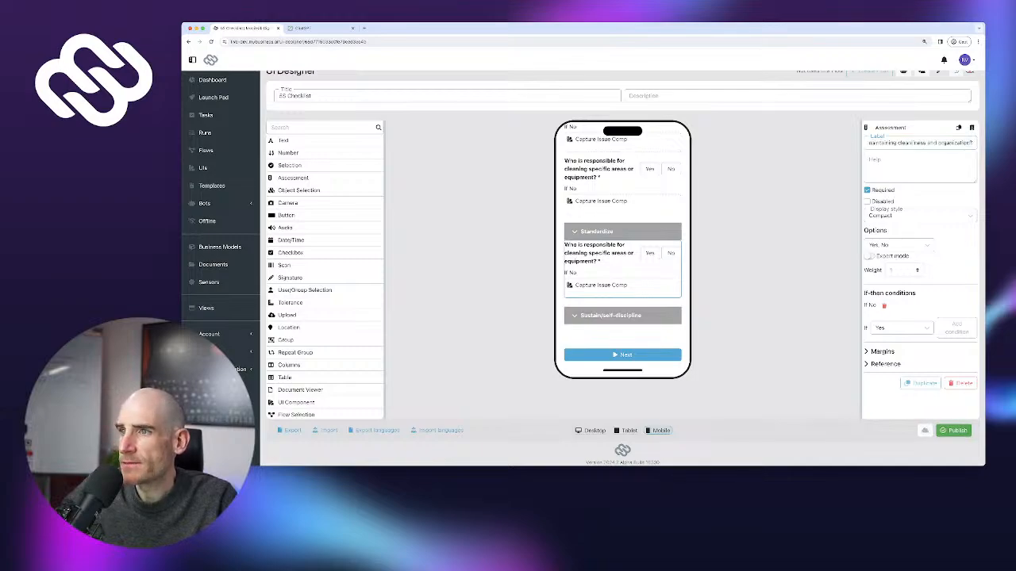
{"action": "left_click", "coordinate": [921, 383]}
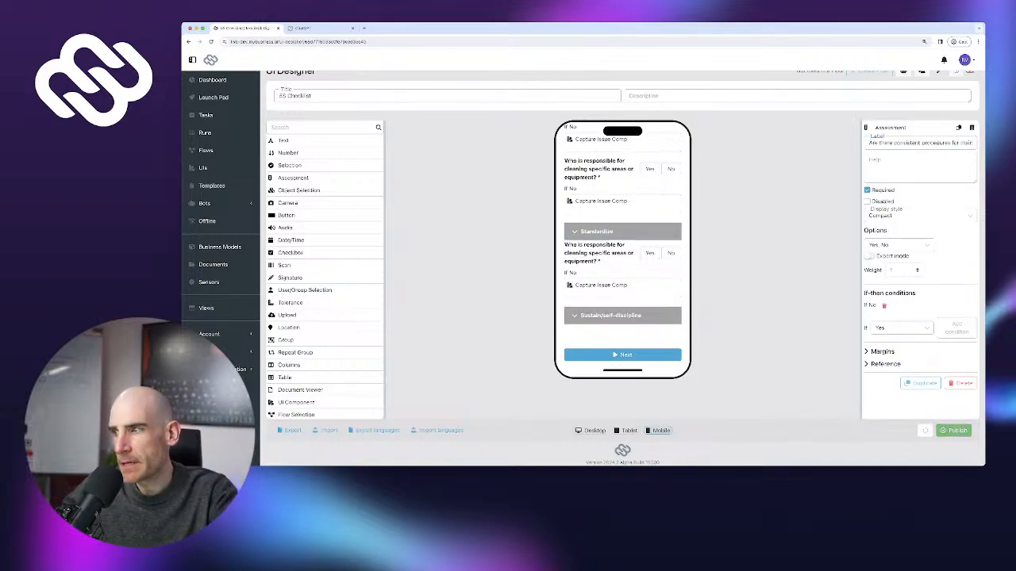
Add 'How can we ensure that everyone follows the established standards?' under Standardize and duplicate it
{"action": "left_click", "coordinate": [607, 254]}
{"action": "left_click", "coordinate": [921, 384]}
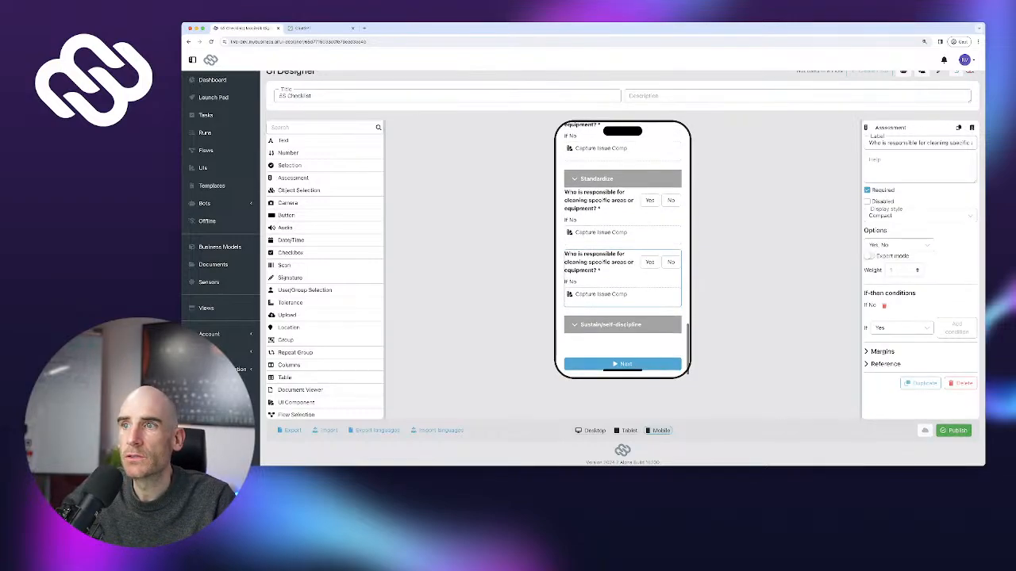
{"action": "left_click", "coordinate": [310, 29]}
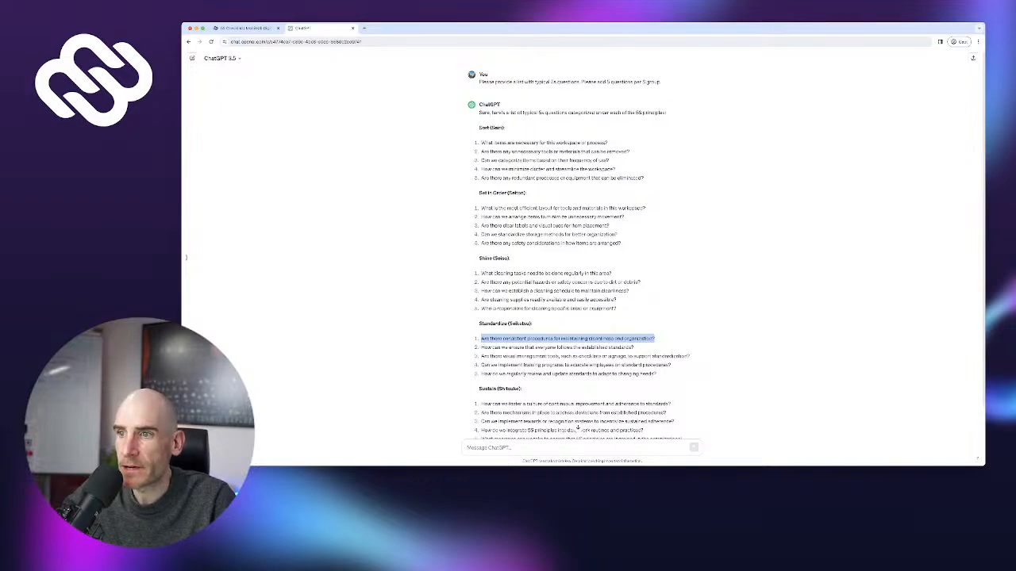
{"action": "left_click_drag", "start_coordinate": [481, 348], "coordinate": [645, 349]}
{"action": "key", "text": "ctrl+c"}
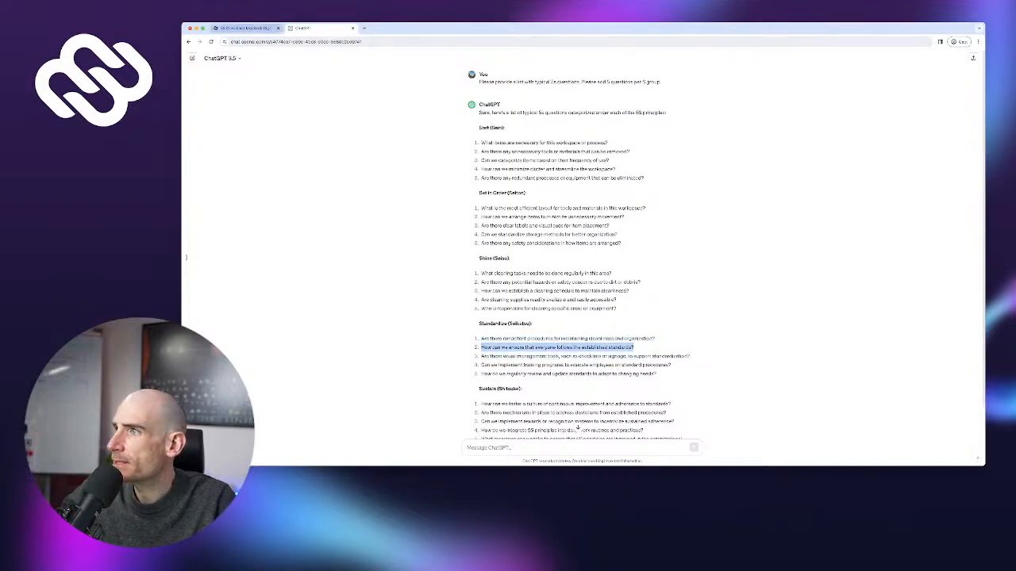
{"action": "left_click", "coordinate": [246, 28]}
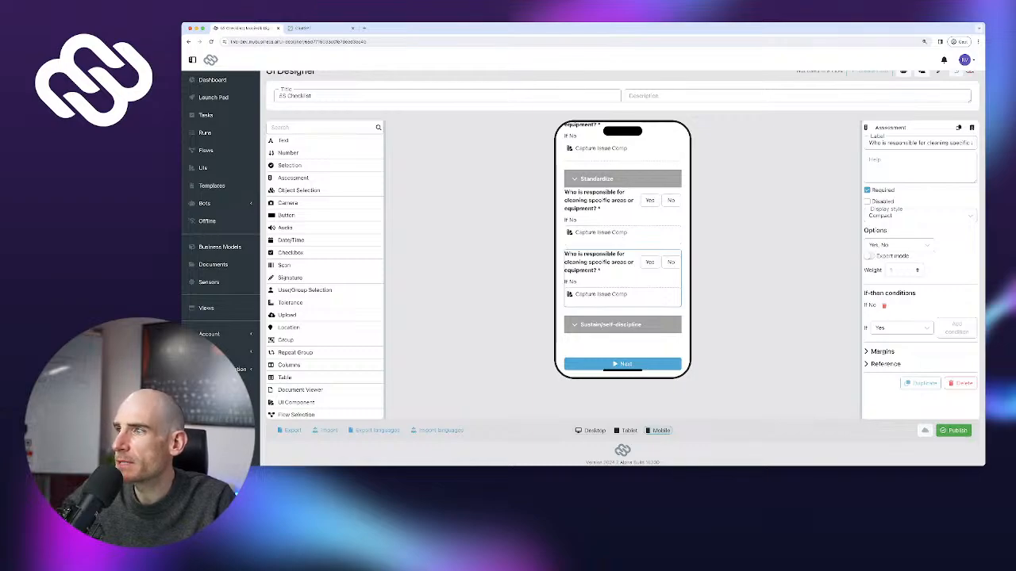
{"action": "key", "text": "ctrl+a"}
{"action": "key", "text": "ctrl+v"}
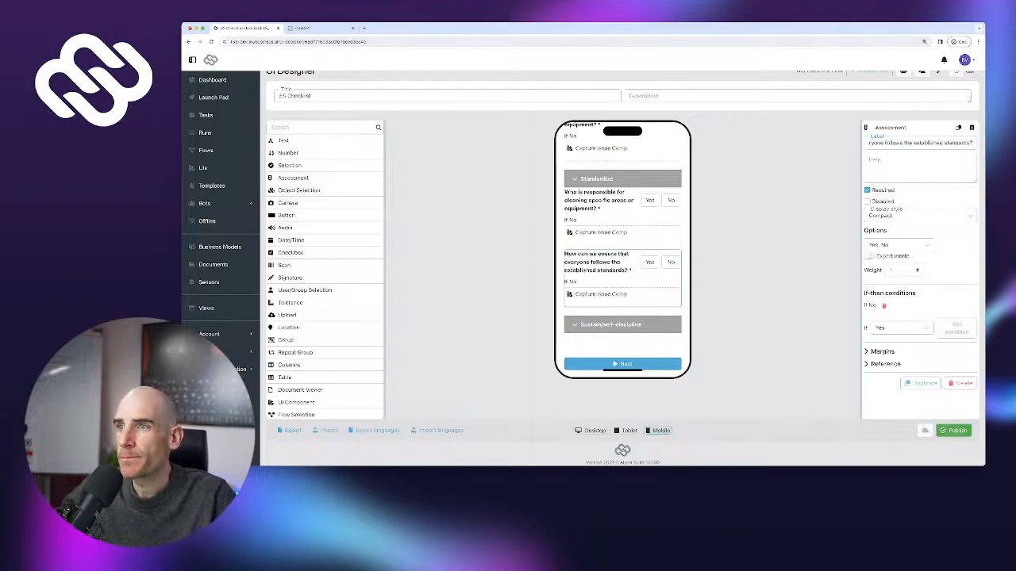
{"action": "left_click", "coordinate": [920, 383]}
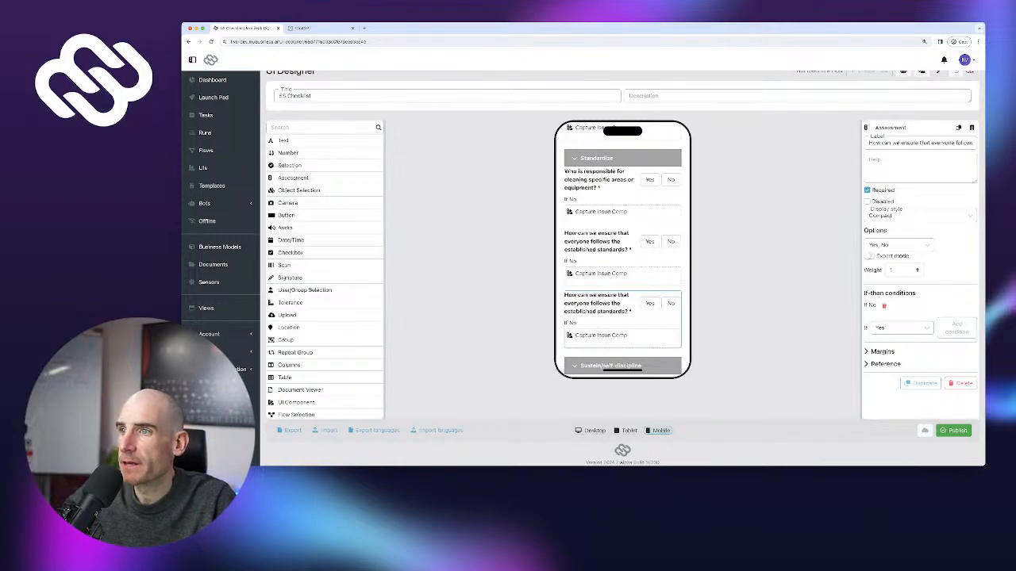
Relabel the Standardize copy with ChatGPT's visual management tools question and duplicate it
{"action": "left_click", "coordinate": [317, 27]}
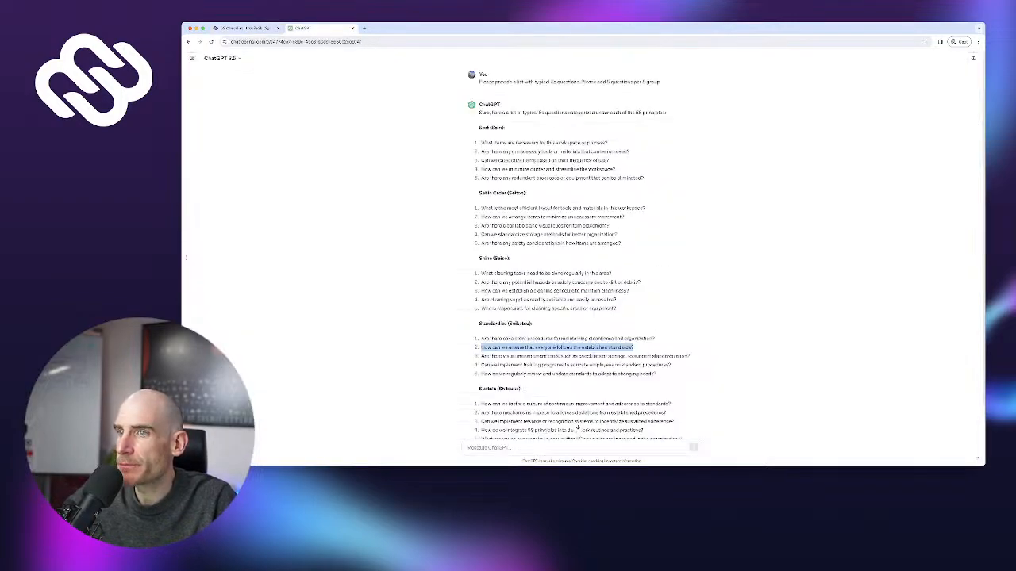
{"action": "left_click_drag", "start_coordinate": [481, 356], "coordinate": [690, 356]}
{"action": "key", "text": "ctrl+c"}
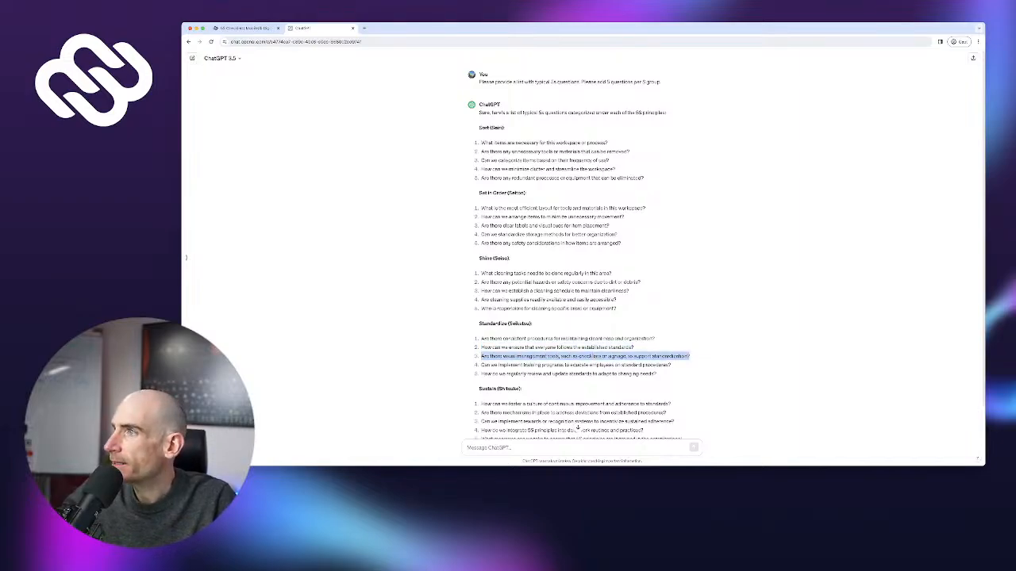
{"action": "left_click", "coordinate": [242, 27]}
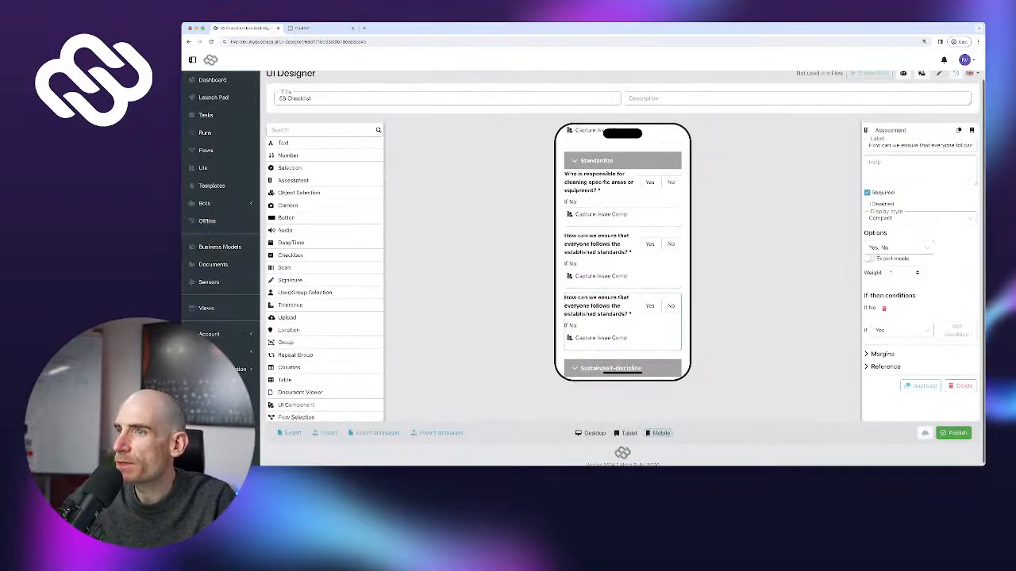
{"action": "key", "text": "ctrl+a"}
{"action": "key", "text": "ctrl+v"}
{"action": "scroll", "coordinate": [623, 314], "scroll_direction": "down", "scroll_amount": 2}
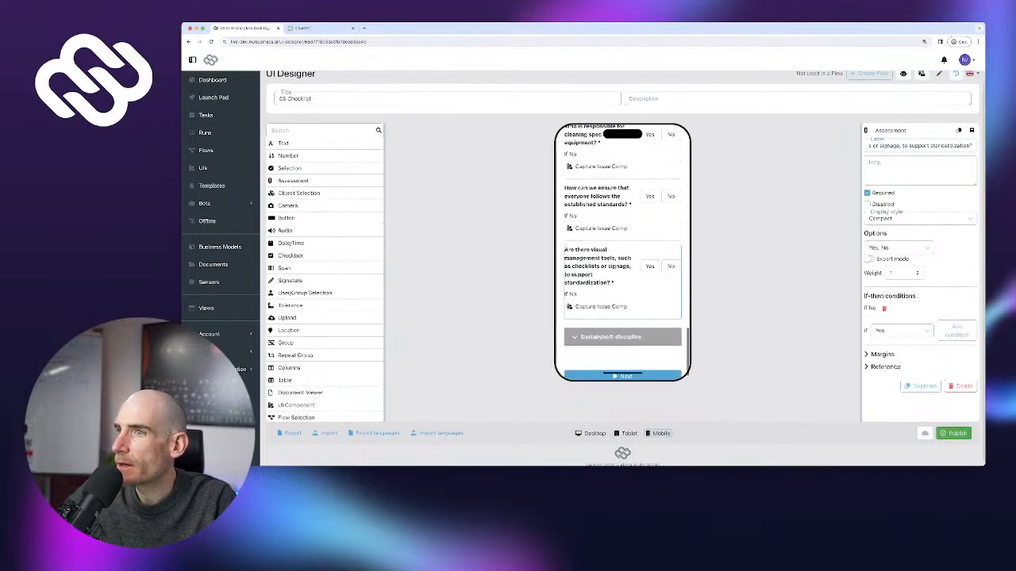
{"action": "left_click", "coordinate": [921, 385]}
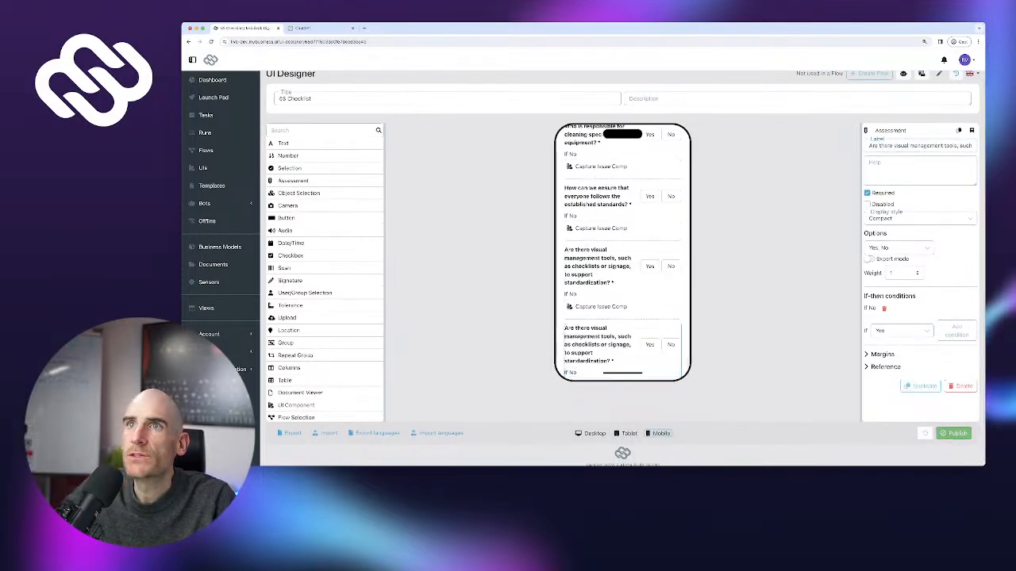
Relabel the next copy with ChatGPT's training programs question and duplicate it
{"action": "left_click", "coordinate": [314, 28]}
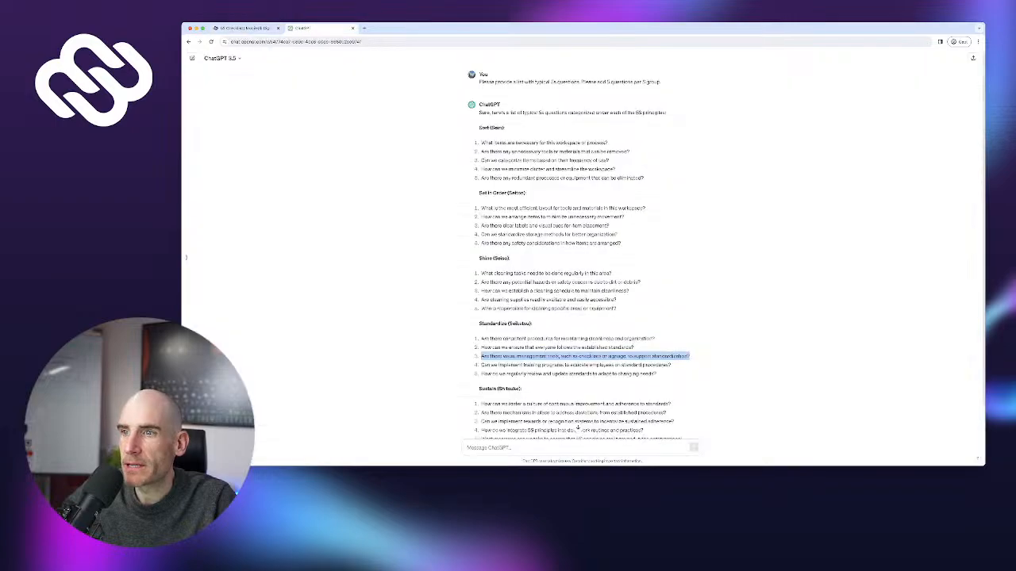
{"action": "left_click_drag", "start_coordinate": [529, 357], "coordinate": [672, 365]}
{"action": "left_click", "coordinate": [672, 365]}
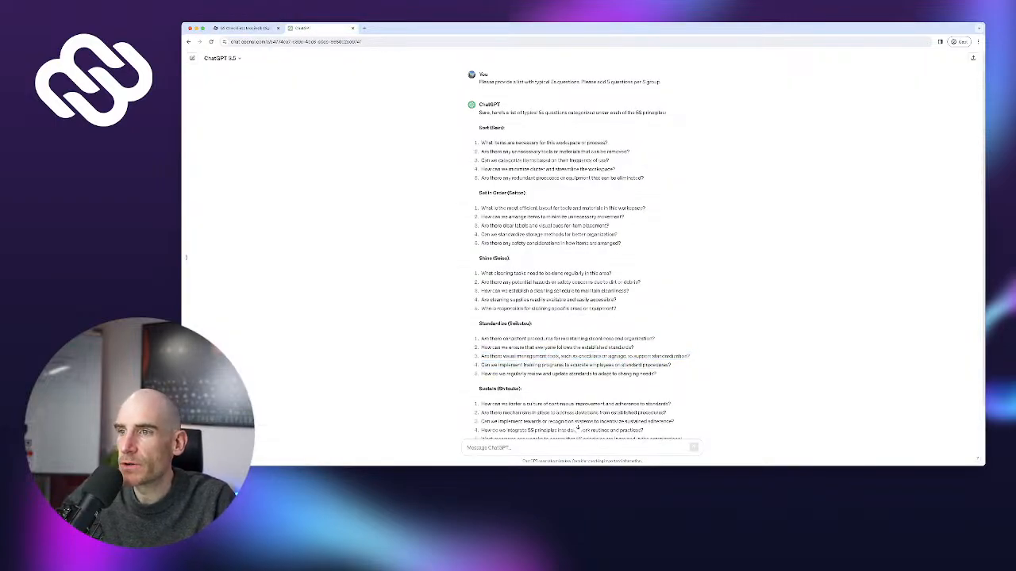
{"action": "left_click_drag", "start_coordinate": [481, 365], "coordinate": [671, 365]}
{"action": "key", "text": "super+c"}
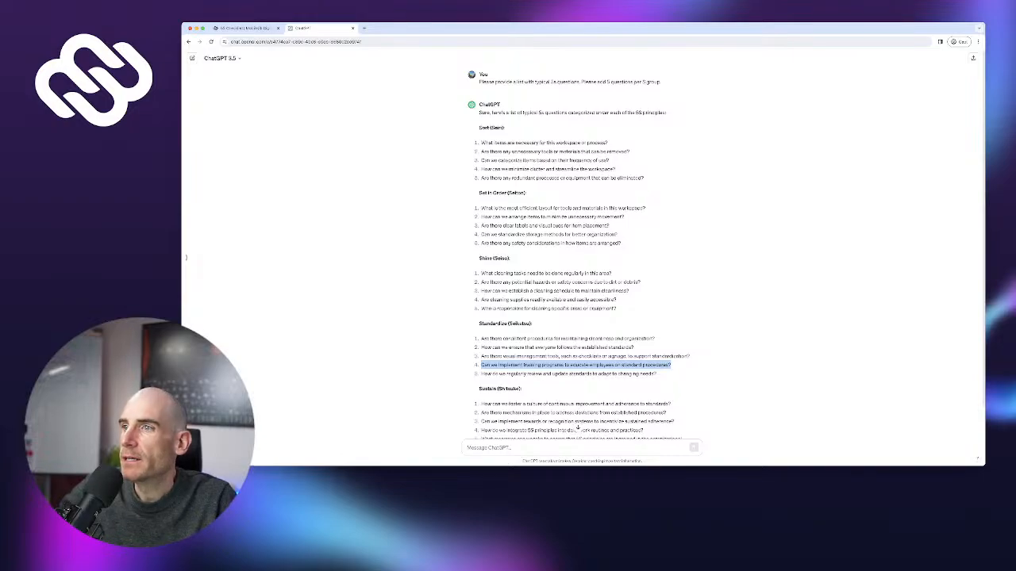
{"action": "left_click", "coordinate": [242, 28]}
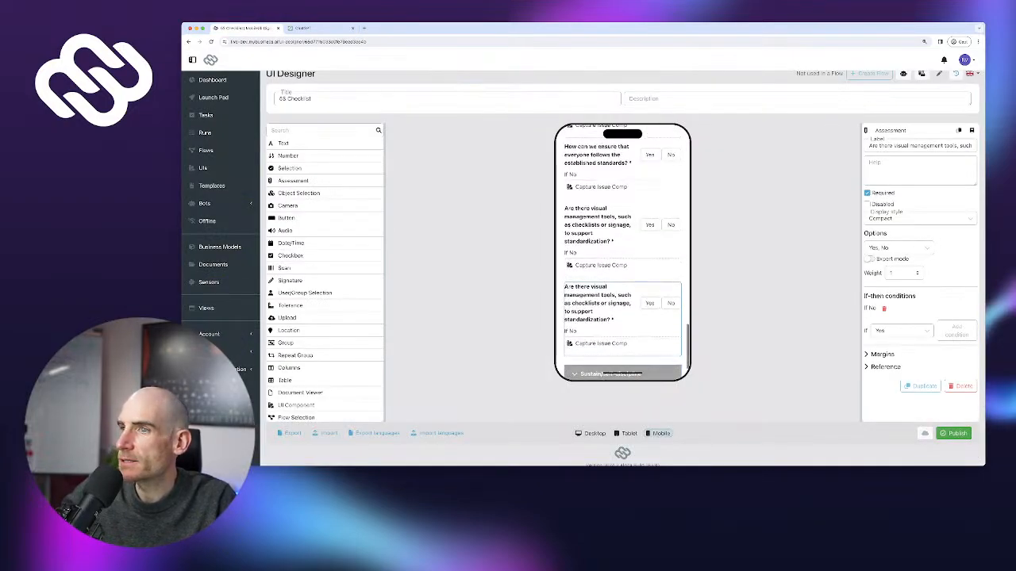
{"action": "key", "text": "super+a"}
{"action": "key", "text": "super+v"}
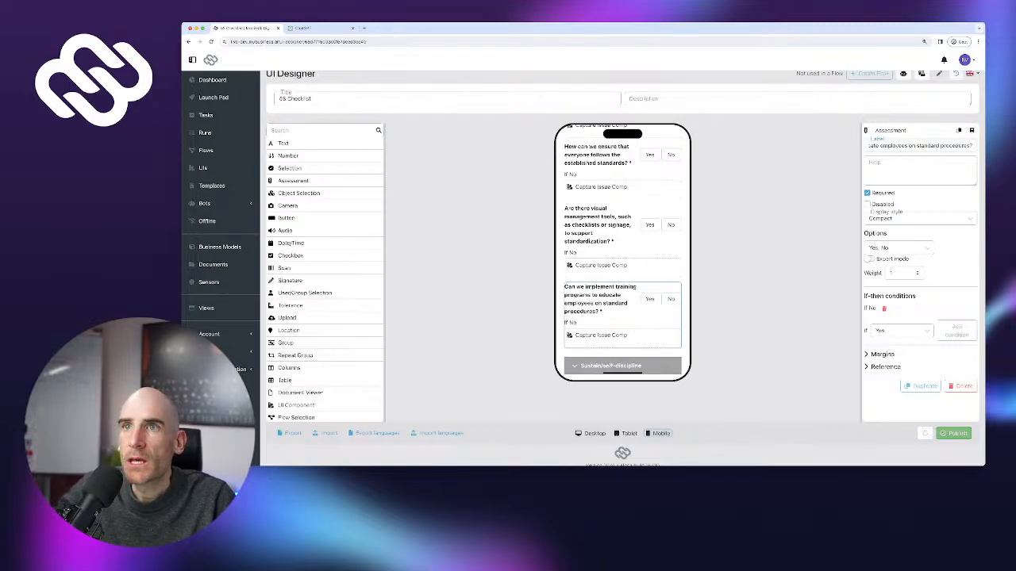
{"action": "left_click", "coordinate": [920, 387]}
Relabel the next copy with the regularly review and update standards question and duplicate it
{"action": "left_click", "coordinate": [316, 29]}
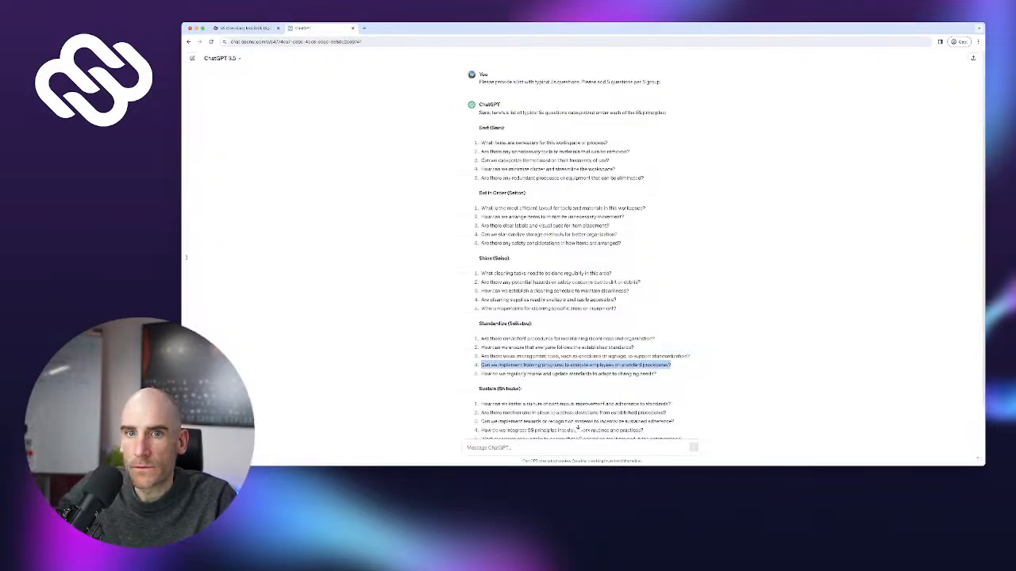
{"action": "left_click_drag", "start_coordinate": [480, 375], "coordinate": [657, 375]}
{"action": "key", "text": "super+c"}
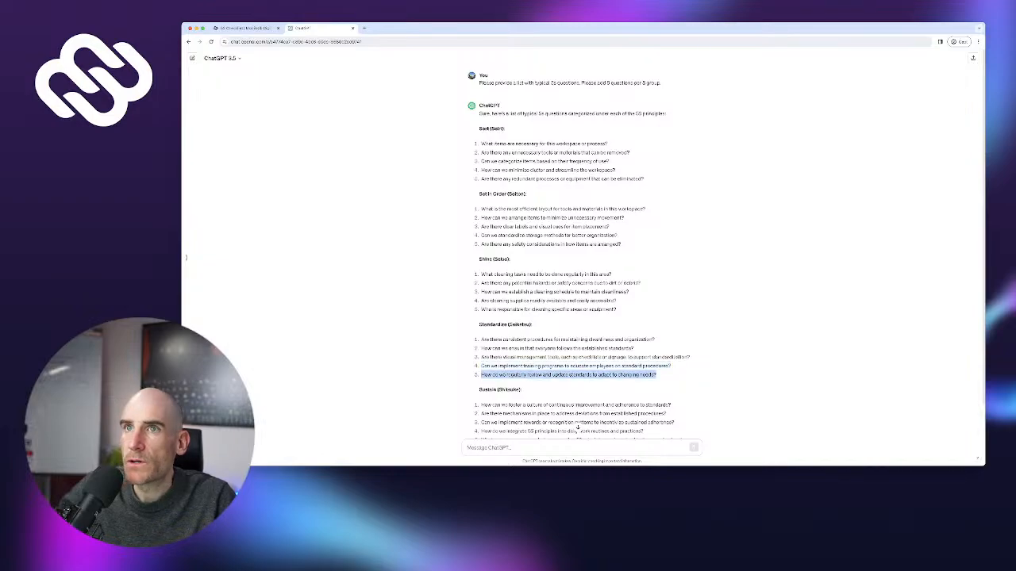
{"action": "left_click", "coordinate": [242, 29]}
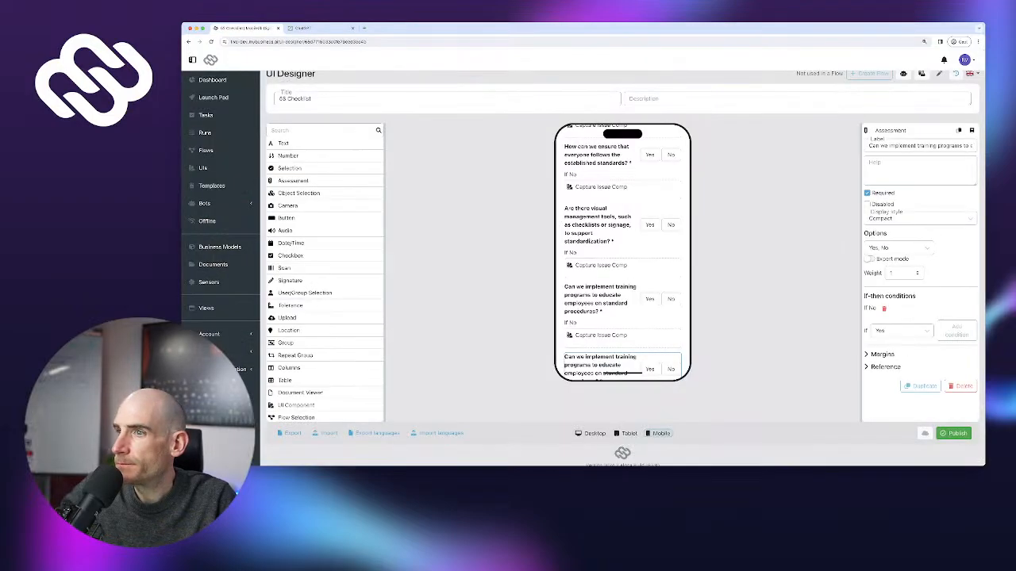
{"action": "scroll", "coordinate": [619, 293], "scroll_direction": "down", "scroll_amount": 1}
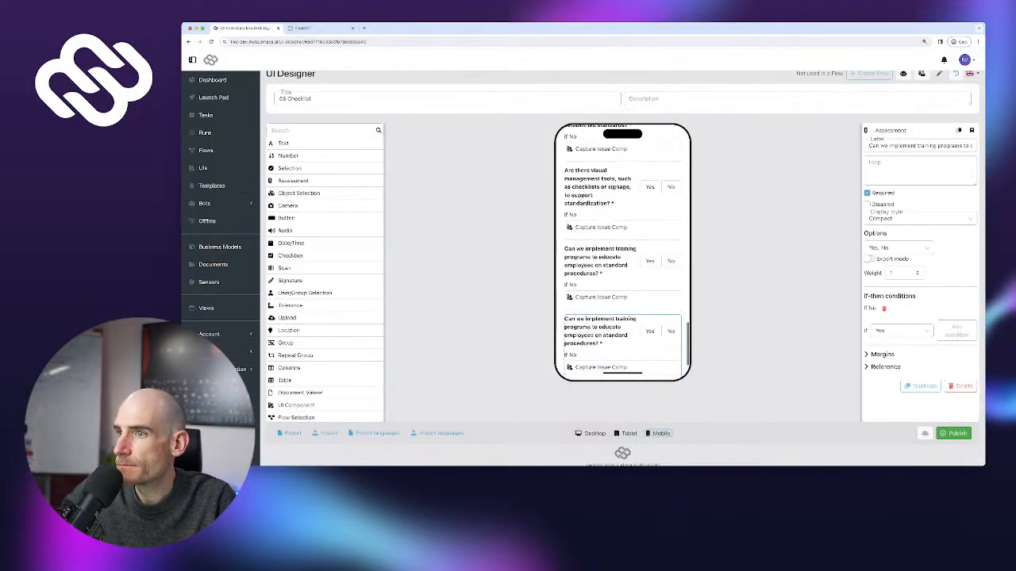
{"action": "left_click", "coordinate": [611, 265]}
{"action": "left_click", "coordinate": [649, 330]}
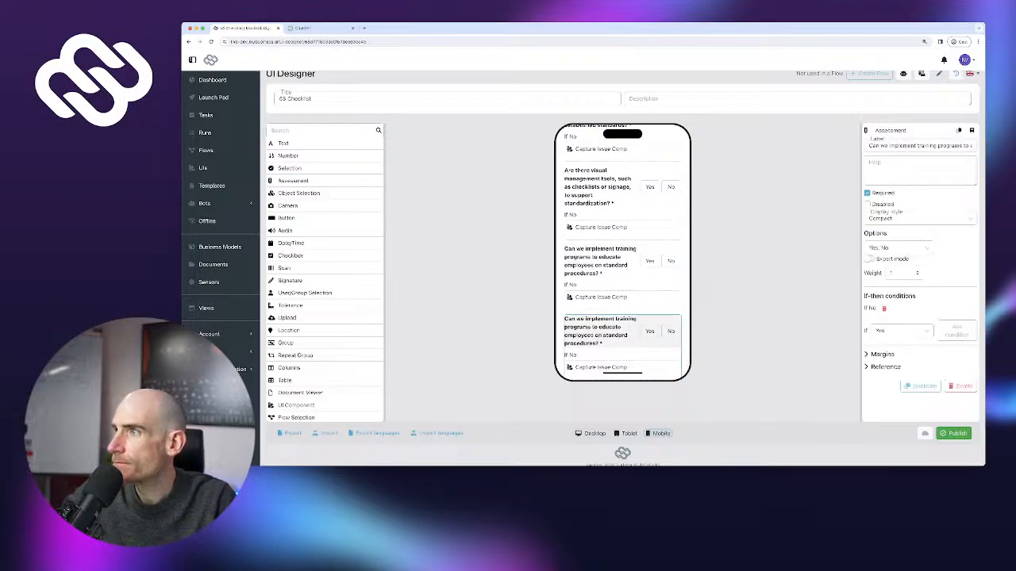
{"action": "key", "text": "super+a"}
{"action": "key", "text": "super+v"}
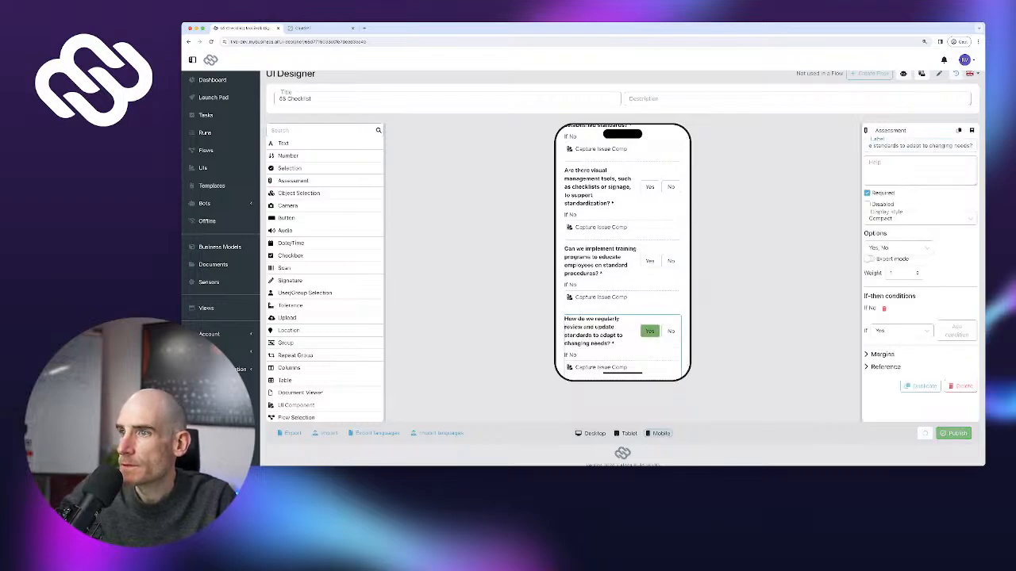
{"action": "scroll", "coordinate": [622, 254], "scroll_direction": "down", "scroll_amount": 2}
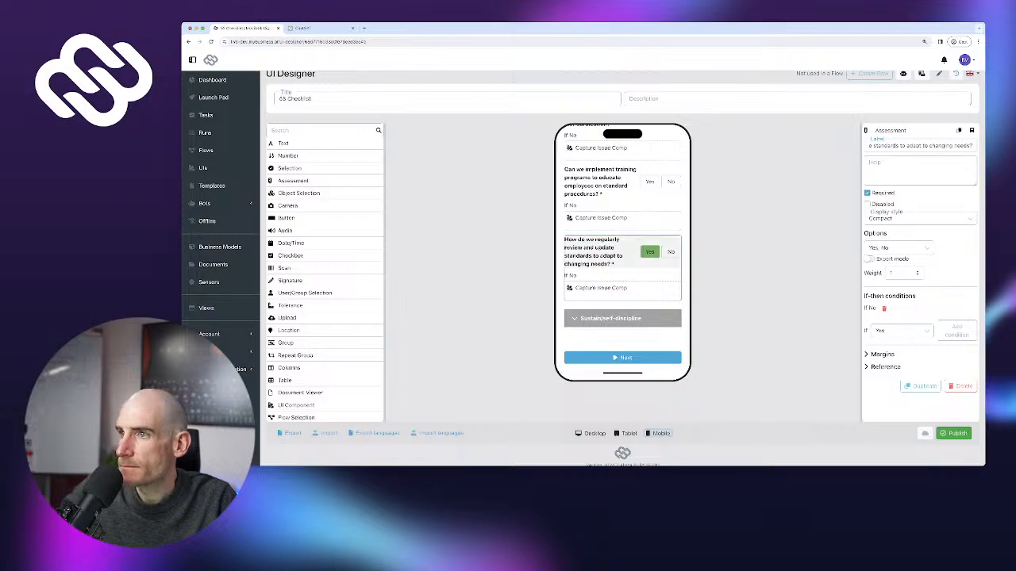
{"action": "left_click", "coordinate": [921, 385]}
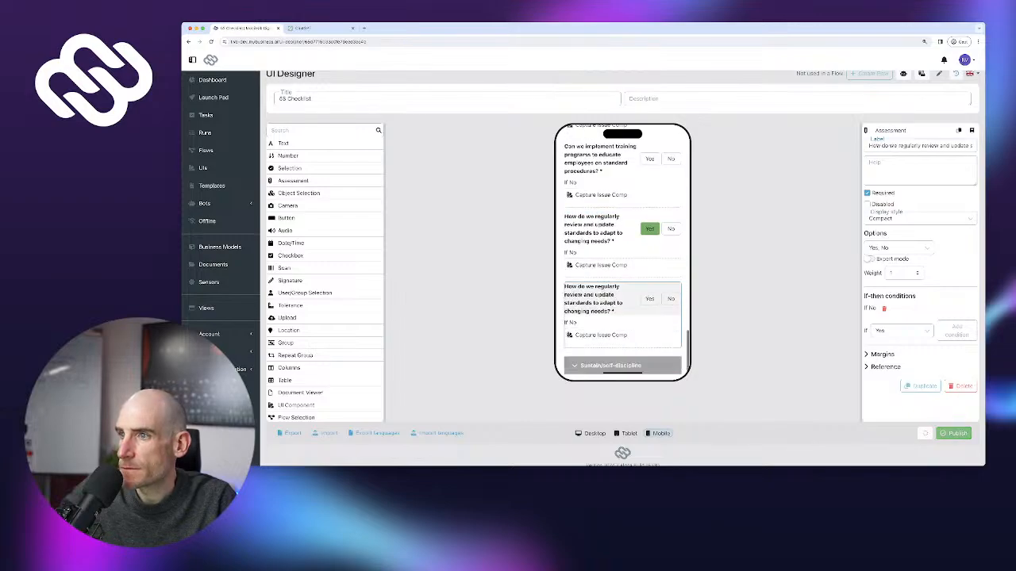
{"action": "scroll", "coordinate": [622, 262], "scroll_direction": "down", "scroll_amount": 2}
Move an assessment into Sustain/self-discipline, label it with the foster-a-culture question, and duplicate it
{"action": "left_click_drag", "start_coordinate": [603, 252], "coordinate": [603, 306]}
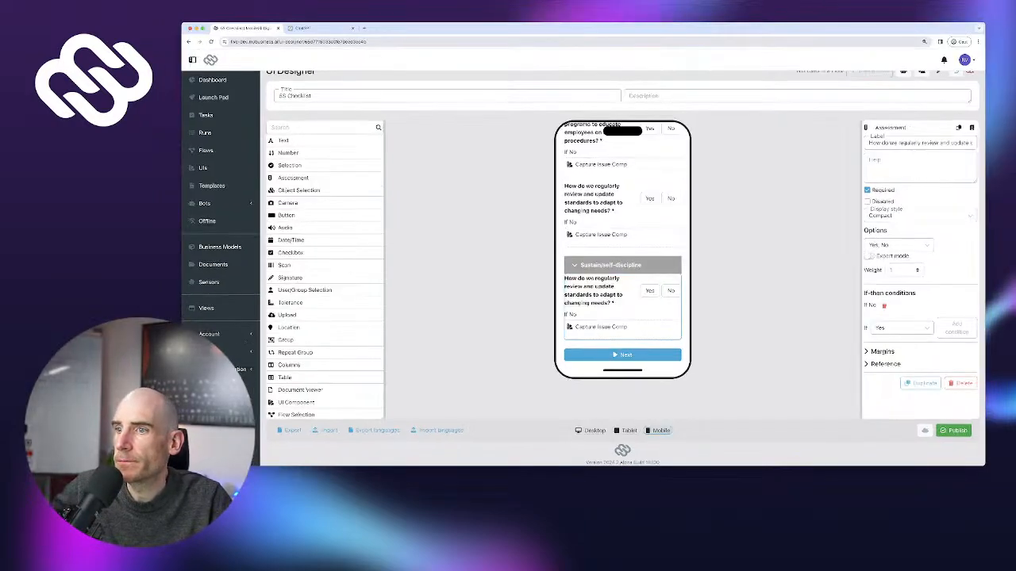
{"action": "left_click", "coordinate": [312, 24]}
{"action": "scroll", "coordinate": [583, 254], "scroll_direction": "down", "scroll_amount": 1}
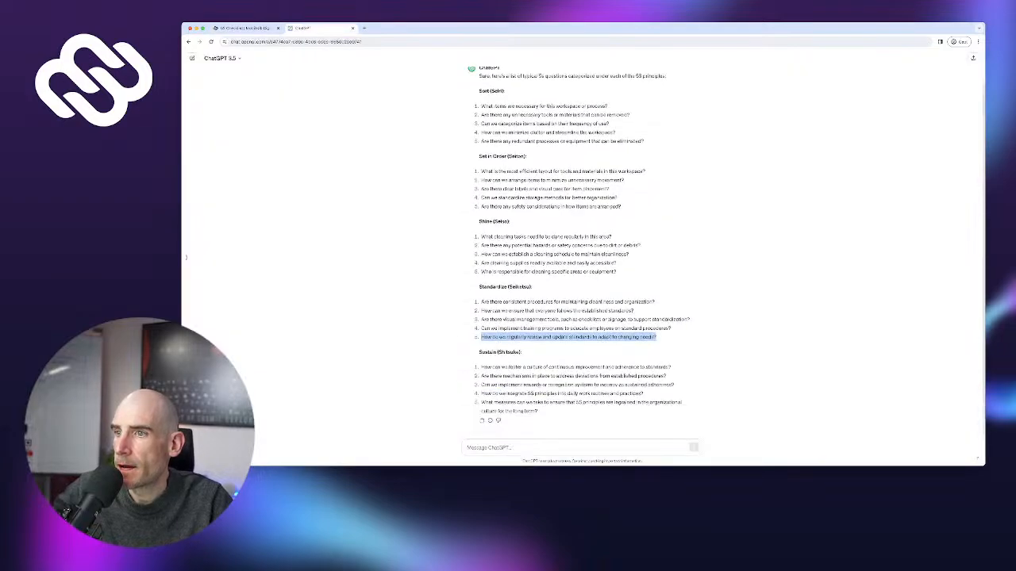
{"action": "left_click_drag", "start_coordinate": [481, 367], "coordinate": [608, 367]}
{"action": "left_click_drag", "start_coordinate": [481, 366], "coordinate": [671, 366]}
{"action": "key", "text": "super+c"}
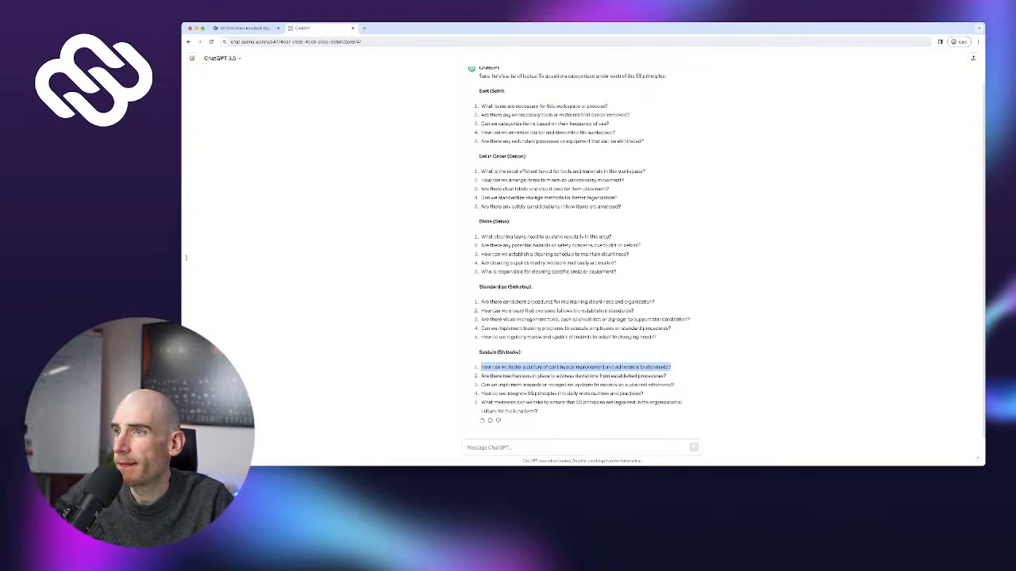
{"action": "left_click", "coordinate": [246, 29]}
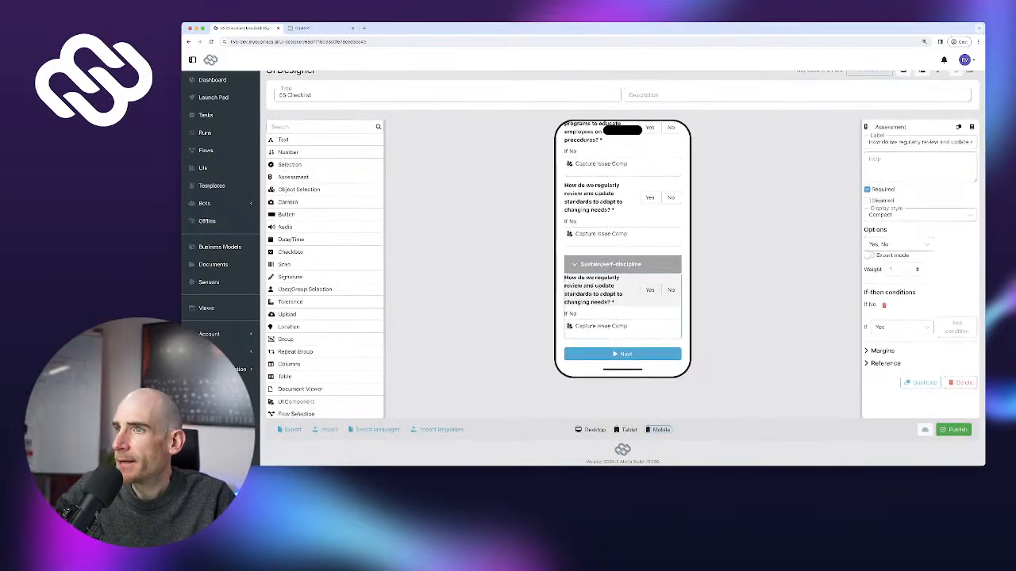
{"action": "key", "text": "super+a"}
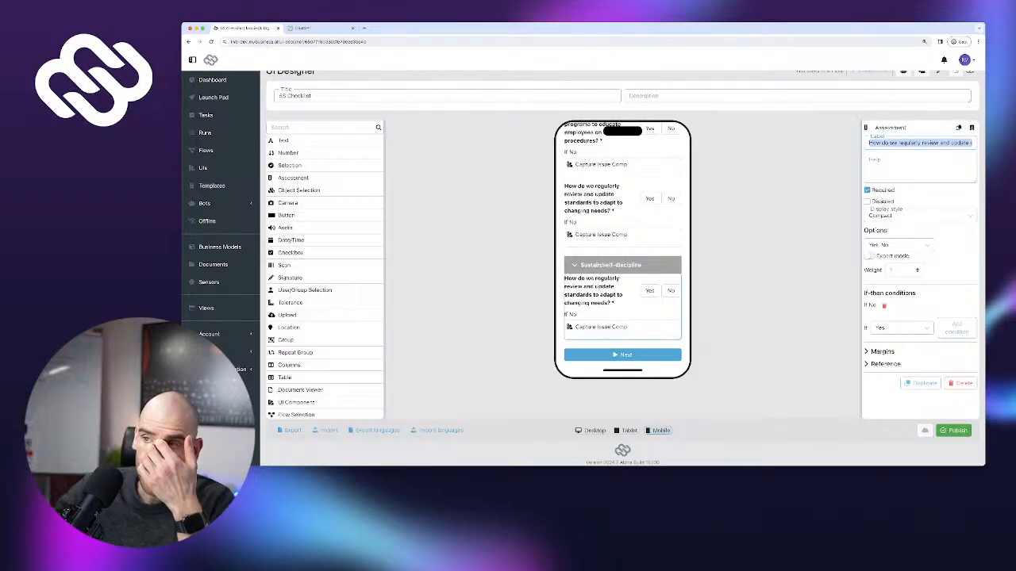
{"action": "key", "text": "super+v"}
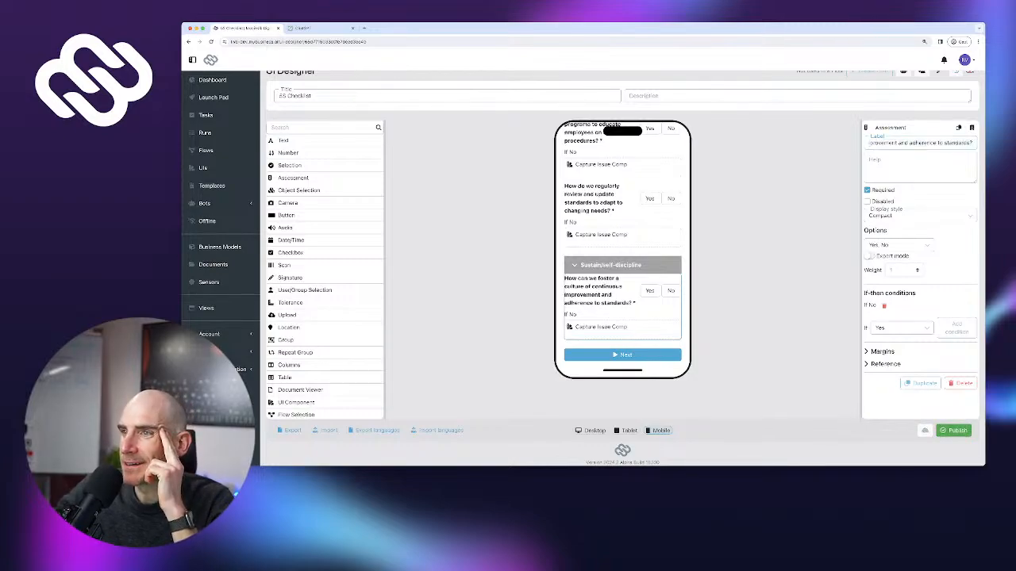
{"action": "left_click", "coordinate": [920, 384]}
Relabel the copy with the second Sustain question about deviations and duplicate it
{"action": "scroll", "coordinate": [622, 278], "scroll_direction": "down", "scroll_amount": 1}
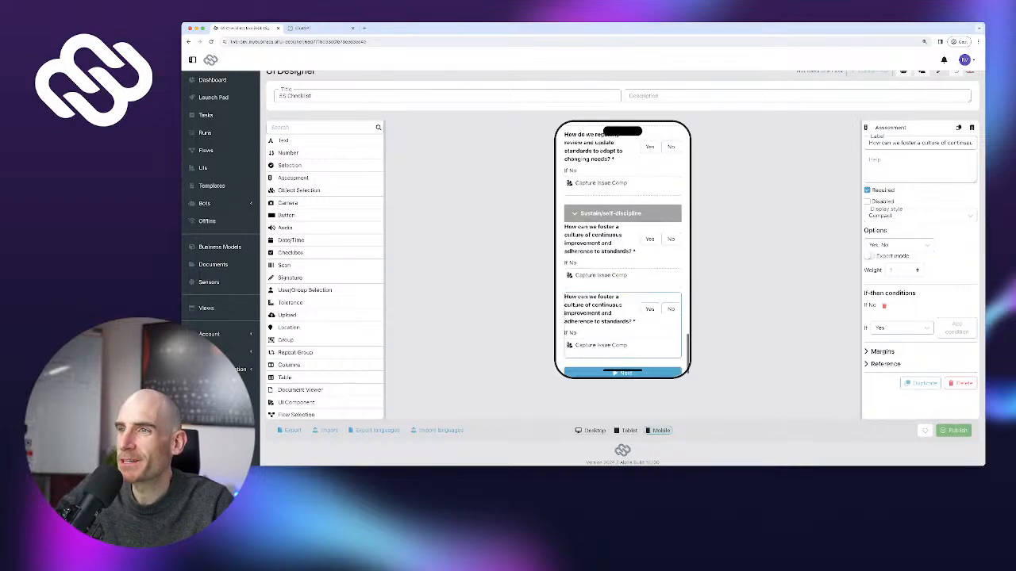
{"action": "left_click", "coordinate": [306, 28]}
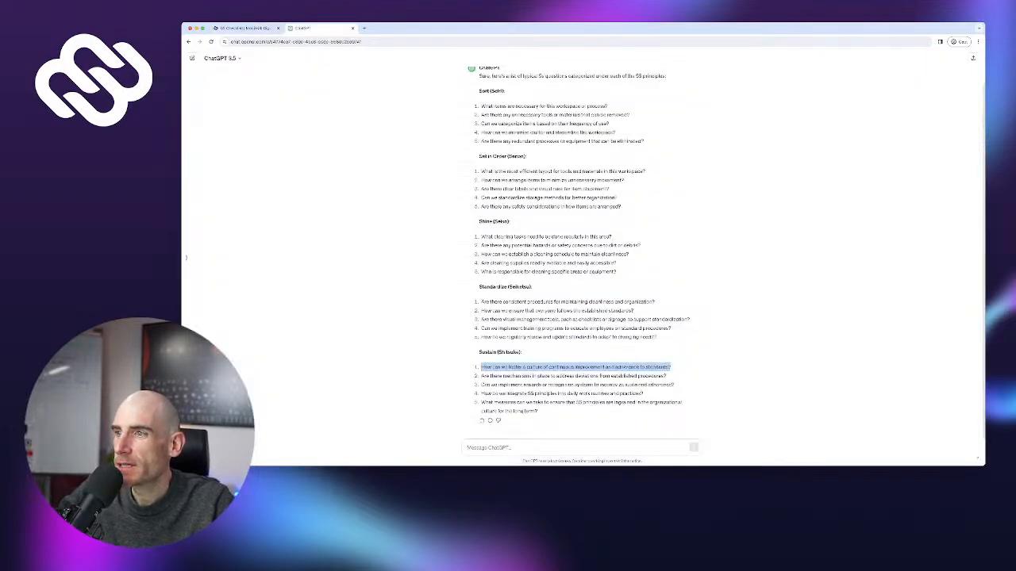
{"action": "left_click_drag", "start_coordinate": [481, 376], "coordinate": [668, 376]}
{"action": "key", "text": "ctrl+c"}
{"action": "left_click", "coordinate": [242, 28]}
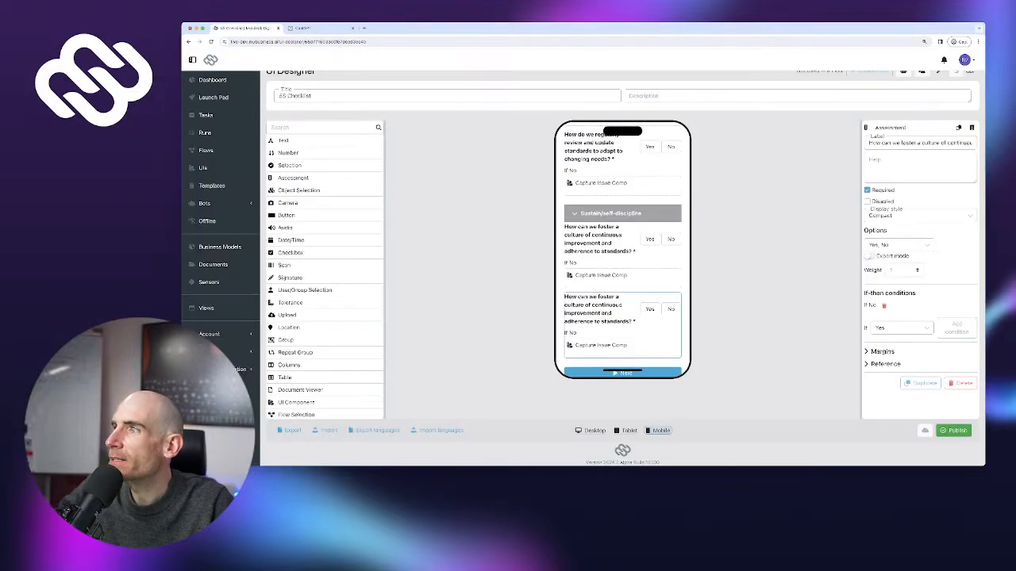
{"action": "key", "text": "ctrl+a"}
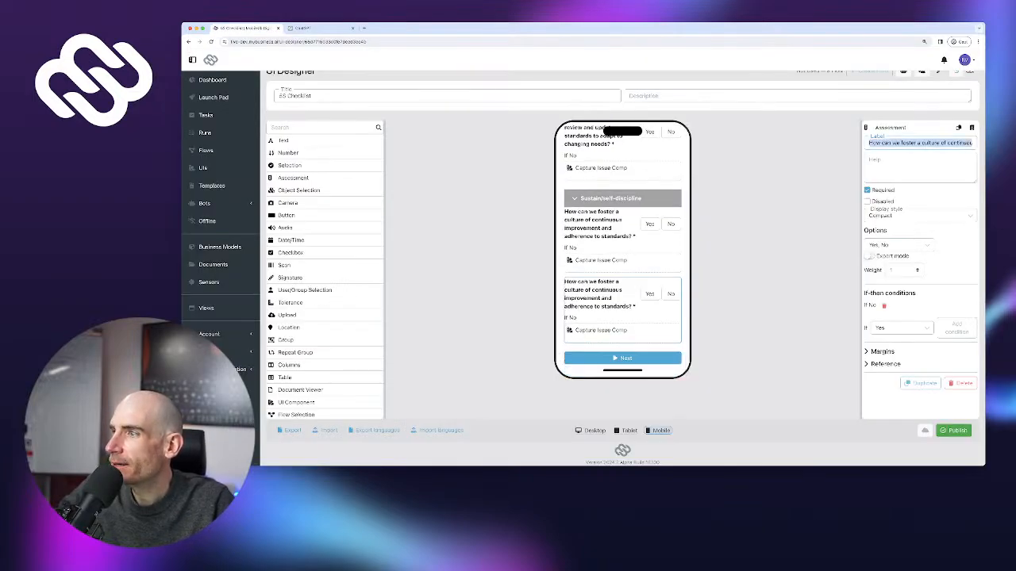
{"action": "key", "text": "ctrl+v"}
{"action": "left_click", "coordinate": [920, 383]}
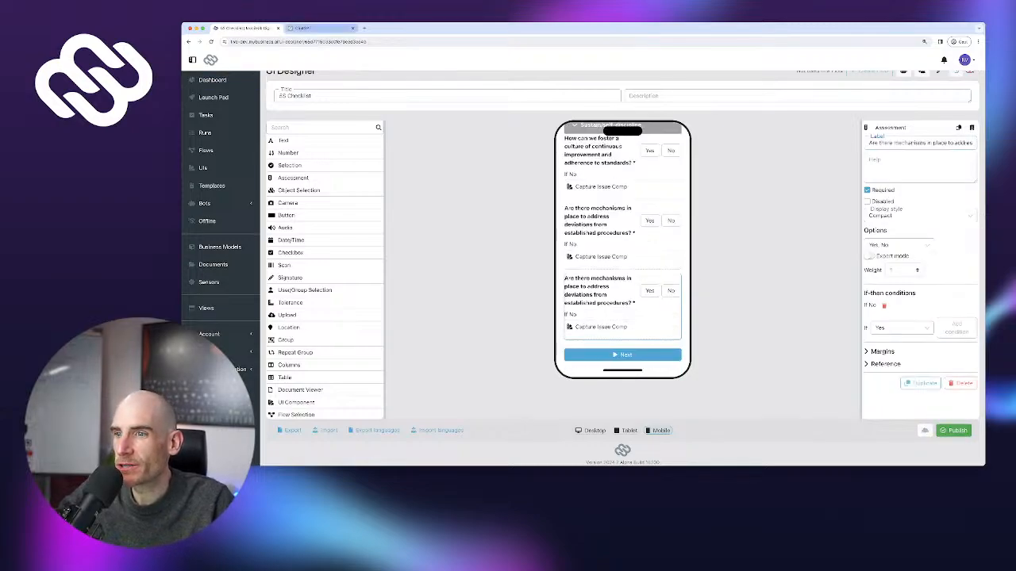
Relabel the next copy with the rewards or recognition question and duplicate it
{"action": "left_click", "coordinate": [313, 28]}
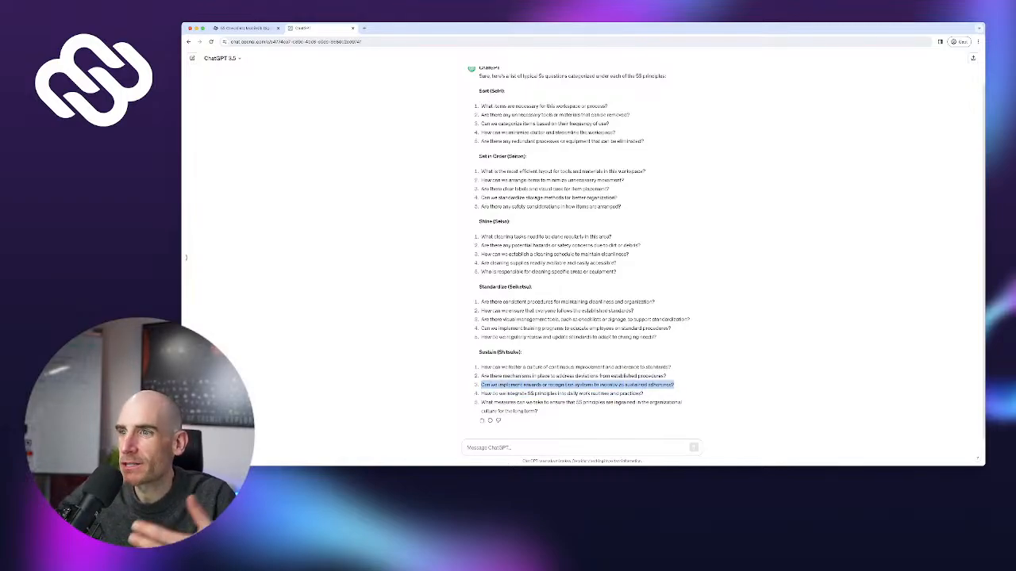
{"action": "left_click", "coordinate": [244, 28]}
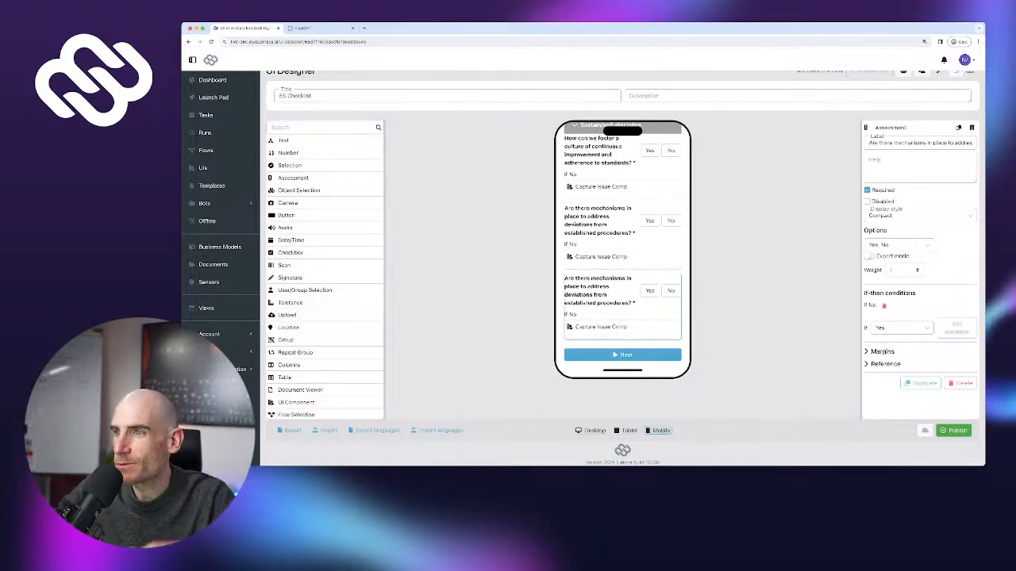
{"action": "triple_click", "coordinate": [919, 143]}
{"action": "type", "text": "Can we implement rewards or recognition systems to incentivize sustained adherence?"}
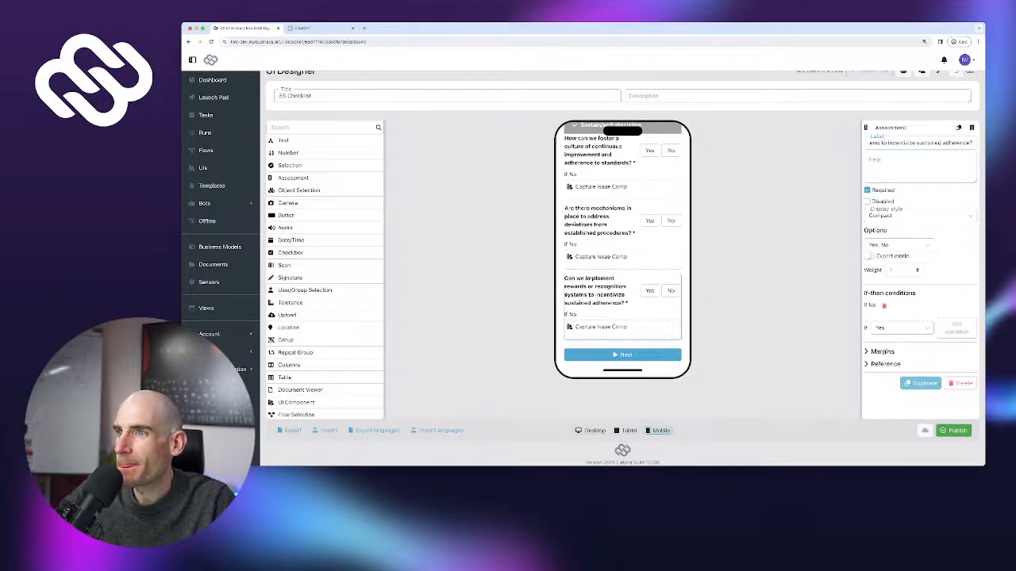
{"action": "left_click", "coordinate": [921, 383]}
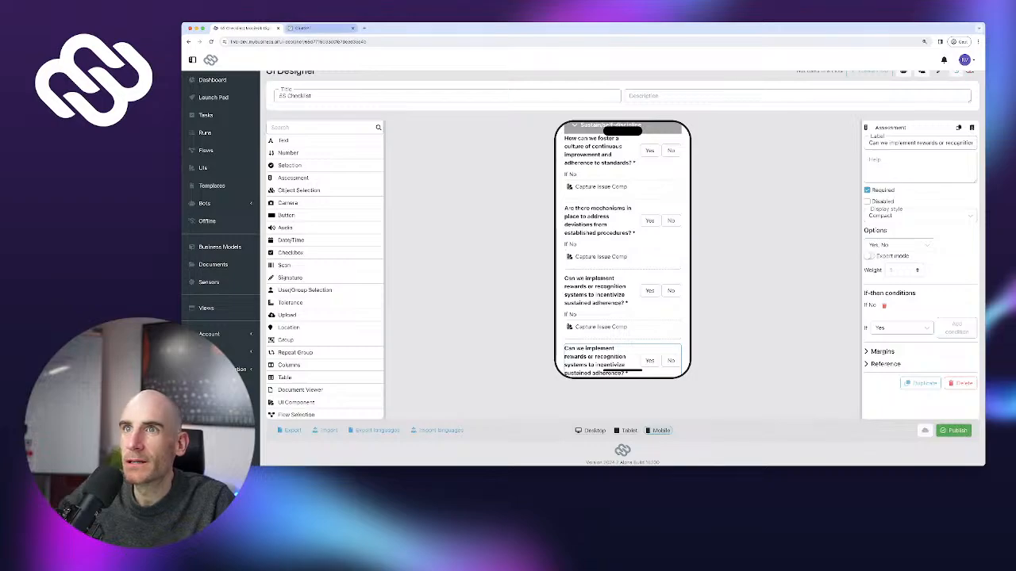
Relabel the next copy with the question on integrating 5S principles into daily routines, then duplicate
{"action": "left_click", "coordinate": [319, 28]}
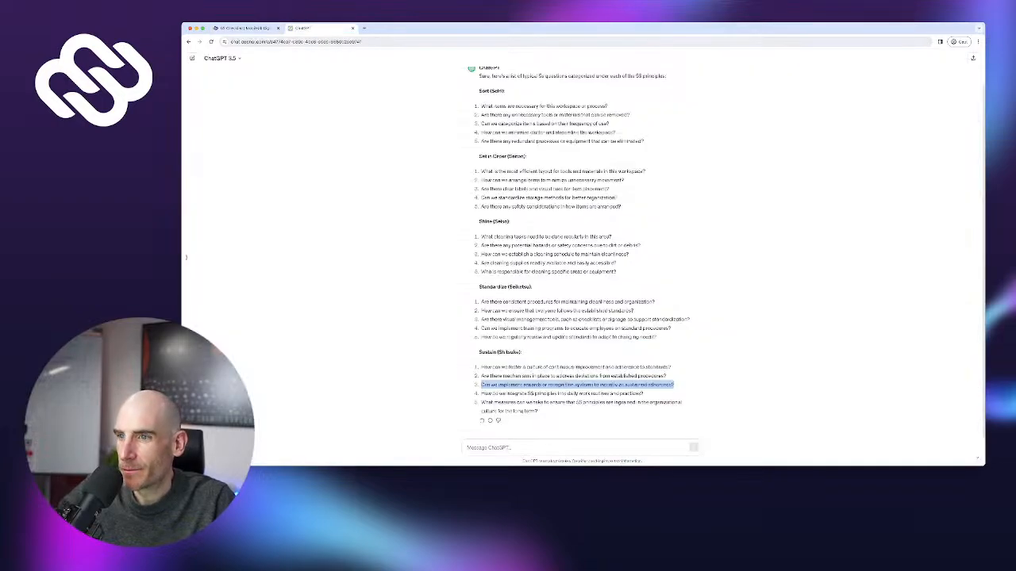
{"action": "left_click_drag", "start_coordinate": [481, 393], "coordinate": [644, 395]}
{"action": "key", "text": "super+c"}
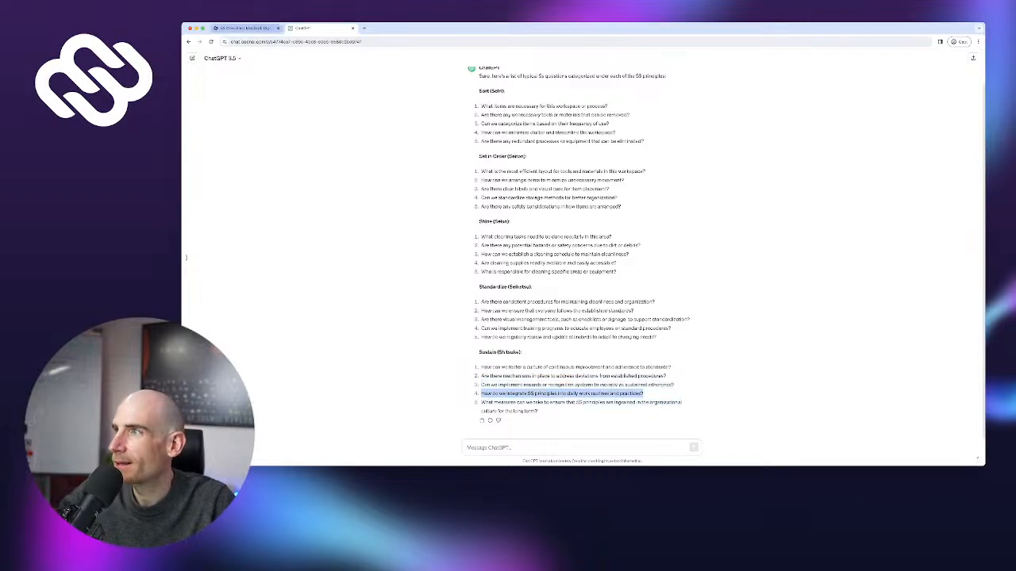
{"action": "left_click", "coordinate": [242, 28]}
{"action": "scroll", "coordinate": [622, 318], "scroll_direction": "down", "scroll_amount": 1}
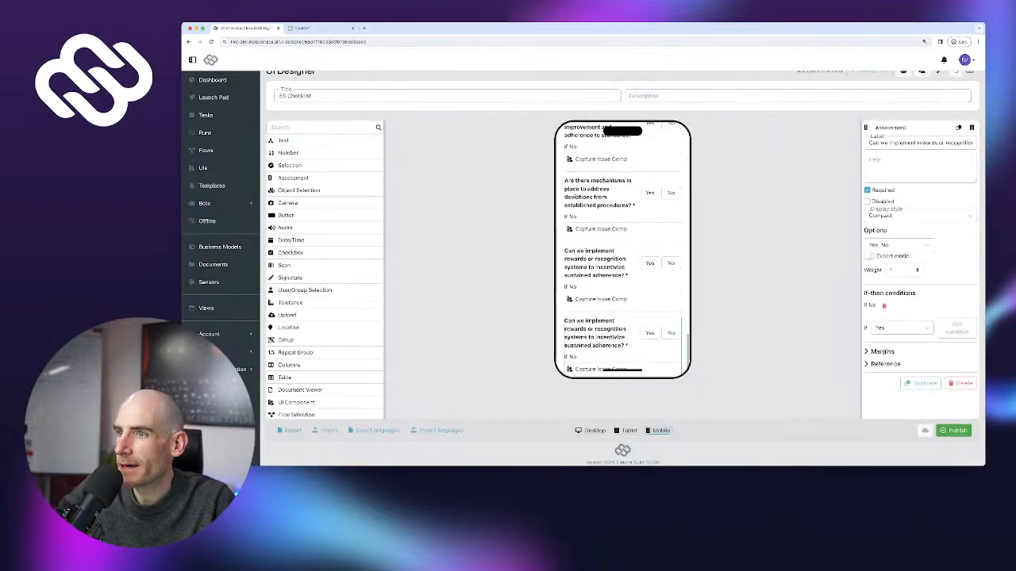
{"action": "triple_click", "coordinate": [920, 143]}
{"action": "key", "text": "super+v"}
{"action": "scroll", "coordinate": [622, 263], "scroll_direction": "down", "scroll_amount": 1}
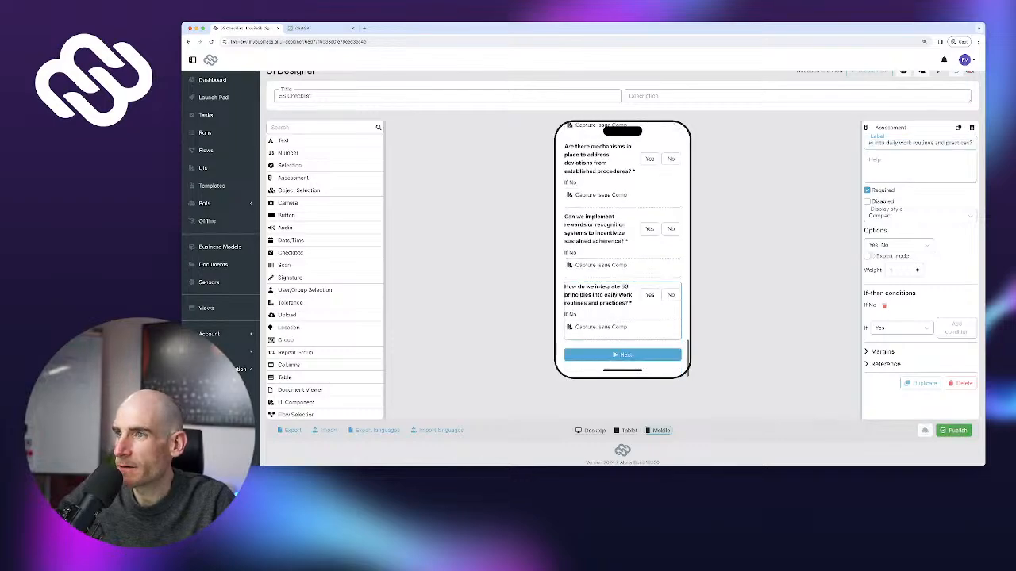
{"action": "left_click", "coordinate": [920, 383]}
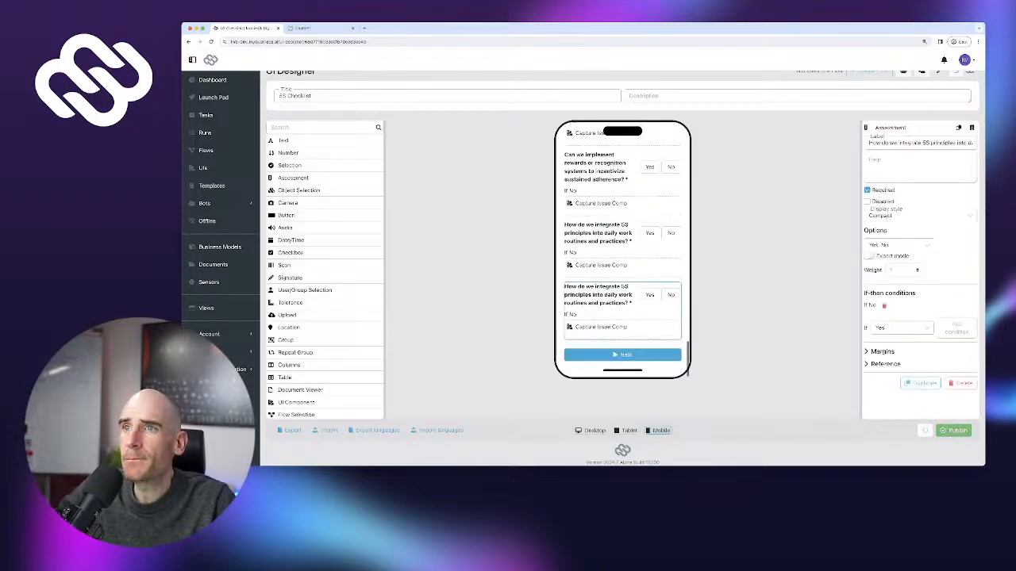
Label the last copy with the question on ingraining 5S in long-term organizational culture
{"action": "left_click", "coordinate": [314, 28]}
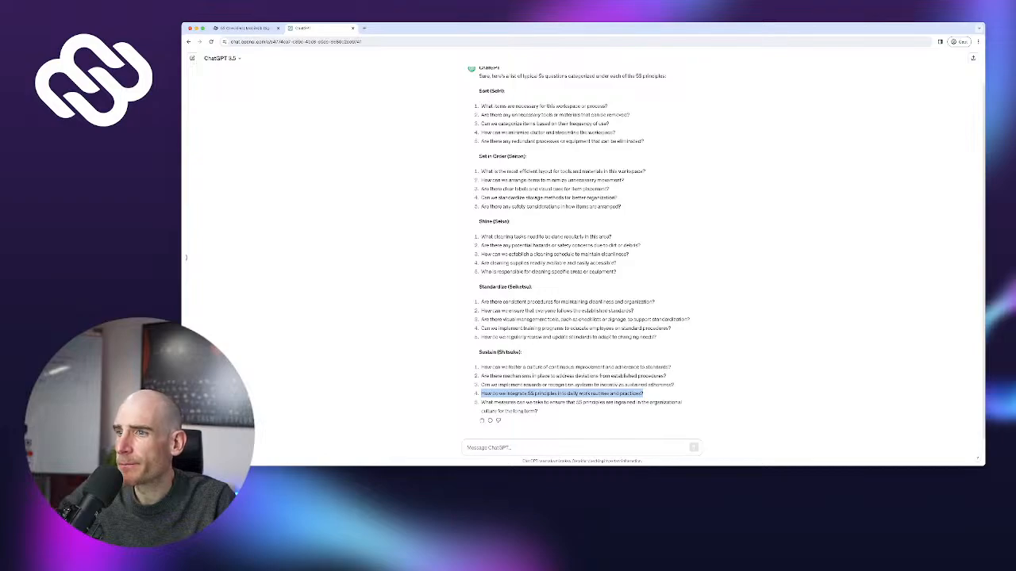
{"action": "left_click_drag", "start_coordinate": [480, 403], "coordinate": [538, 411]}
{"action": "key", "text": "super+c"}
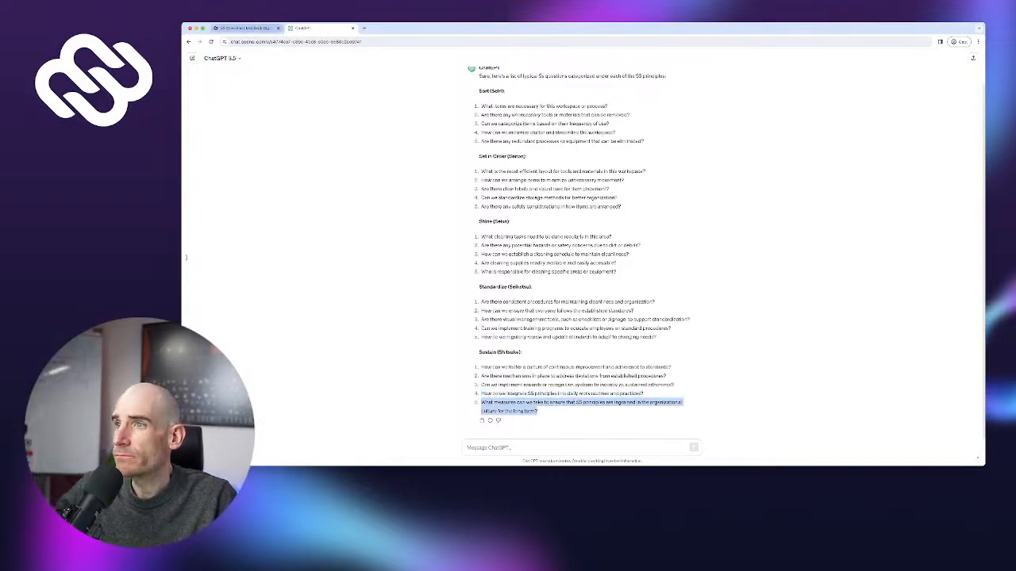
{"action": "left_click", "coordinate": [242, 28]}
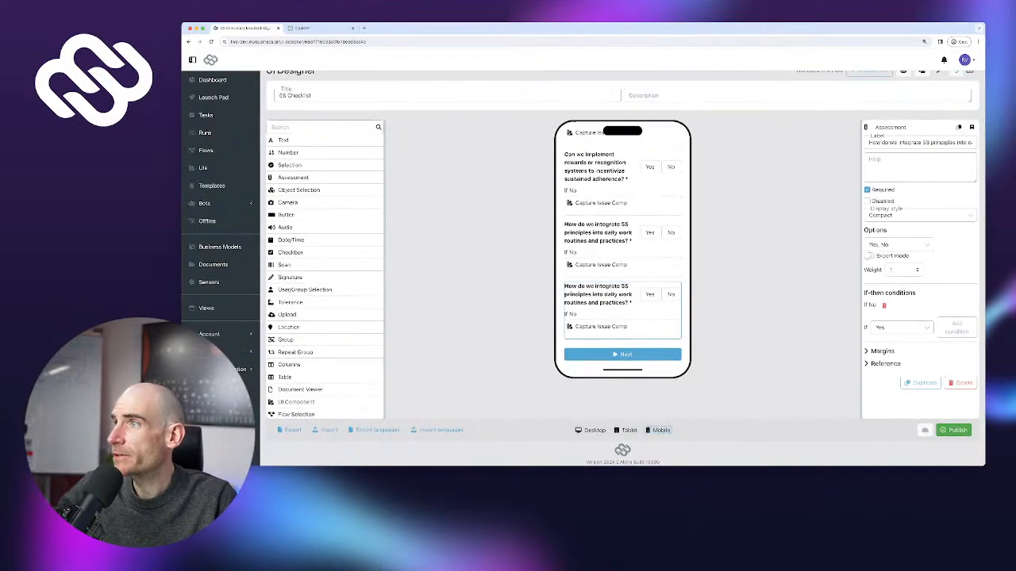
{"action": "key", "text": "super+a"}
{"action": "key", "text": "super+v"}
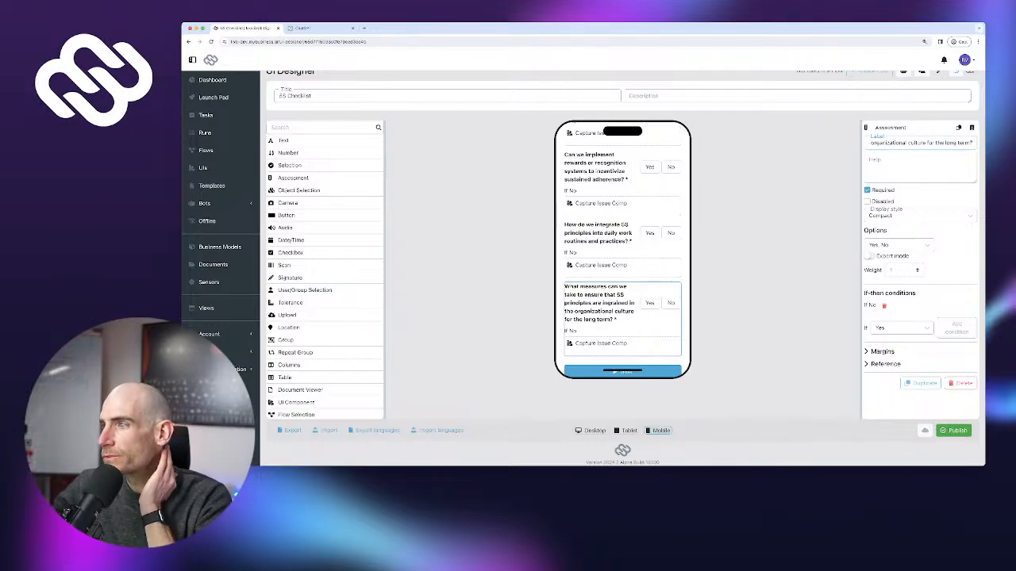
{"action": "scroll", "coordinate": [622, 270], "scroll_direction": "up", "scroll_amount": 1}
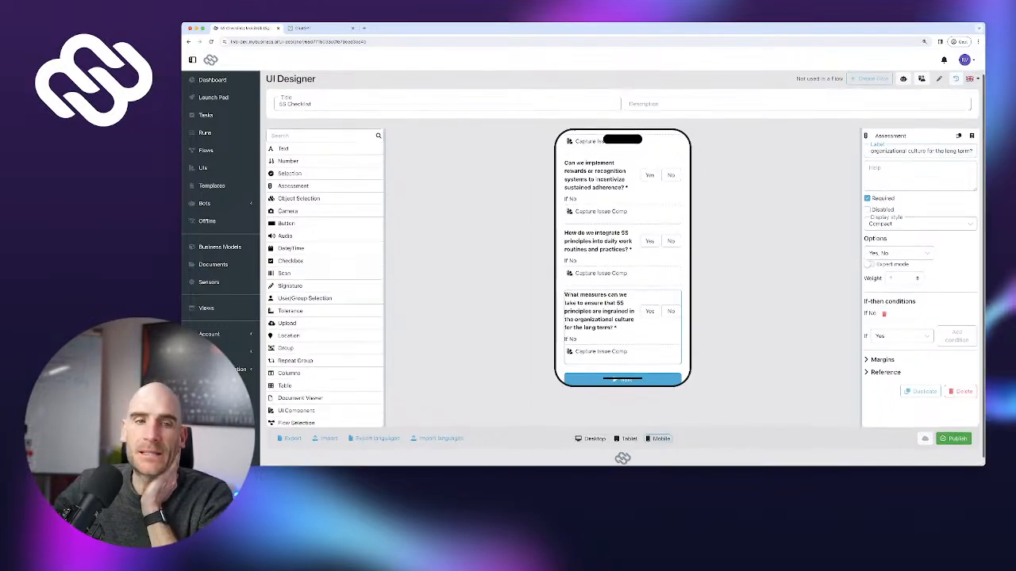
Publish the 5S Checklist UI with the five new Sustain assessments
{"action": "left_click", "coordinate": [953, 440]}
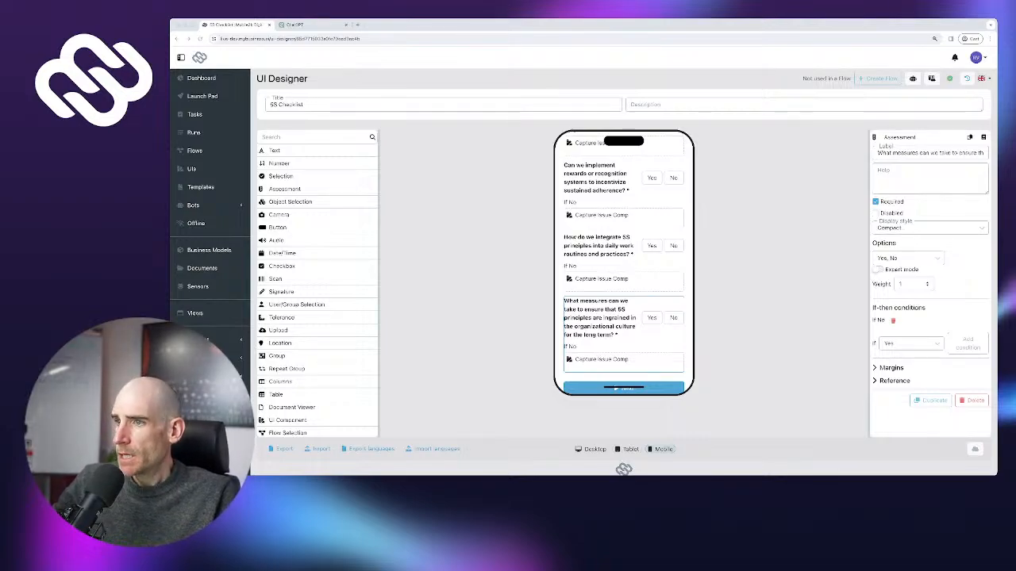
Scroll the form back up to the Sort section and bring the Label component into view
{"action": "scroll", "coordinate": [623, 317], "scroll_direction": "down", "scroll_amount": 1}
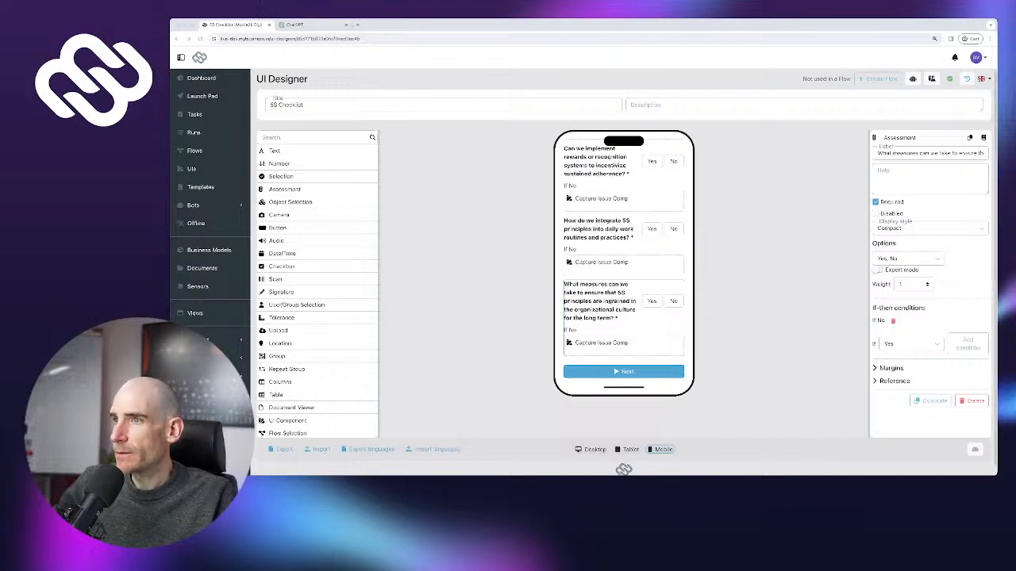
{"action": "scroll", "coordinate": [624, 318], "scroll_direction": "up", "scroll_amount": 1}
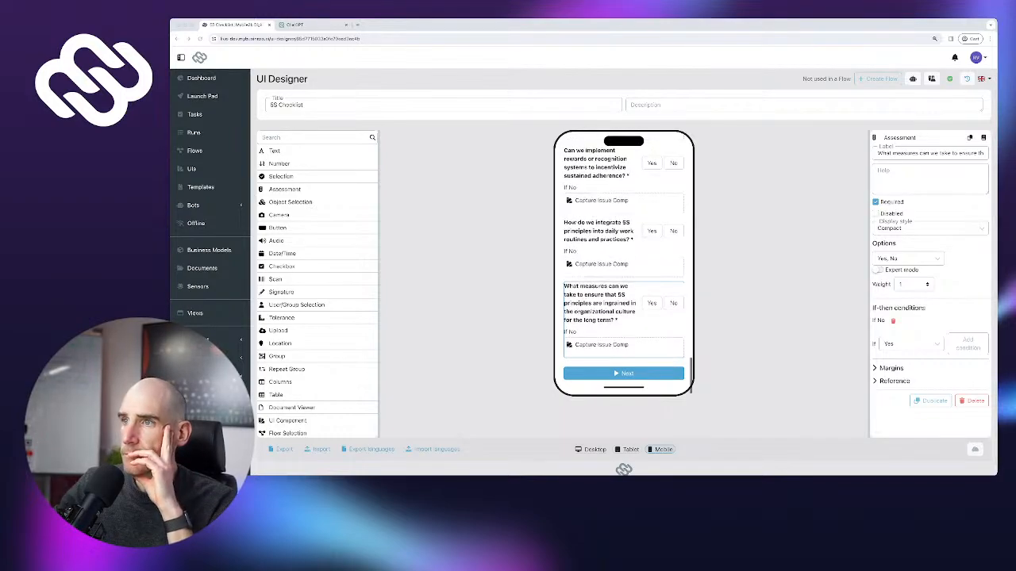
{"action": "scroll", "coordinate": [624, 318], "scroll_direction": "up", "scroll_amount": 3}
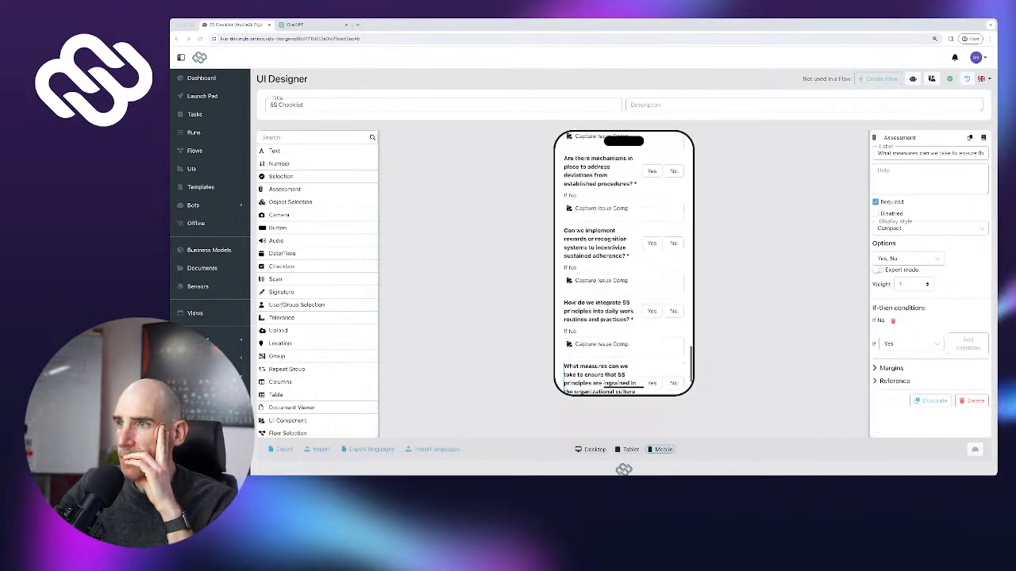
{"action": "scroll", "coordinate": [623, 263], "scroll_direction": "up", "scroll_amount": 10}
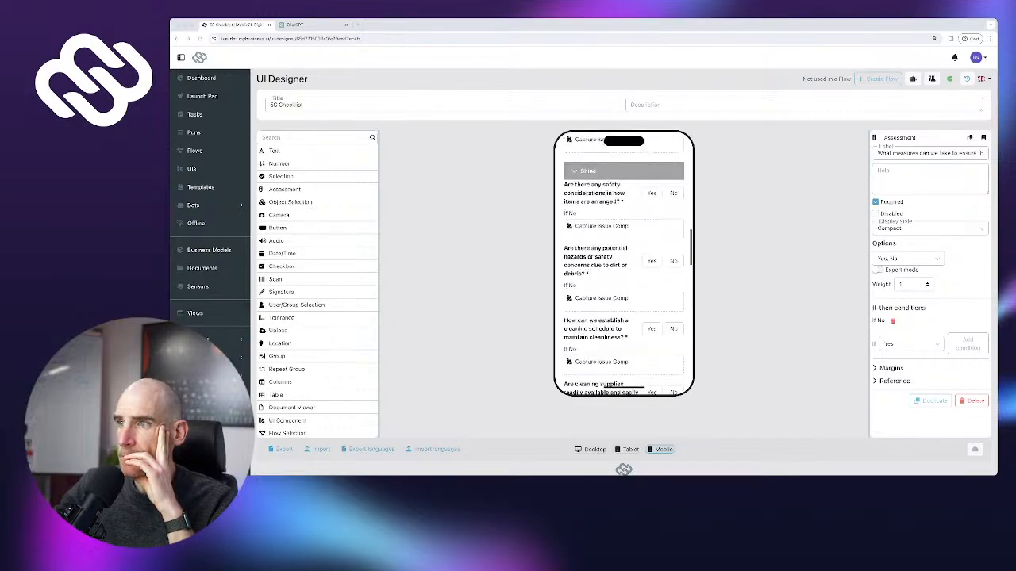
{"action": "scroll", "coordinate": [624, 263], "scroll_direction": "up", "scroll_amount": 10}
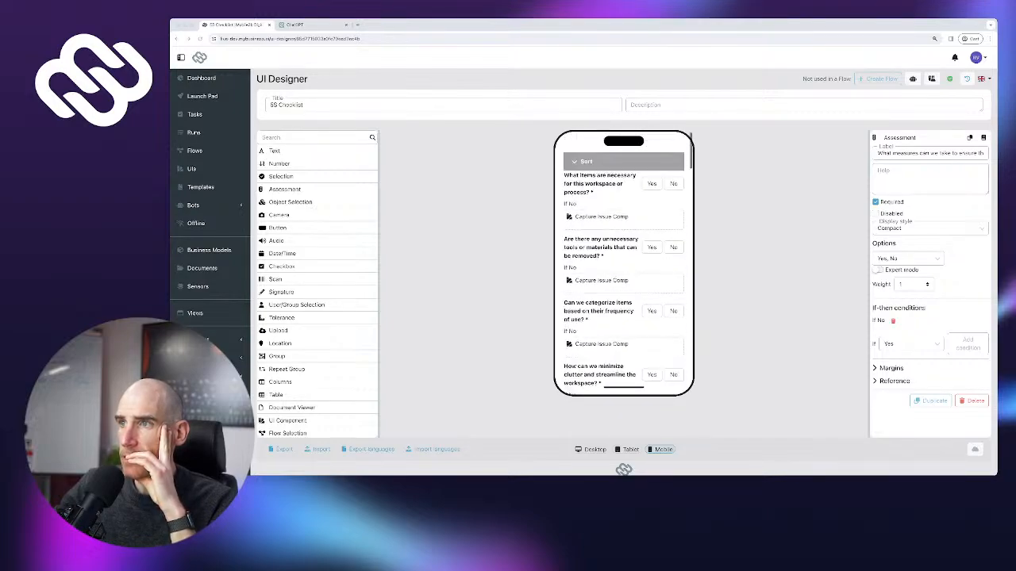
{"action": "scroll", "coordinate": [624, 264], "scroll_direction": "down", "scroll_amount": 20}
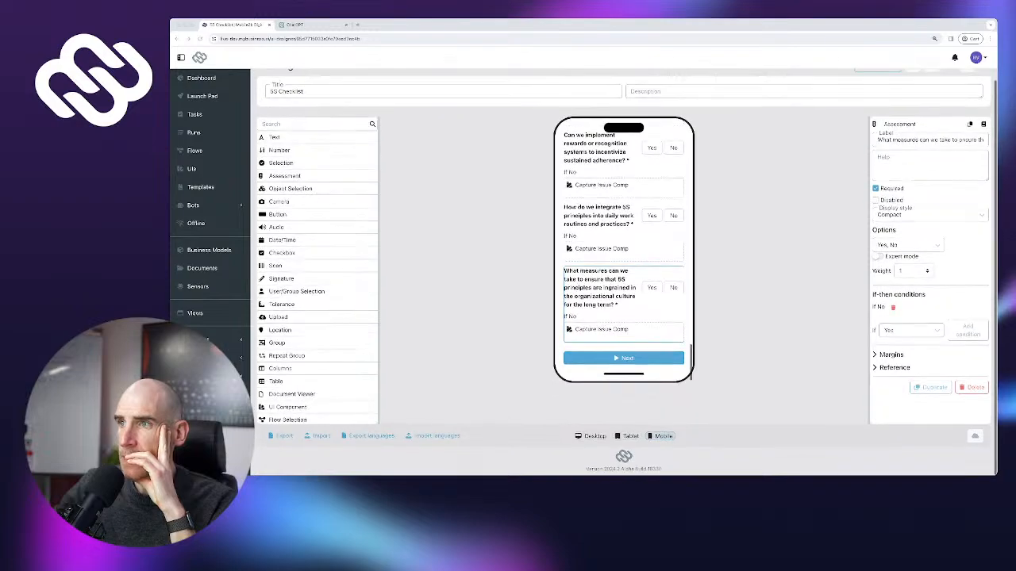
{"action": "scroll", "coordinate": [624, 263], "scroll_direction": "up", "scroll_amount": 15}
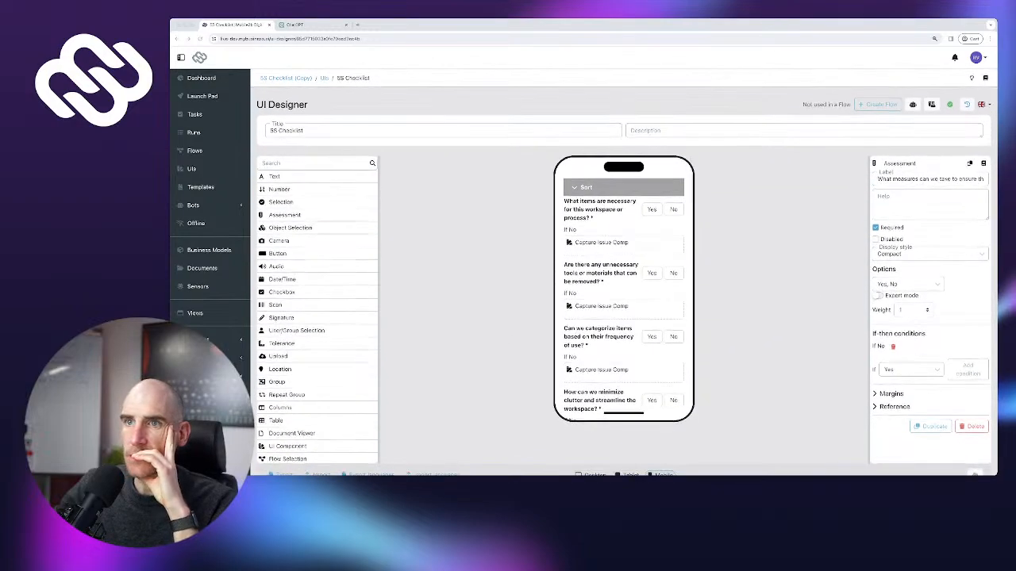
{"action": "scroll", "coordinate": [317, 310], "scroll_direction": "down", "scroll_amount": 5}
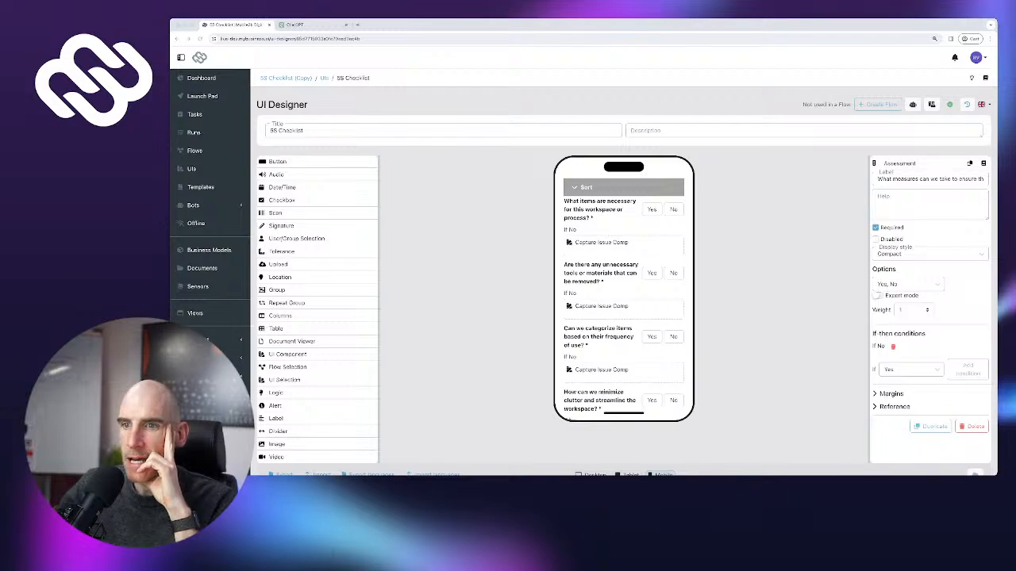
{"action": "scroll", "coordinate": [318, 397], "scroll_direction": "down", "scroll_amount": 1}
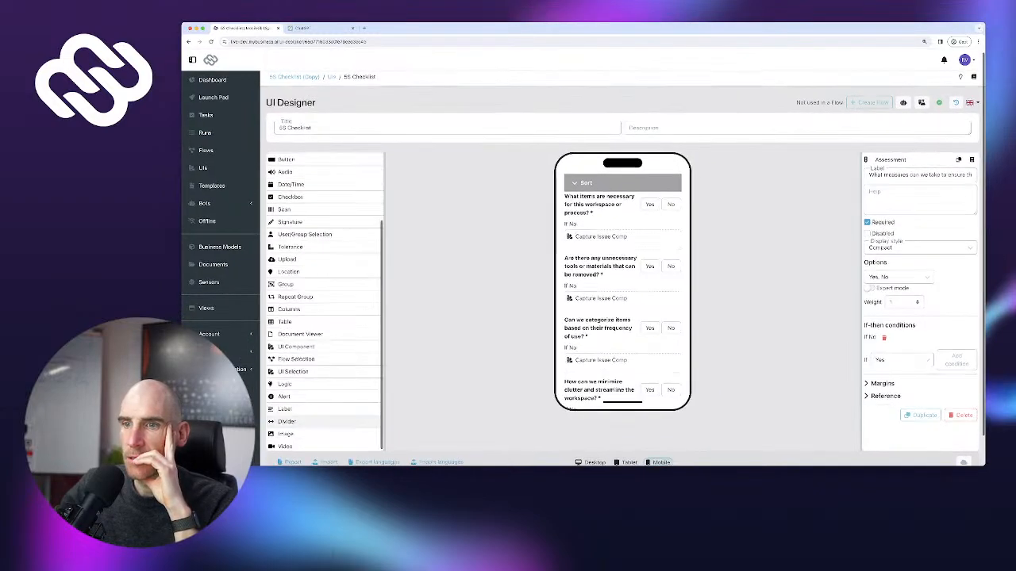
Place a Label reading '5S Audit' above Sort, centred, blue and bold
{"action": "left_click_drag", "start_coordinate": [287, 408], "coordinate": [622, 180]}
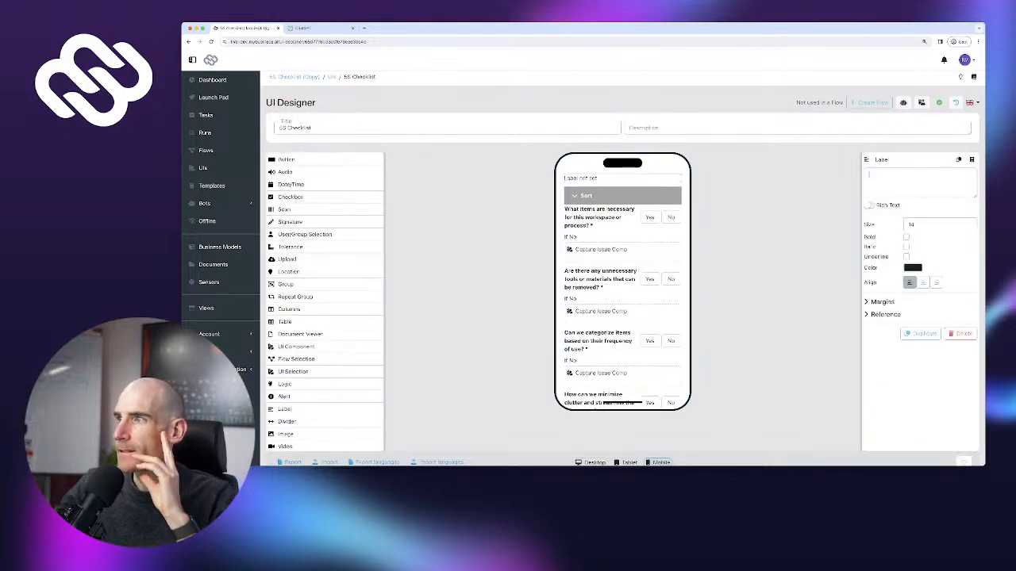
{"action": "type", "text": "5S"}
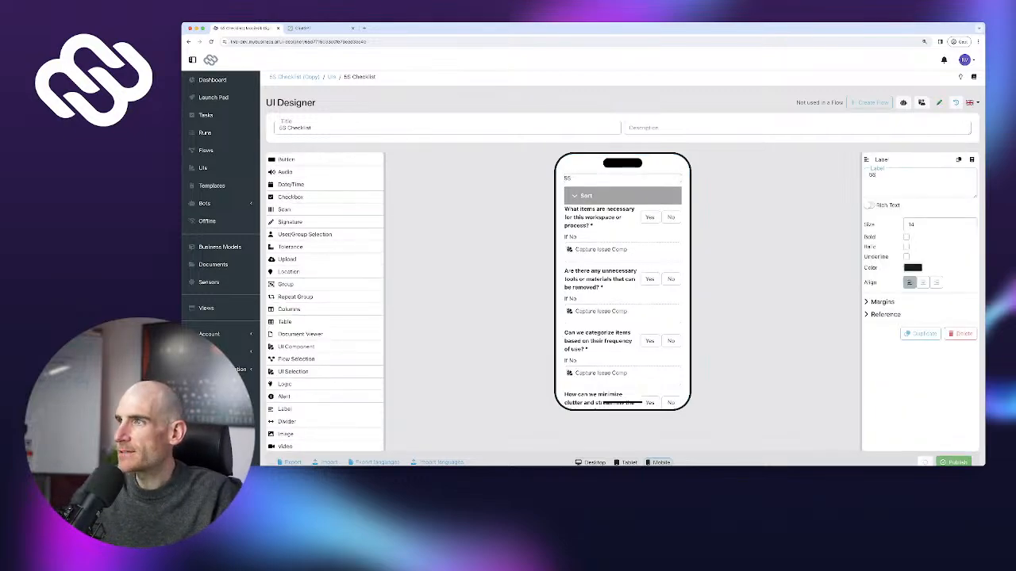
{"action": "type", "text": " AIdit"}
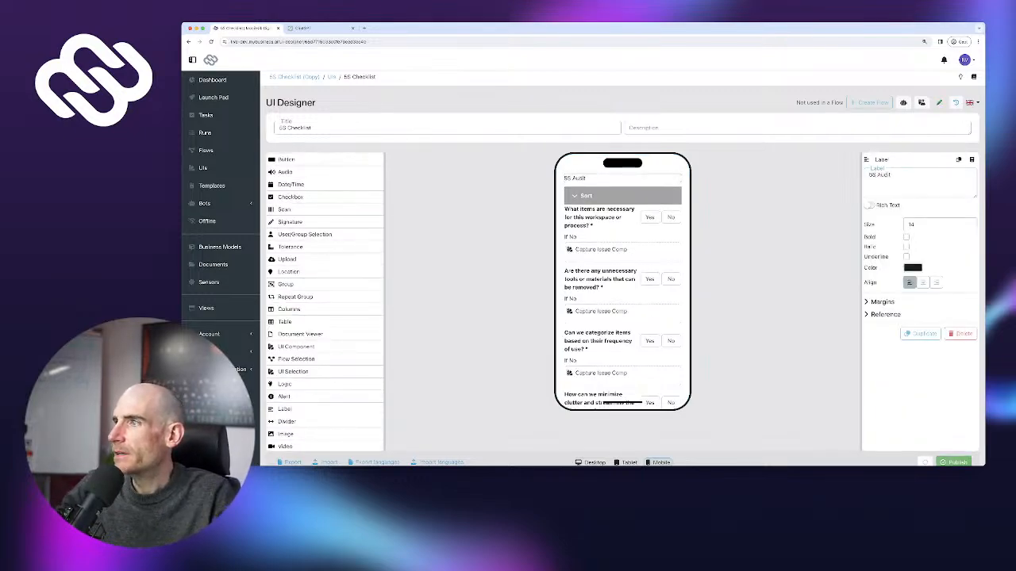
{"action": "scroll", "coordinate": [622, 278], "scroll_direction": "down", "scroll_amount": 1}
{"action": "left_click", "coordinate": [922, 278]}
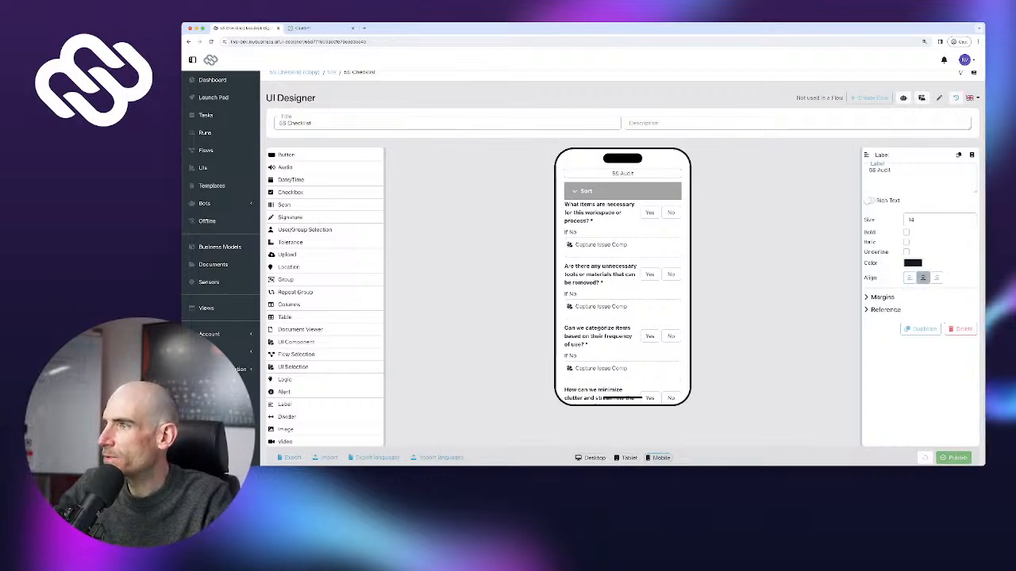
{"action": "left_click", "coordinate": [912, 263]}
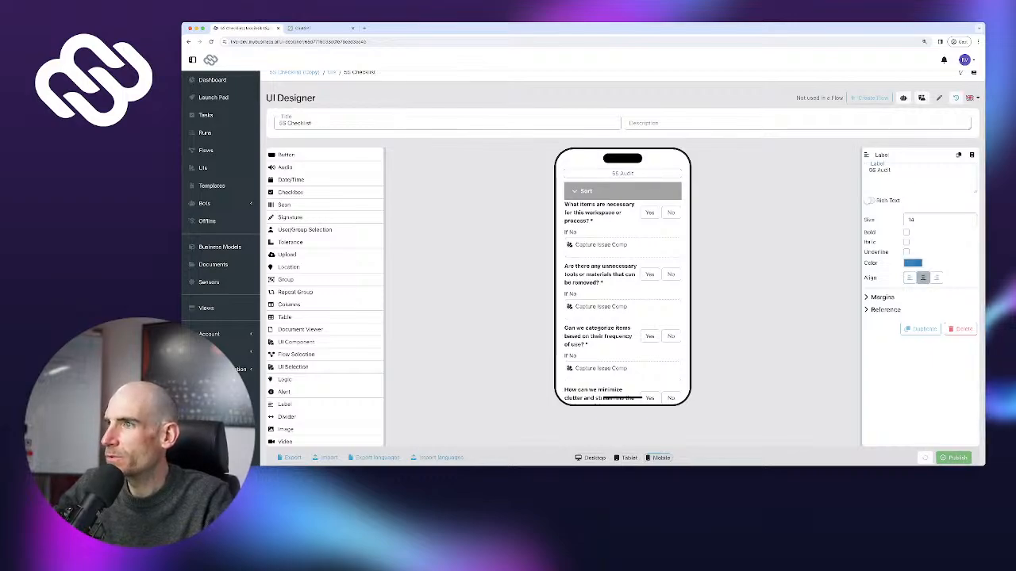
{"action": "left_click", "coordinate": [906, 233]}
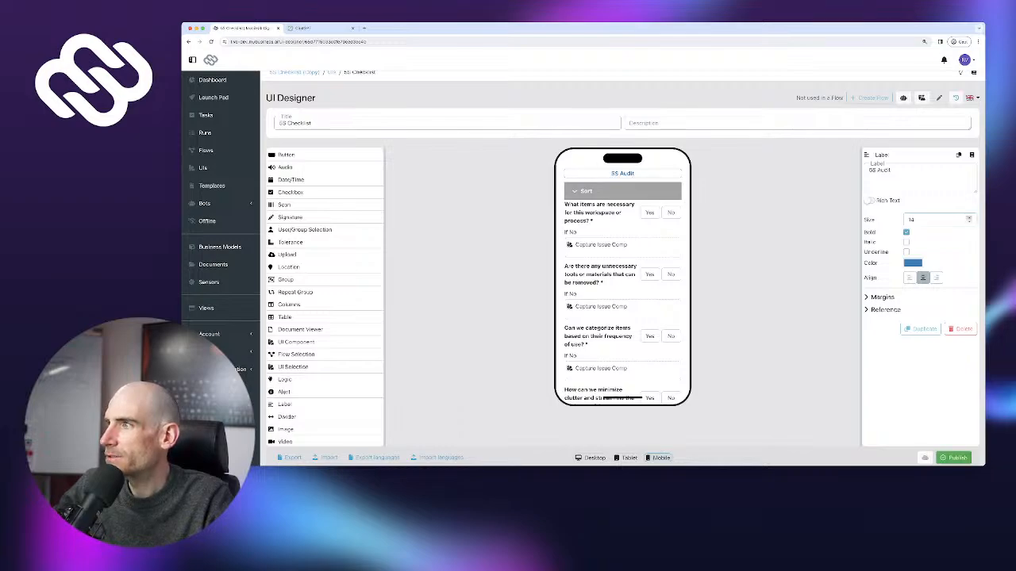
Raise the heading's font size to 25 and collapse the Sort section in the preview
{"action": "left_click", "coordinate": [969, 218]}
{"action": "left_click", "coordinate": [969, 218]}
{"action": "left_click", "coordinate": [969, 219]}
{"action": "left_click", "coordinate": [969, 218]}
{"action": "left_click", "coordinate": [969, 218]}
{"action": "left_click", "coordinate": [969, 218]}
{"action": "left_click", "coordinate": [969, 218]}
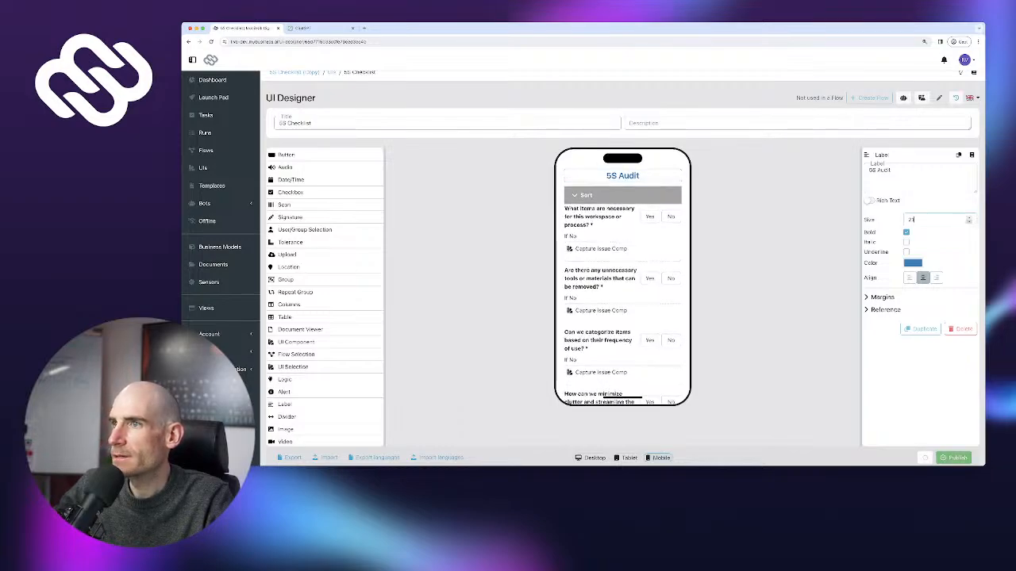
{"action": "left_click", "coordinate": [969, 218]}
{"action": "left_click", "coordinate": [968, 218]}
{"action": "left_click", "coordinate": [969, 218]}
{"action": "left_click", "coordinate": [969, 218]}
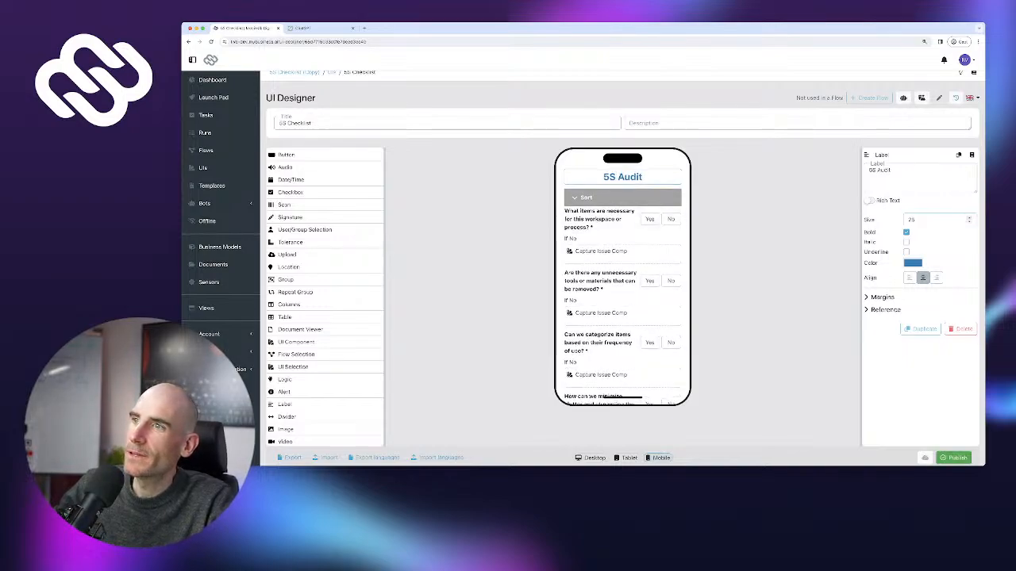
{"action": "left_click", "coordinate": [574, 197]}
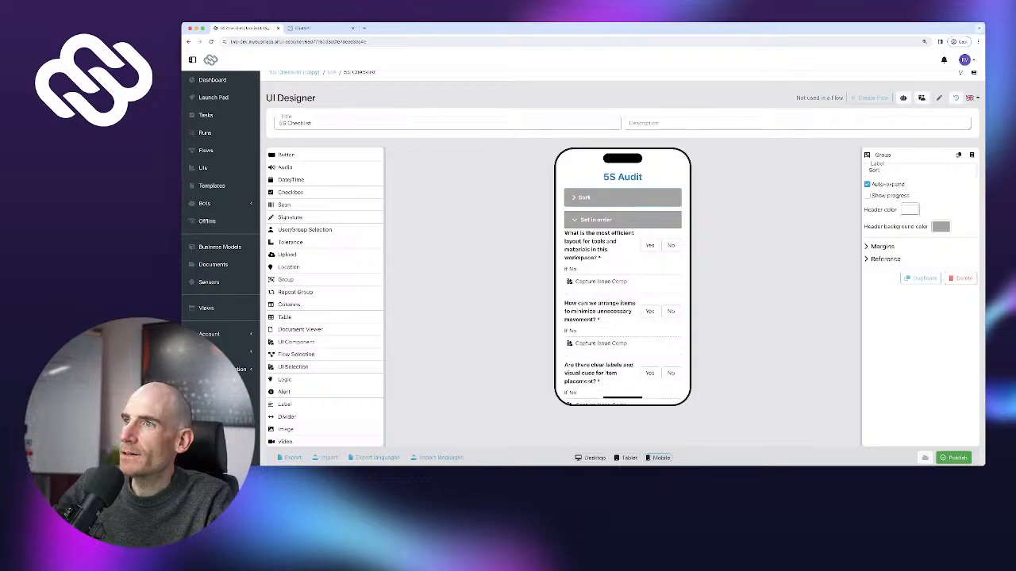
Collapse the Set in order, Shine, Standardize and Sustain sections, then re-expand Sort
{"action": "left_click", "coordinate": [574, 220]}
{"action": "left_click", "coordinate": [574, 242]}
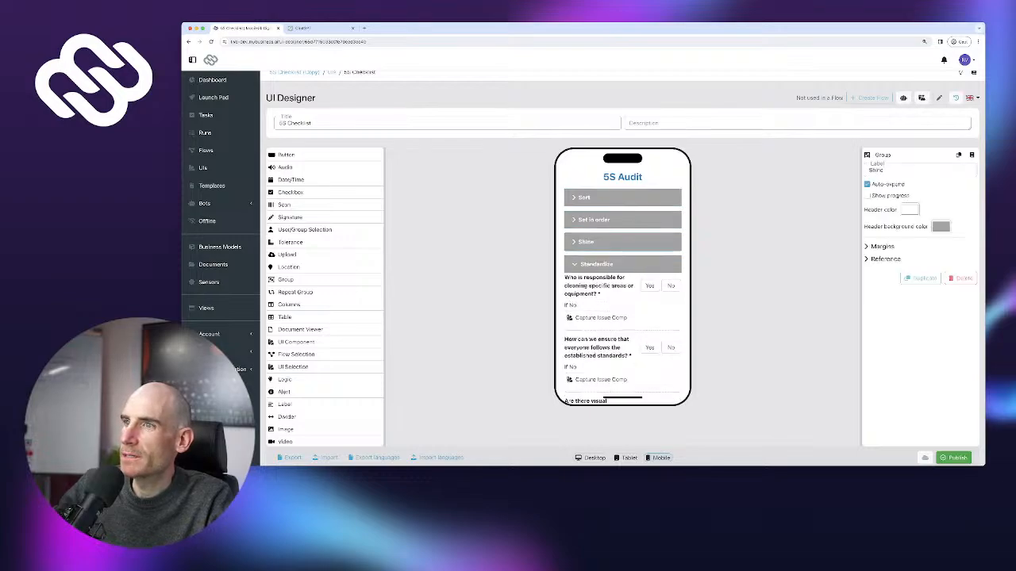
{"action": "left_click", "coordinate": [574, 265]}
{"action": "left_click", "coordinate": [575, 286]}
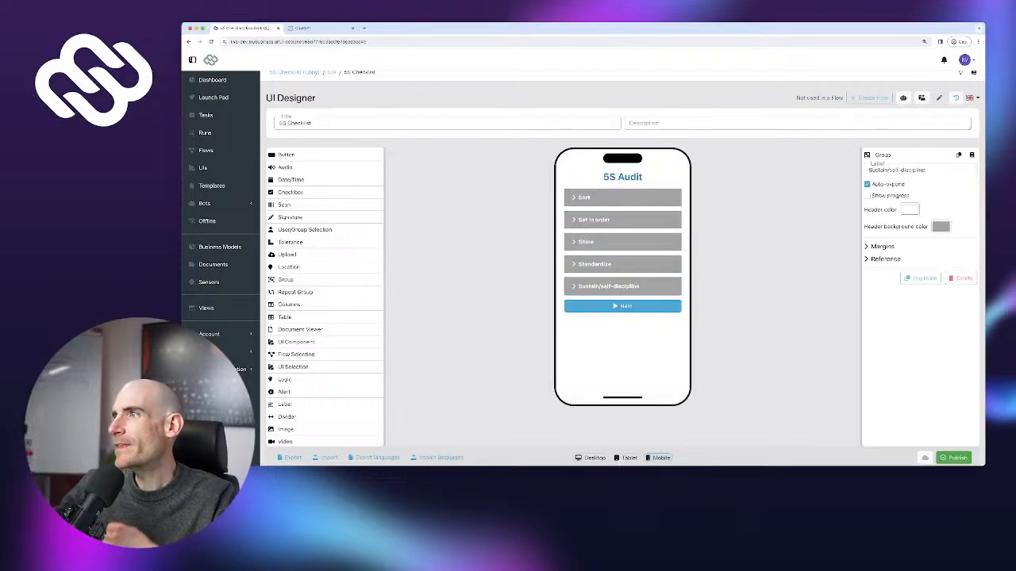
{"action": "left_click", "coordinate": [574, 197]}
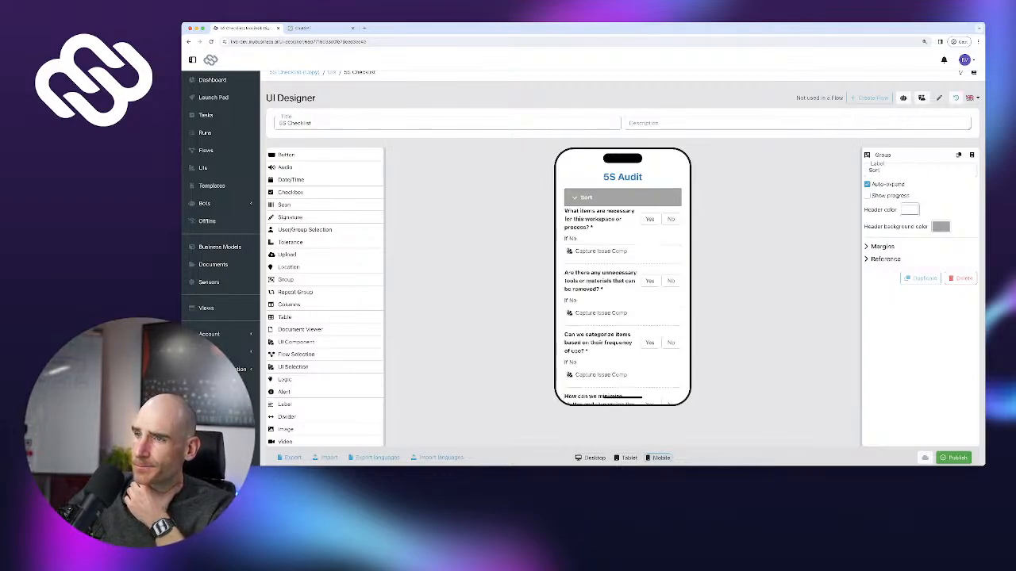
Turn off auto-expand for the Sort and Set in order sections
{"action": "left_click", "coordinate": [867, 185]}
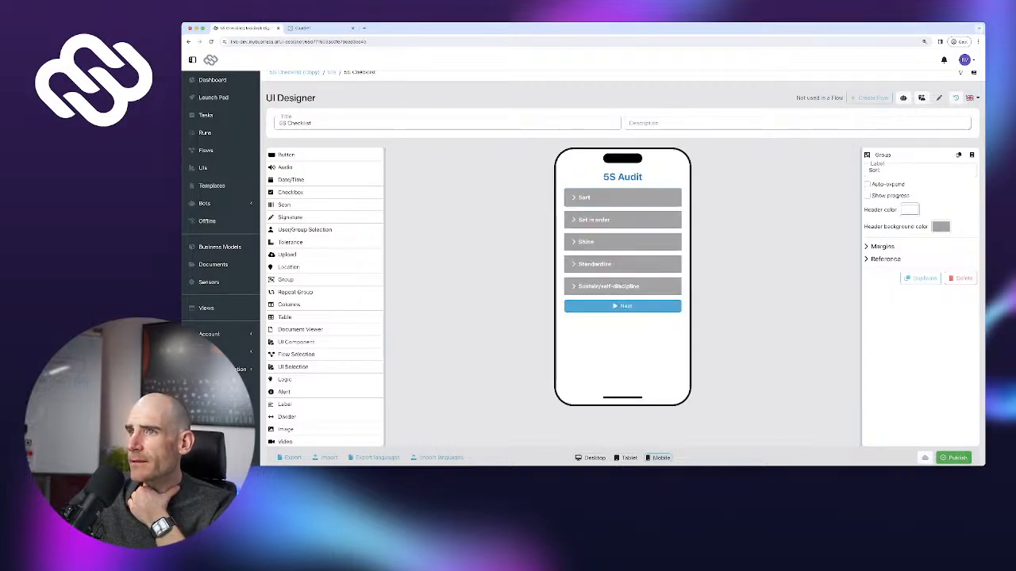
{"action": "left_click", "coordinate": [575, 198]}
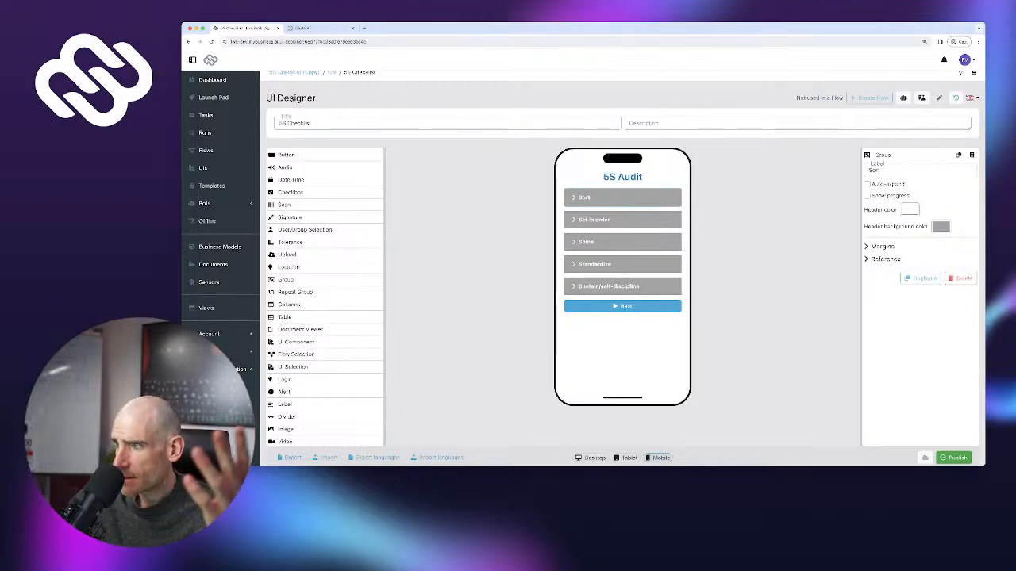
{"action": "left_click", "coordinate": [574, 220]}
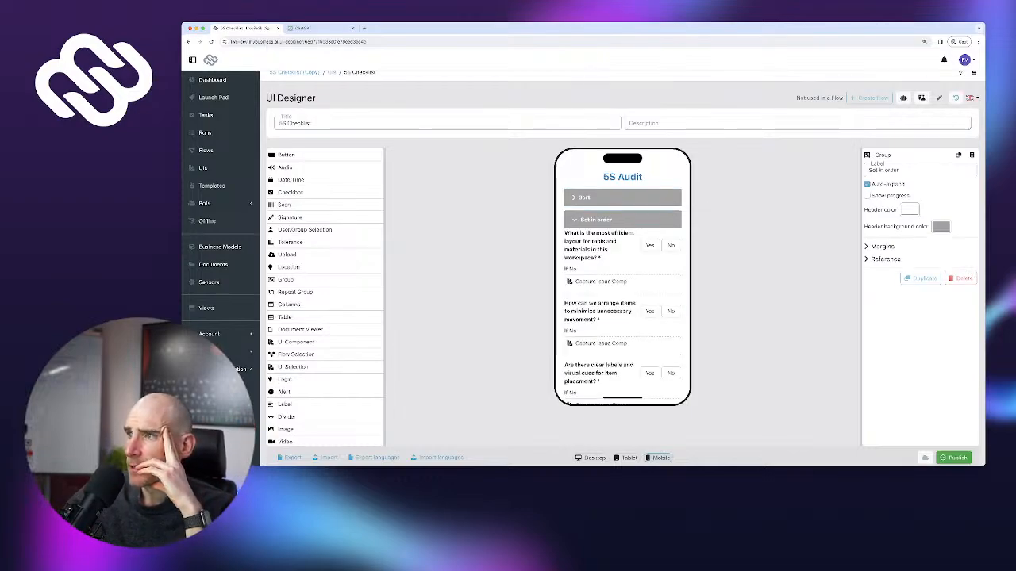
{"action": "left_click", "coordinate": [866, 184]}
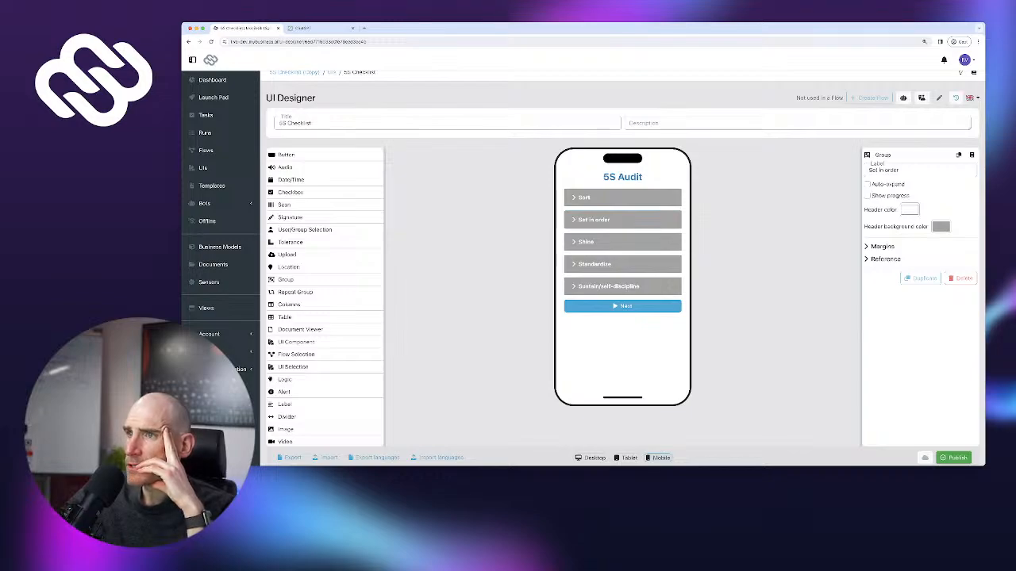
Show a progress bar on the Sort and Set in order section headers
{"action": "left_click", "coordinate": [575, 197]}
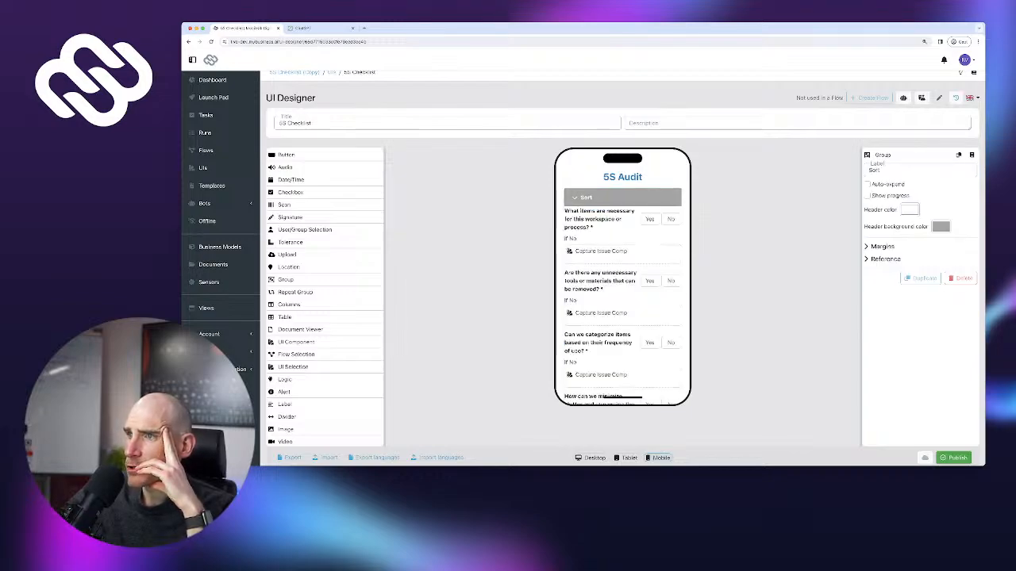
{"action": "left_click", "coordinate": [866, 195]}
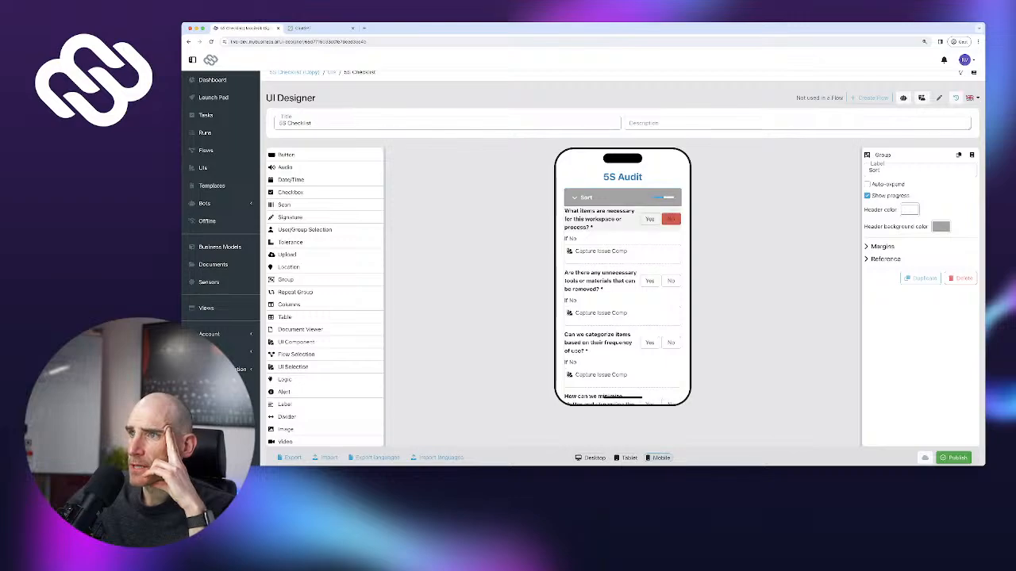
{"action": "left_click", "coordinate": [574, 197]}
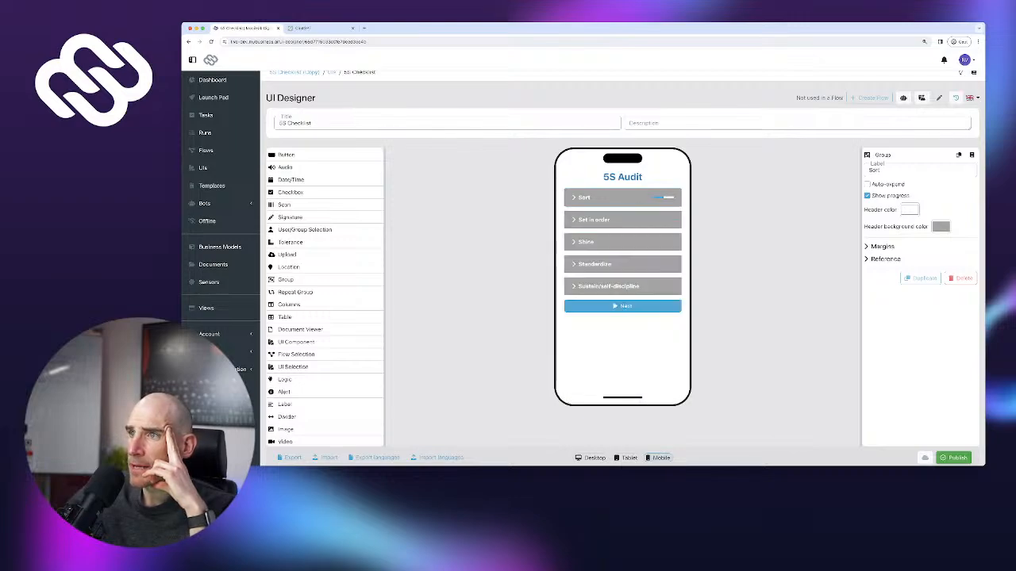
{"action": "left_click", "coordinate": [574, 220]}
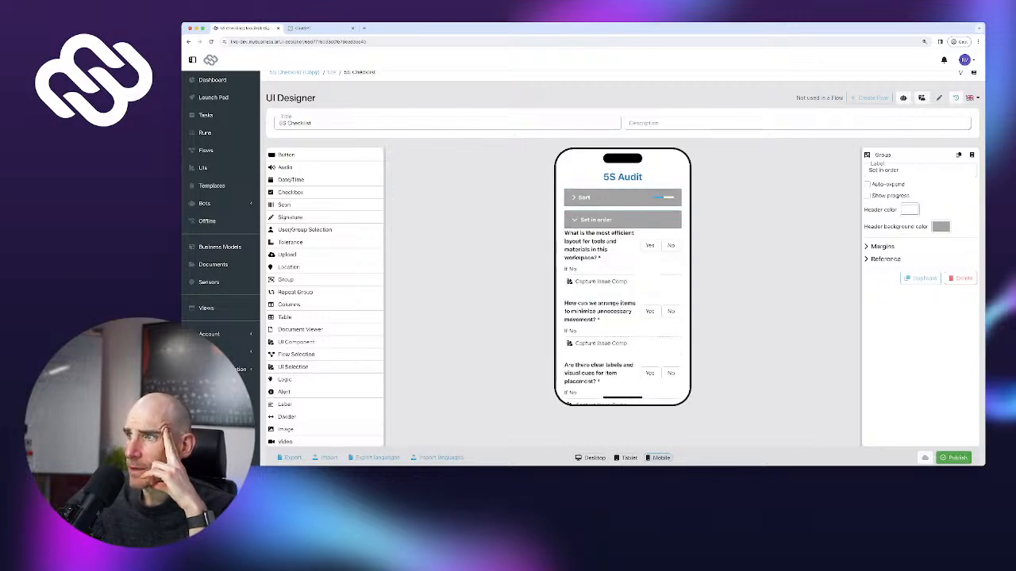
{"action": "left_click", "coordinate": [867, 196]}
{"action": "left_click", "coordinate": [575, 220]}
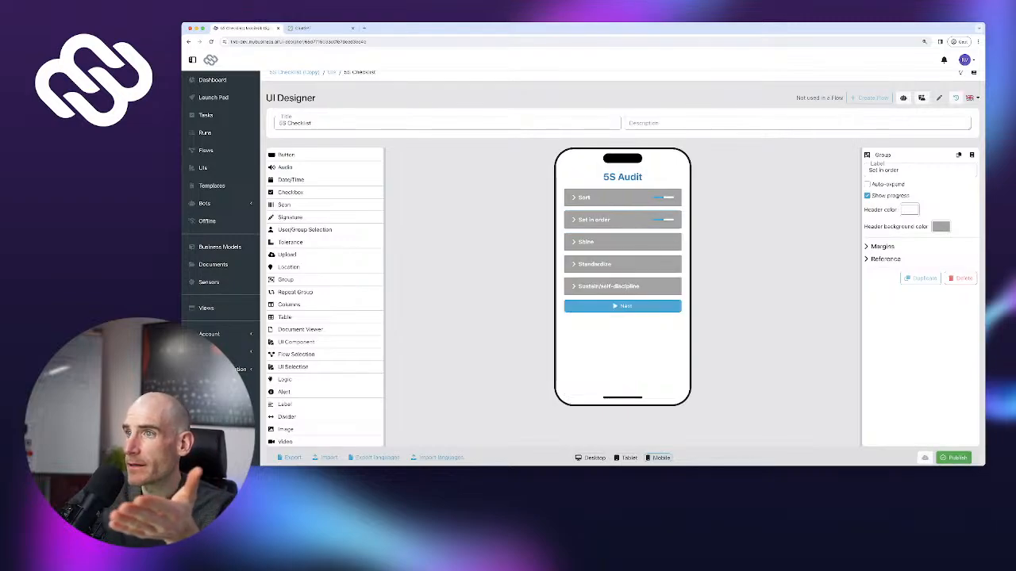
Give Shine and Standardize a progress bar and turn off their auto-expand
{"action": "left_click", "coordinate": [575, 242]}
{"action": "left_click", "coordinate": [867, 196]}
{"action": "left_click", "coordinate": [868, 184]}
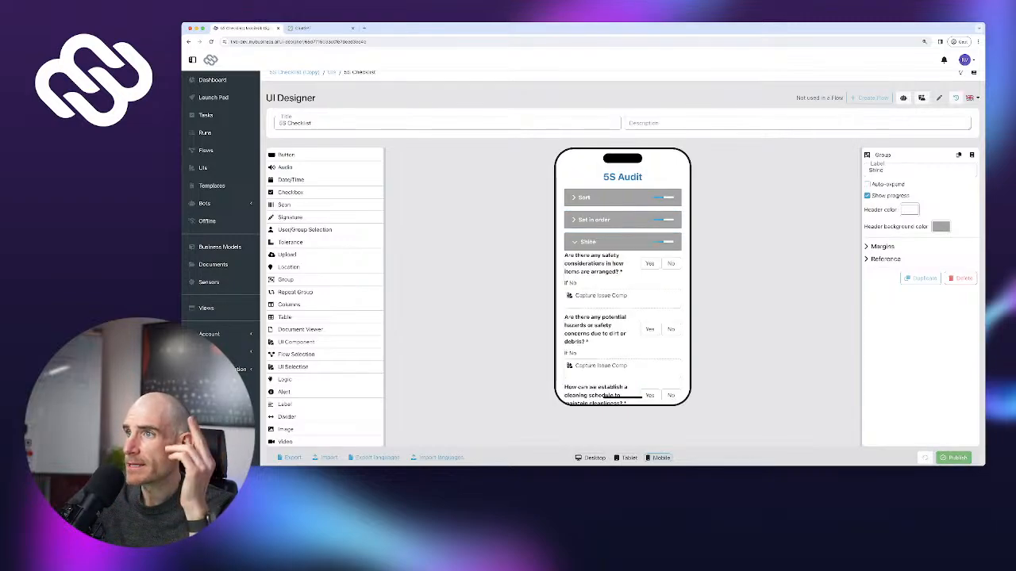
{"action": "left_click", "coordinate": [575, 242]}
{"action": "left_click", "coordinate": [575, 264]}
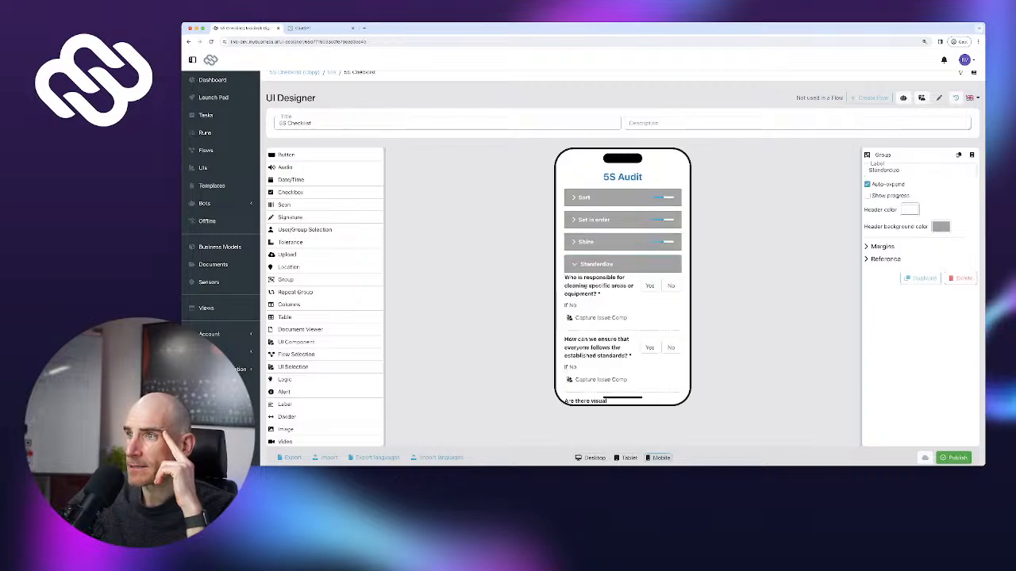
{"action": "left_click", "coordinate": [867, 195]}
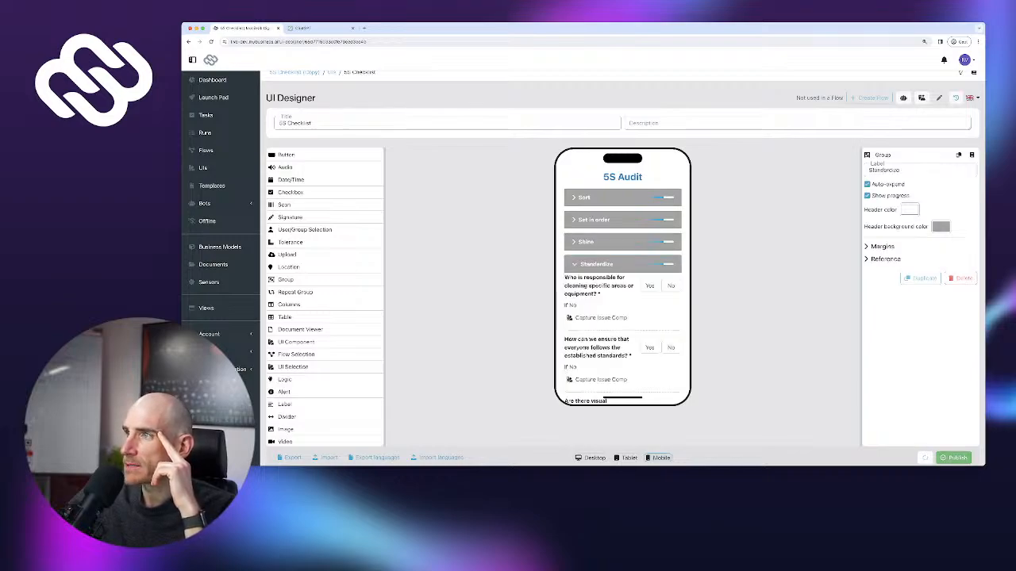
{"action": "left_click", "coordinate": [867, 185]}
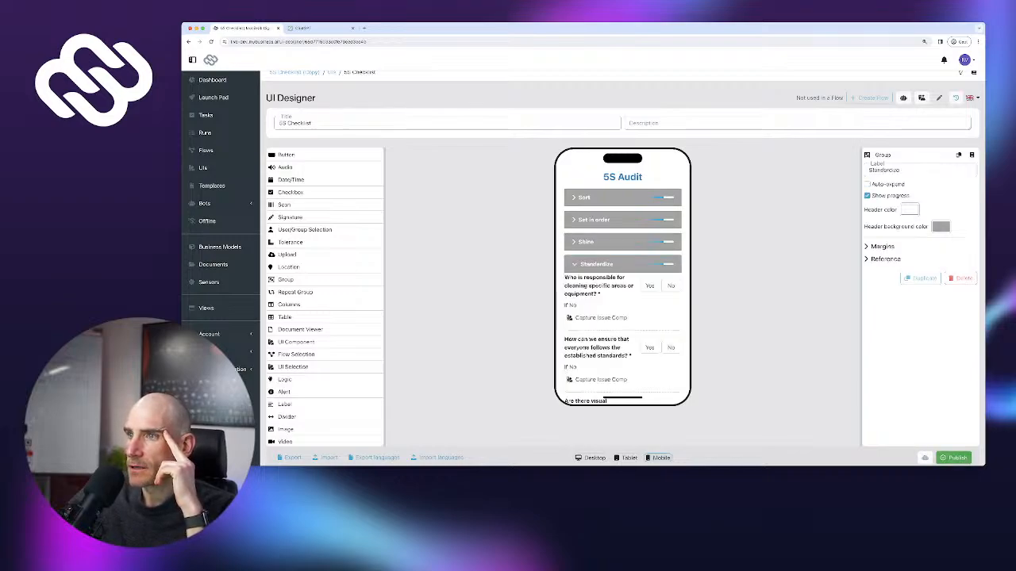
{"action": "left_click", "coordinate": [595, 264]}
Give Sustain/self-discipline a progress bar with auto-expand off, then publish the screen
{"action": "left_click", "coordinate": [609, 286]}
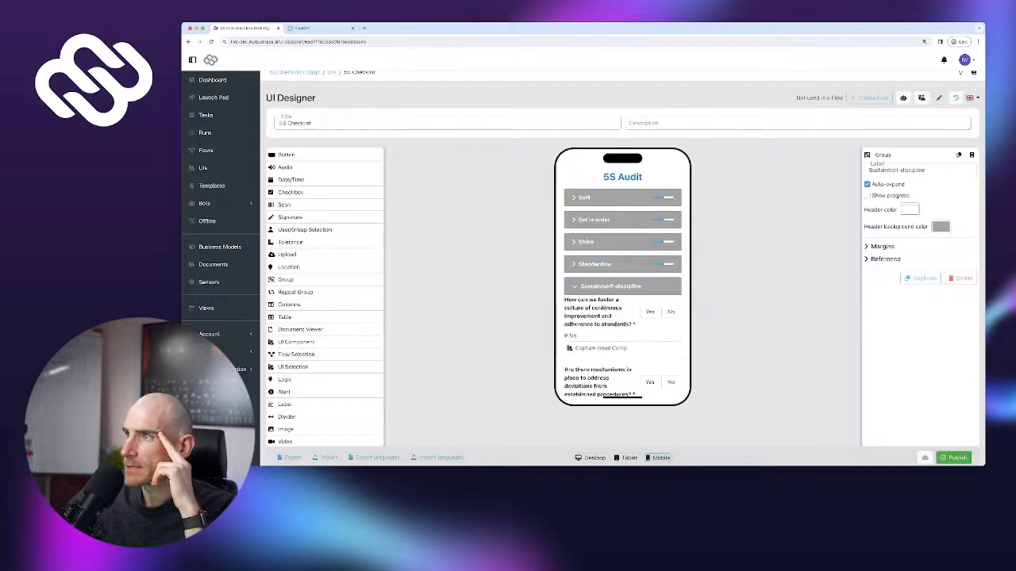
{"action": "left_click", "coordinate": [867, 196]}
{"action": "left_click", "coordinate": [867, 184]}
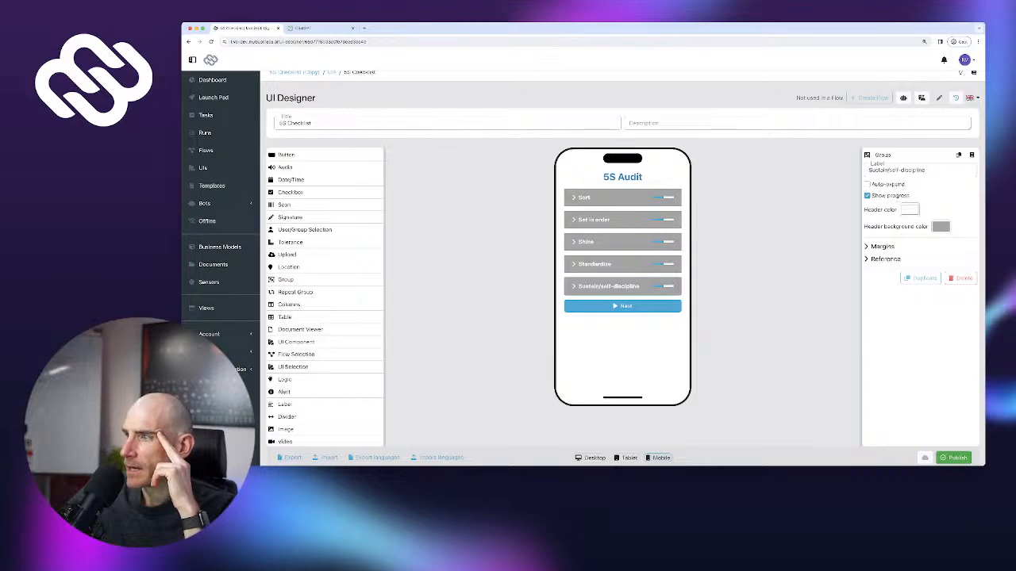
{"action": "left_click", "coordinate": [955, 458]}
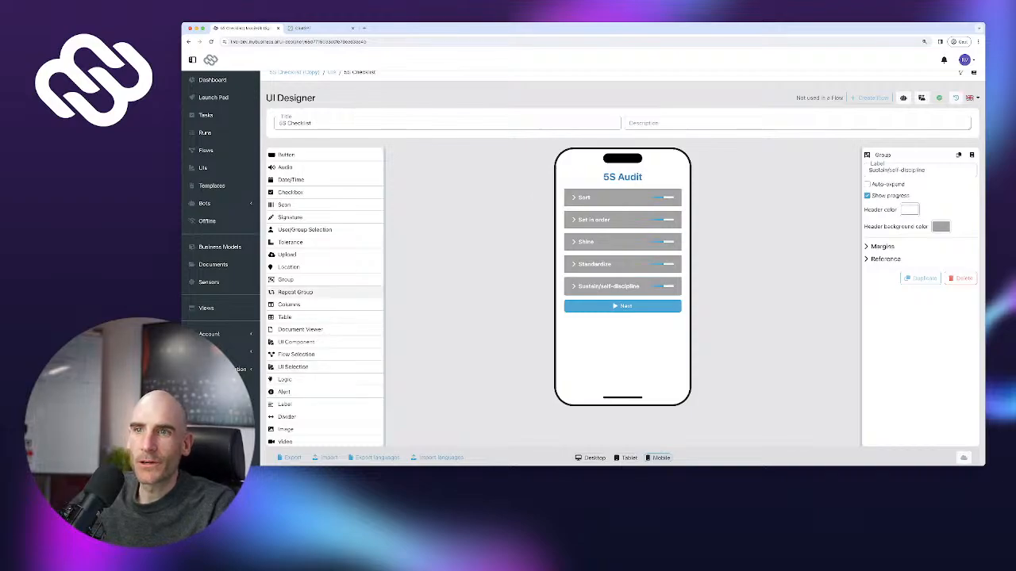
Add a Signature field labelled 'Auditor Signature' below Sustain/self-discipline and make it required
{"action": "scroll", "coordinate": [326, 290], "scroll_direction": "down", "scroll_amount": 1}
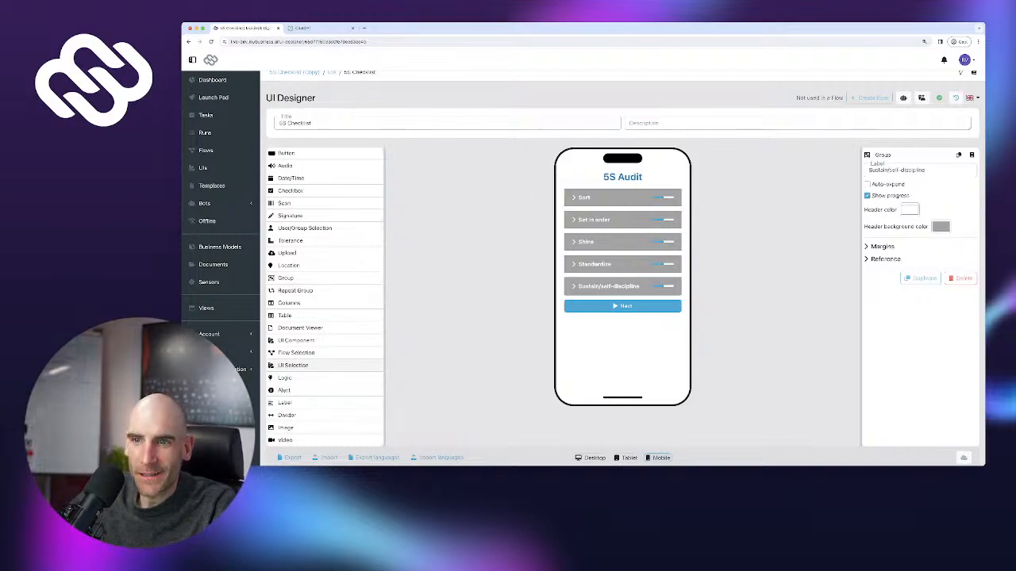
{"action": "scroll", "coordinate": [325, 253], "scroll_direction": "up", "scroll_amount": 1}
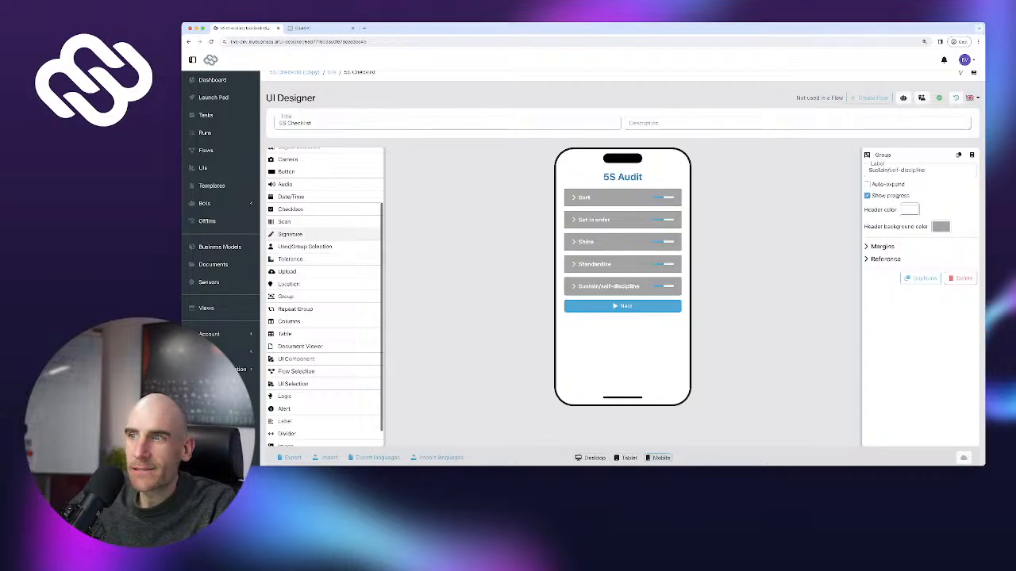
{"action": "mouse_move", "coordinate": [302, 234]}
{"action": "left_mouse_down"}
{"action": "mouse_move", "coordinate": [611, 265]}
{"action": "mouse_move", "coordinate": [615, 304]}
{"action": "left_mouse_up"}
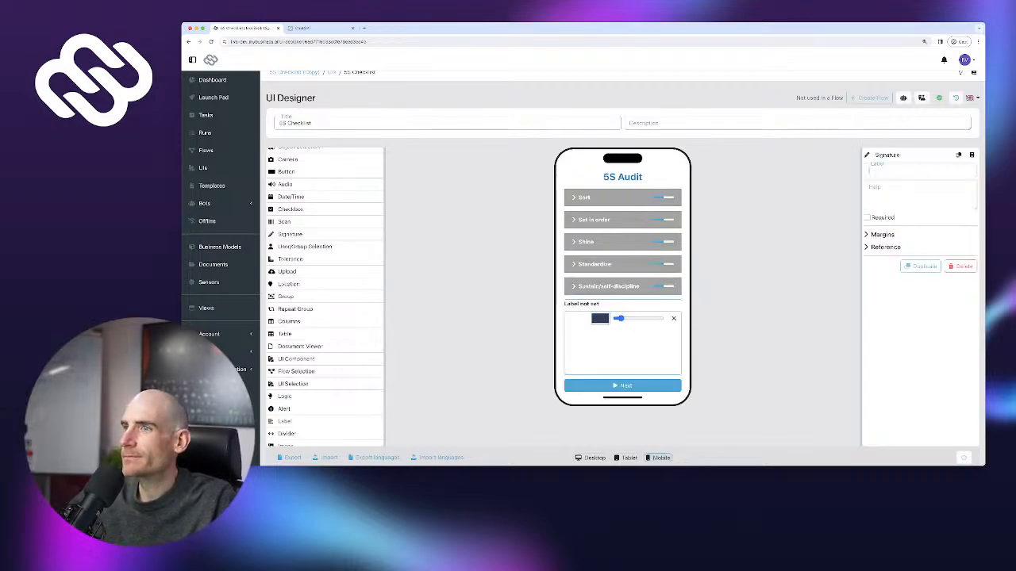
{"action": "type", "text": "Auditor"}
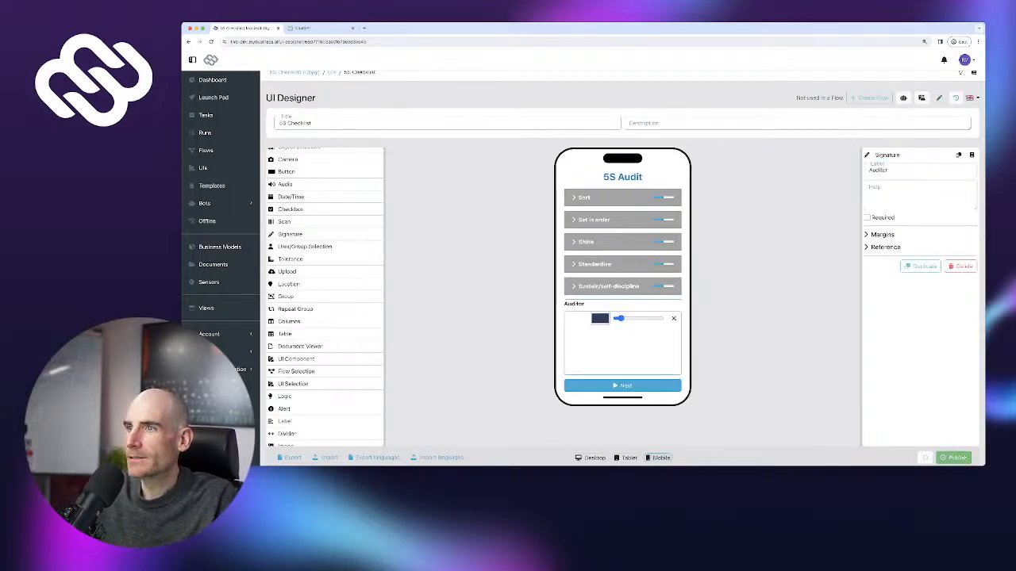
{"action": "type", "text": " Signatiure"}
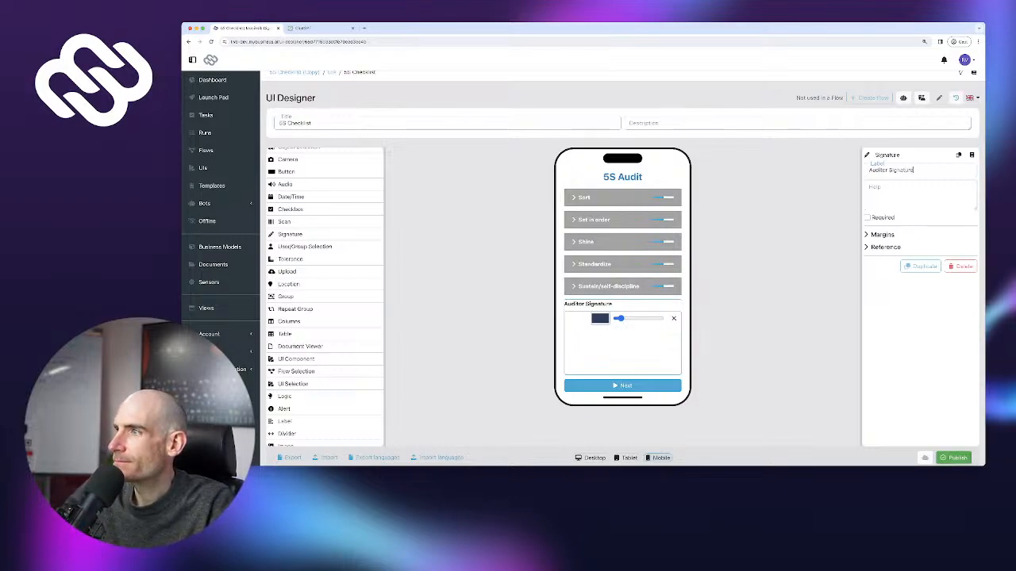
{"action": "left_click", "coordinate": [867, 217]}
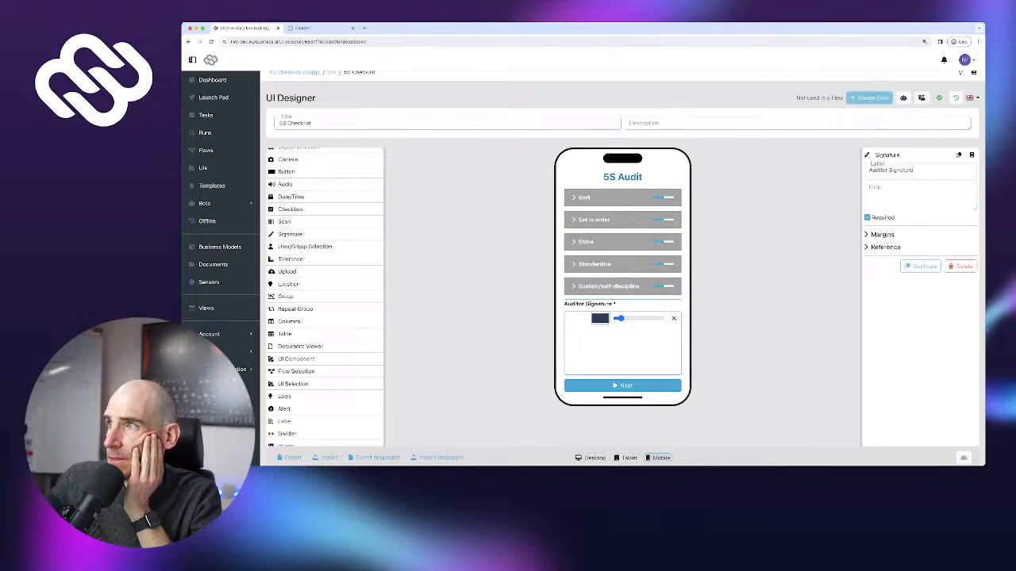
{"action": "scroll", "coordinate": [622, 278], "scroll_direction": "up", "scroll_amount": 1}
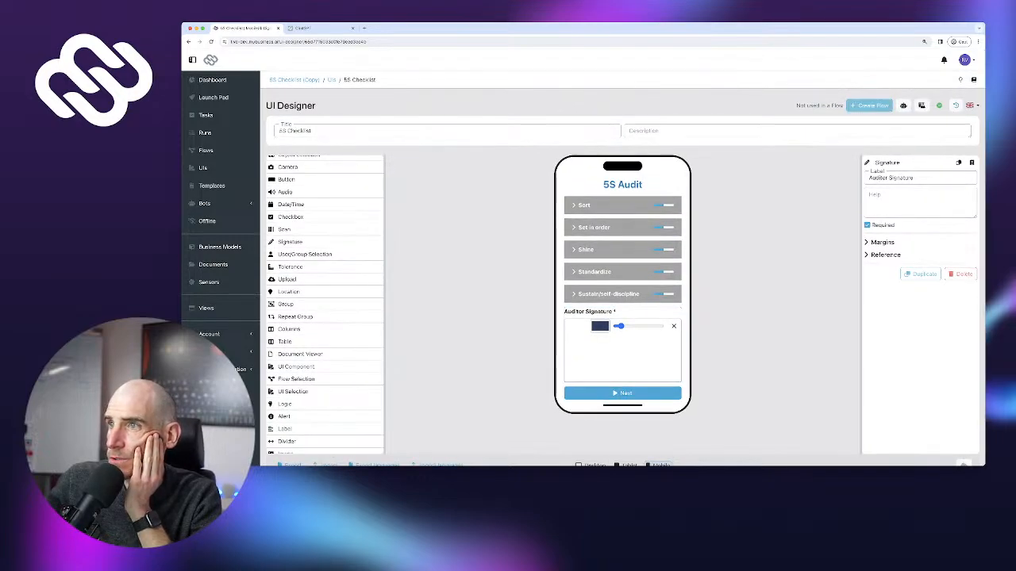
{"action": "scroll", "coordinate": [622, 278], "scroll_direction": "down", "scroll_amount": 1}
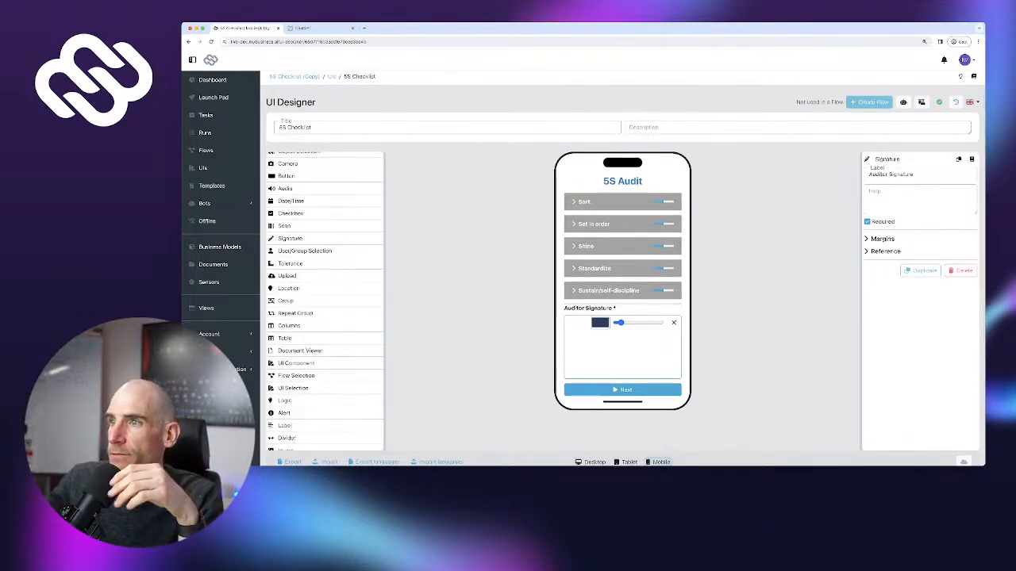
Create a flow with a report from the checklist and clear its auto-generated description
{"action": "left_click", "coordinate": [869, 102]}
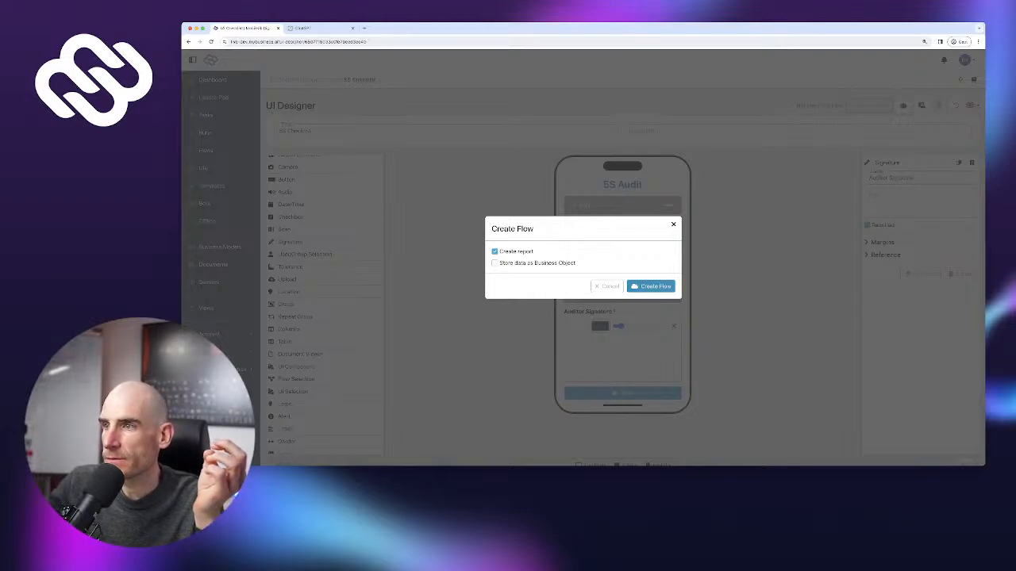
{"action": "left_click", "coordinate": [650, 286]}
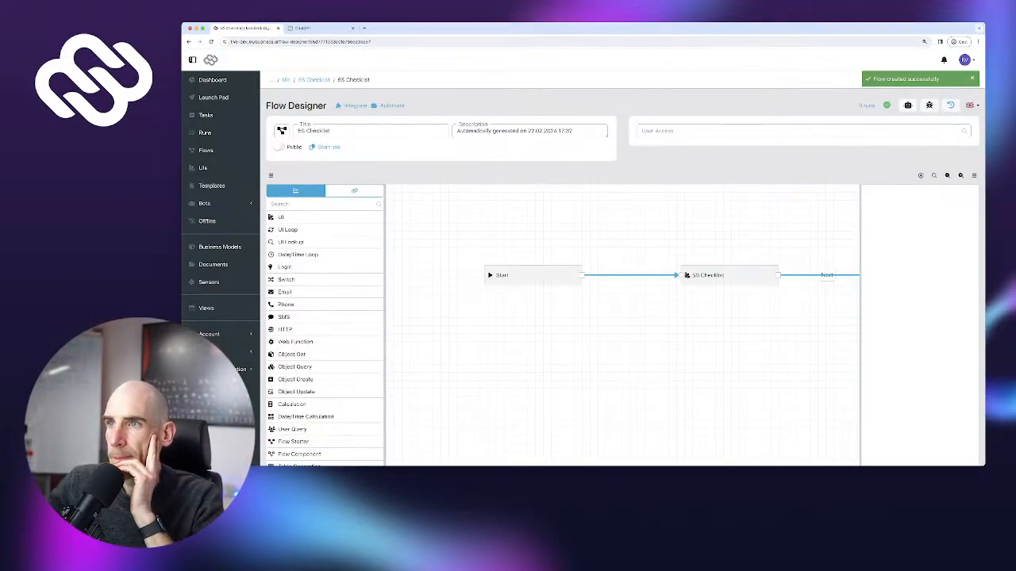
{"action": "left_click_drag", "start_coordinate": [457, 131], "coordinate": [573, 130]}
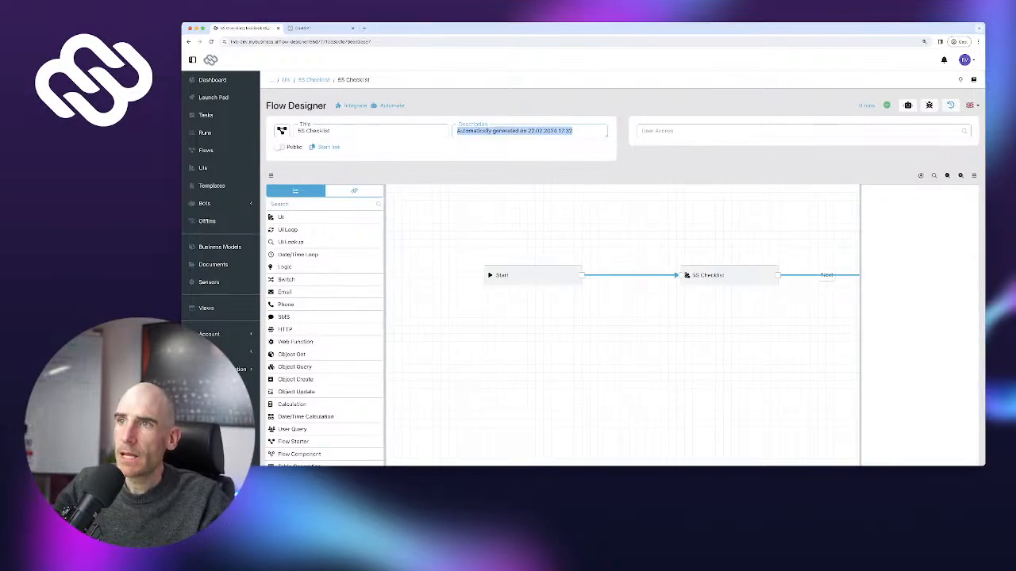
{"action": "key", "text": "BackSpace"}
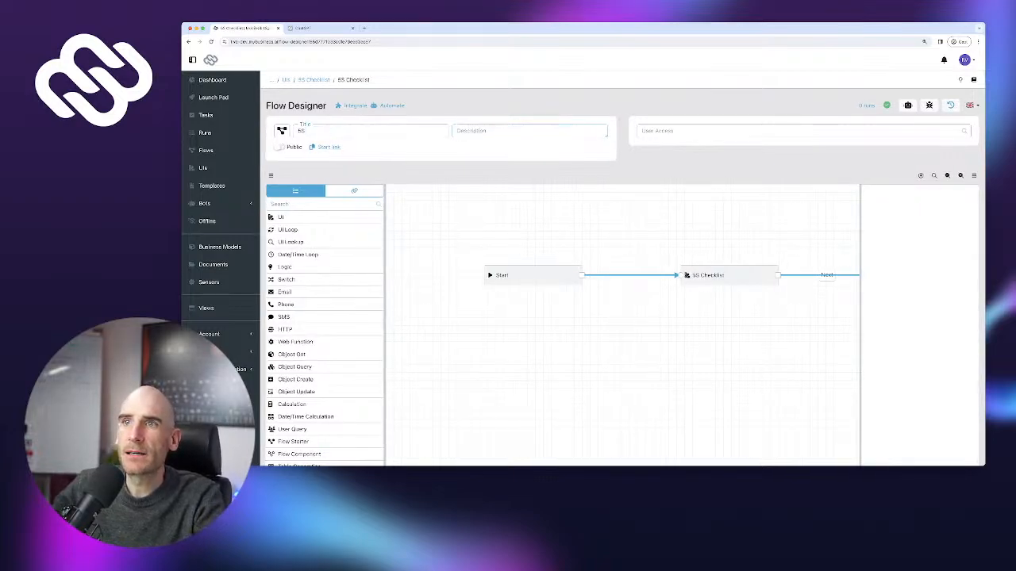
Search icons for 'checklist' and set the flow's icon to a clipboard checklist
{"action": "left_click", "coordinate": [282, 130]}
{"action": "left_click", "coordinate": [309, 161]}
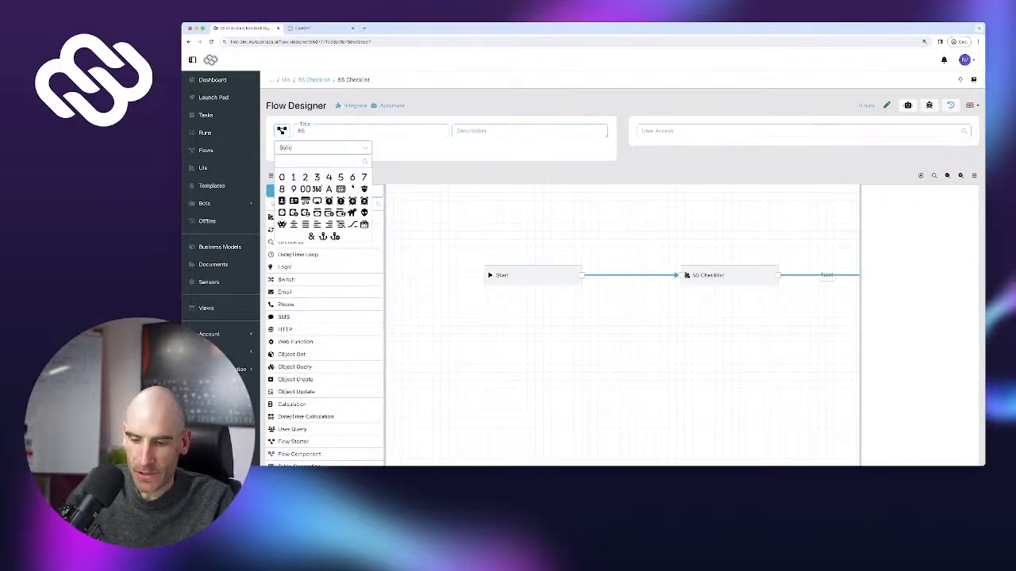
{"action": "type", "text": "quality"}
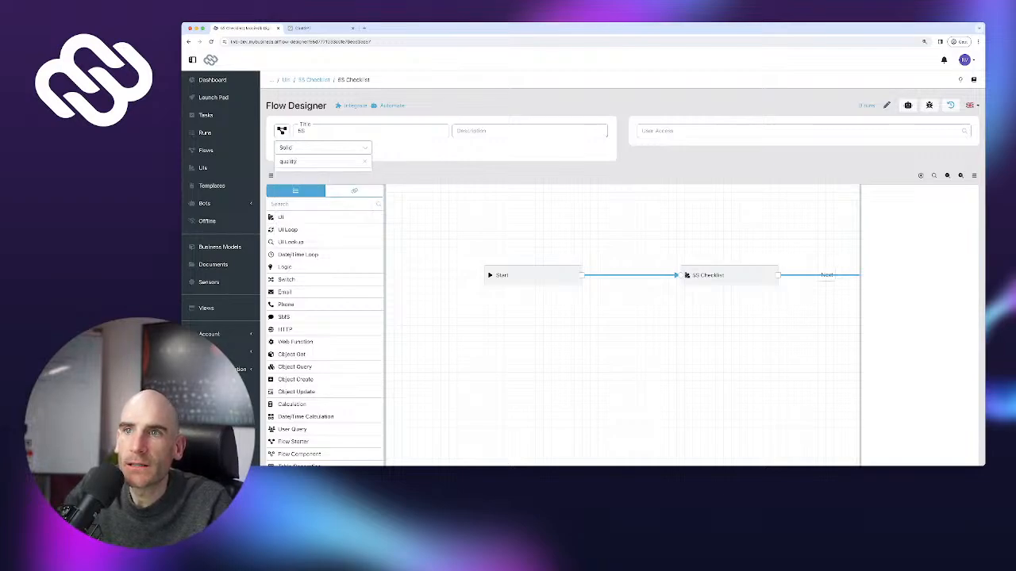
{"action": "key", "text": "super+a"}
{"action": "type", "text": "inspec"}
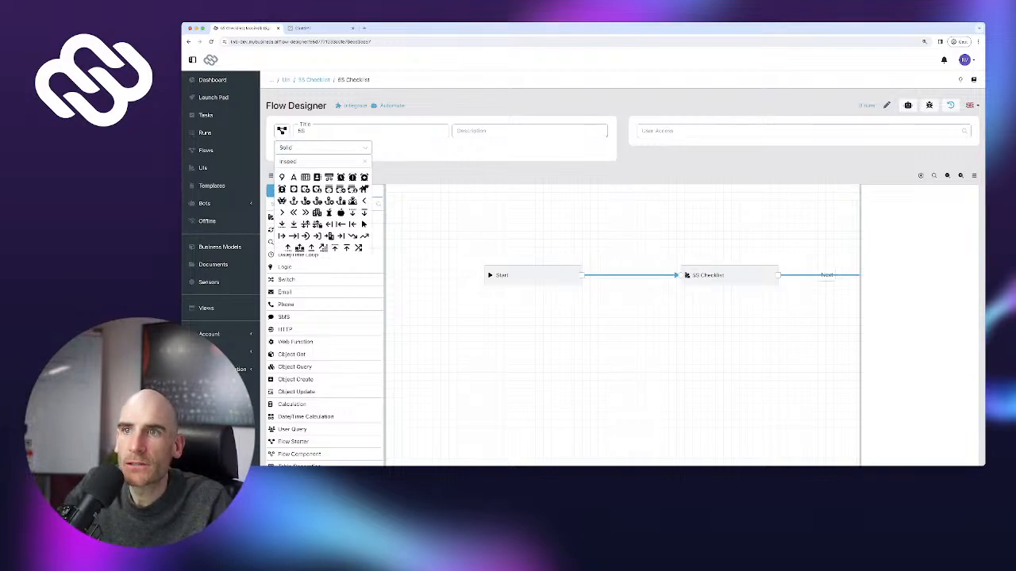
{"action": "key", "text": "super+a"}
{"action": "type", "text": "audi"}
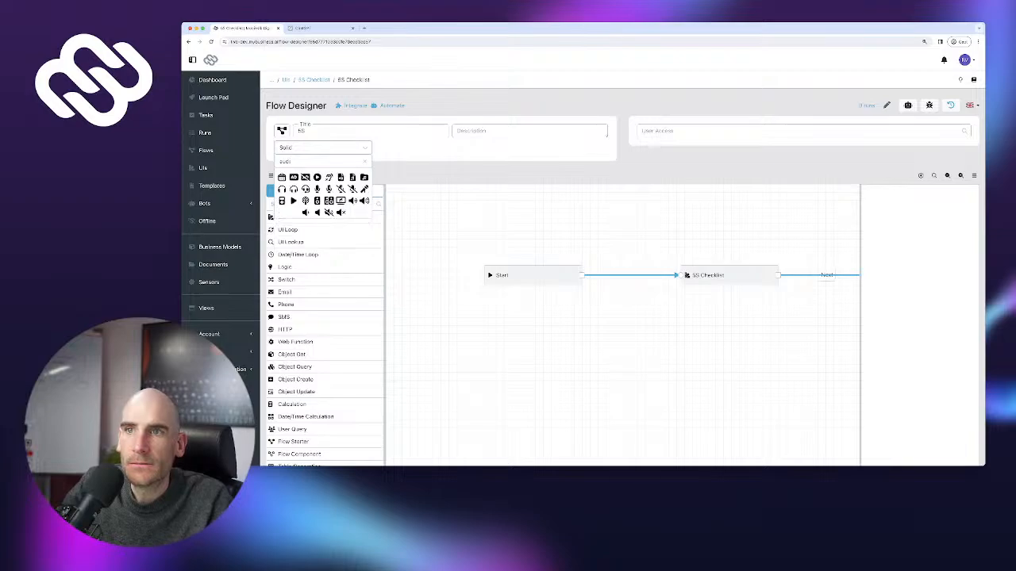
{"action": "key", "text": "super+a"}
{"action": "type", "text": "ch"}
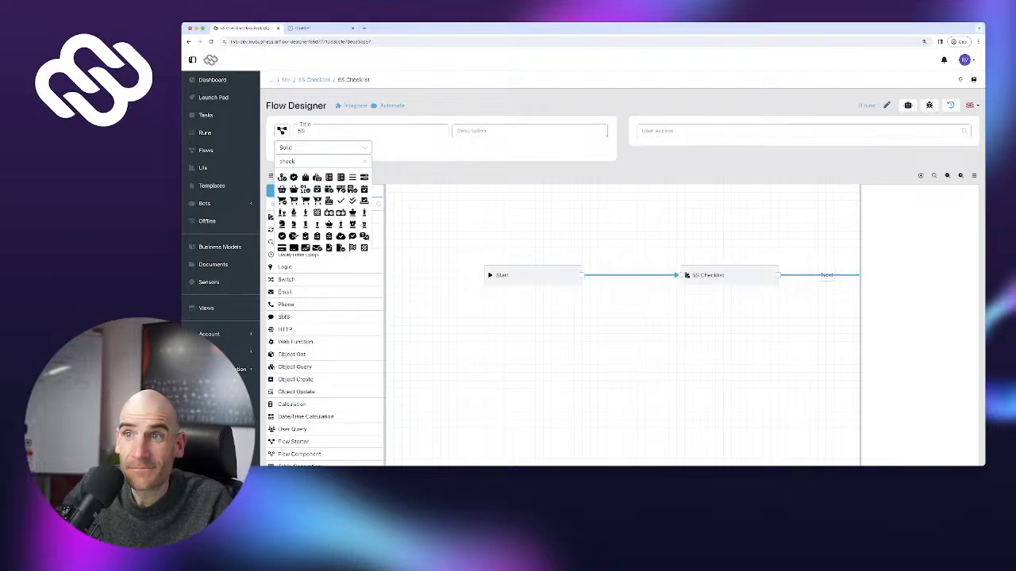
{"action": "type", "text": "ecklist"}
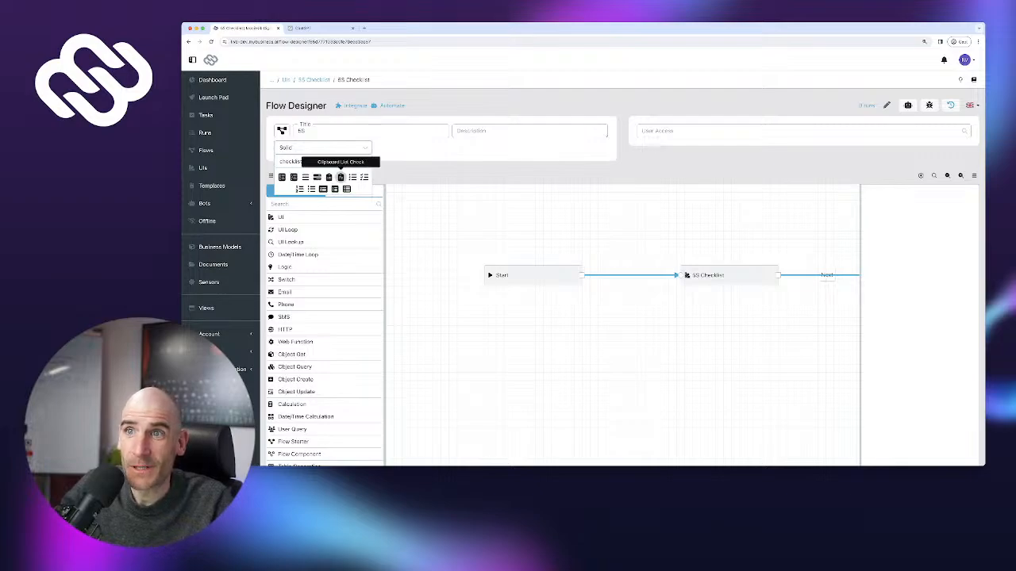
{"action": "left_click", "coordinate": [340, 177]}
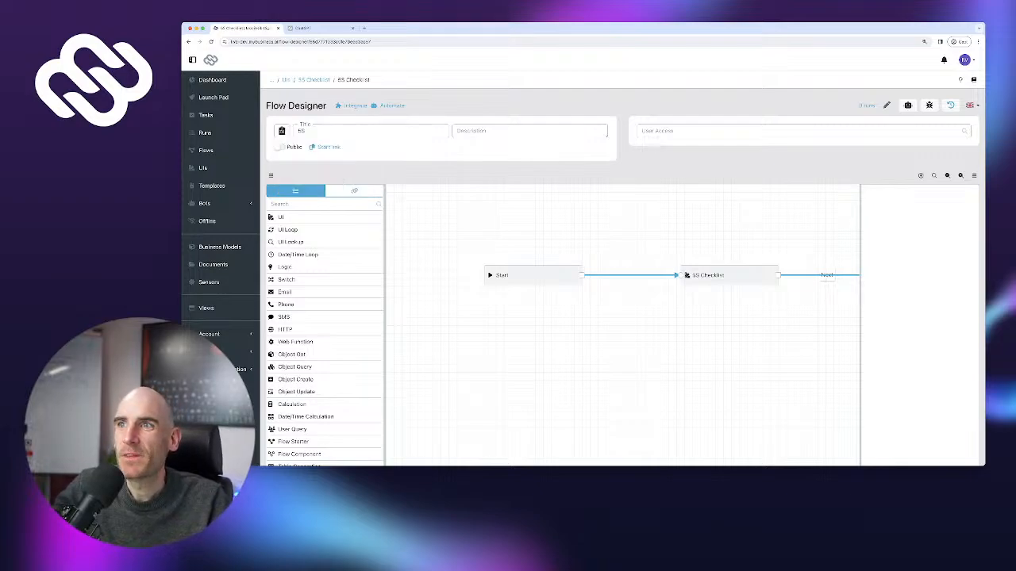
Edit the flow description and line up the Start, 5S Checklist, Create report and End nodes
{"action": "left_click", "coordinate": [529, 131]}
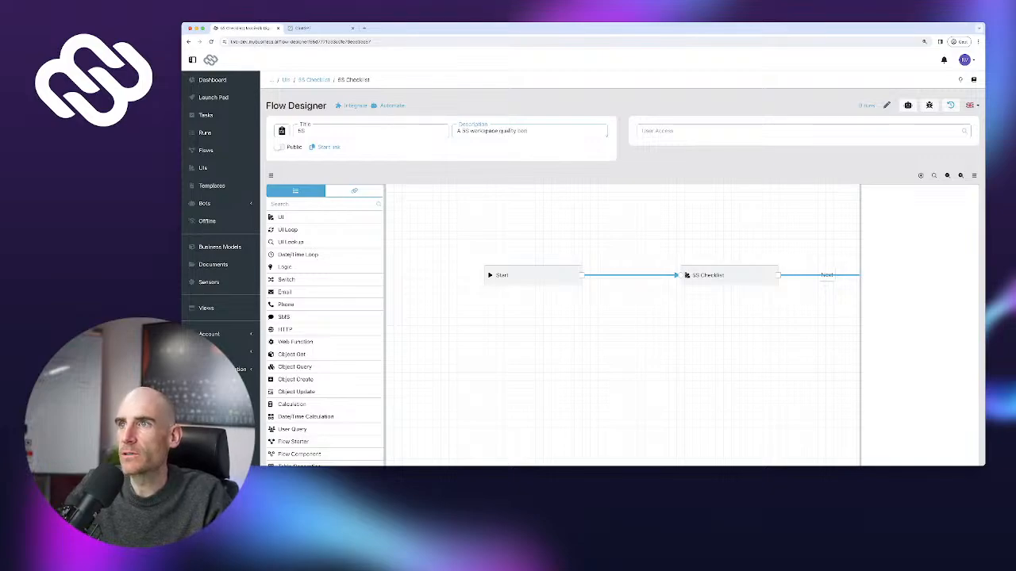
{"action": "scroll", "coordinate": [583, 262], "scroll_direction": "down", "scroll_amount": 1}
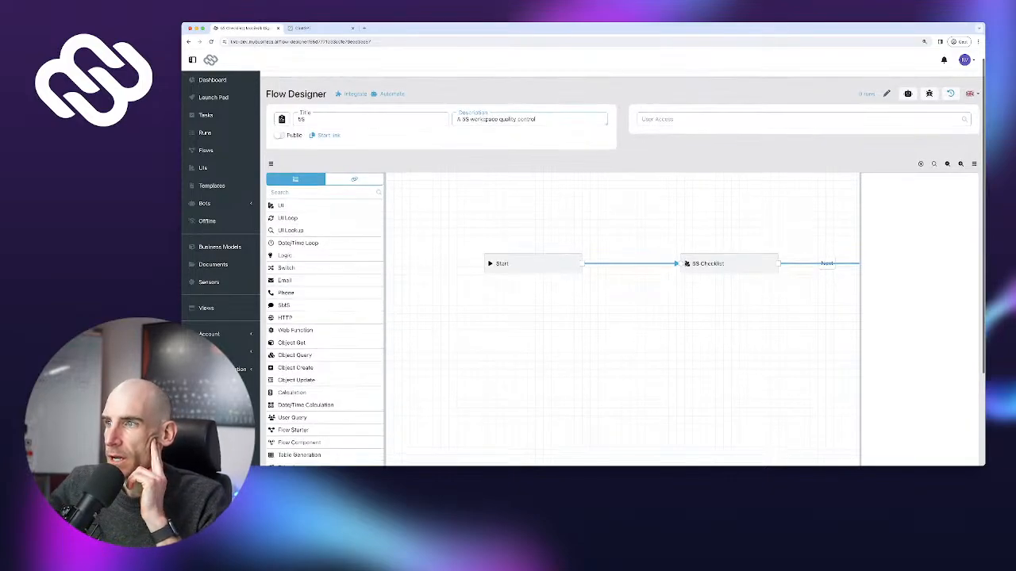
{"action": "left_click_drag", "start_coordinate": [508, 262], "coordinate": [488, 274]}
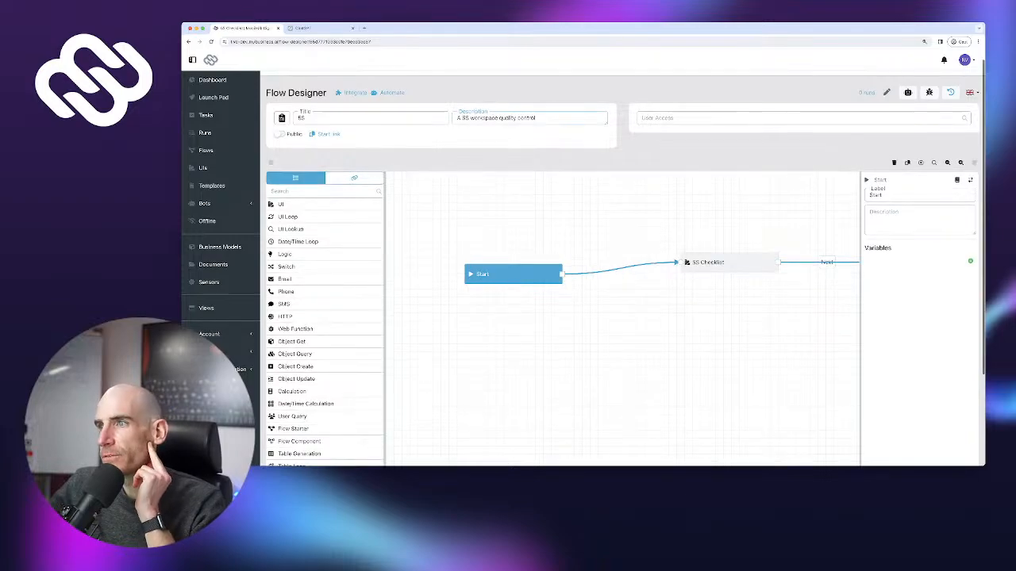
{"action": "left_click_drag", "start_coordinate": [714, 261], "coordinate": [658, 263]}
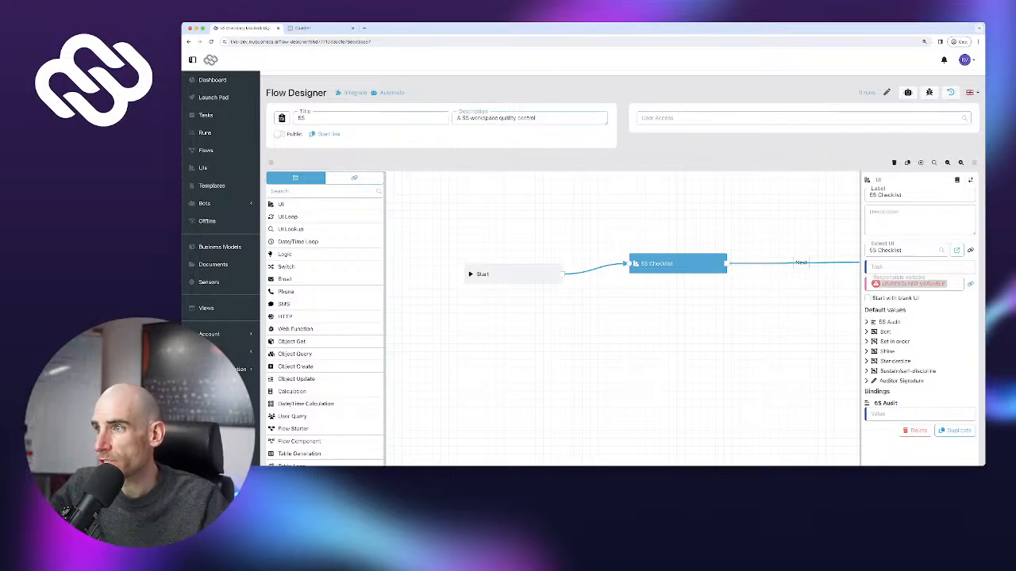
{"action": "left_click_drag", "start_coordinate": [714, 333], "coordinate": [495, 338]}
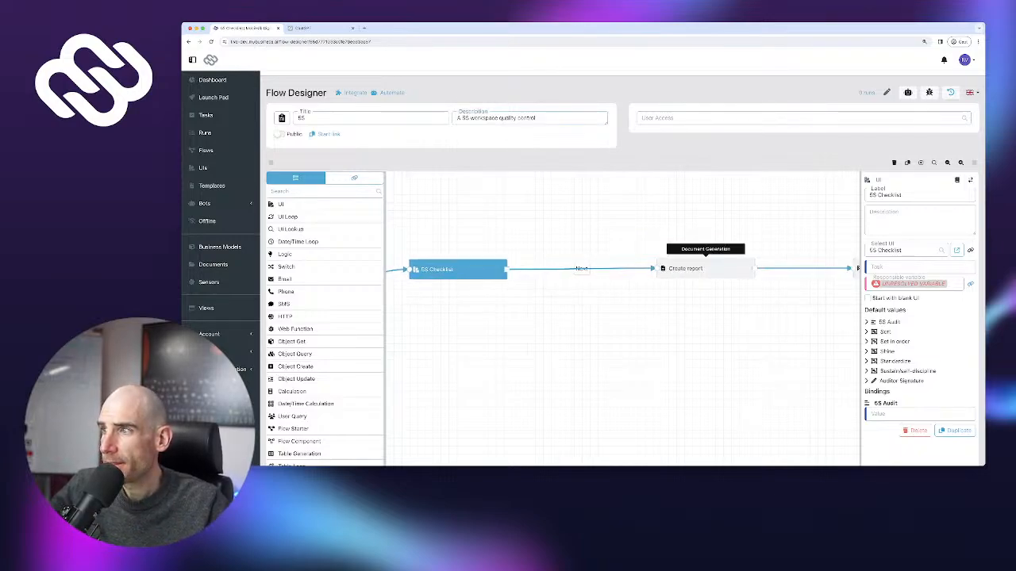
{"action": "left_click_drag", "start_coordinate": [704, 268], "coordinate": [653, 265]}
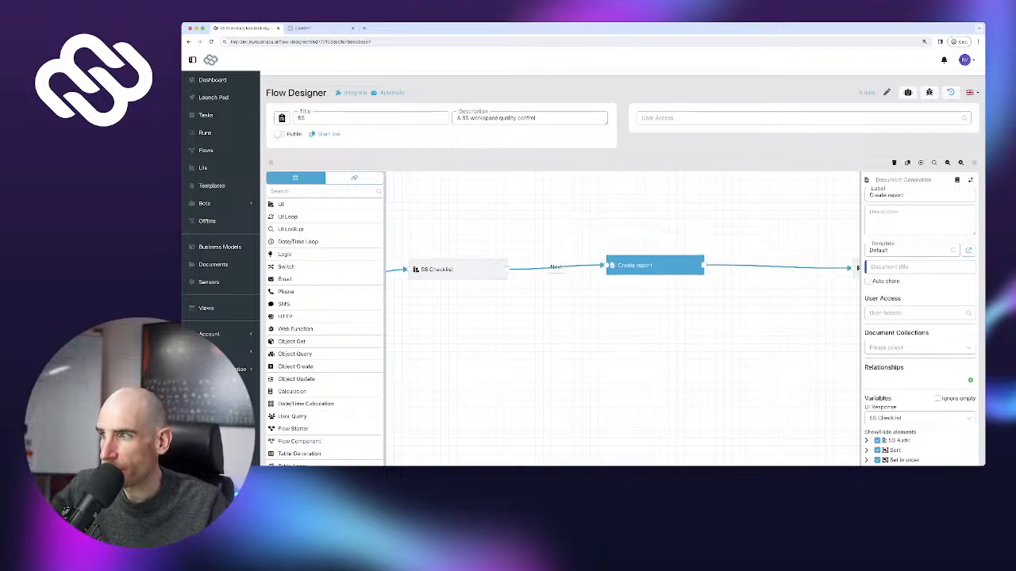
{"action": "left_click_drag", "start_coordinate": [698, 333], "coordinate": [591, 330]}
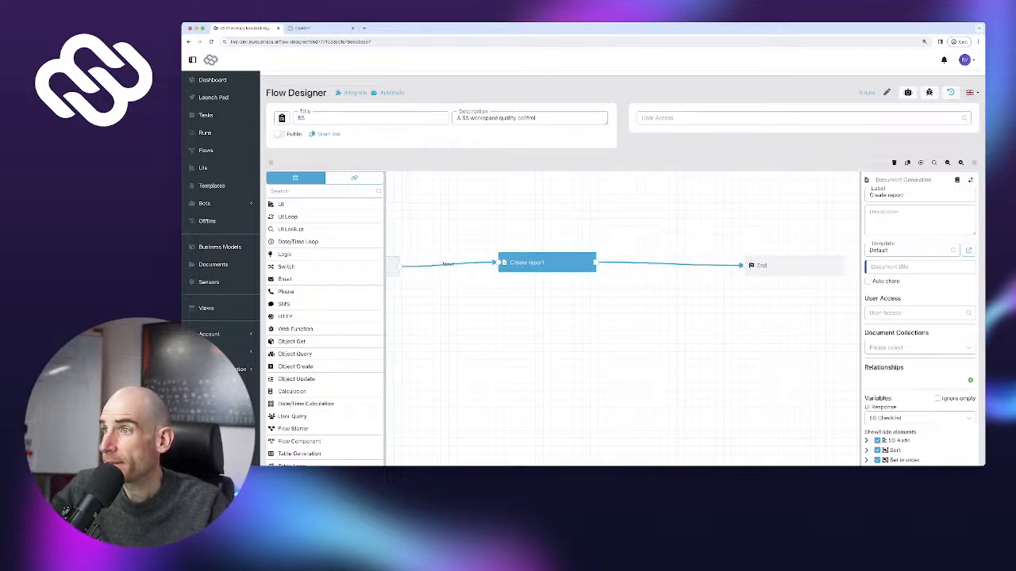
{"action": "scroll", "coordinate": [603, 325], "scroll_direction": "down", "scroll_amount": 2}
Publish the 5S flow, confirming despite it being untested
{"action": "left_click", "coordinate": [953, 421]}
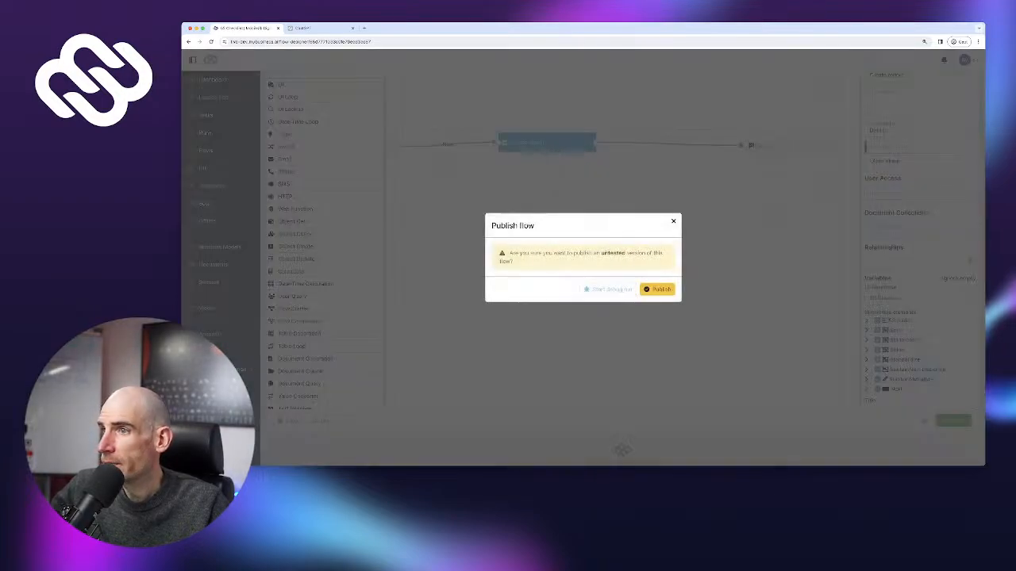
{"action": "left_click", "coordinate": [657, 289]}
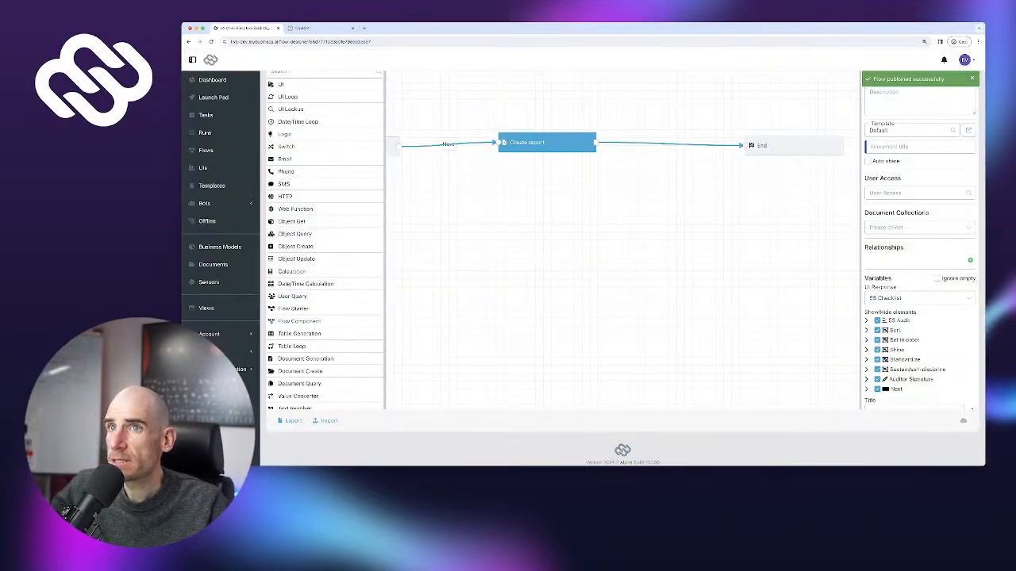
{"action": "scroll", "coordinate": [603, 286], "scroll_direction": "up", "scroll_amount": 2}
Add a 5S flow tile to the Launch Pad and launch it to start an audit run
{"action": "left_click", "coordinate": [212, 97]}
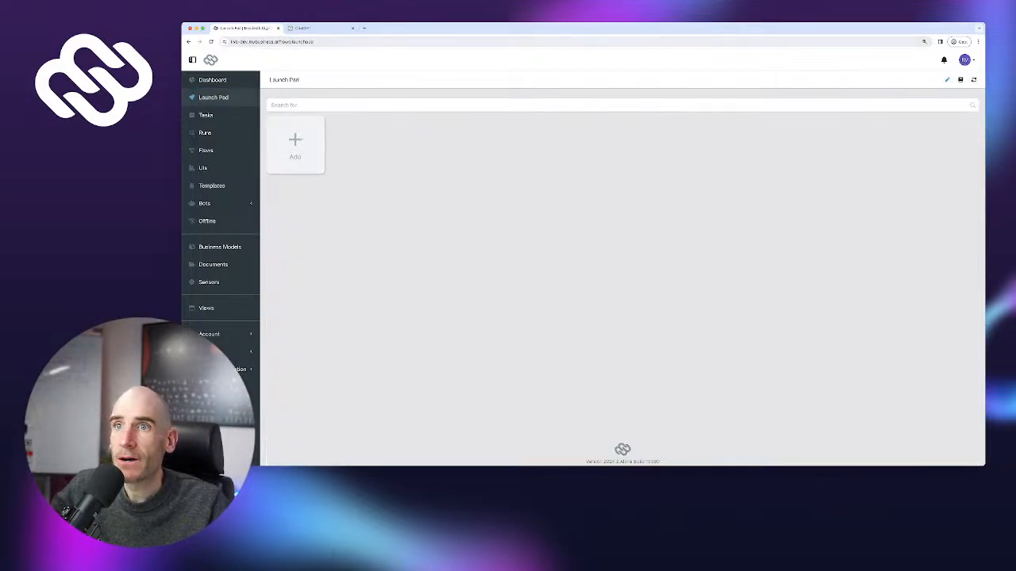
{"action": "left_click", "coordinate": [295, 144]}
{"action": "left_click", "coordinate": [577, 257]}
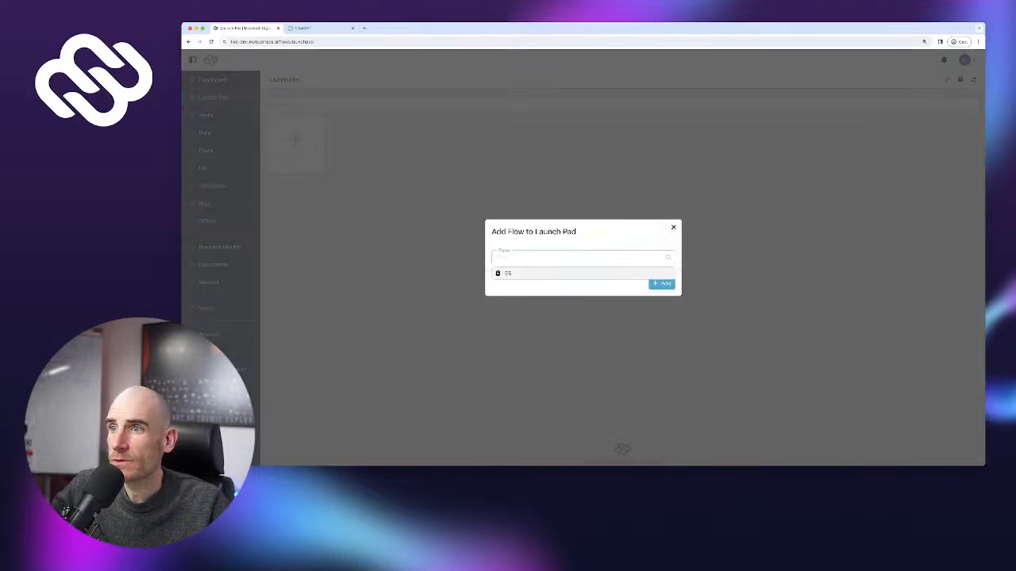
{"action": "left_click", "coordinate": [555, 274]}
{"action": "left_click", "coordinate": [662, 283]}
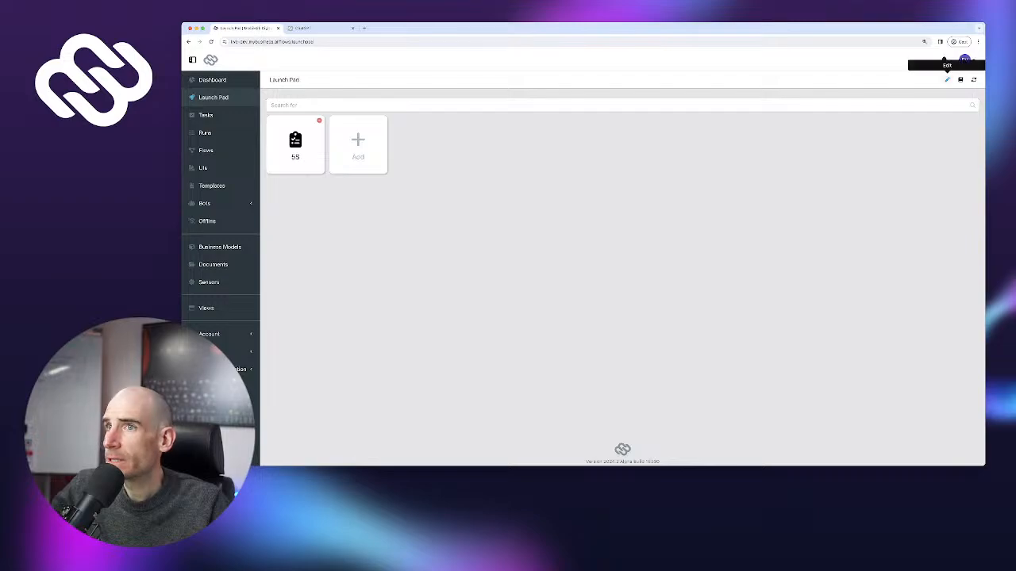
{"action": "left_click", "coordinate": [947, 80]}
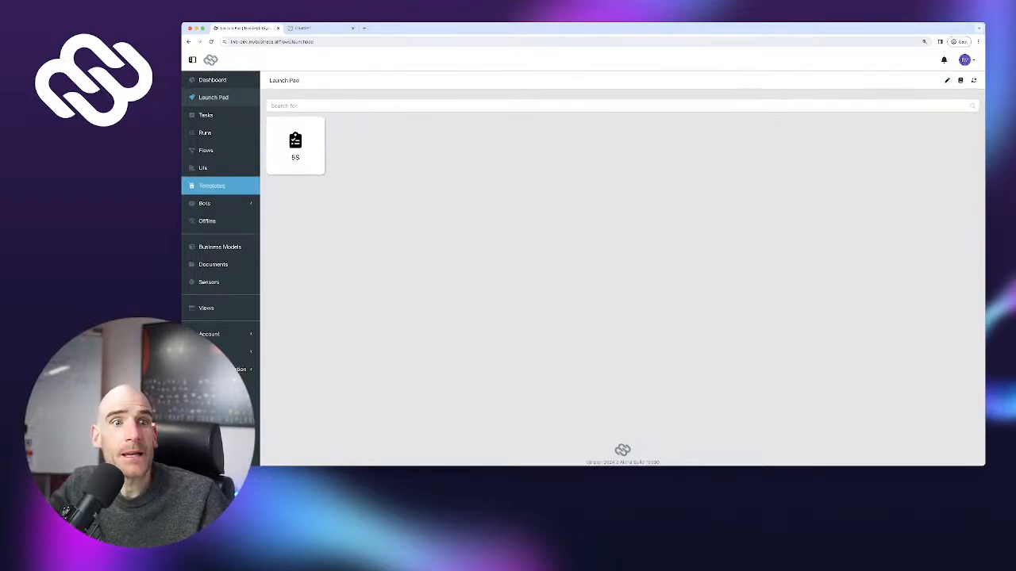
{"action": "left_click", "coordinate": [295, 143]}
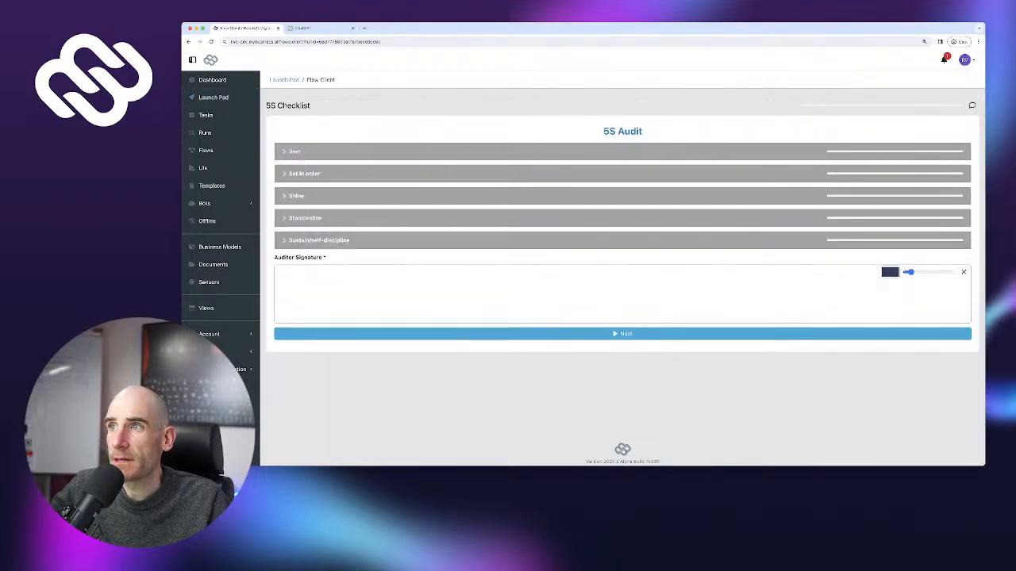
Expand Sort and answer Yes to its first questions, leaving redundant processes at No
{"action": "left_click", "coordinate": [294, 152]}
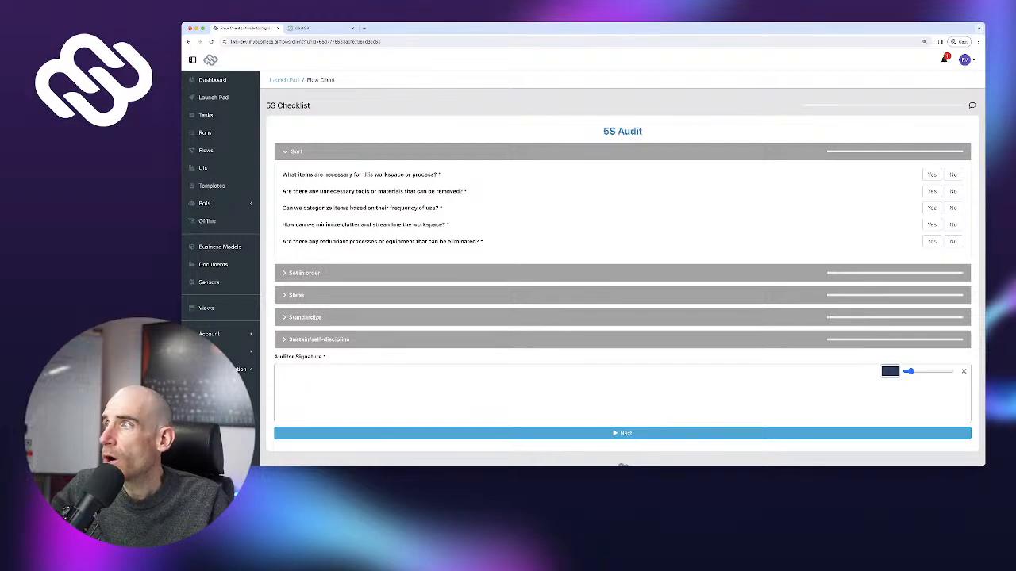
{"action": "left_click", "coordinate": [932, 175]}
{"action": "left_click", "coordinate": [932, 191]}
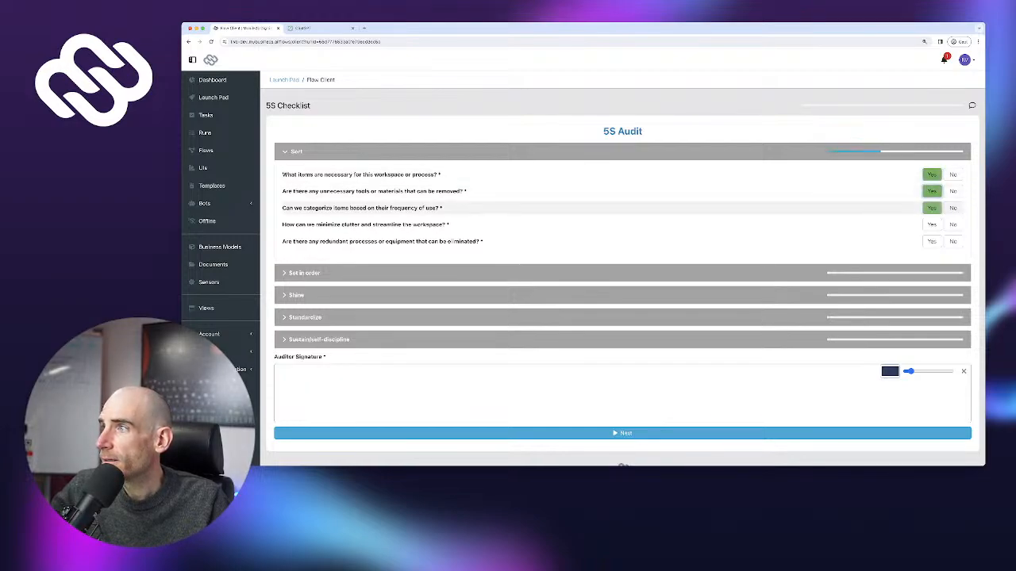
{"action": "left_click", "coordinate": [931, 225]}
{"action": "left_click", "coordinate": [952, 242]}
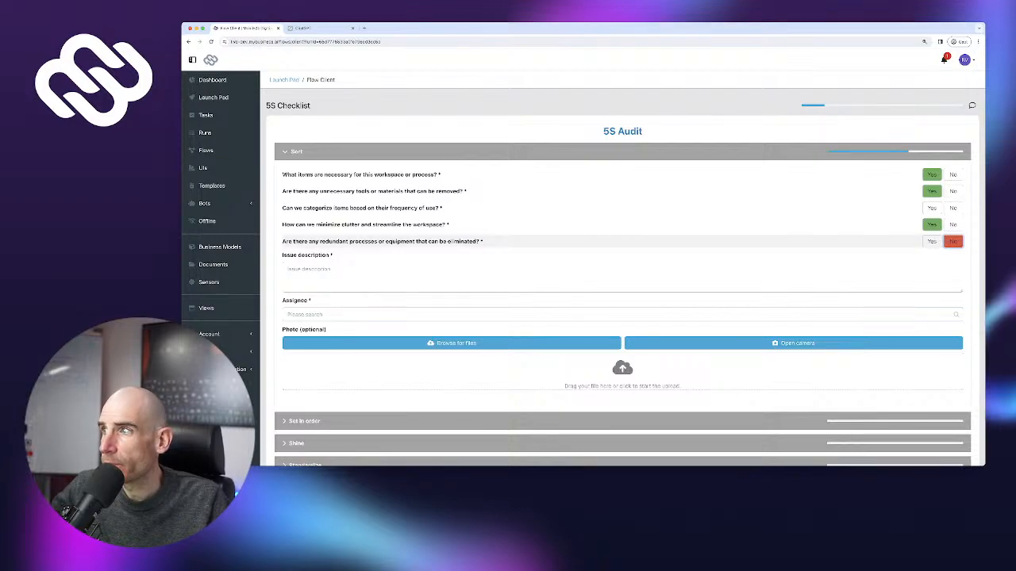
{"action": "left_click", "coordinate": [932, 241]}
{"action": "left_click", "coordinate": [952, 241]}
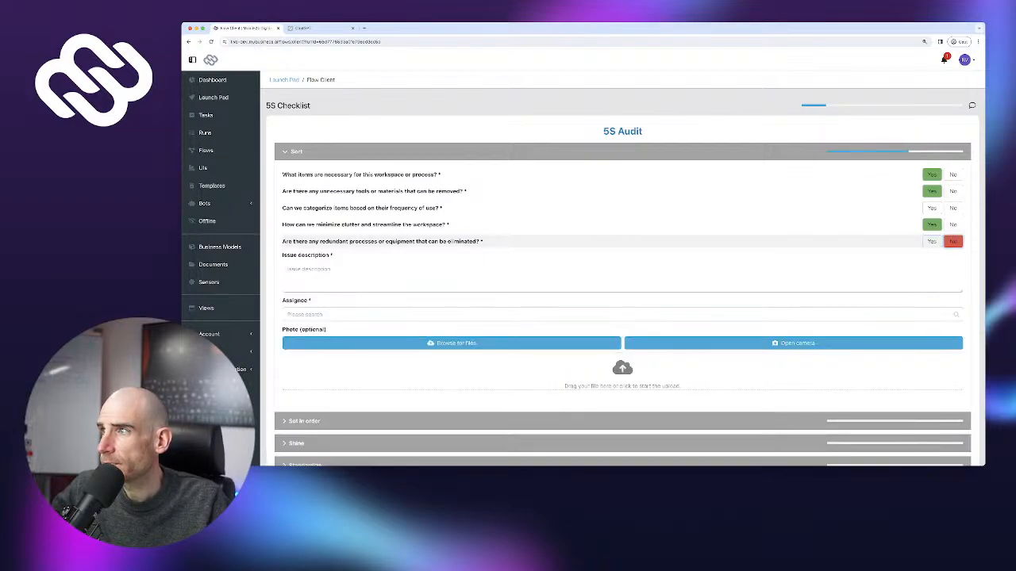
After the required-fields warning, set the redundant processes and categorize items questions to Yes
{"action": "scroll", "coordinate": [622, 317], "scroll_direction": "down", "scroll_amount": 4}
{"action": "left_click", "coordinate": [622, 412]}
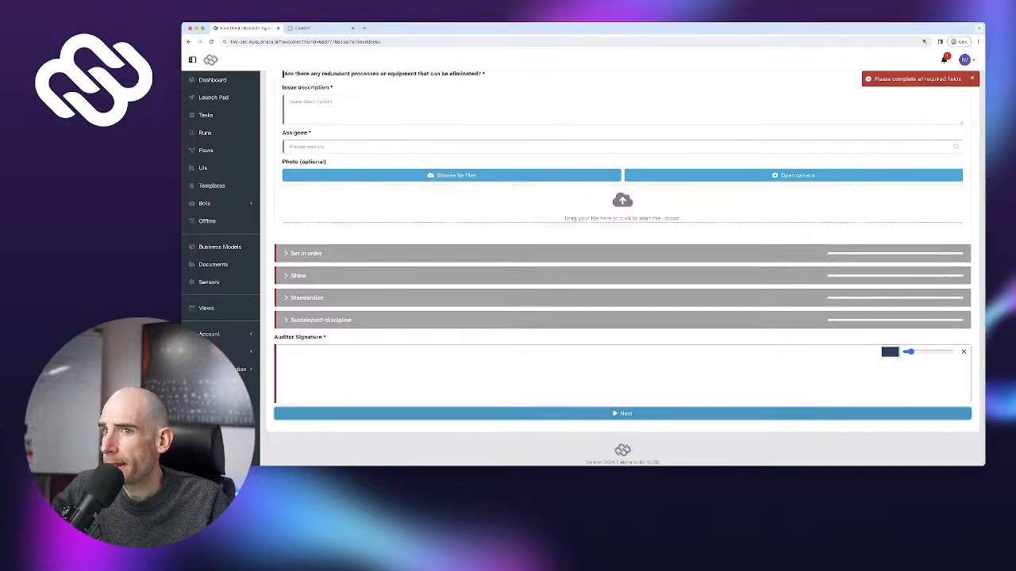
{"action": "scroll", "coordinate": [622, 397], "scroll_direction": "up", "scroll_amount": 2}
{"action": "scroll", "coordinate": [622, 317], "scroll_direction": "up", "scroll_amount": 3}
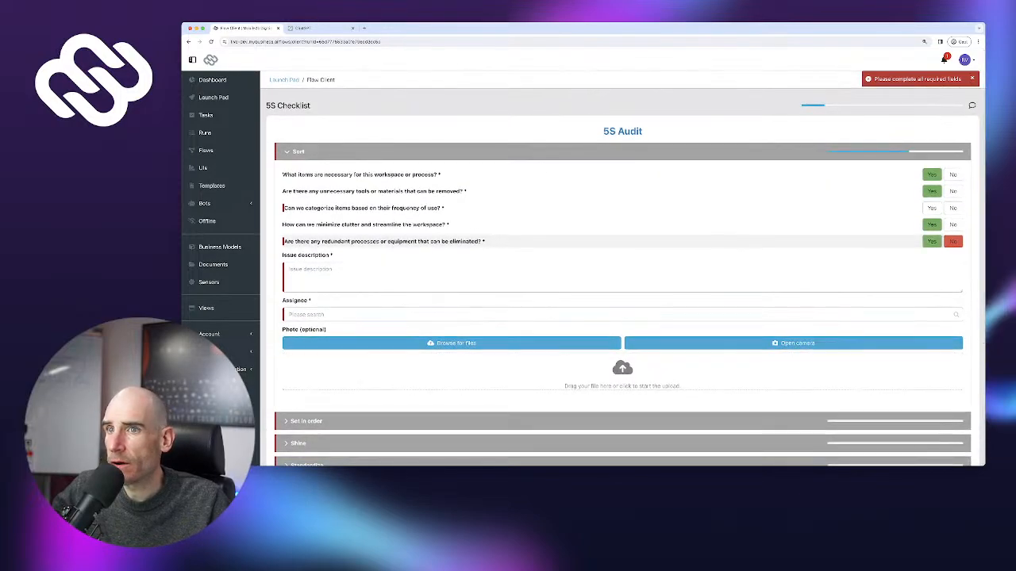
{"action": "left_click", "coordinate": [932, 241]}
{"action": "left_click", "coordinate": [931, 208]}
Answer Yes to all five Set in order questions
{"action": "left_click", "coordinate": [873, 273]}
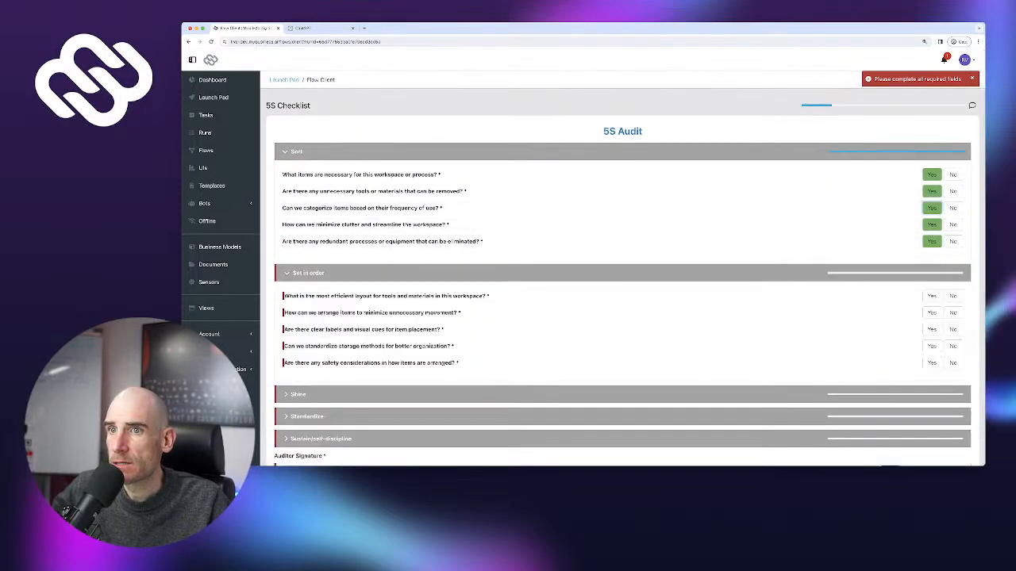
{"action": "left_click", "coordinate": [932, 363]}
{"action": "left_click", "coordinate": [932, 346]}
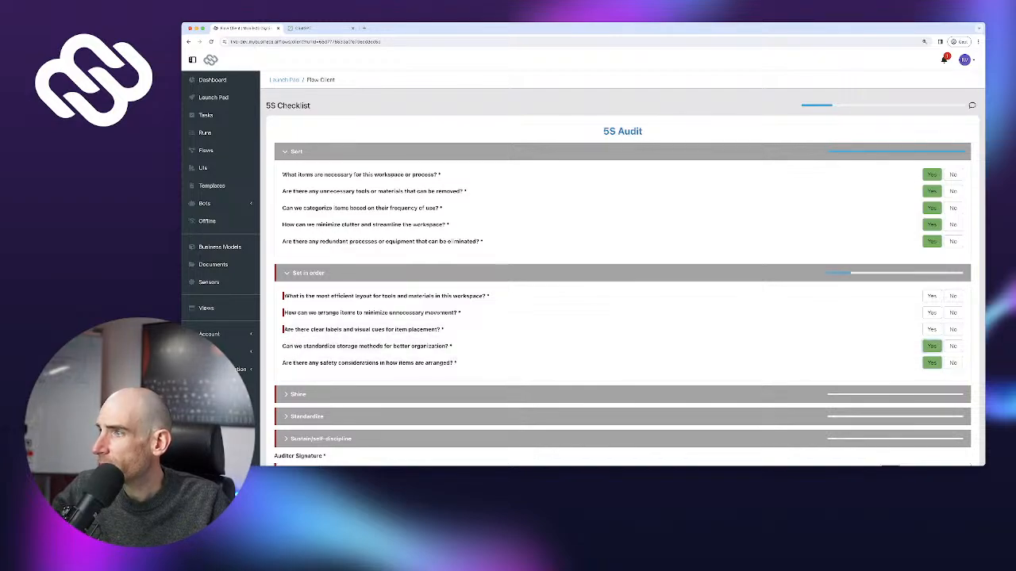
{"action": "left_click", "coordinate": [931, 329]}
{"action": "left_click", "coordinate": [931, 313]}
{"action": "left_click", "coordinate": [931, 296]}
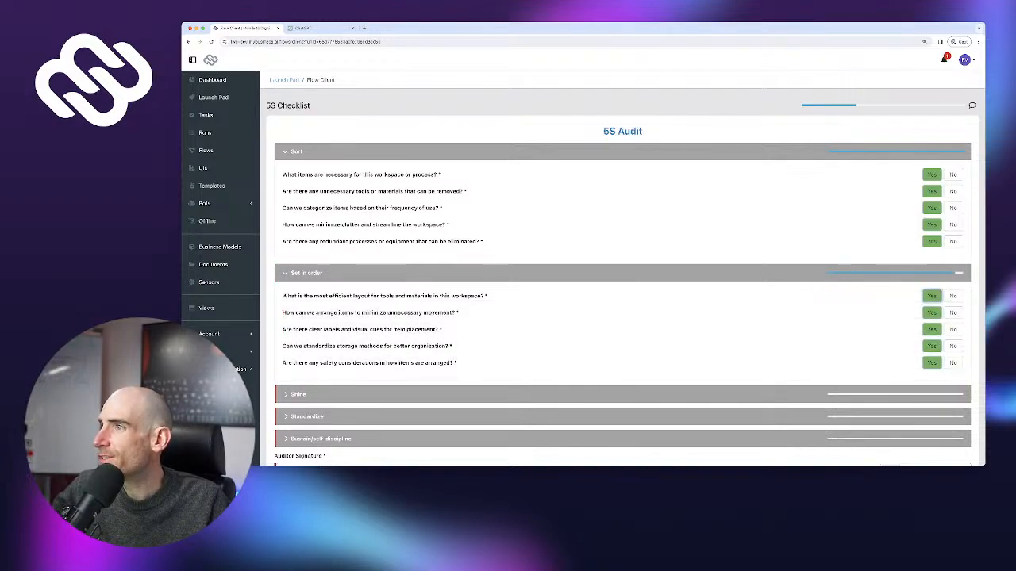
Answer Yes to Shine questions 1 and 3 and Sustain's first, fourth and last questions
{"action": "scroll", "coordinate": [931, 296], "scroll_direction": "down", "scroll_amount": 3}
{"action": "left_click", "coordinate": [931, 296]}
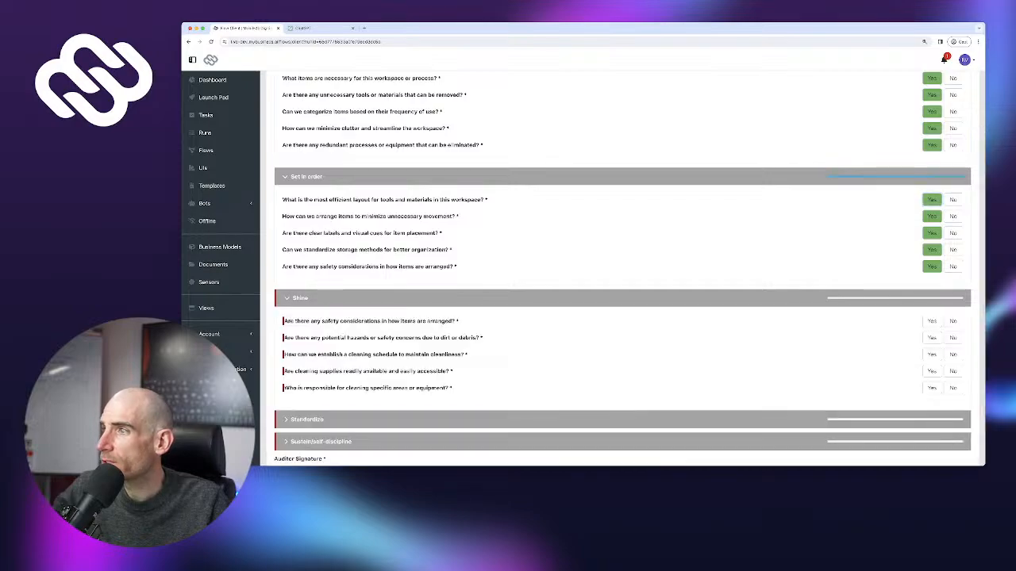
{"action": "left_click", "coordinate": [932, 321]}
{"action": "left_click", "coordinate": [931, 354]}
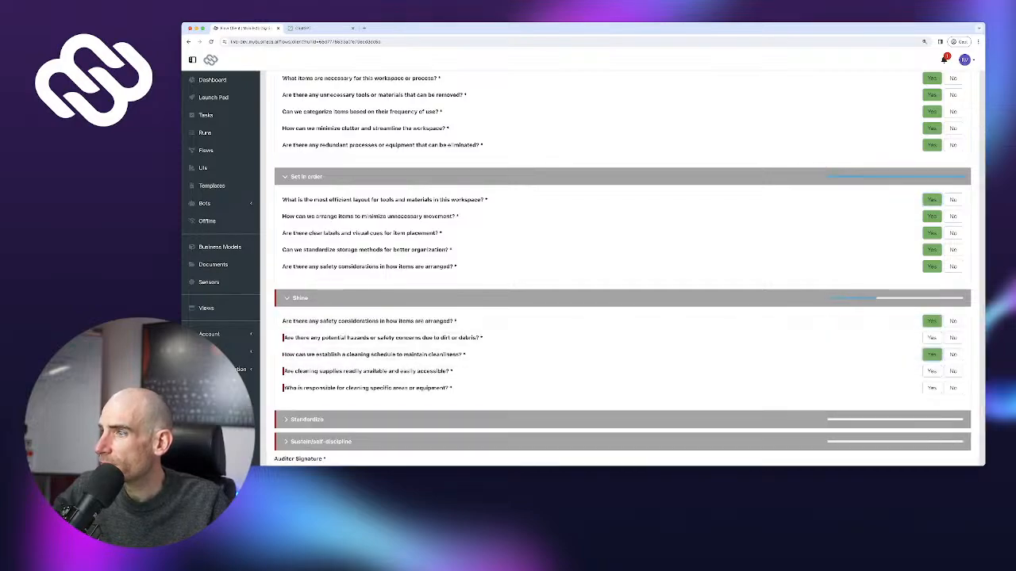
{"action": "left_click", "coordinate": [931, 442]}
{"action": "scroll", "coordinate": [931, 442], "scroll_direction": "down", "scroll_amount": 3}
{"action": "left_click", "coordinate": [932, 349]}
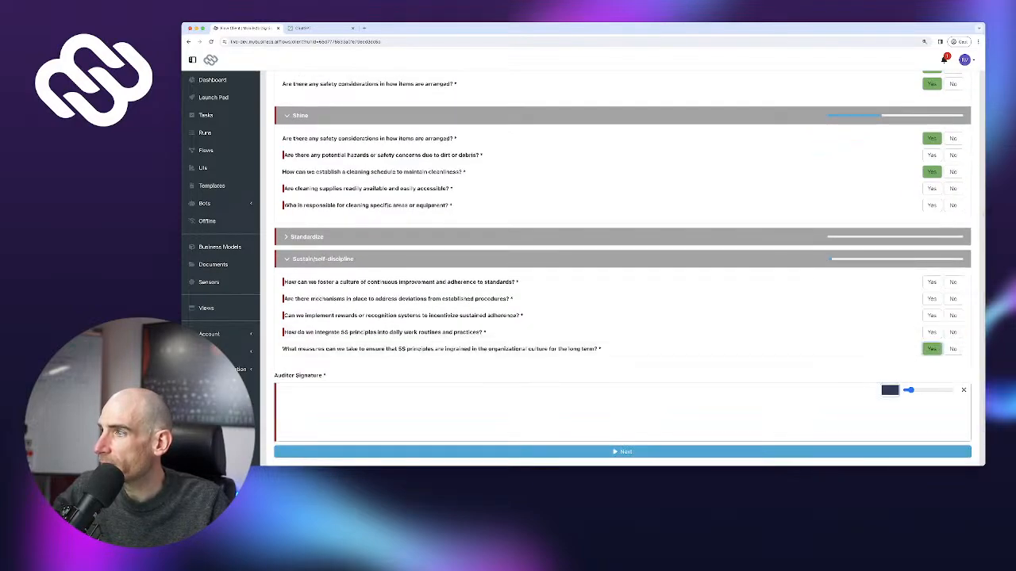
{"action": "left_click", "coordinate": [932, 332]}
{"action": "left_click", "coordinate": [931, 281]}
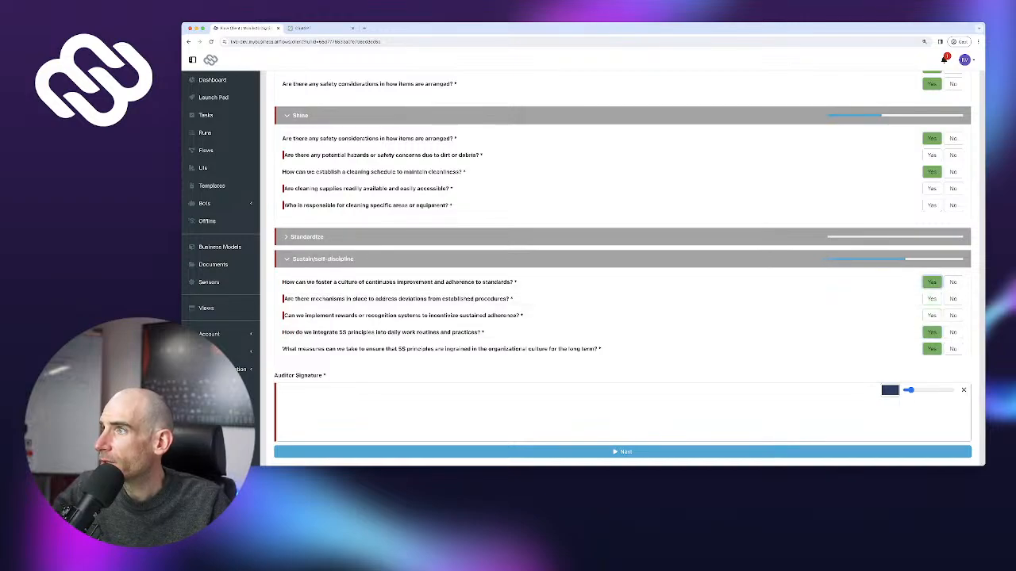
Collapse the Shine, Sustain, Set in order and Sort sections
{"action": "scroll", "coordinate": [931, 282], "scroll_direction": "up", "scroll_amount": 1}
{"action": "left_click", "coordinate": [932, 119]}
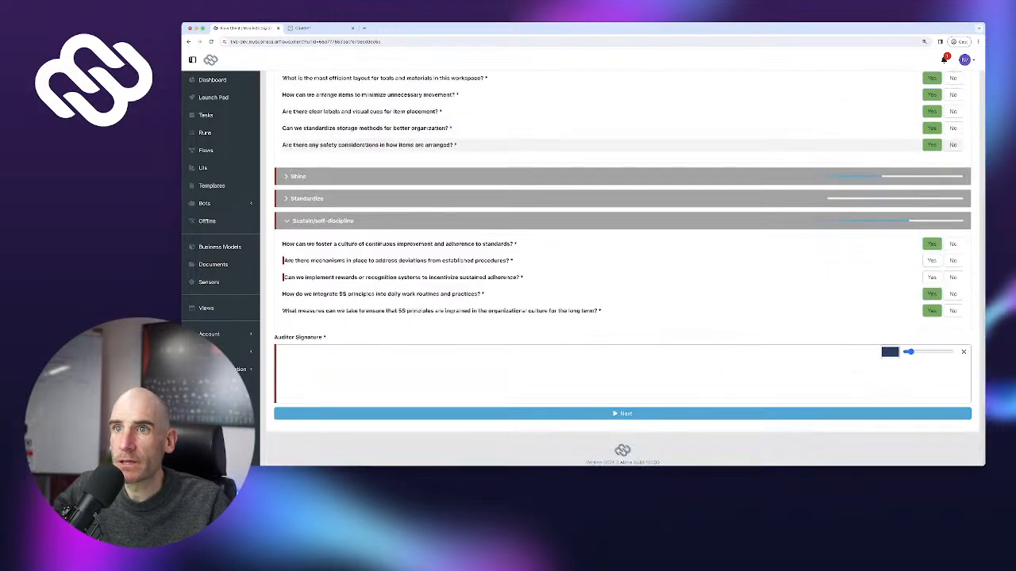
{"action": "left_click", "coordinate": [622, 221]}
{"action": "scroll", "coordinate": [622, 214], "scroll_direction": "up", "scroll_amount": 3}
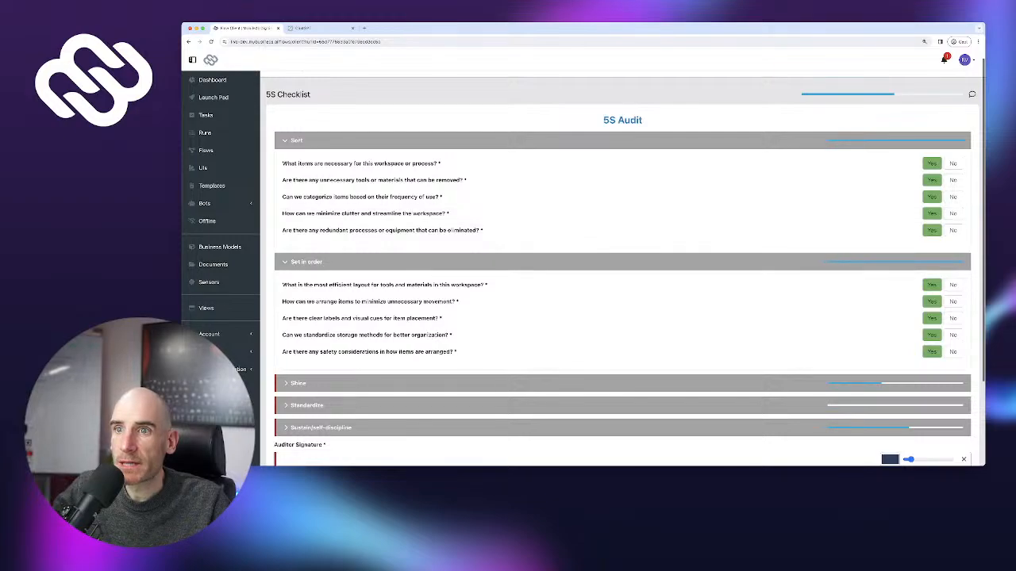
{"action": "left_click", "coordinate": [622, 262]}
{"action": "left_click", "coordinate": [622, 141]}
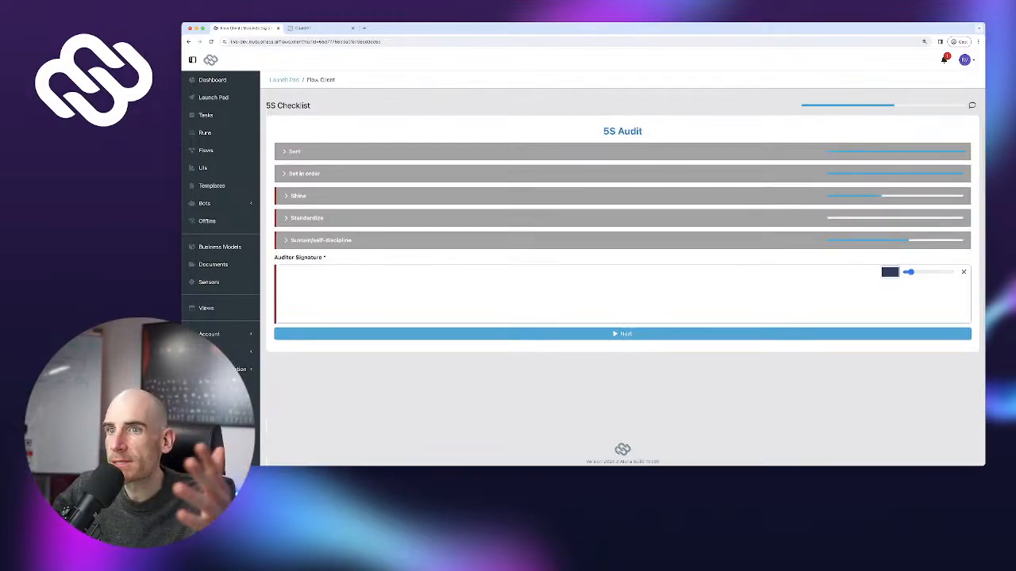
Sign the Auditor Signature pad and answer Yes to the remaining Shine questions
{"action": "mouse_move", "coordinate": [533, 297]}
{"action": "left_mouse_down"}
{"action": "mouse_move", "coordinate": [584, 301]}
{"action": "mouse_move", "coordinate": [666, 275]}
{"action": "mouse_move", "coordinate": [727, 275]}
{"action": "left_mouse_up"}
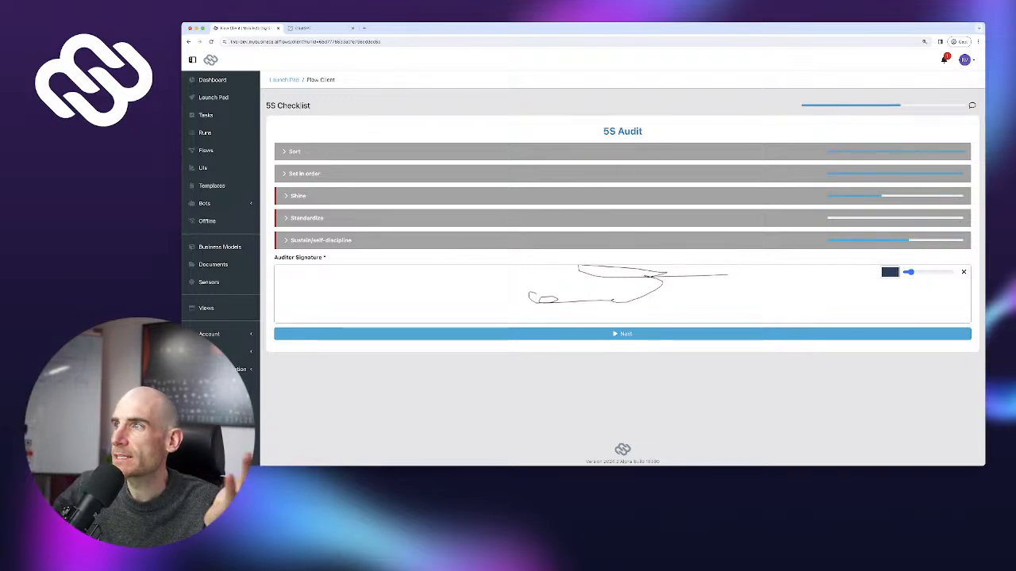
{"action": "left_click", "coordinate": [622, 196]}
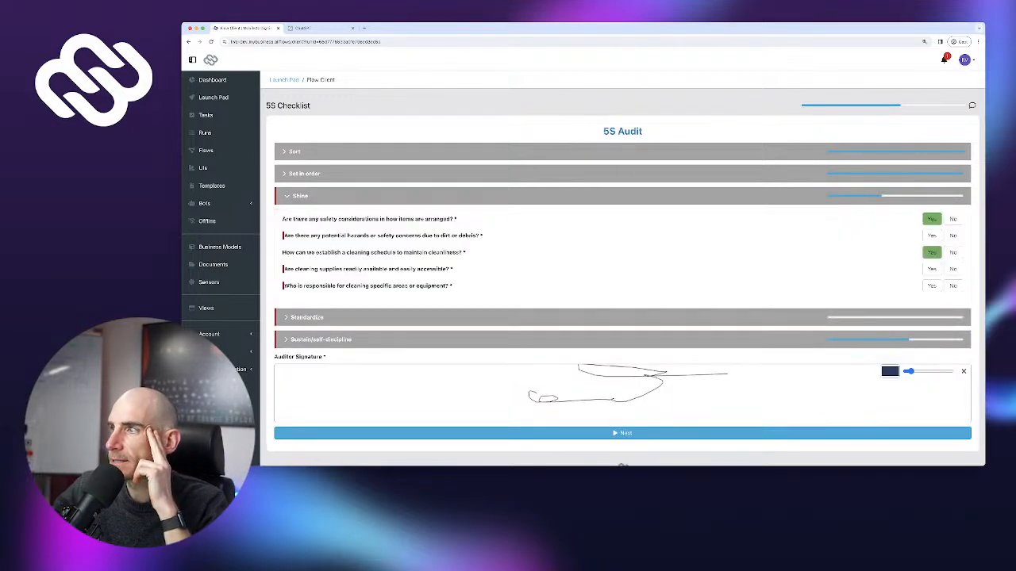
{"action": "left_click", "coordinate": [932, 235]}
{"action": "left_click", "coordinate": [931, 269]}
{"action": "left_click", "coordinate": [931, 286]}
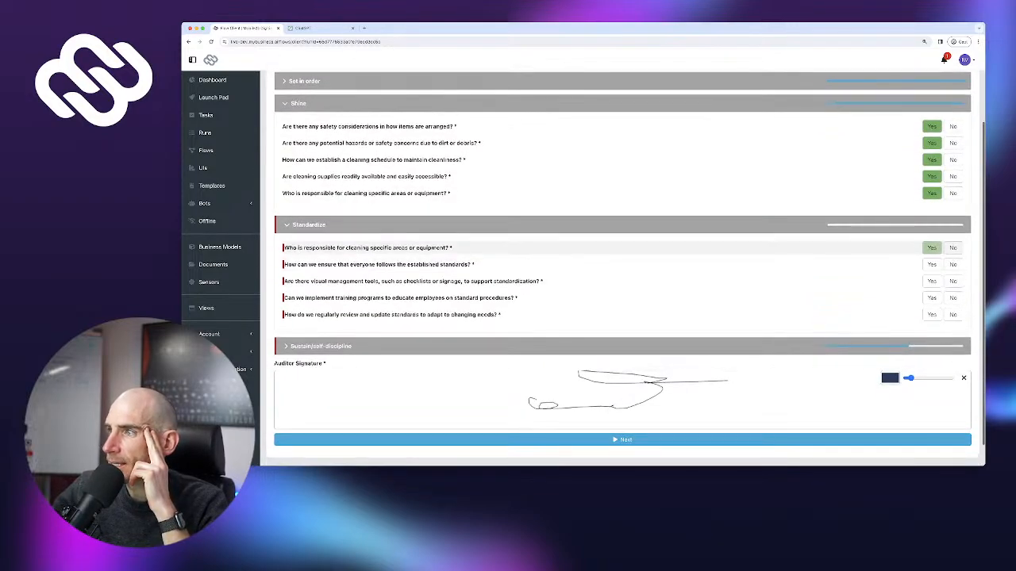
Answer Yes to all five Standardize questions
{"action": "left_click", "coordinate": [932, 248]}
{"action": "left_click", "coordinate": [932, 264]}
{"action": "left_click", "coordinate": [931, 280]}
{"action": "left_click", "coordinate": [931, 297]}
{"action": "left_click", "coordinate": [932, 315]}
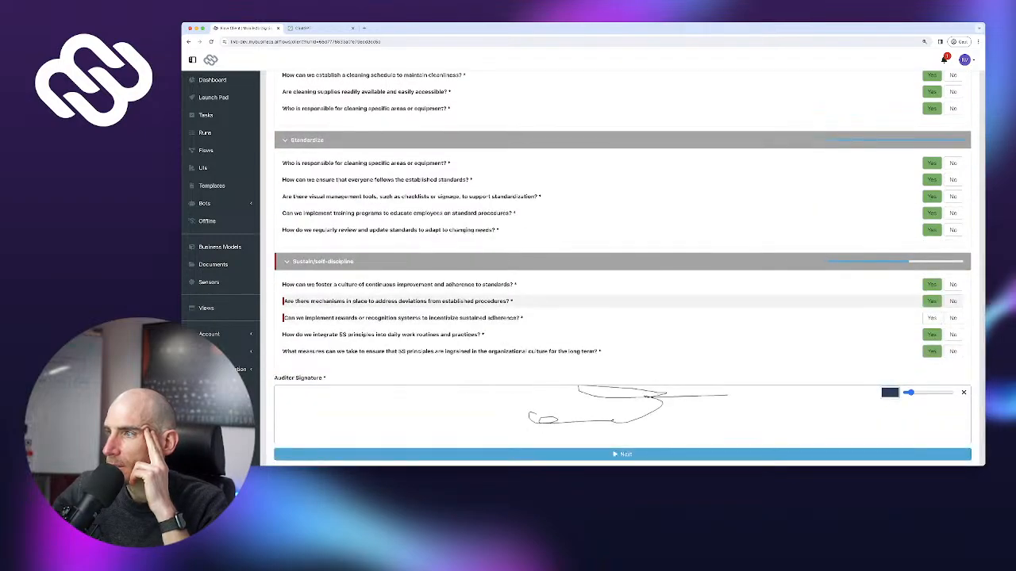
Answer Yes to the second and third Sustain questions and submit the audit
{"action": "left_click", "coordinate": [931, 301]}
{"action": "left_click", "coordinate": [932, 317]}
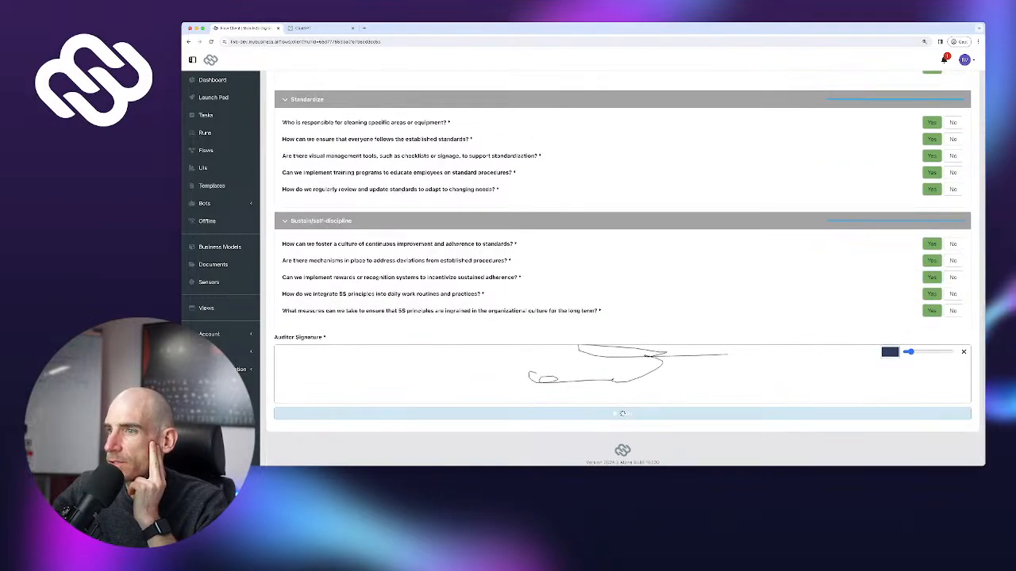
{"action": "left_click", "coordinate": [622, 414]}
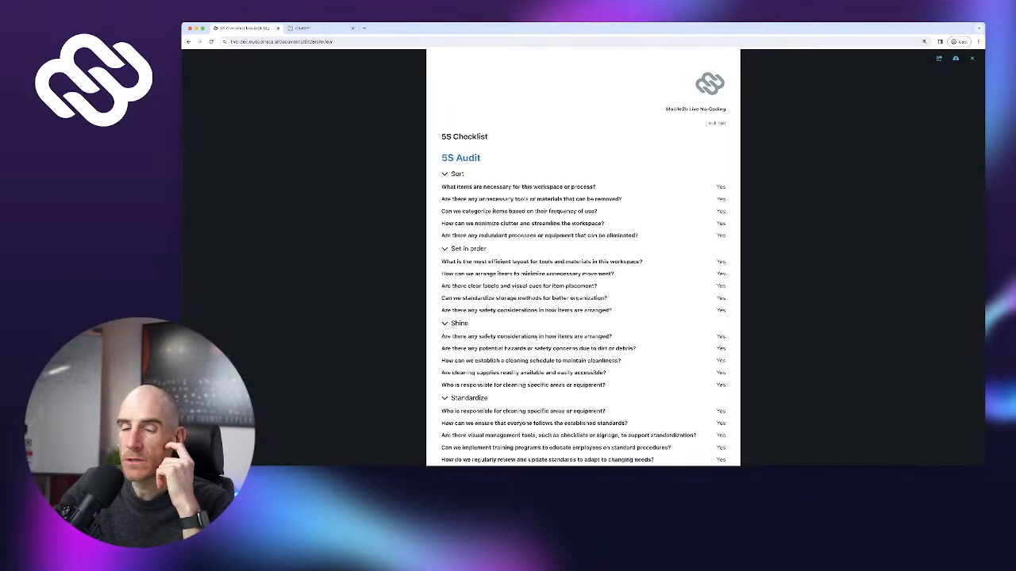
Scroll through the all-Yes 5S Checklist PDF report, then close the preview
{"action": "scroll", "coordinate": [583, 253], "scroll_direction": "down", "scroll_amount": 3}
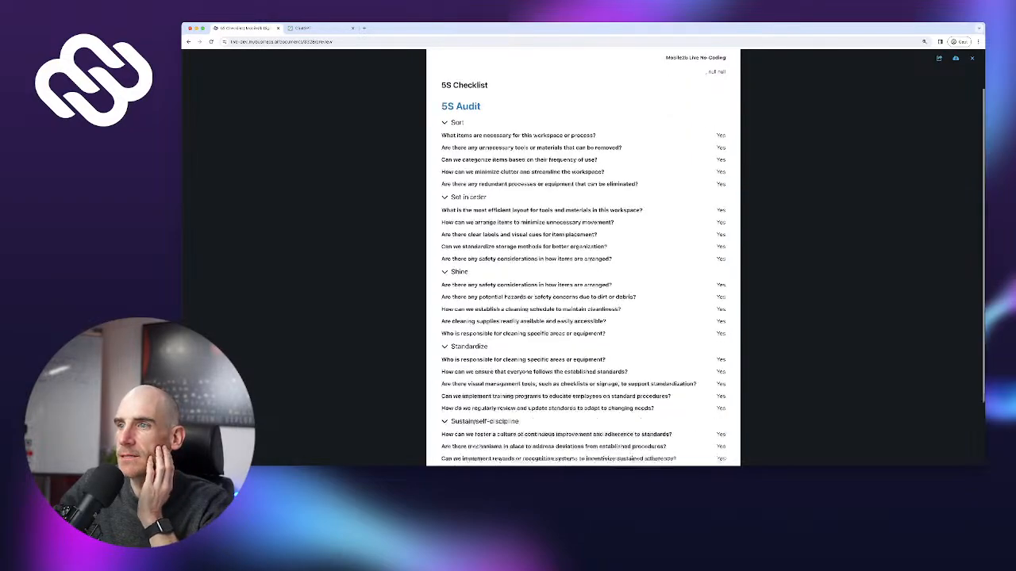
{"action": "scroll", "coordinate": [583, 254], "scroll_direction": "up", "scroll_amount": 3}
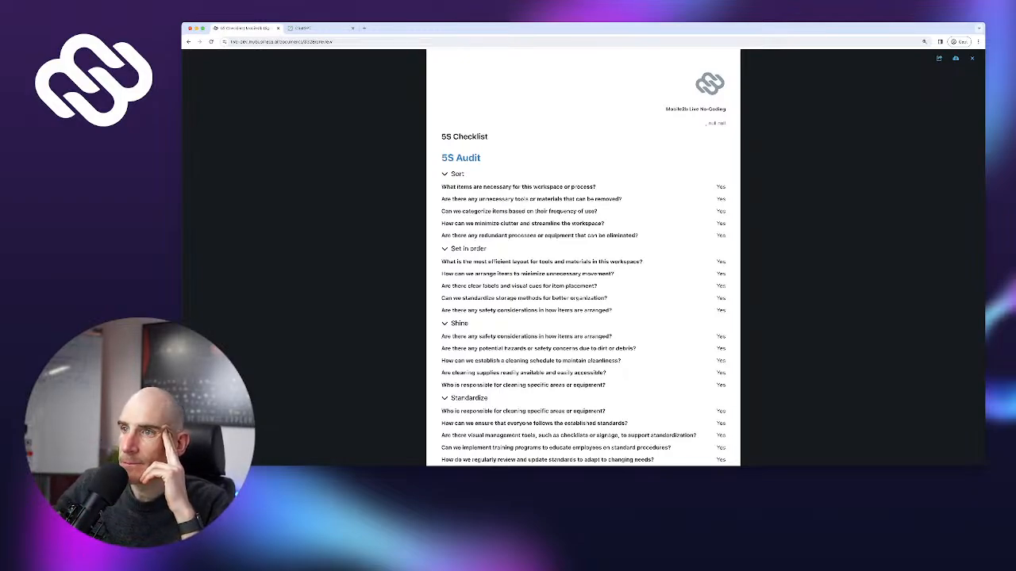
{"action": "scroll", "coordinate": [584, 258], "scroll_direction": "down", "scroll_amount": 1}
{"action": "scroll", "coordinate": [583, 258], "scroll_direction": "up", "scroll_amount": 1}
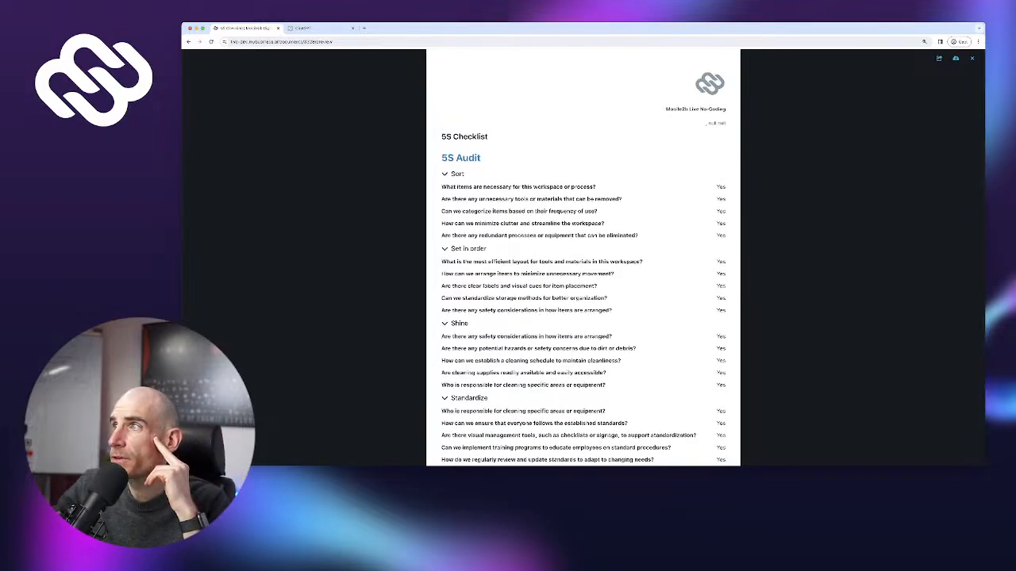
{"action": "left_click", "coordinate": [971, 58]}
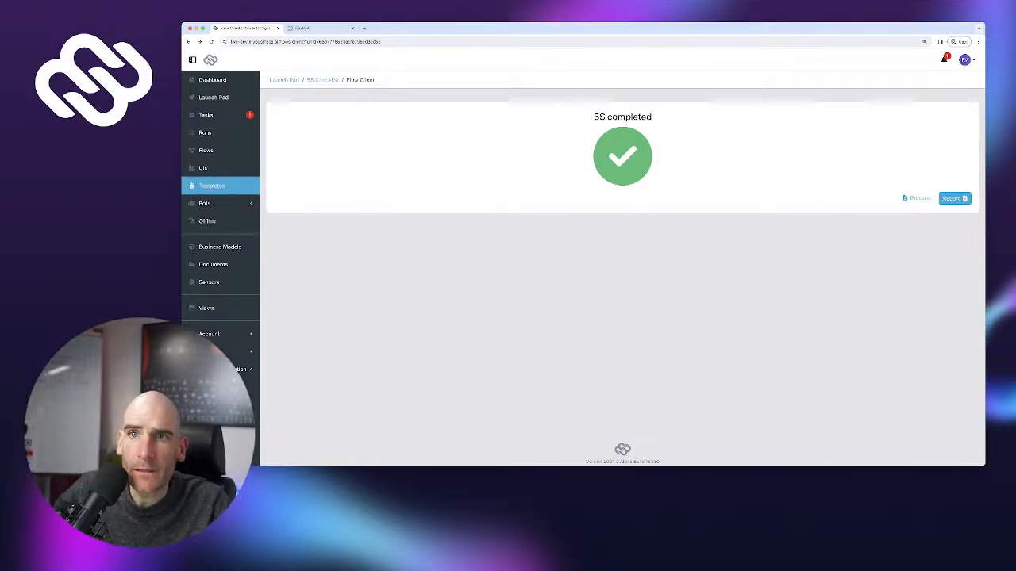
Open the Default report template in the Template Designer and publish it
{"action": "left_click", "coordinate": [212, 186]}
{"action": "left_click", "coordinate": [305, 165]}
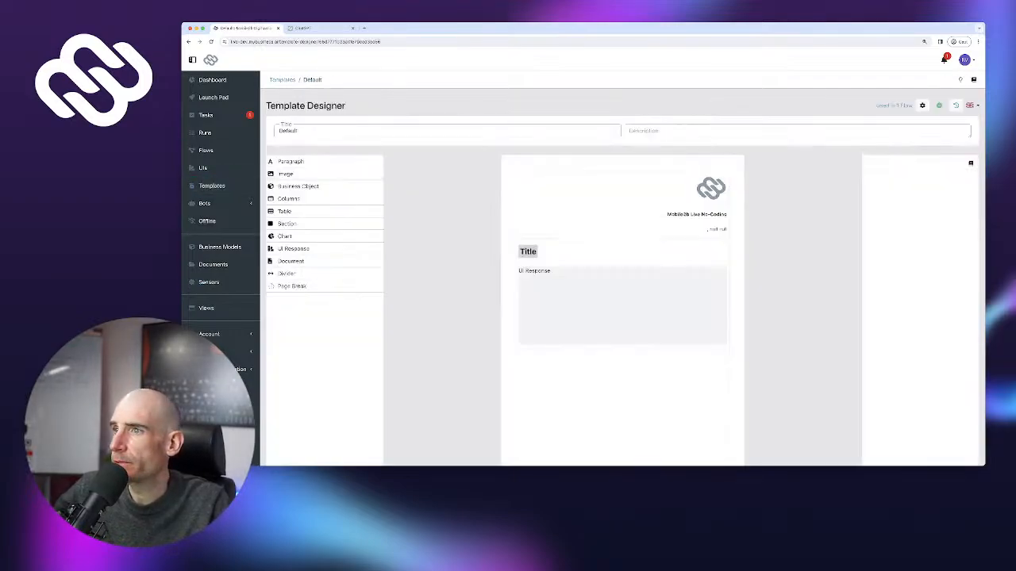
{"action": "left_click", "coordinate": [622, 305]}
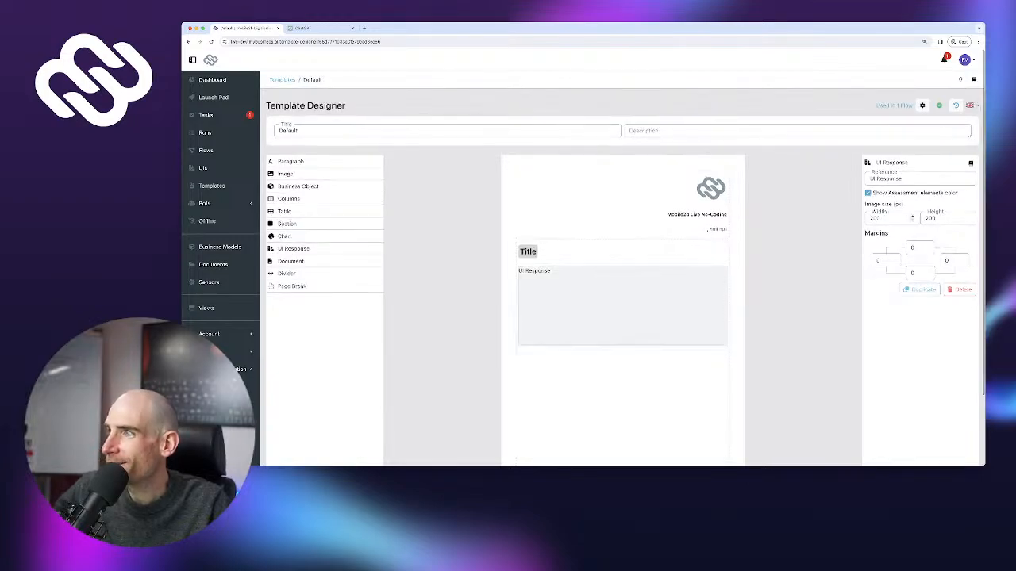
{"action": "scroll", "coordinate": [622, 306], "scroll_direction": "down", "scroll_amount": 3}
{"action": "left_click", "coordinate": [953, 429]}
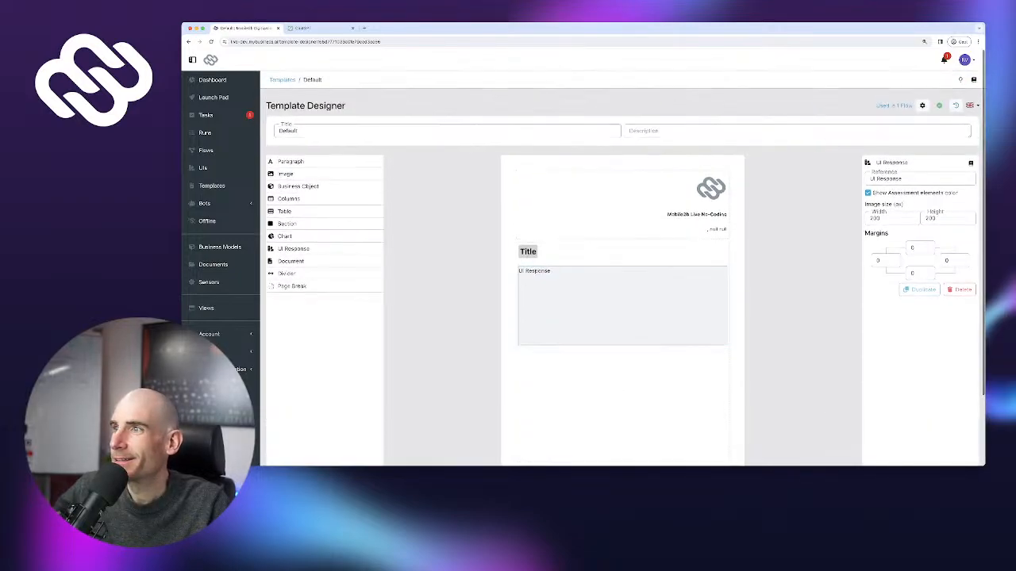
{"action": "left_click", "coordinate": [716, 228]}
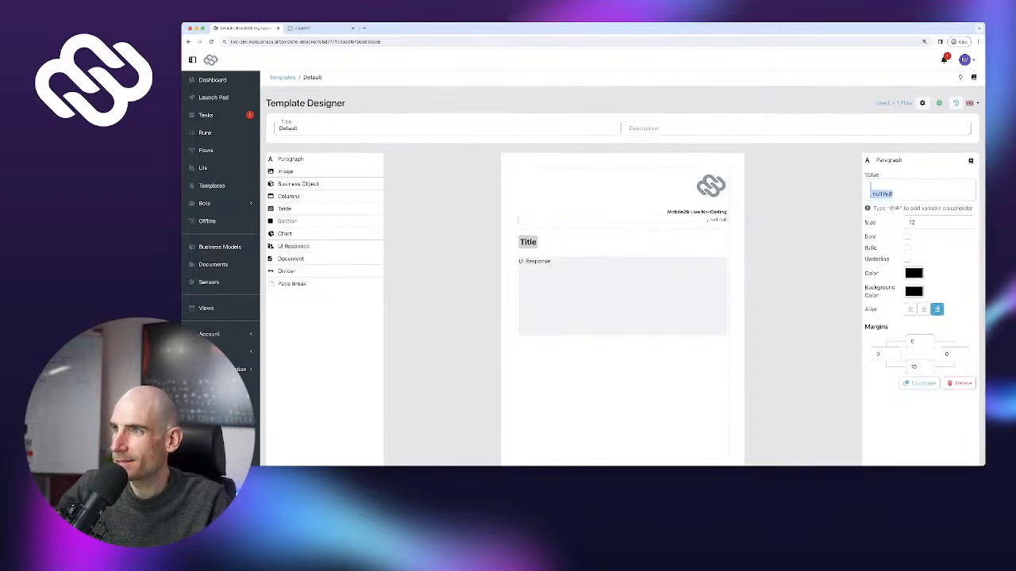
{"action": "key", "text": "super+a"}
{"action": "key", "text": "BackSpace"}
{"action": "type", "text": "www.m"}
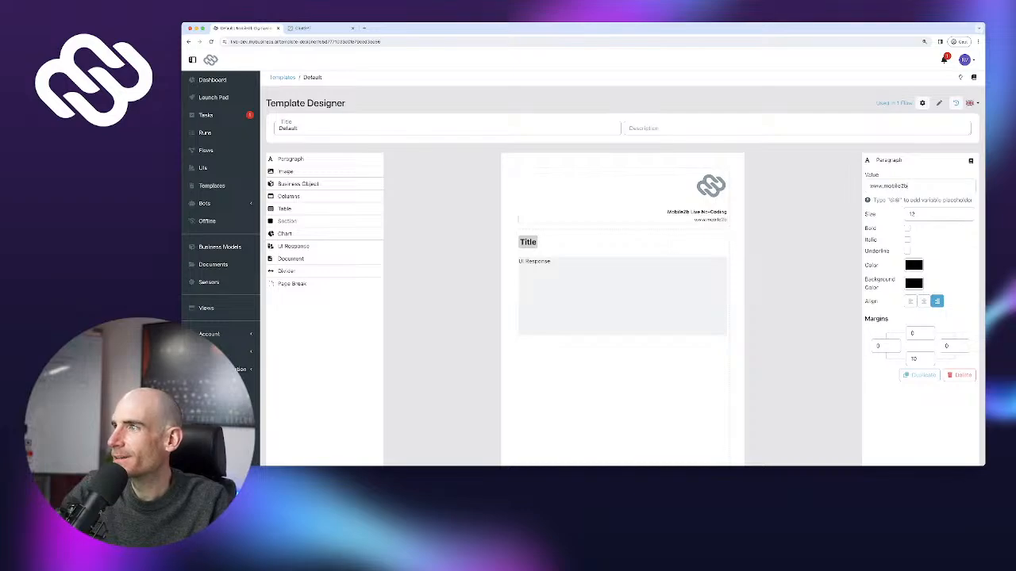
{"action": "type", "text": "obile2b.com"}
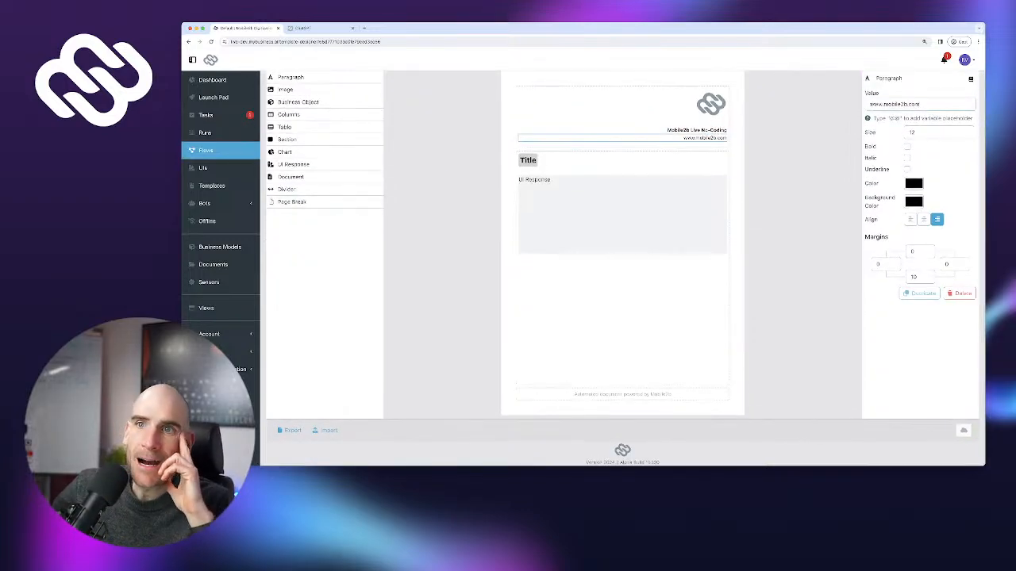
{"action": "left_click", "coordinate": [205, 150]}
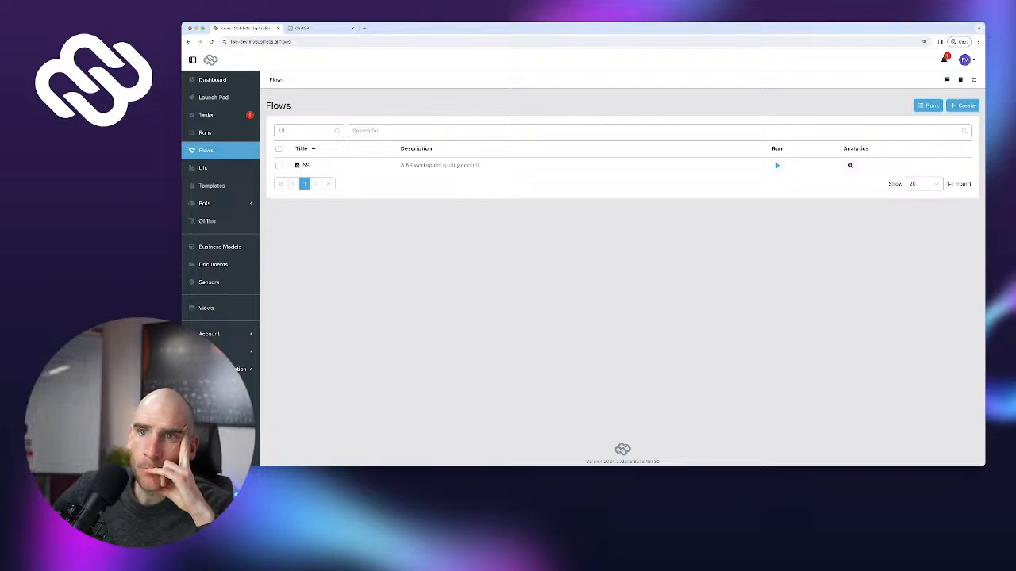
Open the 5S Checklist UI, select the first Sort assessment and enable Expert mode
{"action": "left_click", "coordinate": [203, 168]}
{"action": "left_click", "coordinate": [310, 165]}
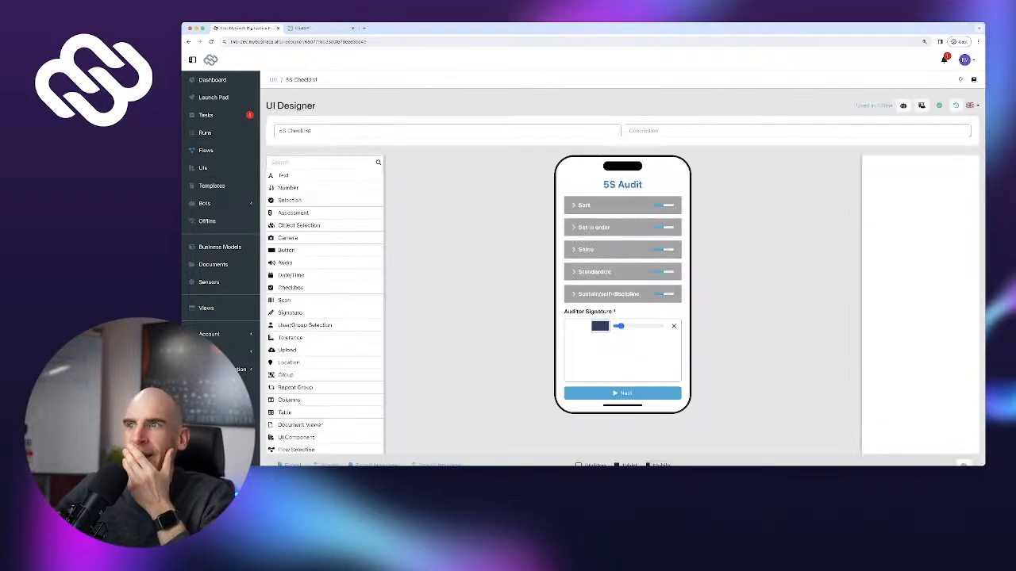
{"action": "left_click", "coordinate": [585, 205]}
{"action": "left_click", "coordinate": [649, 227]}
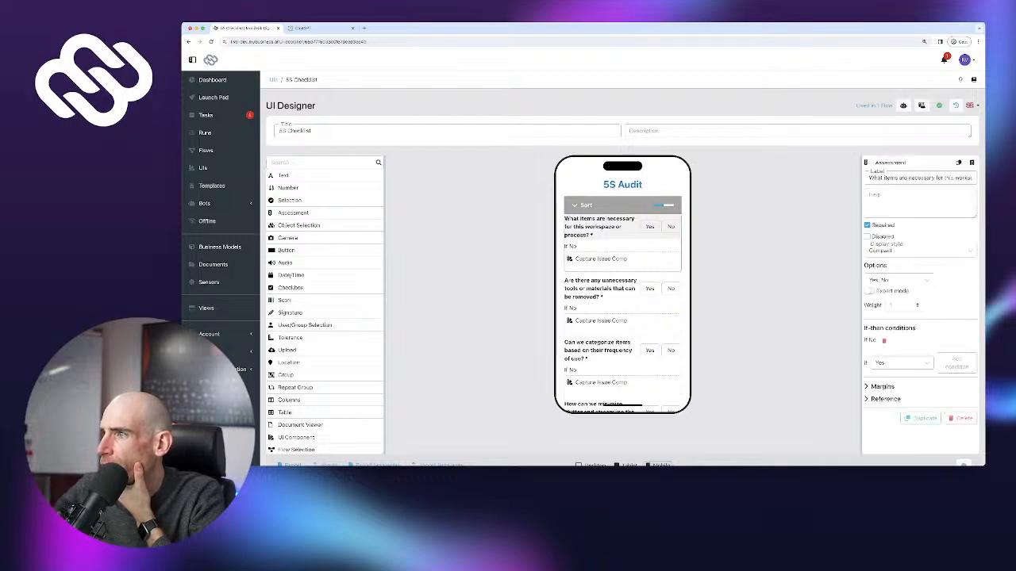
{"action": "left_click", "coordinate": [649, 226]}
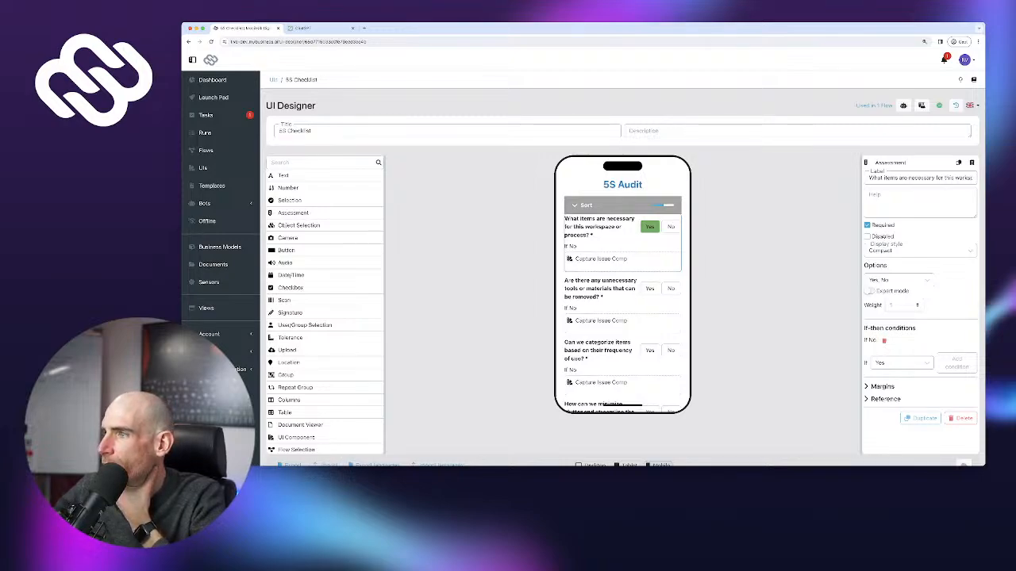
{"action": "left_click", "coordinate": [869, 291]}
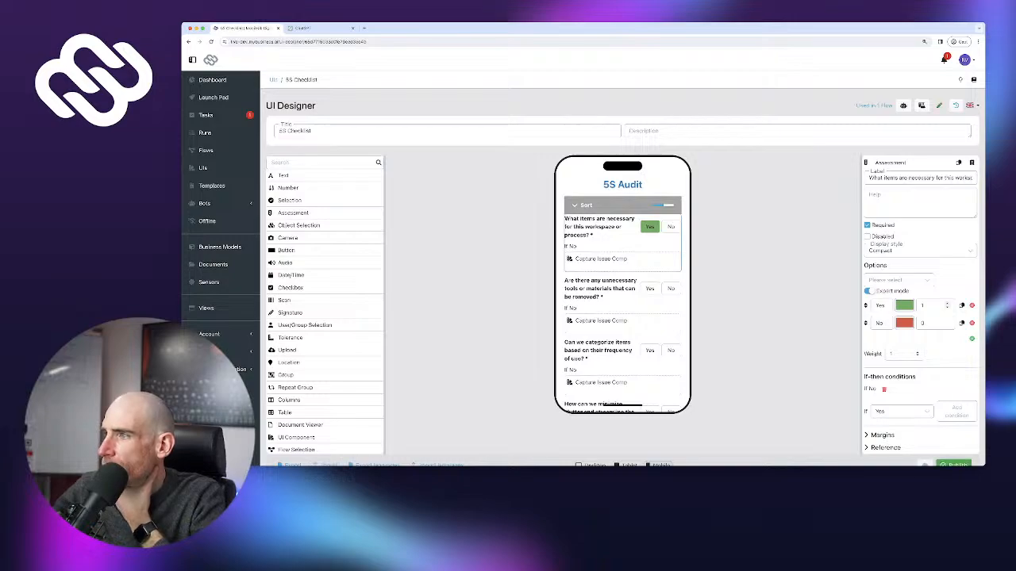
Test Yes and No answers in the preview, then remove and restore the No option
{"action": "left_click", "coordinate": [671, 227]}
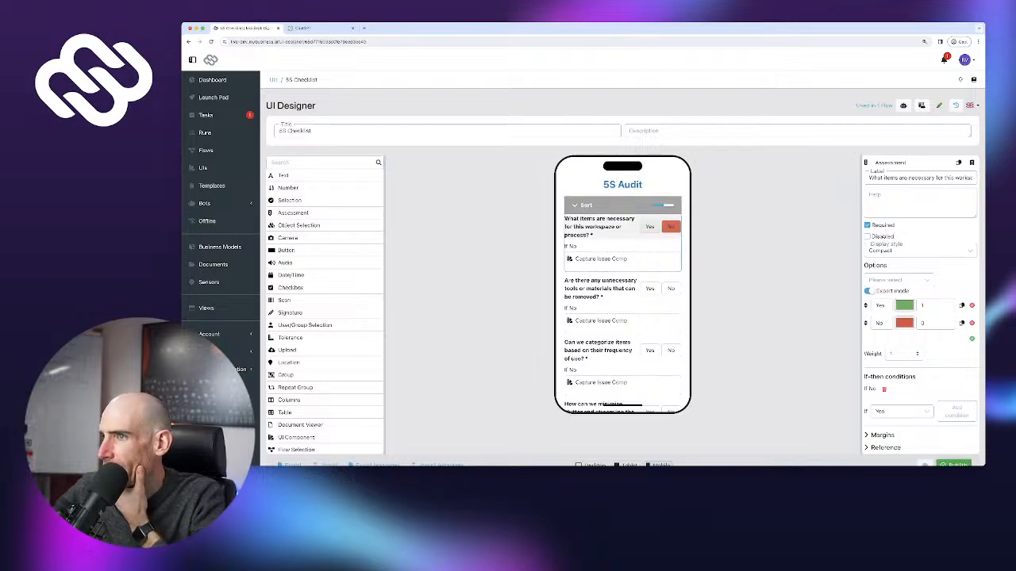
{"action": "left_click", "coordinate": [650, 227]}
{"action": "left_click", "coordinate": [670, 227]}
{"action": "left_click", "coordinate": [650, 227]}
{"action": "left_click", "coordinate": [670, 227]}
{"action": "left_click", "coordinate": [671, 227]}
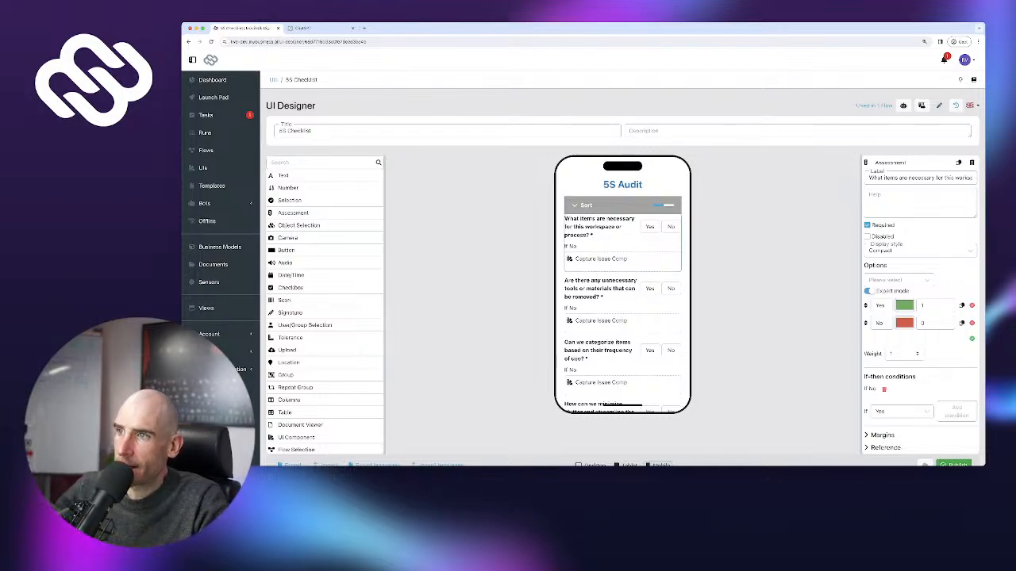
{"action": "left_click", "coordinate": [650, 227]}
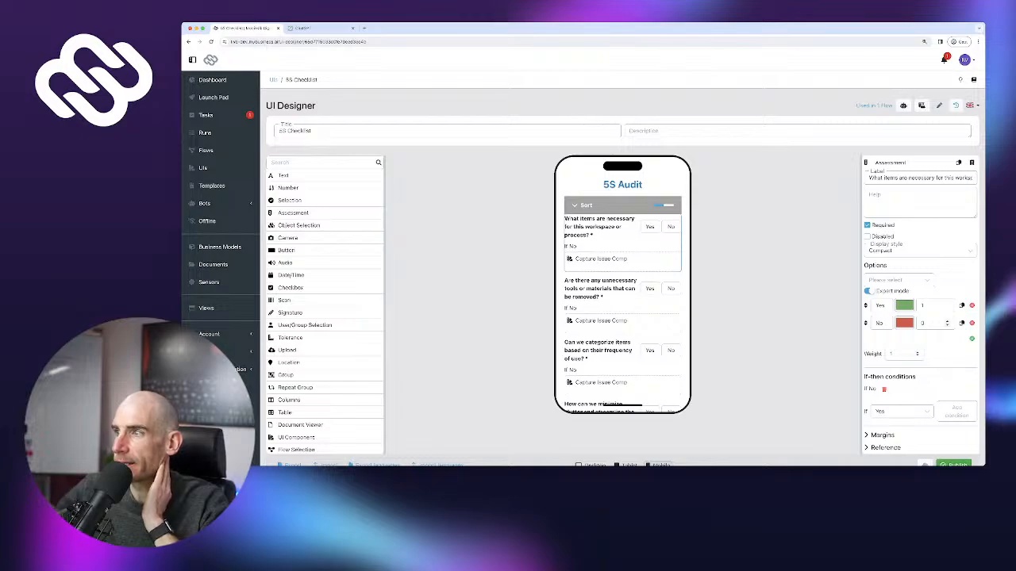
{"action": "left_click", "coordinate": [971, 323]}
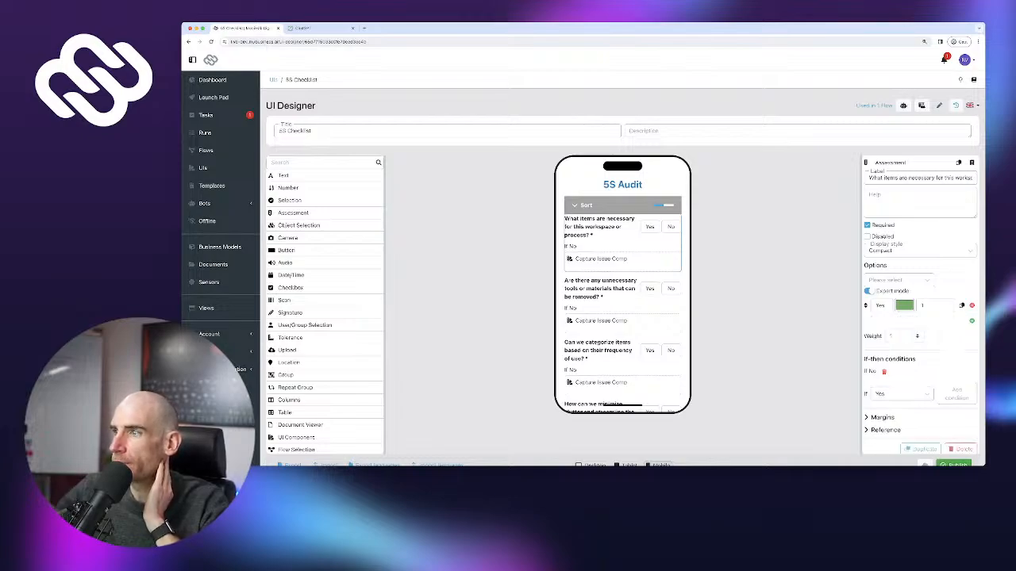
{"action": "left_click", "coordinate": [971, 321]}
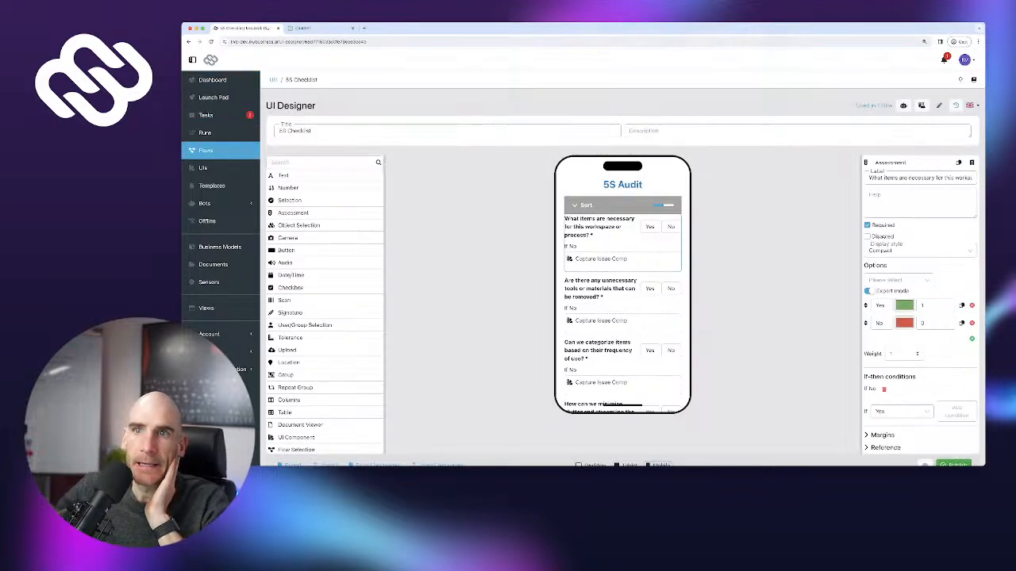
Browse the 5S Checklist step's variables, such as Auditor Signature and Overall Assessment Result
{"action": "left_click", "coordinate": [206, 150]}
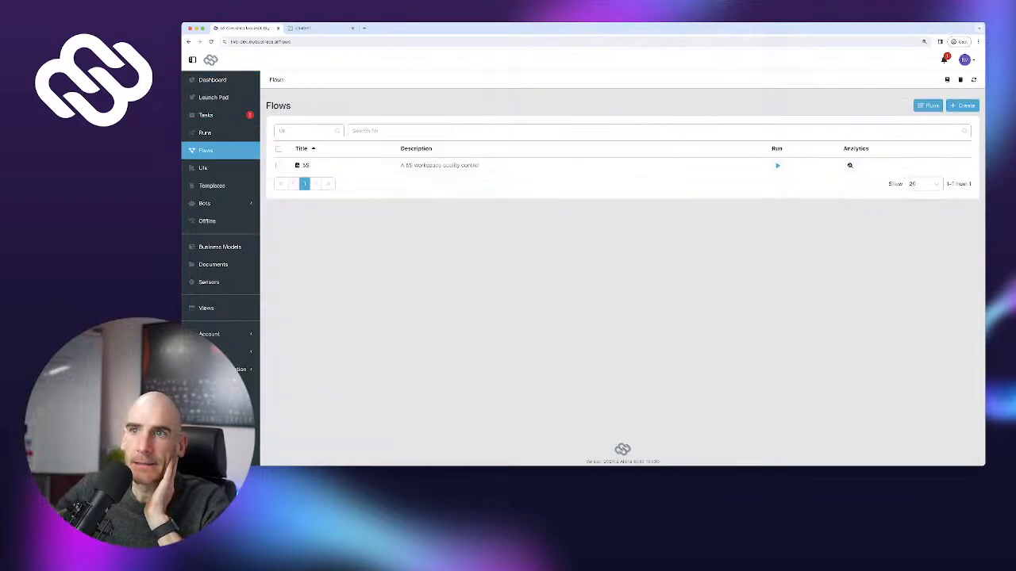
{"action": "left_click", "coordinate": [306, 165]}
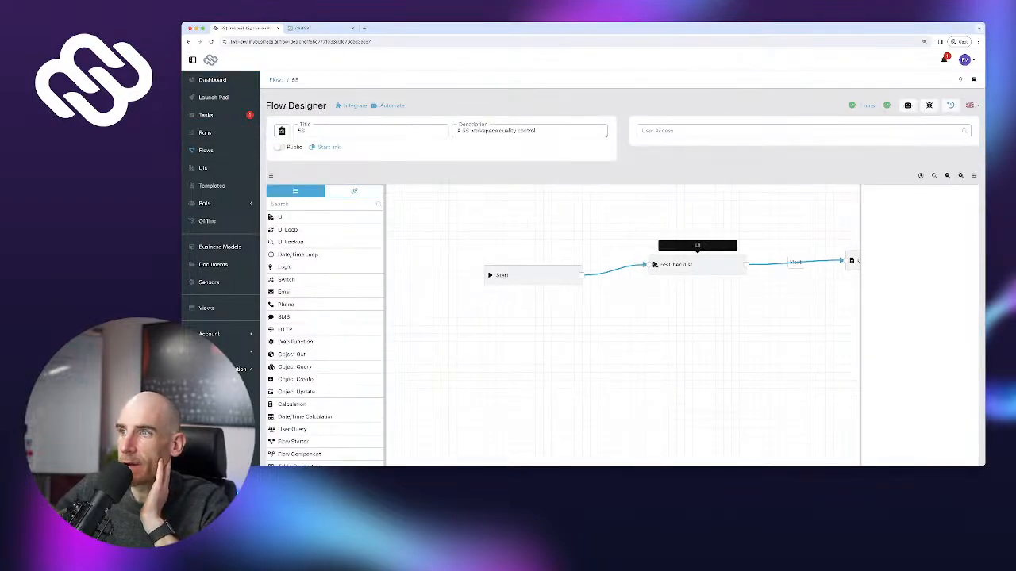
{"action": "left_click", "coordinate": [696, 264]}
{"action": "left_click", "coordinate": [354, 190]}
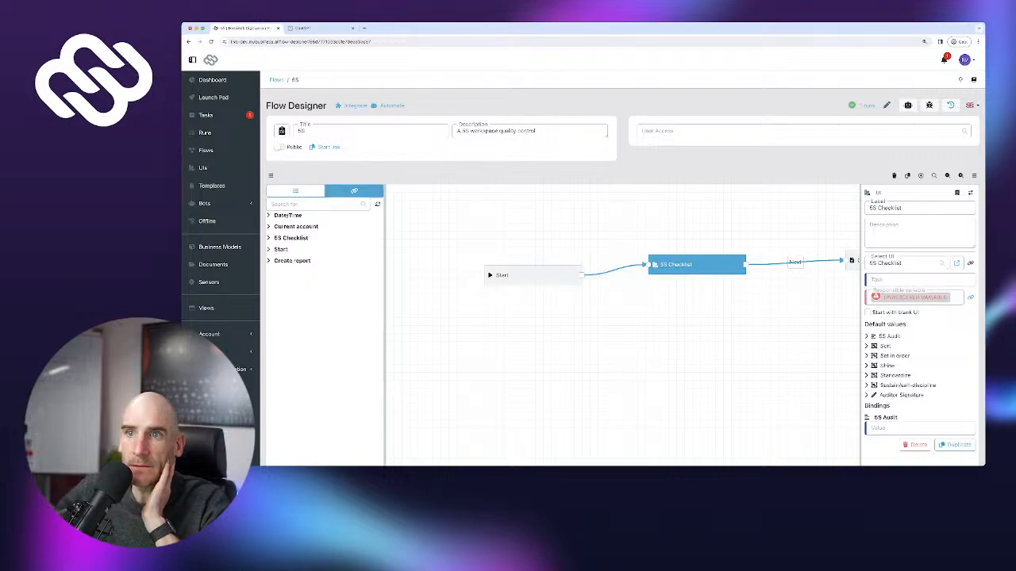
{"action": "left_click", "coordinate": [291, 237]}
{"action": "scroll", "coordinate": [327, 238], "scroll_direction": "down", "scroll_amount": 10}
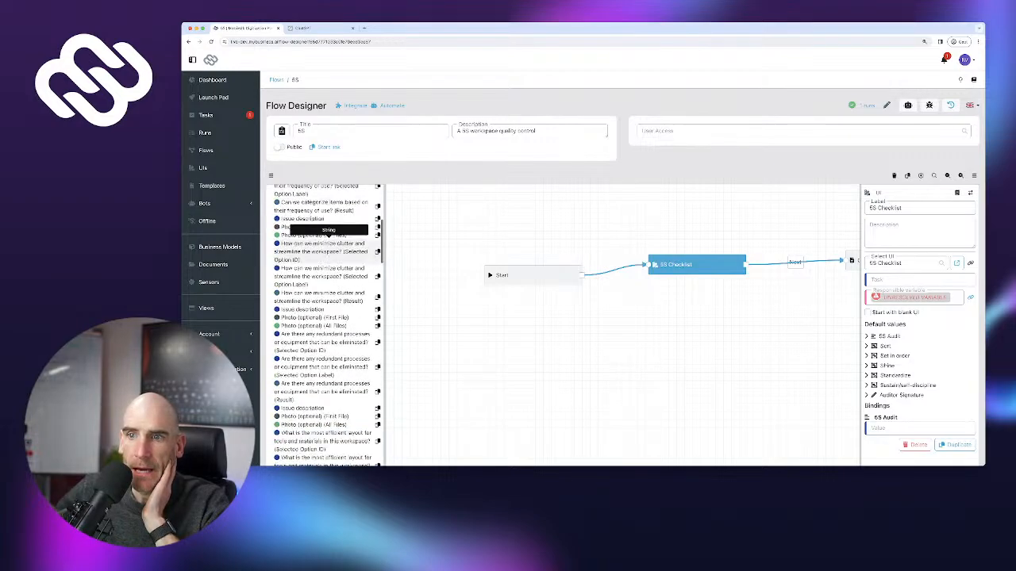
{"action": "scroll", "coordinate": [327, 238], "scroll_direction": "down", "scroll_amount": 10}
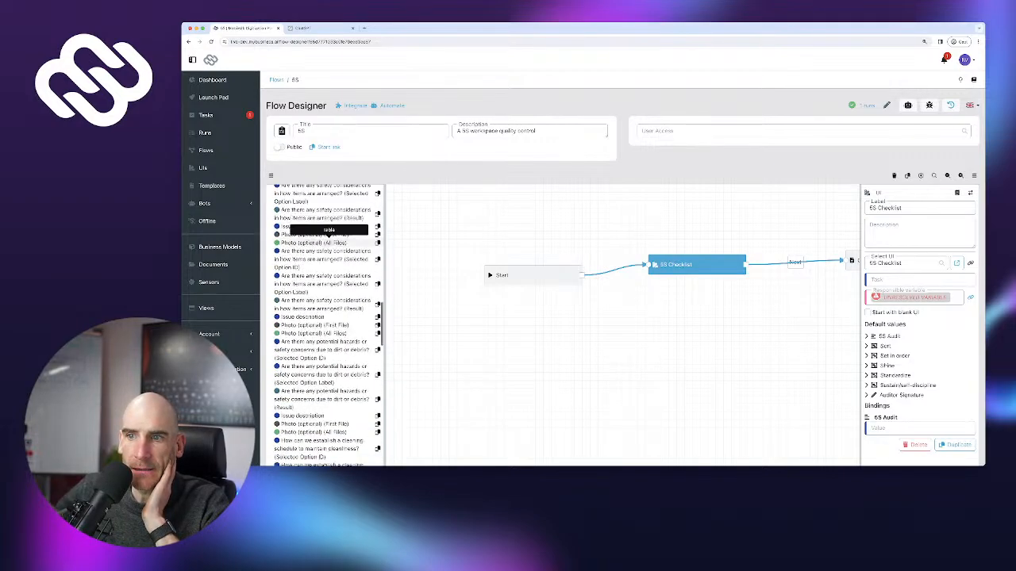
{"action": "scroll", "coordinate": [327, 238], "scroll_direction": "down", "scroll_amount": 10}
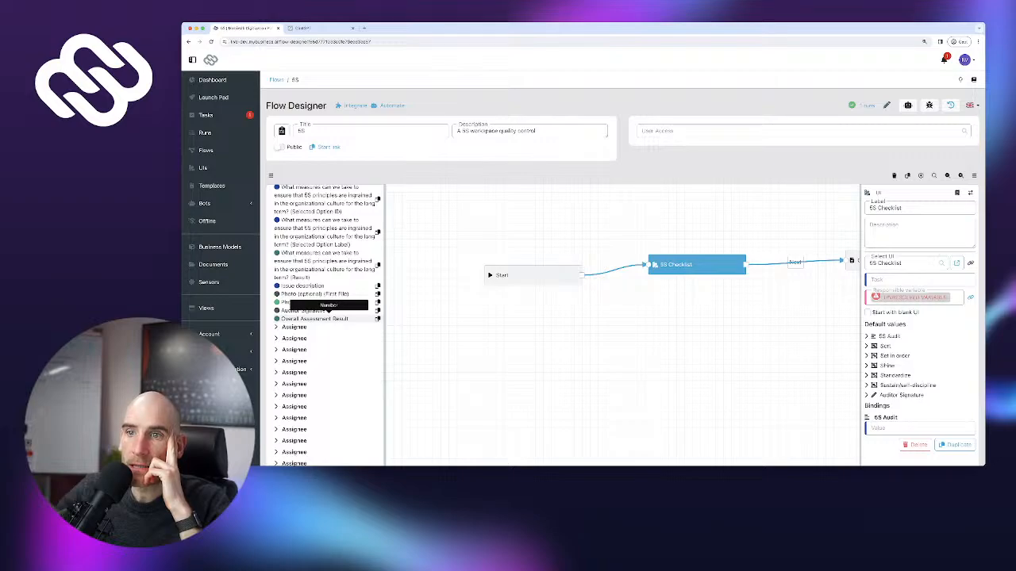
{"action": "scroll", "coordinate": [325, 251], "scroll_direction": "up", "scroll_amount": 1}
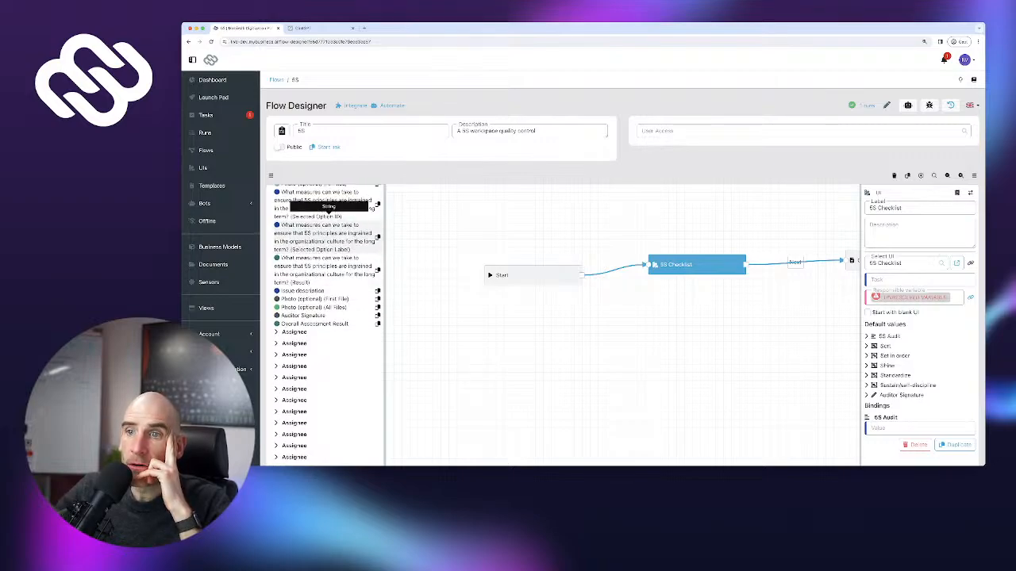
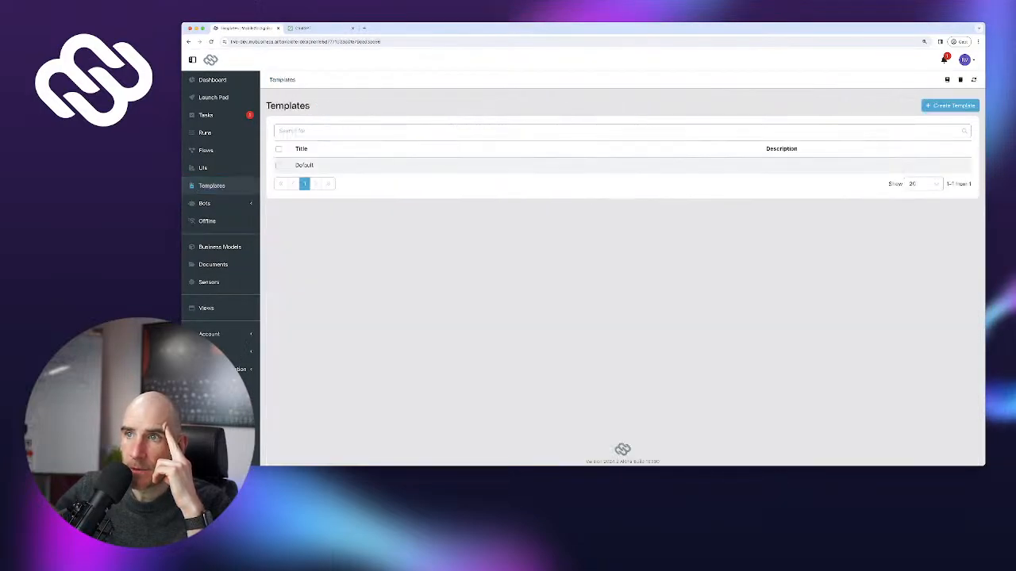
{"action": "left_click", "coordinate": [302, 166]}
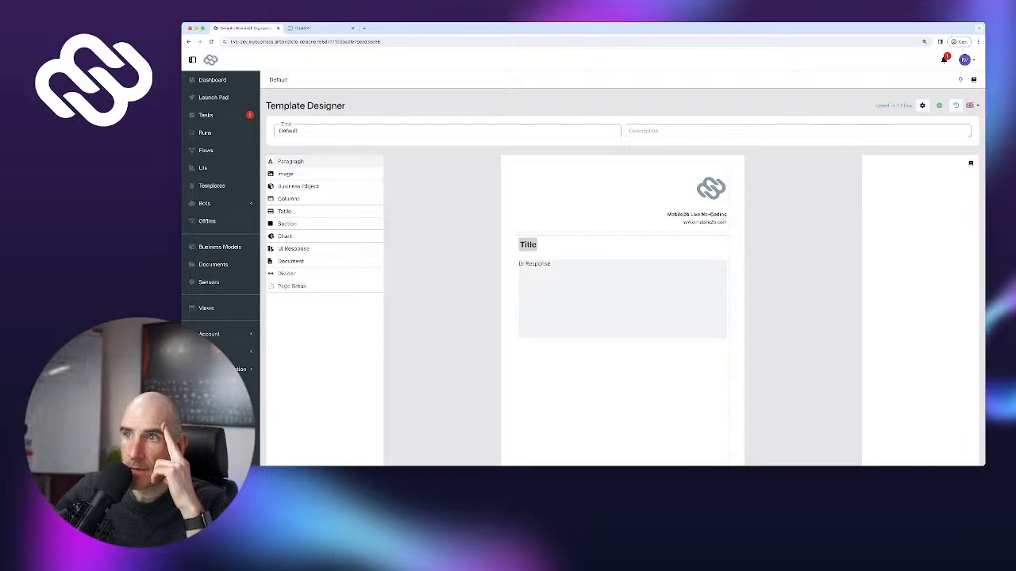
{"action": "left_click_drag", "start_coordinate": [292, 161], "coordinate": [309, 162]}
{"action": "key", "text": "Return"}
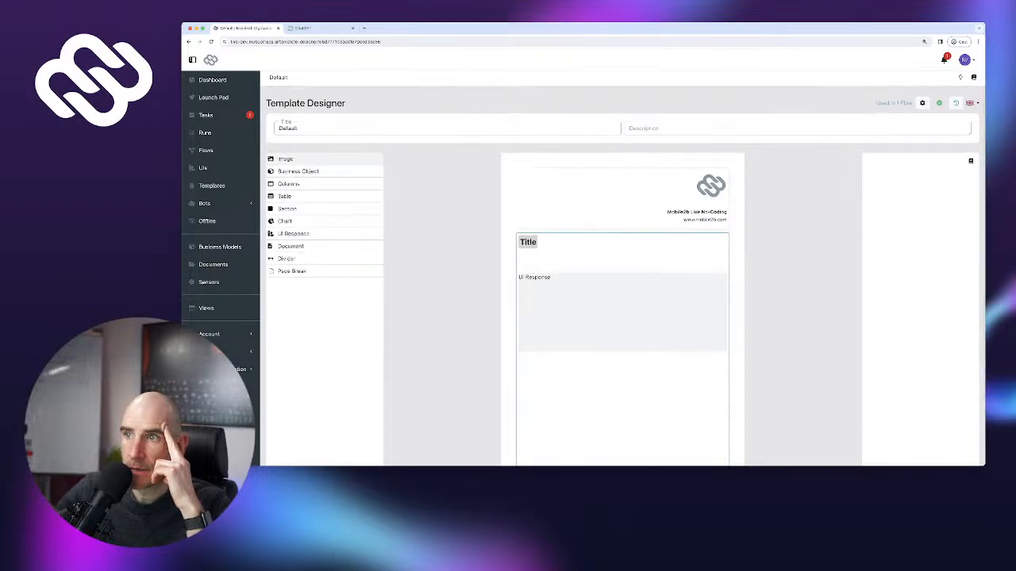
{"action": "left_click_drag", "start_coordinate": [546, 259], "coordinate": [548, 261]}
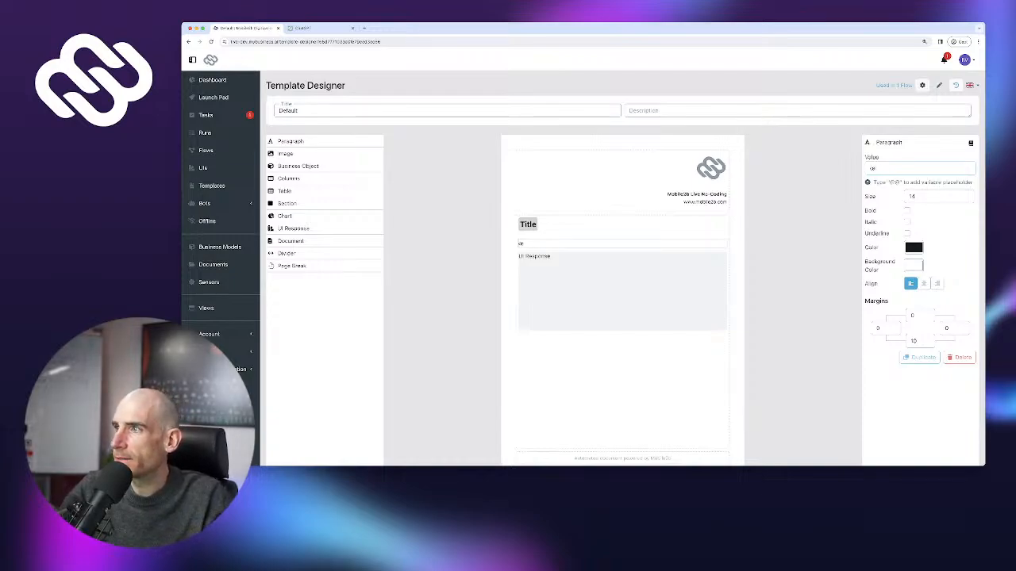
{"action": "type", "text": "@@Su"}
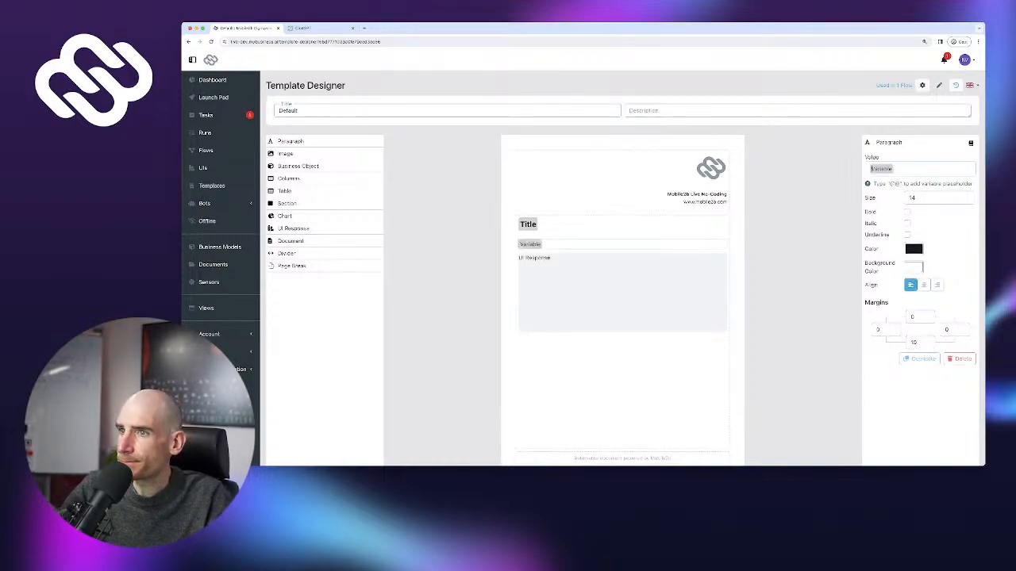
{"action": "type", "text": "ore"}
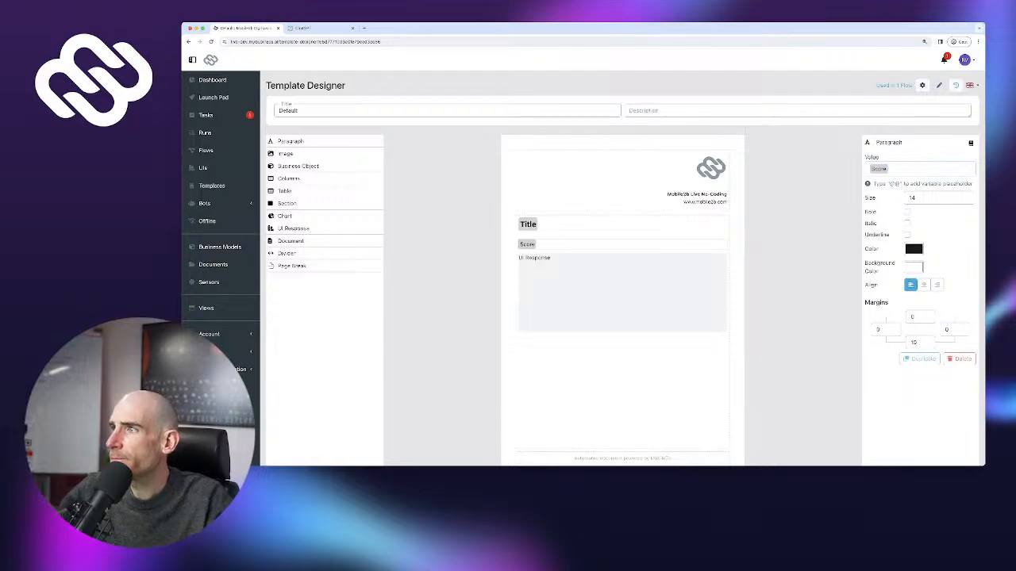
Style the Score paragraph bold and green, with text size 19
{"action": "scroll", "coordinate": [623, 247], "scroll_direction": "up", "scroll_amount": 1}
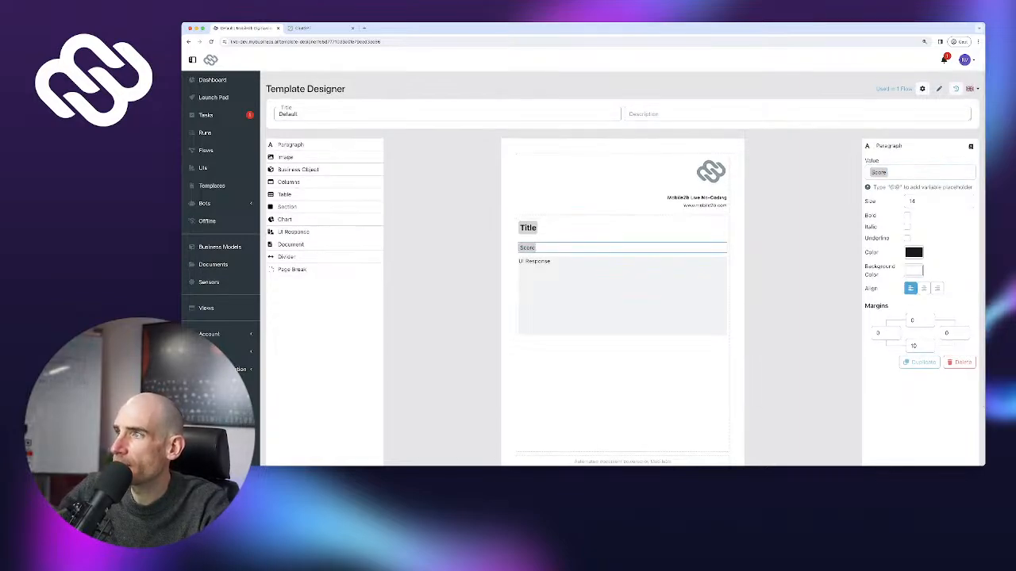
{"action": "left_click_drag", "start_coordinate": [879, 187], "coordinate": [908, 187]}
{"action": "scroll", "coordinate": [908, 187], "scroll_direction": "up", "scroll_amount": 1}
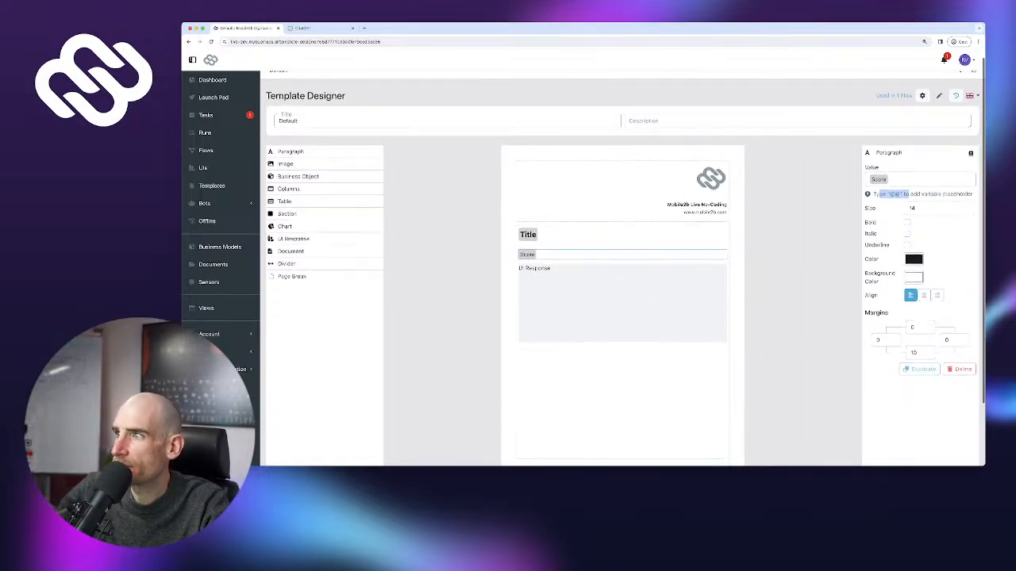
{"action": "scroll", "coordinate": [623, 258], "scroll_direction": "up", "scroll_amount": 1}
{"action": "scroll", "coordinate": [623, 258], "scroll_direction": "down", "scroll_amount": 1}
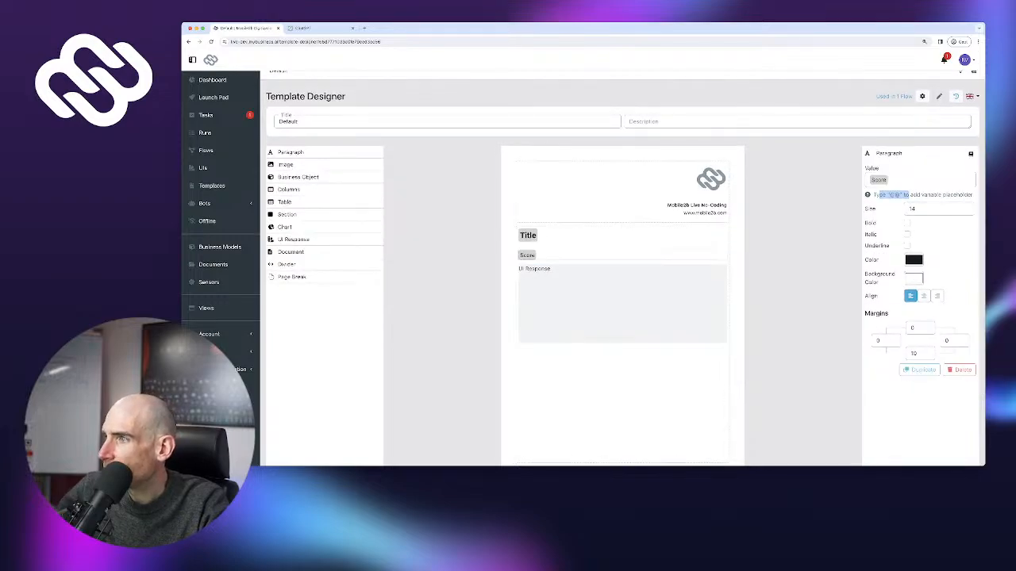
{"action": "scroll", "coordinate": [623, 257], "scroll_direction": "up", "scroll_amount": 1}
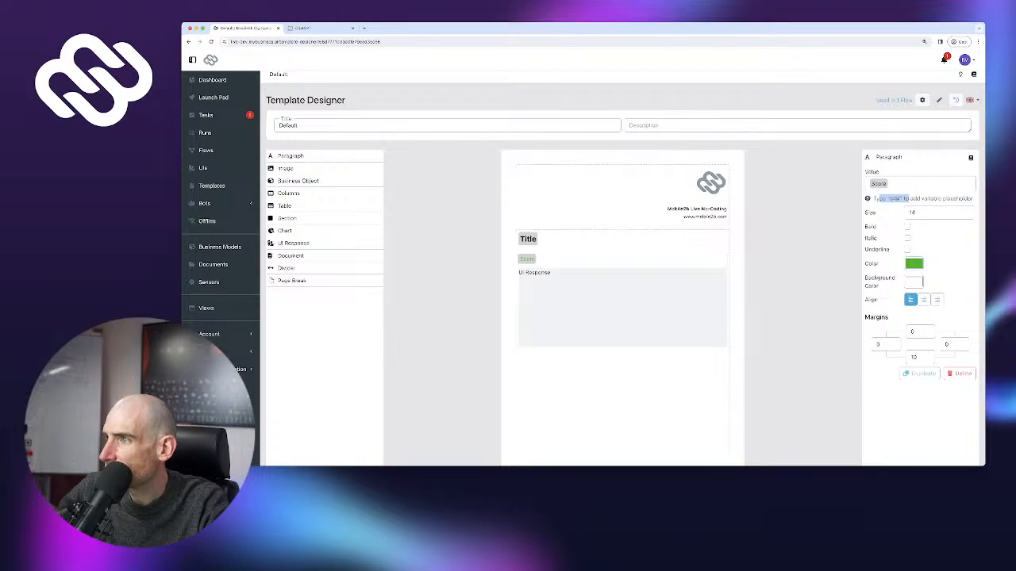
{"action": "left_click", "coordinate": [895, 199]}
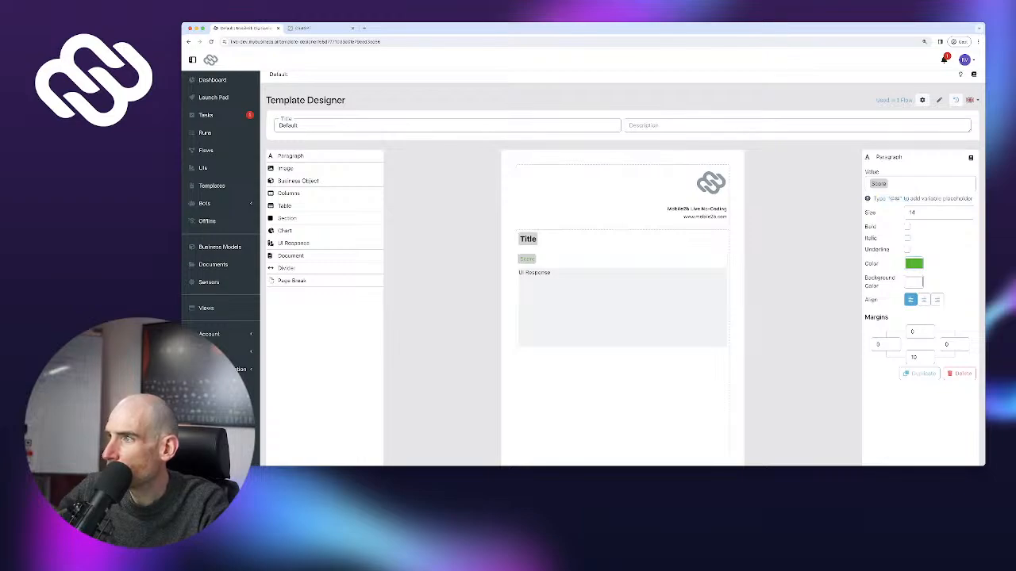
{"action": "left_click", "coordinate": [907, 227]}
{"action": "left_click", "coordinate": [966, 210]}
{"action": "left_click", "coordinate": [966, 211]}
{"action": "left_click", "coordinate": [966, 210]}
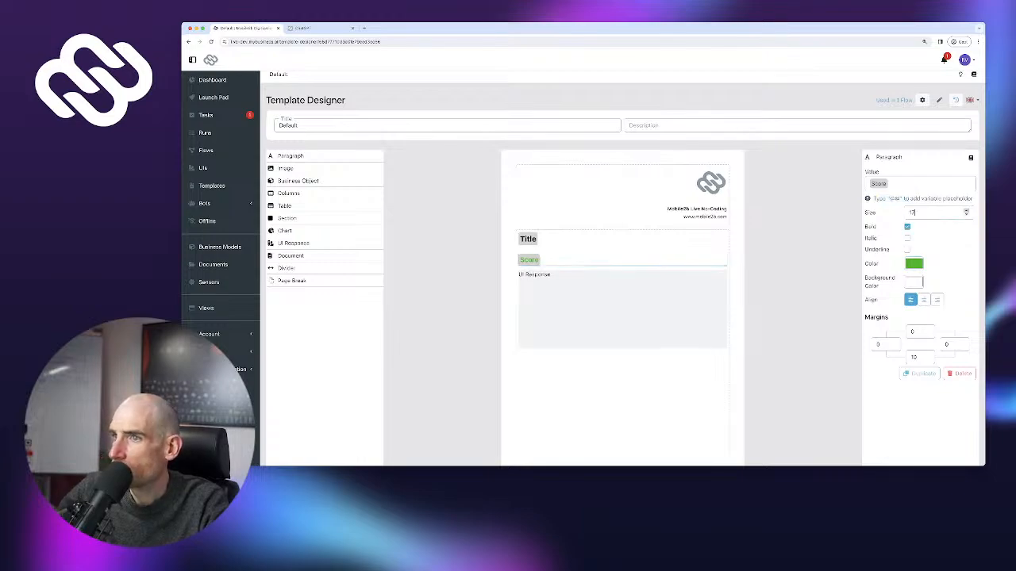
{"action": "left_click", "coordinate": [966, 211]}
{"action": "left_click", "coordinate": [966, 210]}
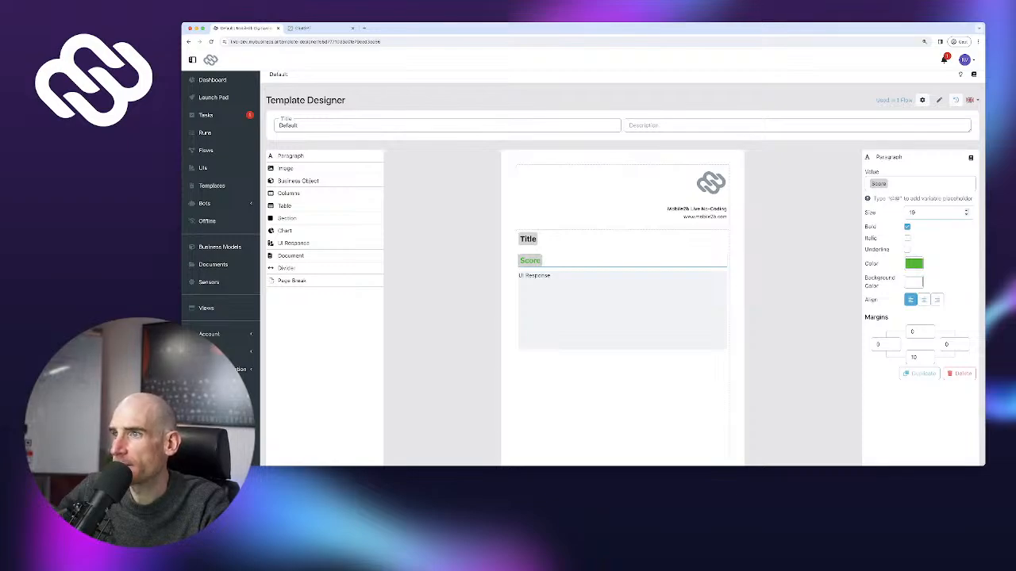
Add a two-column block above Title, delete the extra empty paragraph, and publish the template
{"action": "left_click", "coordinate": [555, 239]}
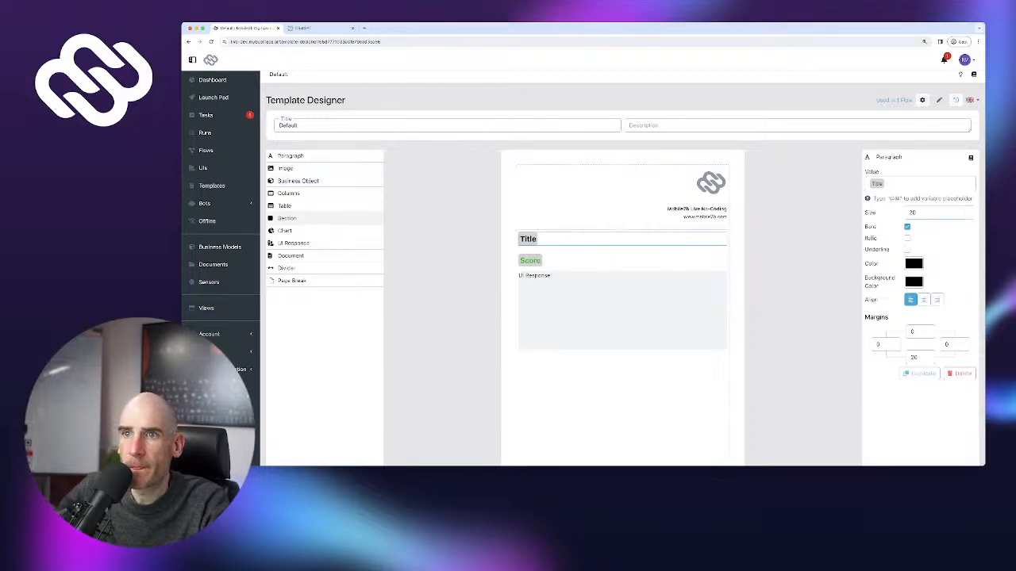
{"action": "left_click", "coordinate": [301, 193]}
{"action": "left_click_drag", "start_coordinate": [301, 193], "coordinate": [564, 236]}
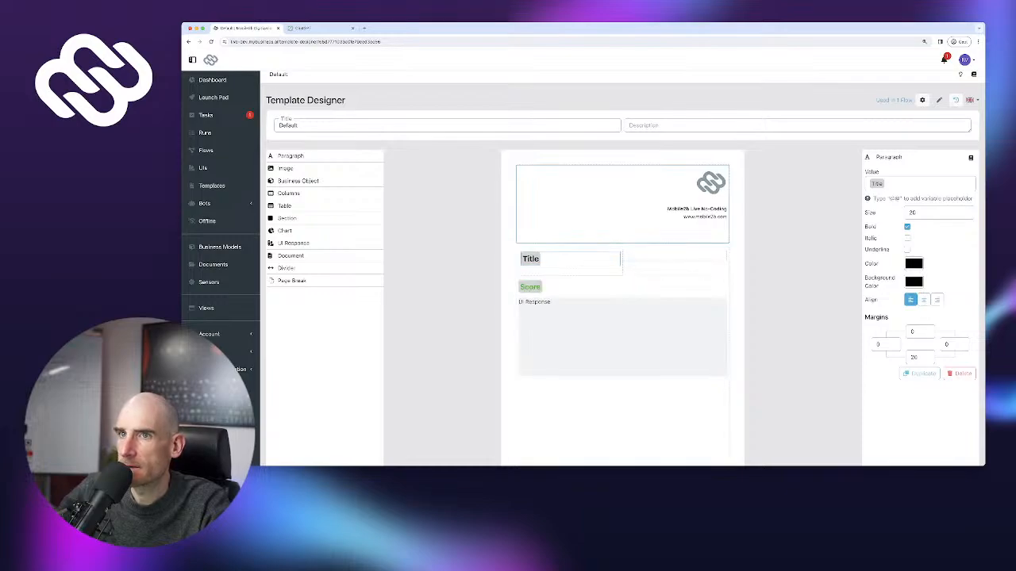
{"action": "left_click_drag", "start_coordinate": [290, 156], "coordinate": [567, 268]}
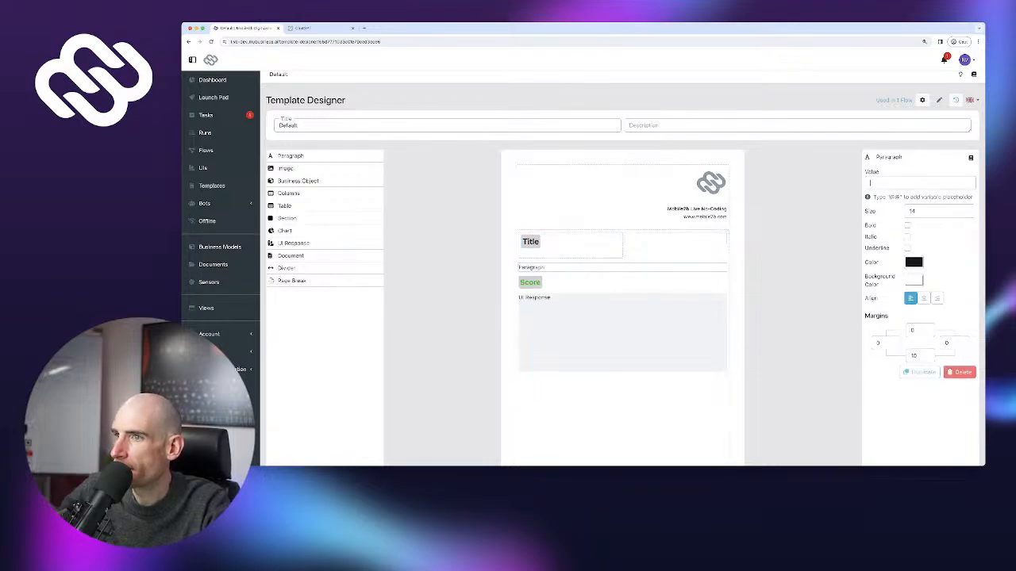
{"action": "left_click", "coordinate": [960, 371]}
{"action": "left_click", "coordinate": [658, 284]}
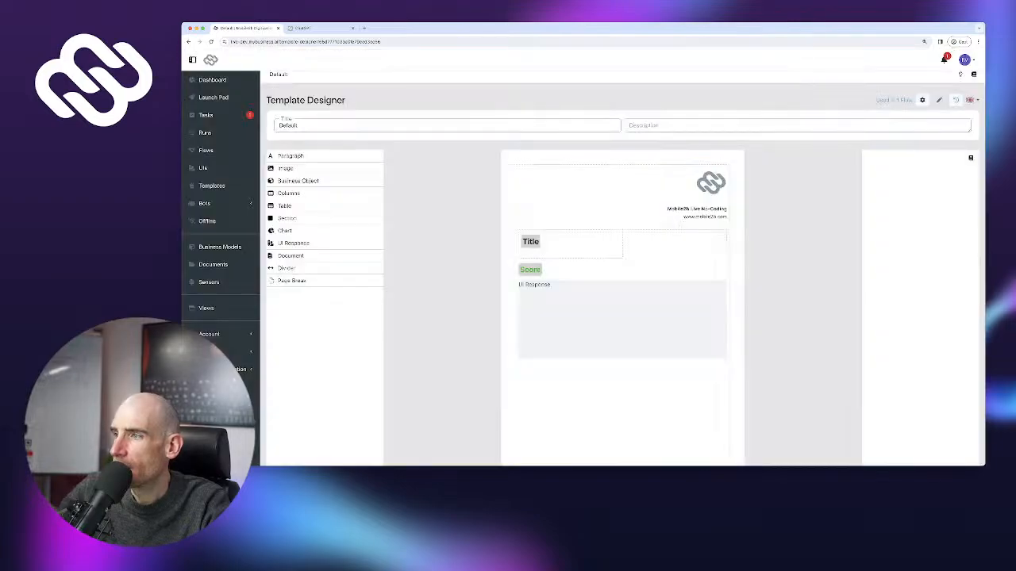
{"action": "left_click", "coordinate": [958, 430]}
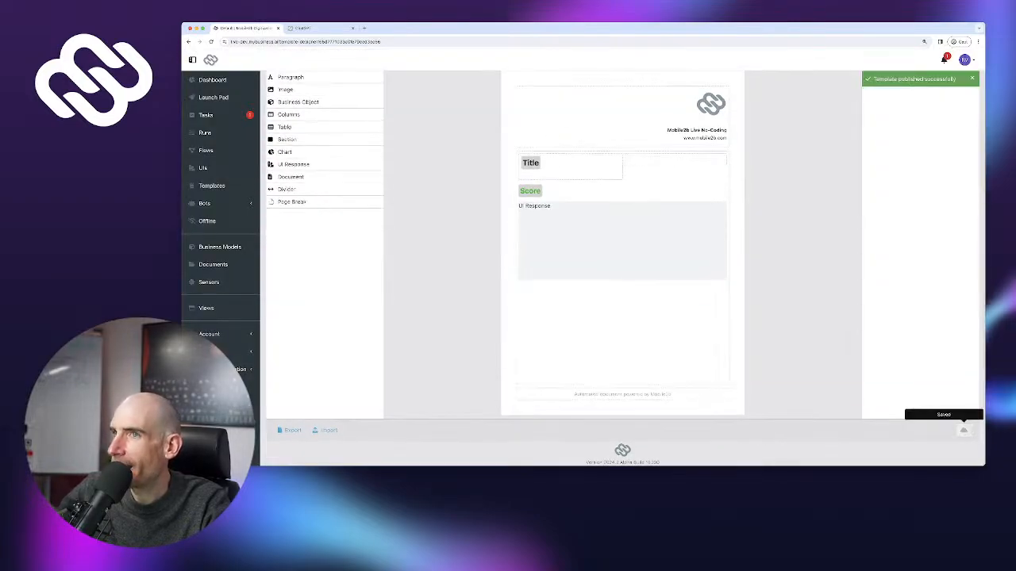
Reposition the Score paragraph back below the columns row in the template
{"action": "double_click", "coordinate": [245, 41]}
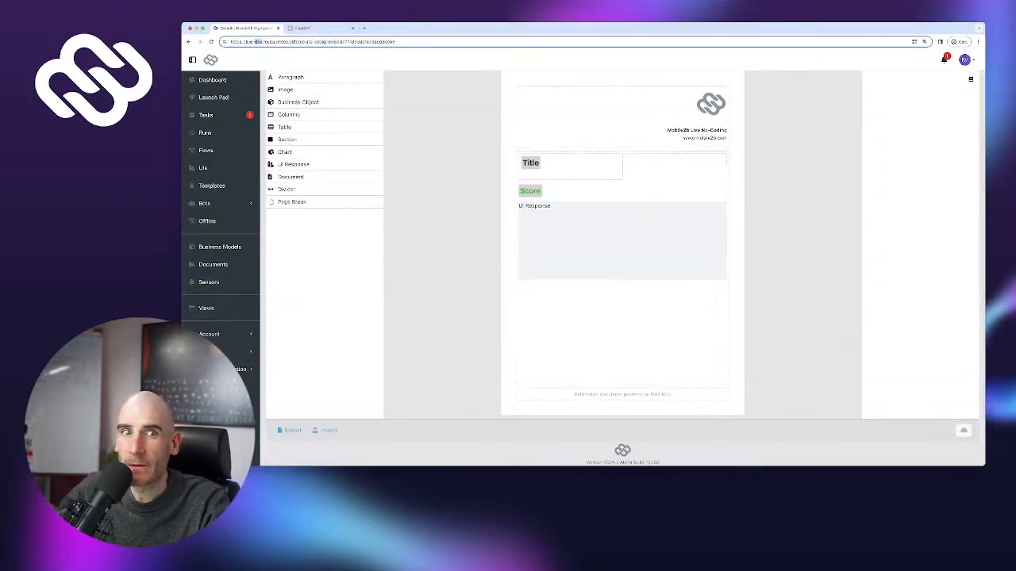
{"action": "scroll", "coordinate": [622, 262], "scroll_direction": "up", "scroll_amount": 2}
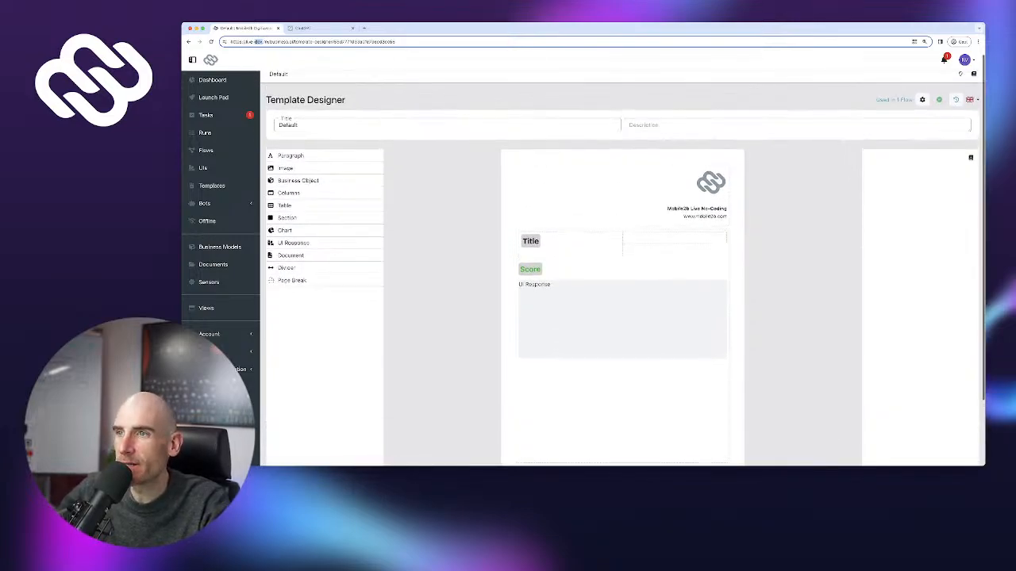
{"action": "left_click", "coordinate": [530, 266]}
{"action": "left_click_drag", "start_coordinate": [635, 239], "coordinate": [673, 242]}
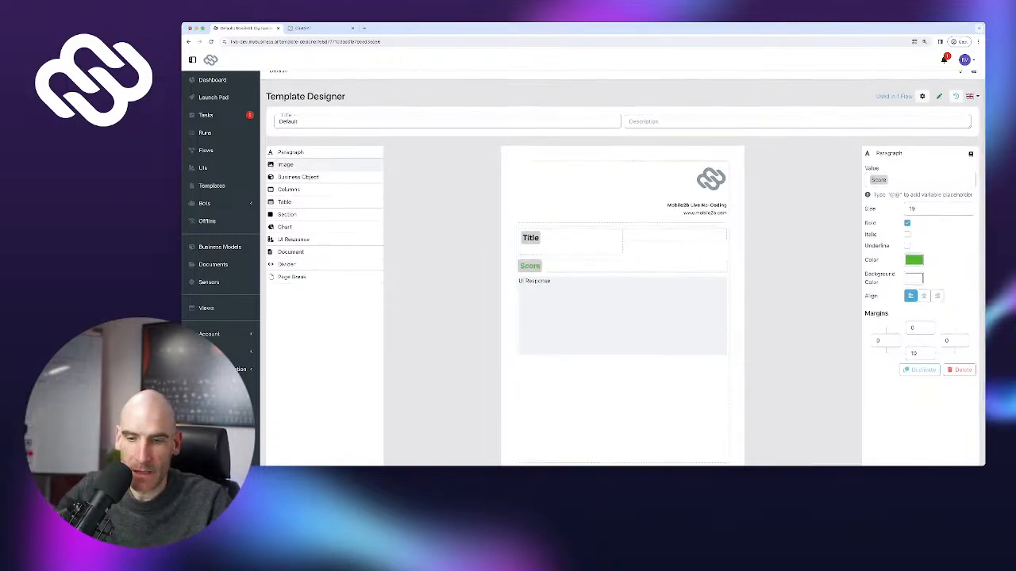
{"action": "key", "text": "super+r"}
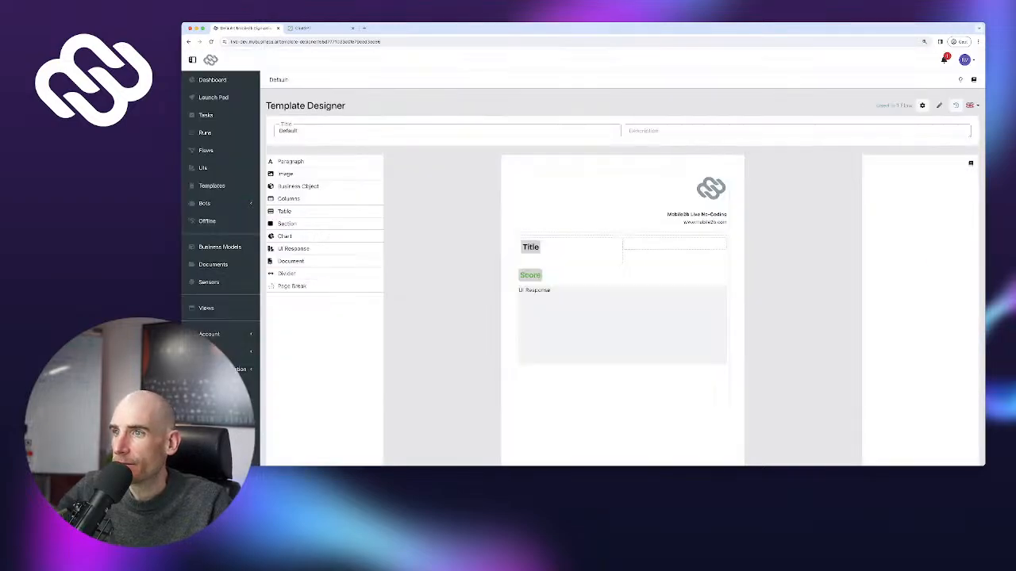
{"action": "left_click_drag", "start_coordinate": [530, 275], "coordinate": [666, 255]}
{"action": "left_click_drag", "start_coordinate": [295, 162], "coordinate": [530, 275]}
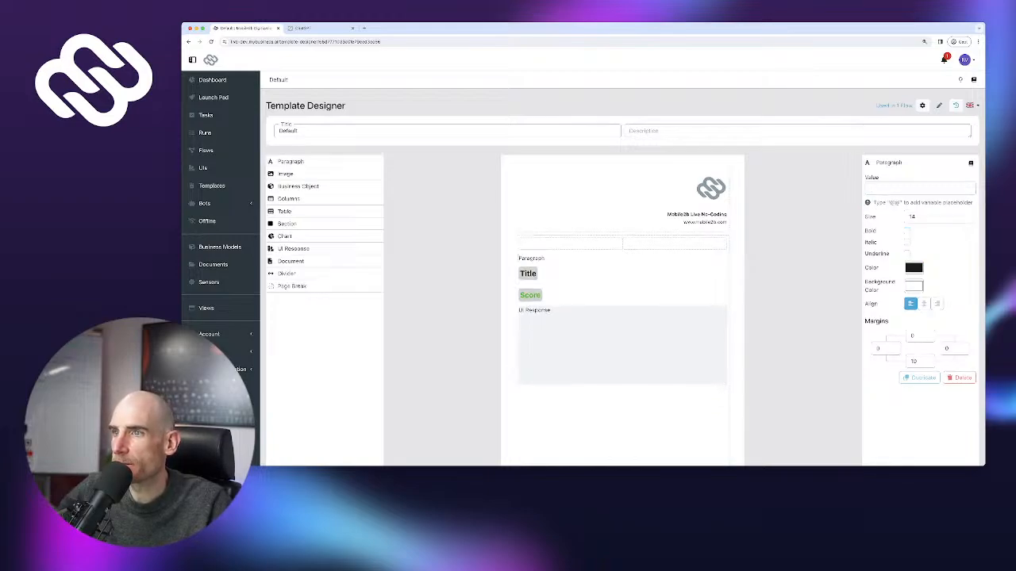
Delete the empty columns row and the blank paragraph, then republish the template
{"action": "left_click", "coordinate": [565, 243]}
{"action": "left_click", "coordinate": [959, 262]}
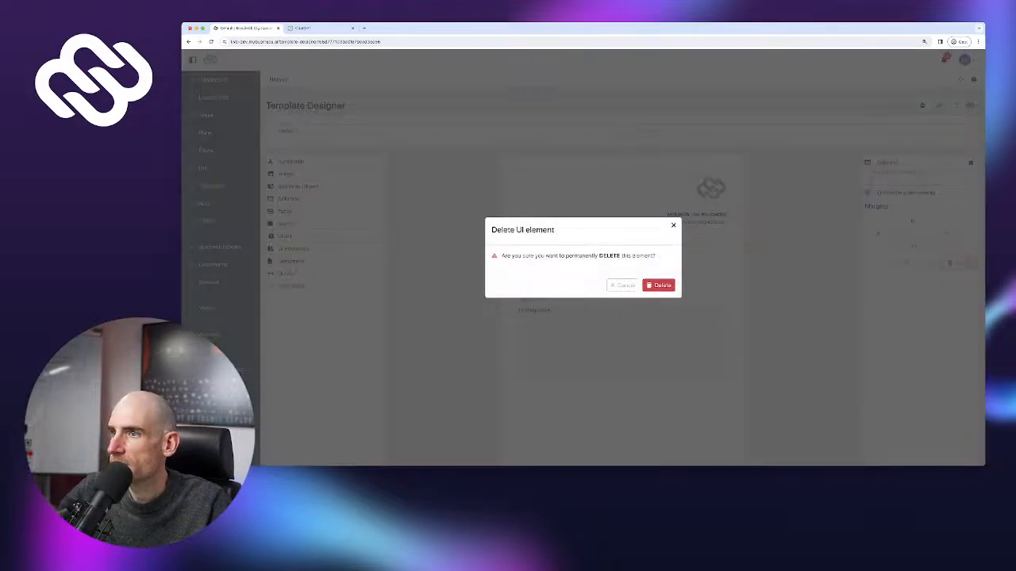
{"action": "left_click", "coordinate": [658, 285]}
{"action": "left_click", "coordinate": [559, 242]}
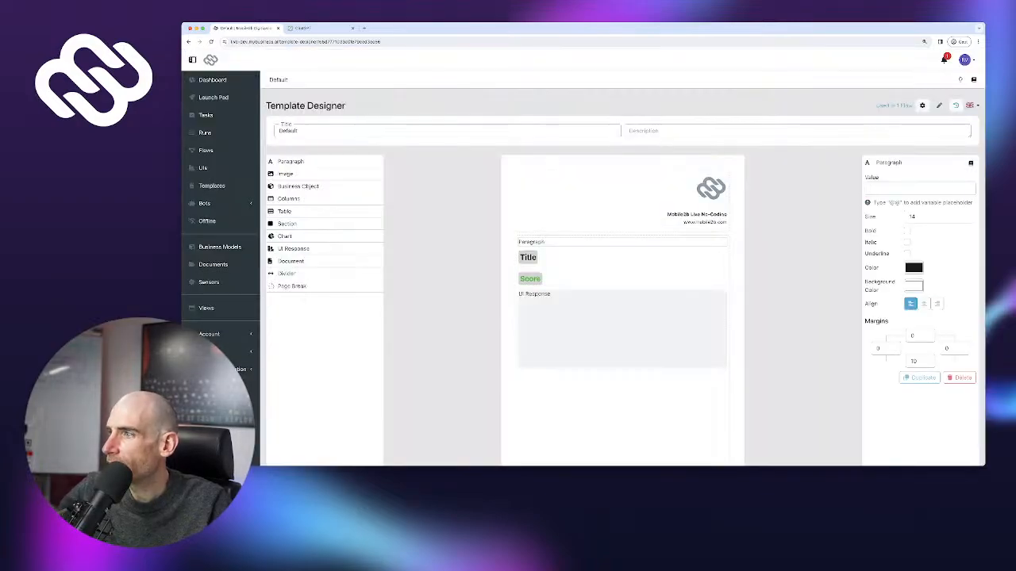
{"action": "left_click", "coordinate": [960, 378]}
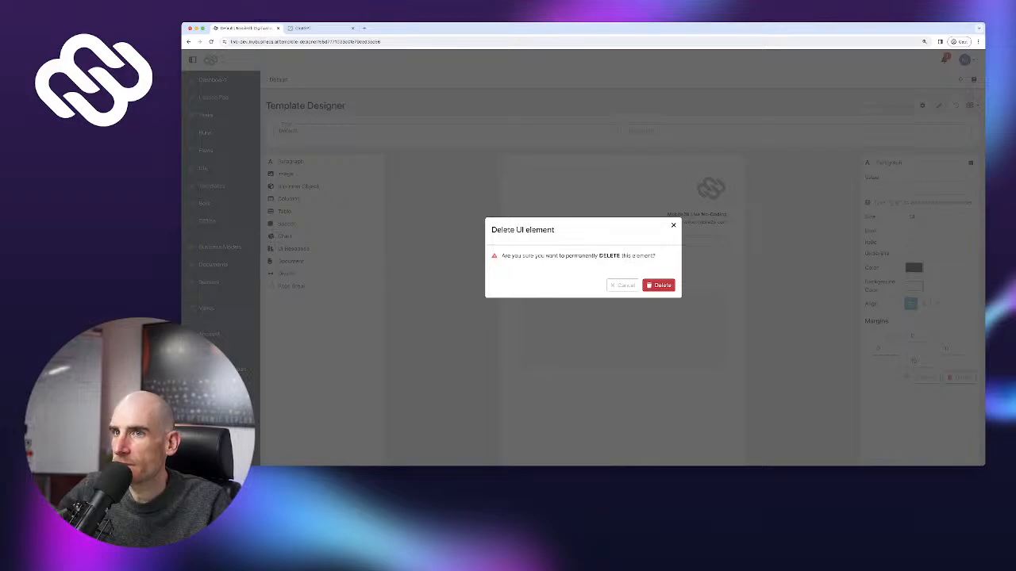
{"action": "left_click", "coordinate": [659, 285]}
{"action": "scroll", "coordinate": [658, 284], "scroll_direction": "down", "scroll_amount": 3}
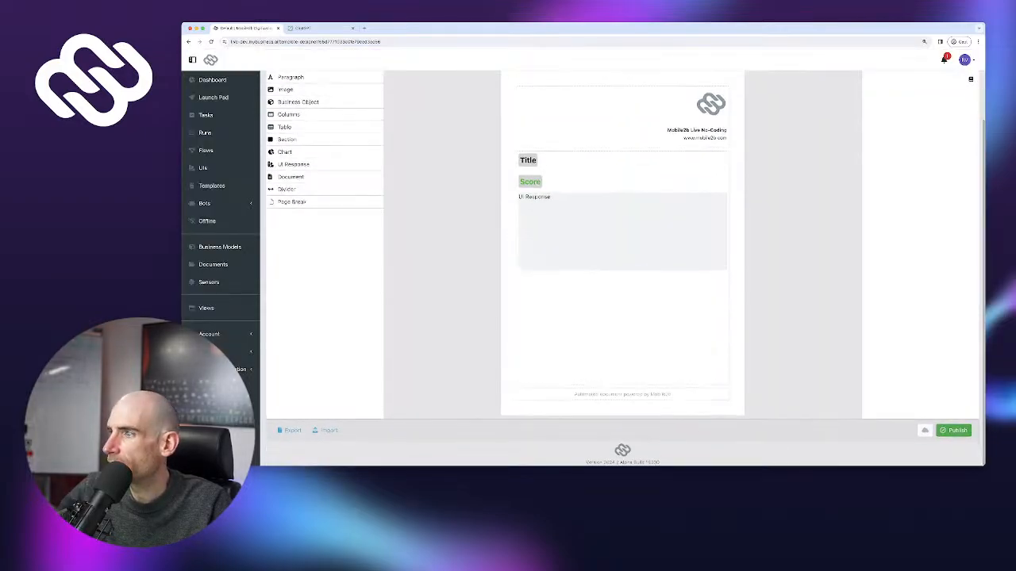
{"action": "left_click", "coordinate": [953, 430]}
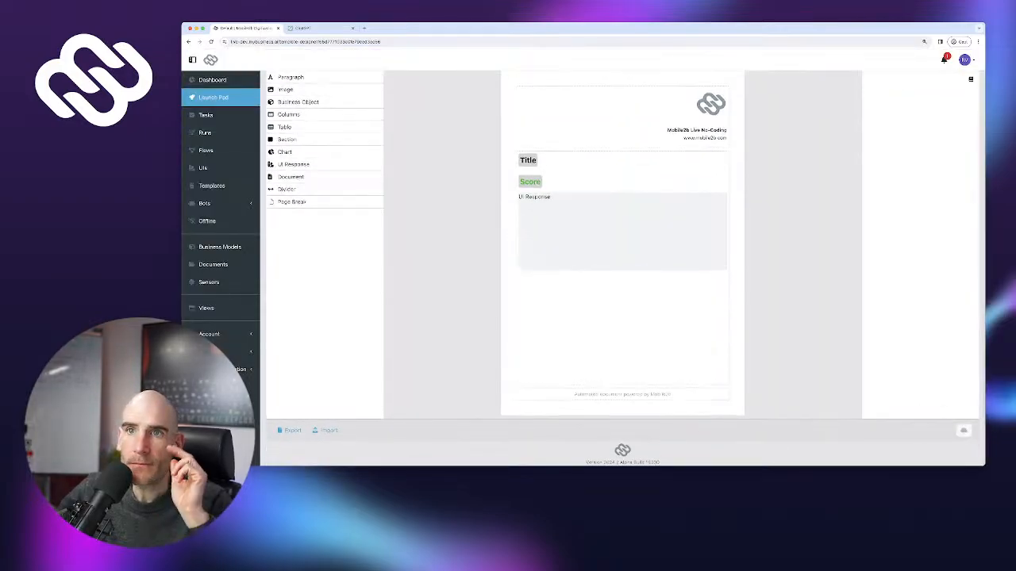
In the 5S flow, switch Create report's Score field to take a variable
{"action": "left_click", "coordinate": [207, 151]}
{"action": "left_click", "coordinate": [307, 165]}
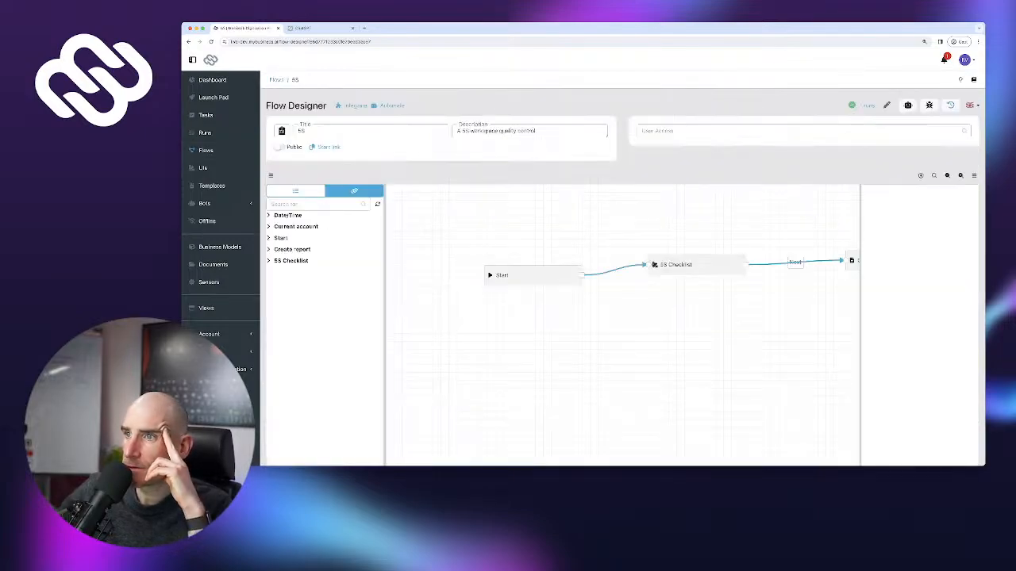
{"action": "left_click", "coordinate": [853, 260]}
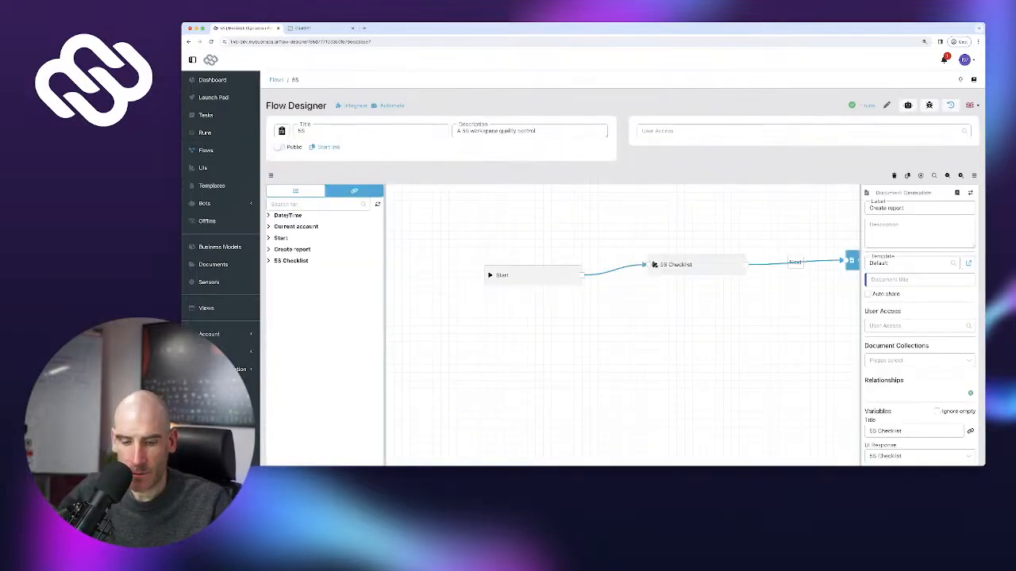
{"action": "left_click", "coordinate": [807, 319]}
{"action": "left_click_drag", "start_coordinate": [807, 318], "coordinate": [579, 313]}
{"action": "left_click", "coordinate": [646, 255]}
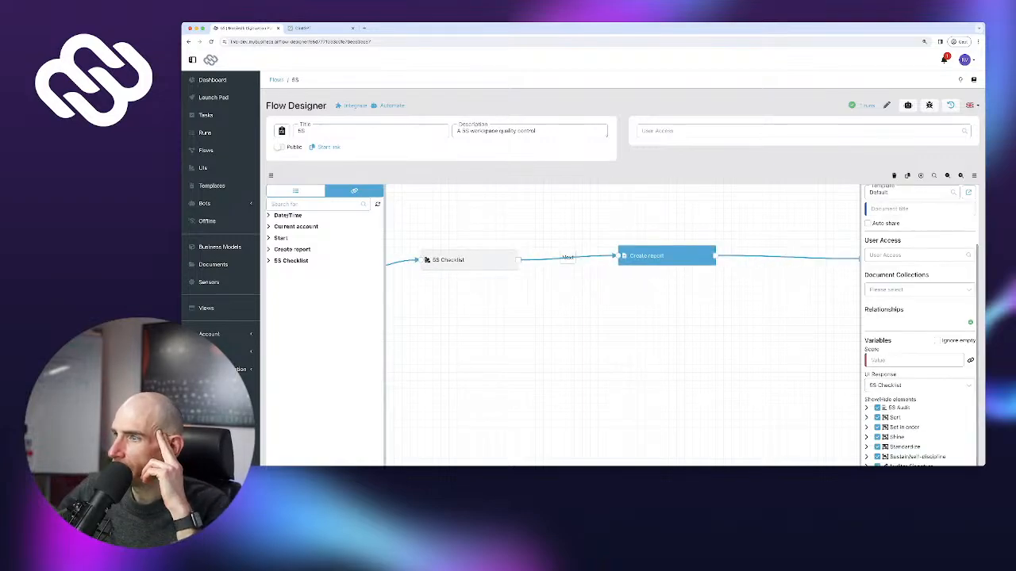
{"action": "scroll", "coordinate": [623, 265], "scroll_direction": "down", "scroll_amount": 1}
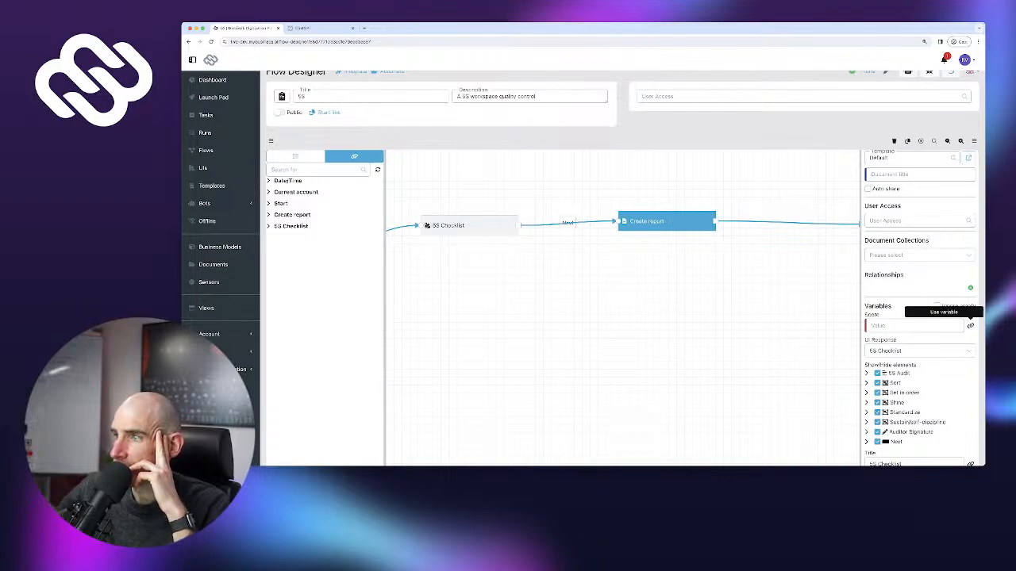
{"action": "left_click", "coordinate": [969, 326]}
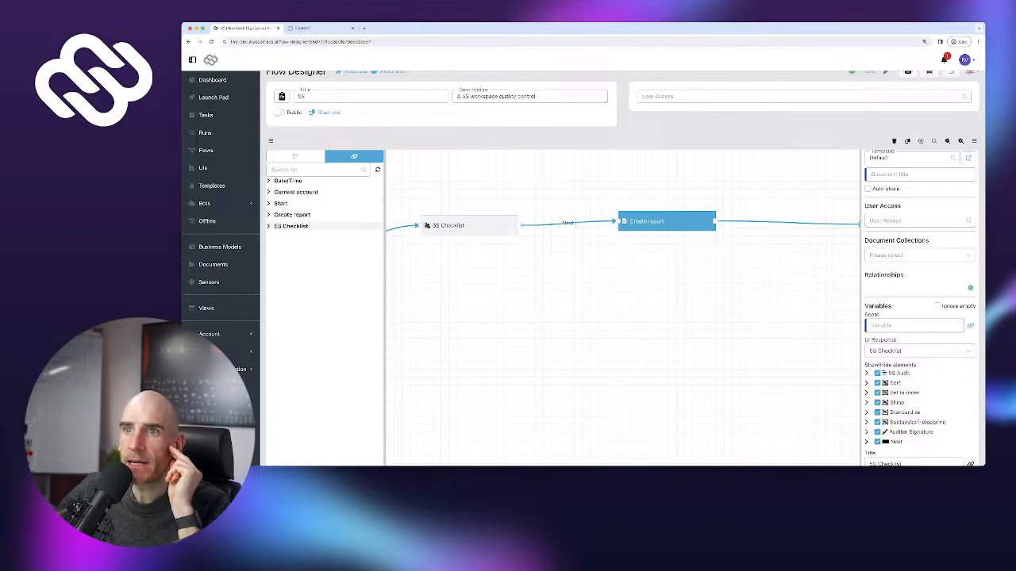
{"action": "left_click", "coordinate": [290, 226]}
{"action": "scroll", "coordinate": [328, 248], "scroll_direction": "down", "scroll_amount": 5}
{"action": "scroll", "coordinate": [328, 248], "scroll_direction": "down", "scroll_amount": 10}
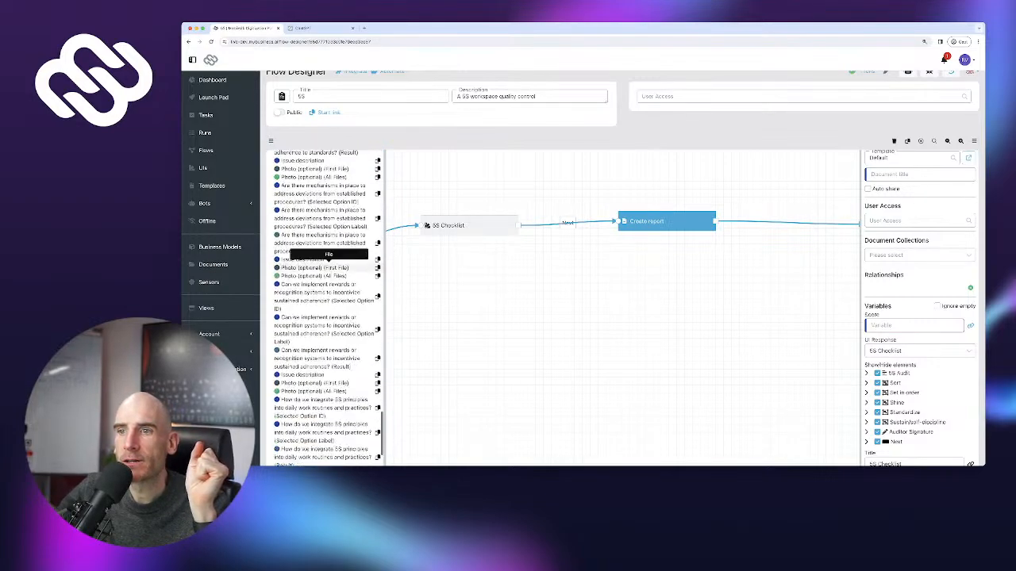
{"action": "scroll", "coordinate": [328, 214], "scroll_direction": "down", "scroll_amount": 1}
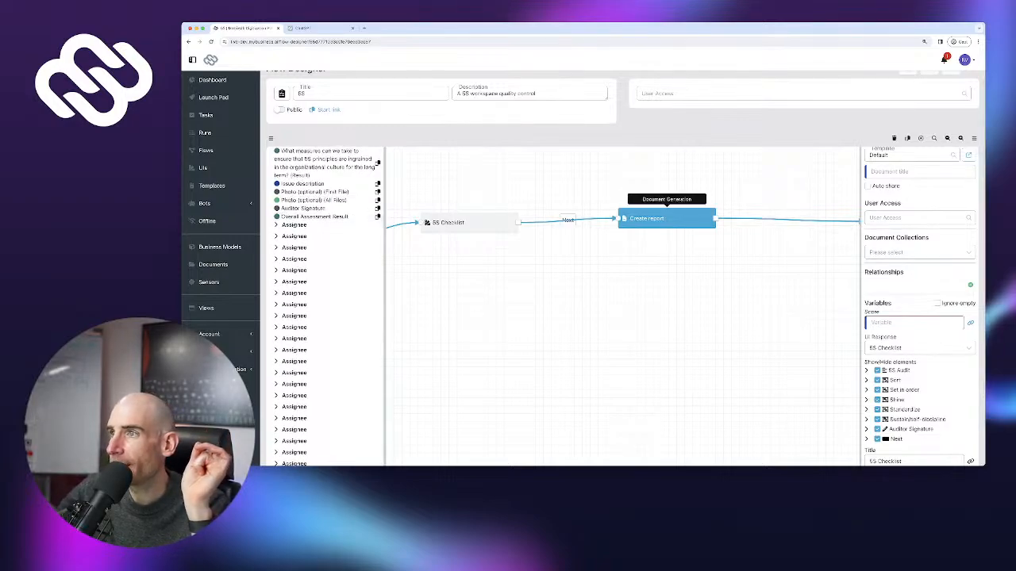
Move Create report further right and remove its link from 5S Checklist
{"action": "left_click_drag", "start_coordinate": [667, 219], "coordinate": [769, 223]}
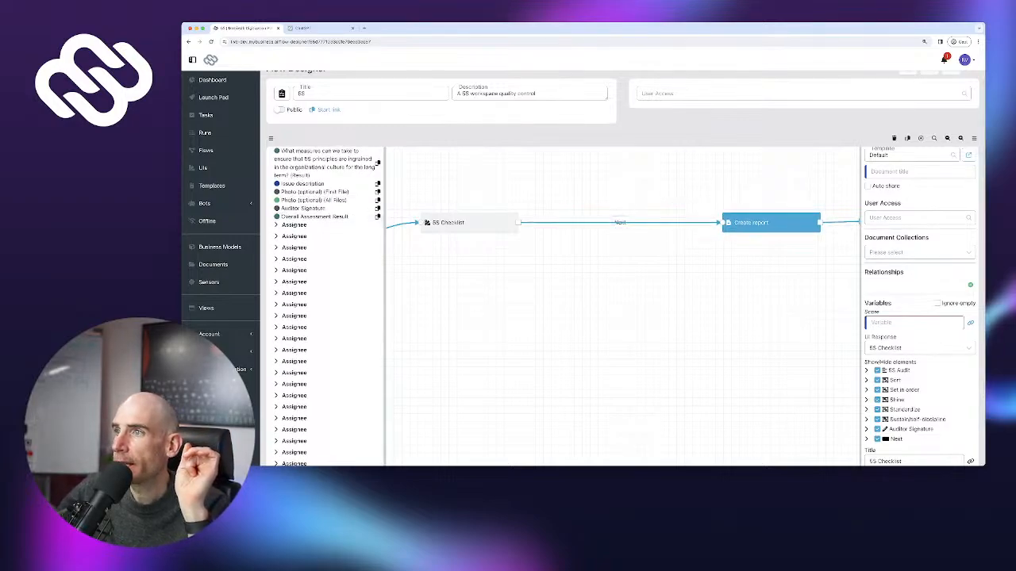
{"action": "left_click", "coordinate": [690, 222]}
{"action": "left_click", "coordinate": [690, 217]}
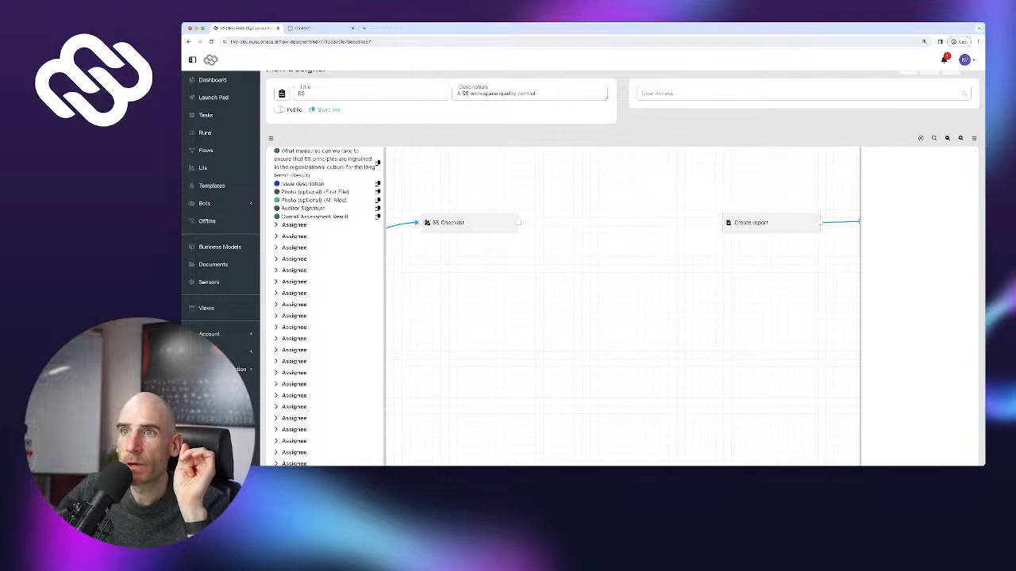
{"action": "scroll", "coordinate": [326, 305], "scroll_direction": "up", "scroll_amount": 15}
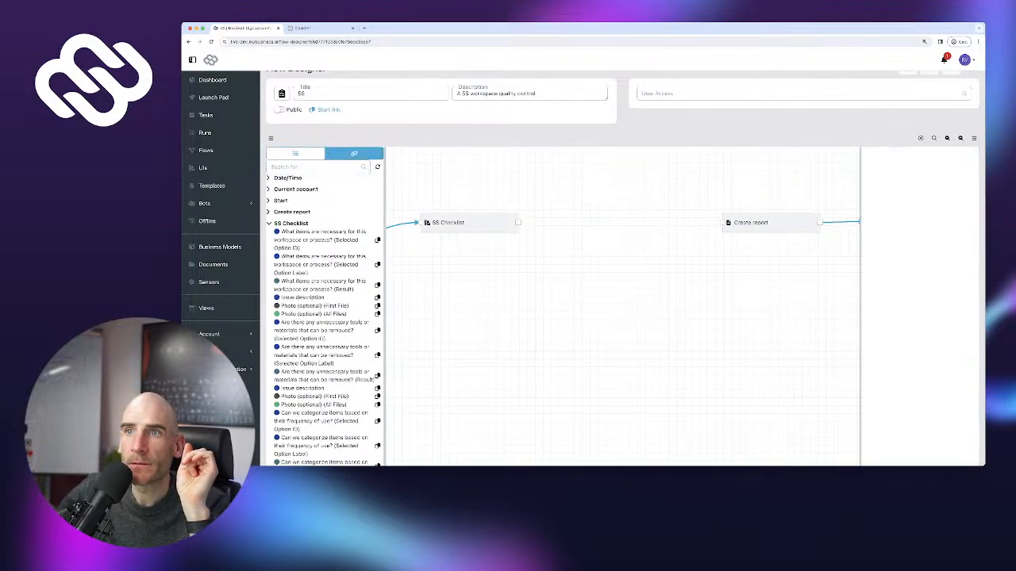
{"action": "left_click", "coordinate": [296, 153]}
{"action": "scroll", "coordinate": [318, 357], "scroll_direction": "down", "scroll_amount": 3}
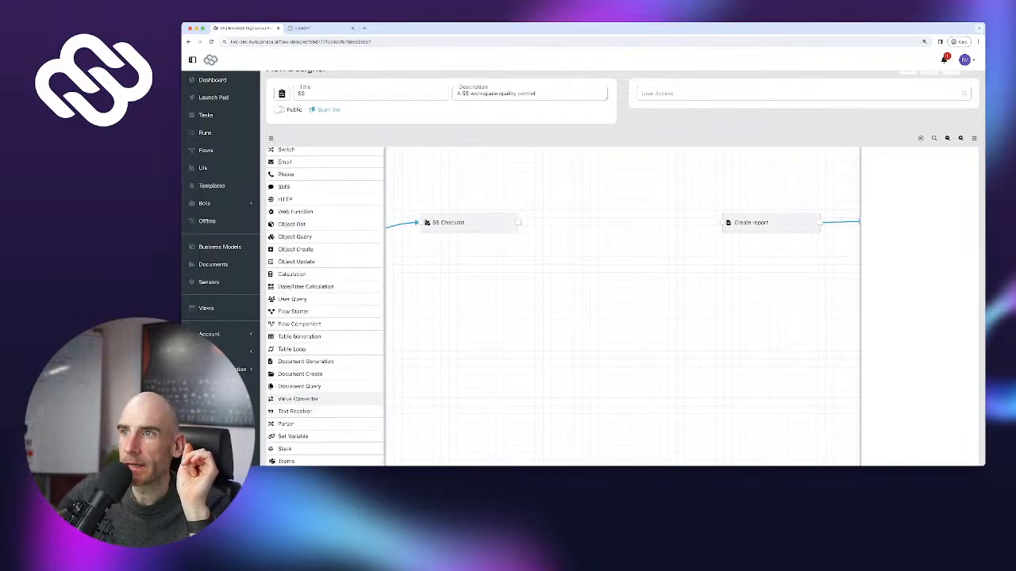
Add a 'Convert Assessment Score From Number To String' converter with a Number-to-Text 'Assessment Score String' conversion
{"action": "left_click_drag", "start_coordinate": [297, 399], "coordinate": [609, 226]}
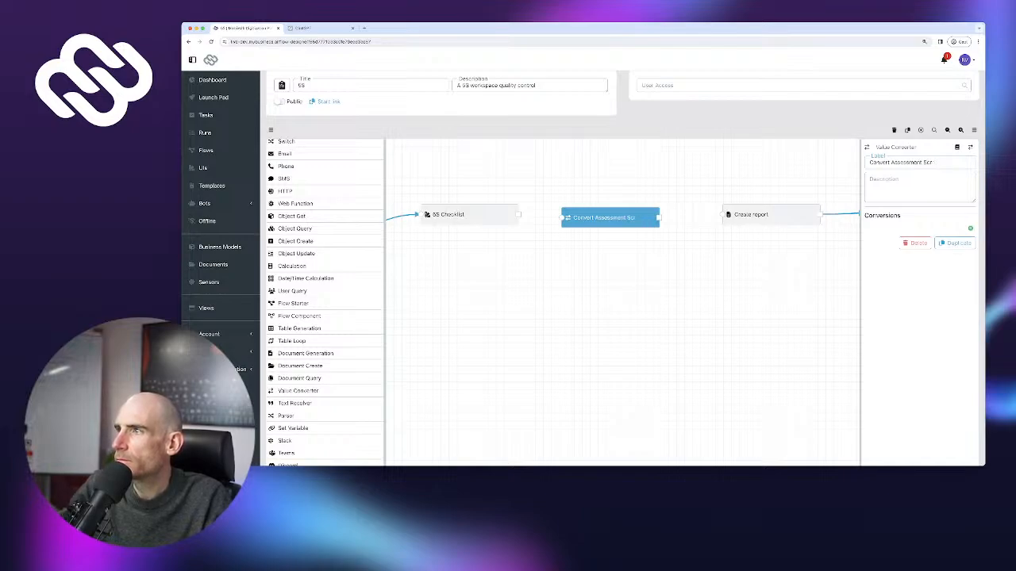
{"action": "type", "text": "rom Num"}
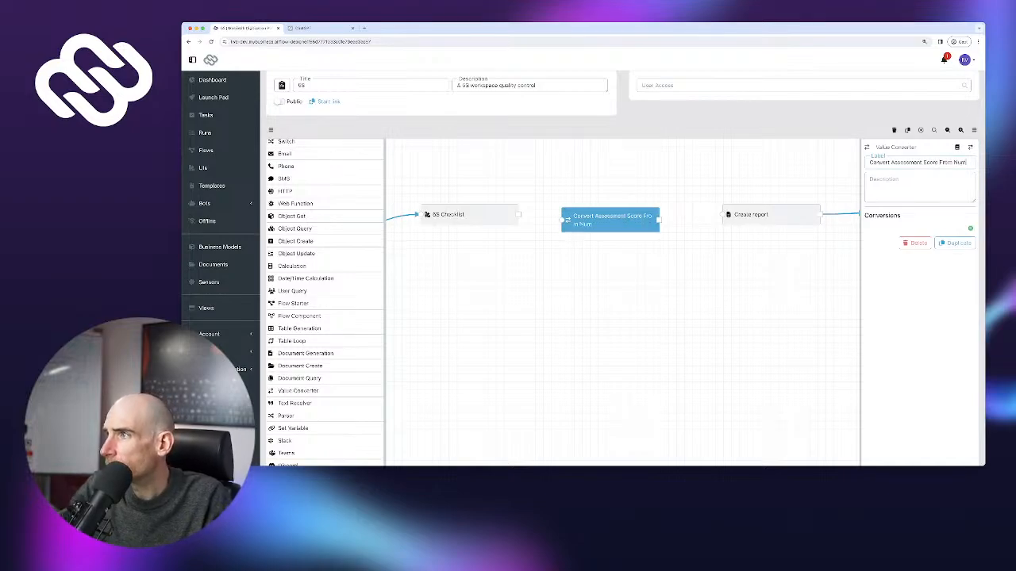
{"action": "type", "text": "ber To S"}
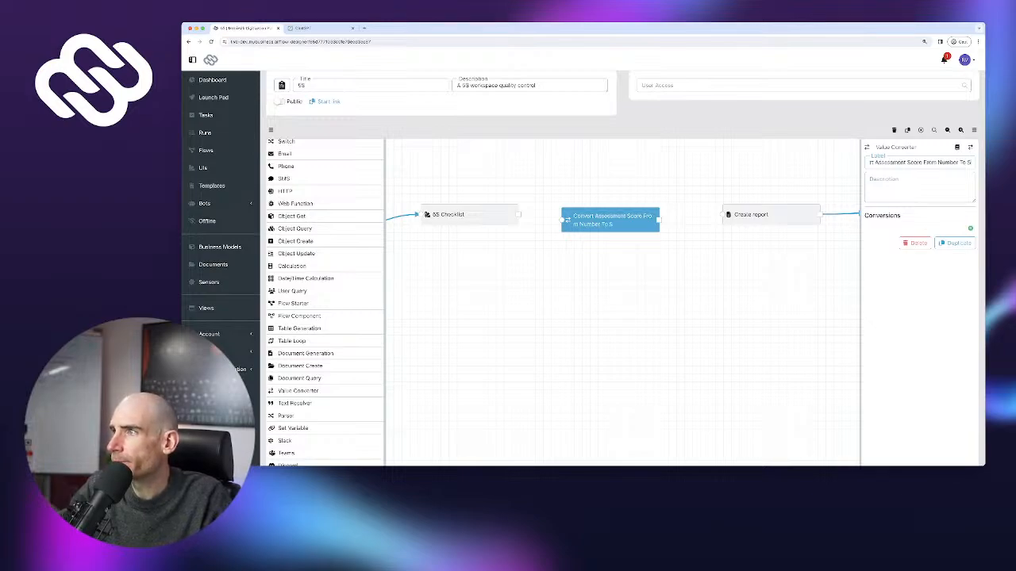
{"action": "type", "text": "tring"}
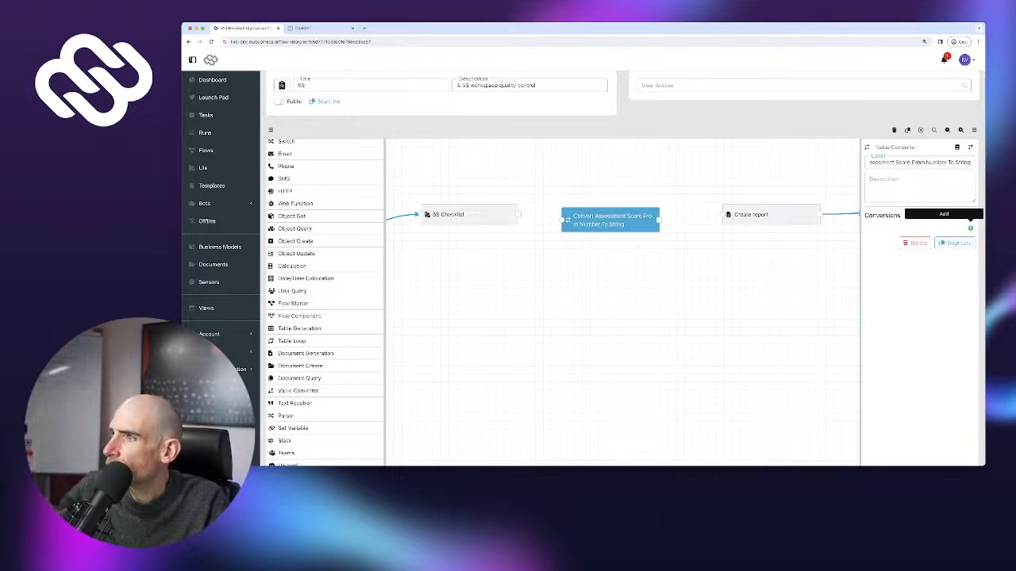
{"action": "left_click", "coordinate": [970, 227]}
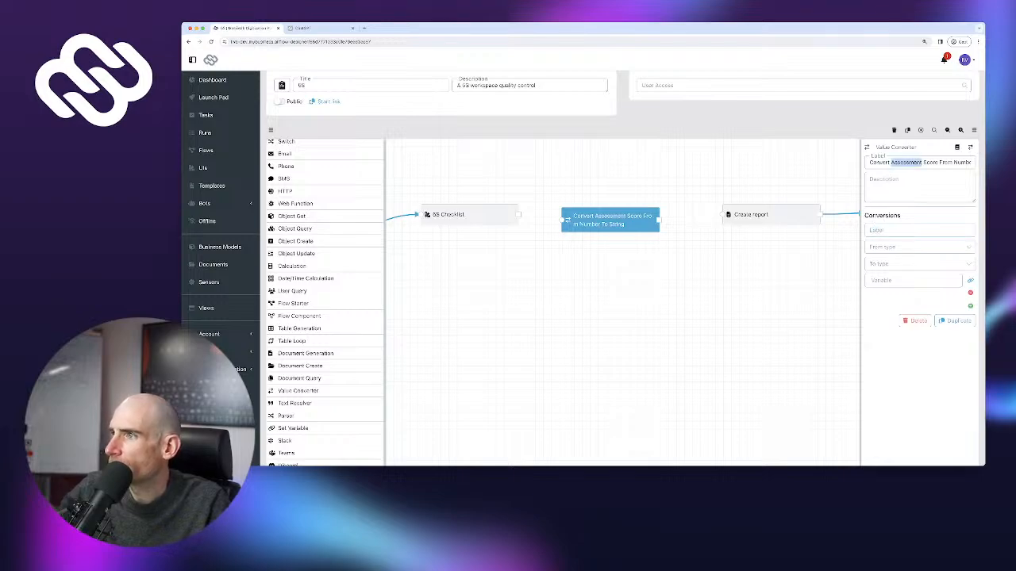
{"action": "left_click", "coordinate": [905, 230]}
{"action": "type", "text": "Assess"}
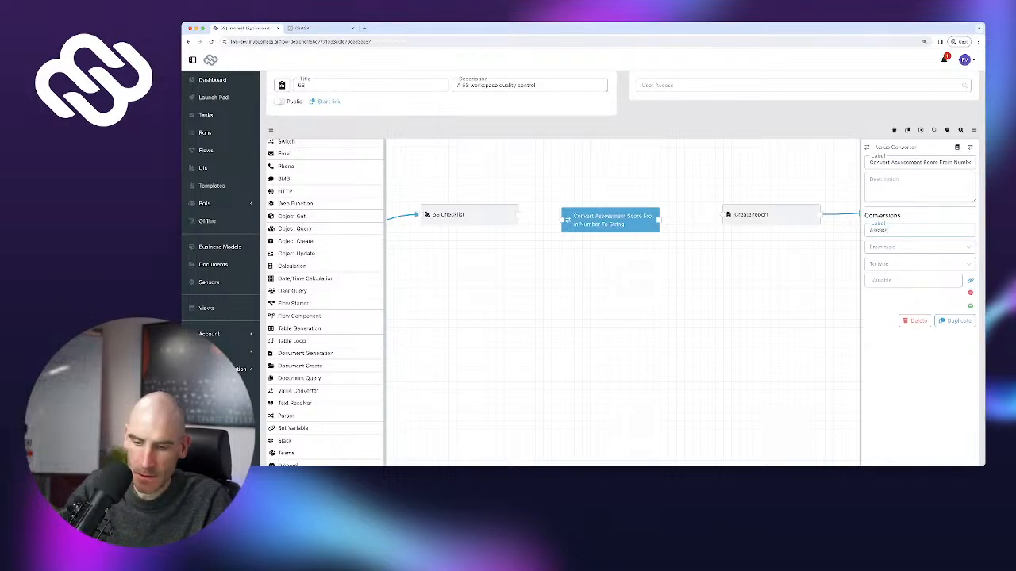
{"action": "type", "text": "ment Score"}
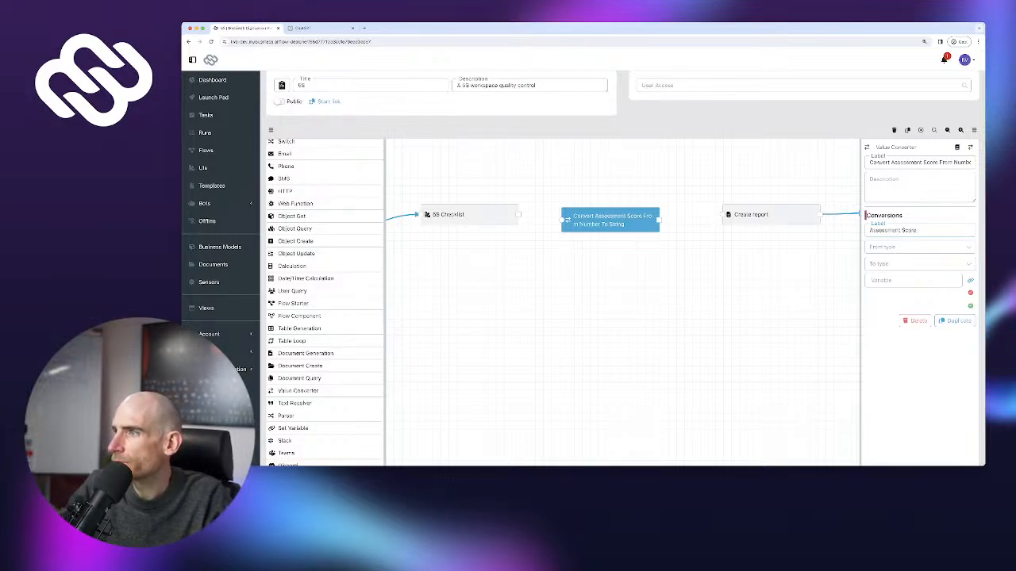
{"action": "type", "text": " String"}
{"action": "left_click", "coordinate": [919, 247]}
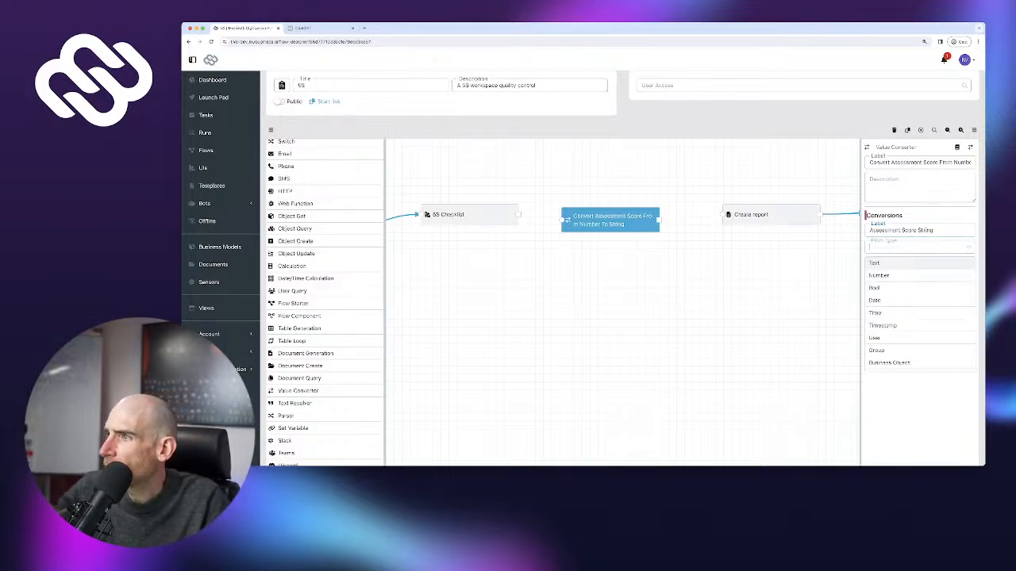
{"action": "left_click", "coordinate": [897, 276]}
{"action": "left_click", "coordinate": [919, 264]}
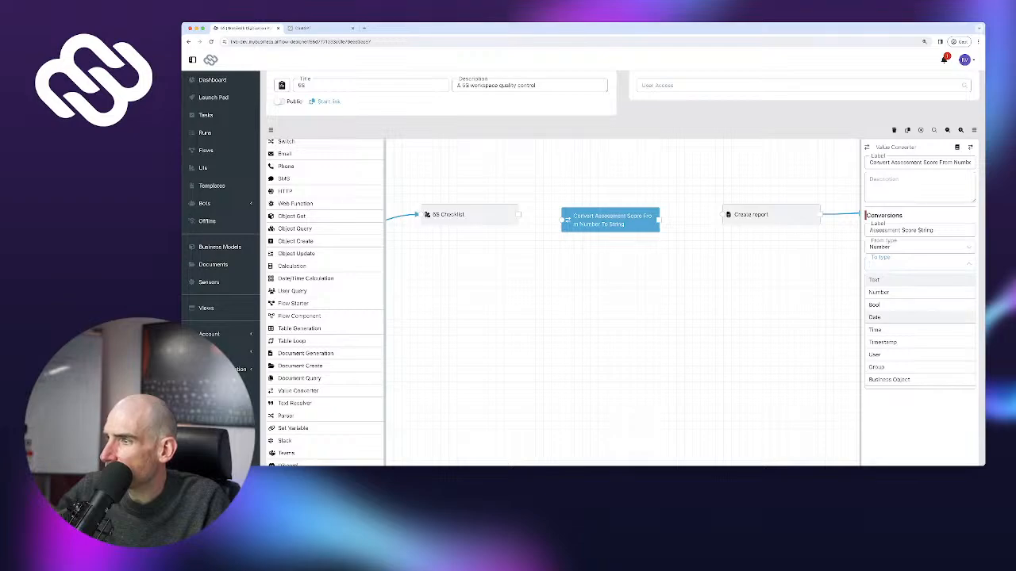
{"action": "left_click", "coordinate": [874, 280]}
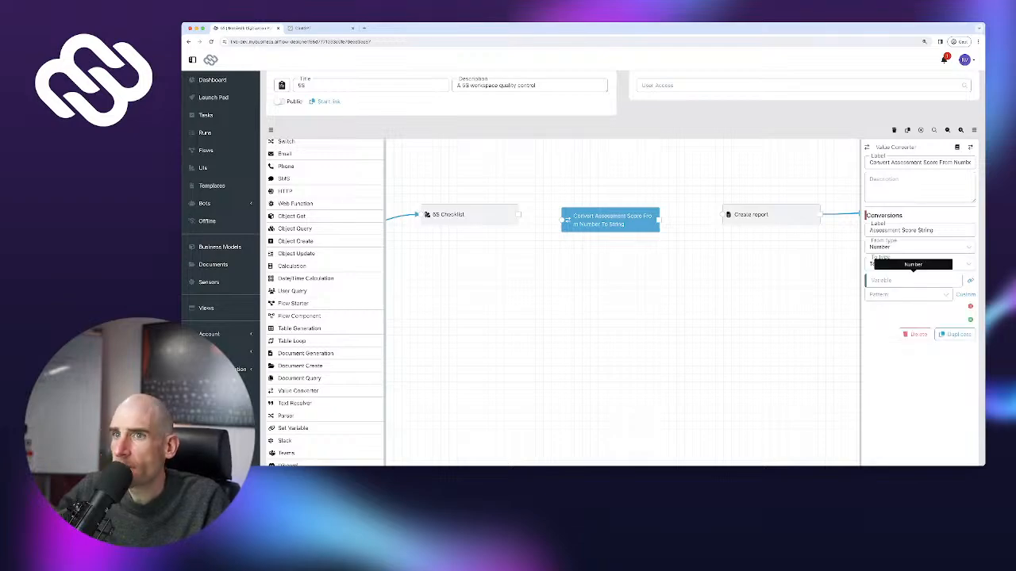
Feed it Overall Assessment Result with pattern 0 % and wire it between 5S Checklist and Create report
{"action": "scroll", "coordinate": [325, 219], "scroll_direction": "up", "scroll_amount": 3}
{"action": "left_click", "coordinate": [353, 145]}
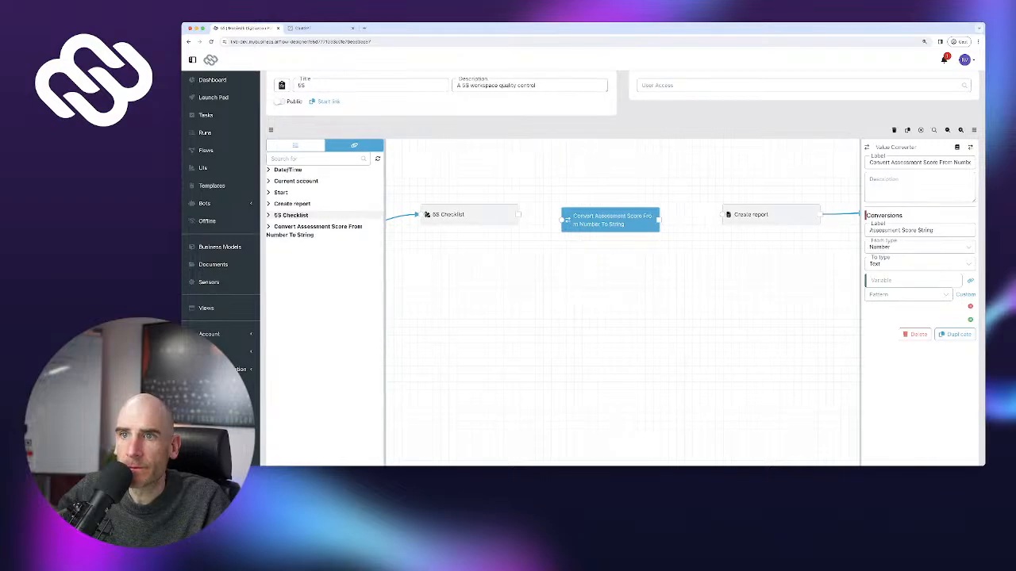
{"action": "left_click", "coordinate": [290, 215]}
{"action": "scroll", "coordinate": [325, 262], "scroll_direction": "down", "scroll_amount": 5}
{"action": "scroll", "coordinate": [329, 262], "scroll_direction": "down", "scroll_amount": 10}
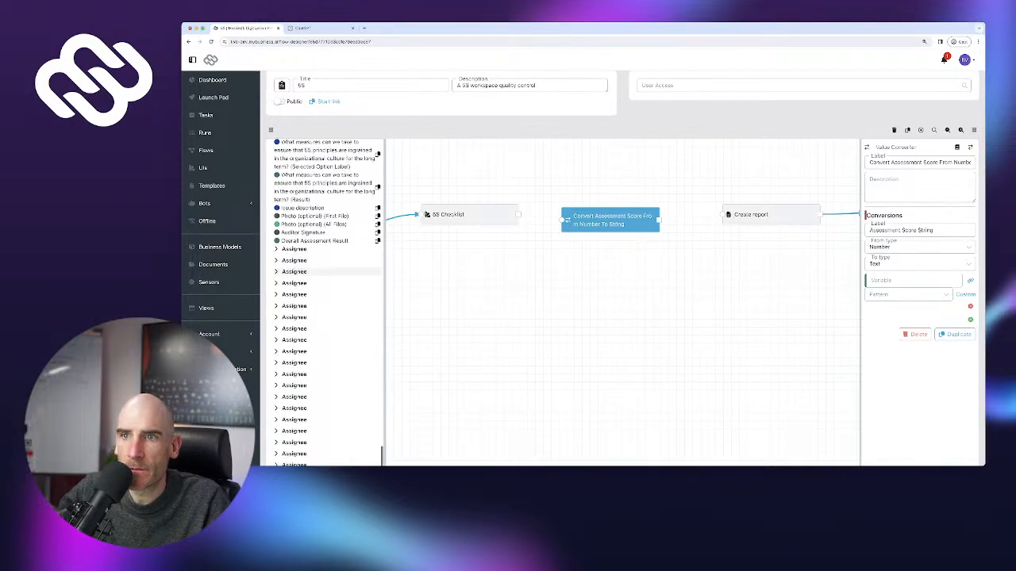
{"action": "left_click", "coordinate": [318, 244]}
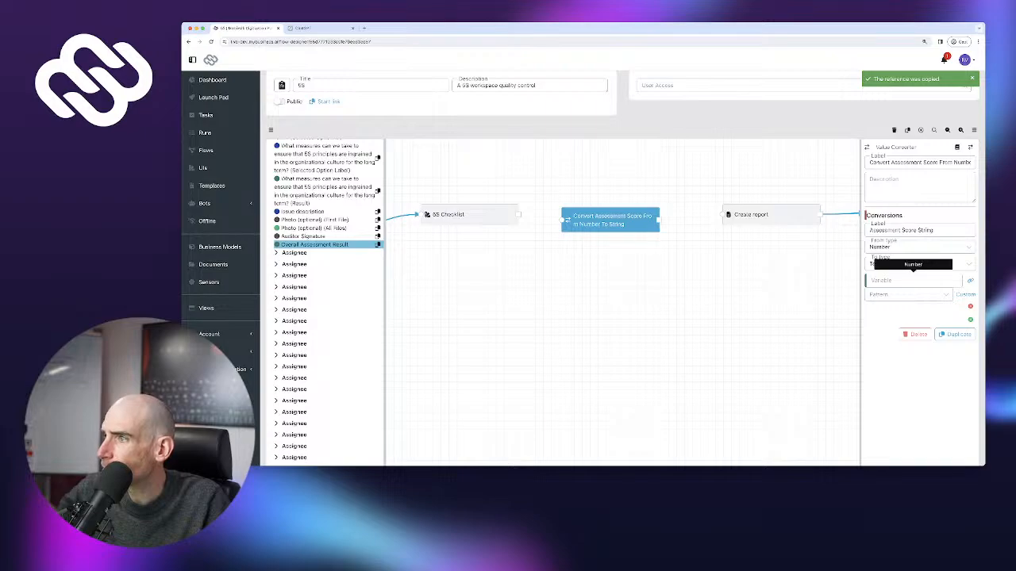
{"action": "left_click", "coordinate": [913, 281]}
{"action": "key", "text": "super+v"}
{"action": "left_click", "coordinate": [908, 296]}
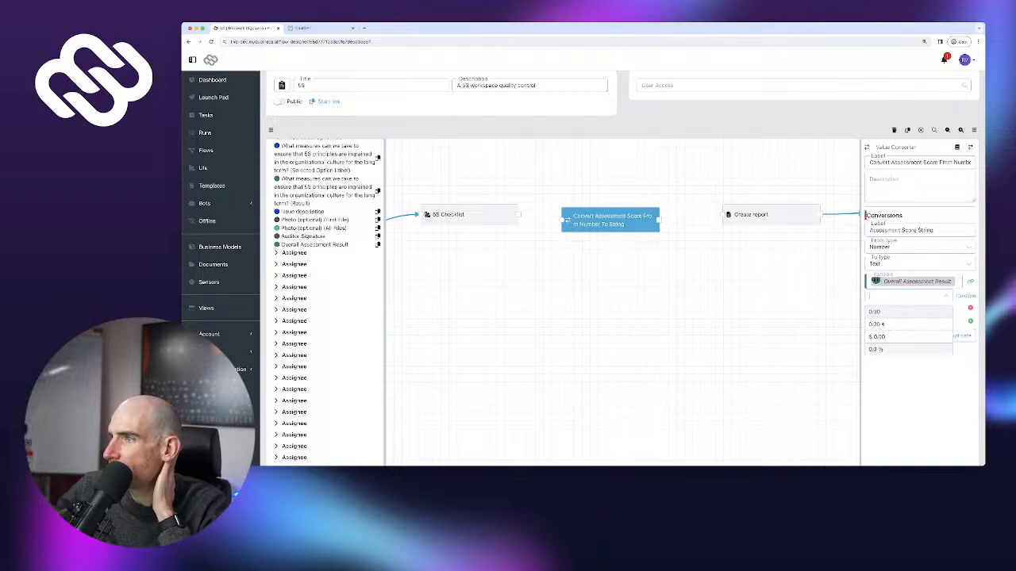
{"action": "left_click", "coordinate": [908, 350]}
{"action": "scroll", "coordinate": [908, 349], "scroll_direction": "up", "scroll_amount": 1}
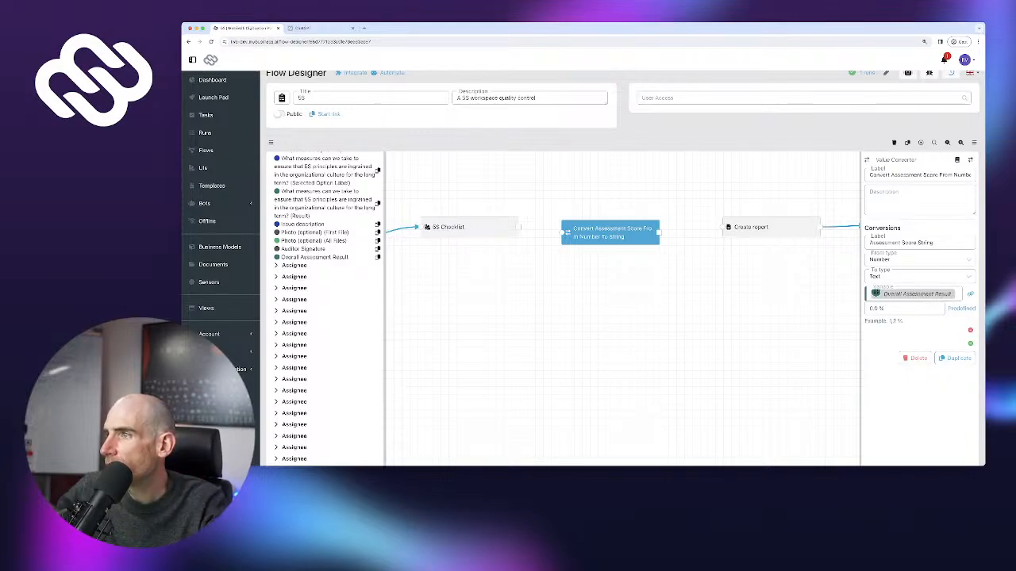
{"action": "key", "text": "BackSpace"}
{"action": "key", "text": "BackSpace"}
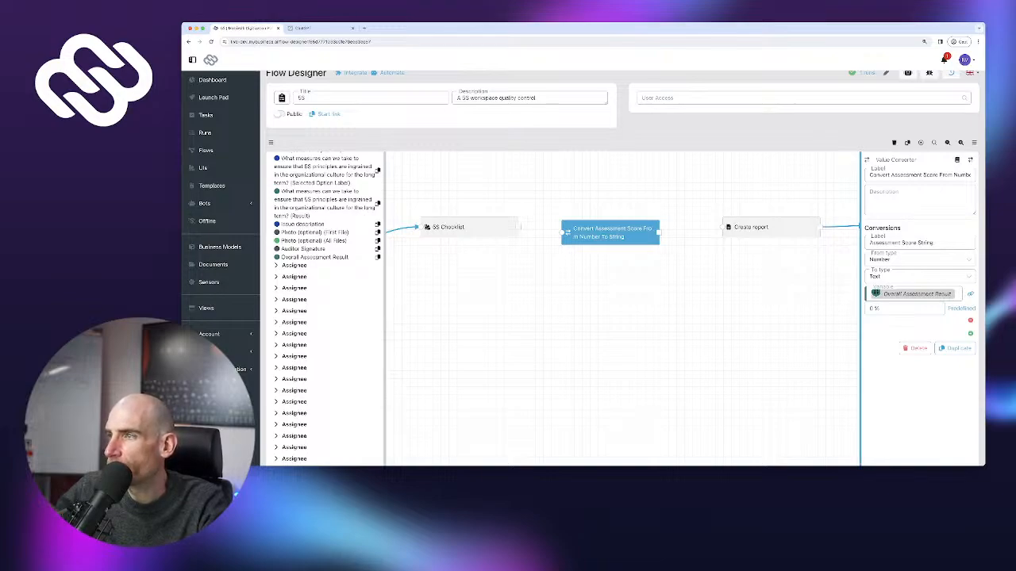
{"action": "left_click_drag", "start_coordinate": [860, 317], "coordinate": [828, 318]}
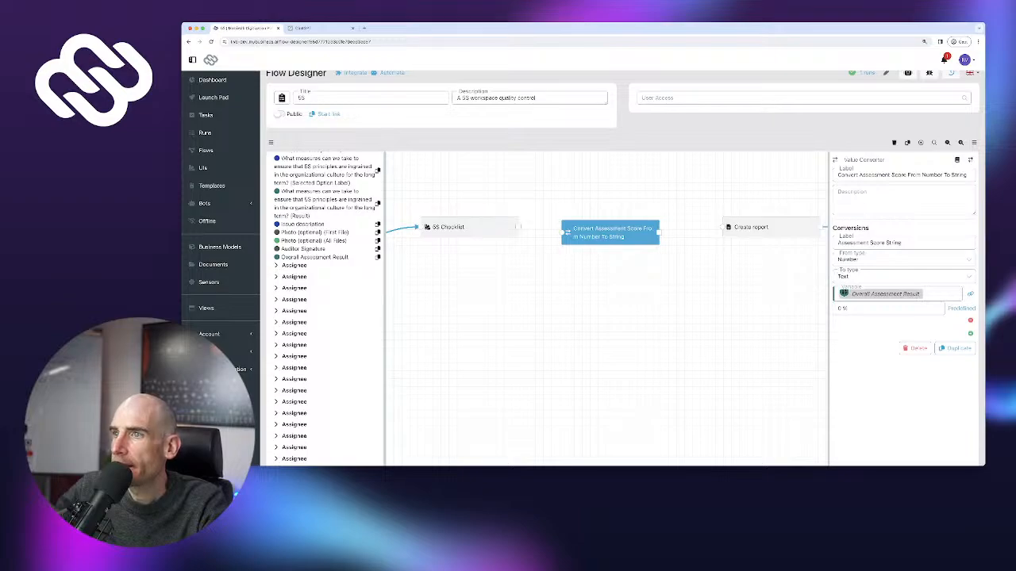
{"action": "left_click_drag", "start_coordinate": [517, 227], "coordinate": [561, 233]}
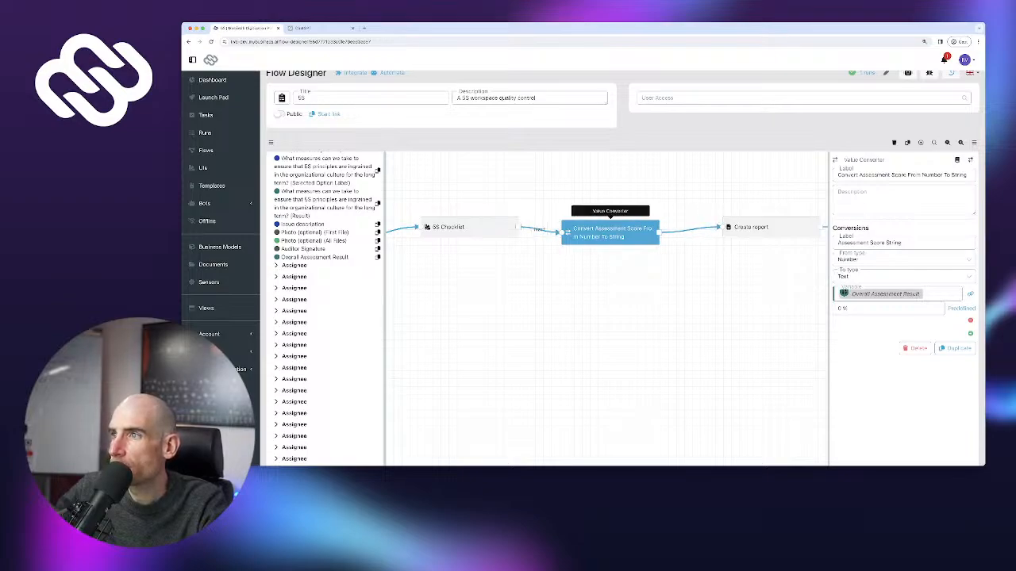
{"action": "left_click_drag", "start_coordinate": [610, 232], "coordinate": [621, 230]}
Select Create report and copy the Assessment Score String reference from the flow variables
{"action": "left_click", "coordinate": [772, 227]}
{"action": "left_click_drag", "start_coordinate": [771, 227], "coordinate": [767, 230]}
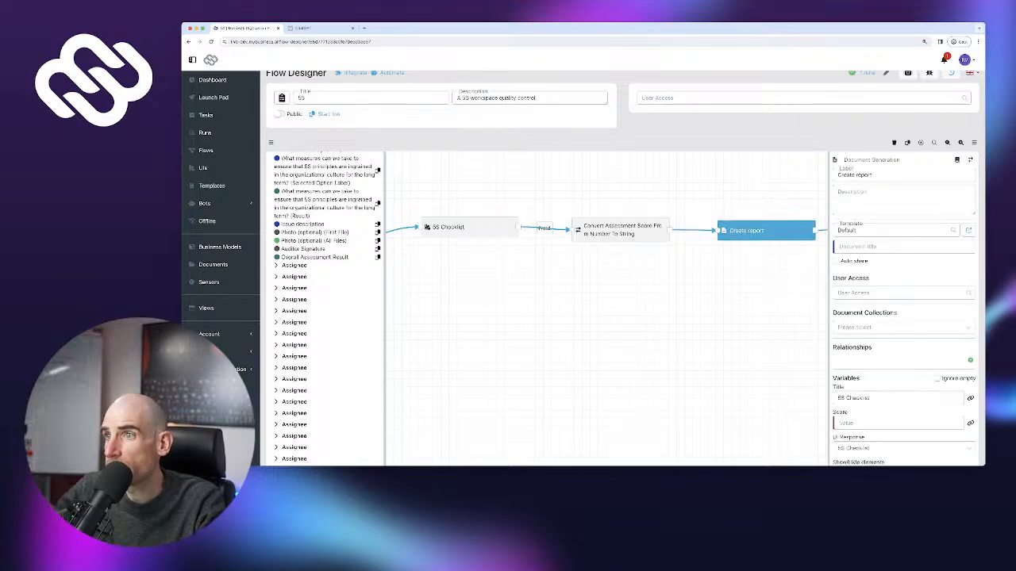
{"action": "scroll", "coordinate": [325, 238], "scroll_direction": "up", "scroll_amount": 15}
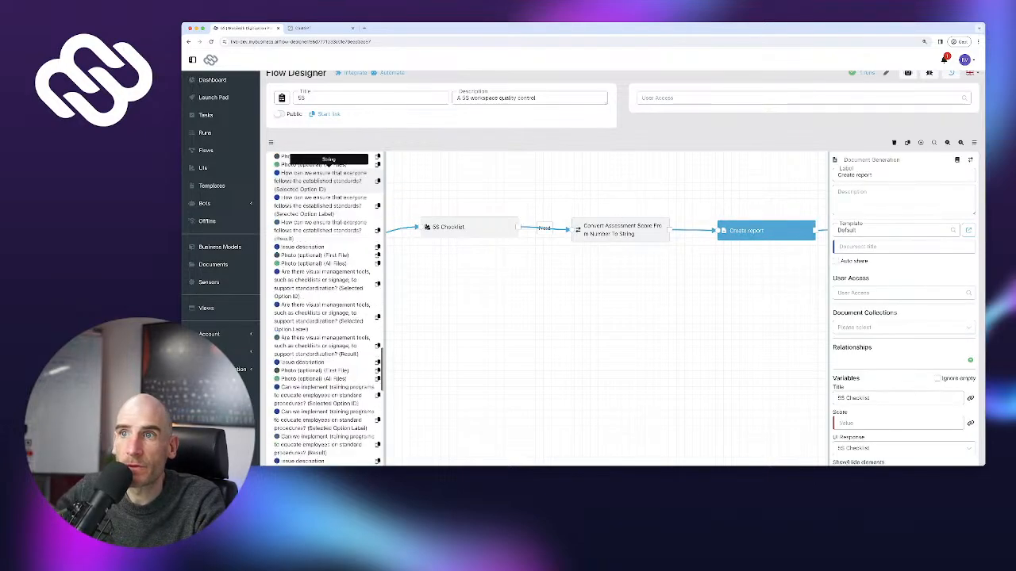
{"action": "left_click", "coordinate": [295, 158]}
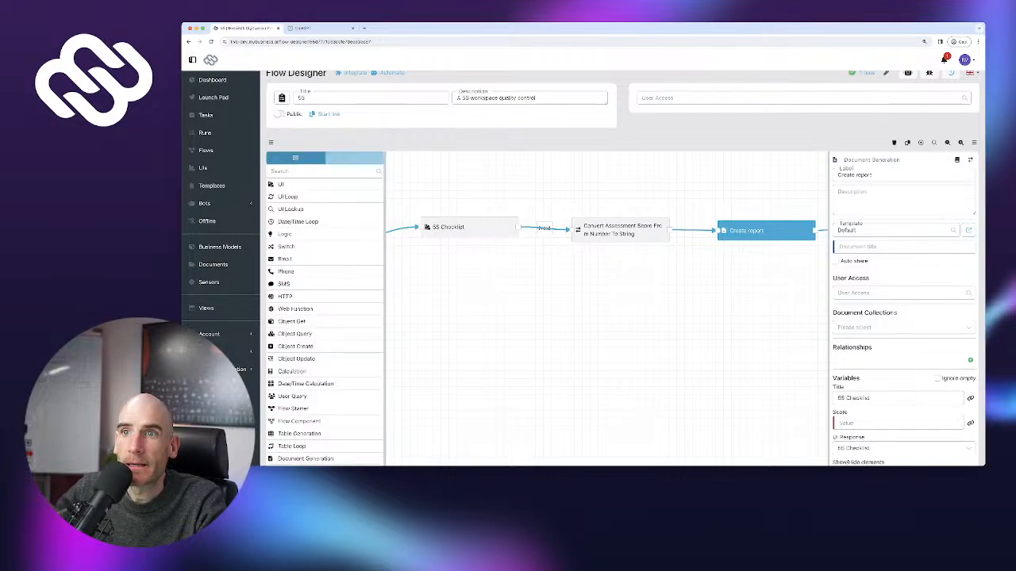
{"action": "left_click", "coordinate": [354, 158]}
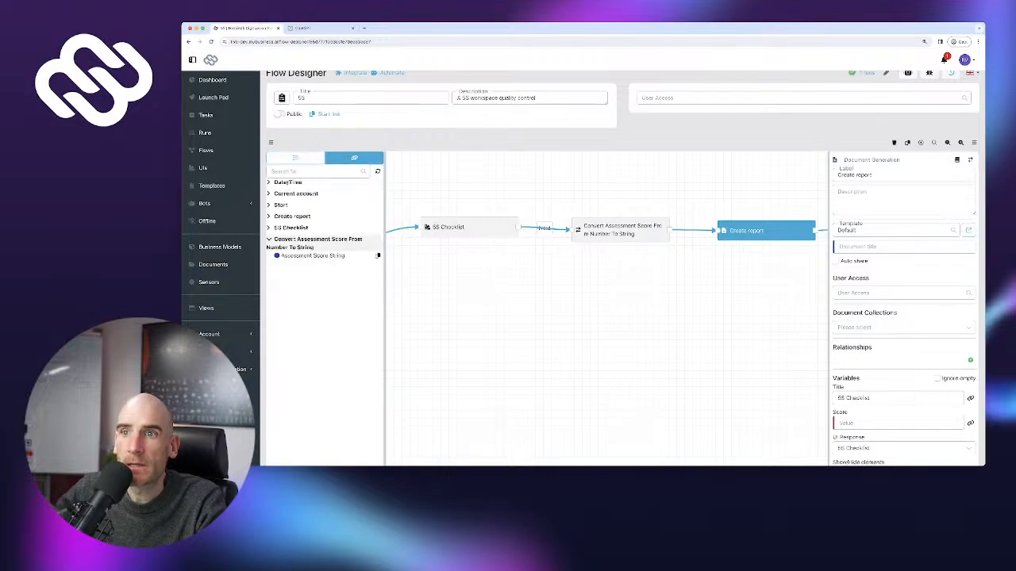
{"action": "left_click", "coordinate": [377, 255]}
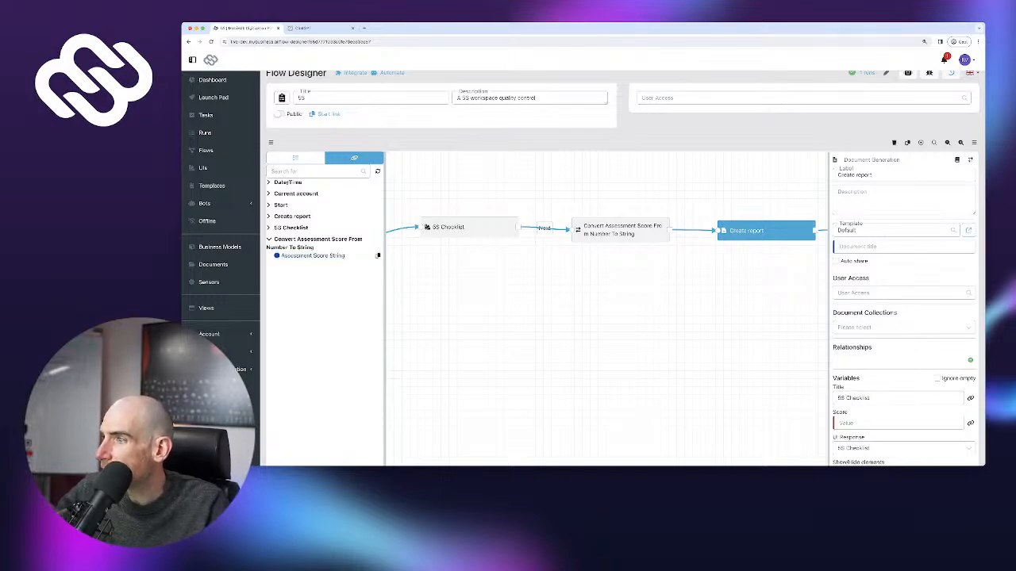
Set Create report's Score field to the Assessment Score String variable
{"action": "left_click", "coordinate": [969, 423]}
{"action": "left_click", "coordinate": [897, 423]}
{"action": "key", "text": "super+v"}
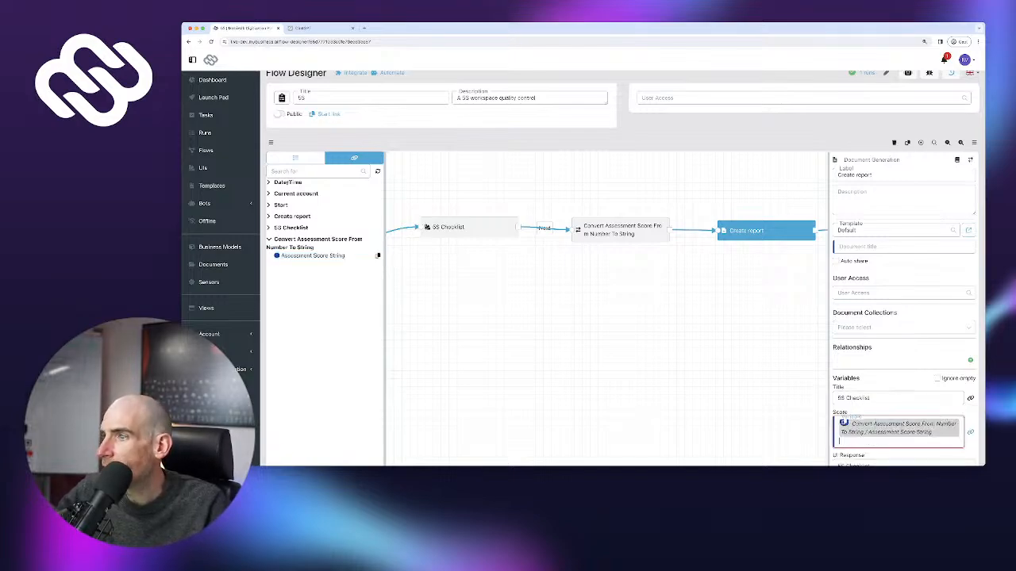
{"action": "scroll", "coordinate": [623, 270], "scroll_direction": "down", "scroll_amount": 3}
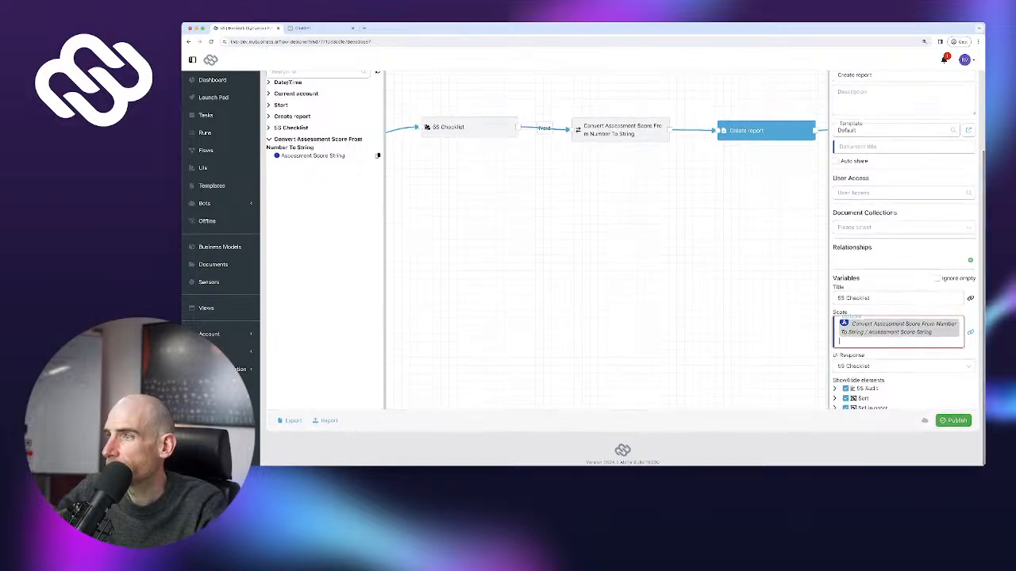
{"action": "key", "text": "BackSpace"}
{"action": "key", "text": "super+v"}
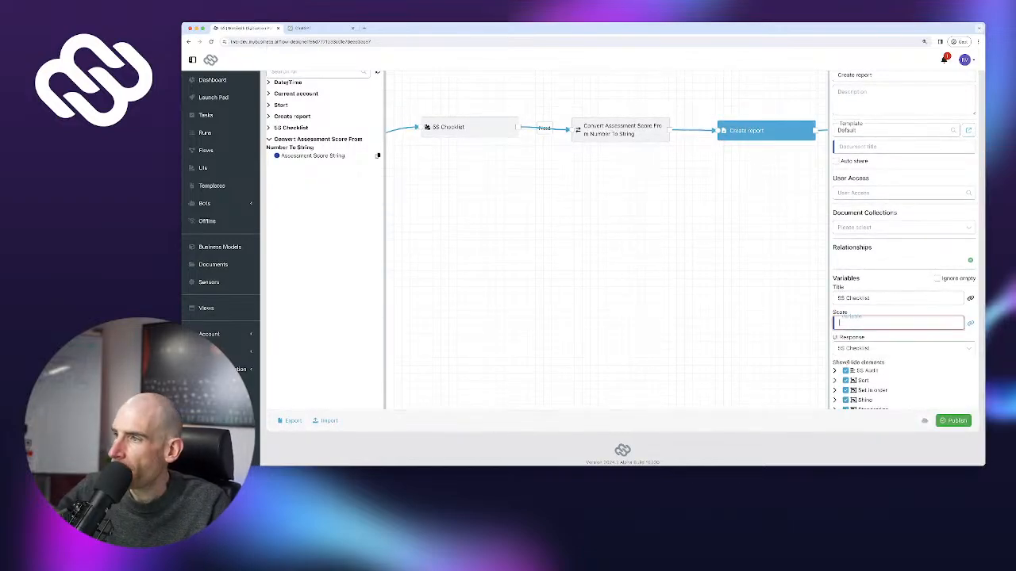
{"action": "left_click_drag", "start_coordinate": [828, 325], "coordinate": [776, 325]}
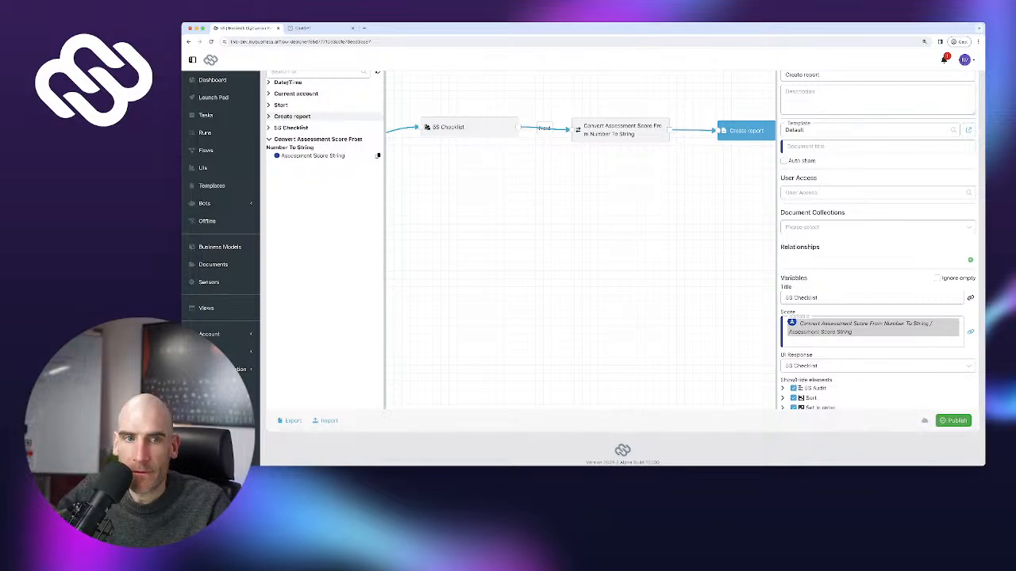
{"action": "scroll", "coordinate": [877, 238], "scroll_direction": "down", "scroll_amount": 2}
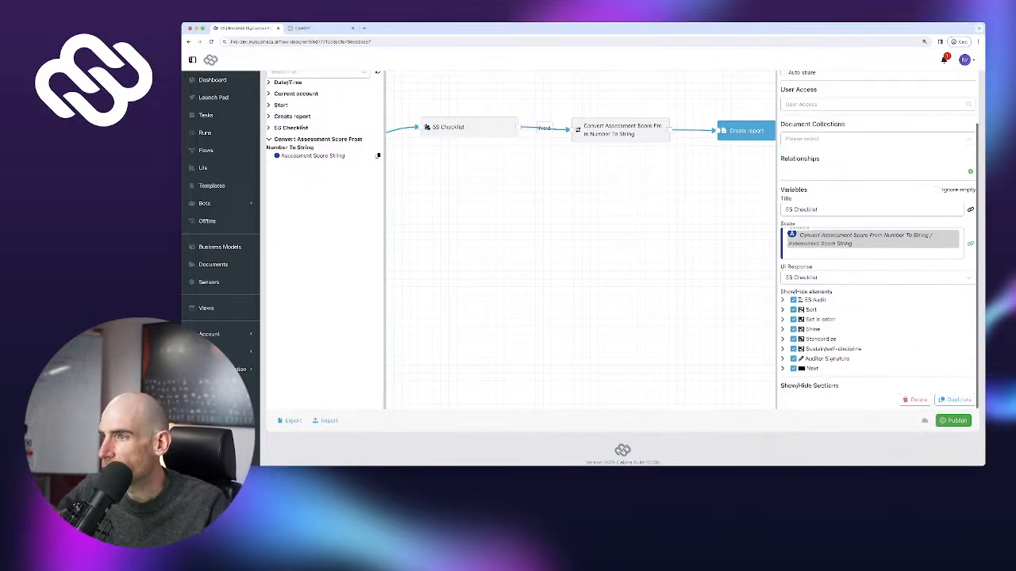
Publish the untested flow and start a debug run
{"action": "left_click", "coordinate": [953, 420]}
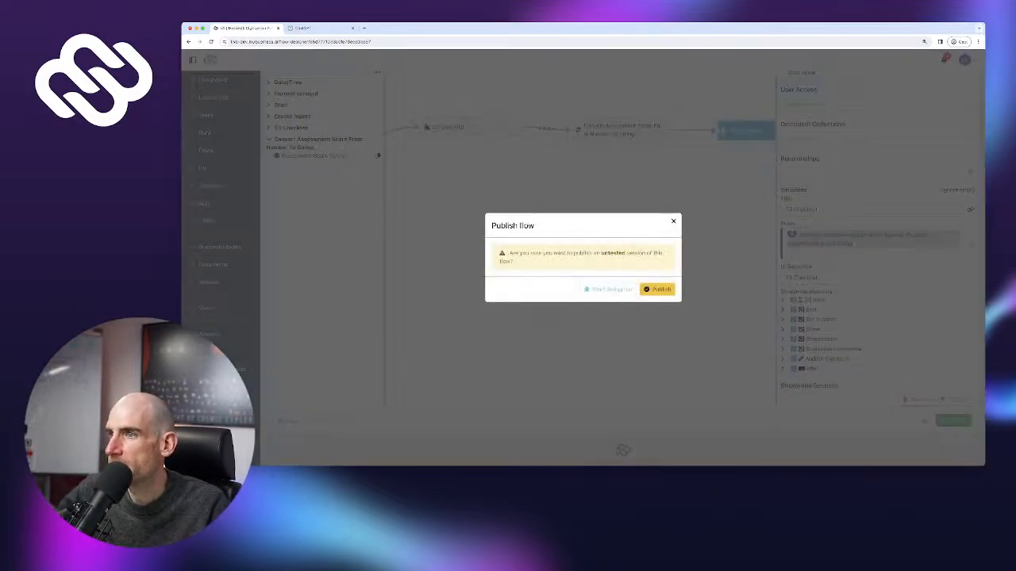
{"action": "left_click", "coordinate": [658, 289]}
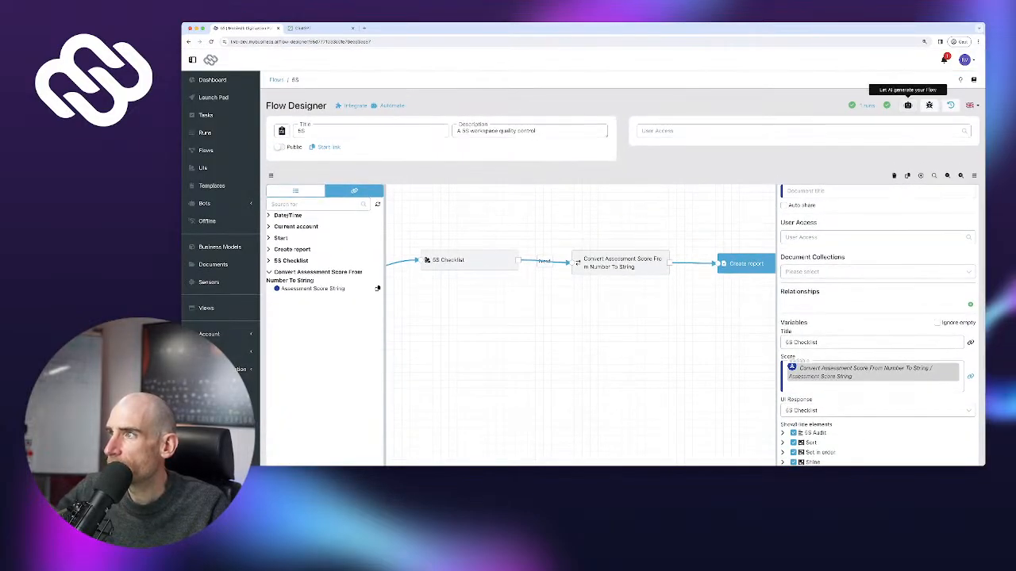
{"action": "left_click", "coordinate": [929, 104]}
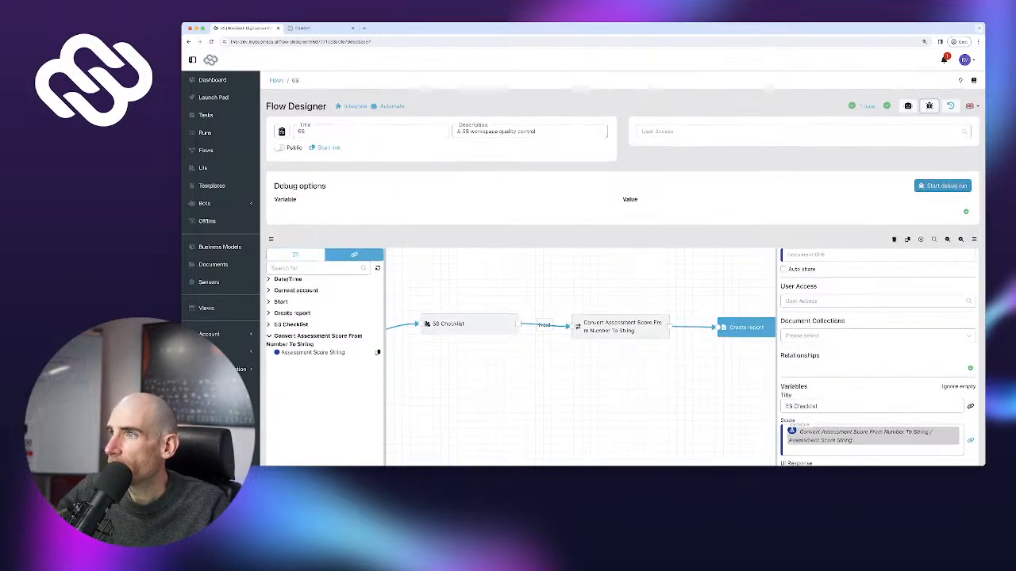
{"action": "left_click", "coordinate": [942, 185]}
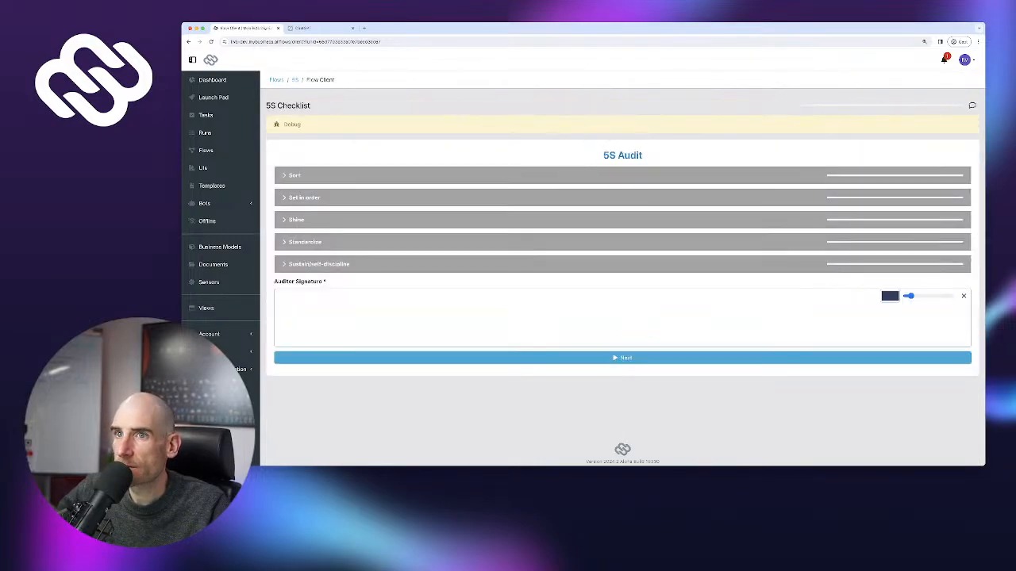
Answer Yes to all five Sort questions and expand the Set in order and Shine sections
{"action": "left_click", "coordinate": [622, 176]}
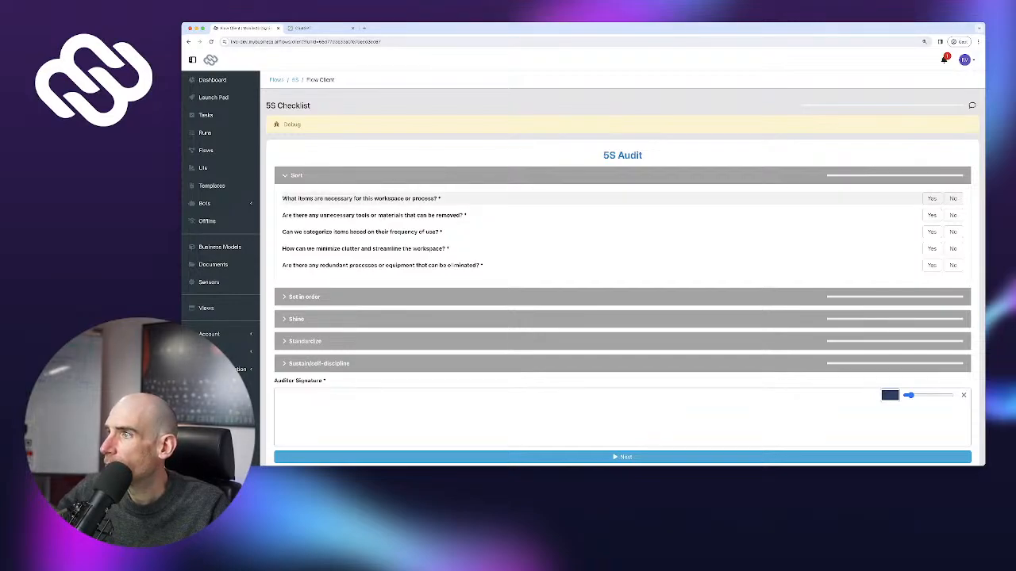
{"action": "left_click", "coordinate": [931, 198]}
{"action": "left_click", "coordinate": [931, 232]}
{"action": "left_click", "coordinate": [932, 215]}
{"action": "left_click", "coordinate": [931, 249]}
{"action": "left_click", "coordinate": [932, 265]}
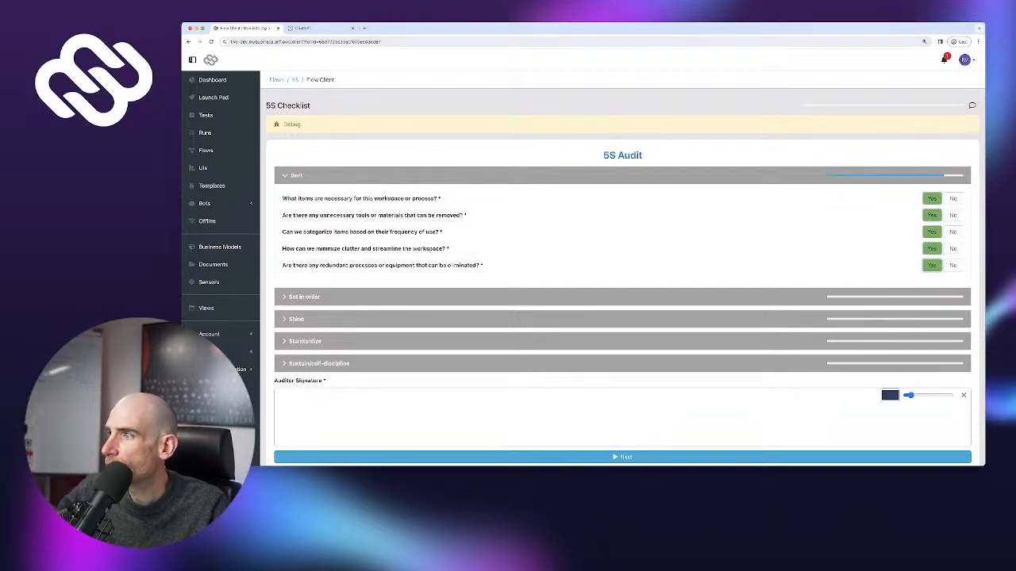
{"action": "left_click", "coordinate": [932, 319]}
{"action": "left_click", "coordinate": [932, 298]}
{"action": "scroll", "coordinate": [931, 302], "scroll_direction": "down", "scroll_amount": 1}
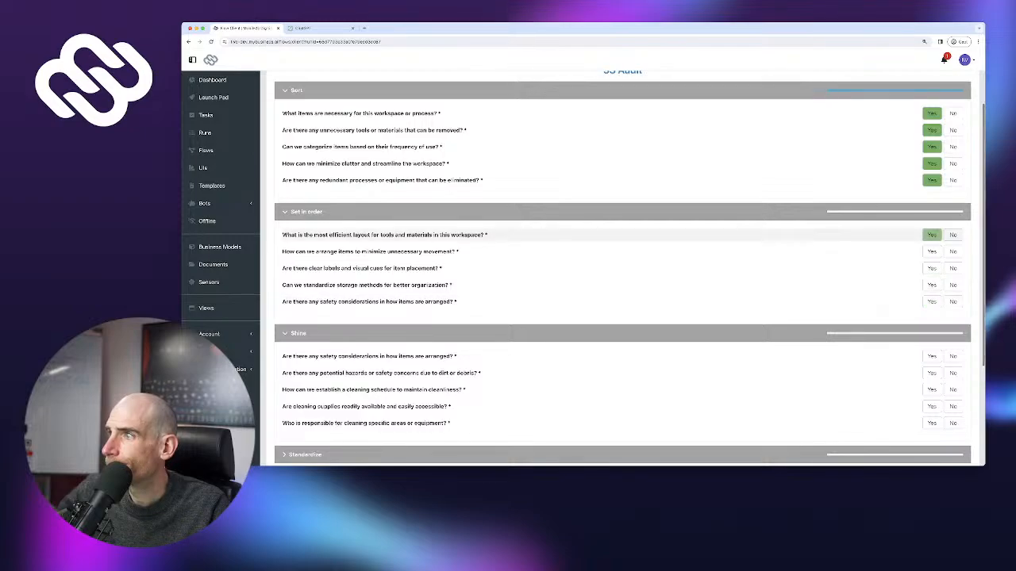
Answer Yes to all five Set in order and all five Shine questions
{"action": "left_click", "coordinate": [932, 235]}
{"action": "left_click", "coordinate": [931, 251]}
{"action": "left_click", "coordinate": [932, 268]}
{"action": "left_click", "coordinate": [932, 285]}
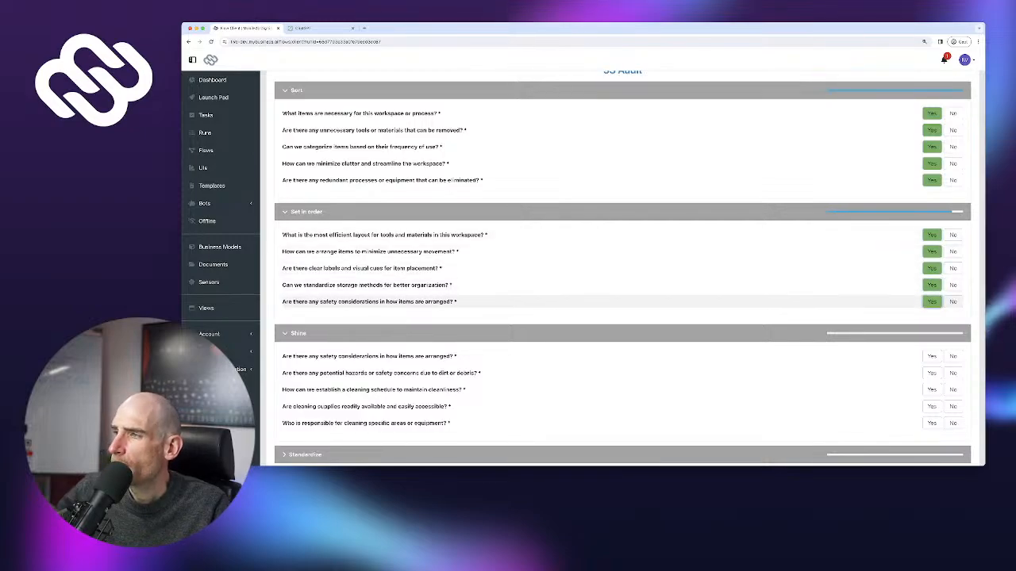
{"action": "left_click", "coordinate": [932, 302]}
{"action": "scroll", "coordinate": [932, 301], "scroll_direction": "down", "scroll_amount": 1}
{"action": "left_click", "coordinate": [931, 297]}
{"action": "left_click", "coordinate": [932, 313]}
{"action": "left_click", "coordinate": [932, 330]}
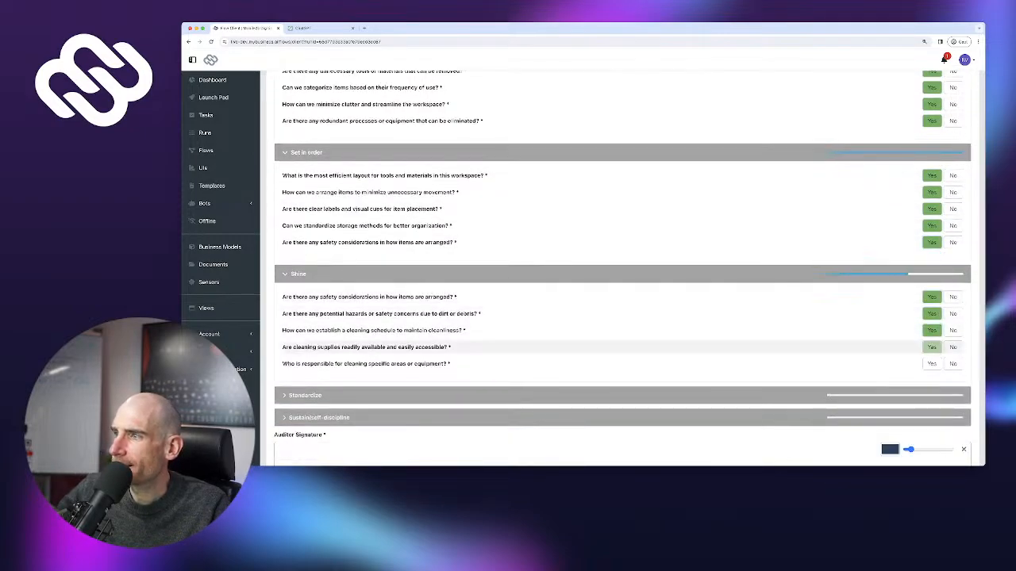
{"action": "left_click", "coordinate": [932, 346]}
{"action": "left_click", "coordinate": [931, 364]}
{"action": "scroll", "coordinate": [931, 363], "scroll_direction": "down", "scroll_amount": 1}
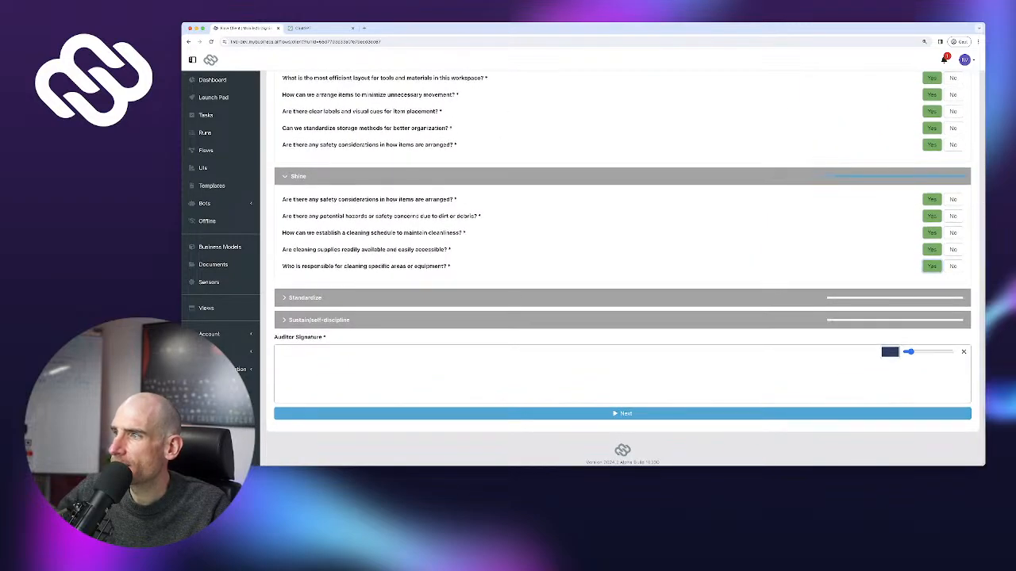
Answer Yes to every Standardize and Sustain/self-discipline question
{"action": "left_click", "coordinate": [931, 297]}
{"action": "left_click", "coordinate": [931, 320]}
{"action": "left_click", "coordinate": [931, 337]}
{"action": "left_click", "coordinate": [932, 354]}
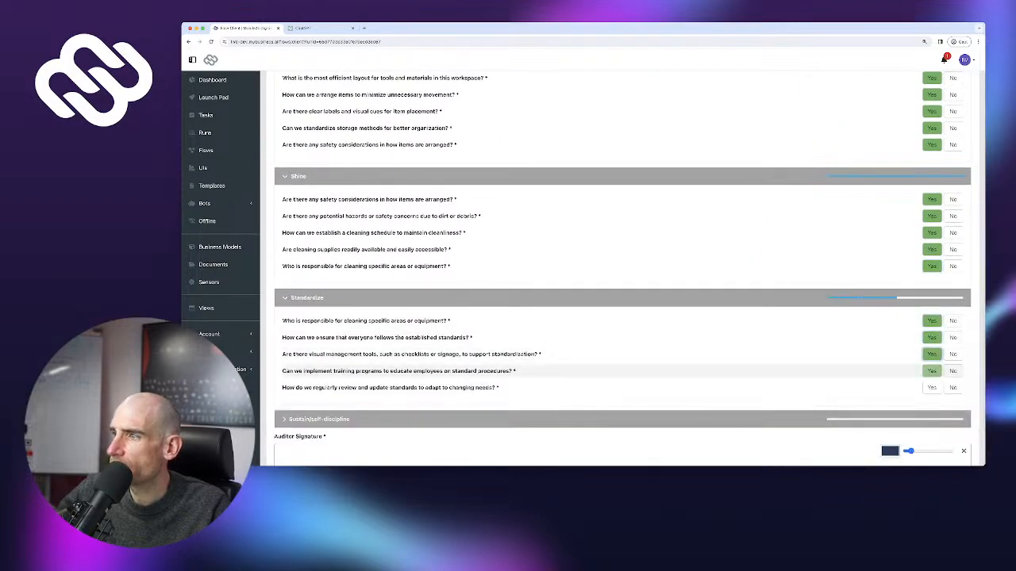
{"action": "left_click", "coordinate": [932, 387]}
{"action": "left_click", "coordinate": [931, 419]}
{"action": "scroll", "coordinate": [932, 349], "scroll_direction": "down", "scroll_amount": 1}
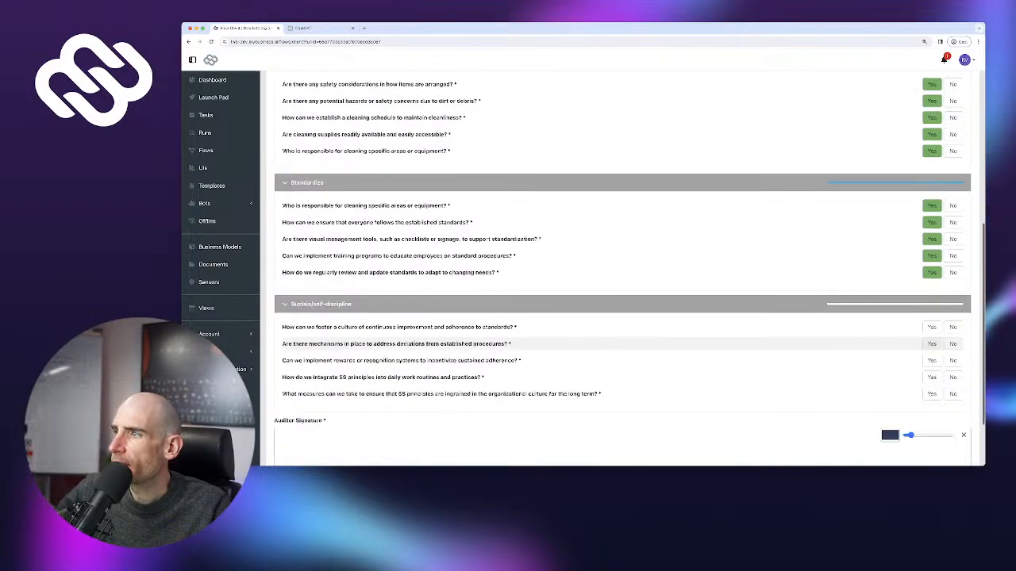
{"action": "left_click", "coordinate": [931, 313]}
{"action": "left_click", "coordinate": [932, 330]}
{"action": "left_click", "coordinate": [931, 347]}
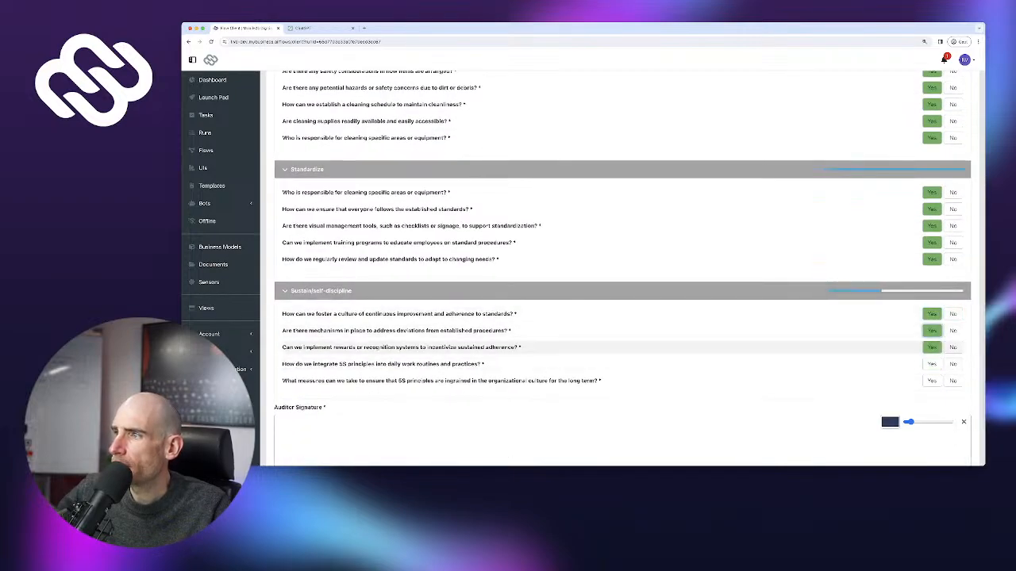
{"action": "left_click", "coordinate": [932, 364]}
{"action": "left_click", "coordinate": [932, 380]}
{"action": "scroll", "coordinate": [931, 381], "scroll_direction": "down", "scroll_amount": 1}
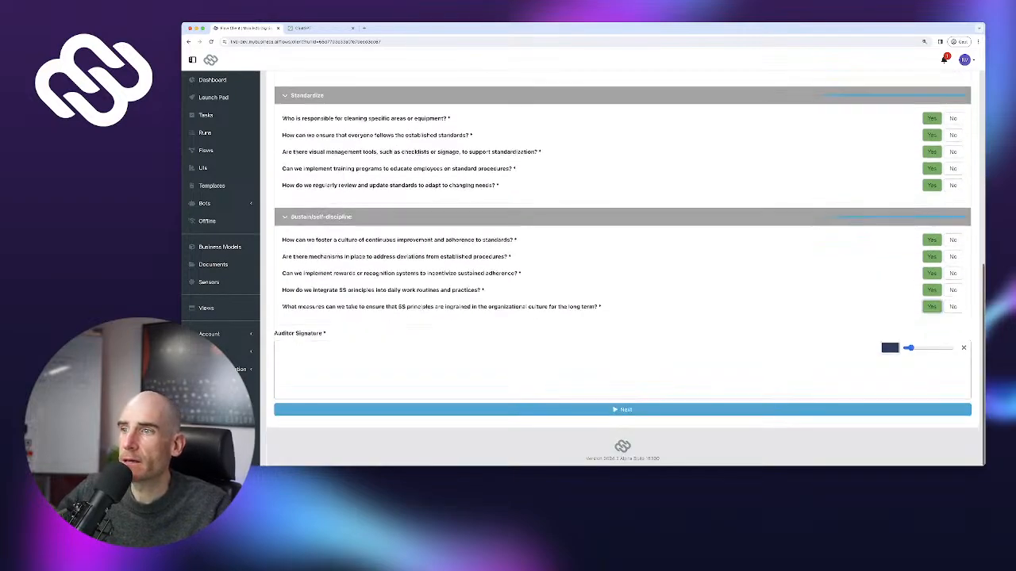
Draw the auditor signature
{"action": "mouse_move", "coordinate": [598, 359]}
{"action": "left_mouse_down"}
{"action": "mouse_move", "coordinate": [662, 403]}
{"action": "mouse_move", "coordinate": [722, 387]}
{"action": "mouse_move", "coordinate": [651, 384]}
{"action": "left_mouse_up"}
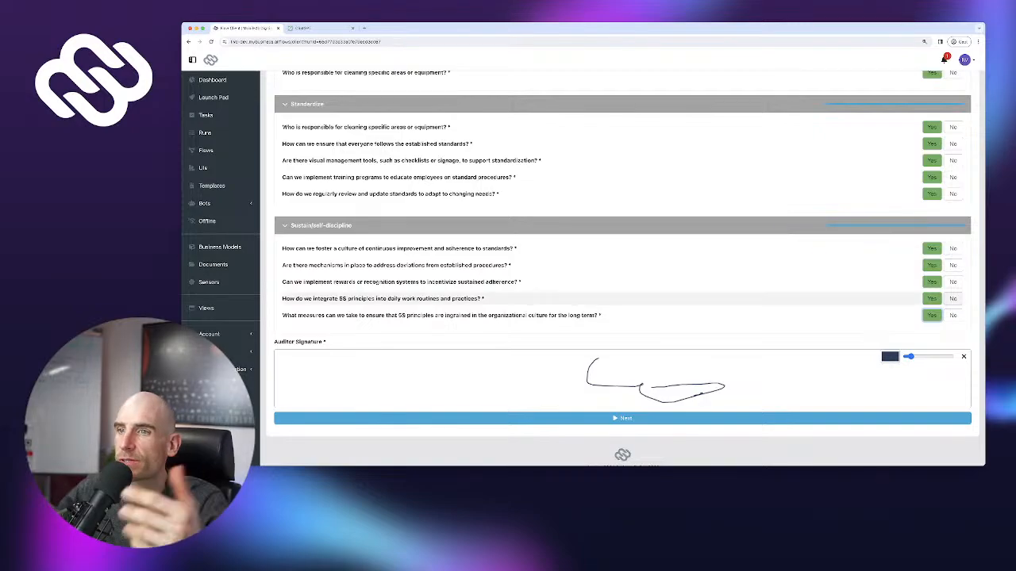
{"action": "scroll", "coordinate": [622, 314], "scroll_direction": "up", "scroll_amount": 5}
{"action": "scroll", "coordinate": [622, 314], "scroll_direction": "down", "scroll_amount": 6}
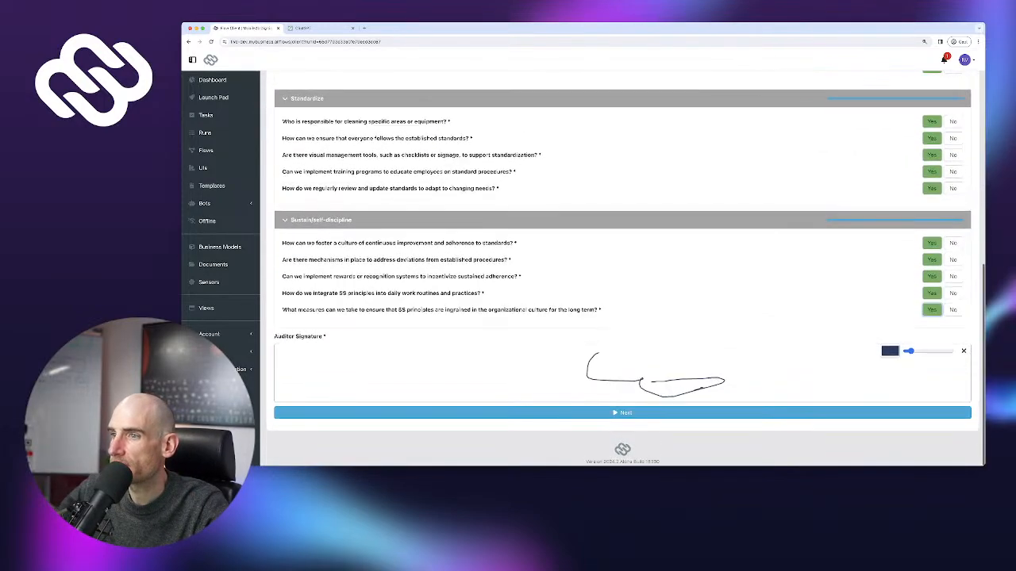
Submit the 5S audit and review the generated 5S Checklist report with its 100 % score
{"action": "left_click", "coordinate": [622, 414]}
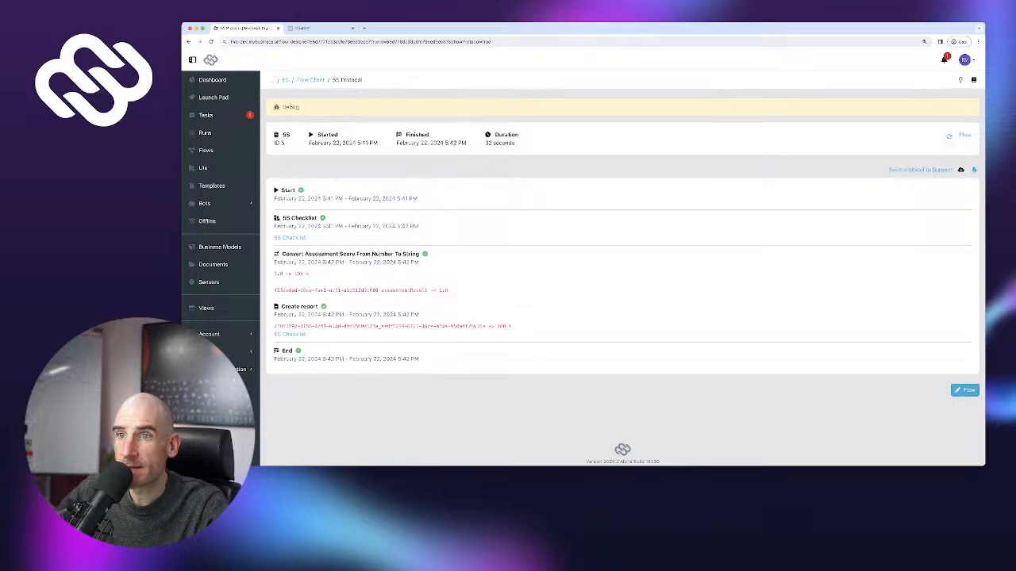
{"action": "triple_click", "coordinate": [292, 273]}
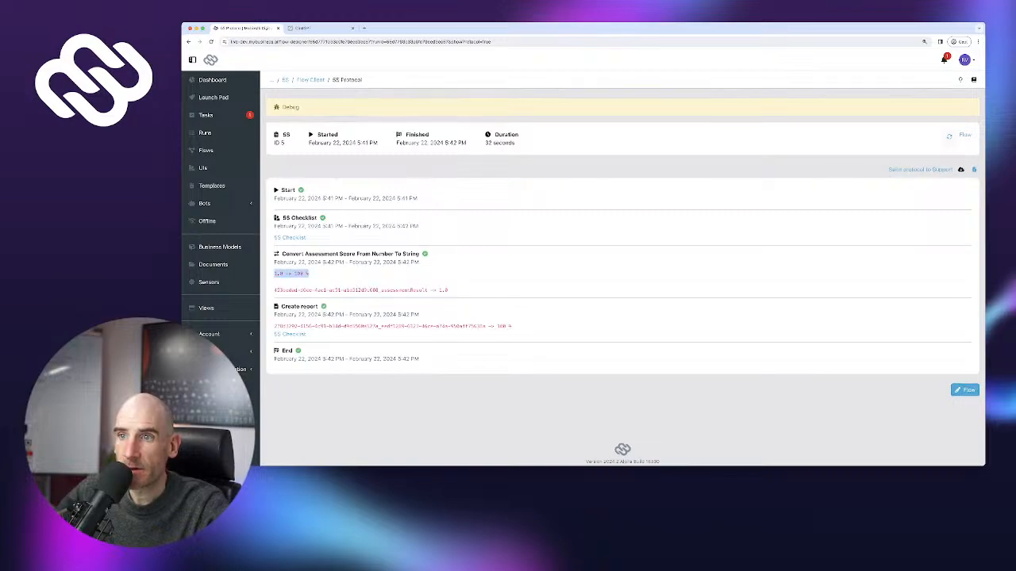
{"action": "left_click_drag", "start_coordinate": [497, 326], "coordinate": [511, 327]}
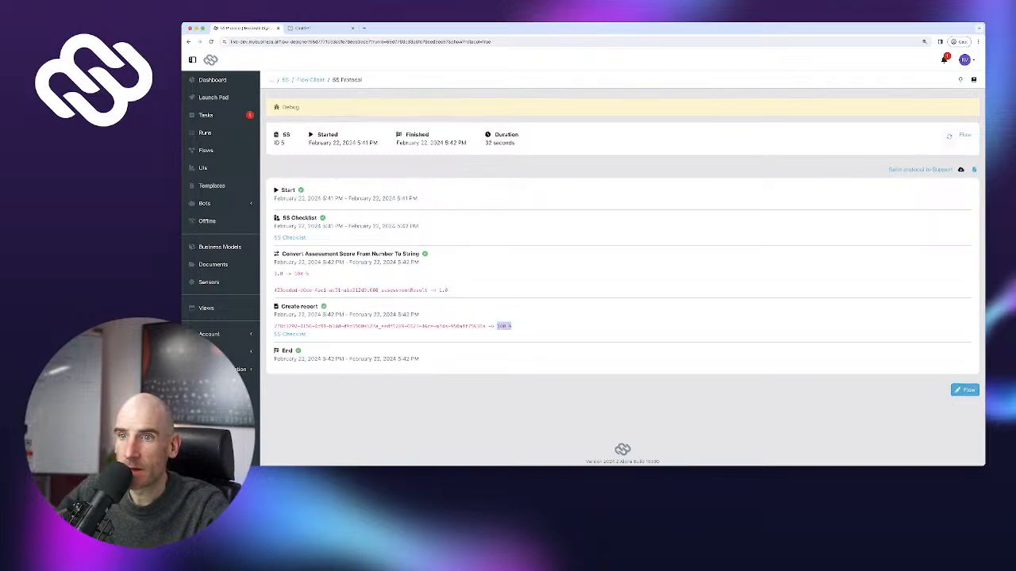
{"action": "left_click", "coordinate": [290, 335]}
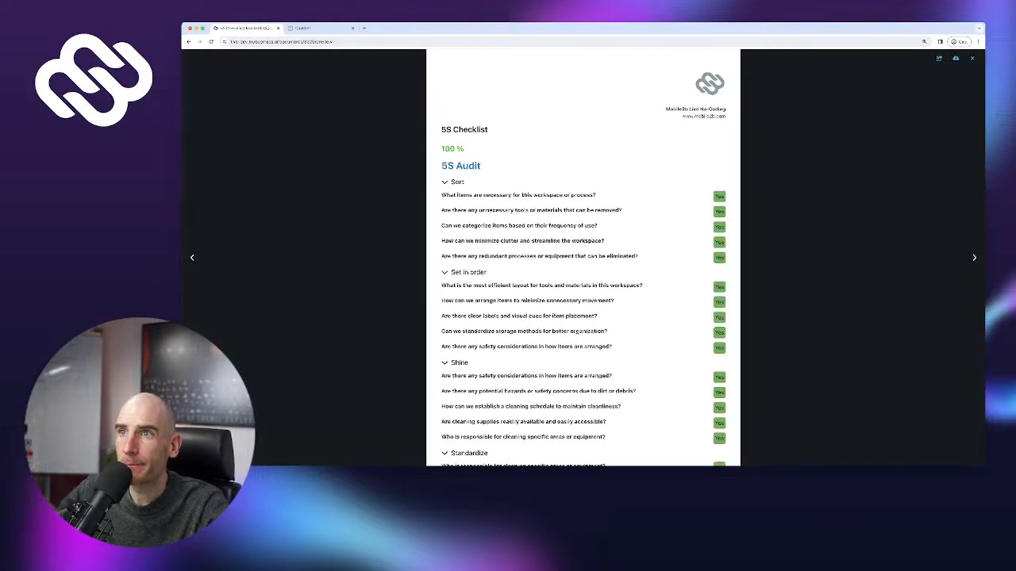
{"action": "left_click_drag", "start_coordinate": [441, 149], "coordinate": [467, 150]}
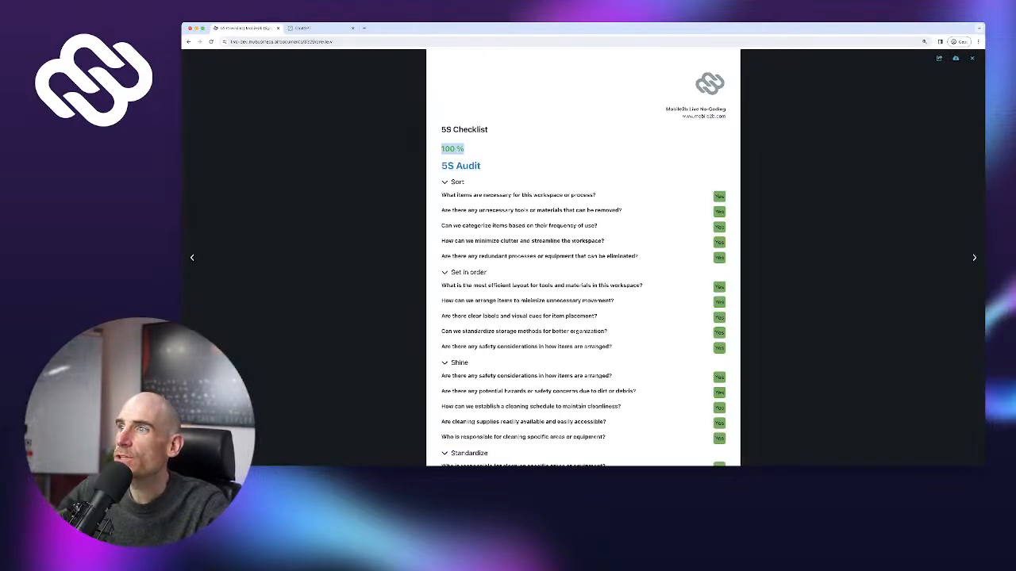
{"action": "scroll", "coordinate": [500, 384], "scroll_direction": "down", "scroll_amount": 3}
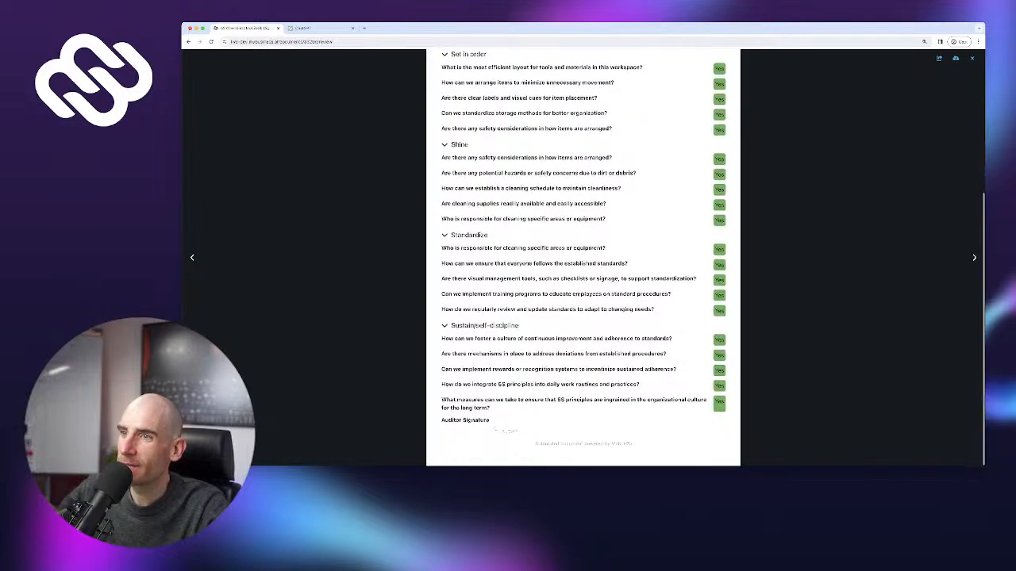
{"action": "scroll", "coordinate": [583, 258], "scroll_direction": "up", "scroll_amount": 10}
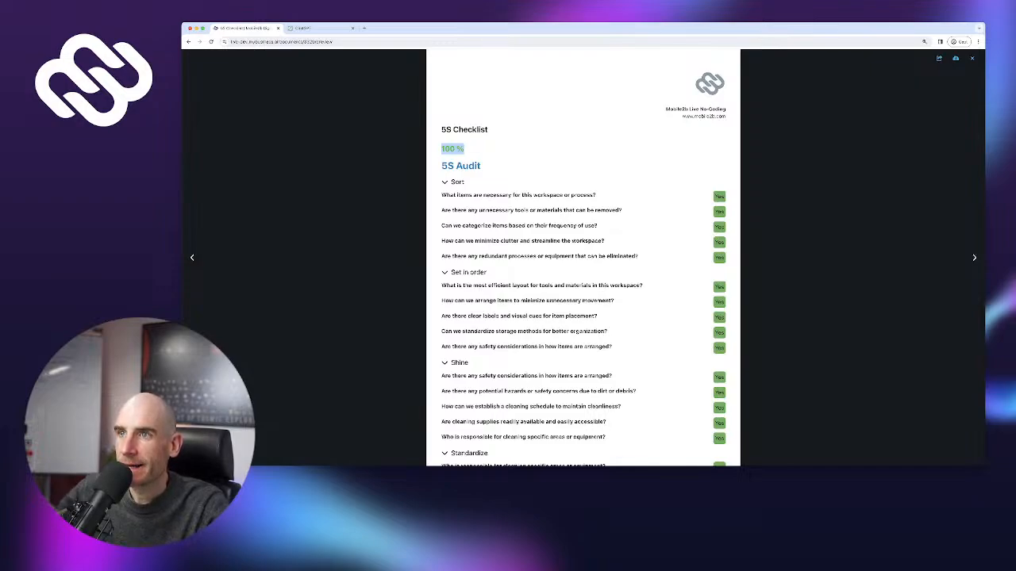
{"action": "left_click_drag", "start_coordinate": [488, 129], "coordinate": [439, 126]}
{"action": "left_click_drag", "start_coordinate": [439, 79], "coordinate": [482, 167]}
{"action": "left_click", "coordinate": [482, 166]}
Return to the 5S Protocol run and open the Default report template
{"action": "left_click", "coordinate": [189, 43]}
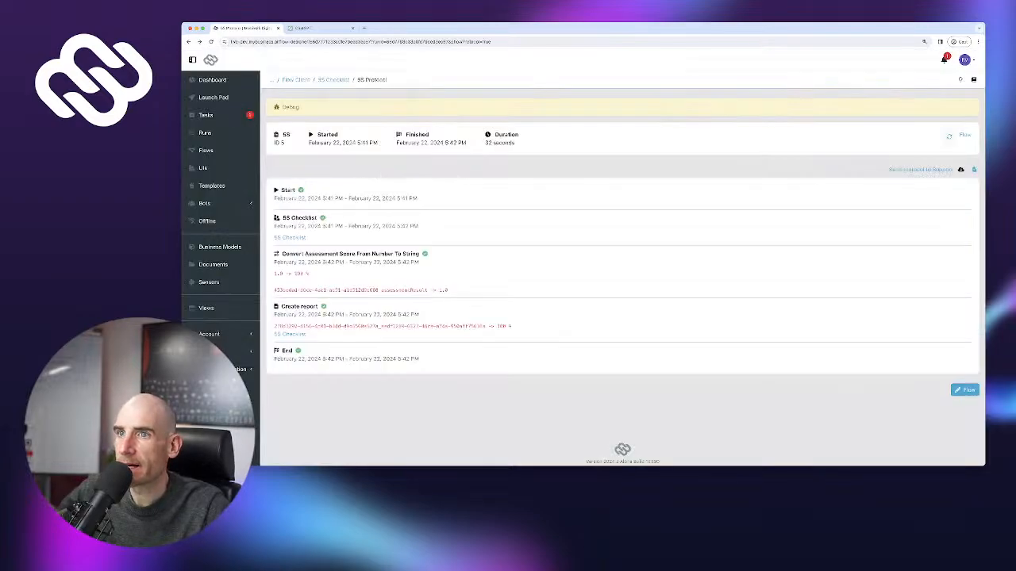
{"action": "left_click", "coordinate": [212, 186]}
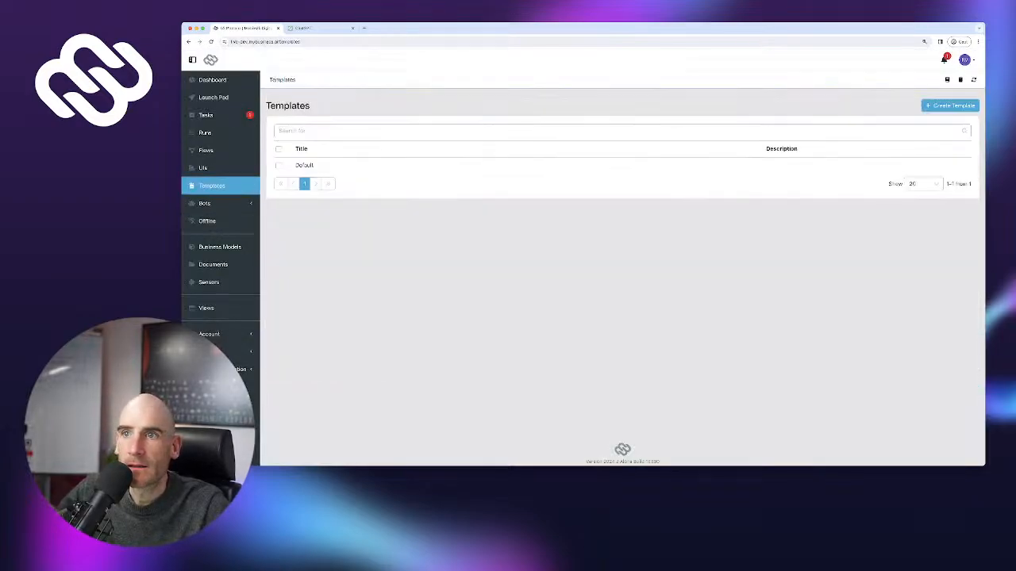
{"action": "left_click", "coordinate": [304, 166]}
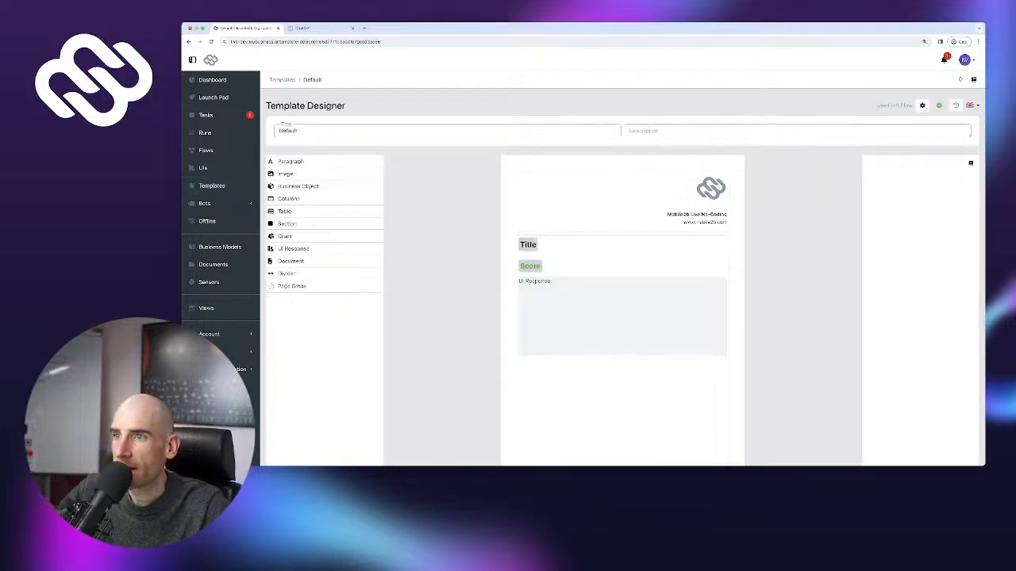
Inspect the Default template's UI Response and Title block settings, then go to the flows list
{"action": "left_click", "coordinate": [622, 316]}
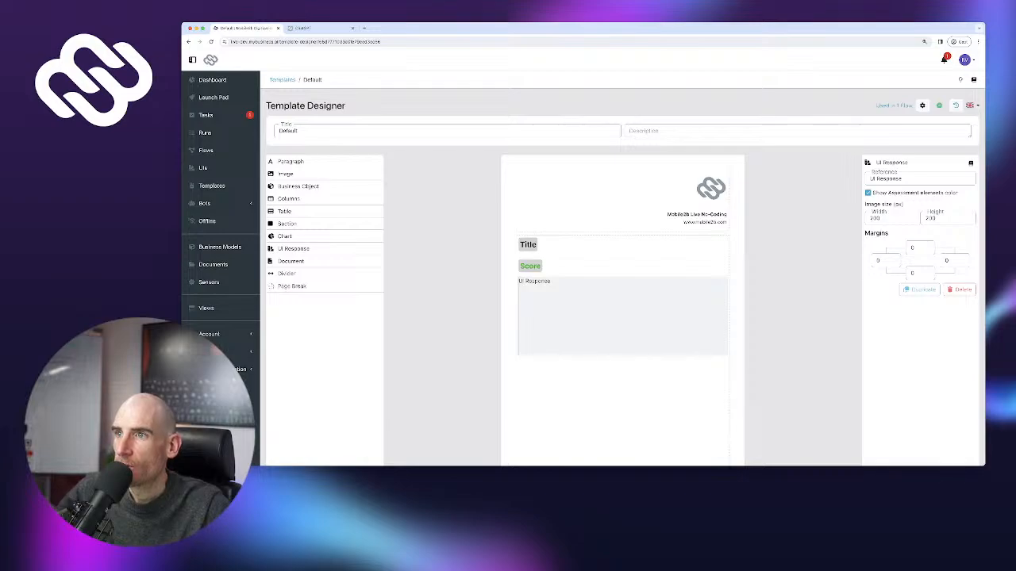
{"action": "left_click", "coordinate": [622, 245]}
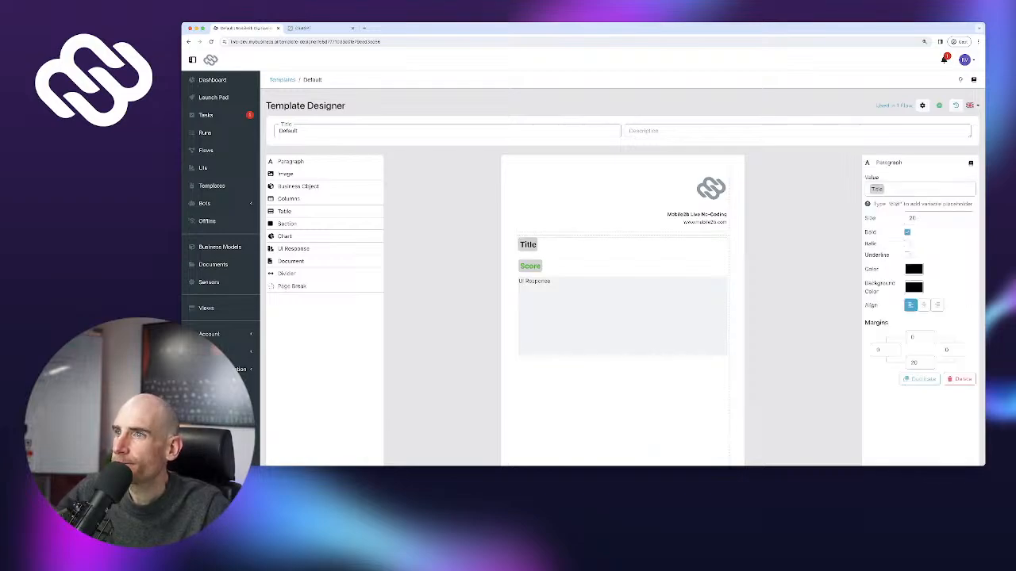
{"action": "left_click", "coordinate": [622, 316]}
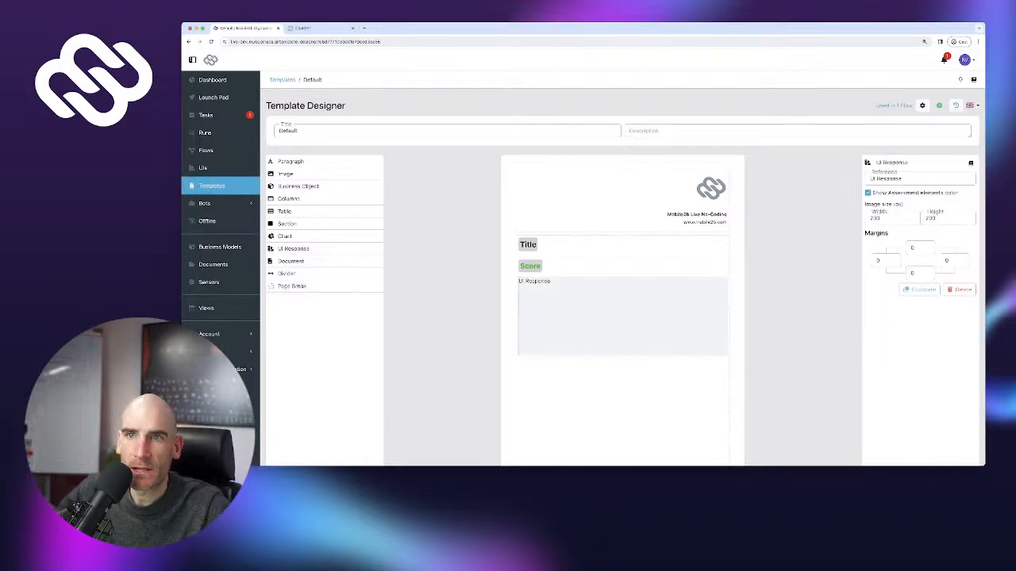
{"action": "left_click", "coordinate": [206, 151]}
In the 5S flow, make the Create report step hide the 5S Audit and Next elements
{"action": "left_click", "coordinate": [305, 164]}
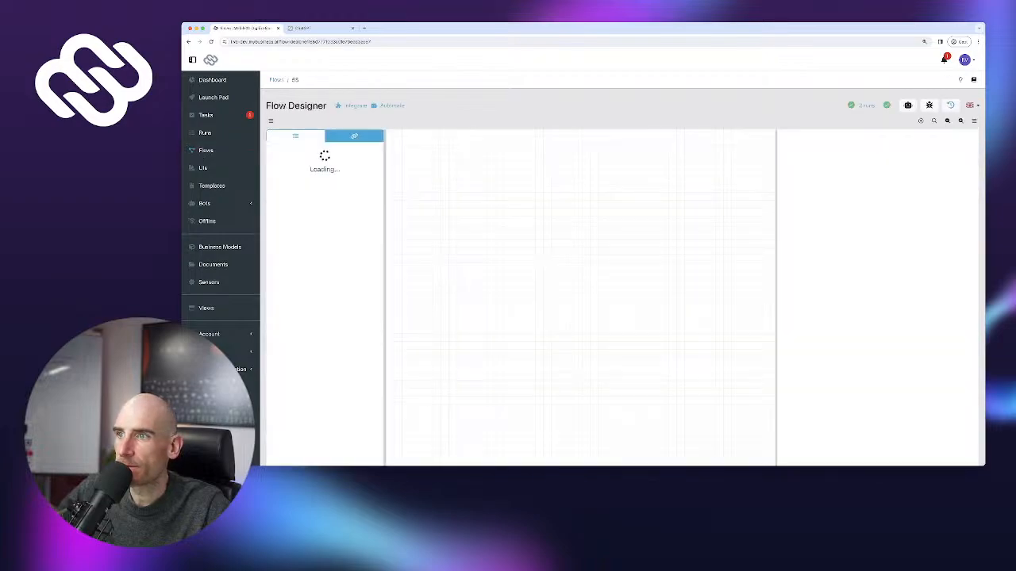
{"action": "left_click_drag", "start_coordinate": [730, 317], "coordinate": [483, 321]}
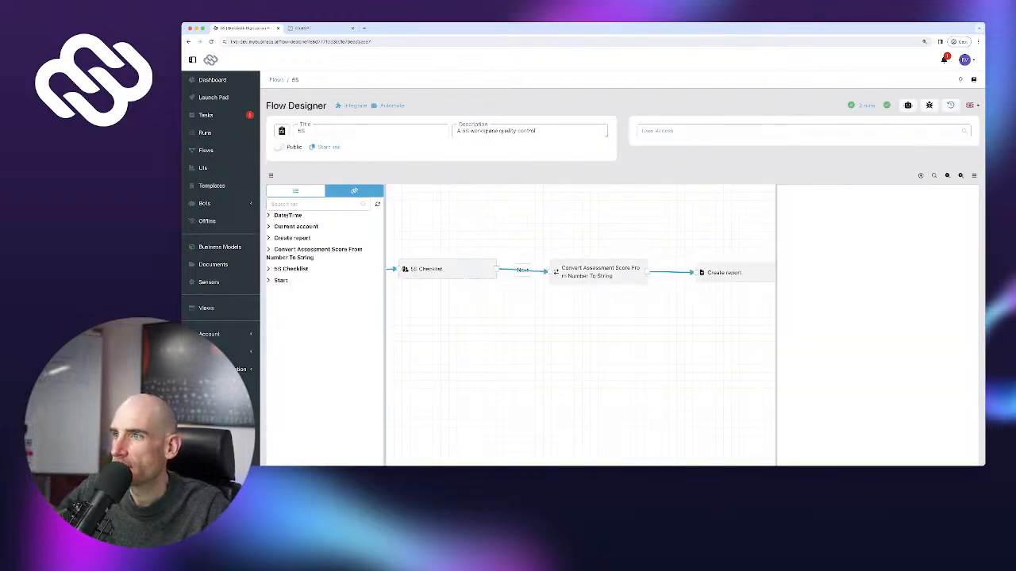
{"action": "left_click_drag", "start_coordinate": [627, 318], "coordinate": [547, 317]}
{"action": "left_click", "coordinate": [667, 273]}
{"action": "scroll", "coordinate": [877, 318], "scroll_direction": "down", "scroll_amount": 5}
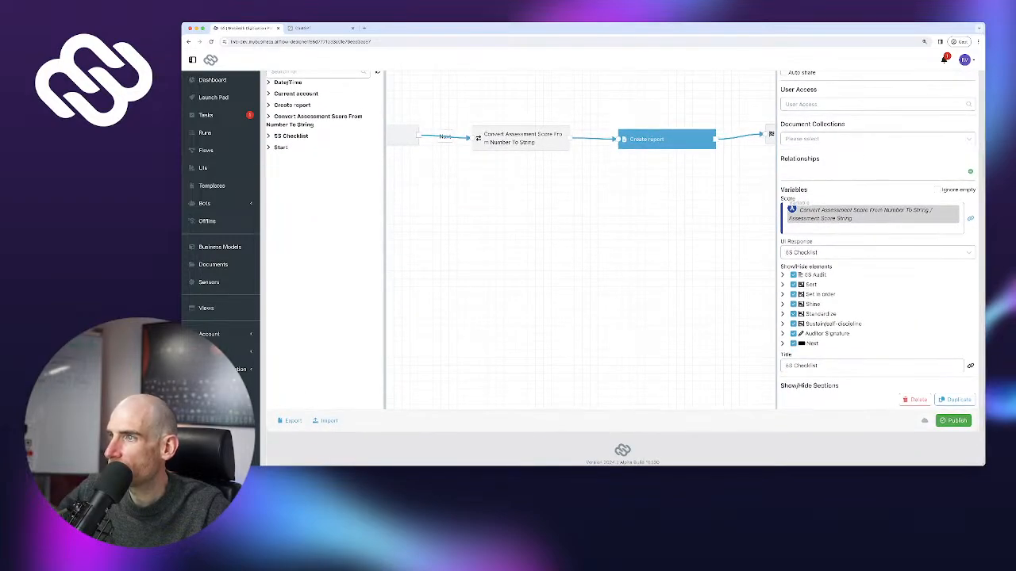
{"action": "left_click", "coordinate": [793, 275]}
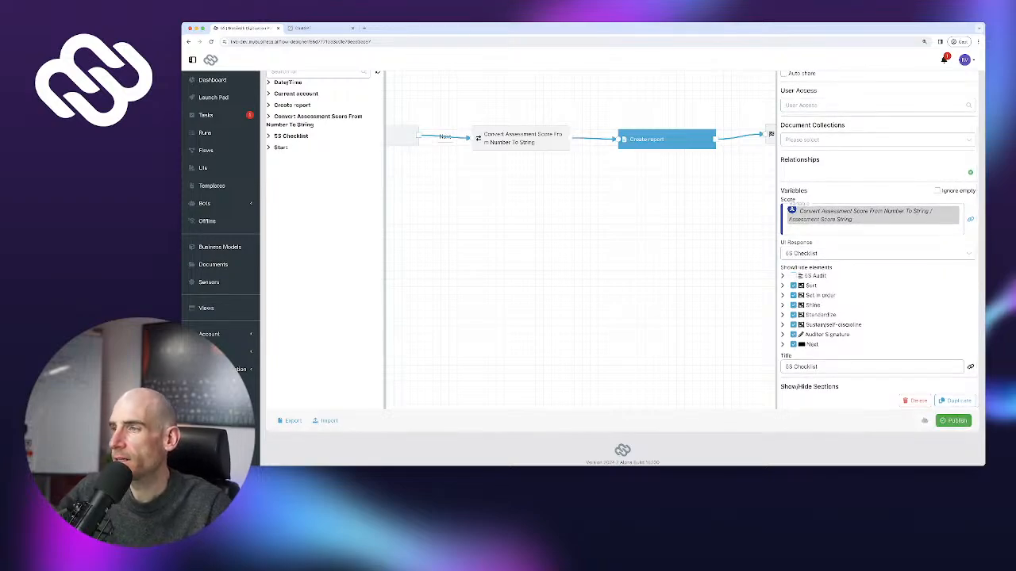
{"action": "left_click", "coordinate": [793, 344]}
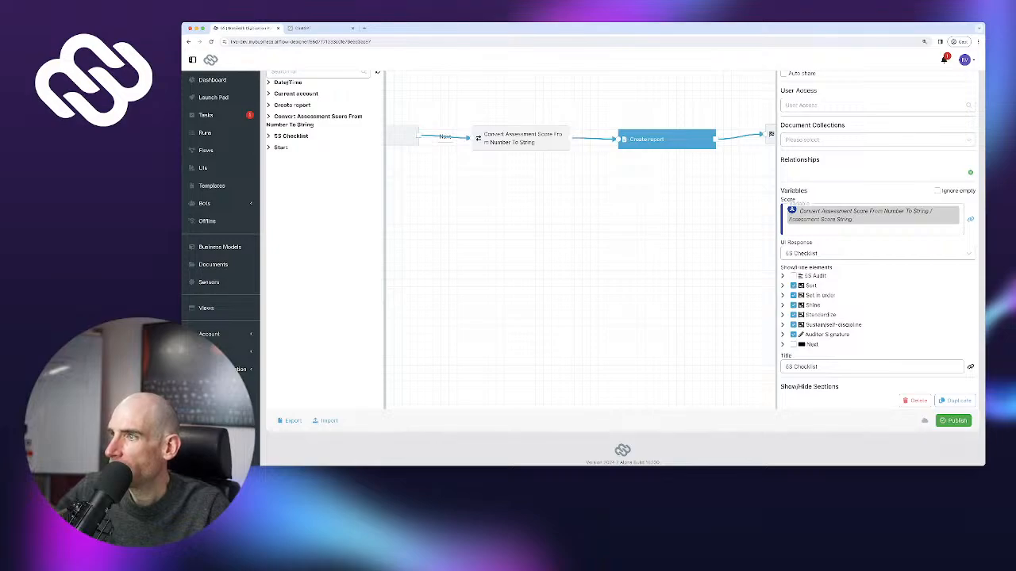
Change the Create report title from 5S Checklist to '5S Audit'
{"action": "double_click", "coordinate": [805, 253]}
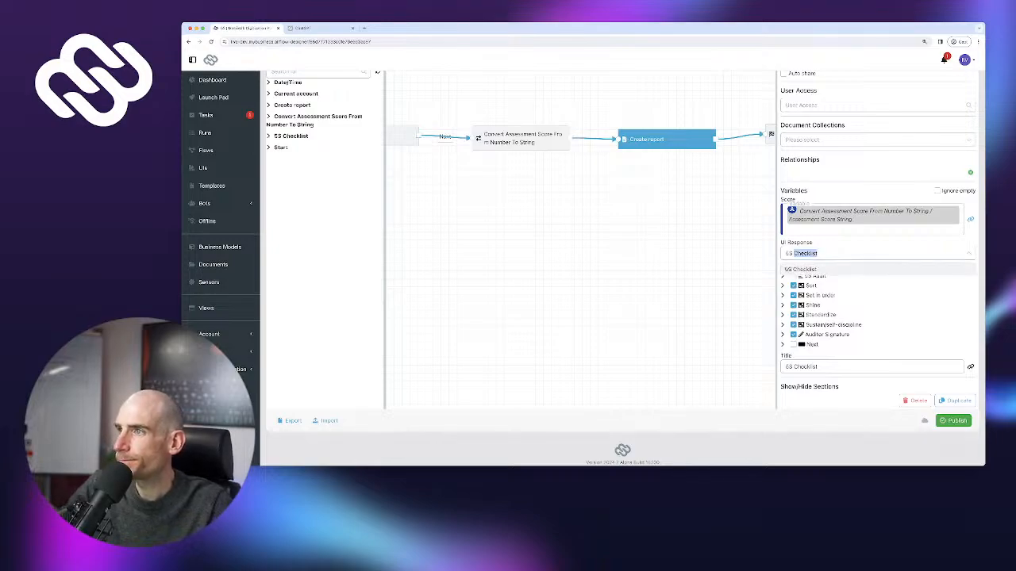
{"action": "double_click", "coordinate": [805, 366]}
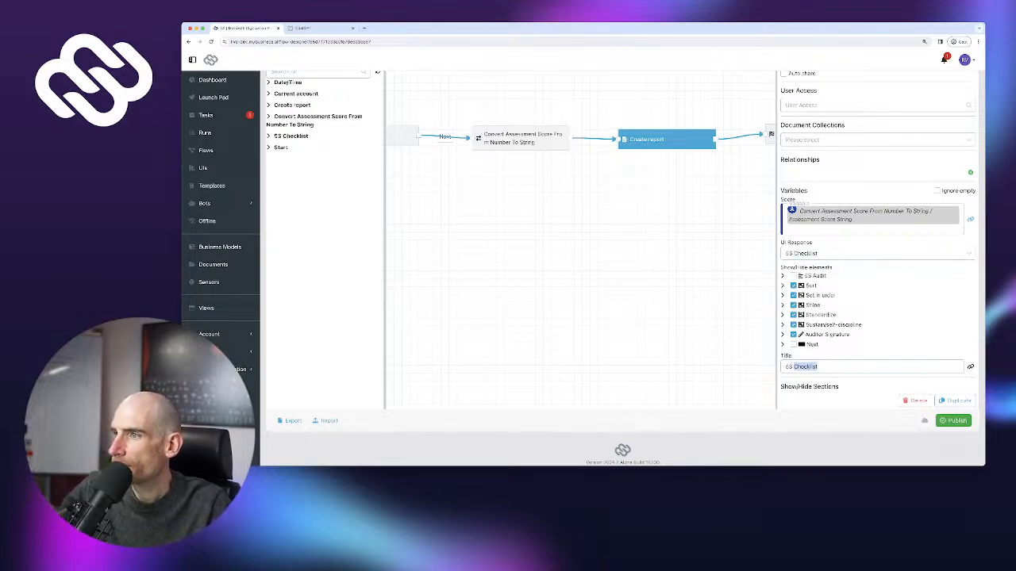
{"action": "scroll", "coordinate": [805, 367], "scroll_direction": "down", "scroll_amount": 1}
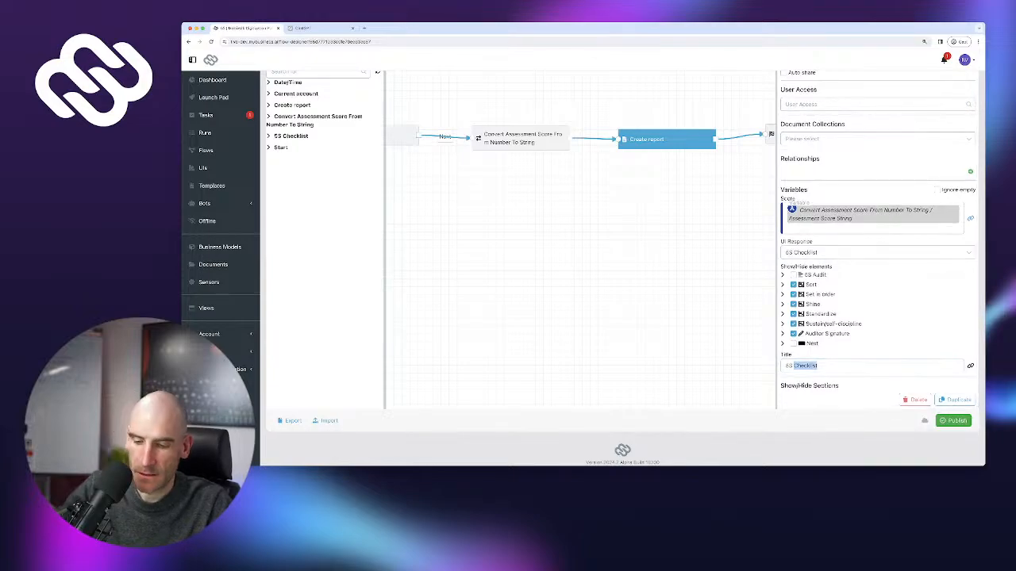
{"action": "type", "text": "Audit"}
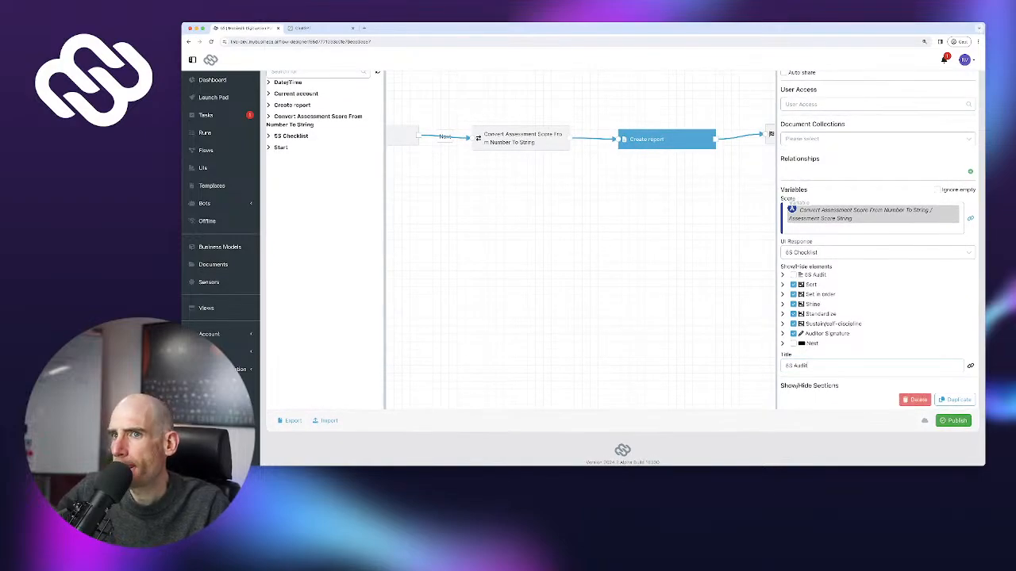
Publish the updated 5S flow, confirming despite it being untested
{"action": "left_click", "coordinate": [953, 421]}
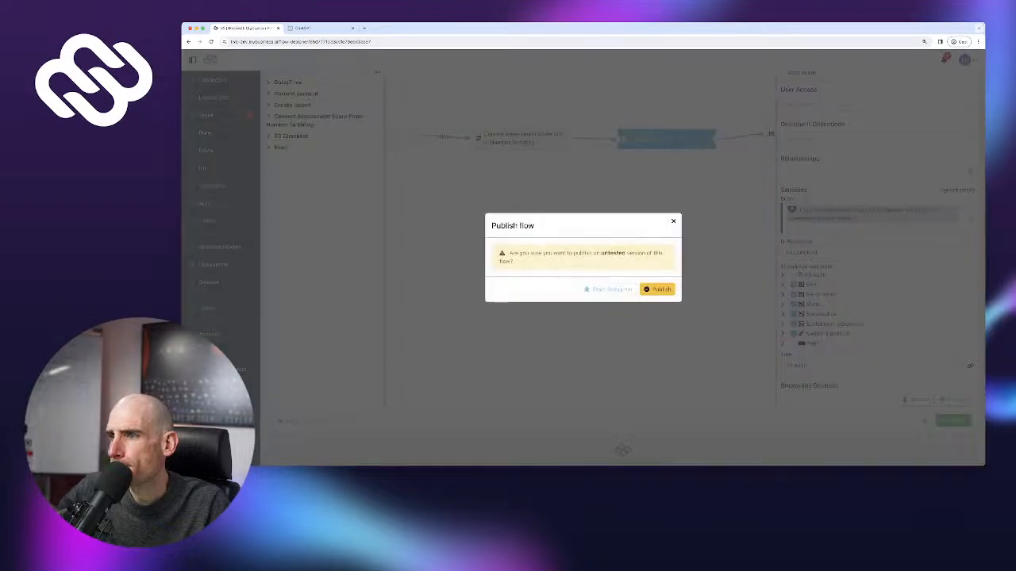
{"action": "left_click", "coordinate": [657, 289]}
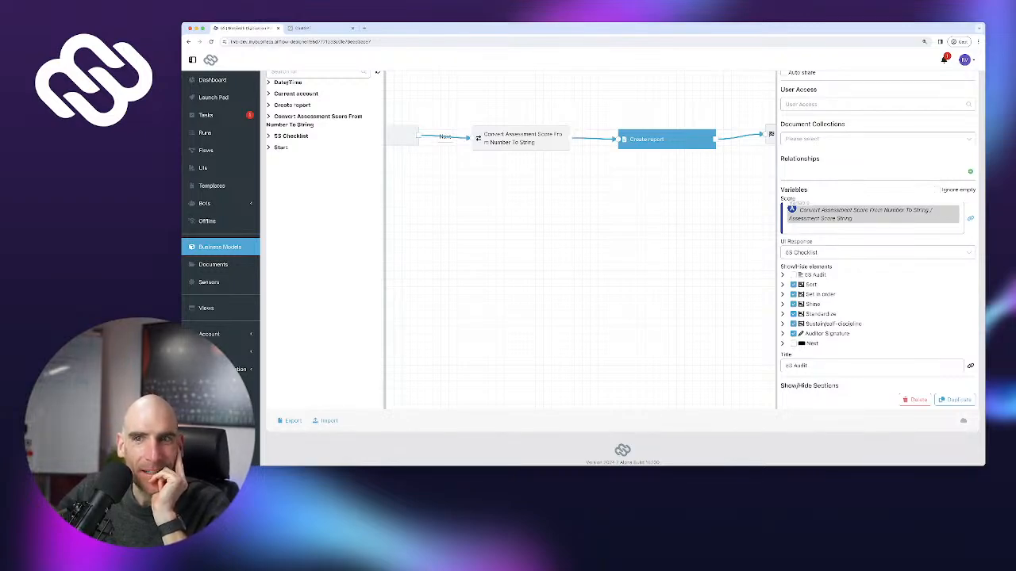
{"action": "left_click", "coordinate": [220, 247]}
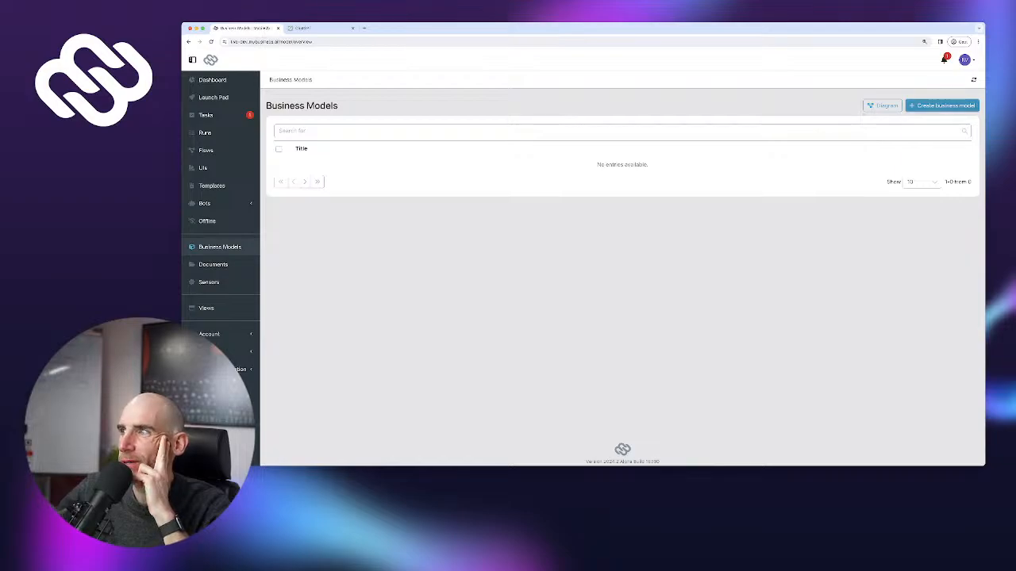
Start a blank business model named Workspace, plural Workspaces
{"action": "left_click", "coordinate": [941, 106]}
{"action": "left_click", "coordinate": [732, 186]}
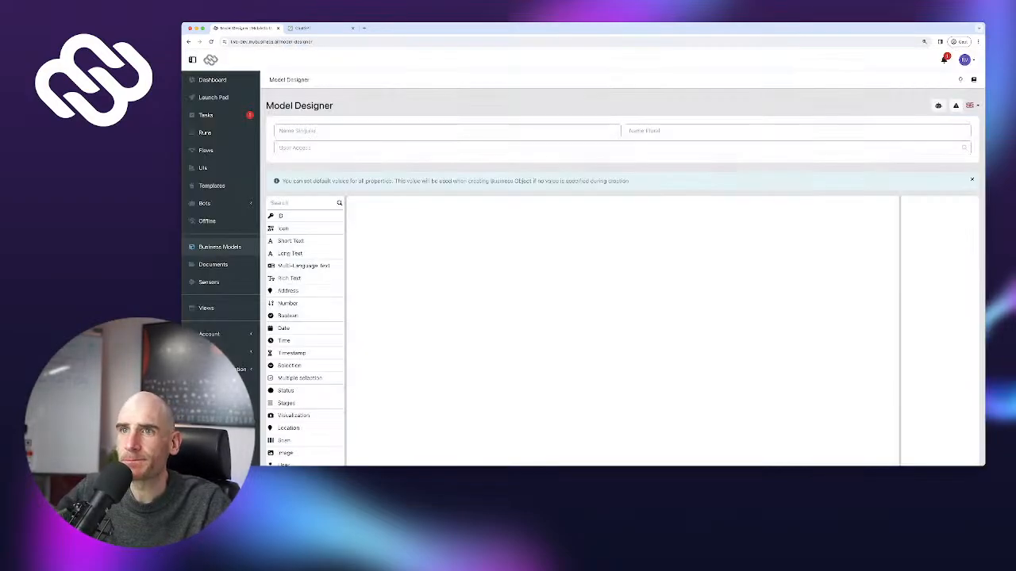
{"action": "left_click", "coordinate": [446, 131]}
{"action": "type", "text": "Wi"}
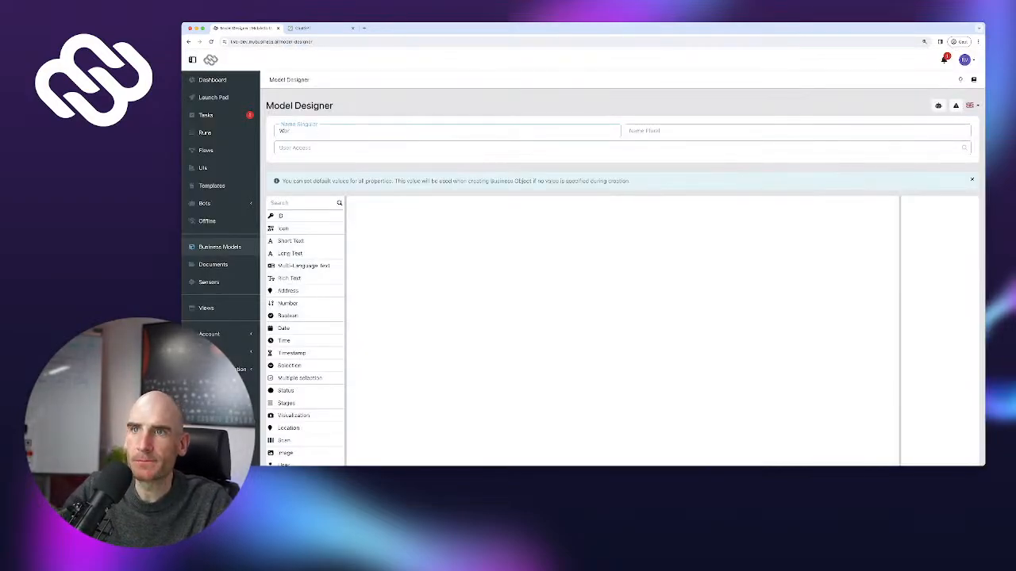
{"action": "key", "text": "super+a"}
{"action": "key", "text": "super+c"}
{"action": "key", "text": "Tab"}
{"action": "key", "text": "super+v"}
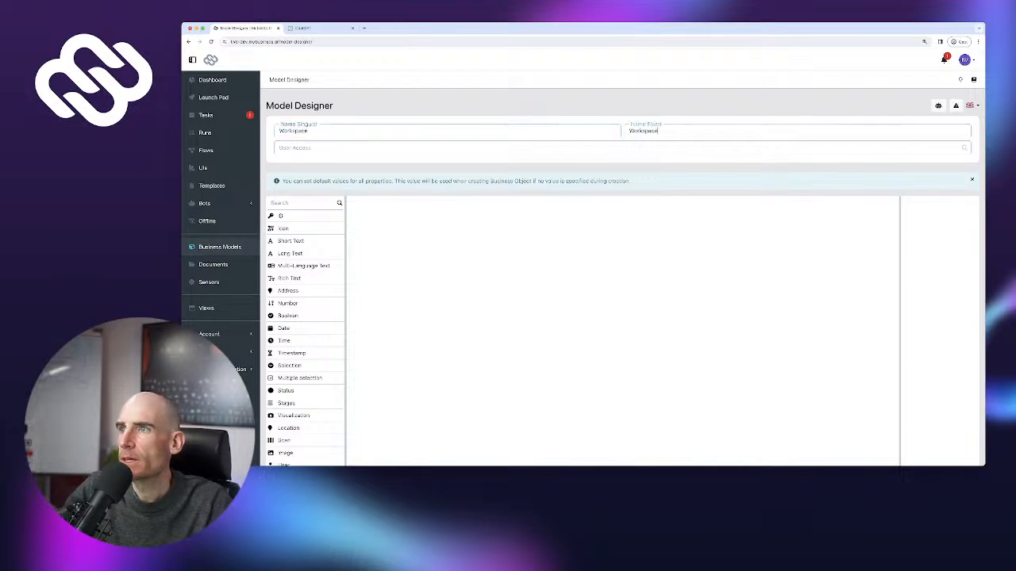
{"action": "type", "text": "s"}
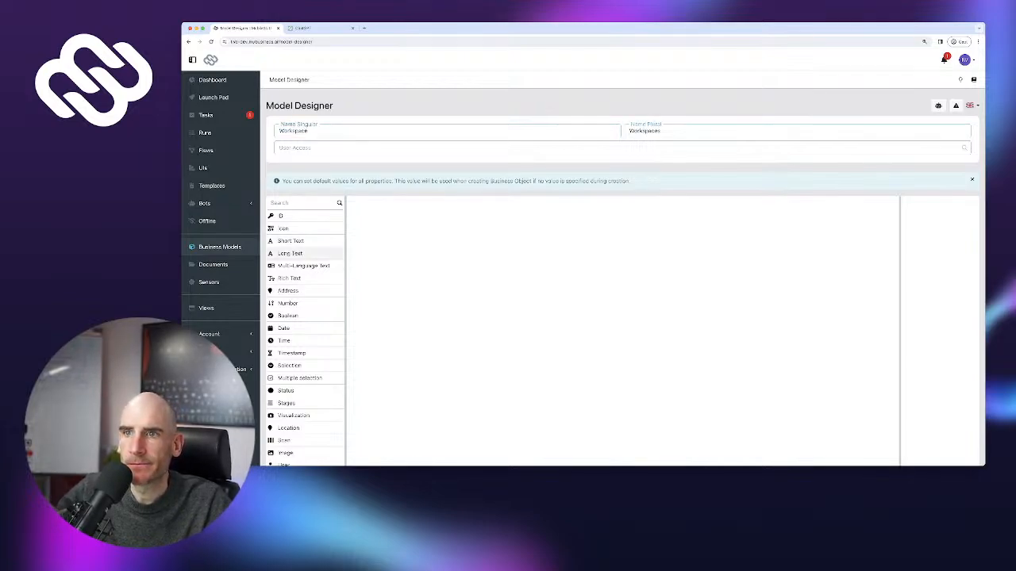
Add a required short-text field 'Name' and save the Workspace model
{"action": "left_click", "coordinate": [291, 240]}
{"action": "type", "text": "Name"}
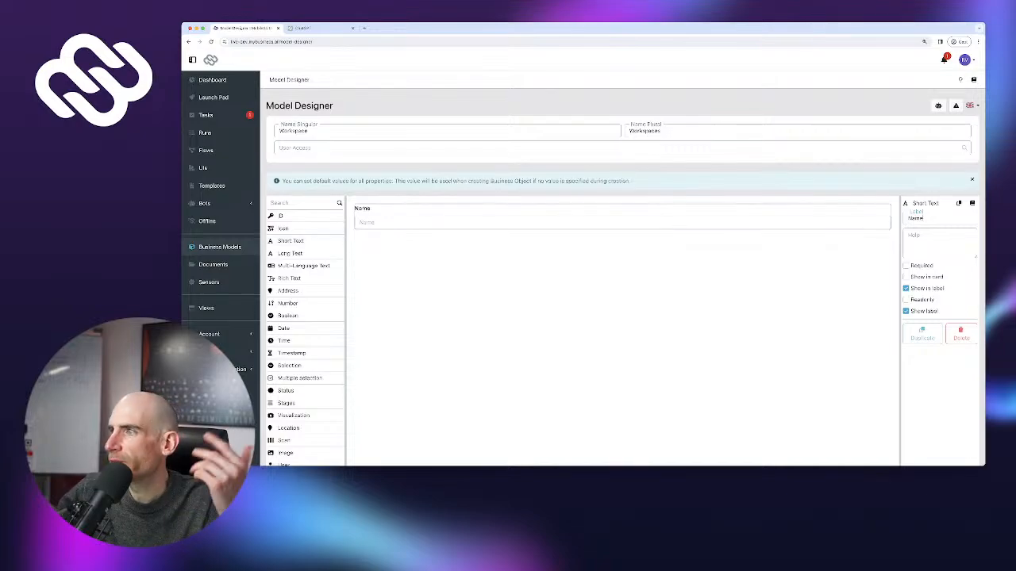
{"action": "left_click", "coordinate": [905, 266]}
{"action": "scroll", "coordinate": [907, 268], "scroll_direction": "down", "scroll_amount": 5}
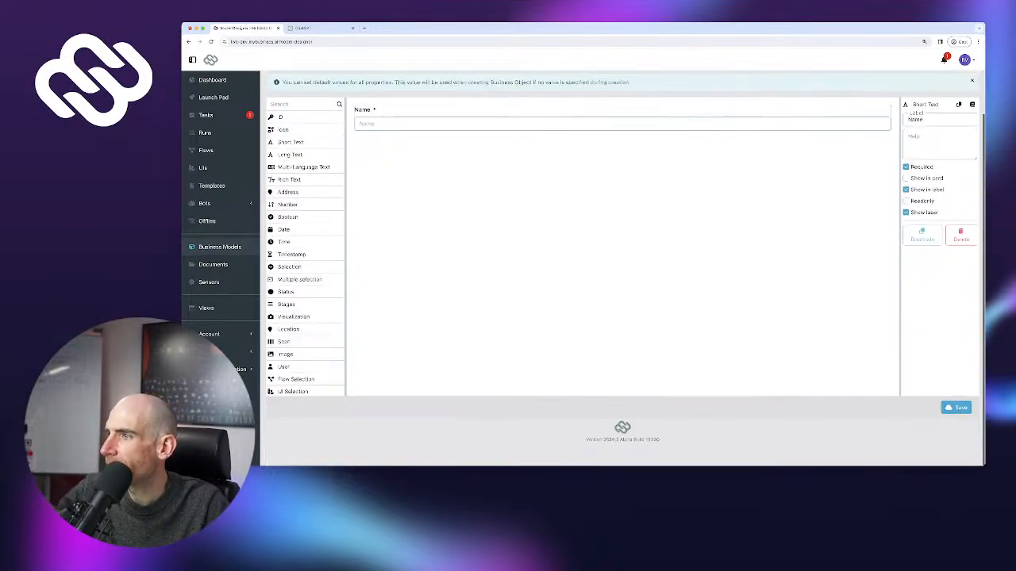
{"action": "left_click", "coordinate": [955, 431]}
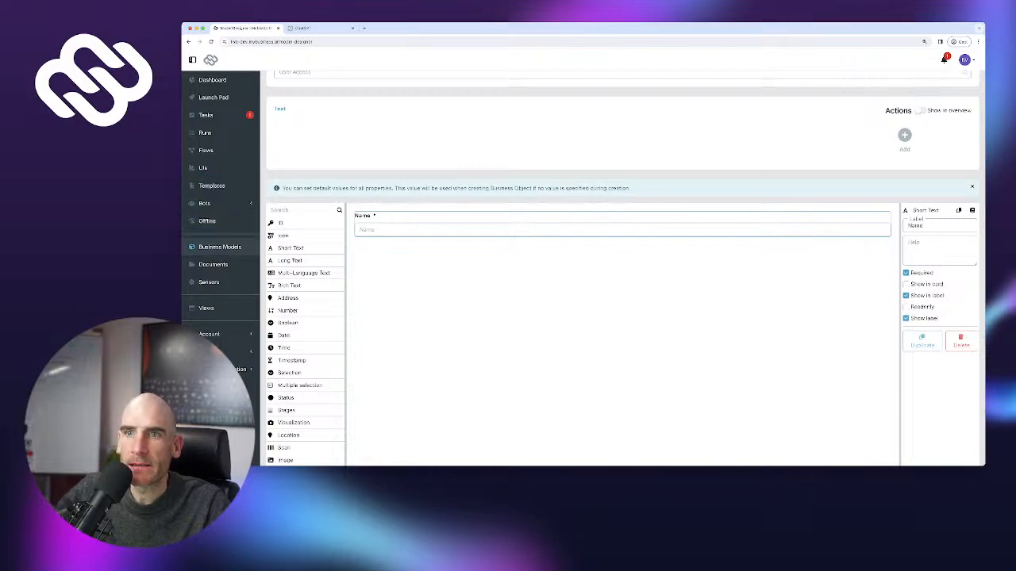
{"action": "scroll", "coordinate": [297, 192], "scroll_direction": "up", "scroll_amount": 2}
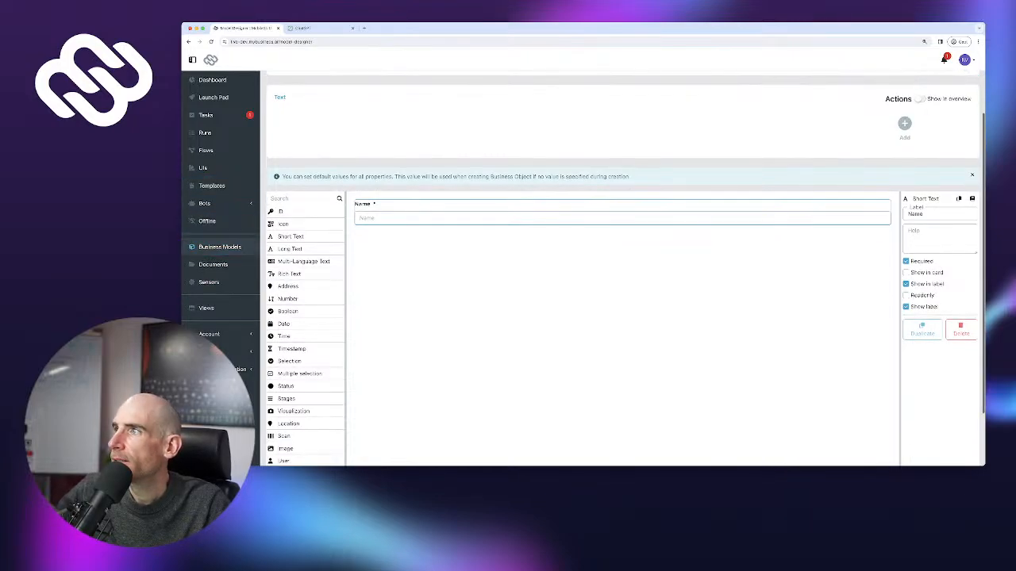
{"action": "left_click", "coordinate": [917, 106]}
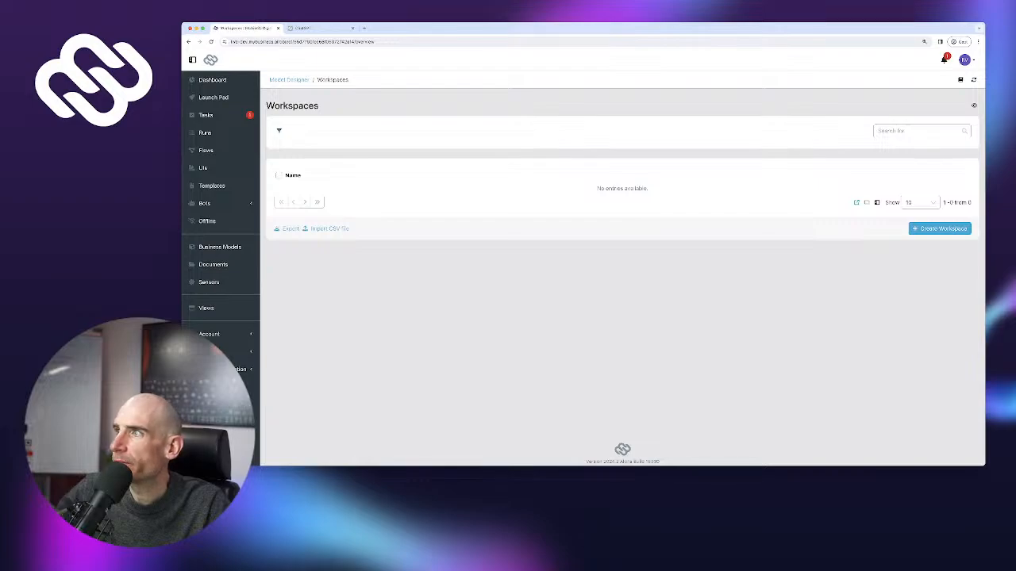
Pin a Workspaces view to the sidebar and create the workspace 'Wood Prep Station #1'
{"action": "left_click", "coordinate": [974, 105]}
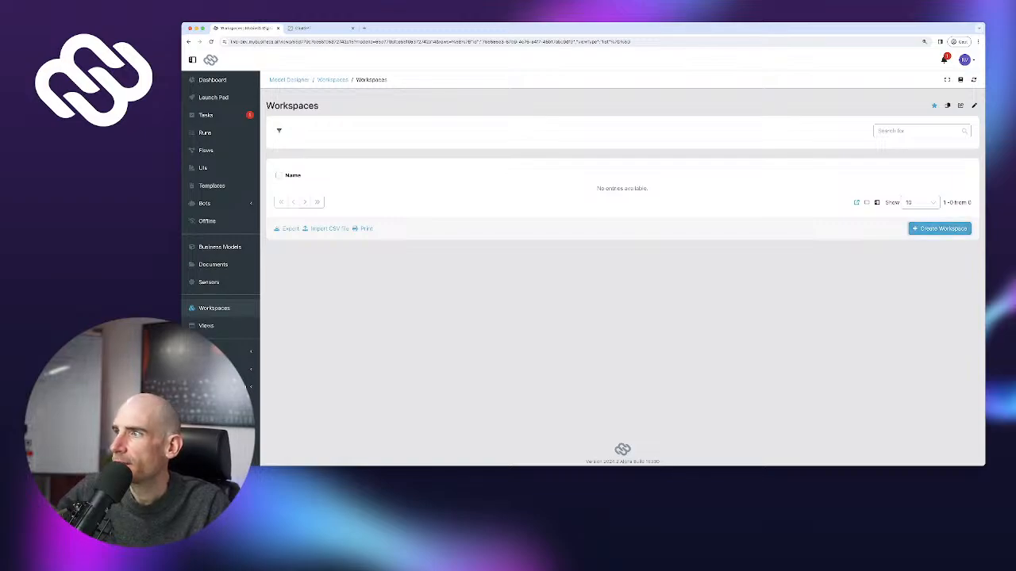
{"action": "left_click", "coordinate": [940, 229]}
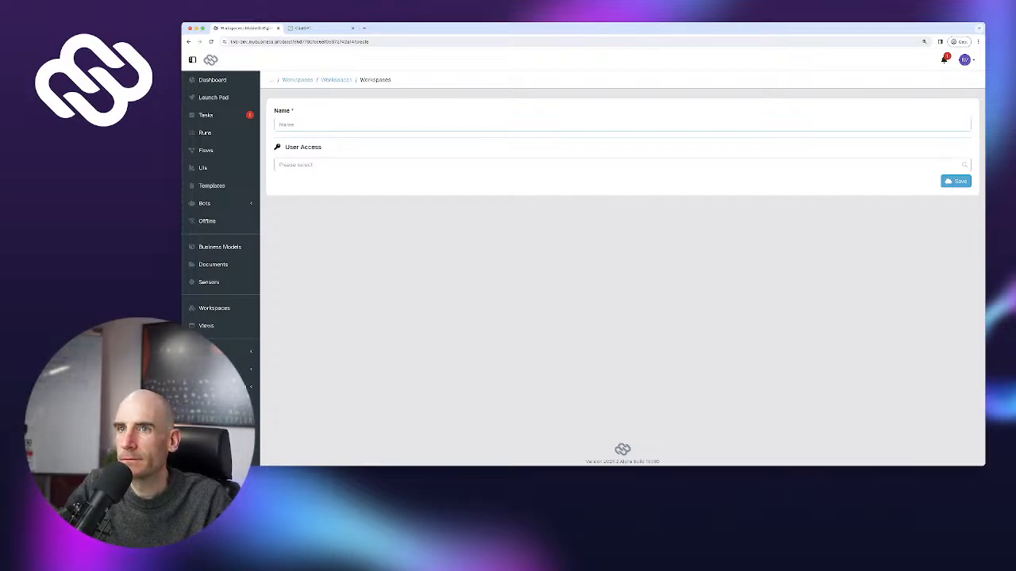
{"action": "type", "text": "Wood P"}
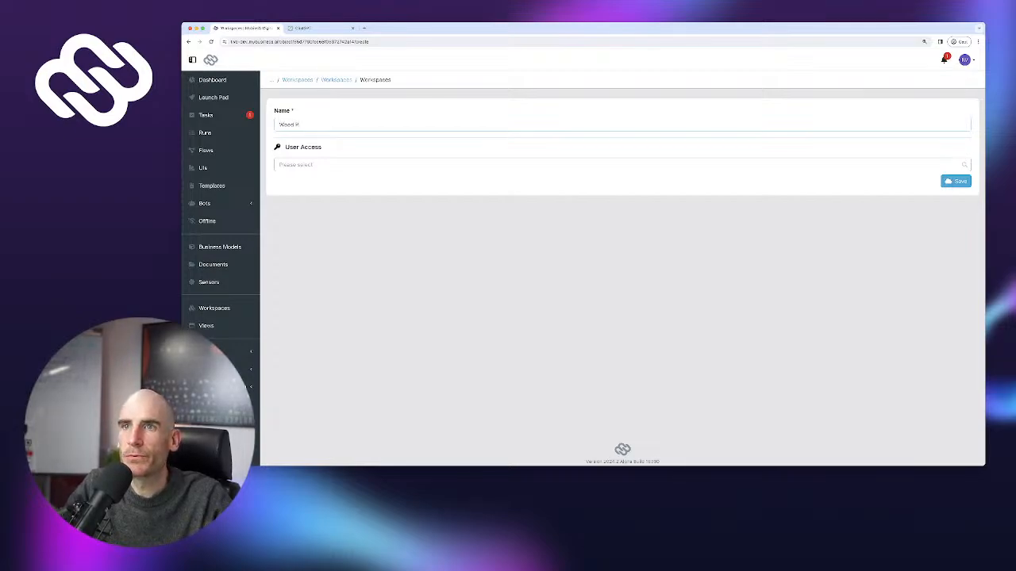
{"action": "type", "text": "rep Station #1"}
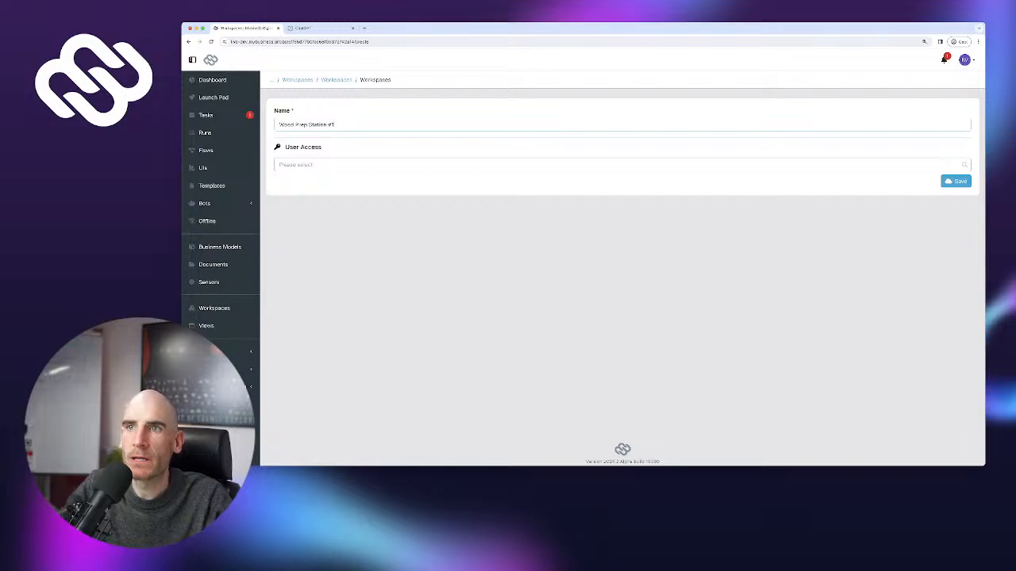
{"action": "left_click", "coordinate": [955, 181]}
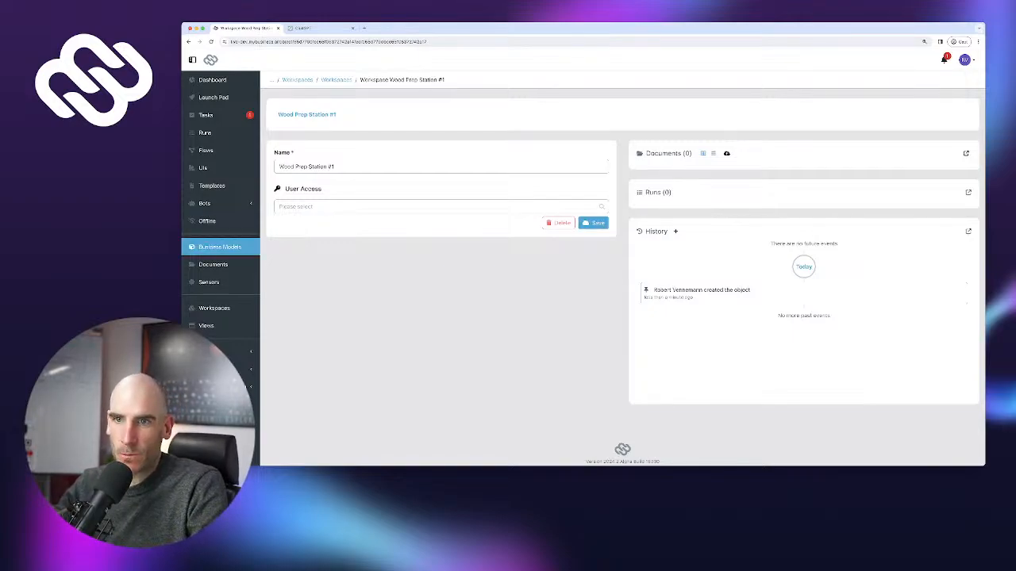
{"action": "left_click", "coordinate": [219, 247]}
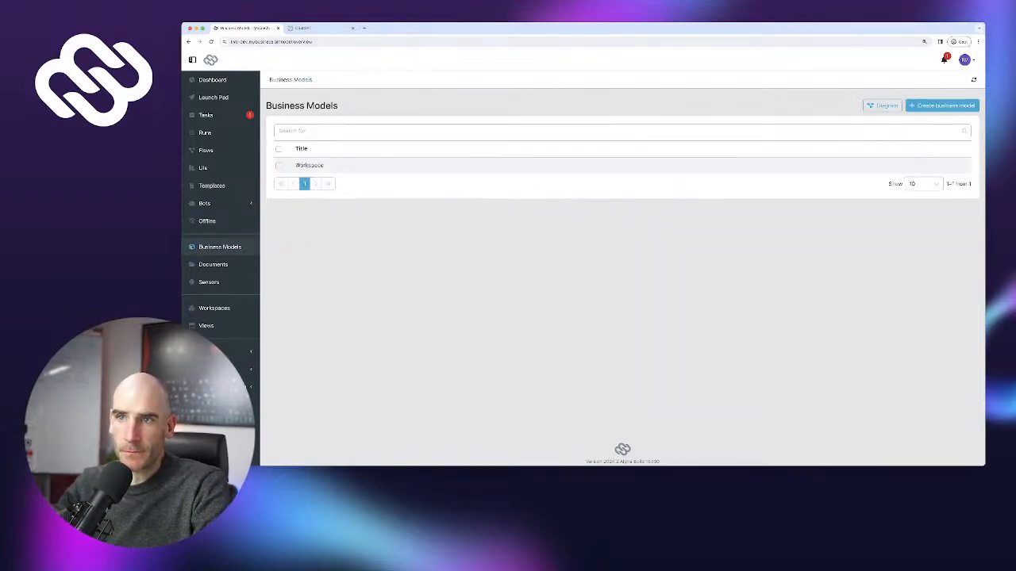
In the 5S Checklist form, add an object selection field 'Workspace To Audit' above Sort
{"action": "left_click", "coordinate": [206, 150]}
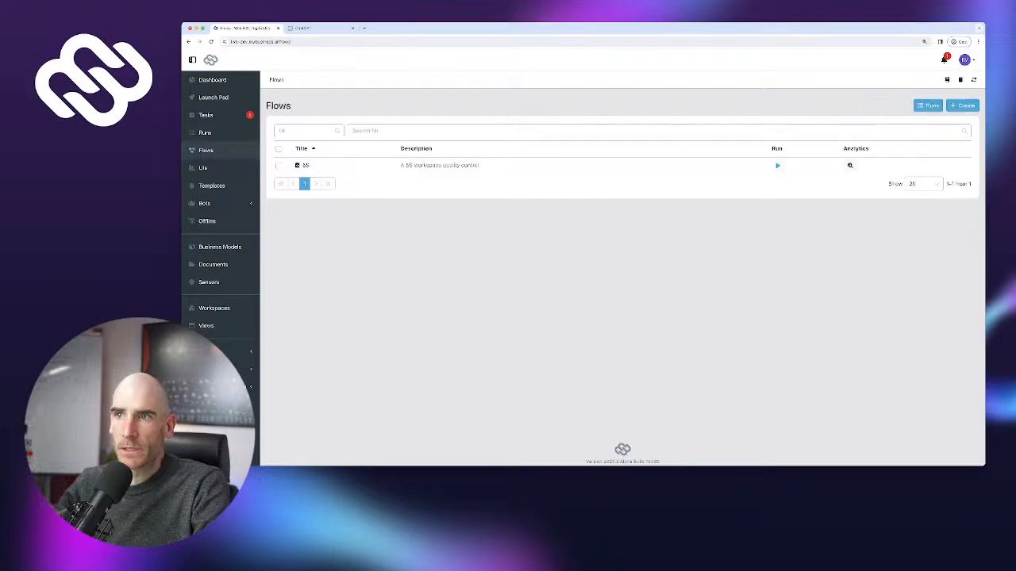
{"action": "left_click", "coordinate": [304, 166]}
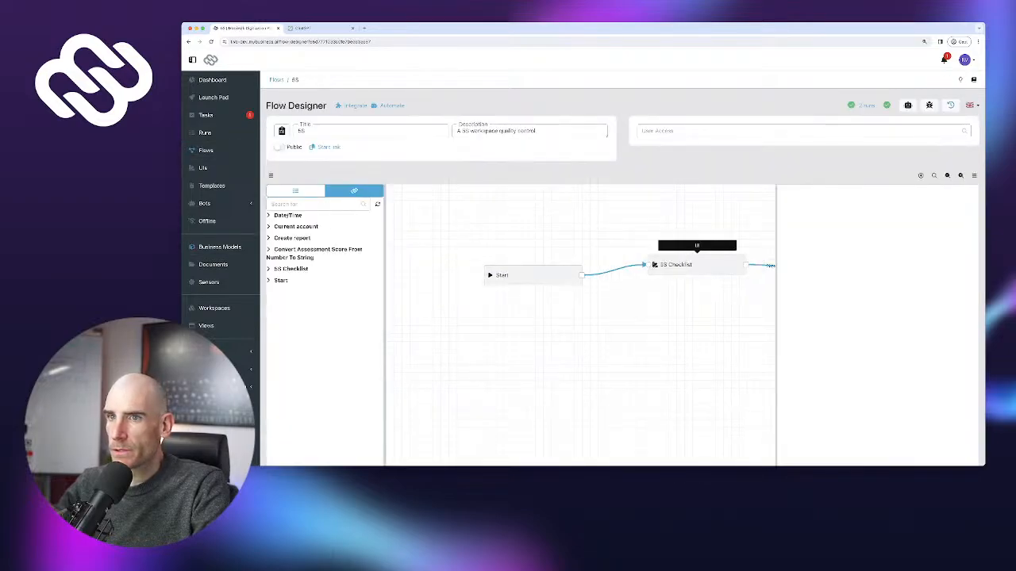
{"action": "double_click", "coordinate": [675, 265]}
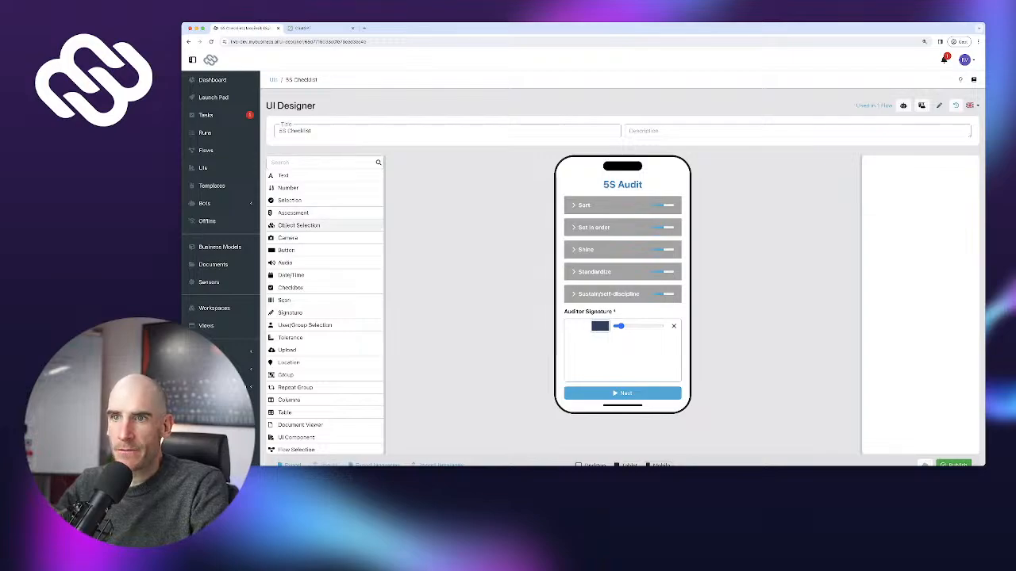
{"action": "left_click_drag", "start_coordinate": [299, 225], "coordinate": [622, 205]}
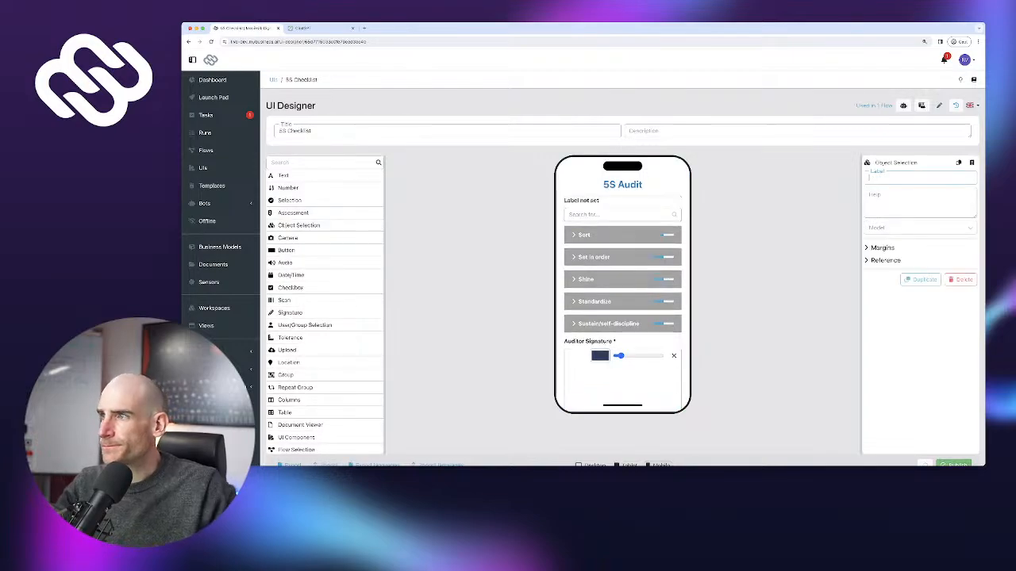
{"action": "type", "text": "Wor"}
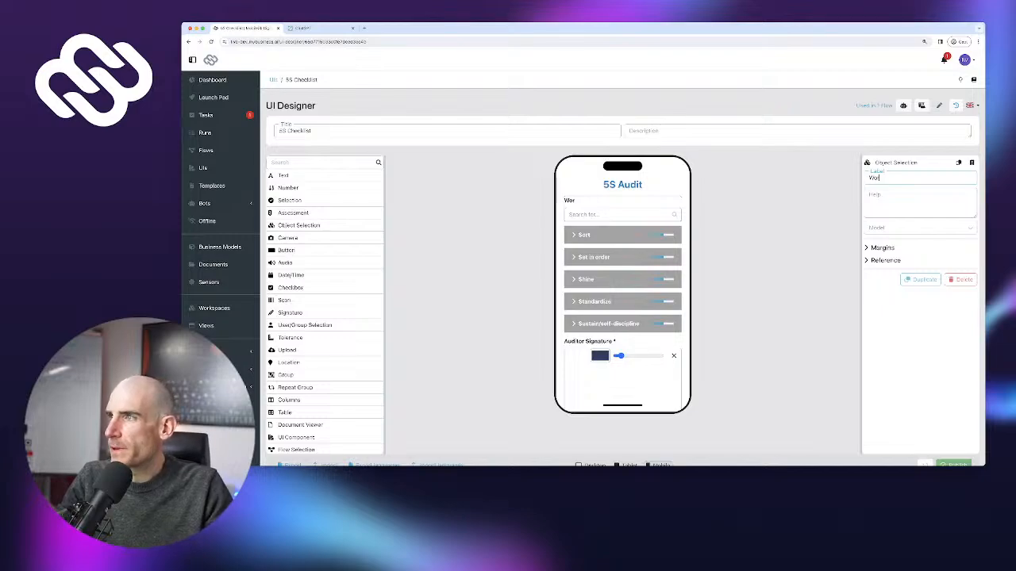
{"action": "type", "text": "kspace To A"}
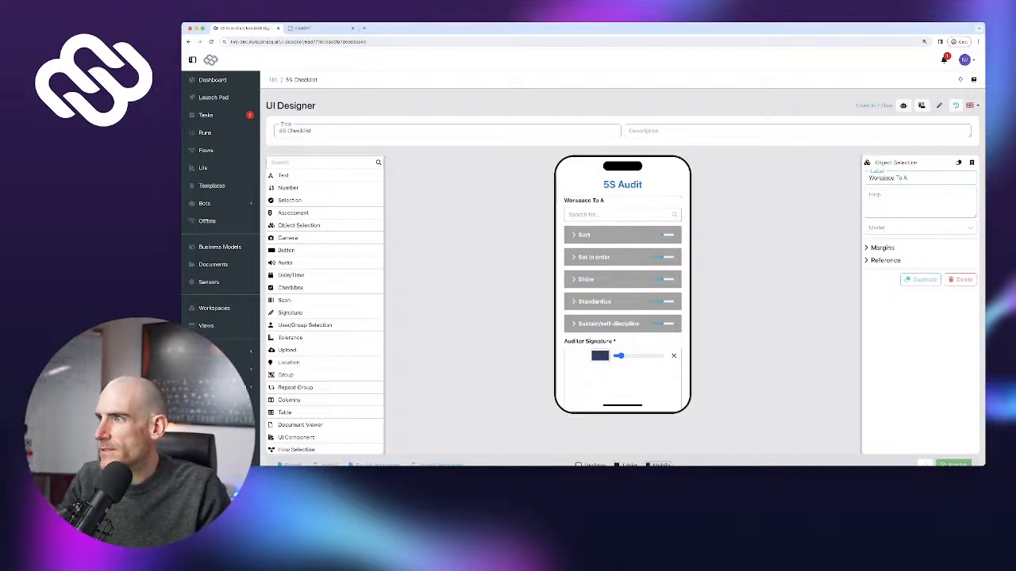
{"action": "type", "text": "udit"}
Link the field to Workspace records, make it required, hide its label, and publish the form
{"action": "left_click", "coordinate": [918, 227]}
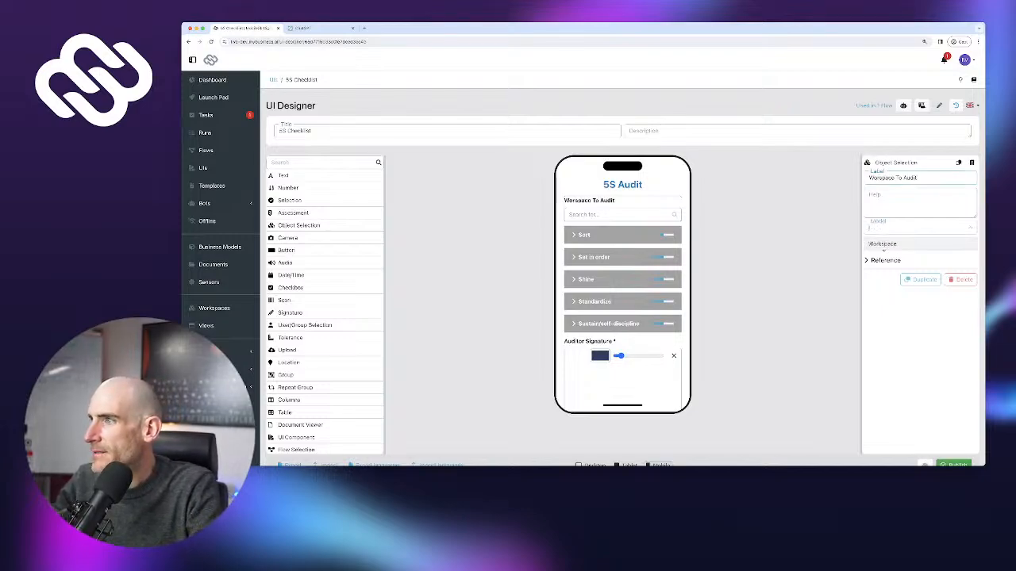
{"action": "left_click", "coordinate": [884, 243]}
{"action": "left_click", "coordinate": [867, 242]}
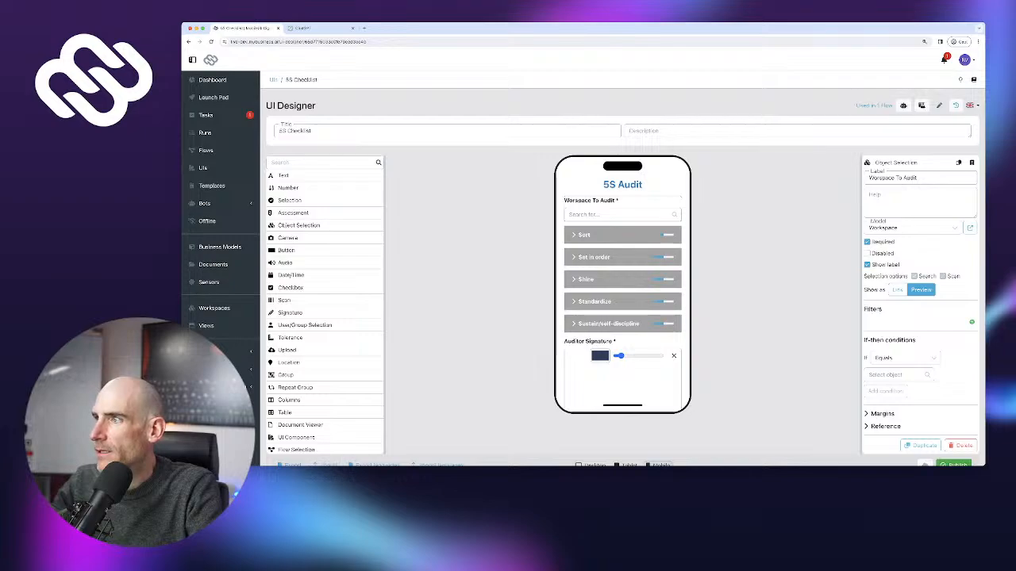
{"action": "left_click", "coordinate": [880, 178]}
{"action": "type", "text": "k"}
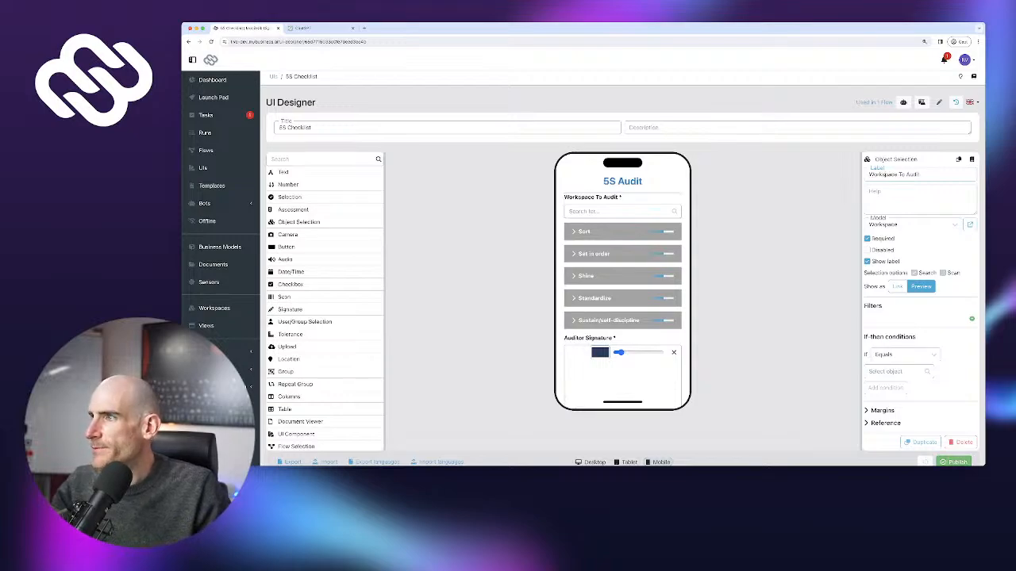
{"action": "left_click", "coordinate": [867, 261]}
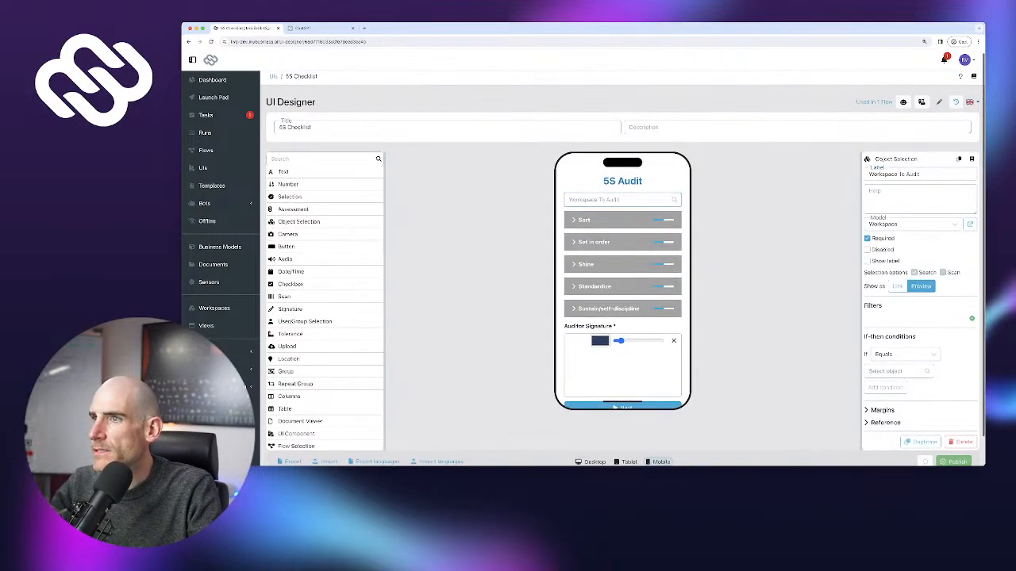
{"action": "scroll", "coordinate": [622, 268], "scroll_direction": "up", "scroll_amount": 1}
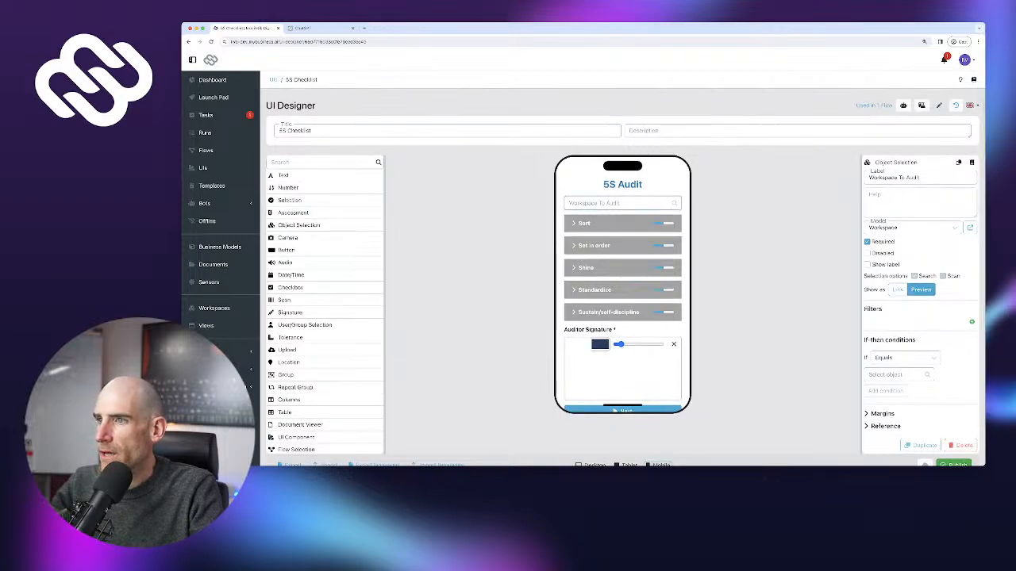
{"action": "scroll", "coordinate": [622, 268], "scroll_direction": "down", "scroll_amount": 1}
{"action": "left_click", "coordinate": [953, 430]}
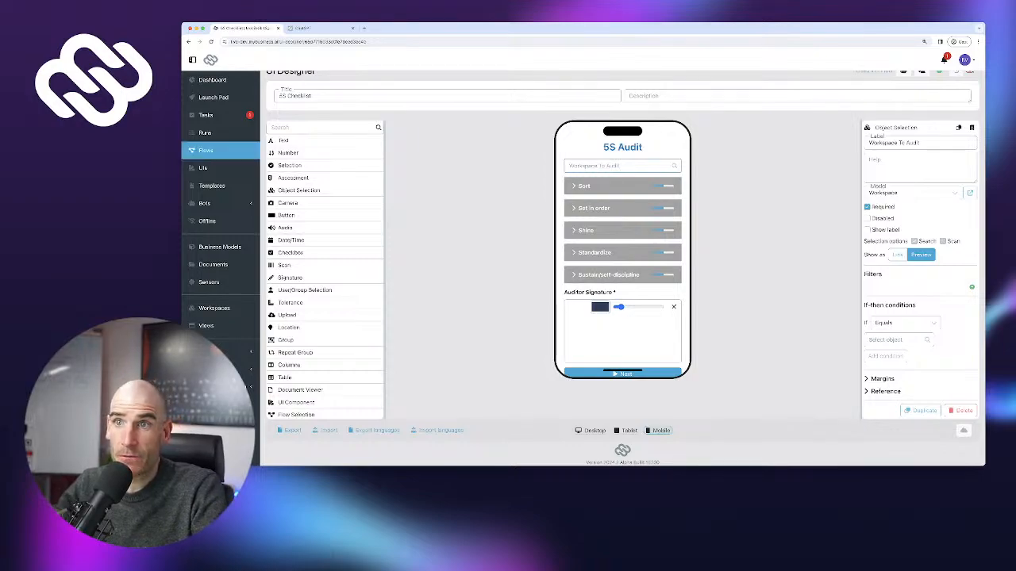
In the 5S flow, move the End and Create report steps to the right to make room
{"action": "left_click", "coordinate": [206, 150]}
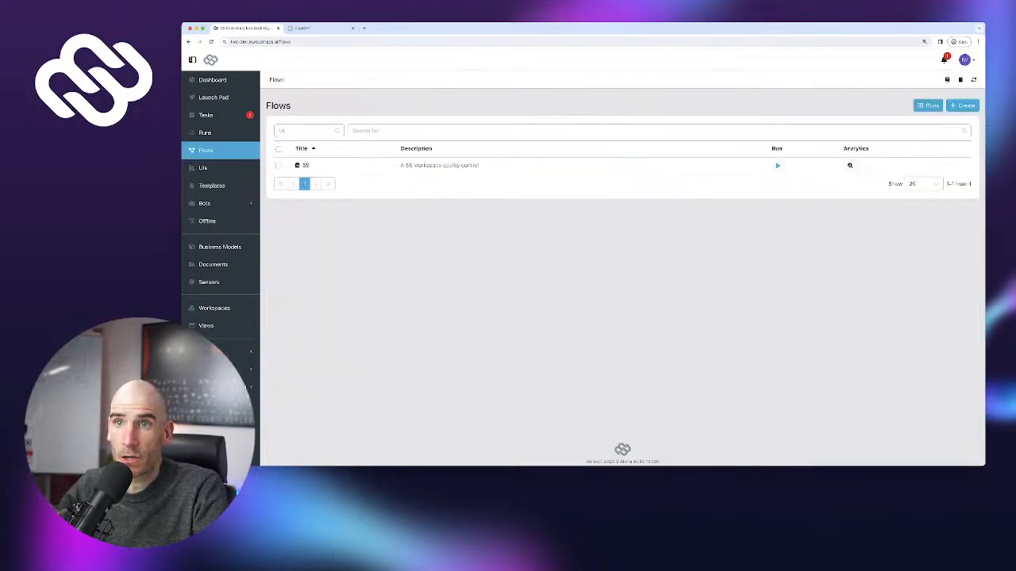
{"action": "left_click", "coordinate": [213, 264]}
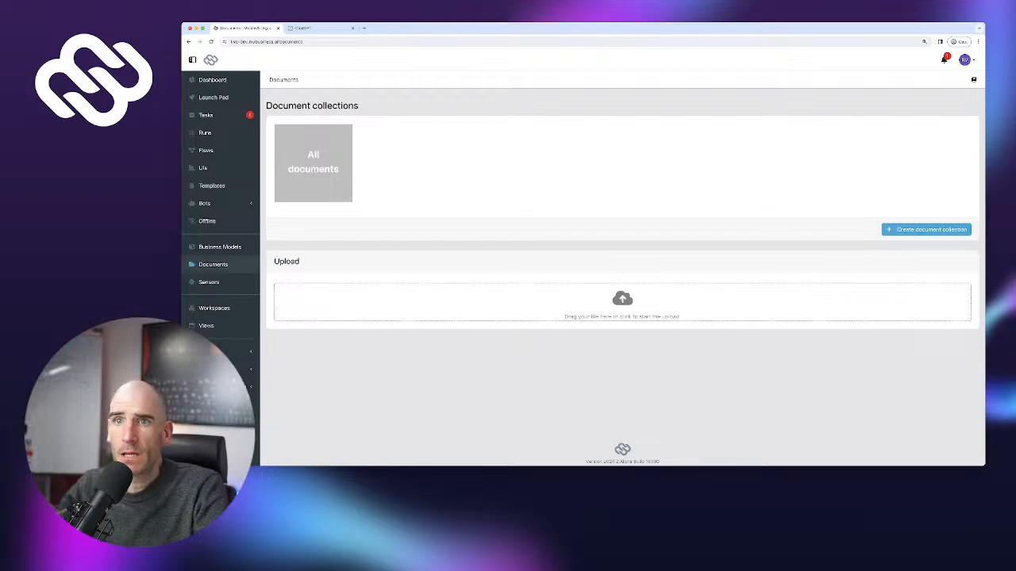
{"action": "left_click", "coordinate": [205, 150]}
{"action": "left_click", "coordinate": [306, 165]}
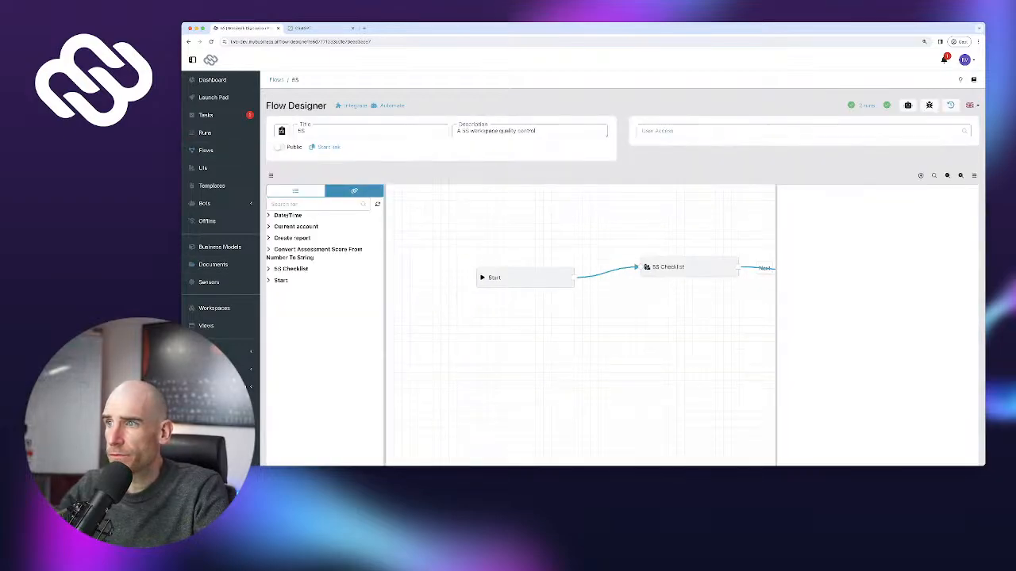
{"action": "left_click_drag", "start_coordinate": [683, 342], "coordinate": [467, 361]}
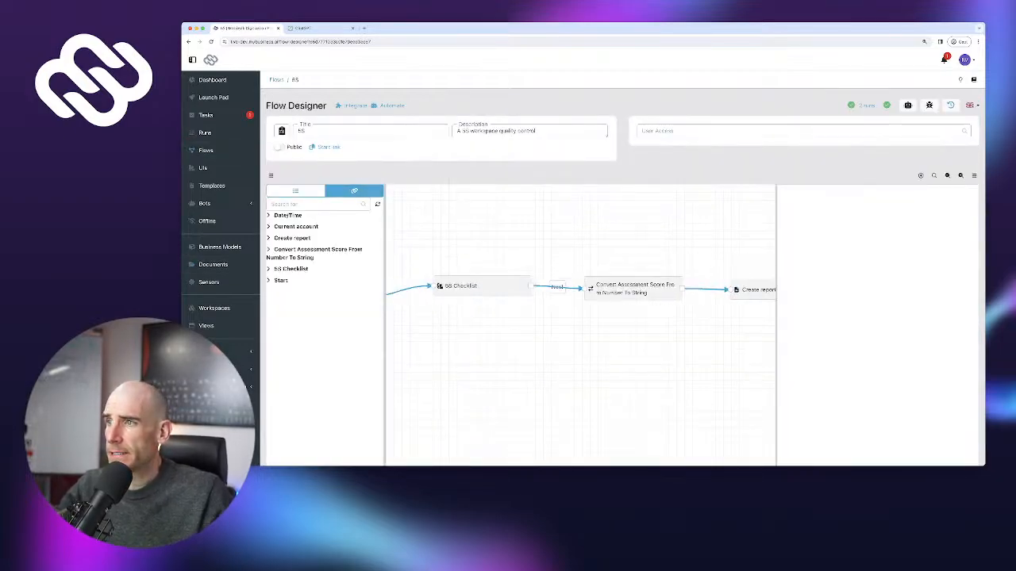
{"action": "left_click_drag", "start_coordinate": [603, 357], "coordinate": [473, 346]}
{"action": "left_click_drag", "start_coordinate": [776, 333], "coordinate": [885, 333]}
{"action": "left_click", "coordinate": [795, 273]}
{"action": "left_click_drag", "start_coordinate": [781, 273], "coordinate": [876, 285]}
{"action": "left_click_drag", "start_coordinate": [645, 278], "coordinate": [748, 287]}
{"action": "left_click_drag", "start_coordinate": [500, 276], "coordinate": [485, 275]}
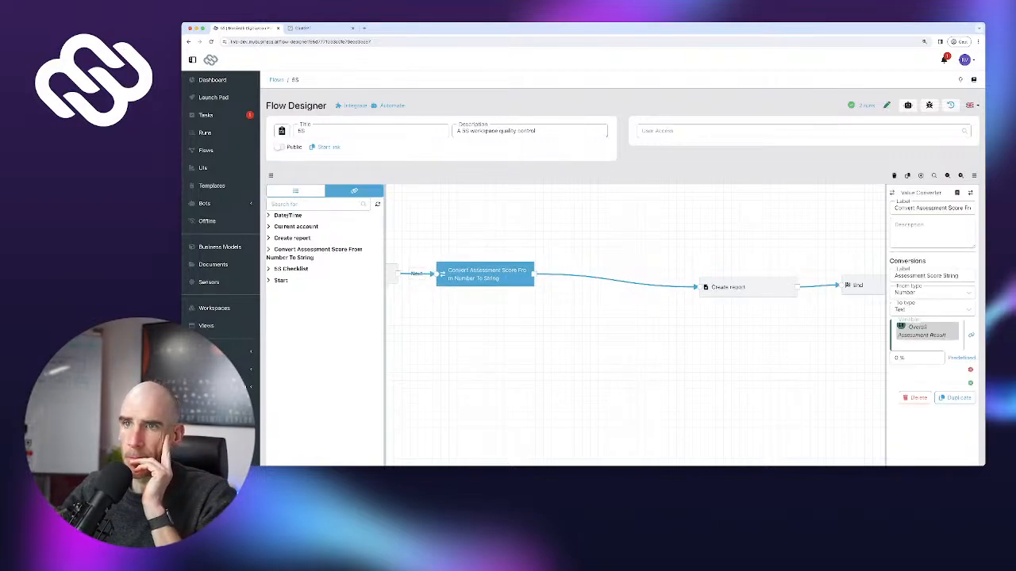
Add a Text Resolver step to the 5S flow from the step types list
{"action": "left_click", "coordinate": [296, 192]}
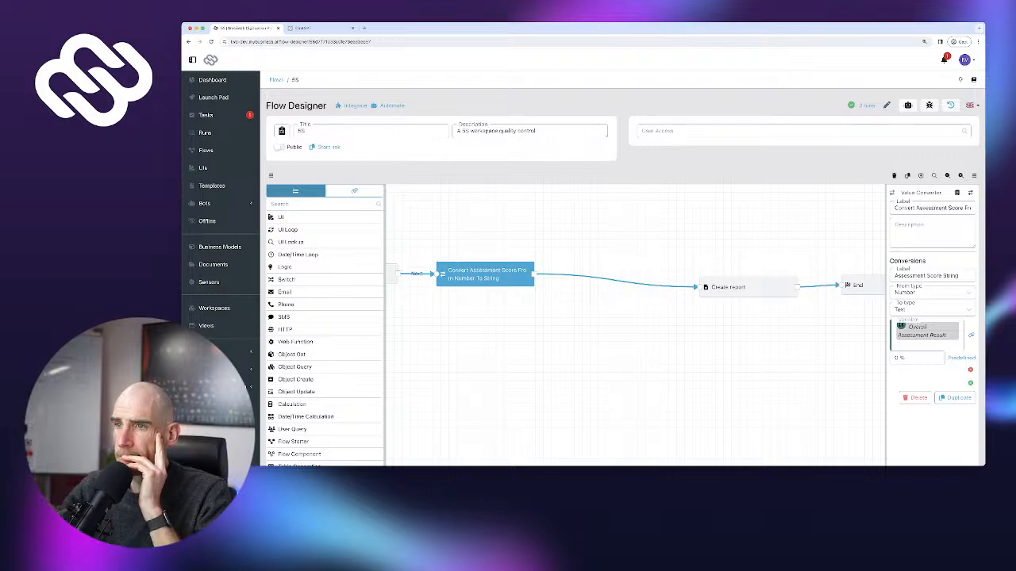
{"action": "left_click", "coordinate": [745, 288]}
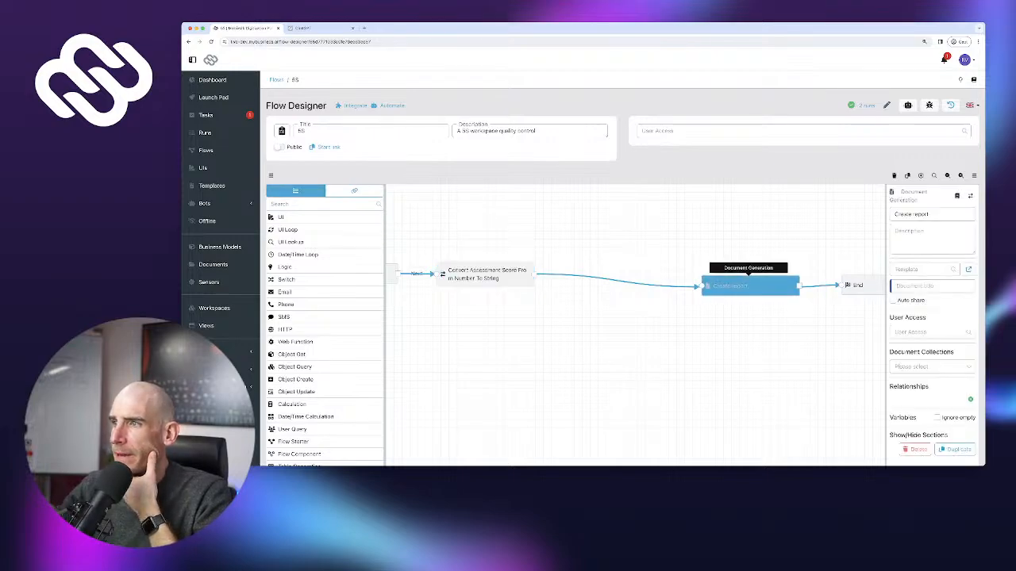
{"action": "left_click_drag", "start_coordinate": [746, 287], "coordinate": [755, 287]}
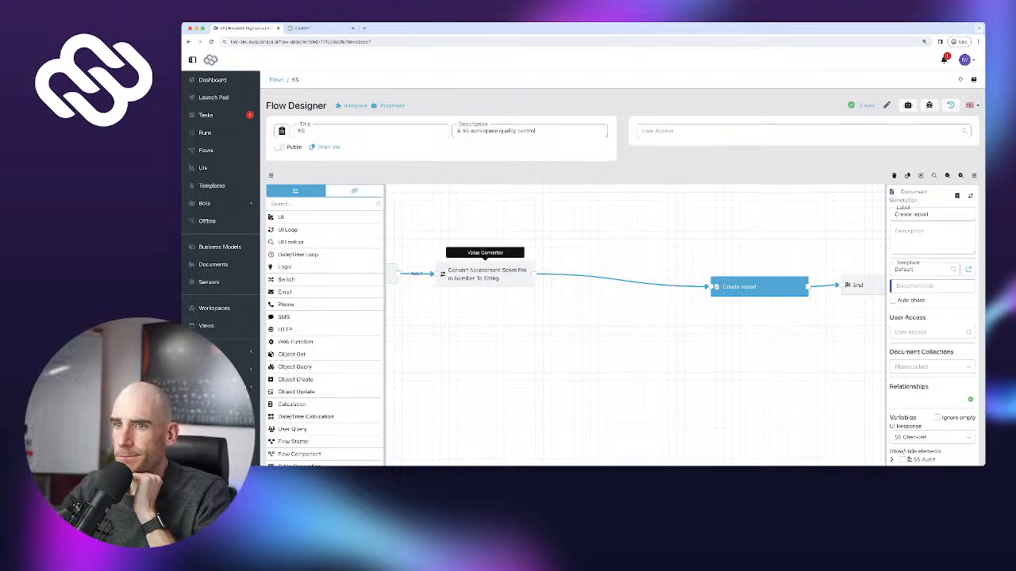
{"action": "scroll", "coordinate": [326, 424], "scroll_direction": "down", "scroll_amount": 3}
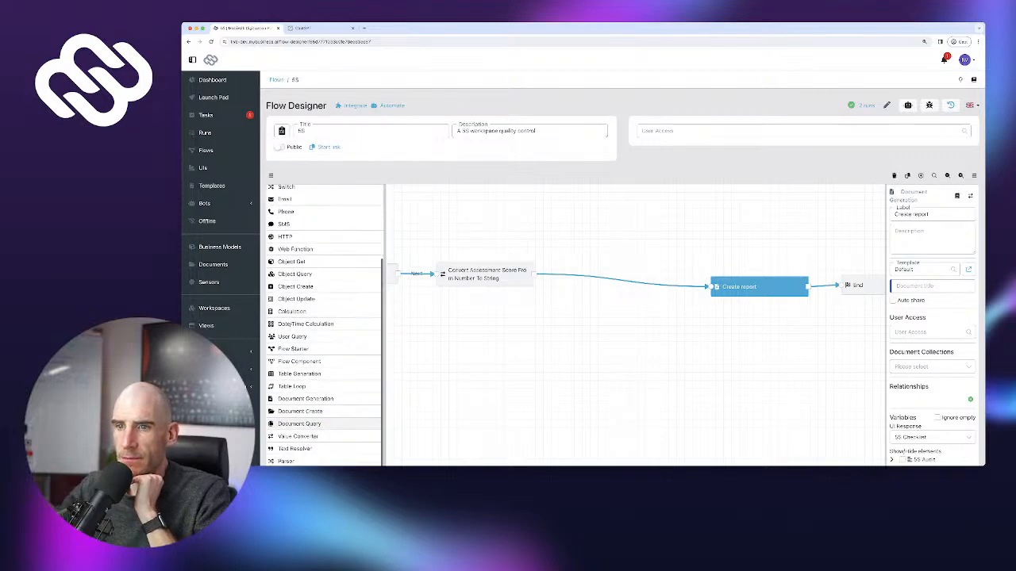
{"action": "scroll", "coordinate": [325, 429], "scroll_direction": "down", "scroll_amount": 1}
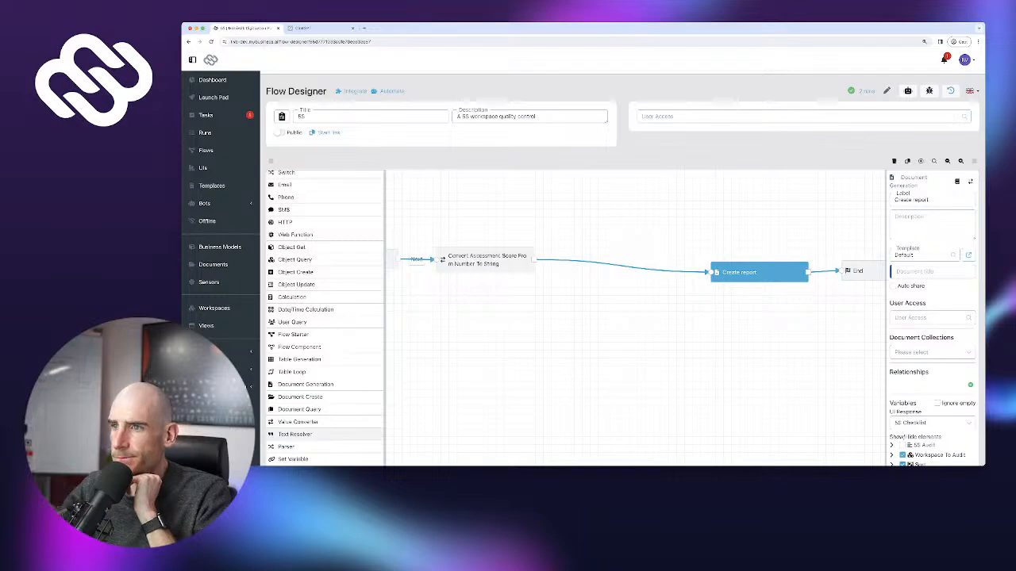
{"action": "left_click", "coordinate": [306, 434]}
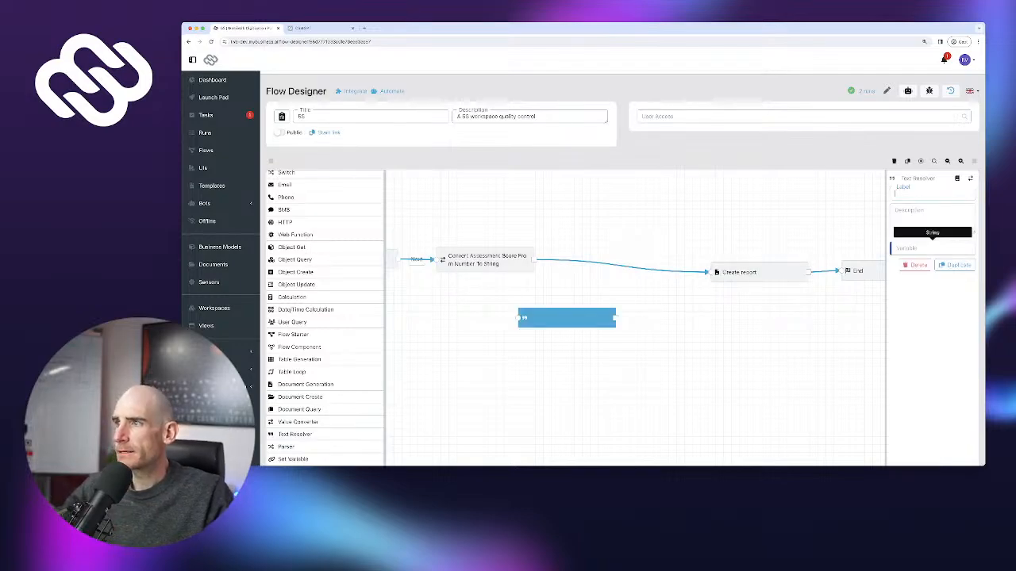
Edit the resolver text '5S Audit', trying and then removing a Current date reference
{"action": "double_click", "coordinate": [907, 248]}
{"action": "left_click", "coordinate": [907, 248]}
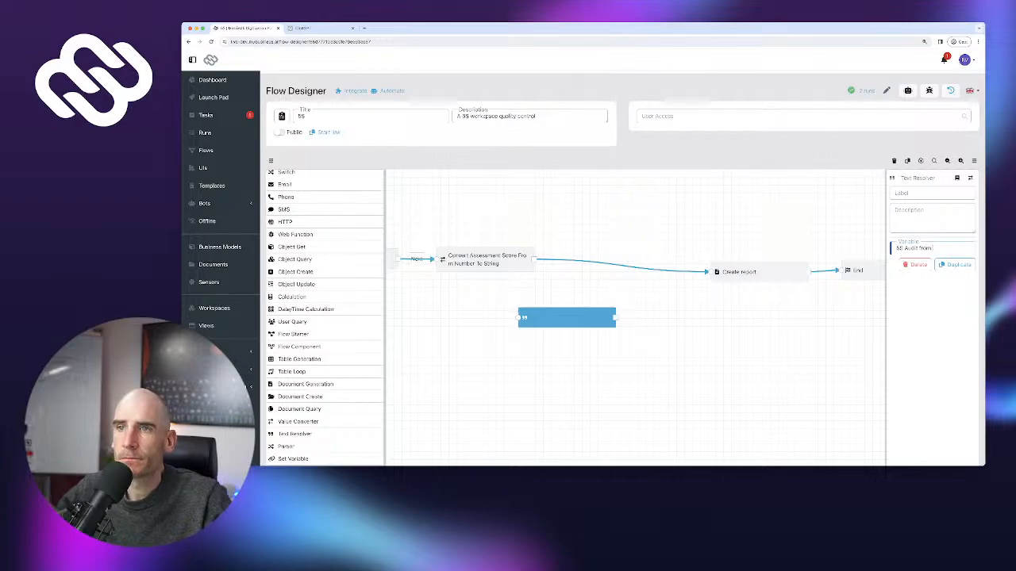
{"action": "scroll", "coordinate": [341, 265], "scroll_direction": "up", "scroll_amount": 3}
{"action": "left_click", "coordinate": [354, 176]}
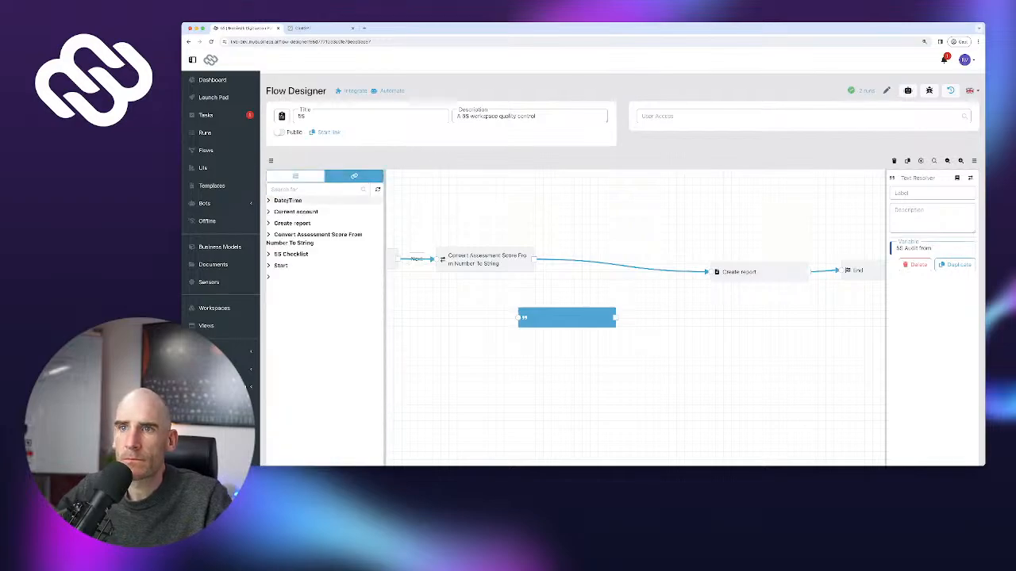
{"action": "left_click", "coordinate": [309, 201]}
{"action": "left_click", "coordinate": [377, 209]}
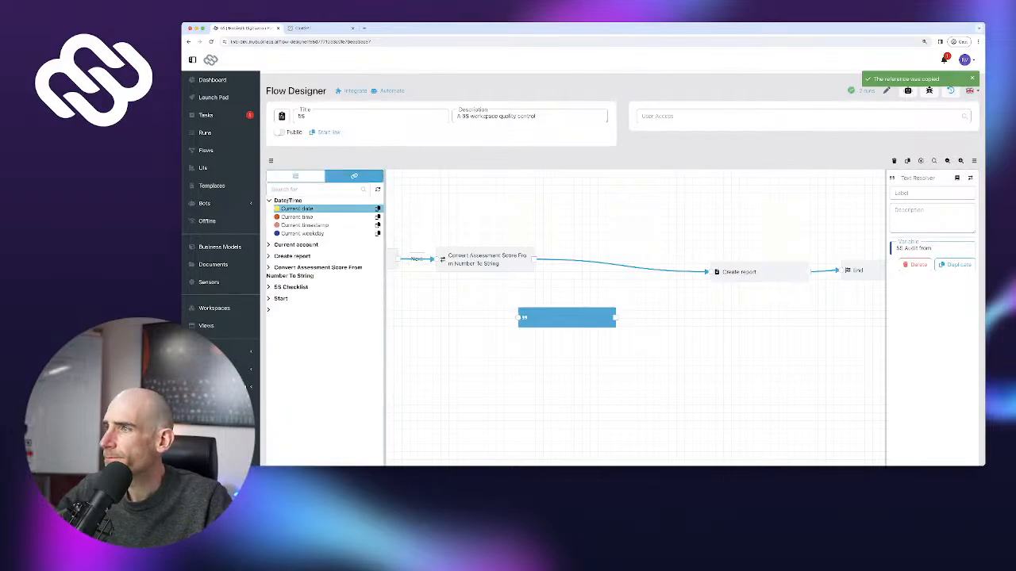
{"action": "key", "text": "super+v"}
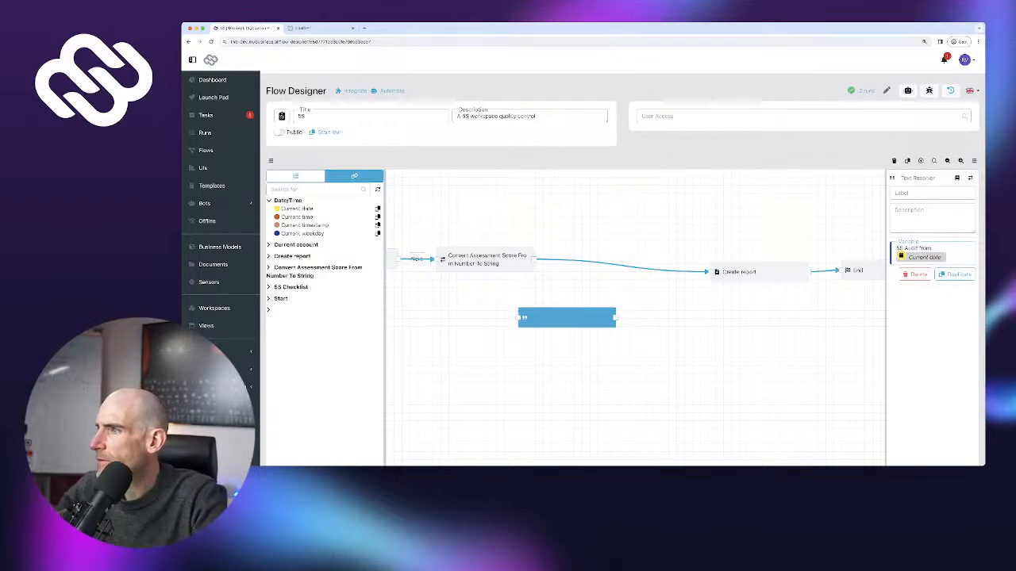
{"action": "key", "text": "BackSpace"}
{"action": "key", "text": "BackSpace"}
{"action": "key", "text": "BackSpace"}
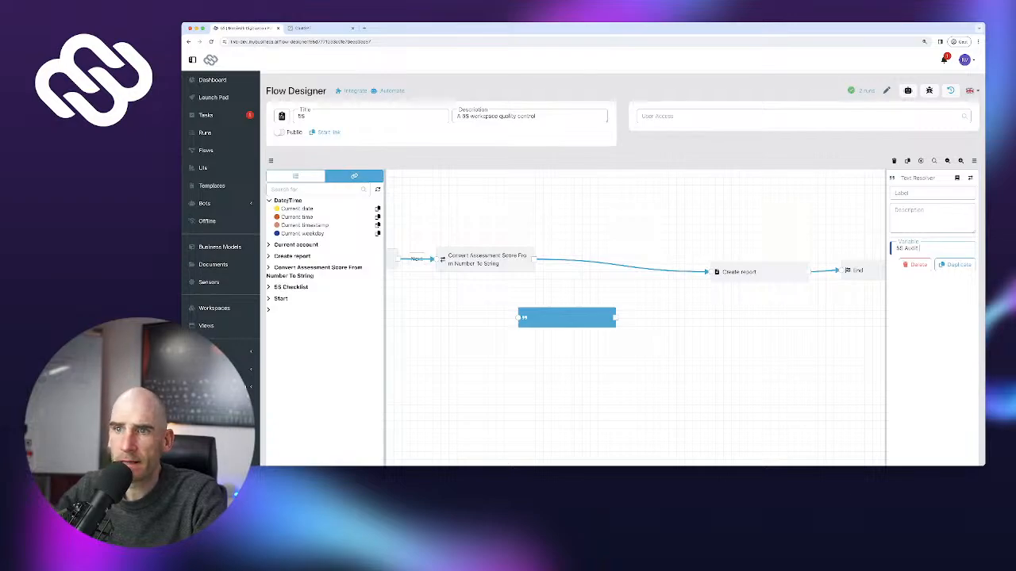
Append the Workspace To Audit Name and Current date references to the resolver text
{"action": "left_click", "coordinate": [290, 286]}
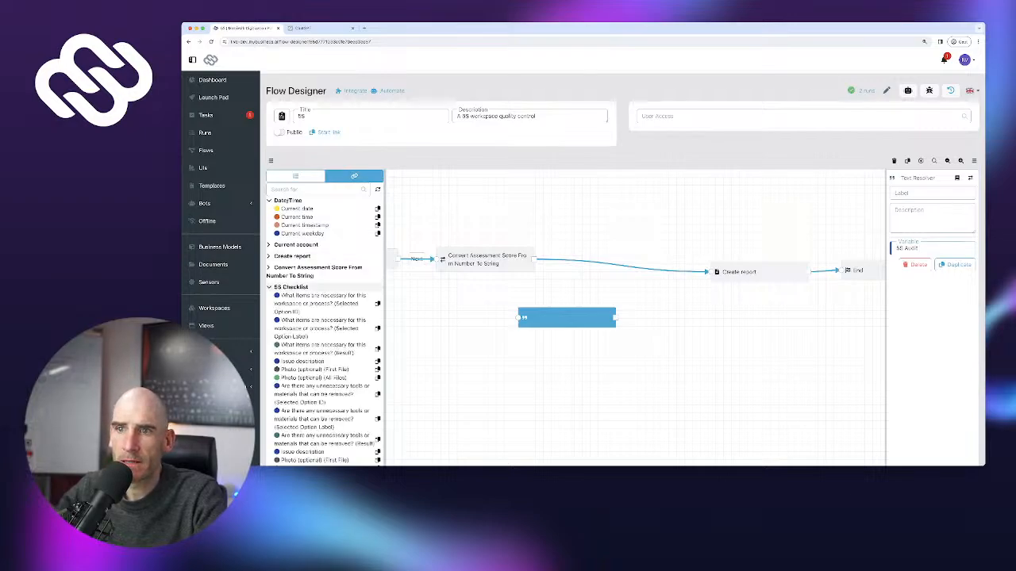
{"action": "scroll", "coordinate": [326, 274], "scroll_direction": "down", "scroll_amount": 10}
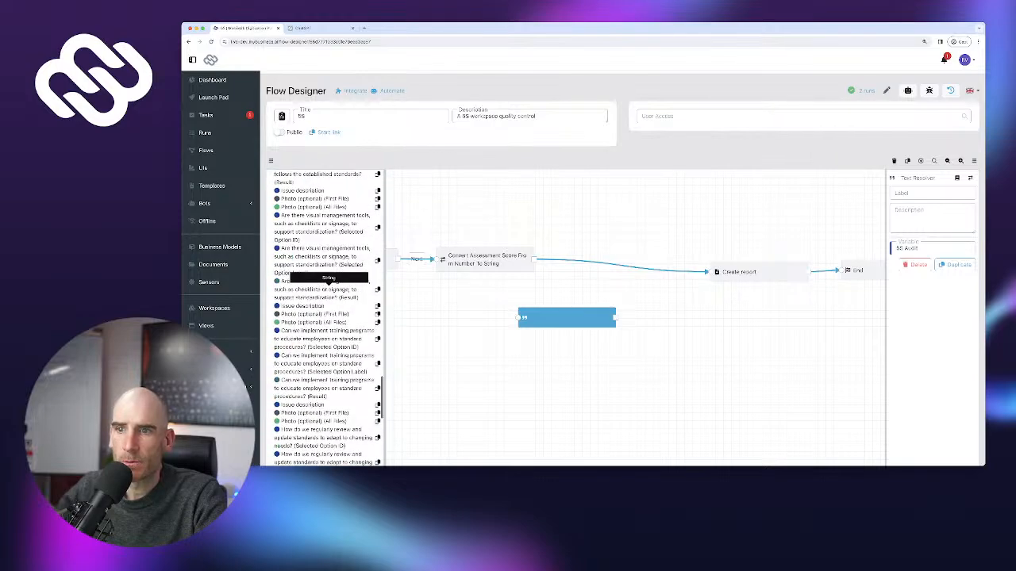
{"action": "scroll", "coordinate": [327, 280], "scroll_direction": "down", "scroll_amount": 10}
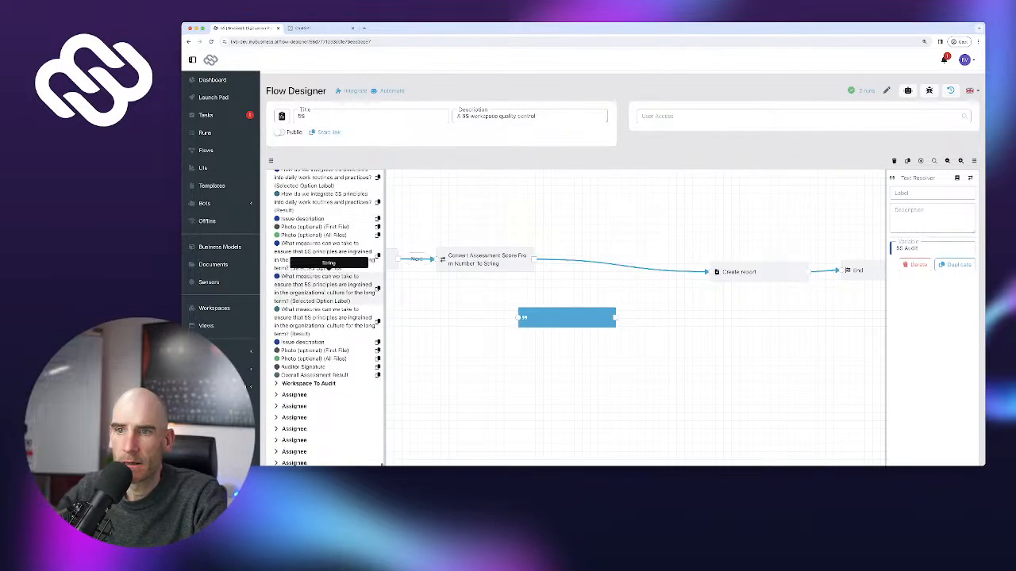
{"action": "left_click", "coordinate": [327, 384]}
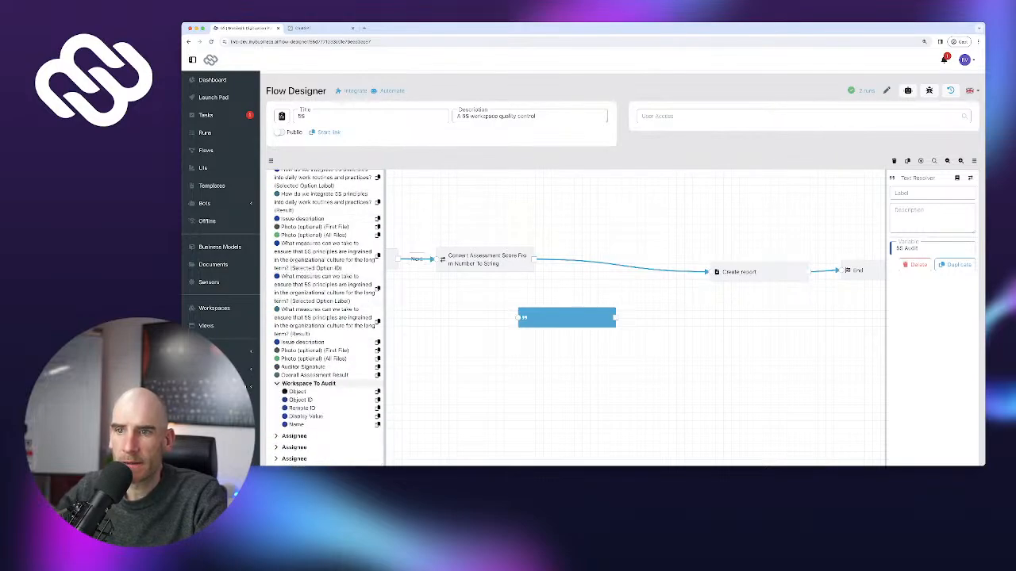
{"action": "left_click", "coordinate": [332, 424]}
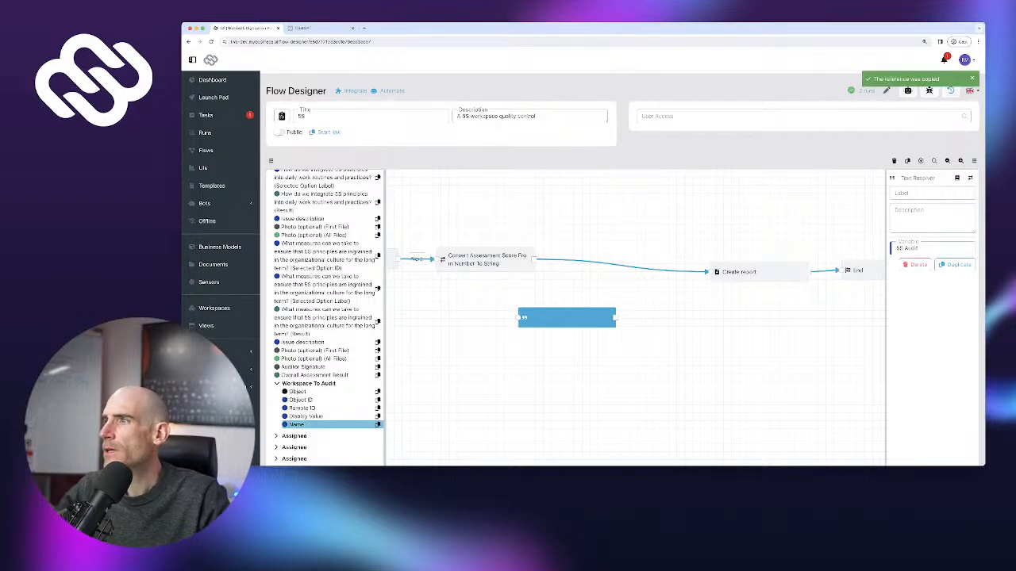
{"action": "key", "text": "ctrl+v"}
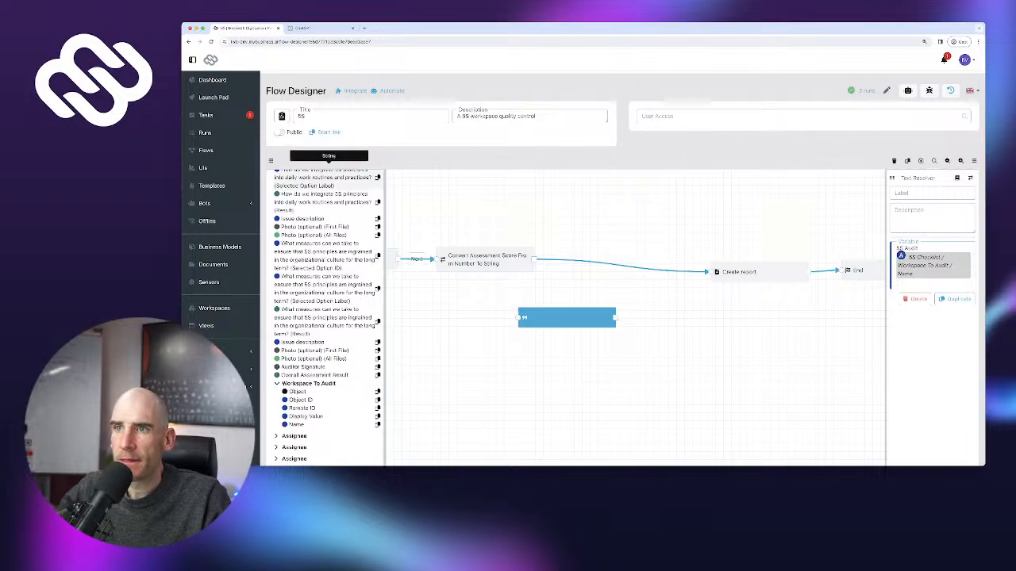
{"action": "scroll", "coordinate": [326, 317], "scroll_direction": "up", "scroll_amount": 15}
{"action": "left_click", "coordinate": [297, 208]}
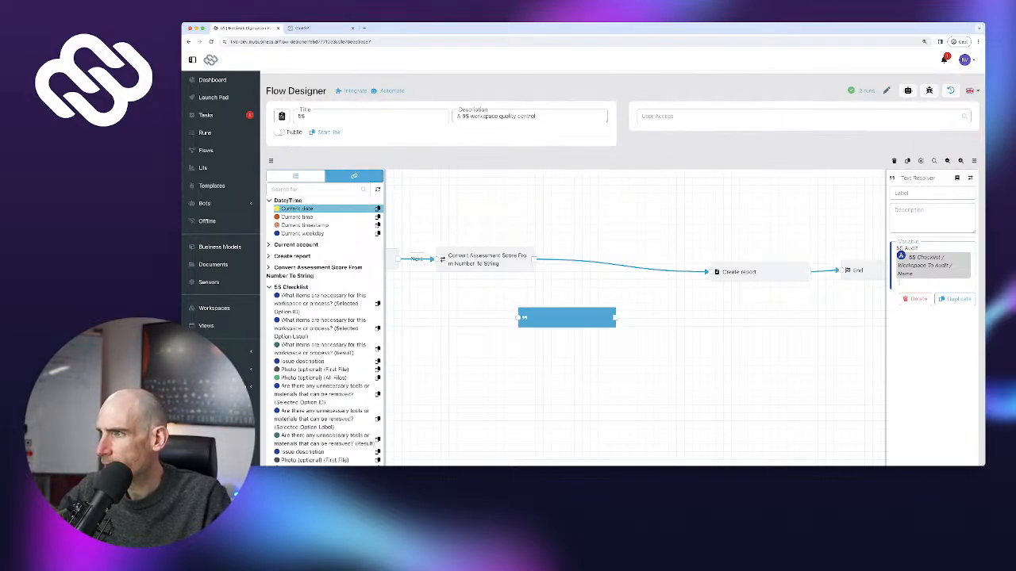
{"action": "key", "text": "ctrl+v"}
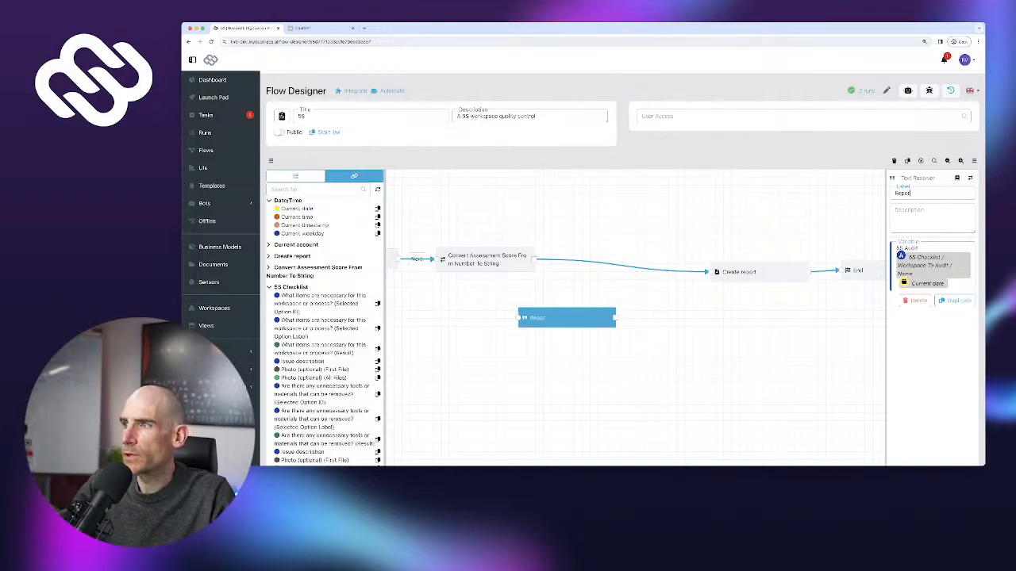
Label the resolver step 'Create Report Title' and position it near the Create report link
{"action": "type", "text": "Report Title"}
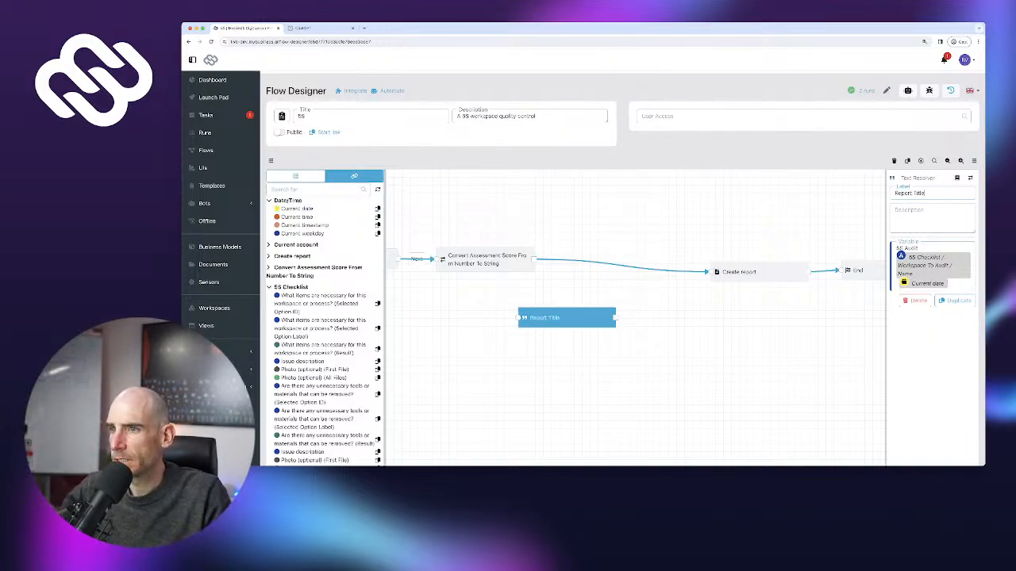
{"action": "left_click_drag", "start_coordinate": [567, 317], "coordinate": [598, 317]}
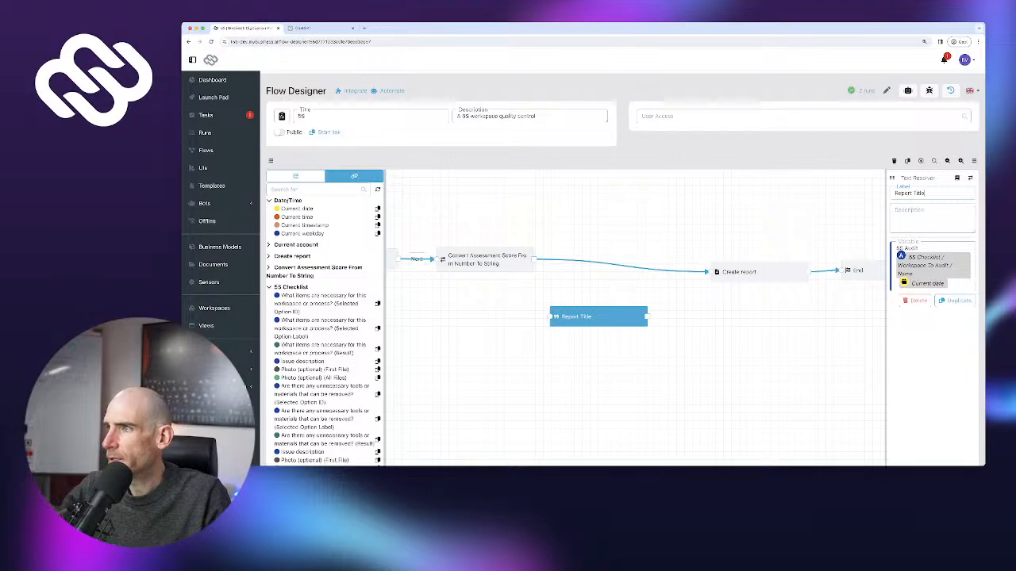
{"action": "left_click", "coordinate": [895, 193]}
{"action": "type", "text": "Create"}
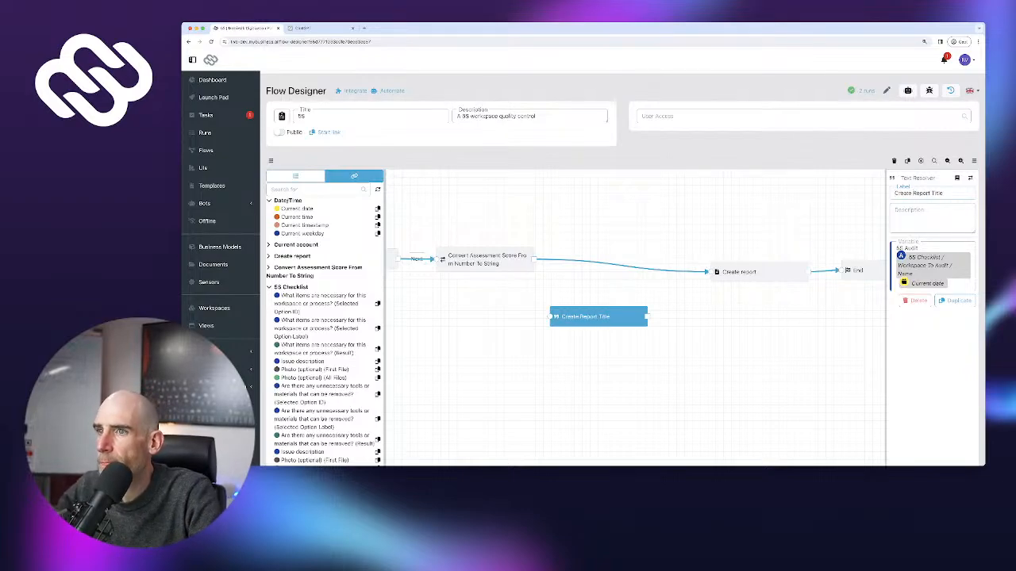
{"action": "left_click", "coordinate": [564, 261]}
Insert Create Report Title into the flow between Convert and Create report
{"action": "left_click", "coordinate": [564, 253]}
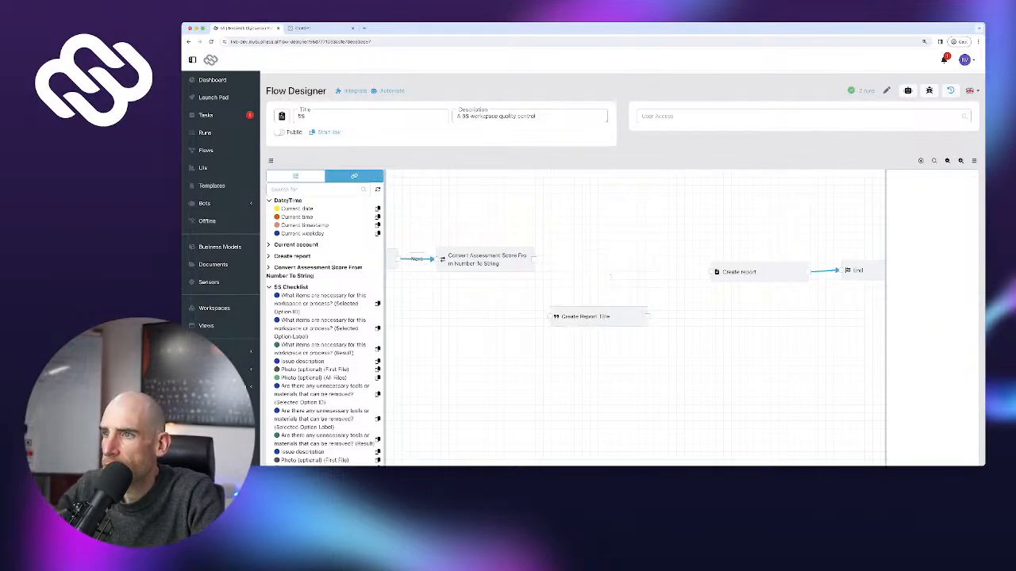
{"action": "left_click_drag", "start_coordinate": [599, 316], "coordinate": [613, 270]}
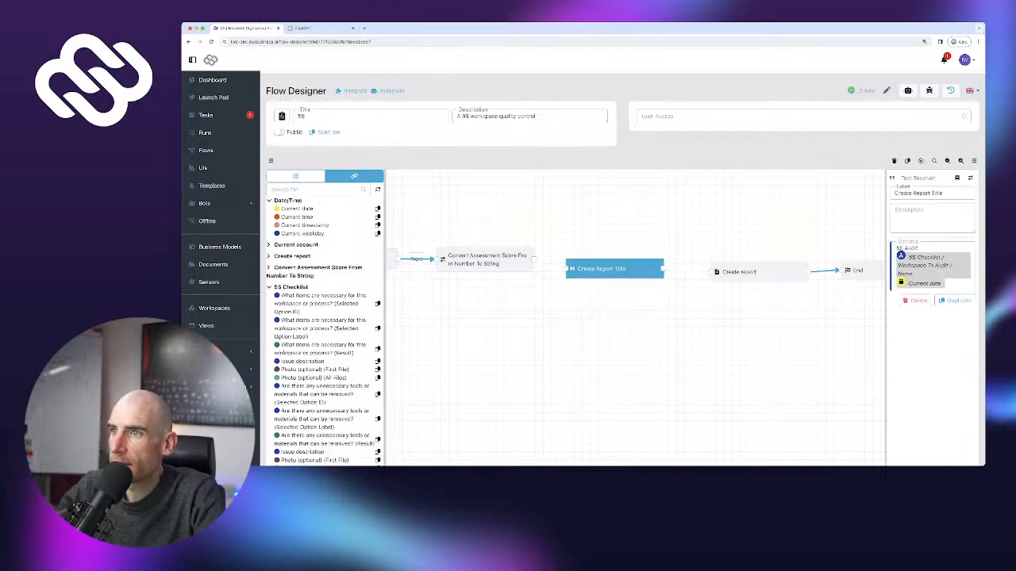
{"action": "left_click_drag", "start_coordinate": [534, 260], "coordinate": [566, 269]}
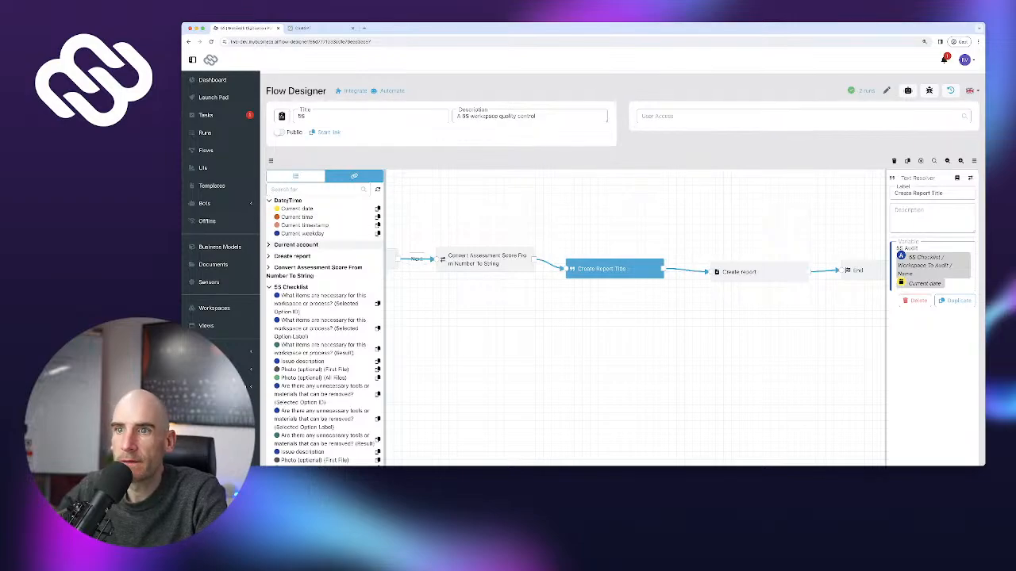
Replace the Create report title with the Create Report Title Result reference
{"action": "left_click", "coordinate": [291, 286]}
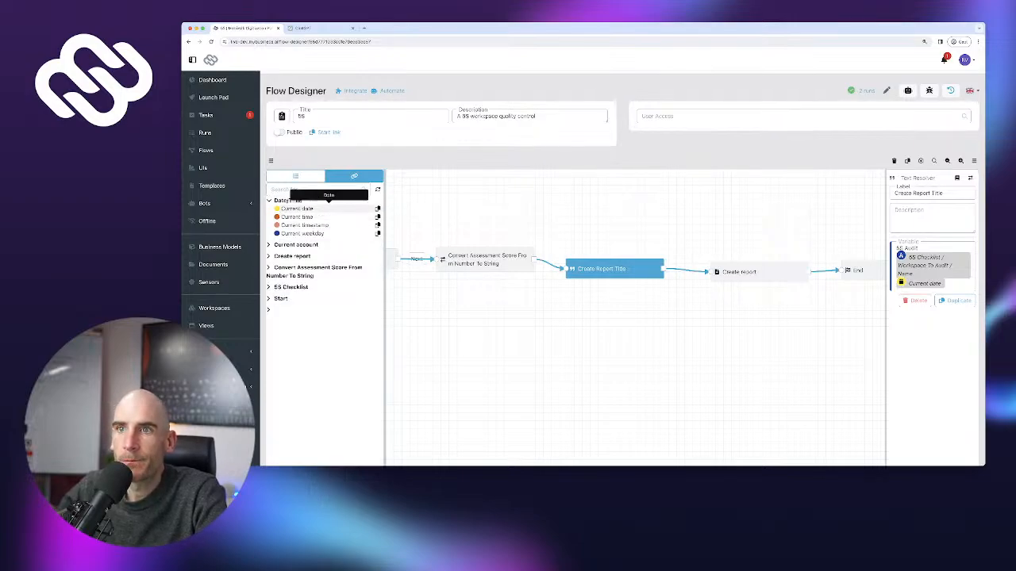
{"action": "left_click", "coordinate": [296, 176]}
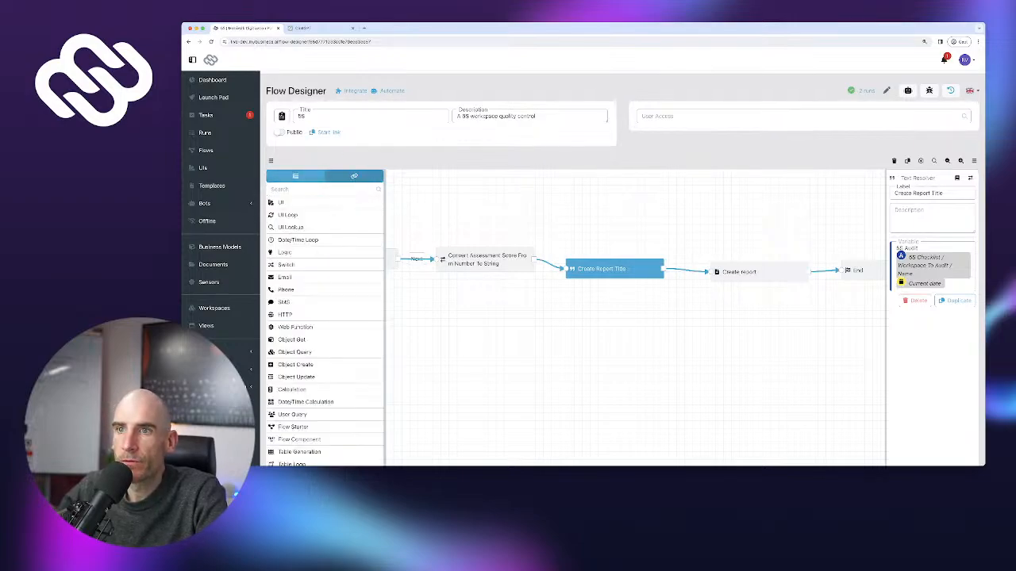
{"action": "left_click", "coordinate": [354, 176]}
{"action": "left_click", "coordinate": [299, 276]}
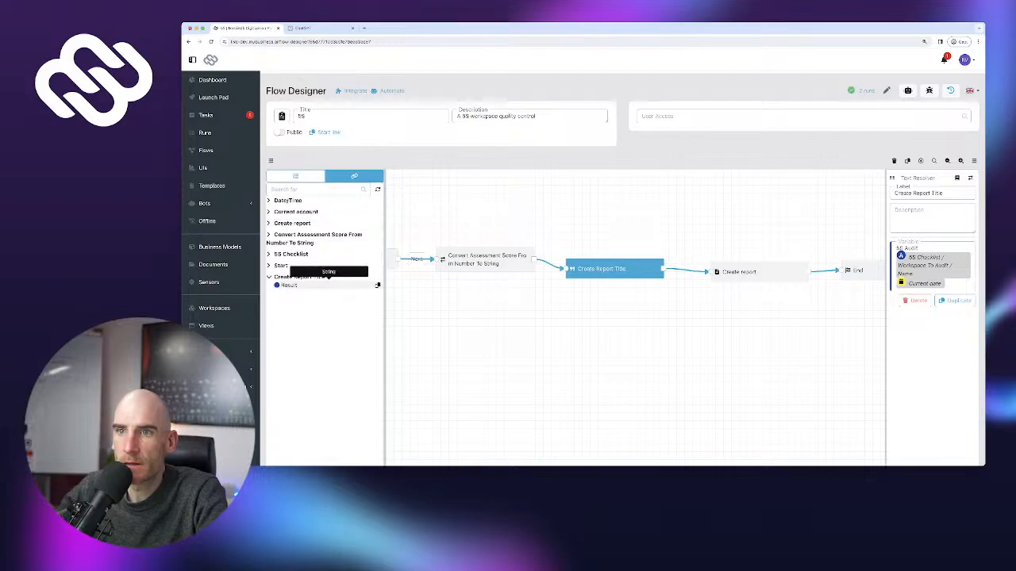
{"action": "left_click", "coordinate": [378, 286]}
{"action": "left_click", "coordinate": [750, 272]}
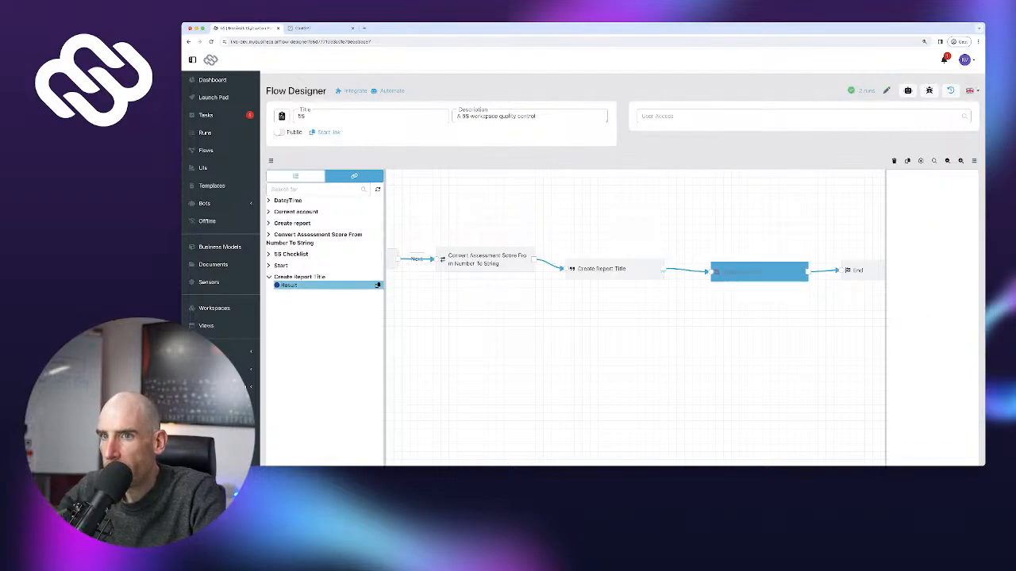
{"action": "scroll", "coordinate": [928, 318], "scroll_direction": "down", "scroll_amount": 5}
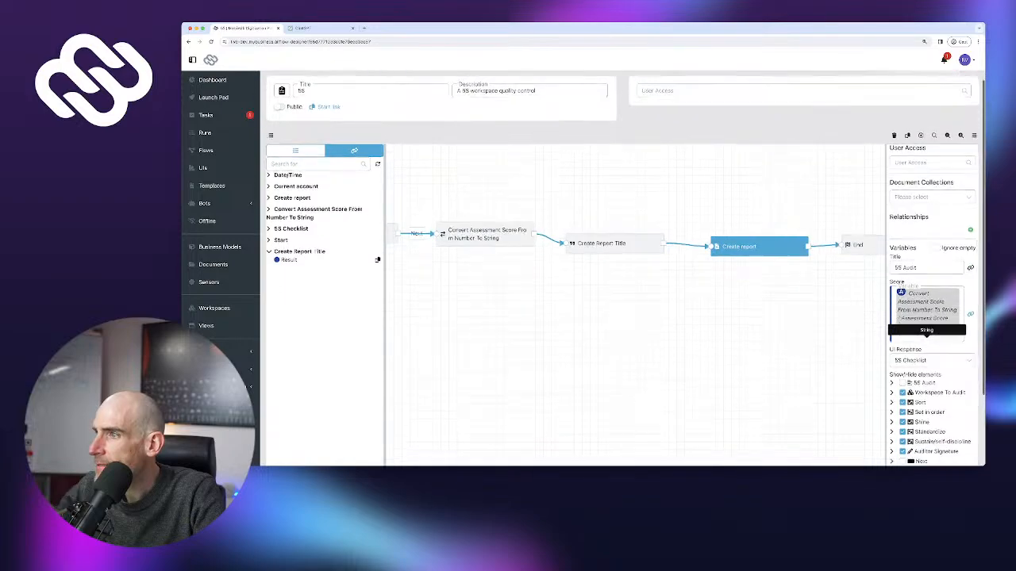
{"action": "scroll", "coordinate": [928, 317], "scroll_direction": "down", "scroll_amount": 1}
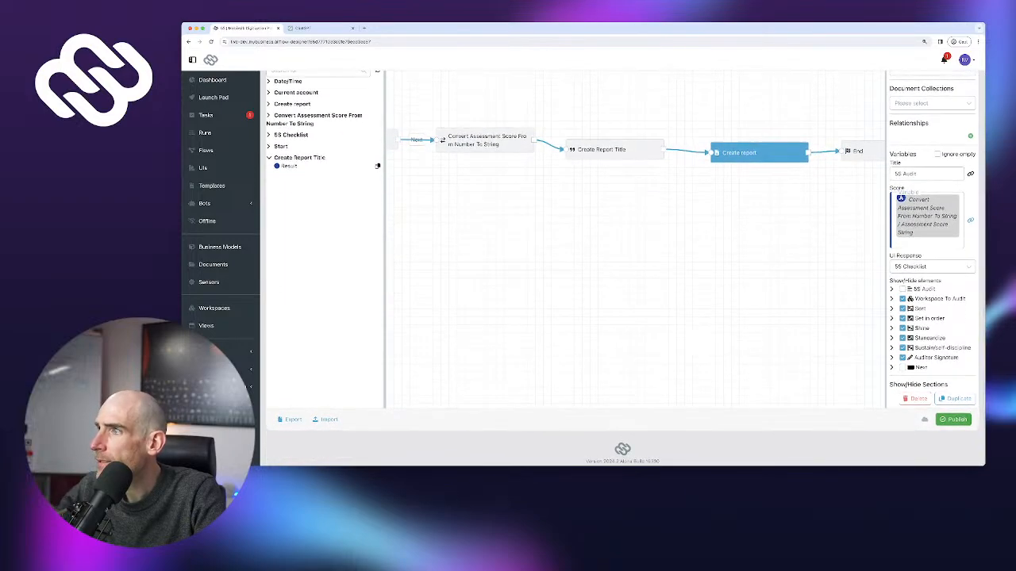
{"action": "scroll", "coordinate": [928, 317], "scroll_direction": "up", "scroll_amount": 1}
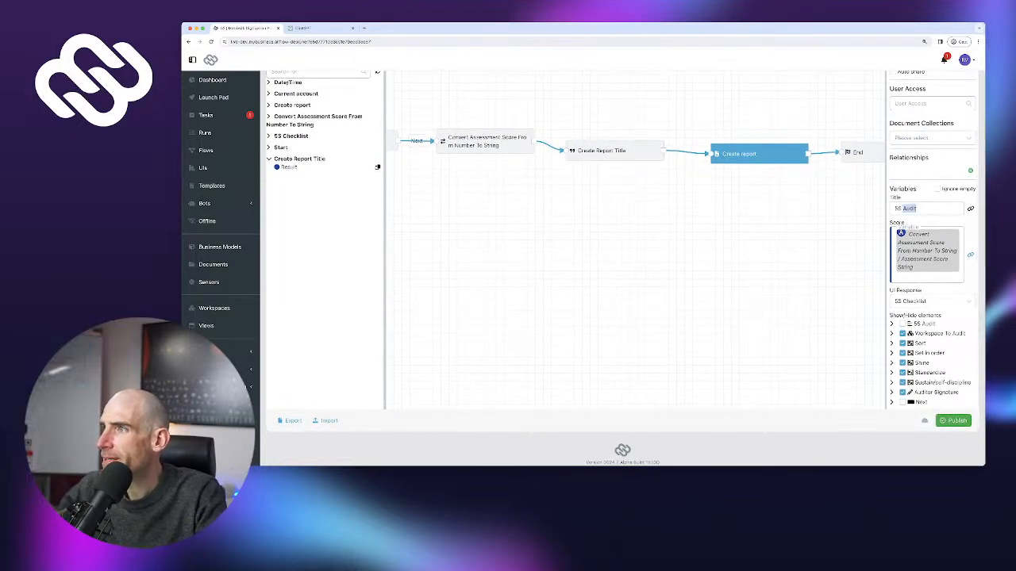
{"action": "key", "text": "BackSpace"}
{"action": "key", "text": "BackSpace"}
{"action": "key", "text": "BackSpace"}
{"action": "key", "text": "BackSpace"}
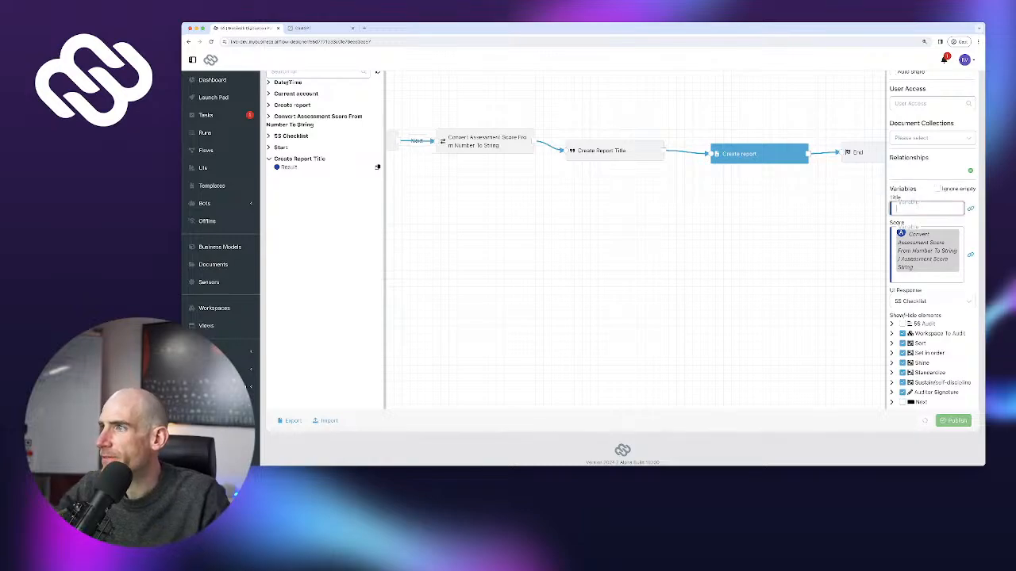
{"action": "key", "text": "super+v"}
Publish the 5S flow, confirming despite it being untested
{"action": "scroll", "coordinate": [926, 210], "scroll_direction": "up", "scroll_amount": 2}
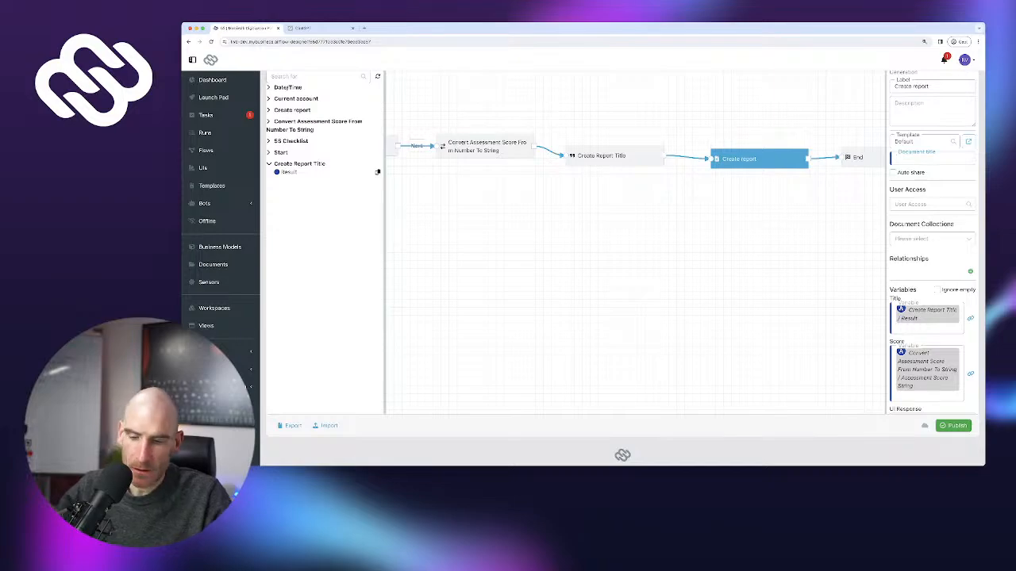
{"action": "scroll", "coordinate": [926, 238], "scroll_direction": "up", "scroll_amount": 3}
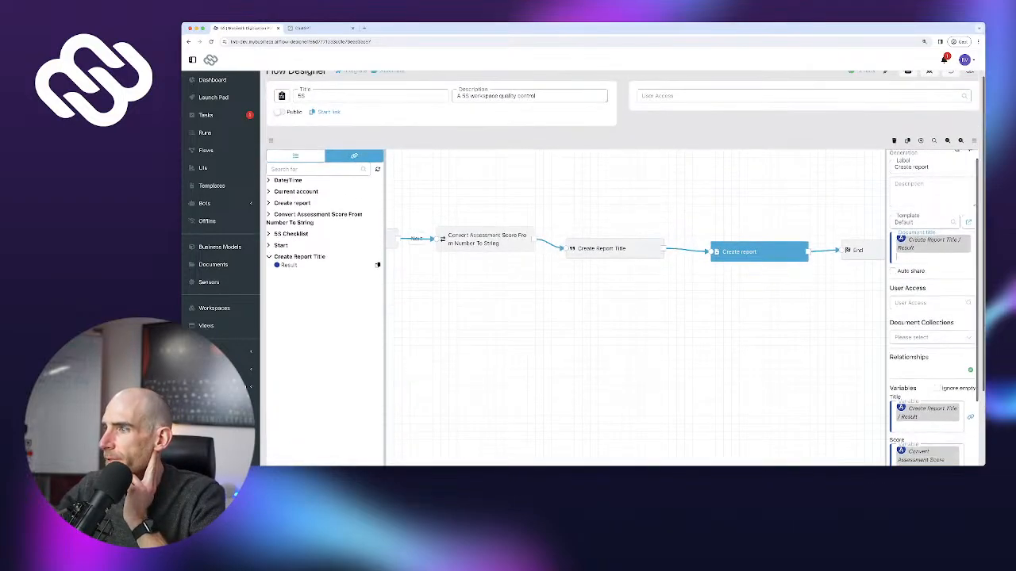
{"action": "scroll", "coordinate": [928, 318], "scroll_direction": "down", "scroll_amount": 5}
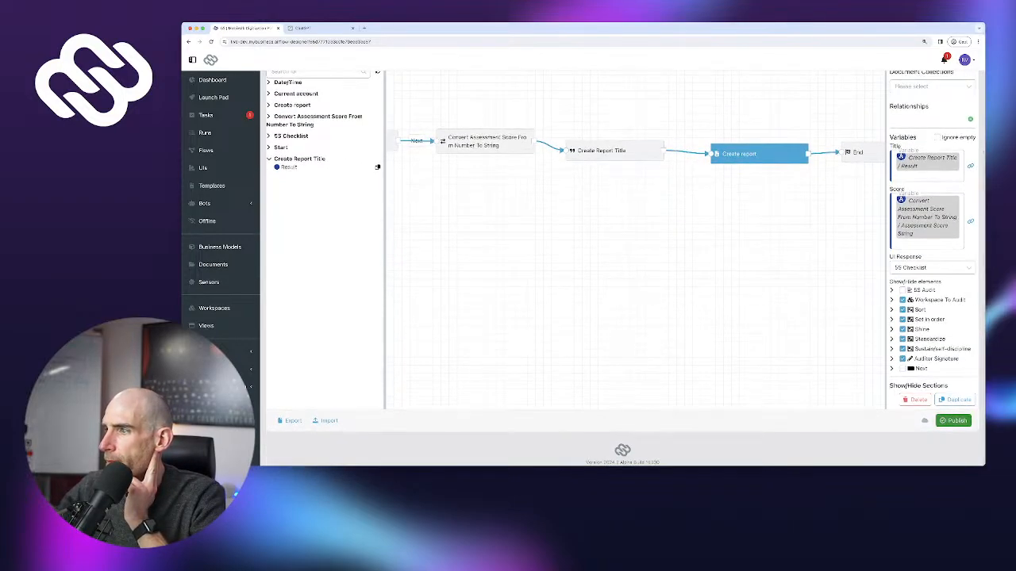
{"action": "left_click", "coordinate": [953, 421]}
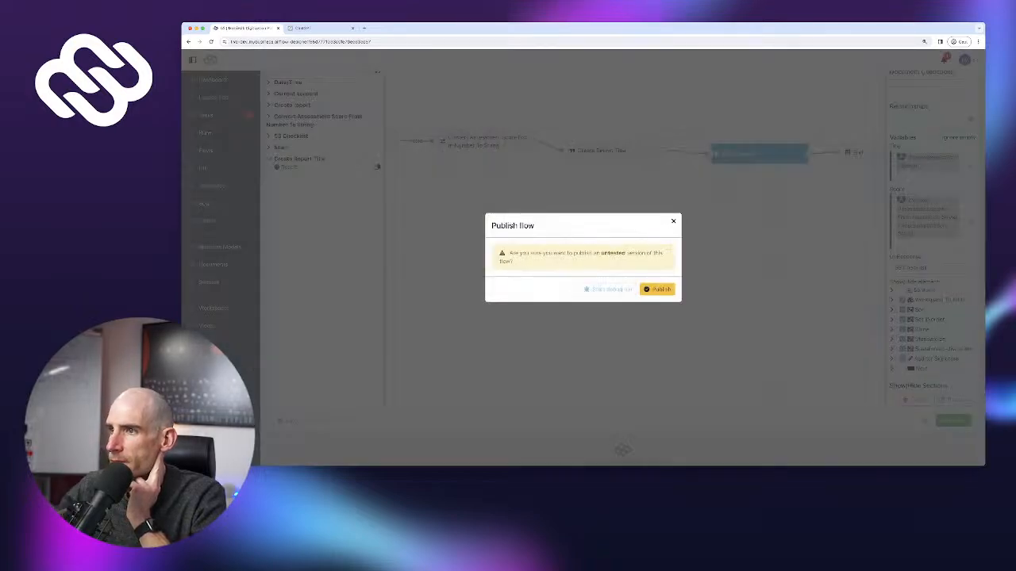
{"action": "left_click", "coordinate": [657, 289]}
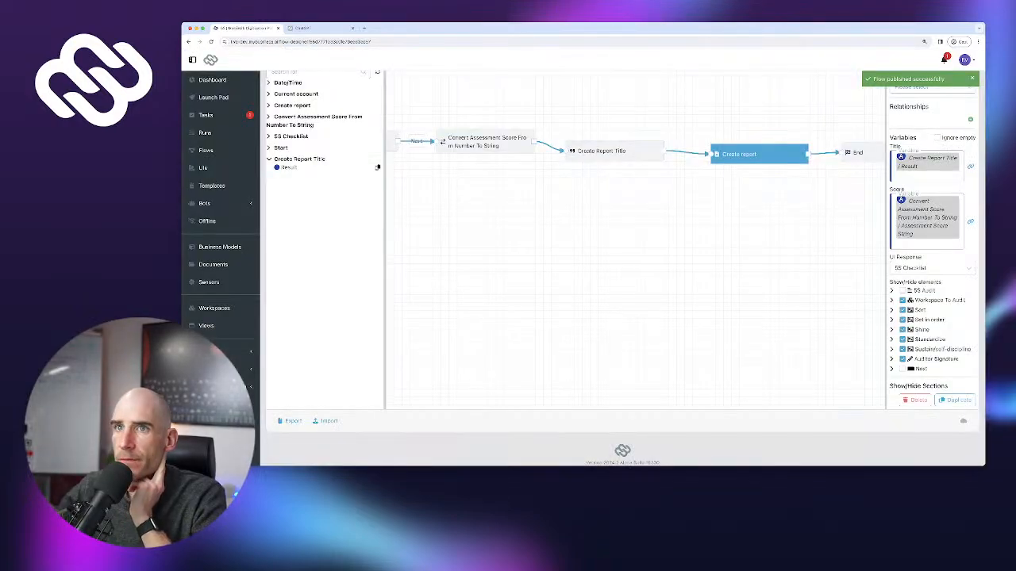
Start a new 5S checklist run and choose Wood Prep Station #1 as the audited workspace
{"action": "left_click", "coordinate": [212, 79]}
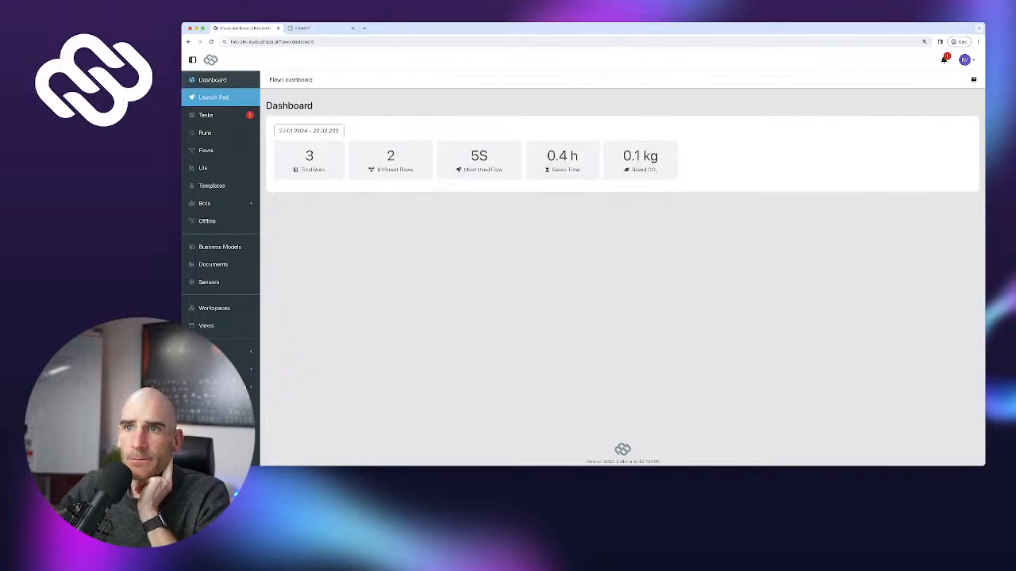
{"action": "left_click", "coordinate": [213, 97]}
{"action": "left_click", "coordinate": [297, 144]}
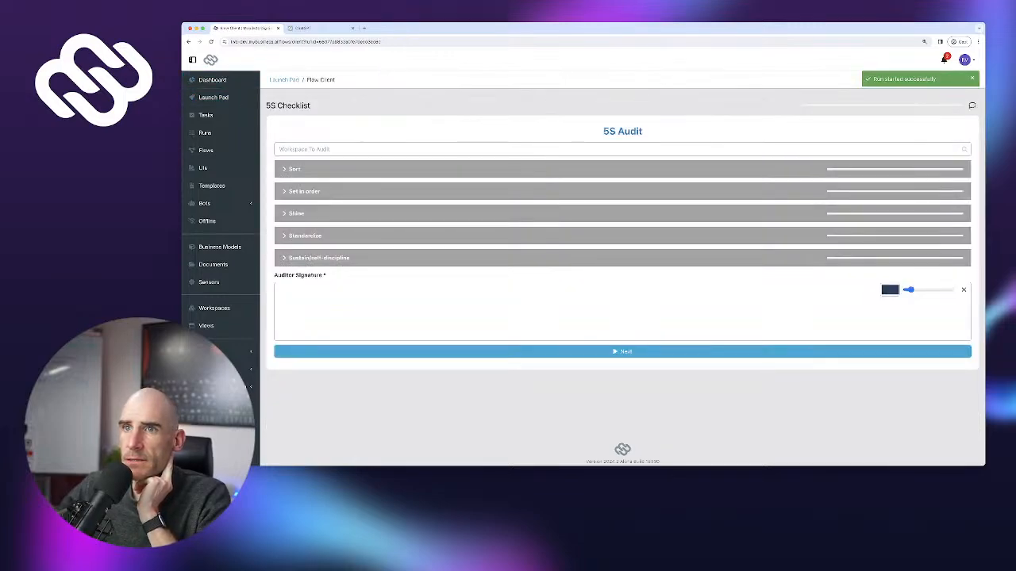
{"action": "left_click", "coordinate": [317, 149]}
{"action": "key", "text": "Escape"}
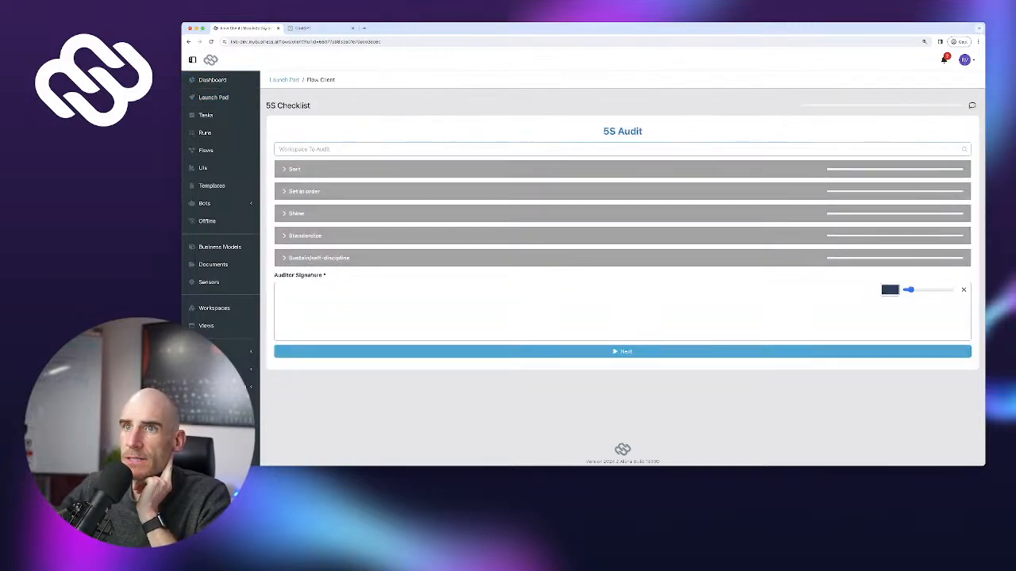
{"action": "left_click", "coordinate": [622, 352]}
{"action": "left_click", "coordinate": [317, 149]}
{"action": "left_click", "coordinate": [317, 150]}
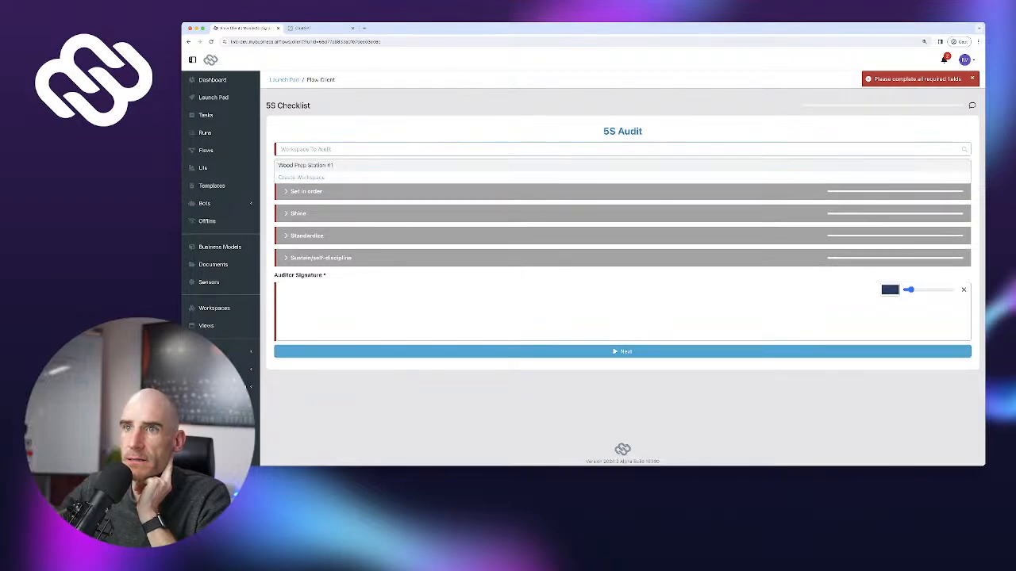
{"action": "left_click", "coordinate": [306, 165]}
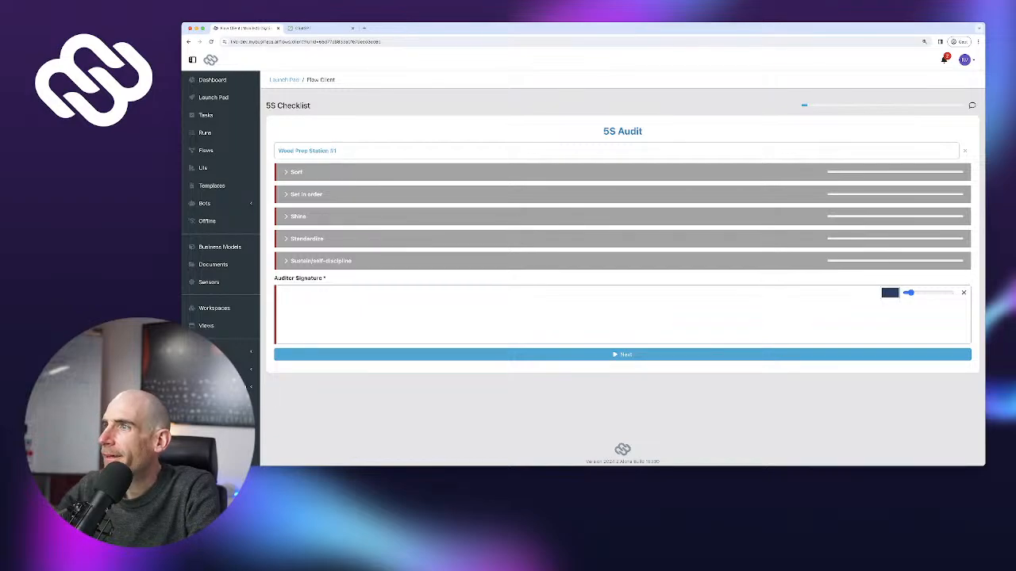
Answer Yes to all five Sort and all five Set in order questions
{"action": "left_click", "coordinate": [296, 171]}
{"action": "left_click", "coordinate": [931, 194]}
{"action": "left_click", "coordinate": [931, 211]}
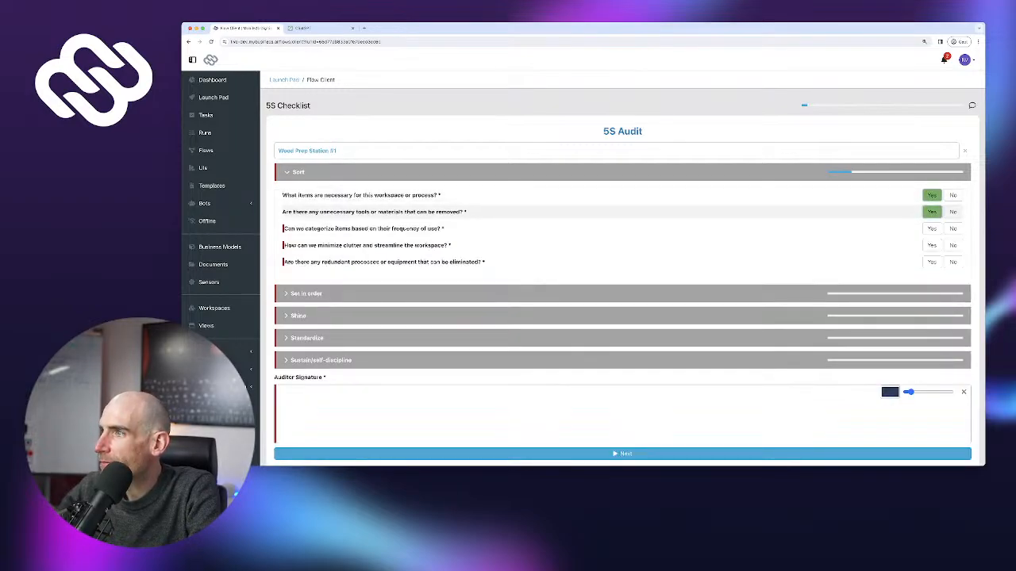
{"action": "left_click", "coordinate": [931, 228]}
{"action": "left_click", "coordinate": [931, 244]}
{"action": "left_click", "coordinate": [931, 261]}
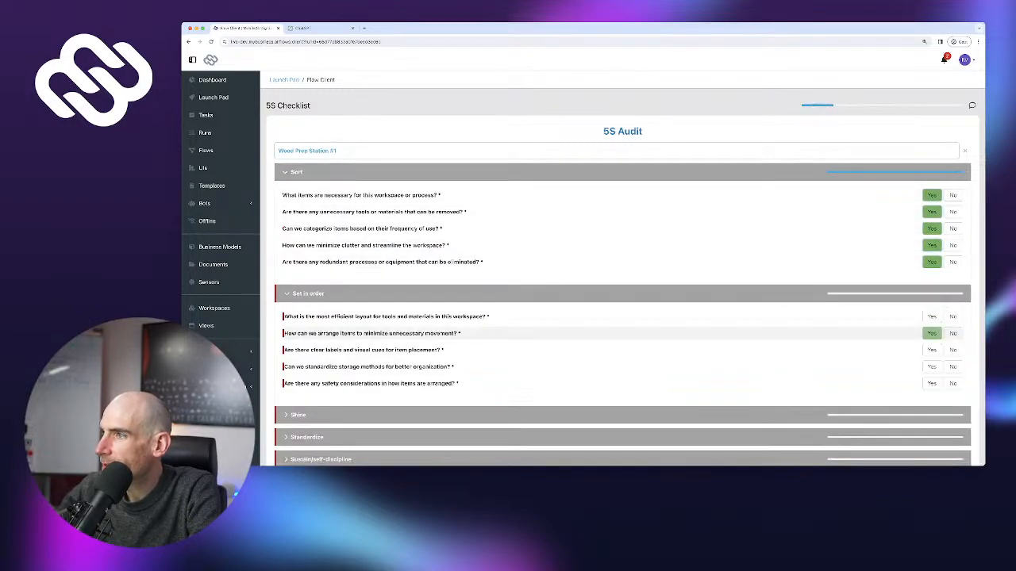
{"action": "left_click", "coordinate": [931, 317]}
{"action": "left_click", "coordinate": [930, 333]}
{"action": "left_click", "coordinate": [931, 350]}
{"action": "left_click", "coordinate": [931, 367]}
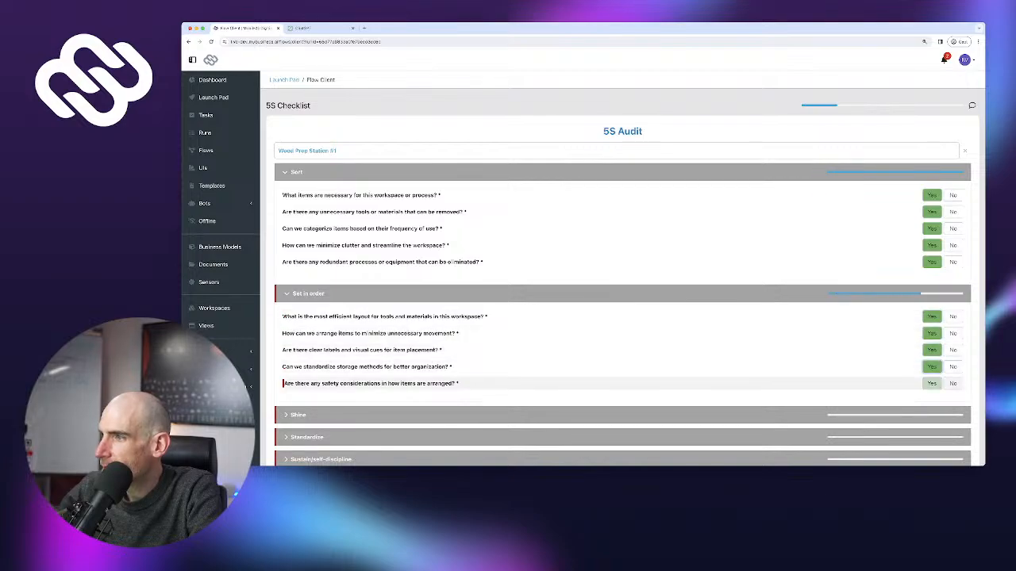
{"action": "left_click", "coordinate": [931, 383]}
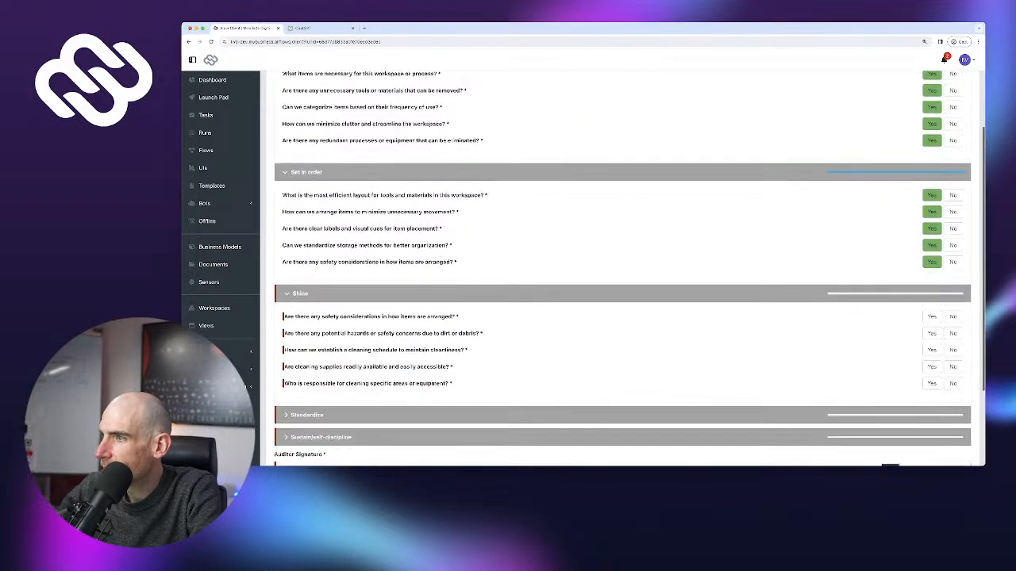
Answer Yes to all five Shine and all five Standardize questions
{"action": "left_click", "coordinate": [931, 283]}
{"action": "left_click", "coordinate": [930, 300]}
{"action": "left_click", "coordinate": [931, 317]}
{"action": "left_click", "coordinate": [930, 333]}
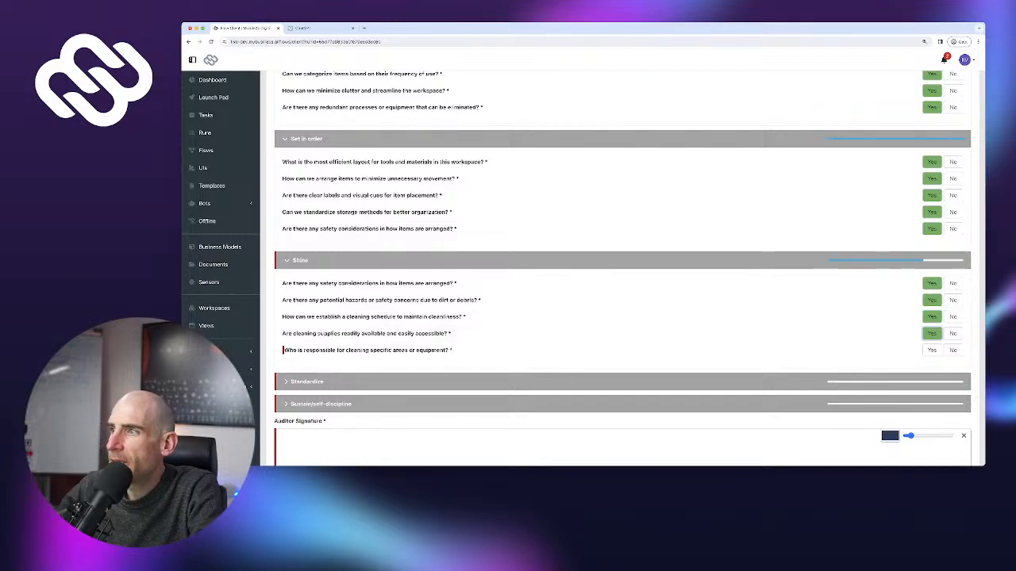
{"action": "left_click", "coordinate": [931, 350]}
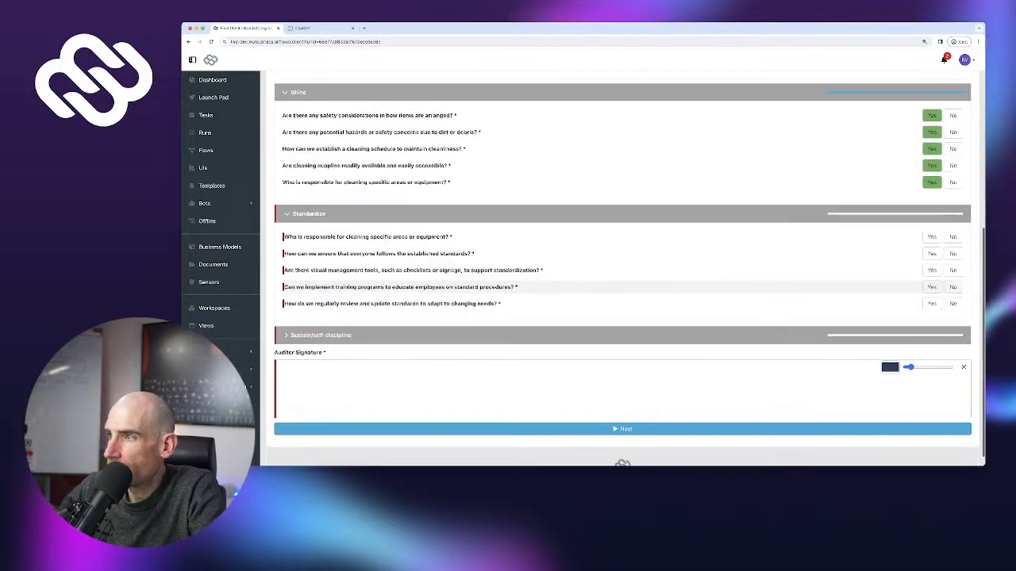
{"action": "left_click", "coordinate": [931, 236]}
{"action": "left_click", "coordinate": [930, 253]}
{"action": "left_click", "coordinate": [931, 270]}
{"action": "left_click", "coordinate": [931, 287]}
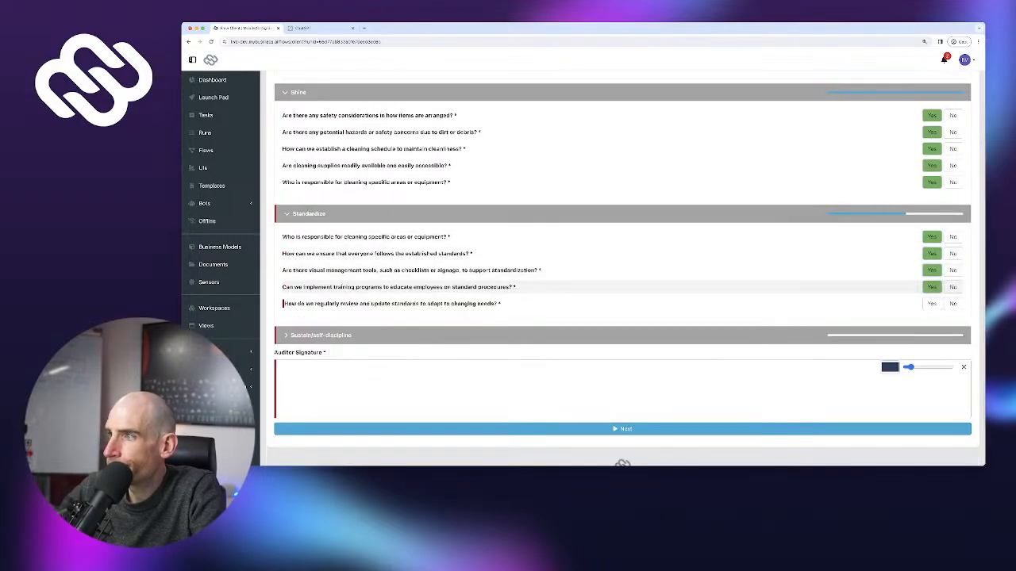
{"action": "left_click", "coordinate": [930, 303]}
Answer Yes to all five Sustain questions, draw a signature, and submit the audit
{"action": "left_click", "coordinate": [931, 358]}
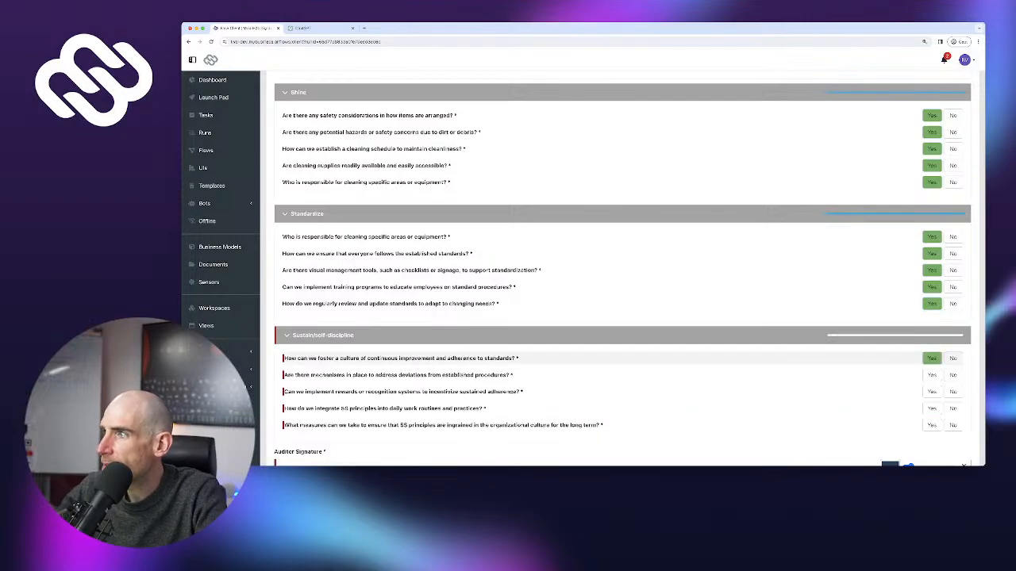
{"action": "left_click", "coordinate": [931, 375]}
{"action": "left_click", "coordinate": [931, 379]}
{"action": "left_click", "coordinate": [931, 395]}
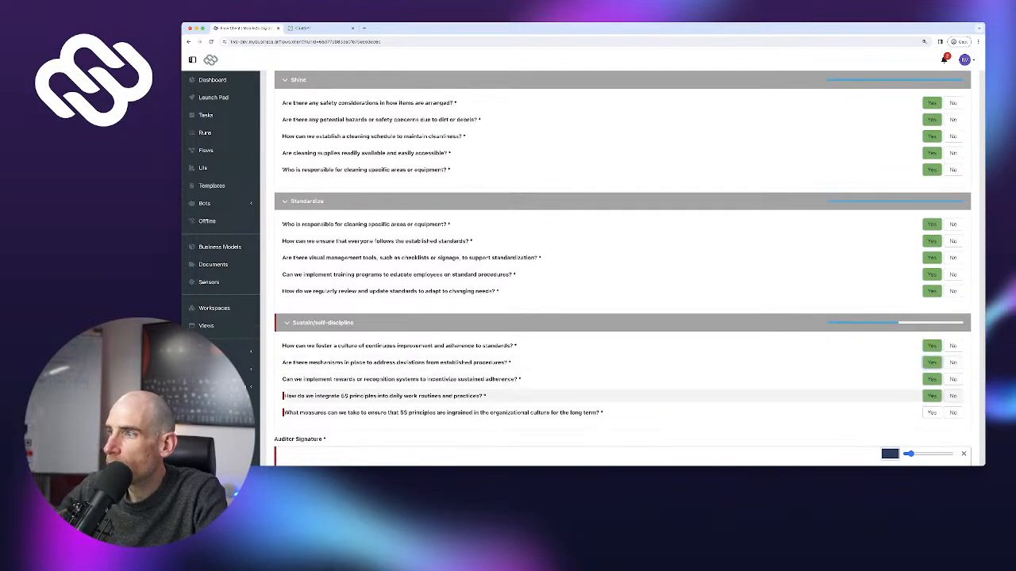
{"action": "left_click", "coordinate": [930, 412]}
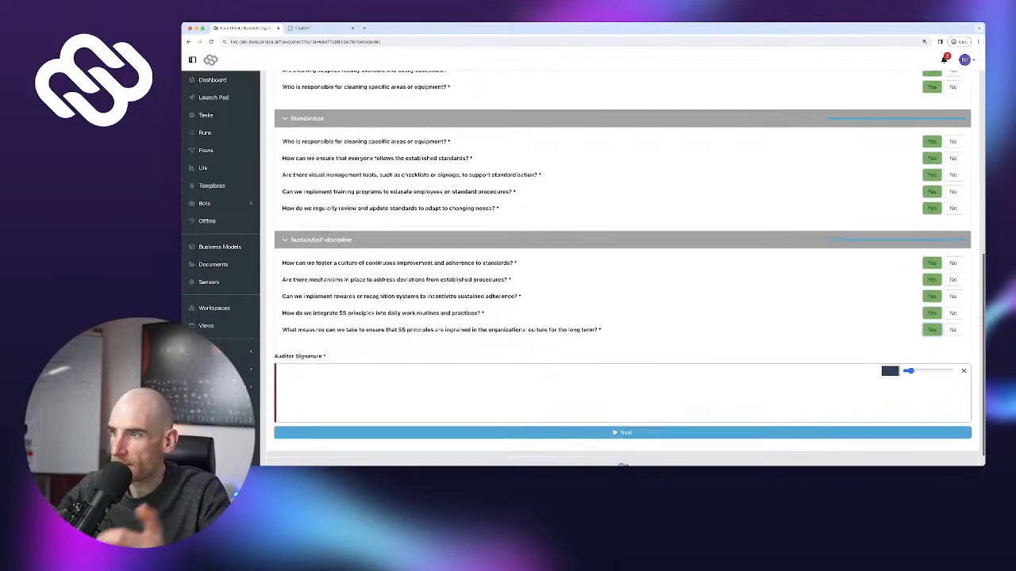
{"action": "scroll", "coordinate": [622, 270], "scroll_direction": "down", "scroll_amount": 1}
{"action": "mouse_move", "coordinate": [590, 392]}
{"action": "left_mouse_down"}
{"action": "mouse_move", "coordinate": [555, 377]}
{"action": "mouse_move", "coordinate": [666, 356]}
{"action": "mouse_move", "coordinate": [639, 363]}
{"action": "left_mouse_up"}
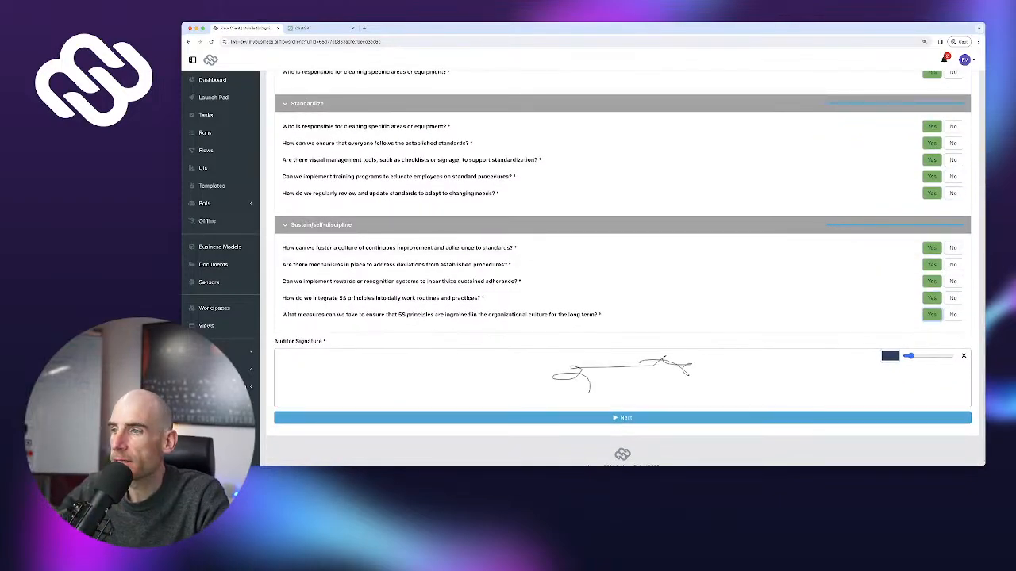
{"action": "left_click", "coordinate": [622, 418]}
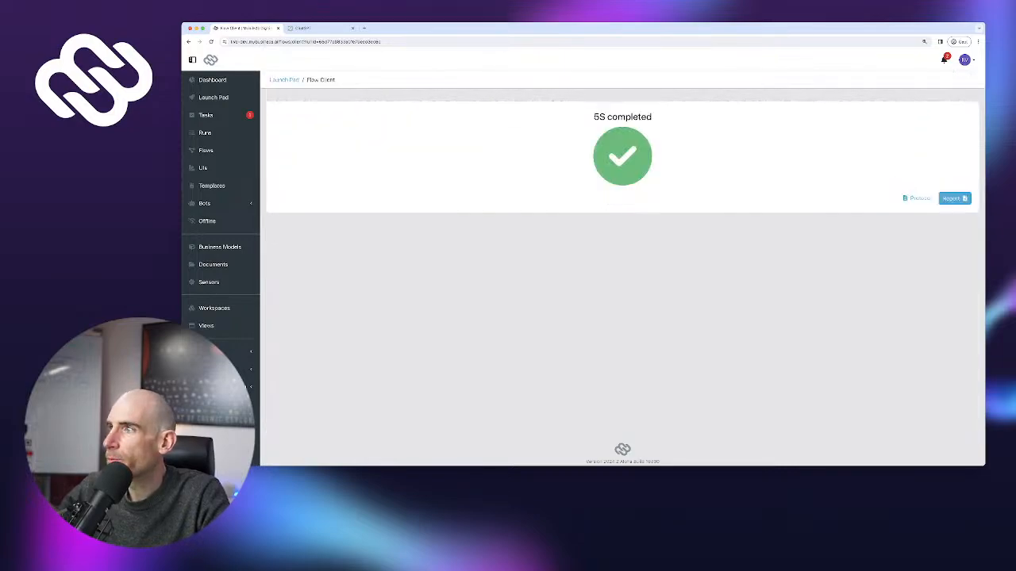
Open the generated report and inspect its title's workspace name and date
{"action": "left_click", "coordinate": [954, 198]}
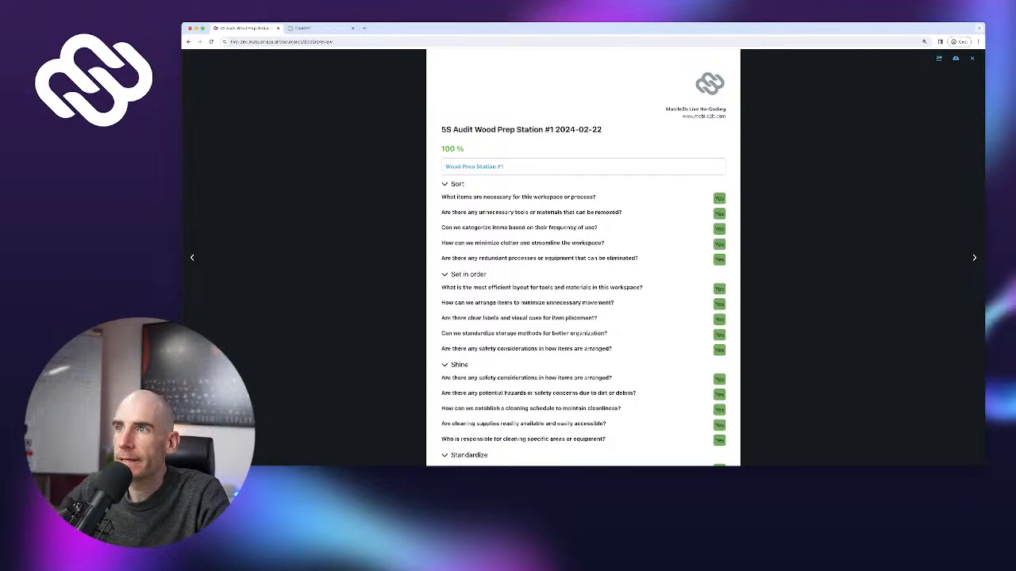
{"action": "left_click_drag", "start_coordinate": [470, 89], "coordinate": [606, 132]}
{"action": "left_click_drag", "start_coordinate": [475, 130], "coordinate": [578, 129]}
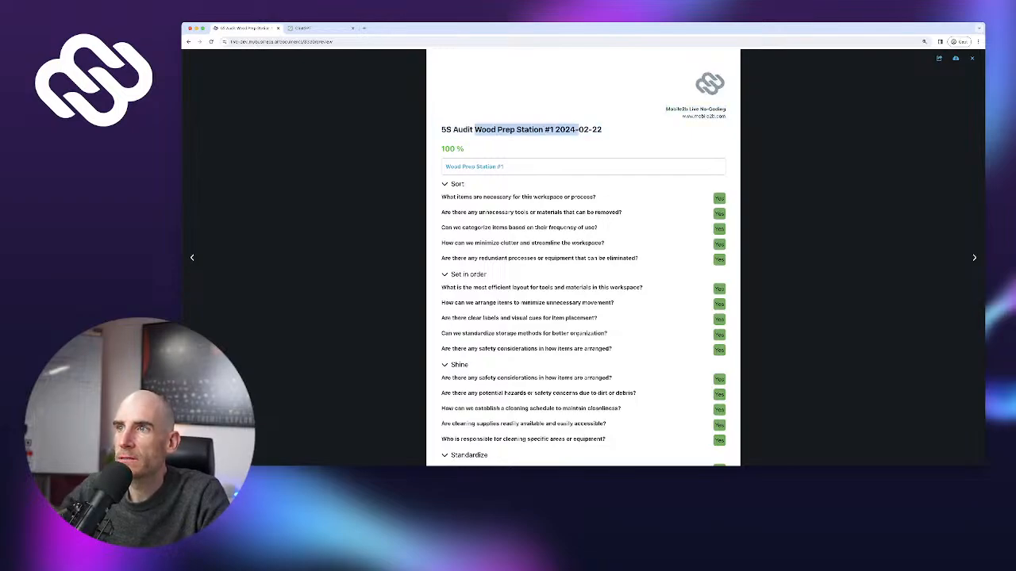
{"action": "left_click", "coordinate": [551, 130]}
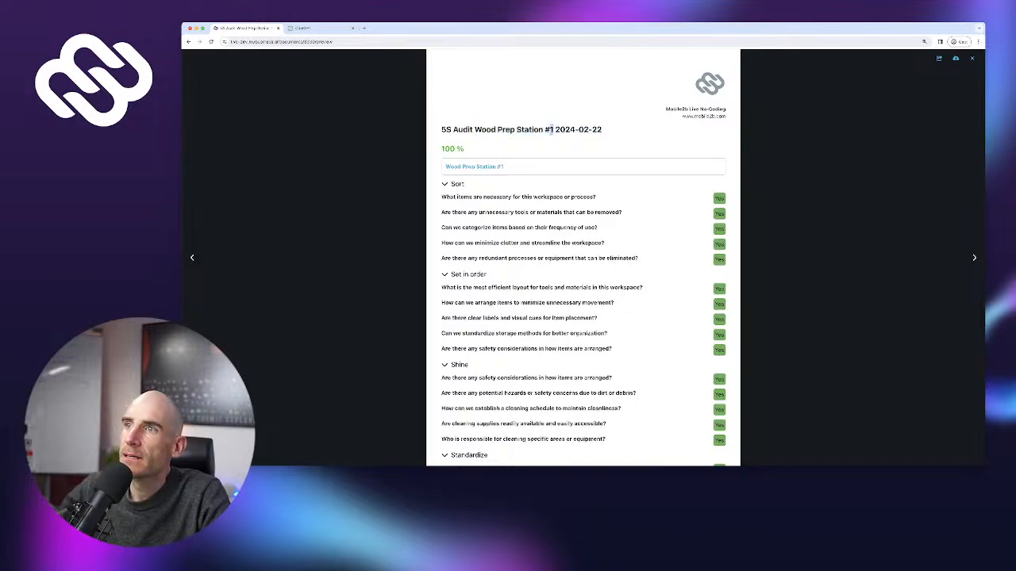
{"action": "left_click_drag", "start_coordinate": [553, 130], "coordinate": [601, 130]}
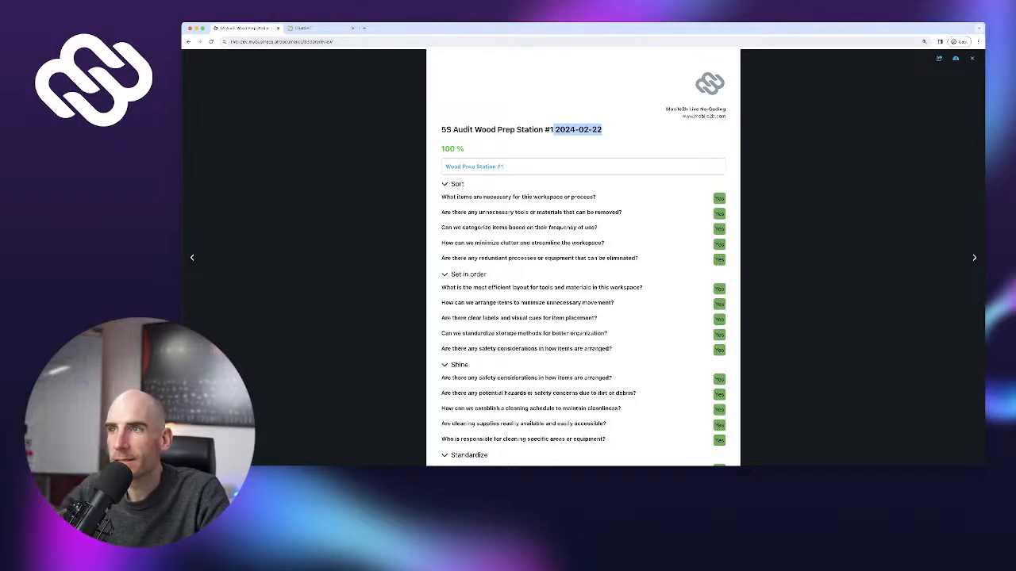
{"action": "left_click", "coordinate": [602, 130]}
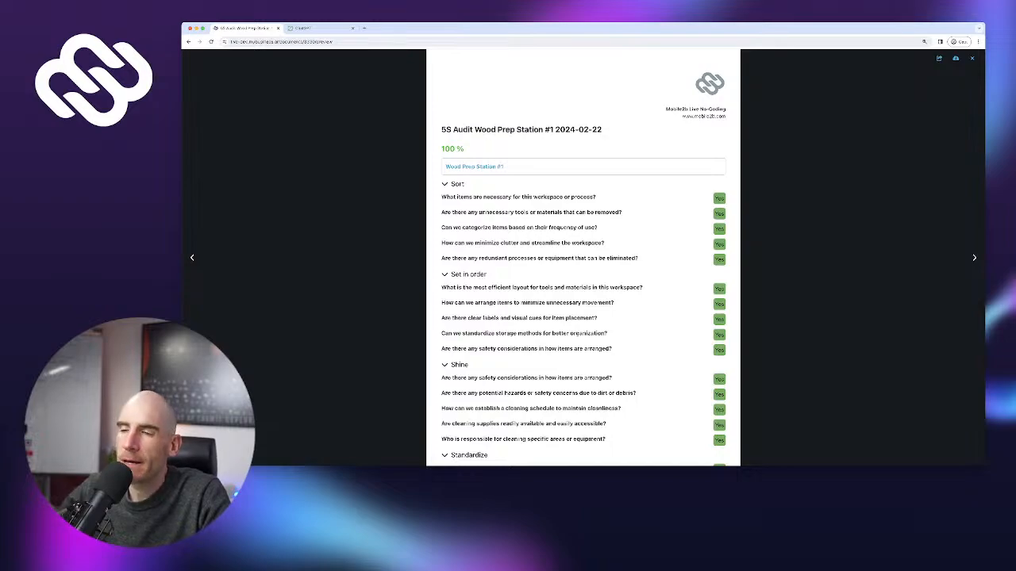
Confirm the title ends with 2024-02-22, close the report preview, and return to the Launch Pad
{"action": "left_click_drag", "start_coordinate": [555, 129], "coordinate": [601, 130]}
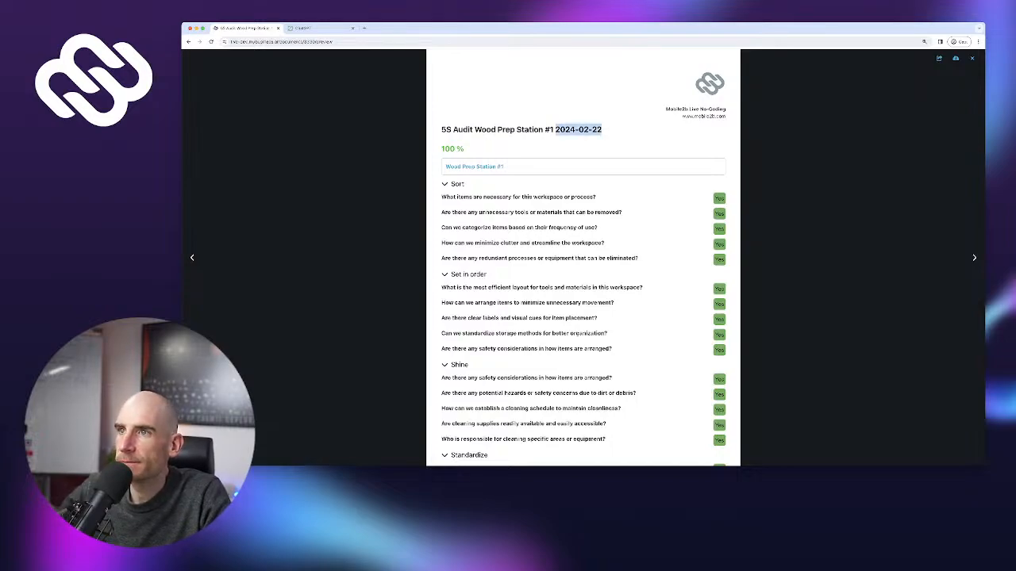
{"action": "left_click_drag", "start_coordinate": [441, 123], "coordinate": [589, 129]}
{"action": "left_click", "coordinate": [588, 129]}
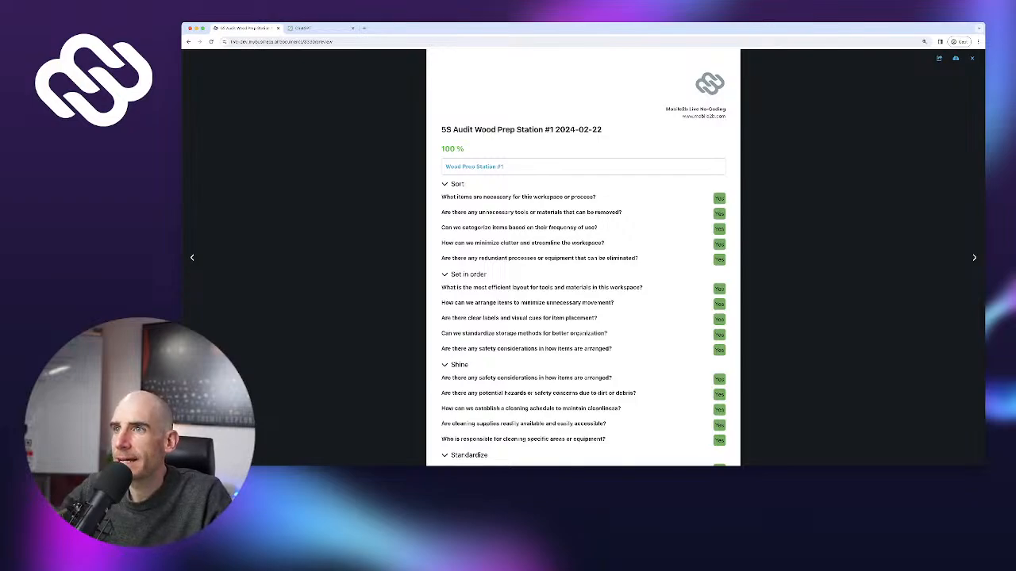
{"action": "left_click_drag", "start_coordinate": [441, 123], "coordinate": [603, 129]}
{"action": "left_click", "coordinate": [603, 129]}
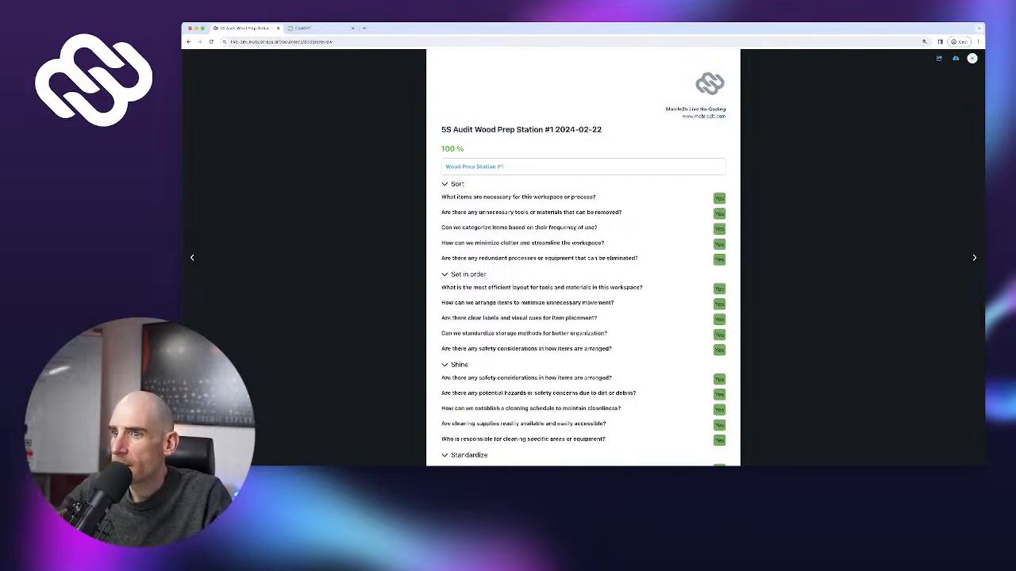
{"action": "left_click", "coordinate": [972, 58]}
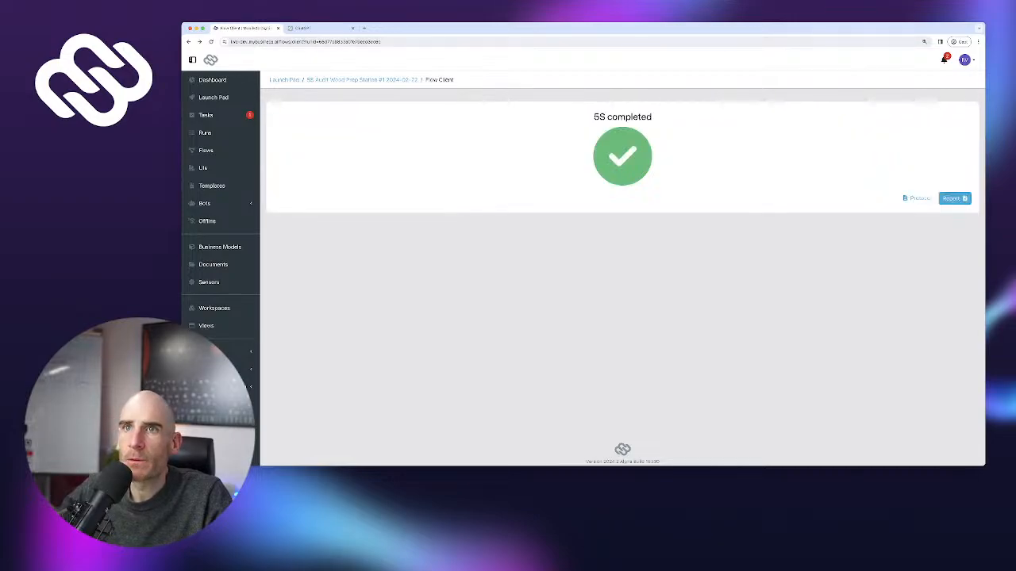
{"action": "left_click", "coordinate": [212, 97]}
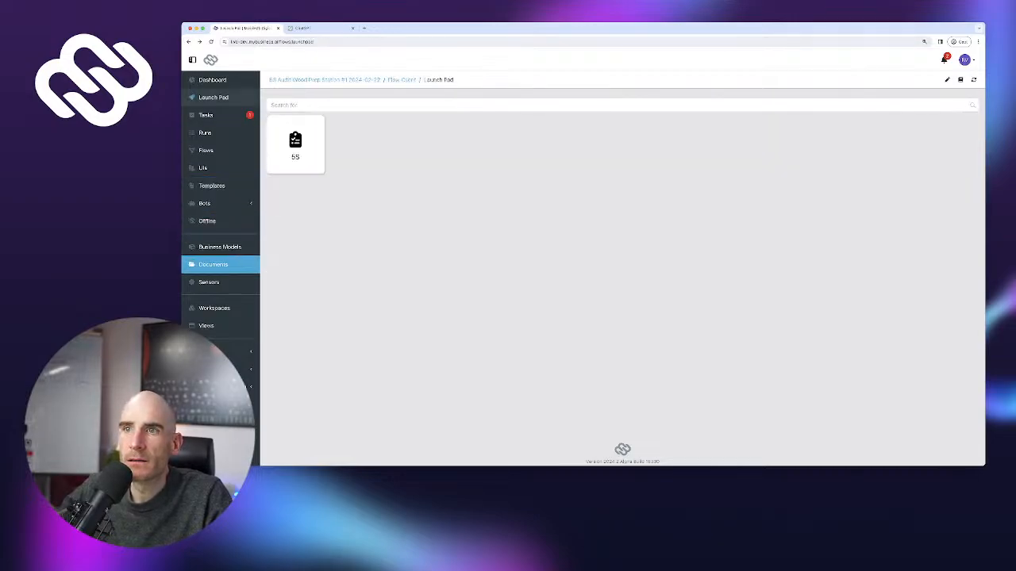
Preview the 5S Audit Wood Prep Station #1 2024-02-22 report in All documents, then edit its settings
{"action": "left_click", "coordinate": [213, 264]}
{"action": "left_click", "coordinate": [312, 163]}
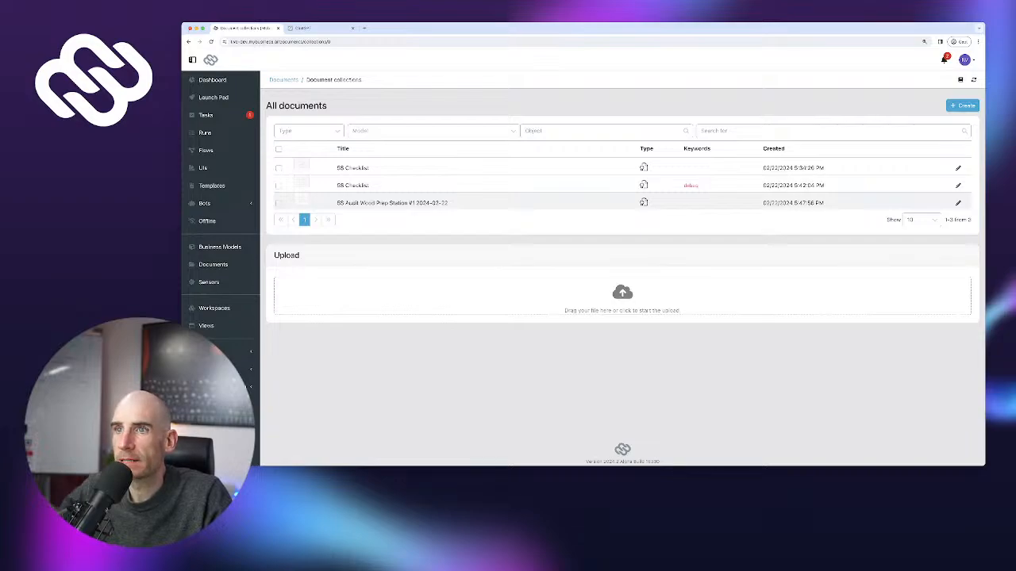
{"action": "left_click", "coordinate": [392, 203]}
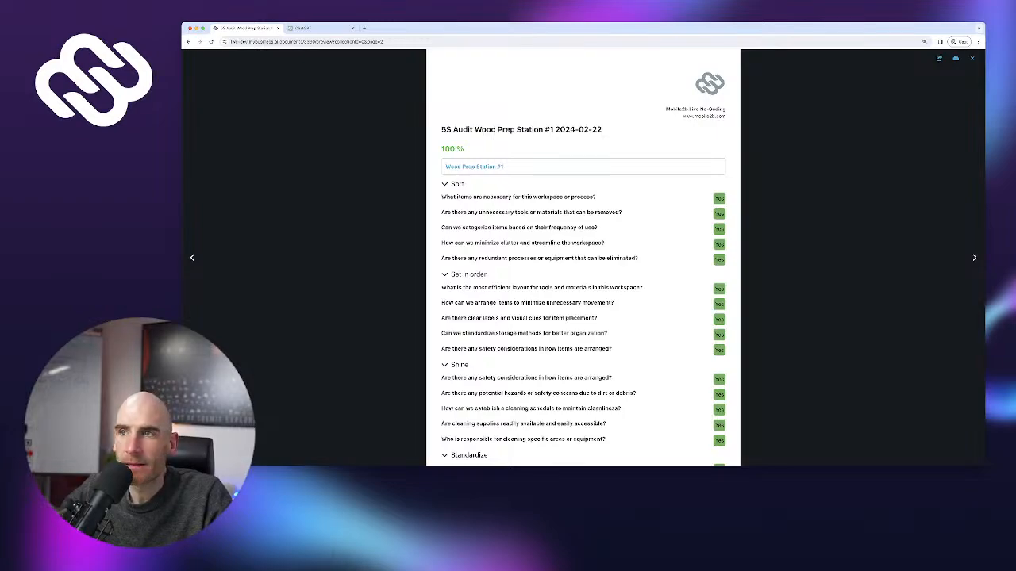
{"action": "scroll", "coordinate": [582, 258], "scroll_direction": "down", "scroll_amount": 5}
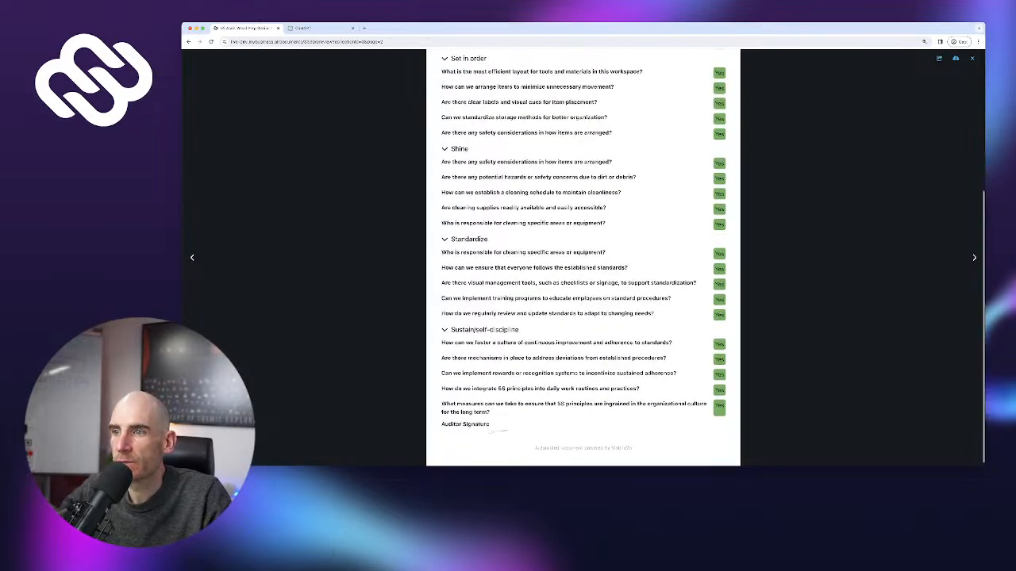
{"action": "scroll", "coordinate": [583, 258], "scroll_direction": "up", "scroll_amount": 3}
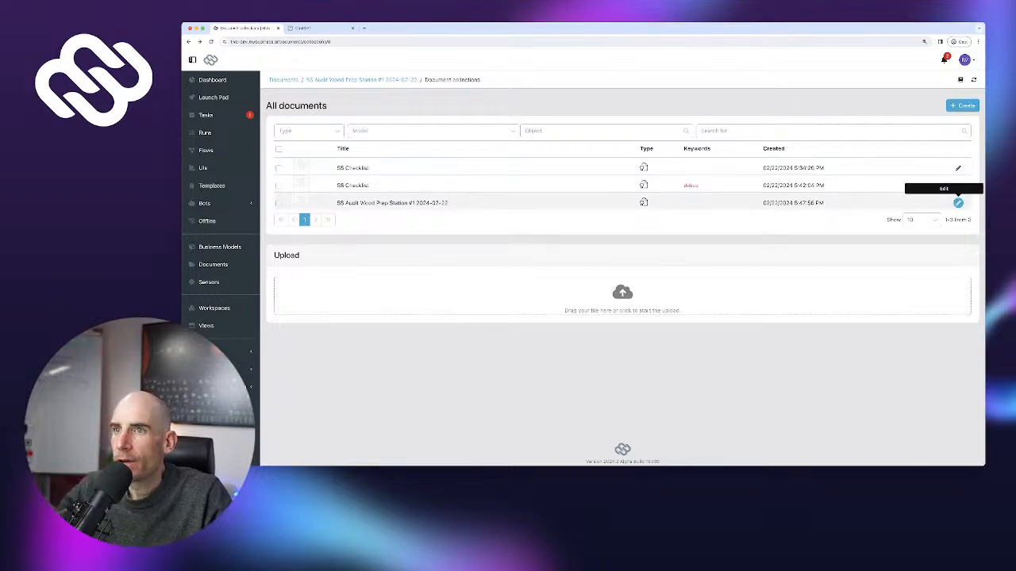
{"action": "left_click", "coordinate": [958, 203]}
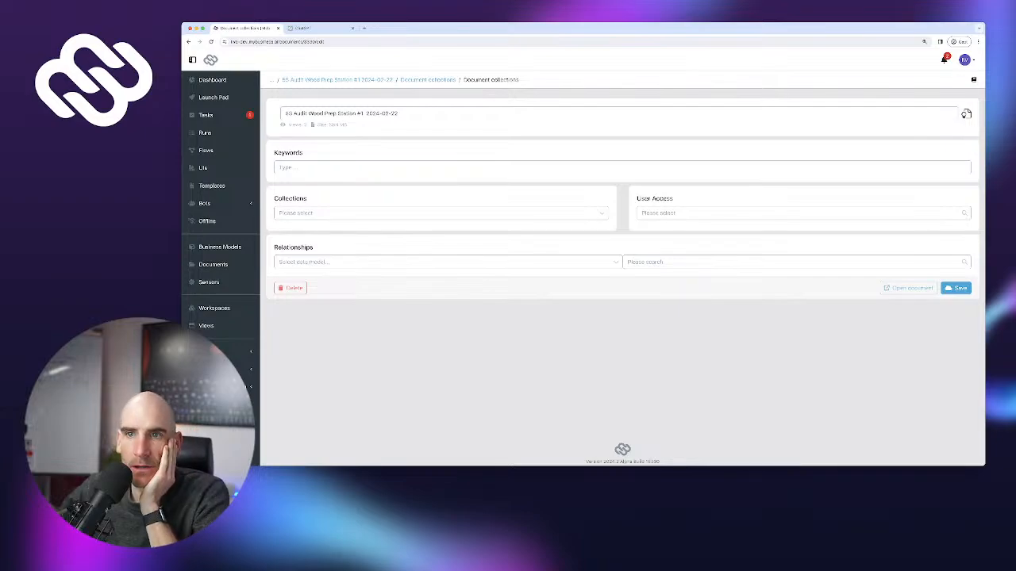
Check Wood Prep Station #1 for linked documents, then open the 5S flow in the Flow Designer
{"action": "left_click", "coordinate": [212, 308]}
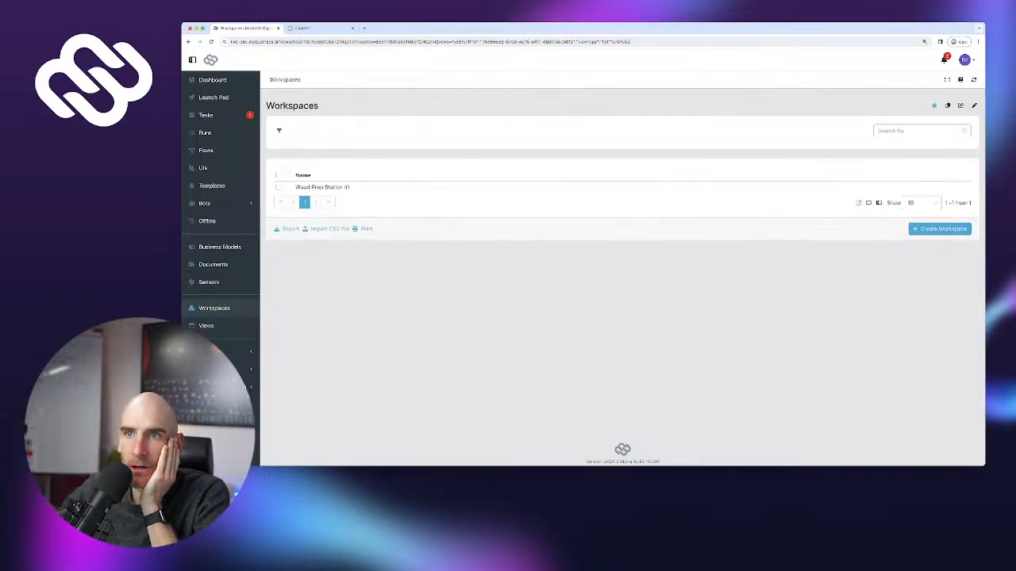
{"action": "left_click", "coordinate": [317, 188]}
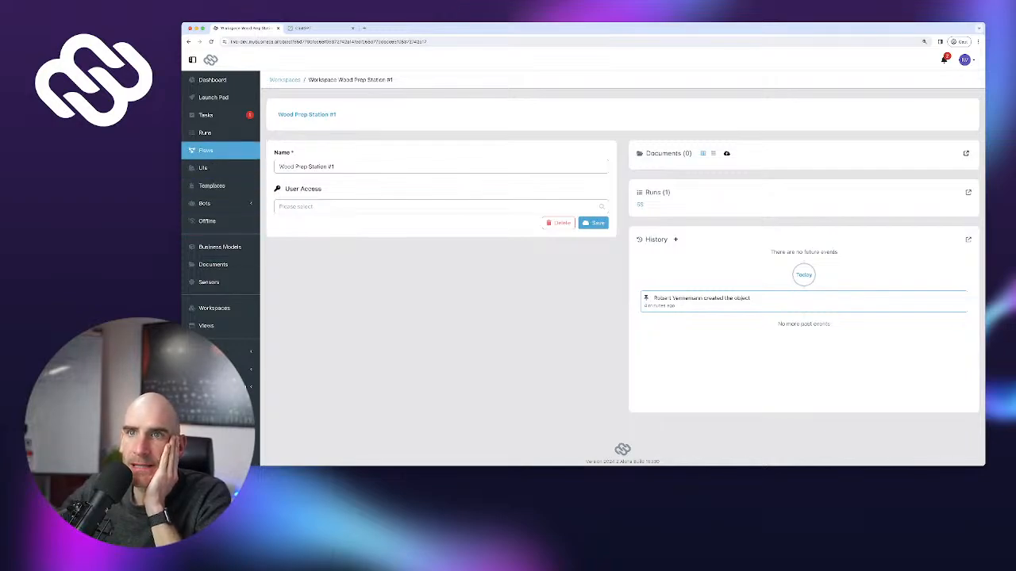
{"action": "left_click", "coordinate": [206, 150]}
{"action": "left_click", "coordinate": [304, 165]}
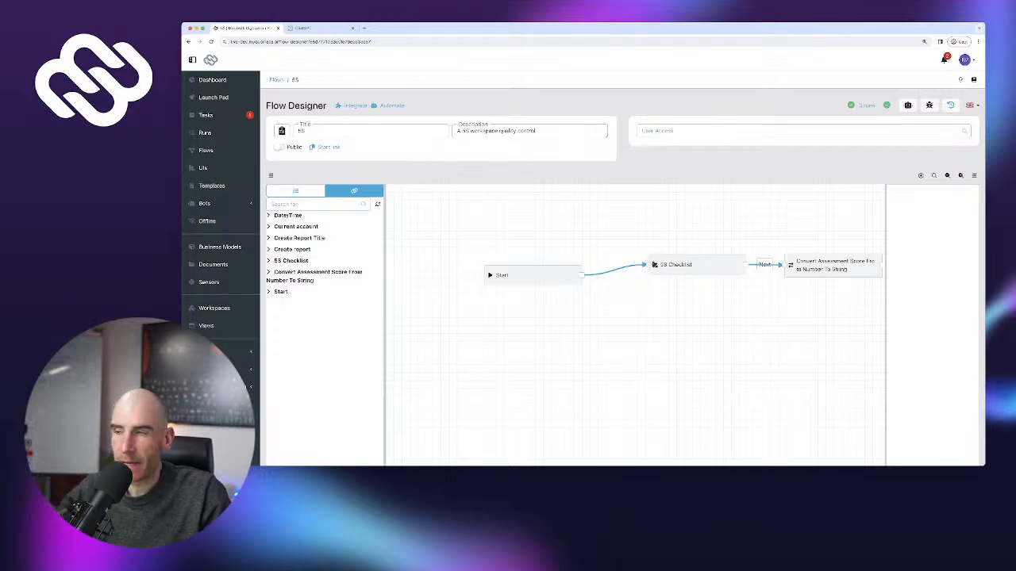
Add a new relationship to the Create report step
{"action": "left_click_drag", "start_coordinate": [738, 349], "coordinate": [484, 373]}
{"action": "left_click_drag", "start_coordinate": [698, 365], "coordinate": [476, 323]}
{"action": "left_click", "coordinate": [629, 257]}
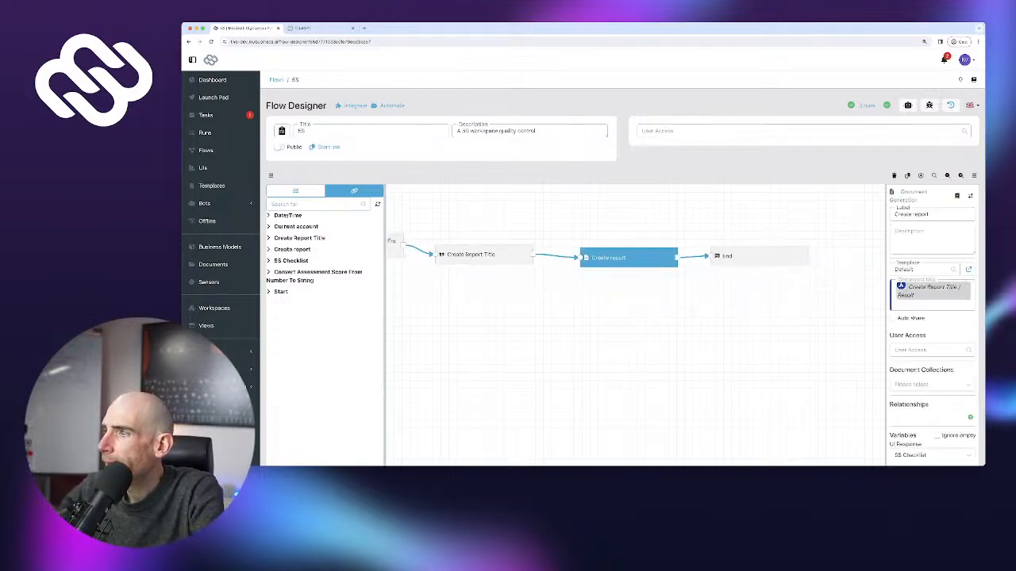
{"action": "scroll", "coordinate": [933, 326], "scroll_direction": "down", "scroll_amount": 1}
{"action": "scroll", "coordinate": [970, 349], "scroll_direction": "down", "scroll_amount": 1}
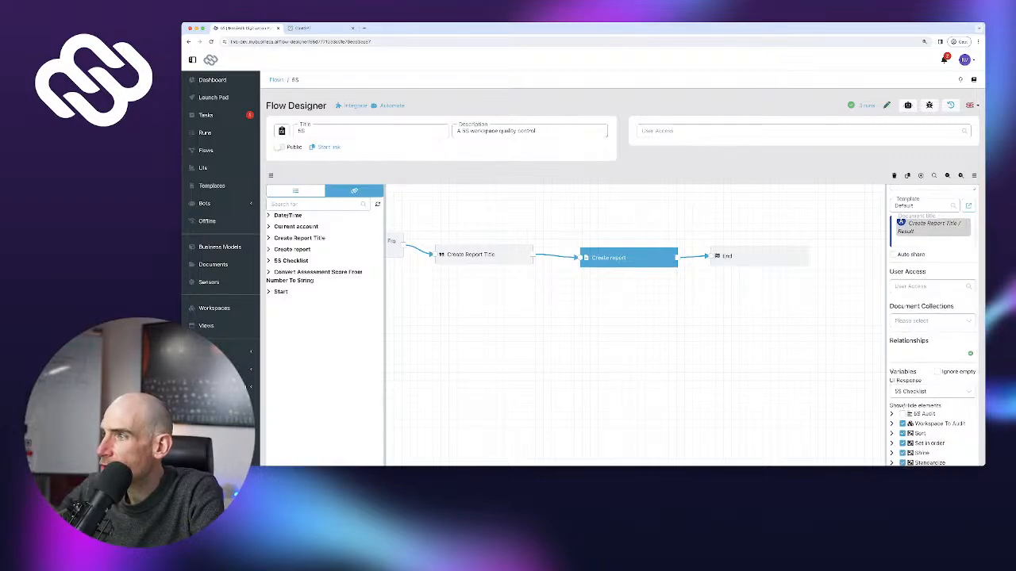
{"action": "left_click", "coordinate": [970, 353]}
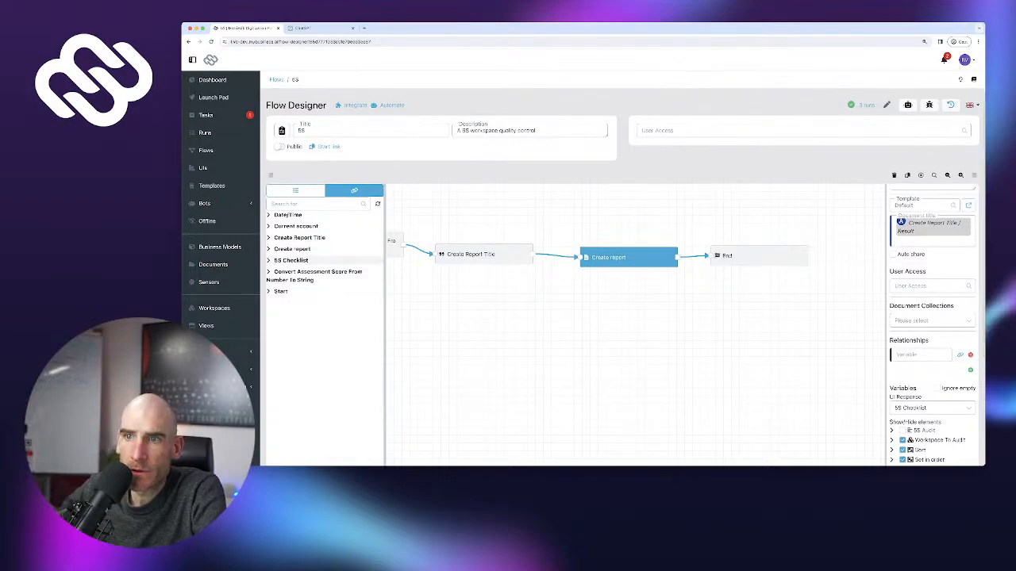
Set the relationship's variable to 5S Checklist > Workspace To Audit > Object
{"action": "left_click", "coordinate": [290, 260]}
{"action": "scroll", "coordinate": [325, 317], "scroll_direction": "down", "scroll_amount": 10}
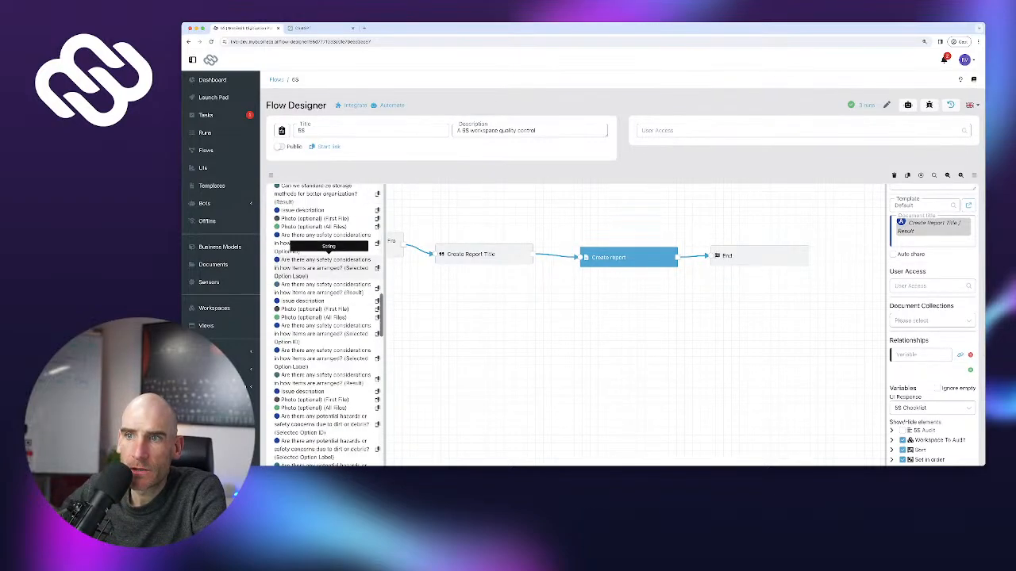
{"action": "scroll", "coordinate": [329, 252], "scroll_direction": "down", "scroll_amount": 10}
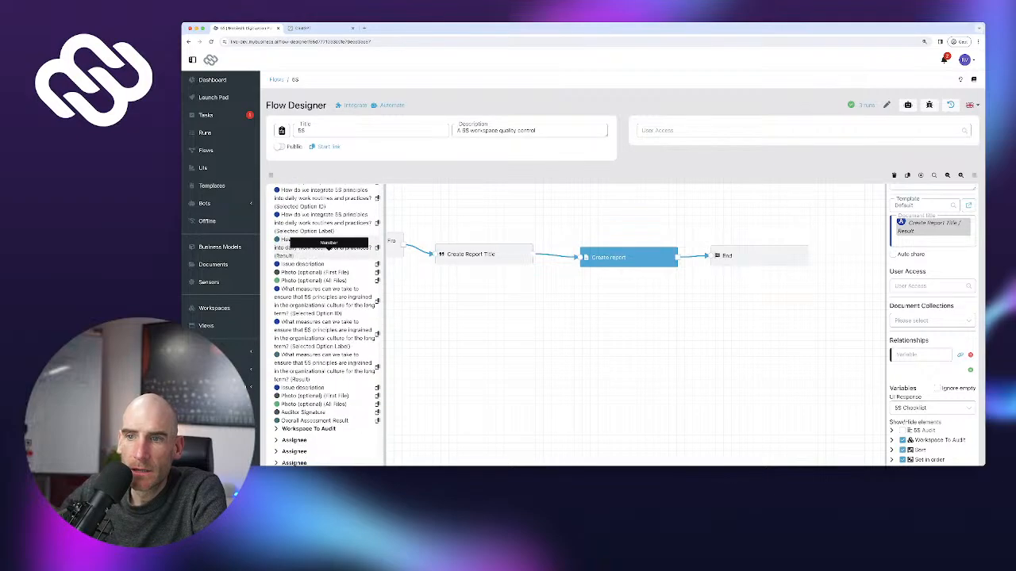
{"action": "scroll", "coordinate": [329, 250], "scroll_direction": "down", "scroll_amount": 3}
{"action": "left_click", "coordinate": [317, 342]}
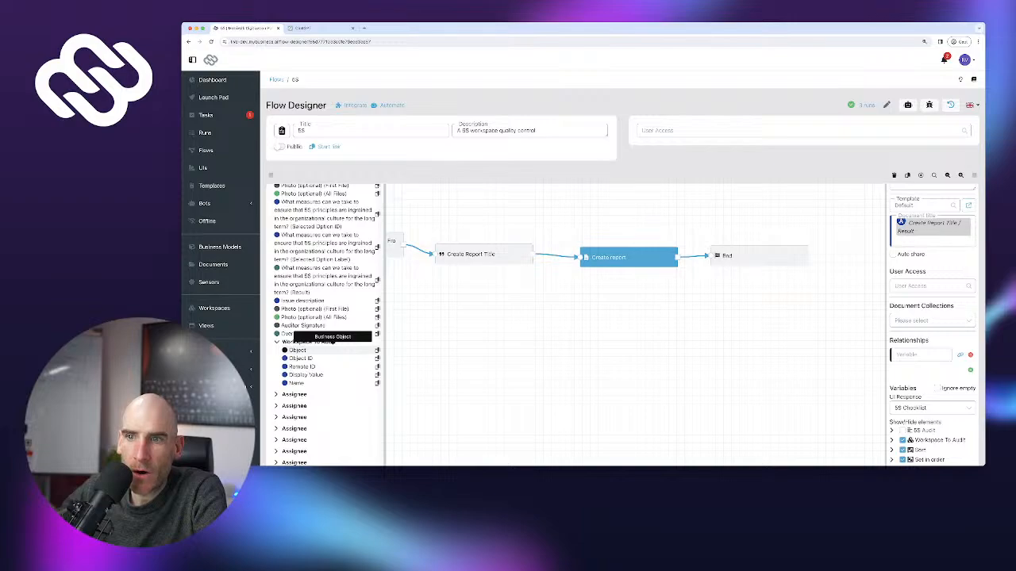
{"action": "left_click", "coordinate": [297, 350]}
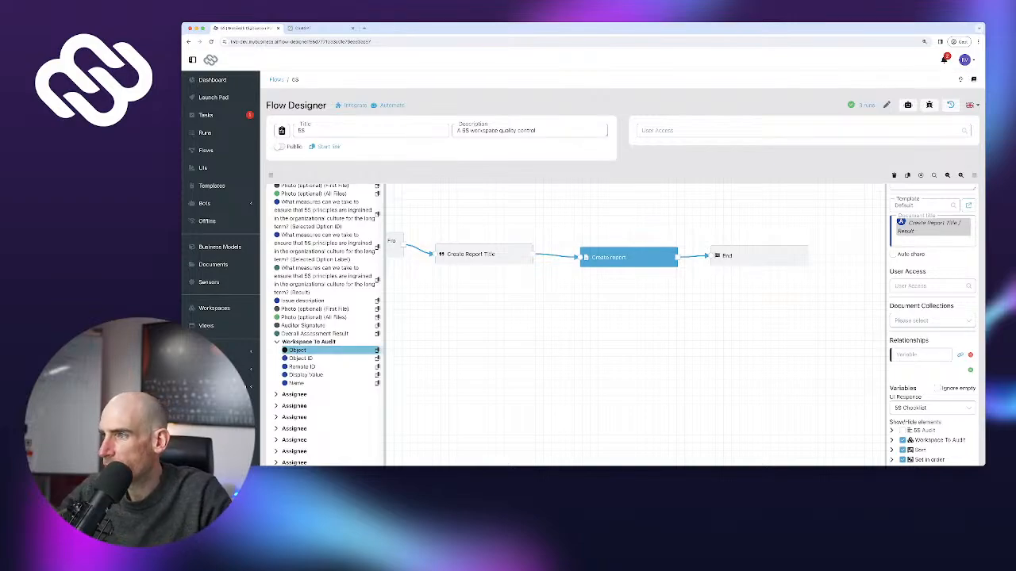
{"action": "left_click", "coordinate": [920, 355]}
{"action": "key", "text": "super+v"}
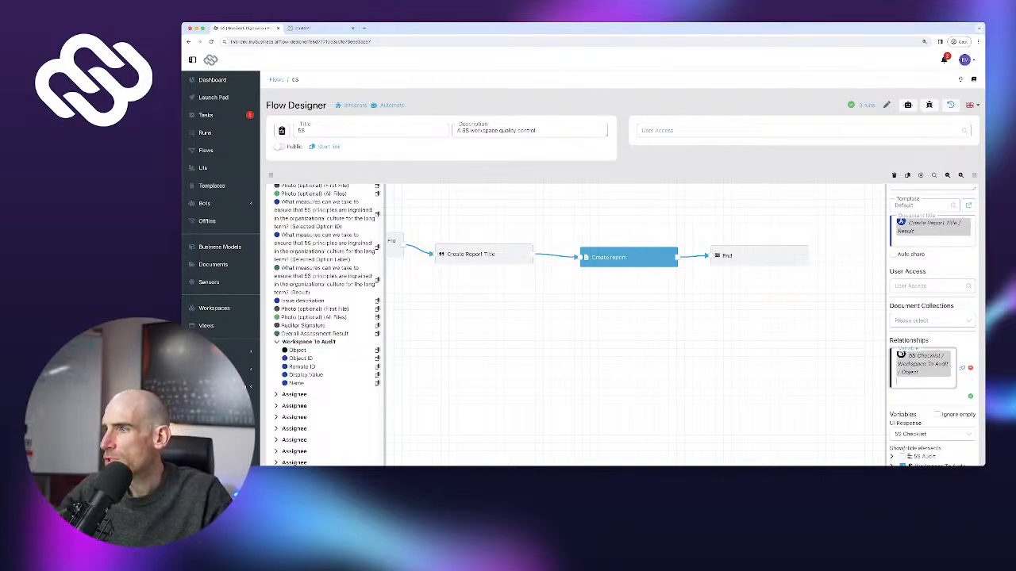
Publish the updated 5S flow and confirm
{"action": "scroll", "coordinate": [622, 278], "scroll_direction": "down", "scroll_amount": 3}
{"action": "left_click", "coordinate": [952, 419]}
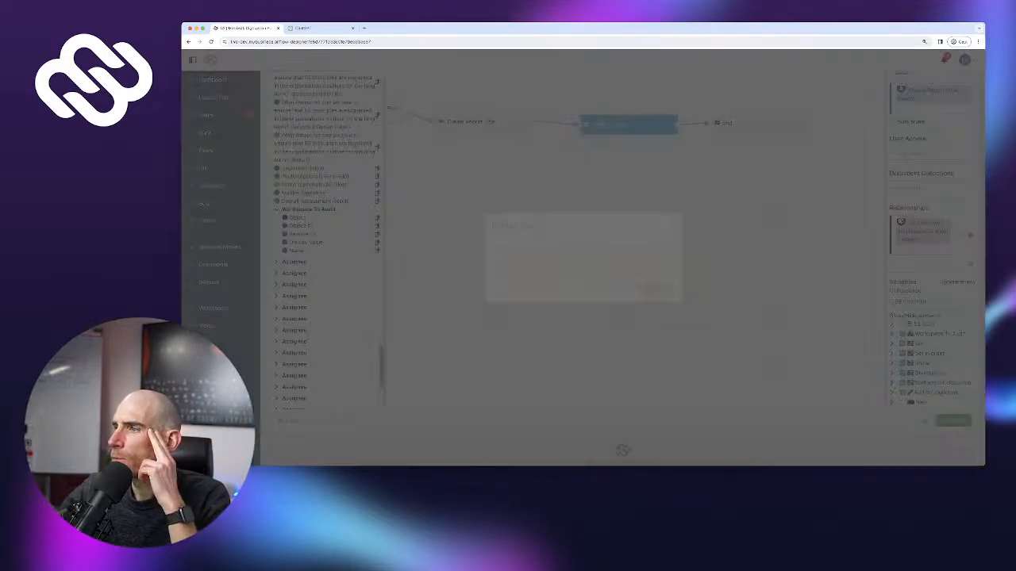
{"action": "left_click", "coordinate": [657, 289]}
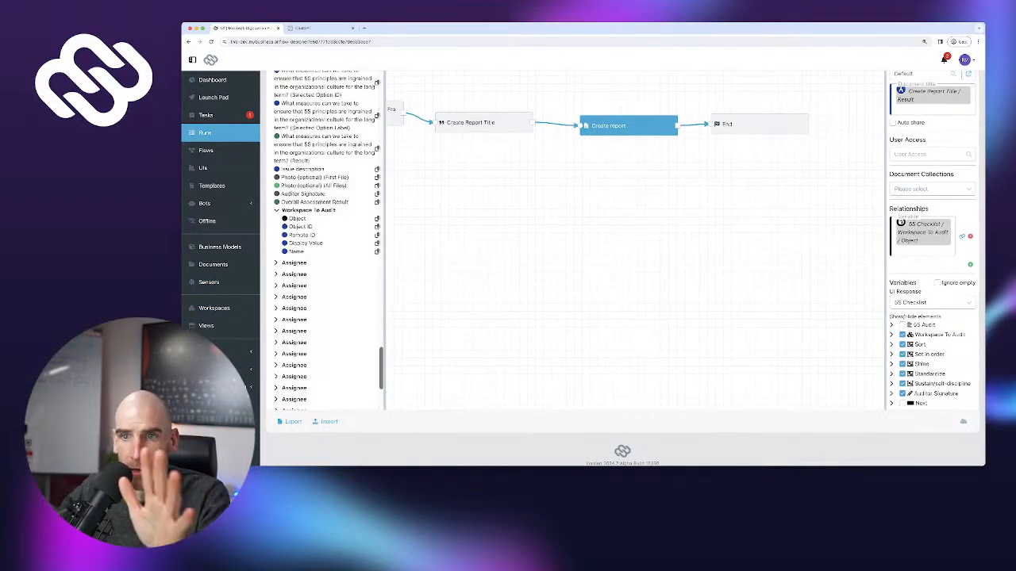
Revisit the Wood Prep Station #1 workspace, then view the Business Models list with Workspace
{"action": "left_click", "coordinate": [214, 307]}
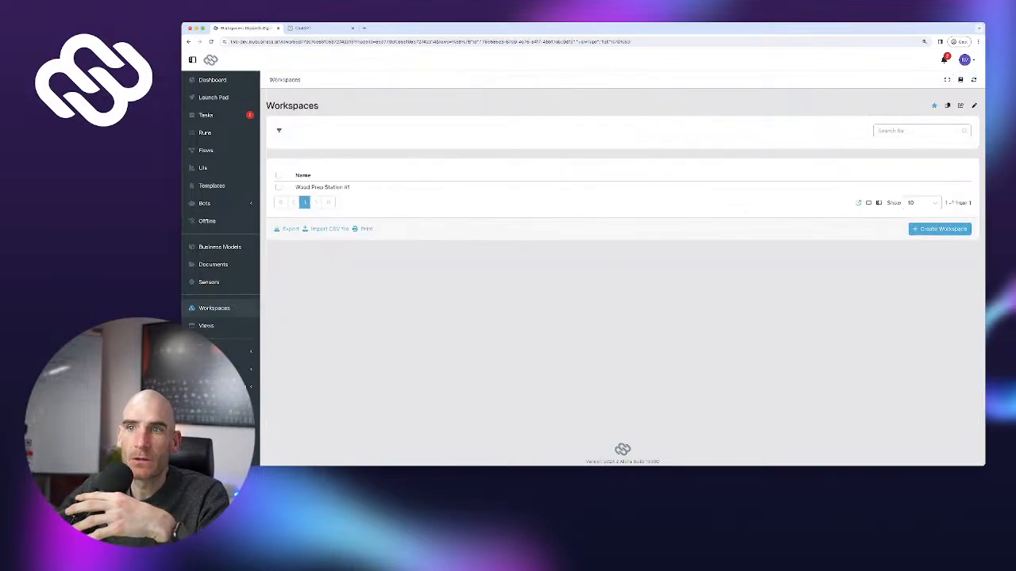
{"action": "left_click", "coordinate": [322, 186]}
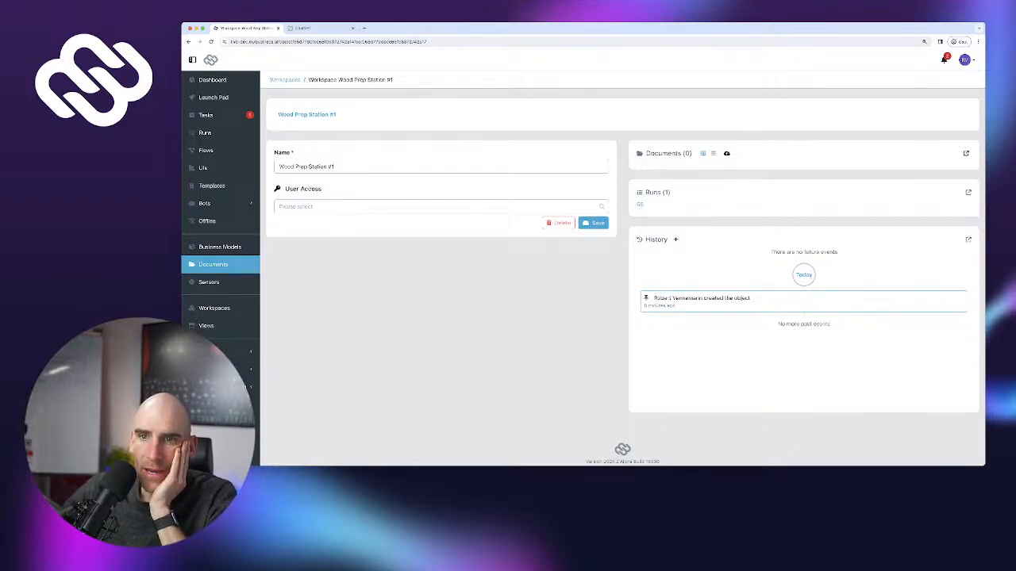
{"action": "left_click", "coordinate": [220, 247]}
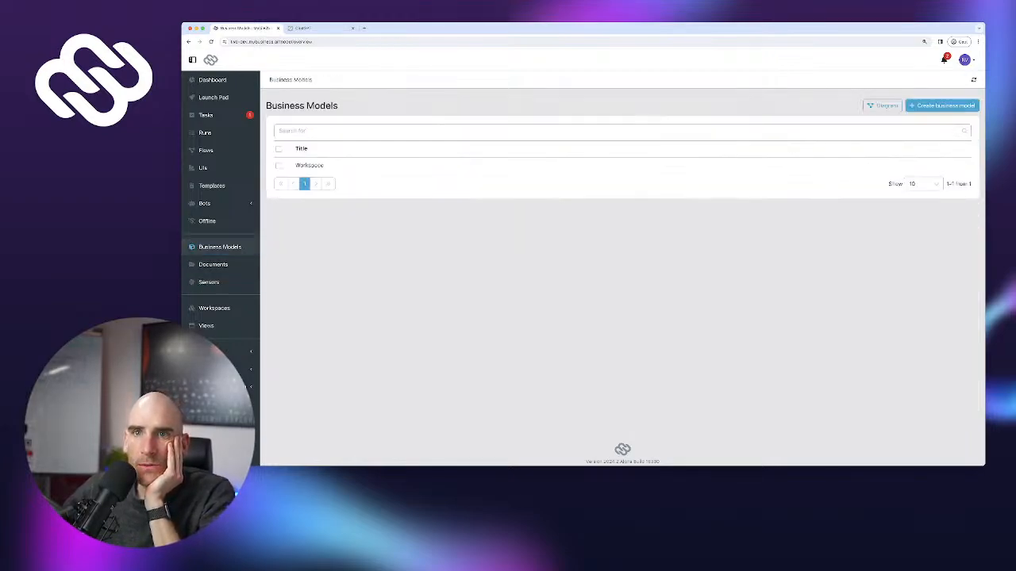
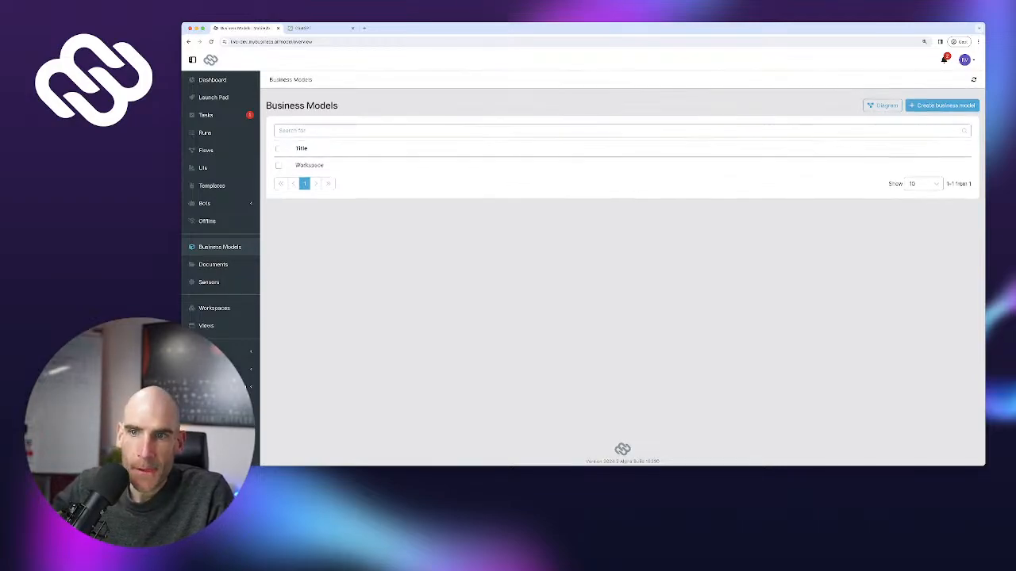
Go from the workspaces list back to Business Models and open the Workspace model designer
{"action": "left_click", "coordinate": [214, 308]}
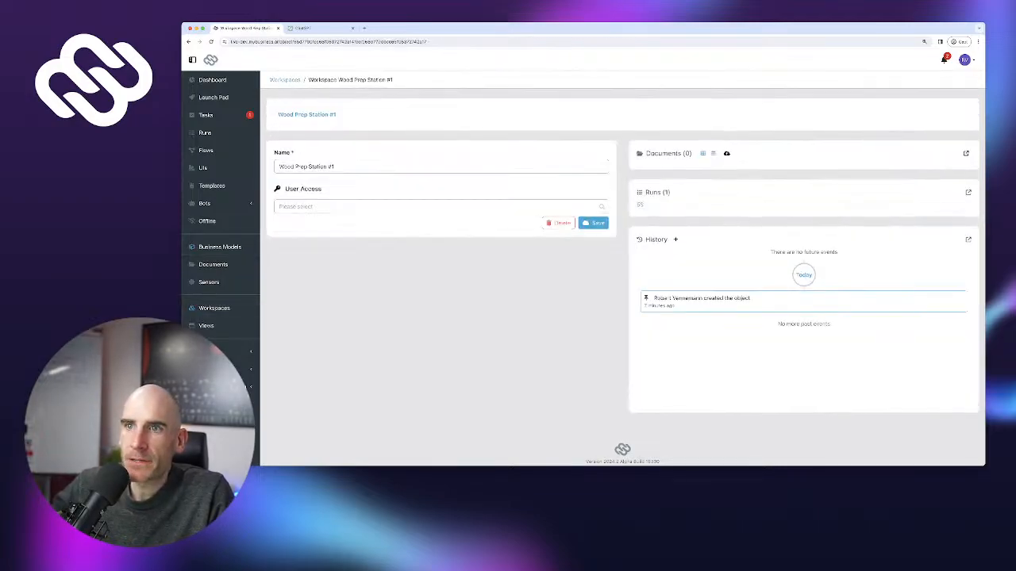
{"action": "left_click", "coordinate": [220, 246]}
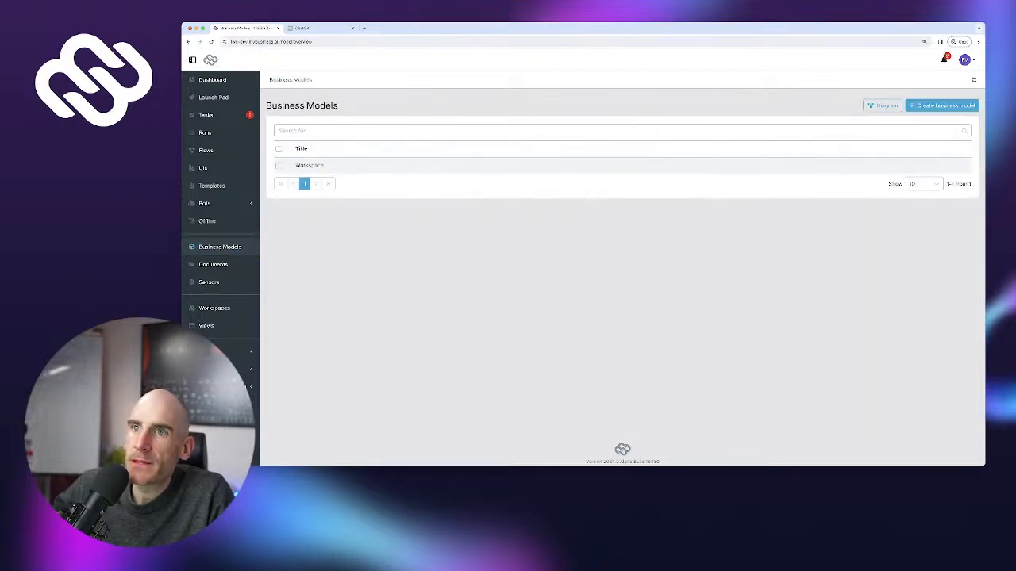
{"action": "left_click", "coordinate": [310, 165]}
{"action": "scroll", "coordinate": [305, 300], "scroll_direction": "down", "scroll_amount": 2}
Add a Status field to the Workspace model and remove its fourth, grey option
{"action": "scroll", "coordinate": [305, 302], "scroll_direction": "up", "scroll_amount": 2}
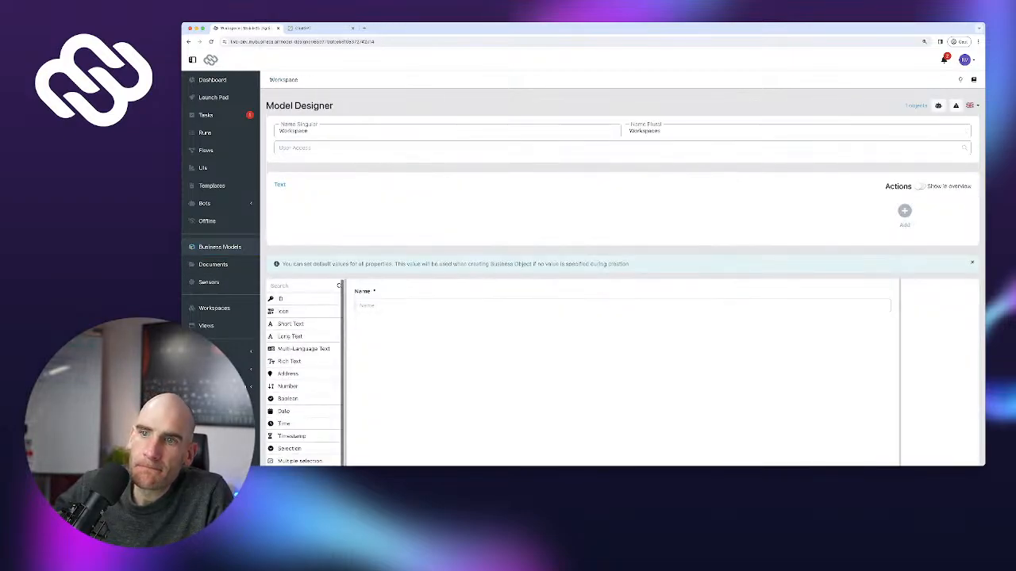
{"action": "scroll", "coordinate": [476, 318], "scroll_direction": "down", "scroll_amount": 5}
{"action": "scroll", "coordinate": [305, 261], "scroll_direction": "down", "scroll_amount": 1}
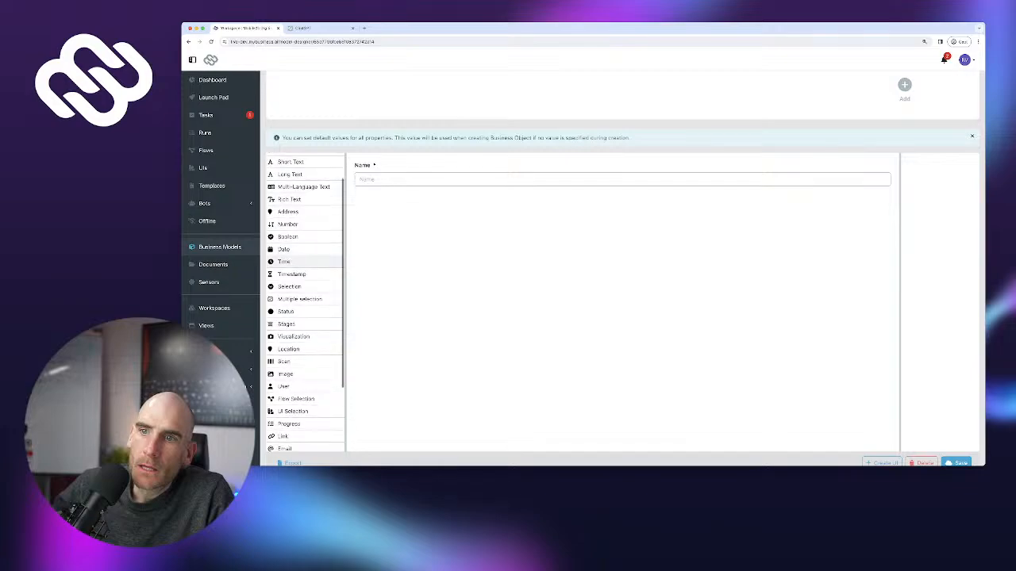
{"action": "scroll", "coordinate": [305, 261], "scroll_direction": "down", "scroll_amount": 2}
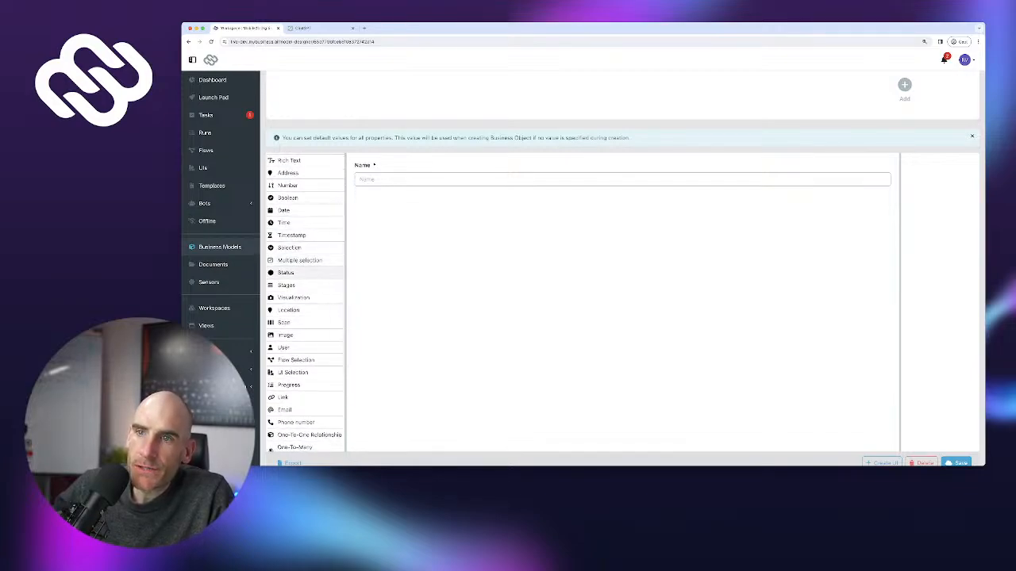
{"action": "left_click", "coordinate": [293, 273]}
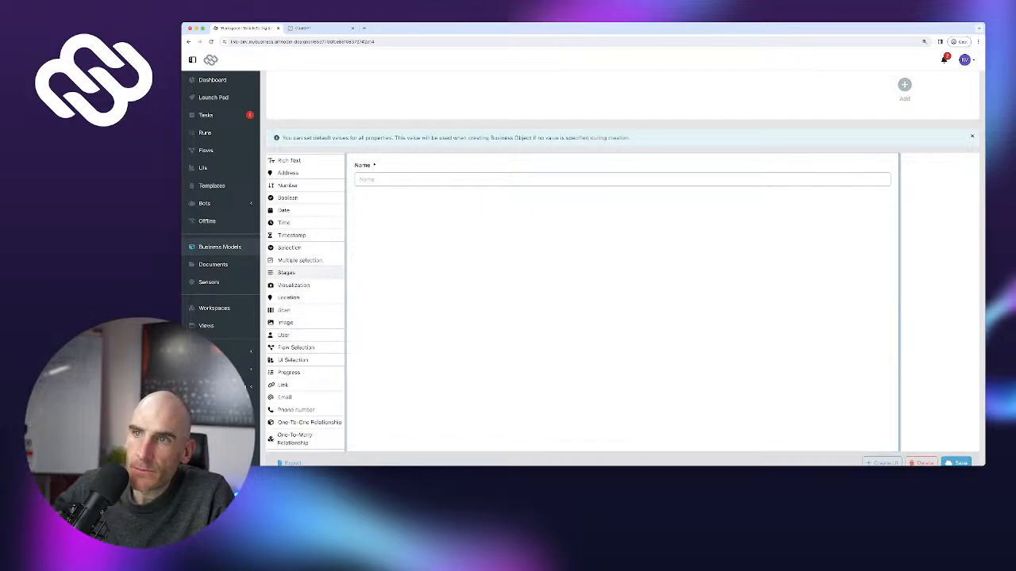
{"action": "left_click_drag", "start_coordinate": [287, 273], "coordinate": [508, 207]}
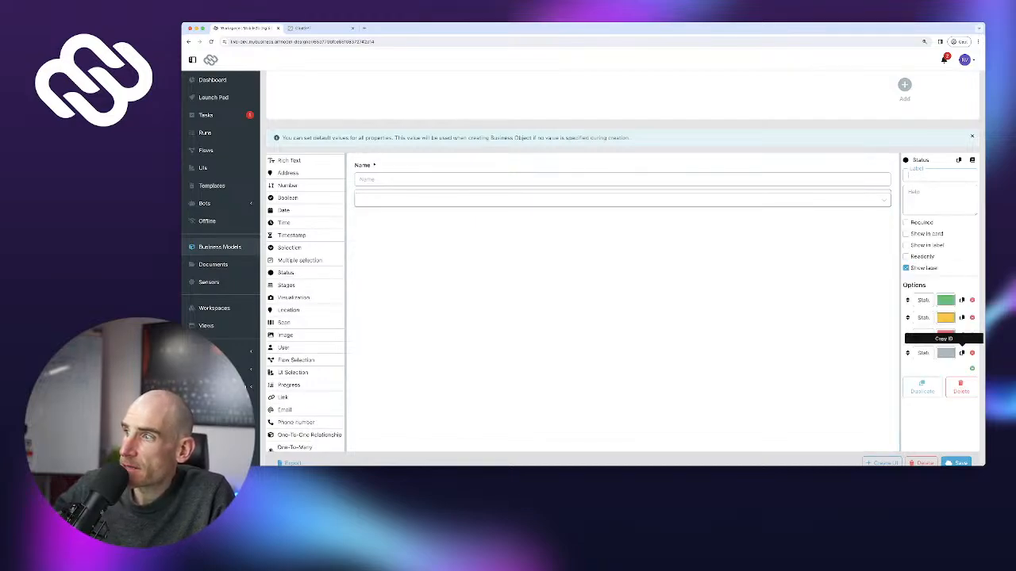
{"action": "left_click", "coordinate": [972, 353]}
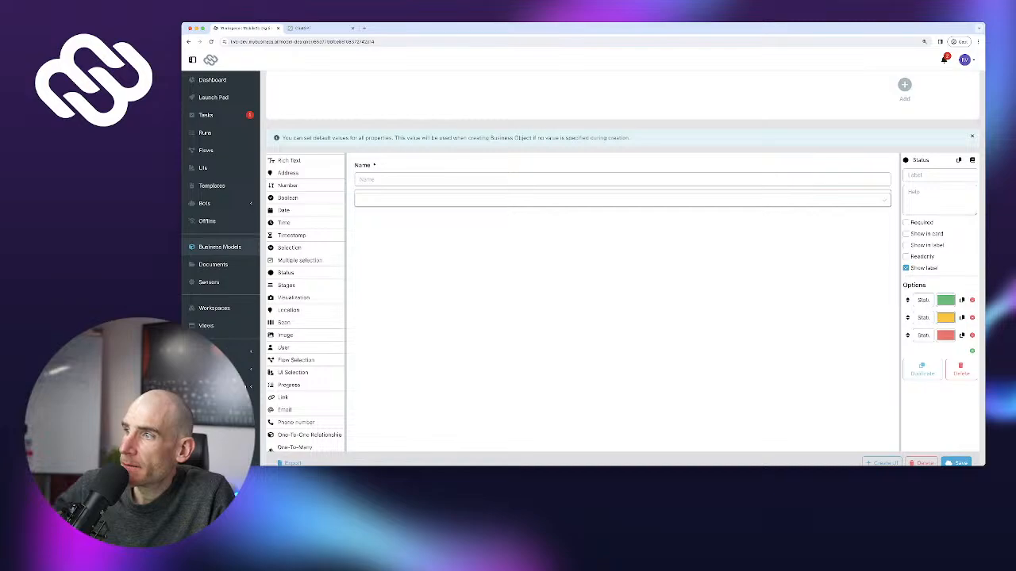
{"action": "left_click_drag", "start_coordinate": [900, 318], "coordinate": [791, 318]}
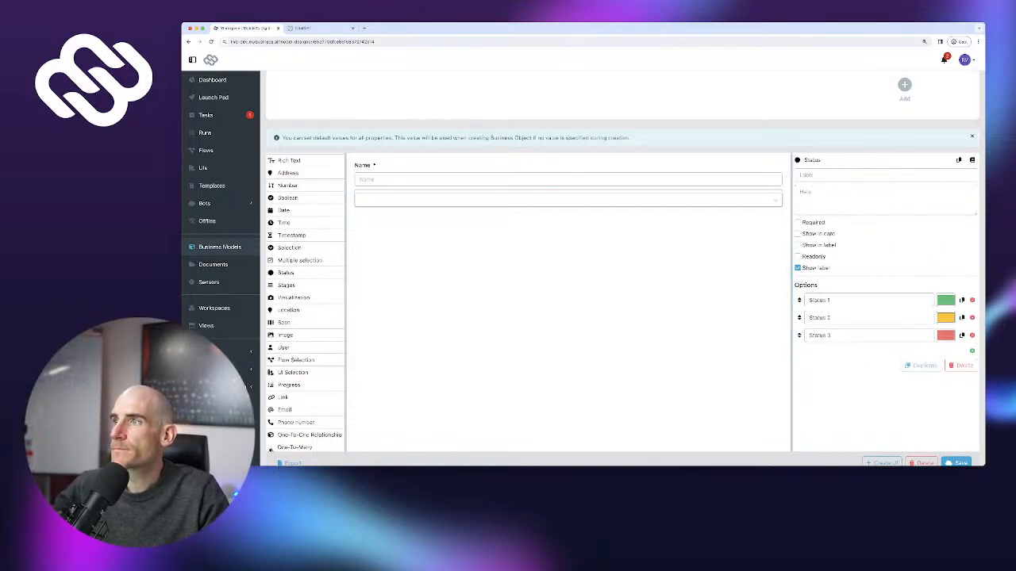
Label the field '5S Status', make it read-only and show it on cards
{"action": "left_click", "coordinate": [836, 175]}
{"action": "type", "text": "SS S"}
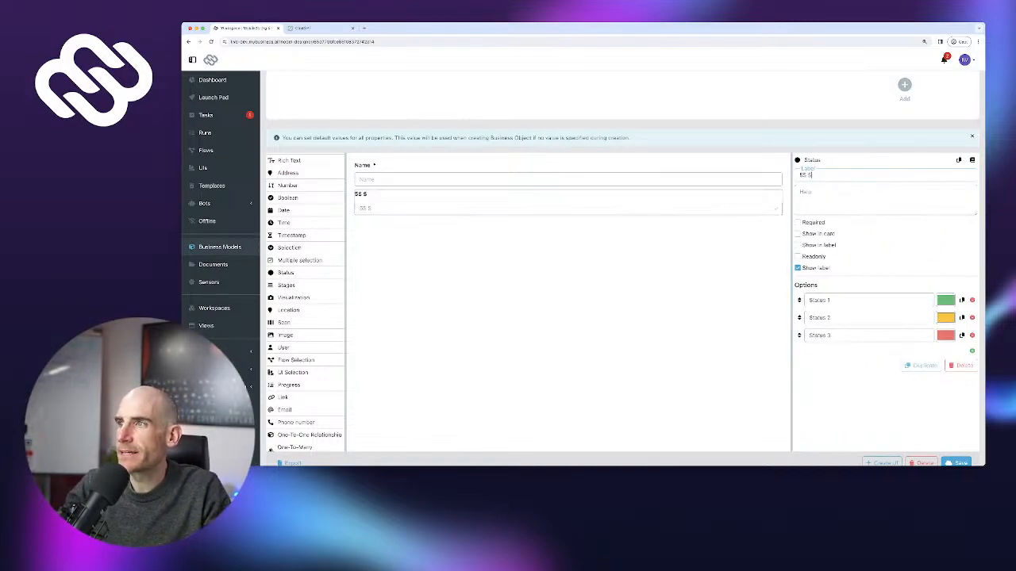
{"action": "type", "text": "tatus"}
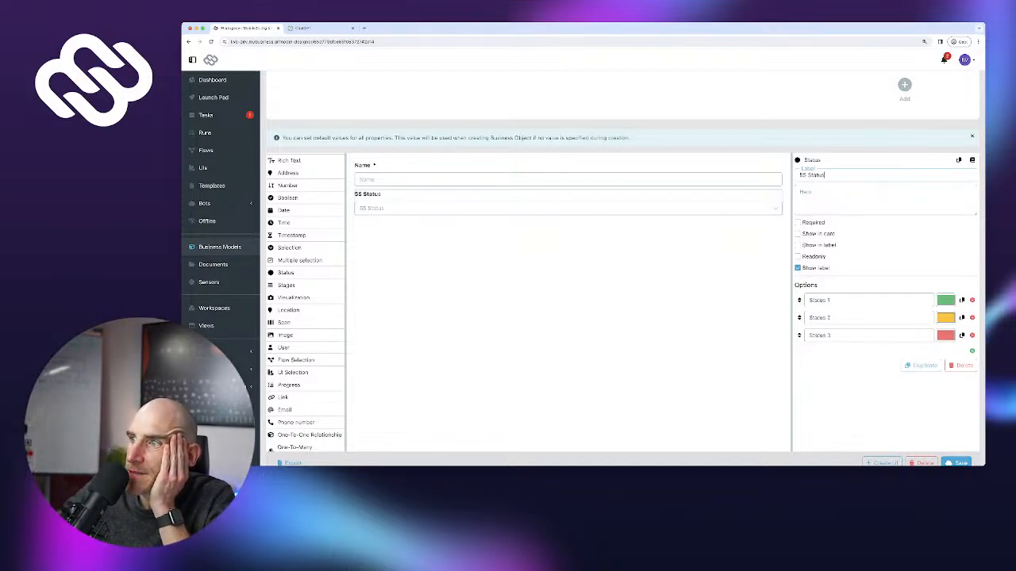
{"action": "left_click", "coordinate": [799, 257]}
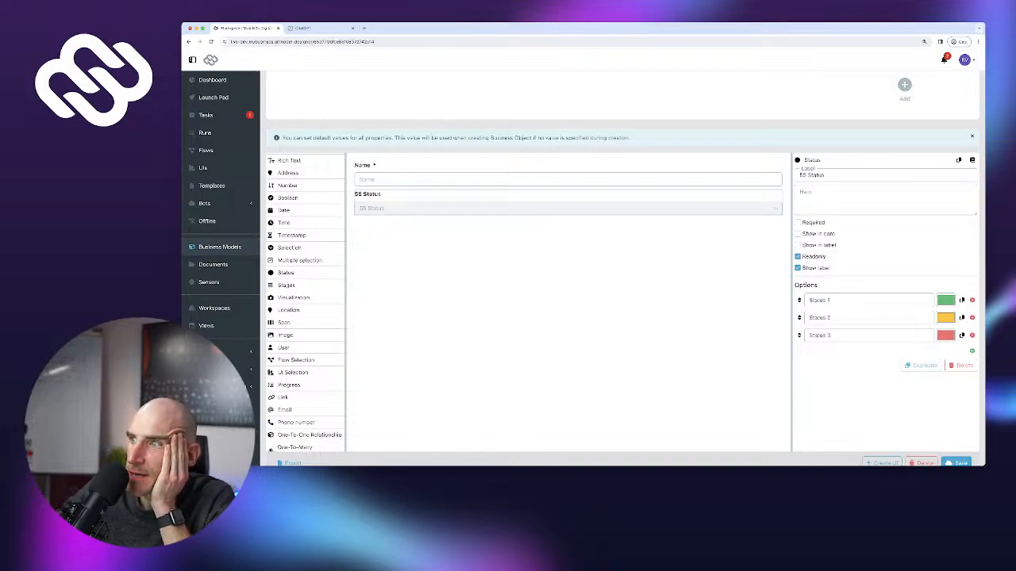
{"action": "left_click", "coordinate": [798, 234]}
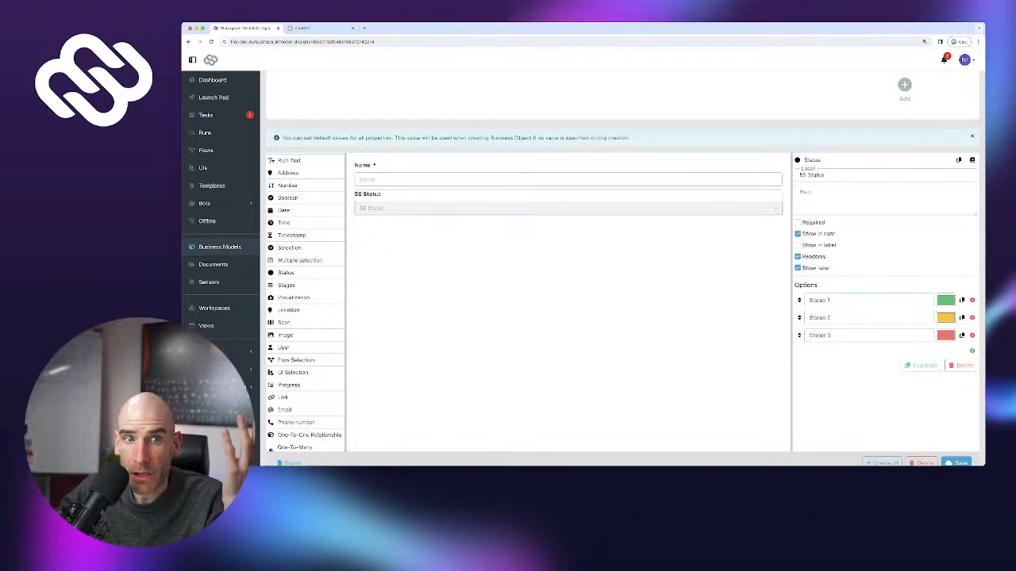
Rename the options to OK, Minor Issues and Major Issues, then save the model
{"action": "triple_click", "coordinate": [819, 300]}
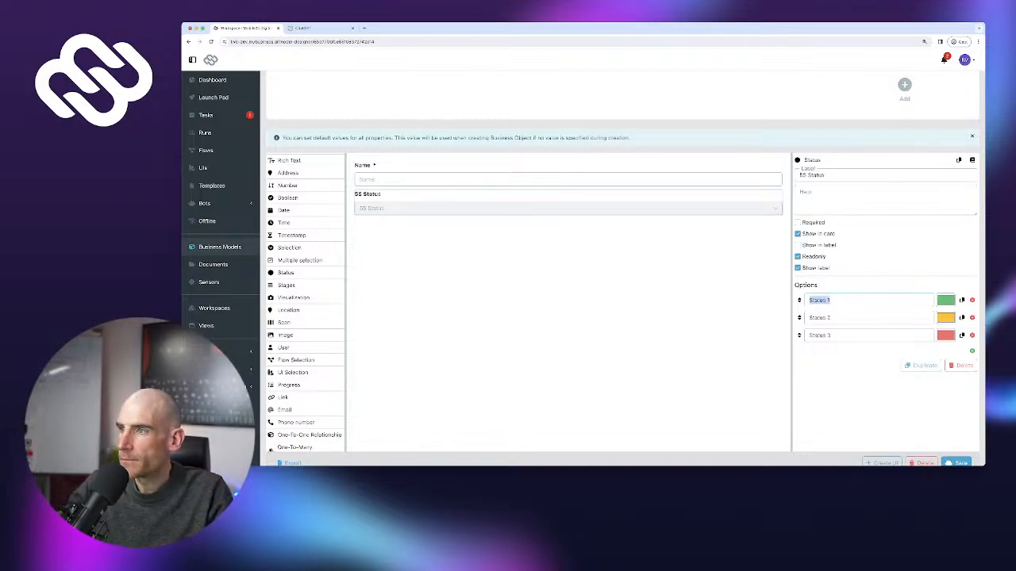
{"action": "type", "text": "OK"}
{"action": "triple_click", "coordinate": [820, 318]}
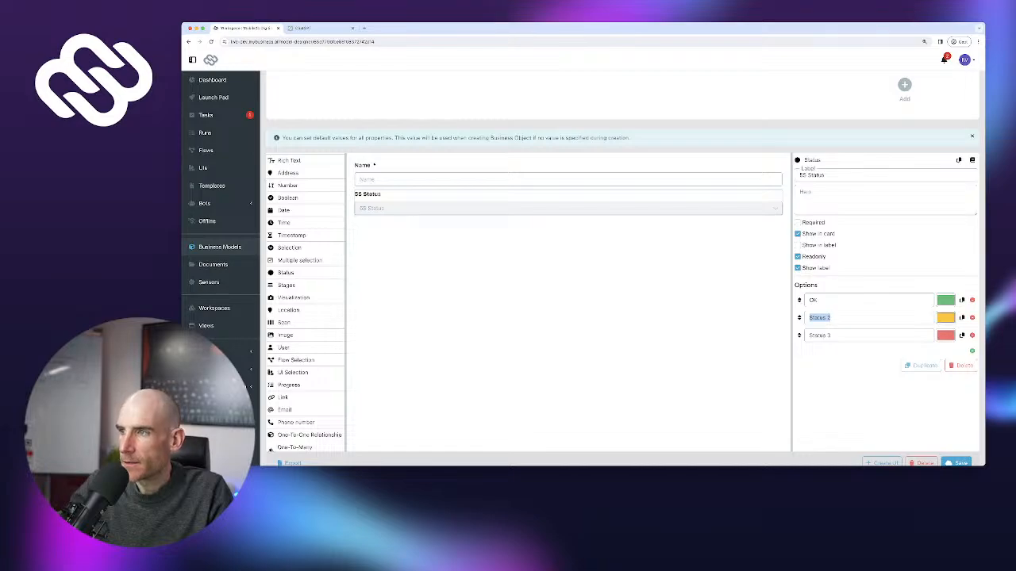
{"action": "type", "text": "Minor Issues"}
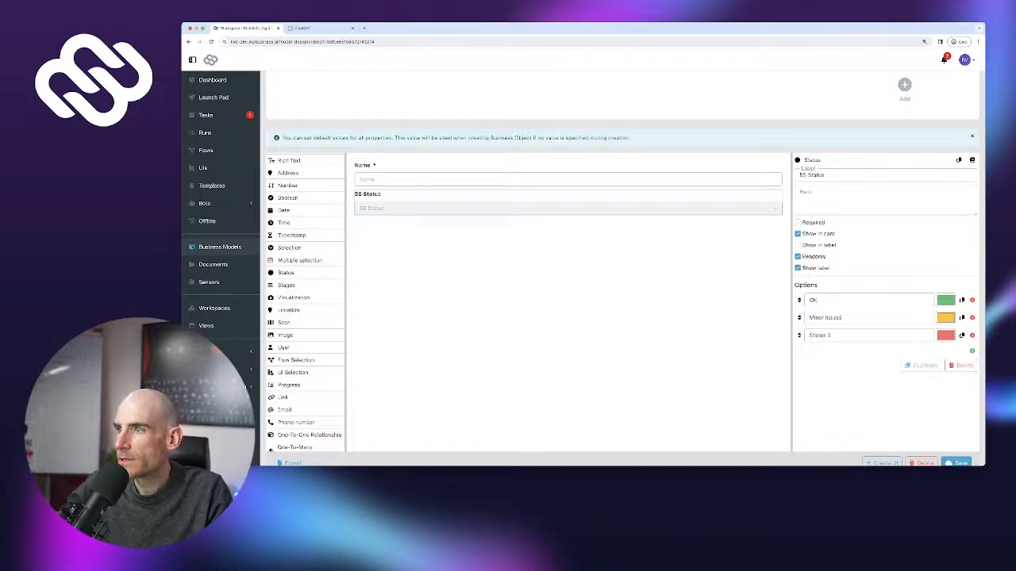
{"action": "triple_click", "coordinate": [820, 337]}
{"action": "type", "text": "Major"}
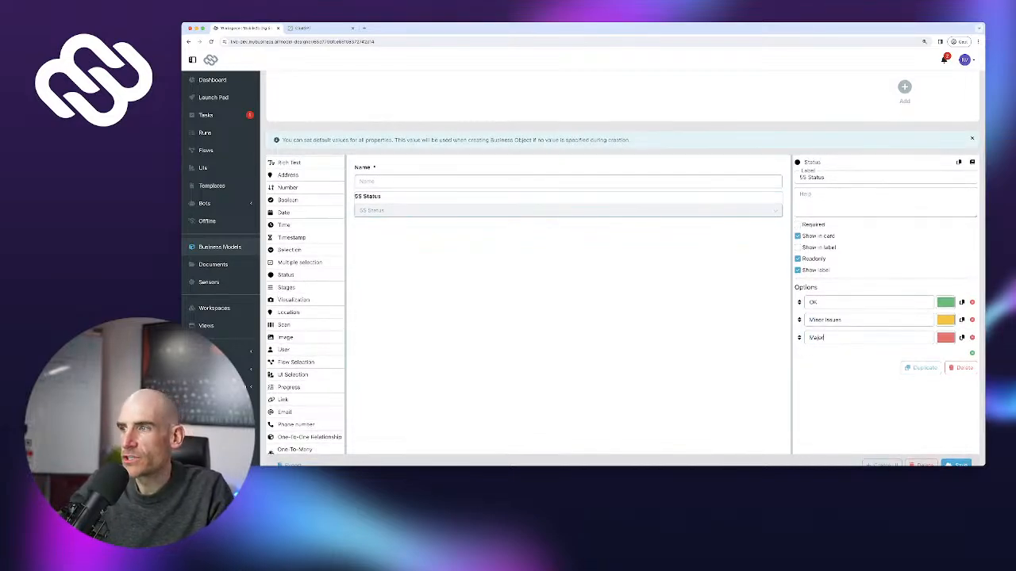
{"action": "type", "text": " Issues"}
{"action": "scroll", "coordinate": [515, 270], "scroll_direction": "down", "scroll_amount": 1}
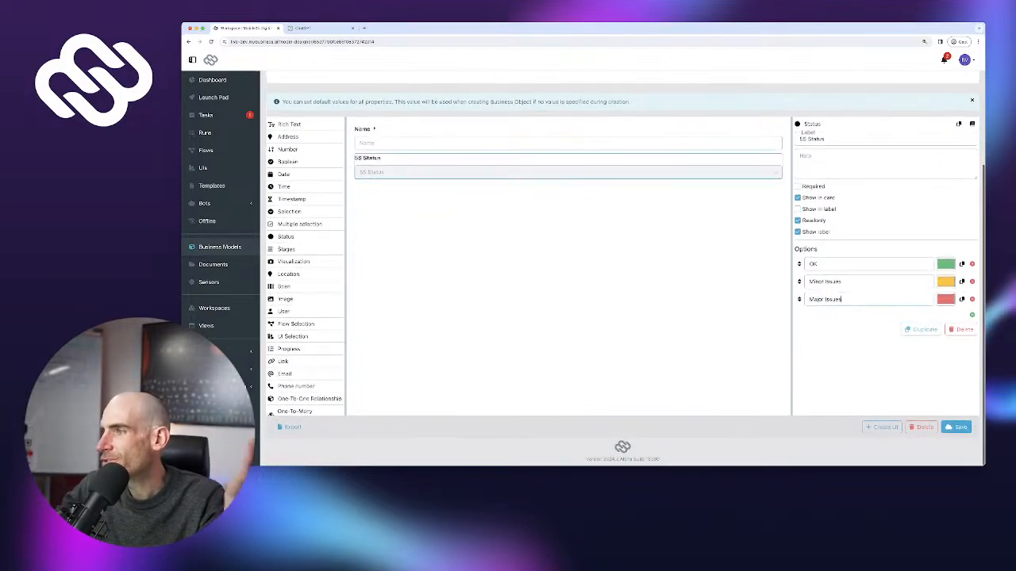
{"action": "left_click", "coordinate": [956, 431]}
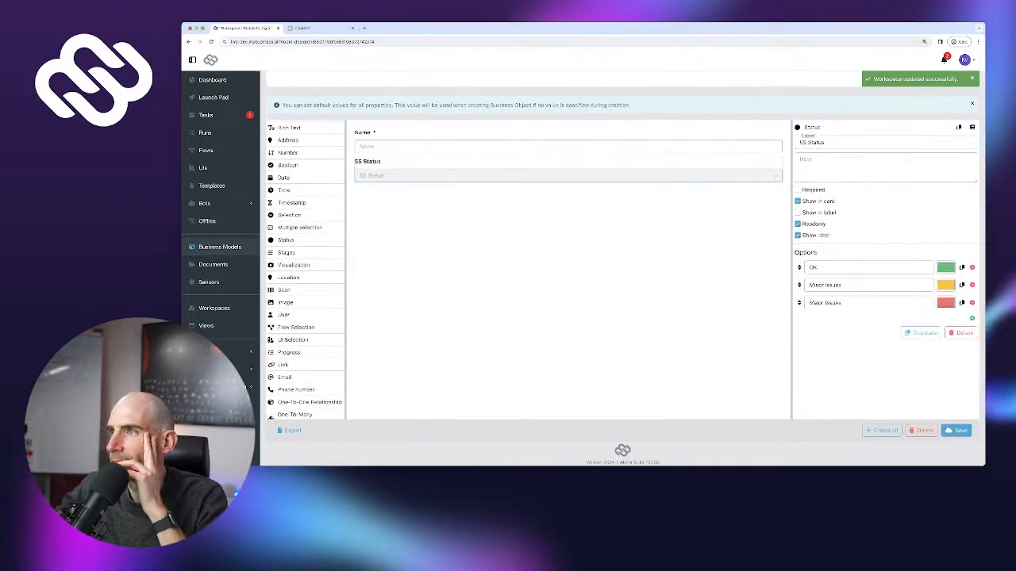
{"action": "scroll", "coordinate": [622, 270], "scroll_direction": "up", "scroll_amount": 1}
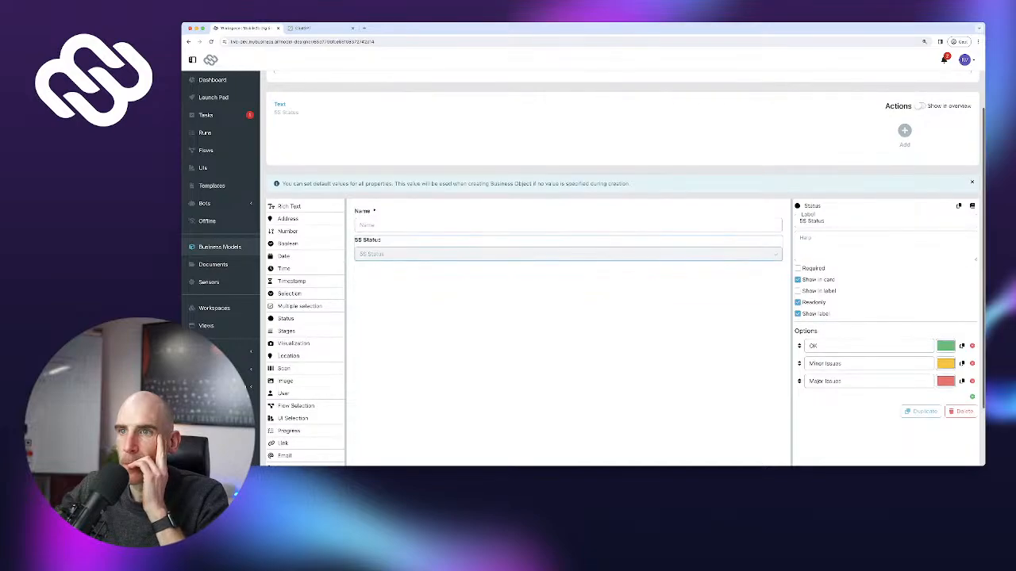
Put the Workspaces view into edit mode and split its layout into two columns
{"action": "left_click", "coordinate": [214, 308]}
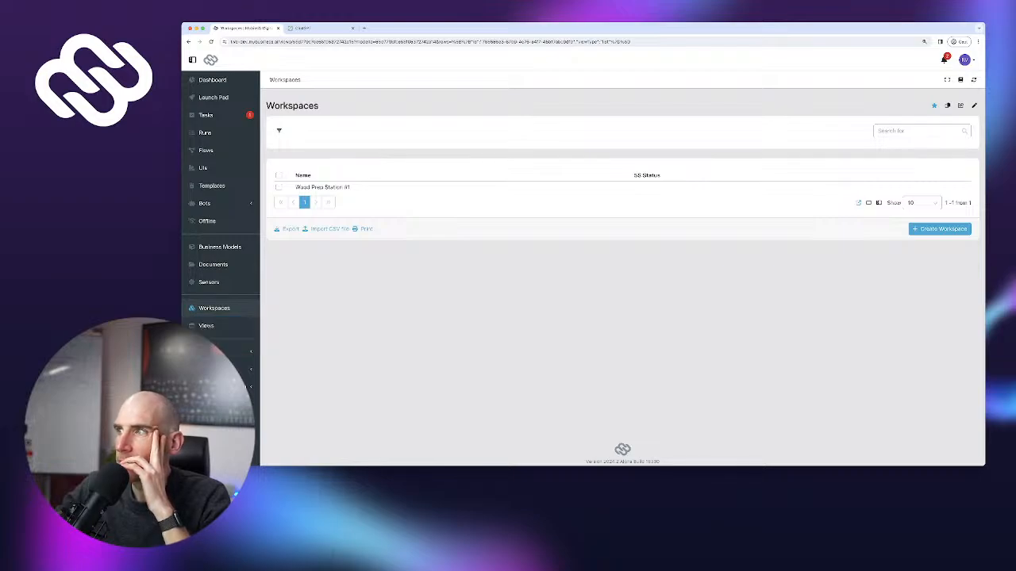
{"action": "left_click", "coordinate": [974, 106]}
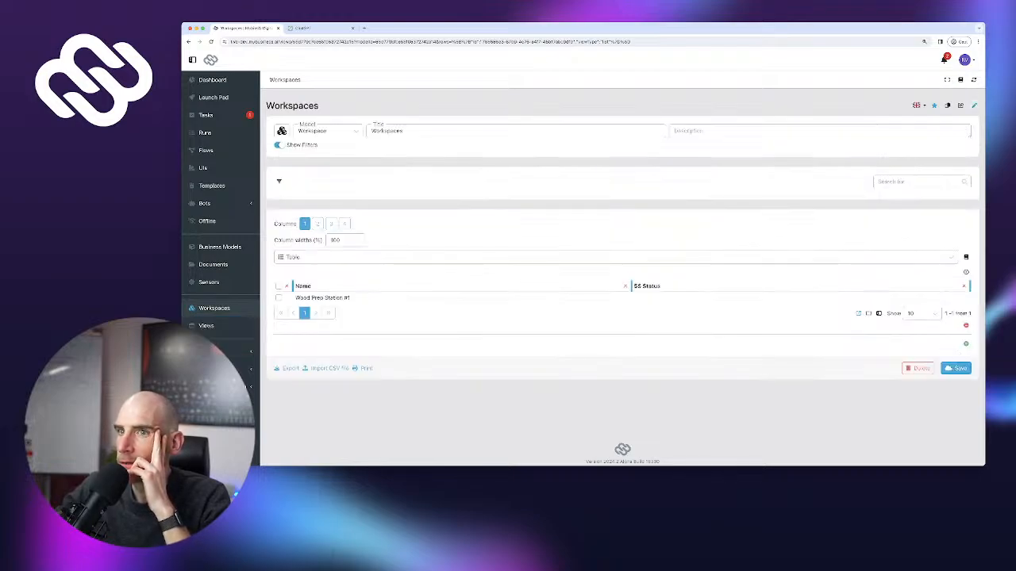
{"action": "left_click", "coordinate": [317, 224]}
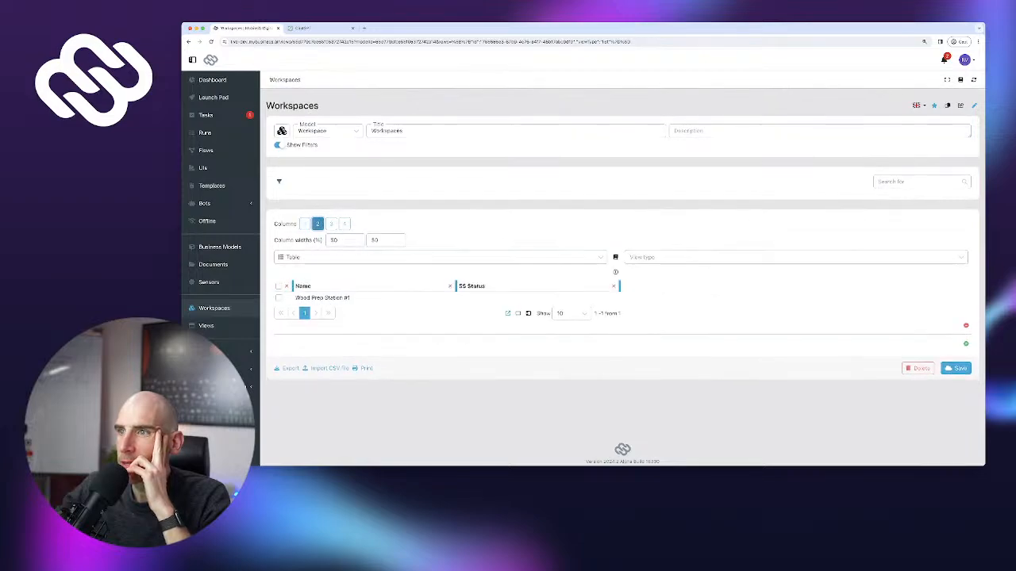
{"action": "left_click", "coordinate": [794, 257]}
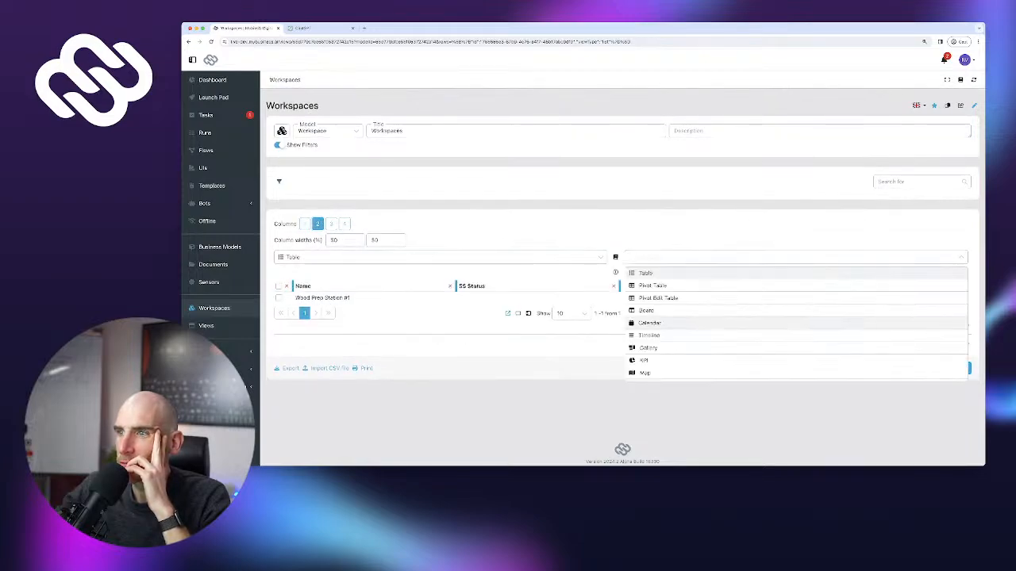
{"action": "scroll", "coordinate": [794, 325], "scroll_direction": "down", "scroll_amount": 2}
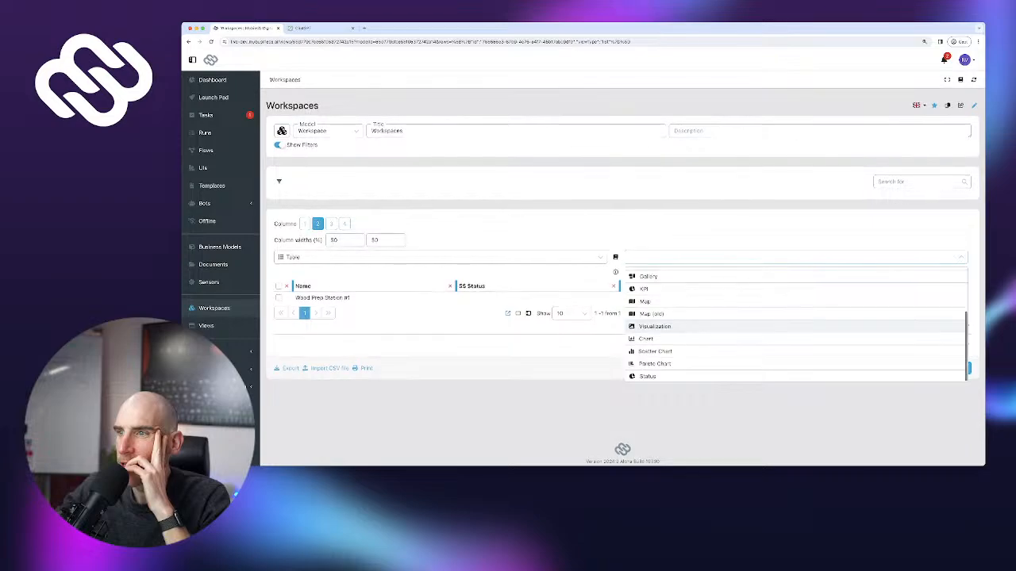
{"action": "scroll", "coordinate": [793, 324], "scroll_direction": "up", "scroll_amount": 2}
{"action": "scroll", "coordinate": [793, 346], "scroll_direction": "down", "scroll_amount": 1}
{"action": "scroll", "coordinate": [793, 346], "scroll_direction": "up", "scroll_amount": 1}
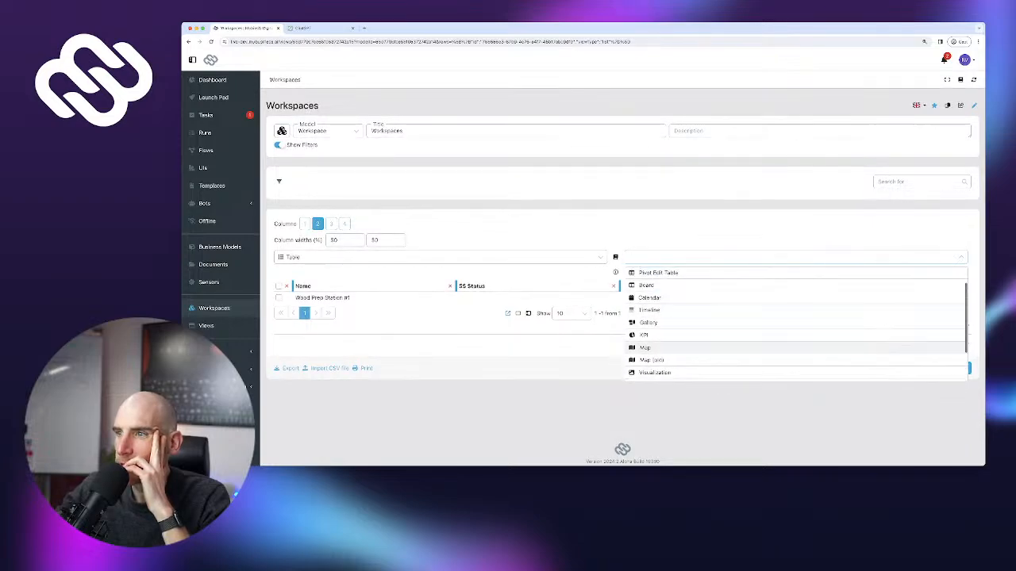
{"action": "scroll", "coordinate": [794, 346], "scroll_direction": "down", "scroll_amount": 1}
{"action": "scroll", "coordinate": [794, 346], "scroll_direction": "up", "scroll_amount": 1}
{"action": "scroll", "coordinate": [793, 334], "scroll_direction": "up", "scroll_amount": 1}
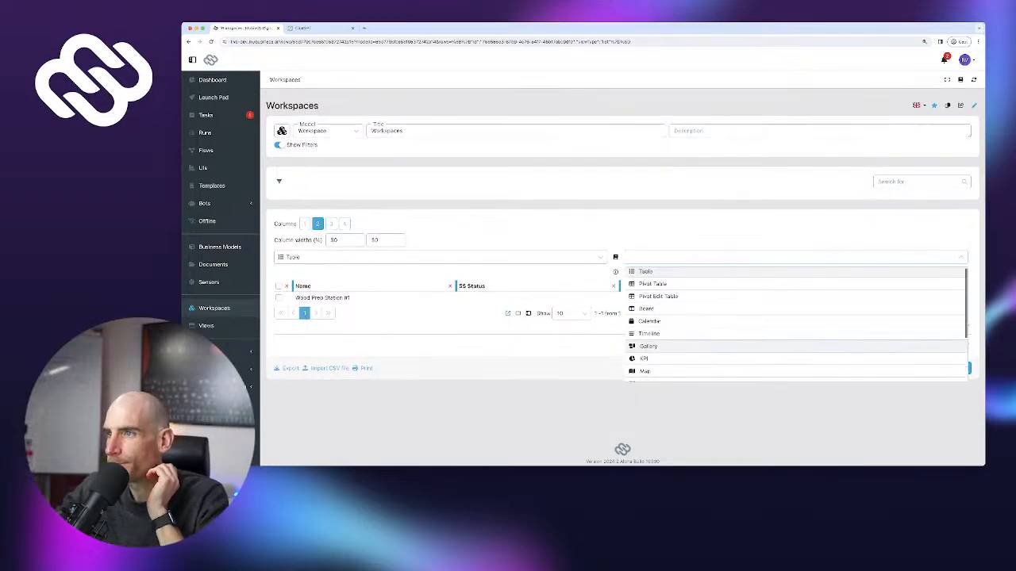
{"action": "scroll", "coordinate": [793, 333], "scroll_direction": "down", "scroll_amount": 3}
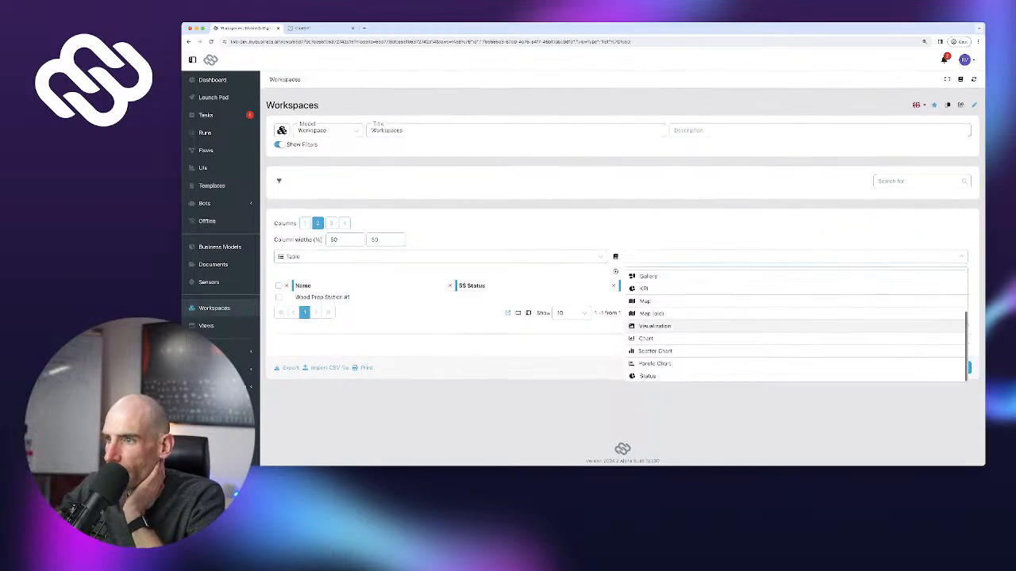
Add a 5S Status overview to the second column as count tiles and save the view
{"action": "left_click", "coordinate": [647, 376]}
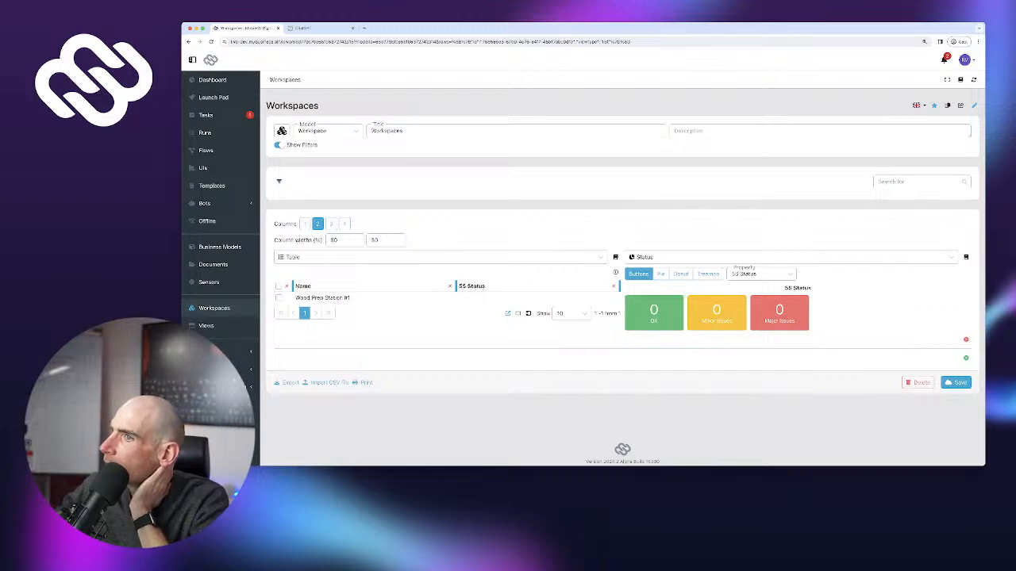
{"action": "left_click", "coordinate": [660, 273]}
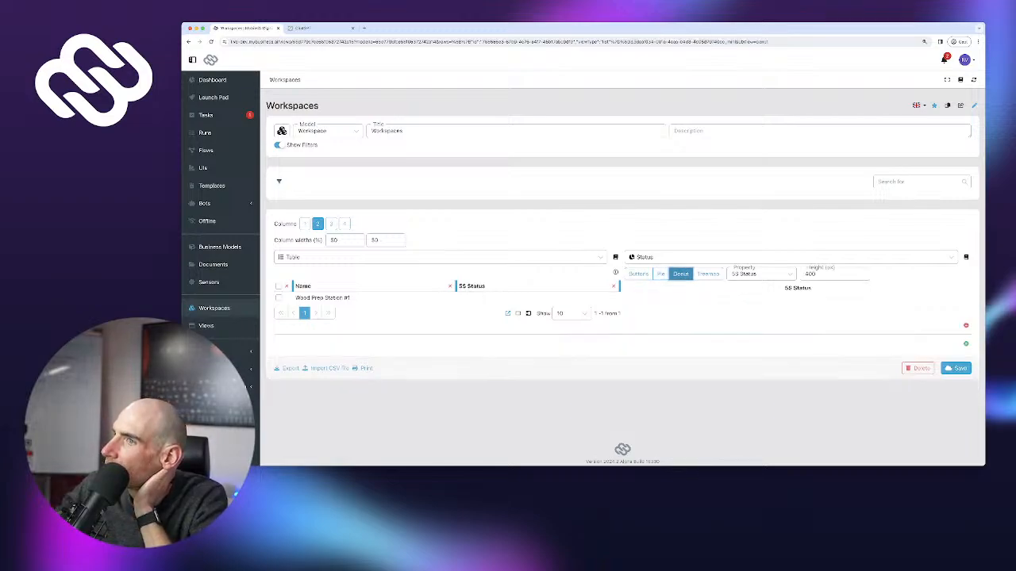
{"action": "left_click", "coordinate": [639, 273]}
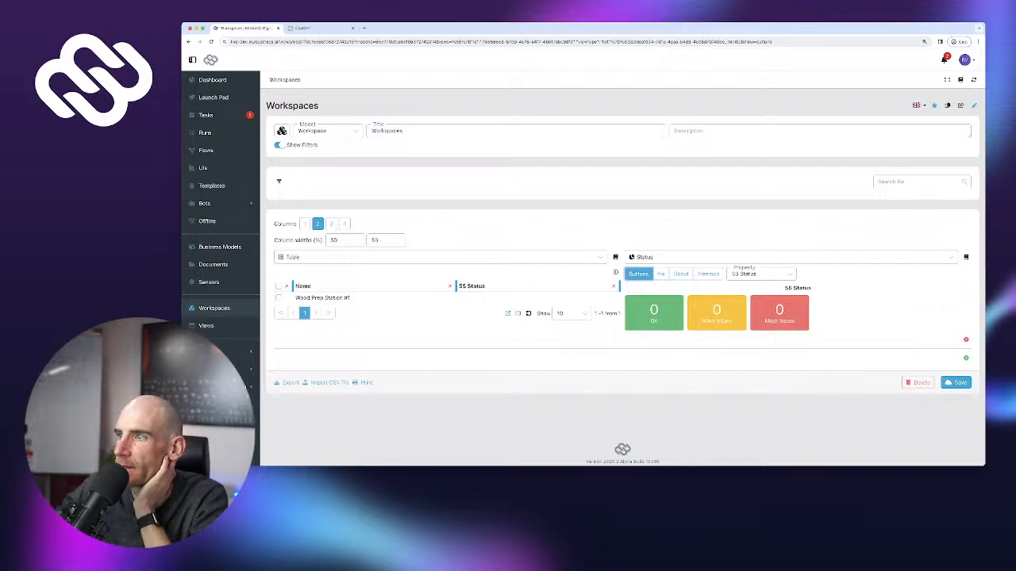
{"action": "left_click", "coordinate": [956, 382]}
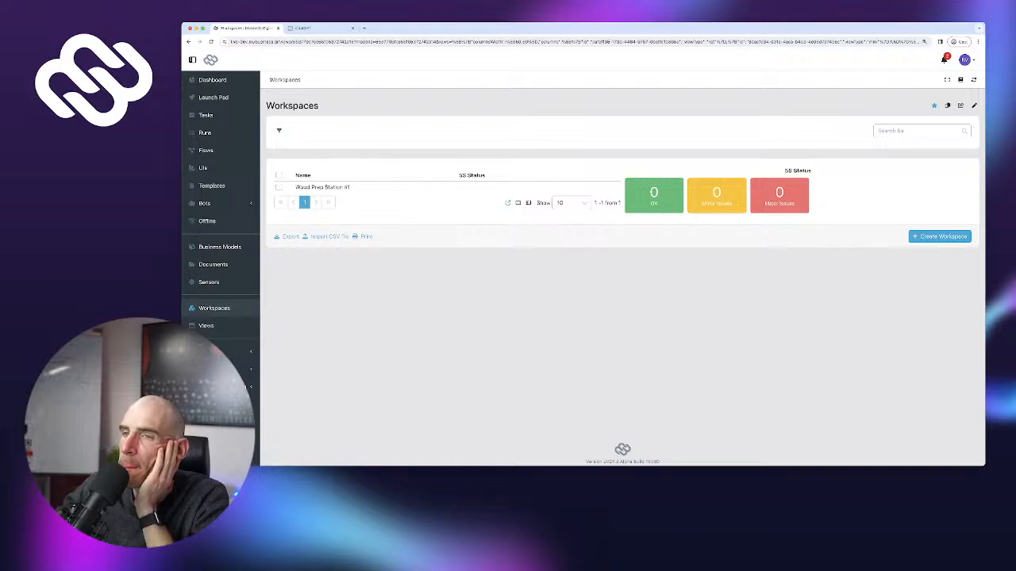
Open the 5S flow and move the Start, 5S Checklist and Convert Assessment Score nodes left
{"action": "left_click", "coordinate": [206, 151]}
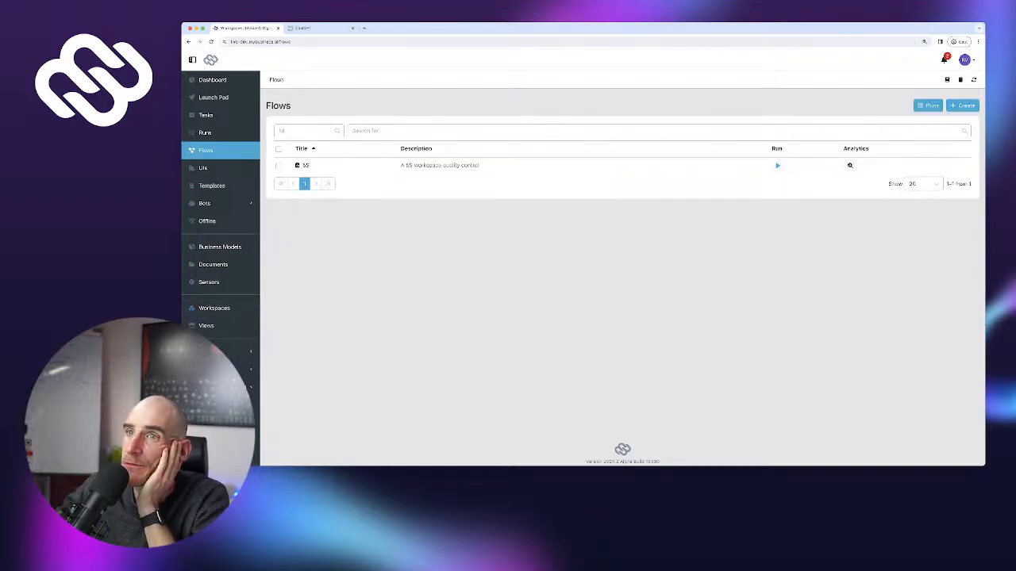
{"action": "left_click", "coordinate": [306, 165]}
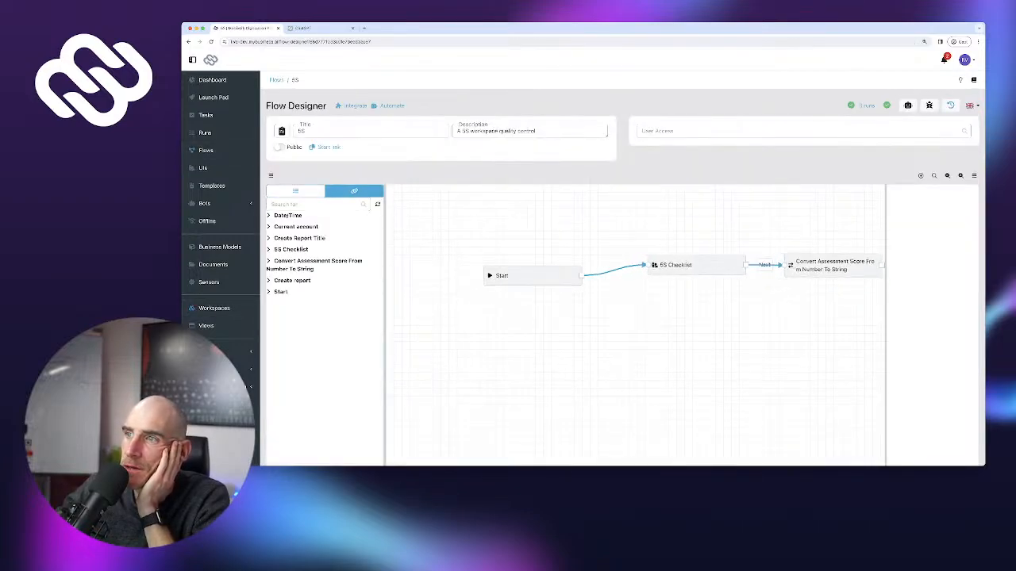
{"action": "left_click_drag", "start_coordinate": [534, 274], "coordinate": [472, 270]}
{"action": "left_click_drag", "start_coordinate": [690, 265], "coordinate": [609, 260]}
{"action": "left_click_drag", "start_coordinate": [830, 265], "coordinate": [784, 263]}
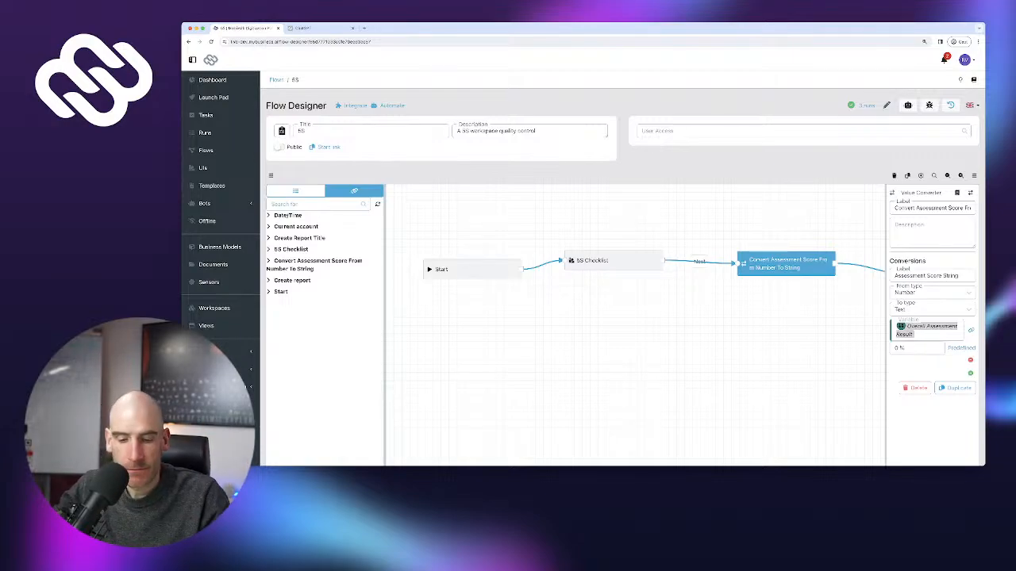
Move the End node further right and remove its connection from Create report
{"action": "left_click_drag", "start_coordinate": [714, 341], "coordinate": [460, 329]}
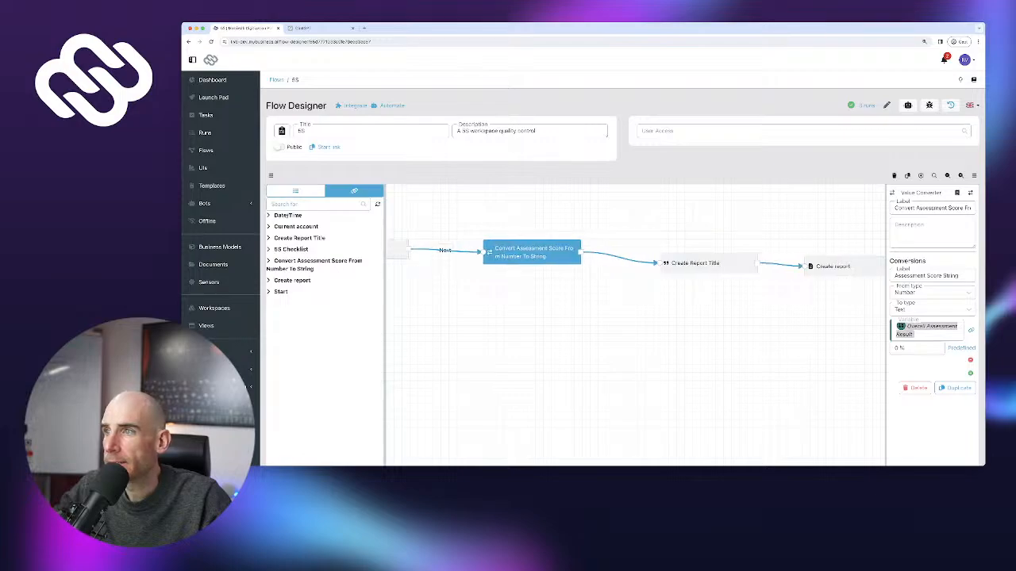
{"action": "left_click_drag", "start_coordinate": [674, 341], "coordinate": [530, 342]}
{"action": "left_click_drag", "start_coordinate": [762, 341], "coordinate": [457, 343]}
{"action": "left_click_drag", "start_coordinate": [508, 268], "coordinate": [794, 262]}
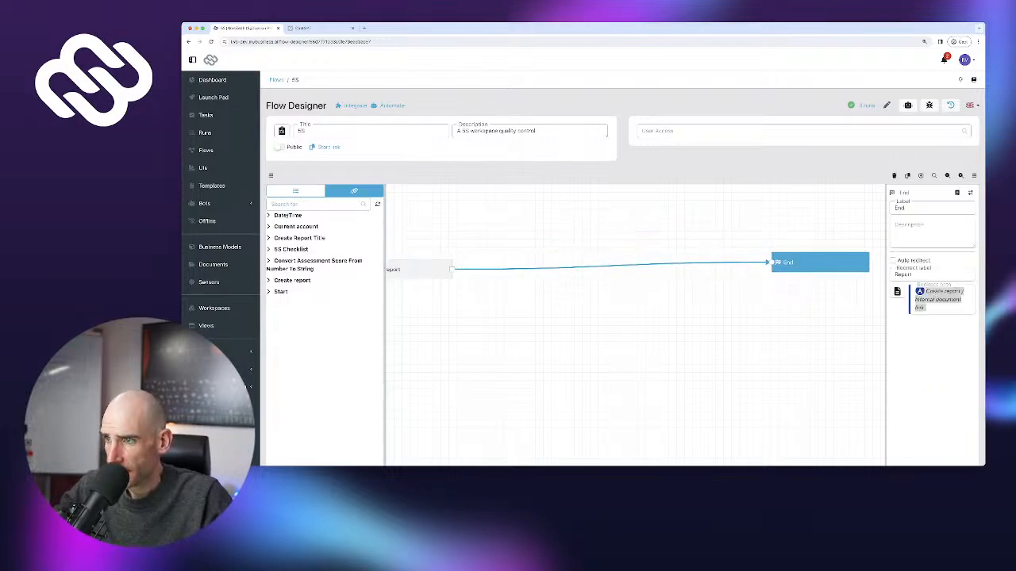
{"action": "left_click", "coordinate": [710, 255]}
{"action": "left_click", "coordinate": [295, 191]}
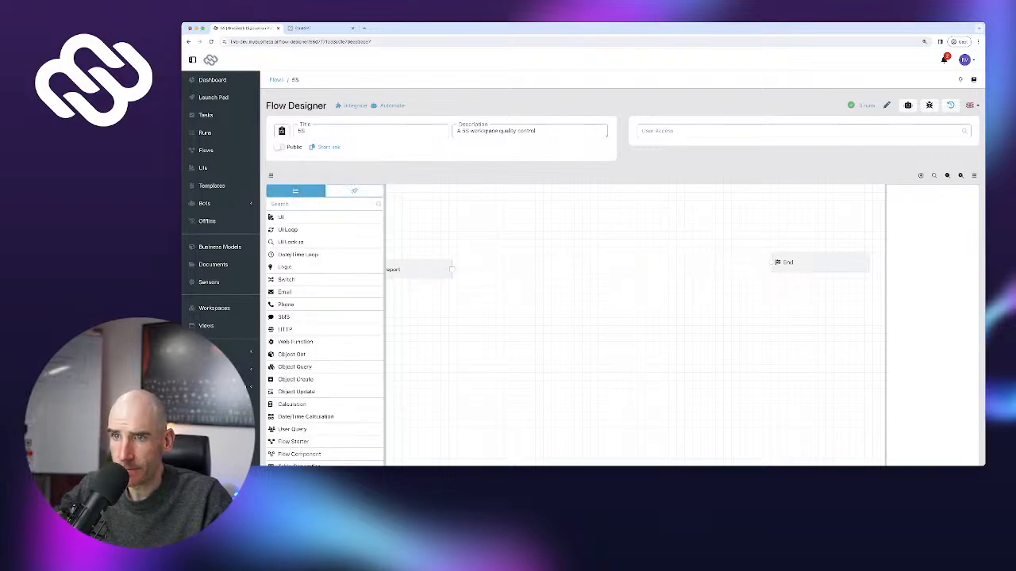
Add a Switch node after Create report labelled 'Switch Overall Score'
{"action": "scroll", "coordinate": [318, 262], "scroll_direction": "down", "scroll_amount": 2}
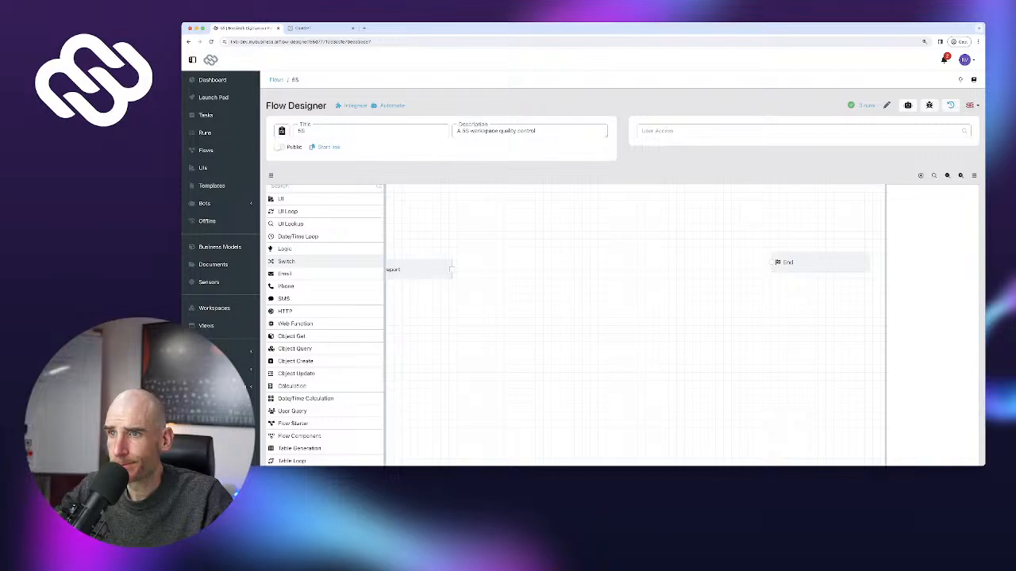
{"action": "left_click", "coordinate": [286, 261]}
{"action": "type", "text": "S"}
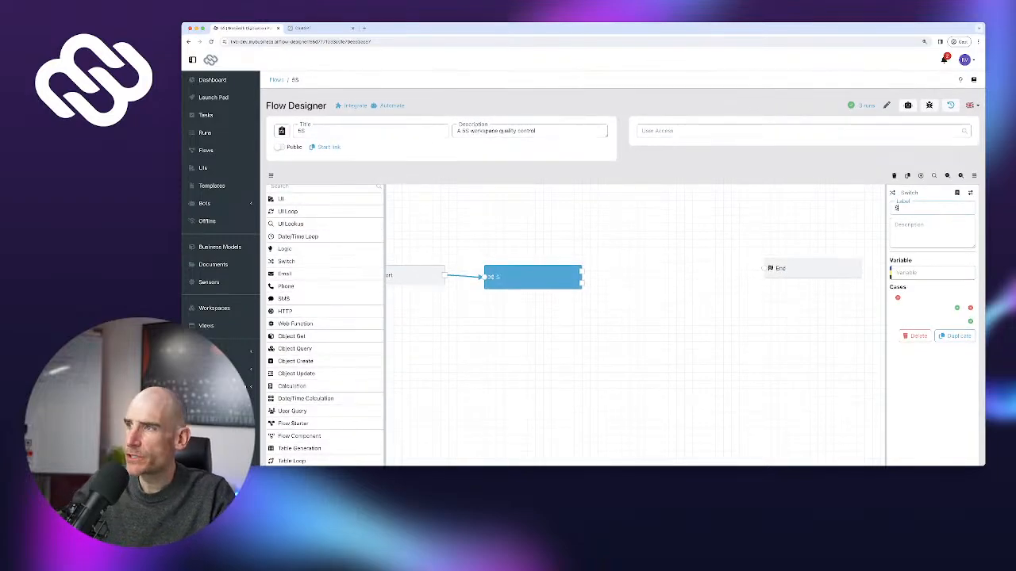
{"action": "type", "text": "witch"}
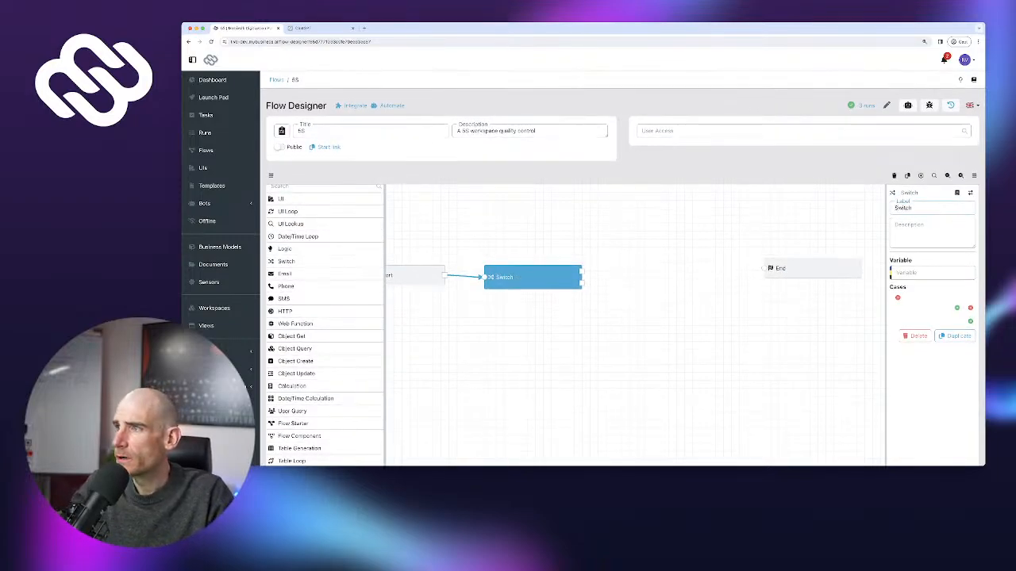
{"action": "type", "text": " Overall Result"}
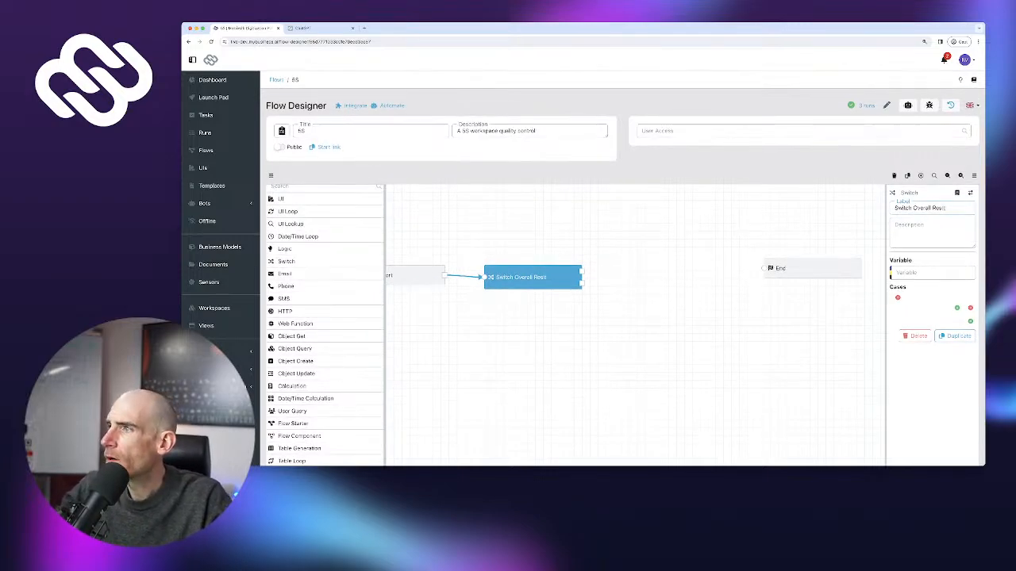
{"action": "key", "text": "BackSpace"}
{"action": "key", "text": "BackSpace"}
{"action": "key", "text": "BackSpace"}
{"action": "type", "text": "Scor"}
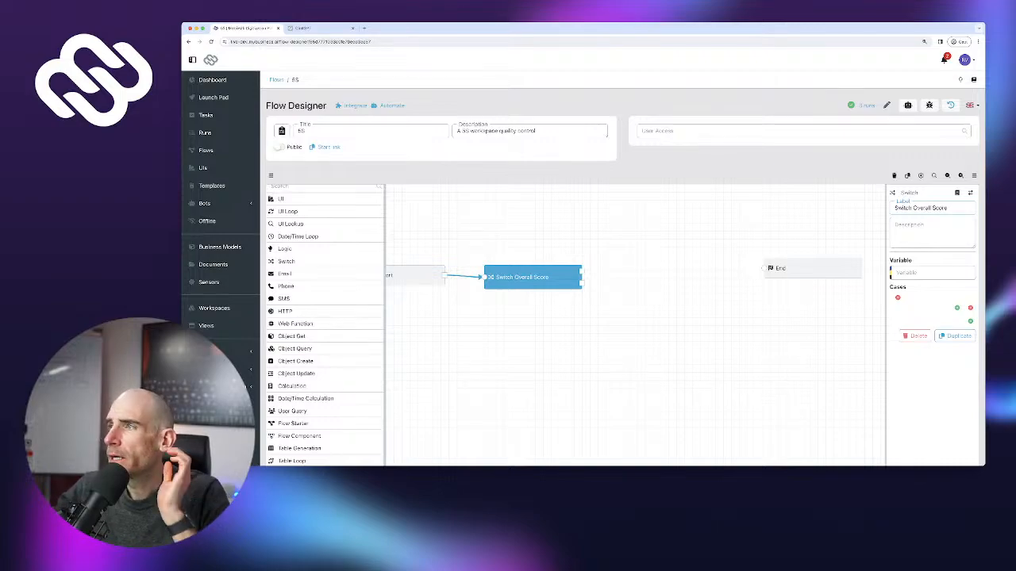
{"action": "scroll", "coordinate": [325, 318], "scroll_direction": "up", "scroll_amount": 1}
Set the Switch variable to the 5S Checklist's Overall Assessment Result reference
{"action": "left_click", "coordinate": [354, 190]}
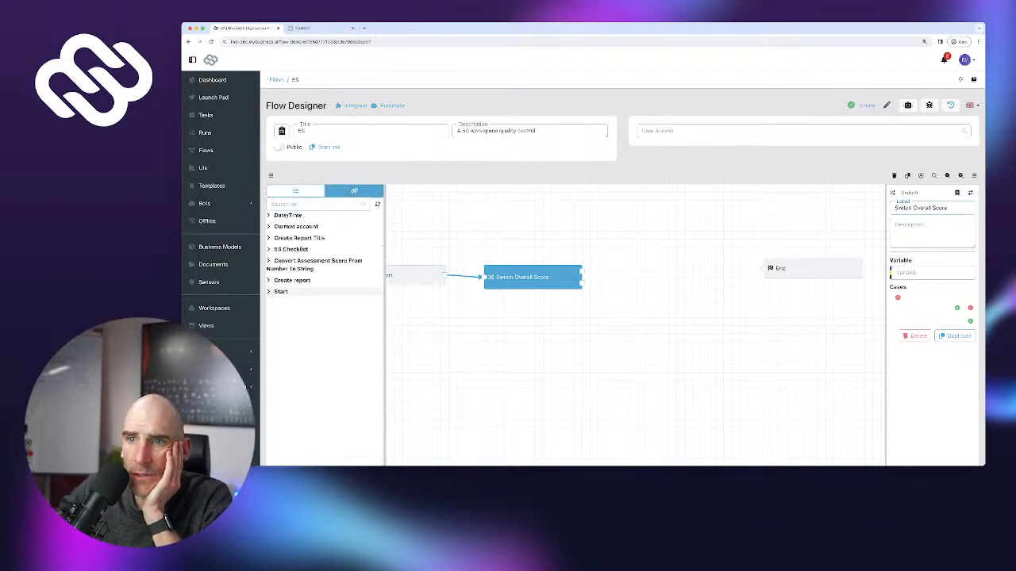
{"action": "left_click", "coordinate": [291, 249]}
{"action": "scroll", "coordinate": [329, 308], "scroll_direction": "down", "scroll_amount": 5}
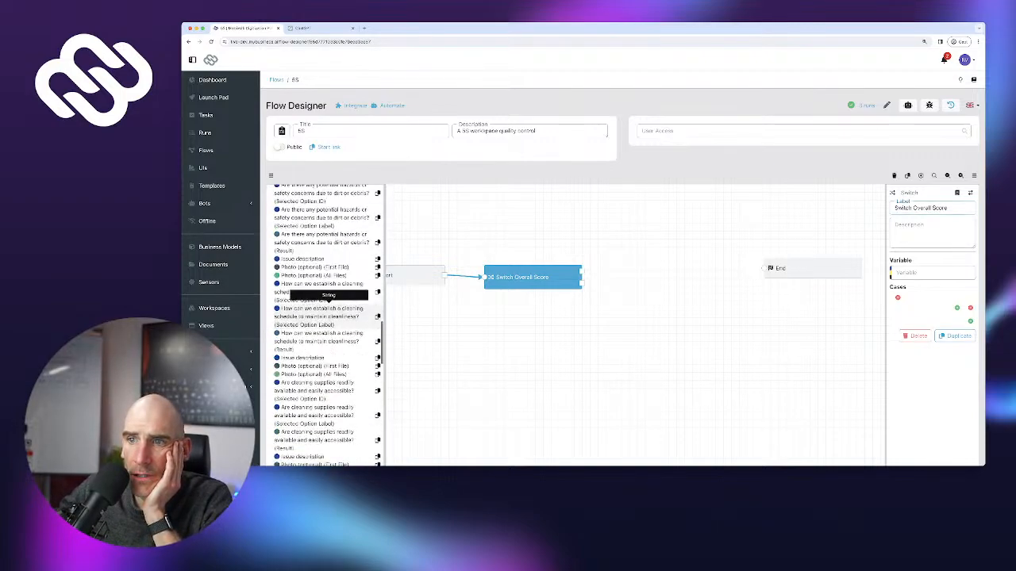
{"action": "scroll", "coordinate": [329, 306], "scroll_direction": "down", "scroll_amount": 10}
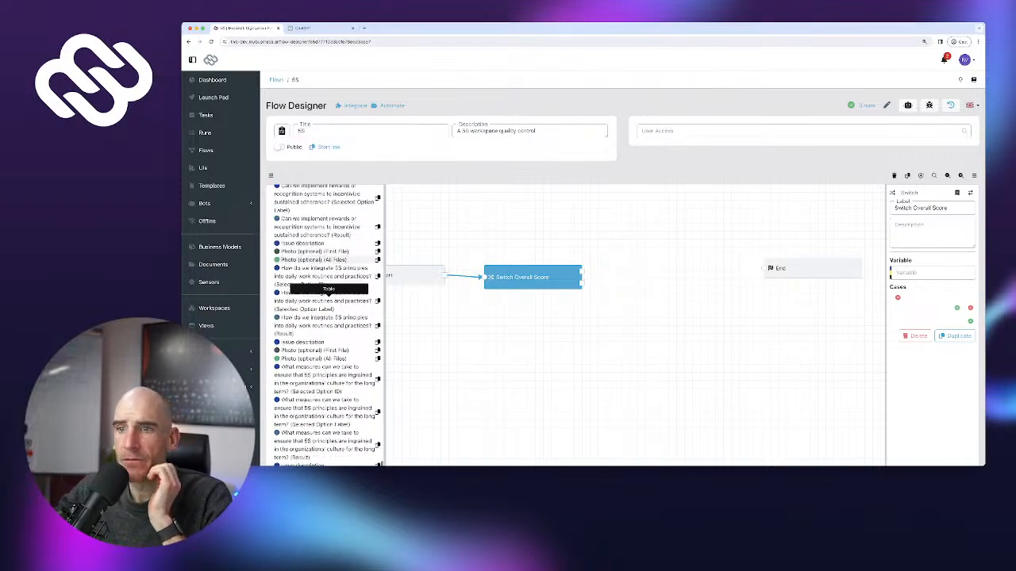
{"action": "scroll", "coordinate": [328, 304], "scroll_direction": "down", "scroll_amount": 10}
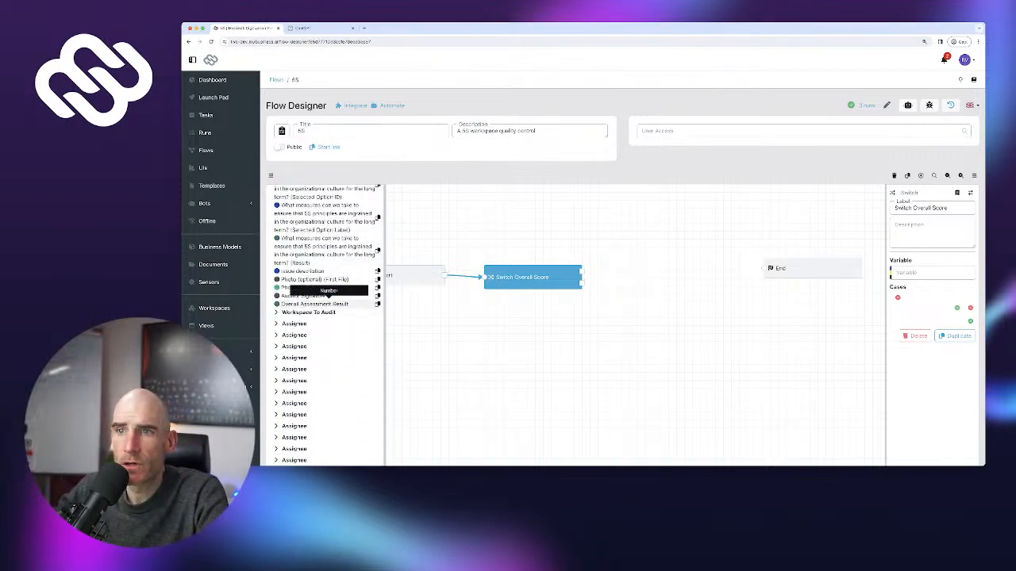
{"action": "left_click", "coordinate": [328, 304]}
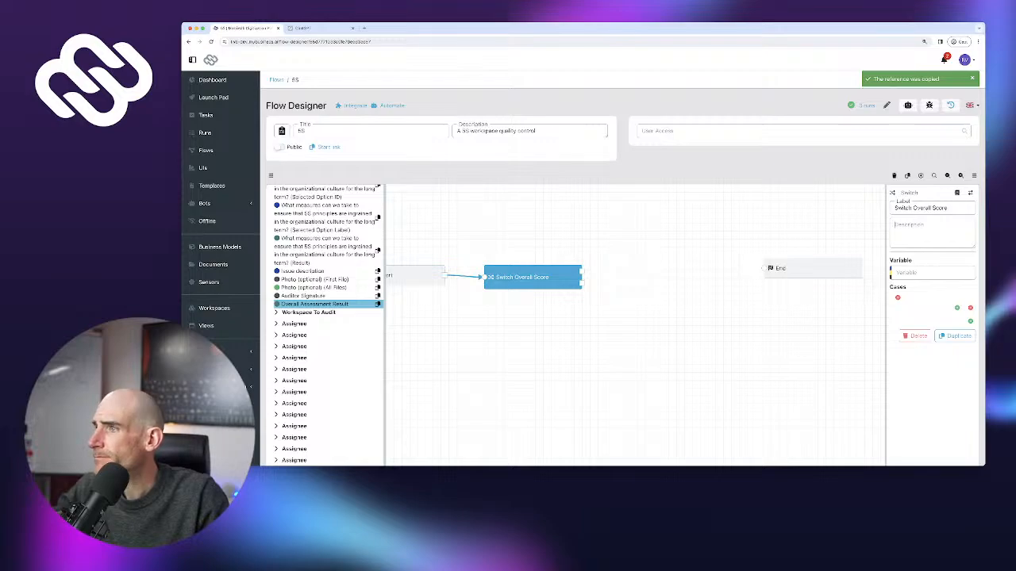
{"action": "left_click", "coordinate": [931, 273]}
{"action": "key", "text": "super+v"}
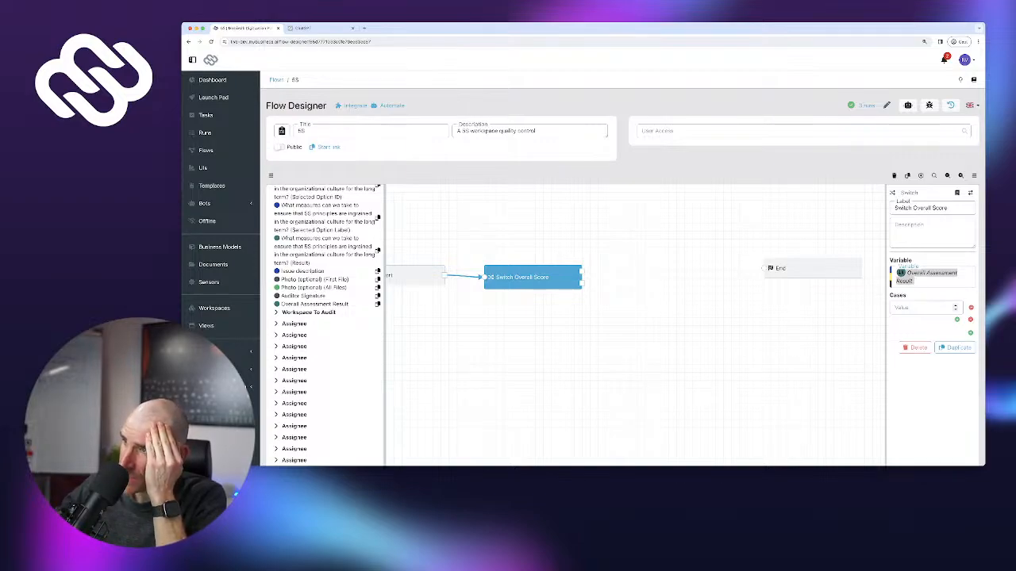
Check the Switch help text, begin a first case value, then choose to delete the node
{"action": "left_click", "coordinate": [956, 193]}
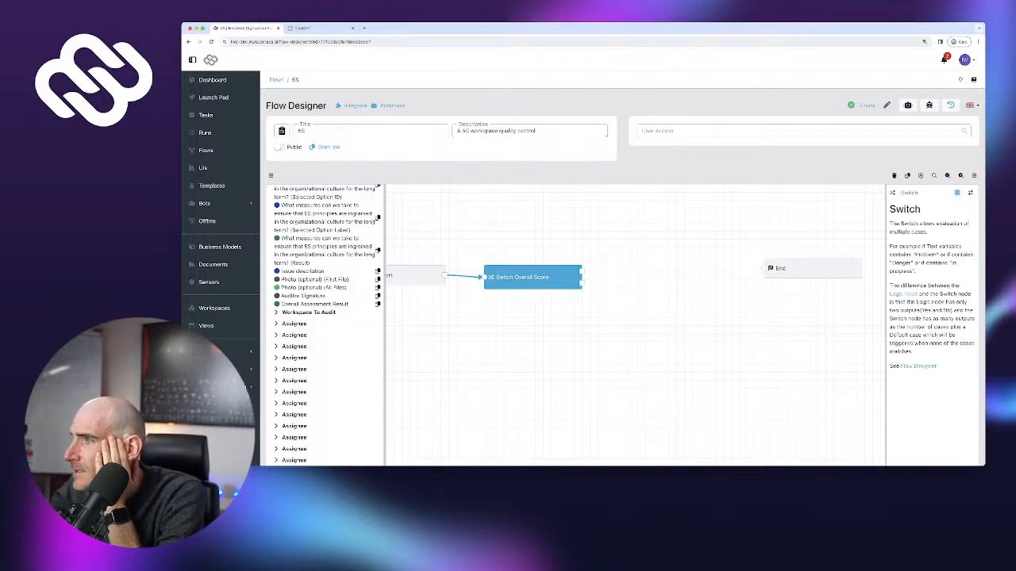
{"action": "scroll", "coordinate": [623, 268], "scroll_direction": "down", "scroll_amount": 1}
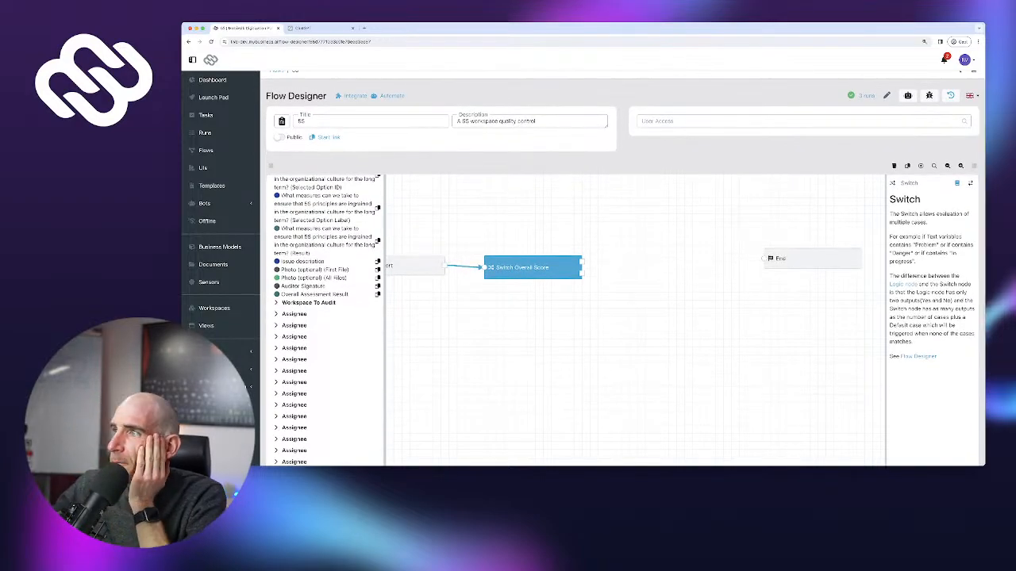
{"action": "left_click", "coordinate": [956, 182]}
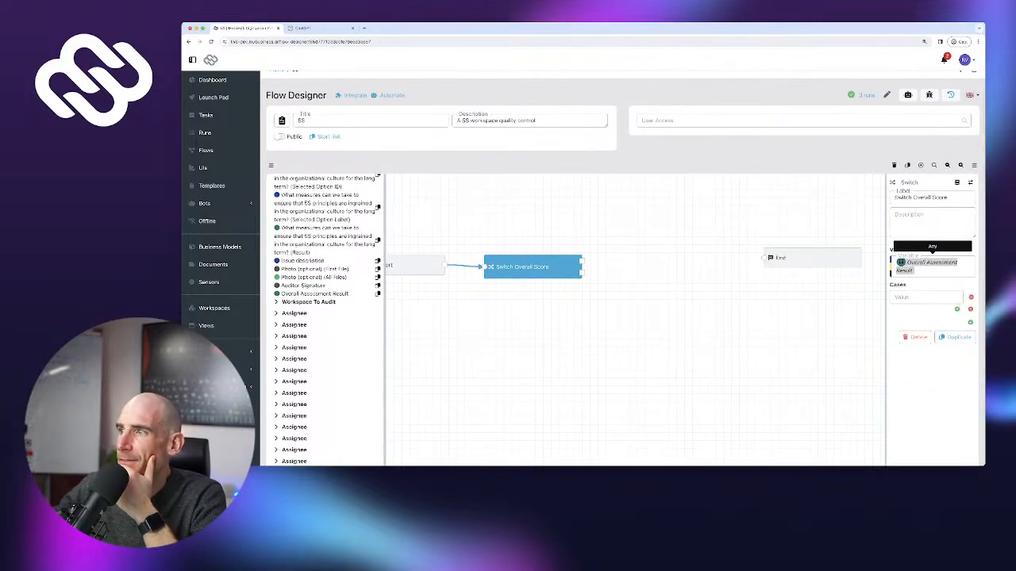
{"action": "left_click", "coordinate": [925, 297]}
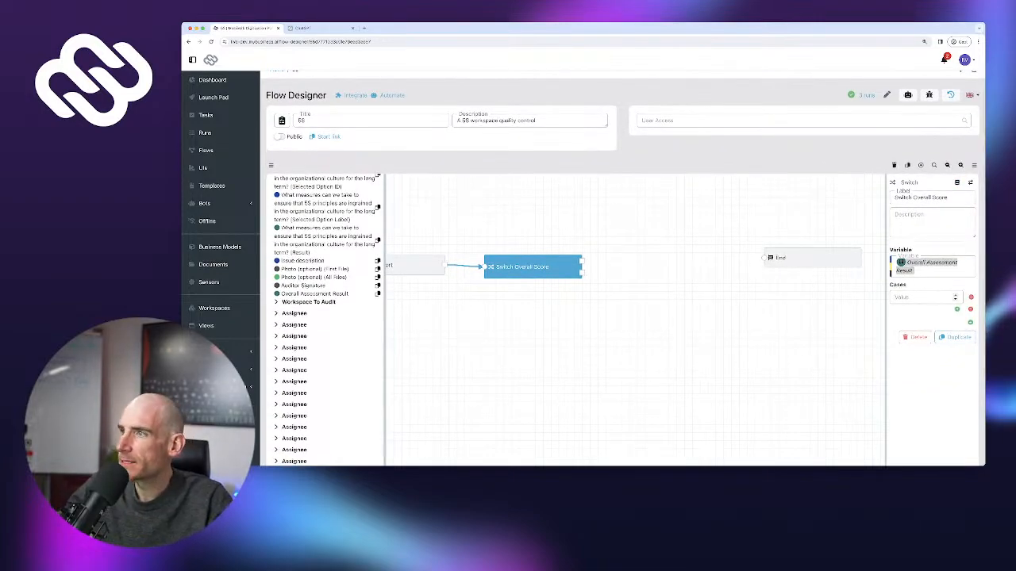
{"action": "type", "text": "-"}
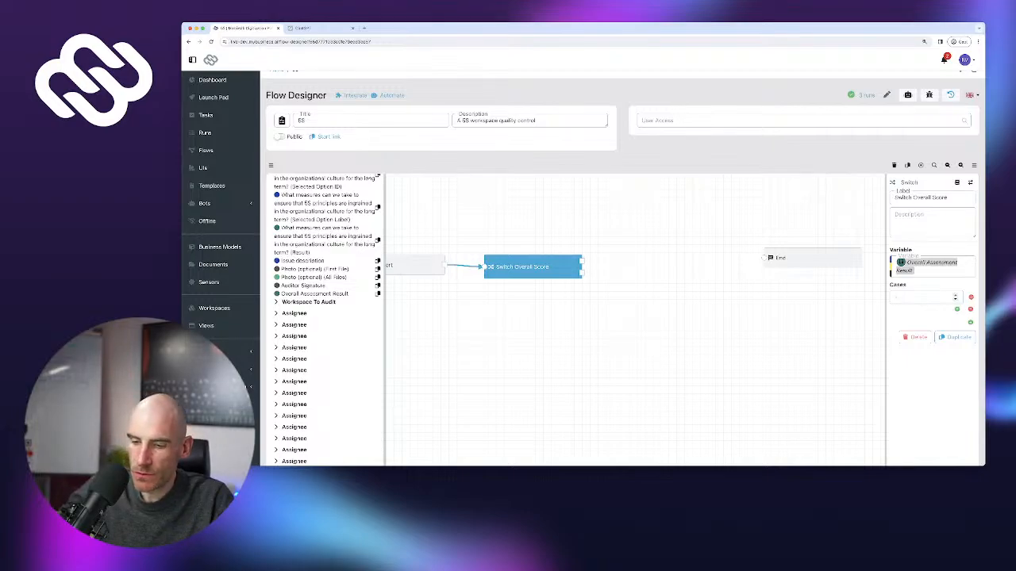
{"action": "type", "text": "0"}
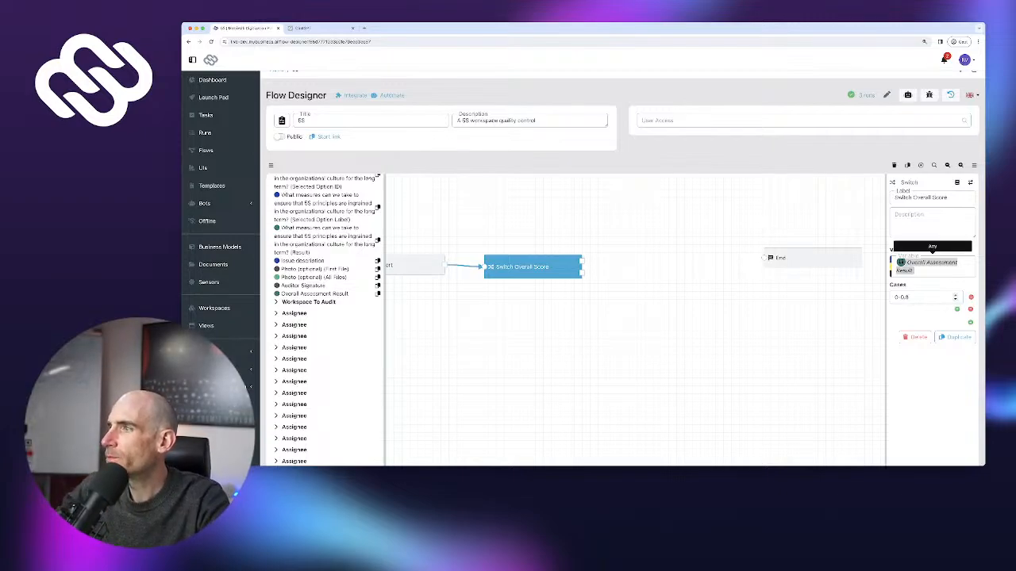
{"action": "left_click", "coordinate": [914, 337]}
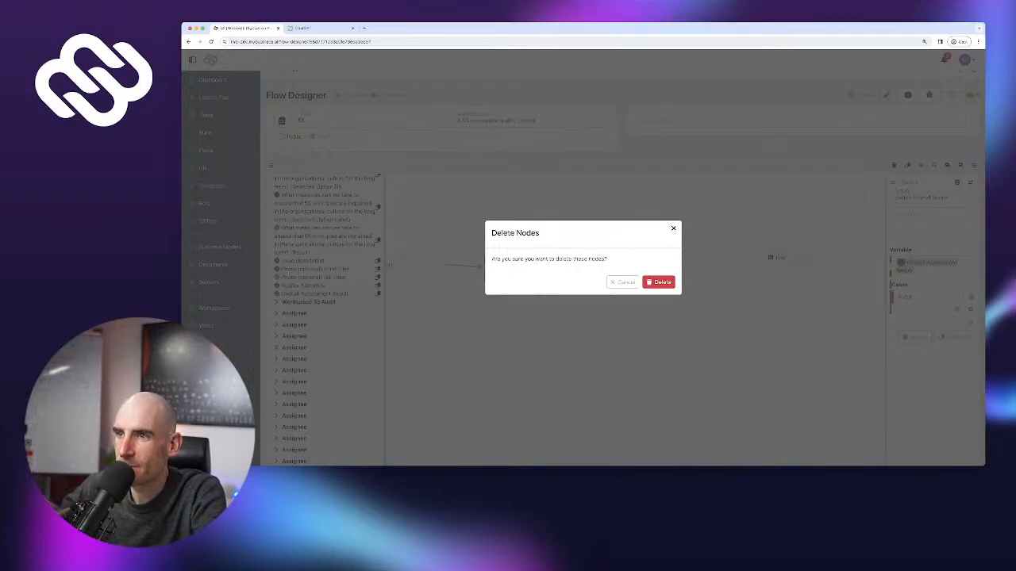
Confirm removing the Switch node and browse the available flow node types
{"action": "left_click", "coordinate": [659, 282]}
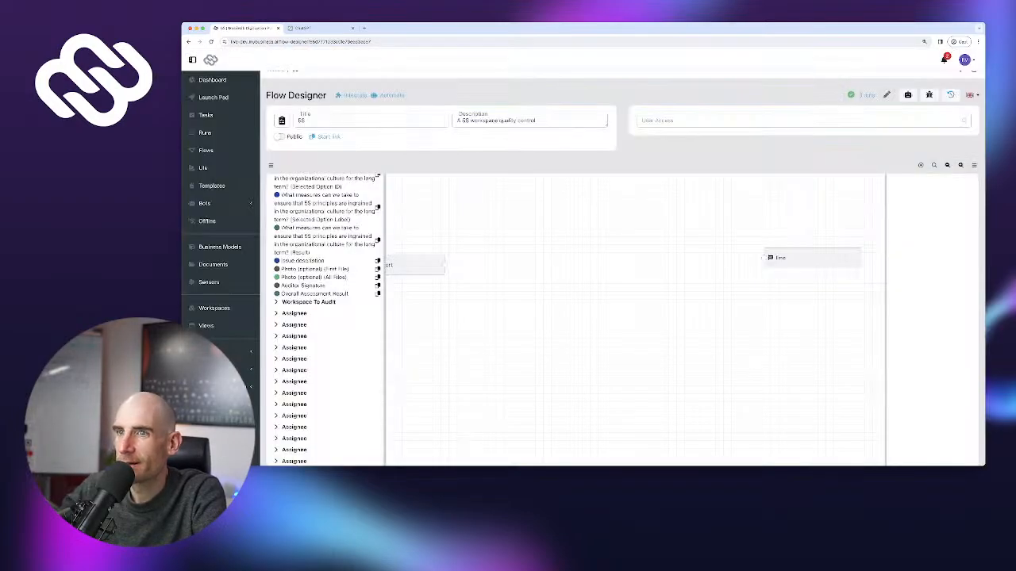
{"action": "scroll", "coordinate": [327, 317], "scroll_direction": "down", "scroll_amount": 10}
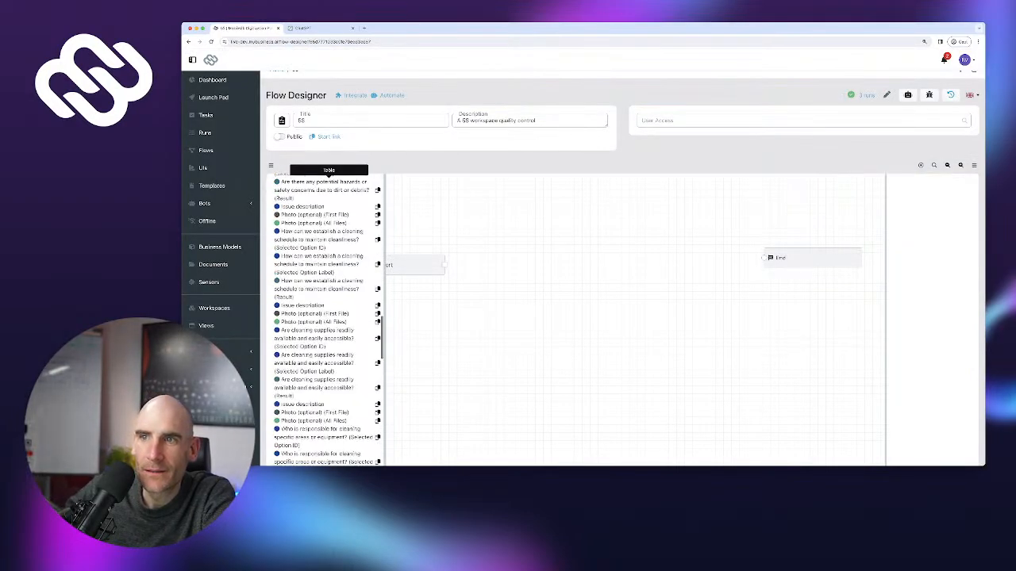
{"action": "scroll", "coordinate": [326, 318], "scroll_direction": "up", "scroll_amount": 10}
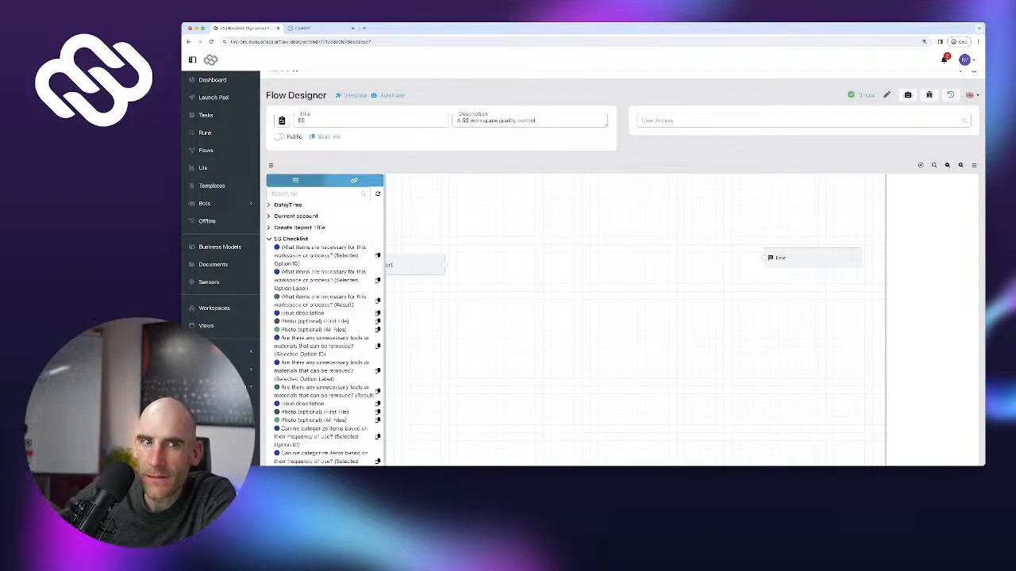
{"action": "left_click", "coordinate": [296, 181]}
{"action": "scroll", "coordinate": [327, 306], "scroll_direction": "down", "scroll_amount": 1}
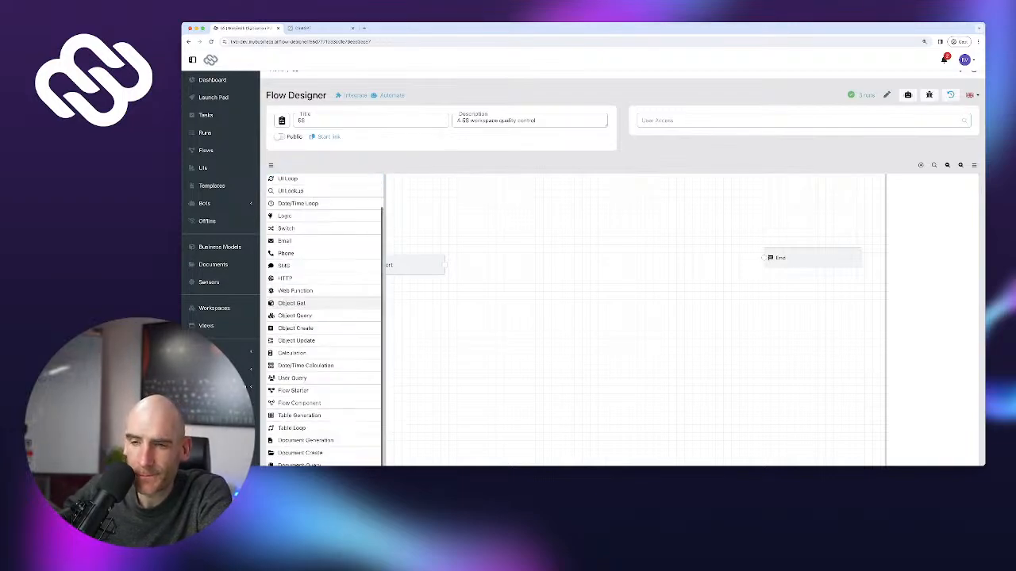
{"action": "scroll", "coordinate": [318, 313], "scroll_direction": "down", "scroll_amount": 2}
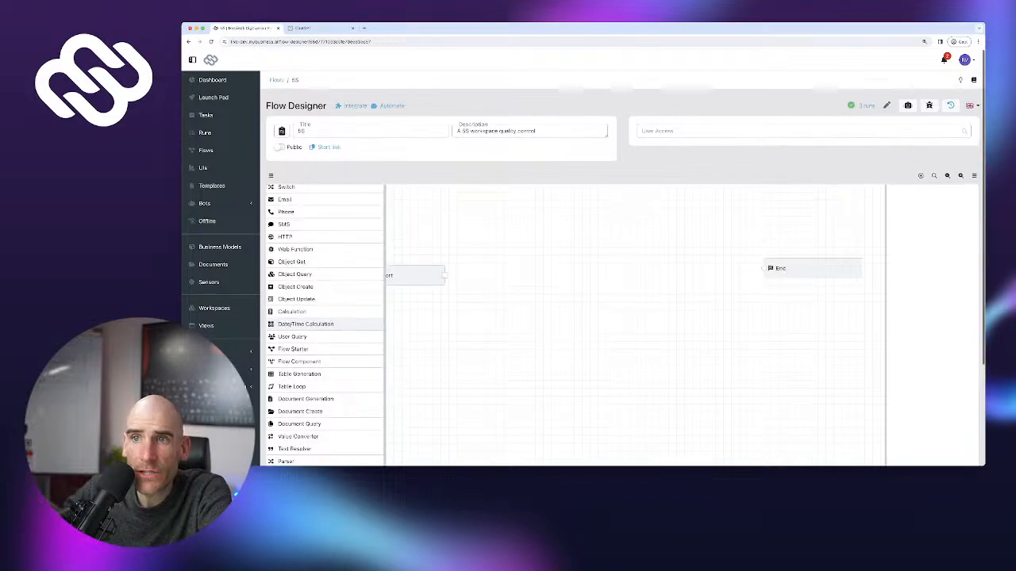
{"action": "scroll", "coordinate": [318, 324], "scroll_direction": "up", "scroll_amount": 3}
Place a Logic node labelled 'Is result below 60%?' and add a condition to it
{"action": "left_click_drag", "start_coordinate": [284, 251], "coordinate": [489, 275]}
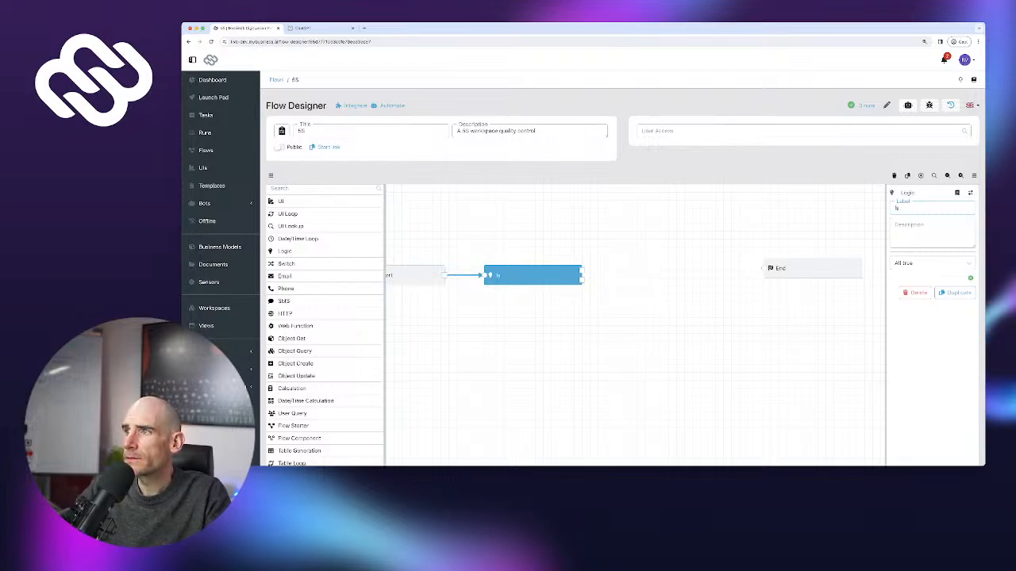
{"action": "type", "text": "sult be"}
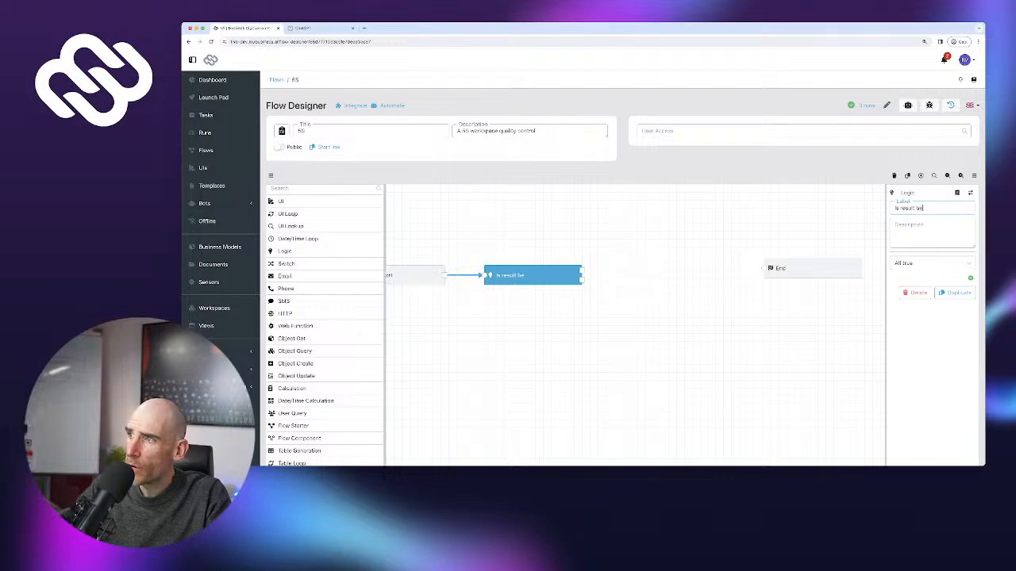
{"action": "type", "text": "low 60"}
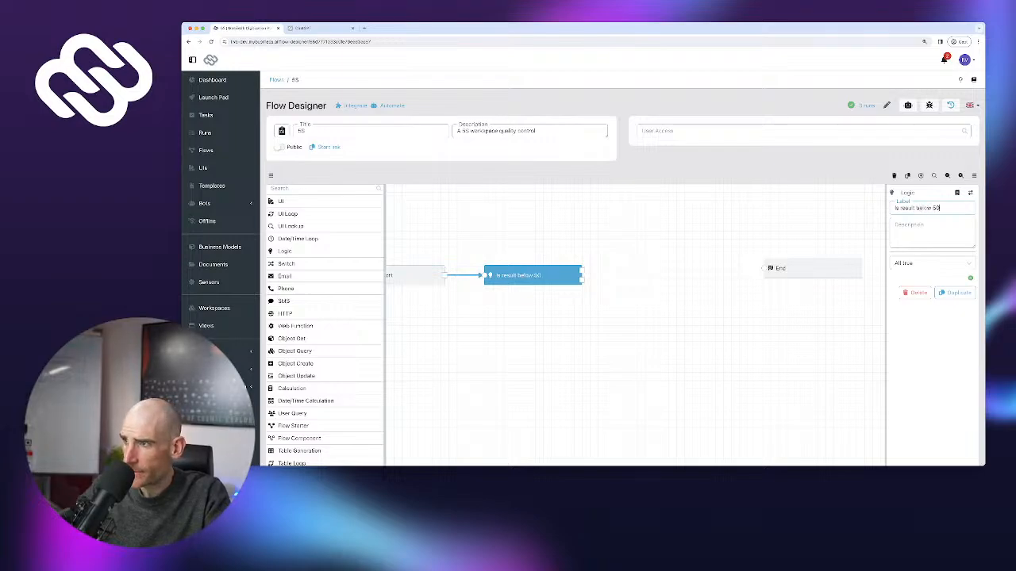
{"action": "type", "text": "%?"}
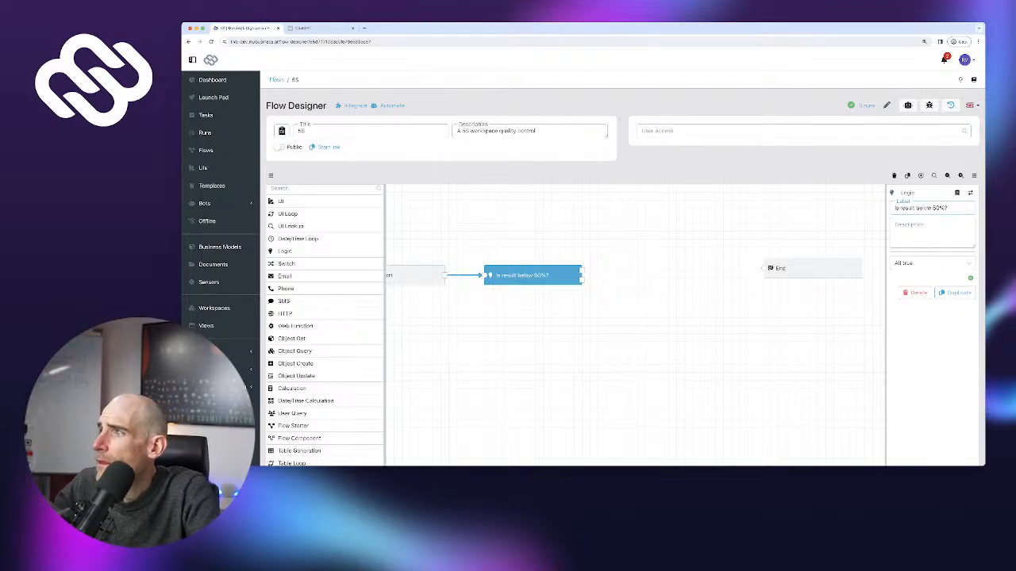
{"action": "left_click", "coordinate": [970, 277]}
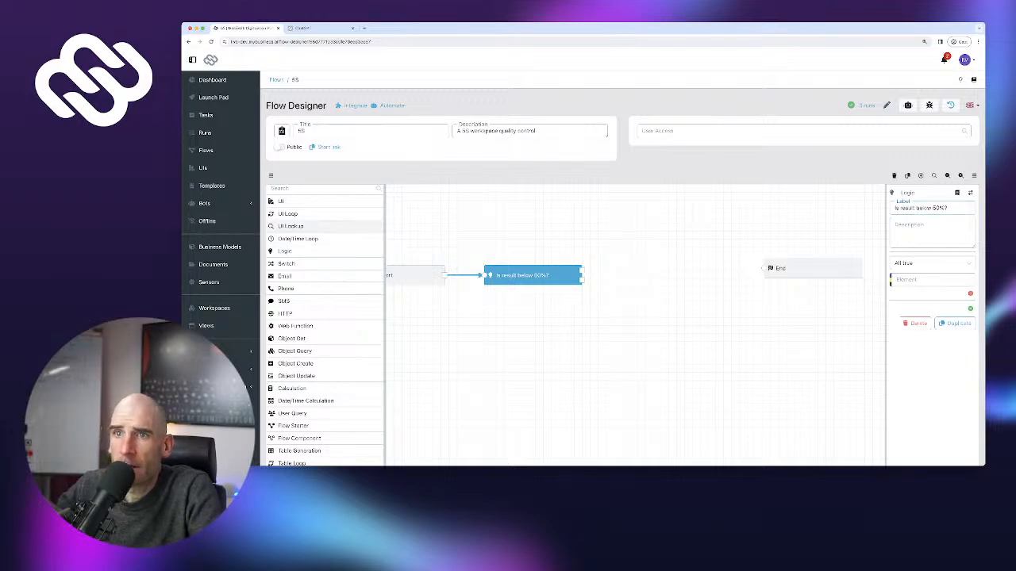
{"action": "scroll", "coordinate": [317, 232], "scroll_direction": "down", "scroll_amount": 1}
{"action": "scroll", "coordinate": [318, 232], "scroll_direction": "down", "scroll_amount": 1}
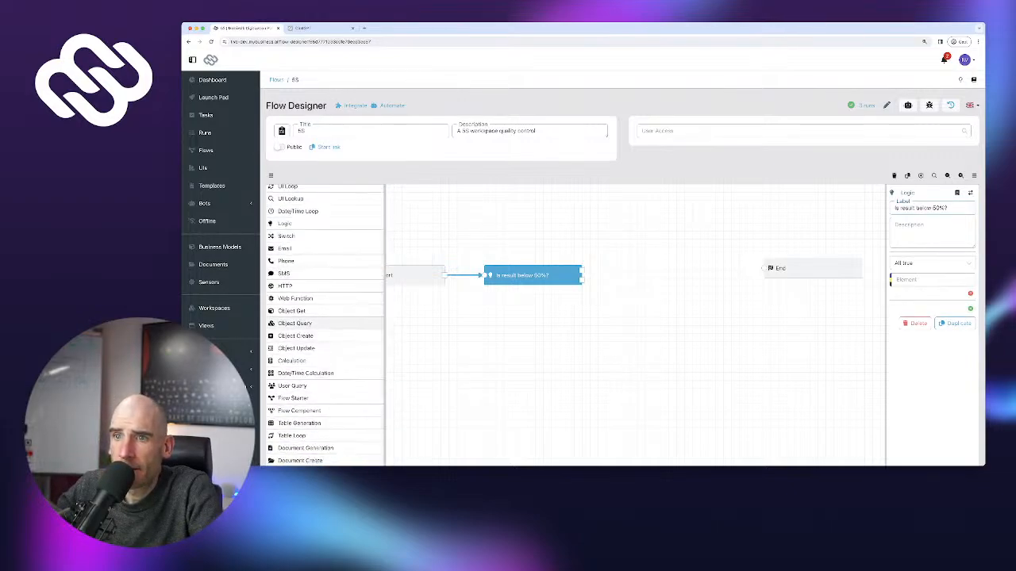
{"action": "scroll", "coordinate": [325, 317], "scroll_direction": "up", "scroll_amount": 3}
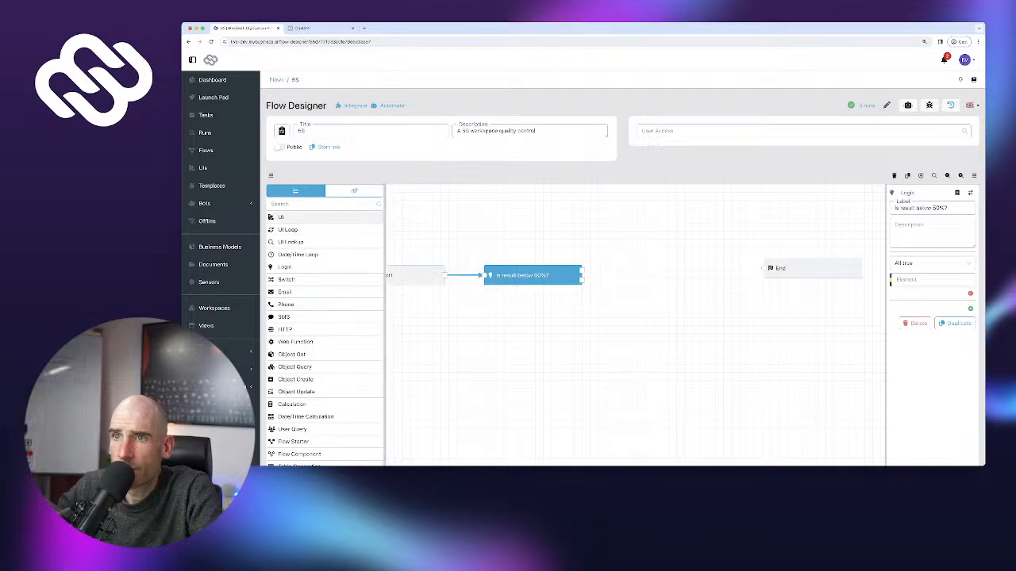
Make the condition test whether Overall Assessment Result is less than 0.5
{"action": "left_click", "coordinate": [354, 190]}
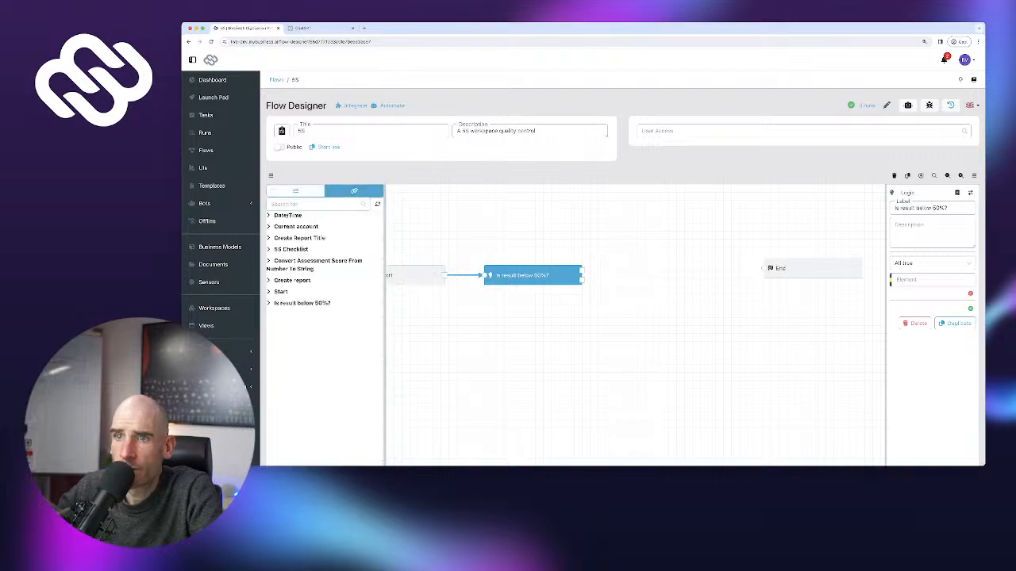
{"action": "left_click", "coordinate": [291, 249]}
{"action": "scroll", "coordinate": [325, 287], "scroll_direction": "down", "scroll_amount": 10}
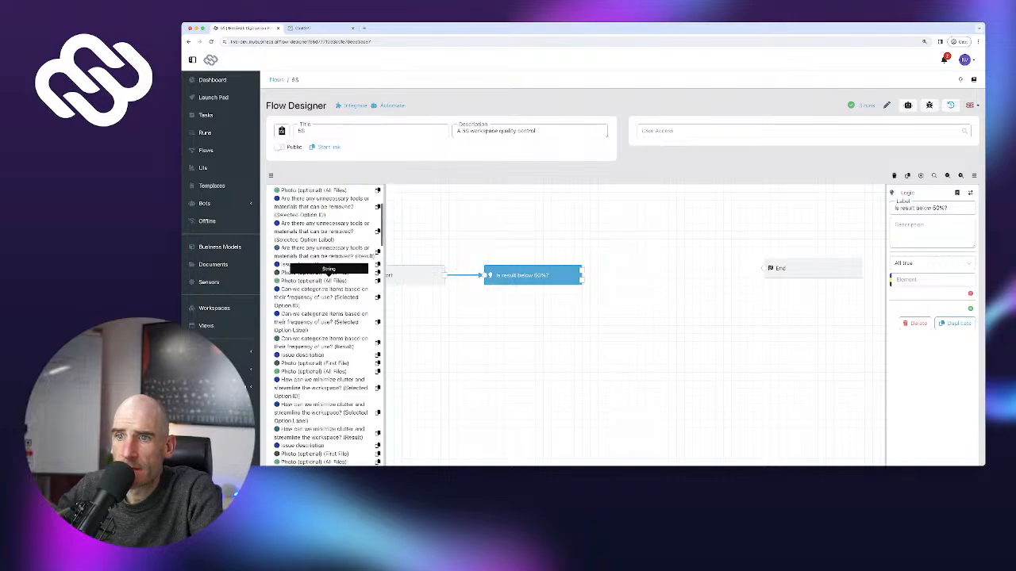
{"action": "scroll", "coordinate": [328, 281], "scroll_direction": "down", "scroll_amount": 10}
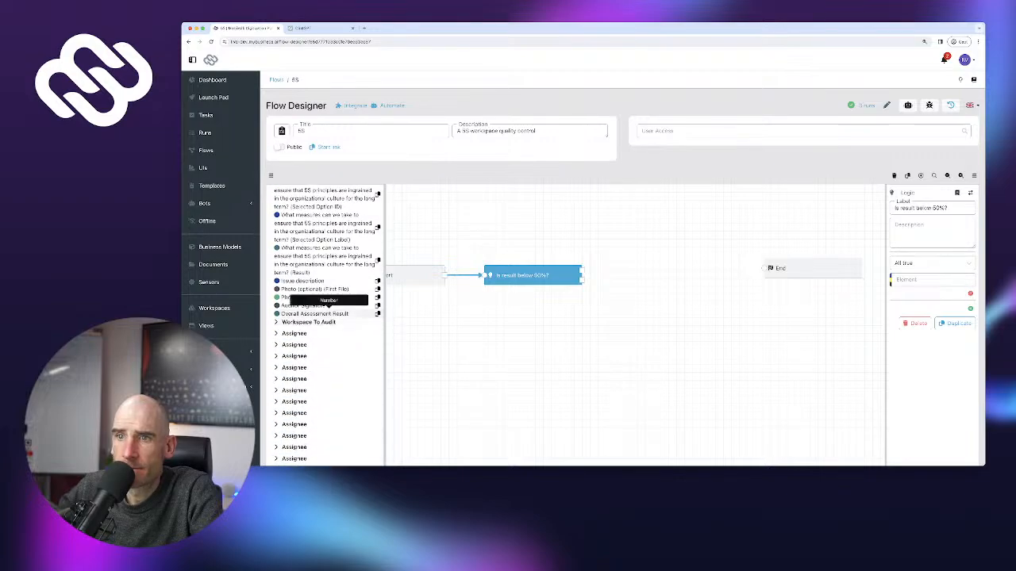
{"action": "left_click", "coordinate": [378, 313]}
{"action": "left_click", "coordinate": [930, 281]}
{"action": "key", "text": "super+v"}
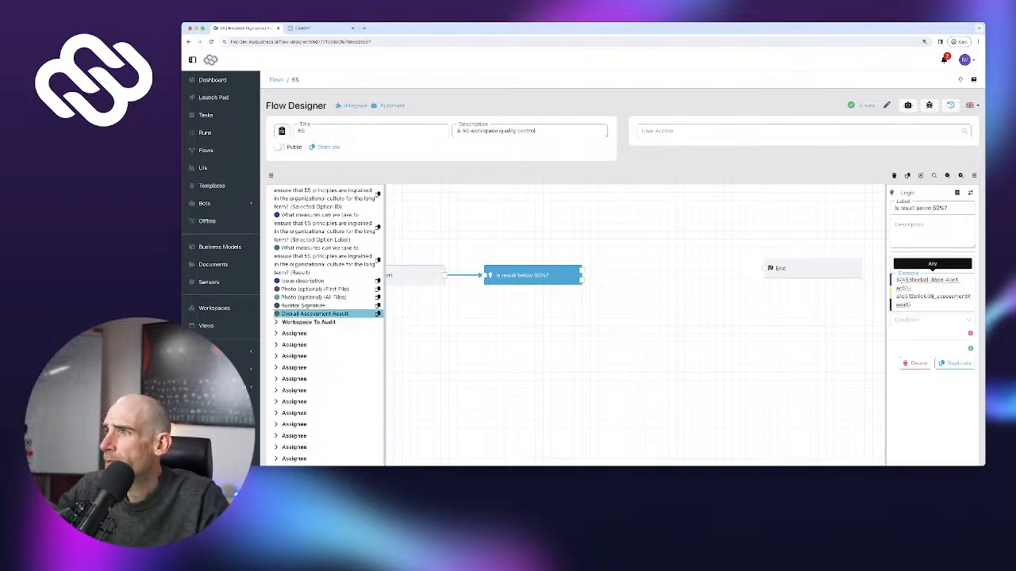
{"action": "left_click", "coordinate": [930, 304]}
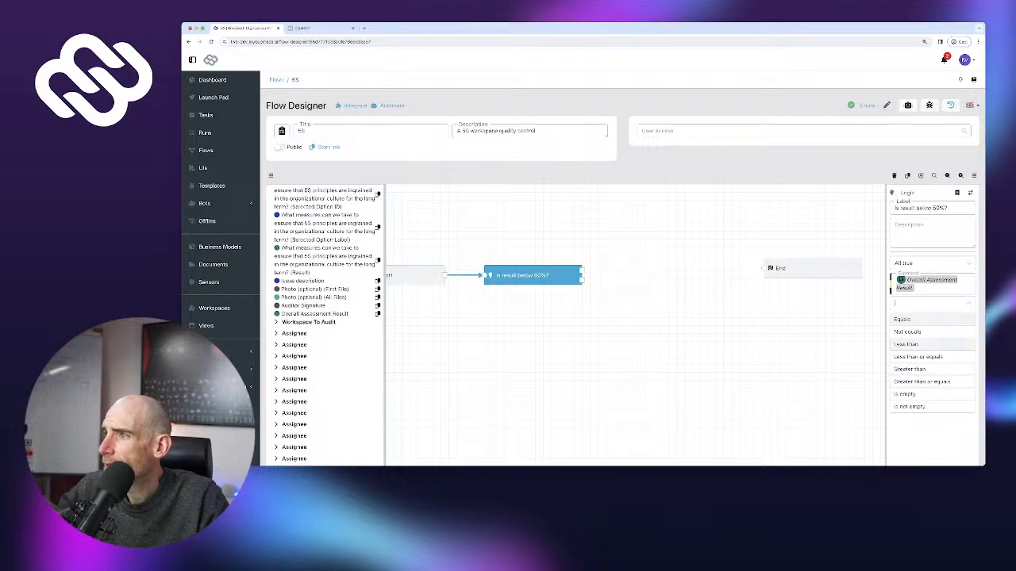
{"action": "left_click", "coordinate": [905, 343]}
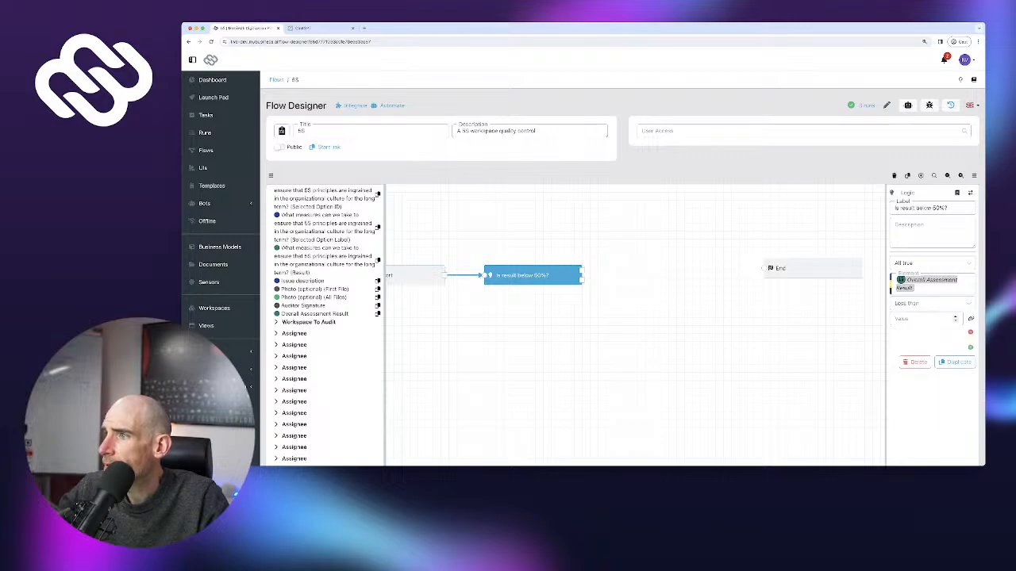
{"action": "type", "text": "0."}
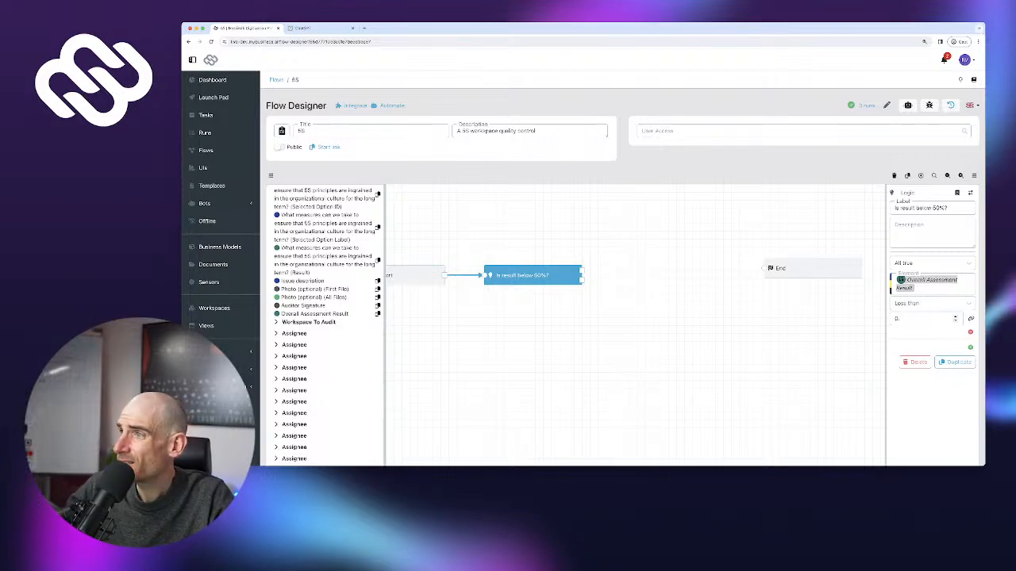
{"action": "type", "text": "5"}
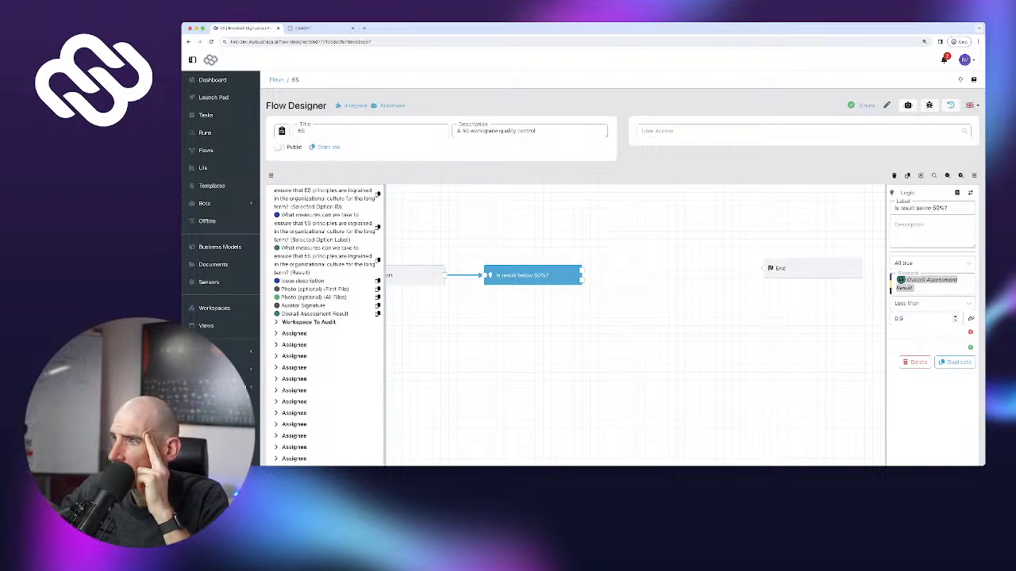
Duplicate the check as 'Is result below 80%?', wire the first check's No branch to it, move End right
{"action": "left_click", "coordinate": [954, 362]}
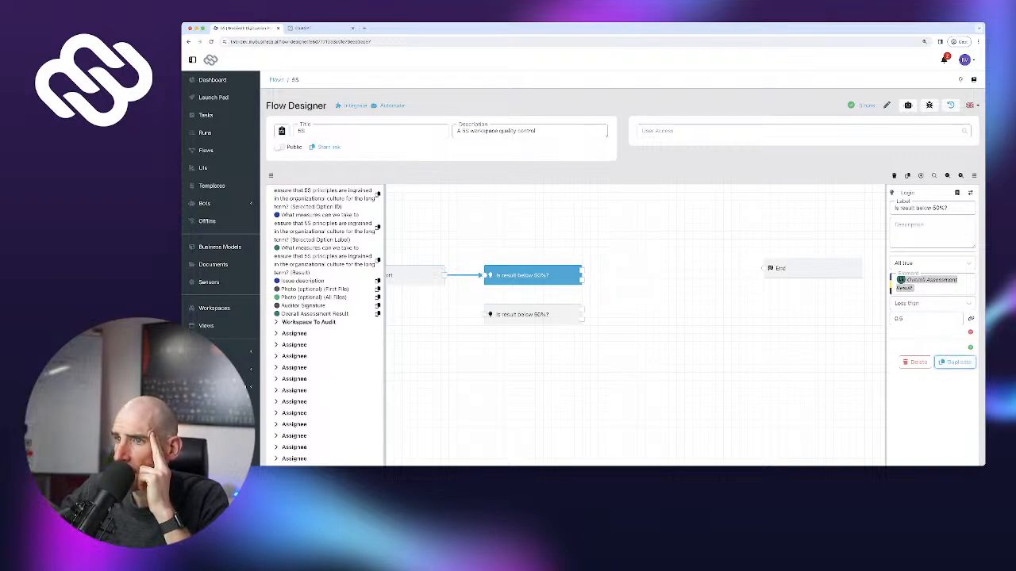
{"action": "left_click_drag", "start_coordinate": [534, 314], "coordinate": [665, 286]}
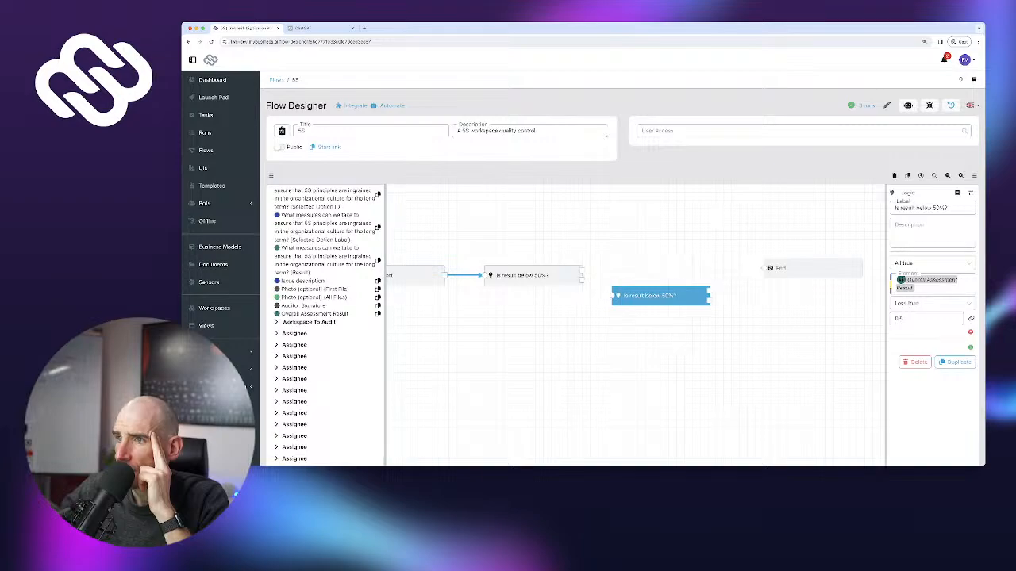
{"action": "left_click_drag", "start_coordinate": [582, 279], "coordinate": [611, 295]}
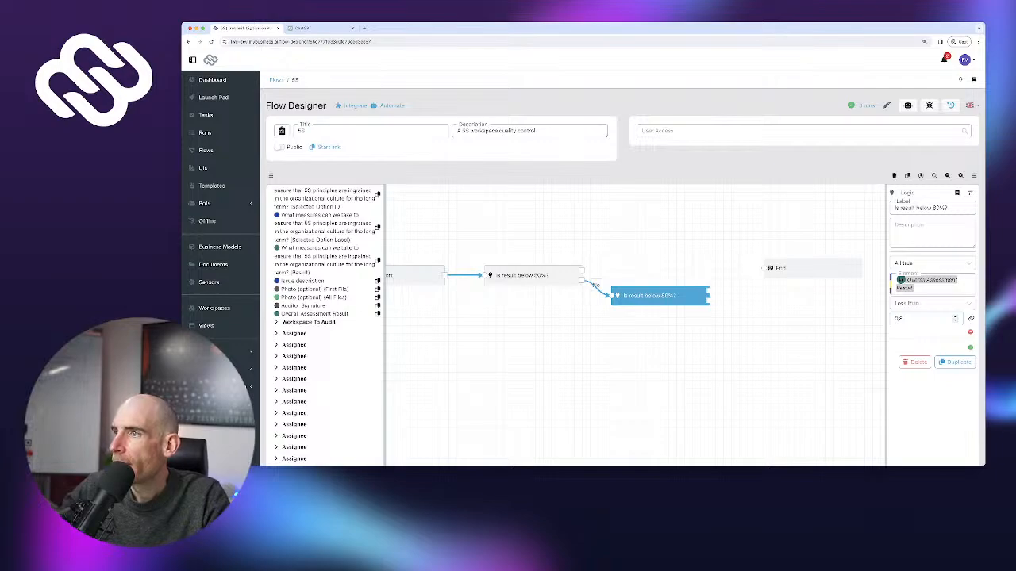
{"action": "left_click_drag", "start_coordinate": [814, 268], "coordinate": [847, 281]}
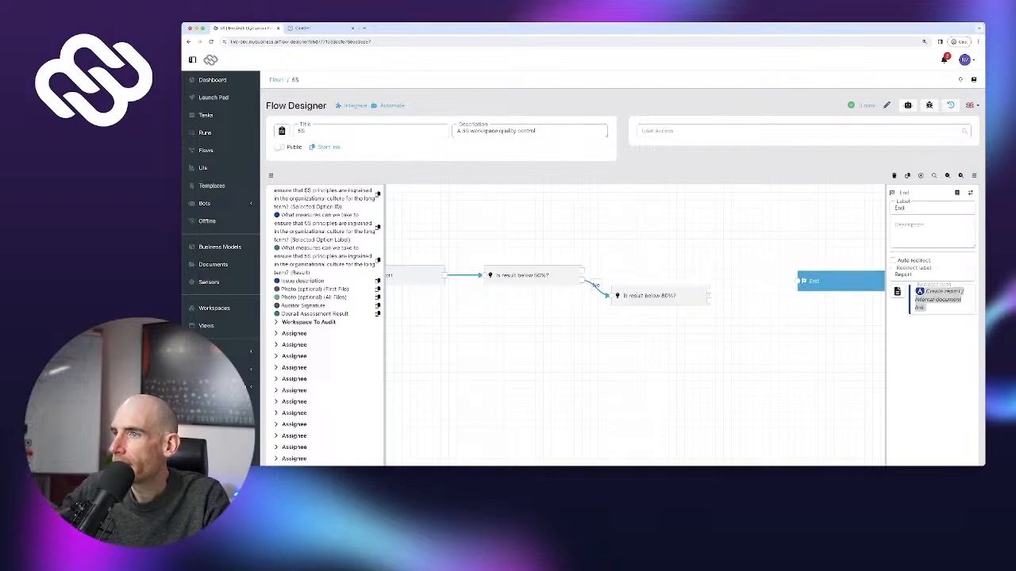
{"action": "left_click_drag", "start_coordinate": [685, 270], "coordinate": [584, 274]}
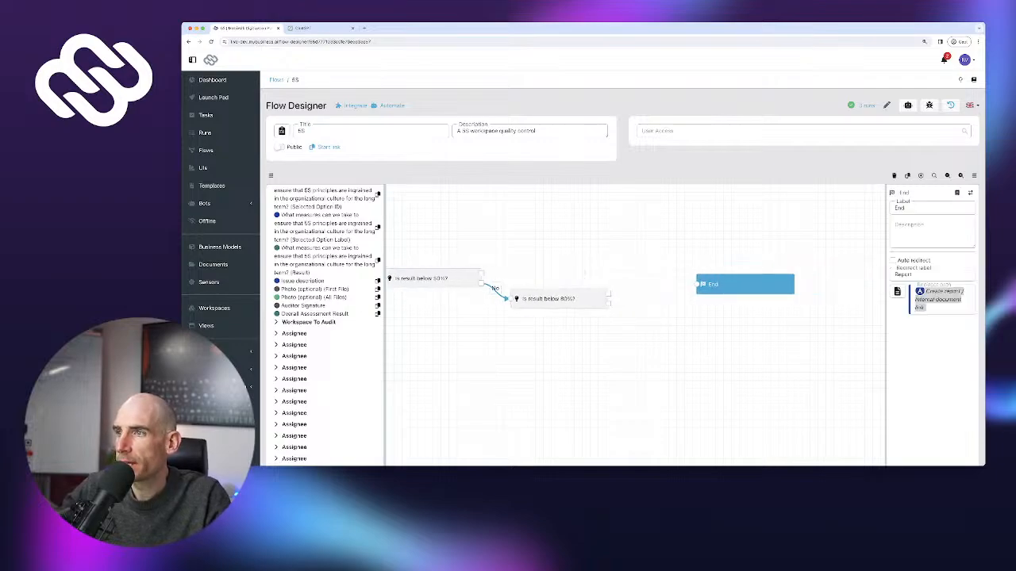
{"action": "left_click_drag", "start_coordinate": [742, 284], "coordinate": [781, 285]}
{"action": "left_click_drag", "start_coordinate": [663, 278], "coordinate": [747, 284]}
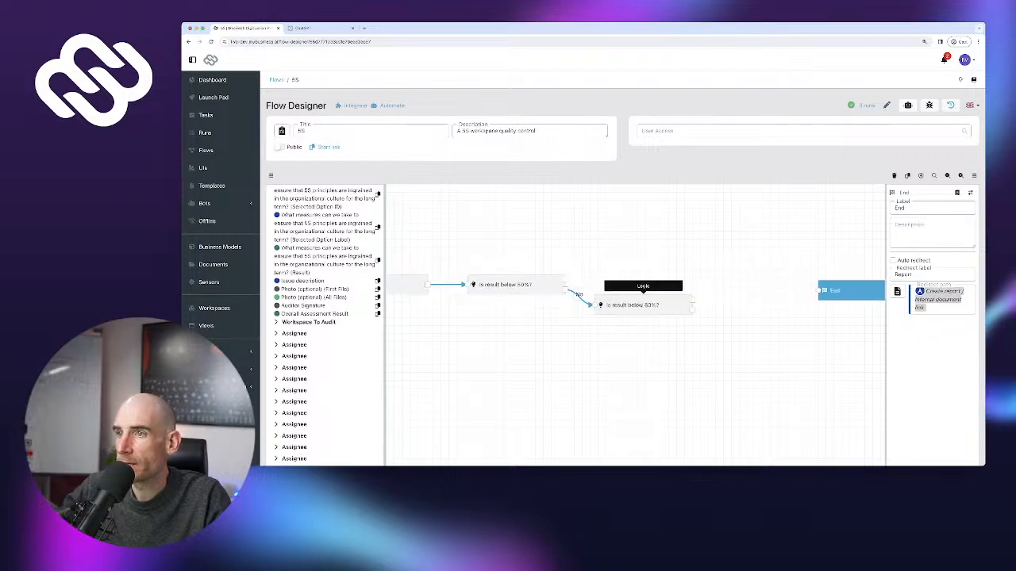
{"action": "scroll", "coordinate": [326, 326], "scroll_direction": "up", "scroll_amount": 10}
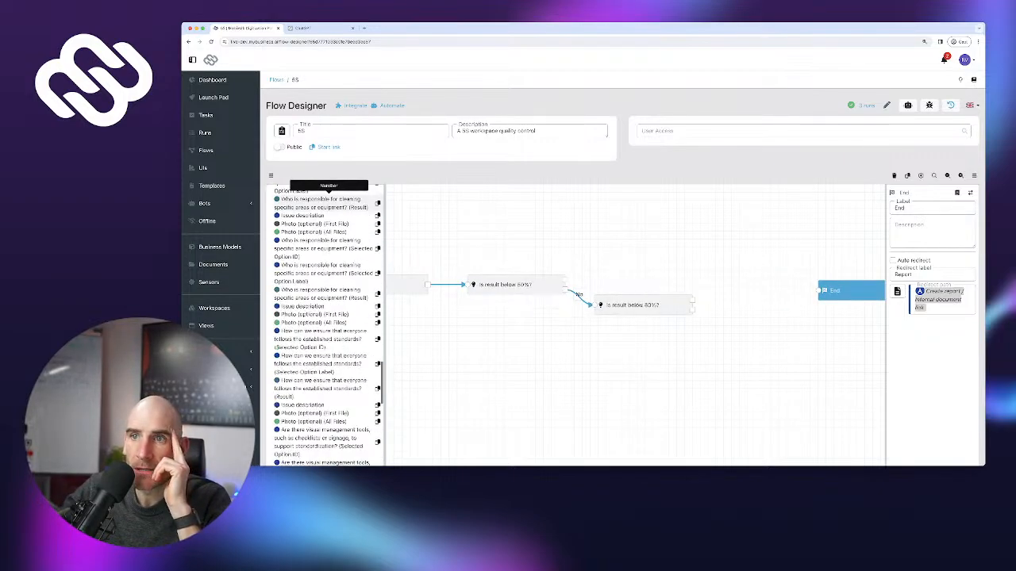
{"action": "left_click", "coordinate": [295, 191]}
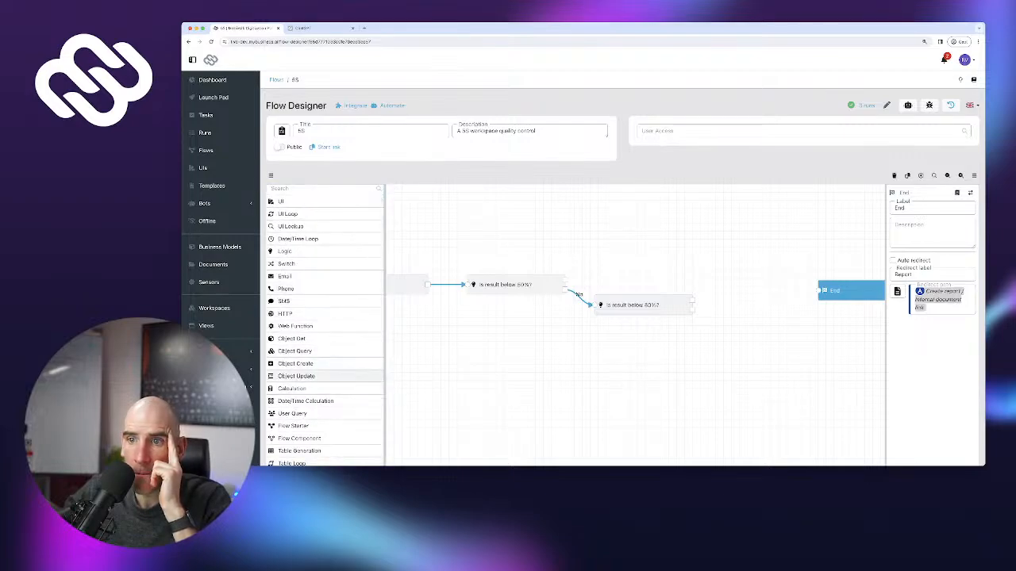
Add an Object Update step on the first check's Yes branch targeting the Workspace model
{"action": "left_click_drag", "start_coordinate": [296, 376], "coordinate": [644, 238]}
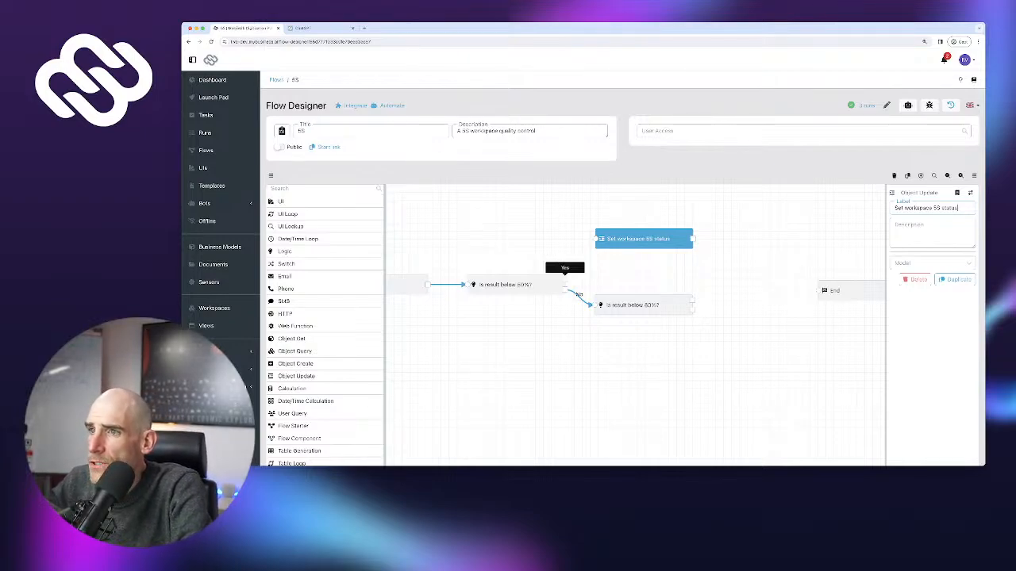
{"action": "left_click_drag", "start_coordinate": [566, 284], "coordinate": [574, 264]}
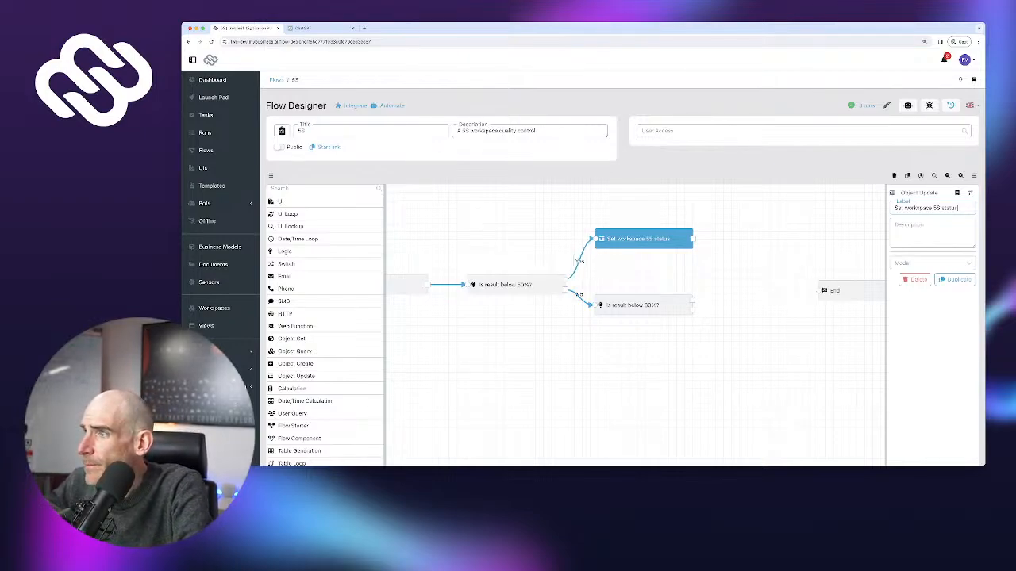
{"action": "left_click", "coordinate": [931, 262]}
{"action": "left_click", "coordinate": [912, 279]}
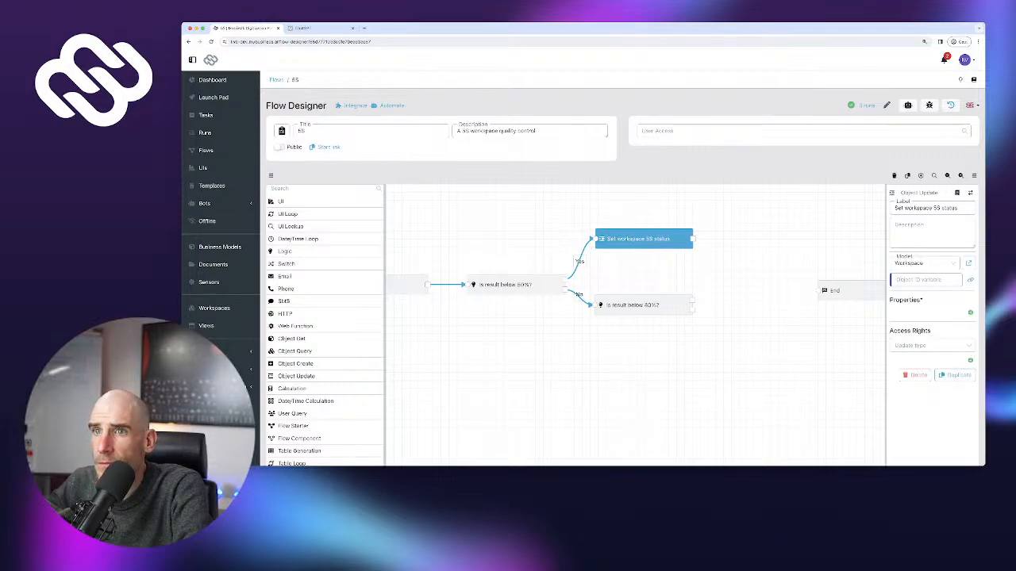
Set the step's Object ID to the Workspace To Audit > Object ID reference
{"action": "left_click", "coordinate": [970, 279]}
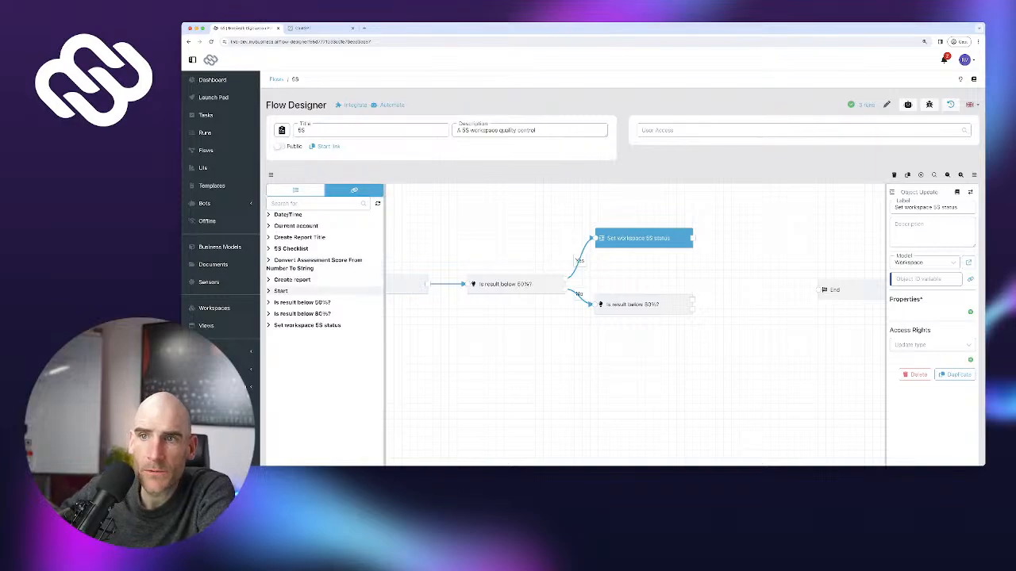
{"action": "left_click", "coordinate": [317, 290]}
{"action": "scroll", "coordinate": [328, 271], "scroll_direction": "down", "scroll_amount": 5}
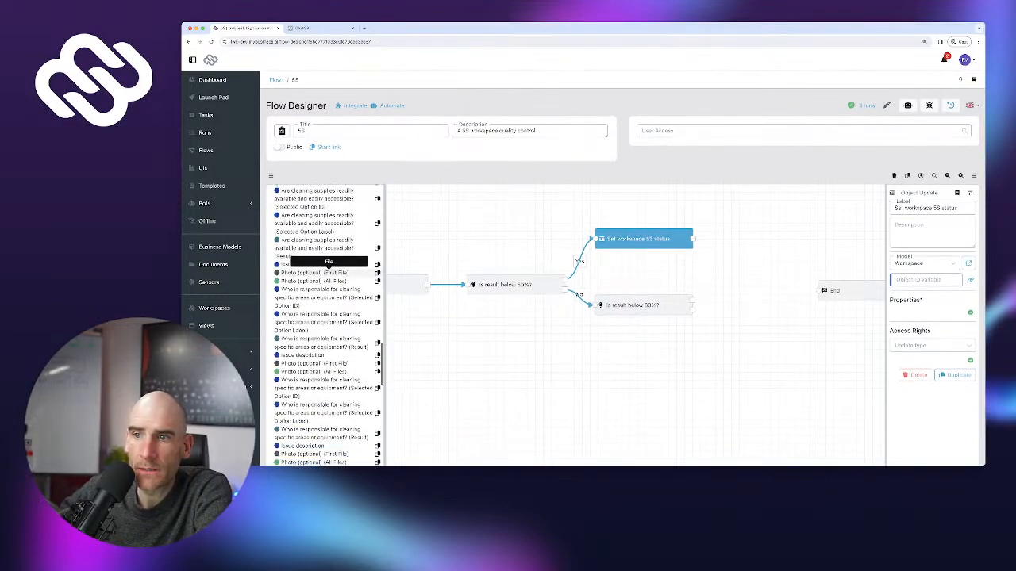
{"action": "scroll", "coordinate": [328, 269], "scroll_direction": "down", "scroll_amount": 10}
{"action": "scroll", "coordinate": [326, 262], "scroll_direction": "up", "scroll_amount": 1}
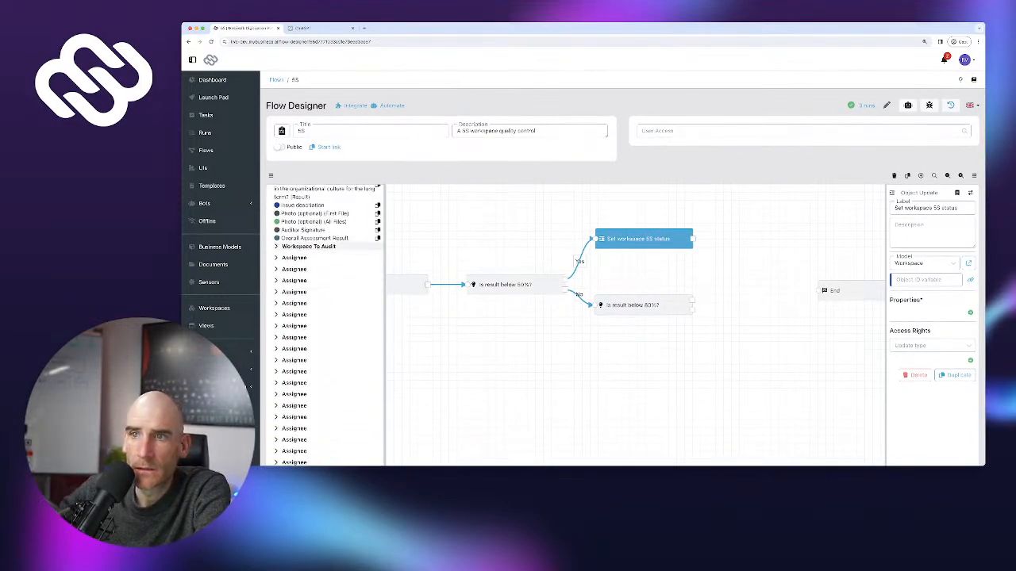
{"action": "left_click", "coordinate": [309, 246]}
{"action": "left_click", "coordinate": [332, 262]}
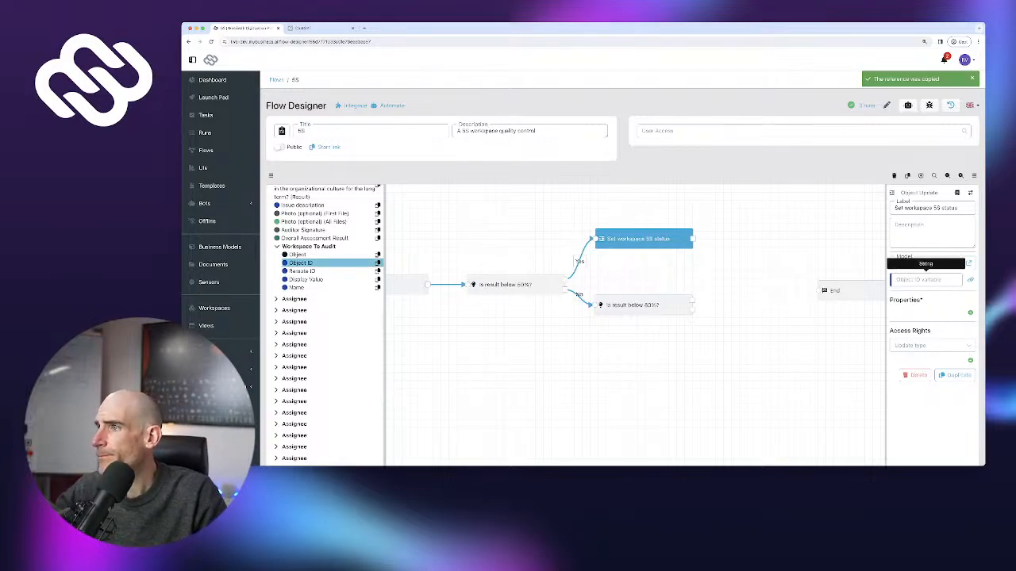
{"action": "left_click", "coordinate": [925, 280]}
{"action": "type", "text": "5S Checklist / Workspace To Audit / Object ID"}
Add a 5S Status property with the fixed value Major Issues
{"action": "left_click", "coordinate": [969, 329]}
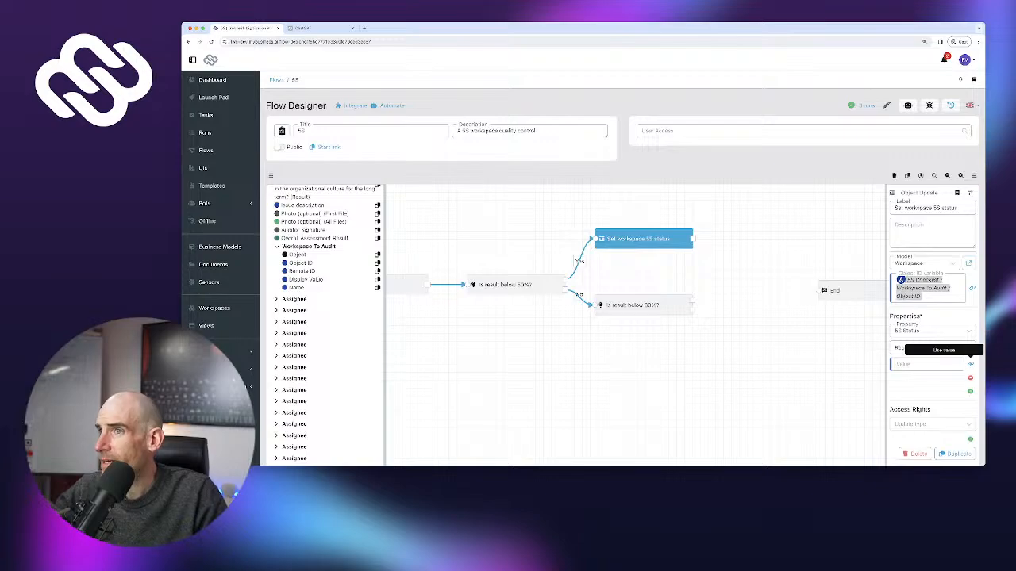
{"action": "left_click", "coordinate": [970, 364]}
{"action": "left_click", "coordinate": [925, 365]}
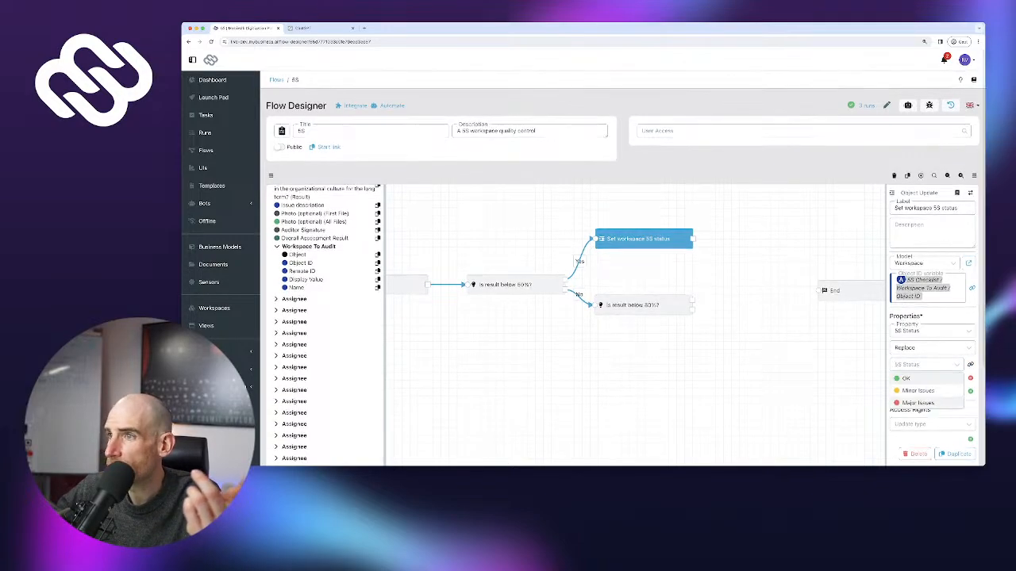
{"action": "left_click", "coordinate": [918, 403]}
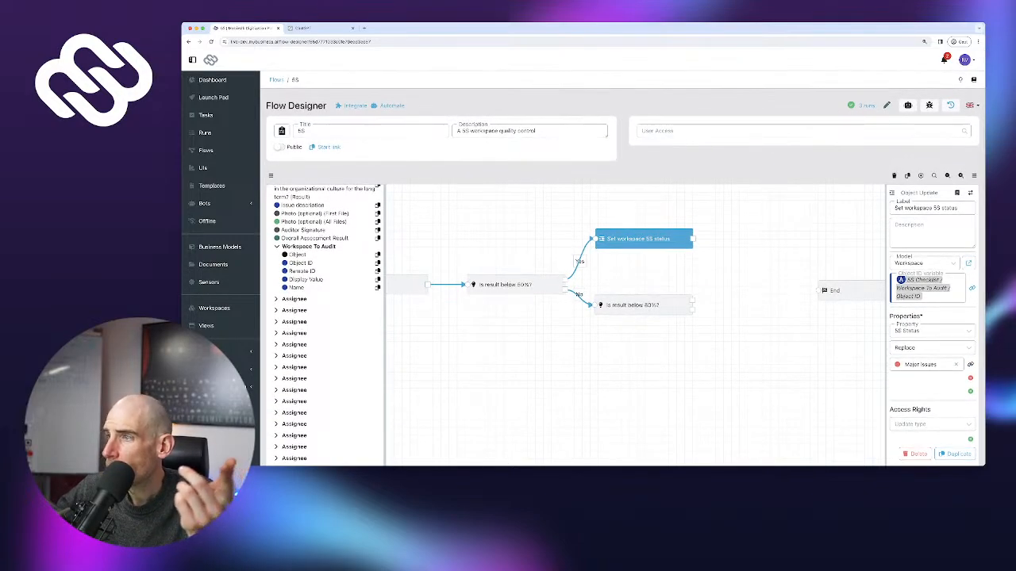
Duplicate the Set workspace 5S status step twice and spread the copies out, End further right
{"action": "left_click", "coordinate": [955, 454]}
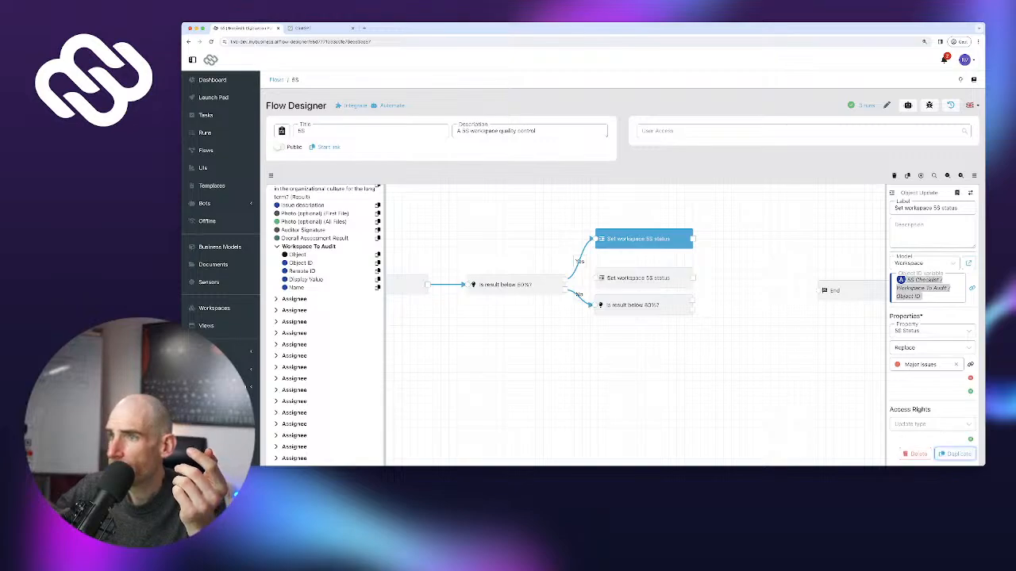
{"action": "left_click_drag", "start_coordinate": [639, 278], "coordinate": [744, 280]}
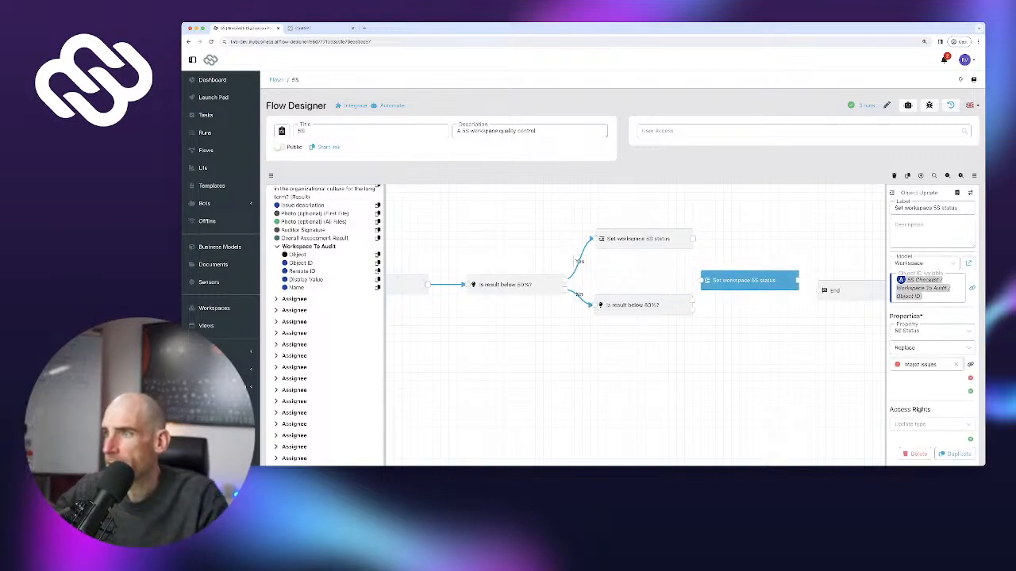
{"action": "left_click_drag", "start_coordinate": [793, 338], "coordinate": [636, 318]}
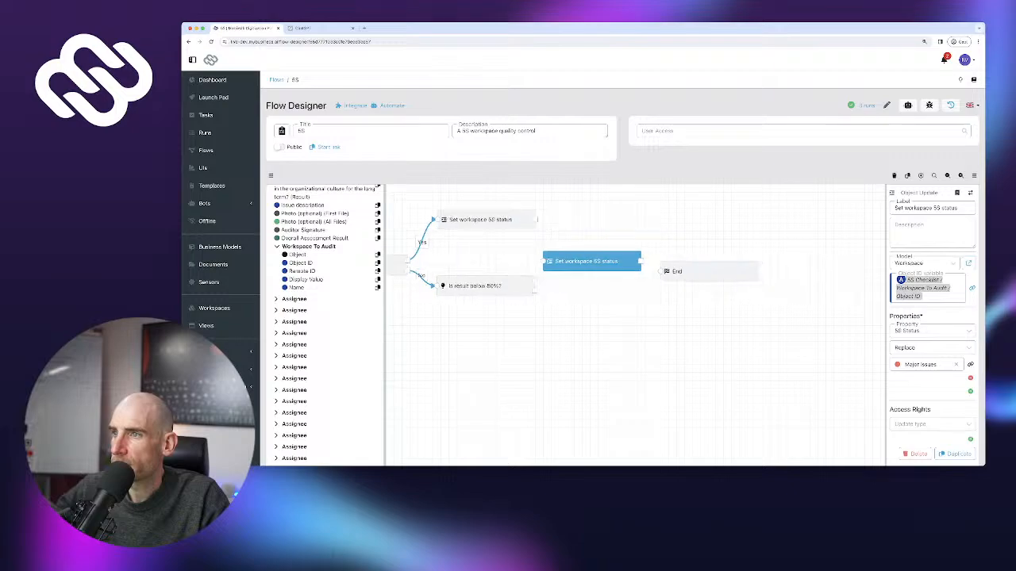
{"action": "left_click_drag", "start_coordinate": [698, 272], "coordinate": [749, 276]}
{"action": "left_click_drag", "start_coordinate": [592, 261], "coordinate": [631, 261]}
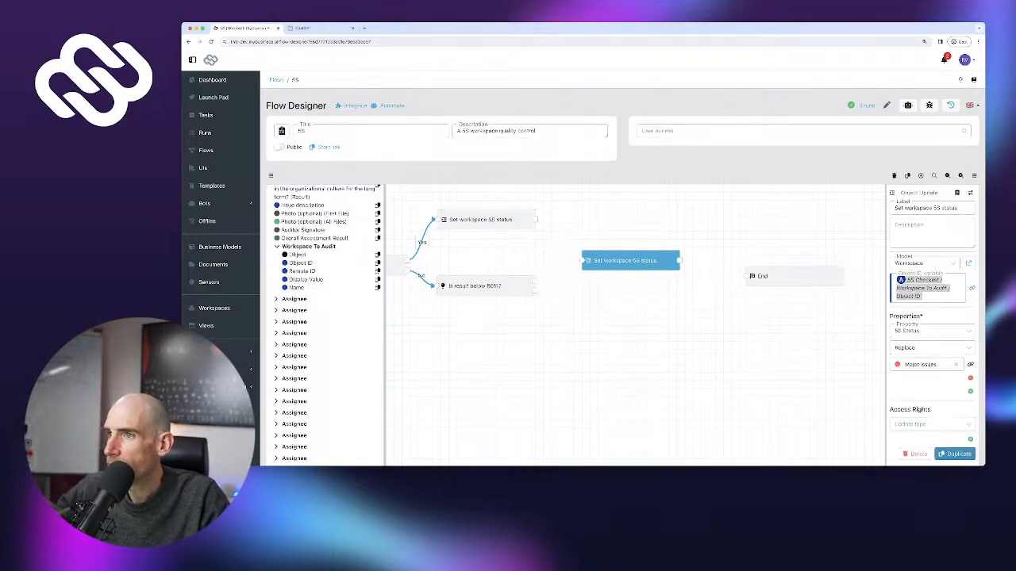
{"action": "left_click", "coordinate": [956, 454]}
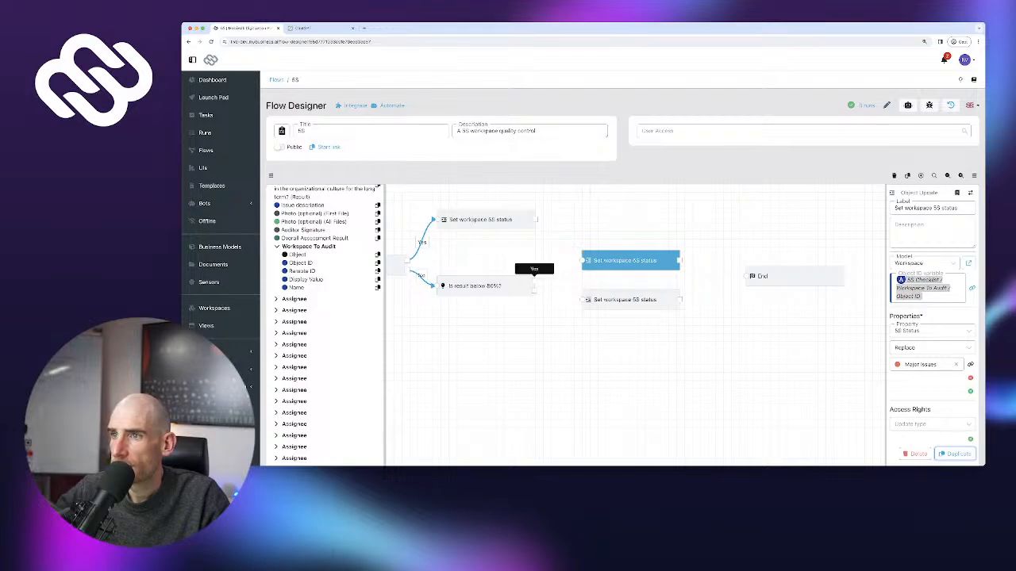
Connect the 80% check's Yes and No outputs to the two status steps, and both to End
{"action": "left_click_drag", "start_coordinate": [535, 280], "coordinate": [556, 266]}
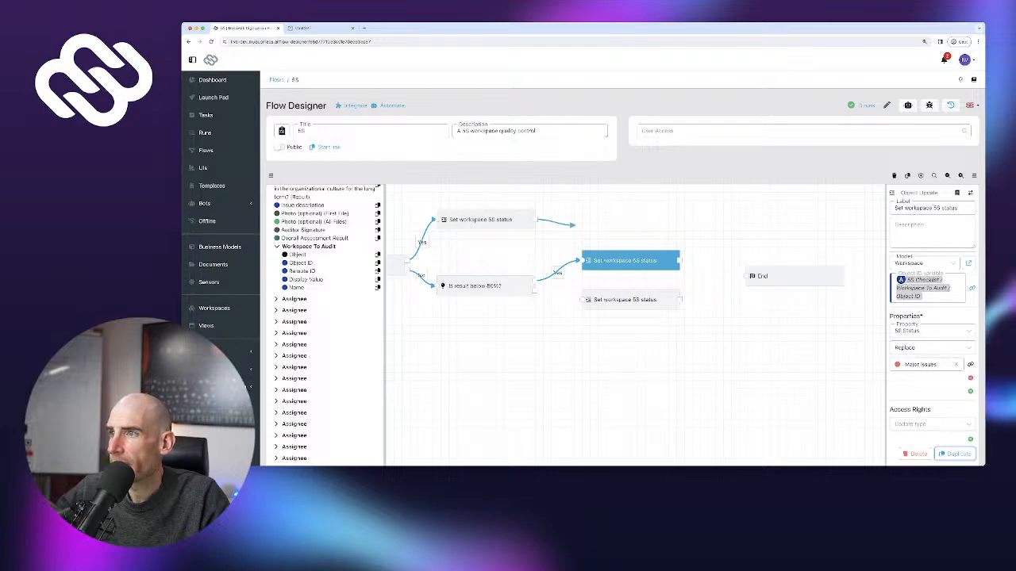
{"action": "left_click_drag", "start_coordinate": [573, 224], "coordinate": [752, 276]}
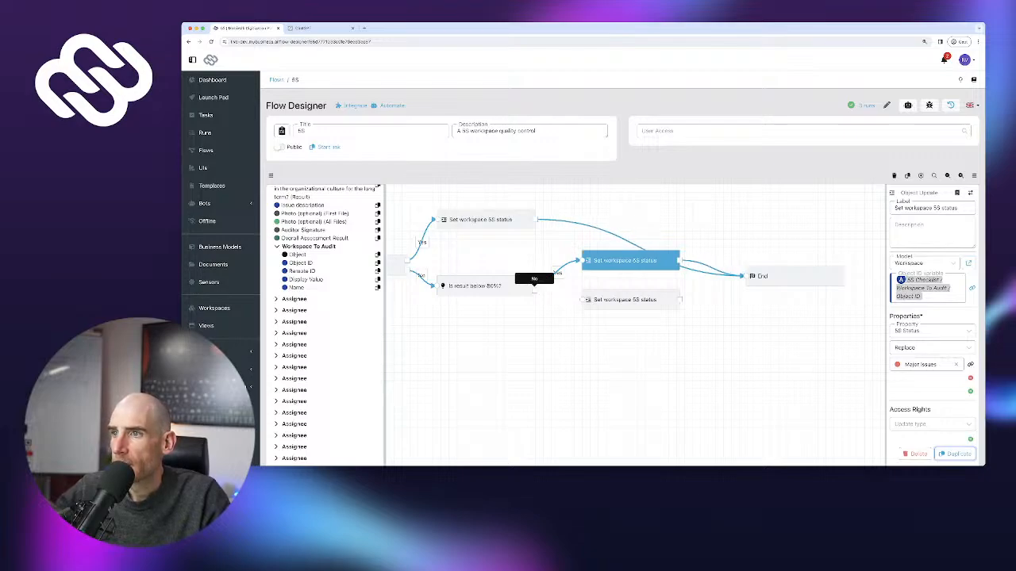
{"action": "left_click_drag", "start_coordinate": [534, 290], "coordinate": [588, 311]}
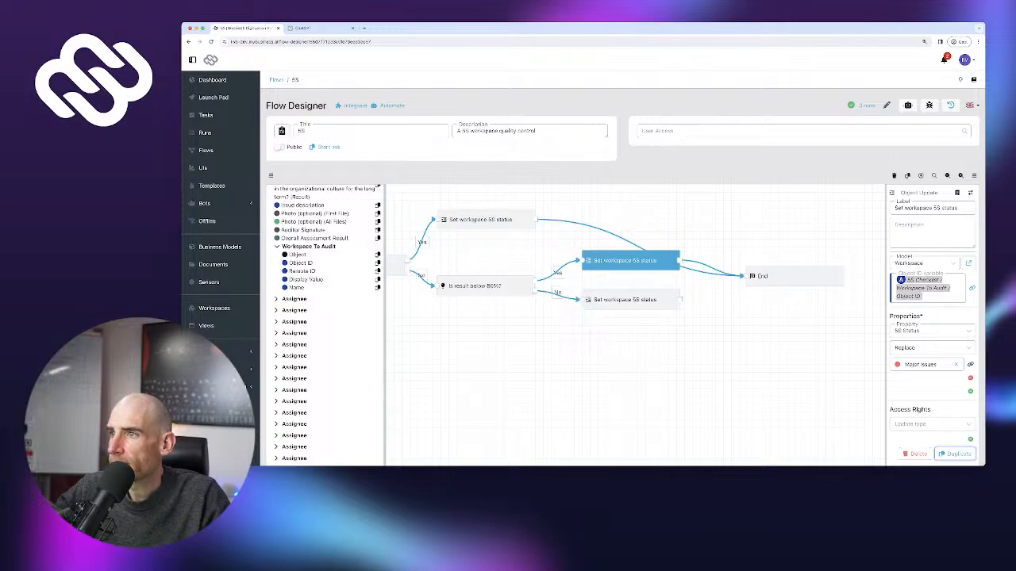
{"action": "mouse_move", "coordinate": [803, 259]}
{"action": "left_mouse_down"}
{"action": "mouse_move", "coordinate": [778, 262]}
{"action": "mouse_move", "coordinate": [789, 247]}
{"action": "left_mouse_up"}
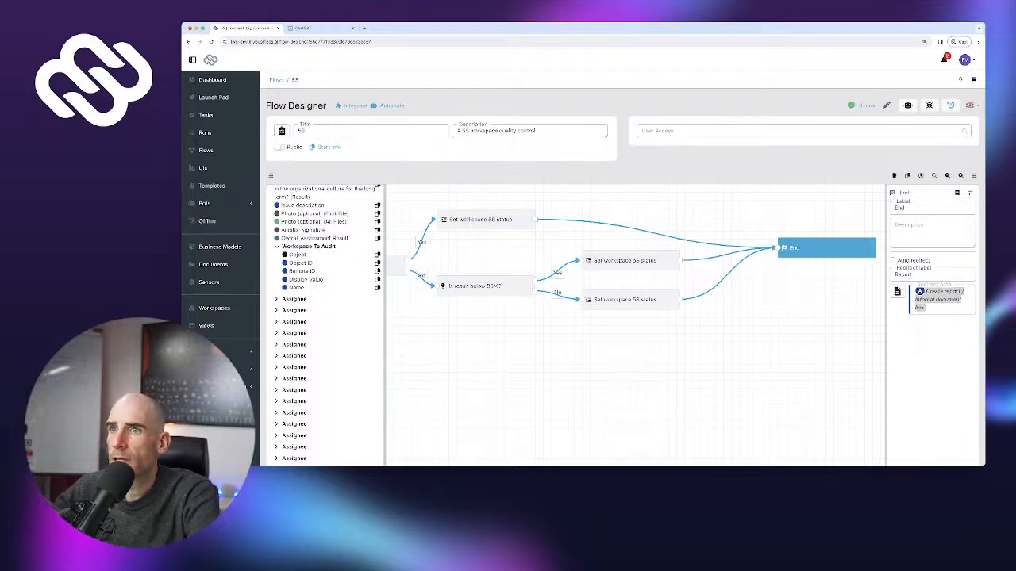
{"action": "left_click_drag", "start_coordinate": [358, 247], "coordinate": [388, 249]}
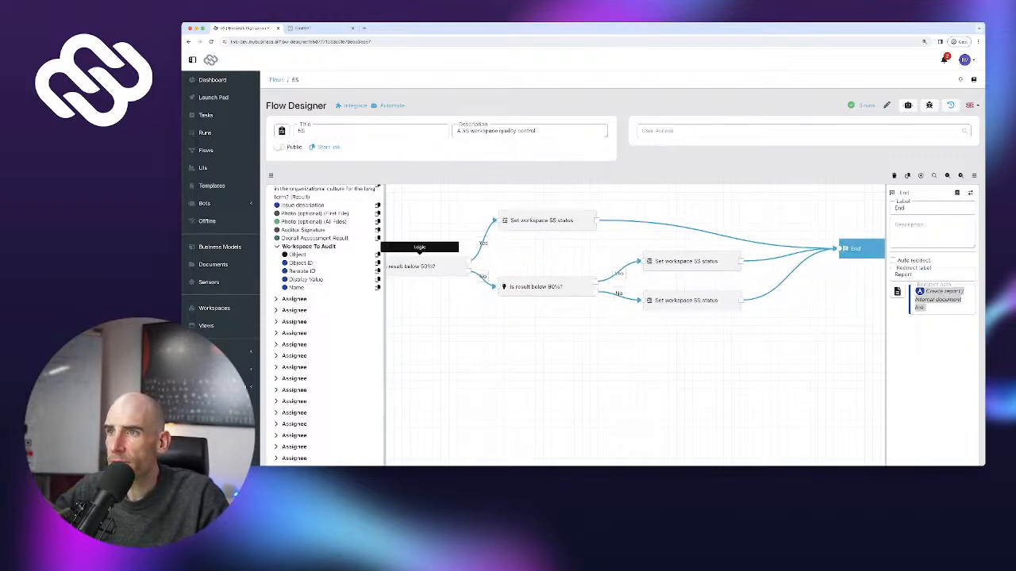
Set the middle branch step's 5S Status to Minor Issues and the lower one to OK
{"action": "left_click", "coordinate": [548, 220]}
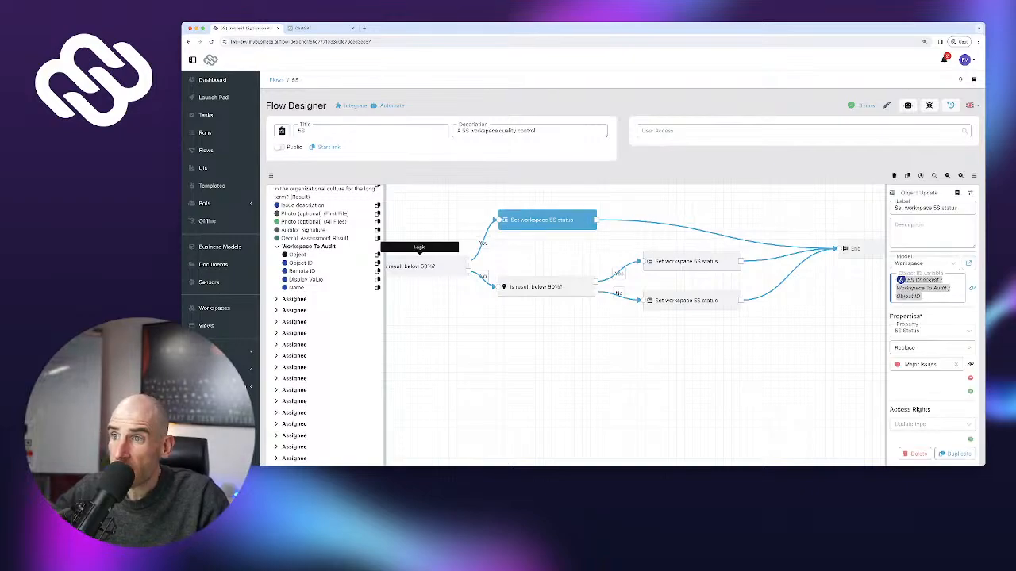
{"action": "left_click", "coordinate": [547, 286]}
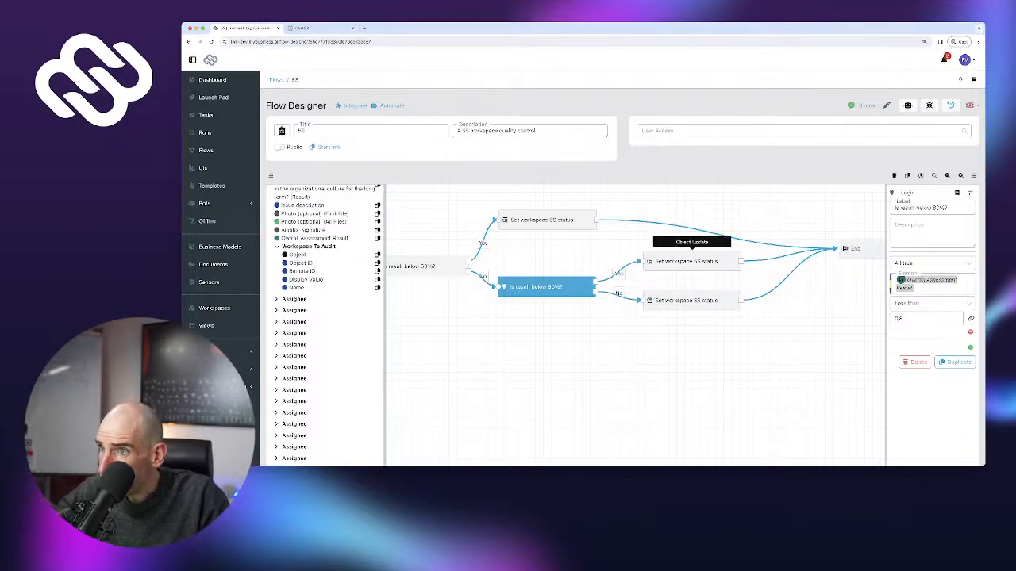
{"action": "left_click", "coordinate": [690, 261]}
{"action": "left_click", "coordinate": [922, 365]}
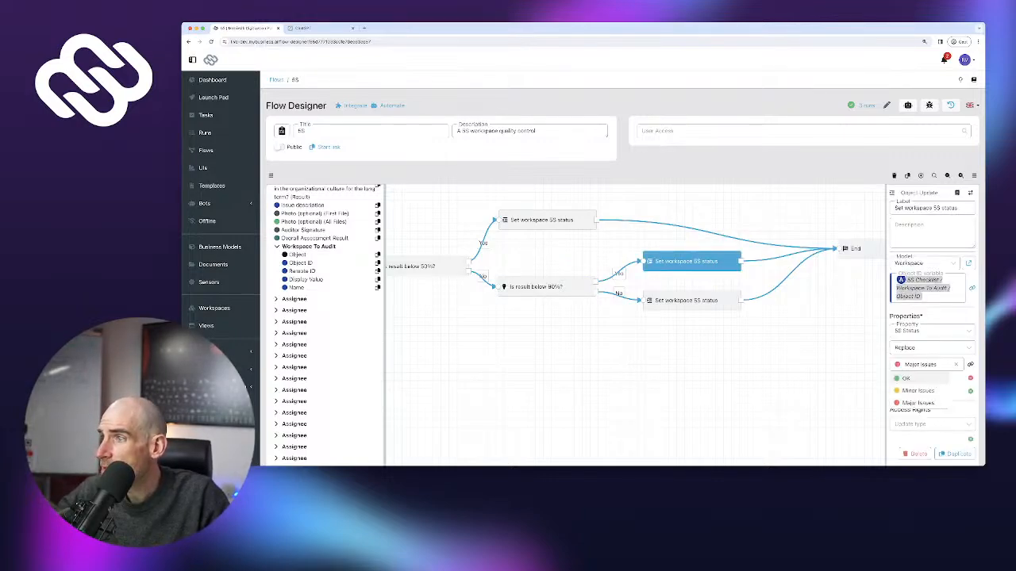
{"action": "left_click", "coordinate": [918, 390]}
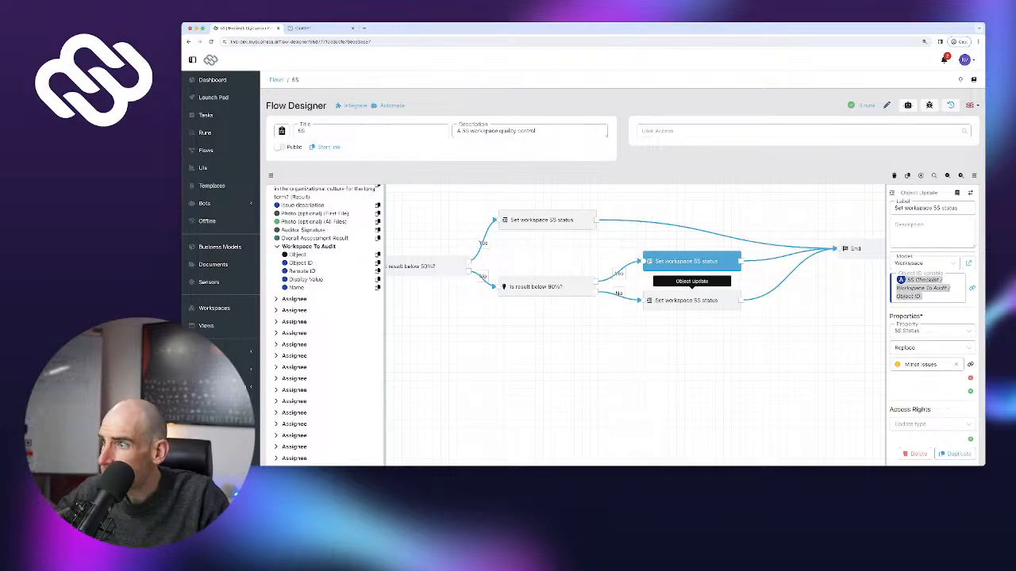
{"action": "left_click", "coordinate": [687, 300]}
{"action": "left_click", "coordinate": [922, 365]}
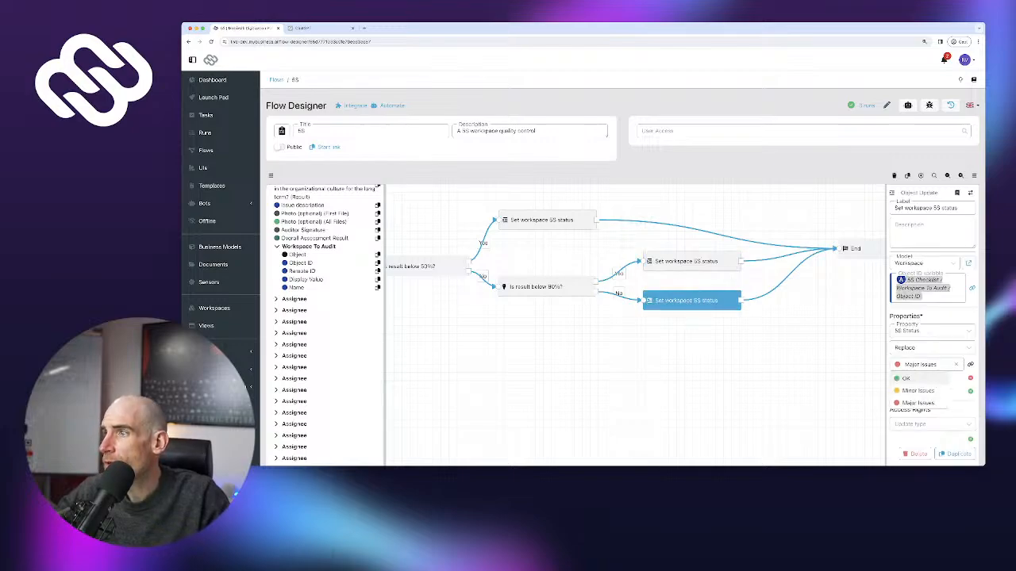
{"action": "left_click", "coordinate": [906, 378]}
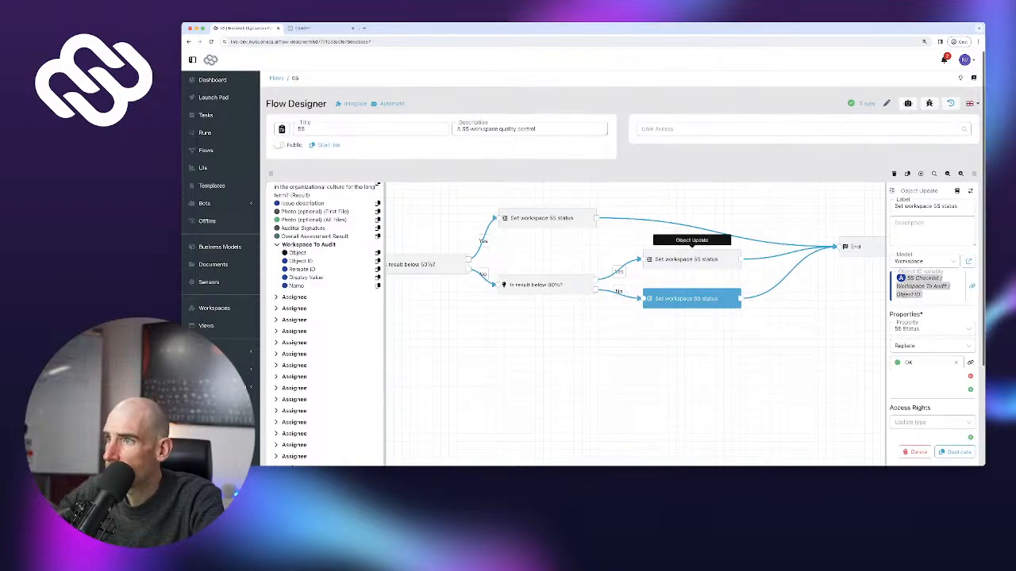
Publish the 5S flow, confirming despite it being untested
{"action": "scroll", "coordinate": [687, 262], "scroll_direction": "down", "scroll_amount": 3}
{"action": "left_click", "coordinate": [953, 421]}
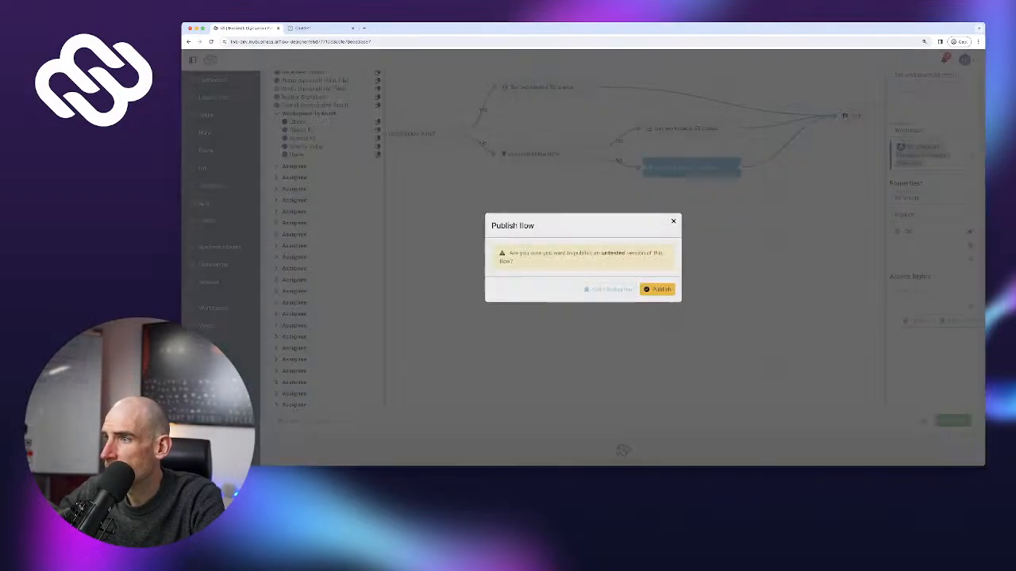
{"action": "left_click", "coordinate": [657, 288]}
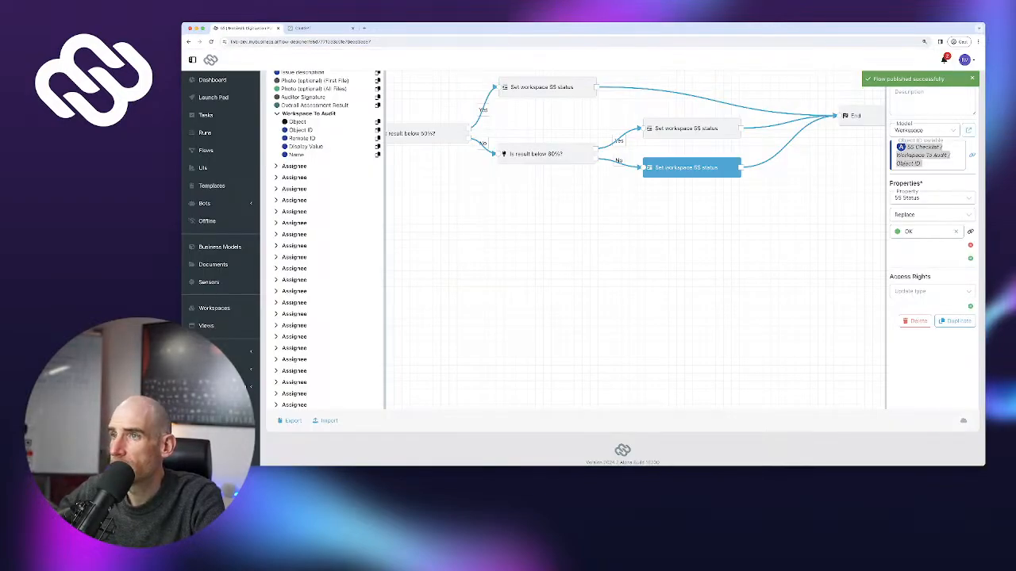
Start a debug run of the 5S flow from the debug options
{"action": "scroll", "coordinate": [623, 262], "scroll_direction": "up", "scroll_amount": 3}
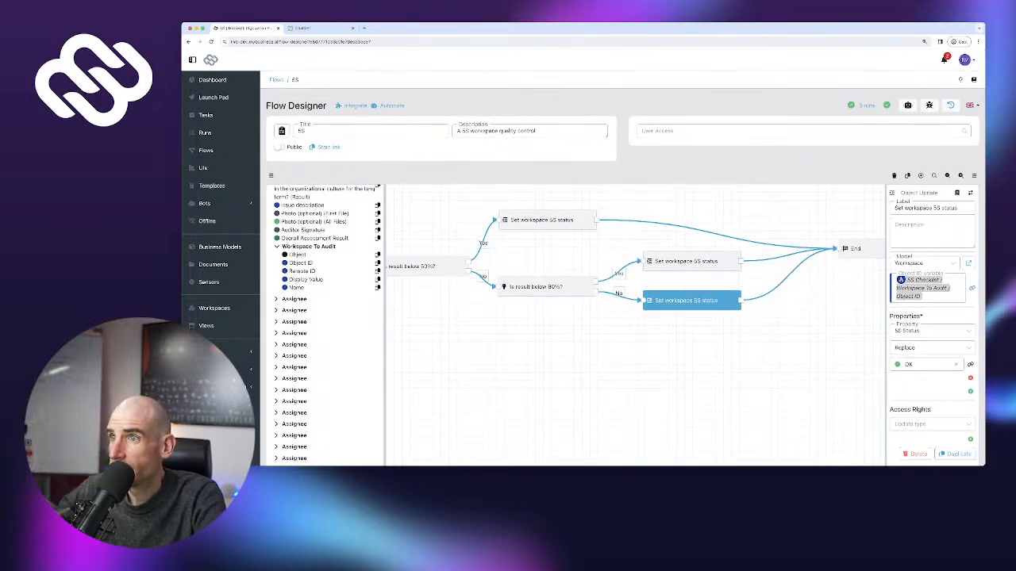
{"action": "left_click", "coordinate": [928, 105]}
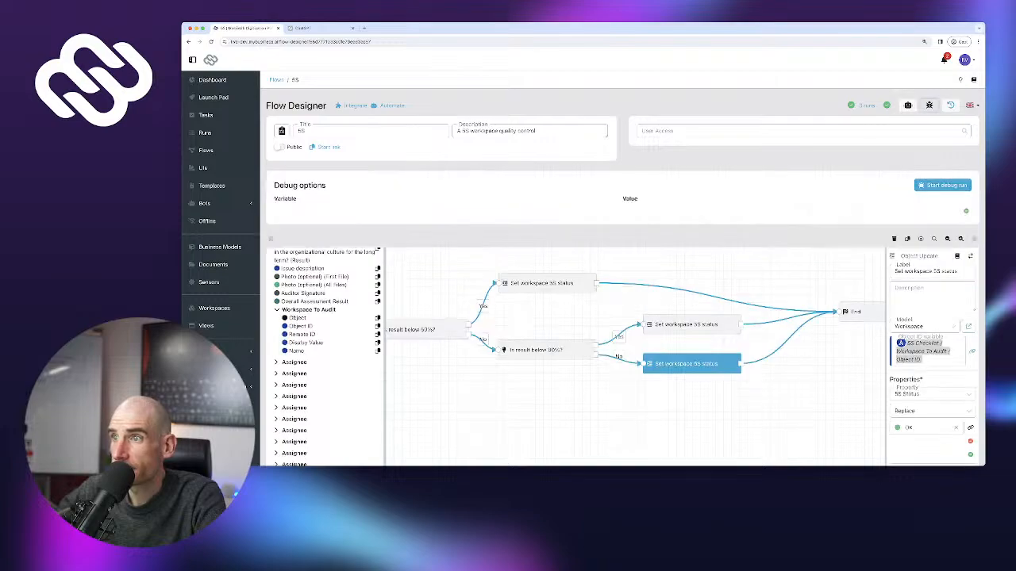
{"action": "left_click", "coordinate": [942, 185]}
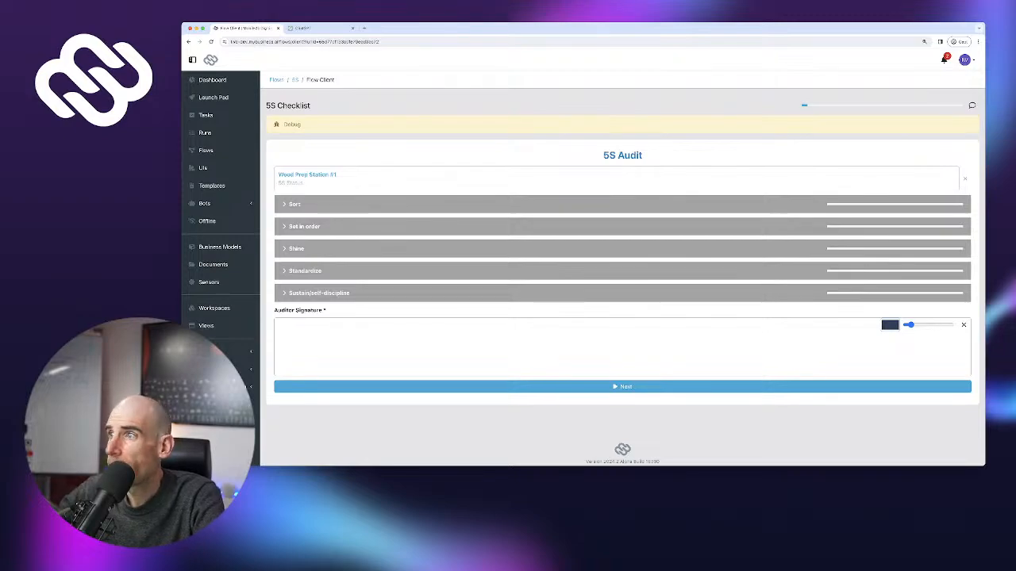
Answer Yes to all five Sort questions in the 5S audit
{"action": "left_click", "coordinate": [294, 203]}
{"action": "left_click", "coordinate": [932, 228]}
{"action": "left_click", "coordinate": [931, 244]}
{"action": "left_click", "coordinate": [932, 261]}
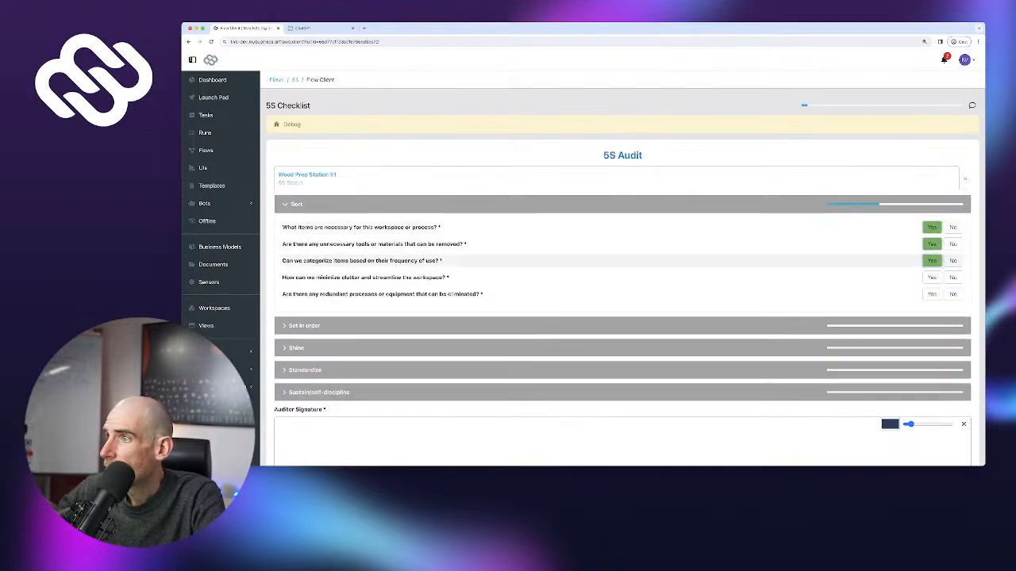
{"action": "left_click", "coordinate": [931, 278]}
{"action": "left_click", "coordinate": [932, 294]}
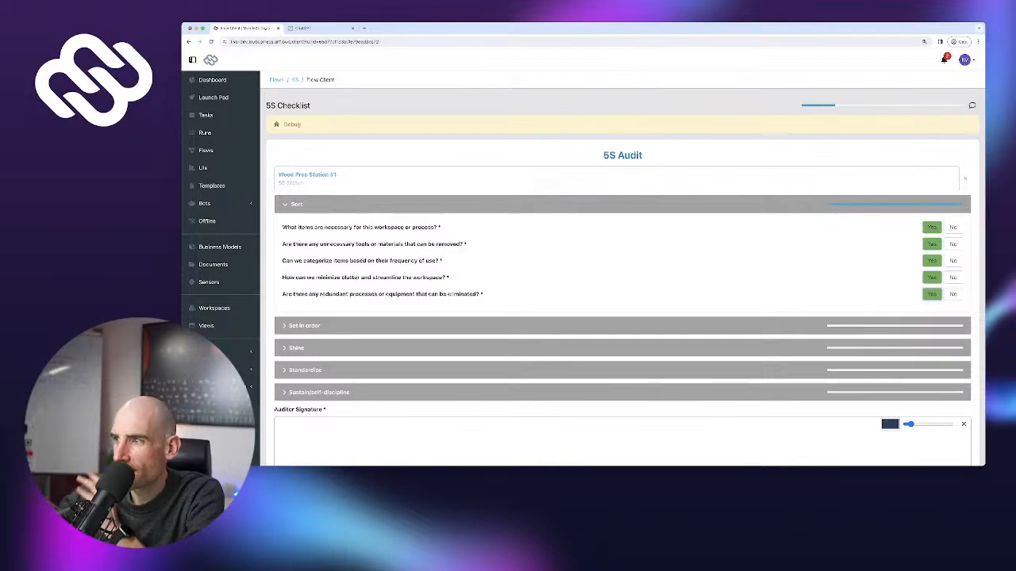
Answer Yes to all six Set in order questions
{"action": "left_click", "coordinate": [932, 325]}
{"action": "scroll", "coordinate": [932, 350], "scroll_direction": "down", "scroll_amount": 1}
{"action": "left_click", "coordinate": [932, 279]}
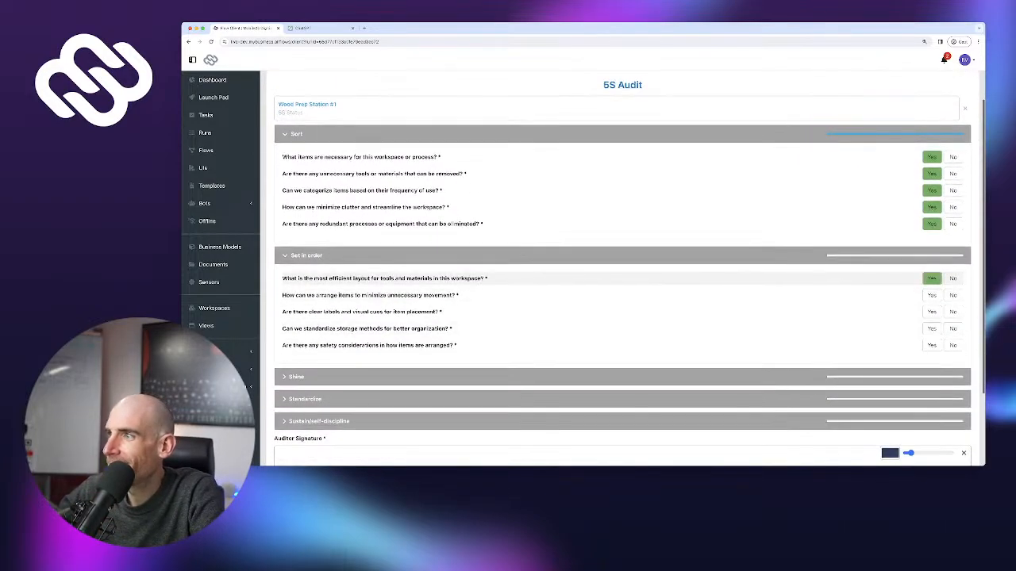
{"action": "left_click", "coordinate": [931, 295]}
{"action": "left_click", "coordinate": [932, 312]}
{"action": "left_click", "coordinate": [932, 328]}
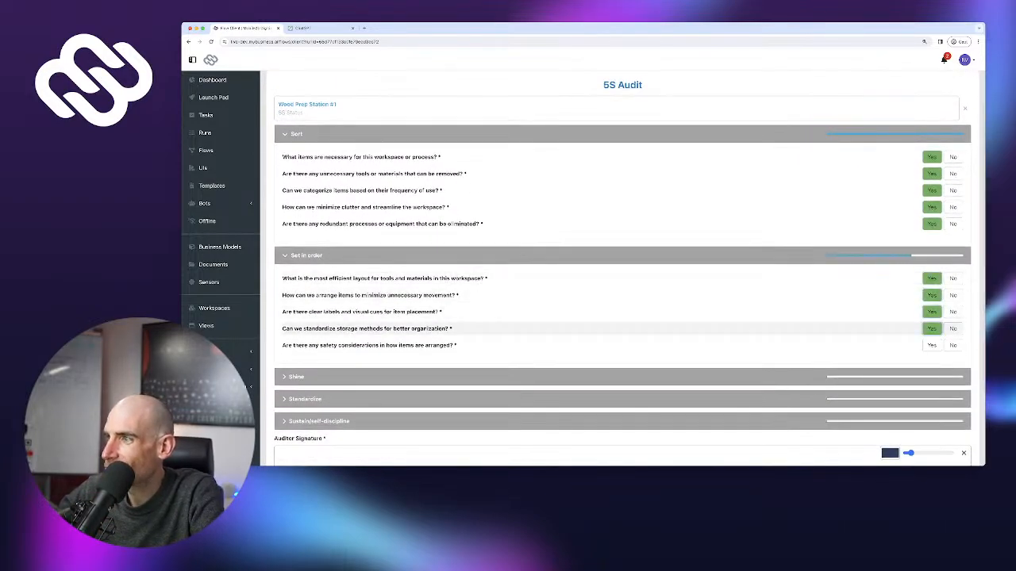
{"action": "left_click", "coordinate": [932, 345]}
{"action": "scroll", "coordinate": [932, 345], "scroll_direction": "down", "scroll_amount": 2}
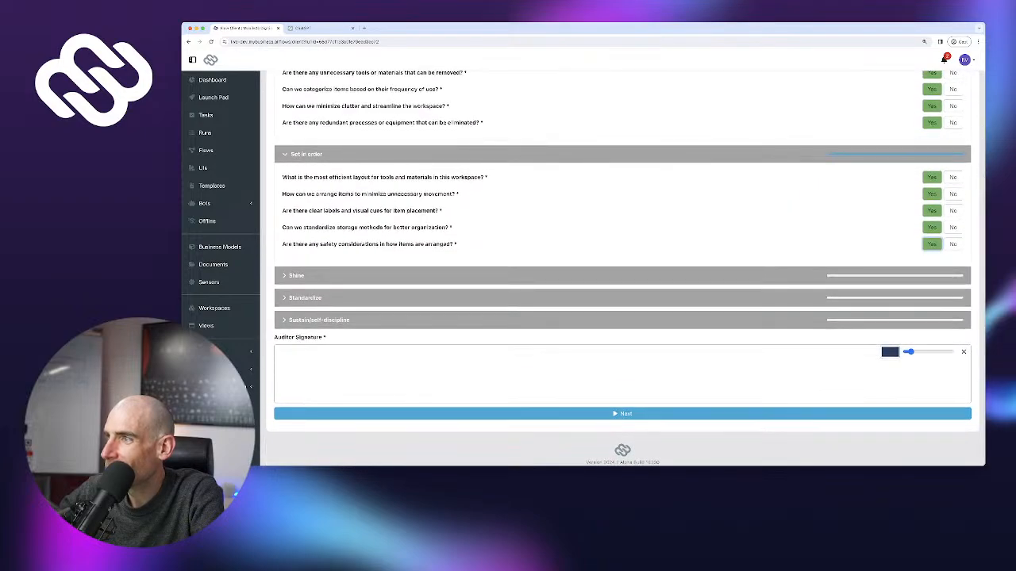
{"action": "left_click", "coordinate": [931, 275]}
Answer Yes to the five Shine and five Standardize questions
{"action": "left_click", "coordinate": [931, 298]}
{"action": "left_click", "coordinate": [932, 315]}
{"action": "left_click", "coordinate": [932, 332]}
{"action": "left_click", "coordinate": [932, 349]}
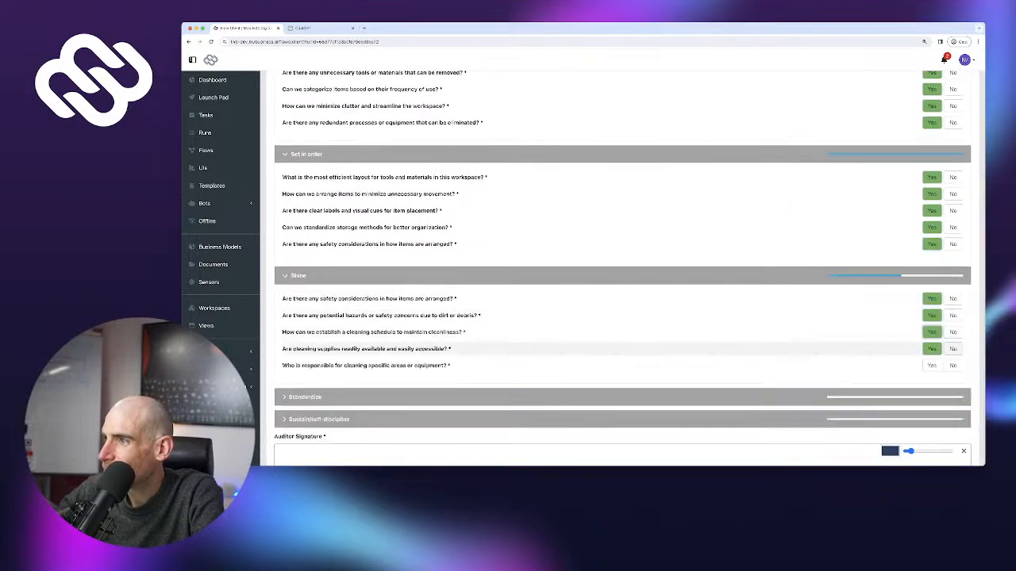
{"action": "left_click", "coordinate": [932, 365]}
{"action": "scroll", "coordinate": [932, 317], "scroll_direction": "down", "scroll_amount": 2}
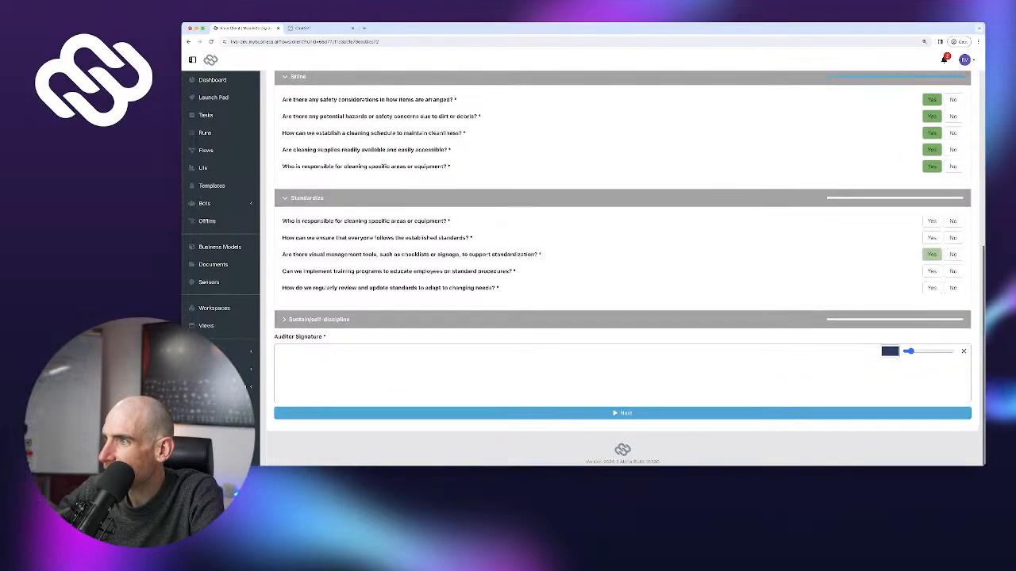
{"action": "left_click", "coordinate": [932, 221]}
{"action": "left_click", "coordinate": [932, 238]}
{"action": "left_click", "coordinate": [932, 255]}
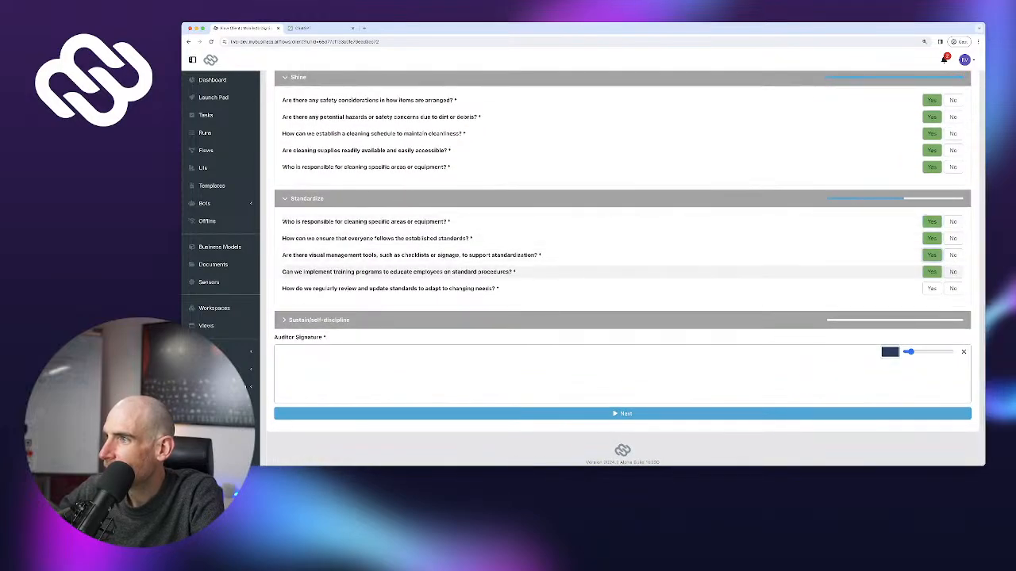
{"action": "left_click", "coordinate": [931, 272]}
{"action": "left_click", "coordinate": [932, 288]}
Answer Yes to the five Sustain questions, draw the auditor signature and submit
{"action": "left_click", "coordinate": [932, 343]}
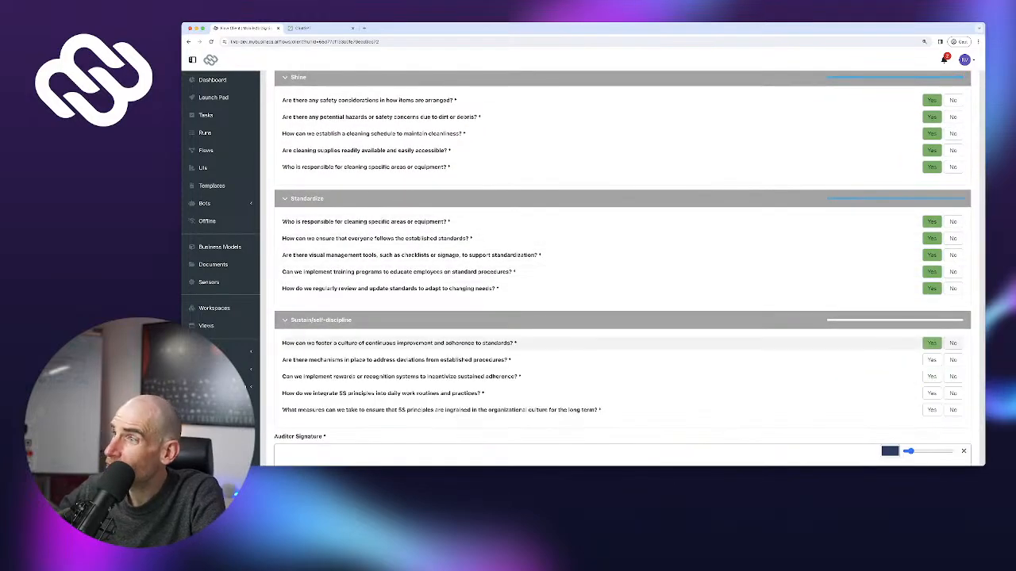
{"action": "left_click", "coordinate": [932, 360]}
{"action": "left_click", "coordinate": [932, 376]}
{"action": "left_click", "coordinate": [931, 393]}
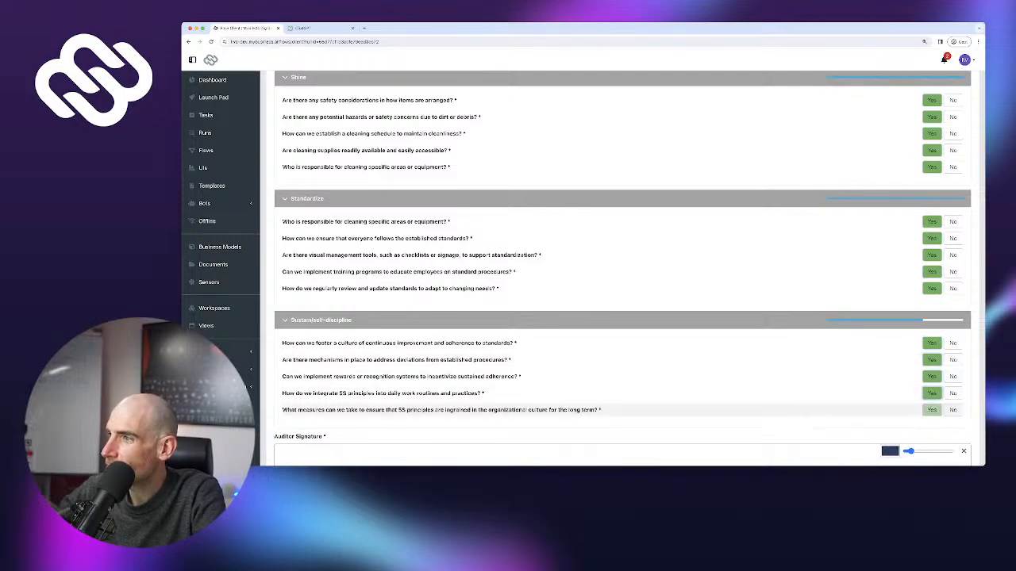
{"action": "left_click", "coordinate": [932, 410]}
{"action": "scroll", "coordinate": [635, 381], "scroll_direction": "down", "scroll_amount": 2}
{"action": "left_click_drag", "start_coordinate": [612, 363], "coordinate": [596, 376]}
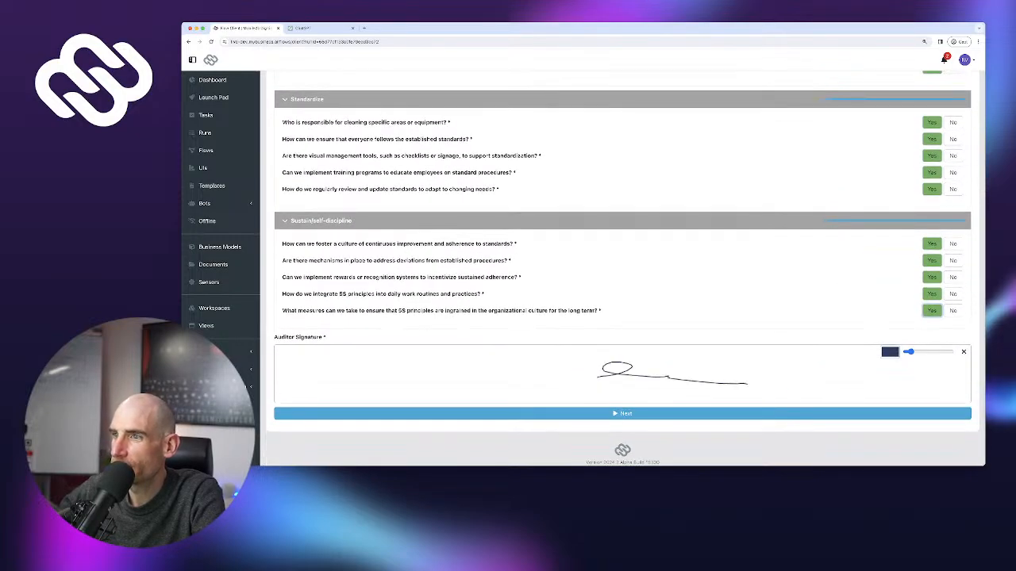
{"action": "left_click", "coordinate": [622, 414]}
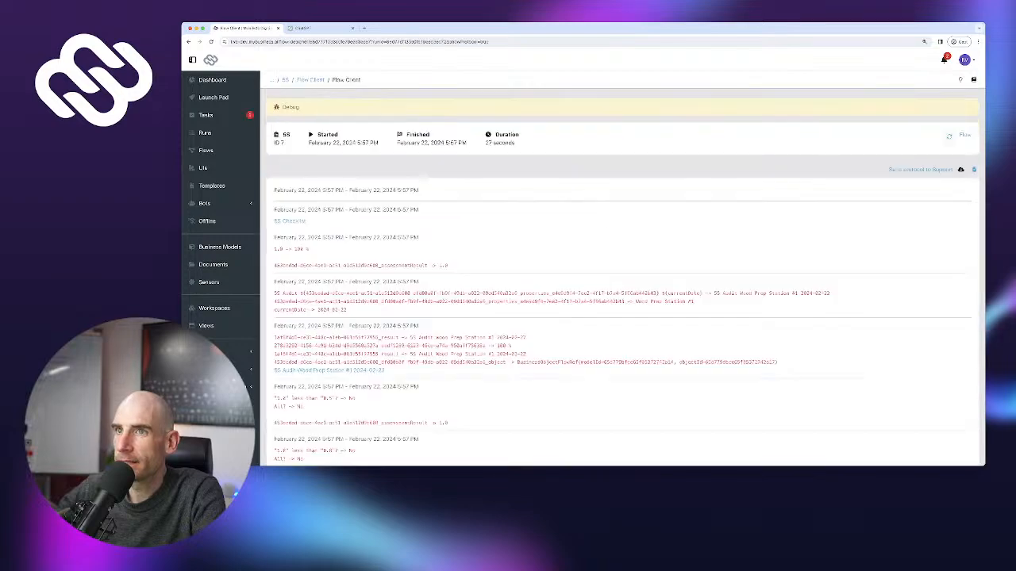
Review the finished run's log and report, then check the Workspaces list
{"action": "scroll", "coordinate": [622, 270], "scroll_direction": "down", "scroll_amount": 5}
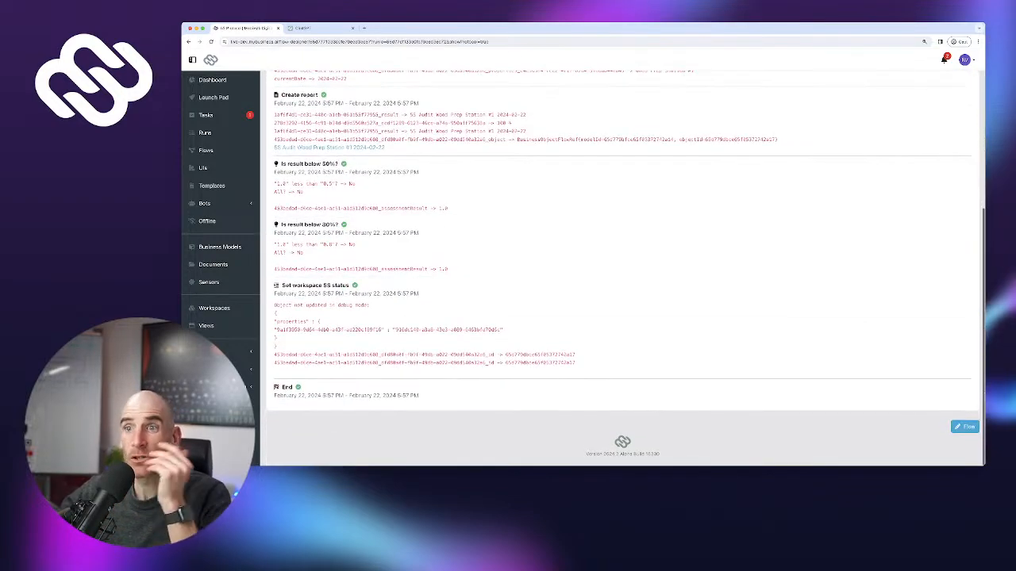
{"action": "scroll", "coordinate": [622, 270], "scroll_direction": "up", "scroll_amount": 1}
{"action": "scroll", "coordinate": [622, 269], "scroll_direction": "down", "scroll_amount": 1}
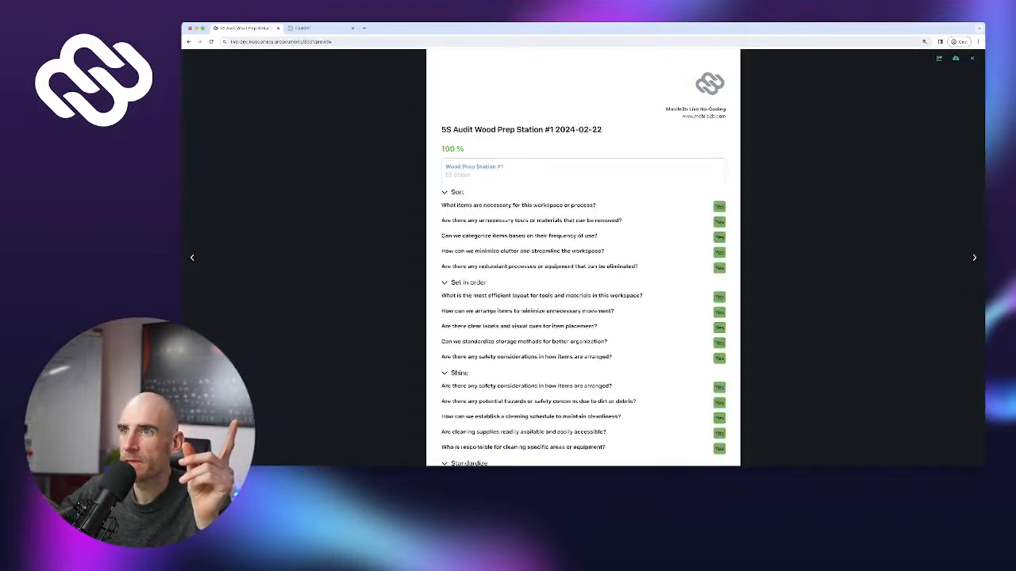
{"action": "scroll", "coordinate": [583, 258], "scroll_direction": "down", "scroll_amount": 1}
{"action": "scroll", "coordinate": [583, 258], "scroll_direction": "up", "scroll_amount": 1}
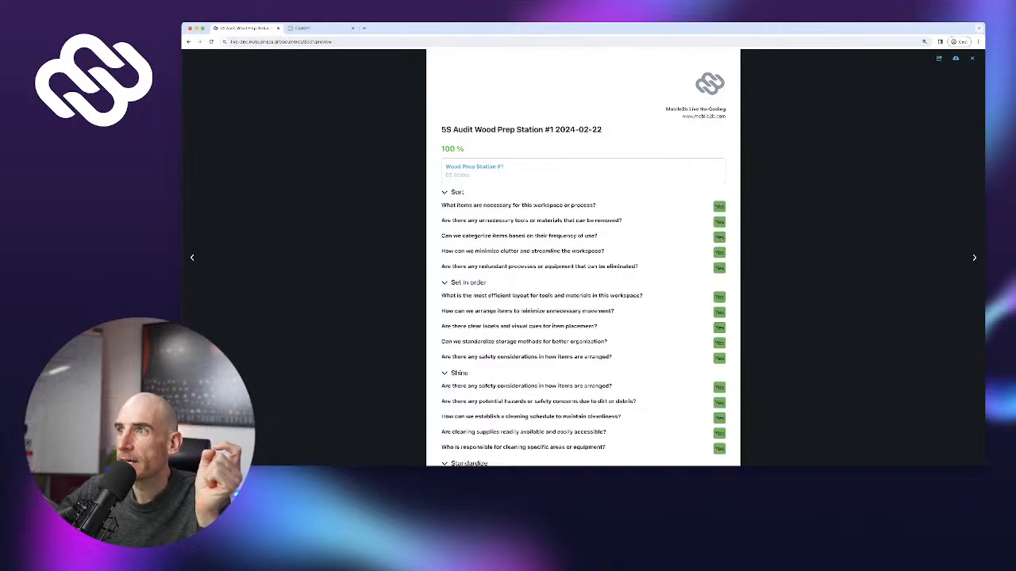
{"action": "scroll", "coordinate": [583, 258], "scroll_direction": "down", "scroll_amount": 3}
{"action": "scroll", "coordinate": [583, 258], "scroll_direction": "up", "scroll_amount": 3}
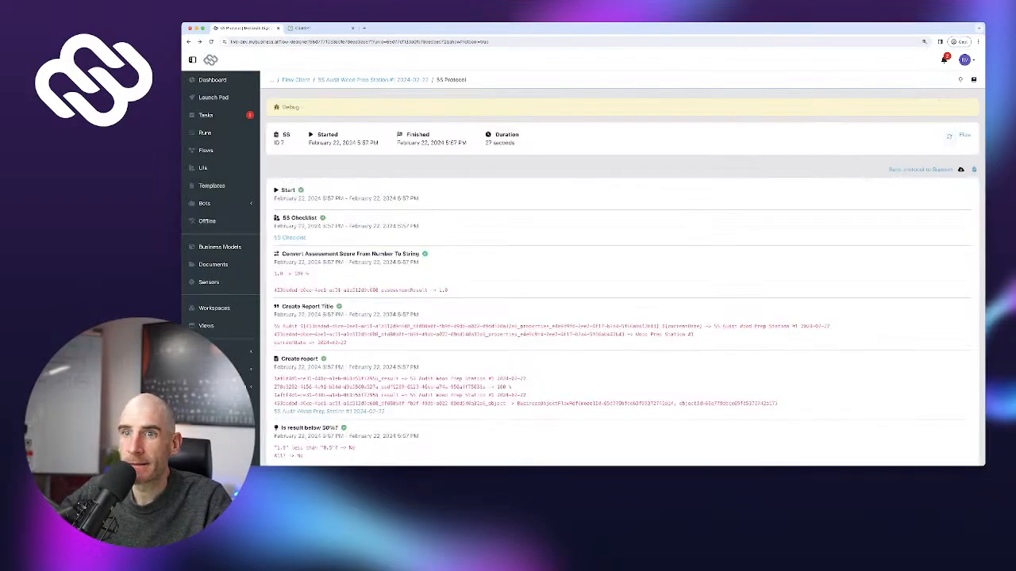
{"action": "left_click", "coordinate": [215, 308]}
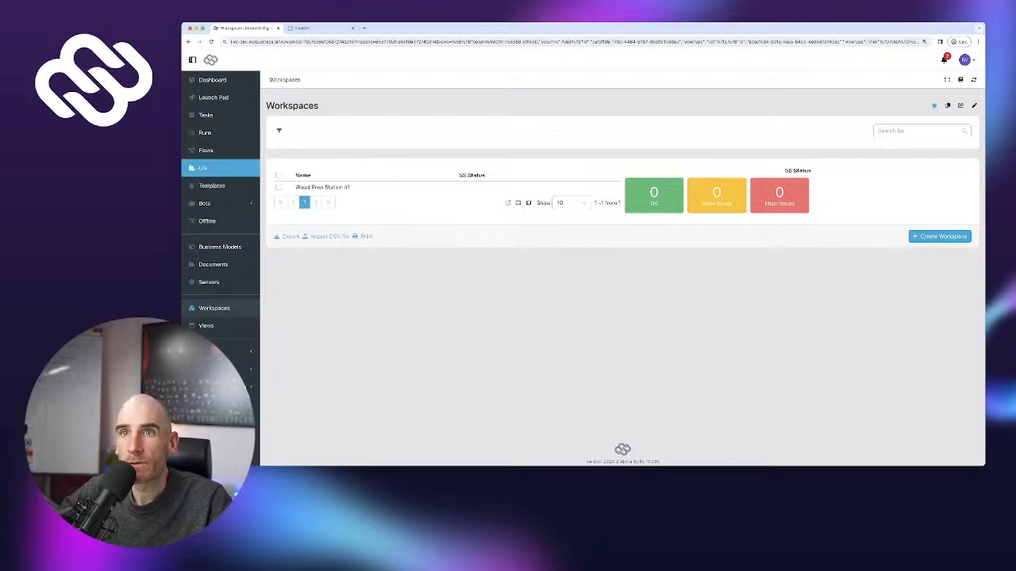
Back in the run log, inspect the outputs of the 50% and 80% checks
{"action": "left_click", "coordinate": [189, 43]}
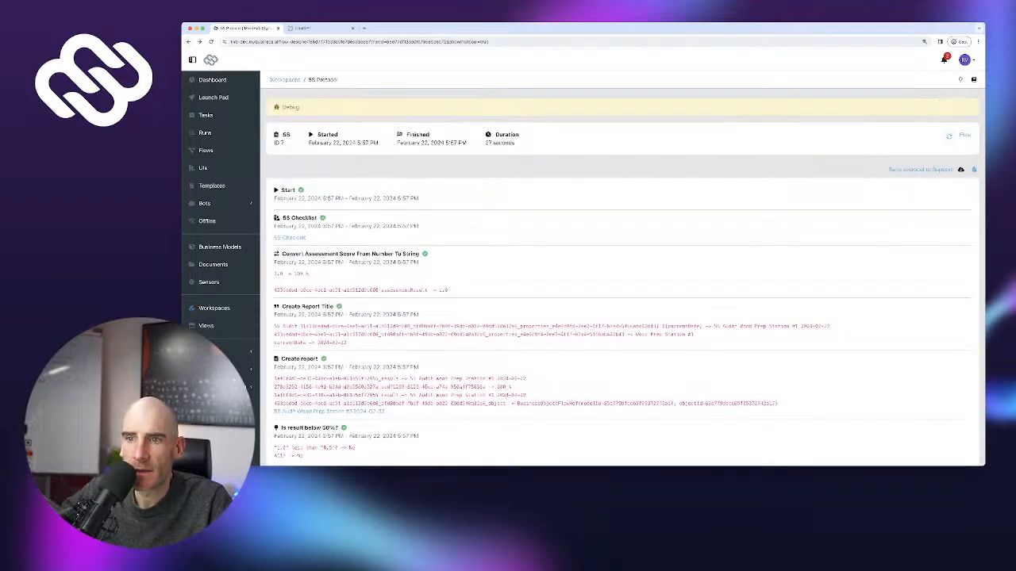
{"action": "scroll", "coordinate": [622, 270], "scroll_direction": "down", "scroll_amount": 5}
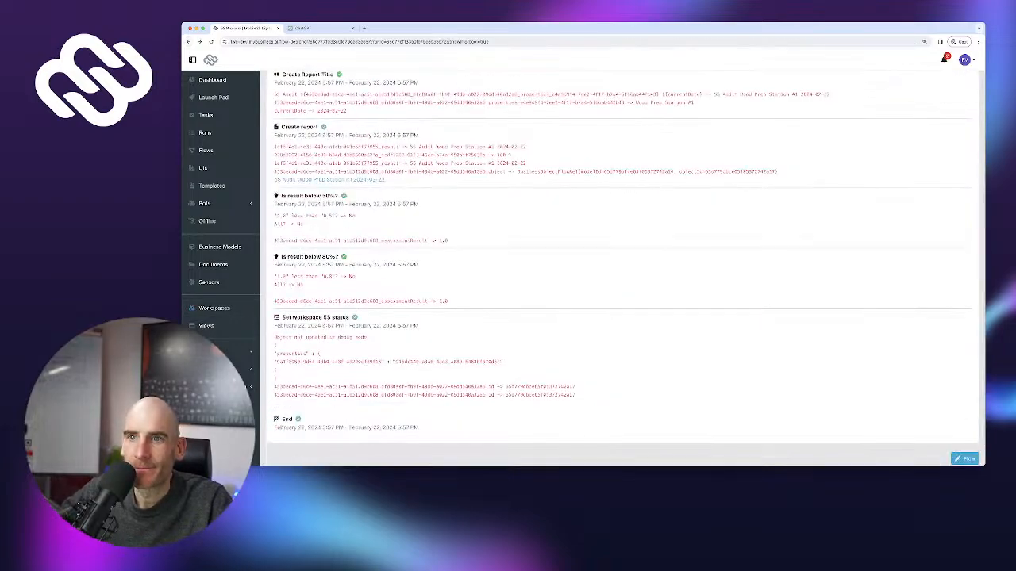
{"action": "left_click_drag", "start_coordinate": [275, 337], "coordinate": [369, 338]}
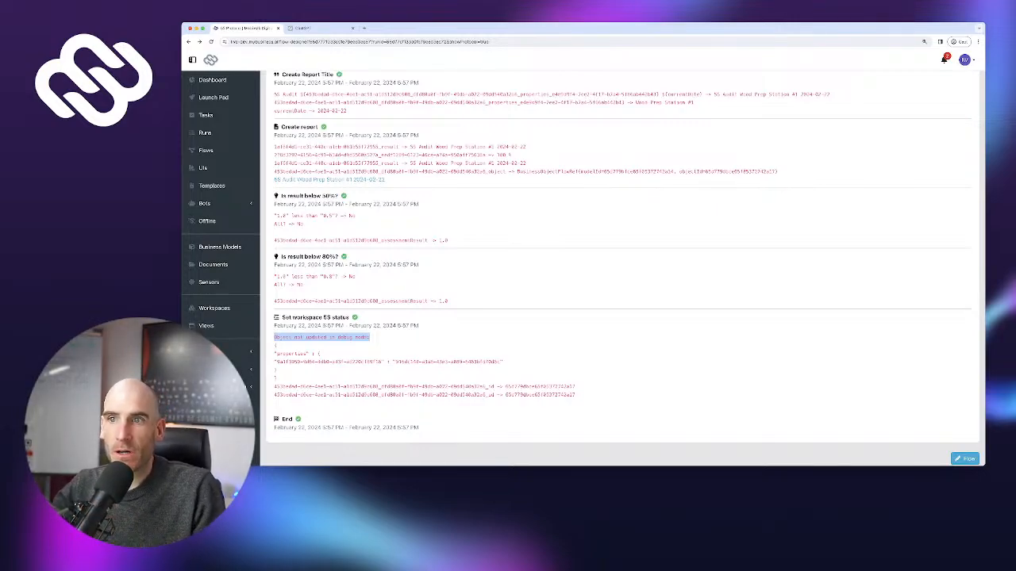
{"action": "left_click_drag", "start_coordinate": [275, 276], "coordinate": [449, 301]}
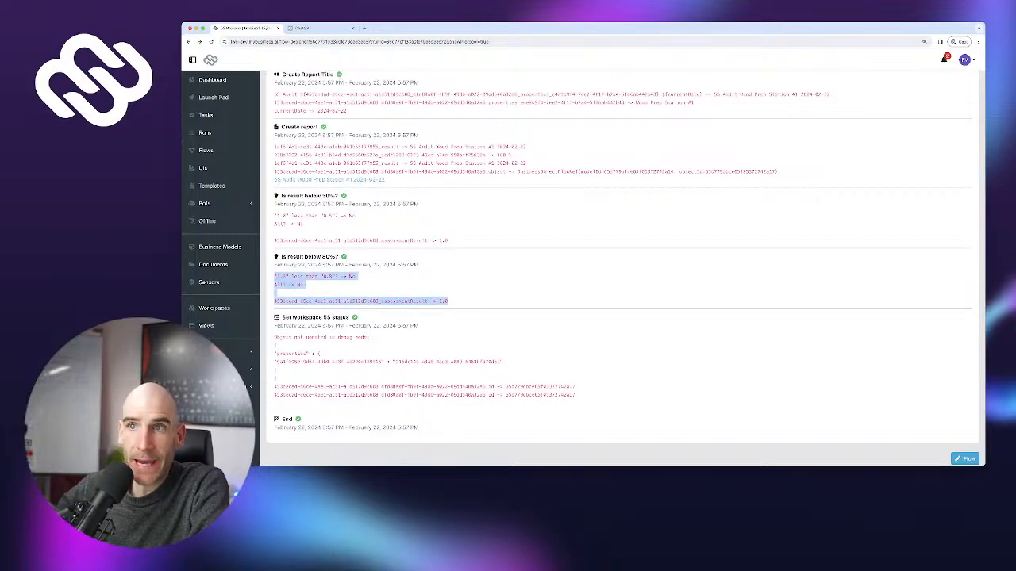
{"action": "scroll", "coordinate": [619, 261], "scroll_direction": "up", "scroll_amount": 3}
{"action": "scroll", "coordinate": [619, 262], "scroll_direction": "down", "scroll_amount": 2}
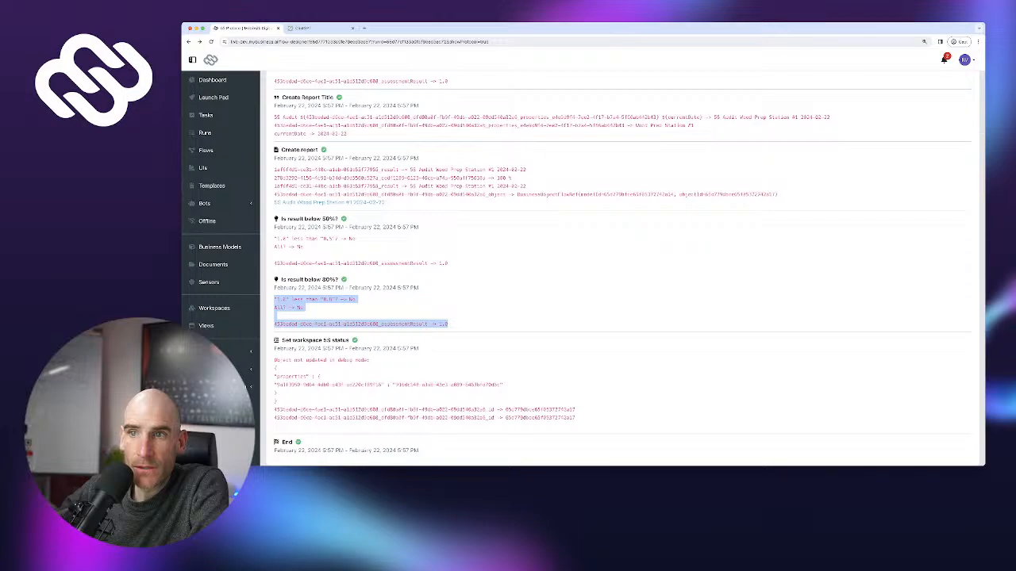
{"action": "left_click_drag", "start_coordinate": [281, 241], "coordinate": [355, 241]}
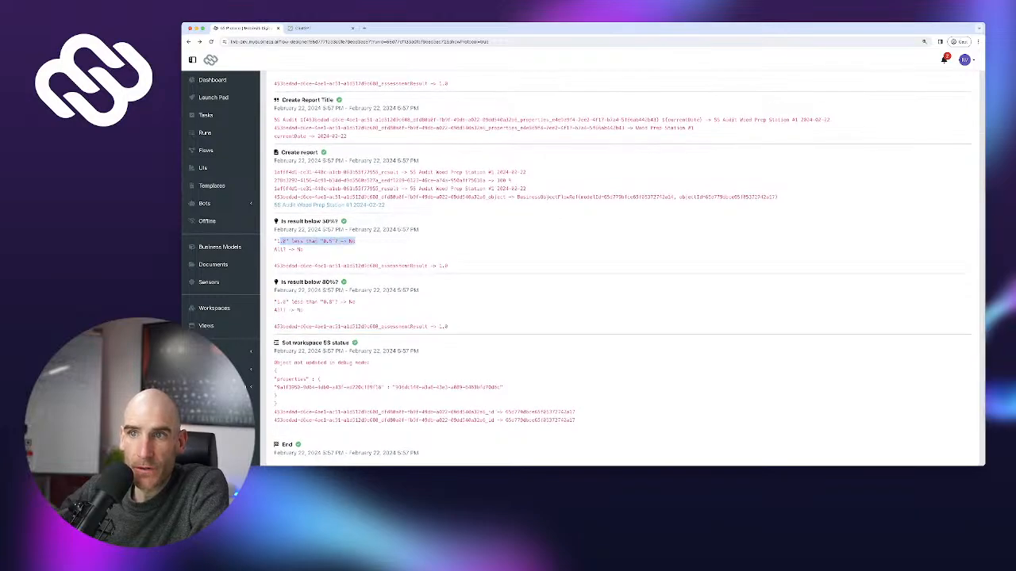
{"action": "scroll", "coordinate": [619, 262], "scroll_direction": "down", "scroll_amount": 1}
{"action": "double_click", "coordinate": [326, 278]}
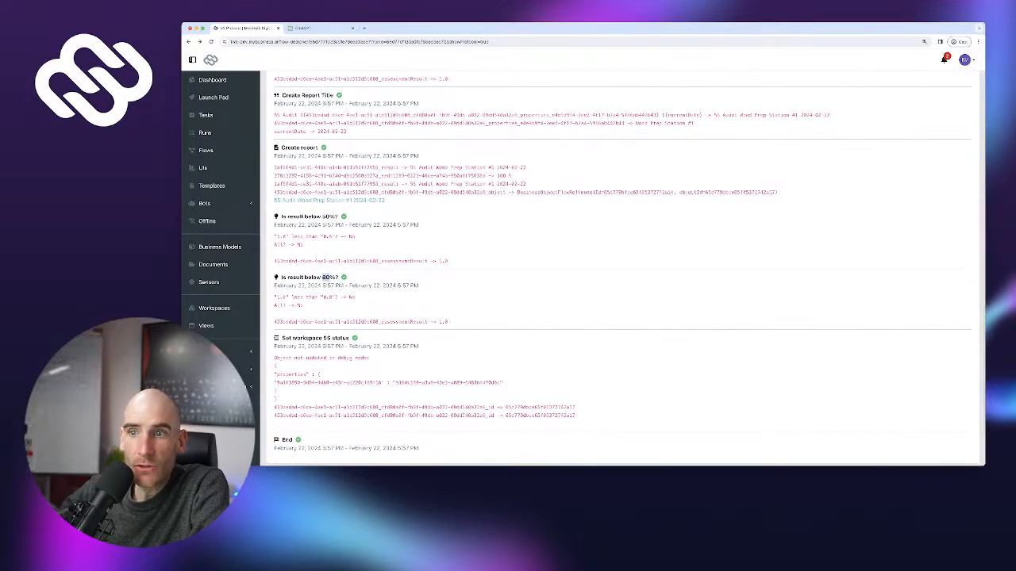
{"action": "scroll", "coordinate": [622, 463], "scroll_direction": "down", "scroll_amount": 2}
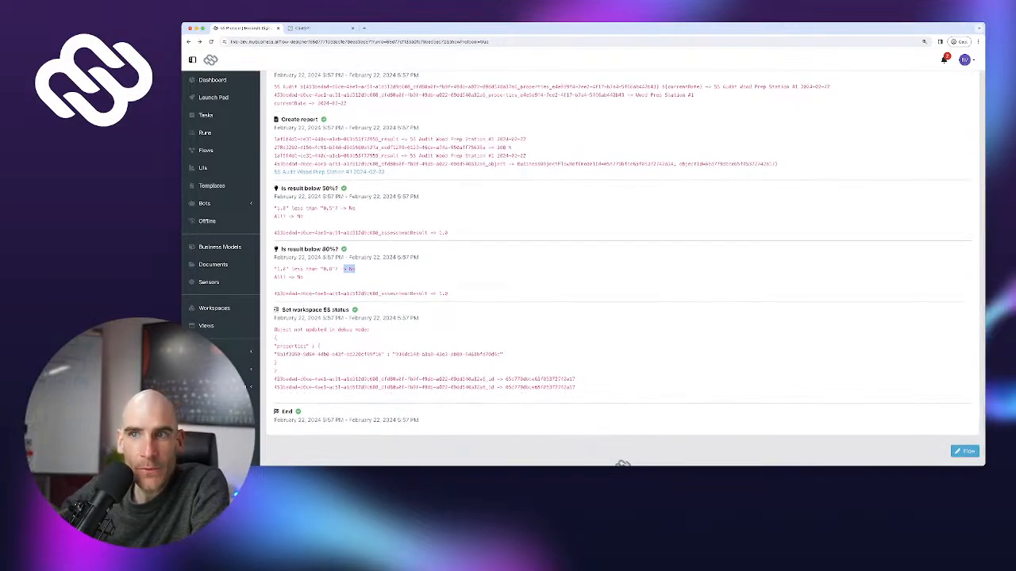
{"action": "double_click", "coordinate": [282, 207]}
{"action": "left_click", "coordinate": [282, 206]}
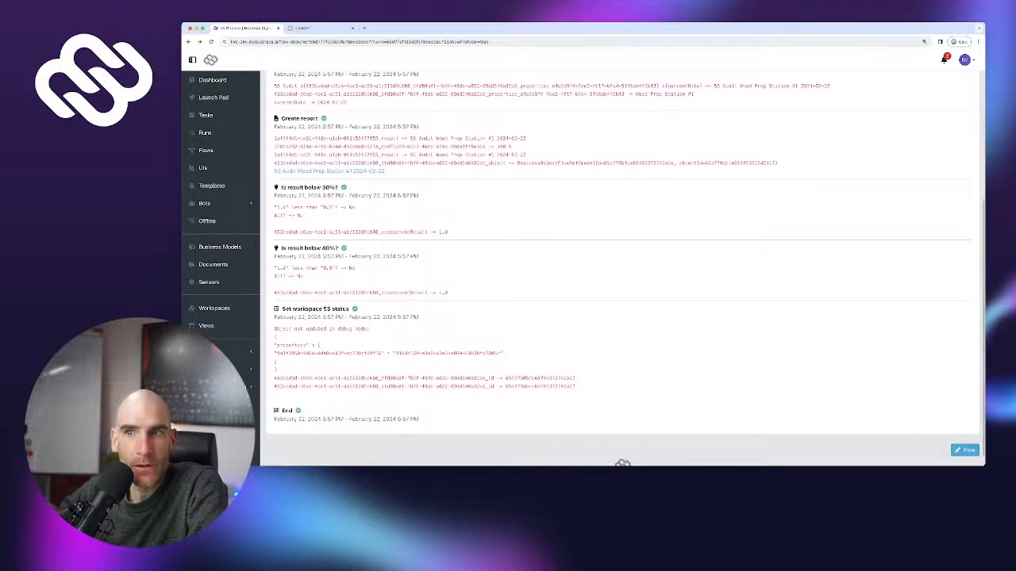
Inspect the Set workspace 5S status output, then open the UIs list
{"action": "scroll", "coordinate": [622, 268], "scroll_direction": "up", "scroll_amount": 1}
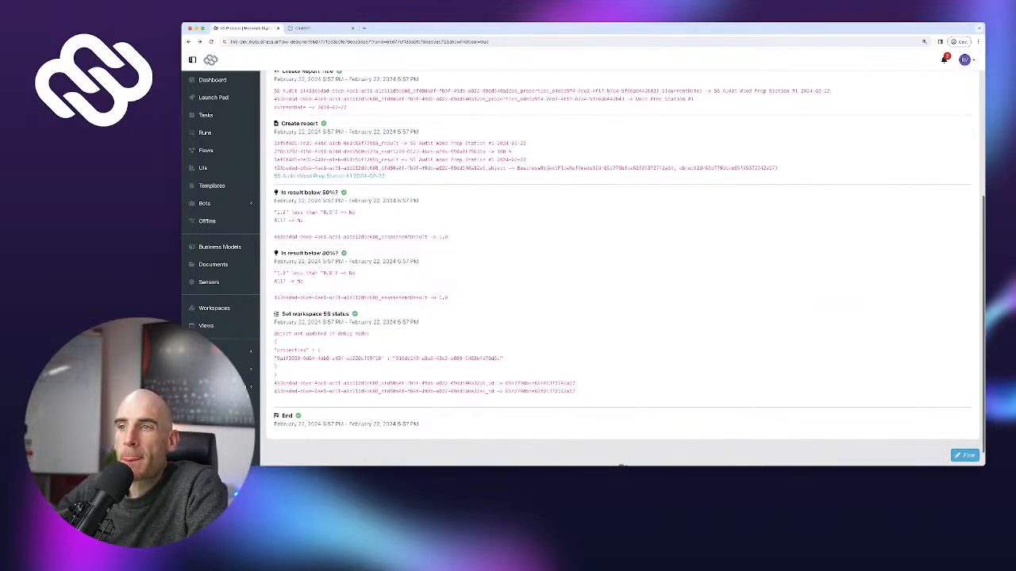
{"action": "scroll", "coordinate": [622, 463], "scroll_direction": "down", "scroll_amount": 1}
{"action": "scroll", "coordinate": [622, 461], "scroll_direction": "down", "scroll_amount": 1}
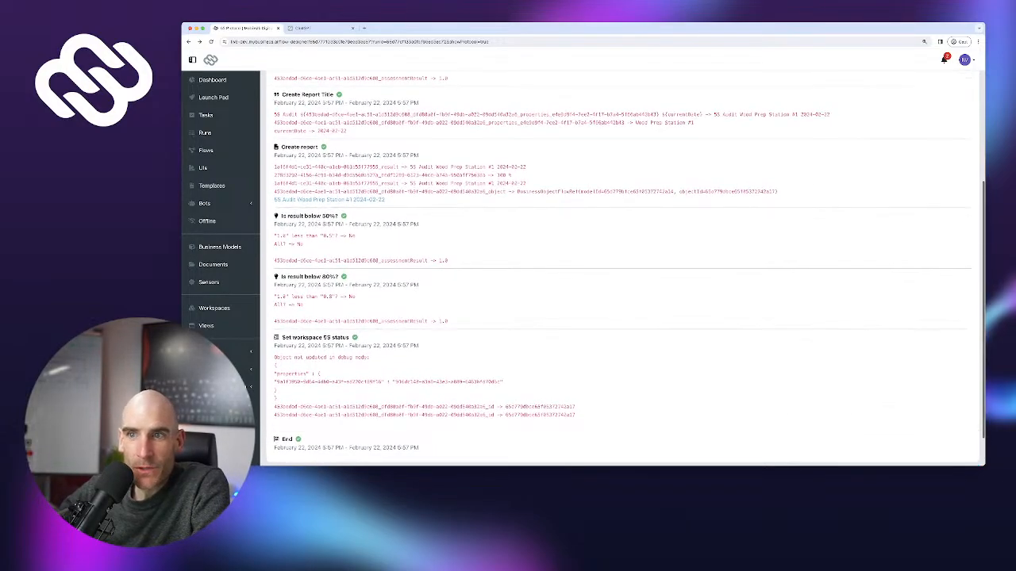
{"action": "left_click_drag", "start_coordinate": [274, 319], "coordinate": [395, 370]}
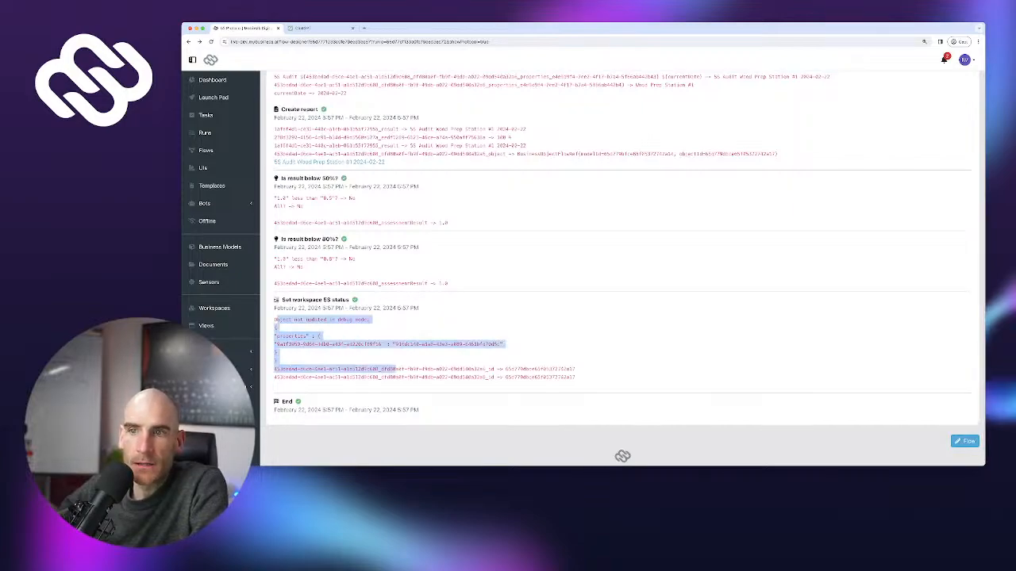
{"action": "double_click", "coordinate": [395, 370]}
{"action": "left_click_drag", "start_coordinate": [275, 328], "coordinate": [390, 369]}
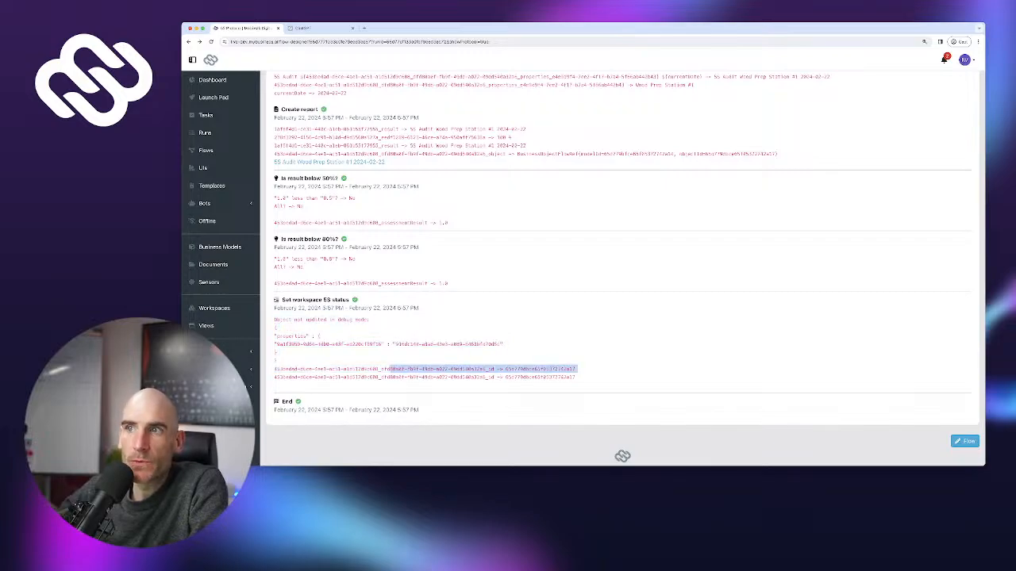
{"action": "scroll", "coordinate": [389, 369], "scroll_direction": "up", "scroll_amount": 2}
{"action": "scroll", "coordinate": [619, 269], "scroll_direction": "up", "scroll_amount": 1}
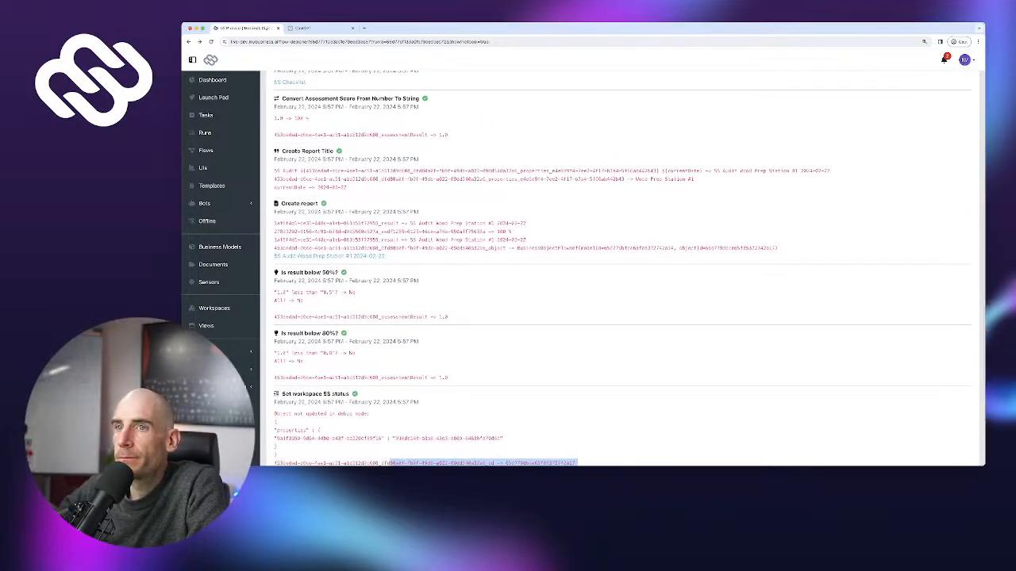
{"action": "left_click", "coordinate": [203, 167]}
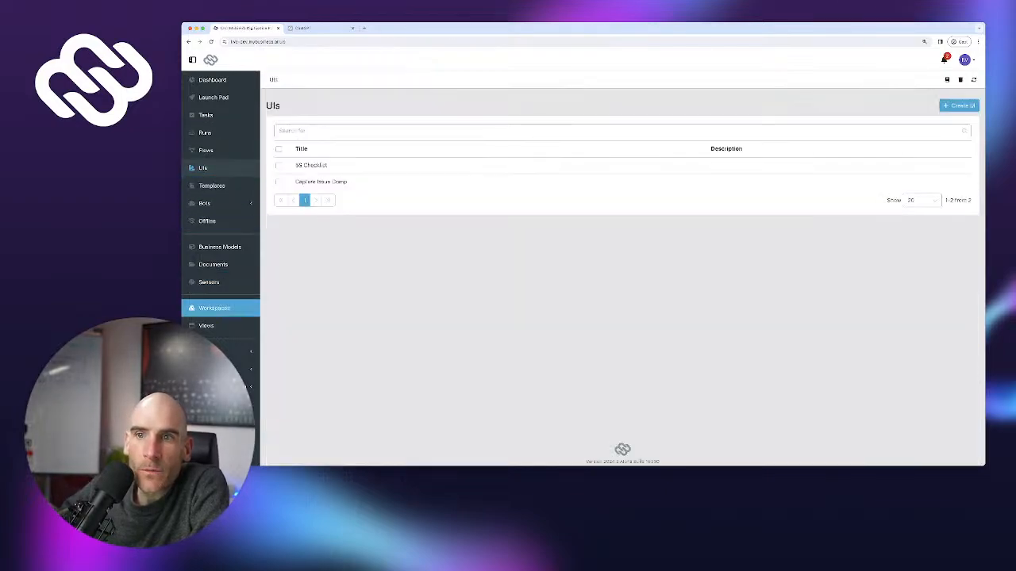
Open the Wood Prep Station #1 workspace and show its documents as a list
{"action": "left_click", "coordinate": [214, 308]}
{"action": "left_click", "coordinate": [311, 187]}
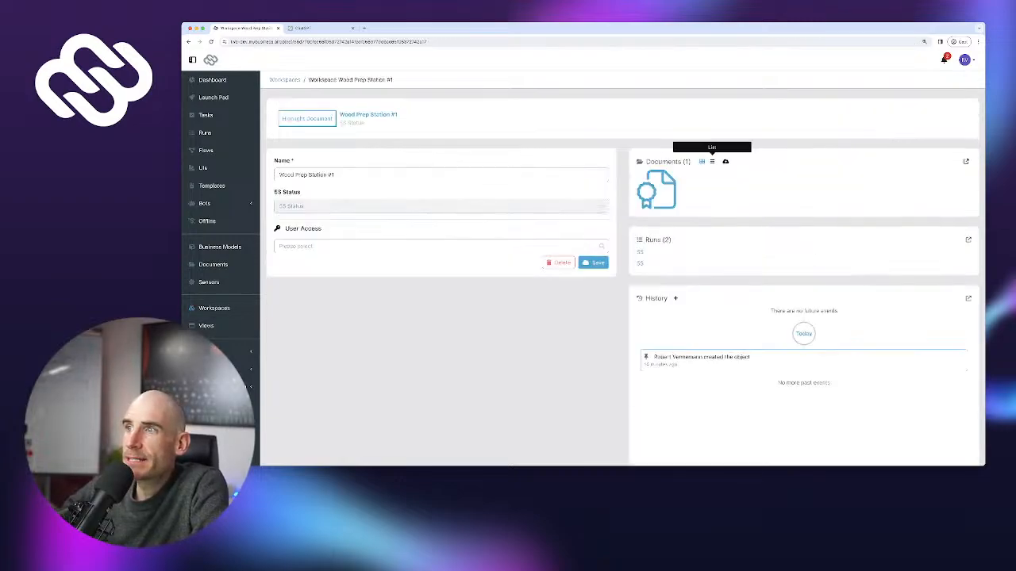
{"action": "left_click", "coordinate": [712, 161]}
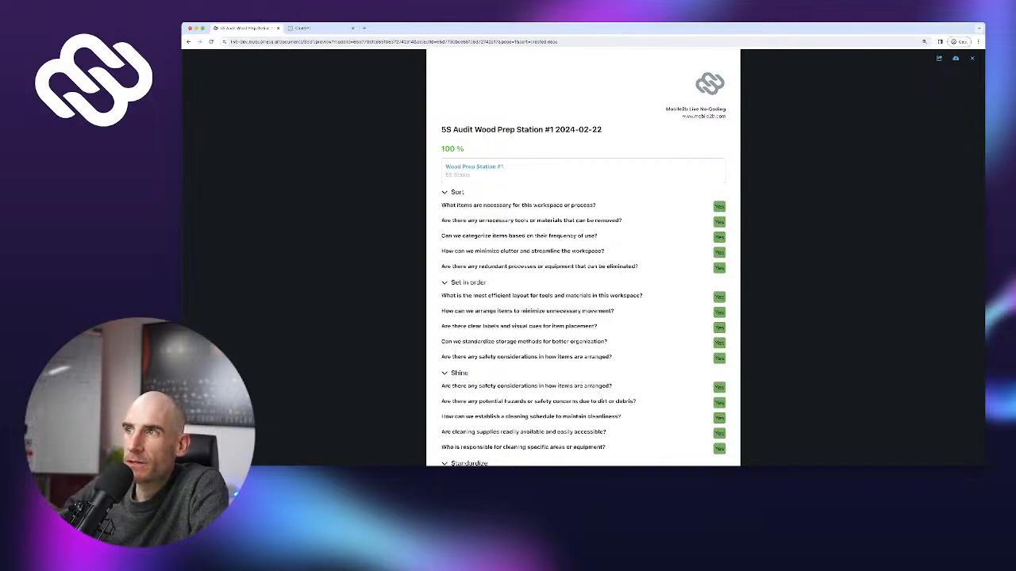
{"action": "scroll", "coordinate": [584, 258], "scroll_direction": "down", "scroll_amount": 5}
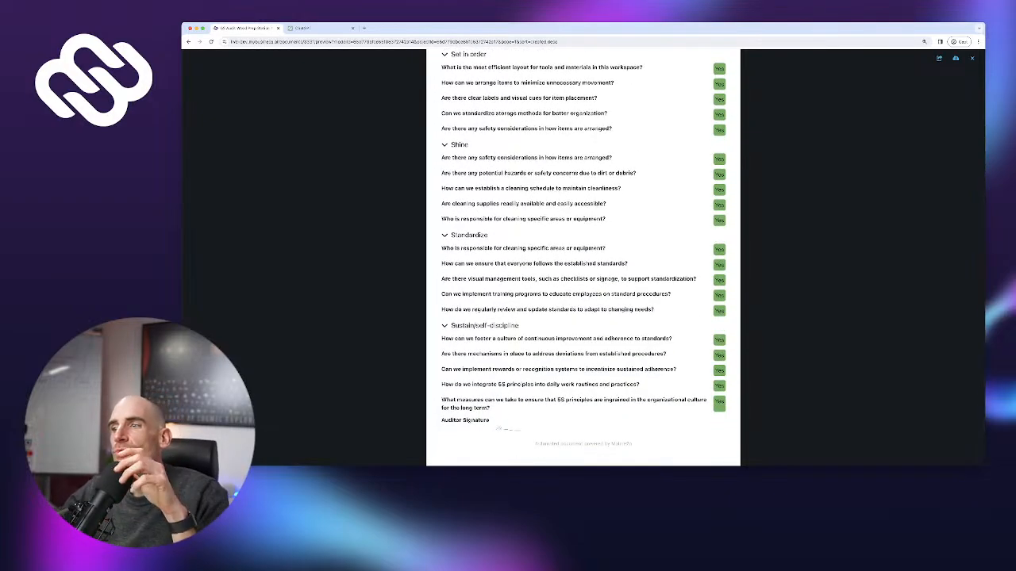
{"action": "scroll", "coordinate": [583, 258], "scroll_direction": "up", "scroll_amount": 5}
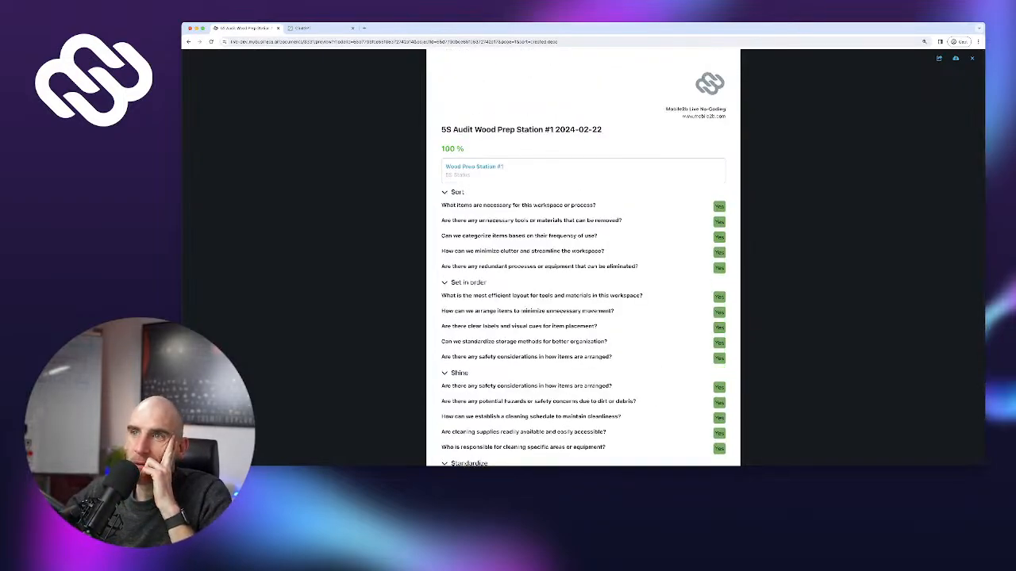
Select the 5S Status label in the audit report, then close the report preview
{"action": "left_click_drag", "start_coordinate": [446, 176], "coordinate": [468, 175]}
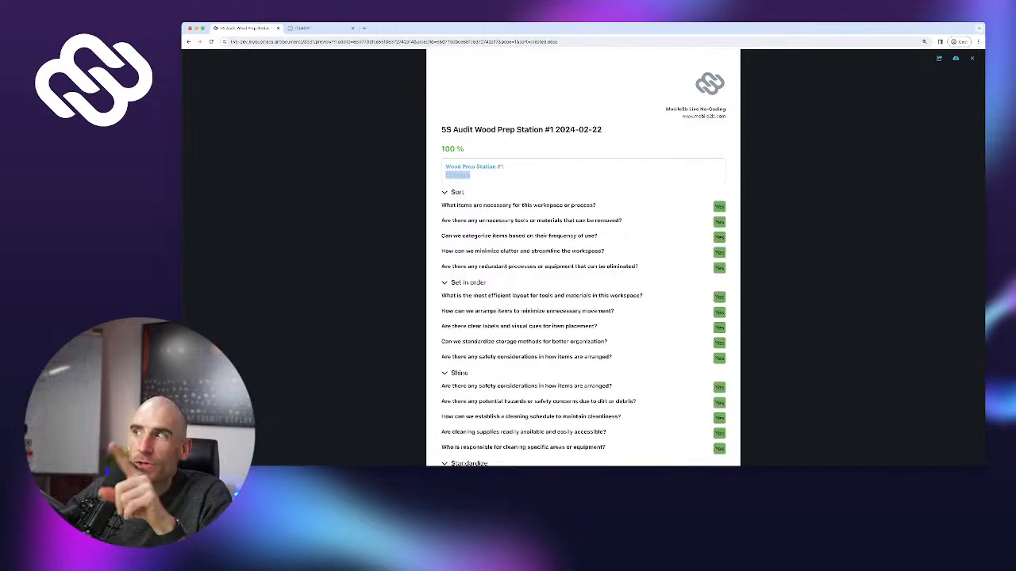
{"action": "left_click", "coordinate": [471, 175]}
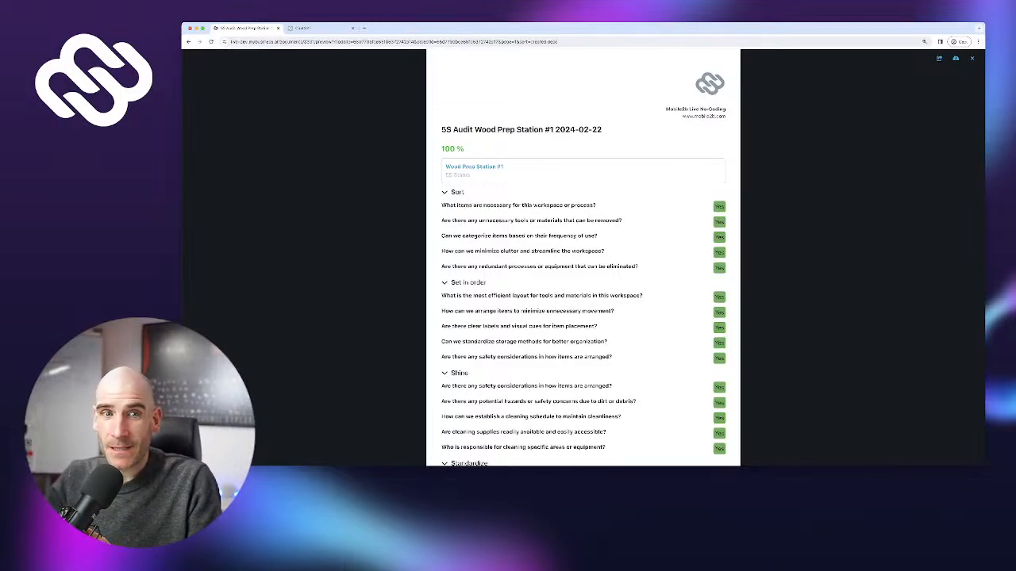
{"action": "scroll", "coordinate": [584, 253], "scroll_direction": "down", "scroll_amount": 1}
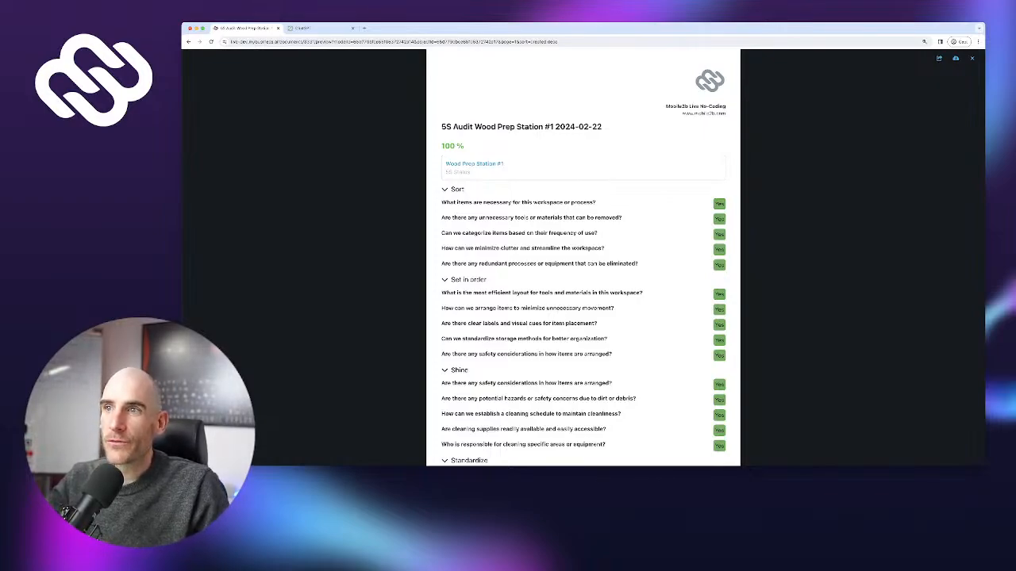
{"action": "triple_click", "coordinate": [457, 173]}
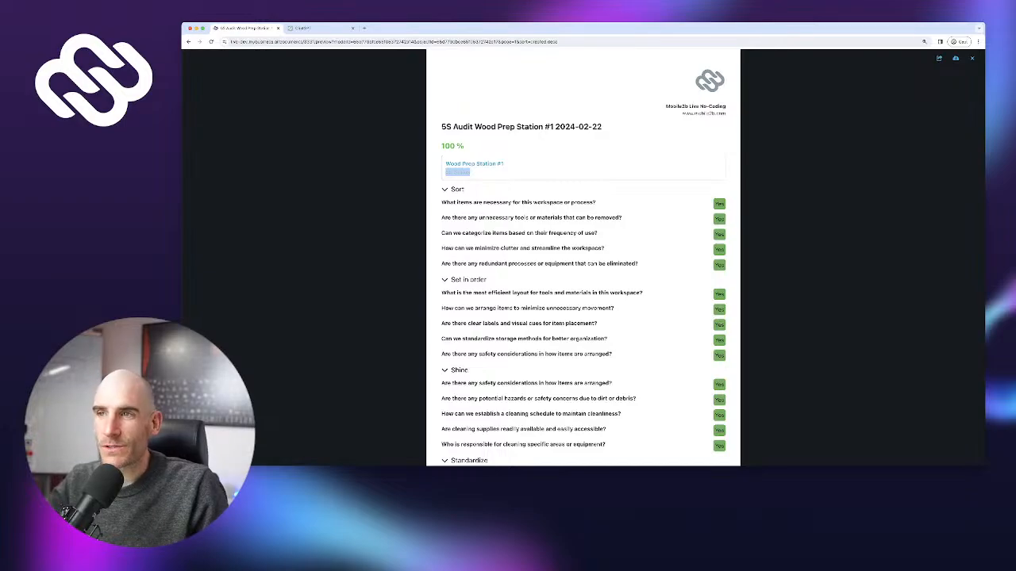
{"action": "left_click", "coordinate": [972, 58]}
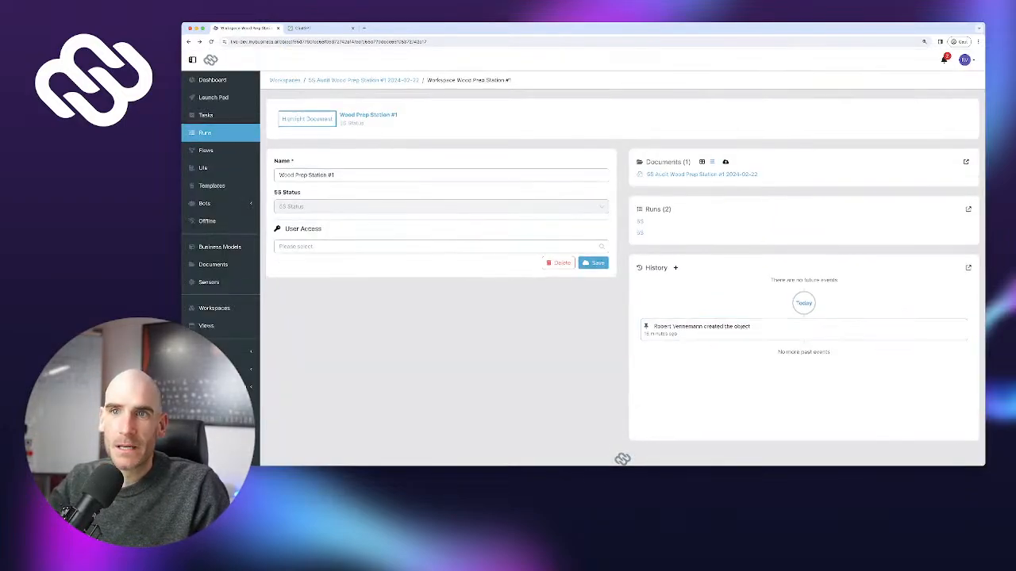
{"action": "left_click", "coordinate": [205, 132]}
In the 5S flow, connect Convert Assessment Score to Create Report Title and drop its link to Create report
{"action": "left_click", "coordinate": [205, 150]}
{"action": "left_click", "coordinate": [307, 165]}
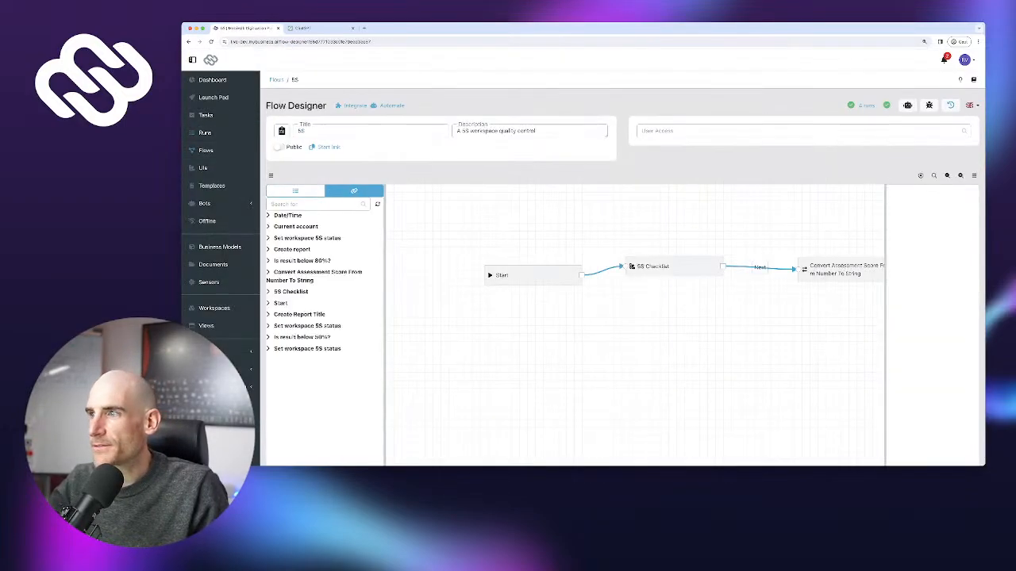
{"action": "scroll", "coordinate": [635, 318], "scroll_direction": "right", "scroll_amount": 5}
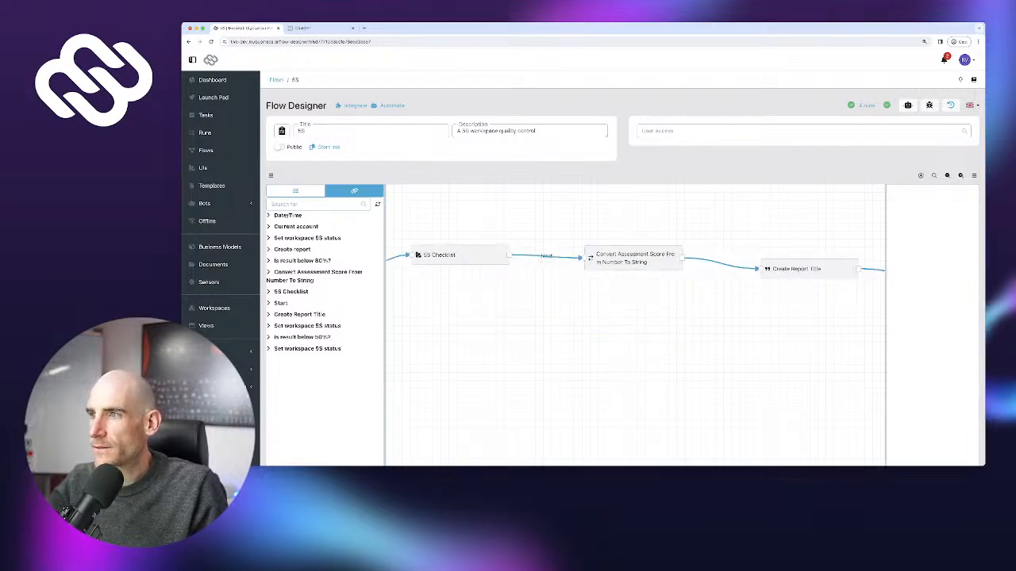
{"action": "left_click_drag", "start_coordinate": [699, 318], "coordinate": [587, 324]}
{"action": "left_click_drag", "start_coordinate": [603, 264], "coordinate": [587, 302]}
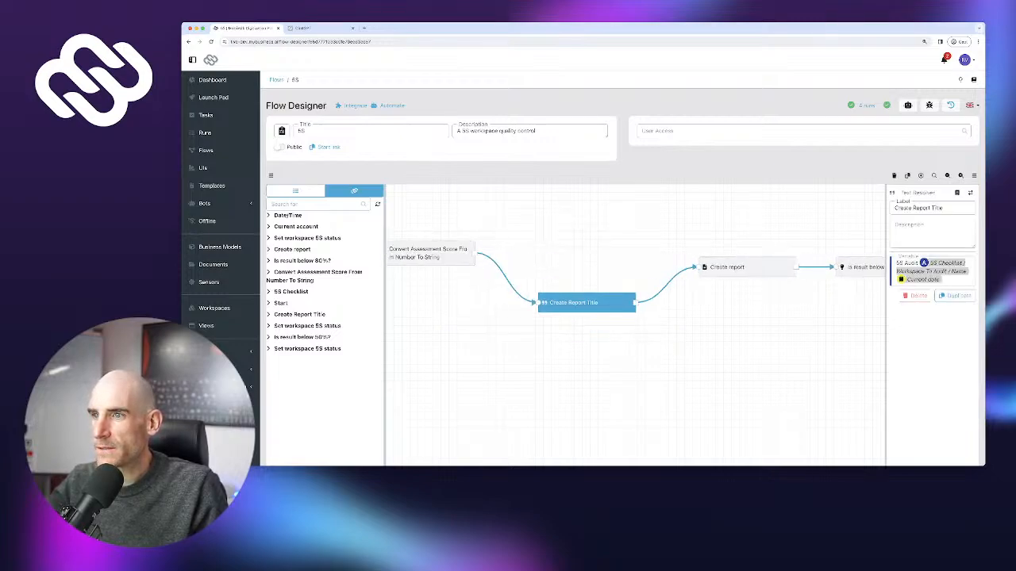
{"action": "left_click", "coordinate": [522, 296]}
{"action": "left_click", "coordinate": [529, 288]}
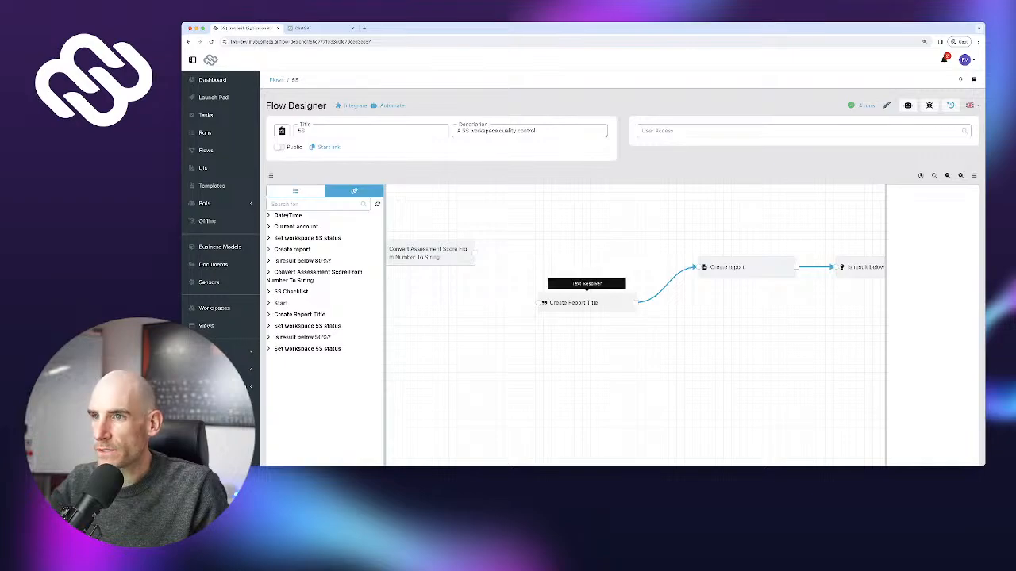
{"action": "left_click_drag", "start_coordinate": [475, 253], "coordinate": [549, 289]}
{"action": "left_click", "coordinate": [690, 268]}
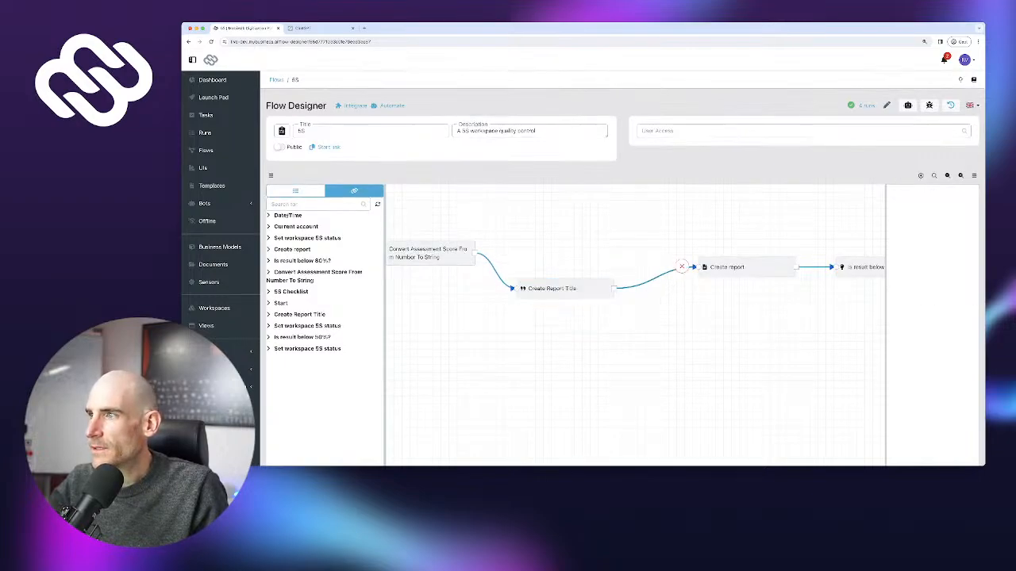
{"action": "left_click", "coordinate": [684, 266]}
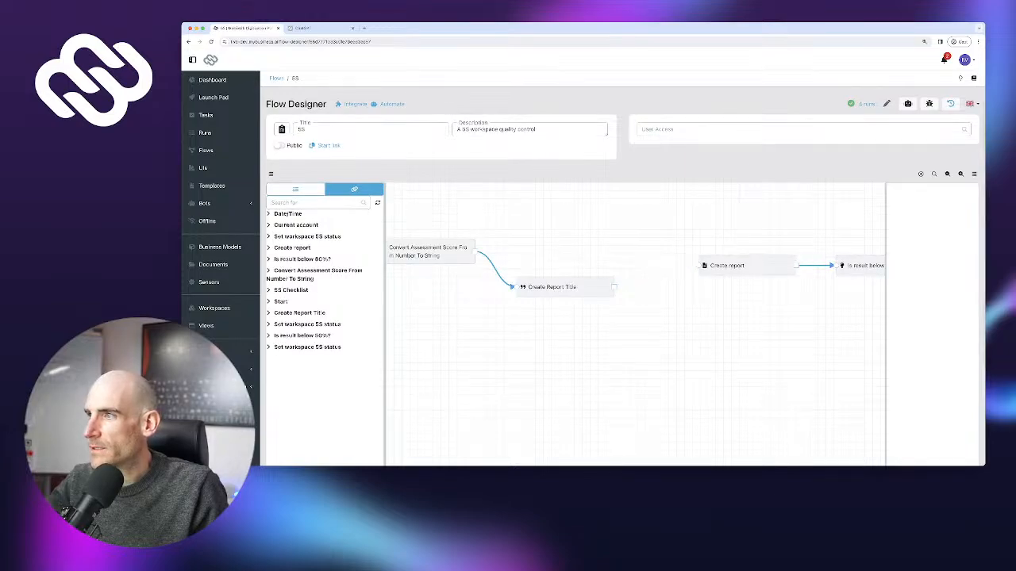
Link Create Report Title to Is result below 80%? and reposition Create report and End
{"action": "scroll", "coordinate": [655, 318], "scroll_direction": "down", "scroll_amount": 1}
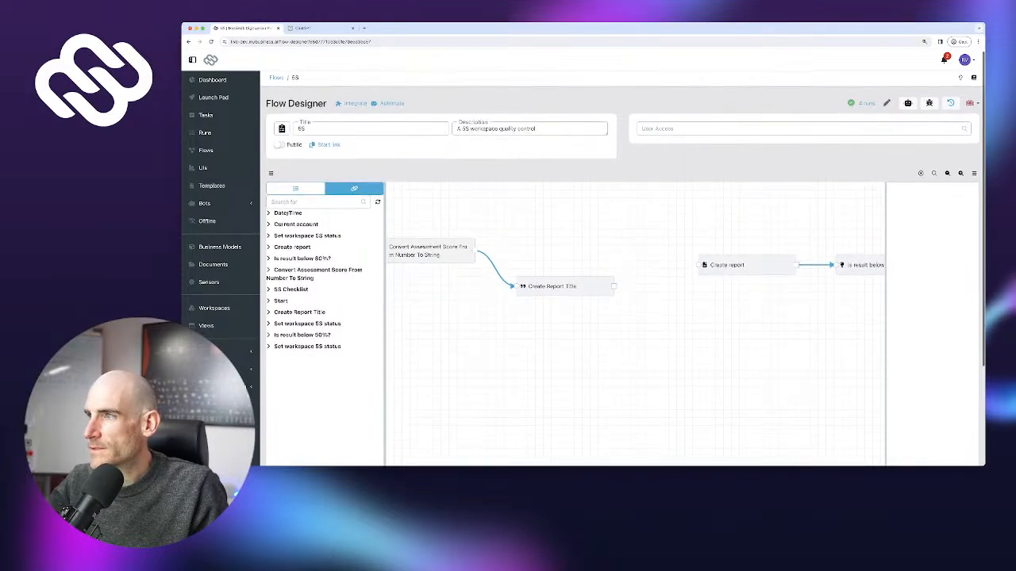
{"action": "left_click_drag", "start_coordinate": [746, 265], "coordinate": [747, 306]}
{"action": "left_click_drag", "start_coordinate": [615, 285], "coordinate": [834, 265]}
{"action": "left_click_drag", "start_coordinate": [822, 317], "coordinate": [580, 277]}
{"action": "left_click_drag", "start_coordinate": [507, 266], "coordinate": [816, 288]}
{"action": "left_click_drag", "start_coordinate": [794, 341], "coordinate": [508, 390]}
{"action": "left_click_drag", "start_coordinate": [529, 336], "coordinate": [794, 353]}
{"action": "left_click_drag", "start_coordinate": [793, 389], "coordinate": [554, 390]}
{"action": "left_click_drag", "start_coordinate": [588, 257], "coordinate": [700, 252]}
Delete the old connections into End and move Create report beside End
{"action": "left_click", "coordinate": [560, 238]}
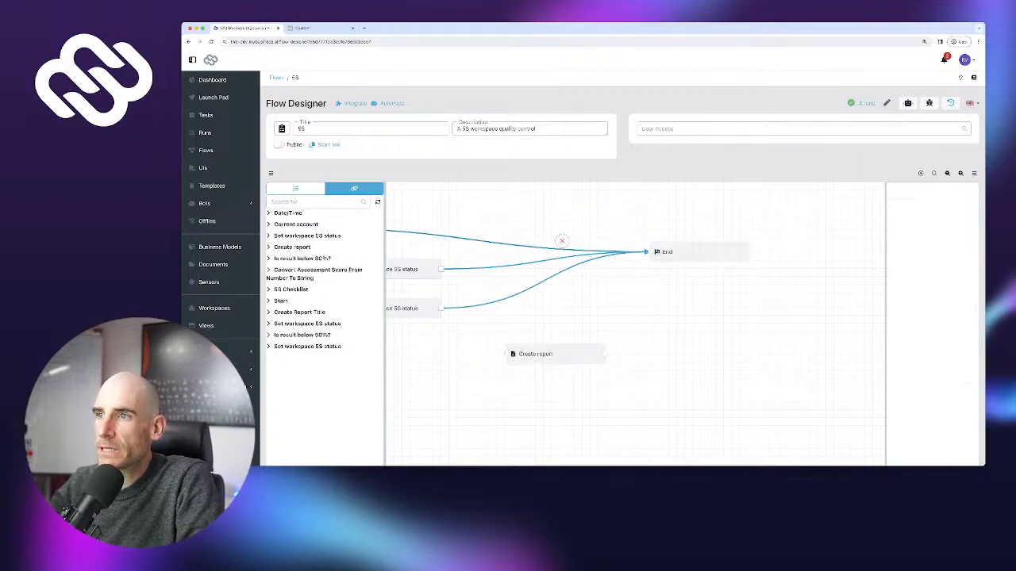
{"action": "left_click", "coordinate": [560, 241]}
{"action": "left_click", "coordinate": [560, 252]}
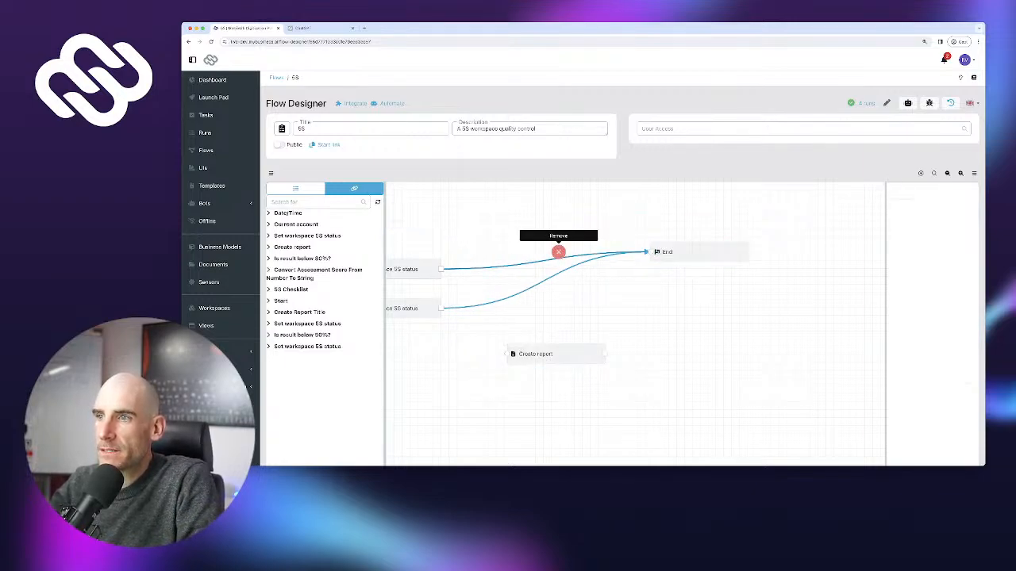
{"action": "left_click", "coordinate": [560, 247]}
{"action": "left_click", "coordinate": [551, 271]}
{"action": "left_click", "coordinate": [550, 270]}
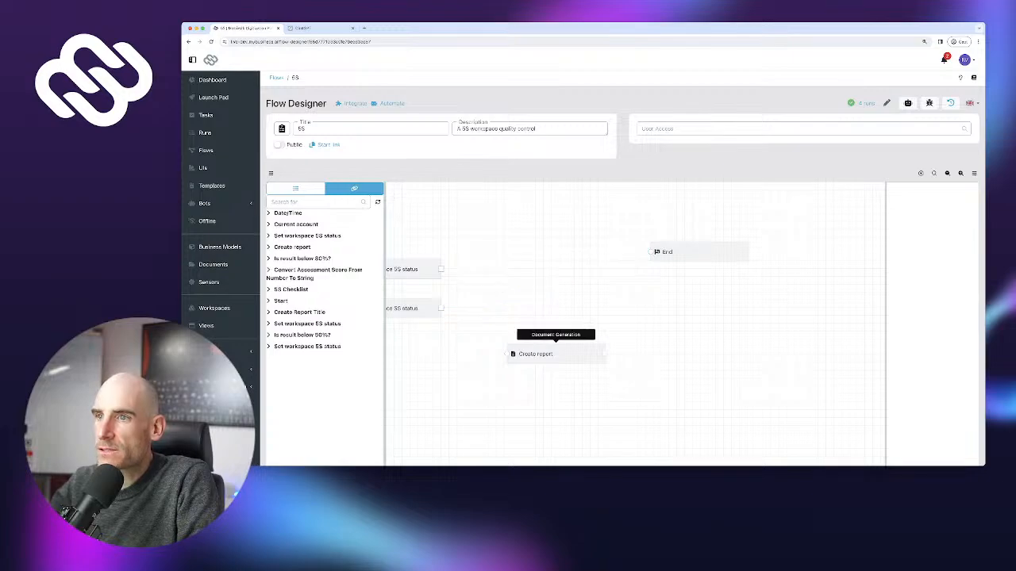
{"action": "left_click_drag", "start_coordinate": [555, 354], "coordinate": [555, 277]}
Connect all three Set workspace 5S status nodes to Create report and verify their settings
{"action": "left_click_drag", "start_coordinate": [441, 308], "coordinate": [512, 278]}
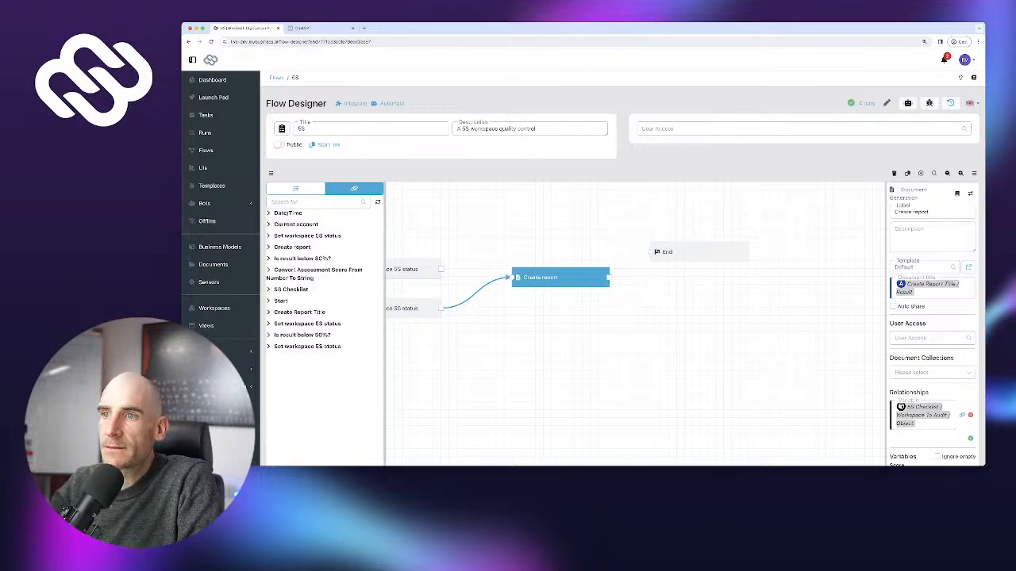
{"action": "mouse_move", "coordinate": [441, 269]}
{"action": "left_mouse_down"}
{"action": "mouse_move", "coordinate": [511, 278]}
{"action": "mouse_move", "coordinate": [555, 273]}
{"action": "mouse_move", "coordinate": [552, 261]}
{"action": "mouse_move", "coordinate": [649, 252]}
{"action": "left_mouse_up"}
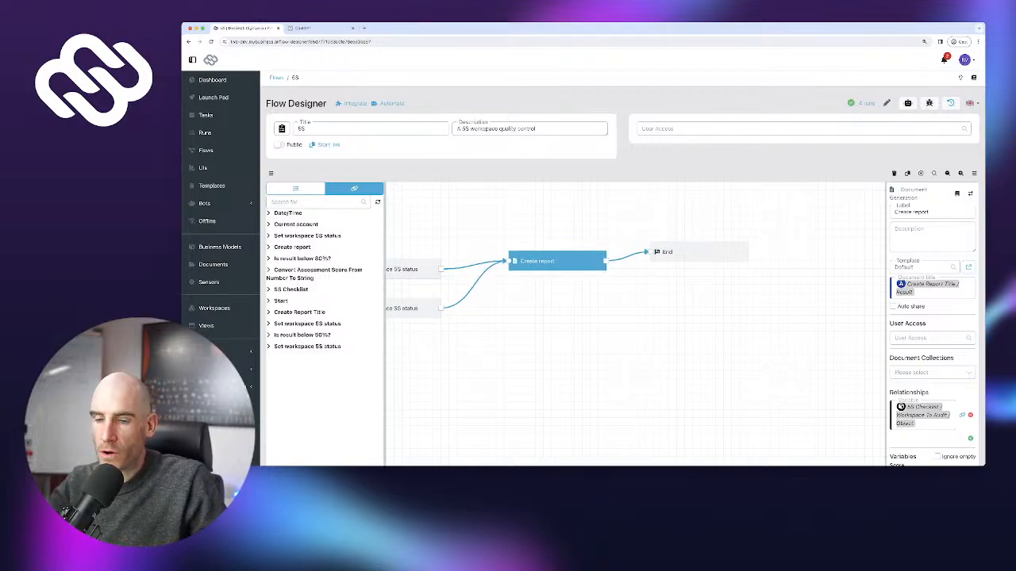
{"action": "left_click_drag", "start_coordinate": [572, 333], "coordinate": [708, 375]}
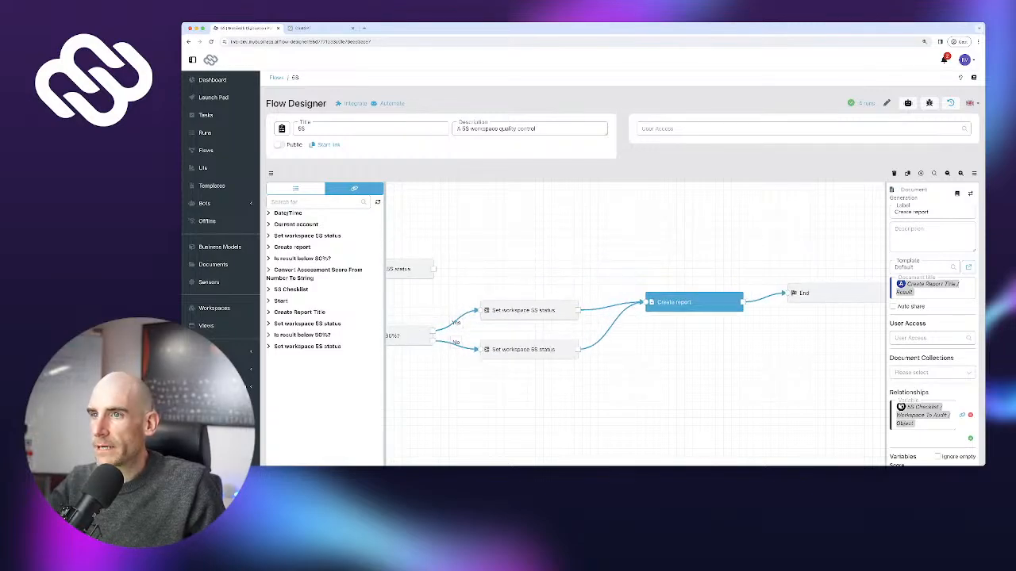
{"action": "mouse_move", "coordinate": [433, 269]}
{"action": "left_mouse_down"}
{"action": "mouse_move", "coordinate": [627, 309]}
{"action": "mouse_move", "coordinate": [646, 302]}
{"action": "left_mouse_up"}
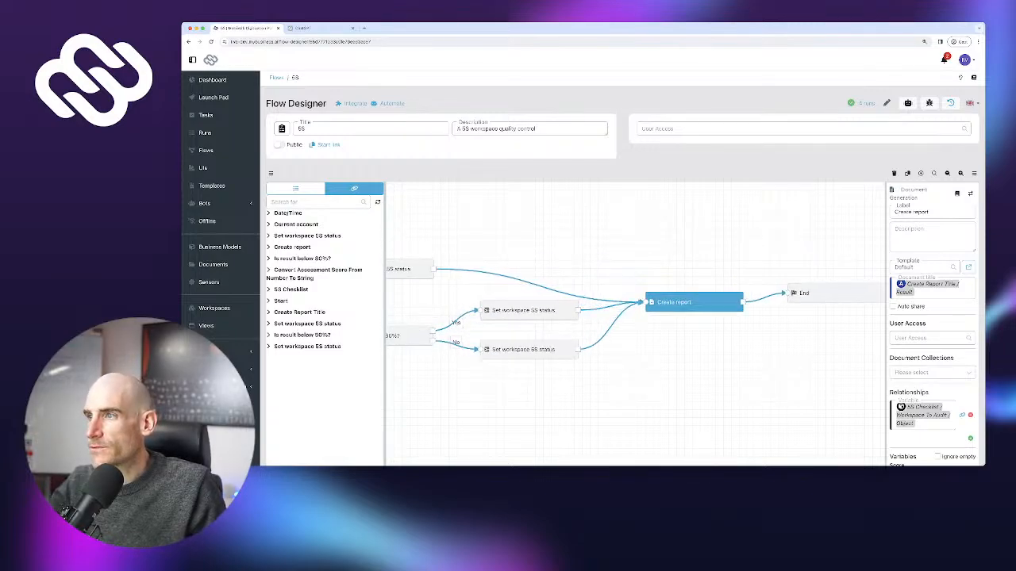
{"action": "left_click_drag", "start_coordinate": [651, 381], "coordinate": [651, 332]}
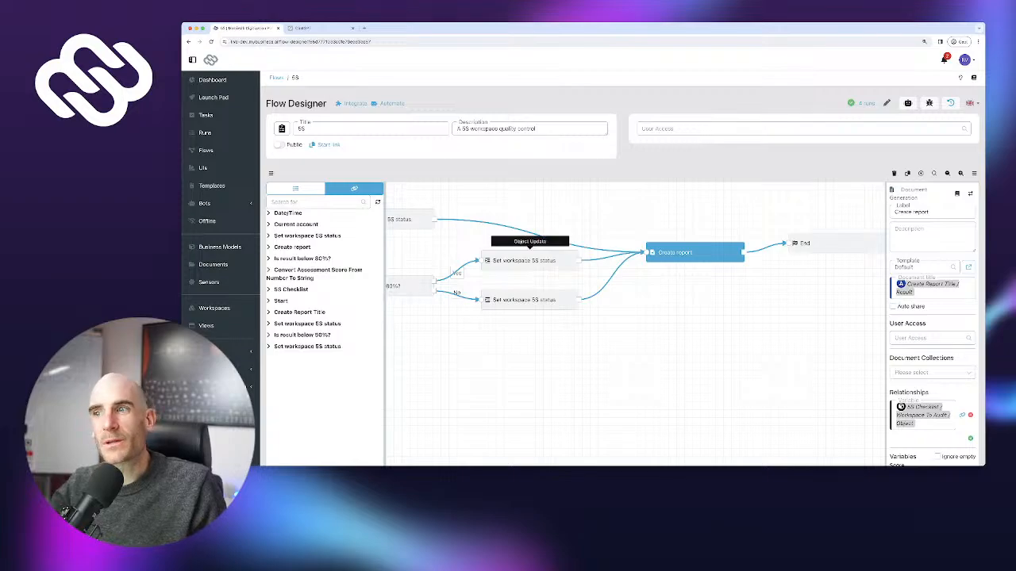
{"action": "left_click_drag", "start_coordinate": [524, 260], "coordinate": [524, 264]}
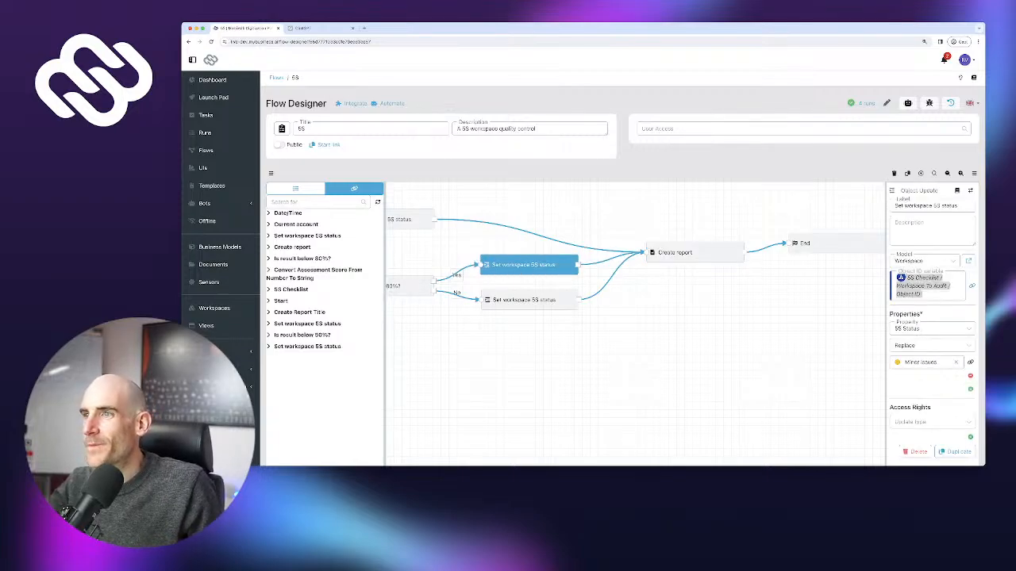
{"action": "left_click_drag", "start_coordinate": [520, 349], "coordinate": [603, 340]}
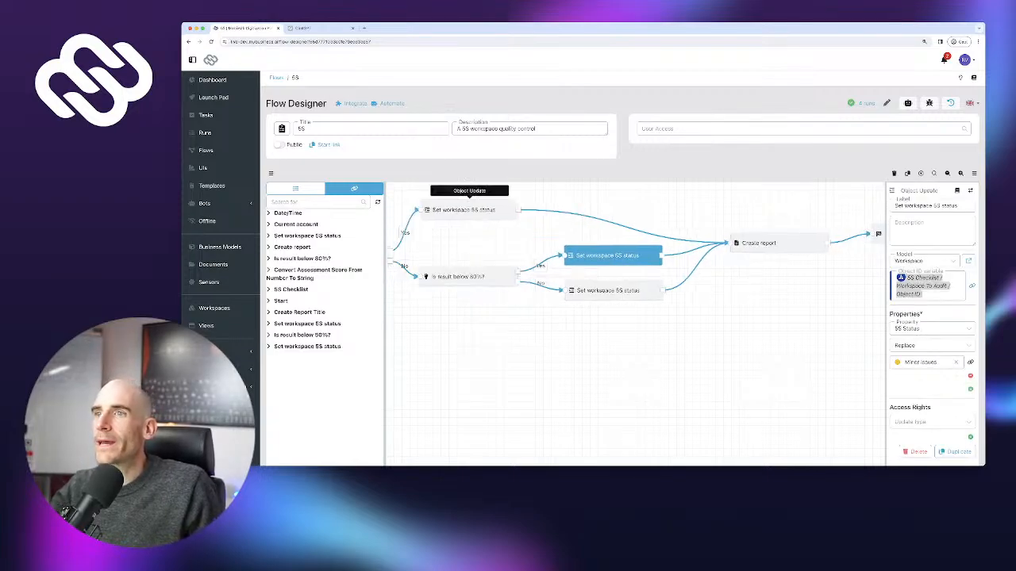
{"action": "left_click", "coordinate": [470, 210]}
{"action": "left_click", "coordinate": [608, 255]}
{"action": "left_click", "coordinate": [608, 291]}
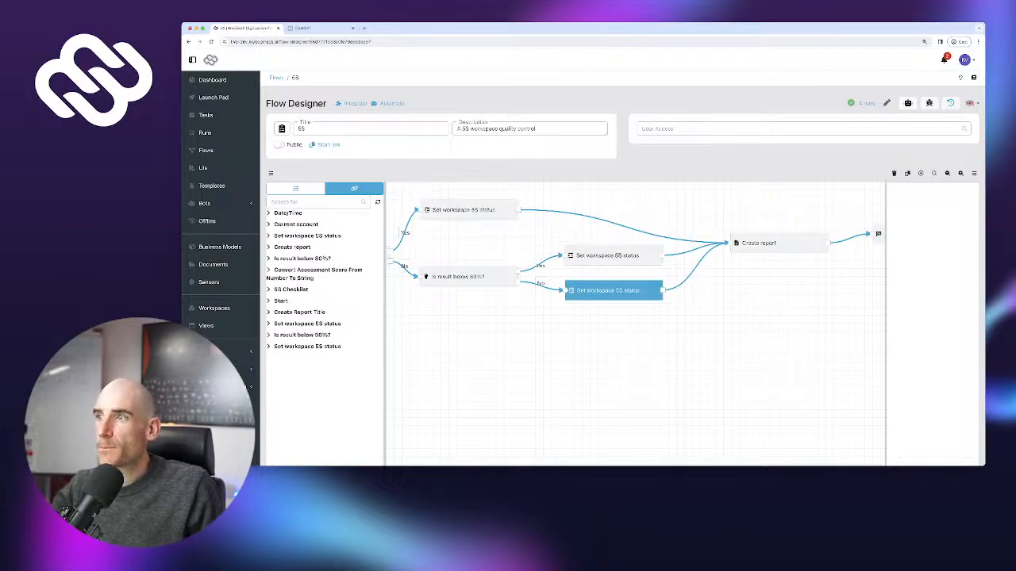
{"action": "left_click", "coordinate": [778, 242]}
{"action": "left_click_drag", "start_coordinate": [778, 243], "coordinate": [782, 239]}
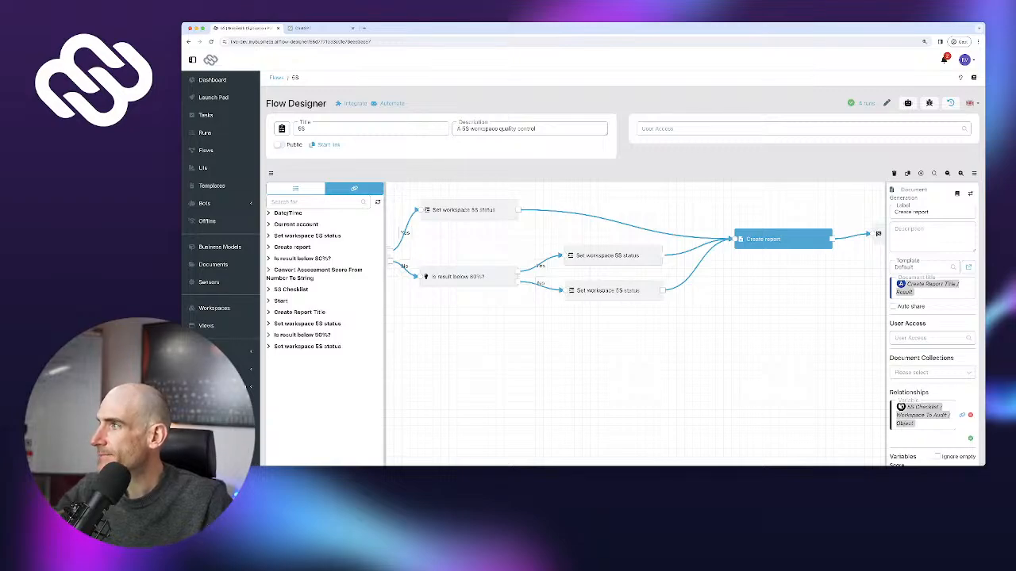
Tidy the flow layout, moving the Create Report Title node up-right
{"action": "left_click_drag", "start_coordinate": [555, 349], "coordinate": [641, 371]}
{"action": "scroll", "coordinate": [639, 360], "scroll_direction": "up", "scroll_amount": 1}
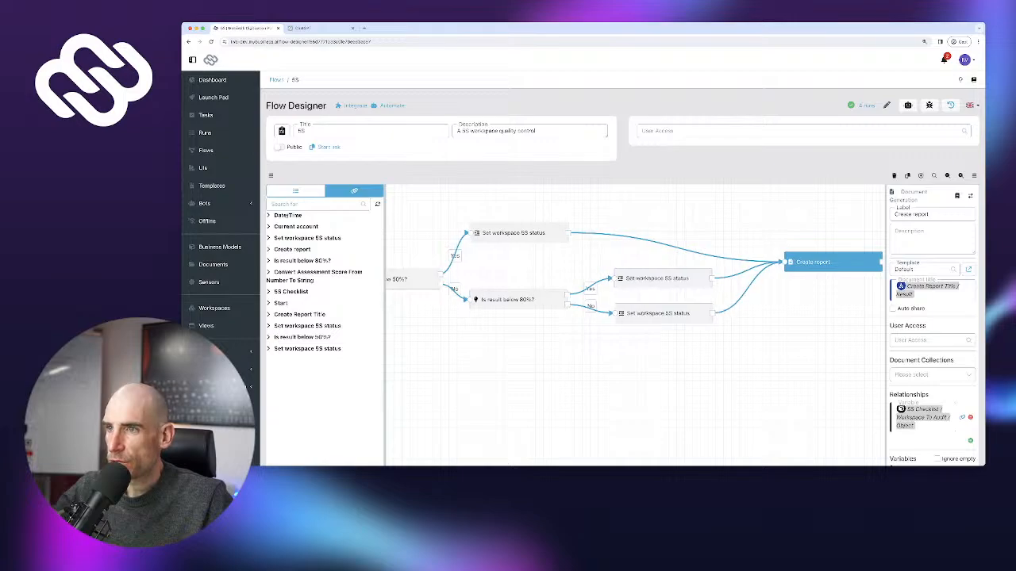
{"action": "left_click_drag", "start_coordinate": [416, 365], "coordinate": [881, 343]}
{"action": "scroll", "coordinate": [635, 326], "scroll_direction": "up", "scroll_amount": 2}
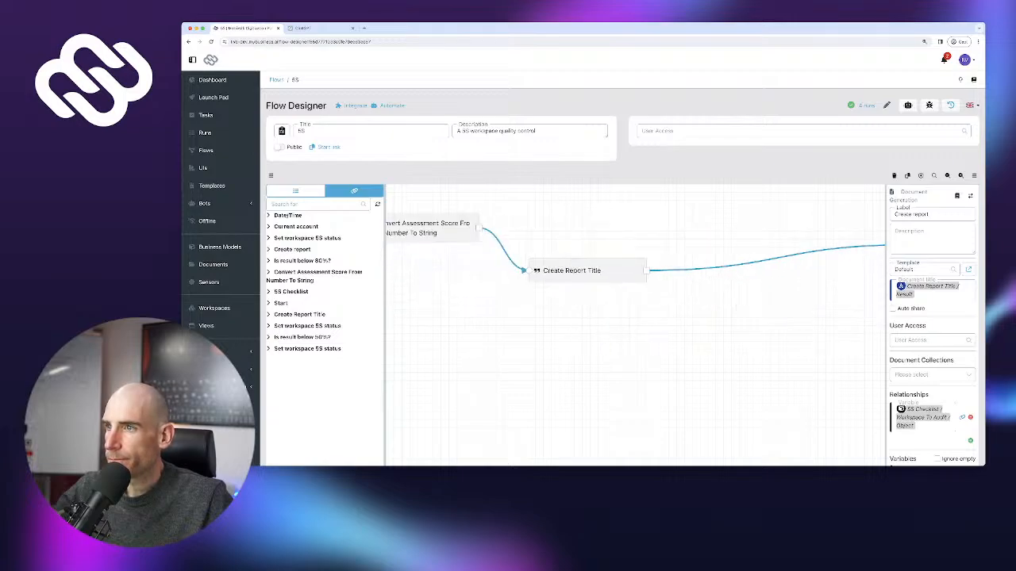
{"action": "left_click_drag", "start_coordinate": [587, 271], "coordinate": [677, 236]}
{"action": "left_click_drag", "start_coordinate": [556, 341], "coordinate": [653, 353]}
Publish the reworked 5S flow, confirming despite the untested warning
{"action": "scroll", "coordinate": [653, 353], "scroll_direction": "down", "scroll_amount": 1}
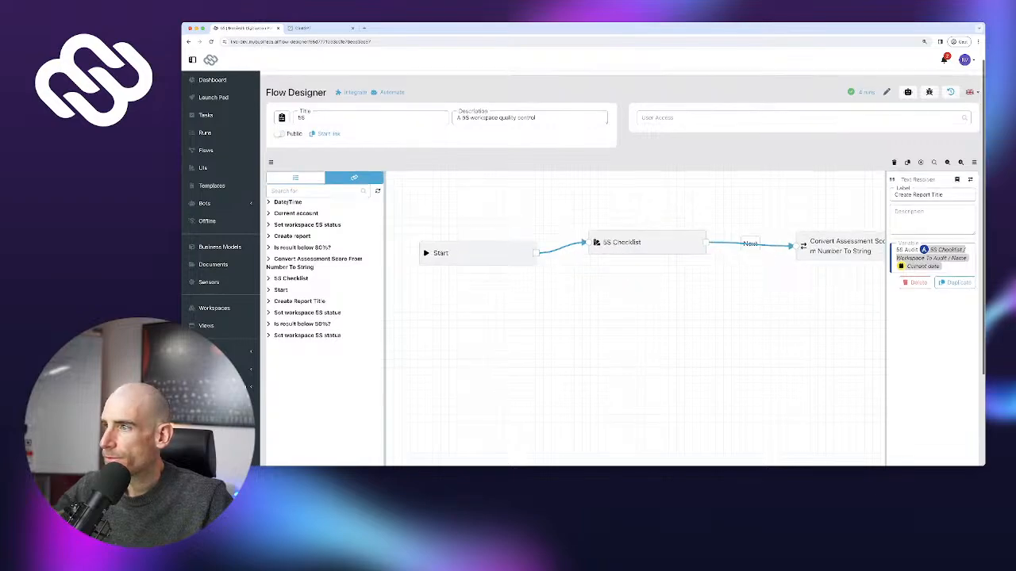
{"action": "scroll", "coordinate": [653, 353], "scroll_direction": "down", "scroll_amount": 3}
{"action": "left_click", "coordinate": [953, 420]}
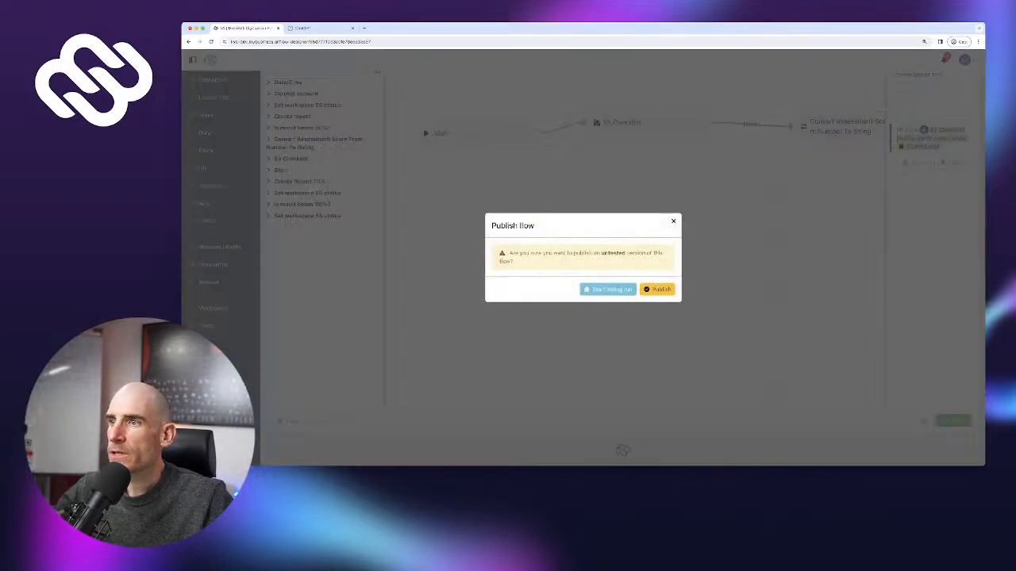
{"action": "left_click", "coordinate": [657, 289]}
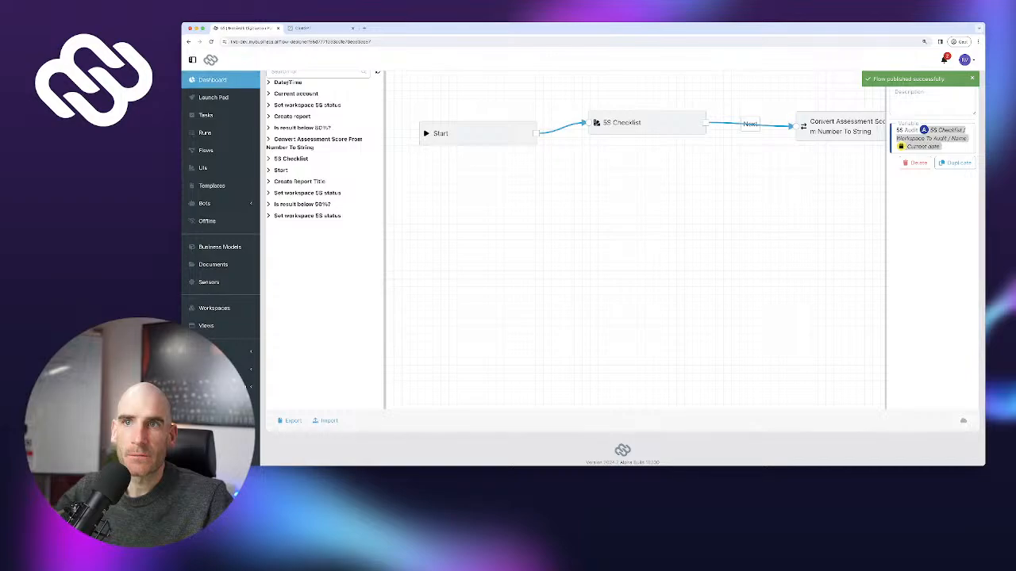
Start the 5S checklist from the Launch Pad and answer Yes to all five Sort questions
{"action": "left_click", "coordinate": [212, 97]}
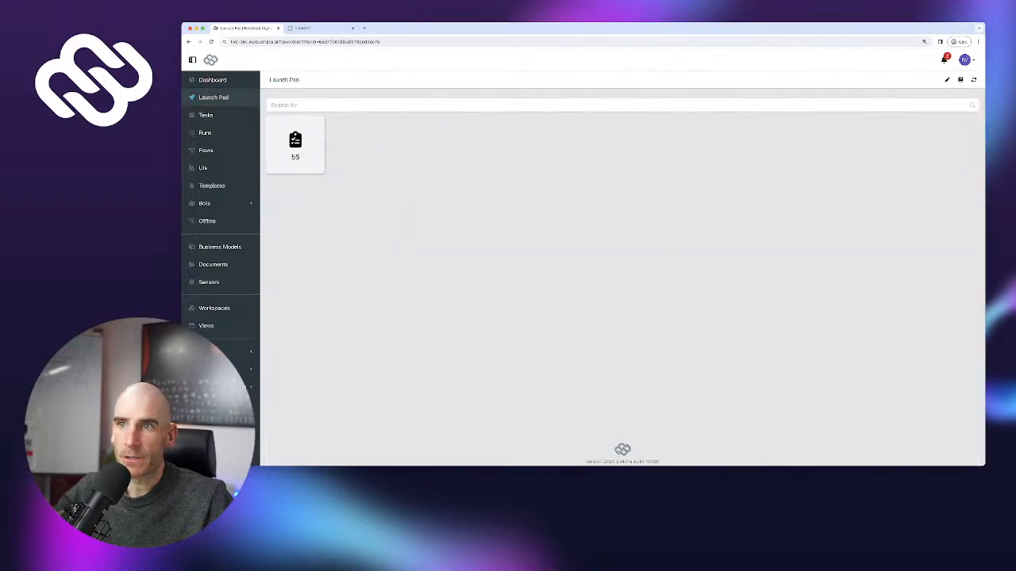
{"action": "left_click", "coordinate": [295, 144]}
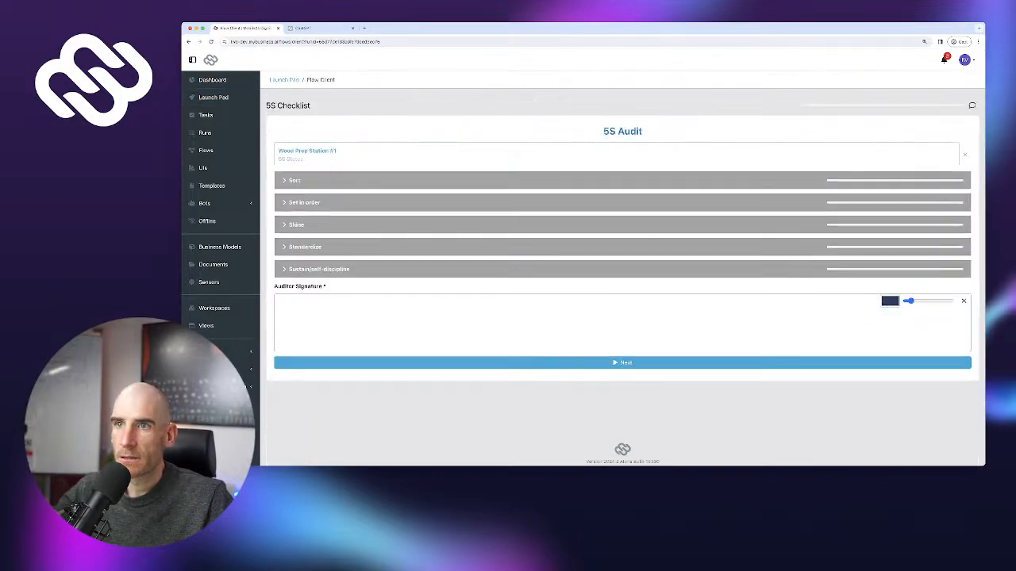
{"action": "left_click", "coordinate": [932, 203]}
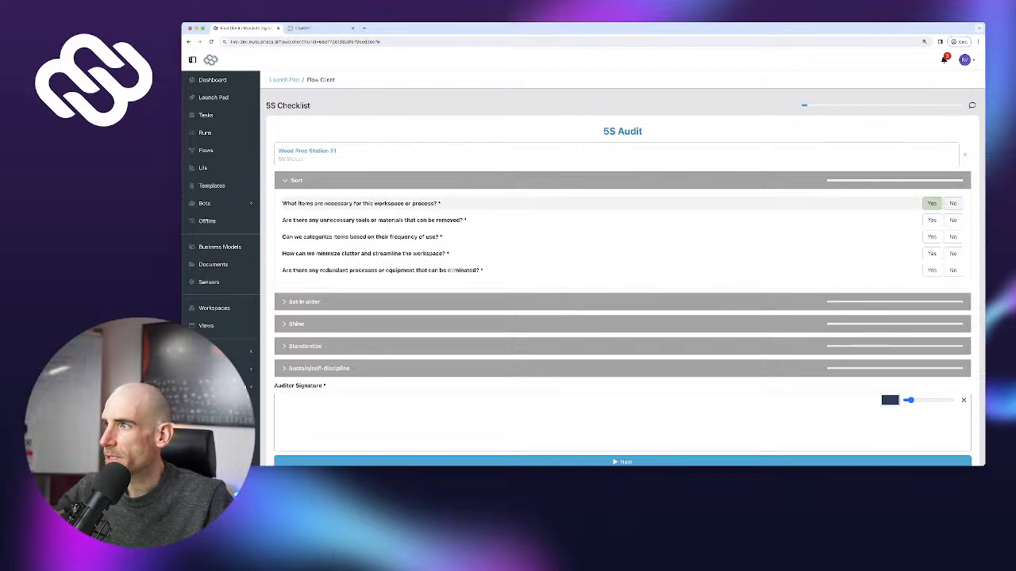
{"action": "left_click", "coordinate": [931, 220]}
{"action": "left_click", "coordinate": [932, 236]}
{"action": "left_click", "coordinate": [932, 253]}
{"action": "left_click", "coordinate": [932, 269]}
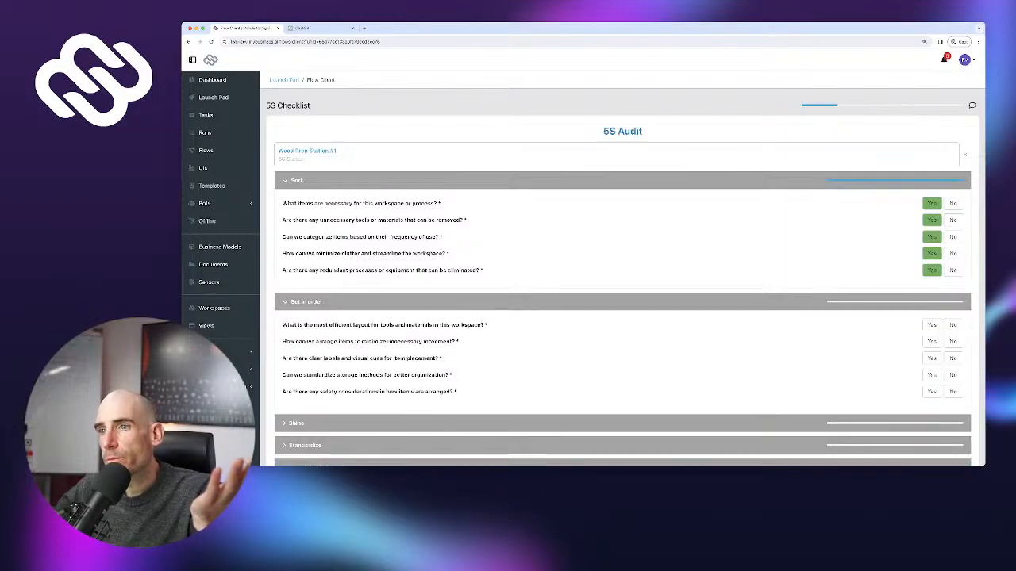
Answer Yes to all Set in order and all five Shine questions
{"action": "left_click", "coordinate": [931, 325]}
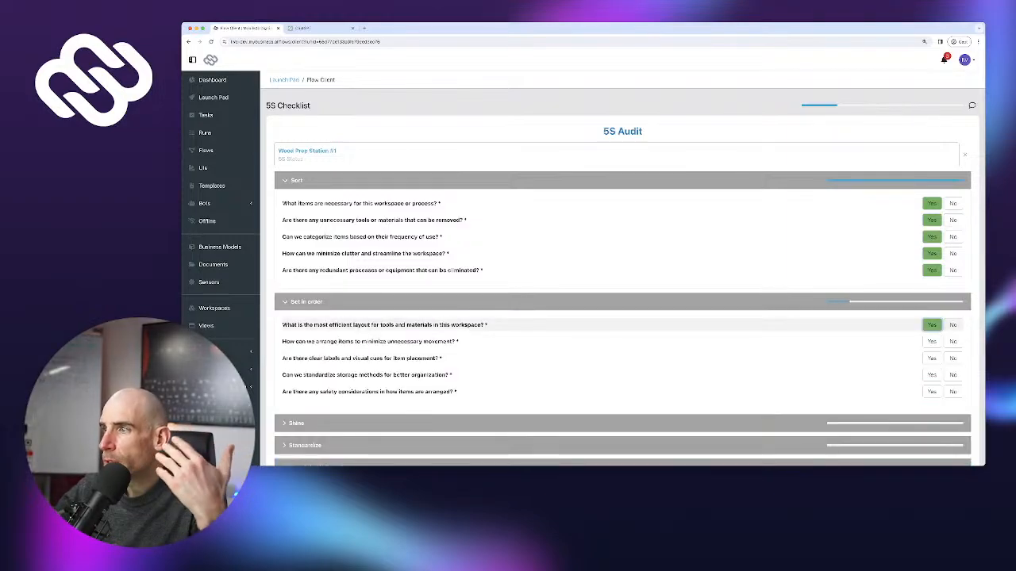
{"action": "left_click", "coordinate": [931, 341]}
{"action": "left_click", "coordinate": [931, 358]}
{"action": "left_click", "coordinate": [931, 375]}
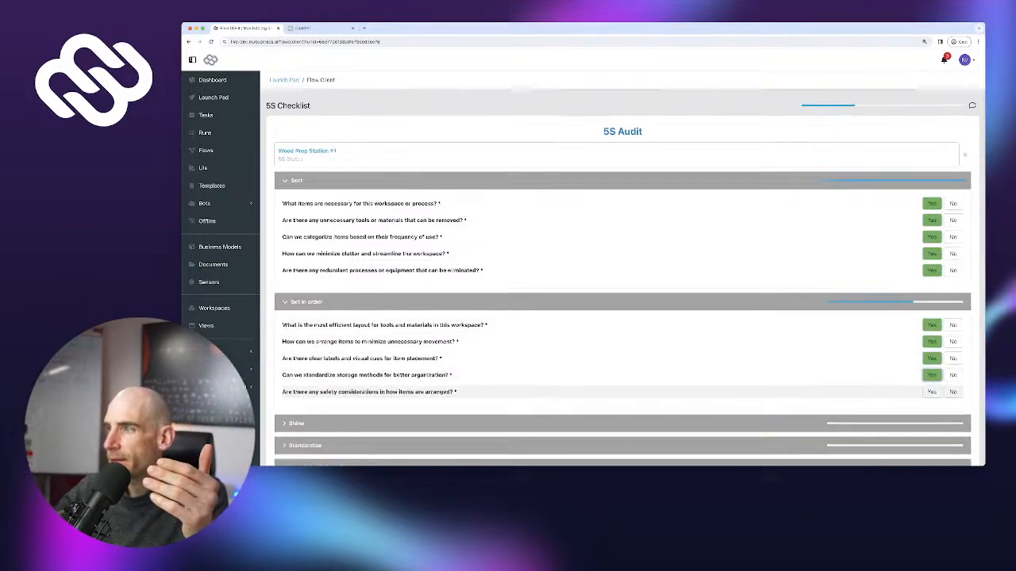
{"action": "left_click", "coordinate": [932, 392]}
{"action": "scroll", "coordinate": [623, 278], "scroll_direction": "down", "scroll_amount": 2}
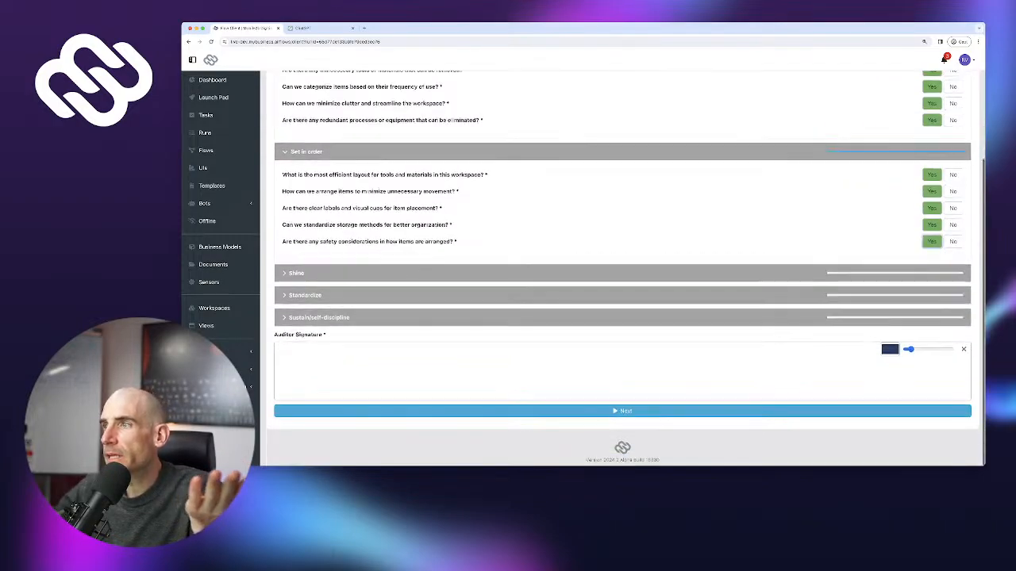
{"action": "left_click", "coordinate": [931, 299]}
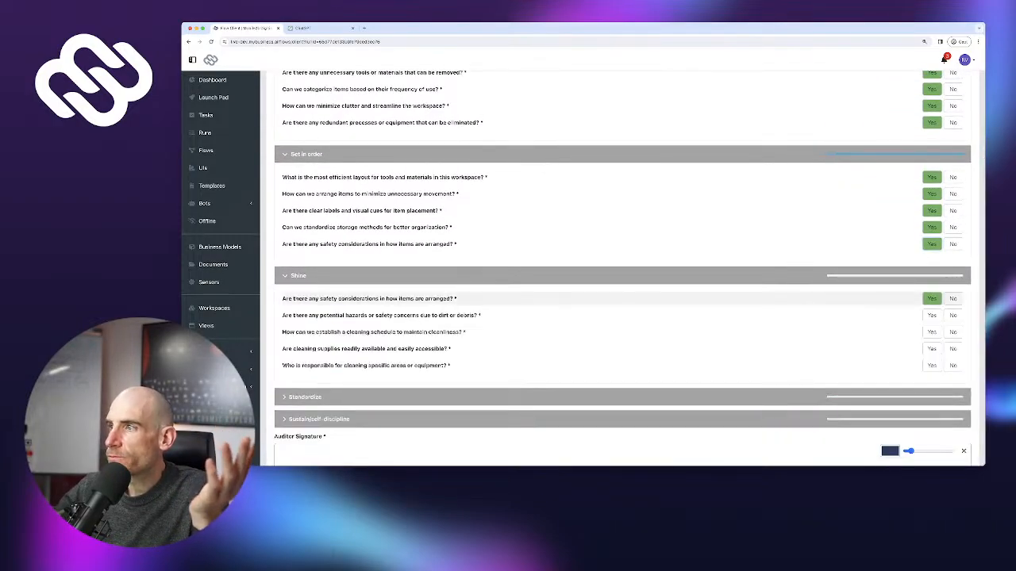
{"action": "left_click", "coordinate": [932, 315]}
{"action": "left_click", "coordinate": [931, 331]}
{"action": "left_click", "coordinate": [932, 349]}
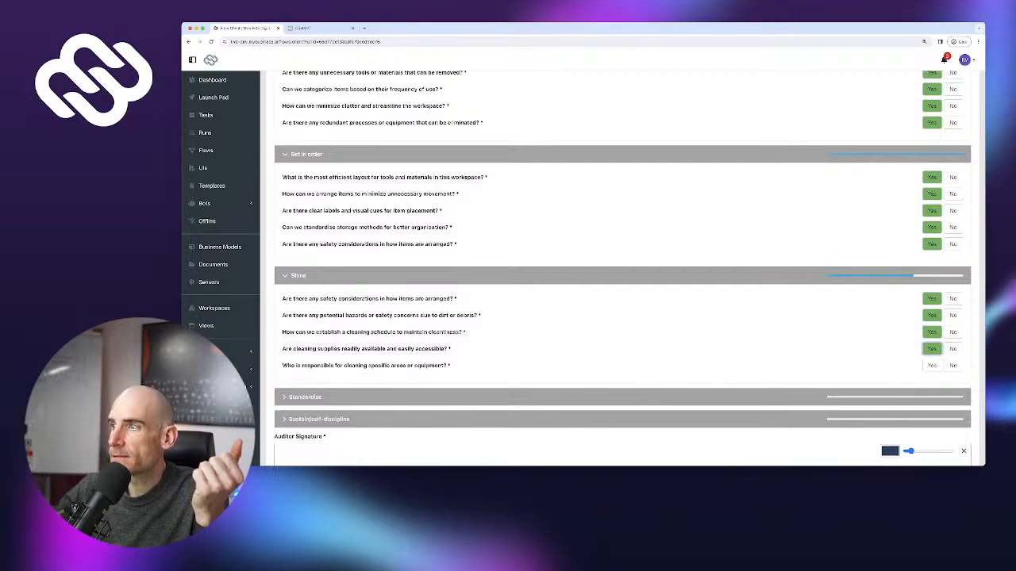
{"action": "left_click", "coordinate": [932, 365]}
Expand the Standardize section and answer Yes to all five questions
{"action": "left_click", "coordinate": [931, 397]}
{"action": "scroll", "coordinate": [931, 366], "scroll_direction": "down", "scroll_amount": 2}
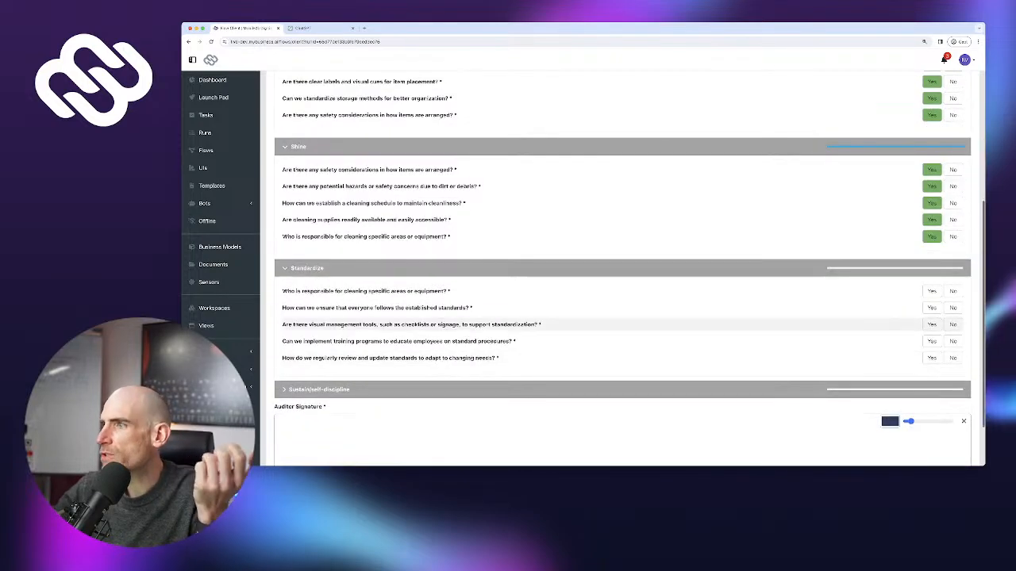
{"action": "left_click", "coordinate": [931, 291]}
{"action": "left_click", "coordinate": [932, 308]}
{"action": "left_click", "coordinate": [932, 325]}
{"action": "left_click", "coordinate": [931, 341]}
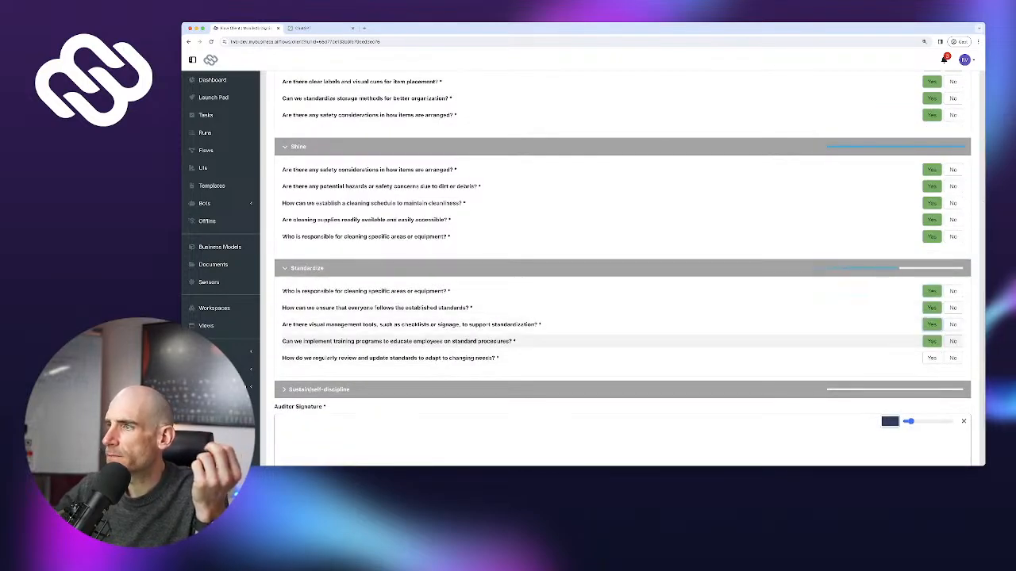
{"action": "left_click", "coordinate": [932, 358]}
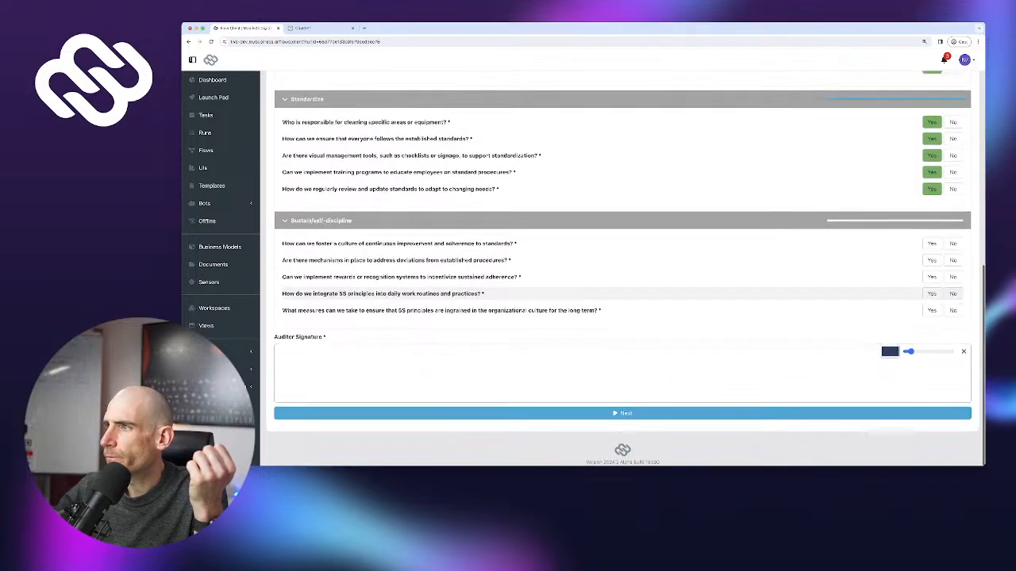
Answer Yes to all five Sustain questions, draw the auditor signature, and submit the audit
{"action": "left_click", "coordinate": [932, 243]}
{"action": "left_click", "coordinate": [932, 260]}
{"action": "left_click", "coordinate": [932, 277]}
{"action": "left_click", "coordinate": [931, 293]}
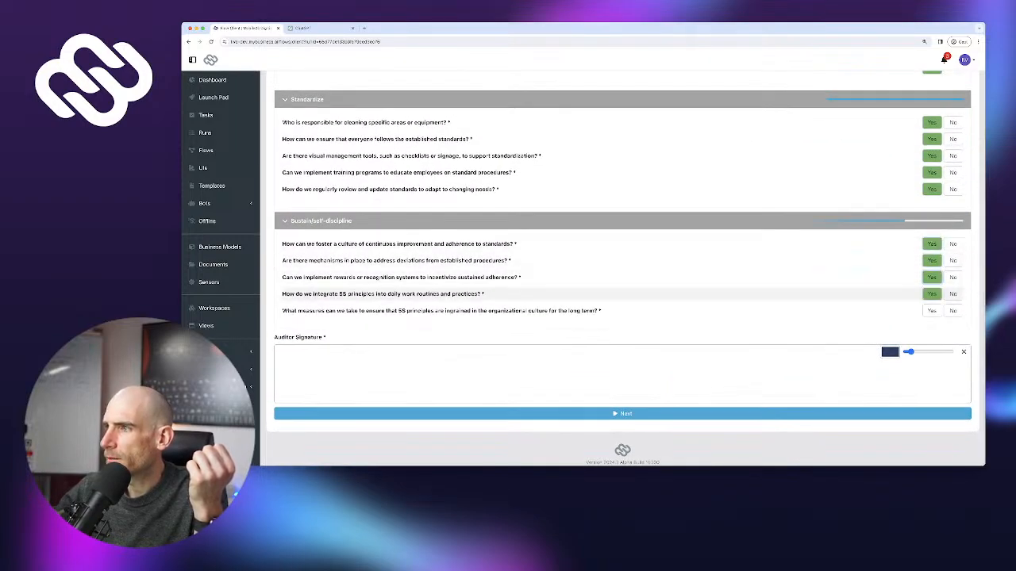
{"action": "left_click", "coordinate": [931, 311]}
{"action": "left_click_drag", "start_coordinate": [554, 377], "coordinate": [693, 372]}
{"action": "left_click", "coordinate": [622, 414]}
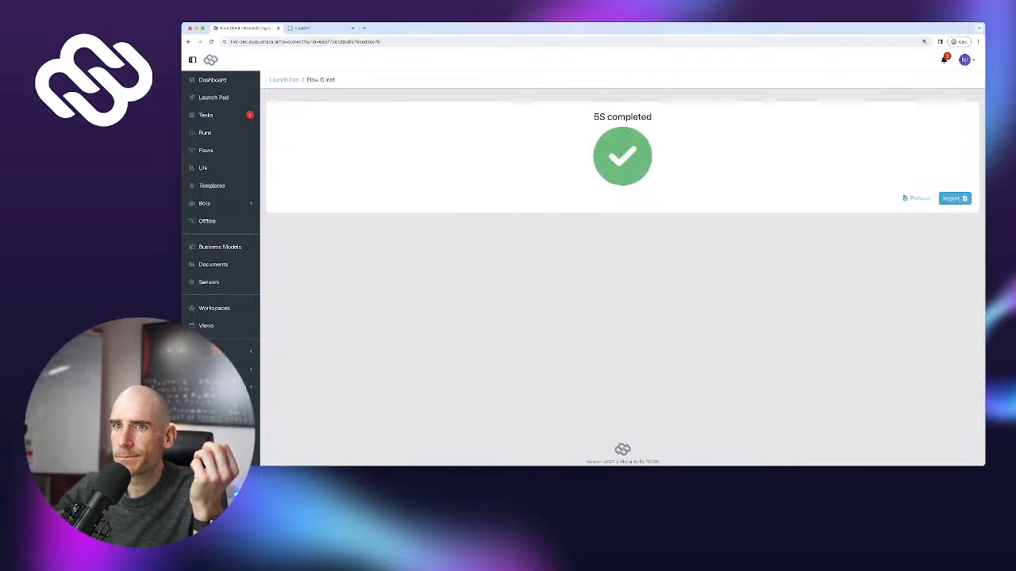
In Workspaces, list the workspaces with 5S Status OK, then those with Minor Issues
{"action": "left_click", "coordinate": [214, 308]}
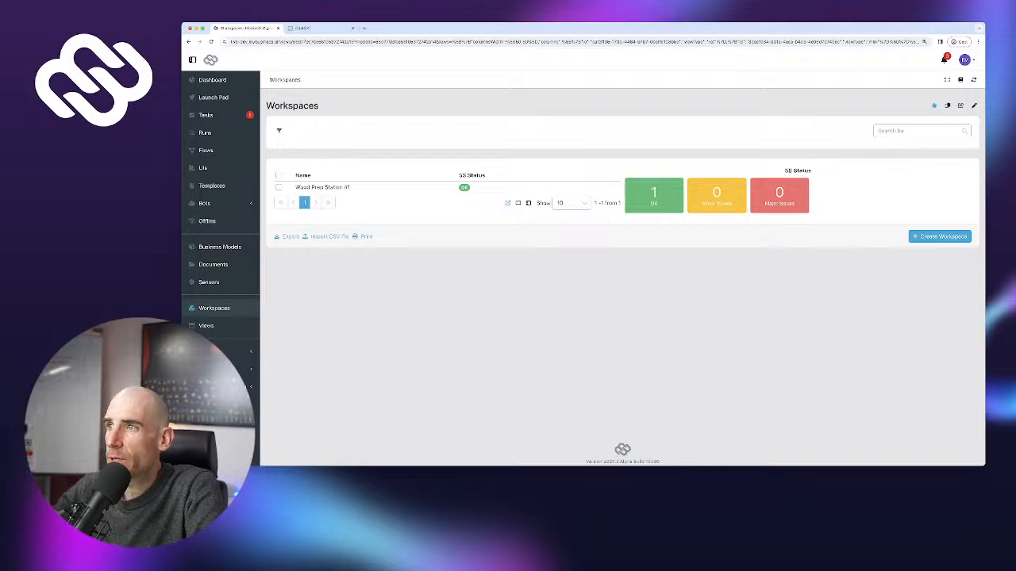
{"action": "left_click", "coordinate": [654, 196]}
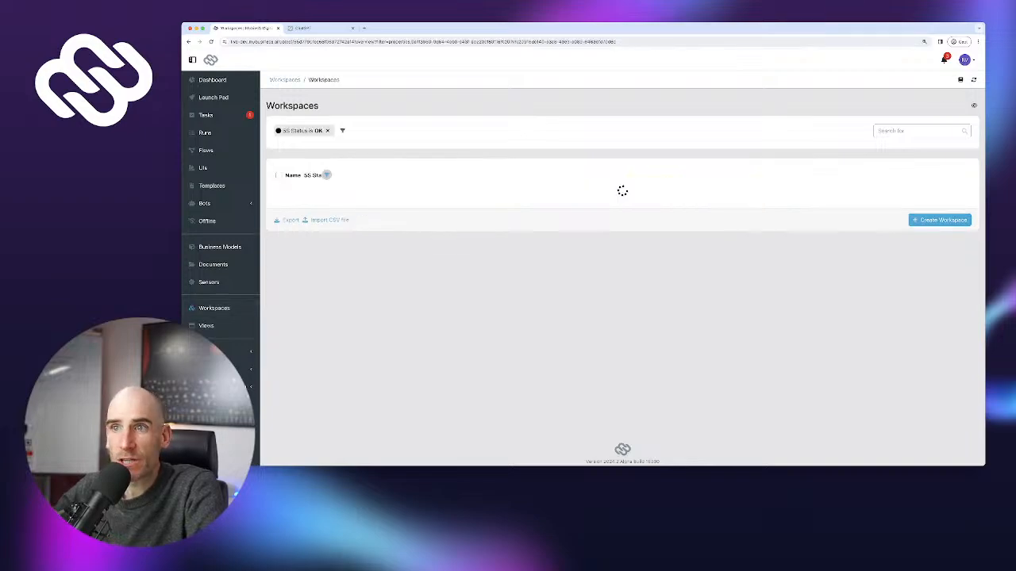
{"action": "left_click", "coordinate": [188, 41]}
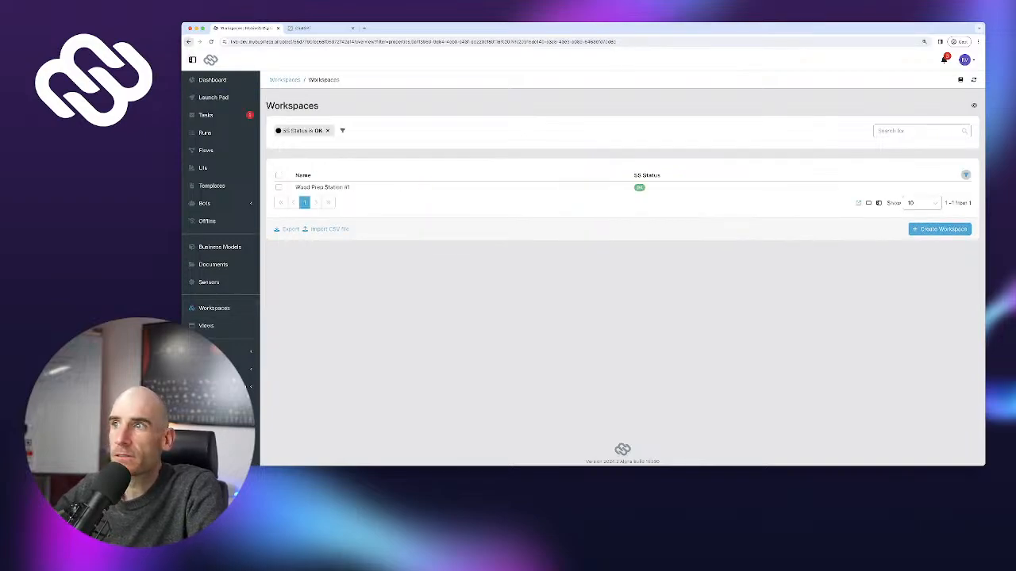
{"action": "left_click", "coordinate": [716, 195]}
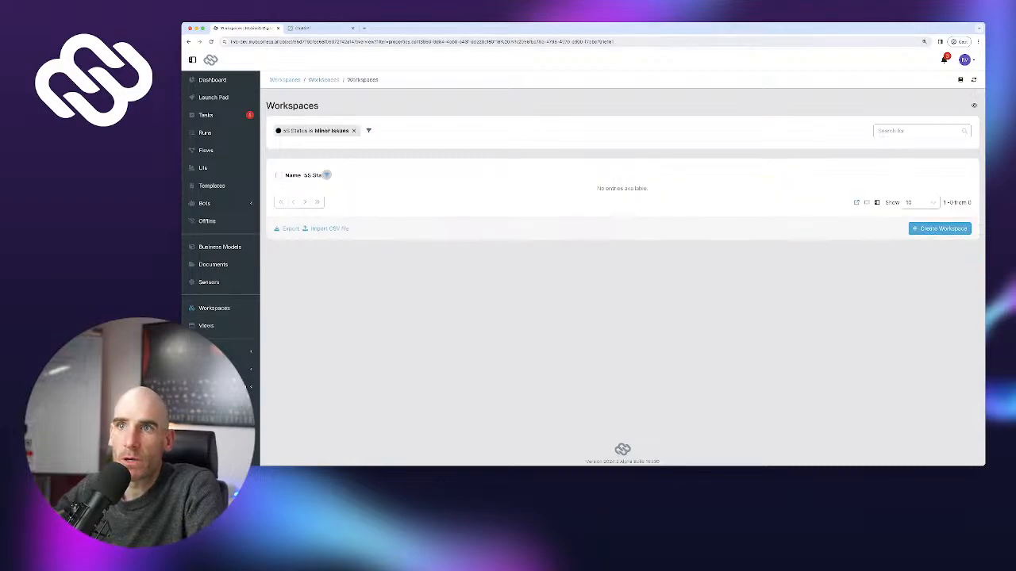
{"action": "left_click", "coordinate": [188, 41]}
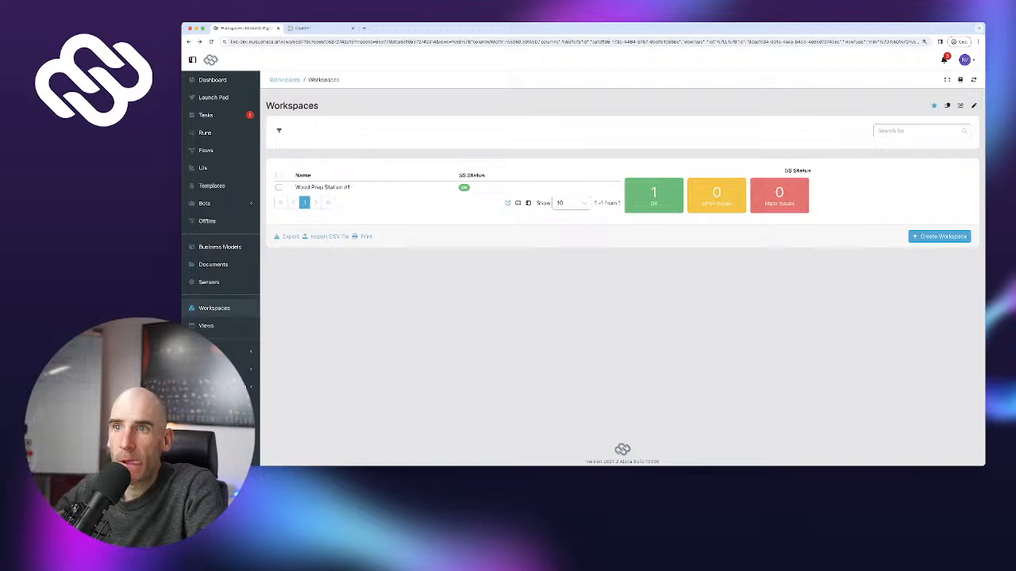
Open Wood Prep Station #1 and show all of its documents
{"action": "left_click", "coordinate": [323, 188]}
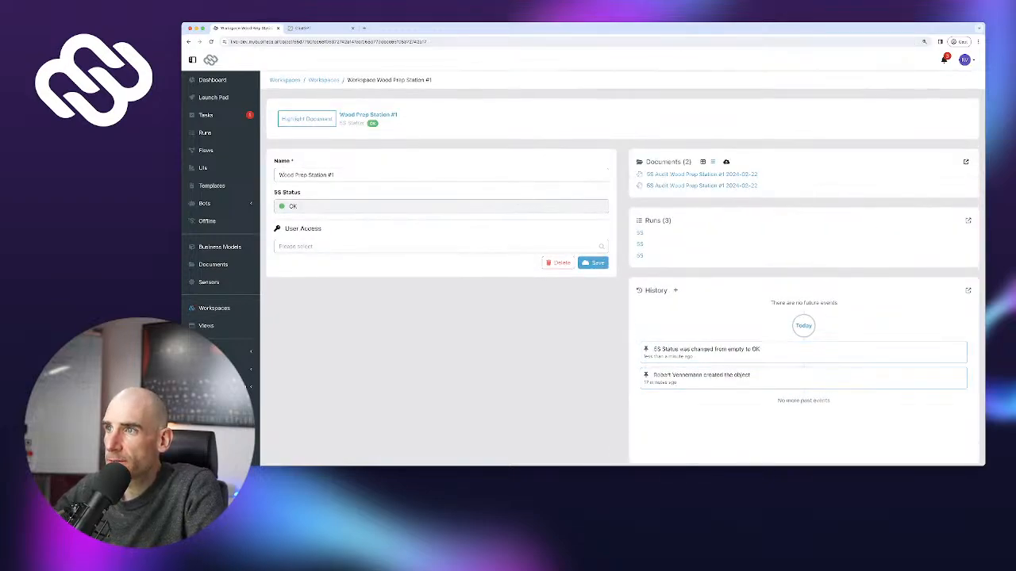
{"action": "scroll", "coordinate": [622, 268], "scroll_direction": "down", "scroll_amount": 1}
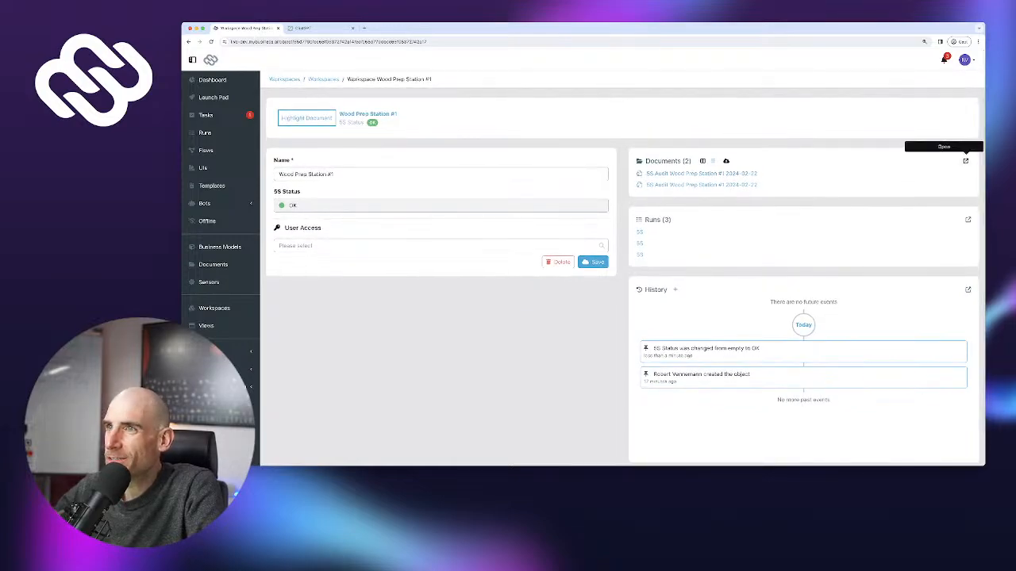
{"action": "left_click", "coordinate": [965, 161]}
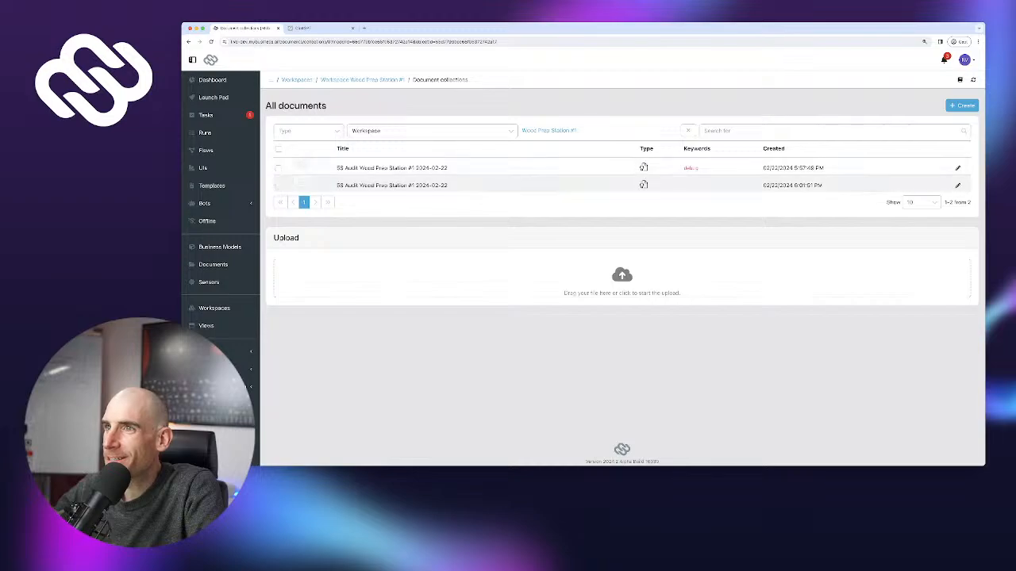
Preview the 5S audit report, highlight its 5S Status label, and close the preview
{"action": "left_click", "coordinate": [392, 185]}
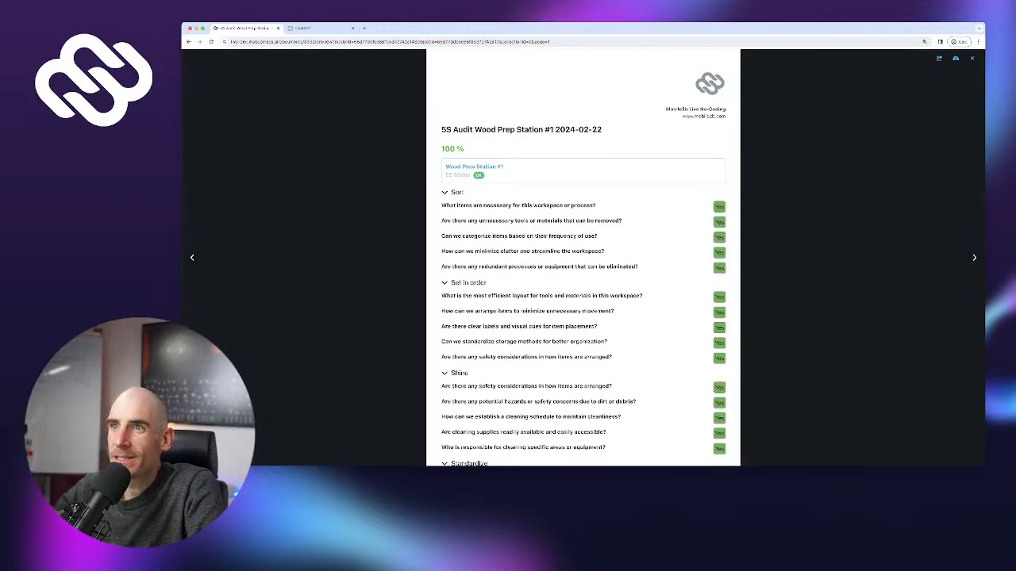
{"action": "left_click_drag", "start_coordinate": [445, 175], "coordinate": [472, 175]}
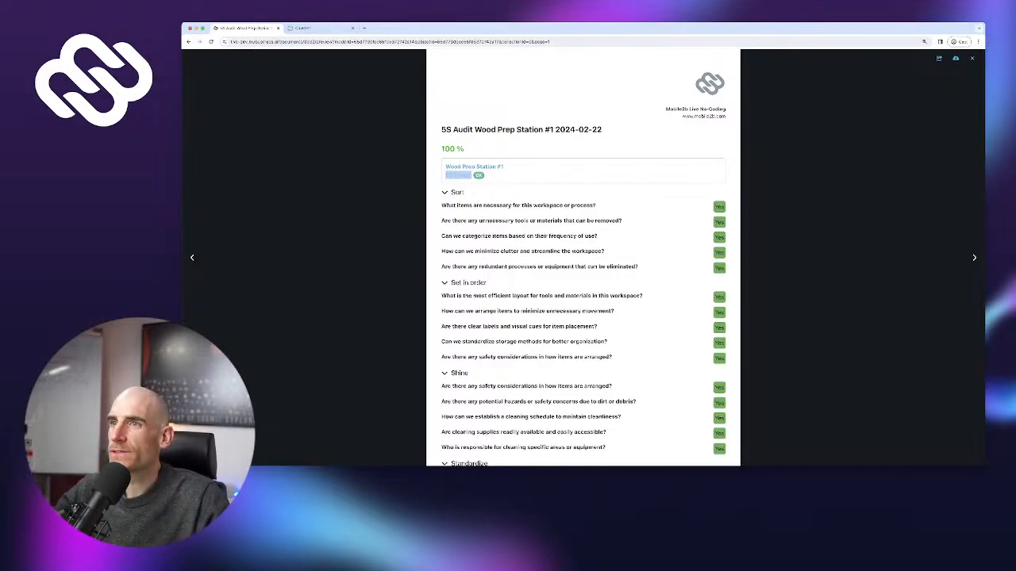
{"action": "key", "text": "Escape"}
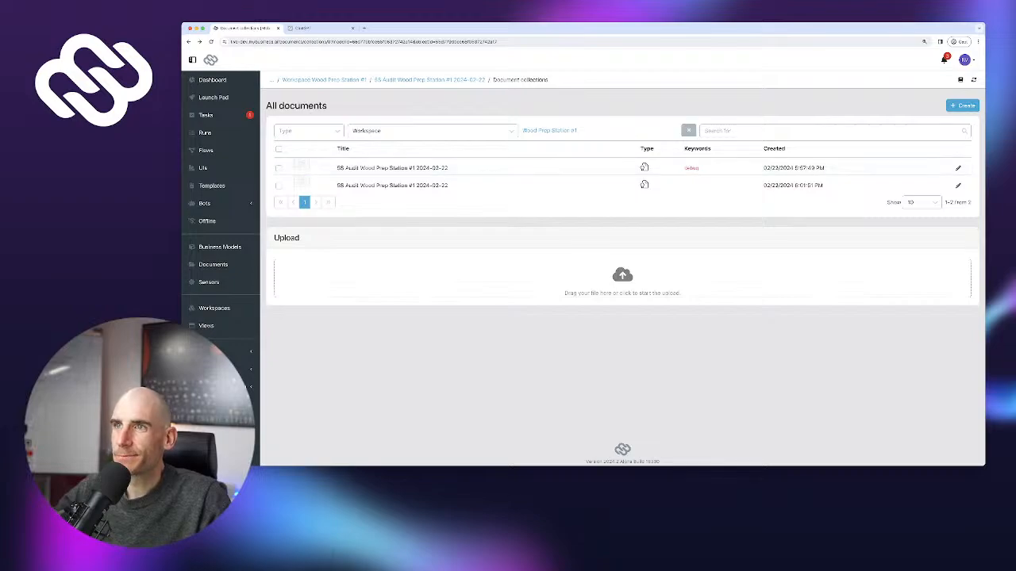
Clear the workspace filter on documents, then visit Flows, Runs, Tasks and the Launch Pad
{"action": "left_click", "coordinate": [689, 131]}
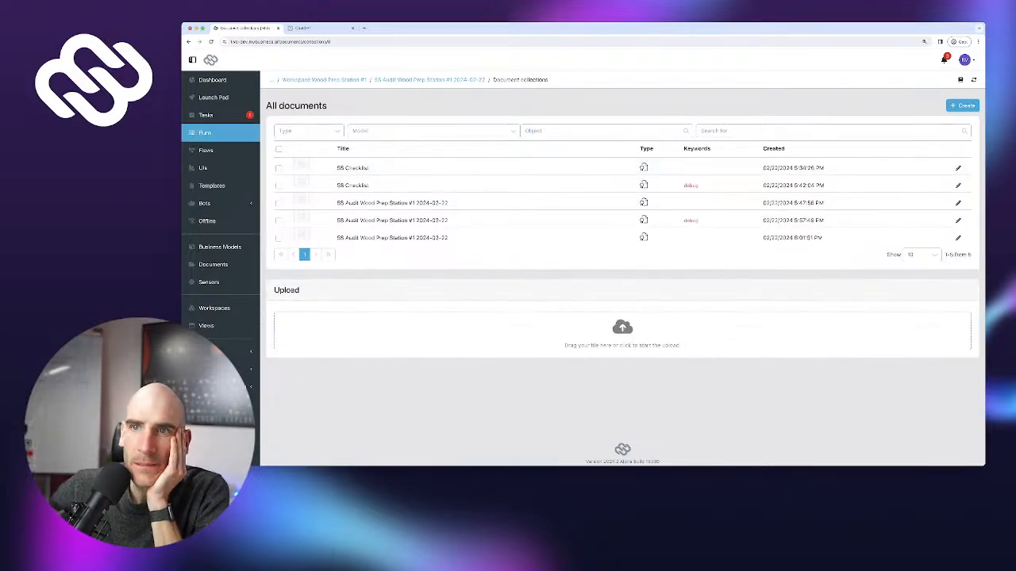
{"action": "left_click", "coordinate": [206, 150]}
{"action": "left_click", "coordinate": [205, 133]}
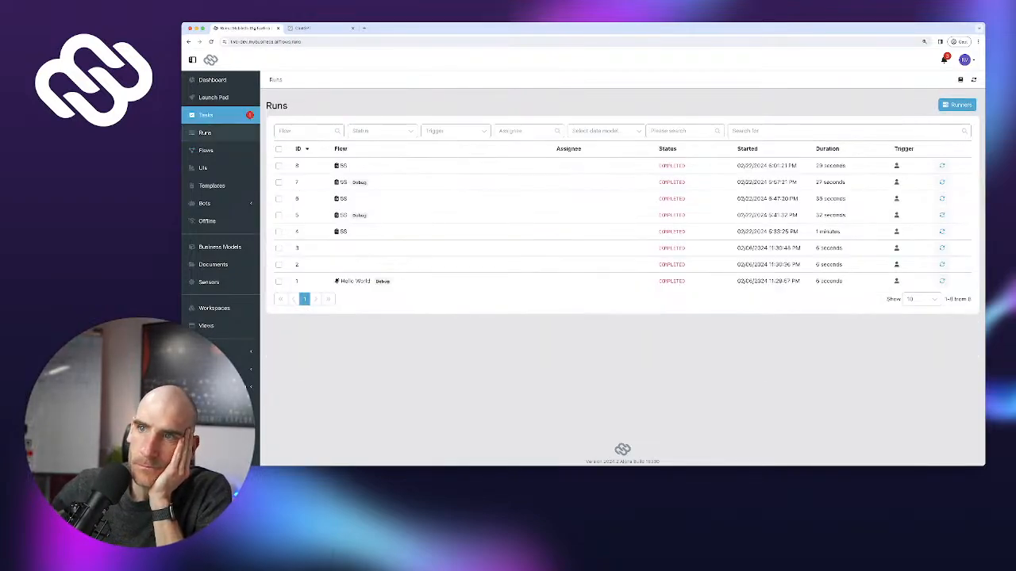
{"action": "left_click", "coordinate": [206, 115]}
{"action": "left_click", "coordinate": [213, 97]}
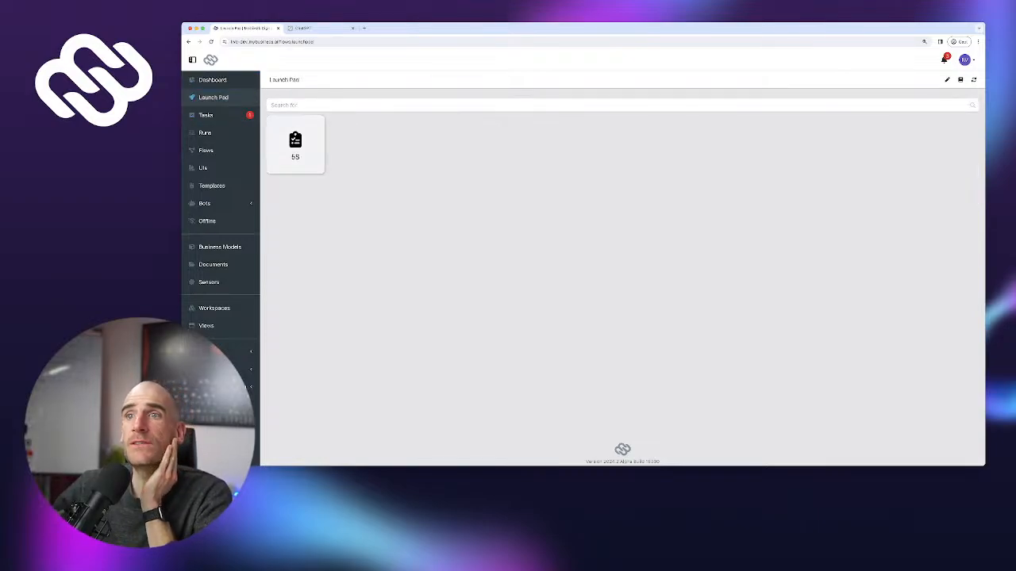
Start a new 5S Checklist run, leave for Workspaces, and stop the run without saving
{"action": "left_click", "coordinate": [295, 145]}
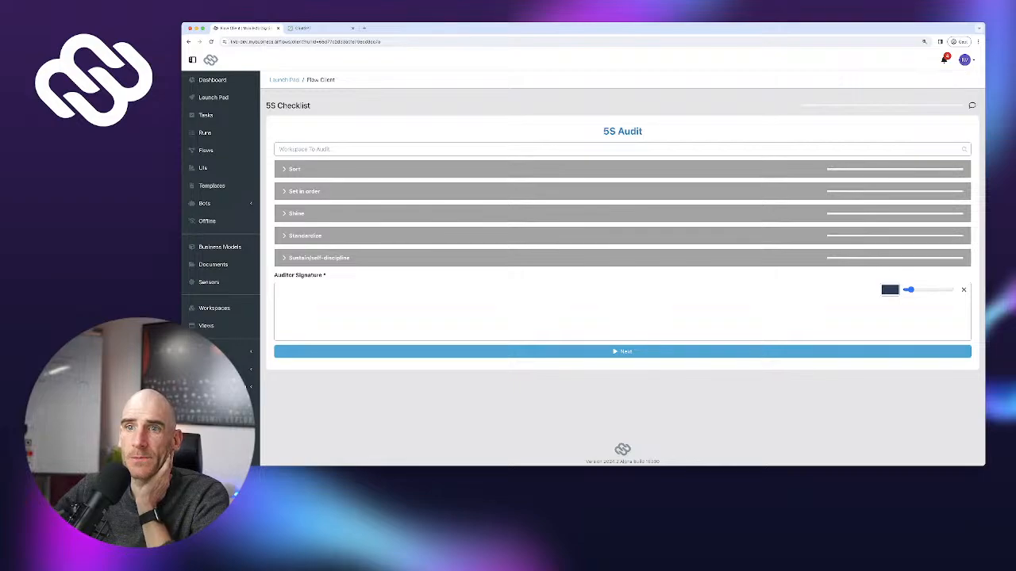
{"action": "left_click", "coordinate": [214, 308]}
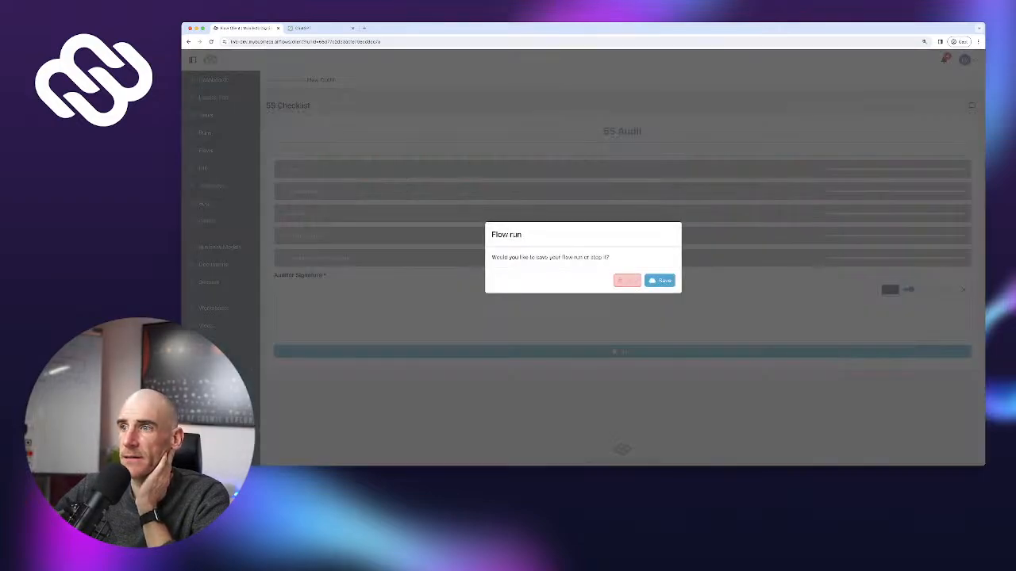
{"action": "left_click", "coordinate": [627, 280]}
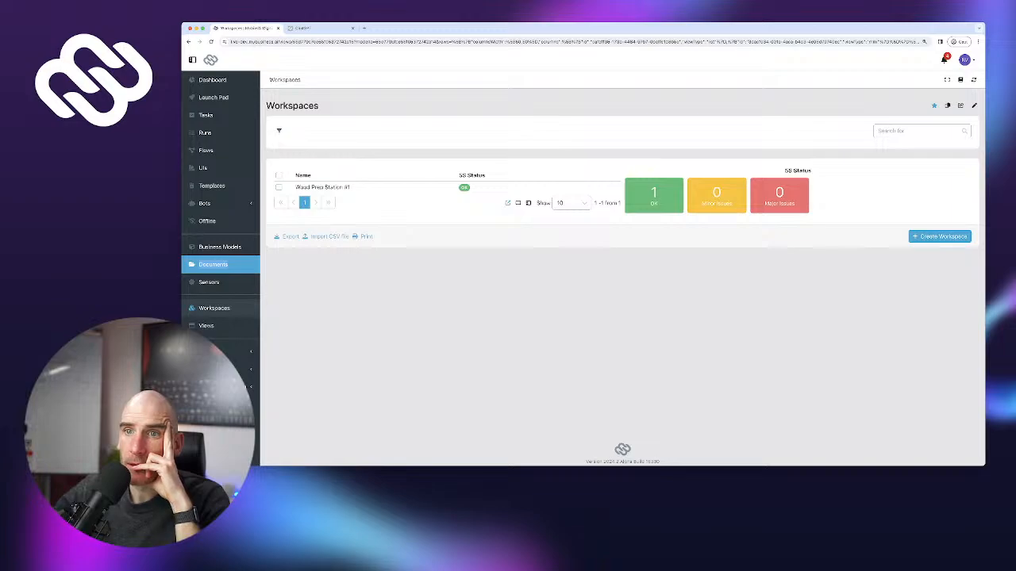
Preview the 5S Audit Wood Prep Station #1 report from All documents and scroll through it
{"action": "left_click", "coordinate": [213, 264]}
{"action": "left_click", "coordinate": [313, 163]}
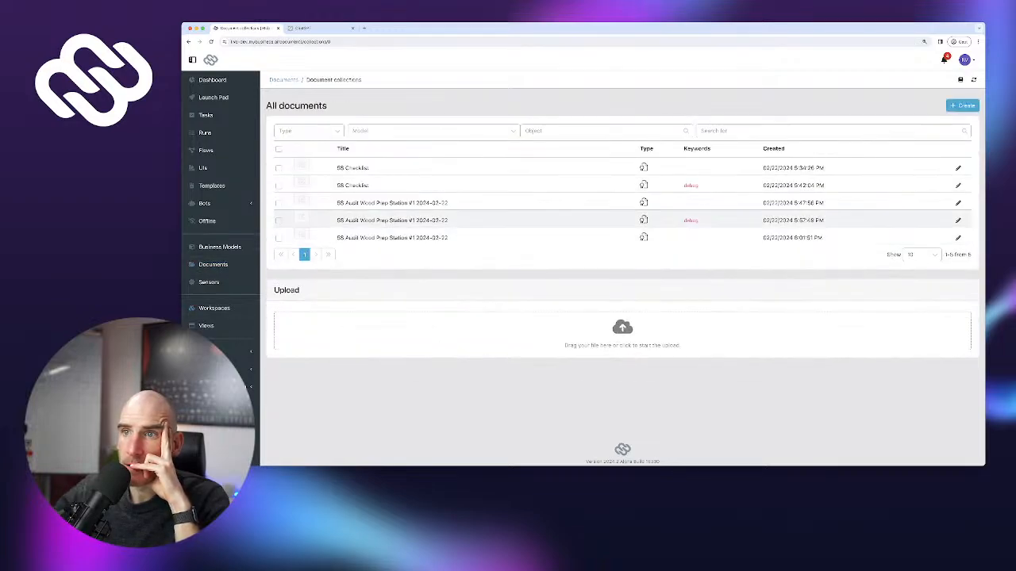
{"action": "left_click", "coordinate": [381, 238]}
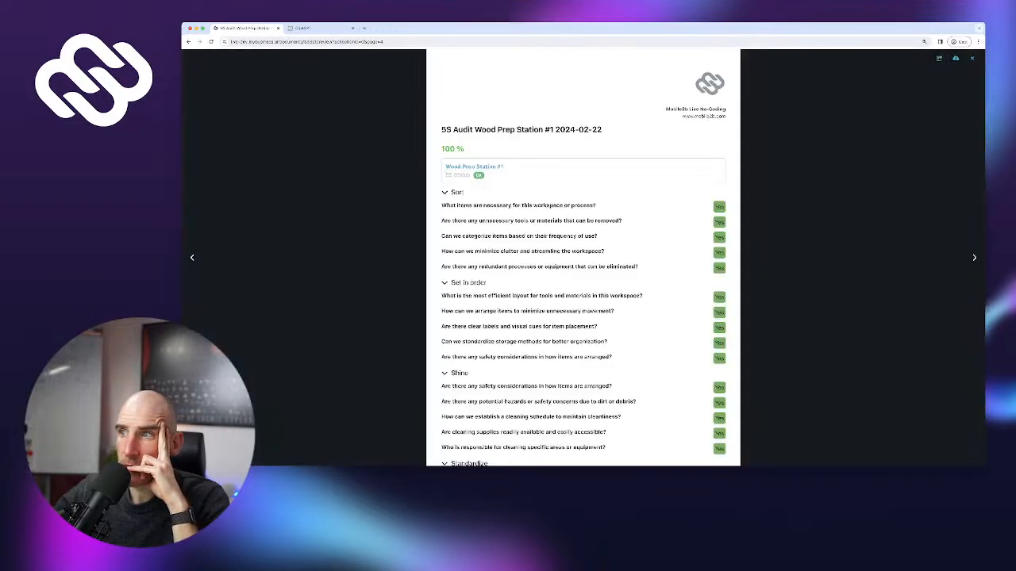
{"action": "scroll", "coordinate": [583, 258], "scroll_direction": "down", "scroll_amount": 5}
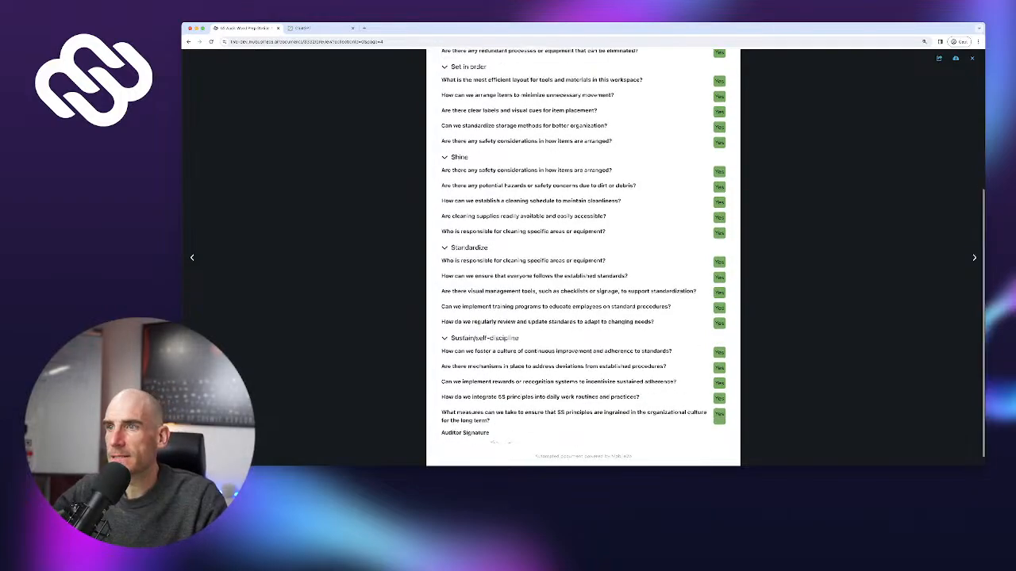
{"action": "scroll", "coordinate": [583, 258], "scroll_direction": "up", "scroll_amount": 5}
Close the report and open the Capture Issue Comp UI in the designer
{"action": "left_click", "coordinate": [188, 41]}
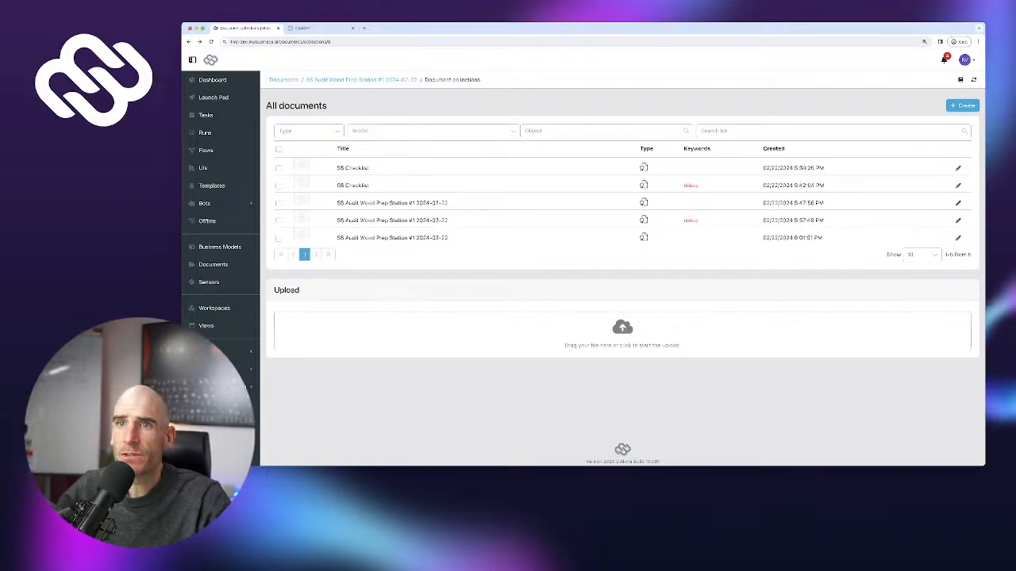
{"action": "left_click", "coordinate": [203, 168]}
{"action": "left_click", "coordinate": [321, 183]}
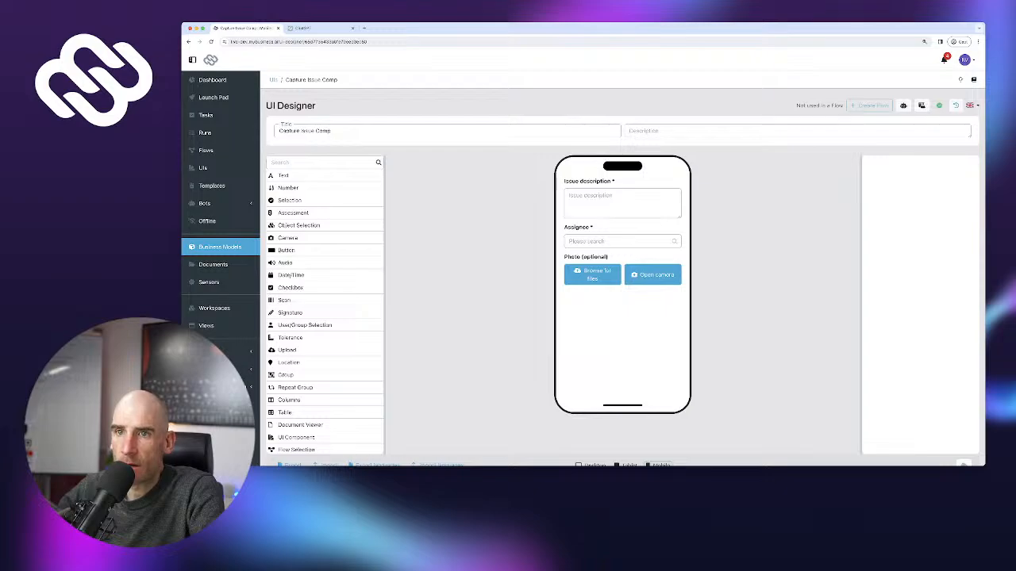
Create a new business model named 'Issue' with plural 'Issues'
{"action": "left_click", "coordinate": [214, 247]}
{"action": "left_click", "coordinate": [948, 105]}
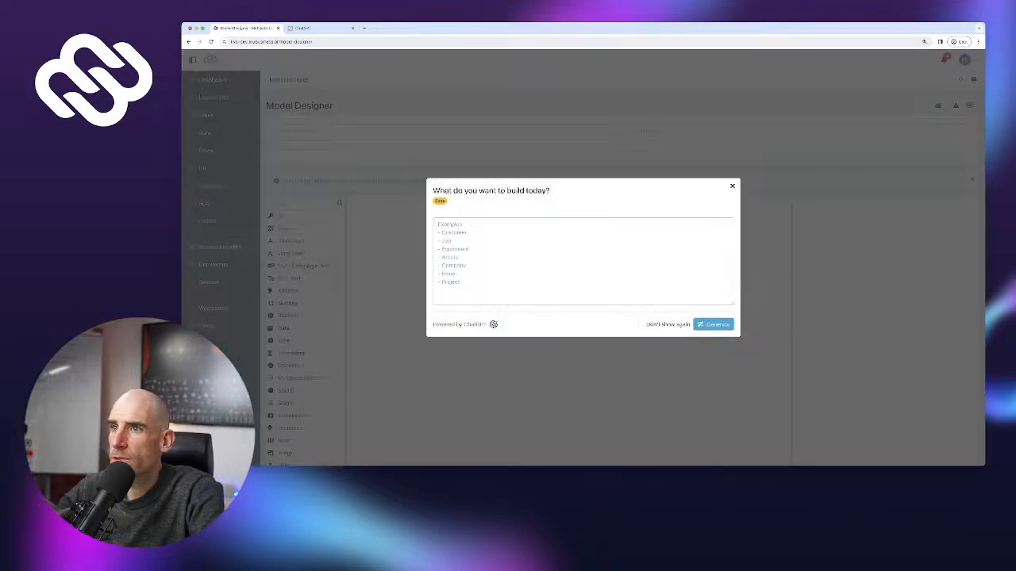
{"action": "left_click", "coordinate": [732, 186]}
{"action": "left_click", "coordinate": [447, 131]}
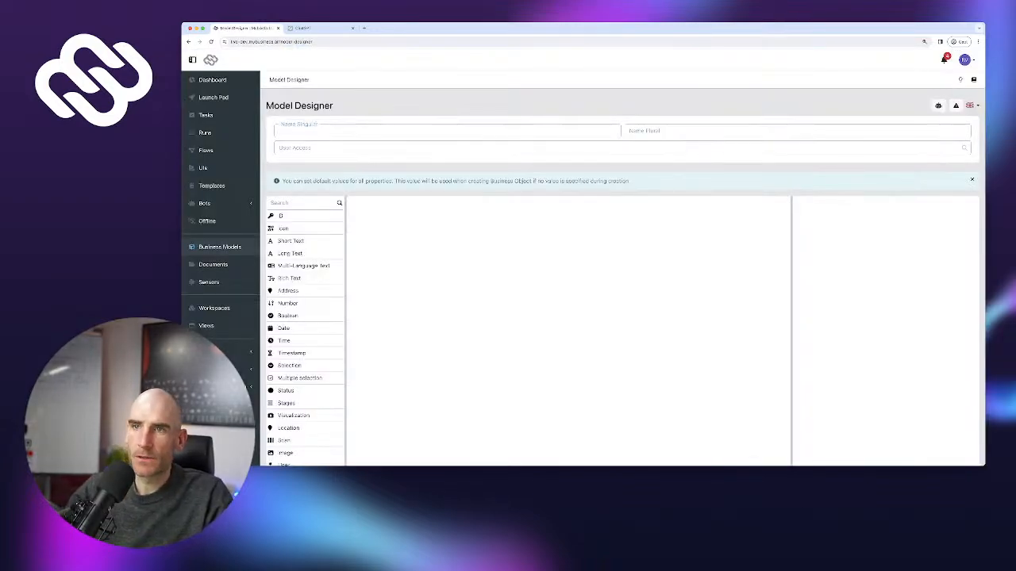
{"action": "type", "text": "Issue"}
{"action": "key", "text": "Tab"}
{"action": "type", "text": "Iss"}
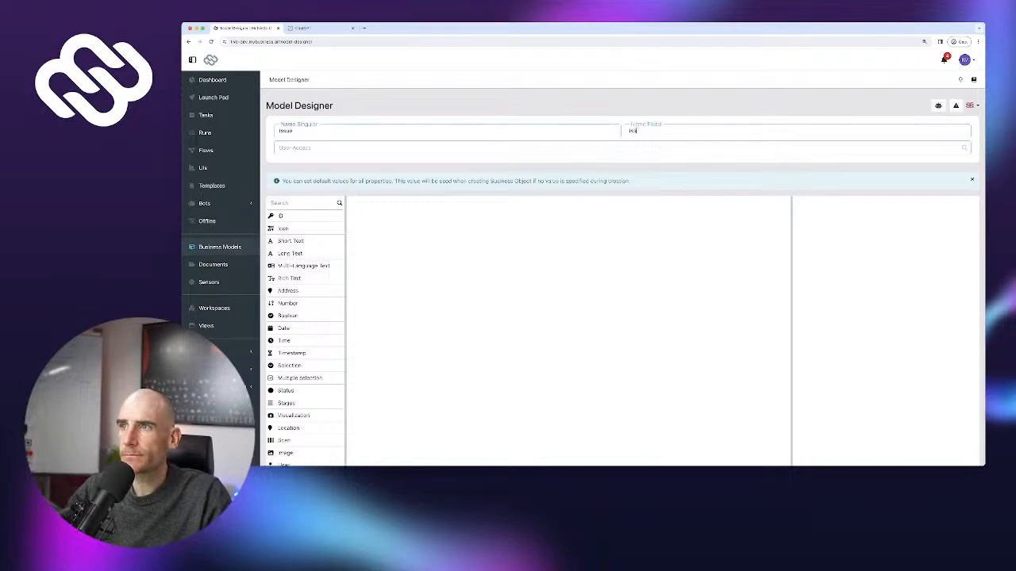
{"action": "type", "text": "ues"}
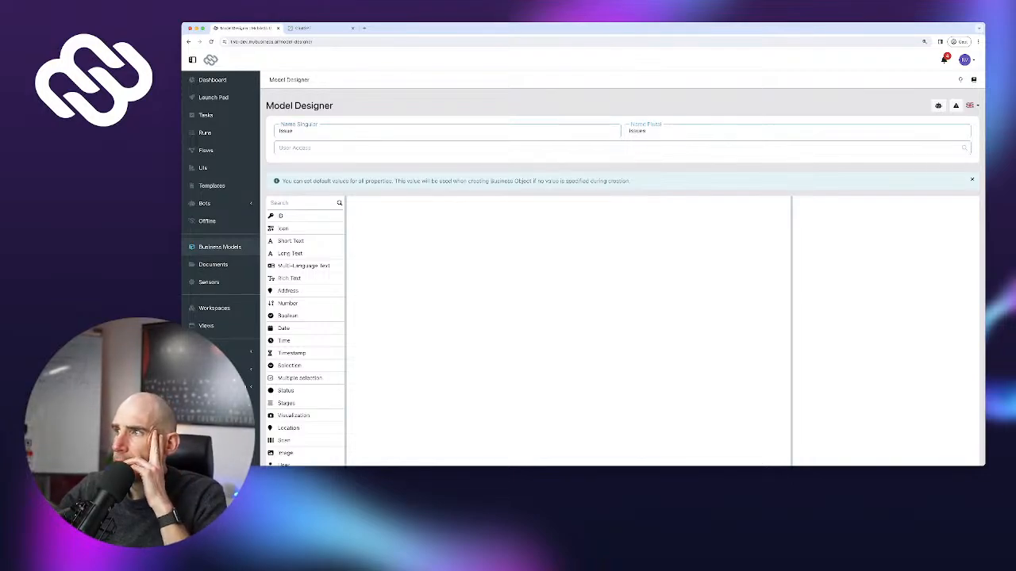
{"action": "left_click", "coordinate": [971, 180]}
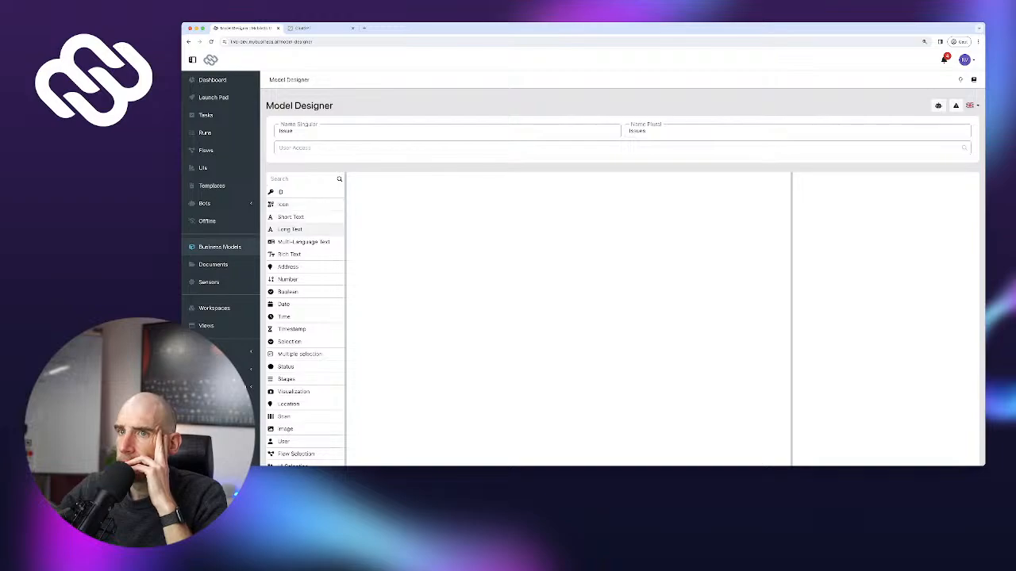
Add a required long-text Description field and a required user Assignee field
{"action": "left_click", "coordinate": [290, 229]}
{"action": "type", "text": "Desc"}
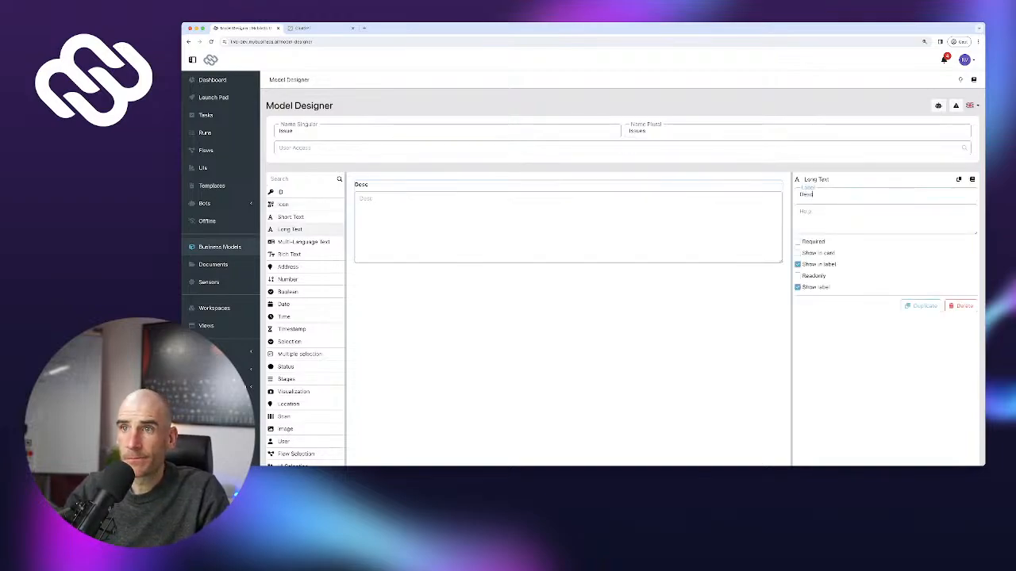
{"action": "type", "text": "ription"}
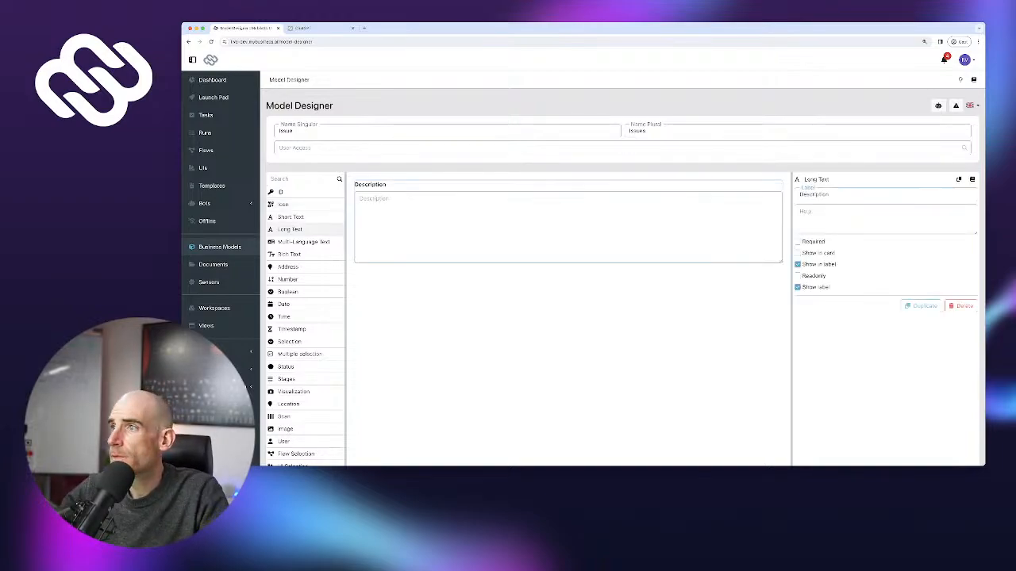
{"action": "left_click", "coordinate": [798, 242]}
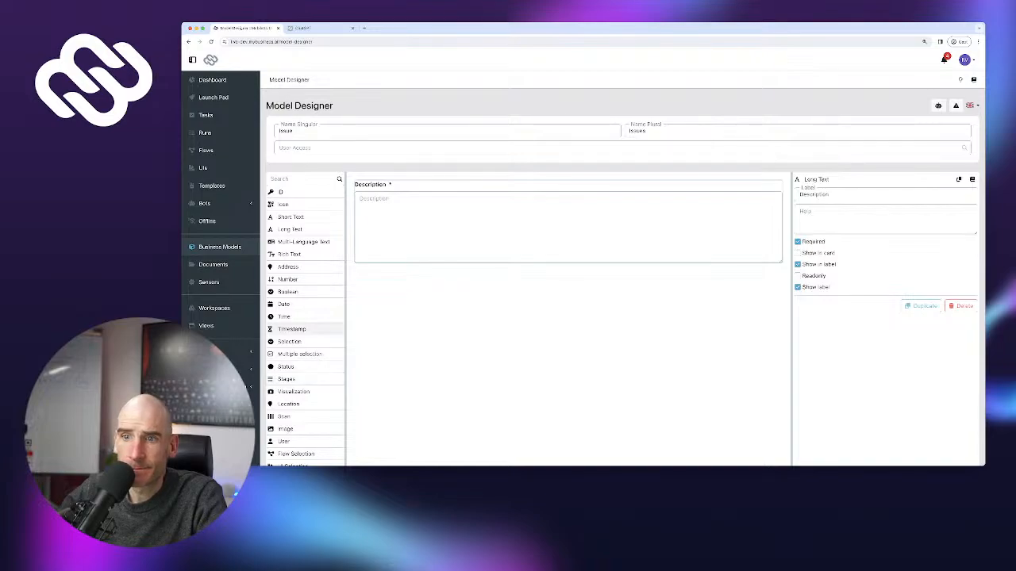
{"action": "scroll", "coordinate": [306, 357], "scroll_direction": "down", "scroll_amount": 1}
{"action": "left_click", "coordinate": [284, 420]}
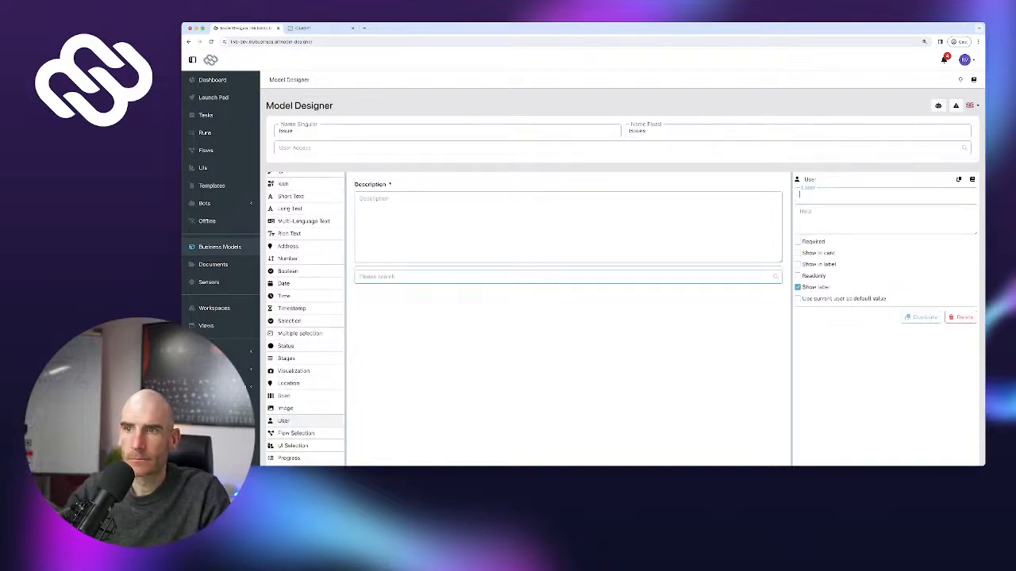
{"action": "type", "text": "Assignee"}
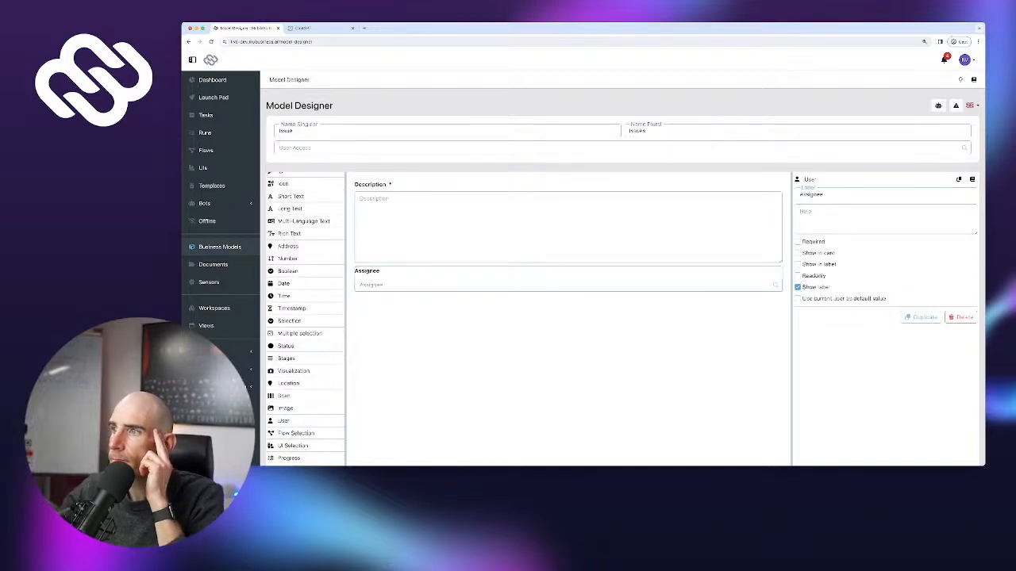
{"action": "left_click", "coordinate": [797, 241]}
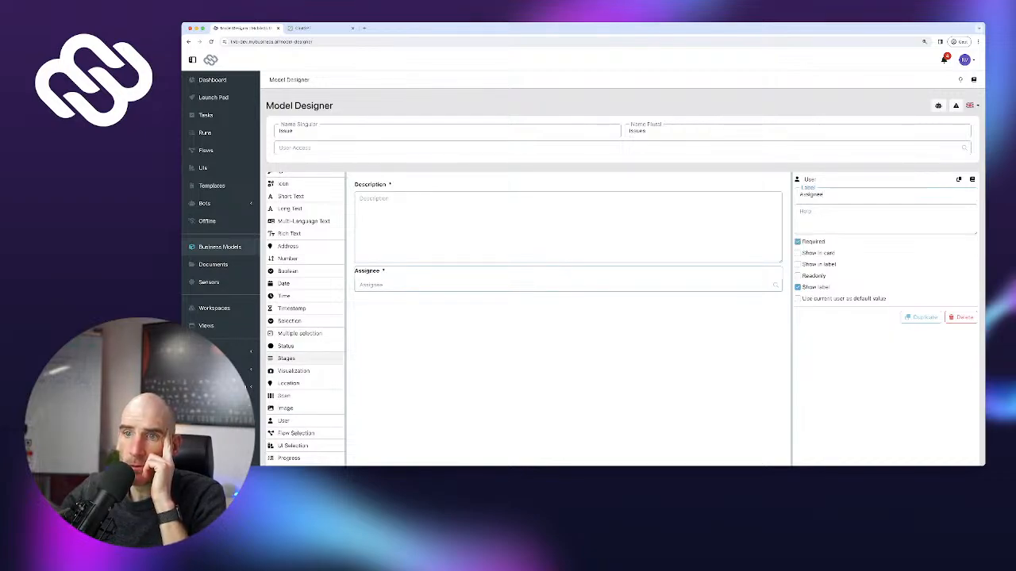
Add a required Status field with options Resolved and Open, removing the extra options
{"action": "left_click", "coordinate": [286, 346]}
{"action": "type", "text": "Status"}
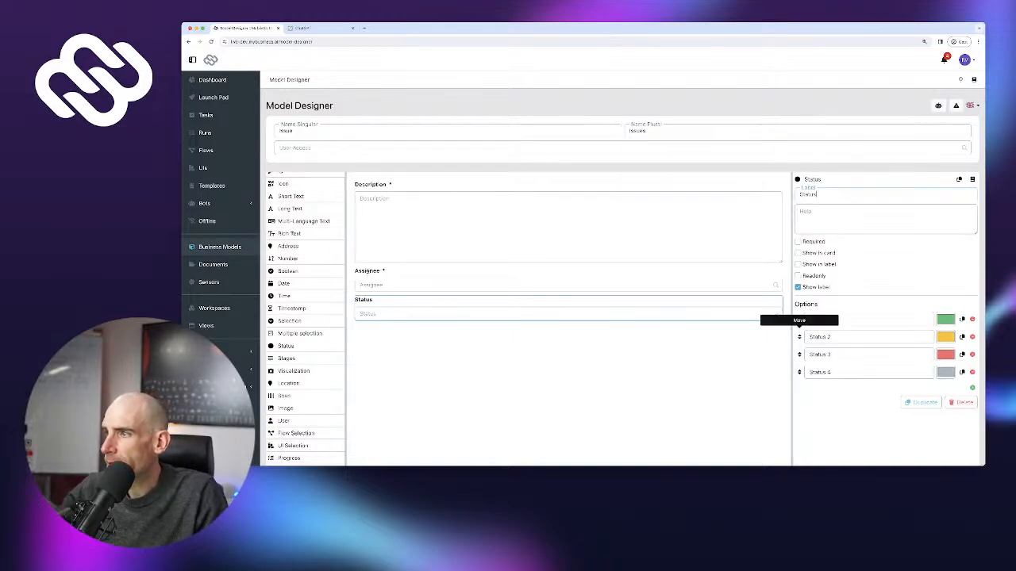
{"action": "triple_click", "coordinate": [820, 354]}
{"action": "type", "text": "In"}
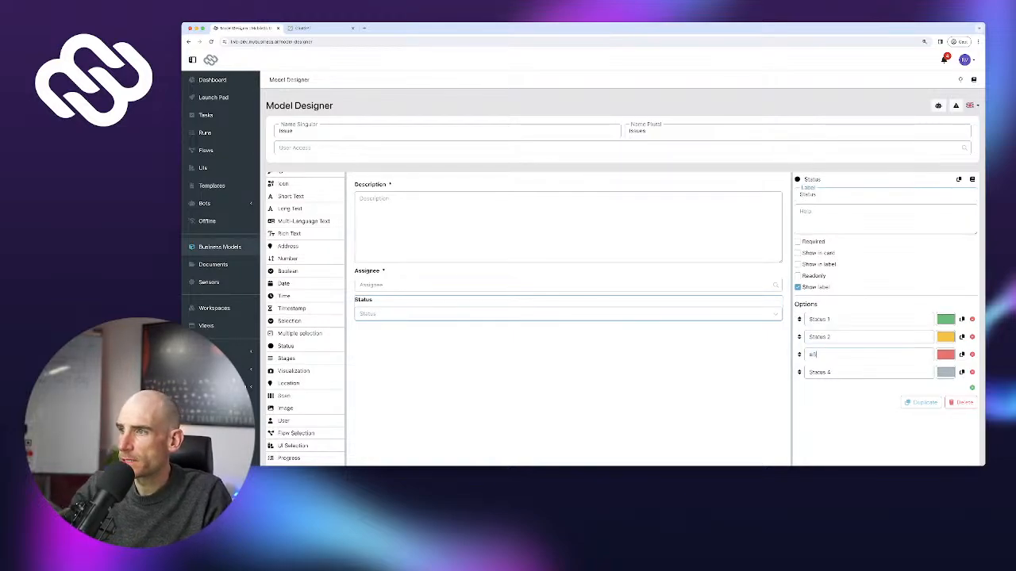
{"action": "type", "text": "en"}
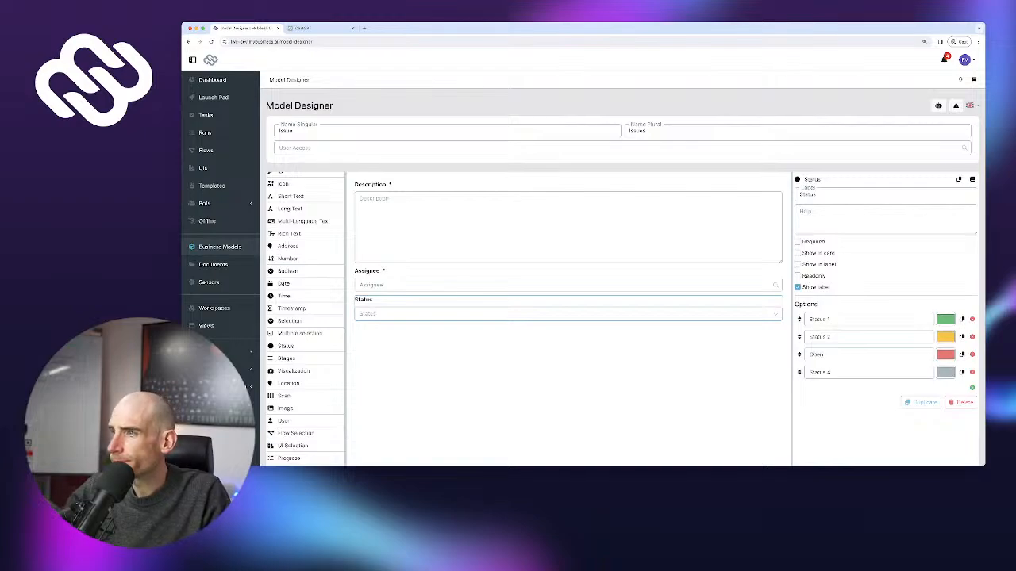
{"action": "triple_click", "coordinate": [819, 319]}
{"action": "type", "text": "Compoe"}
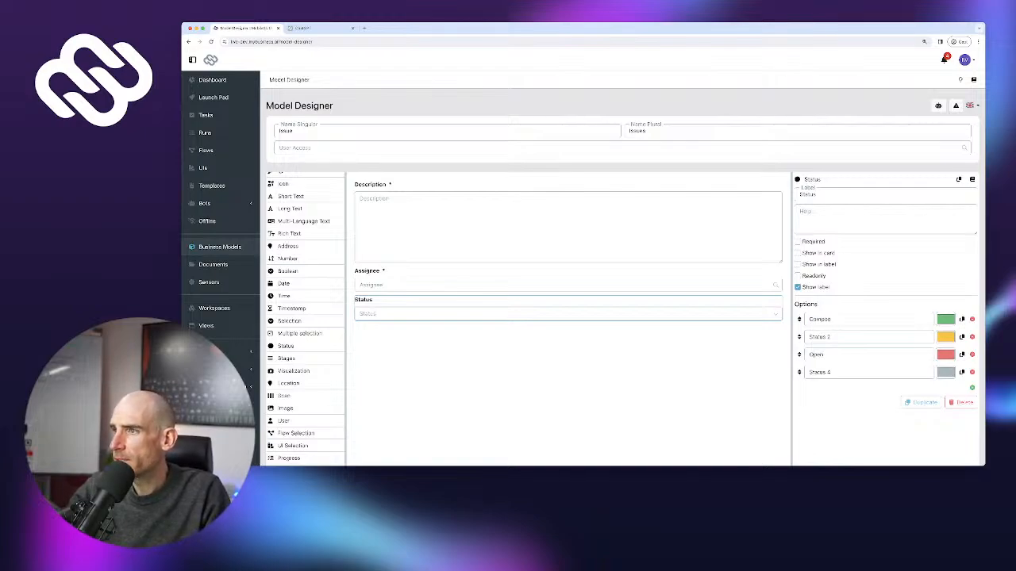
{"action": "triple_click", "coordinate": [819, 319]}
{"action": "key", "text": "BackSpace"}
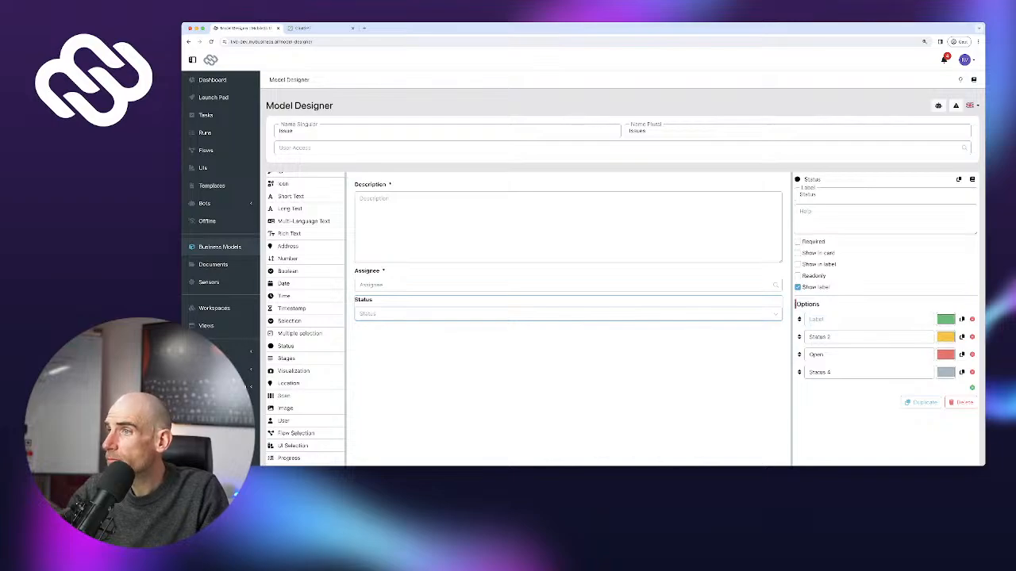
{"action": "type", "text": "Resolved"}
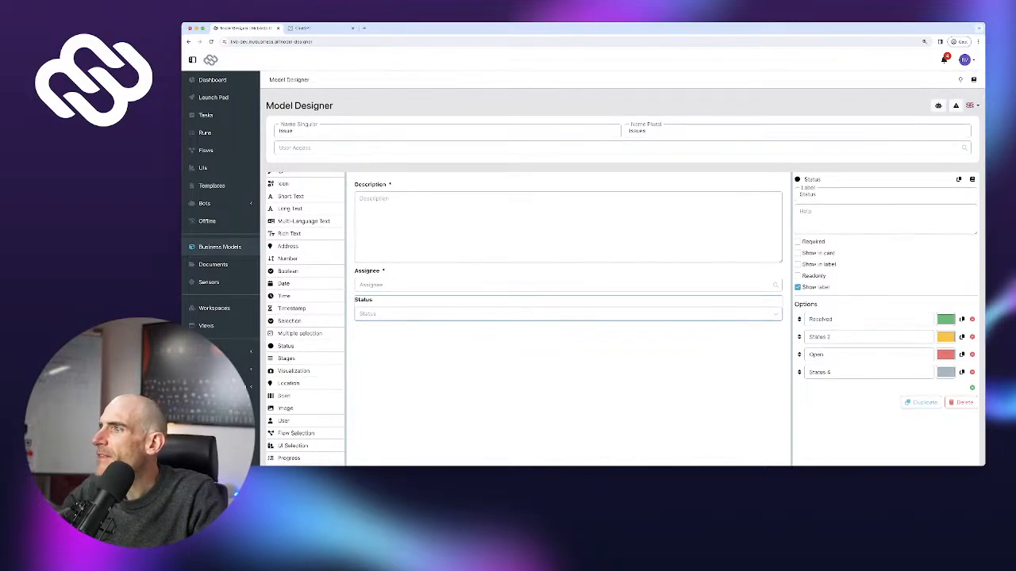
{"action": "left_click", "coordinate": [971, 337]}
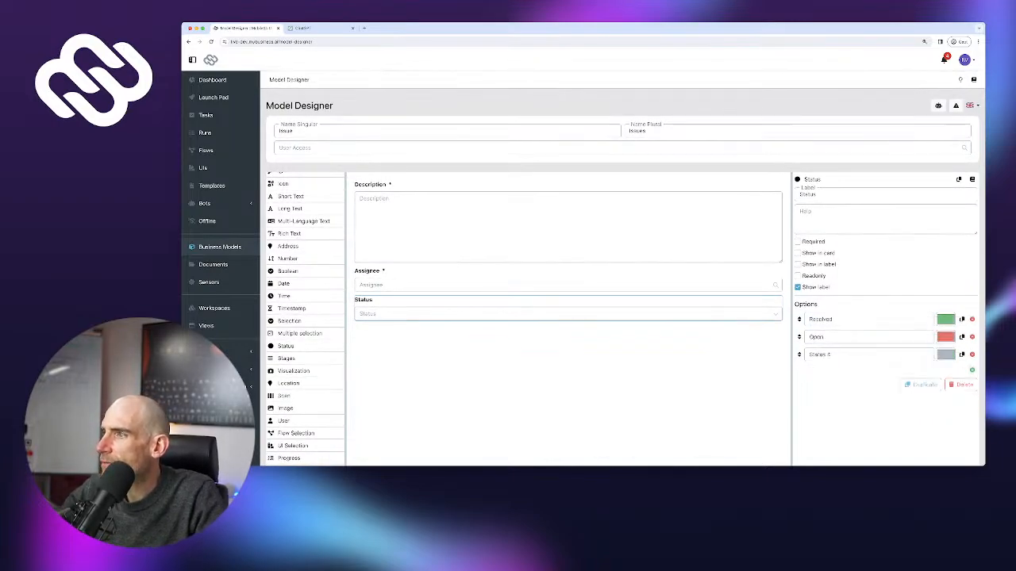
{"action": "left_click", "coordinate": [971, 353]}
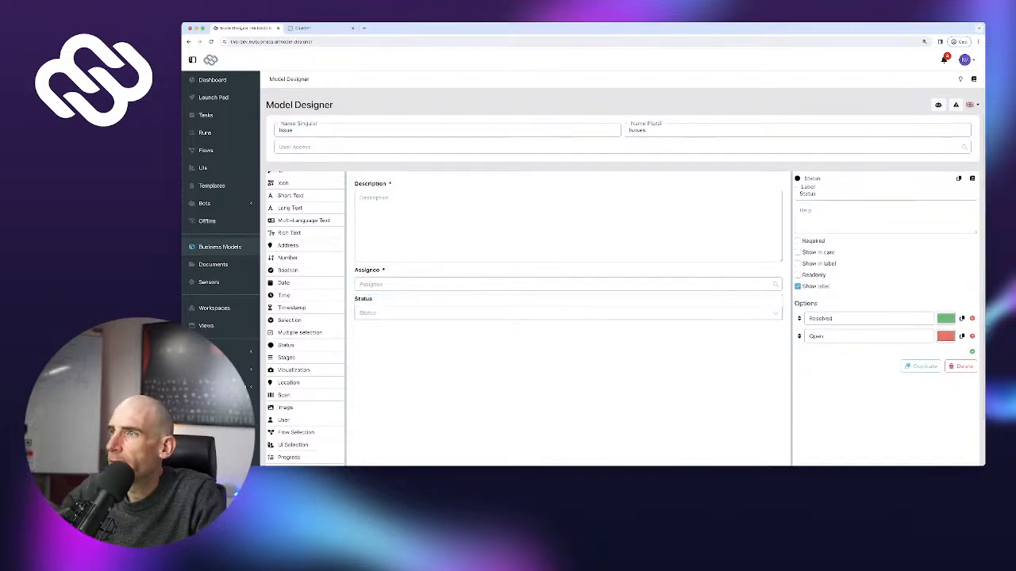
{"action": "left_click", "coordinate": [798, 241]}
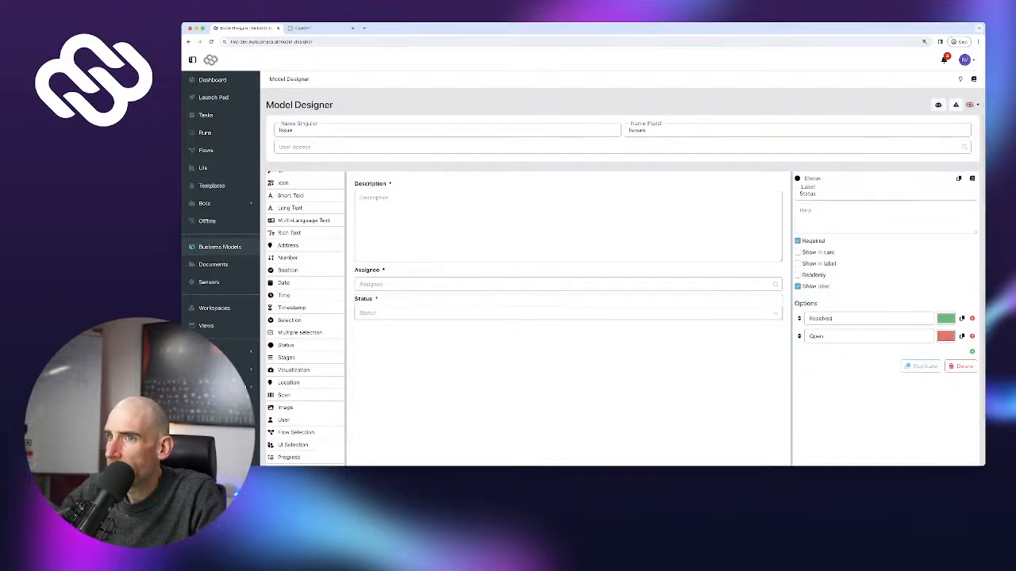
Show the Assignee on the issue card, save the Issue model, and open the Issues list
{"action": "left_click", "coordinate": [568, 284]}
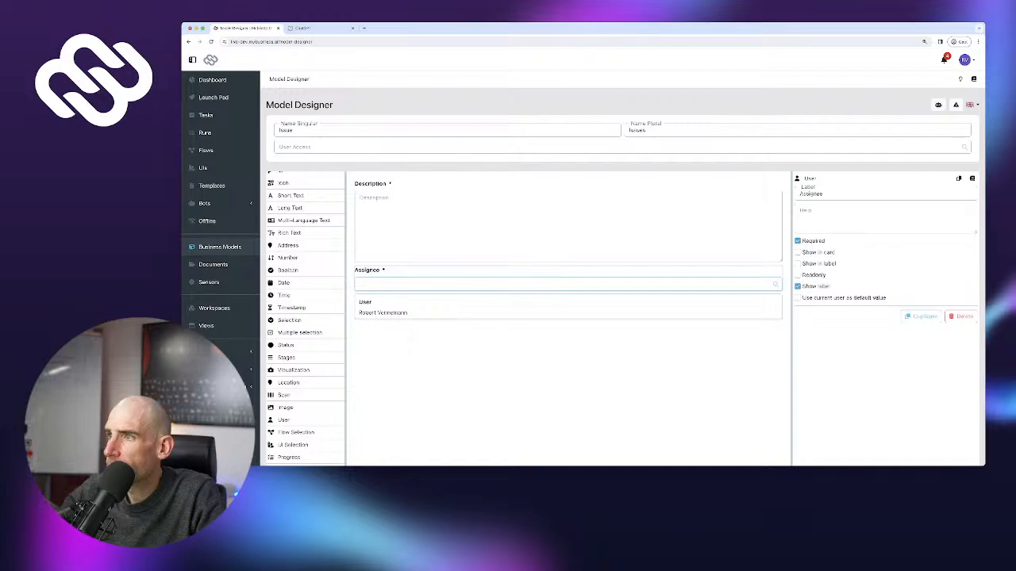
{"action": "left_click", "coordinate": [798, 252]}
{"action": "left_click", "coordinate": [567, 309]}
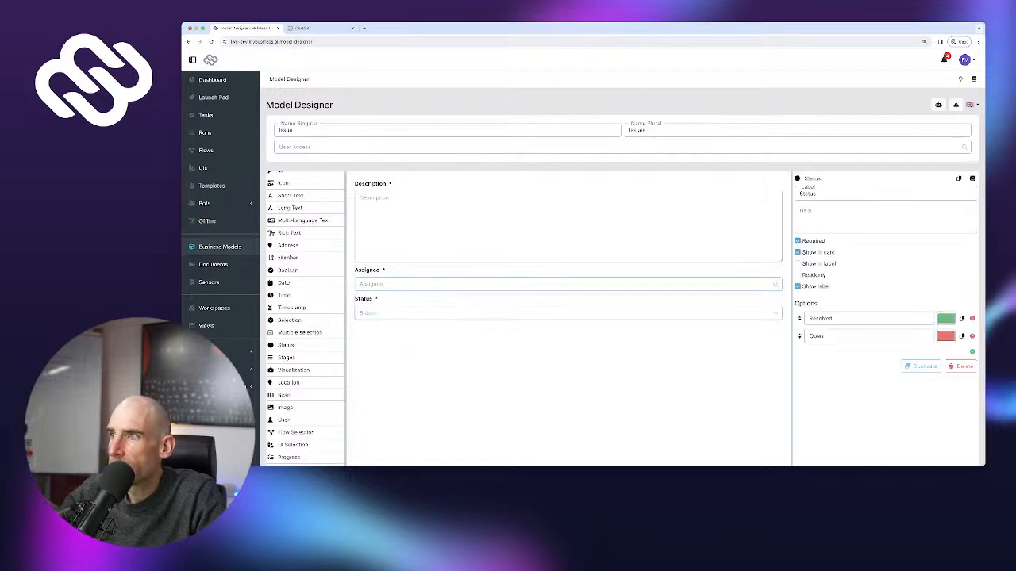
{"action": "scroll", "coordinate": [622, 317], "scroll_direction": "down", "scroll_amount": 1}
{"action": "scroll", "coordinate": [622, 317], "scroll_direction": "down", "scroll_amount": 2}
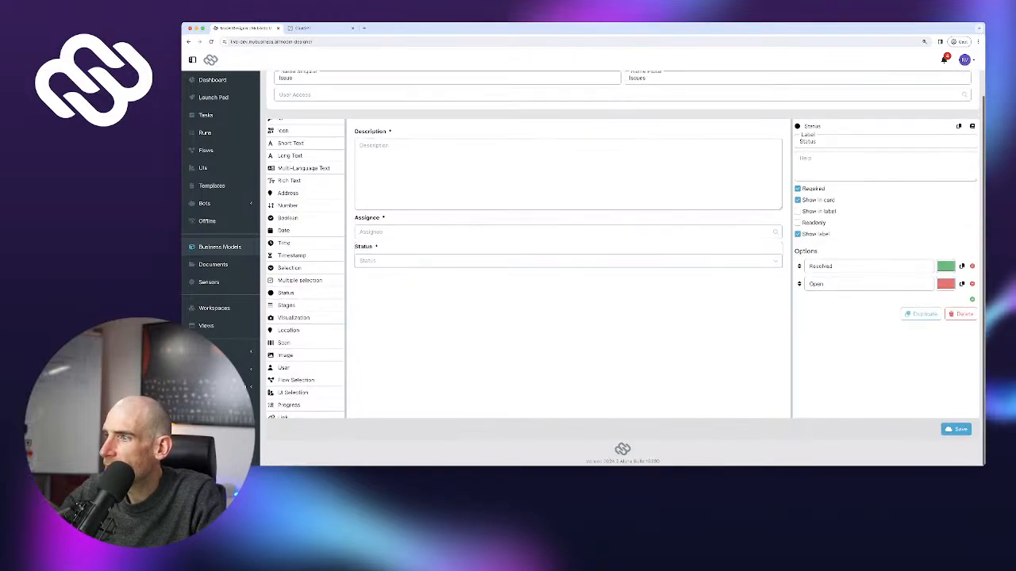
{"action": "left_click", "coordinate": [955, 428]}
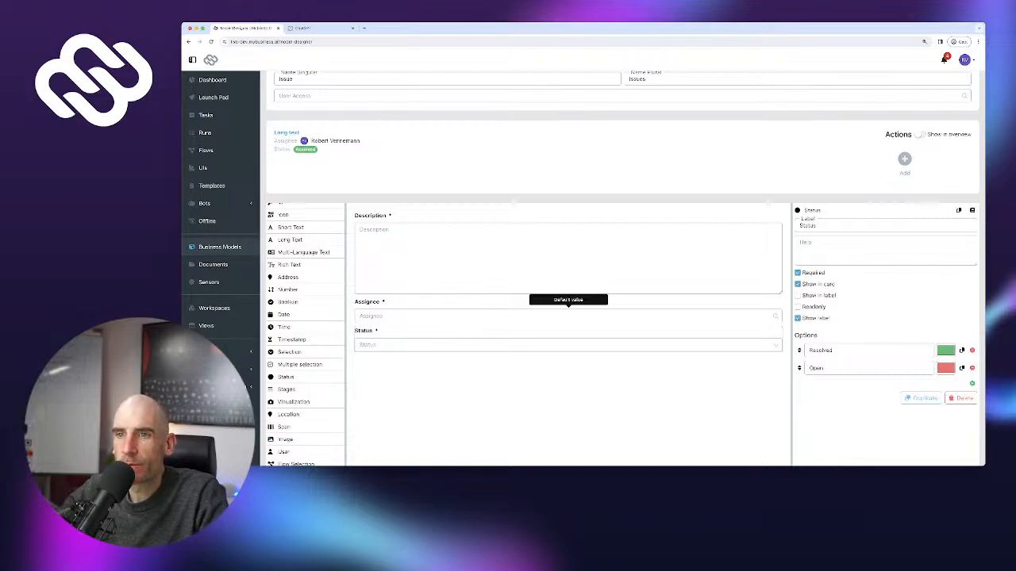
{"action": "scroll", "coordinate": [304, 275], "scroll_direction": "up", "scroll_amount": 1}
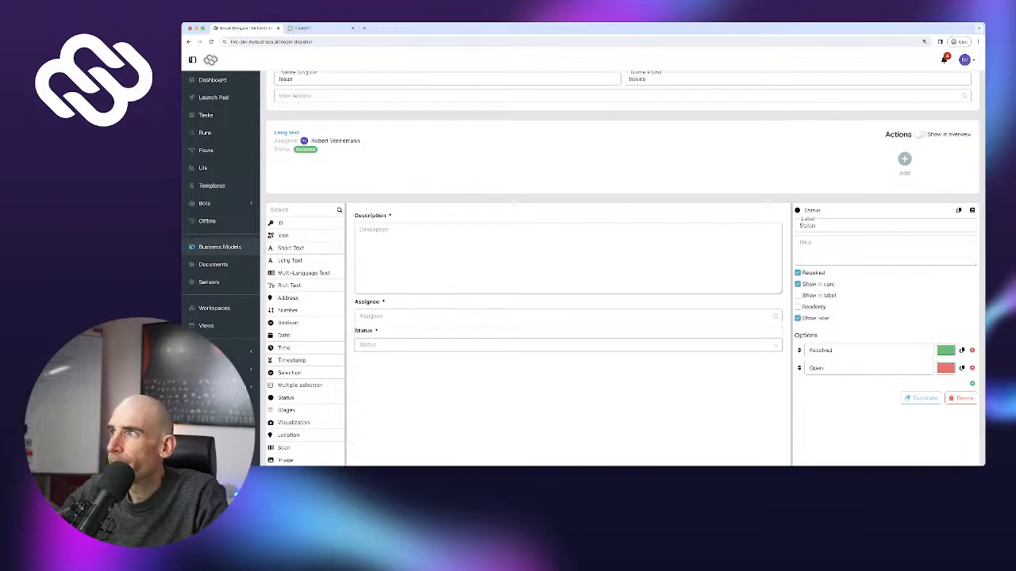
{"action": "scroll", "coordinate": [555, 238], "scroll_direction": "up", "scroll_amount": 2}
{"action": "left_click", "coordinate": [917, 106]}
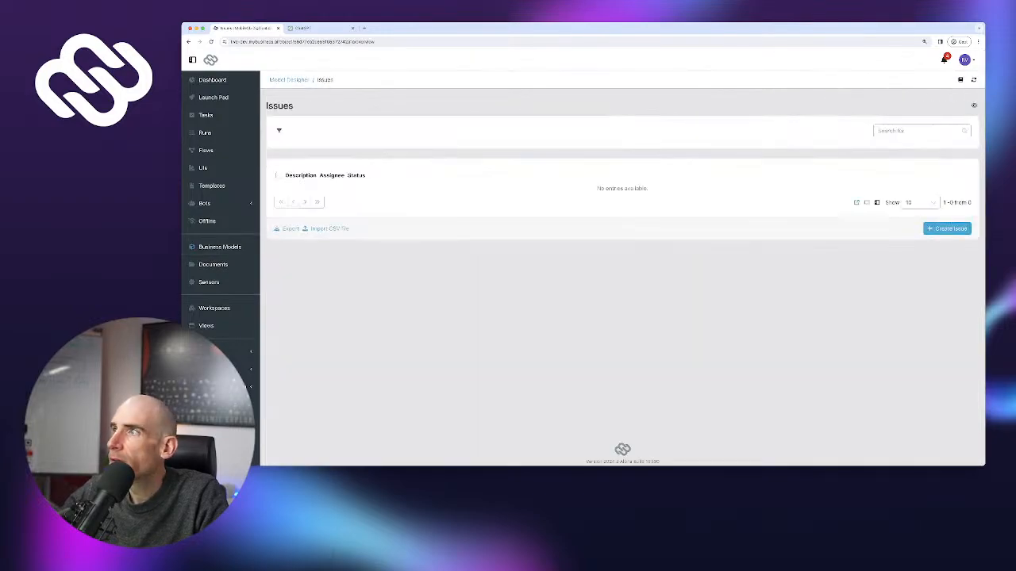
Create the Issues menu view and save it with the 'bug' icon
{"action": "left_click", "coordinate": [974, 105]}
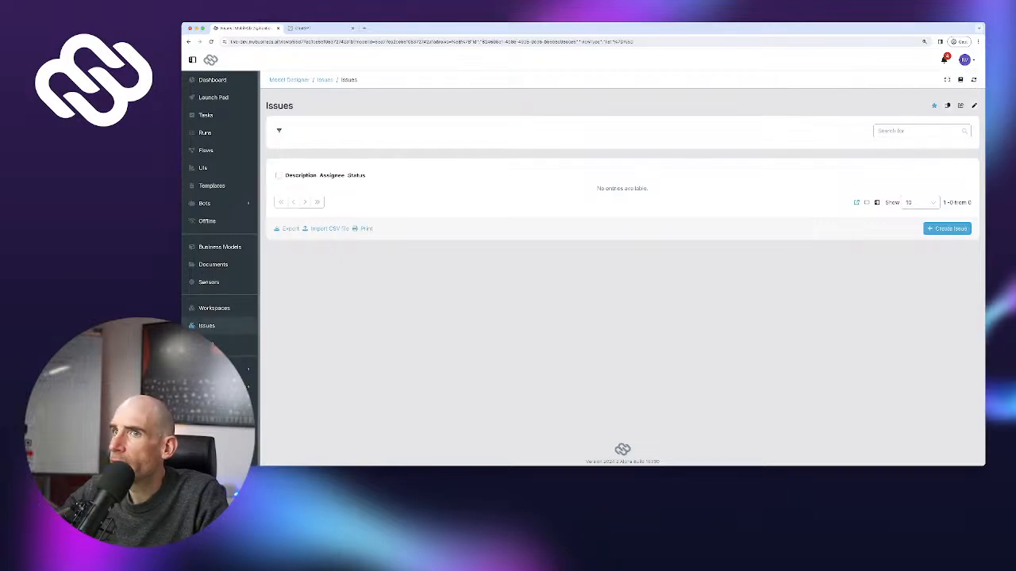
{"action": "left_click", "coordinate": [973, 106]}
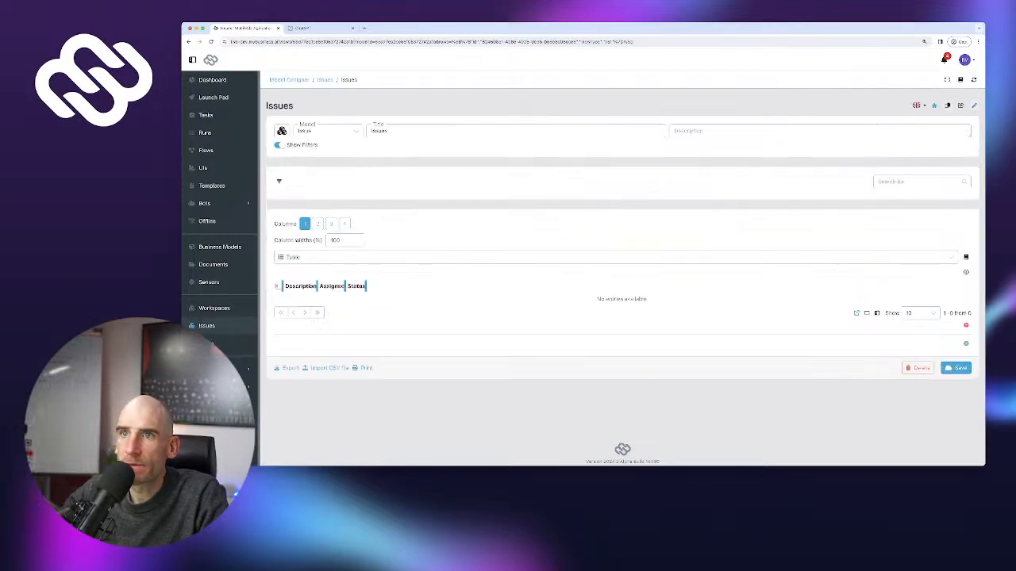
{"action": "left_click", "coordinate": [282, 131]}
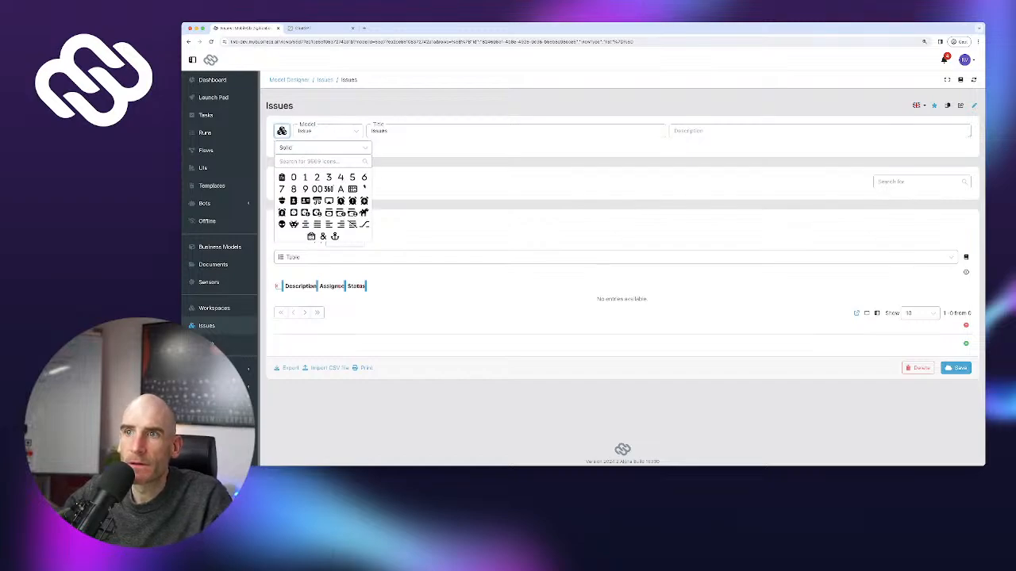
{"action": "type", "text": "bug"}
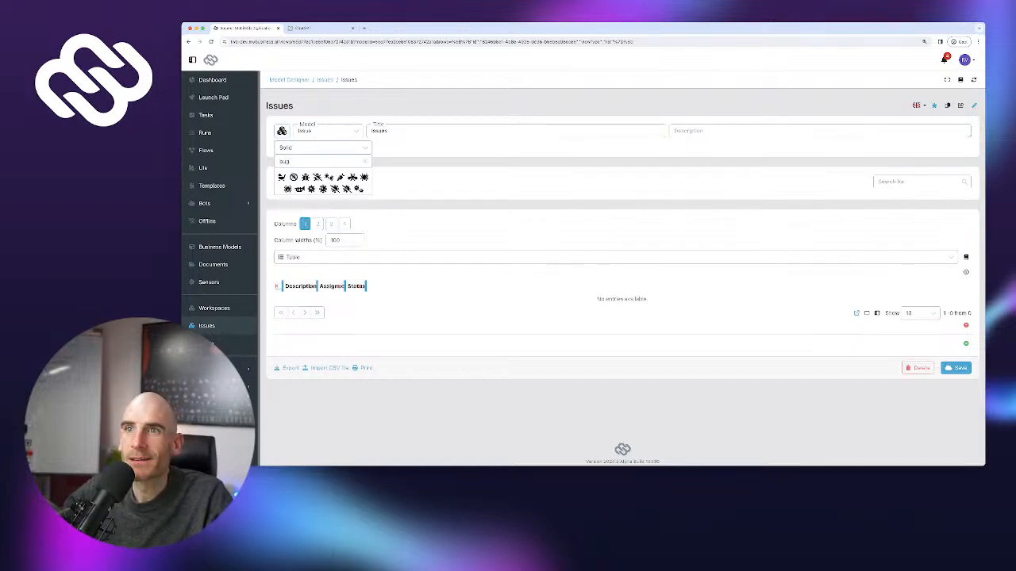
{"action": "left_click", "coordinate": [306, 178]}
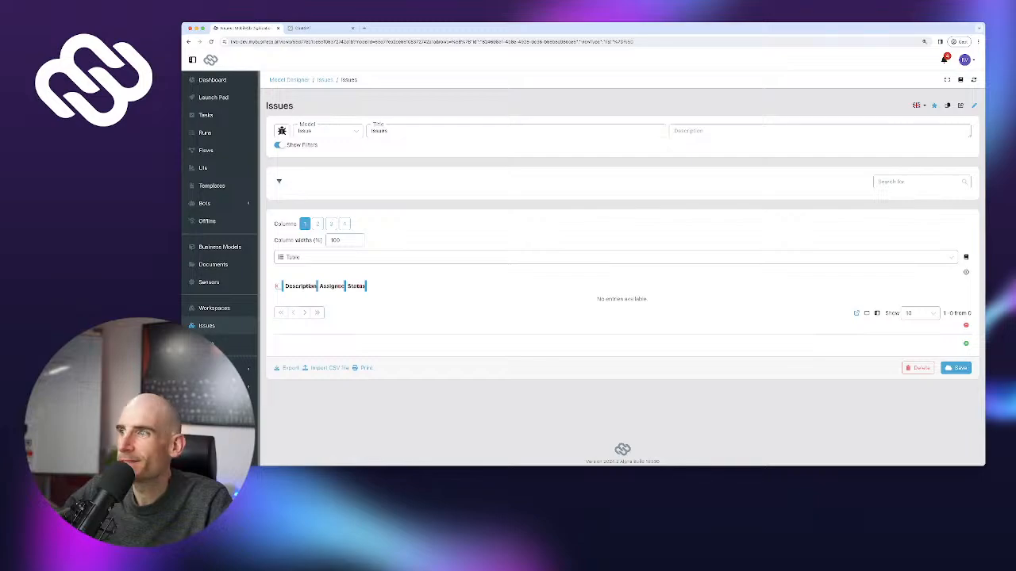
{"action": "left_click", "coordinate": [956, 368]}
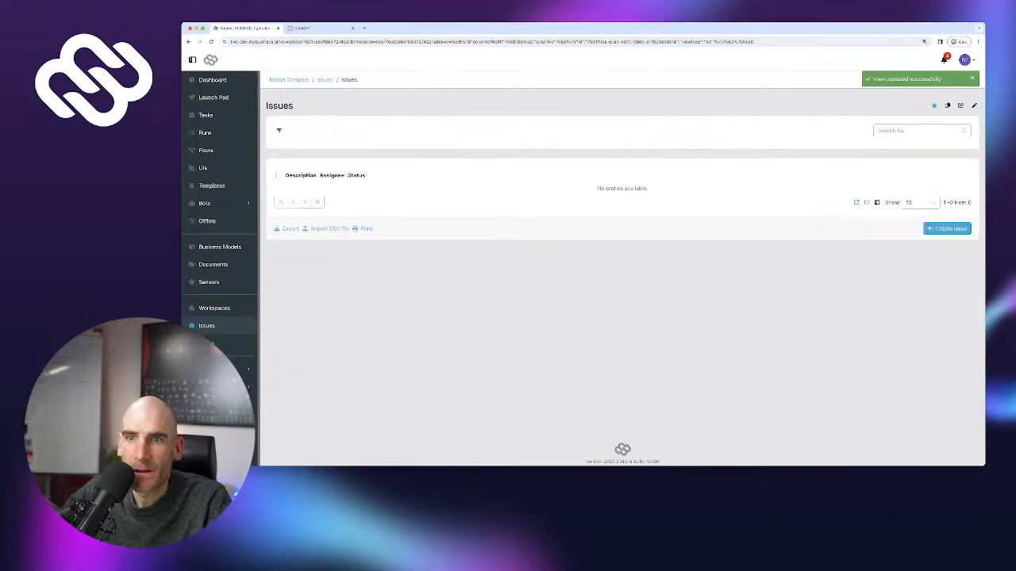
{"action": "left_click", "coordinate": [214, 308]}
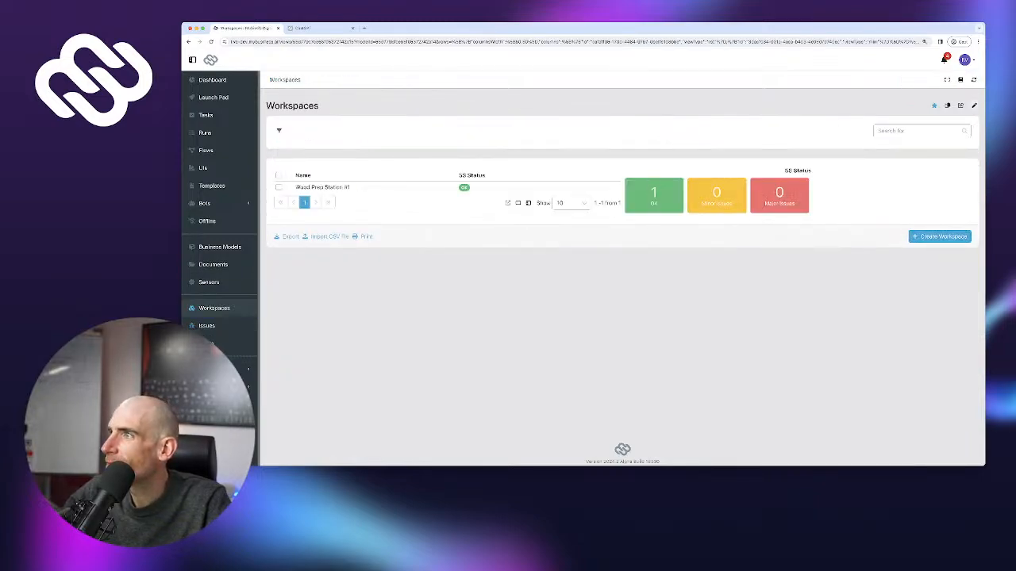
Give the Workspaces view the 'factory' icon, after trying other icon searches, and save it
{"action": "left_click", "coordinate": [974, 105]}
{"action": "left_click", "coordinate": [281, 131]}
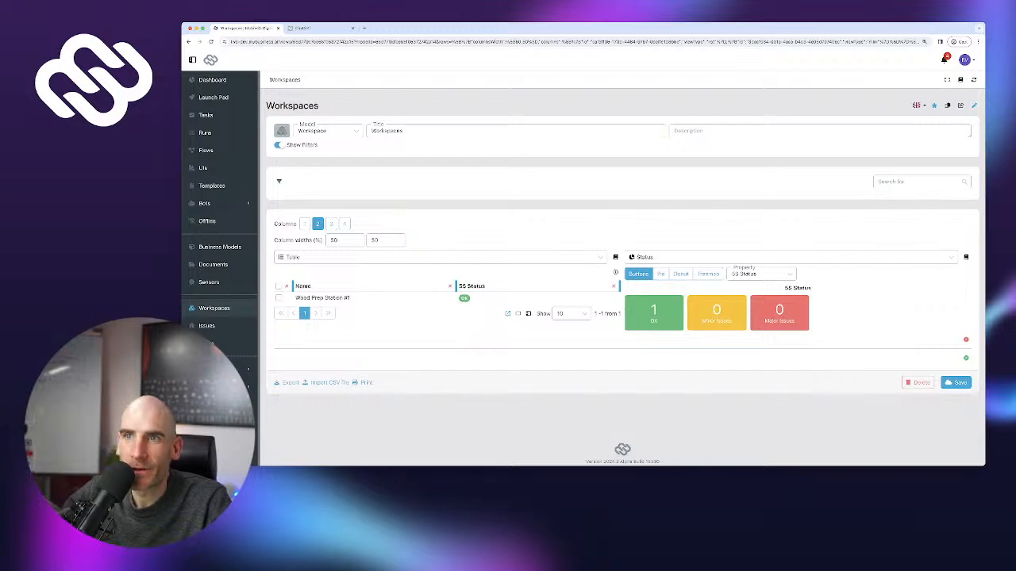
{"action": "type", "text": "workspace"}
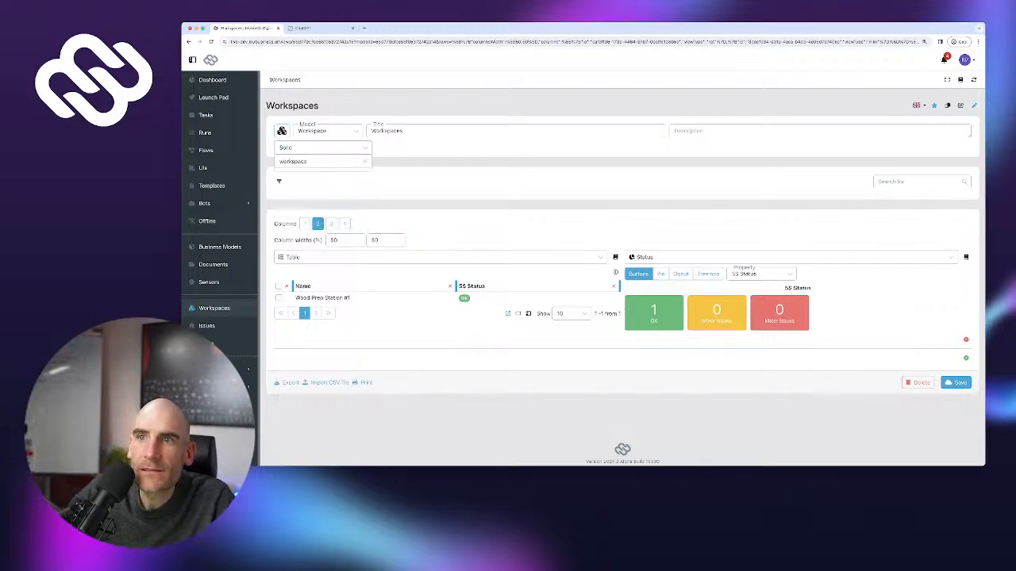
{"action": "key", "text": "ctrl+a"}
{"action": "key", "text": "BackSpace"}
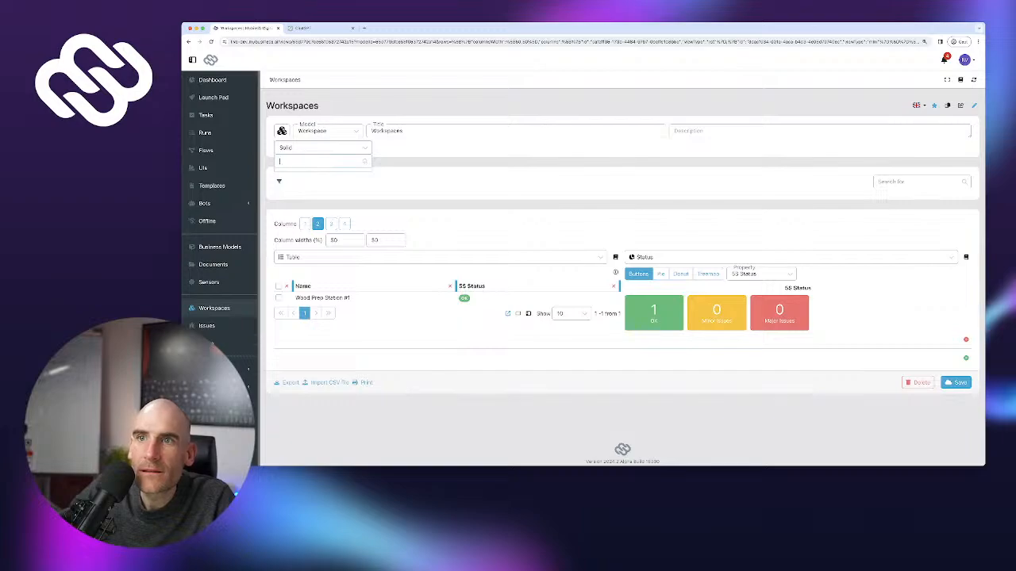
{"action": "type", "text": "deska"}
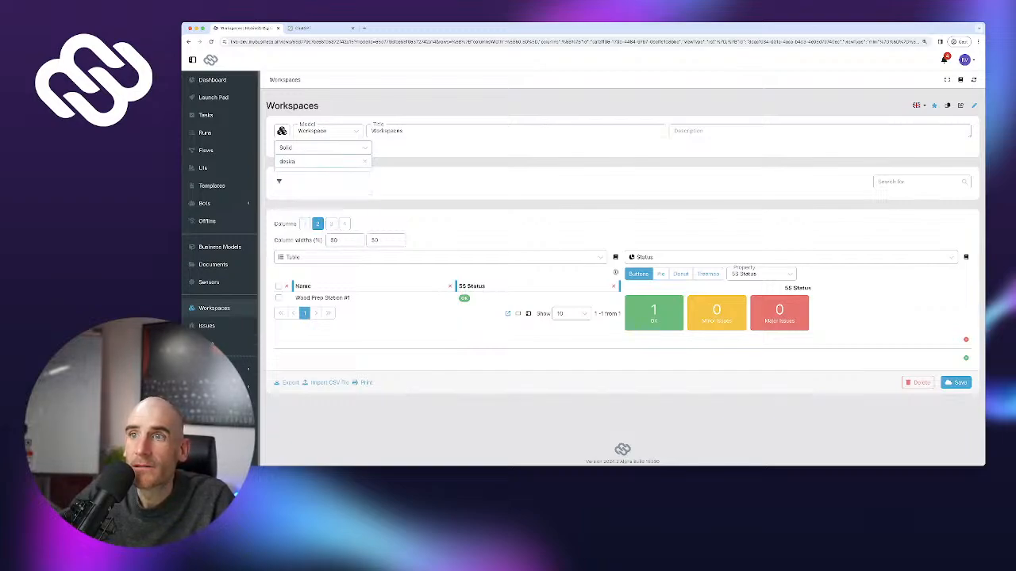
{"action": "key", "text": "ctrl+a"}
{"action": "key", "text": "BackSpace"}
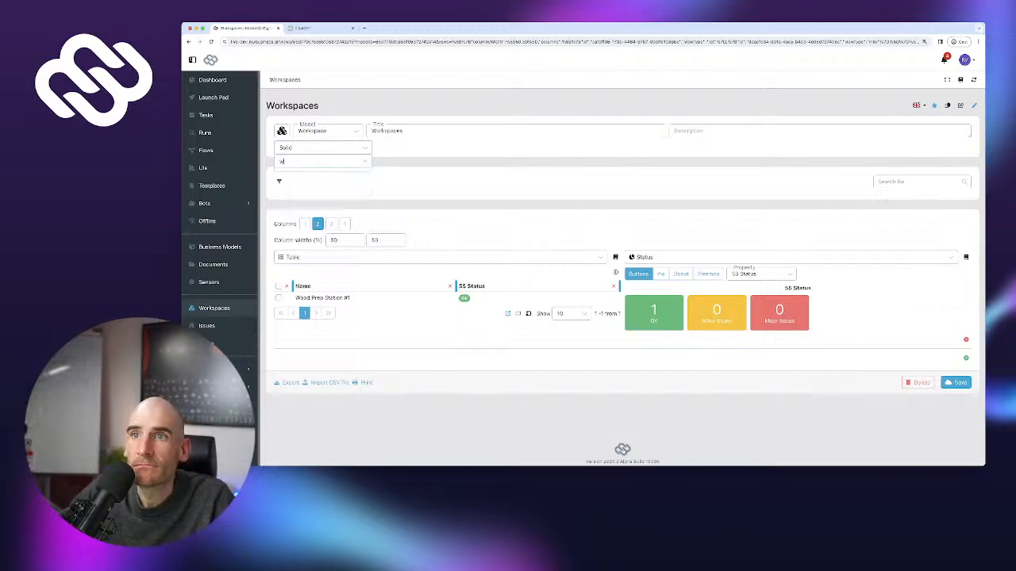
{"action": "type", "text": "work"}
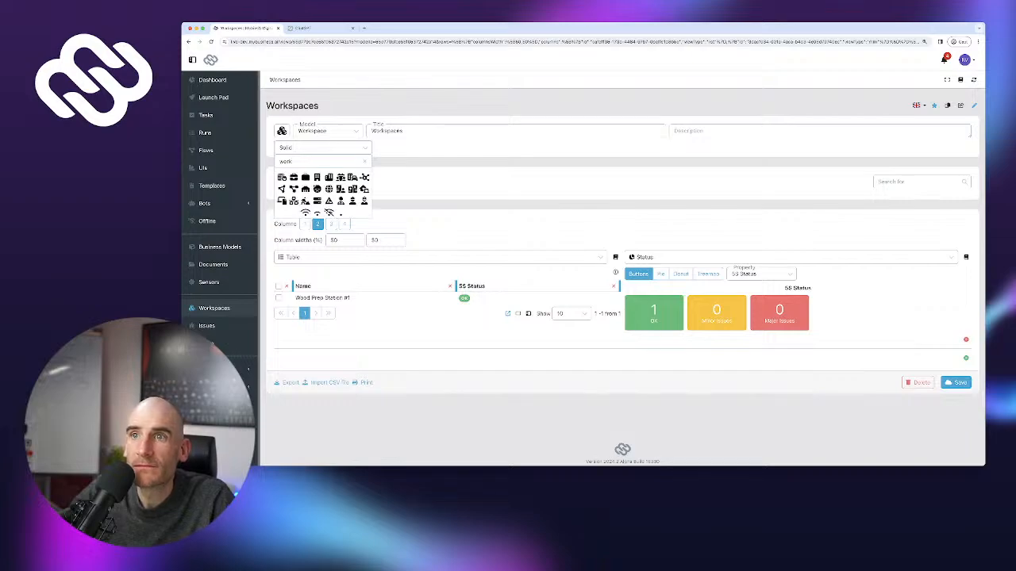
{"action": "key", "text": "ctrl+a"}
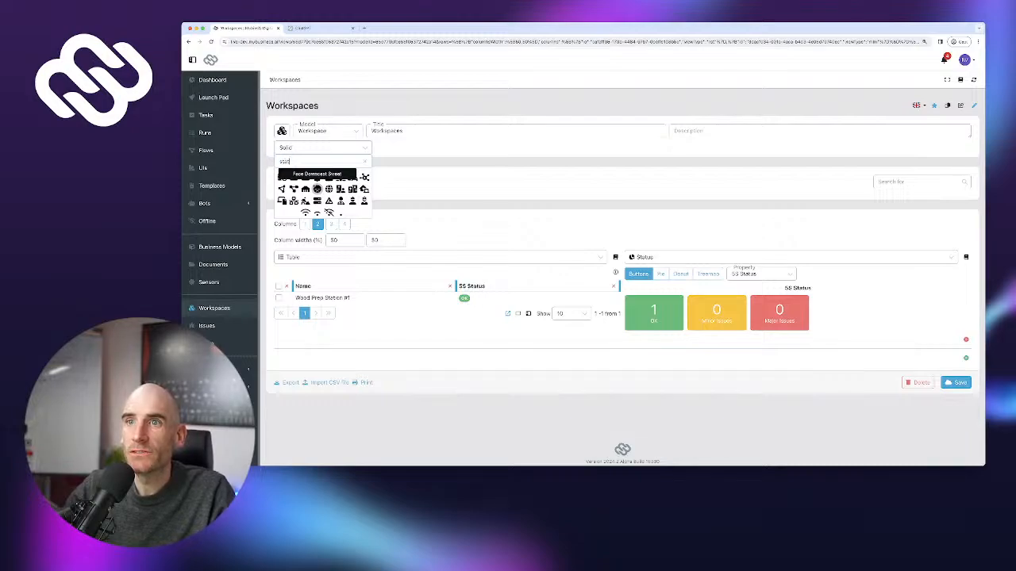
{"action": "type", "text": "stat"}
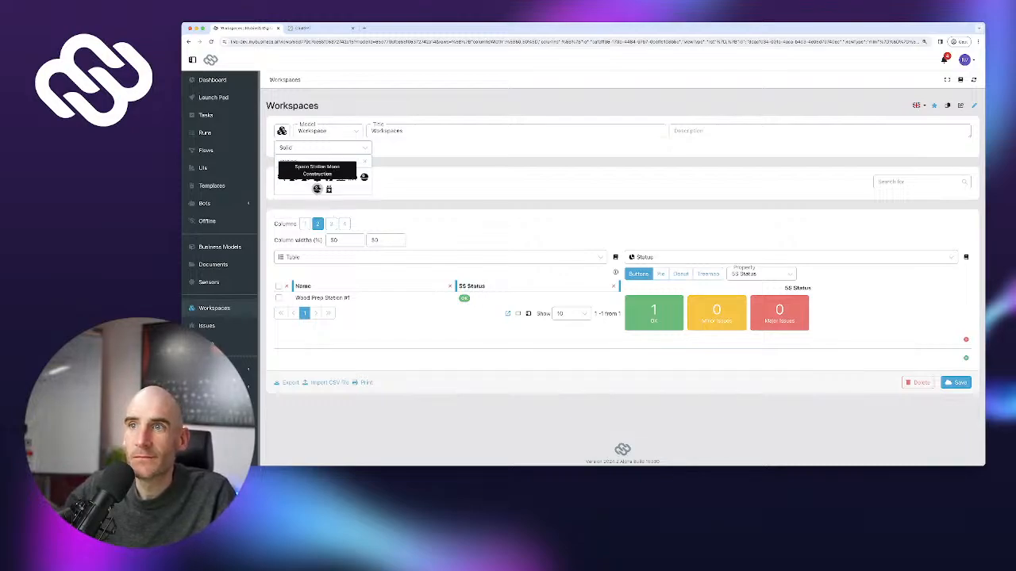
{"action": "type", "text": "ion"}
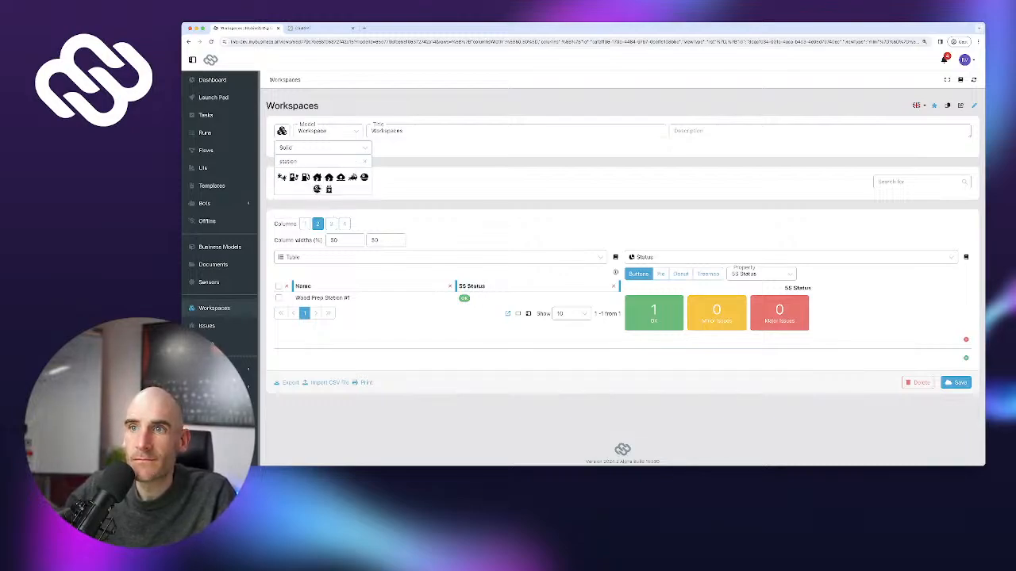
{"action": "key", "text": "ctrl+a"}
{"action": "type", "text": "factory"}
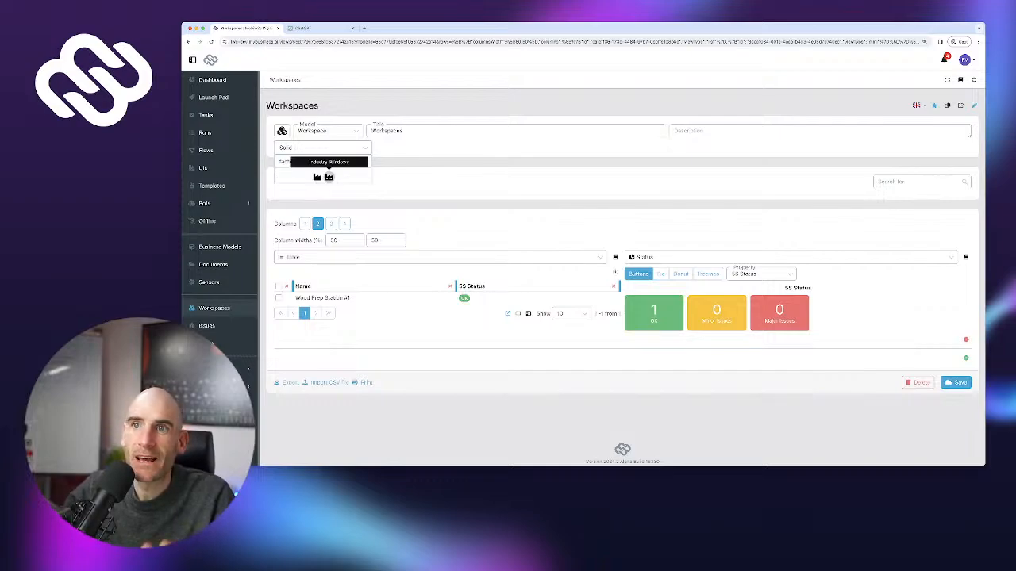
{"action": "left_click", "coordinate": [317, 177]}
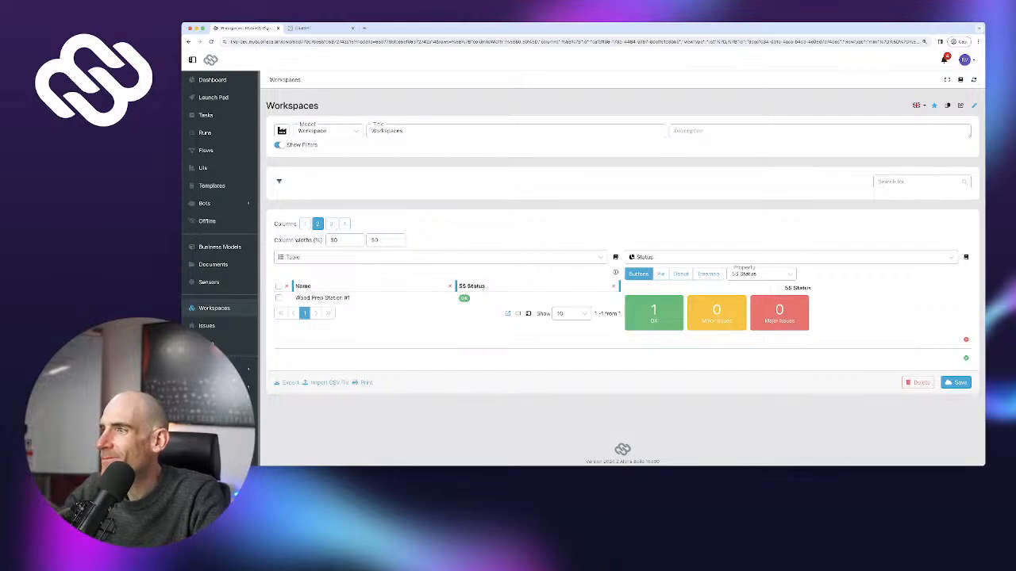
{"action": "left_click", "coordinate": [955, 382]}
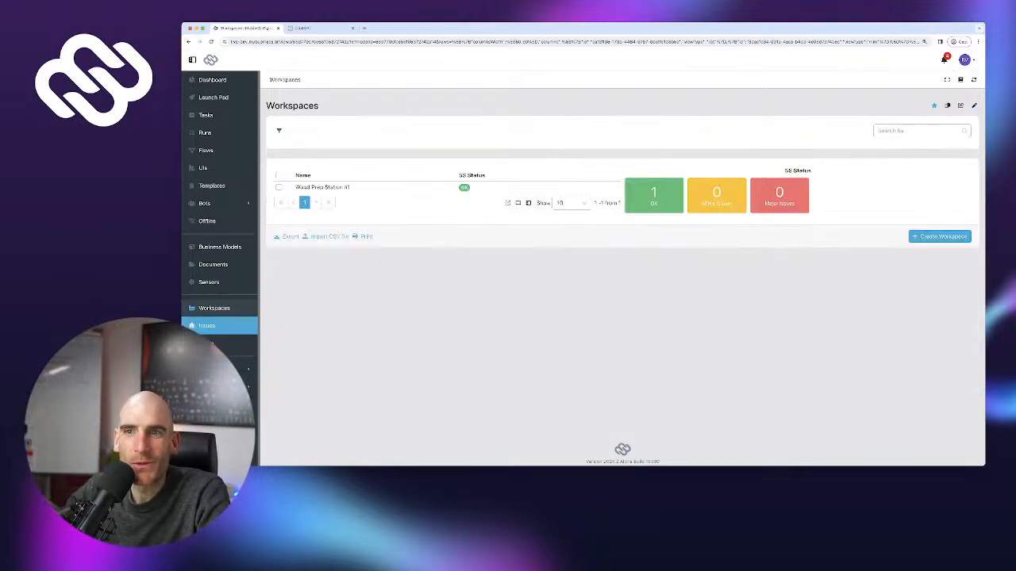
Switch between the Issues and Workspaces lists, then open Wood Prep Station #1
{"action": "left_click", "coordinate": [206, 326]}
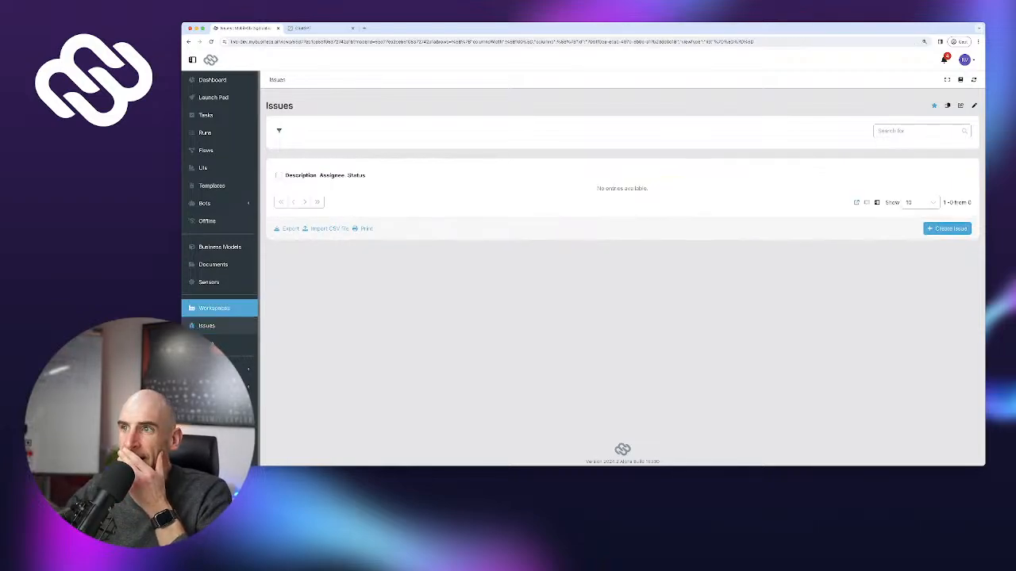
{"action": "left_click", "coordinate": [214, 308]}
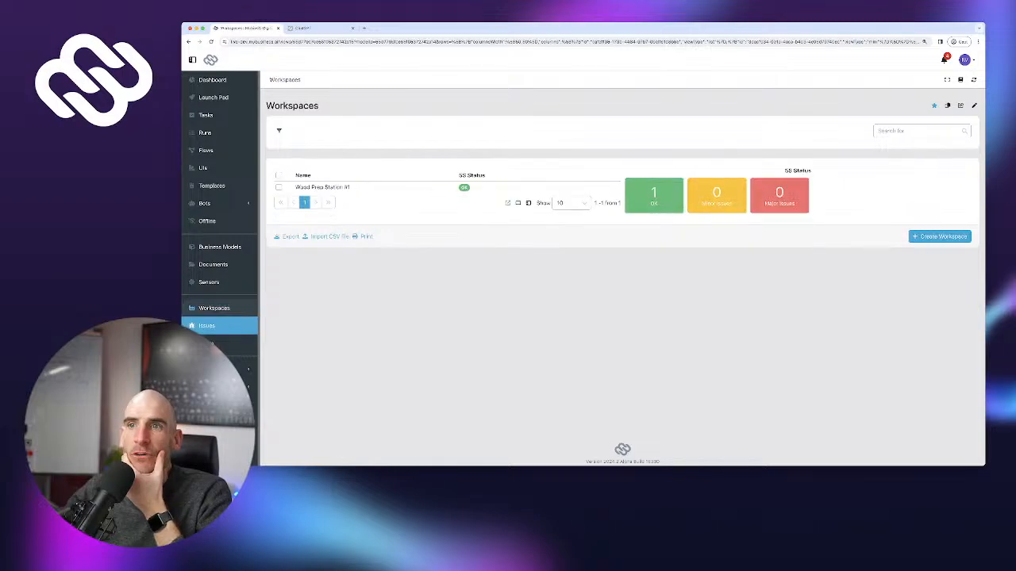
{"action": "left_click", "coordinate": [206, 325]}
{"action": "left_click", "coordinate": [215, 308]}
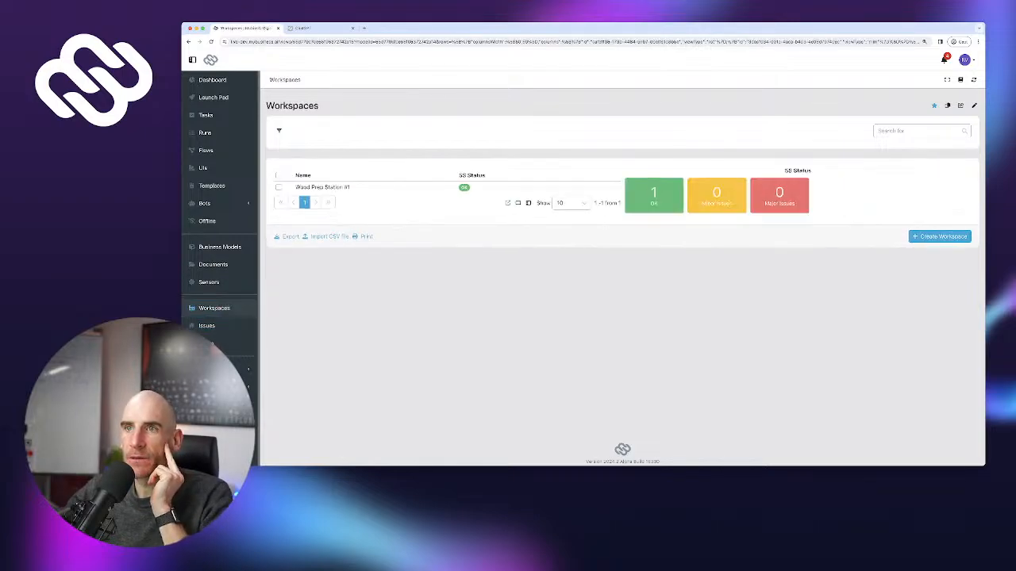
{"action": "left_click", "coordinate": [322, 187]}
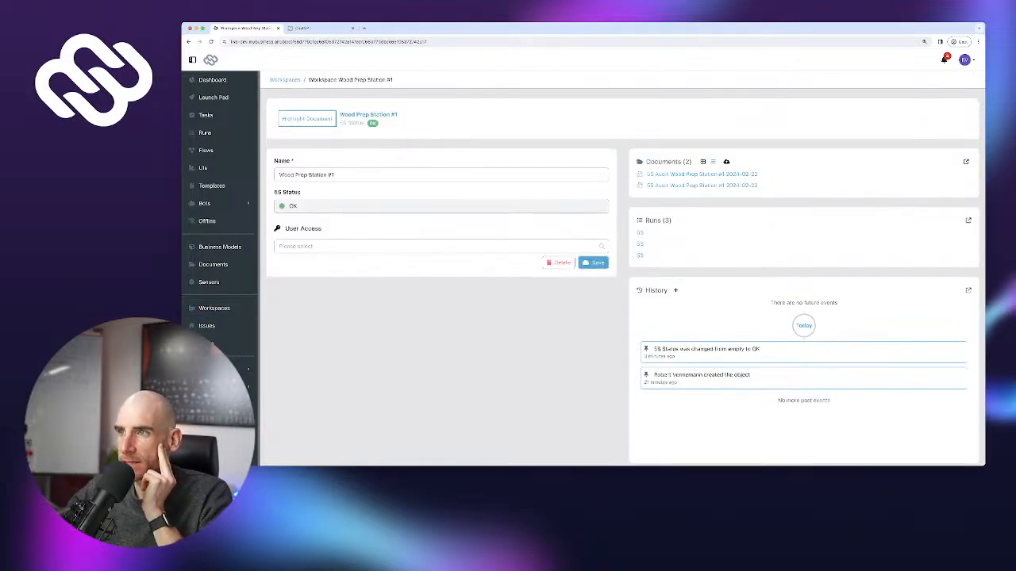
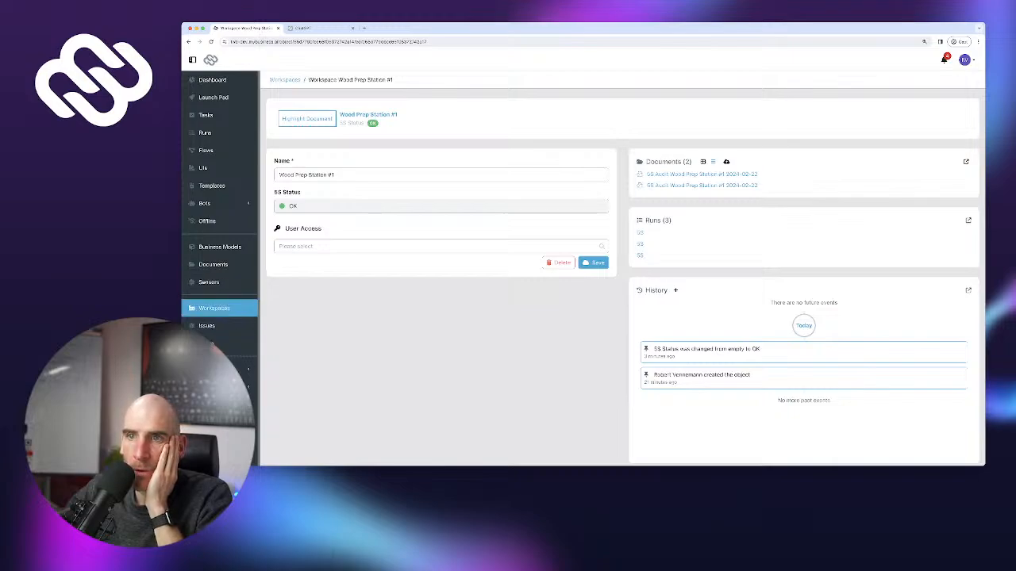
Open the Workspace business model and scroll down to the relationship field types
{"action": "left_click", "coordinate": [220, 246]}
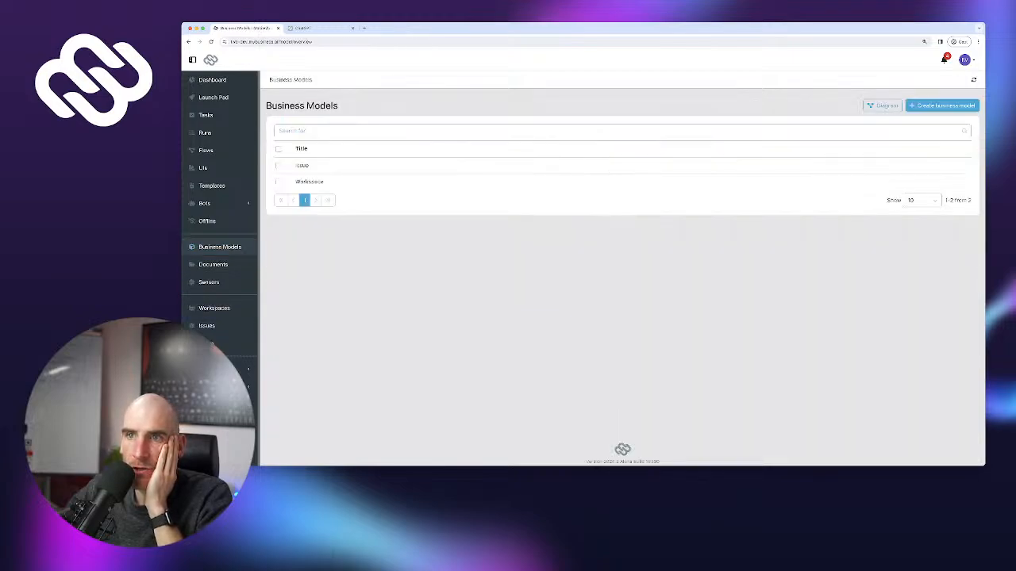
{"action": "left_click", "coordinate": [309, 182]}
{"action": "scroll", "coordinate": [622, 269], "scroll_direction": "down", "scroll_amount": 2}
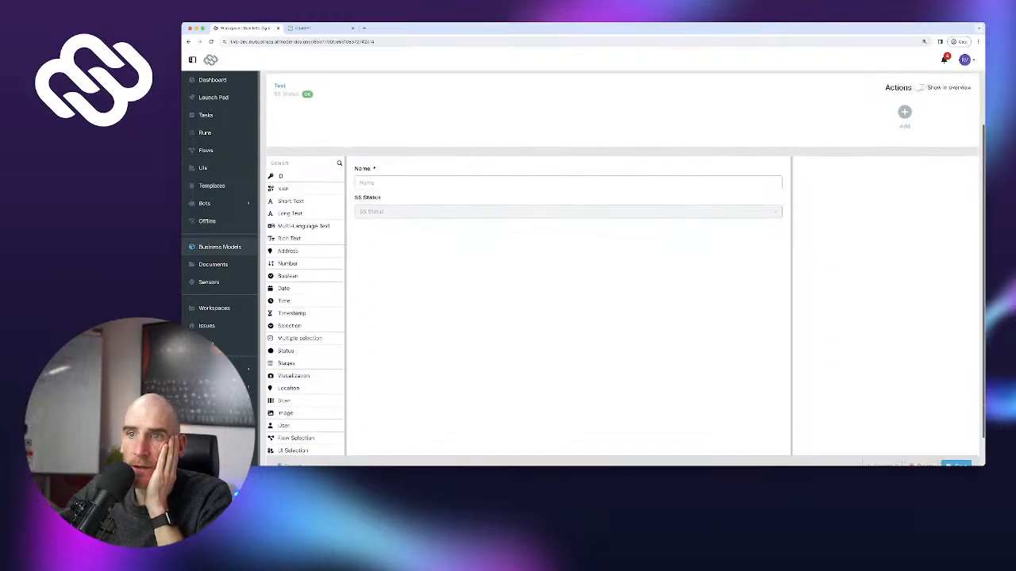
{"action": "scroll", "coordinate": [305, 301], "scroll_direction": "down", "scroll_amount": 3}
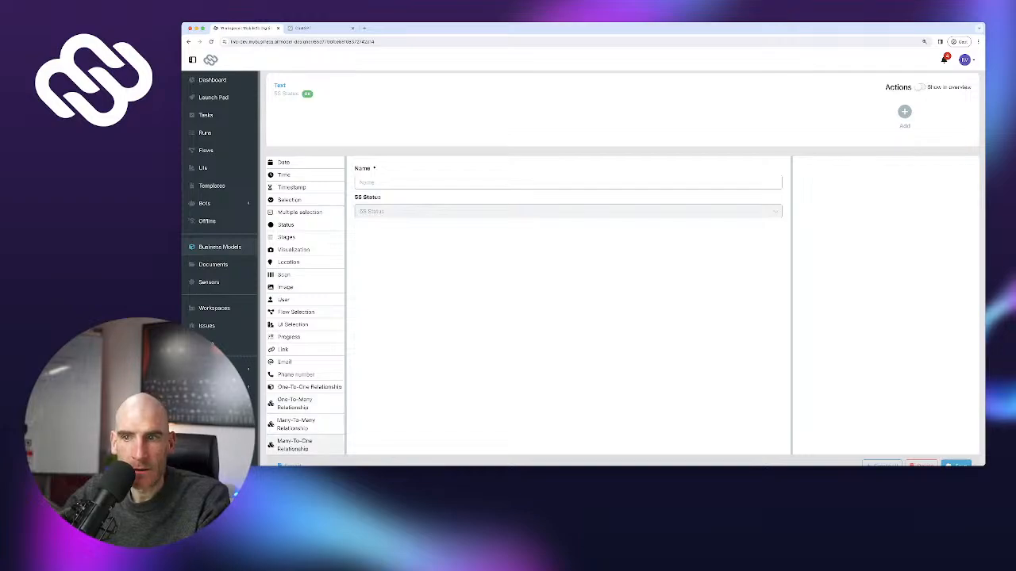
Add a one-to-many 'Issue' field linked to the Issue model with Preview Objects ticked, and save
{"action": "left_click", "coordinate": [305, 403]}
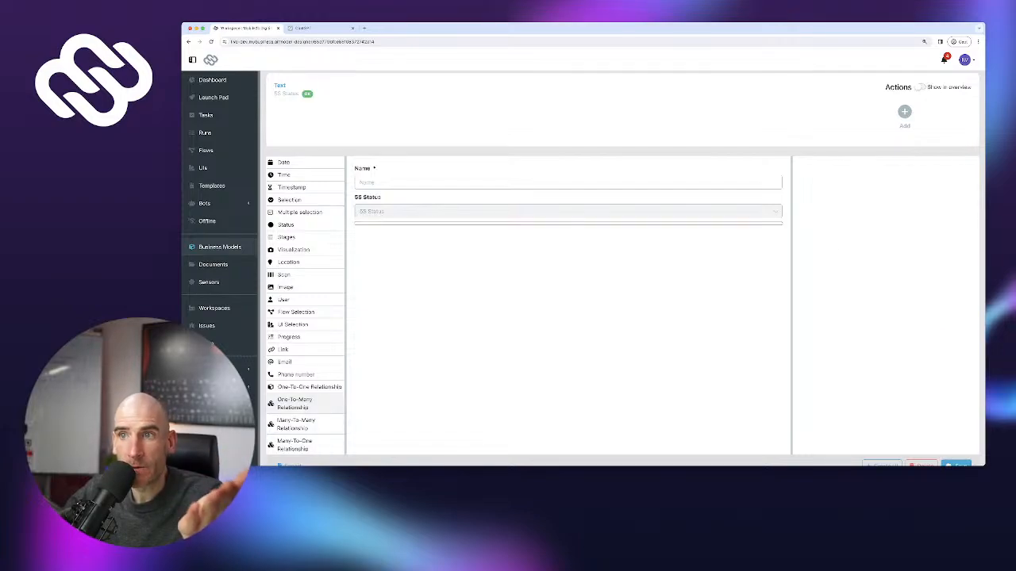
{"action": "scroll", "coordinate": [568, 318], "scroll_direction": "up", "scroll_amount": 1}
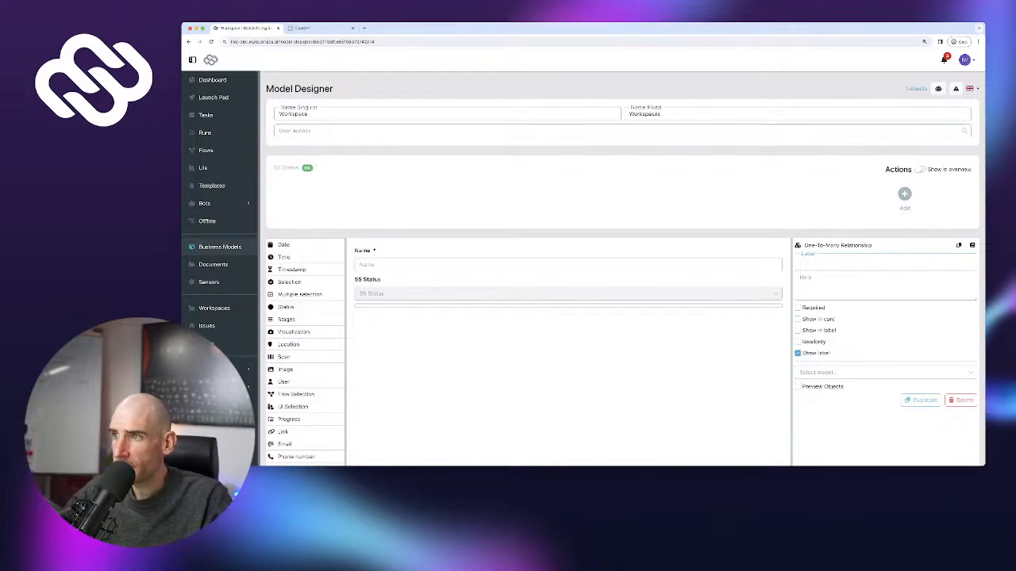
{"action": "type", "text": "Issues"}
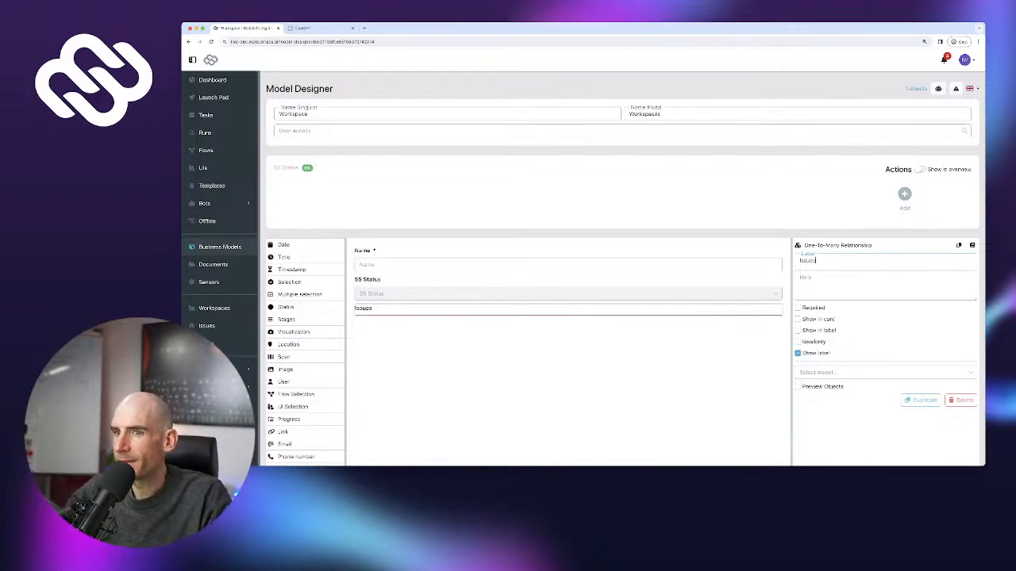
{"action": "scroll", "coordinate": [624, 267], "scroll_direction": "down", "scroll_amount": 3}
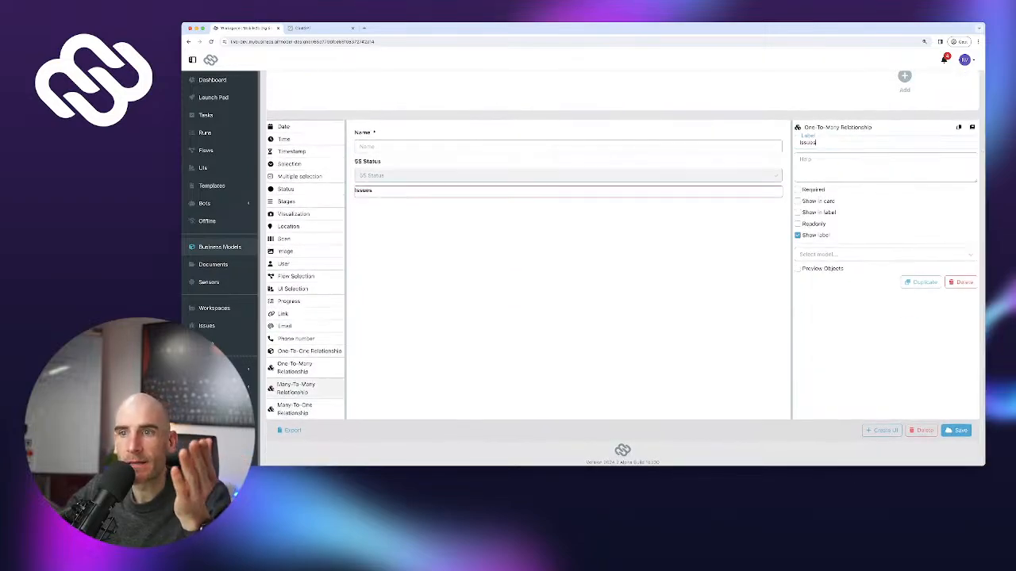
{"action": "scroll", "coordinate": [306, 388], "scroll_direction": "up", "scroll_amount": 10}
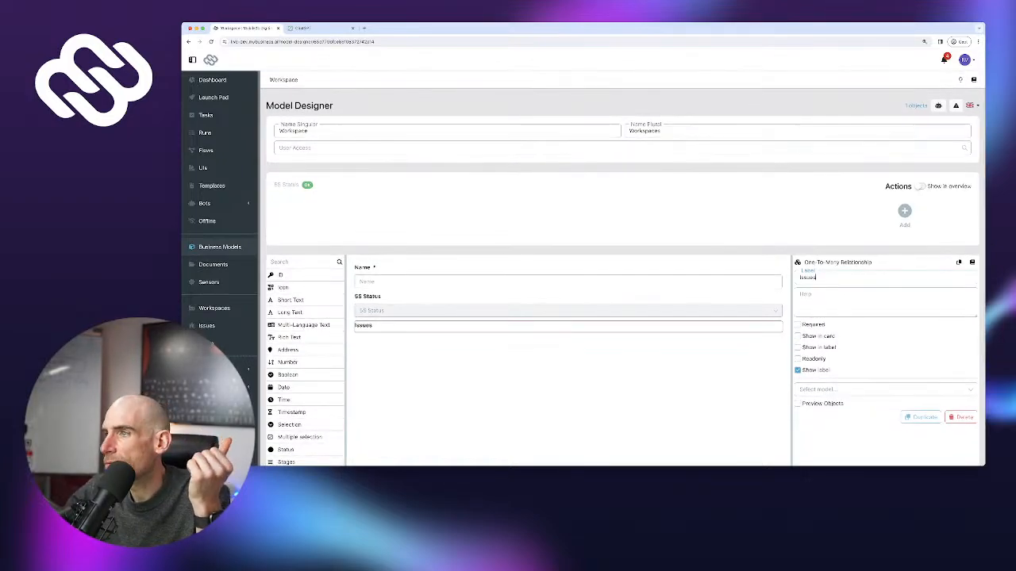
{"action": "left_click", "coordinate": [882, 390]}
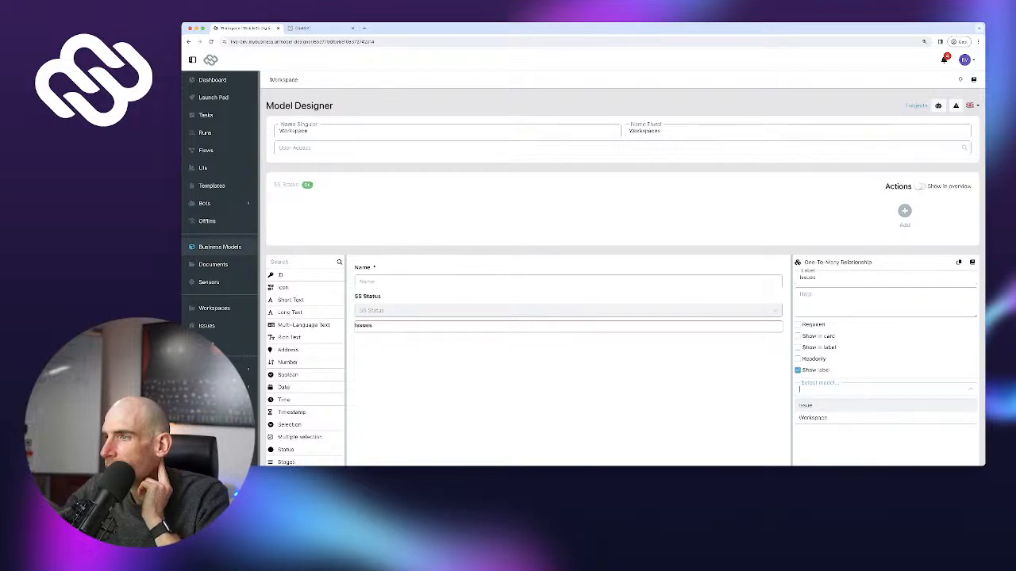
{"action": "left_click", "coordinate": [882, 406]}
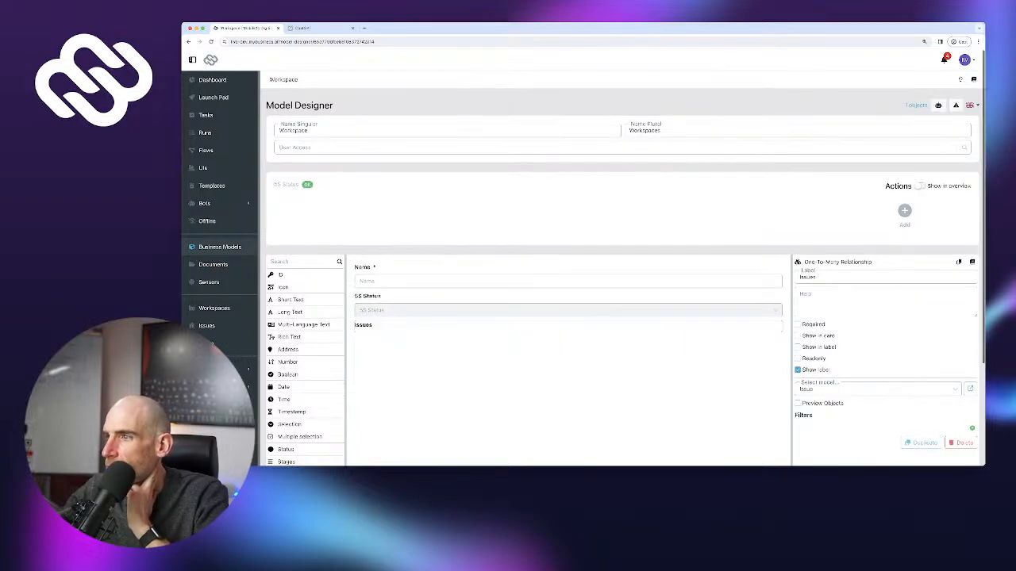
{"action": "left_click", "coordinate": [798, 404]}
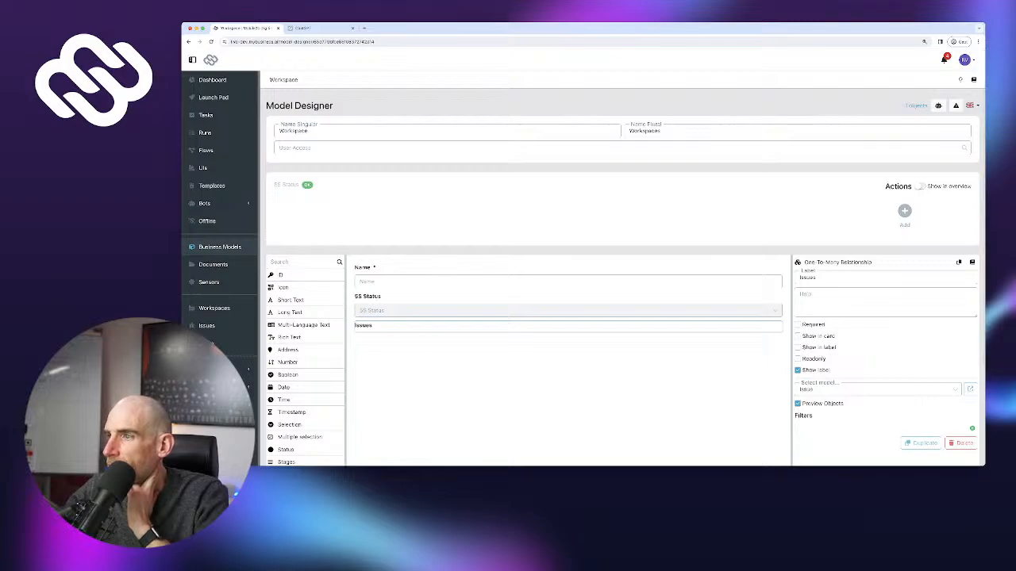
{"action": "scroll", "coordinate": [797, 404], "scroll_direction": "down", "scroll_amount": 1}
{"action": "scroll", "coordinate": [623, 269], "scroll_direction": "down", "scroll_amount": 2}
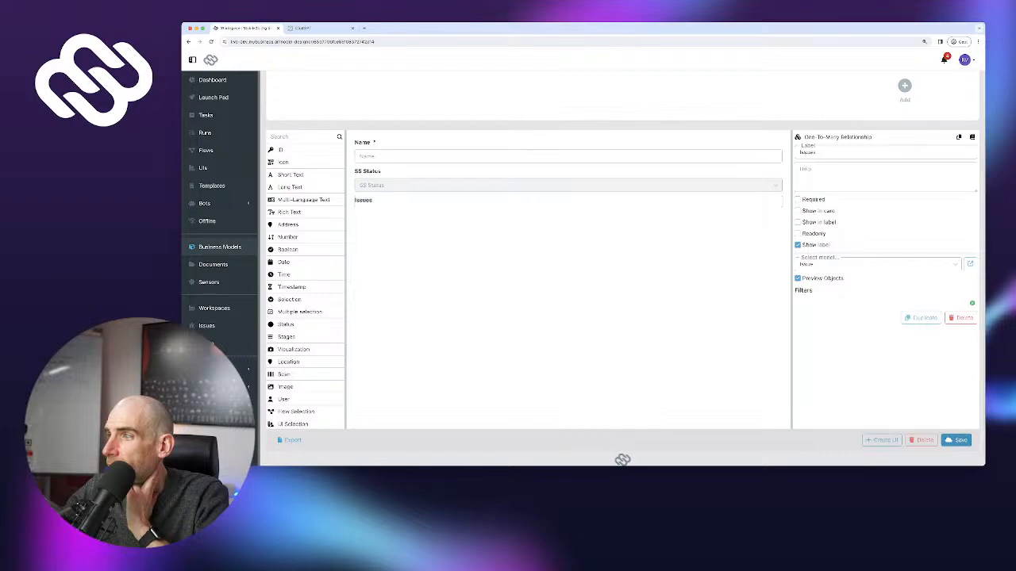
{"action": "left_click", "coordinate": [956, 441]}
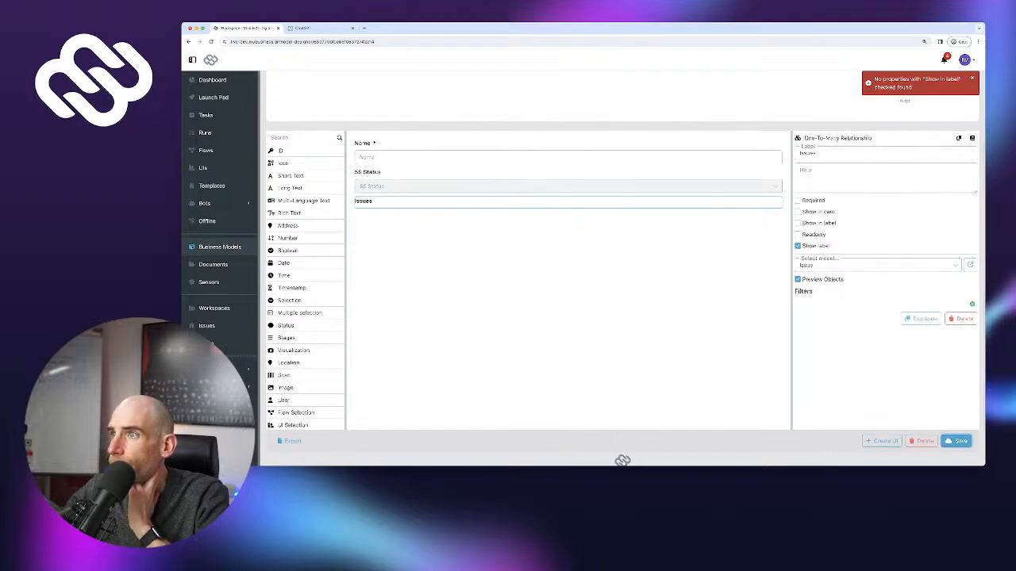
Turn on Show in label for the Workspace Name field and save the model
{"action": "left_click", "coordinate": [568, 156]}
{"action": "left_click", "coordinate": [798, 223]}
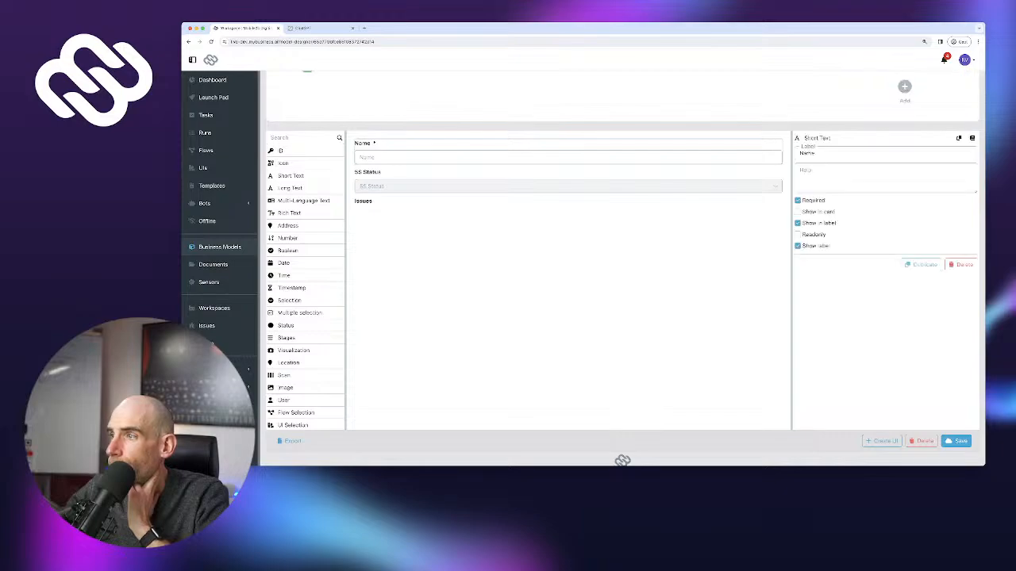
{"action": "left_click", "coordinate": [956, 442]}
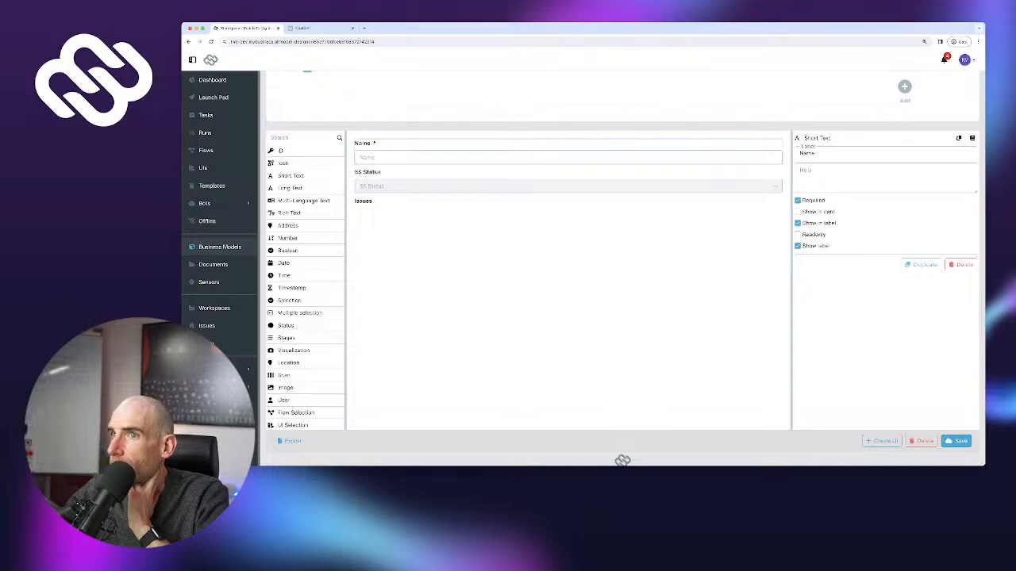
Check the 5S Status and Issues fields, save again, and open the linked Issue model
{"action": "left_click", "coordinate": [567, 182]}
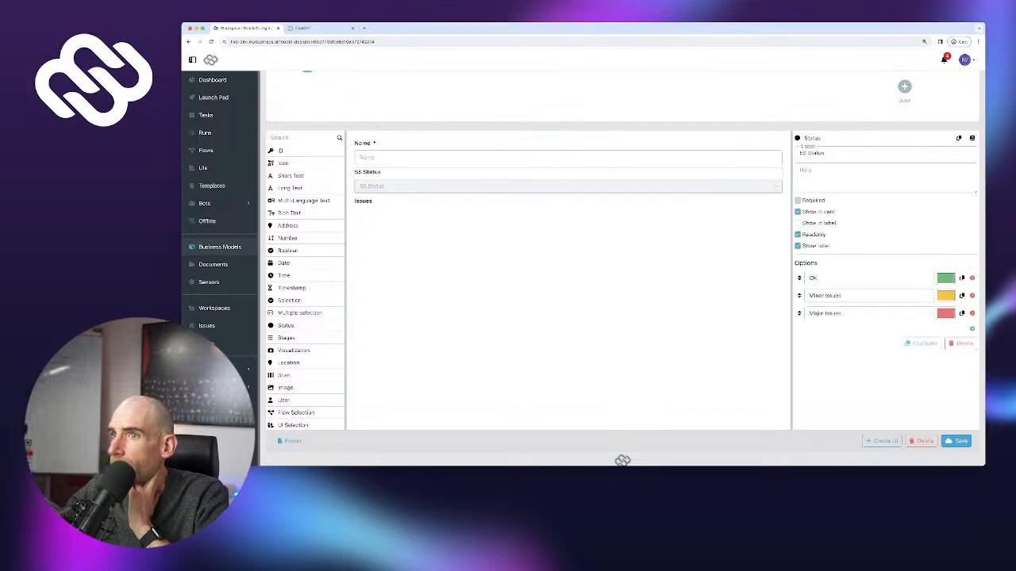
{"action": "left_click", "coordinate": [567, 201]}
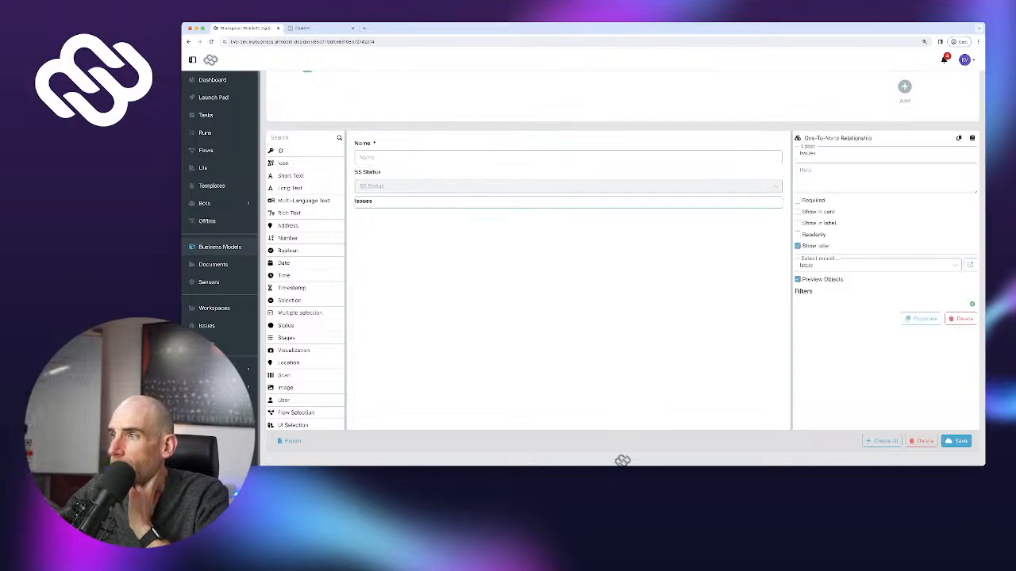
{"action": "left_click", "coordinate": [955, 442]}
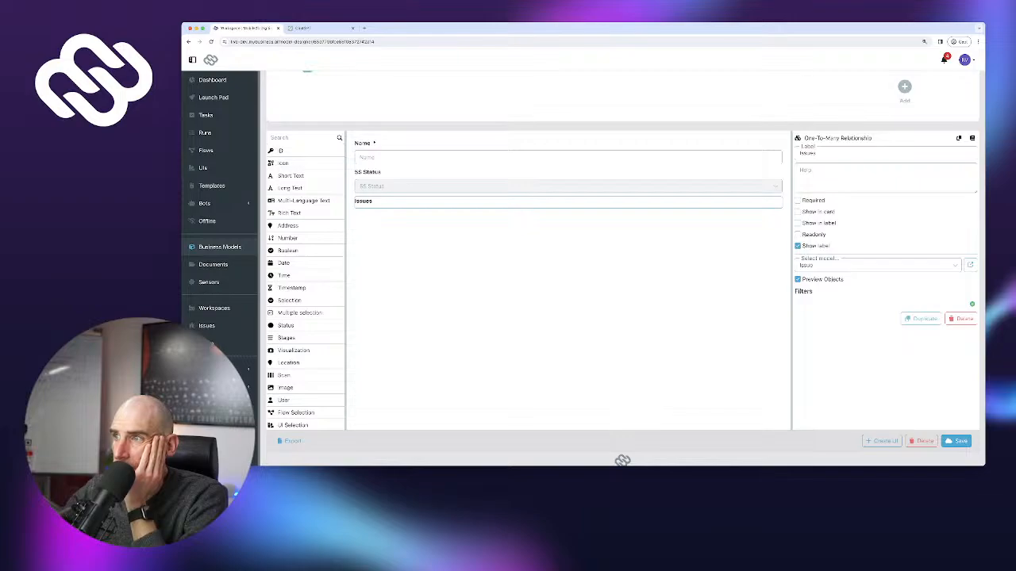
{"action": "left_click", "coordinate": [969, 264]}
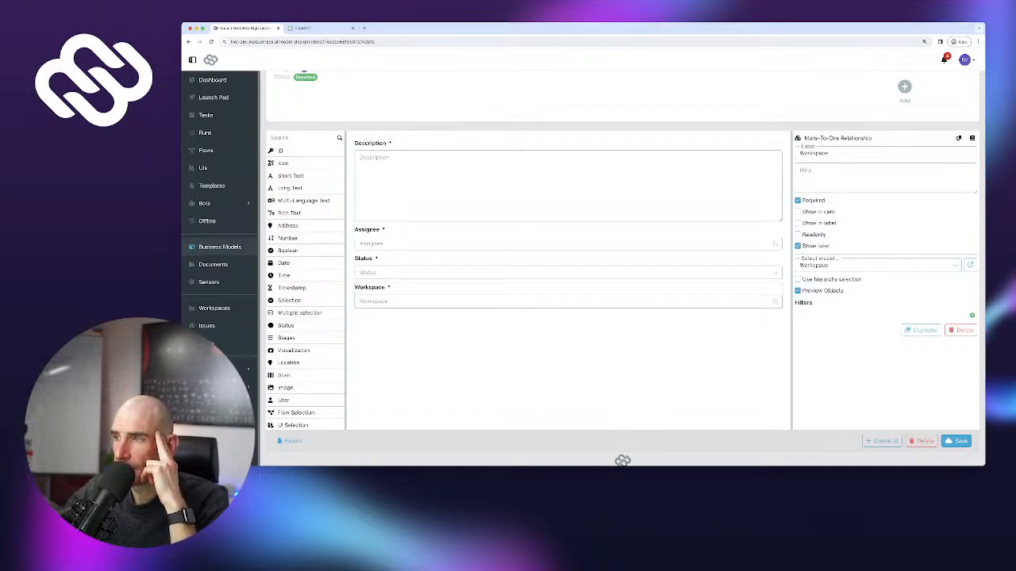
Review the Issue form's Description, Assignee, Status and Workspace fields, then open the empty Issues list
{"action": "scroll", "coordinate": [568, 246], "scroll_direction": "up", "scroll_amount": 1}
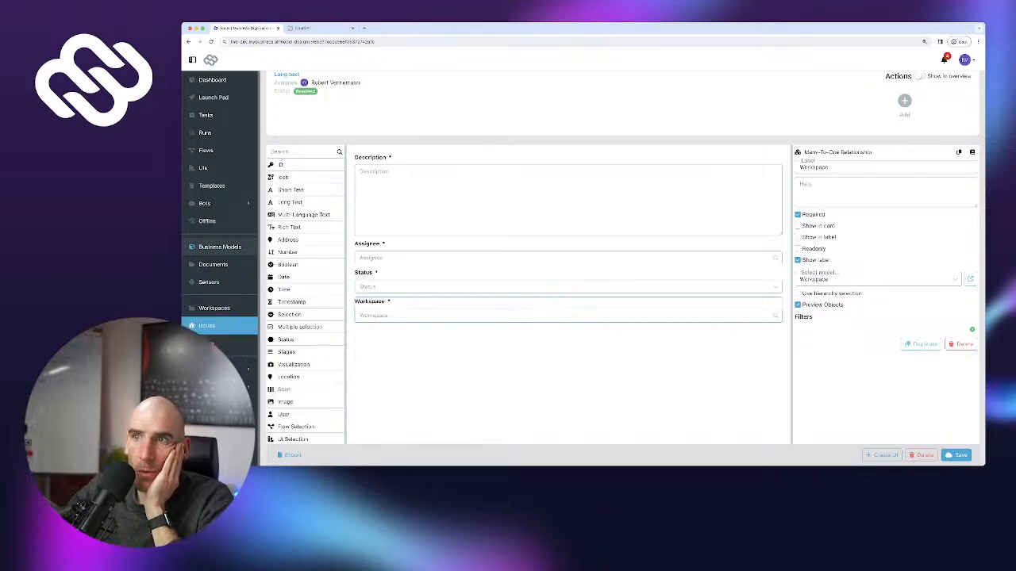
{"action": "left_click", "coordinate": [207, 326]}
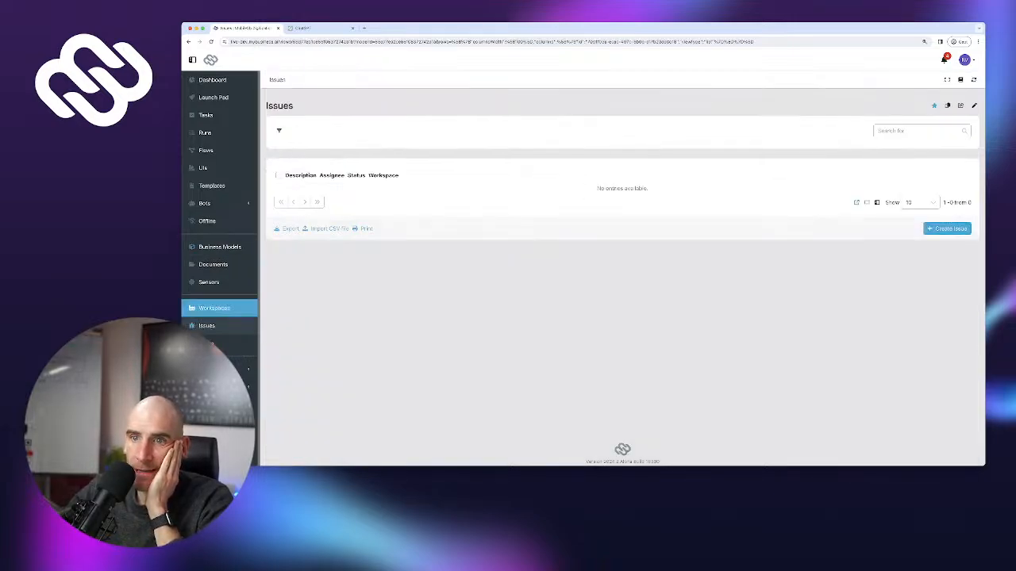
Show the Workspaces overview with Wood Prep Station #1 and its OK 5S status tile
{"action": "left_click", "coordinate": [214, 307]}
{"action": "left_click", "coordinate": [206, 326]}
{"action": "left_click", "coordinate": [214, 308]}
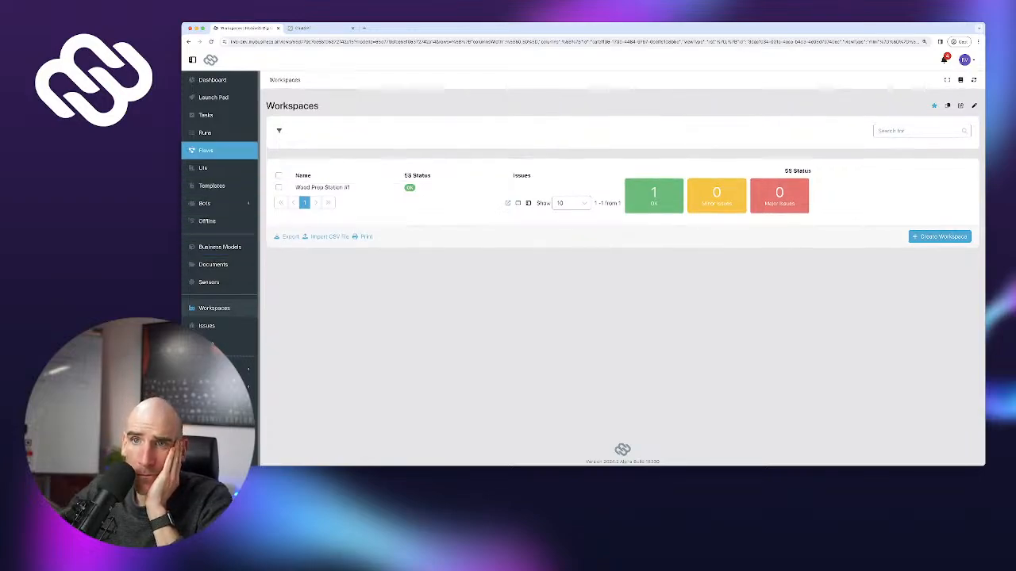
Open the 5S flow and drag the Start and 5S Checklist nodes further left
{"action": "left_click", "coordinate": [205, 150]}
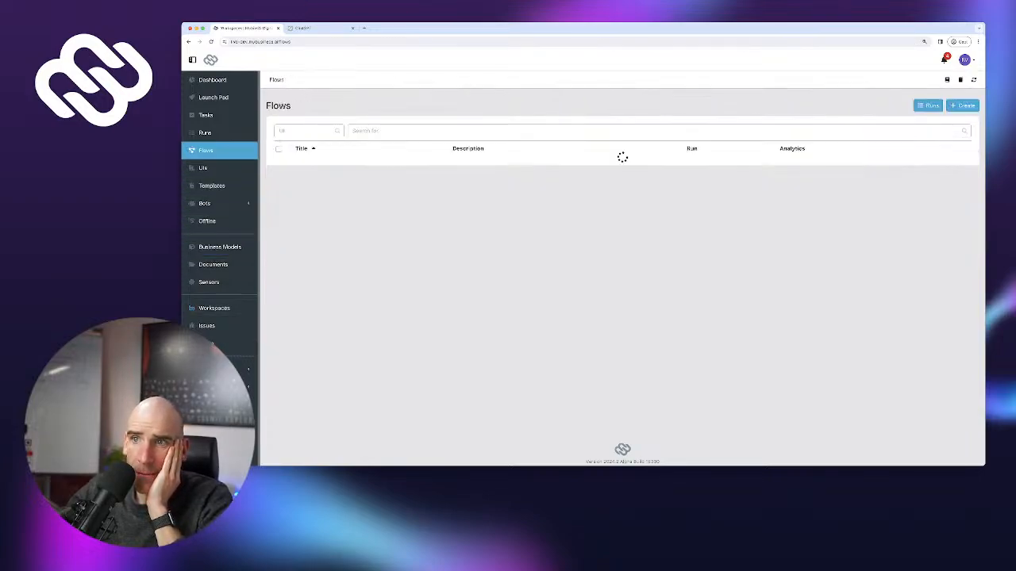
{"action": "left_click", "coordinate": [306, 165]}
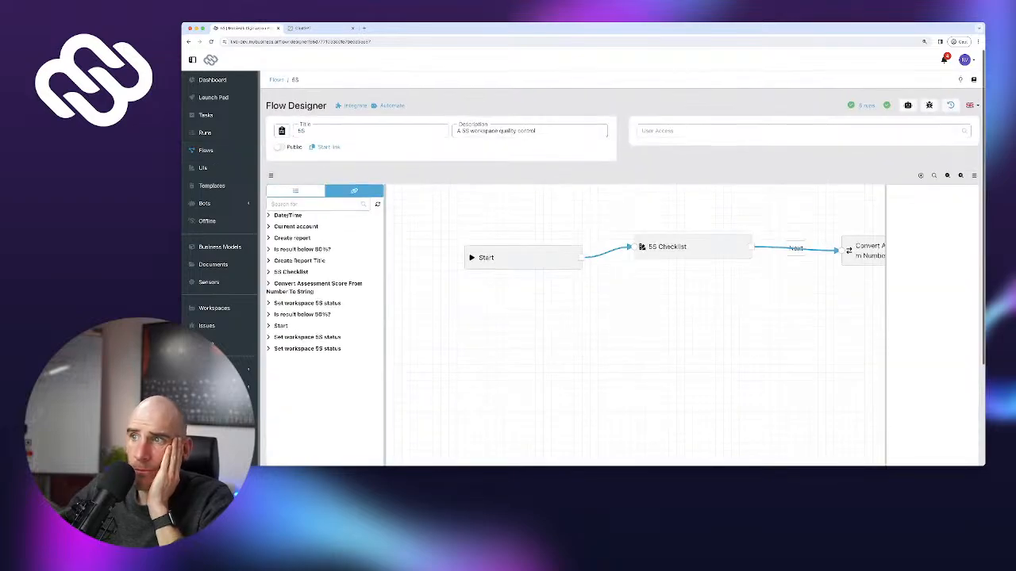
{"action": "left_click_drag", "start_coordinate": [523, 318], "coordinate": [690, 336]}
{"action": "left_click_drag", "start_coordinate": [689, 277], "coordinate": [495, 282]}
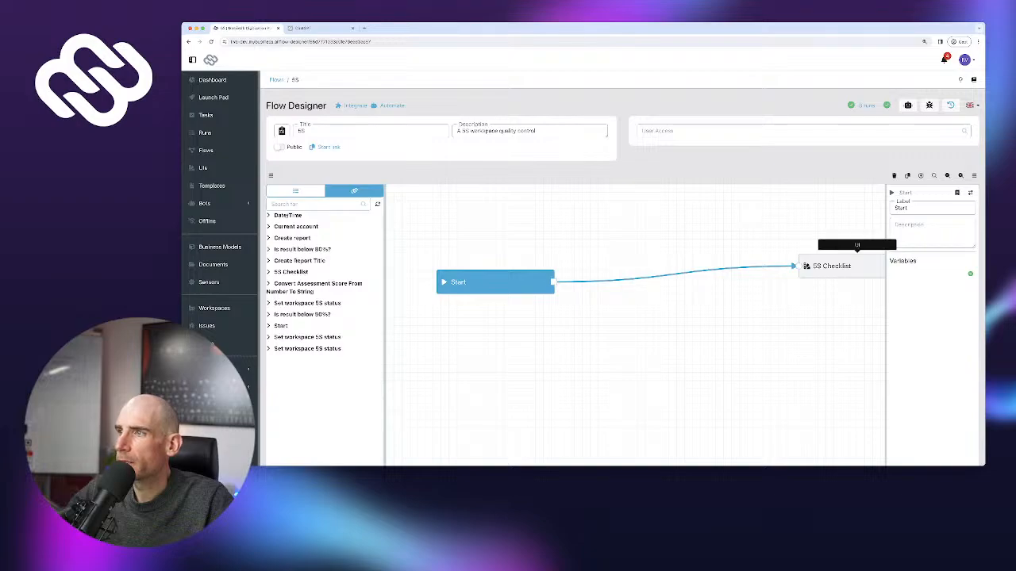
{"action": "left_click_drag", "start_coordinate": [831, 266], "coordinate": [631, 279]}
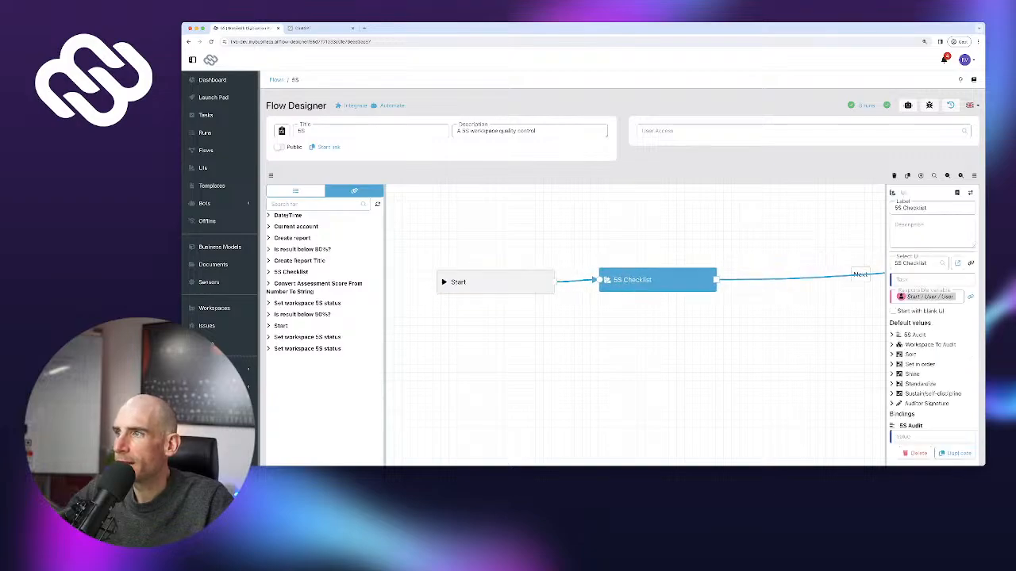
{"action": "left_click_drag", "start_coordinate": [682, 333], "coordinate": [529, 341]}
Delete the link running from 5S Checklist to the score conversion step
{"action": "left_click", "coordinate": [706, 281]}
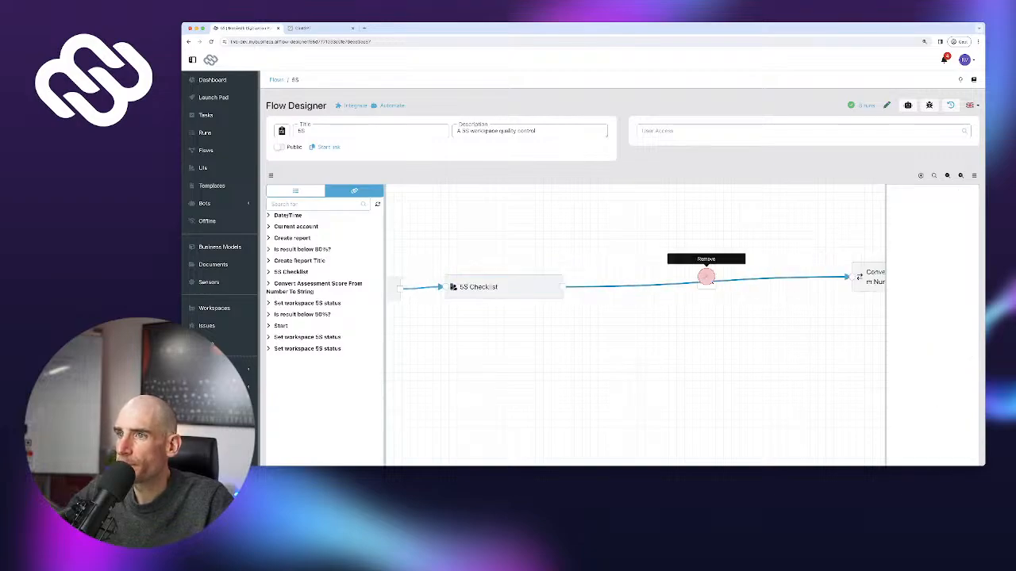
{"action": "left_click", "coordinate": [706, 276]}
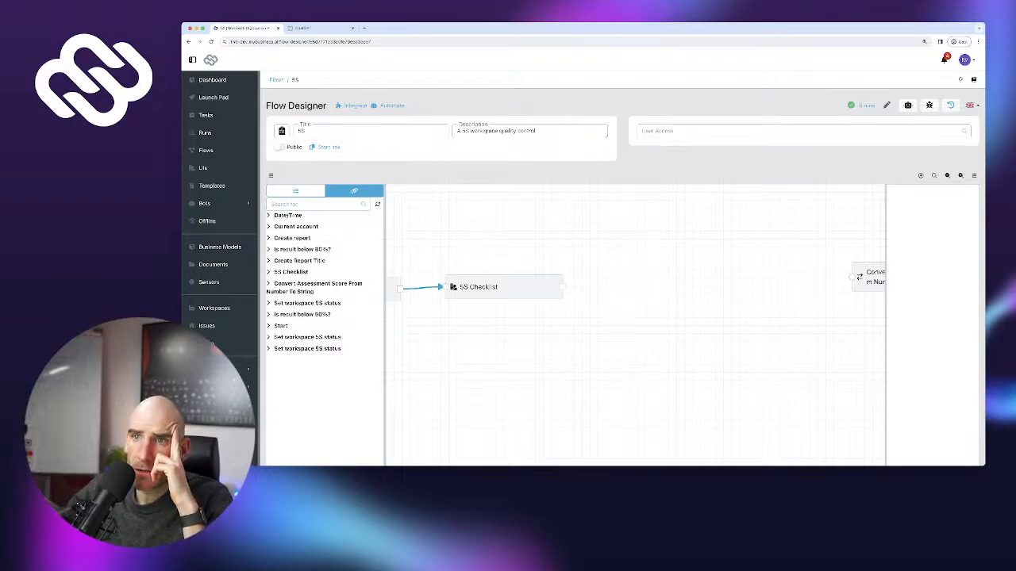
{"action": "left_click", "coordinate": [295, 190]}
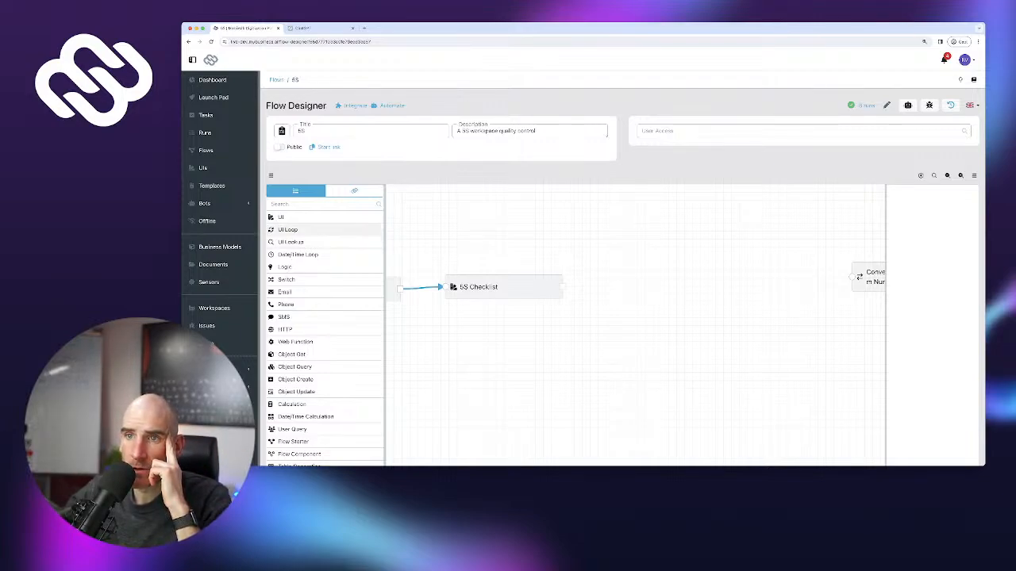
Add a 'Find Issues' UI Loop over 5S Checklist occurrences with nested Capture Issue Comp
{"action": "left_click", "coordinate": [288, 230]}
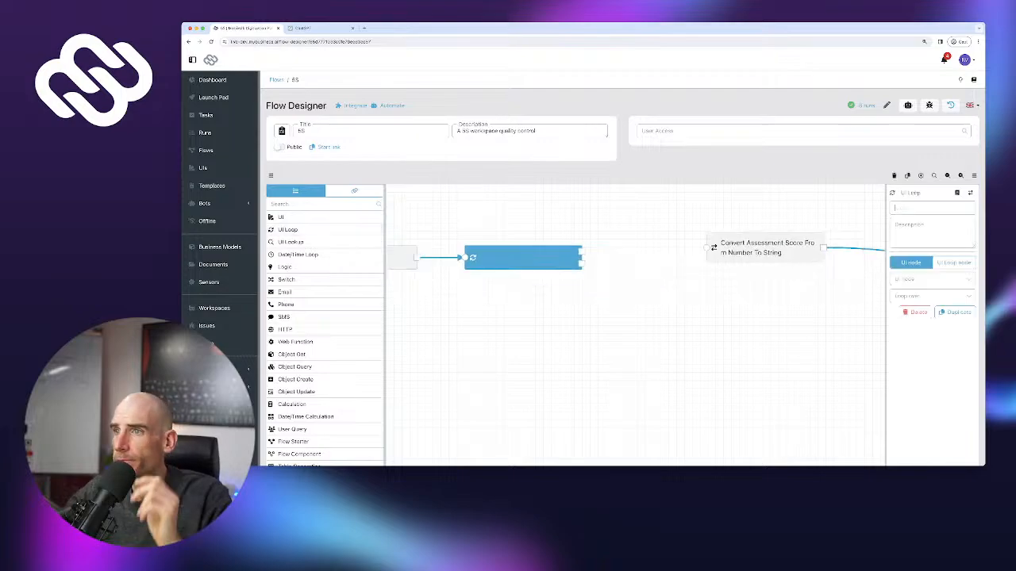
{"action": "type", "text": "Find"}
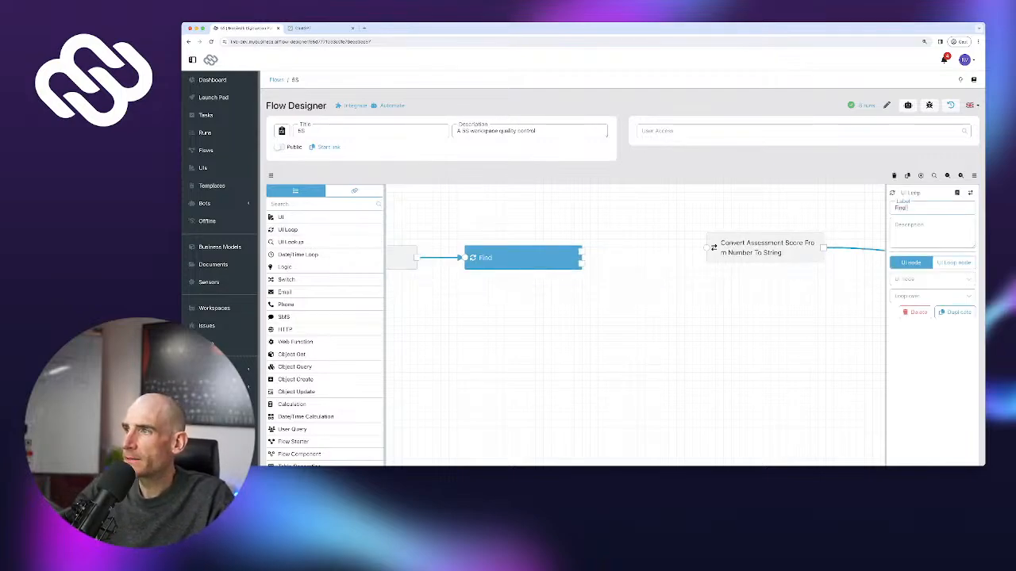
{"action": "type", "text": " Issues"}
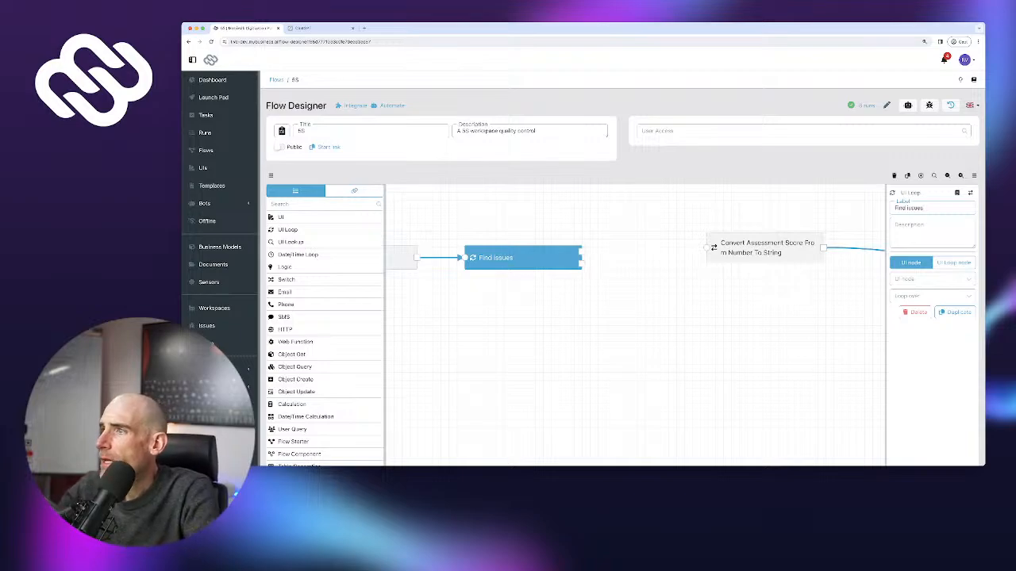
{"action": "left_click", "coordinate": [932, 280]}
{"action": "left_click", "coordinate": [909, 294]}
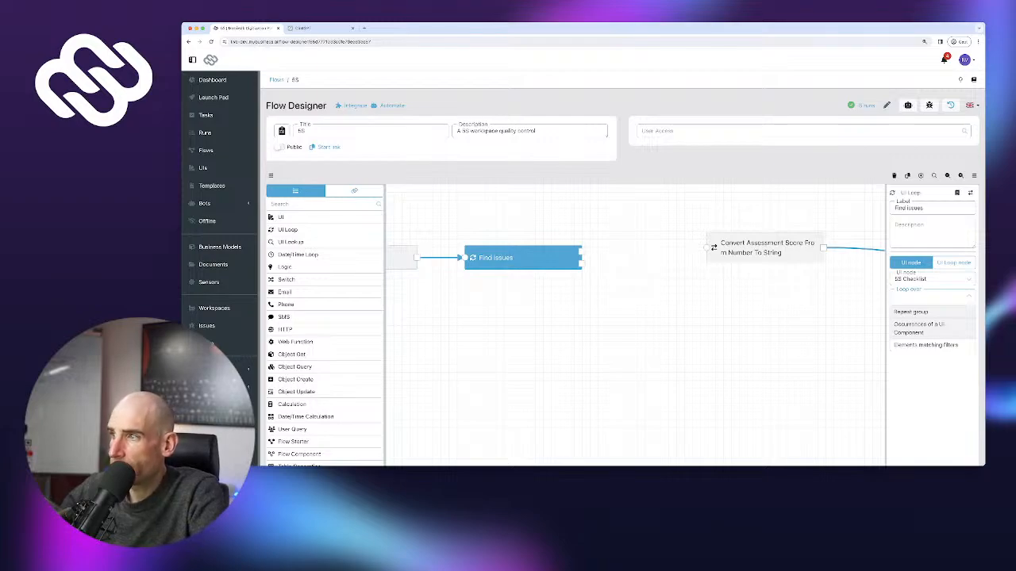
{"action": "left_click", "coordinate": [921, 328]}
{"action": "left_click", "coordinate": [927, 313]}
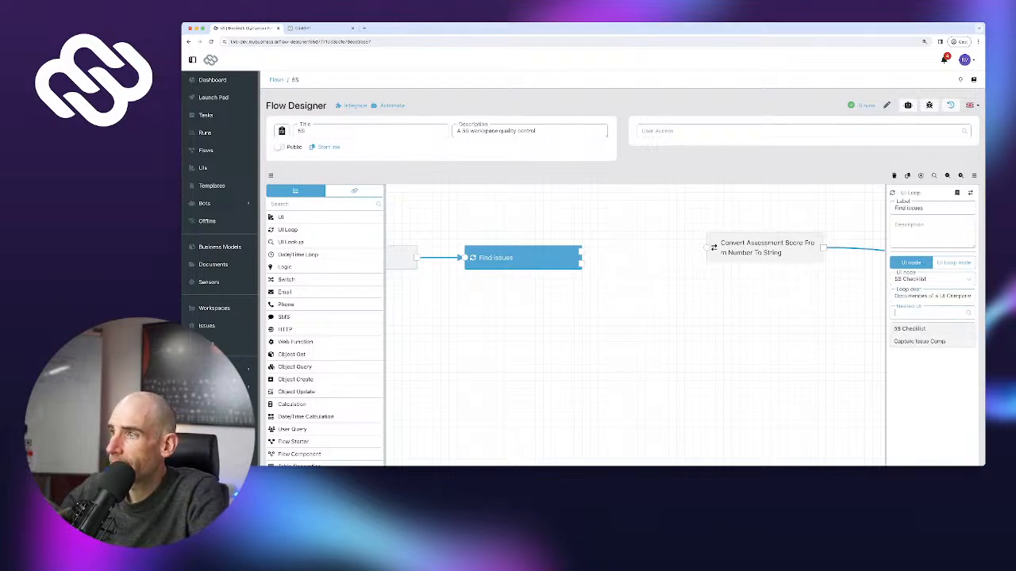
{"action": "left_click", "coordinate": [919, 342]}
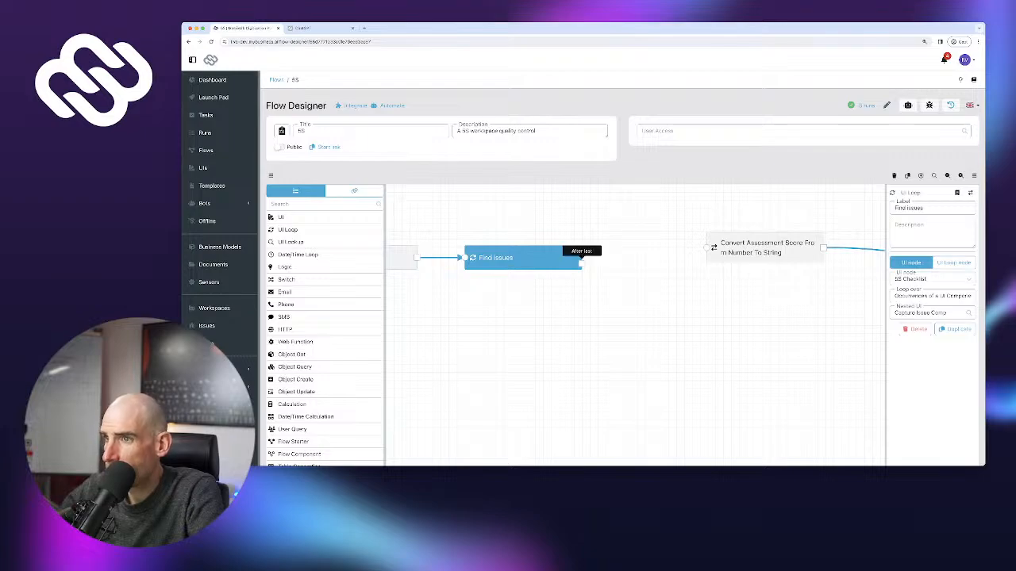
Connect Find Issues' After last output to score conversion and tidy the layout
{"action": "left_click_drag", "start_coordinate": [581, 258], "coordinate": [712, 247]}
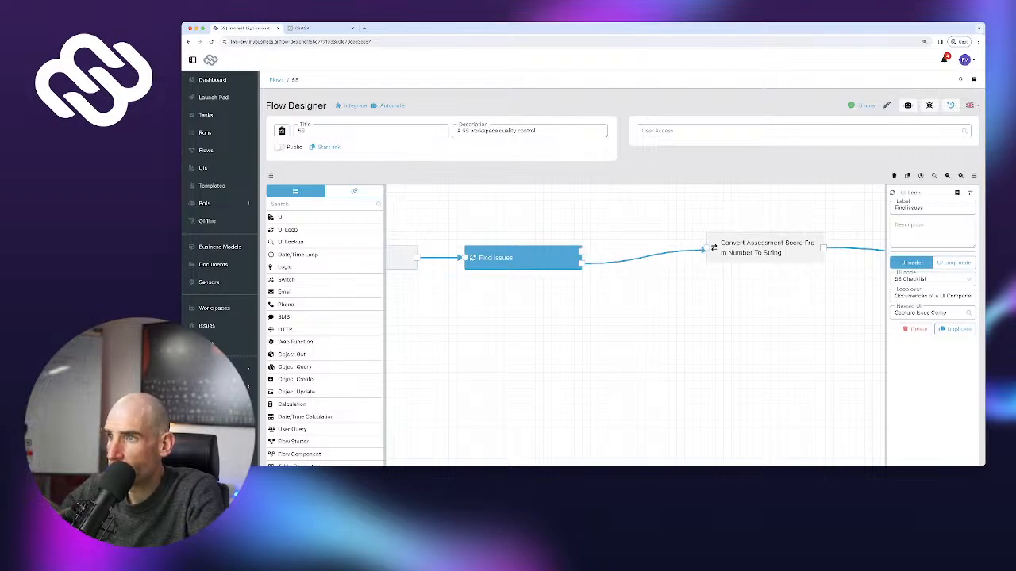
{"action": "left_click_drag", "start_coordinate": [520, 258], "coordinate": [533, 251]}
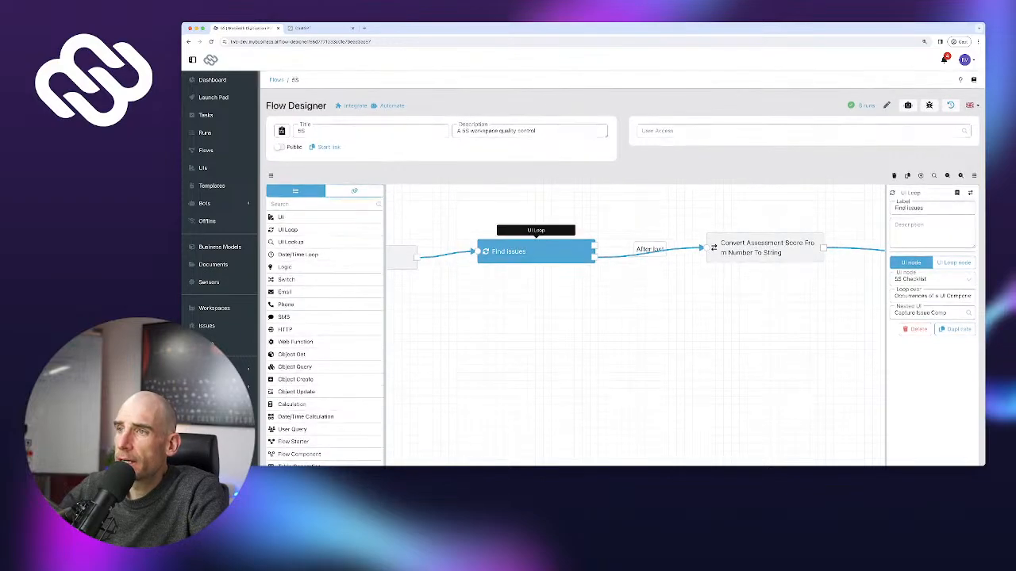
{"action": "left_click_drag", "start_coordinate": [534, 251], "coordinate": [540, 254]}
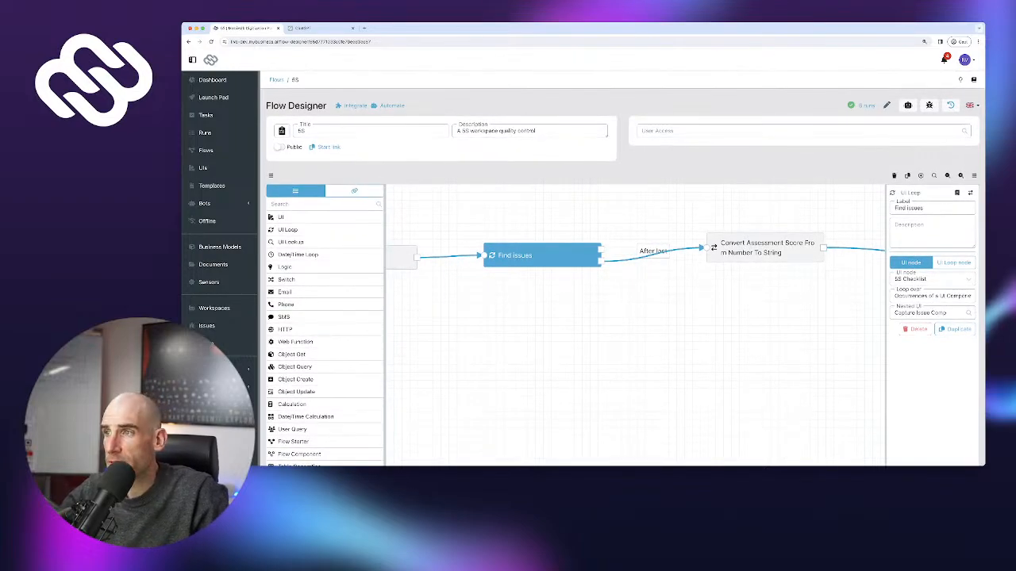
{"action": "left_click_drag", "start_coordinate": [588, 326], "coordinate": [619, 379]}
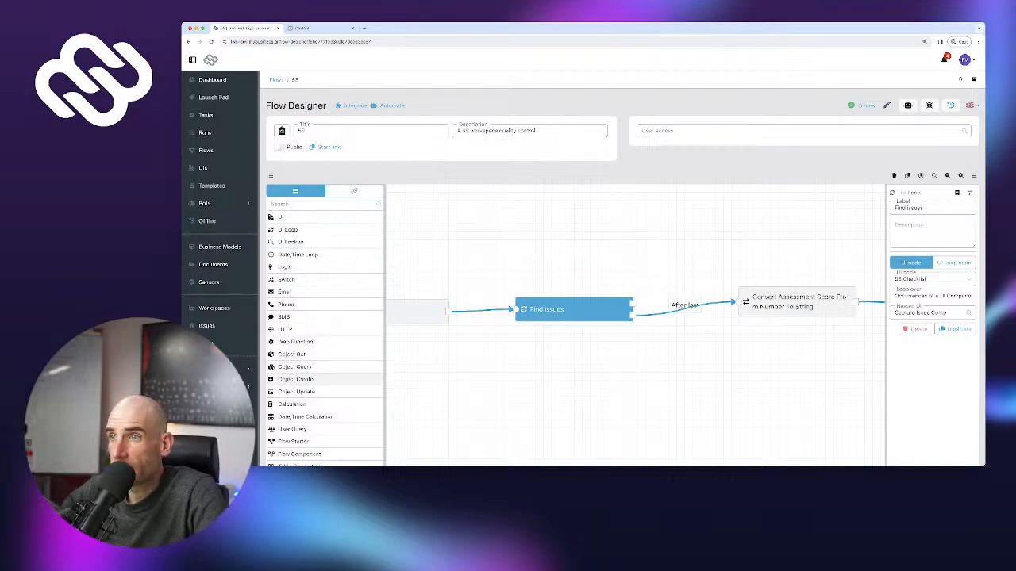
Add a 'Saving issue in DB' Object Create step looping from and back to Find Issues
{"action": "left_click_drag", "start_coordinate": [295, 380], "coordinate": [568, 244]}
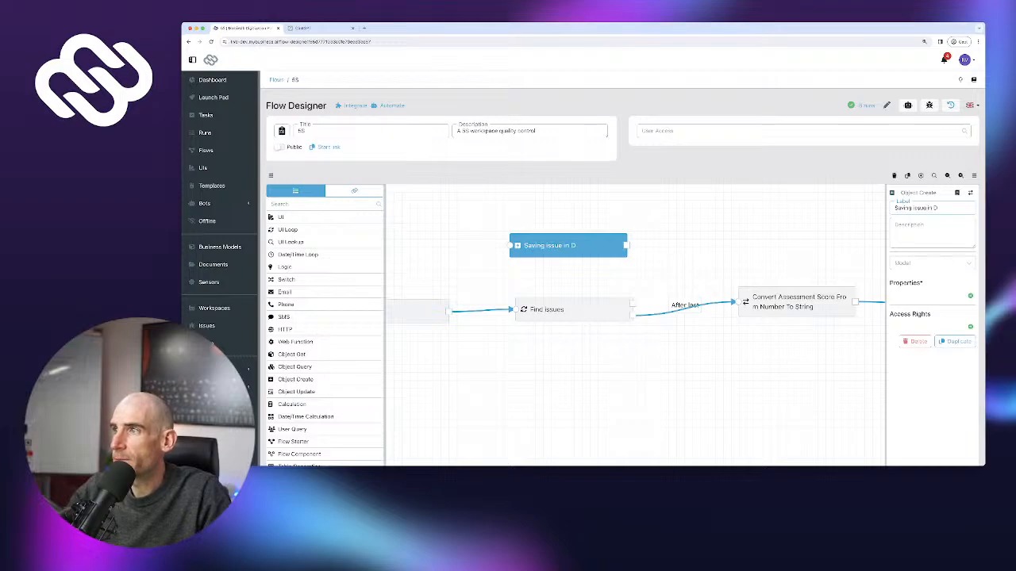
{"action": "type", "text": "B"}
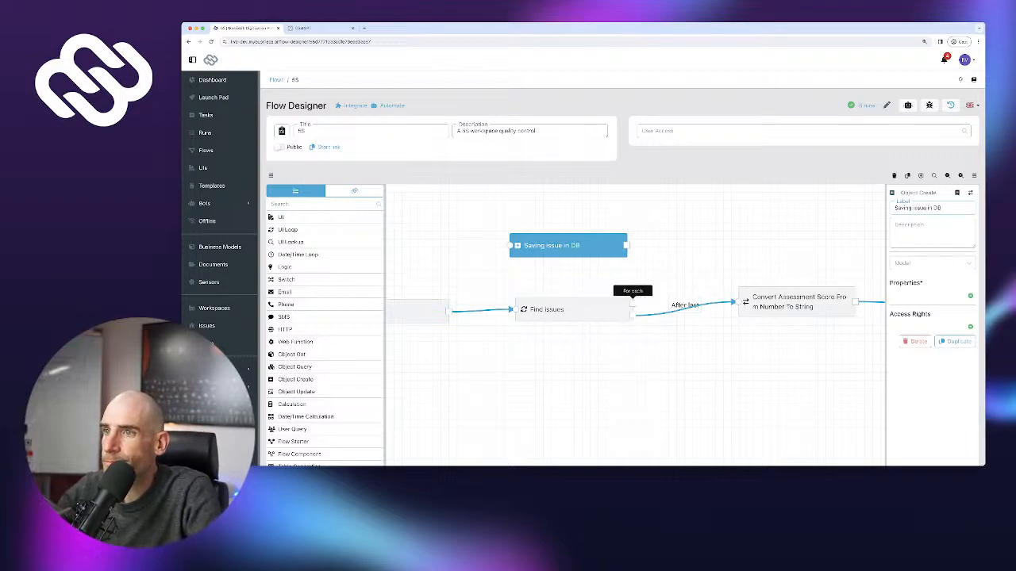
{"action": "left_click_drag", "start_coordinate": [632, 304], "coordinate": [509, 245]}
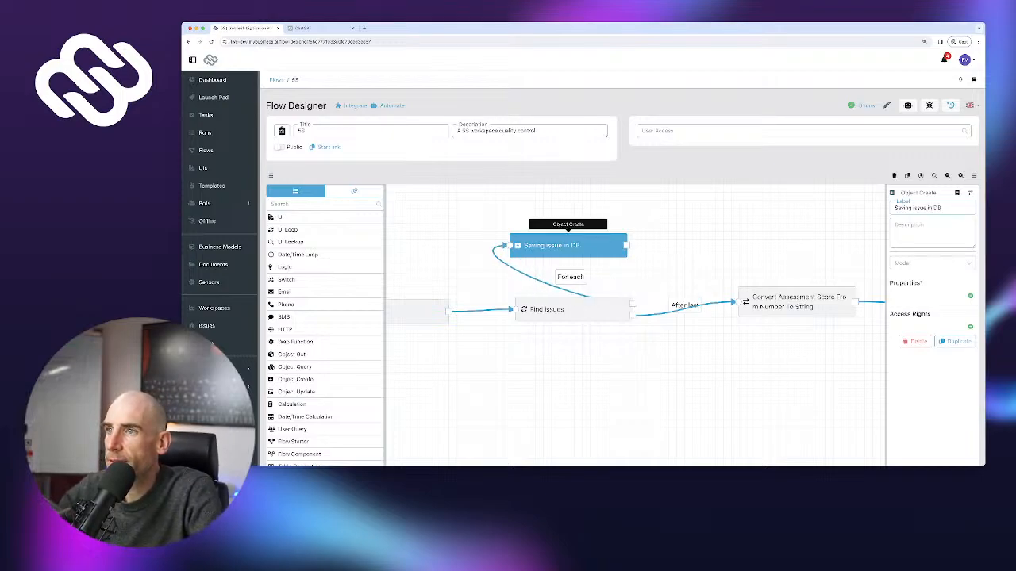
{"action": "left_click_drag", "start_coordinate": [627, 245], "coordinate": [515, 309]}
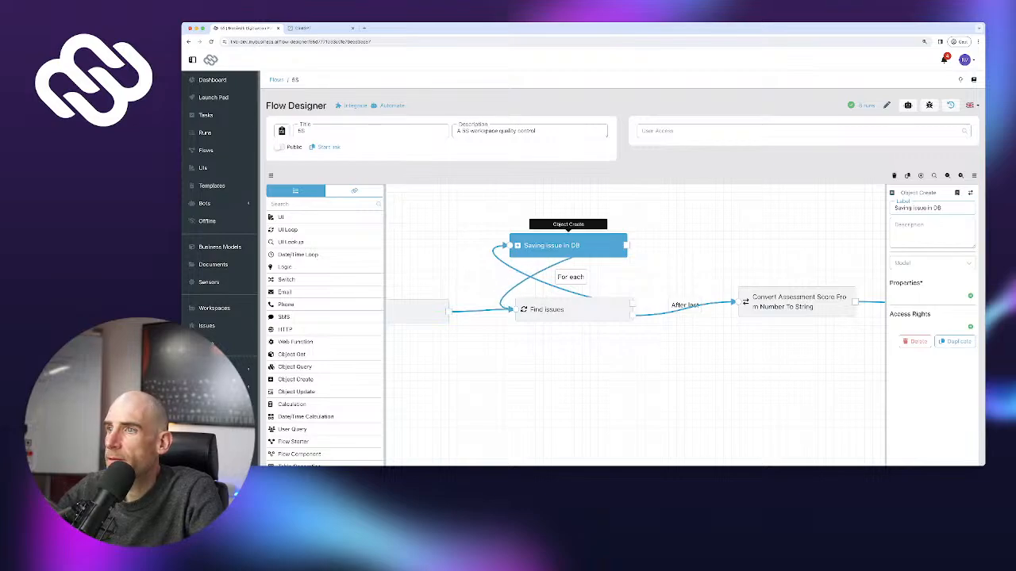
{"action": "left_click_drag", "start_coordinate": [568, 245], "coordinate": [584, 242]}
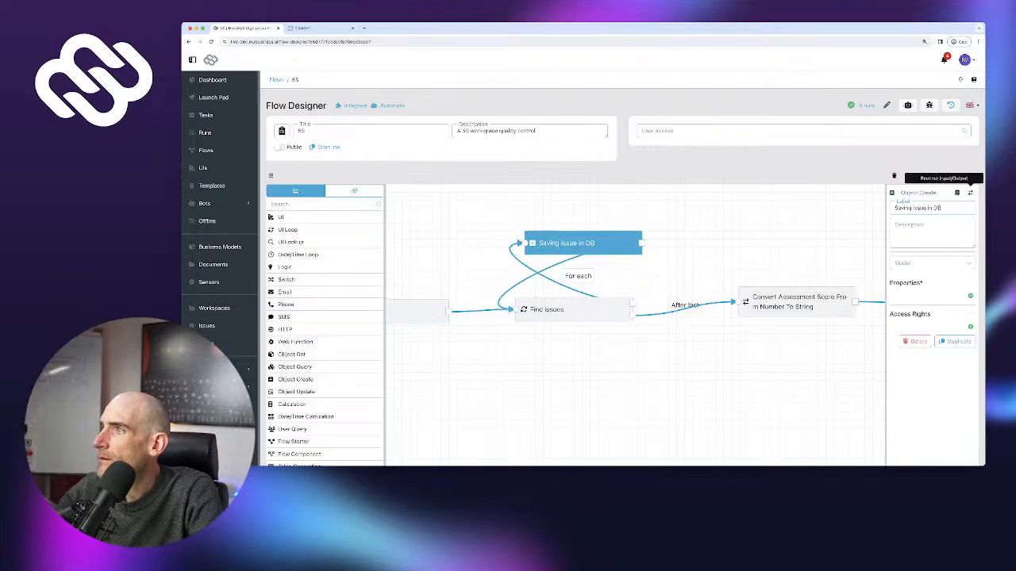
{"action": "left_click", "coordinate": [969, 192]}
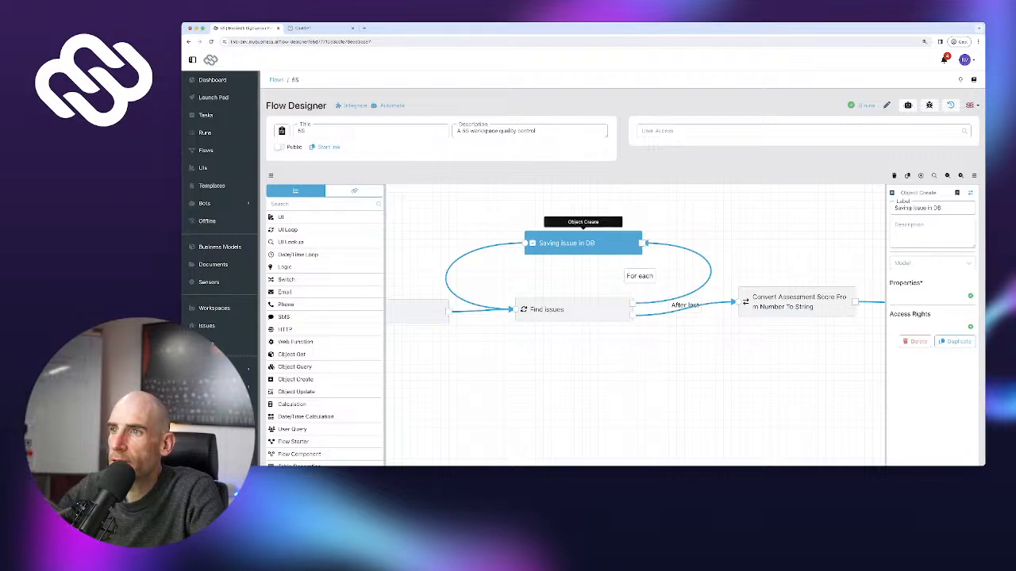
{"action": "left_click_drag", "start_coordinate": [571, 243], "coordinate": [562, 219]}
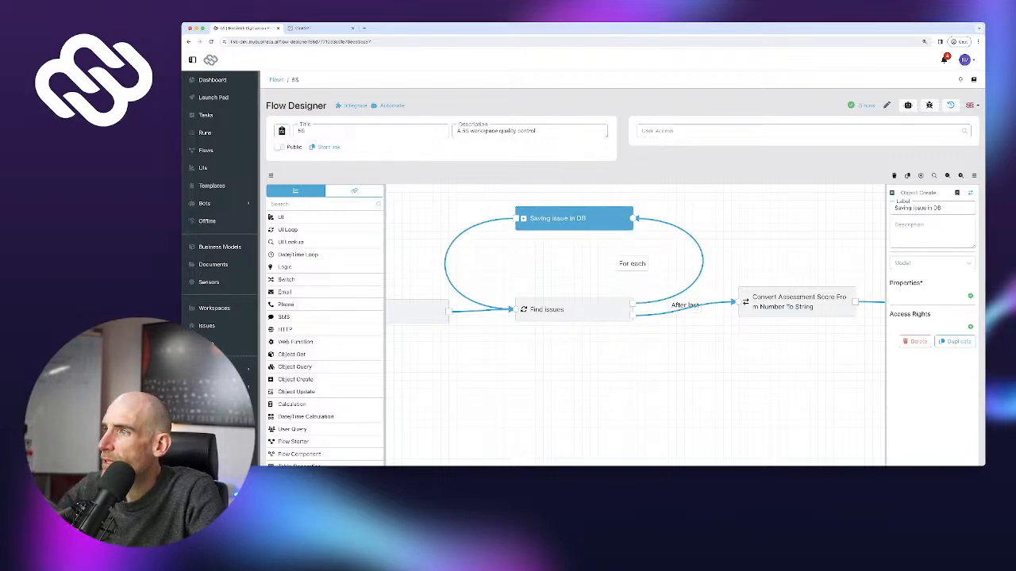
Set the save step to create records of the Issue model
{"action": "left_click", "coordinate": [929, 263]}
{"action": "left_click", "coordinate": [927, 280]}
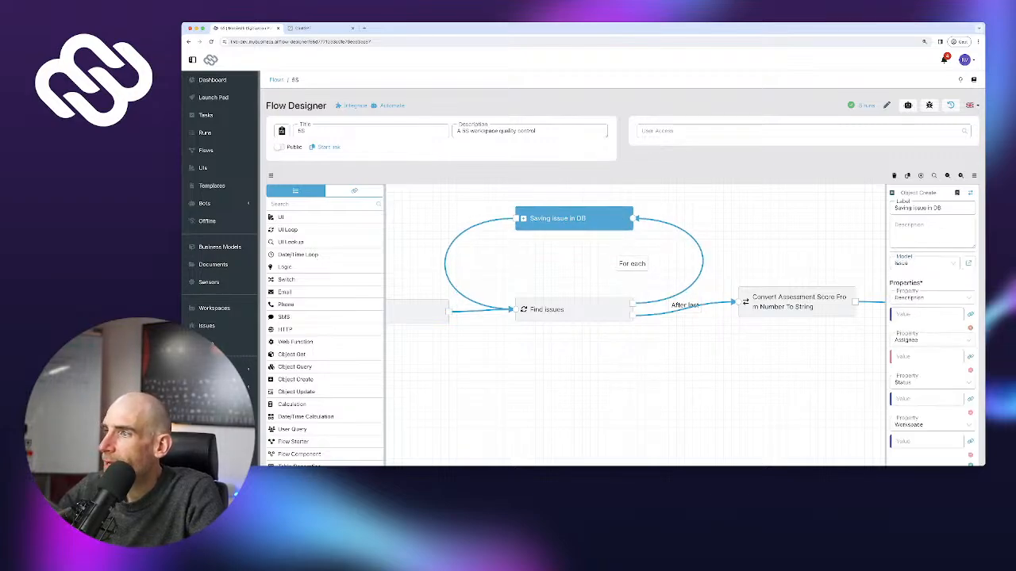
{"action": "scroll", "coordinate": [926, 319], "scroll_direction": "down", "scroll_amount": 1}
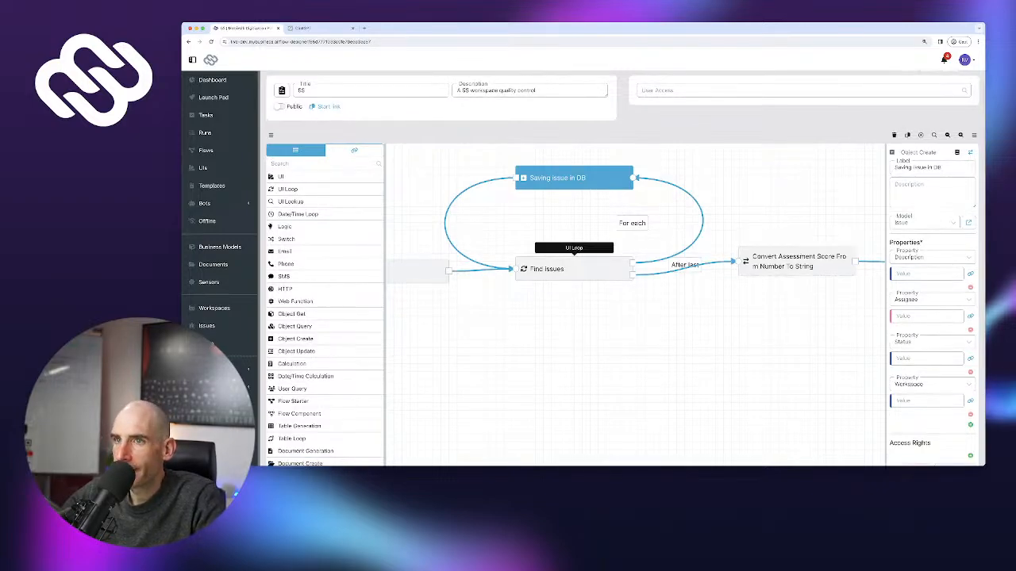
{"action": "left_click", "coordinate": [354, 153]}
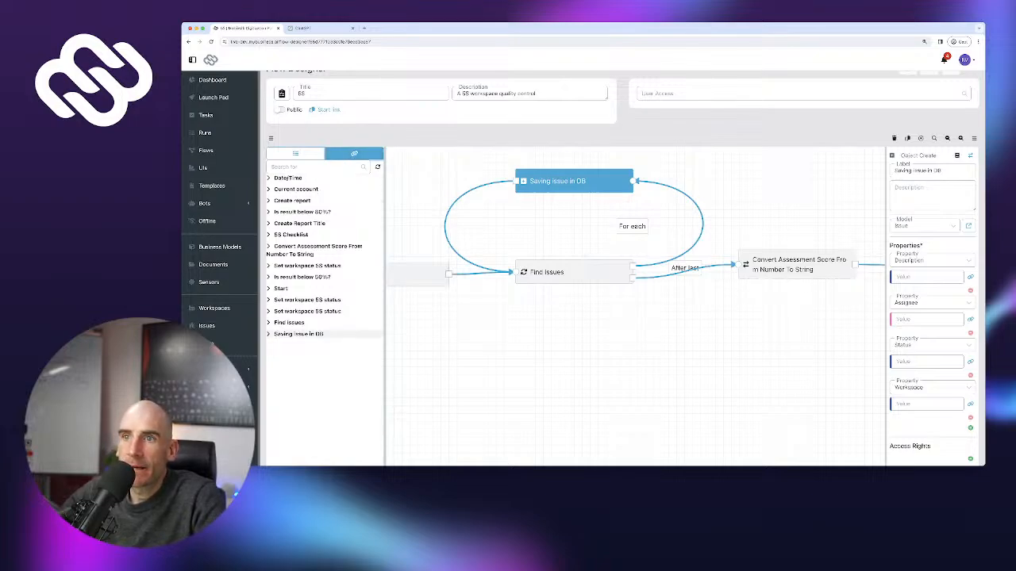
Fill the Description value with the found issue's description reference from Find Issues
{"action": "left_click", "coordinate": [289, 323]}
{"action": "scroll", "coordinate": [327, 327], "scroll_direction": "down", "scroll_amount": 1}
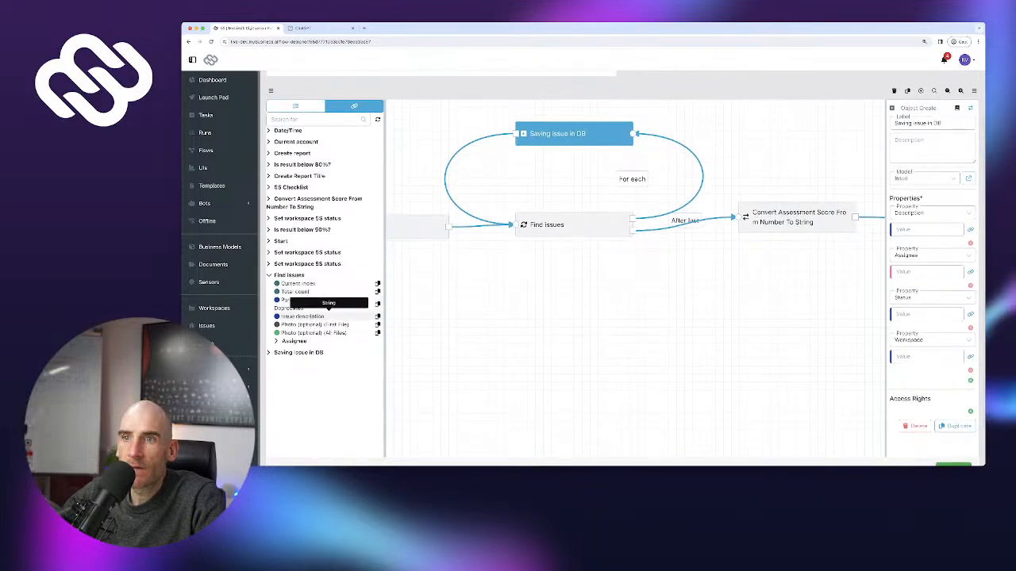
{"action": "left_click", "coordinate": [329, 316]}
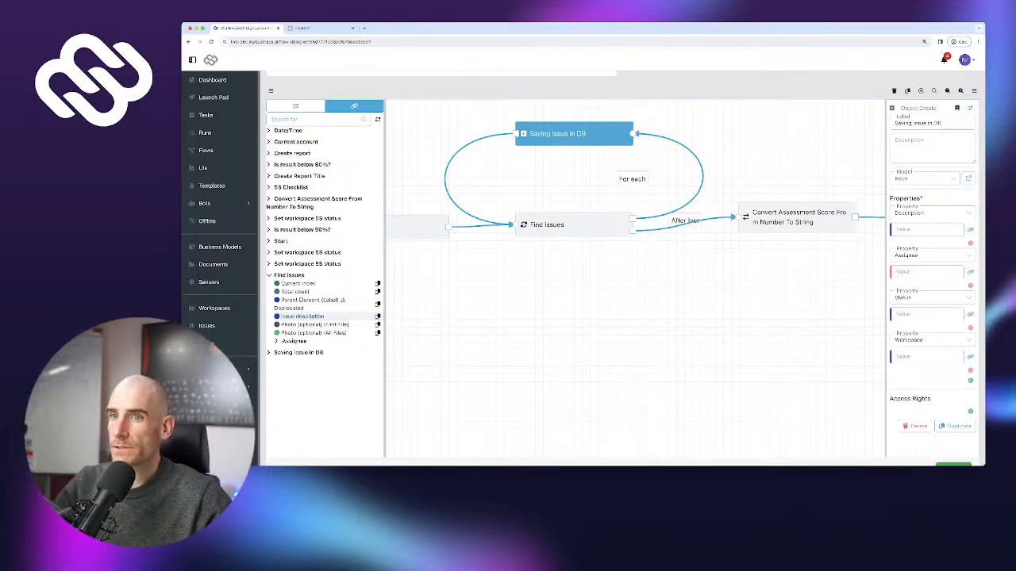
{"action": "left_click", "coordinate": [329, 316]}
{"action": "left_click", "coordinate": [926, 229]}
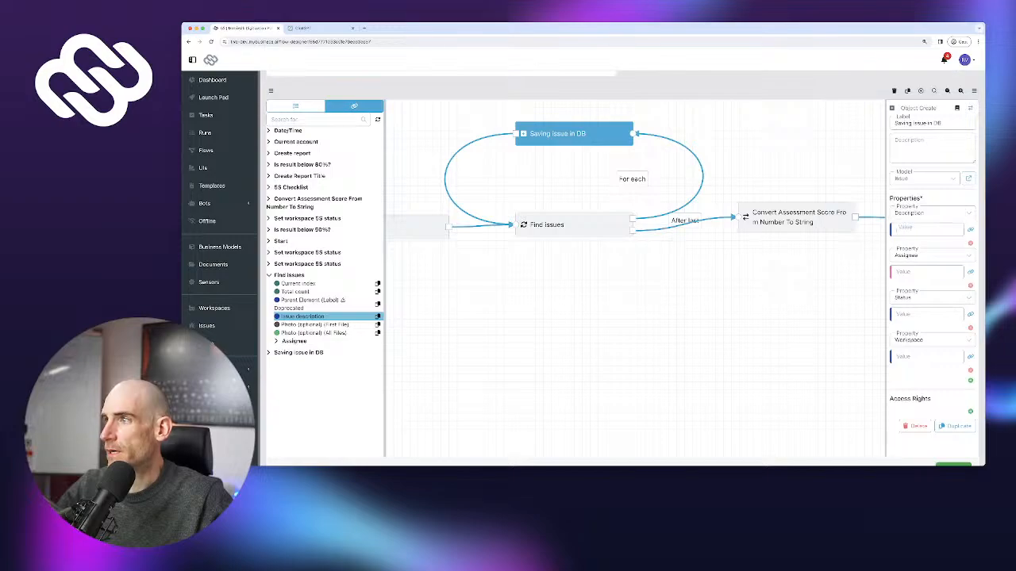
{"action": "key", "text": "super+v"}
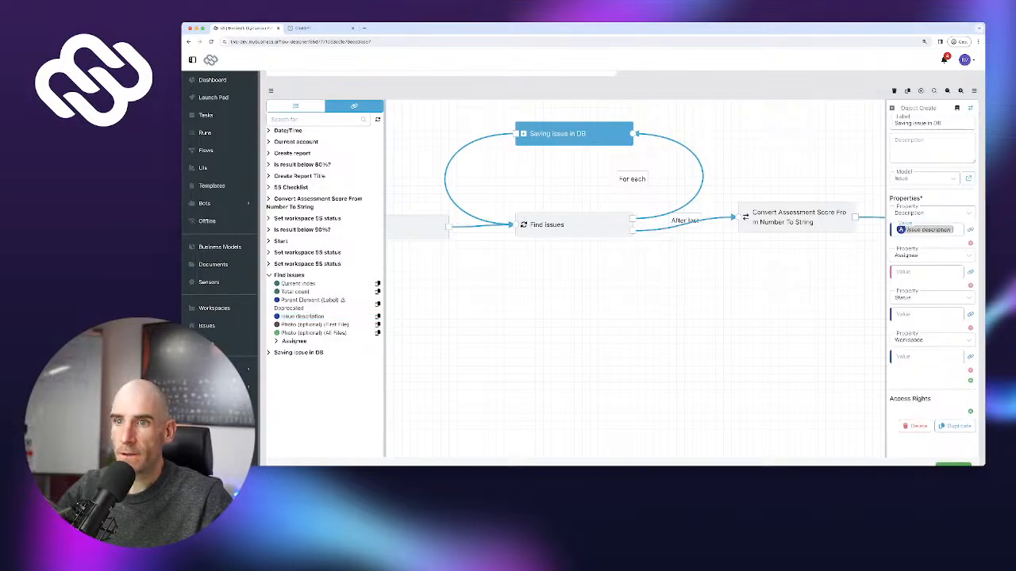
Map Assignee to the found issue's assignee User and set Status to Open
{"action": "left_click", "coordinate": [277, 341]}
{"action": "left_click", "coordinate": [294, 349]}
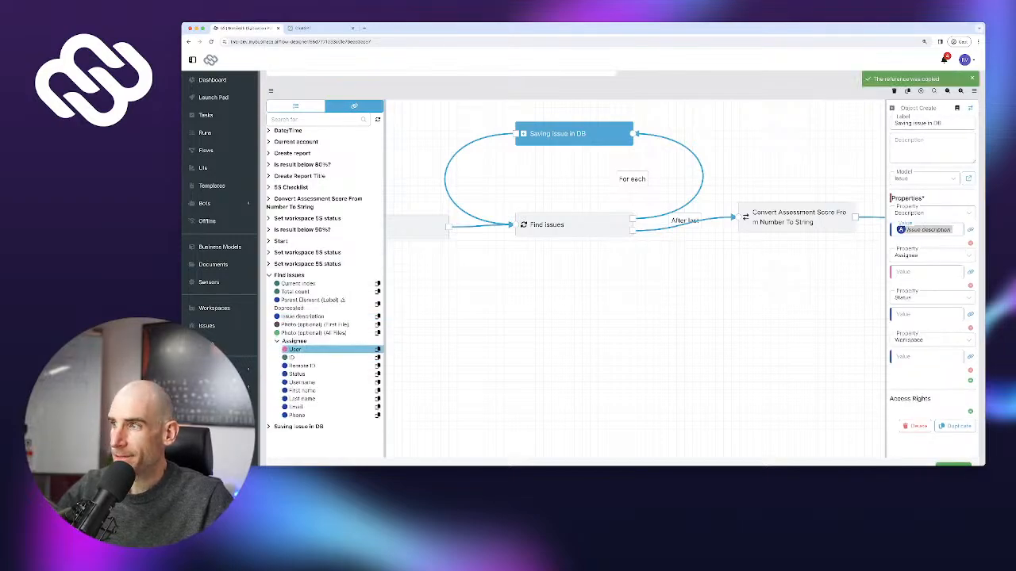
{"action": "left_click", "coordinate": [926, 271]}
{"action": "key", "text": "super+v"}
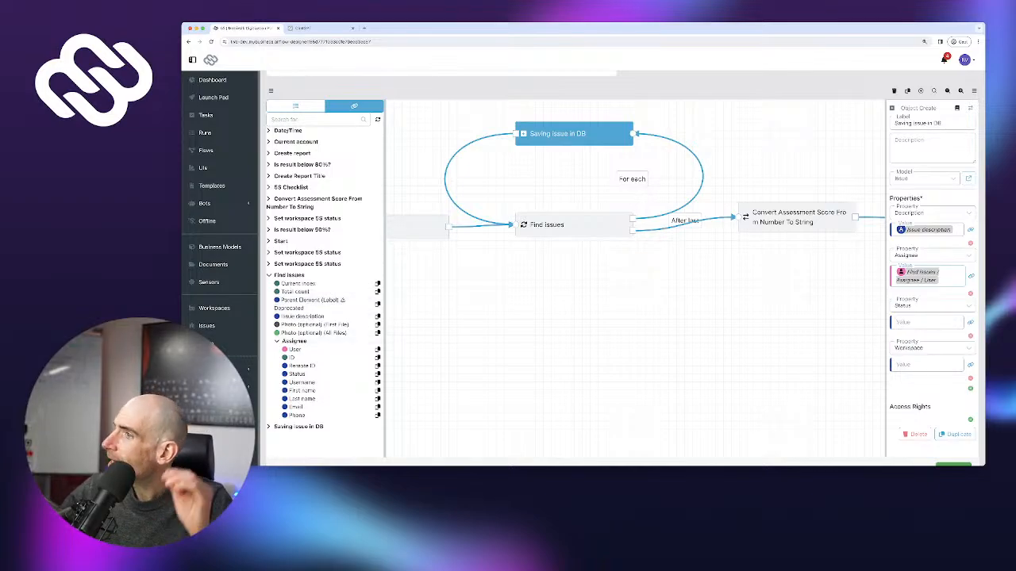
{"action": "left_click", "coordinate": [969, 321]}
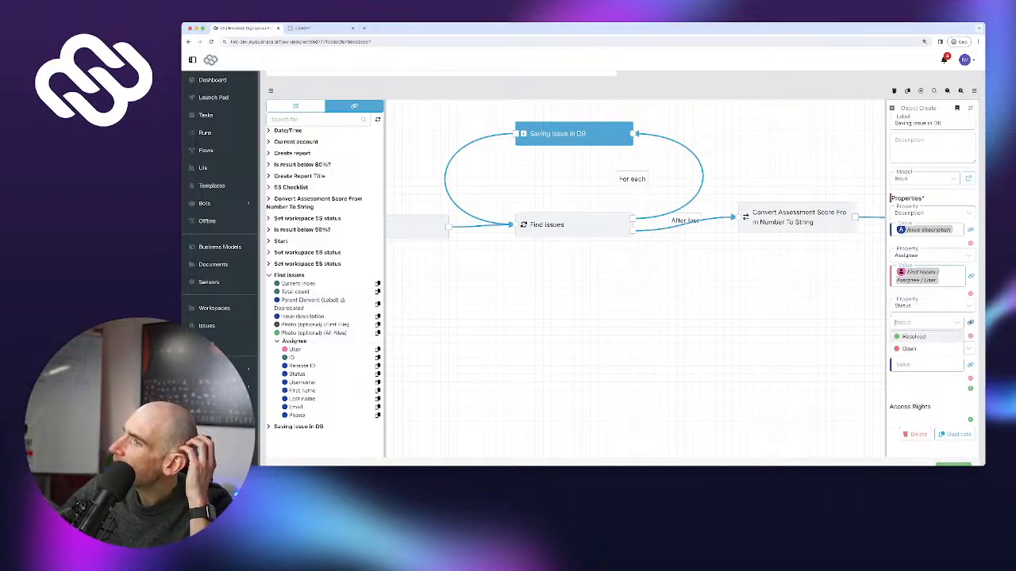
{"action": "left_click", "coordinate": [909, 348]}
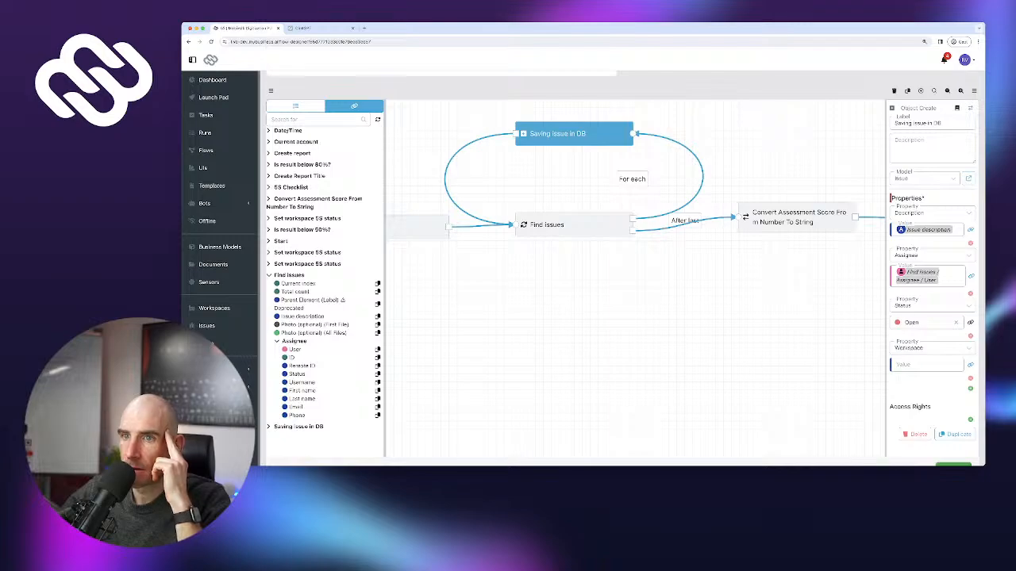
Set the Workspace value to the 5S Checklist's Workspace To Audit Object ID
{"action": "left_click", "coordinate": [277, 342]}
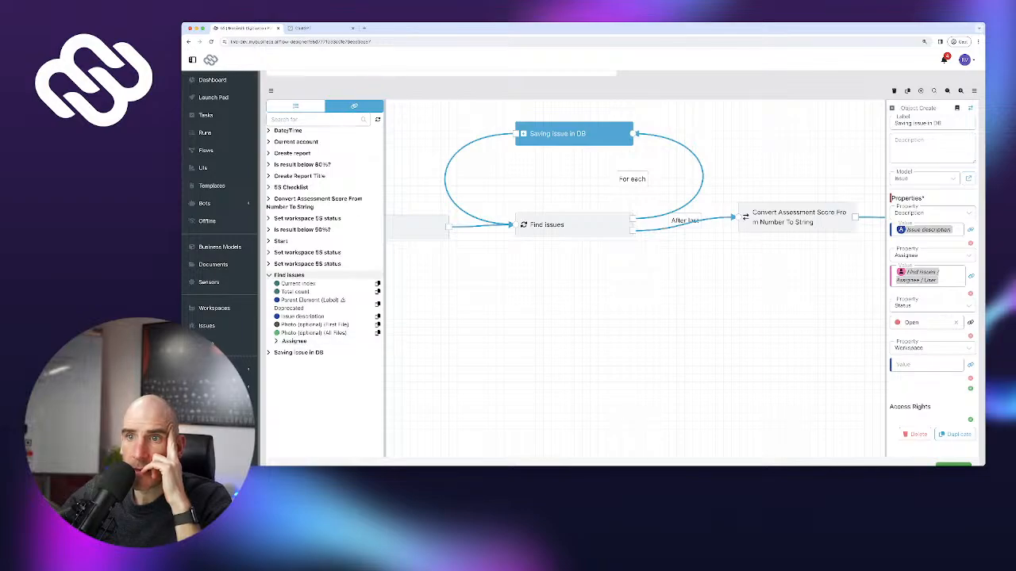
{"action": "left_click", "coordinate": [289, 275]}
{"action": "scroll", "coordinate": [318, 241], "scroll_direction": "up", "scroll_amount": 1}
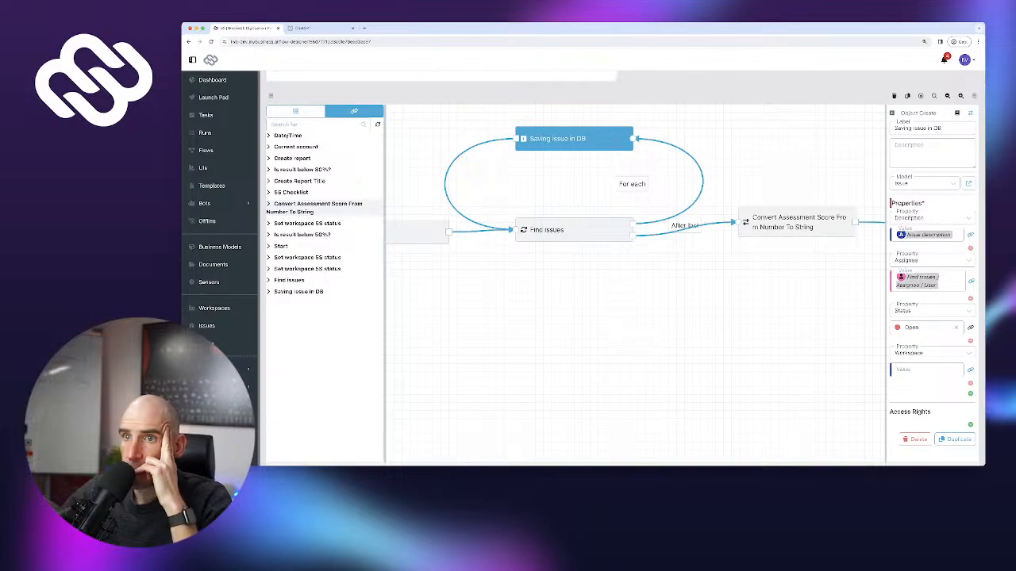
{"action": "scroll", "coordinate": [317, 193], "scroll_direction": "up", "scroll_amount": 1}
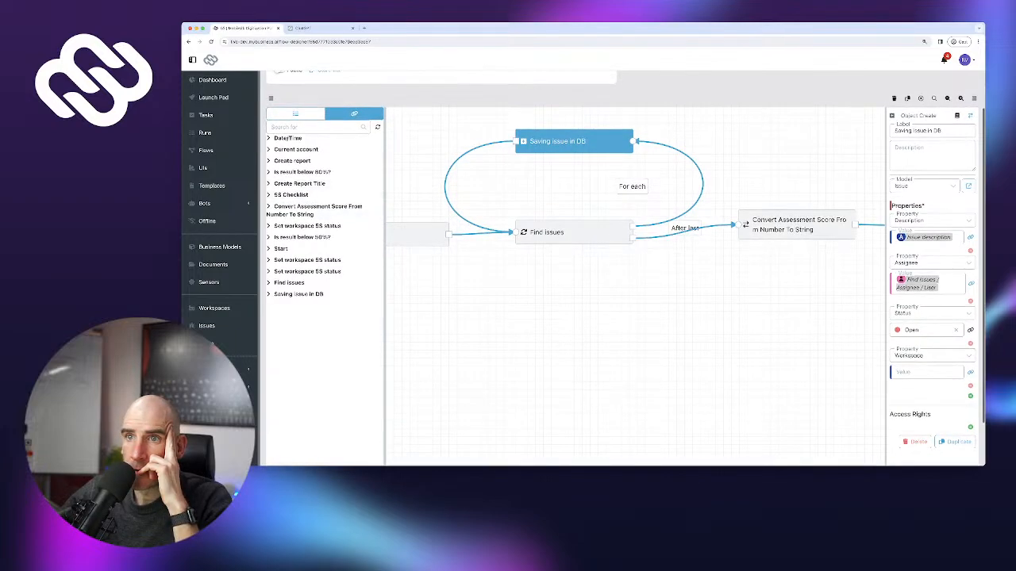
{"action": "left_click", "coordinate": [301, 194]}
{"action": "scroll", "coordinate": [328, 191], "scroll_direction": "down", "scroll_amount": 10}
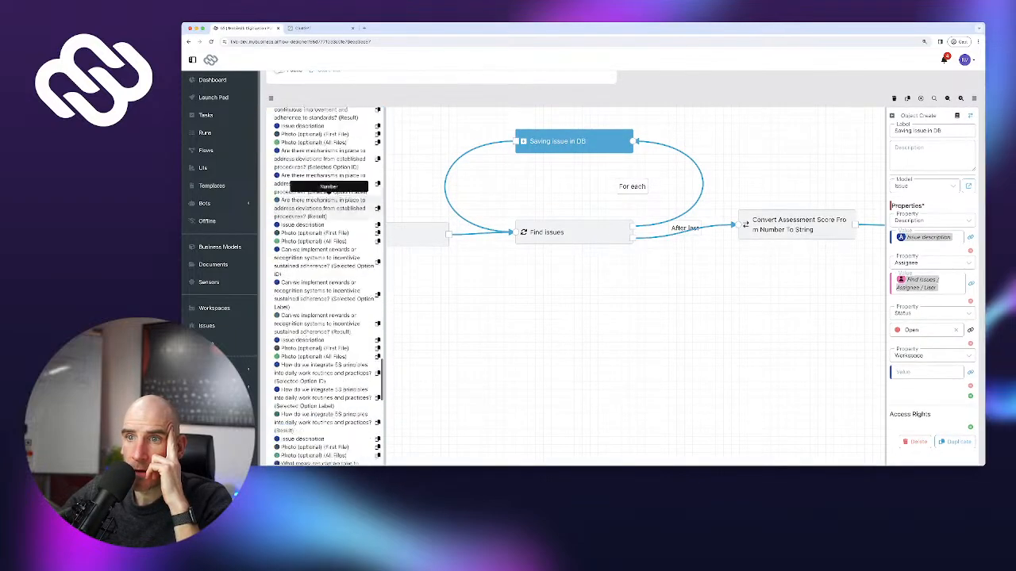
{"action": "scroll", "coordinate": [328, 190], "scroll_direction": "down", "scroll_amount": 5}
{"action": "left_click", "coordinate": [317, 230]}
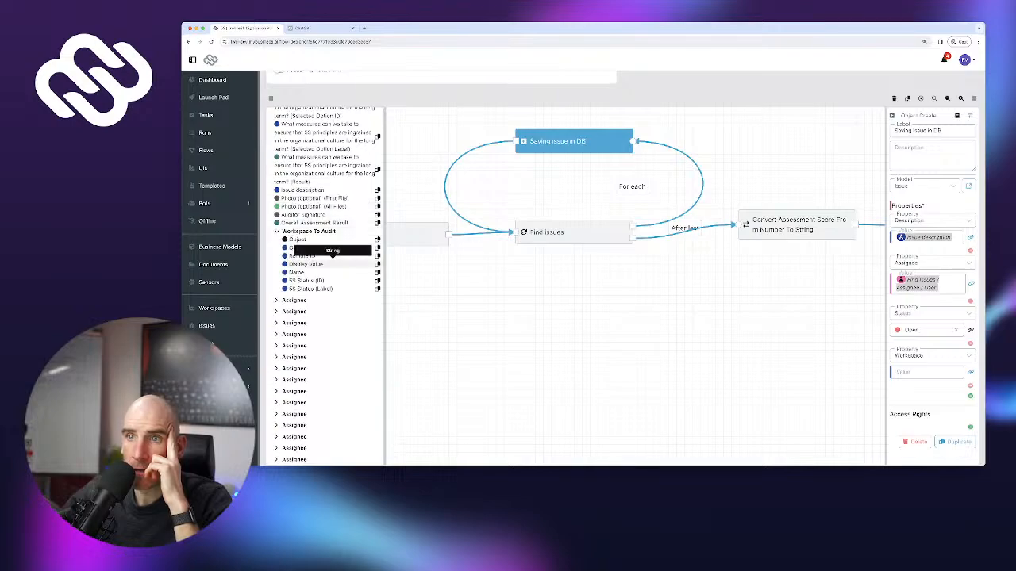
{"action": "left_click", "coordinate": [326, 248]}
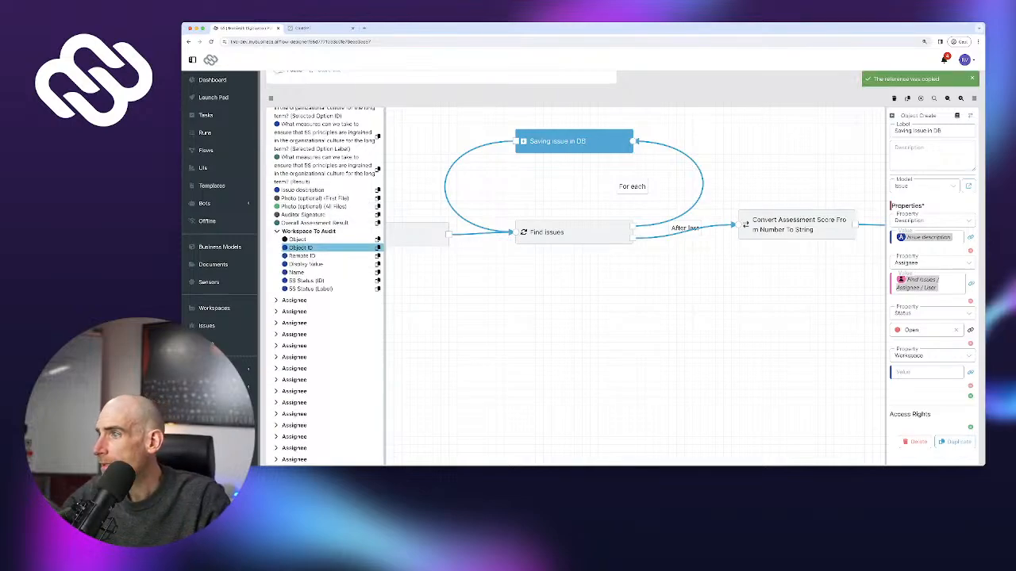
{"action": "left_click", "coordinate": [926, 372]}
{"action": "key", "text": "super+v"}
{"action": "scroll", "coordinate": [925, 372], "scroll_direction": "down", "scroll_amount": 2}
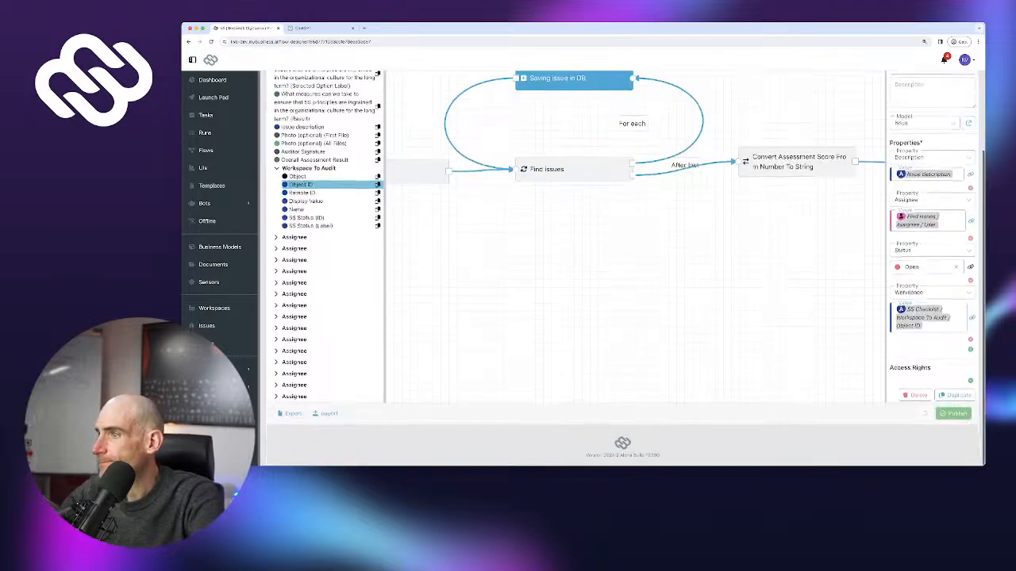
Publish the untested 5S flow version, then start a new 5S audit from the Launch Pad
{"action": "left_click", "coordinate": [953, 420]}
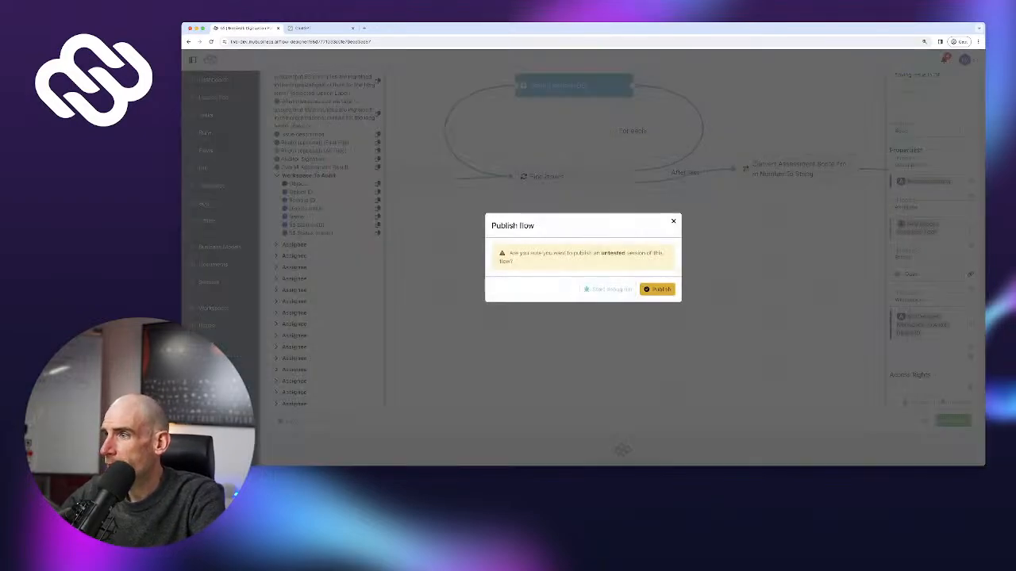
{"action": "left_click", "coordinate": [657, 290]}
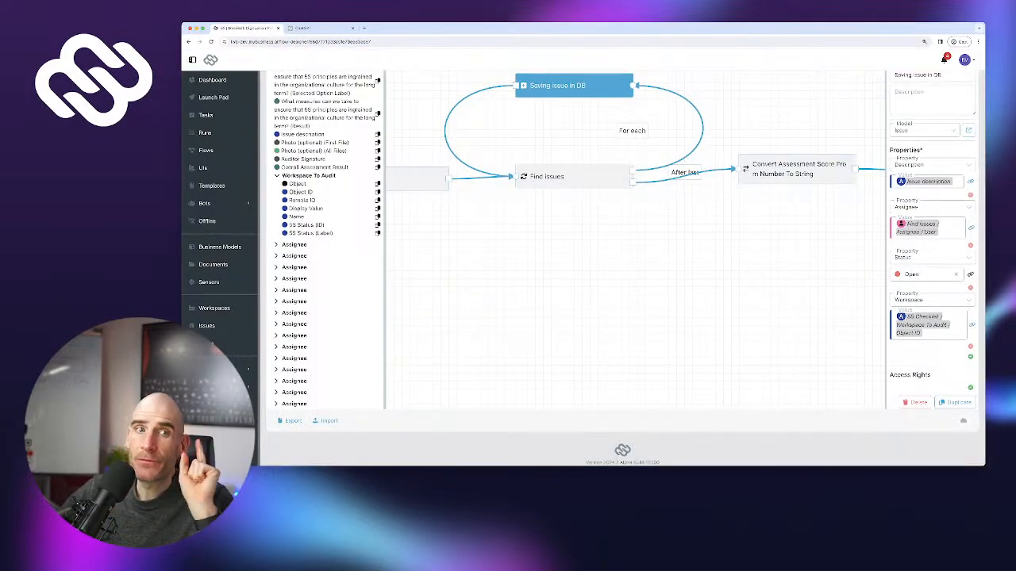
{"action": "scroll", "coordinate": [634, 278], "scroll_direction": "up", "scroll_amount": 2}
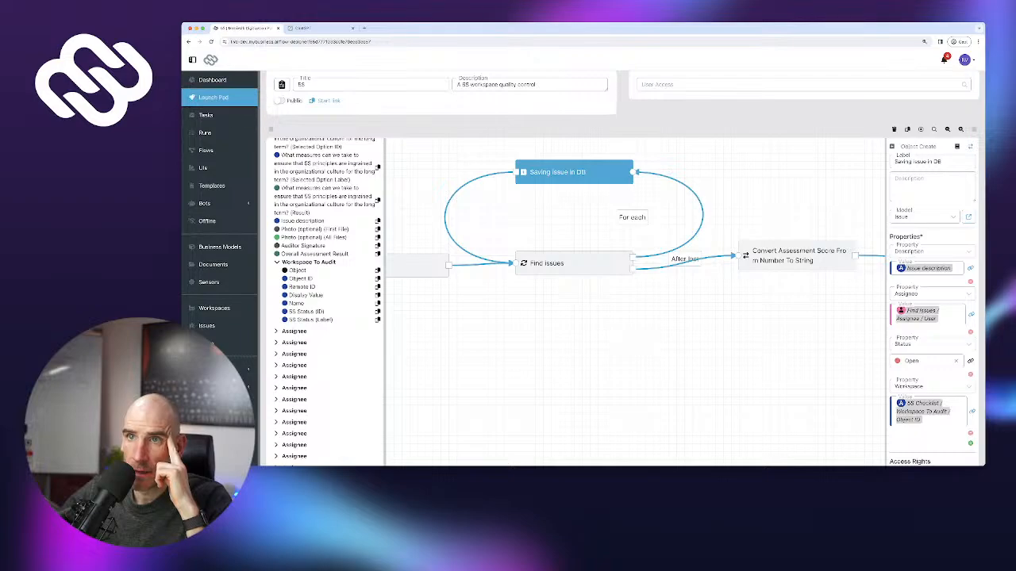
{"action": "left_click", "coordinate": [213, 97]}
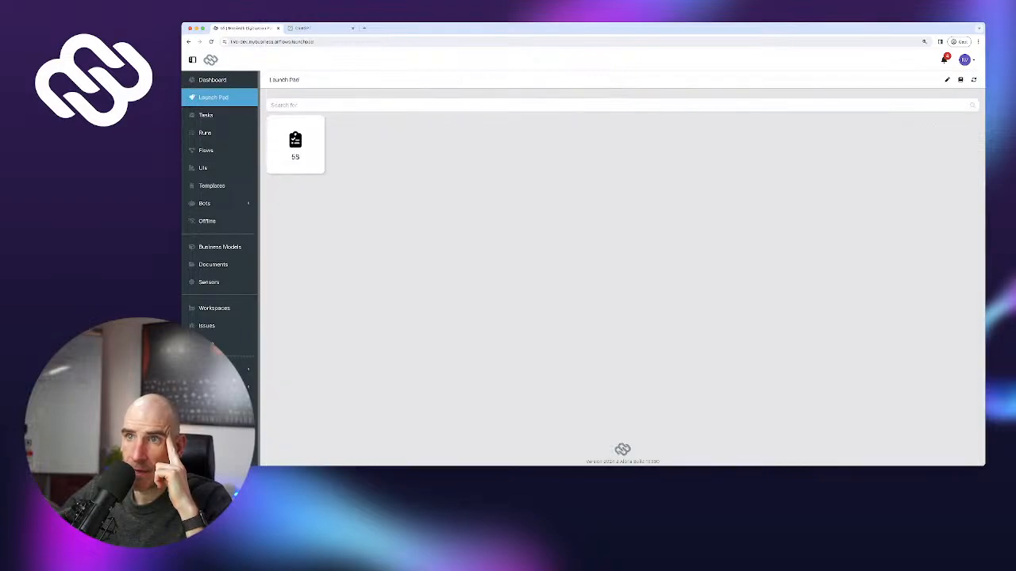
{"action": "left_click", "coordinate": [293, 143]}
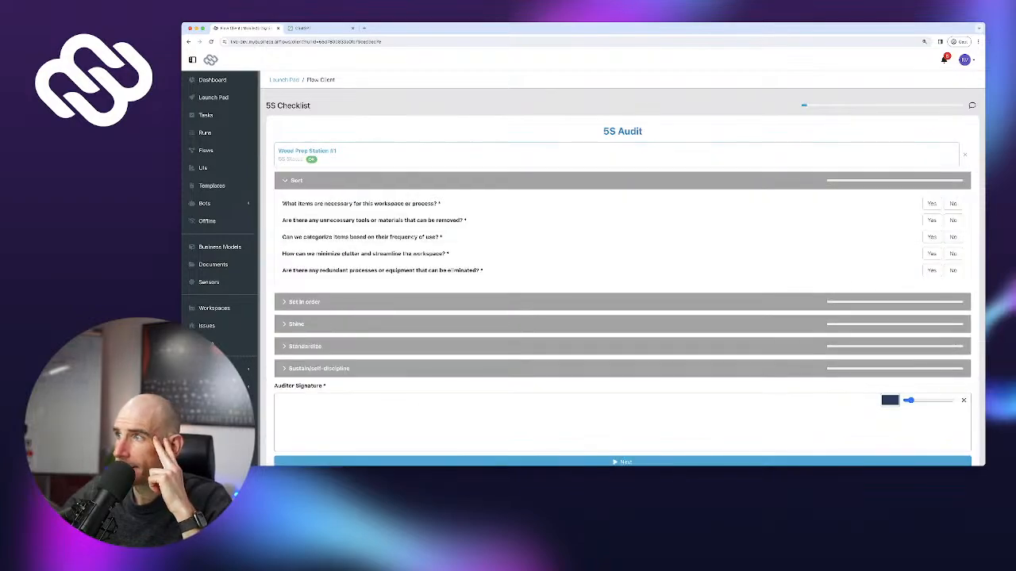
Answer the first Sort question No, logging issue 'Something is broken' with an assignee
{"action": "left_click", "coordinate": [953, 203]}
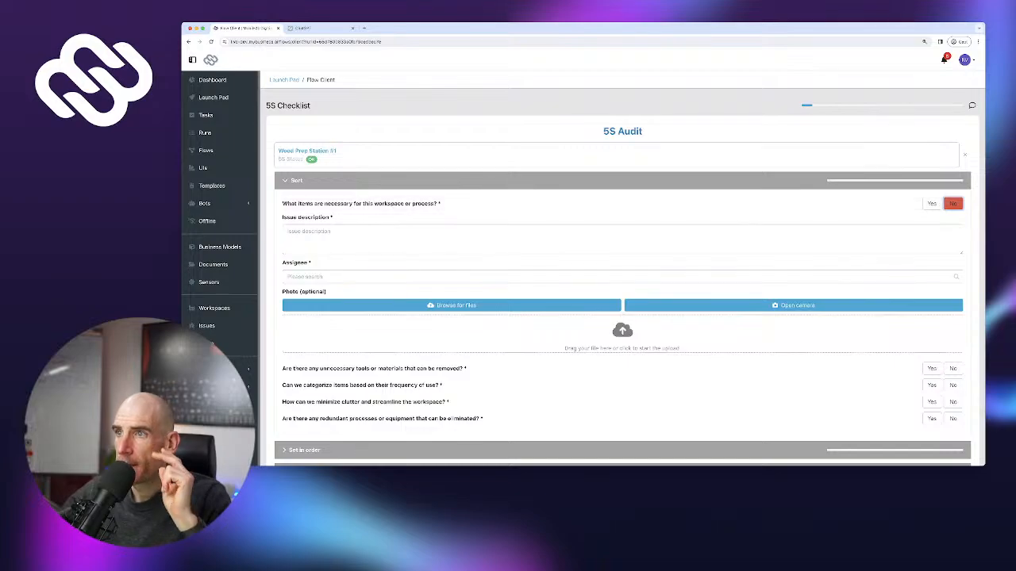
{"action": "left_click", "coordinate": [289, 232]}
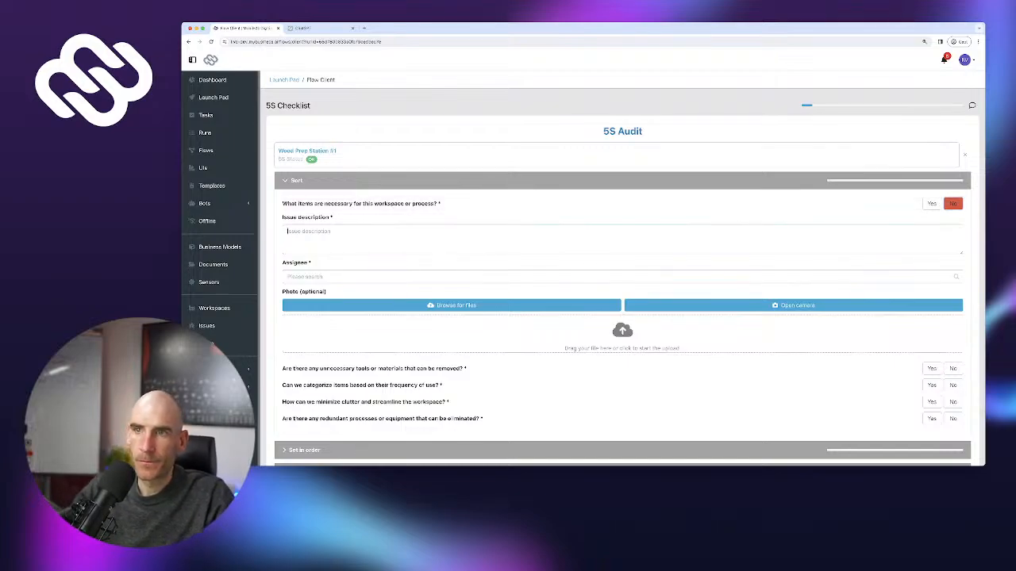
{"action": "type", "text": "Something is"}
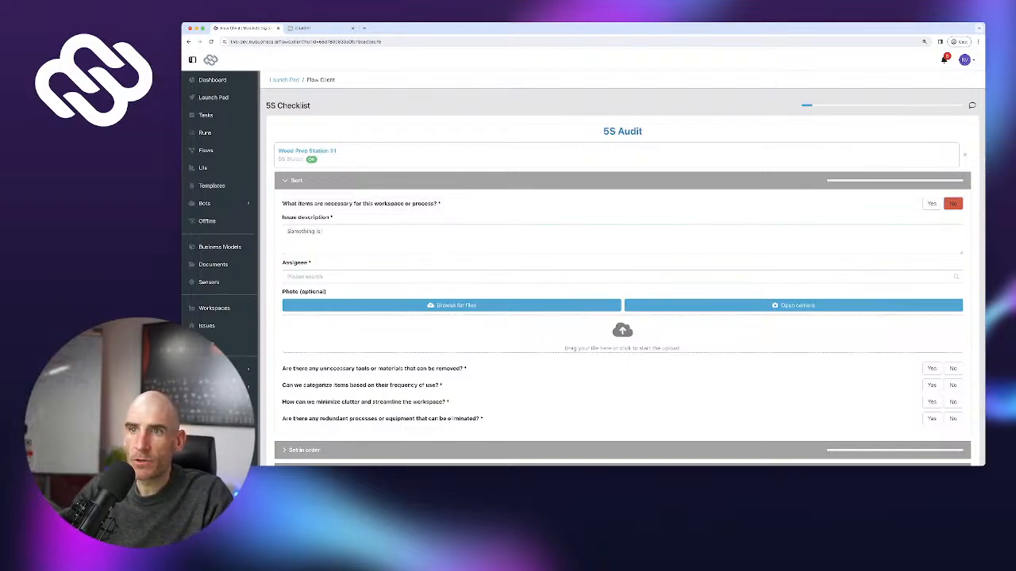
{"action": "type", "text": " broken"}
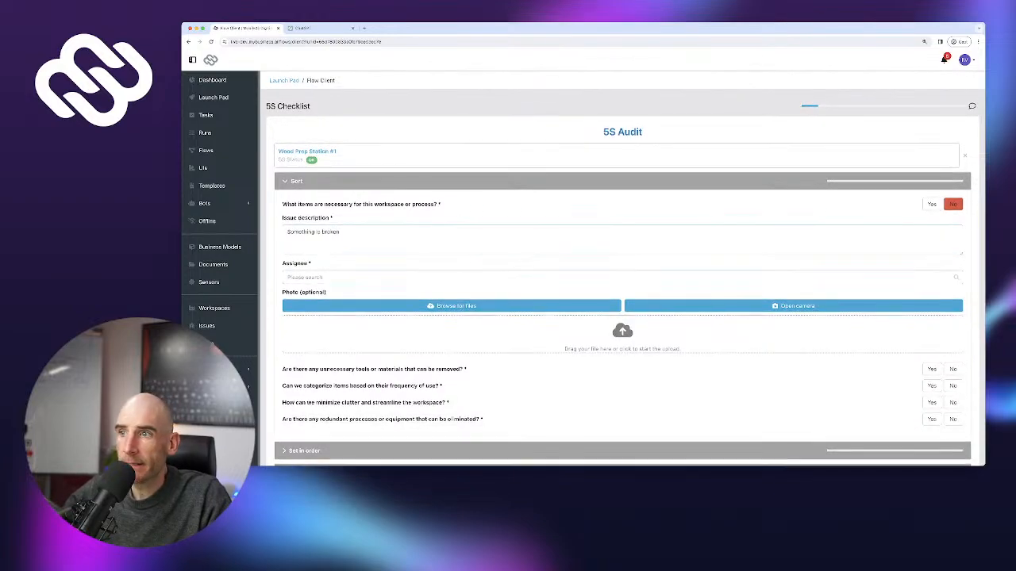
{"action": "key", "text": "Tab"}
{"action": "left_click", "coordinate": [310, 306]}
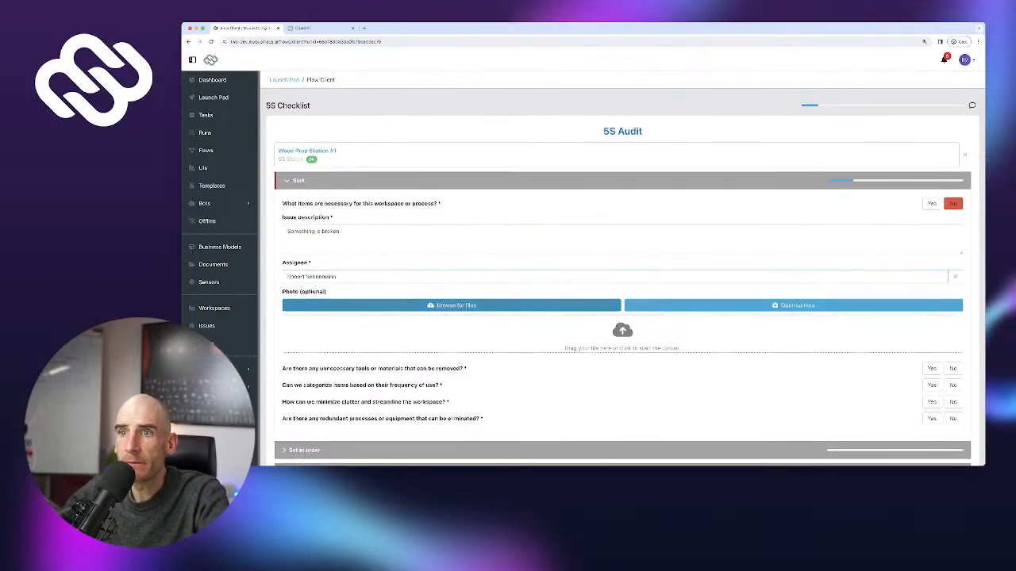
Answer the remaining four Sort questions Yes
{"action": "left_click", "coordinate": [931, 368]}
{"action": "left_click", "coordinate": [931, 385]}
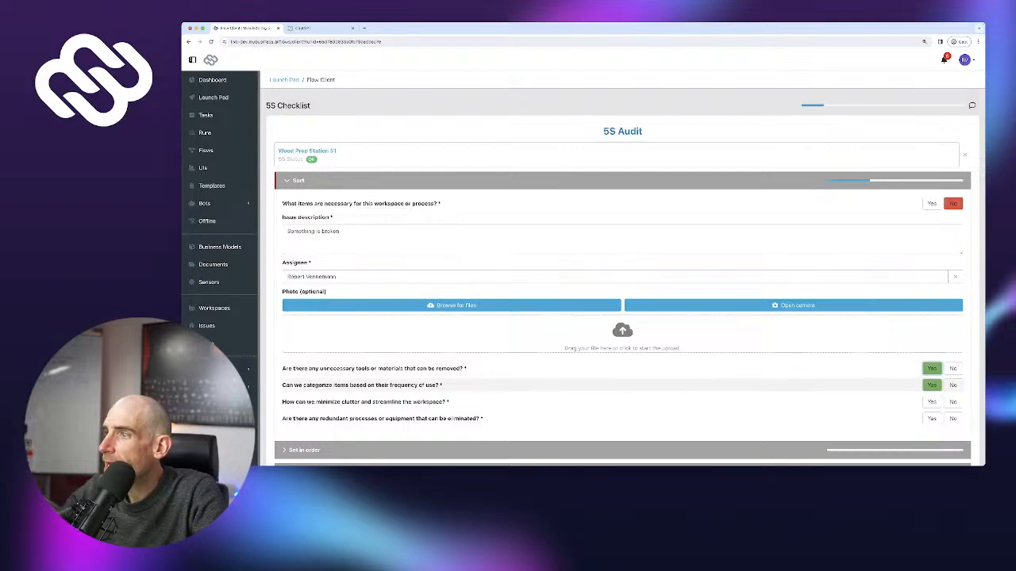
{"action": "left_click", "coordinate": [931, 401]}
{"action": "left_click", "coordinate": [931, 418]}
{"action": "scroll", "coordinate": [930, 396], "scroll_direction": "down", "scroll_amount": 3}
Answer all five Set in order questions Yes
{"action": "left_click", "coordinate": [912, 345]}
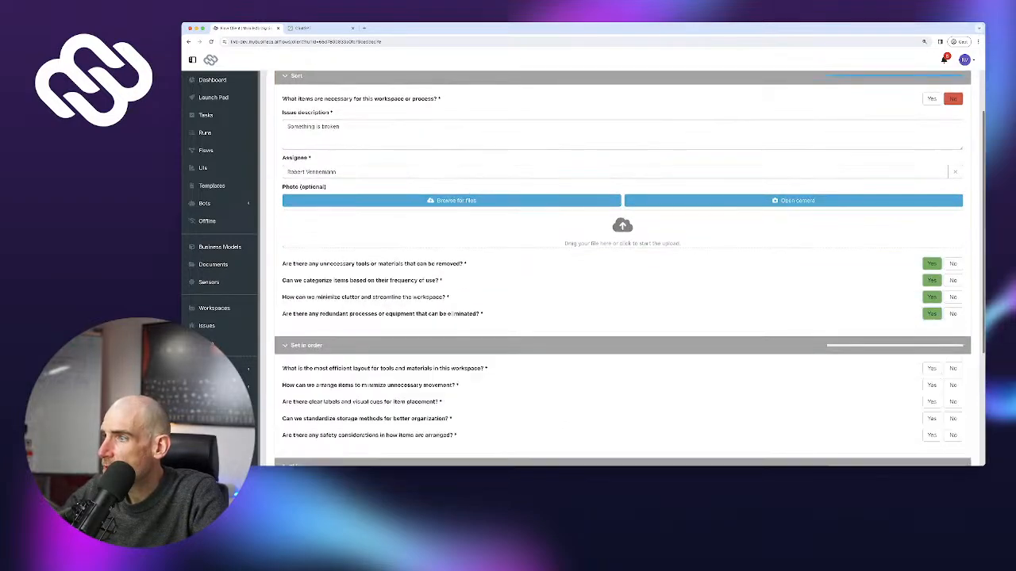
{"action": "scroll", "coordinate": [913, 345], "scroll_direction": "down", "scroll_amount": 2}
{"action": "left_click", "coordinate": [932, 276]}
{"action": "left_click", "coordinate": [932, 293]}
{"action": "left_click", "coordinate": [932, 309]}
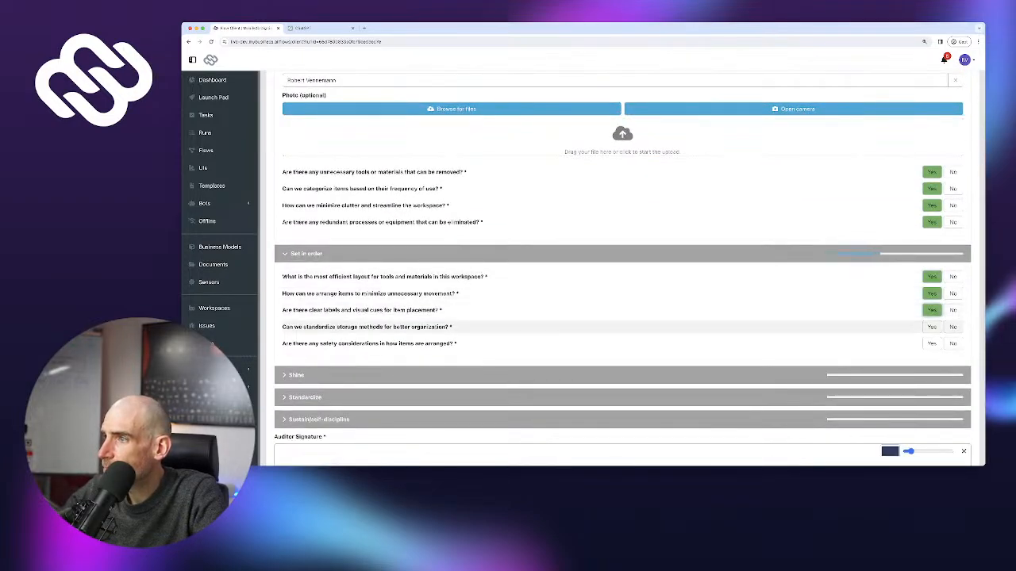
{"action": "left_click", "coordinate": [932, 326]}
{"action": "left_click", "coordinate": [932, 343]}
Answer all five Shine questions Yes
{"action": "left_click", "coordinate": [930, 376]}
{"action": "scroll", "coordinate": [930, 369], "scroll_direction": "down", "scroll_amount": 2}
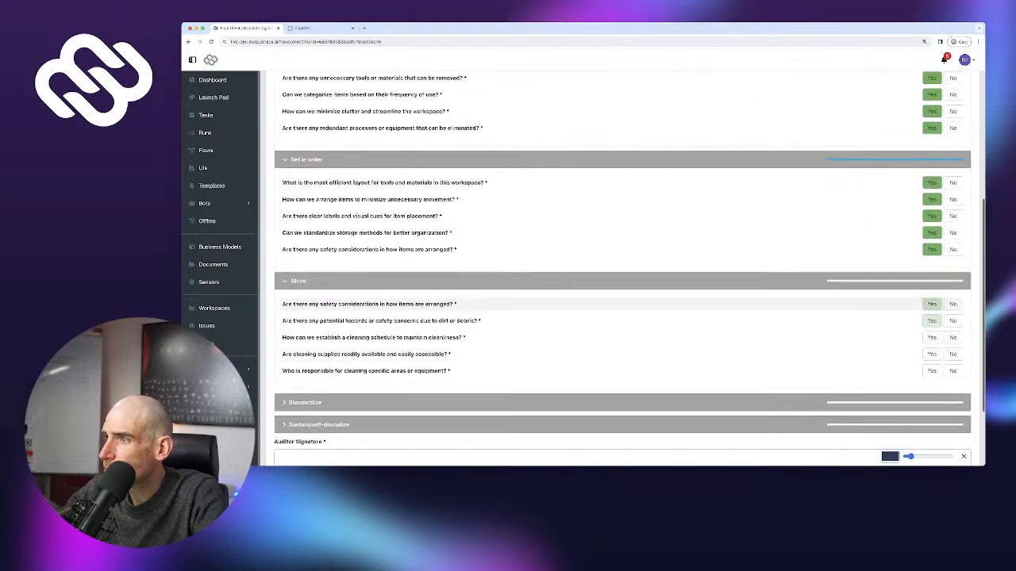
{"action": "left_click", "coordinate": [932, 304]}
{"action": "left_click", "coordinate": [932, 321]}
{"action": "left_click", "coordinate": [931, 337]}
{"action": "left_click", "coordinate": [932, 354]}
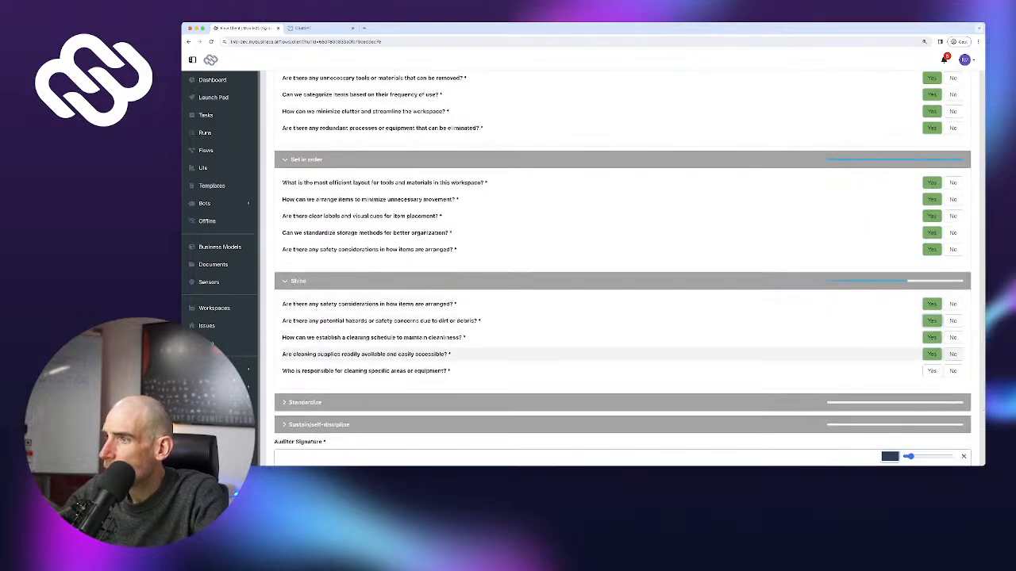
{"action": "left_click", "coordinate": [932, 371]}
Answer all five Standardize questions Yes
{"action": "left_click", "coordinate": [932, 402]}
{"action": "scroll", "coordinate": [932, 397], "scroll_direction": "down", "scroll_amount": 2}
{"action": "left_click", "coordinate": [931, 334]}
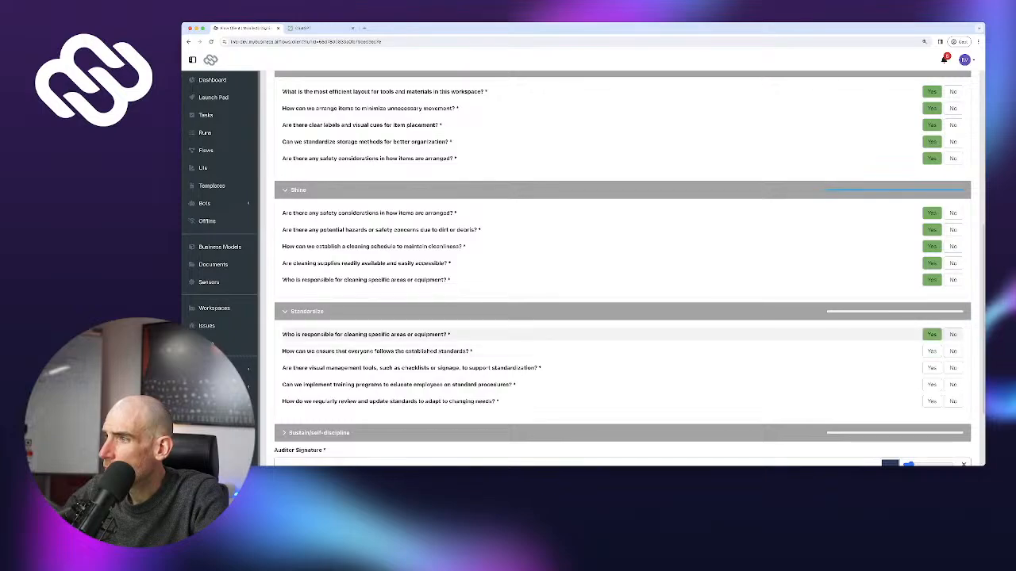
{"action": "left_click", "coordinate": [931, 350]}
{"action": "left_click", "coordinate": [931, 368]}
{"action": "left_click", "coordinate": [931, 384]}
{"action": "left_click", "coordinate": [932, 401]}
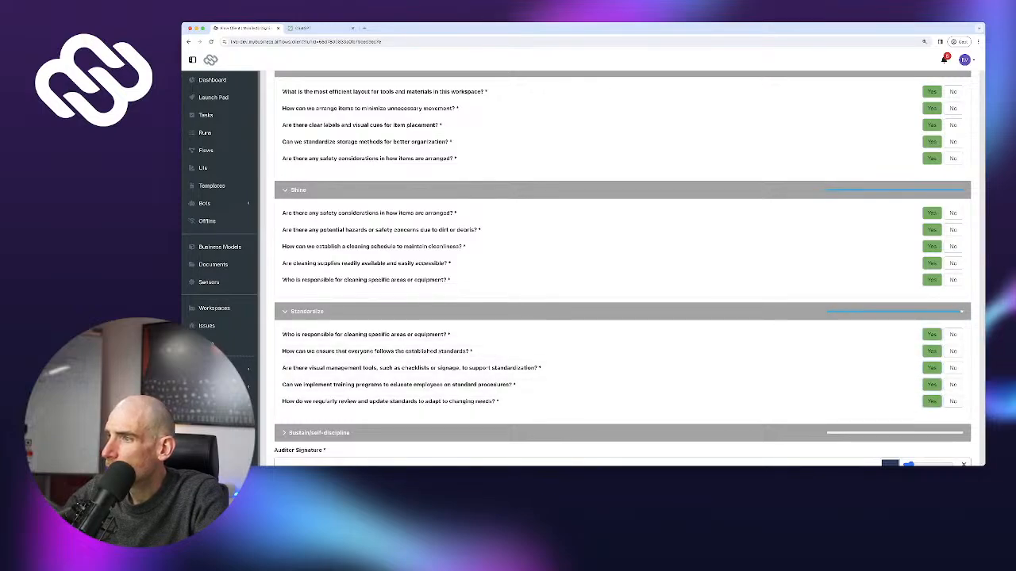
Answer all five Sustain questions Yes and draw the auditor signature
{"action": "left_click", "coordinate": [932, 433]}
{"action": "scroll", "coordinate": [931, 432], "scroll_direction": "down", "scroll_amount": 2}
{"action": "left_click", "coordinate": [932, 294]}
{"action": "left_click", "coordinate": [932, 311]}
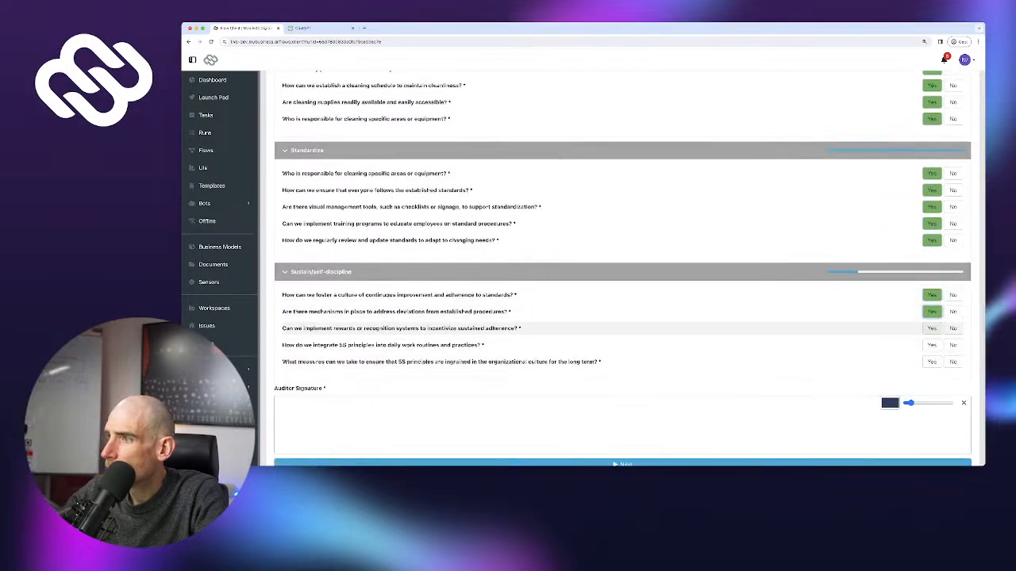
{"action": "left_click", "coordinate": [932, 328]}
{"action": "left_click", "coordinate": [931, 345]}
{"action": "left_click", "coordinate": [931, 361]}
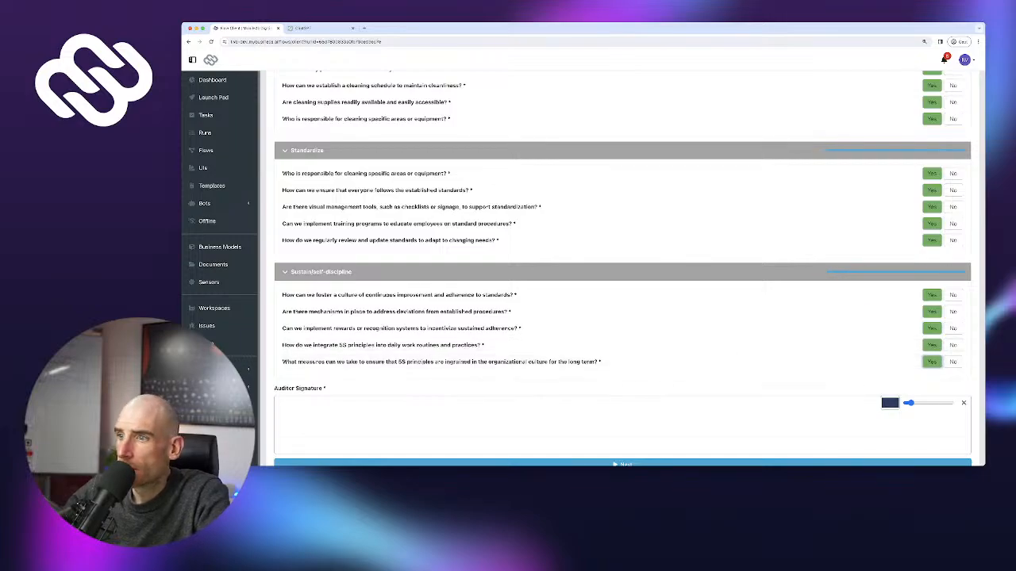
{"action": "mouse_move", "coordinate": [572, 405]}
{"action": "left_mouse_down"}
{"action": "mouse_move", "coordinate": [522, 433]}
{"action": "mouse_move", "coordinate": [719, 428]}
{"action": "mouse_move", "coordinate": [670, 425]}
{"action": "left_mouse_up"}
{"action": "scroll", "coordinate": [669, 425], "scroll_direction": "down", "scroll_amount": 2}
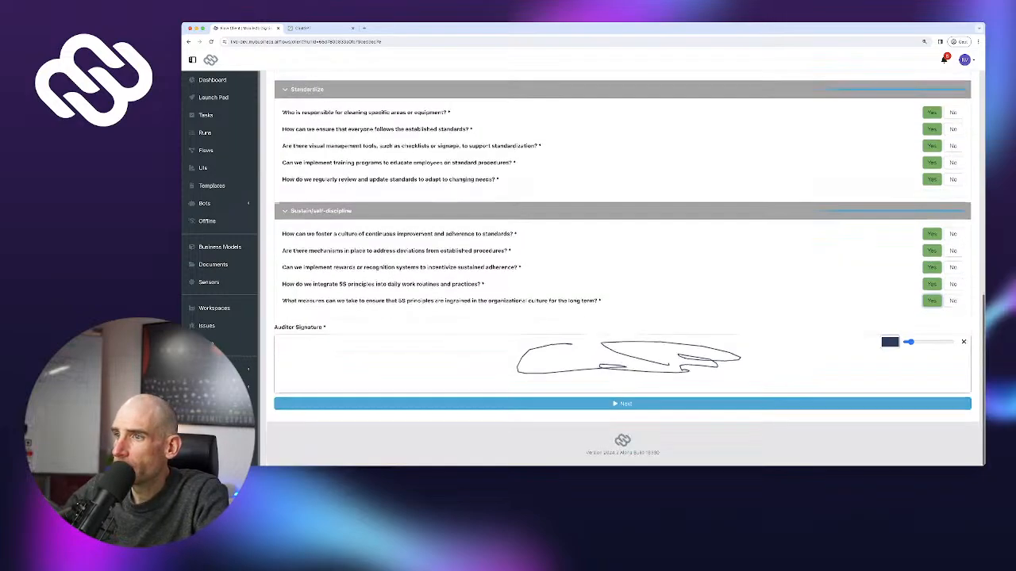
Submit the signed 5S audit with Next
{"action": "left_click", "coordinate": [635, 413]}
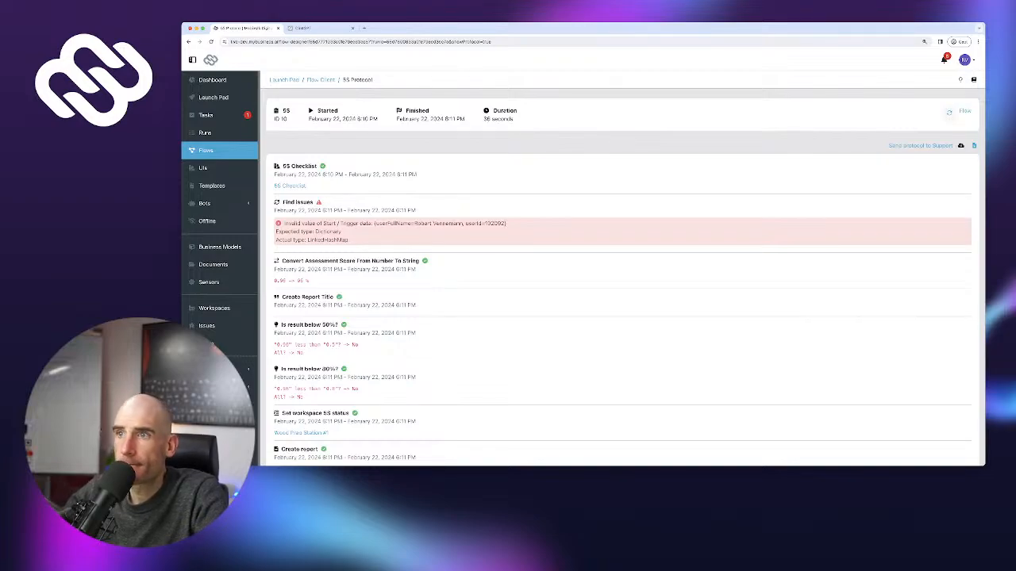
Look through Tasks and Launch Pad, then open the Runs list showing 5S run 10 Completed
{"action": "left_click", "coordinate": [208, 115]}
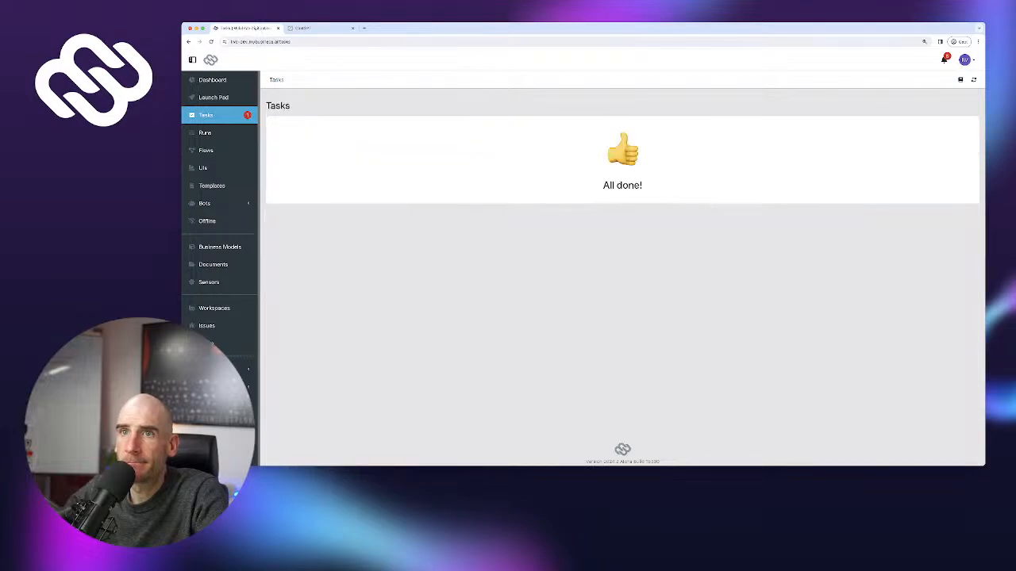
{"action": "left_click", "coordinate": [212, 98]}
{"action": "left_click", "coordinate": [208, 115]}
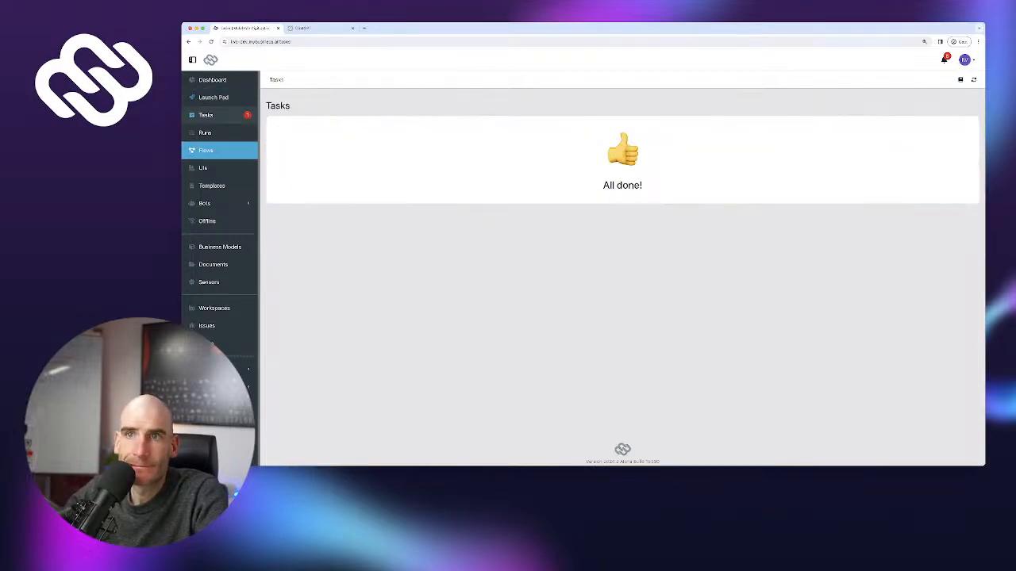
{"action": "left_click", "coordinate": [206, 132]}
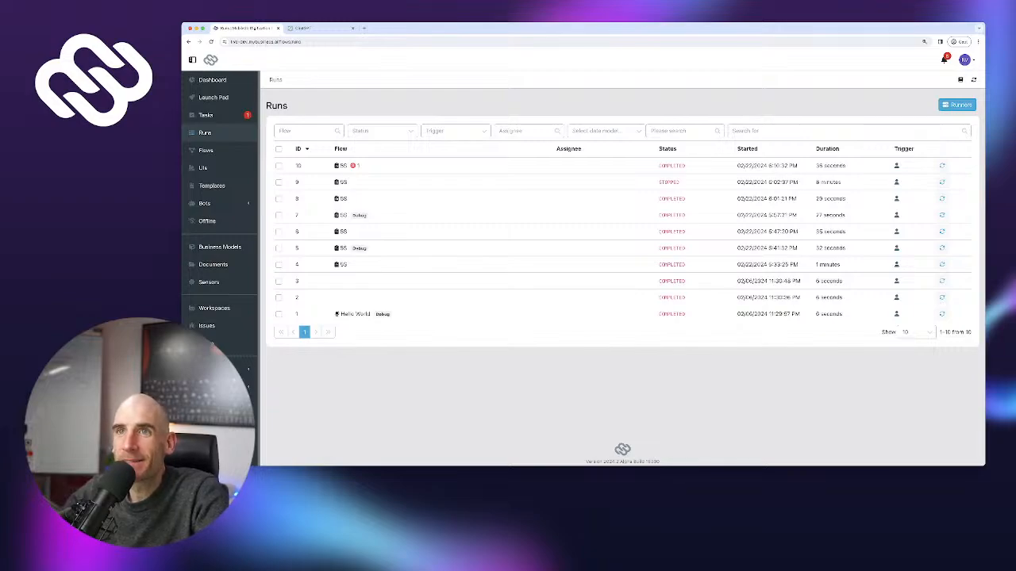
{"action": "double_click", "coordinate": [245, 41]}
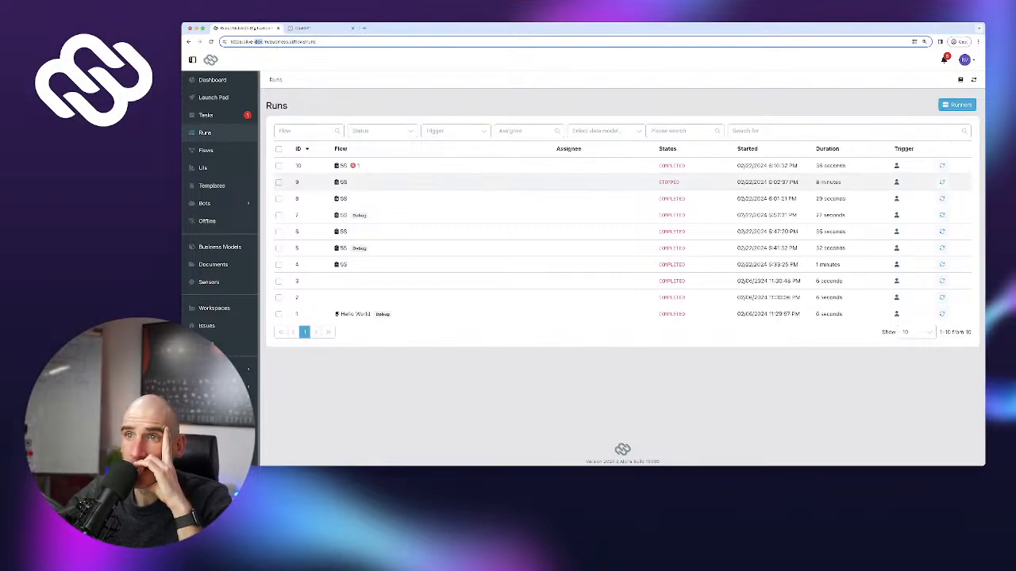
Read run 10's Find issues error, then inspect the 5S flow's Checklist and Find issues steps
{"action": "left_click", "coordinate": [344, 166]}
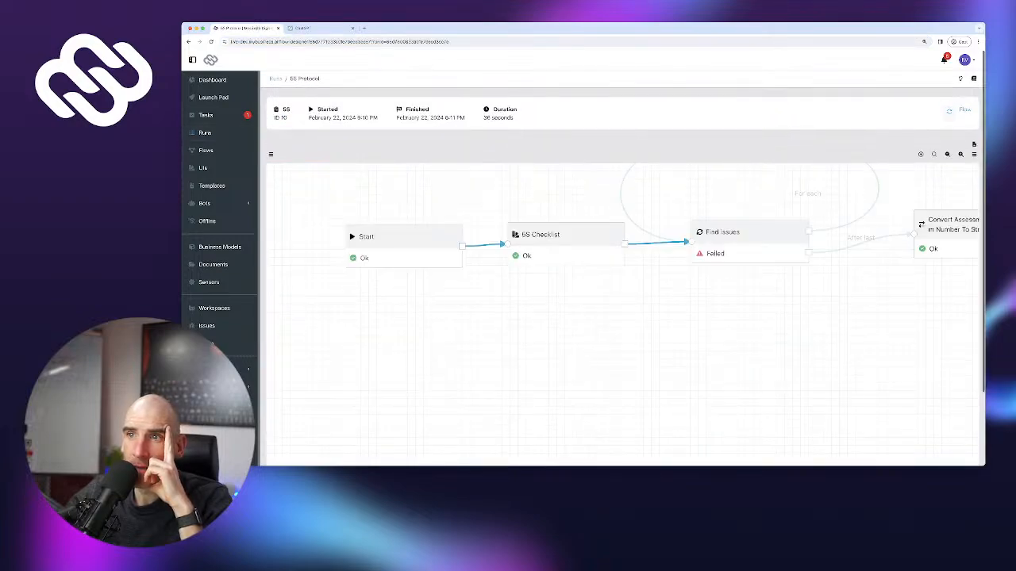
{"action": "left_click", "coordinate": [749, 233]}
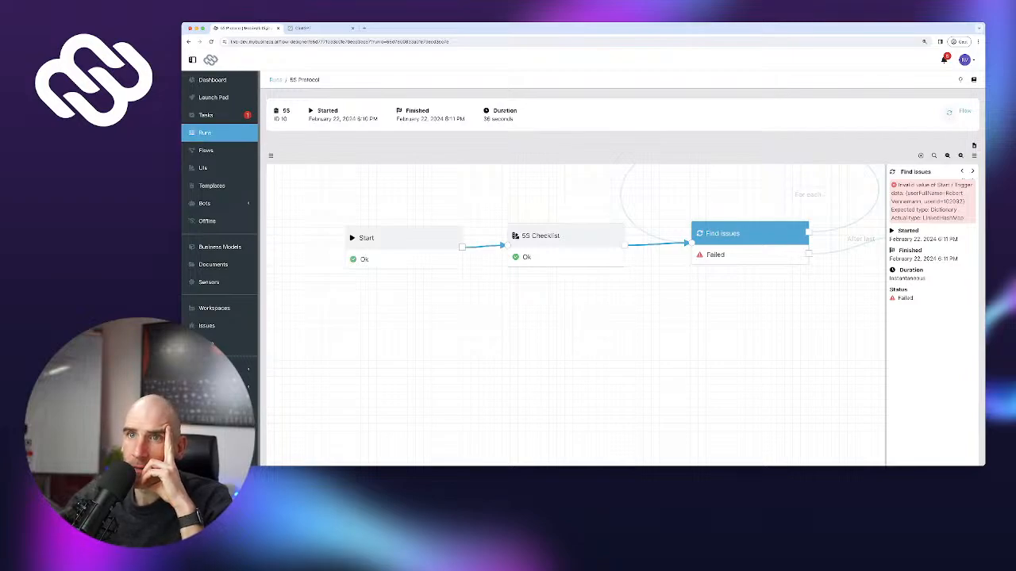
{"action": "left_click", "coordinate": [205, 150]}
{"action": "left_click", "coordinate": [306, 165]}
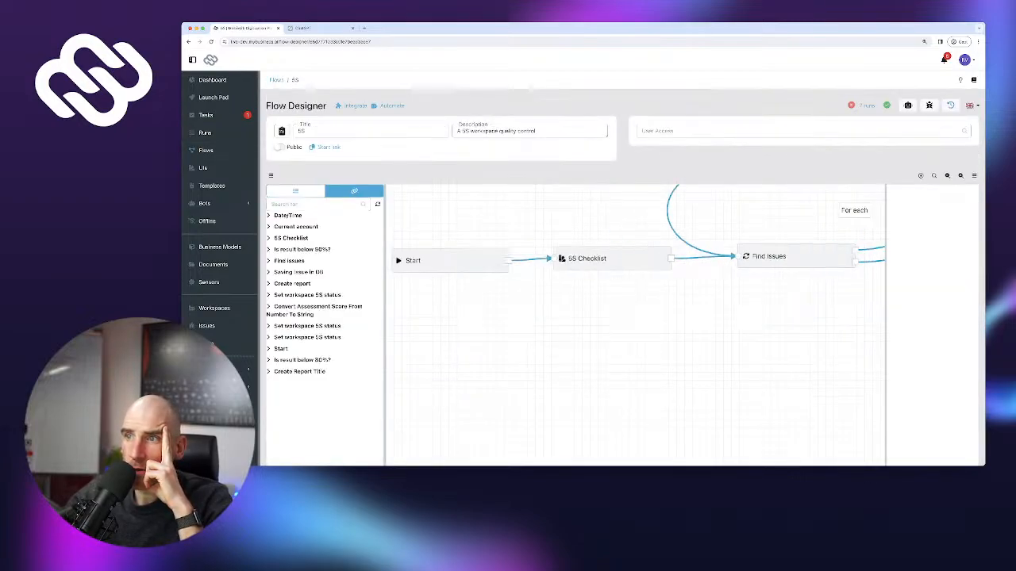
{"action": "left_click_drag", "start_coordinate": [524, 334], "coordinate": [594, 331]}
{"action": "left_click", "coordinate": [686, 254]}
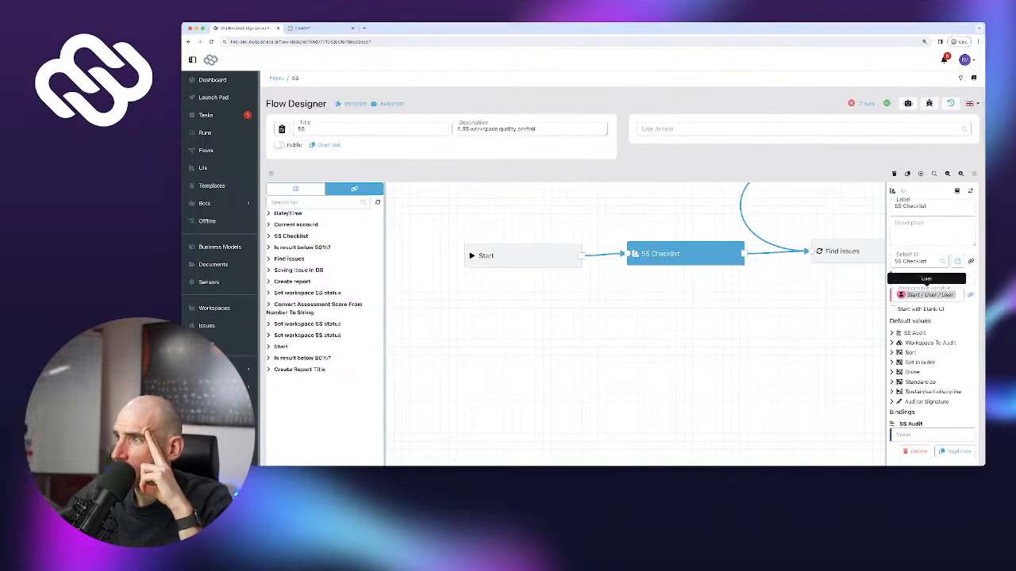
{"action": "left_click", "coordinate": [865, 251]}
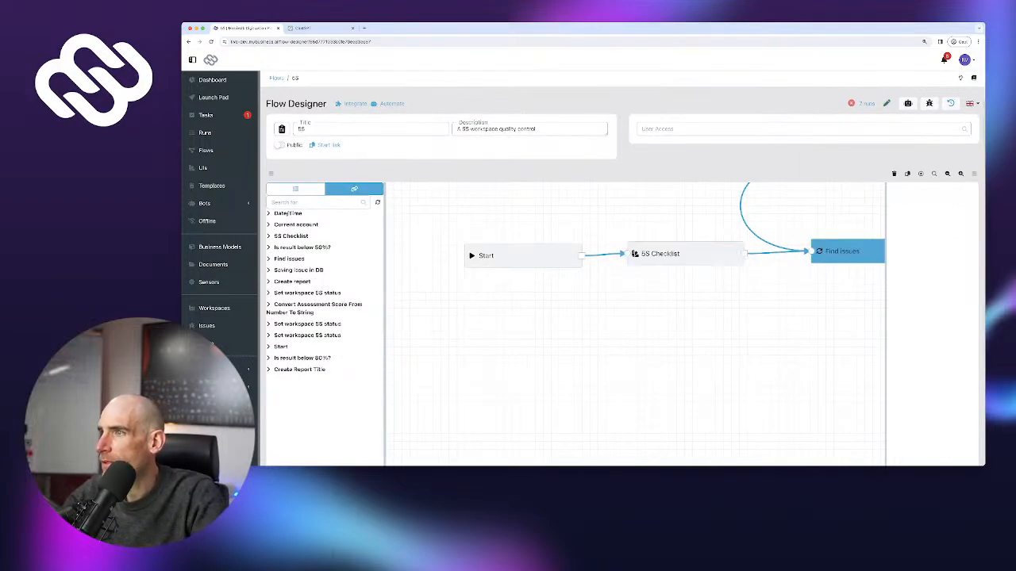
{"action": "left_click_drag", "start_coordinate": [845, 303], "coordinate": [653, 360]}
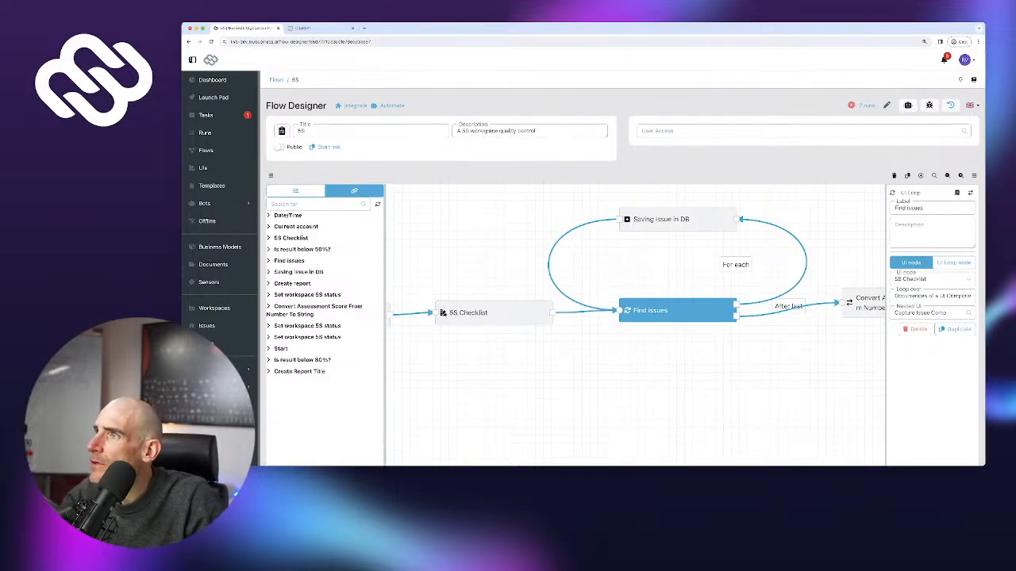
Recheck run 10's Find issues error, then reopen the 5S flow from the Flows list
{"action": "left_click", "coordinate": [867, 105]}
{"action": "left_click", "coordinate": [943, 163]}
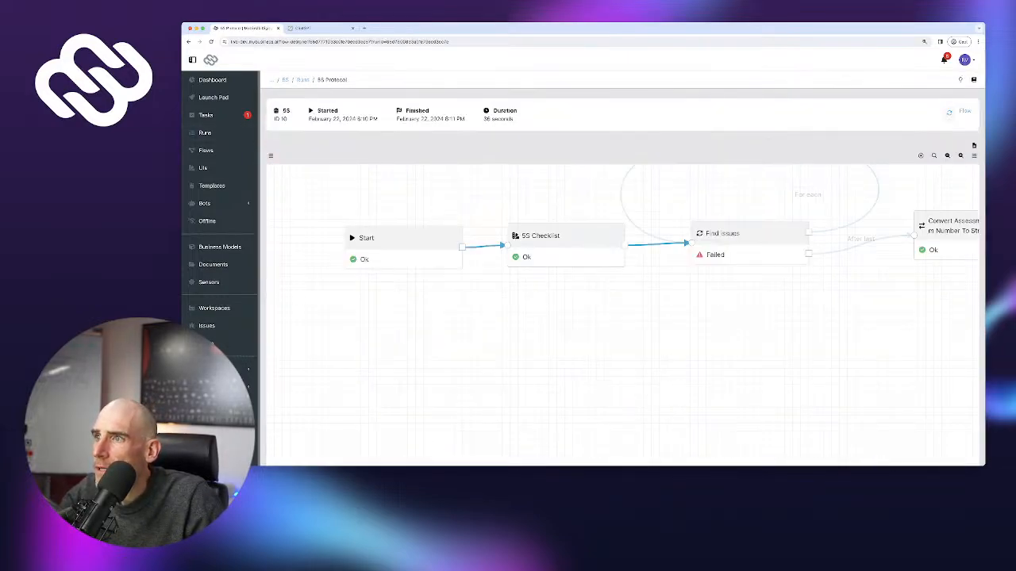
{"action": "left_click", "coordinate": [749, 235]}
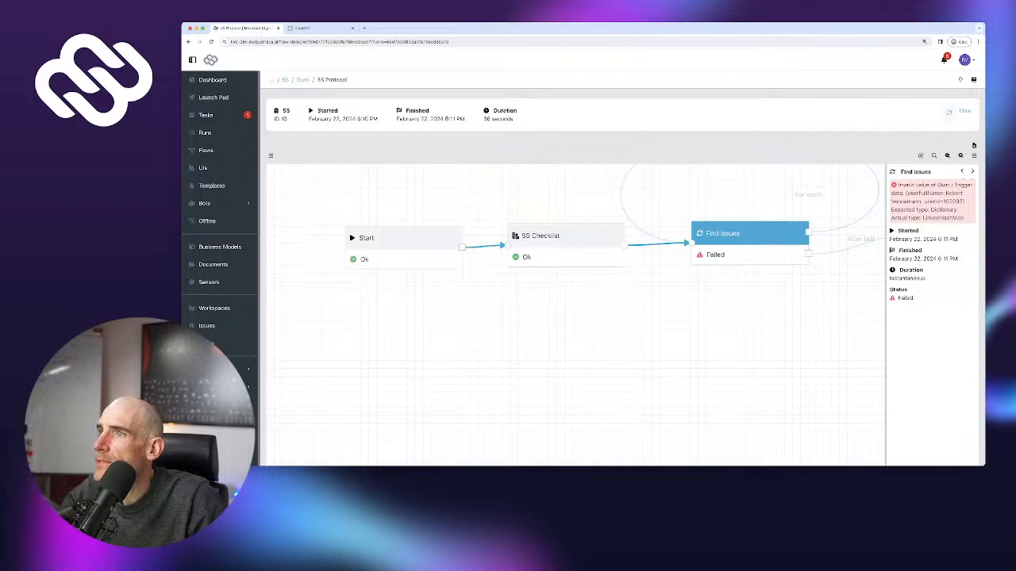
{"action": "left_click_drag", "start_coordinate": [634, 333], "coordinate": [589, 389]}
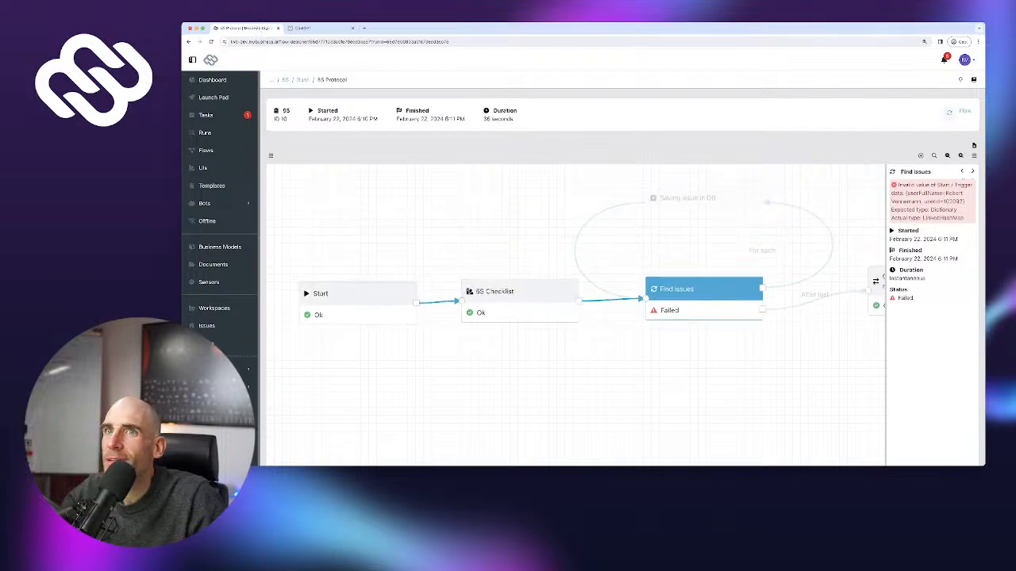
{"action": "key", "text": "super+Left"}
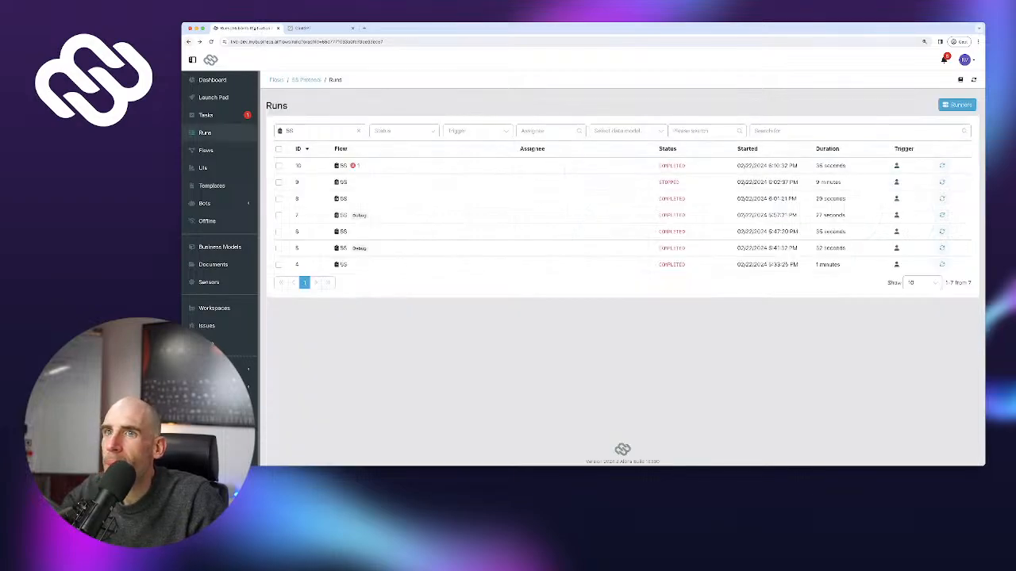
{"action": "left_click", "coordinate": [207, 151]}
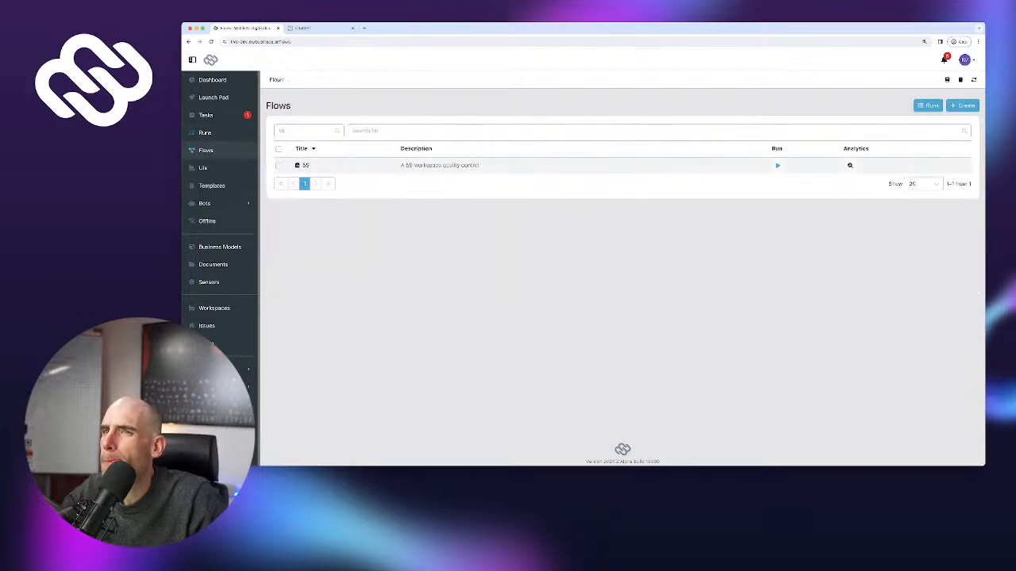
{"action": "left_click", "coordinate": [307, 165]}
Inspect the Saving issue, Find issues and 5S Checklist steps, trying Responsible field options
{"action": "left_click_drag", "start_coordinate": [714, 317], "coordinate": [600, 362]}
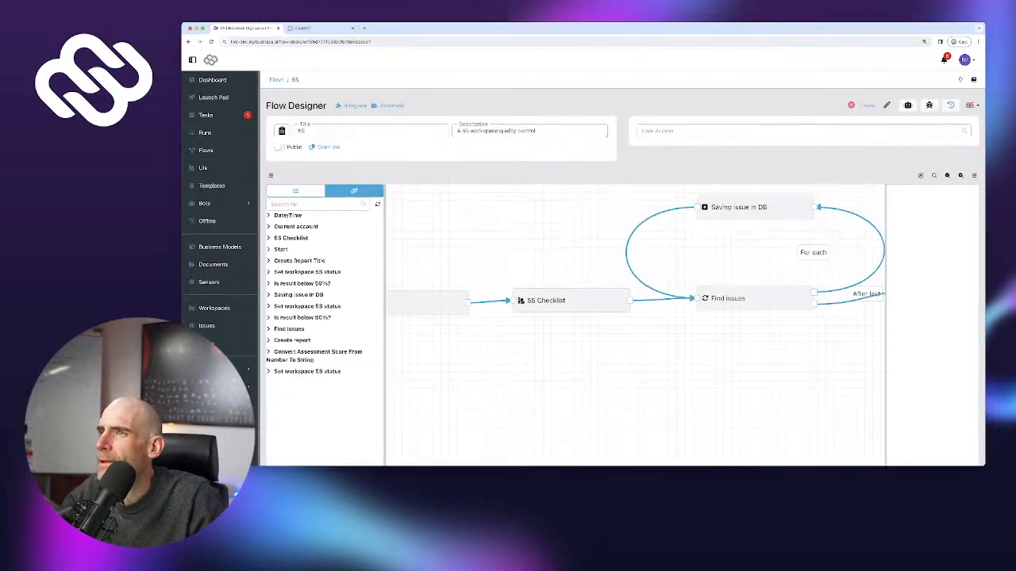
{"action": "left_click", "coordinate": [755, 207]}
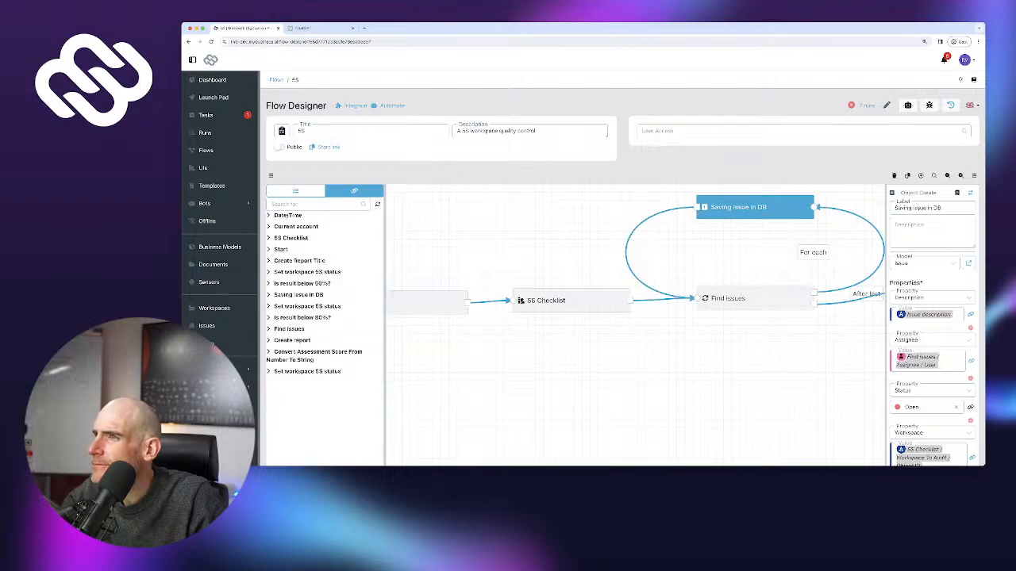
{"action": "left_click", "coordinate": [753, 298]}
{"action": "left_click", "coordinate": [571, 301]}
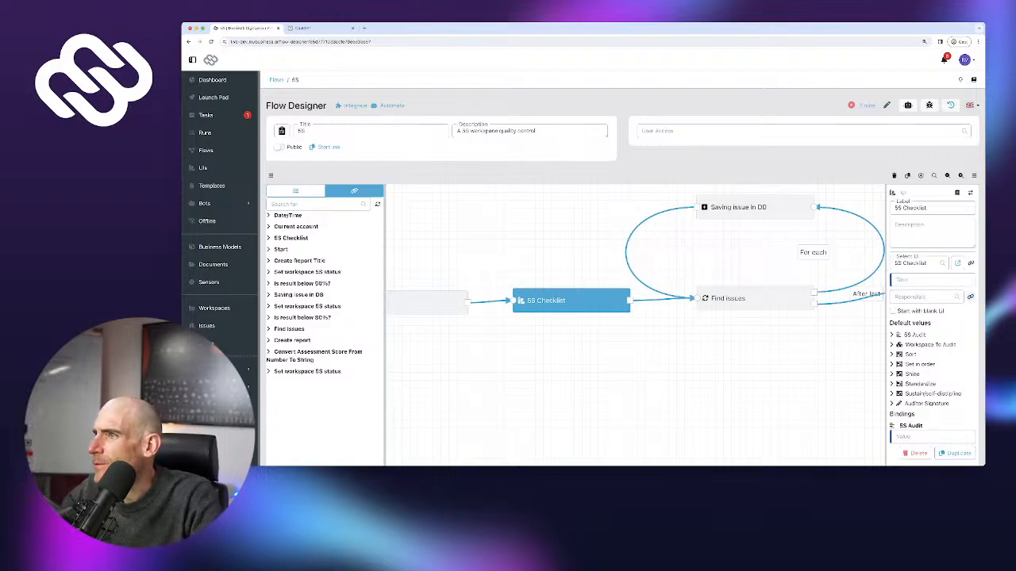
{"action": "left_click", "coordinate": [922, 296]}
{"action": "left_click", "coordinate": [925, 324]}
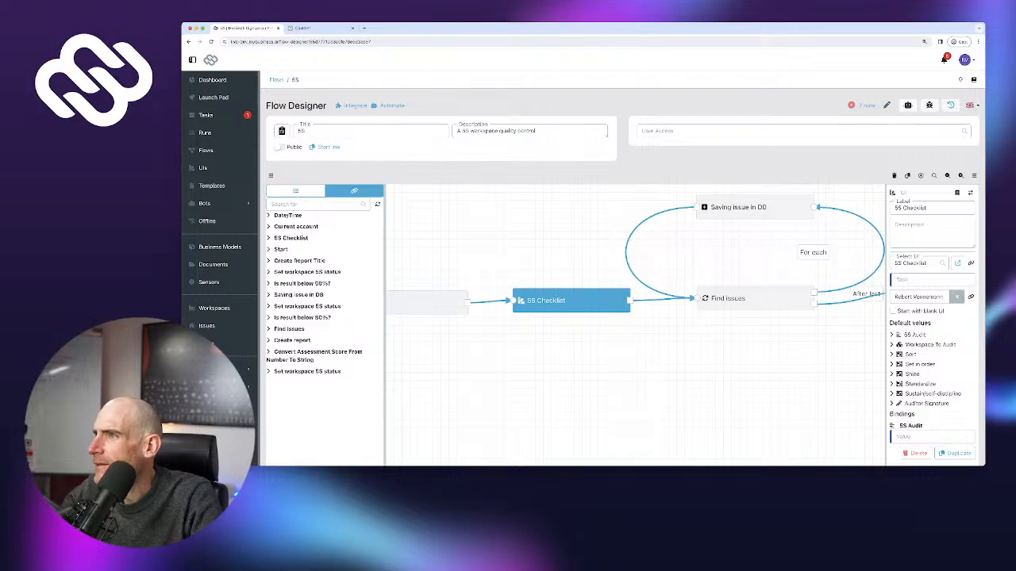
{"action": "left_click", "coordinate": [957, 297]}
{"action": "left_click", "coordinate": [970, 297]}
{"action": "left_click", "coordinate": [927, 297]}
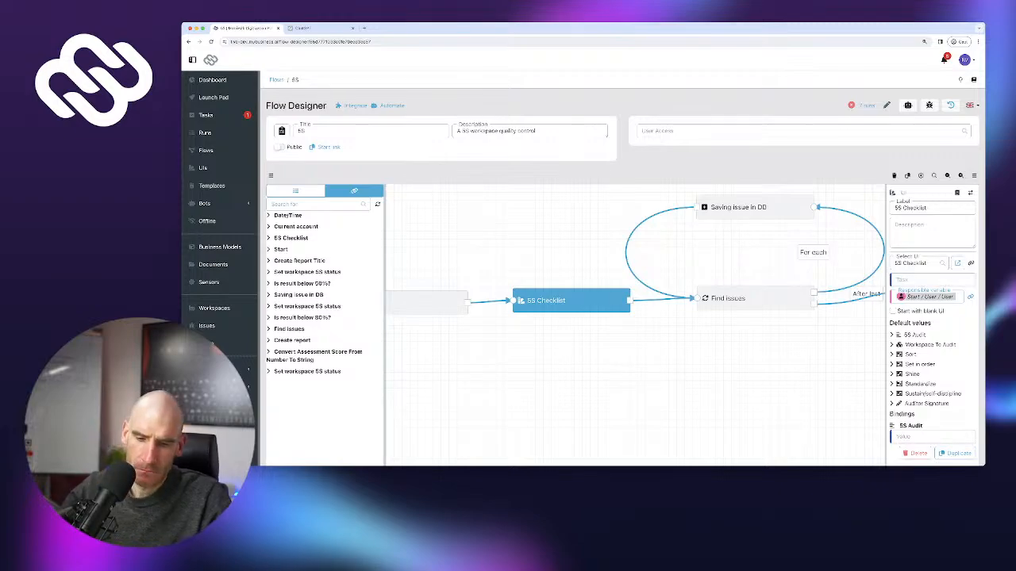
Reload the designer and make a suggested user responsible for the 5S Checklist step
{"action": "key", "text": "super+r"}
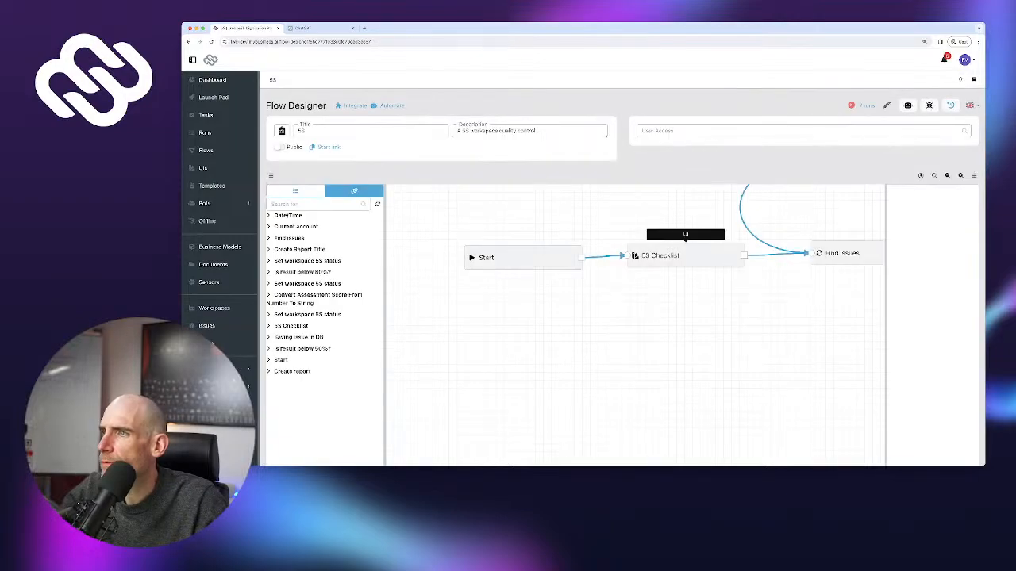
{"action": "left_click", "coordinate": [685, 255]}
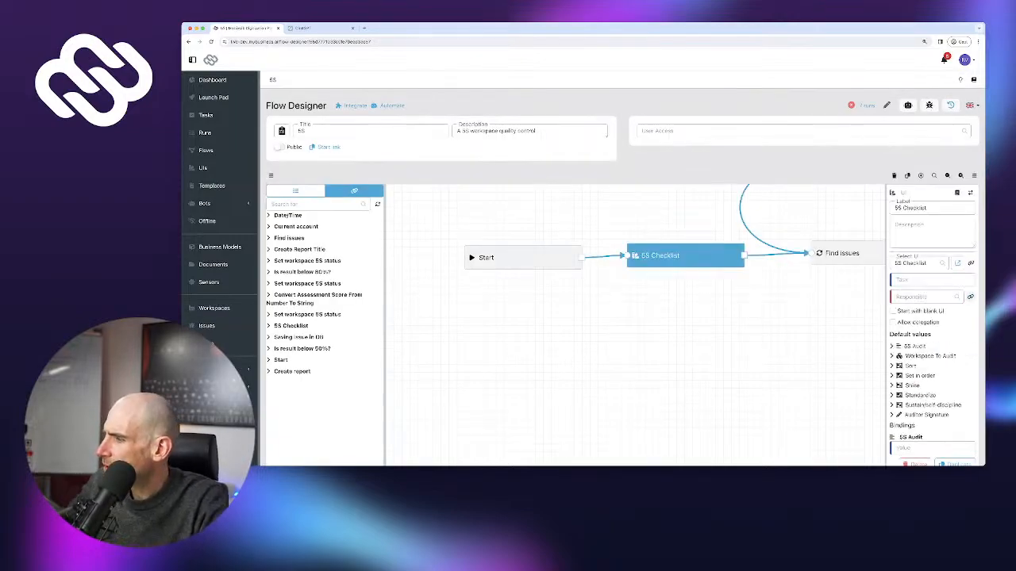
{"action": "left_click", "coordinate": [922, 296]}
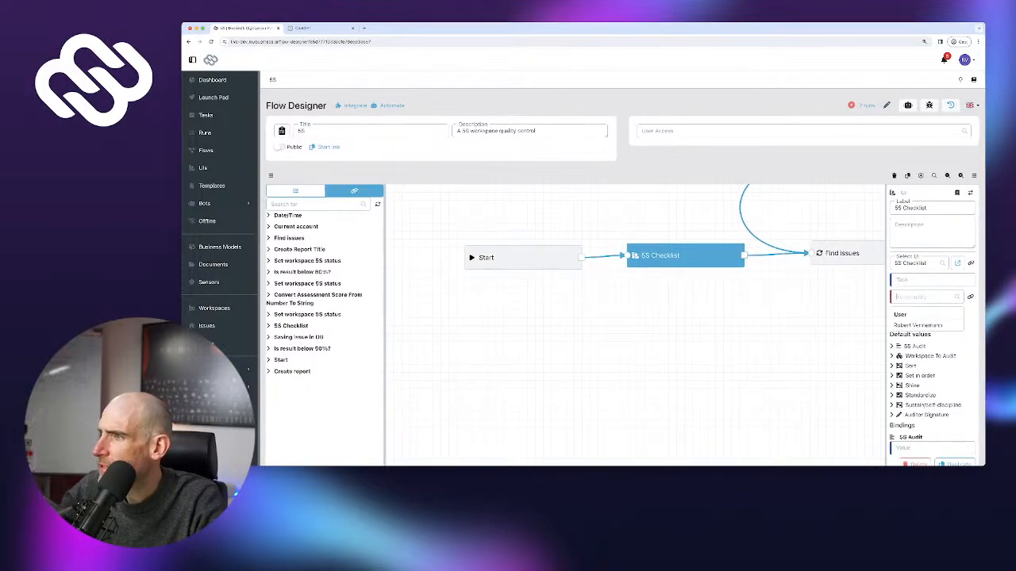
{"action": "left_click", "coordinate": [918, 325]}
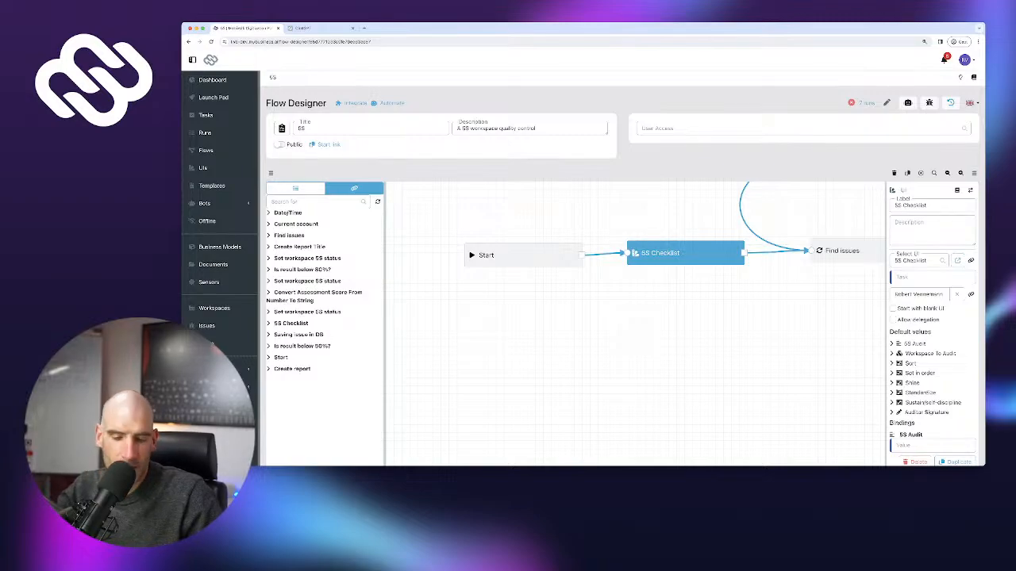
Change the Saving issue in DB Assignee from a reference to a fixed user
{"action": "left_click_drag", "start_coordinate": [746, 317], "coordinate": [644, 393]}
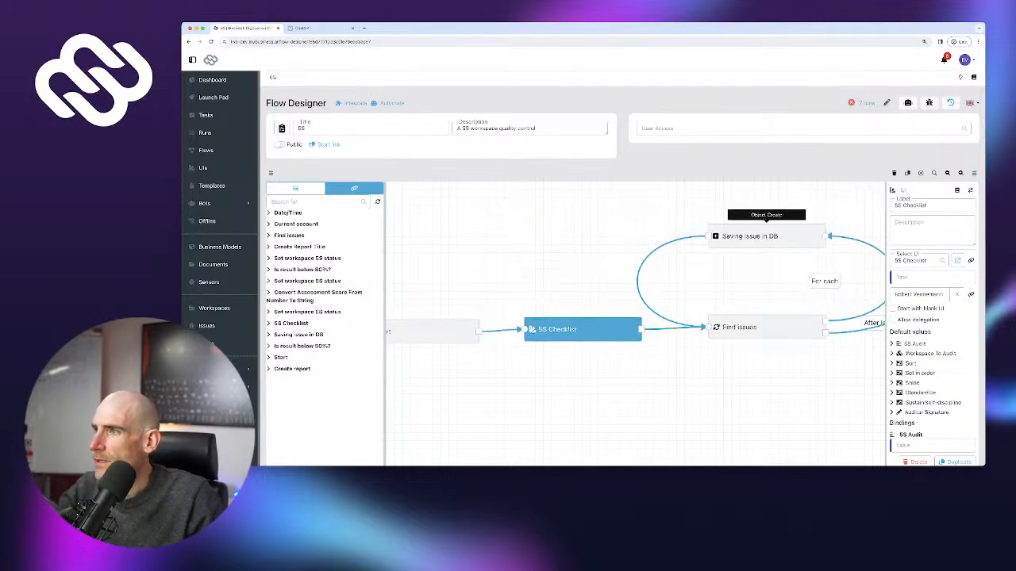
{"action": "left_click", "coordinate": [766, 237]}
{"action": "left_click", "coordinate": [902, 354]}
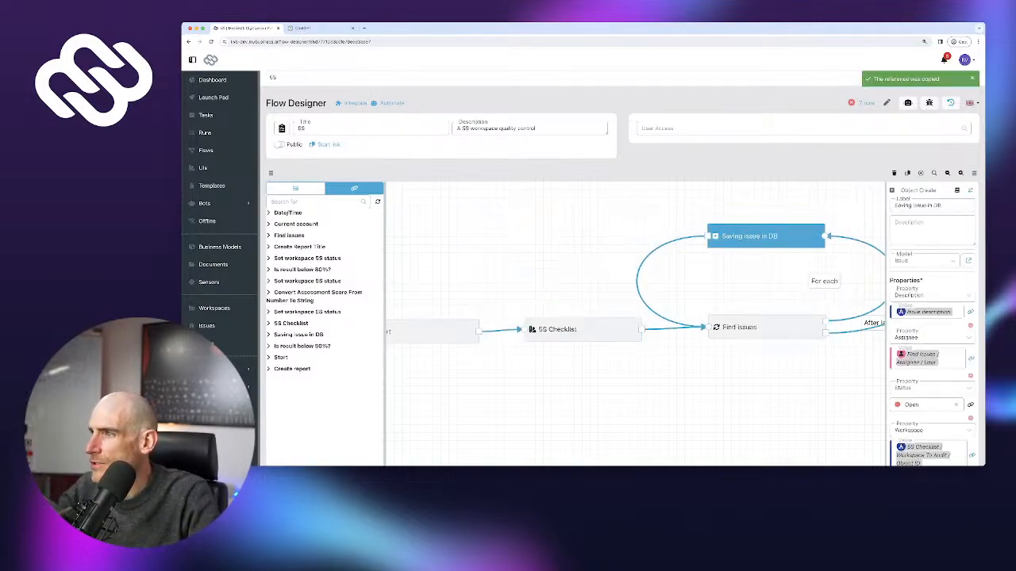
{"action": "key", "text": "BackSpace"}
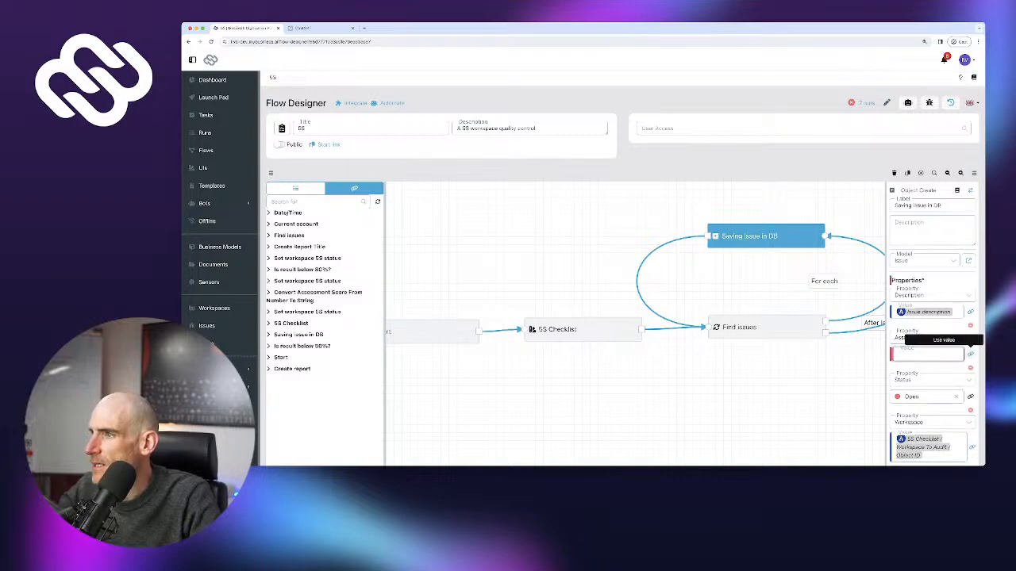
{"action": "left_click", "coordinate": [969, 355]}
{"action": "left_click", "coordinate": [925, 354]}
{"action": "left_click", "coordinate": [919, 383]}
Publish the 5S flow, confirming the untested version
{"action": "scroll", "coordinate": [920, 333], "scroll_direction": "down", "scroll_amount": 3}
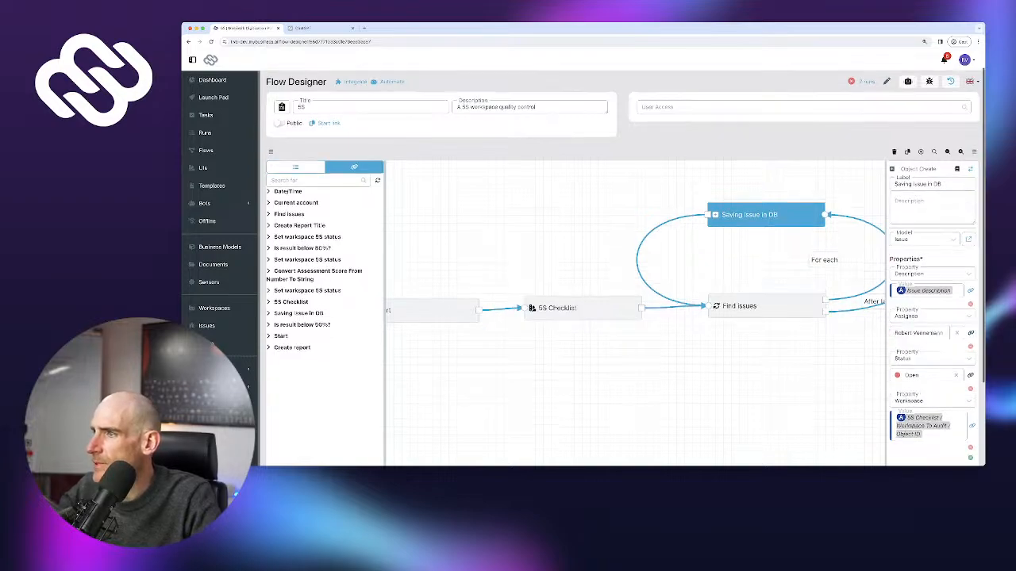
{"action": "left_click", "coordinate": [953, 421]}
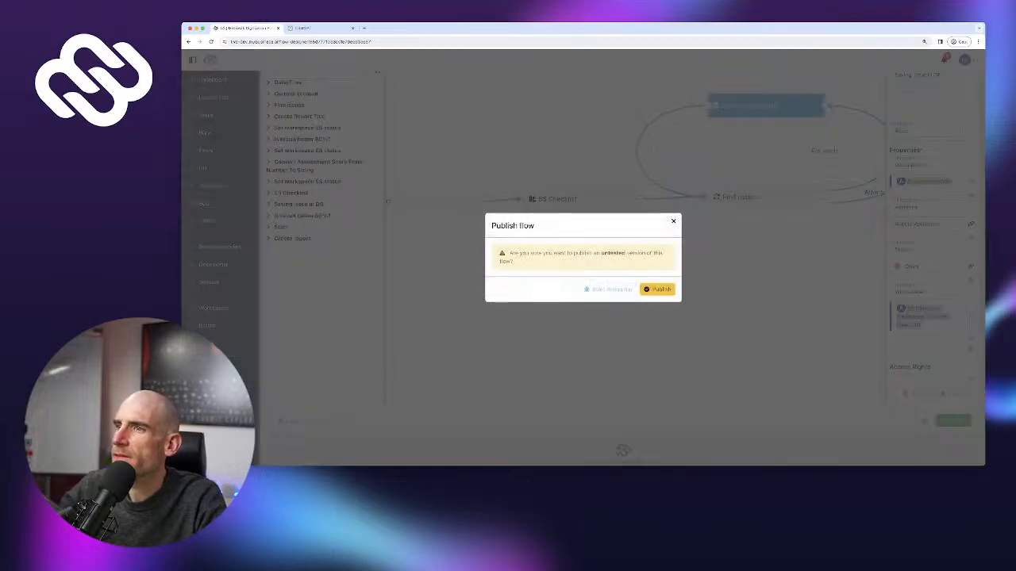
{"action": "left_click", "coordinate": [657, 290]}
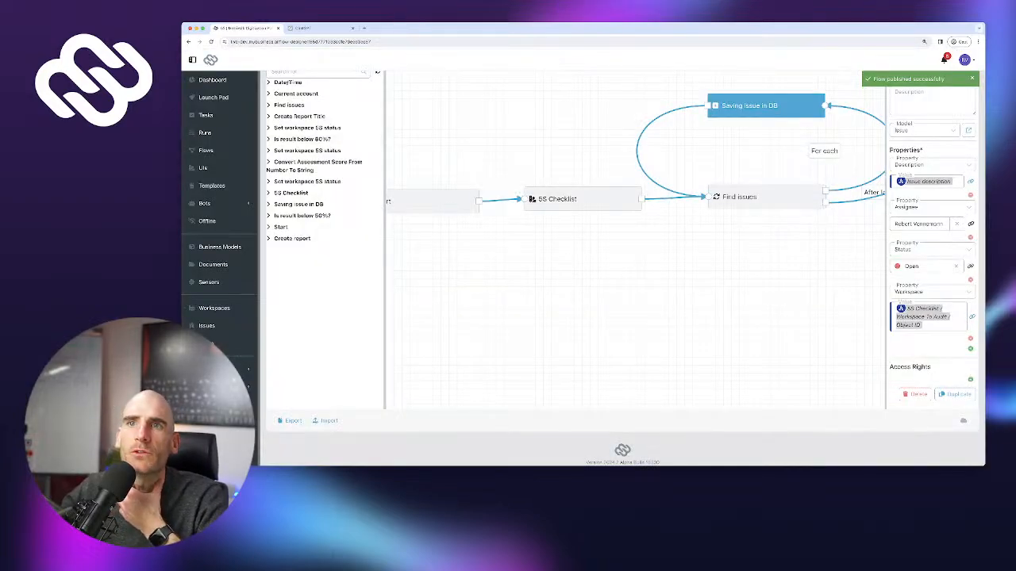
Start a new 5S audit run and answer the Sort questions Yes
{"action": "left_click", "coordinate": [213, 97]}
{"action": "left_click", "coordinate": [296, 143]}
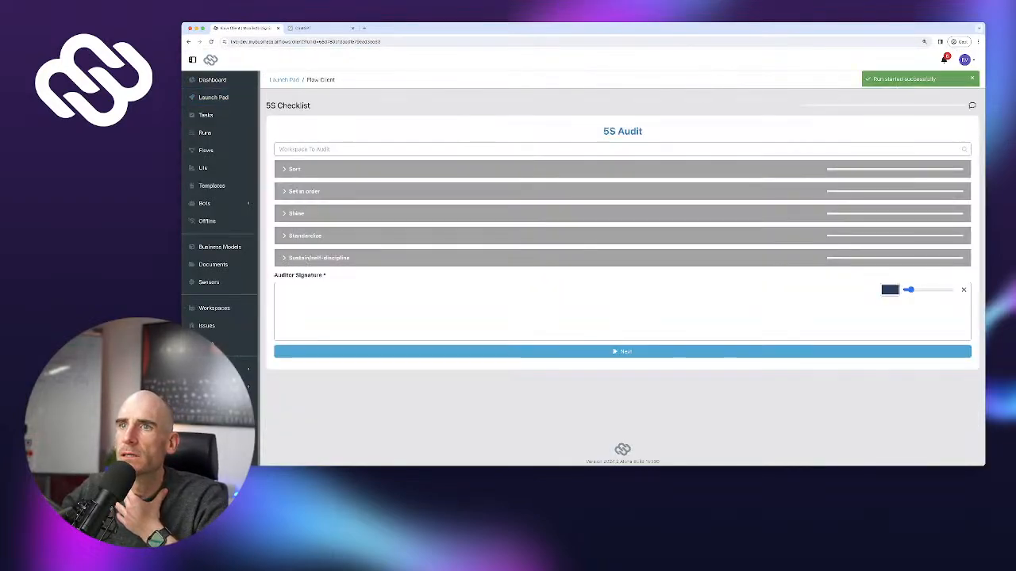
{"action": "left_click", "coordinate": [294, 180]}
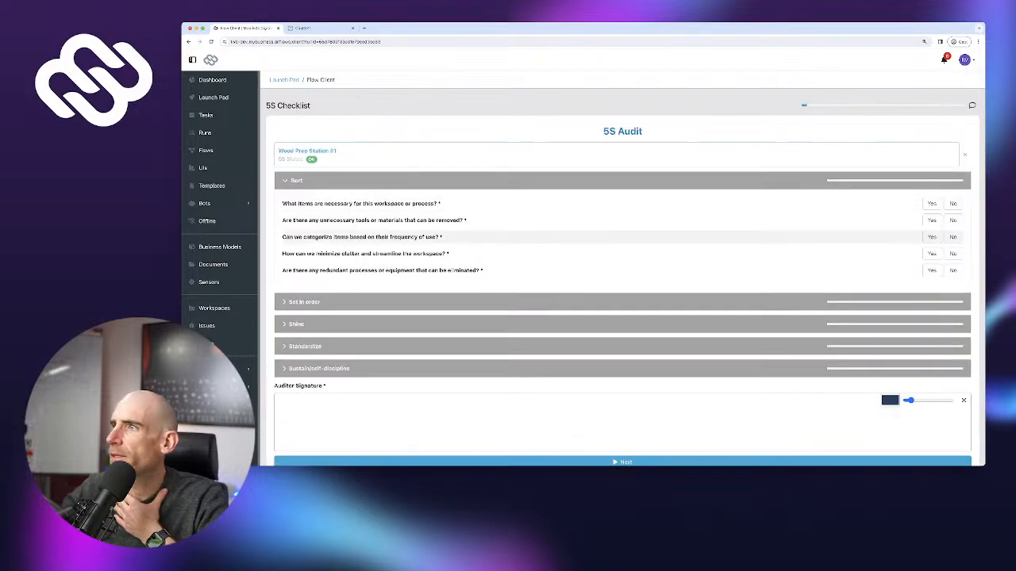
{"action": "left_click", "coordinate": [932, 204]}
{"action": "left_click", "coordinate": [932, 220]}
{"action": "left_click", "coordinate": [932, 253]}
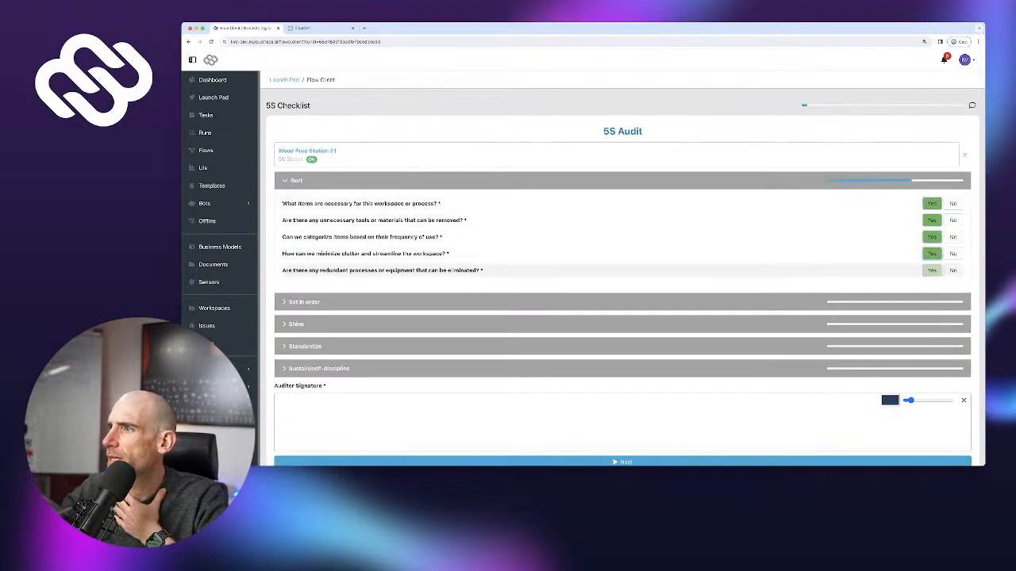
{"action": "left_click", "coordinate": [931, 271]}
Answer all Set in order questions Yes
{"action": "left_click", "coordinate": [932, 302]}
{"action": "left_click", "coordinate": [931, 326]}
{"action": "left_click", "coordinate": [932, 342]}
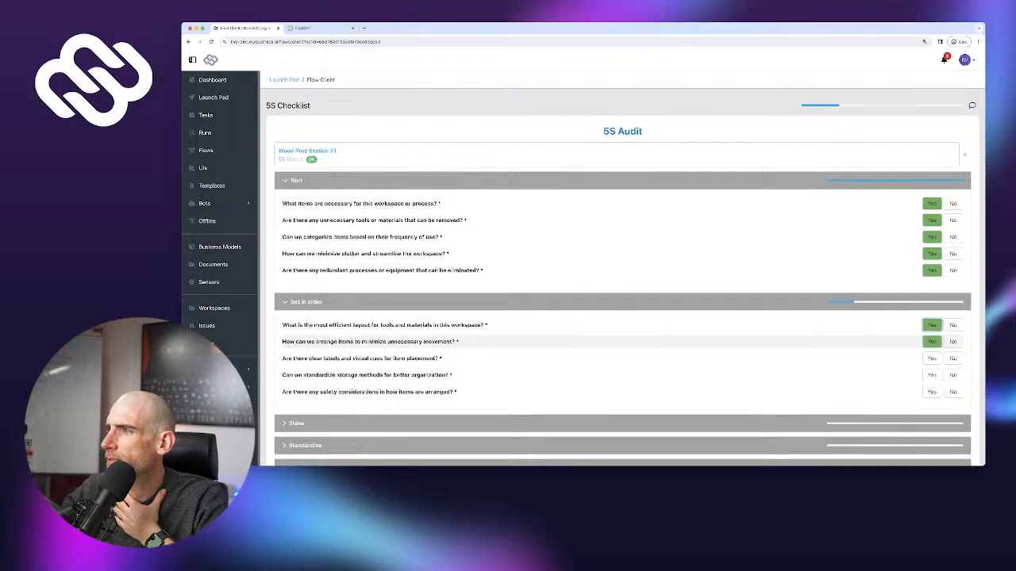
{"action": "left_click", "coordinate": [932, 358]}
{"action": "left_click", "coordinate": [932, 376]}
{"action": "left_click", "coordinate": [932, 392]}
{"action": "scroll", "coordinate": [933, 386], "scroll_direction": "down", "scroll_amount": 2}
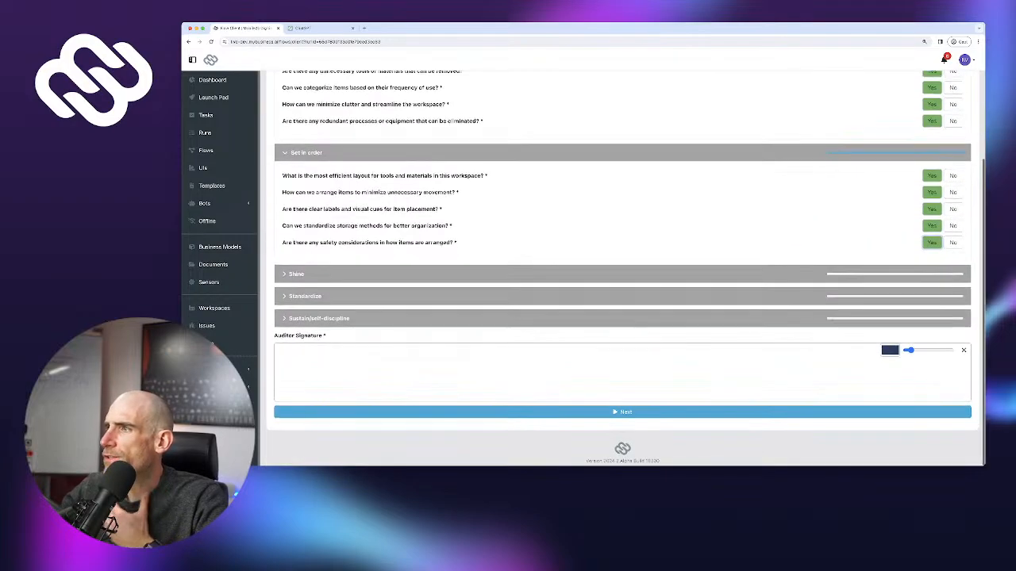
Answer the first Shine question No with issue 'Something is broken' and an assignee
{"action": "left_click", "coordinate": [944, 275]}
{"action": "left_click", "coordinate": [952, 297]}
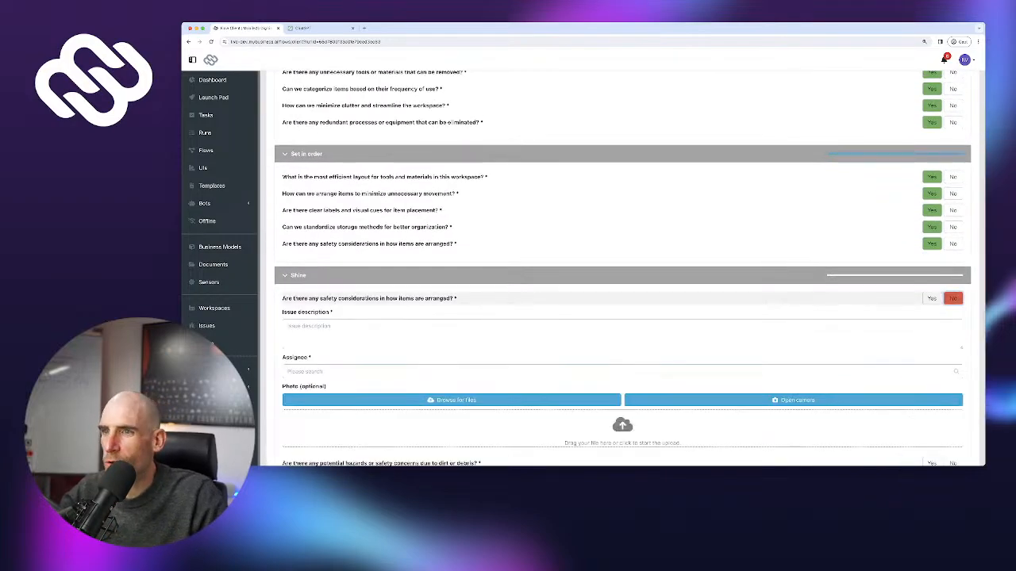
{"action": "type", "text": "Someth"}
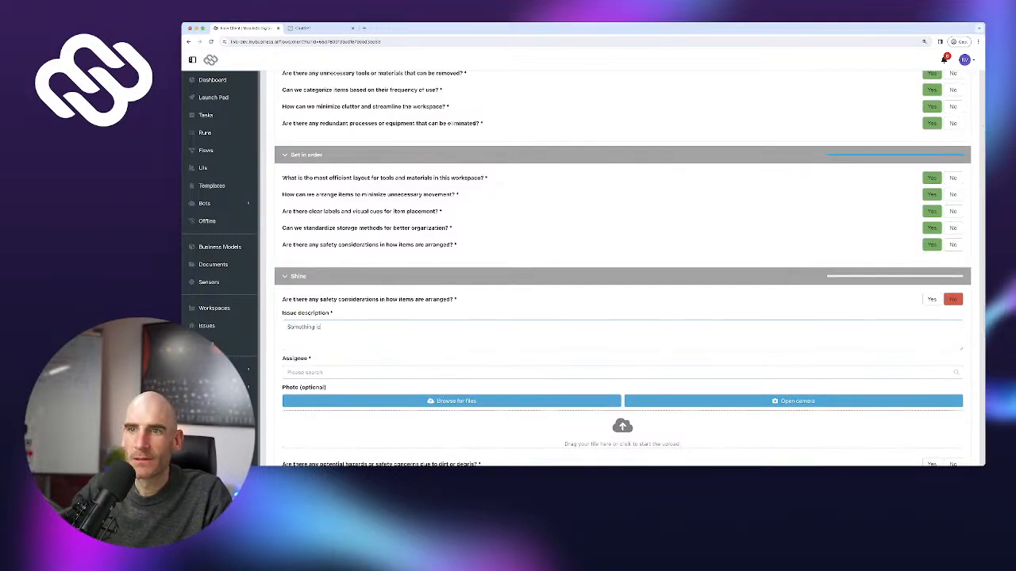
{"action": "type", "text": "ing is bro"}
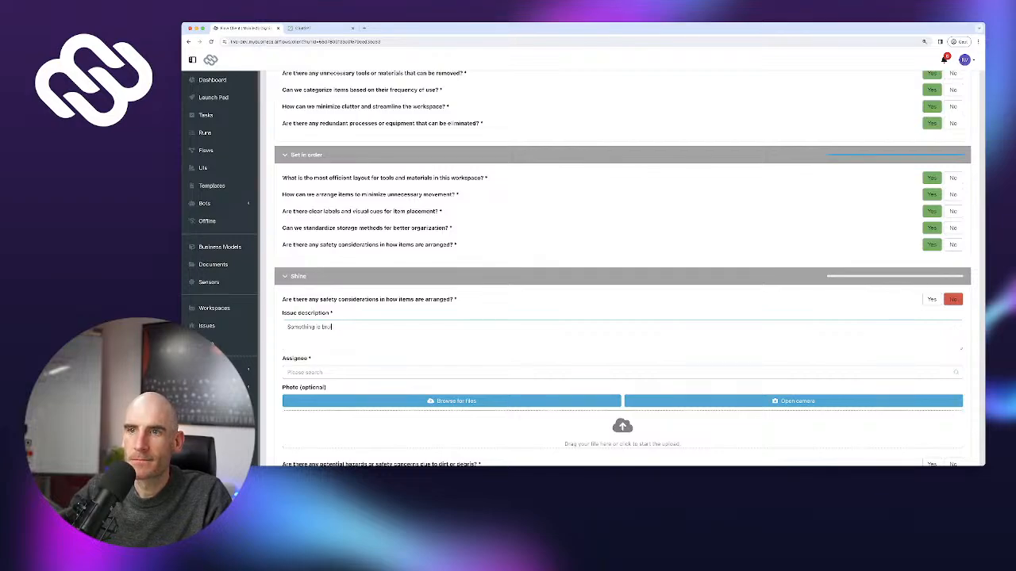
{"action": "type", "text": "ken"}
{"action": "key", "text": "Tab"}
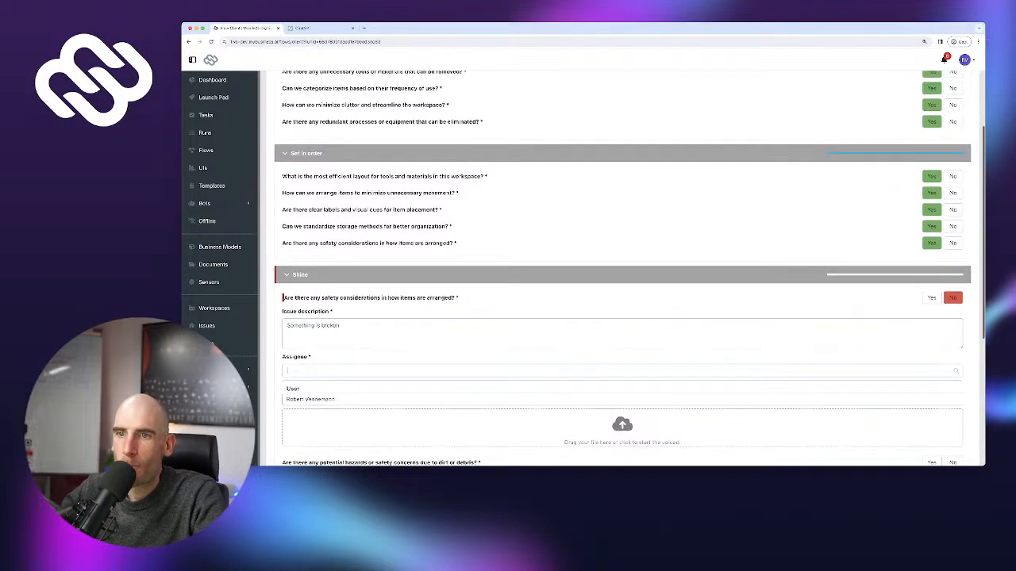
{"action": "left_click", "coordinate": [311, 400]}
{"action": "scroll", "coordinate": [622, 345], "scroll_direction": "down", "scroll_amount": 4}
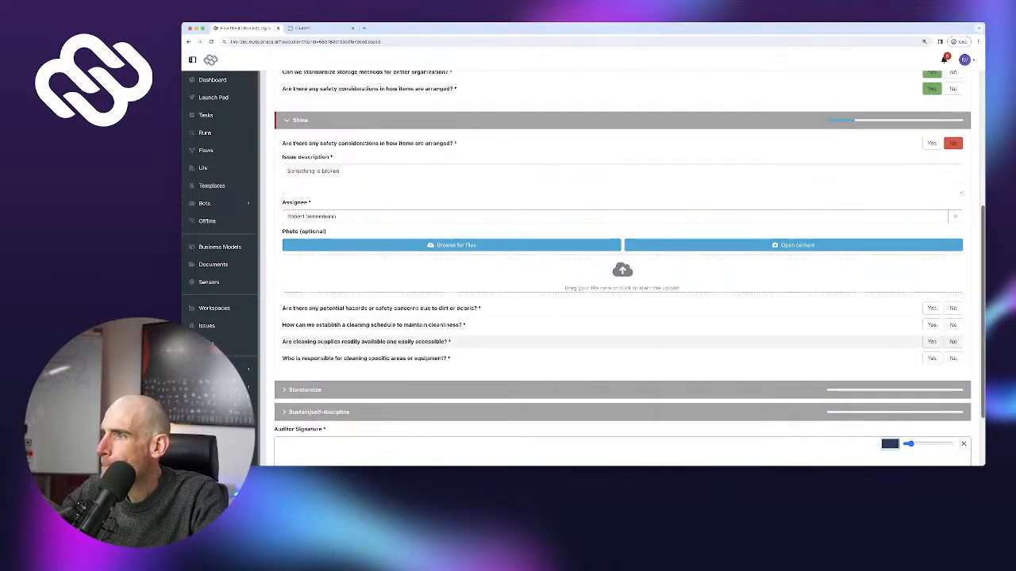
Answer the remaining Shine questions and all five Standardize questions Yes
{"action": "left_click", "coordinate": [932, 309]}
{"action": "left_click", "coordinate": [932, 325]}
{"action": "left_click", "coordinate": [931, 342]}
{"action": "left_click", "coordinate": [931, 359]}
{"action": "left_click", "coordinate": [924, 389]}
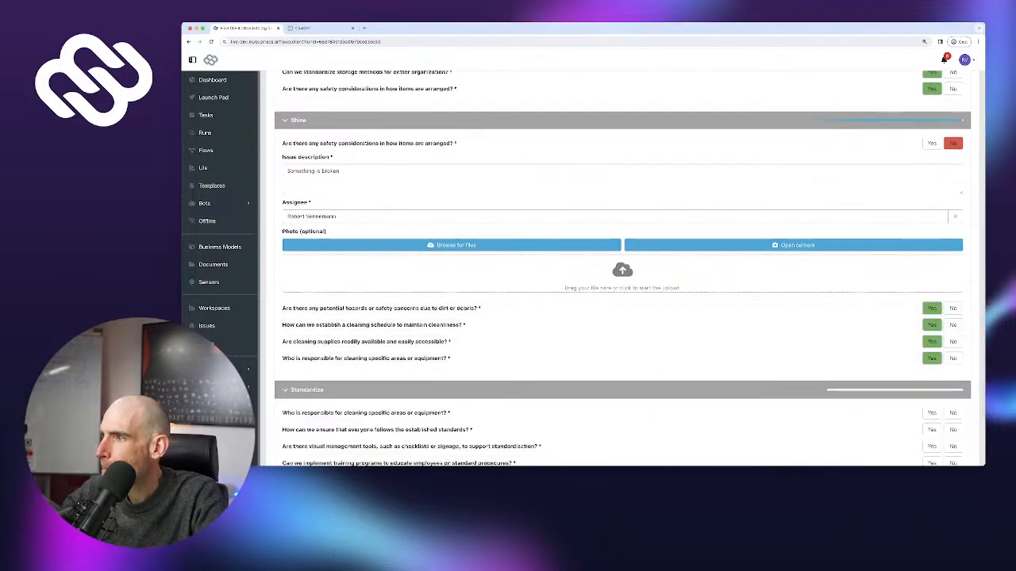
{"action": "scroll", "coordinate": [925, 389], "scroll_direction": "down", "scroll_amount": 3}
{"action": "left_click", "coordinate": [931, 311]}
{"action": "left_click", "coordinate": [932, 328]}
{"action": "left_click", "coordinate": [932, 345]}
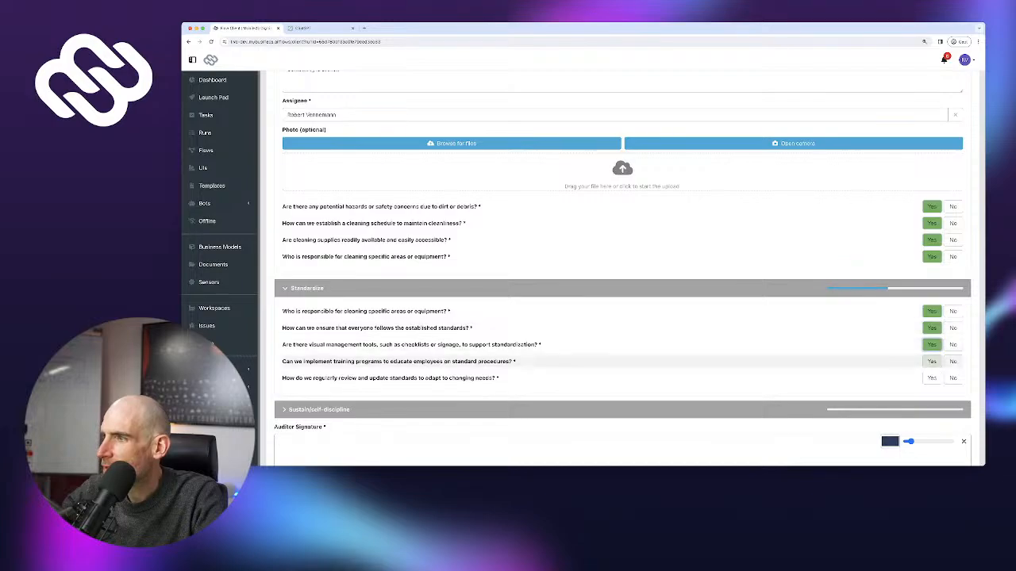
{"action": "left_click", "coordinate": [932, 361]}
{"action": "left_click", "coordinate": [931, 377]}
{"action": "scroll", "coordinate": [932, 377], "scroll_direction": "down", "scroll_amount": 5}
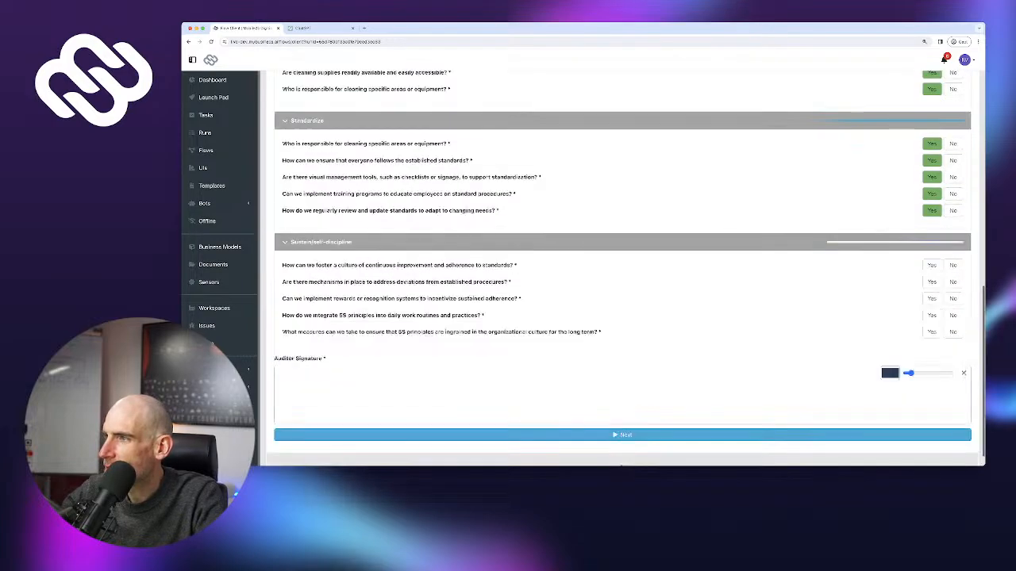
Answer all five Sustain questions Yes, sign, and submit the checklist
{"action": "left_click", "coordinate": [931, 243]}
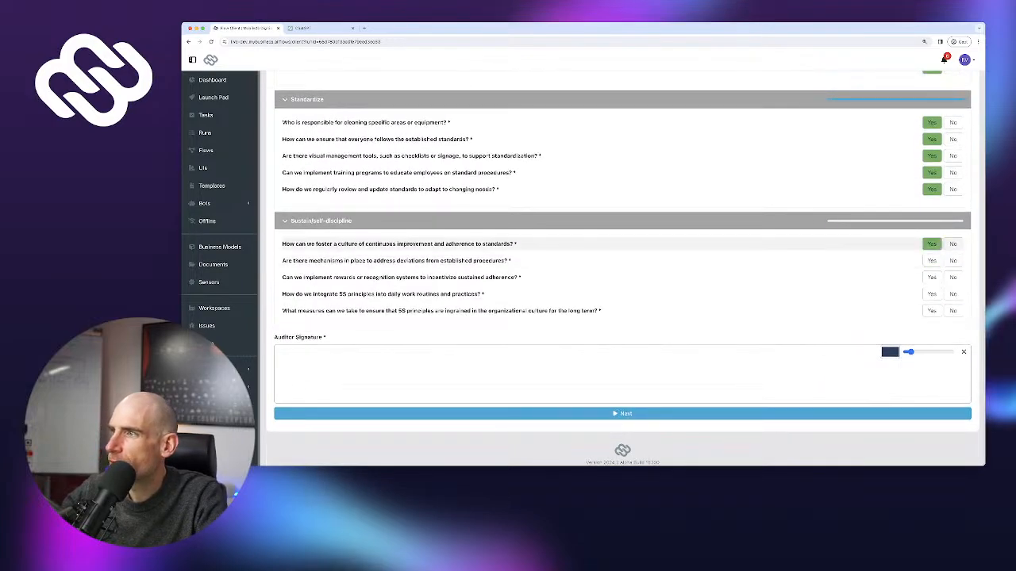
{"action": "left_click", "coordinate": [932, 260]}
{"action": "left_click", "coordinate": [931, 277]}
{"action": "left_click", "coordinate": [931, 293]}
{"action": "left_click", "coordinate": [931, 310]}
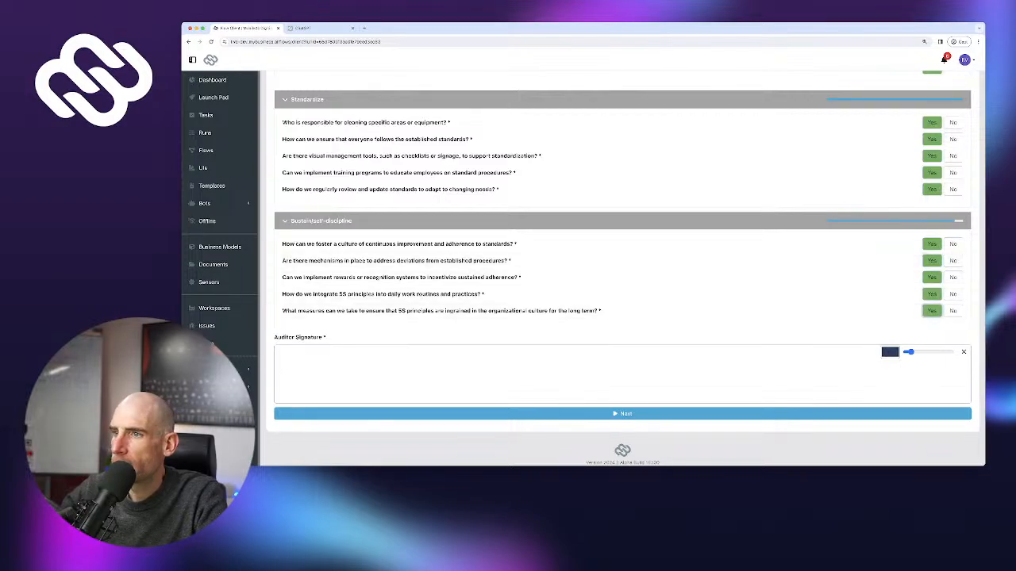
{"action": "left_click_drag", "start_coordinate": [612, 385], "coordinate": [771, 381]}
{"action": "left_click", "coordinate": [770, 413]}
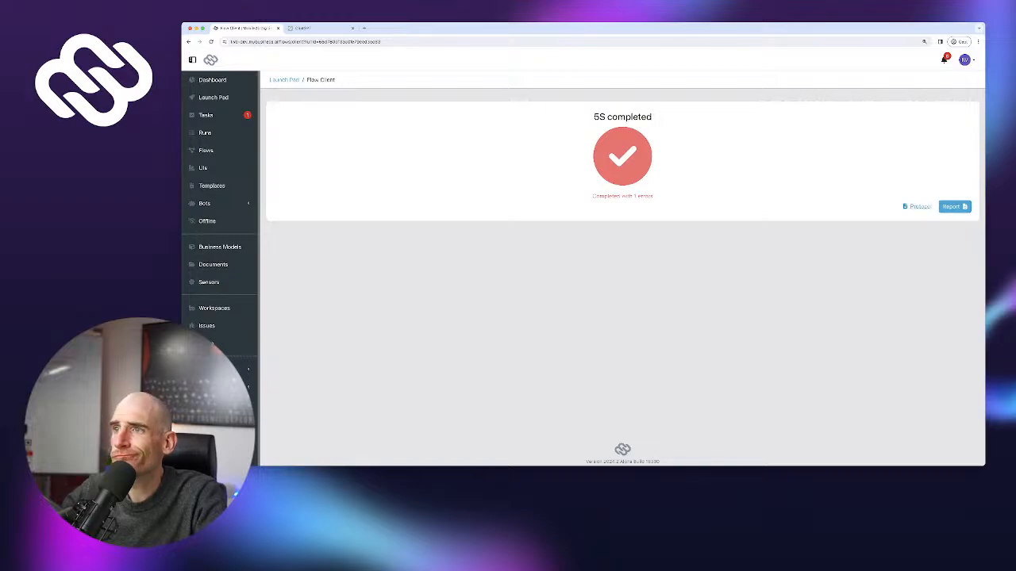
Check run 11's protocol, then reopen the 5S flow from the Flows list
{"action": "left_click", "coordinate": [918, 207]}
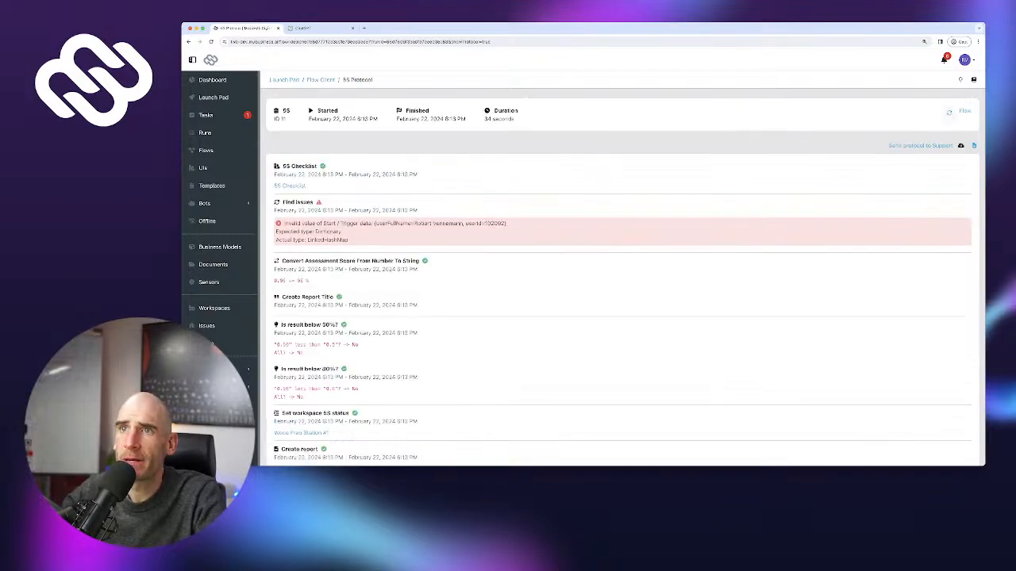
{"action": "left_click", "coordinate": [321, 80]}
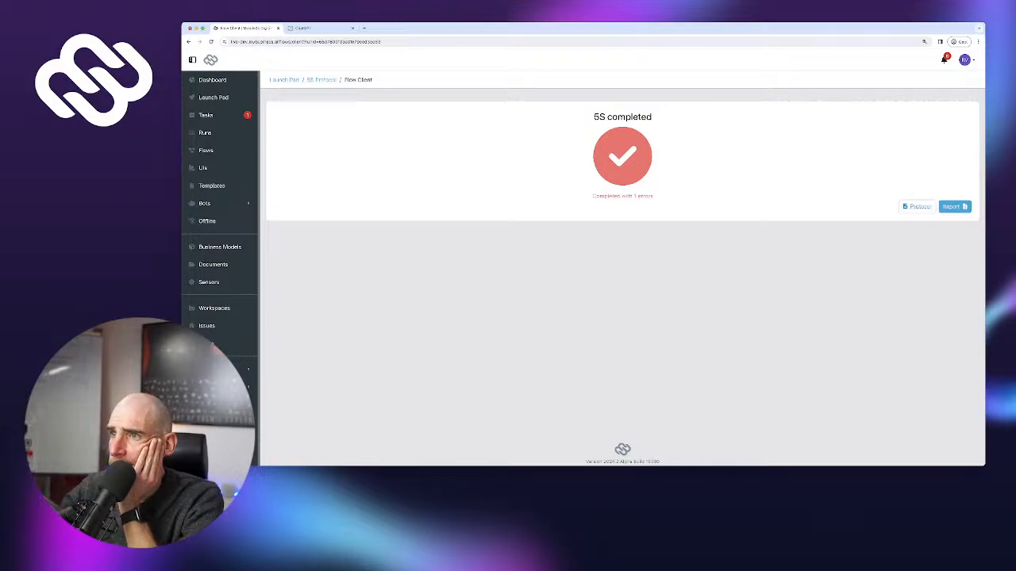
{"action": "left_click", "coordinate": [205, 132]}
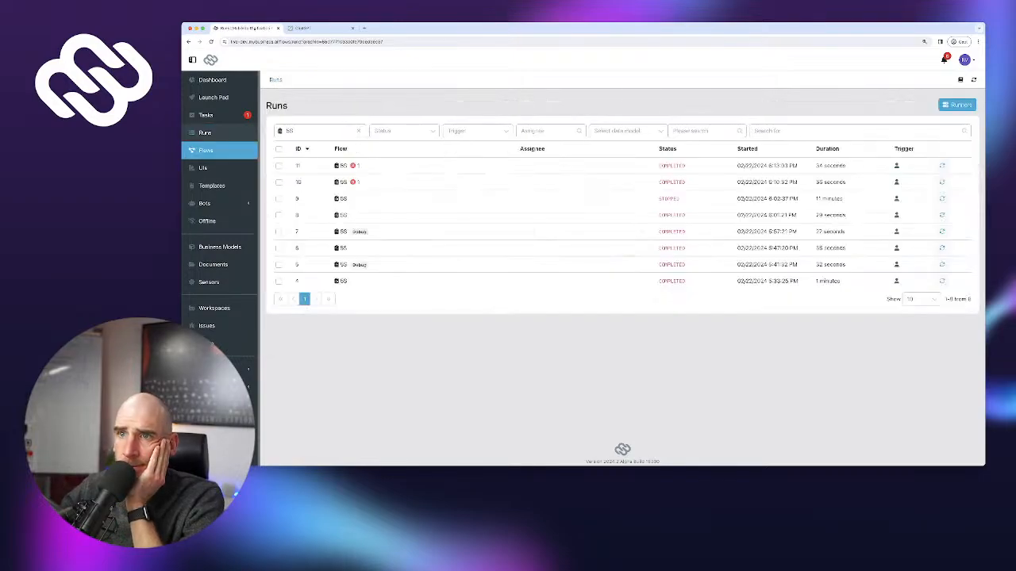
{"action": "left_click", "coordinate": [206, 150]}
{"action": "left_click", "coordinate": [302, 166]}
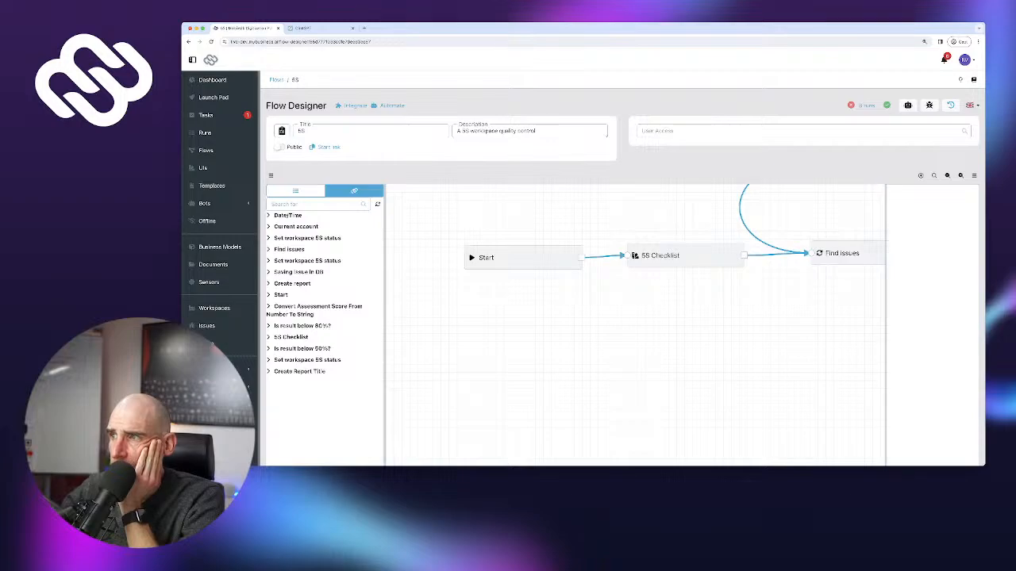
Widen the step properties panel and select the 5S Checklist step
{"action": "left_click", "coordinate": [846, 253]}
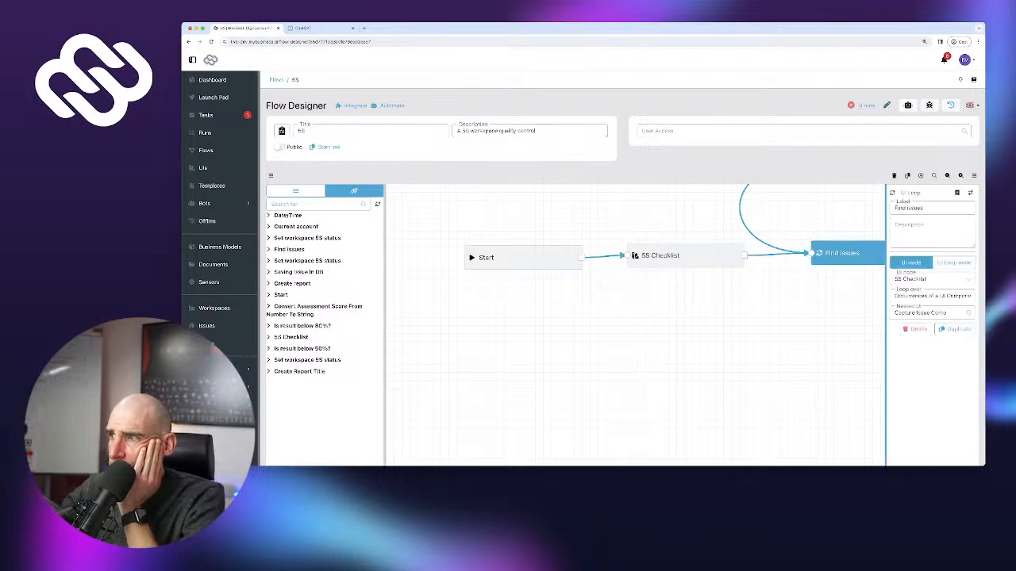
{"action": "left_click_drag", "start_coordinate": [886, 357], "coordinate": [847, 357]}
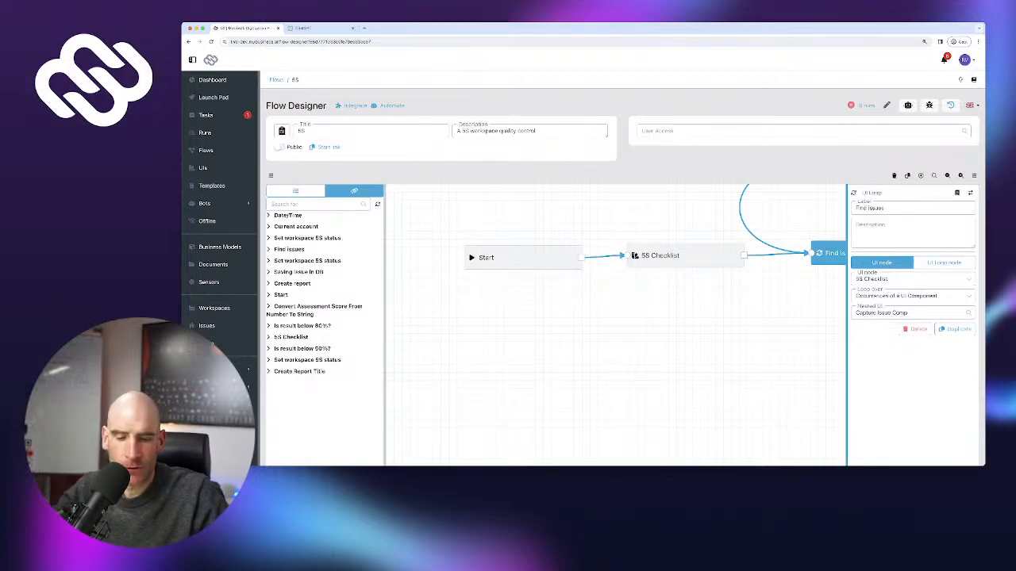
{"action": "left_click_drag", "start_coordinate": [770, 326], "coordinate": [515, 368]}
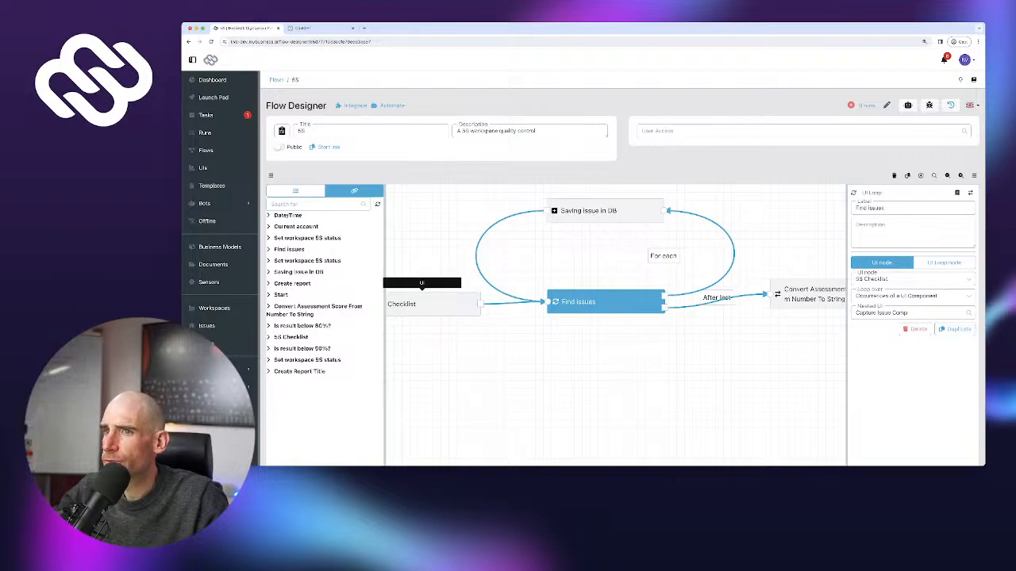
{"action": "left_click", "coordinate": [433, 304]}
Set 5S Checklist's Responsible to the Start > User > User variable, then select Saving issue in DB
{"action": "left_click", "coordinate": [955, 296]}
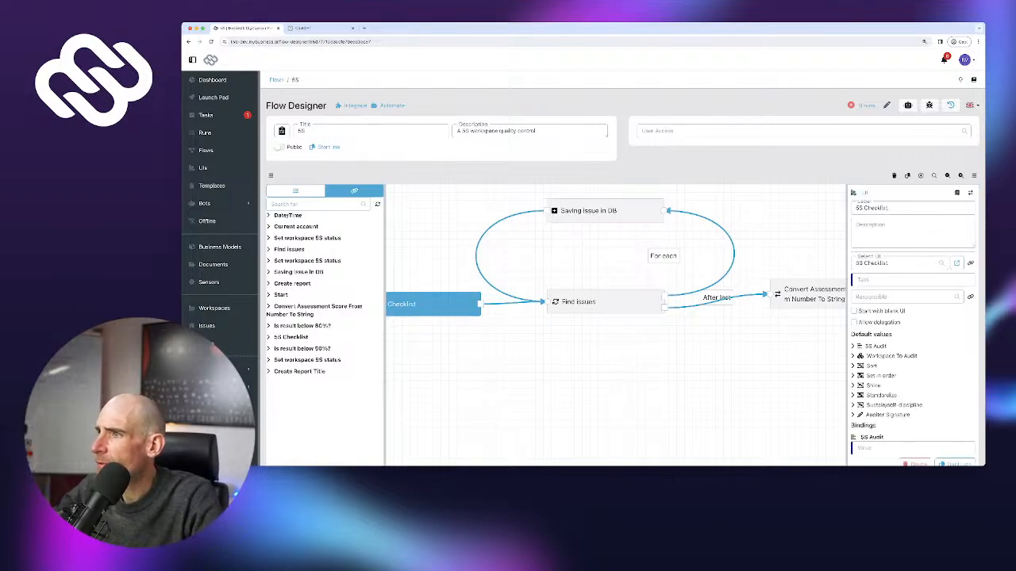
{"action": "left_click", "coordinate": [969, 297]}
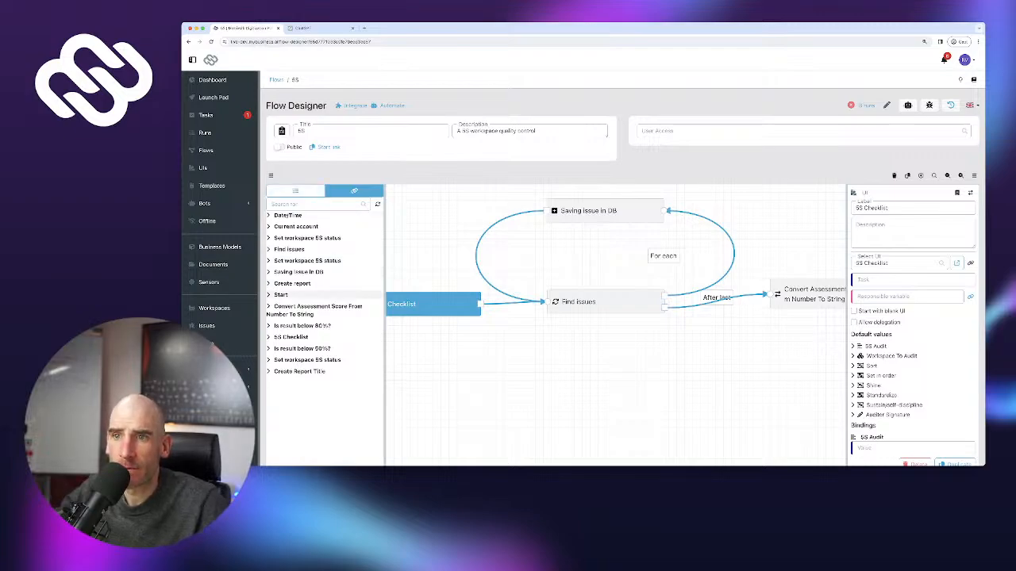
{"action": "left_click", "coordinate": [279, 294]}
{"action": "left_click", "coordinate": [277, 369]}
{"action": "left_click", "coordinate": [378, 377]}
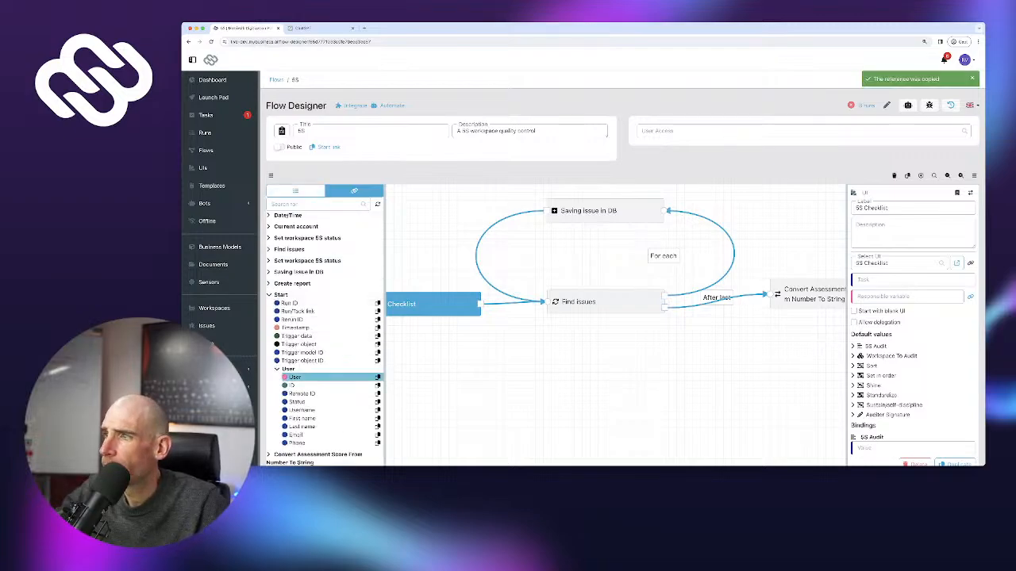
{"action": "left_click", "coordinate": [907, 297]}
{"action": "key", "text": "super+v"}
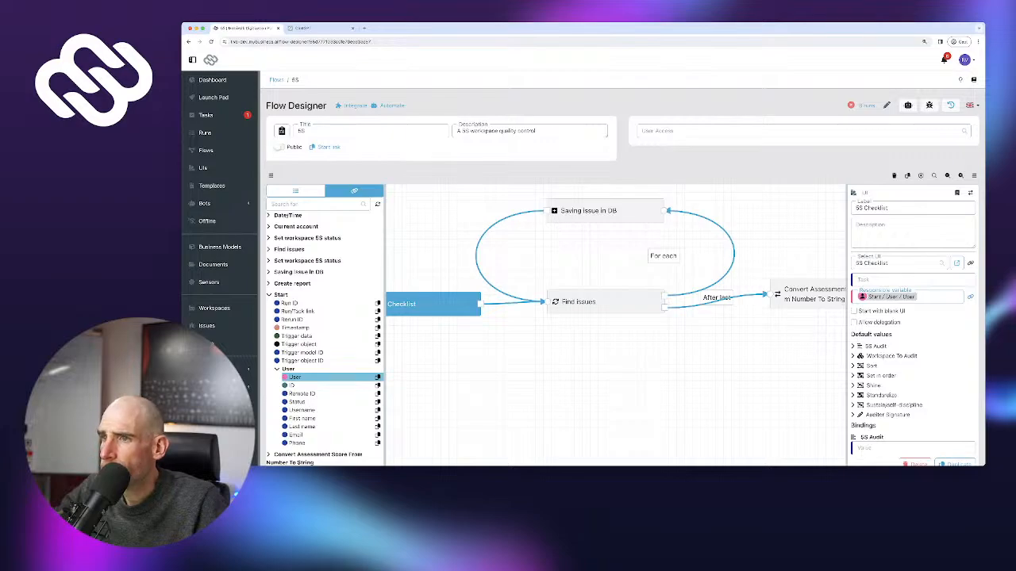
{"action": "left_click", "coordinate": [584, 301]}
{"action": "left_click", "coordinate": [591, 211]}
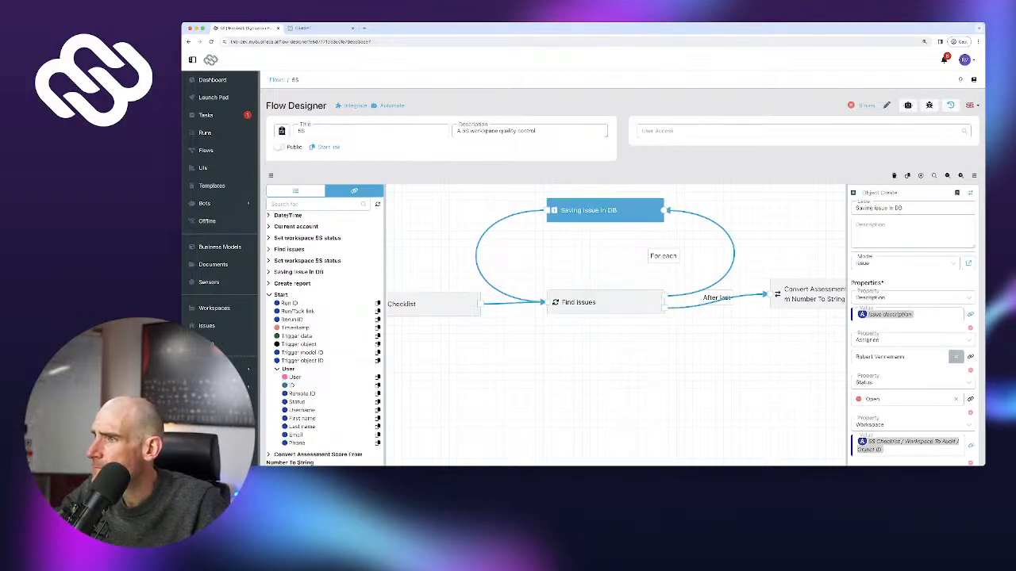
Set Saving issue in DB's Assignee to the Find issues > Assignee > User variable
{"action": "left_click", "coordinate": [955, 357]}
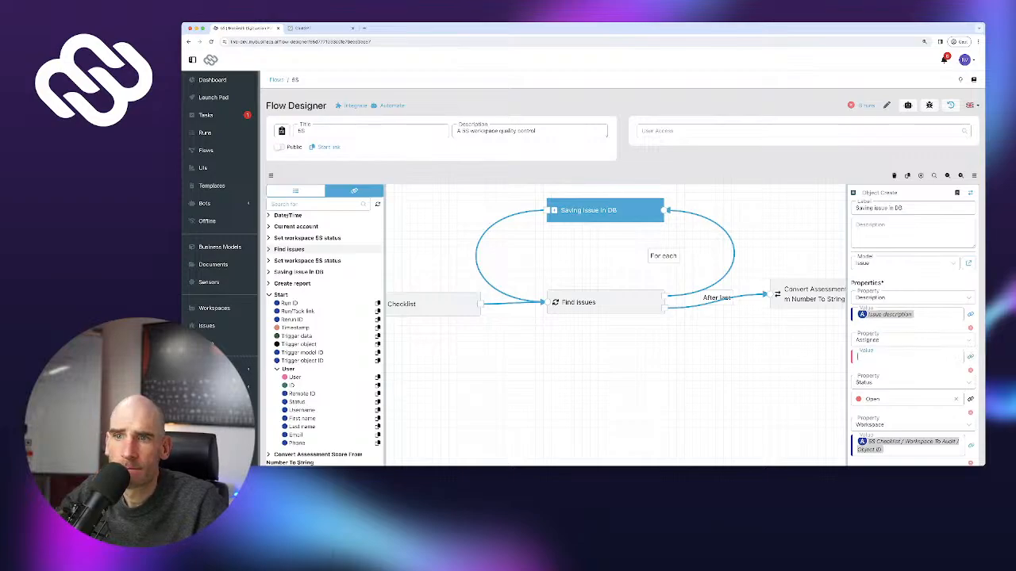
{"action": "left_click", "coordinate": [281, 295]}
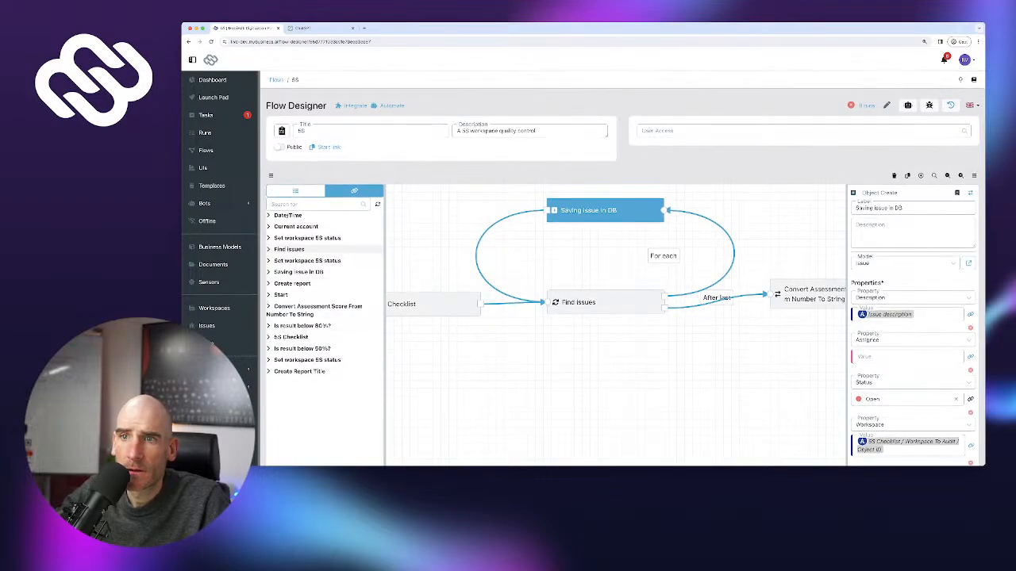
{"action": "left_click", "coordinate": [289, 250]}
{"action": "left_click", "coordinate": [293, 315]}
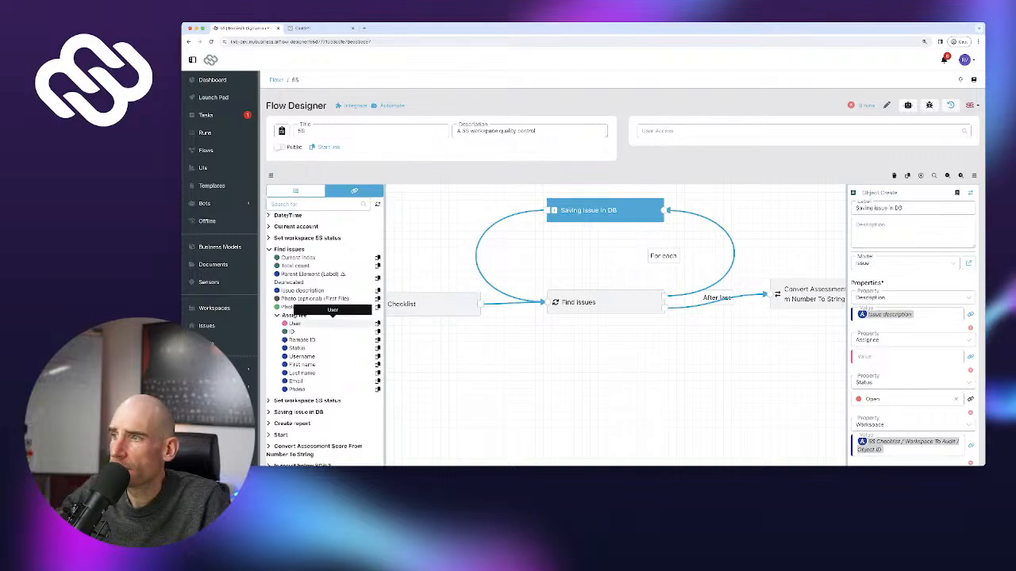
{"action": "left_click", "coordinate": [378, 324]}
{"action": "left_click", "coordinate": [906, 358]}
{"action": "key", "text": "ctrl+v"}
Publish the updated 5S flow despite it being untested, then select Find issues
{"action": "scroll", "coordinate": [906, 359], "scroll_direction": "down", "scroll_amount": 3}
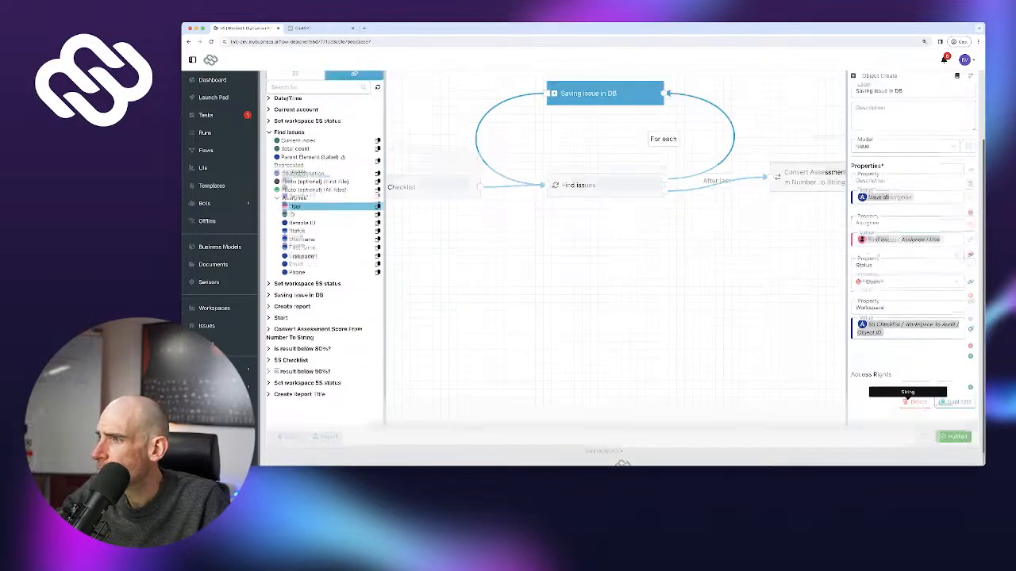
{"action": "left_click", "coordinate": [952, 421]}
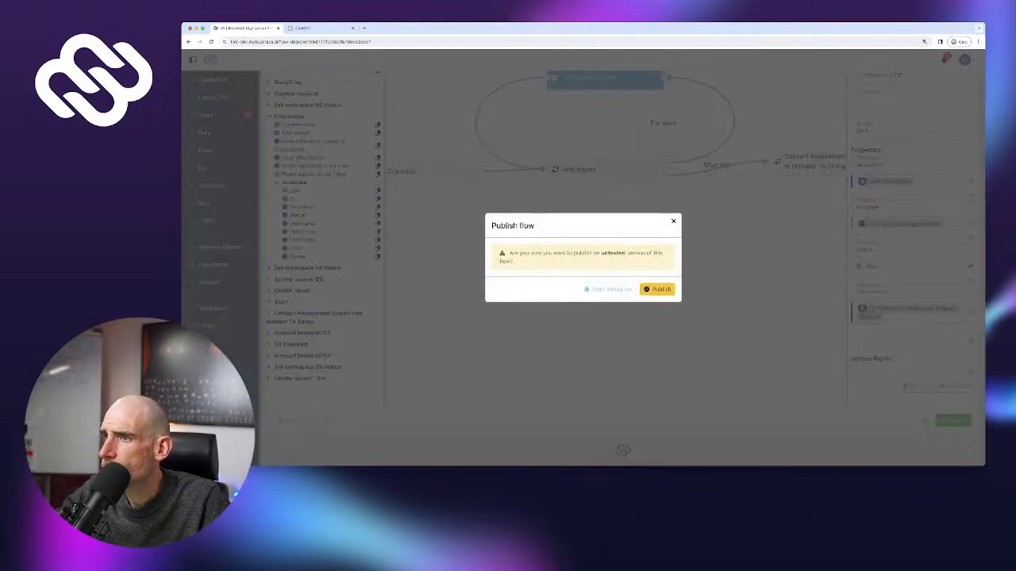
{"action": "left_click", "coordinate": [657, 289]}
{"action": "scroll", "coordinate": [627, 131], "scroll_direction": "up", "scroll_amount": 2}
{"action": "left_click_drag", "start_coordinate": [623, 131], "coordinate": [620, 178]}
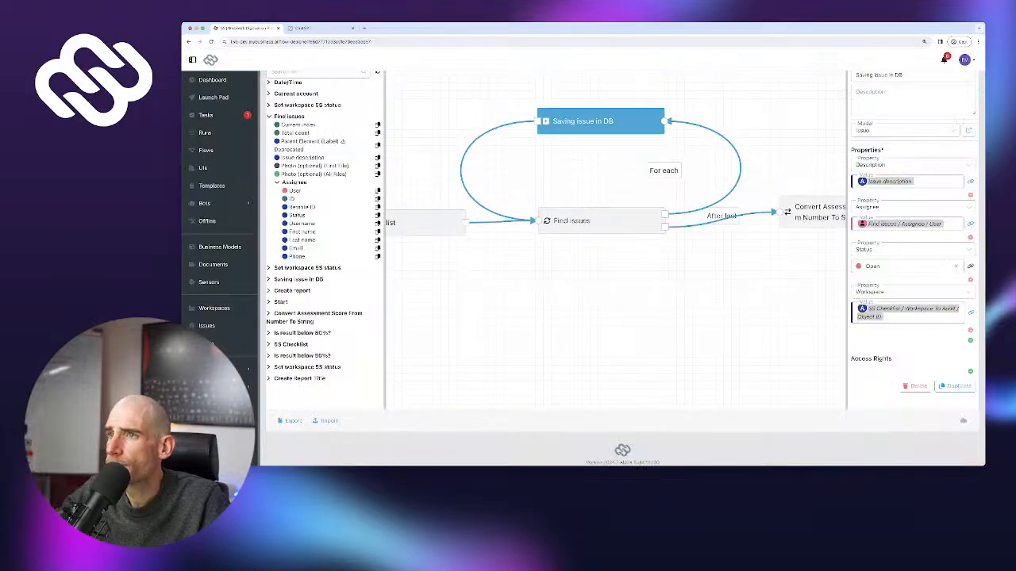
{"action": "left_click", "coordinate": [607, 221]}
Read run 11's Find issues type-mismatch error, then go back to the Flows list
{"action": "scroll", "coordinate": [581, 233], "scroll_direction": "down", "scroll_amount": 3}
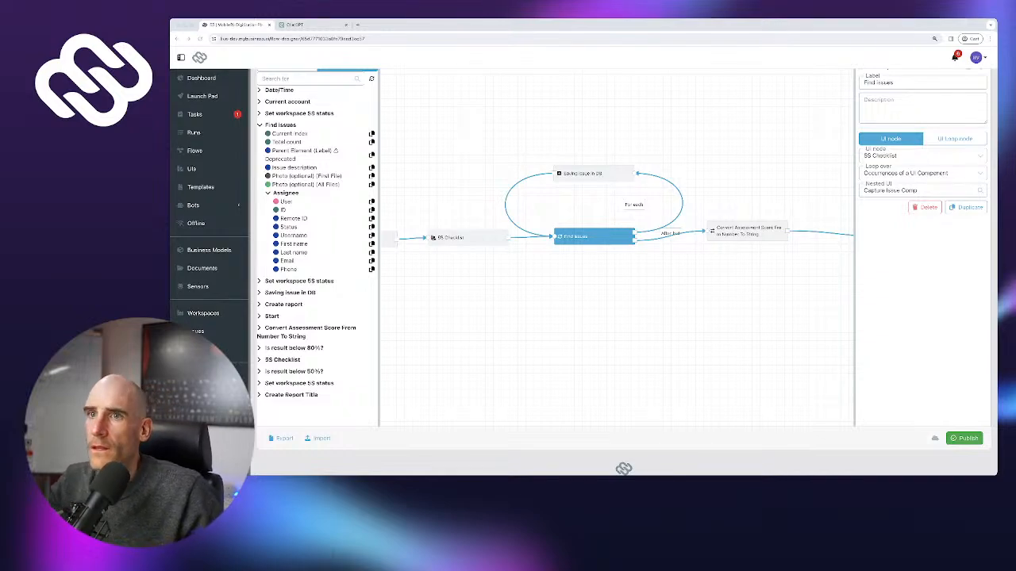
{"action": "scroll", "coordinate": [619, 261], "scroll_direction": "up", "scroll_amount": 1}
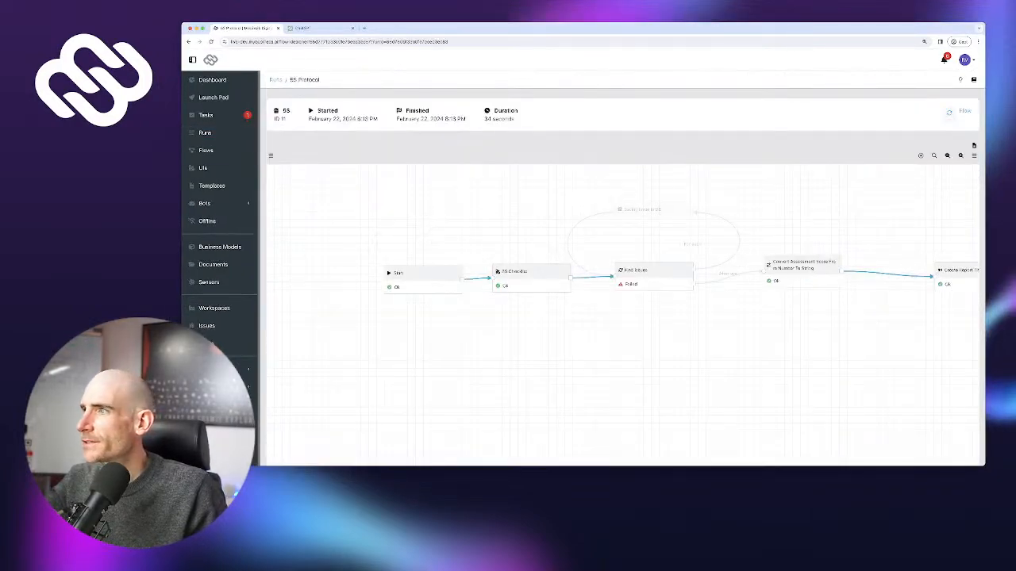
{"action": "left_click", "coordinate": [654, 270]}
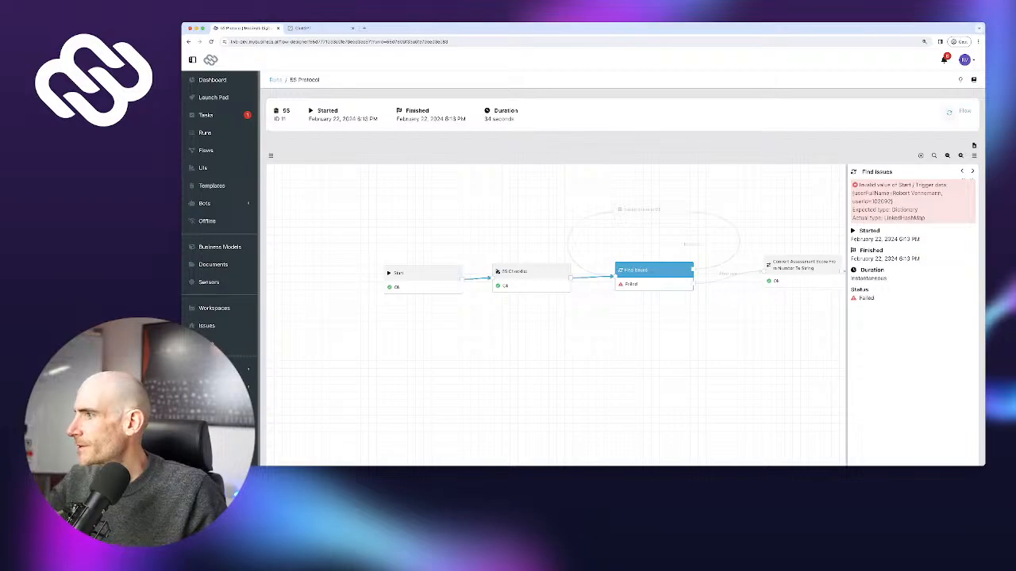
{"action": "left_click_drag", "start_coordinate": [853, 184], "coordinate": [925, 218]}
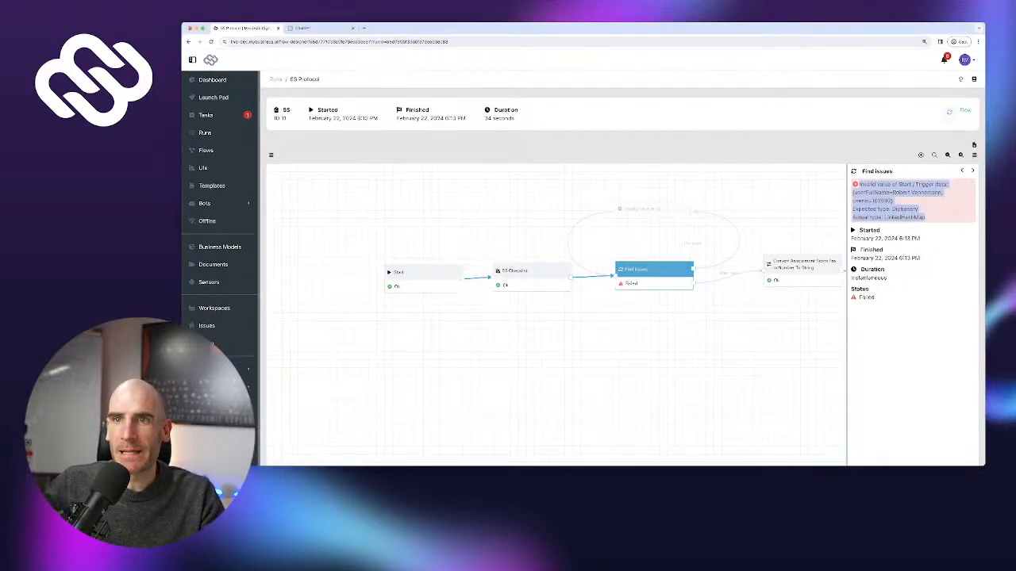
{"action": "left_click", "coordinate": [196, 150]}
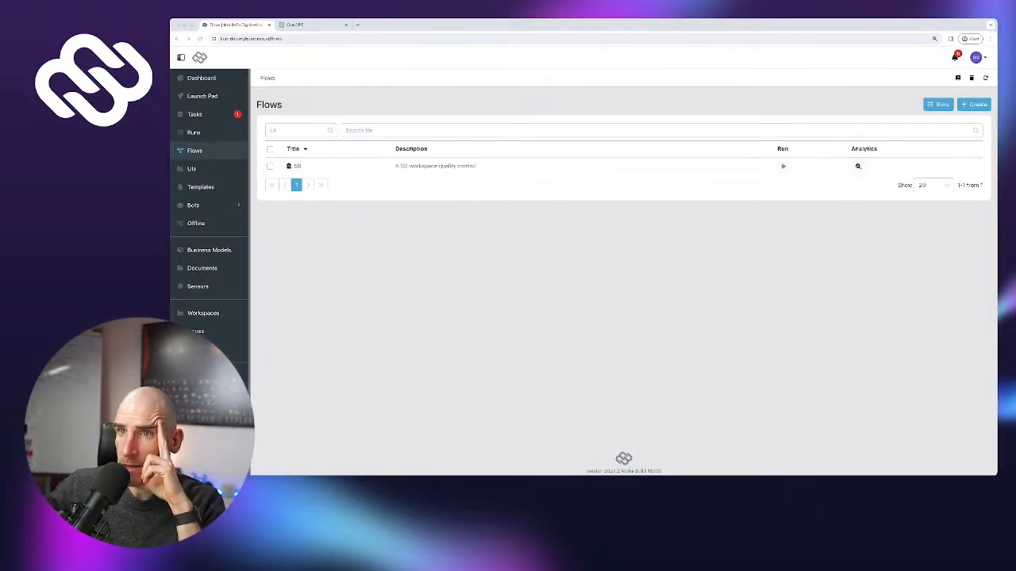
Open the 5S flow and delete the link from Saving issue in DB to Find issues
{"action": "left_click", "coordinate": [298, 166]}
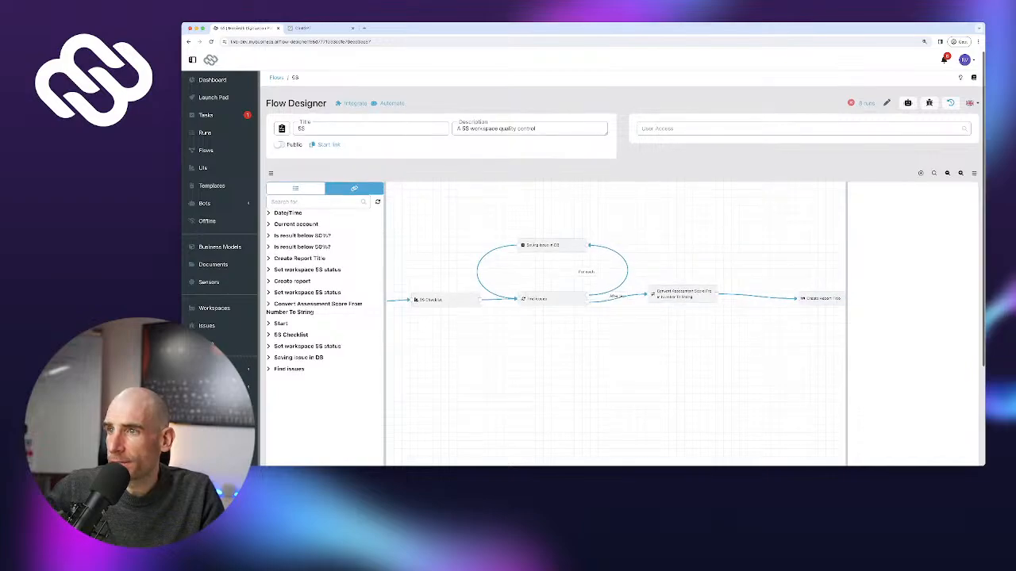
{"action": "left_click", "coordinate": [553, 246]}
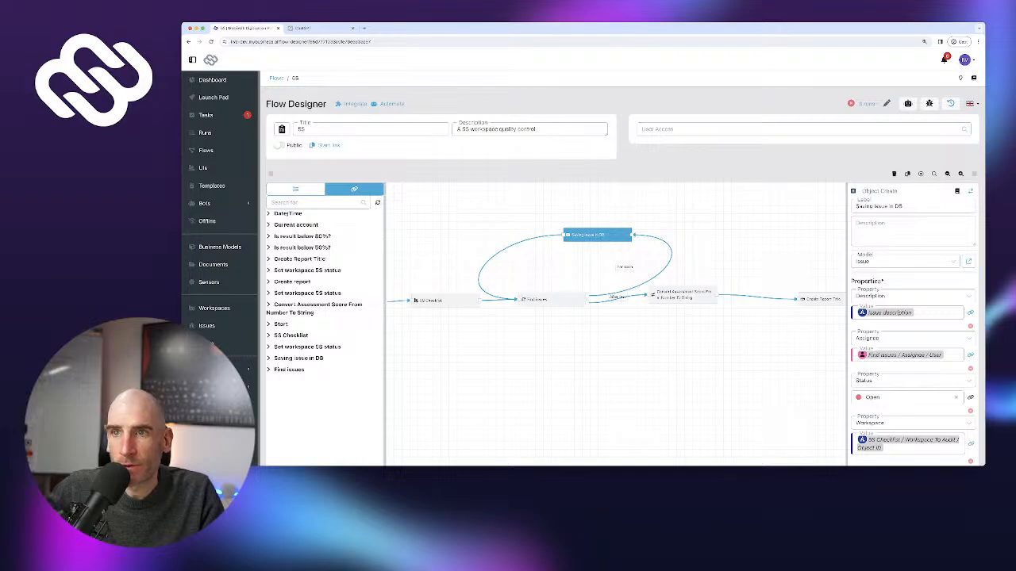
{"action": "left_click", "coordinate": [500, 261]}
{"action": "left_click", "coordinate": [487, 260]}
{"action": "left_click", "coordinate": [295, 189]}
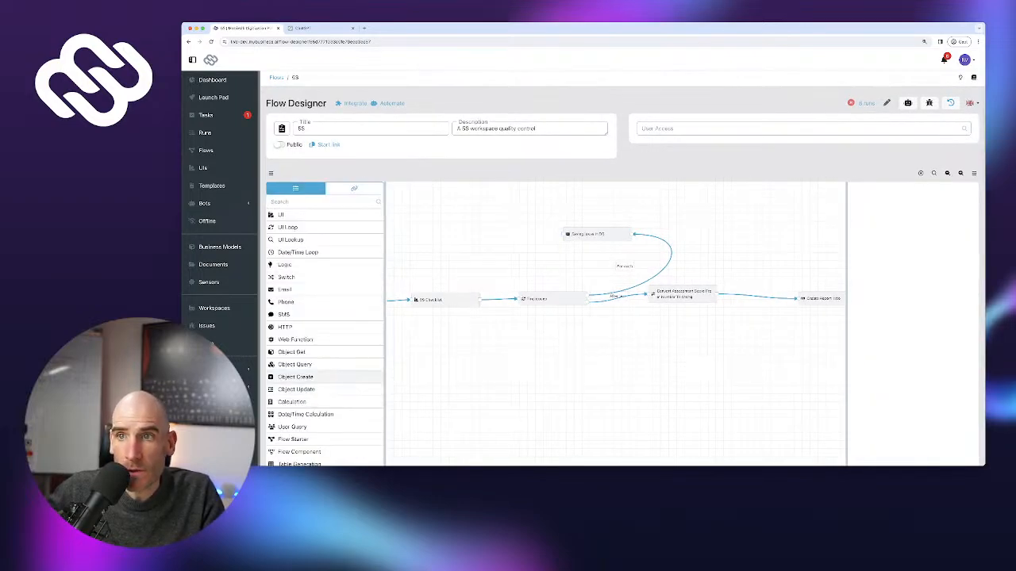
Add a Document Create step labelled 'Create issue picture' and nudge it left
{"action": "scroll", "coordinate": [326, 376], "scroll_direction": "down", "scroll_amount": 2}
{"action": "scroll", "coordinate": [326, 373], "scroll_direction": "down", "scroll_amount": 2}
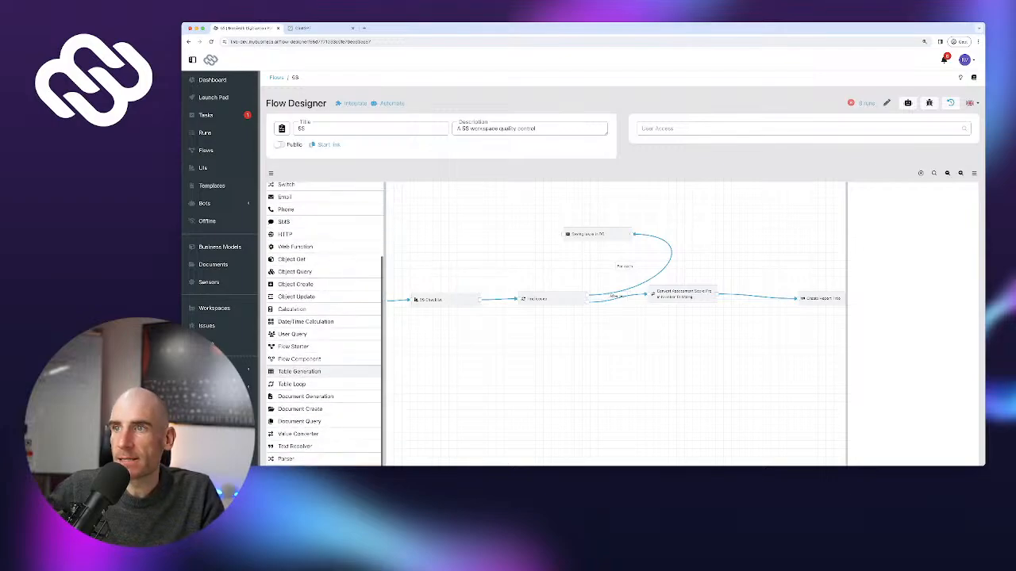
{"action": "left_click_drag", "start_coordinate": [300, 409], "coordinate": [493, 241]}
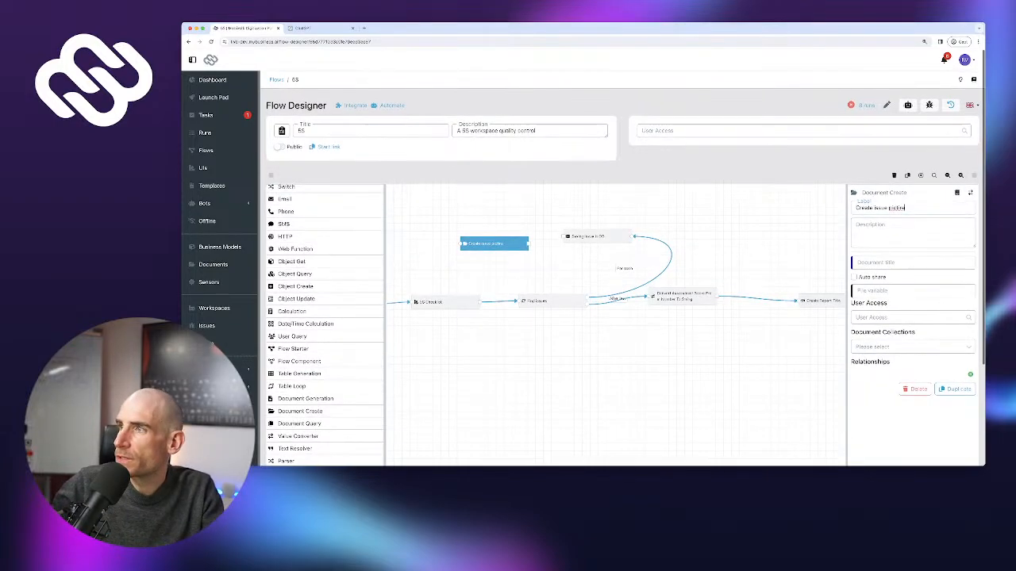
{"action": "key", "text": "BackSpace"}
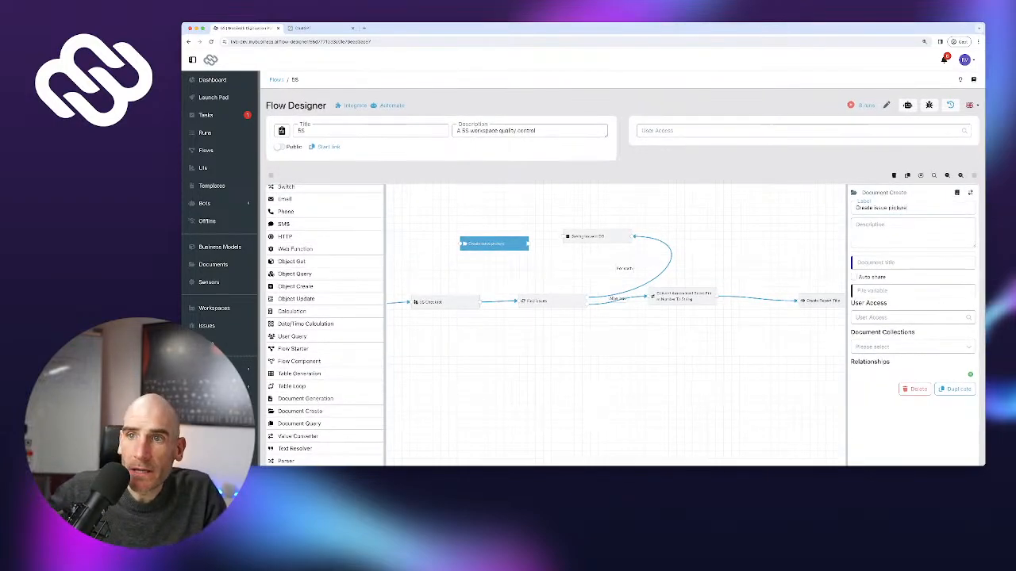
{"action": "left_click_drag", "start_coordinate": [493, 242], "coordinate": [465, 241]}
{"action": "scroll", "coordinate": [325, 247], "scroll_direction": "up", "scroll_amount": 2}
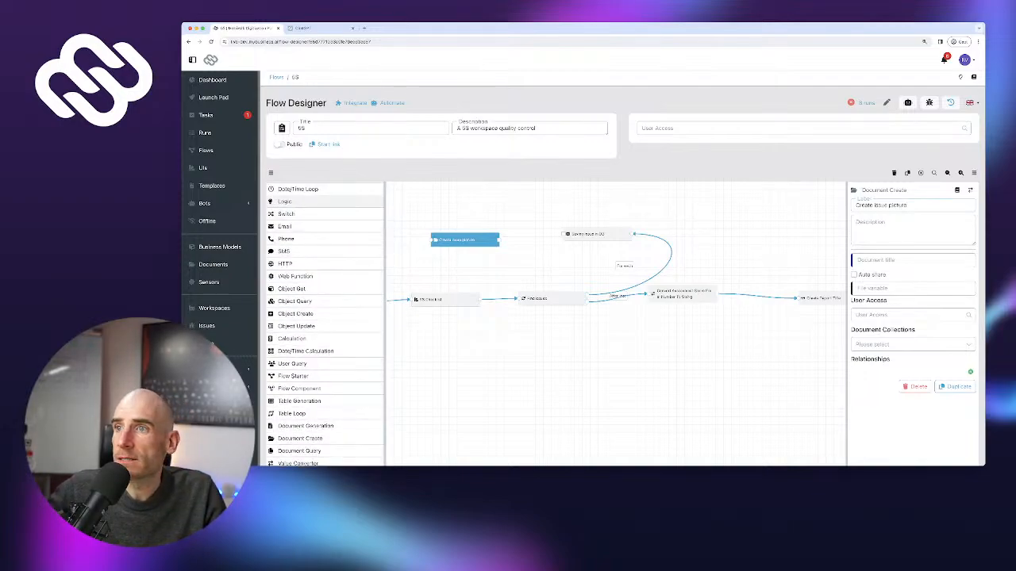
Add Logic step 'Is there a issue picture?' checking Photo (optional) (First File) is not empty
{"action": "left_click_drag", "start_coordinate": [284, 202], "coordinate": [505, 208]}
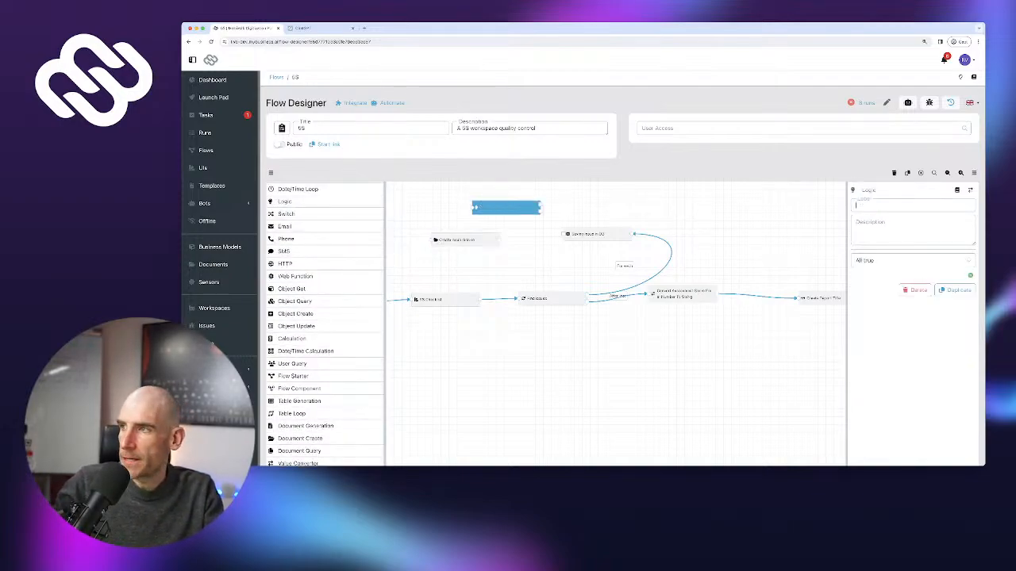
{"action": "type", "text": "Is there"}
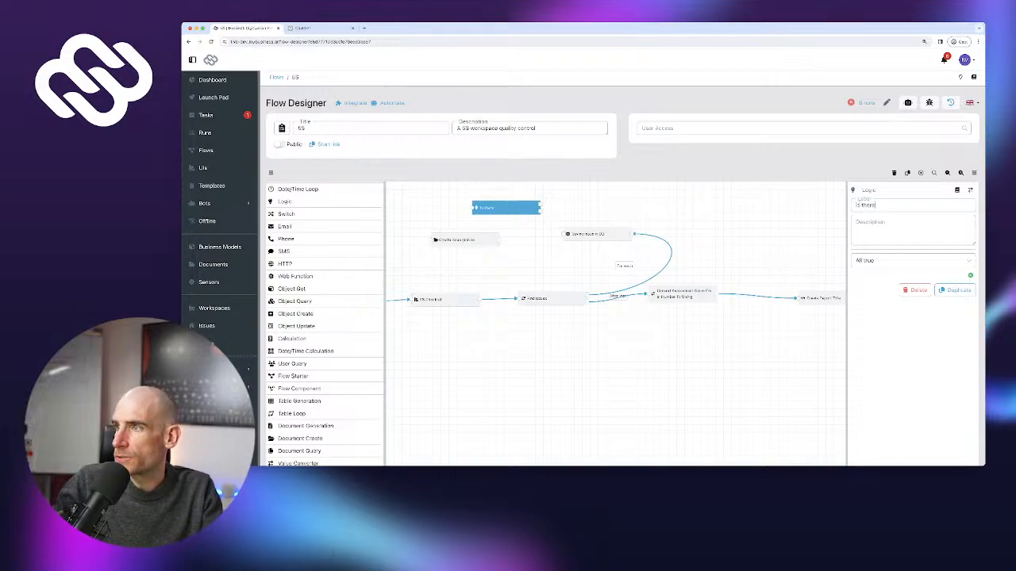
{"action": "type", "text": " a ossuie"}
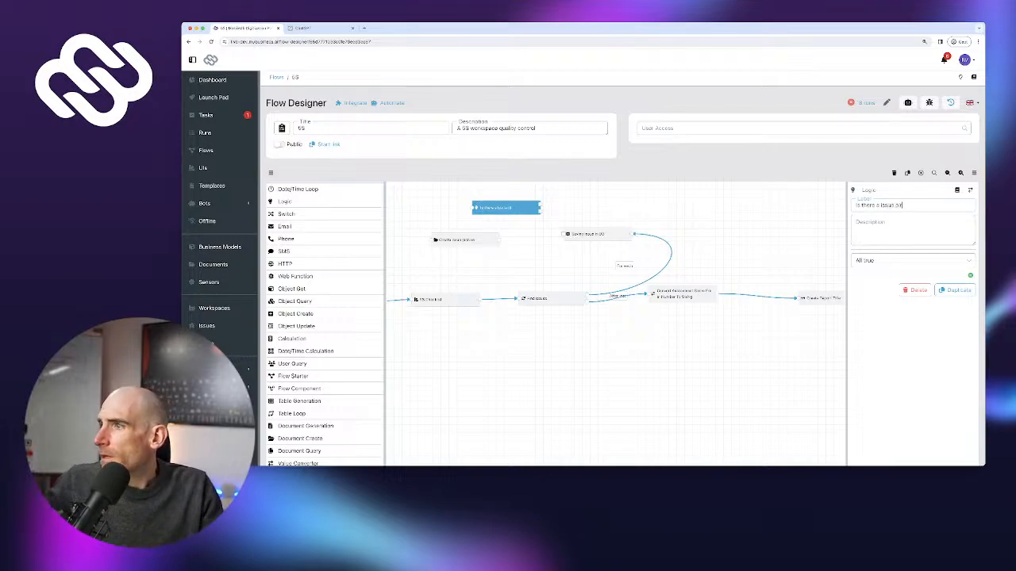
{"action": "type", "text": "cture?"}
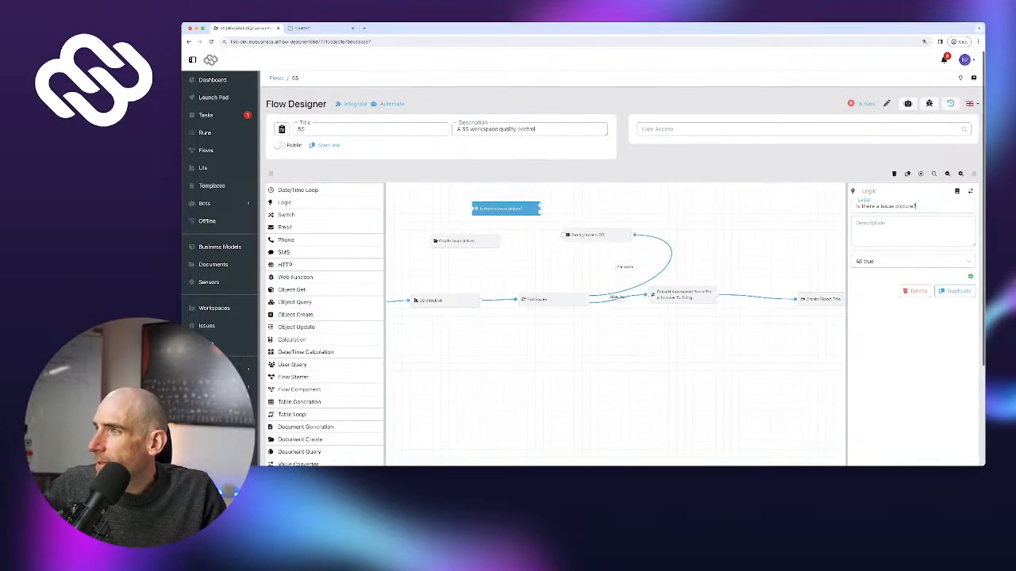
{"action": "left_click", "coordinate": [970, 276]}
{"action": "left_click", "coordinate": [944, 279]}
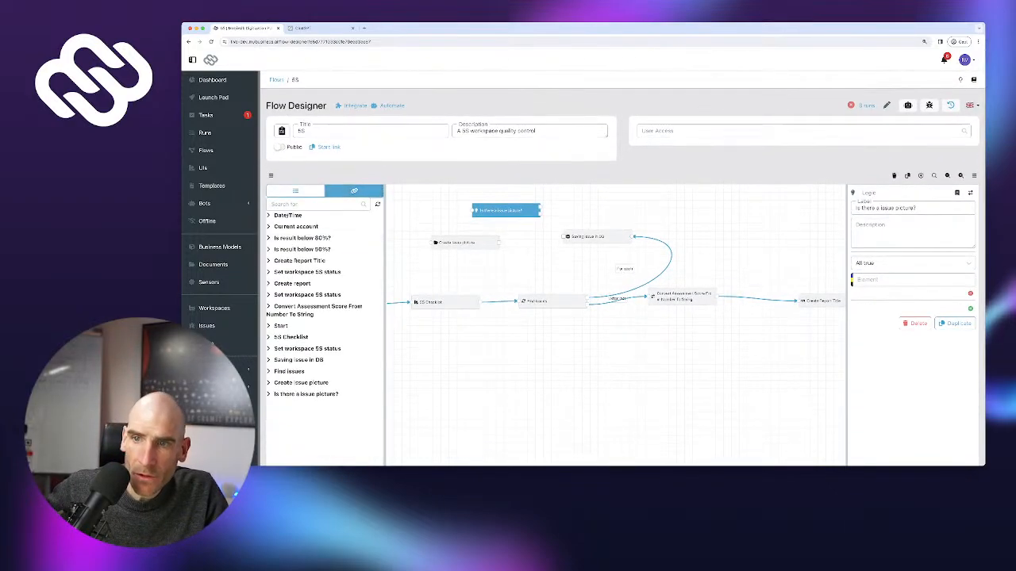
{"action": "left_click", "coordinate": [289, 371]}
{"action": "scroll", "coordinate": [327, 349], "scroll_direction": "down", "scroll_amount": 2}
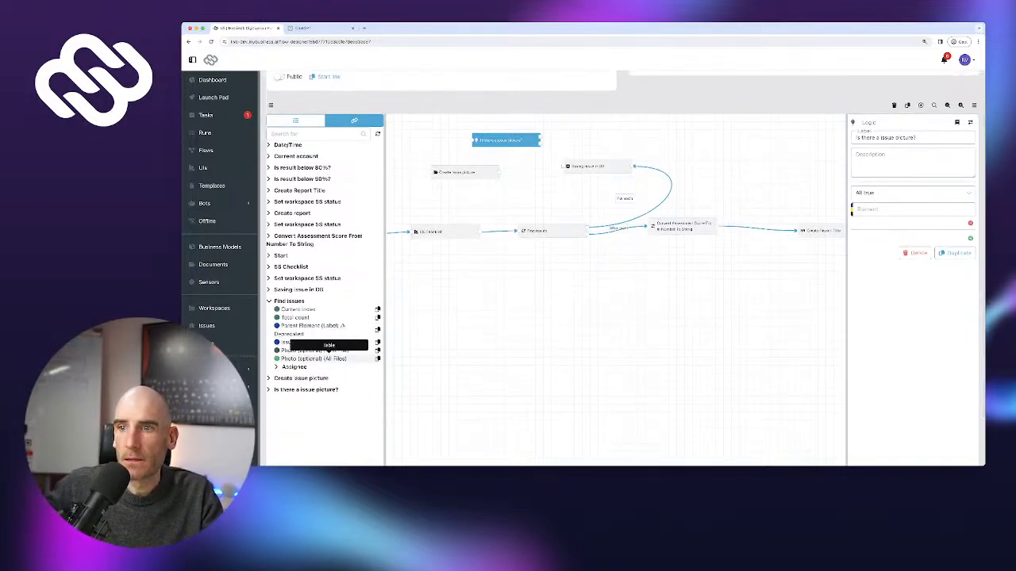
{"action": "left_click", "coordinate": [326, 350]}
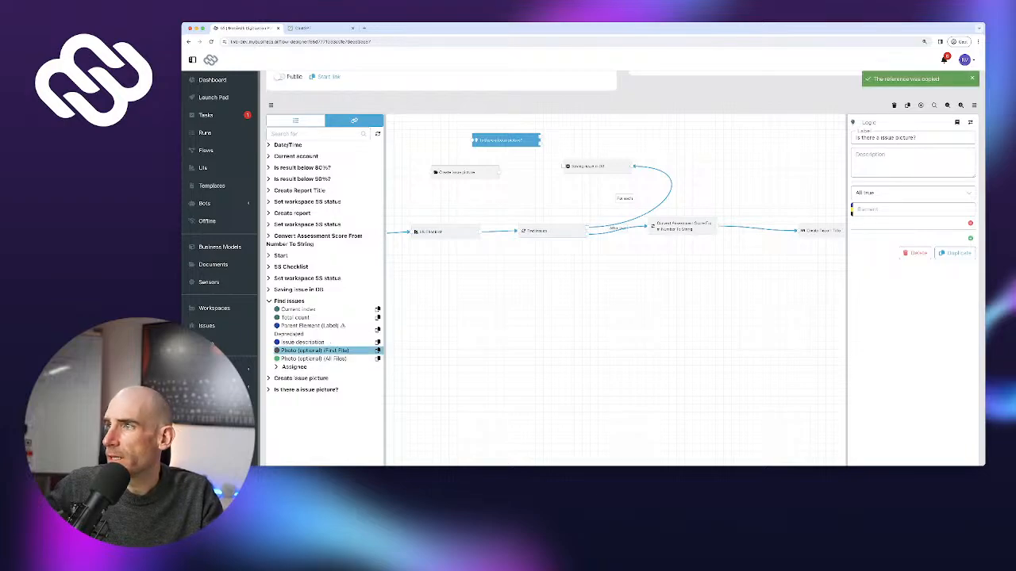
{"action": "key", "text": "ctrl+v"}
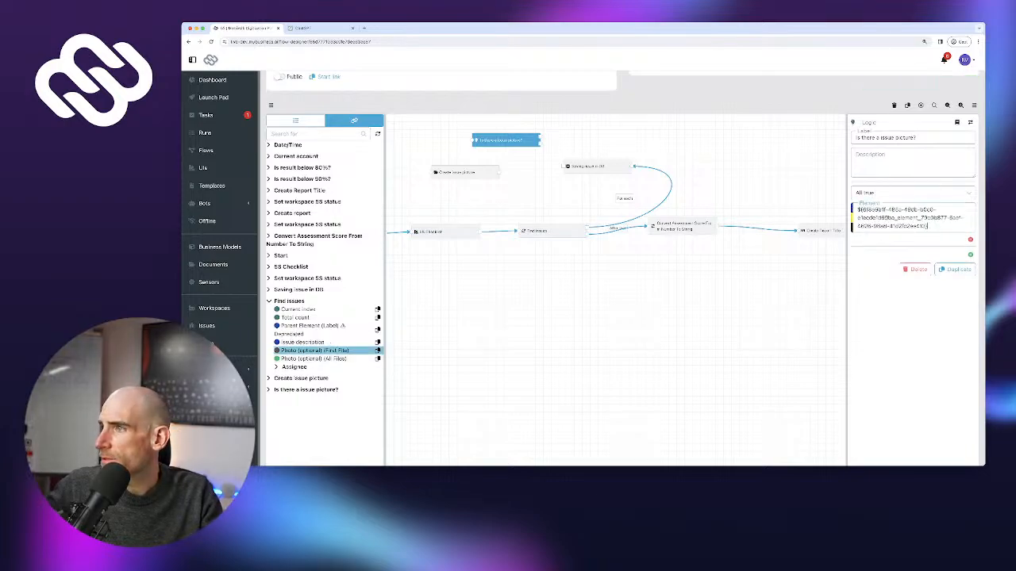
{"action": "left_click", "coordinate": [912, 225]}
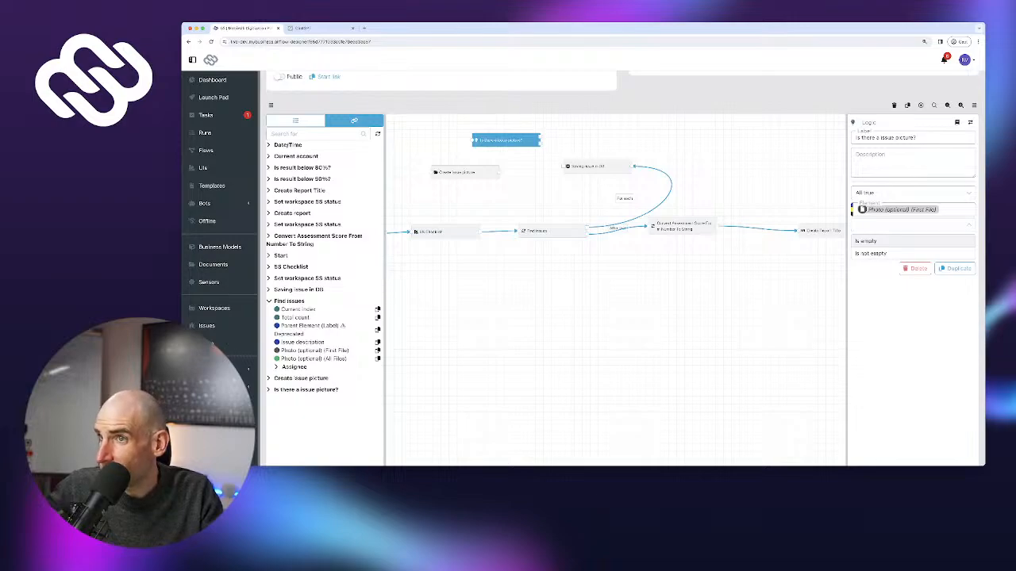
{"action": "left_click", "coordinate": [873, 254]}
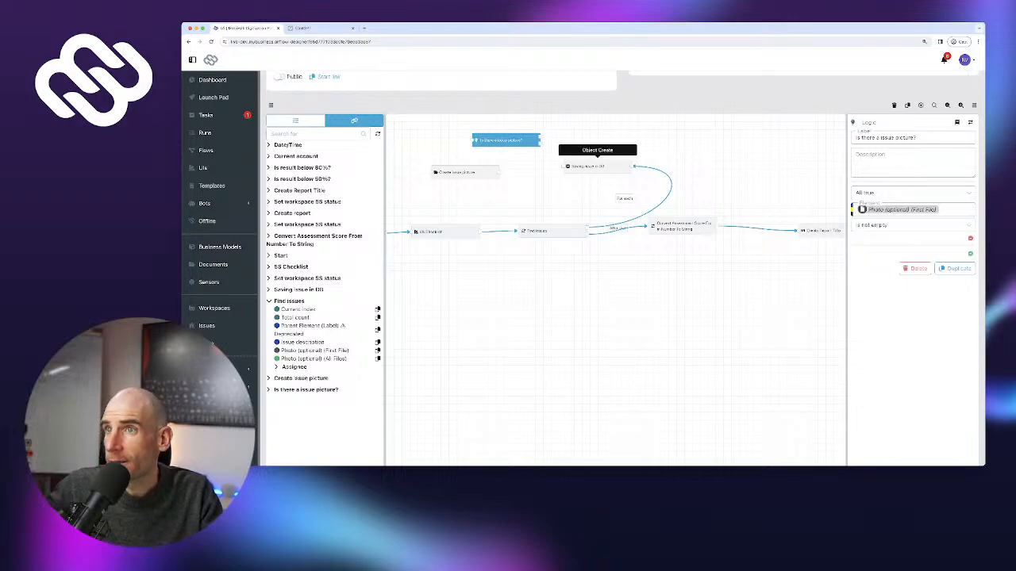
Link Saving issue in DB into the check, Yes to Create issue picture, No back to Find issues
{"action": "left_click_drag", "start_coordinate": [564, 166], "coordinate": [474, 140]}
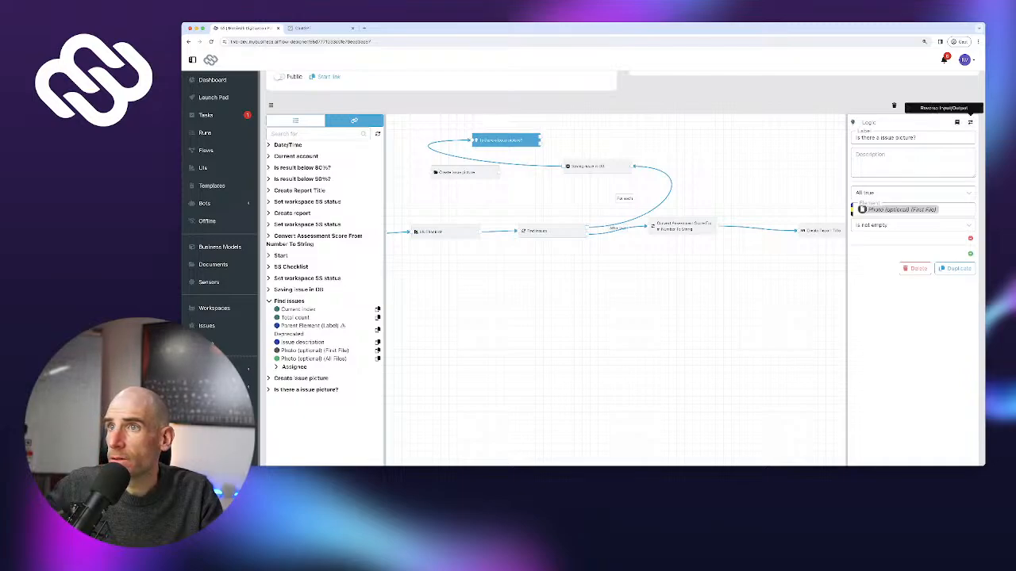
{"action": "left_click", "coordinate": [969, 122]}
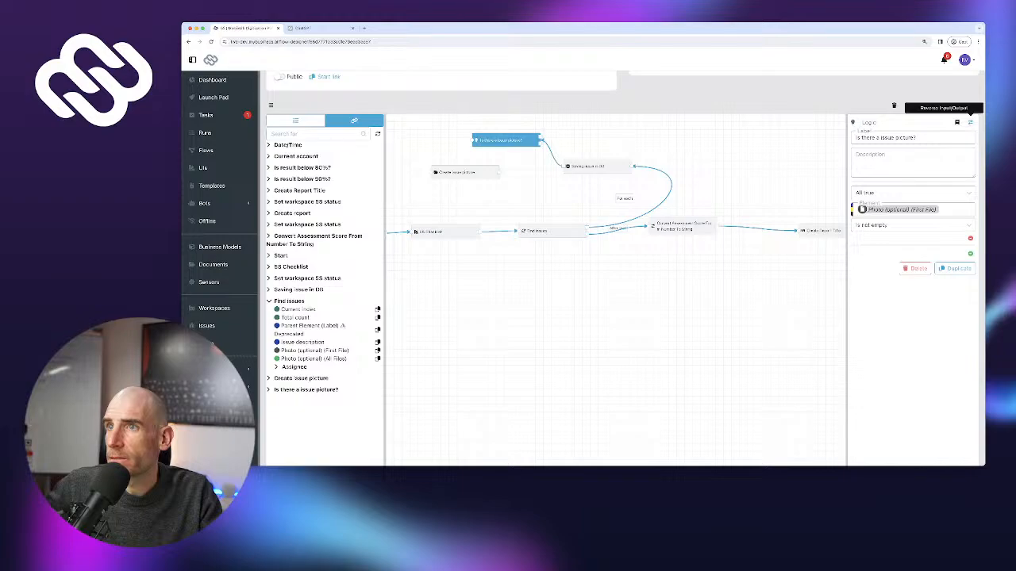
{"action": "left_click_drag", "start_coordinate": [507, 140], "coordinate": [522, 137]}
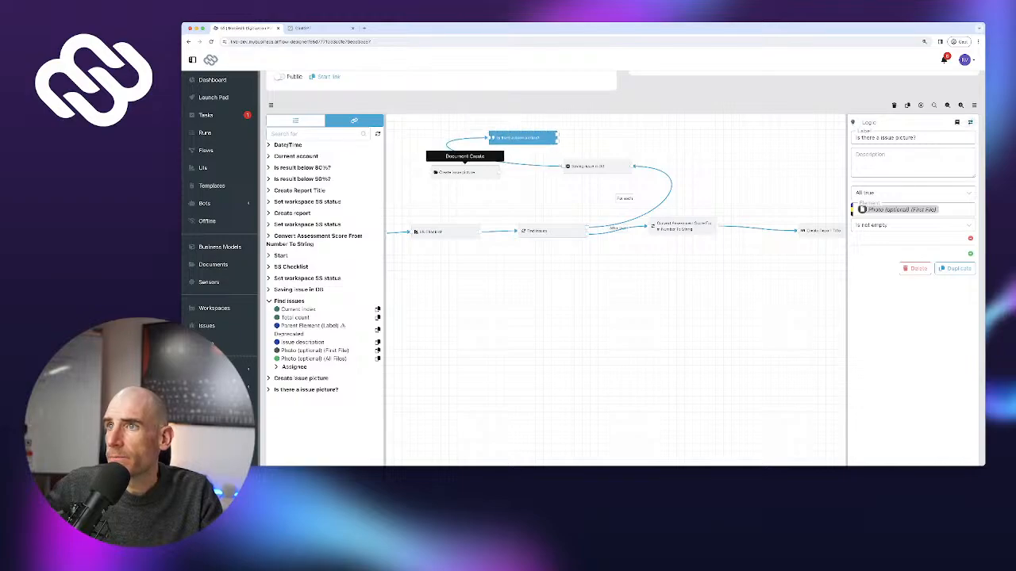
{"action": "left_click_drag", "start_coordinate": [467, 171], "coordinate": [443, 172]}
{"action": "left_click_drag", "start_coordinate": [557, 139], "coordinate": [565, 139]}
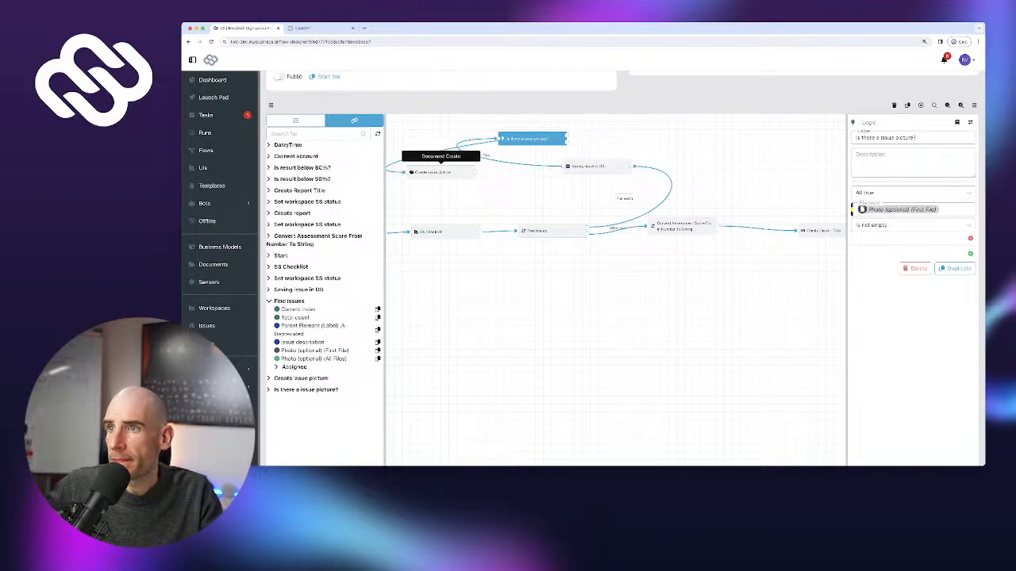
{"action": "left_click_drag", "start_coordinate": [475, 172], "coordinate": [518, 231]}
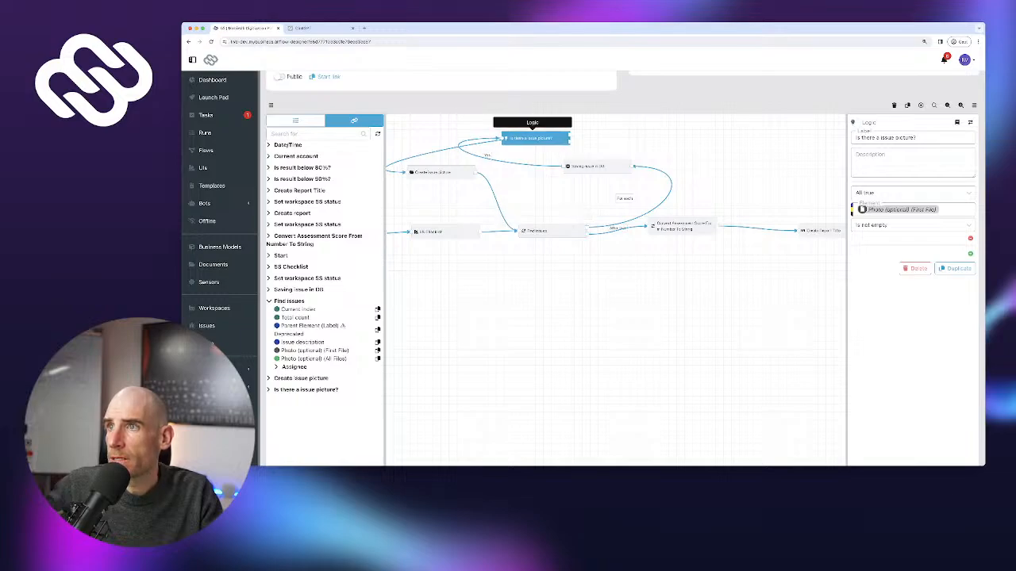
{"action": "left_click_drag", "start_coordinate": [532, 139], "coordinate": [512, 230]}
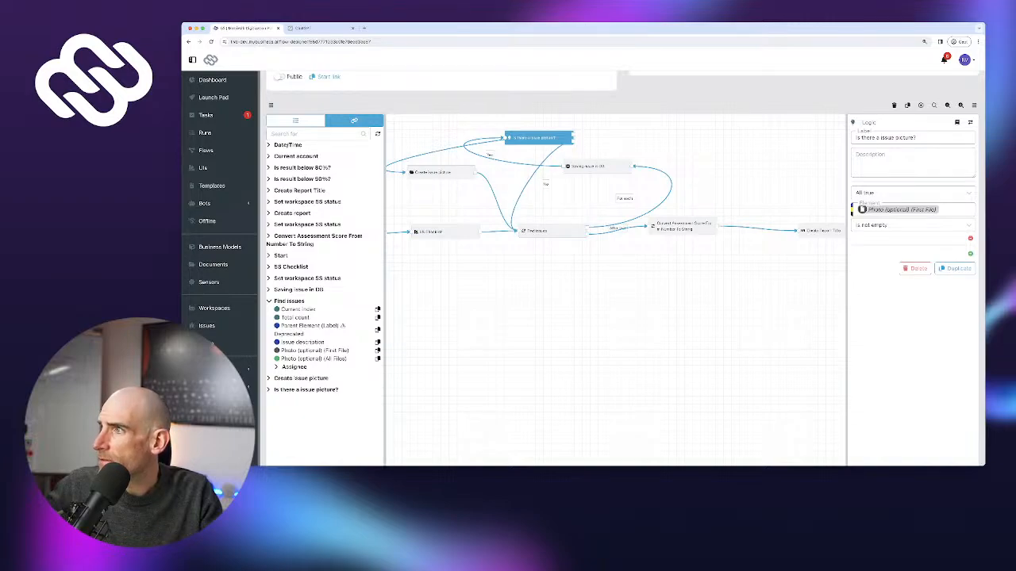
{"action": "left_click_drag", "start_coordinate": [538, 137], "coordinate": [545, 134]}
{"action": "left_click", "coordinate": [970, 122]}
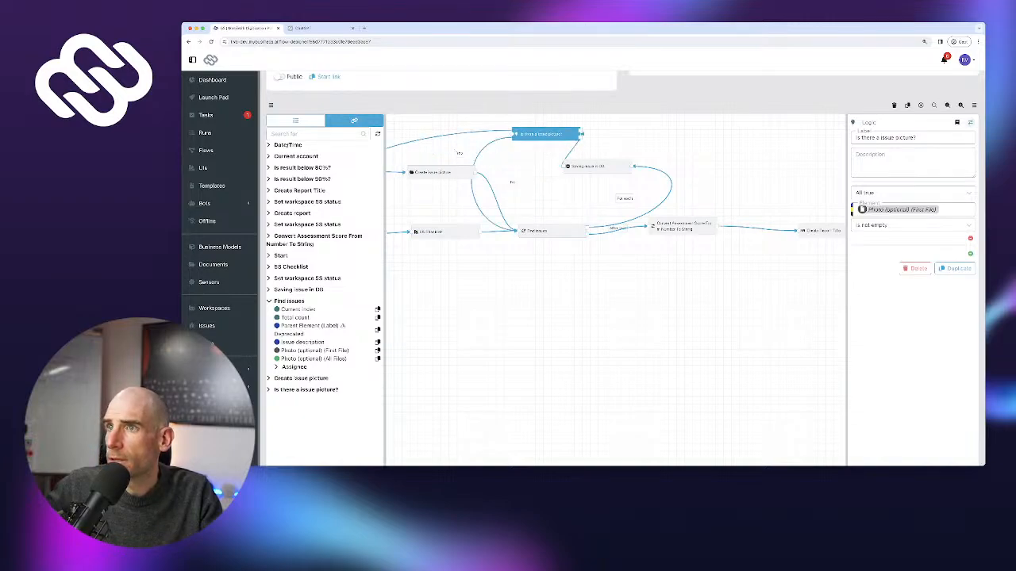
{"action": "left_click_drag", "start_coordinate": [545, 134], "coordinate": [534, 133]}
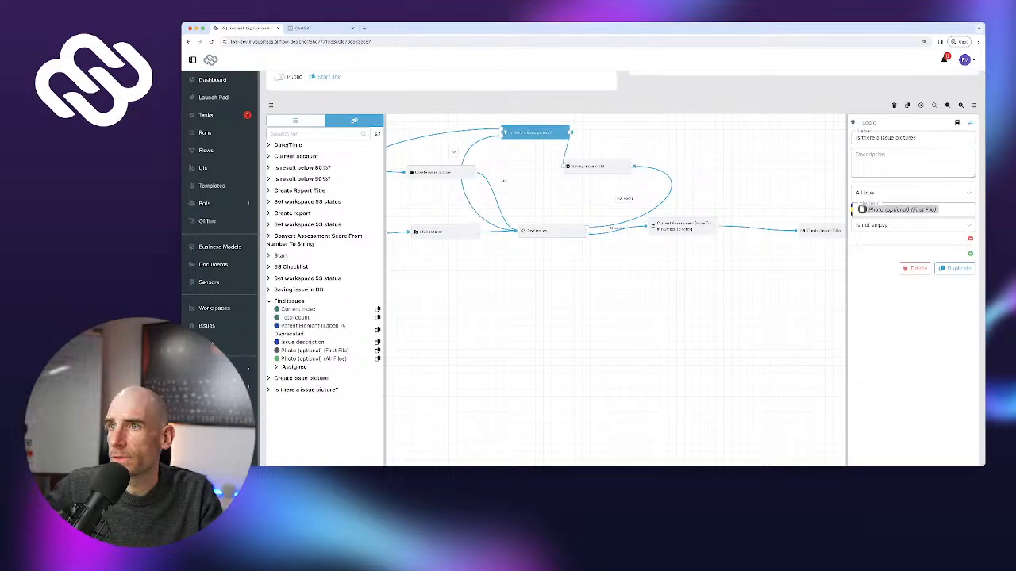
{"action": "left_click_drag", "start_coordinate": [476, 278], "coordinate": [567, 269]}
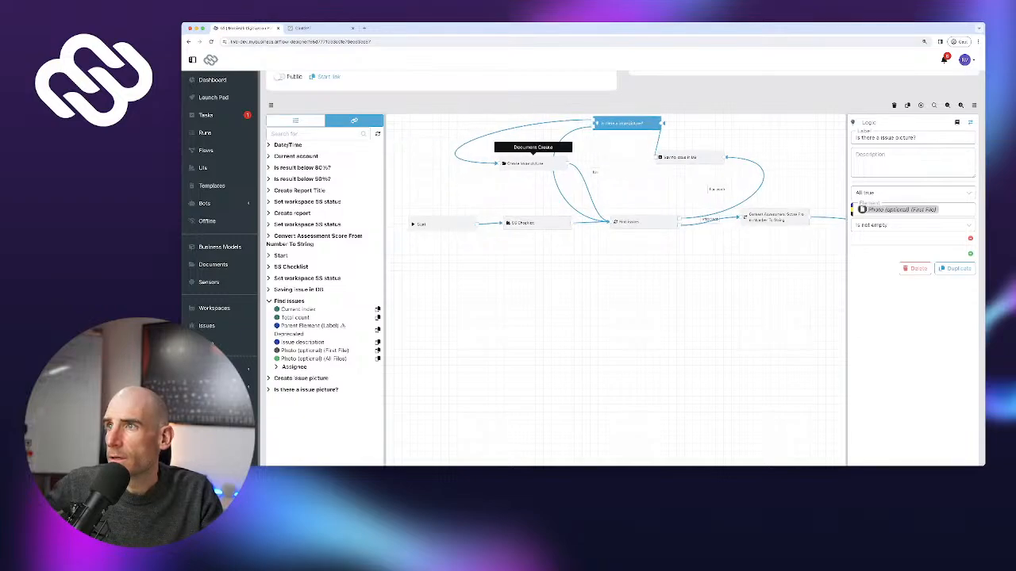
Place the picture check beside Saving issue in DB and move Start, 5S Checklist, Find issues, Convert down
{"action": "left_click_drag", "start_coordinate": [535, 164], "coordinate": [536, 175]}
{"action": "left_click", "coordinate": [627, 124]}
{"action": "left_click_drag", "start_coordinate": [627, 123], "coordinate": [586, 130]}
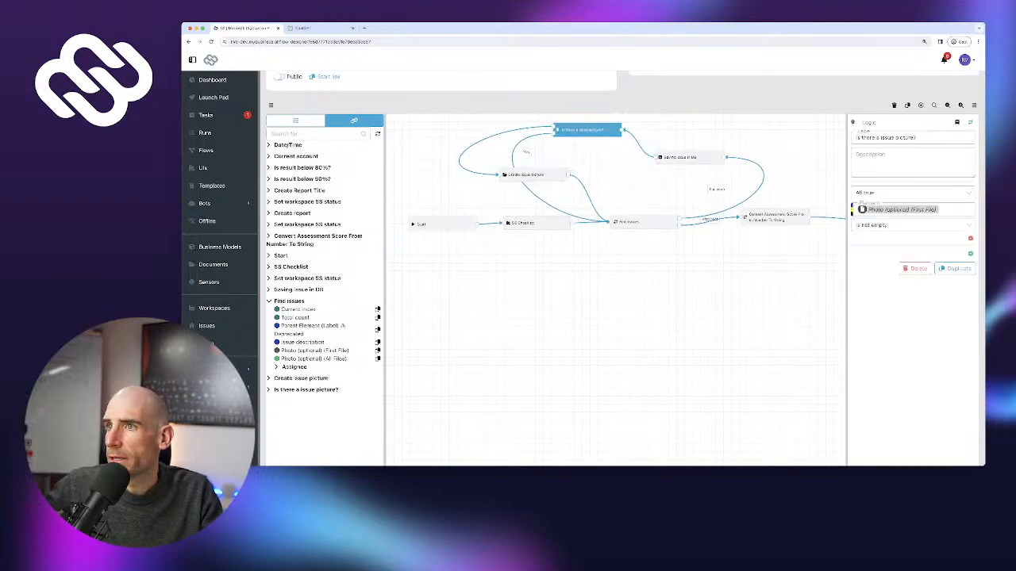
{"action": "left_click_drag", "start_coordinate": [690, 157], "coordinate": [689, 129]}
{"action": "left_click_drag", "start_coordinate": [410, 191], "coordinate": [745, 267]}
{"action": "left_click_drag", "start_coordinate": [774, 215], "coordinate": [777, 234]}
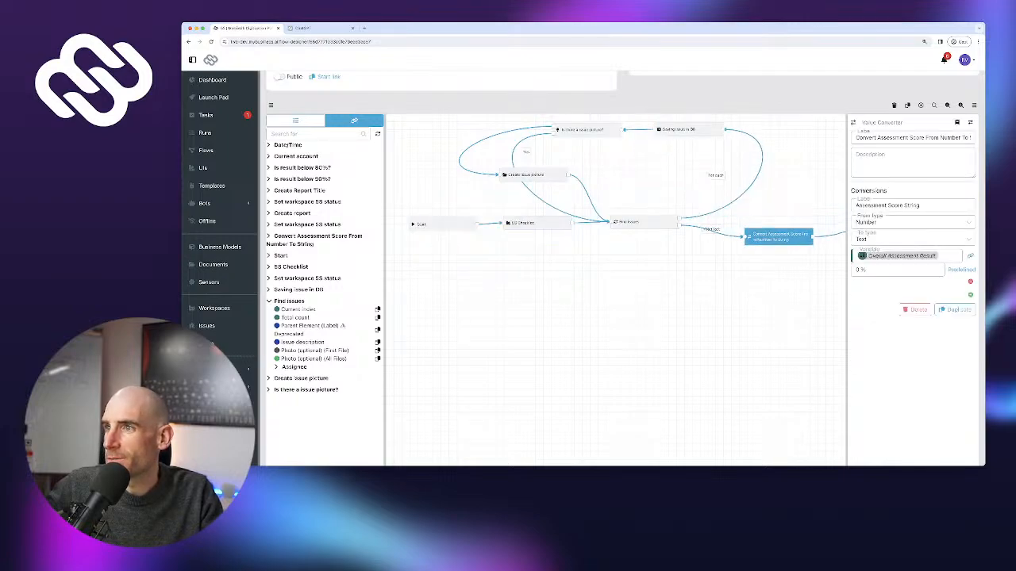
{"action": "left_click_drag", "start_coordinate": [407, 198], "coordinate": [627, 271]}
{"action": "left_click_drag", "start_coordinate": [778, 237], "coordinate": [789, 260]}
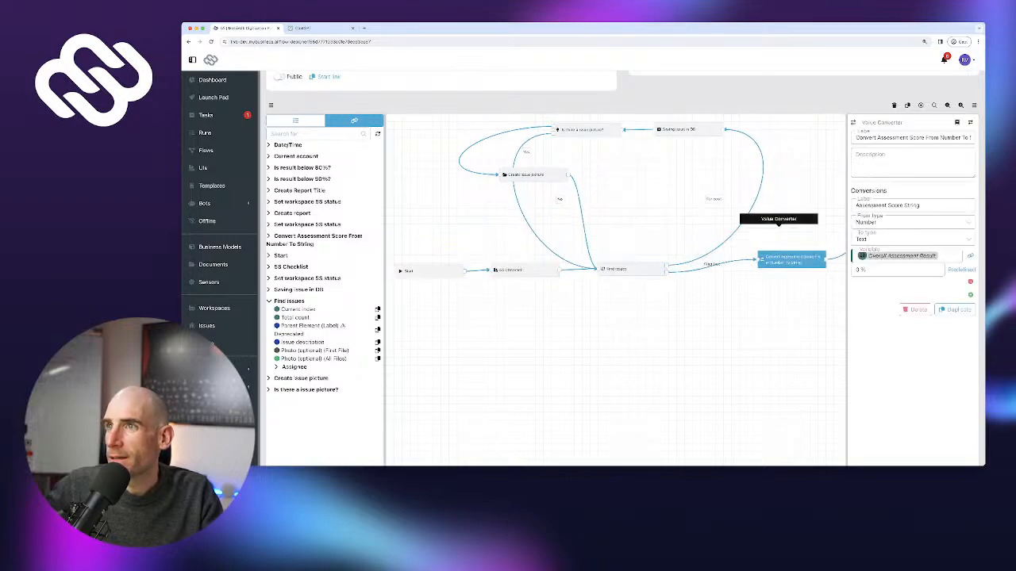
Fine-tune positions of Create issue picture, the picture check and Saving issue in DB
{"action": "left_click_drag", "start_coordinate": [527, 173], "coordinate": [480, 200]}
{"action": "left_click_drag", "start_coordinate": [583, 130], "coordinate": [615, 137]}
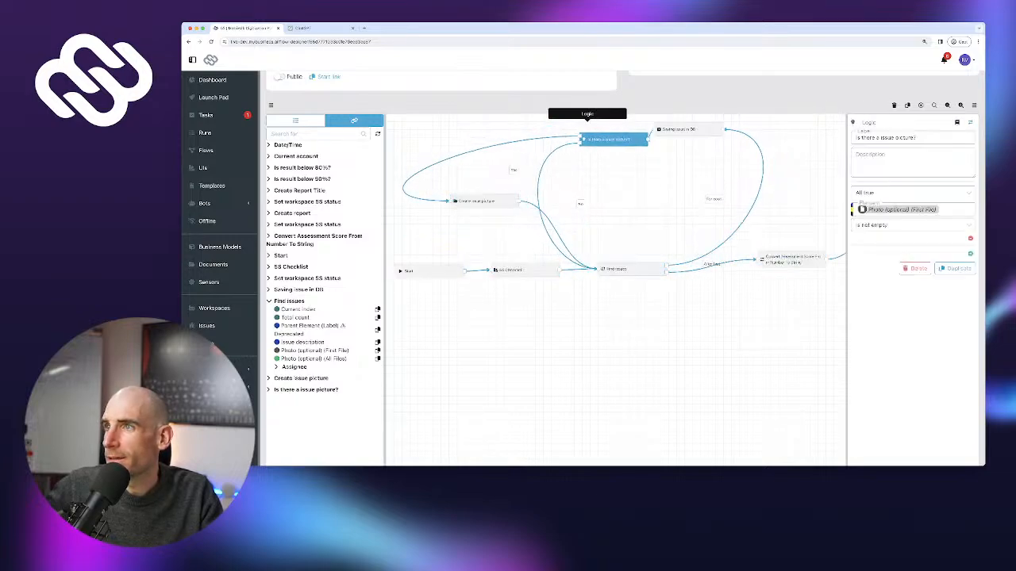
{"action": "left_click_drag", "start_coordinate": [683, 129], "coordinate": [704, 143]}
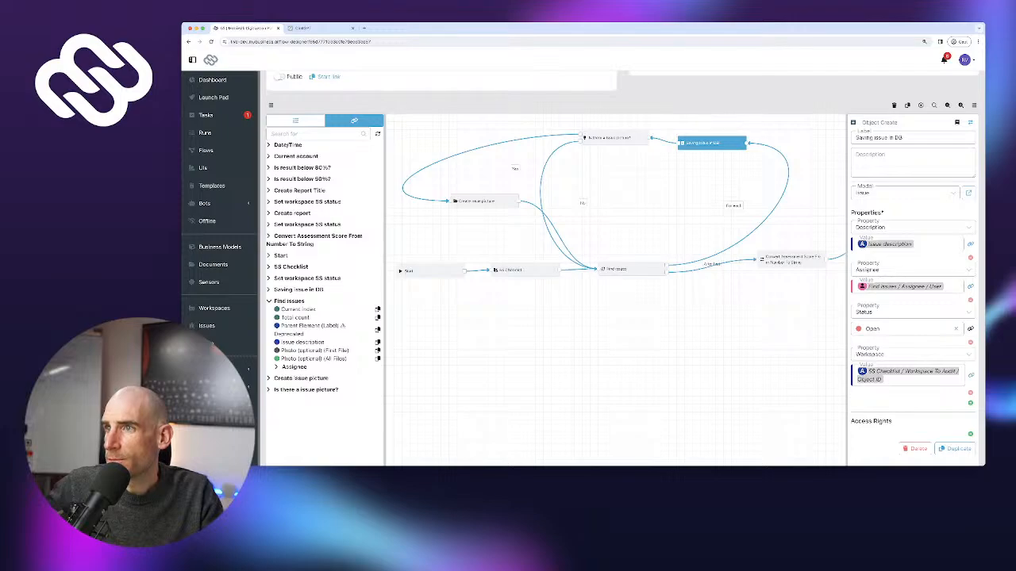
{"action": "left_click_drag", "start_coordinate": [613, 138], "coordinate": [603, 142]}
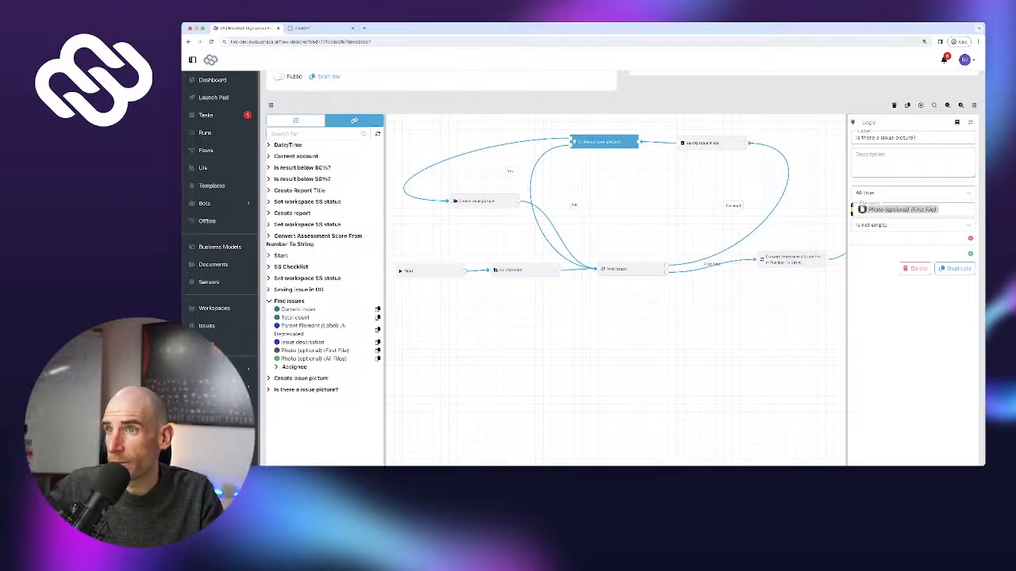
{"action": "left_click_drag", "start_coordinate": [476, 200], "coordinate": [480, 208]}
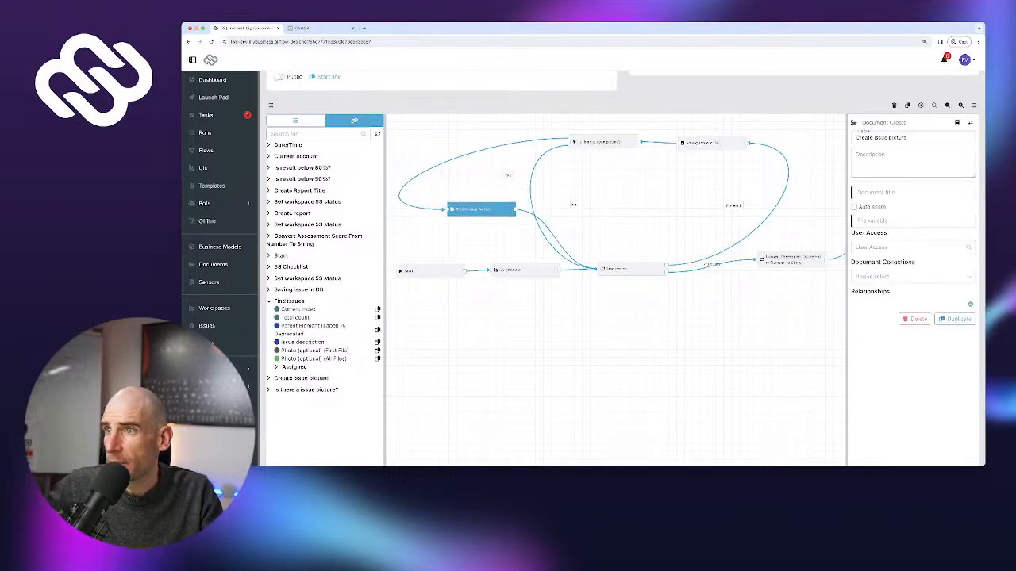
Set Create issue picture's file variable to Photo (optional) (First File)
{"action": "scroll", "coordinate": [604, 143], "scroll_direction": "up", "scroll_amount": 1}
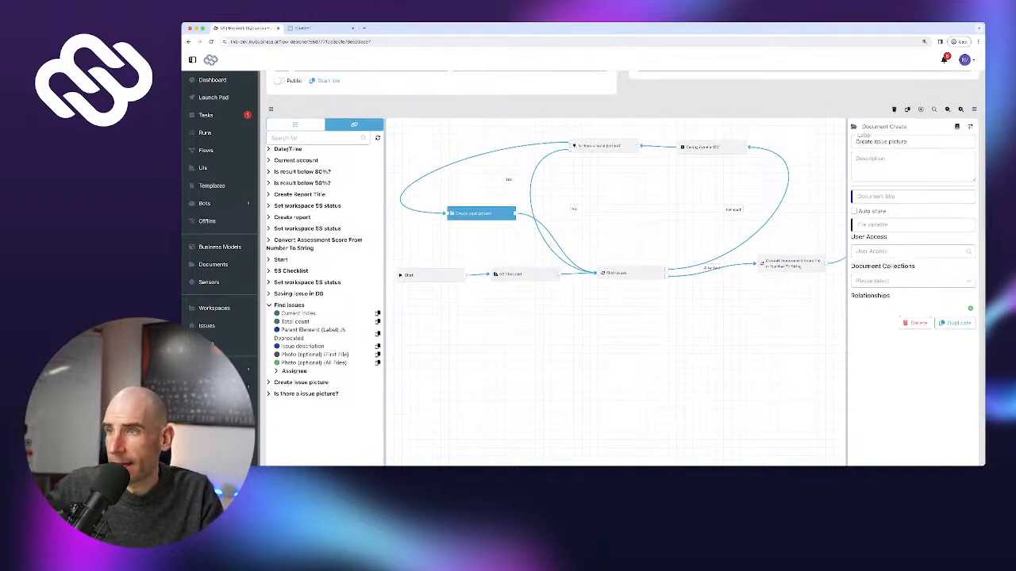
{"action": "left_click", "coordinate": [378, 354]}
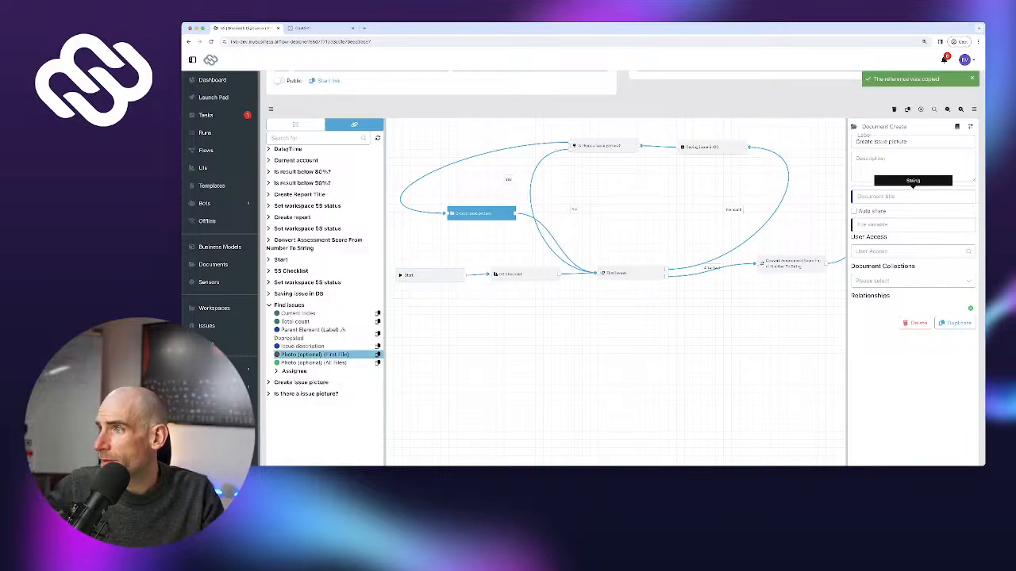
{"action": "left_click", "coordinate": [913, 226]}
{"action": "key", "text": "super+v"}
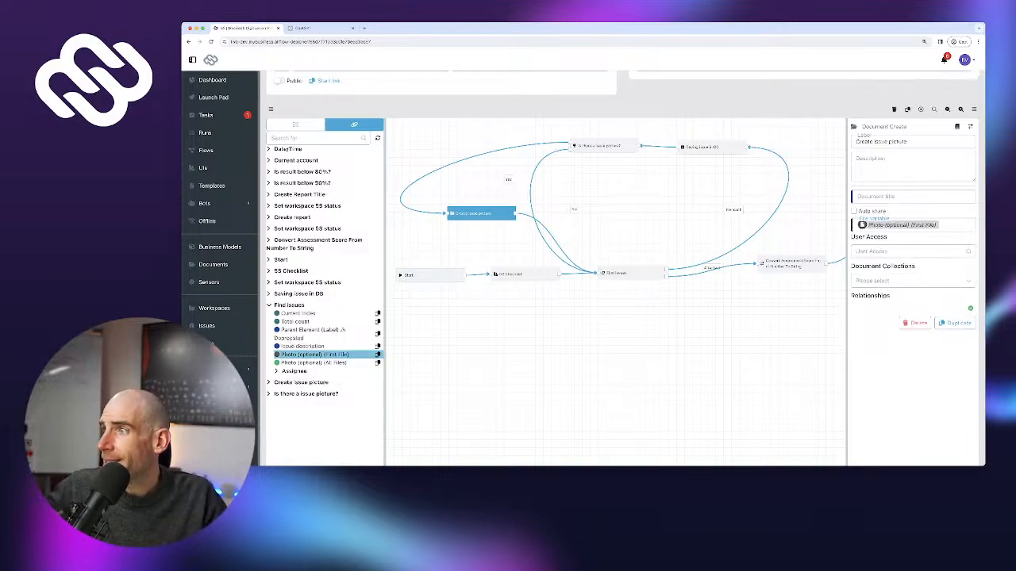
Add a relationship linking the document to the Workspace To Audit Object
{"action": "left_click", "coordinate": [970, 308]}
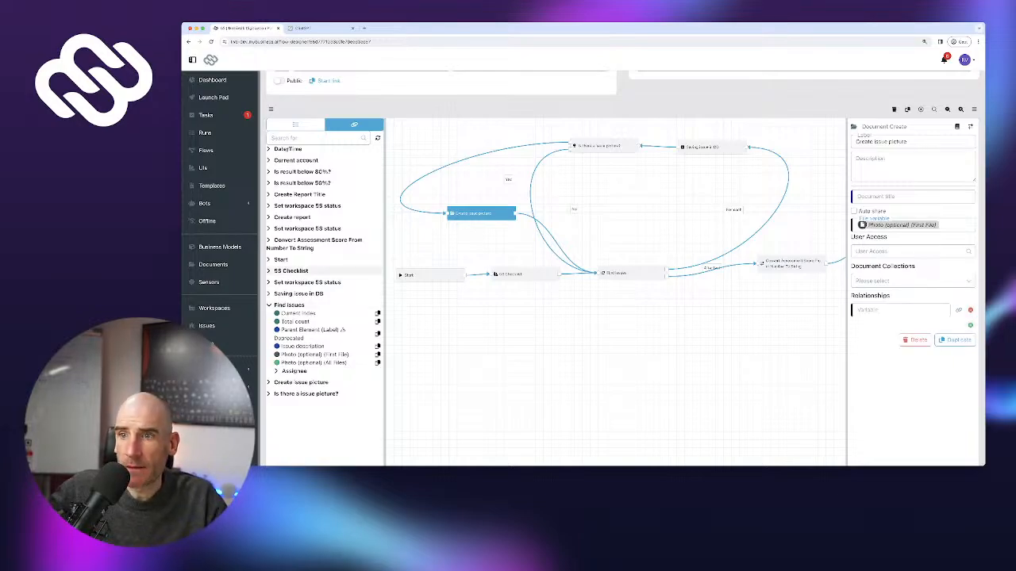
{"action": "left_click", "coordinate": [290, 271]}
{"action": "scroll", "coordinate": [329, 270], "scroll_direction": "down", "scroll_amount": 15}
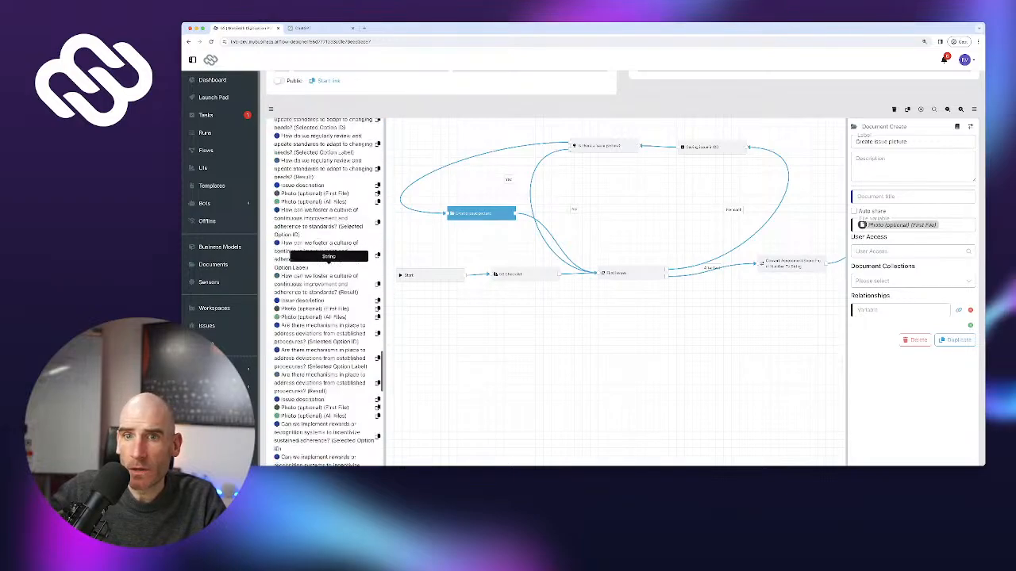
{"action": "scroll", "coordinate": [325, 285], "scroll_direction": "up", "scroll_amount": 1}
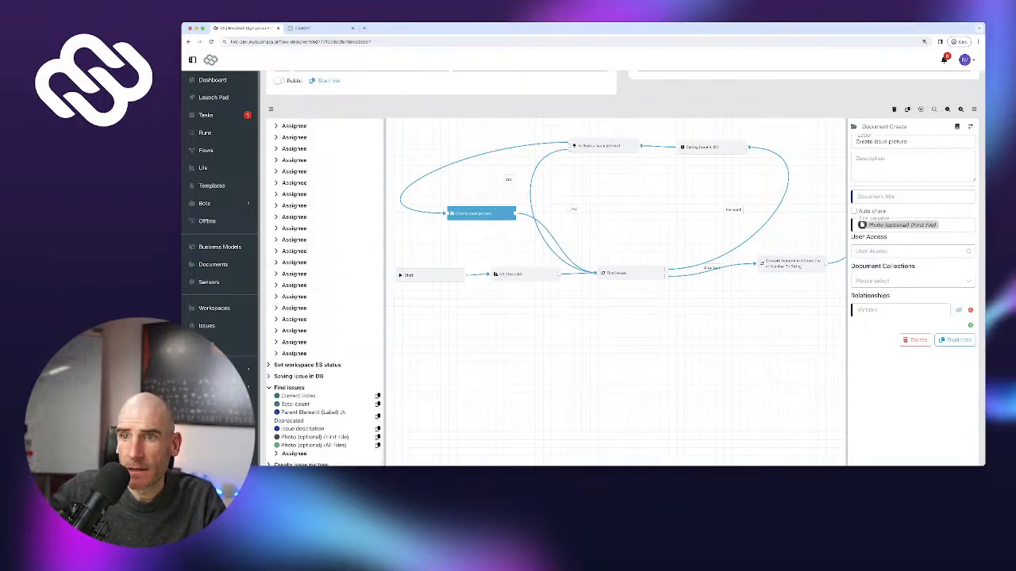
{"action": "scroll", "coordinate": [325, 388], "scroll_direction": "up", "scroll_amount": 10}
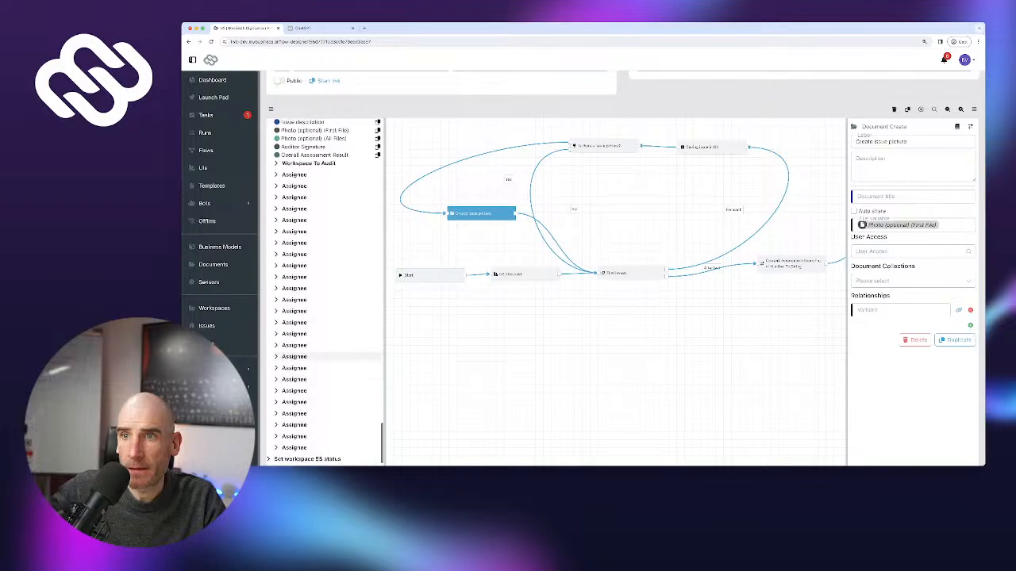
{"action": "scroll", "coordinate": [325, 389], "scroll_direction": "up", "scroll_amount": 1}
{"action": "left_click", "coordinate": [276, 301]}
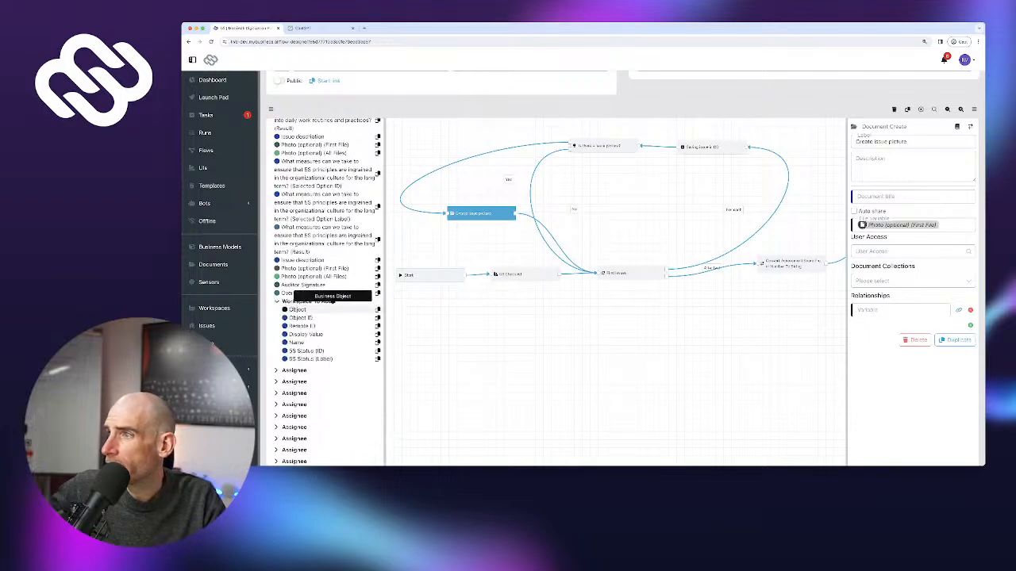
{"action": "left_click", "coordinate": [378, 310]}
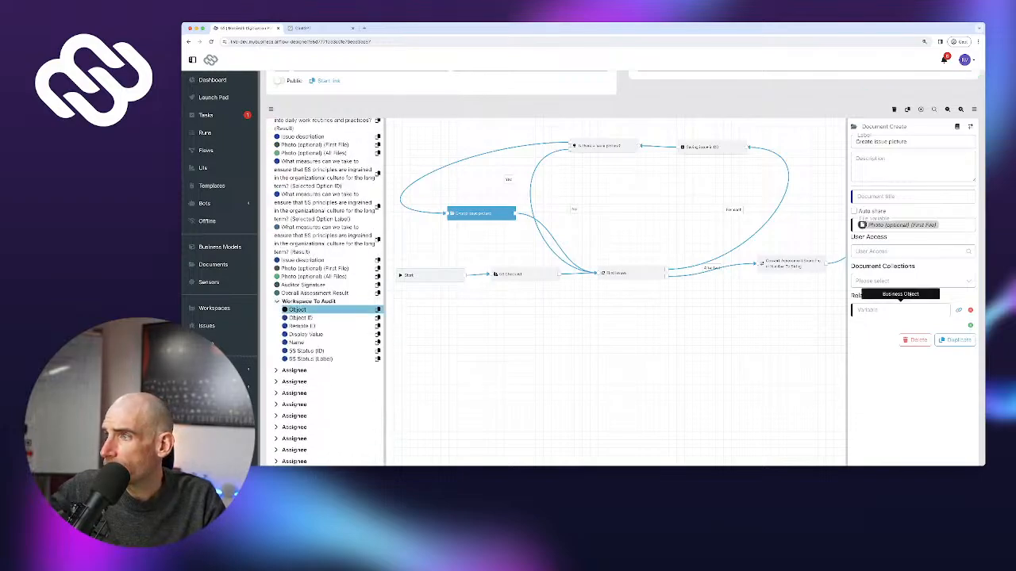
{"action": "left_click", "coordinate": [900, 311]}
{"action": "key", "text": "super+v"}
Use the Issue description variable as the document title
{"action": "scroll", "coordinate": [900, 311], "scroll_direction": "up", "scroll_amount": 1}
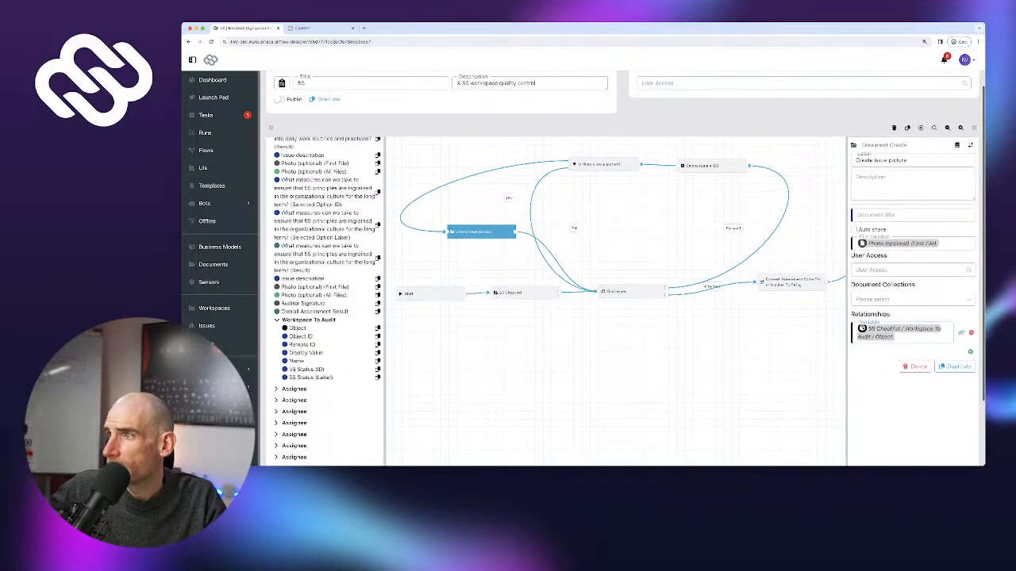
{"action": "left_click", "coordinate": [912, 215]}
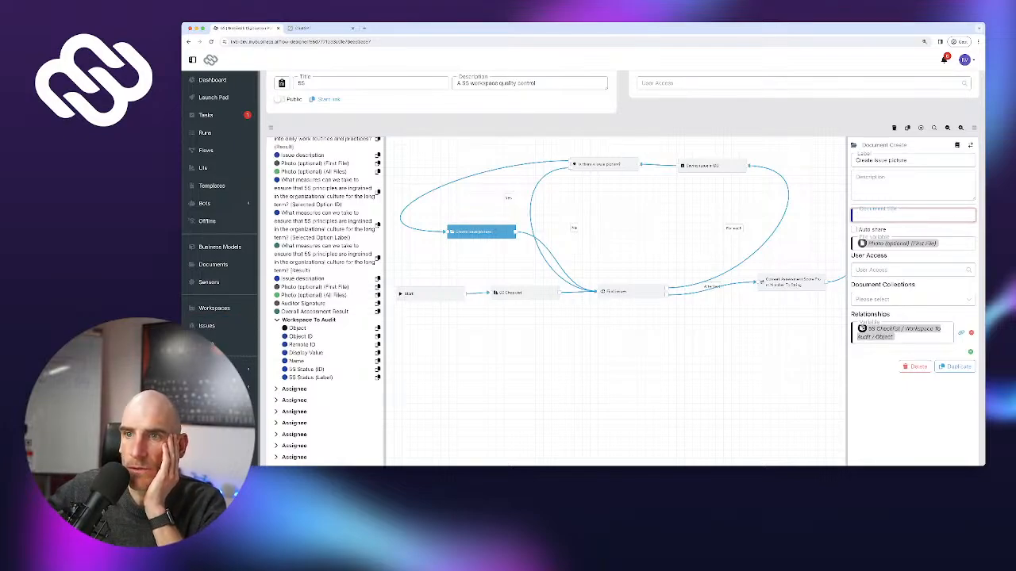
{"action": "left_click", "coordinate": [310, 319]}
{"action": "left_click", "coordinate": [377, 279]}
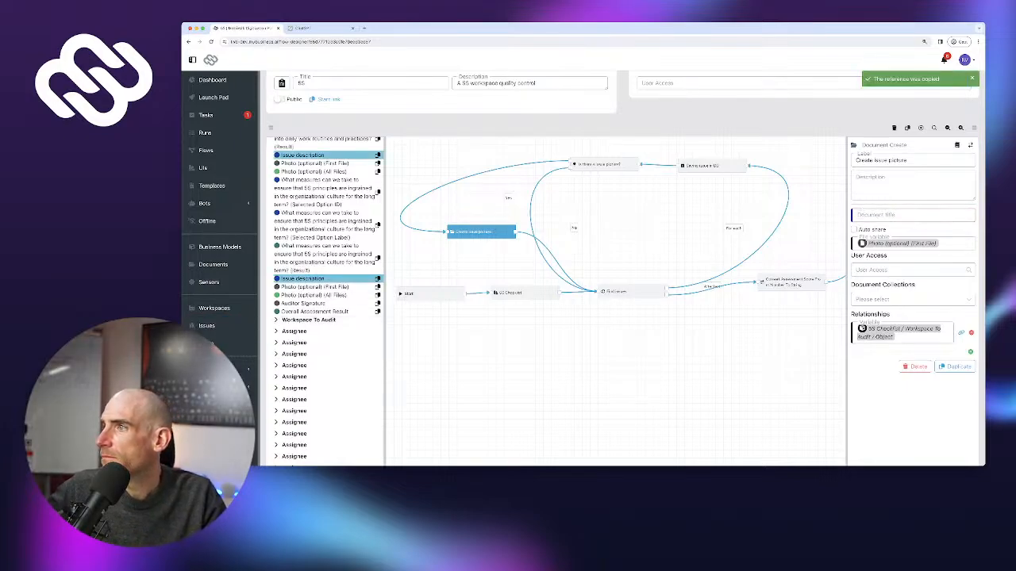
{"action": "key", "text": "ctrl+v"}
{"action": "scroll", "coordinate": [622, 262], "scroll_direction": "down", "scroll_amount": 2}
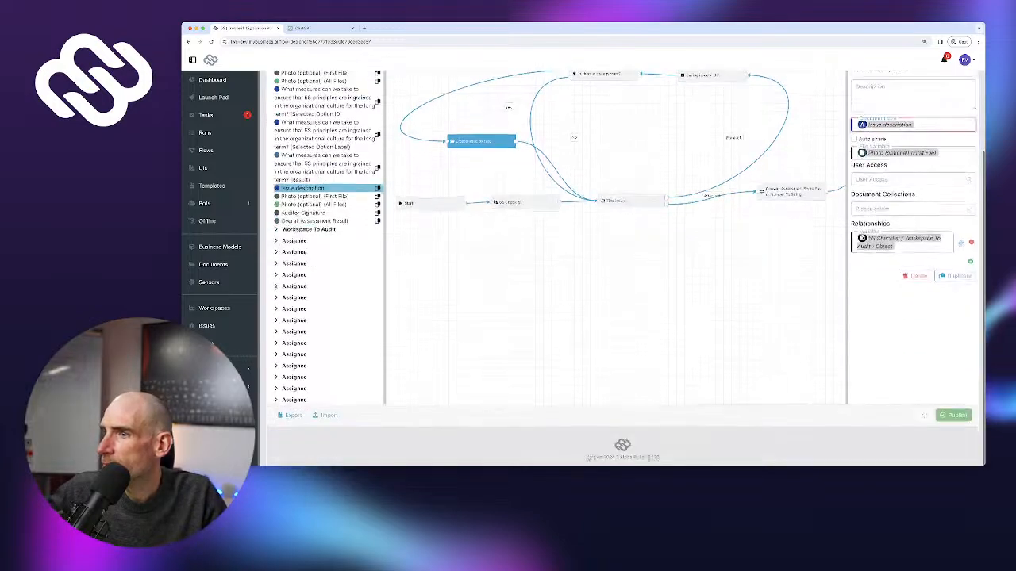
{"action": "left_click", "coordinate": [955, 421]}
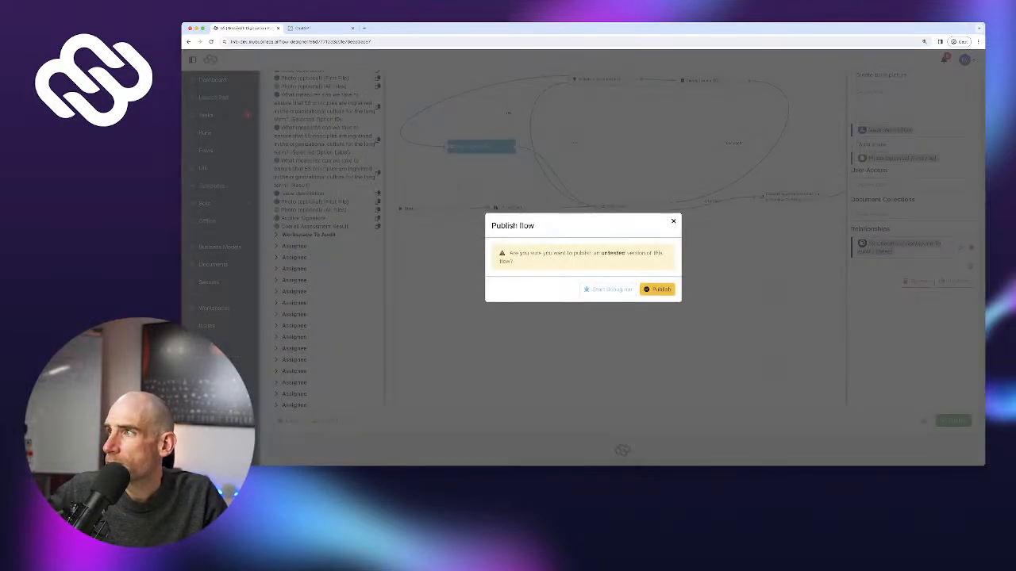
Confirm publishing the untested 5S flow version and return to the Launch Pad
{"action": "left_click", "coordinate": [657, 289]}
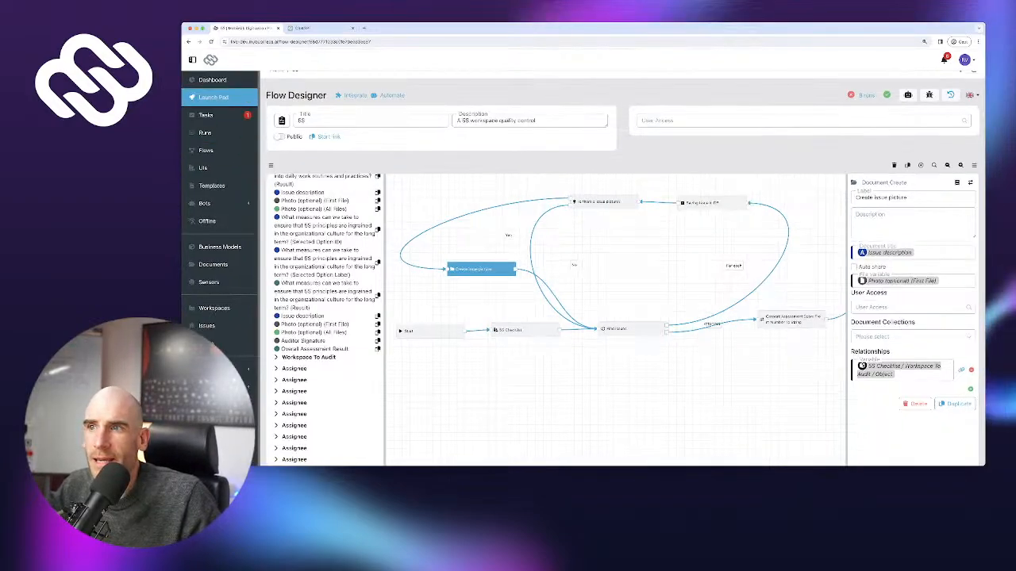
{"action": "left_click", "coordinate": [212, 97]}
Start a 5S Checklist run auditing Wood Prep Station #1 and expand the Sort questions
{"action": "left_click", "coordinate": [294, 143]}
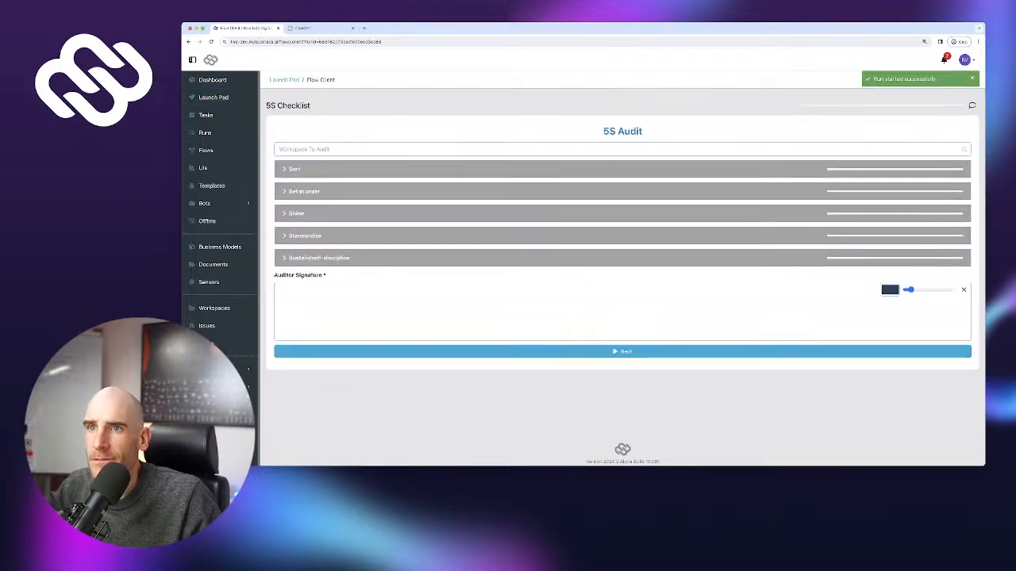
{"action": "left_click", "coordinate": [317, 149]}
{"action": "left_click", "coordinate": [307, 163]}
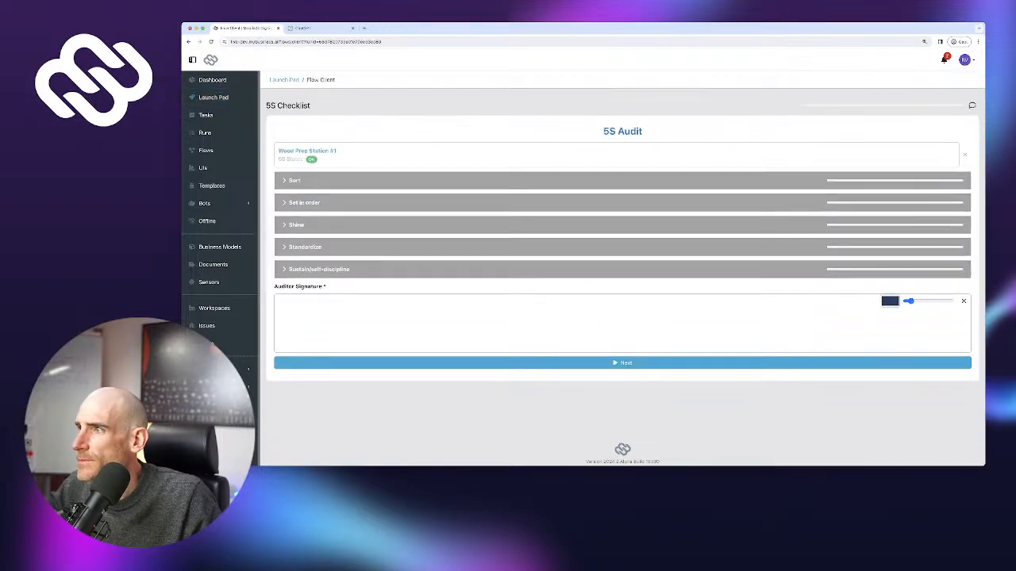
{"action": "left_click", "coordinate": [301, 181]}
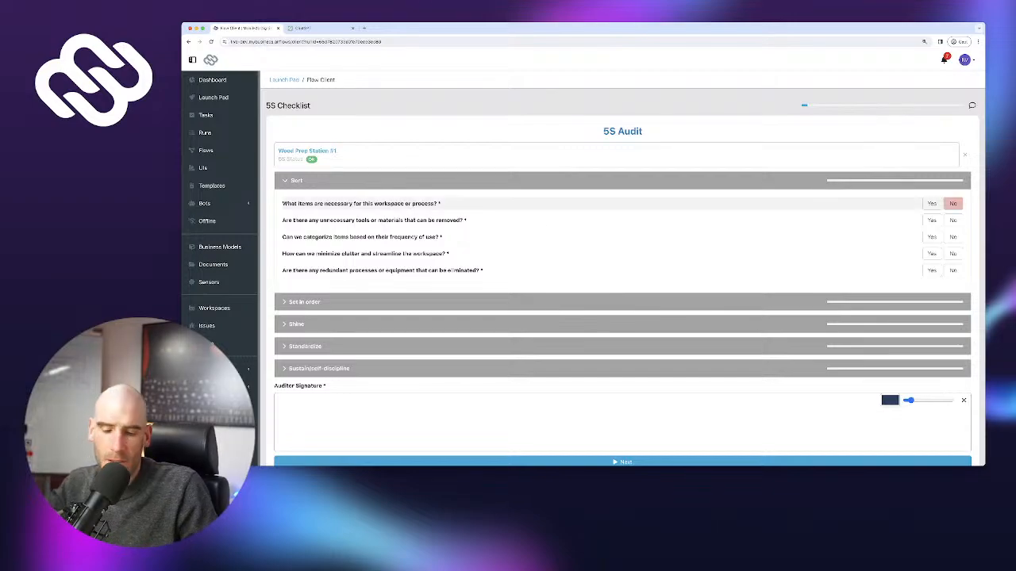
Answer the first Sort question No with a described, assigned issue, Yes on the next two, then search '5S audit so' in a new tab
{"action": "left_click", "coordinate": [952, 203]}
{"action": "type", "text": "I"}
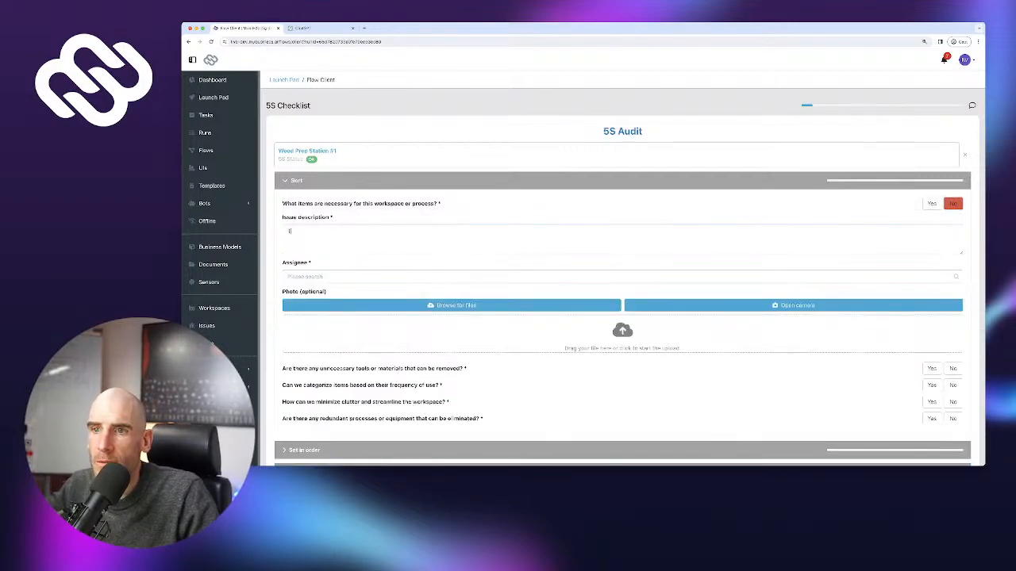
{"action": "left_click", "coordinate": [317, 277]}
{"action": "left_click", "coordinate": [311, 305]}
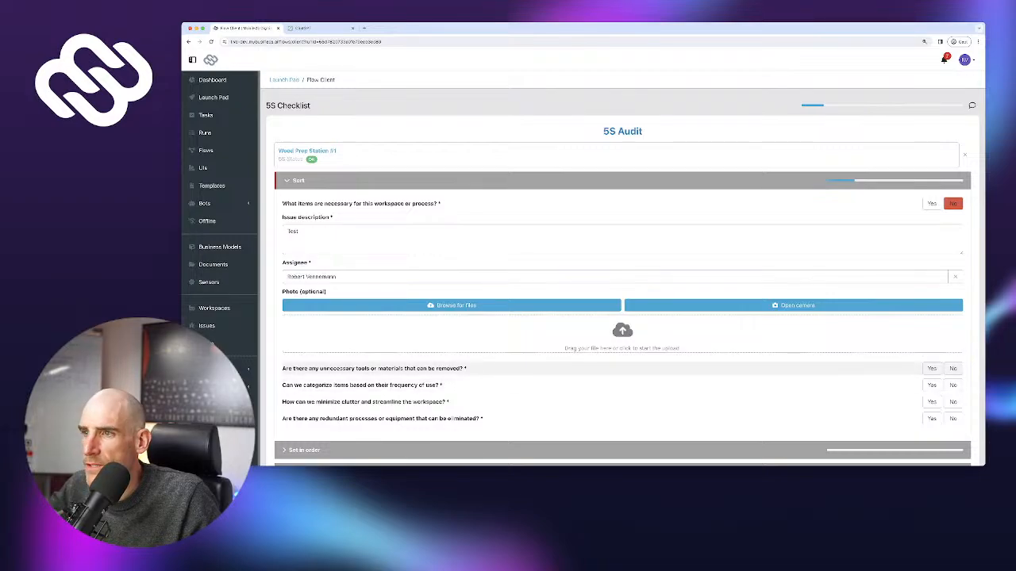
{"action": "left_click", "coordinate": [932, 369]}
{"action": "left_click", "coordinate": [932, 384]}
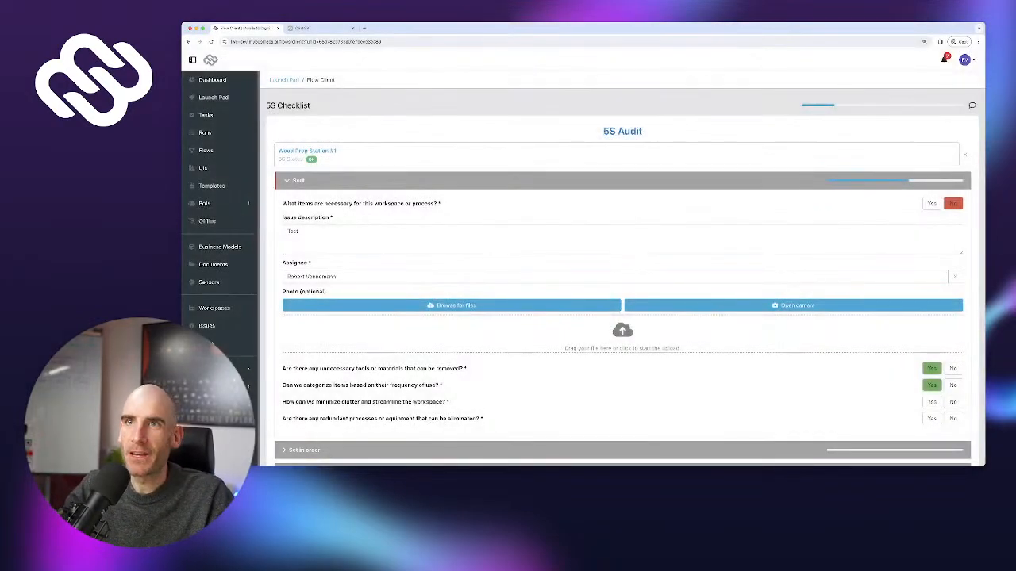
{"action": "key", "text": "super+t"}
{"action": "type", "text": "5"}
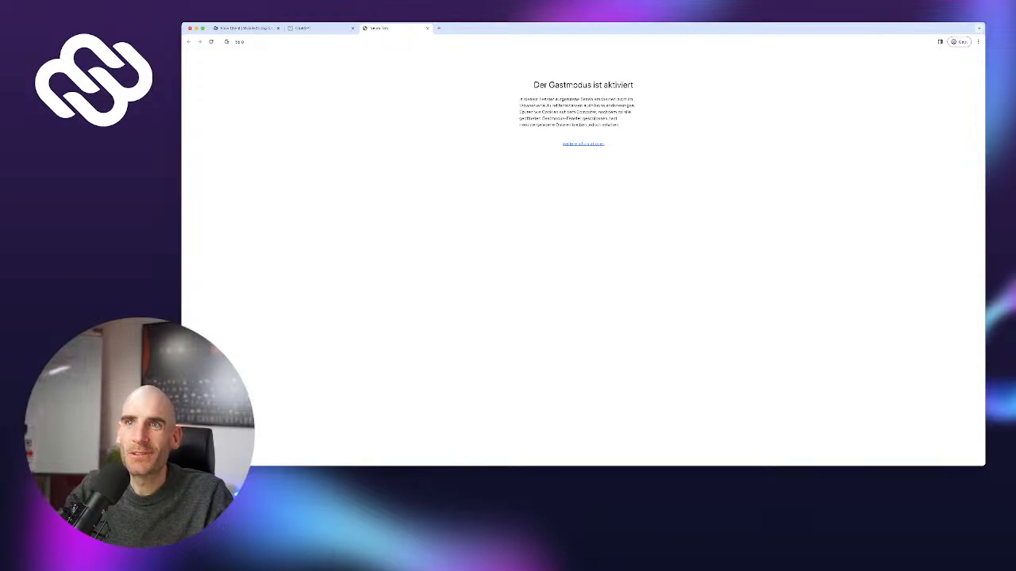
{"action": "type", "text": "S audit so"}
Search Google Images for '5s workspace mess', preview the 'Worried About Mess' photo, and return to the 5S Checklist tab
{"action": "key", "text": "Return"}
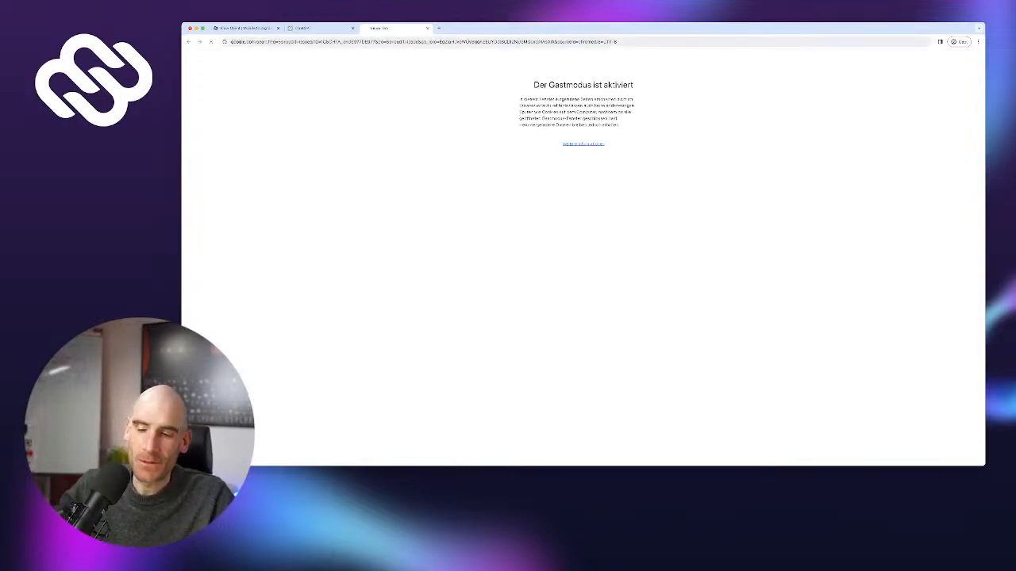
{"action": "triple_click", "coordinate": [269, 65]}
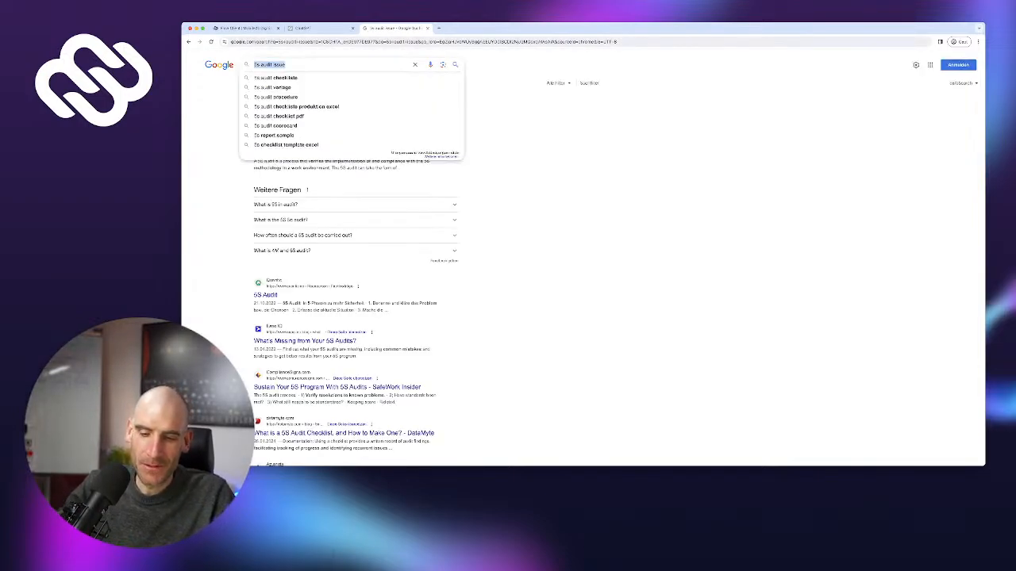
{"action": "type", "text": "5"}
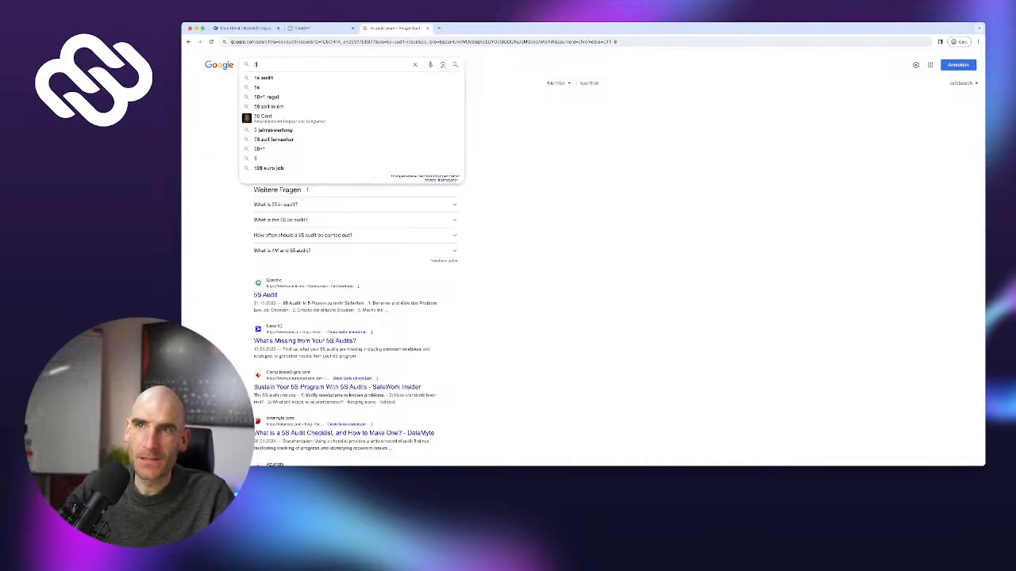
{"action": "type", "text": "s workspace mess"}
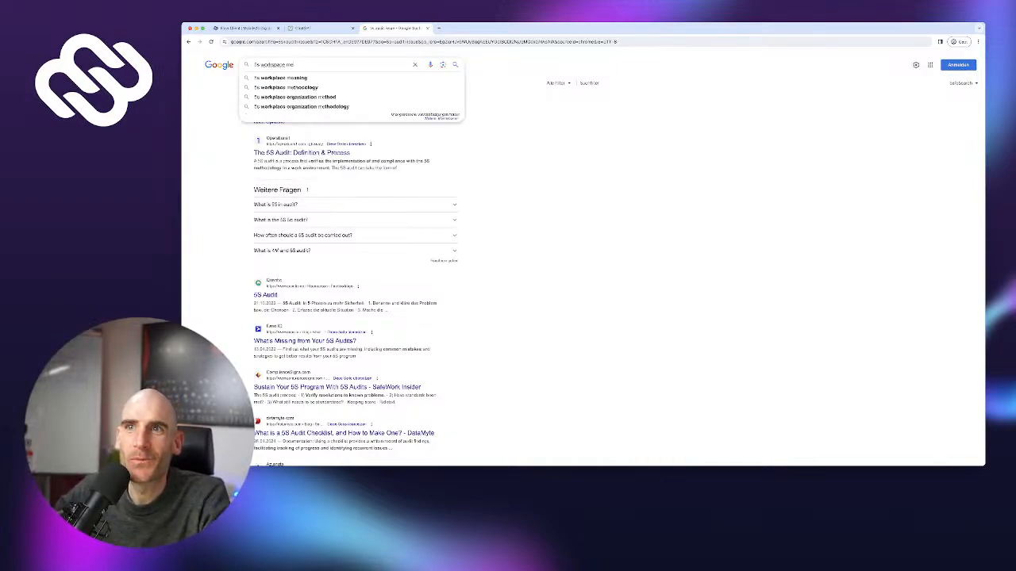
{"action": "key", "text": "Return"}
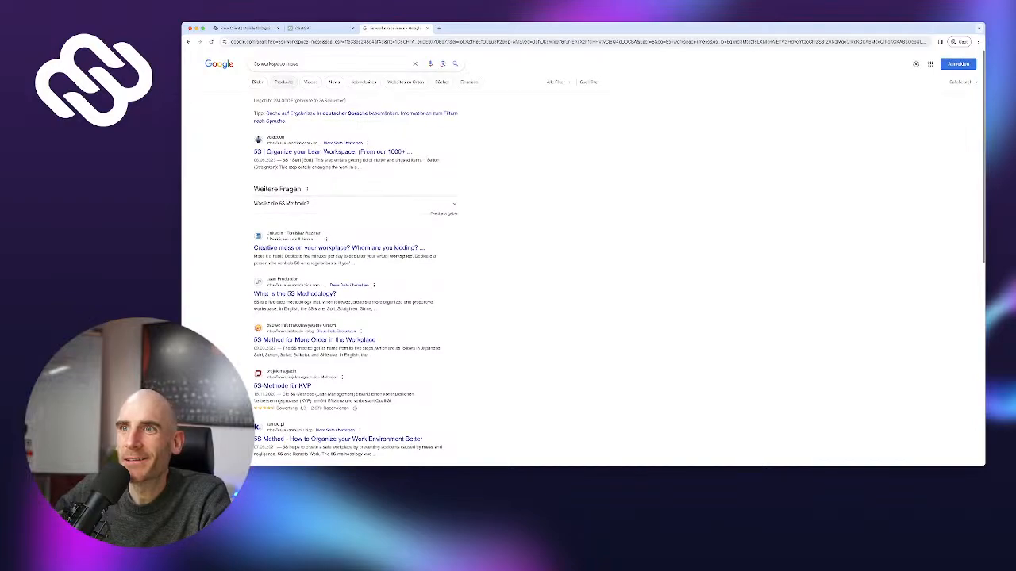
{"action": "left_click", "coordinate": [257, 83]}
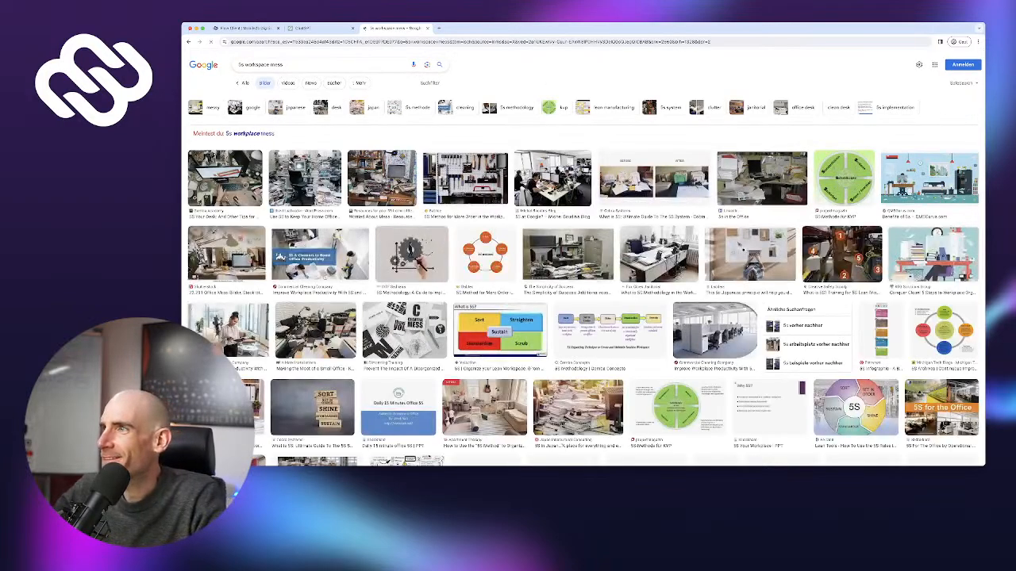
{"action": "left_click", "coordinate": [302, 176]}
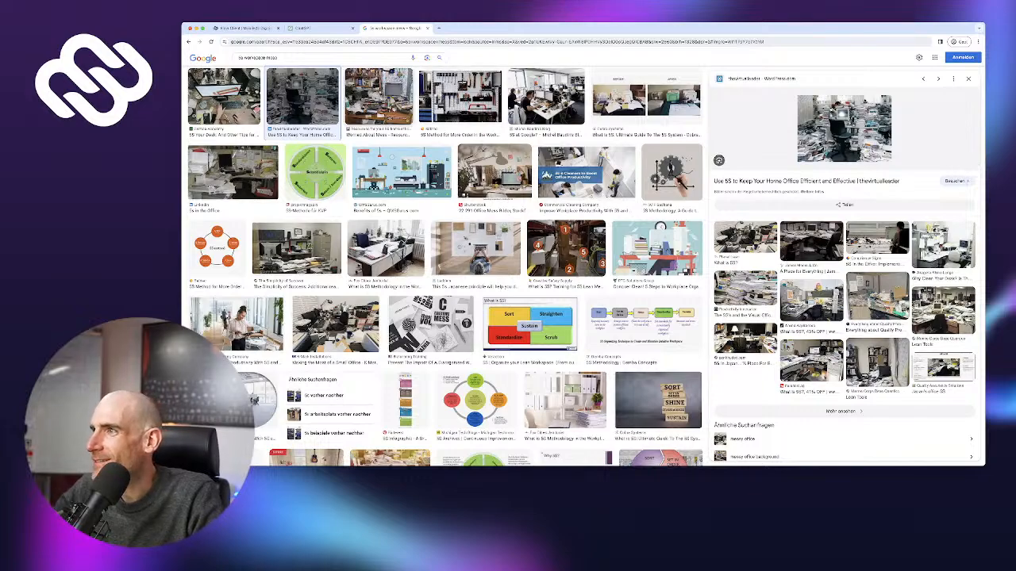
{"action": "left_click", "coordinate": [379, 97]}
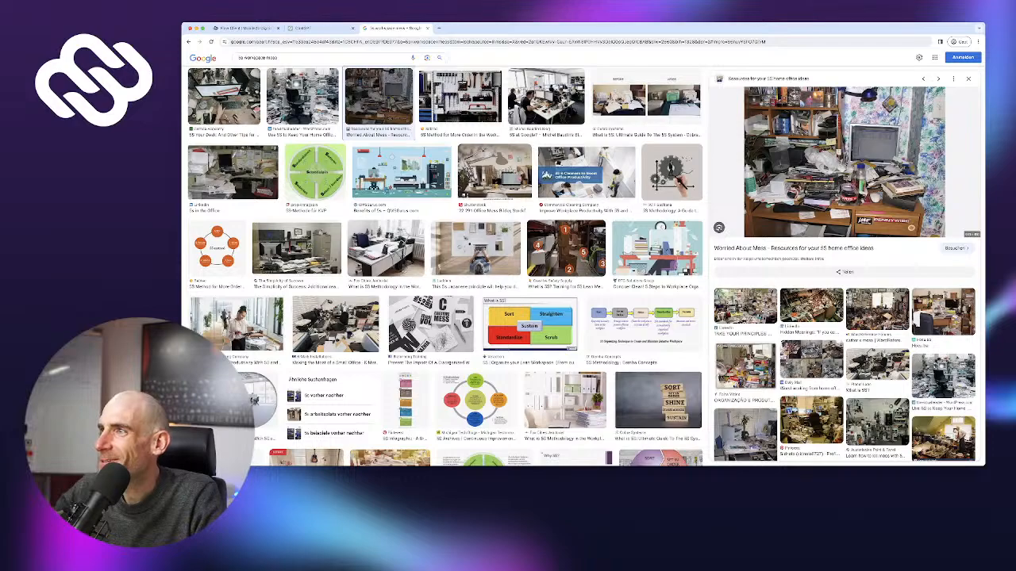
{"action": "scroll", "coordinate": [844, 266], "scroll_direction": "down", "scroll_amount": 1}
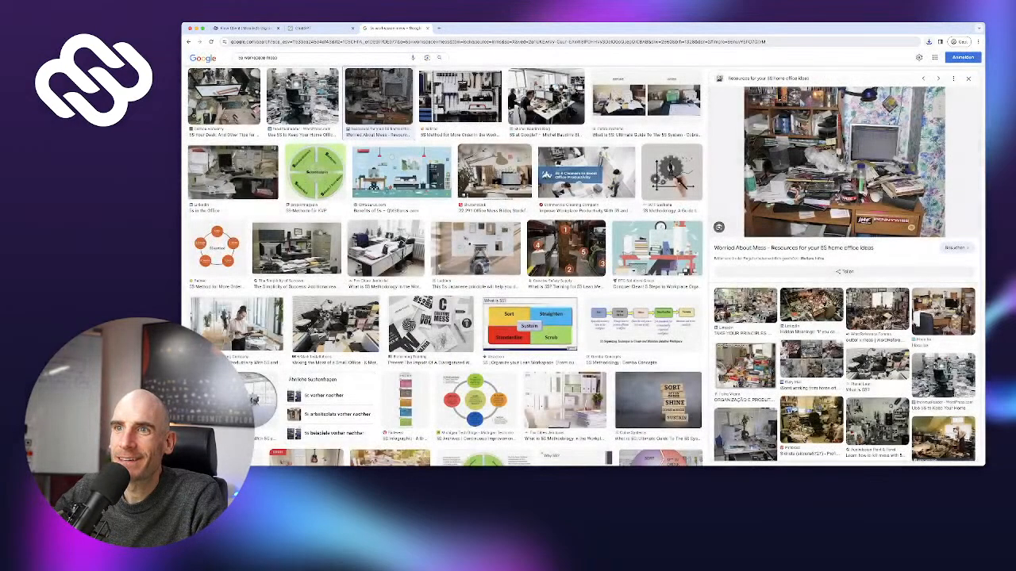
{"action": "left_click", "coordinate": [248, 28]}
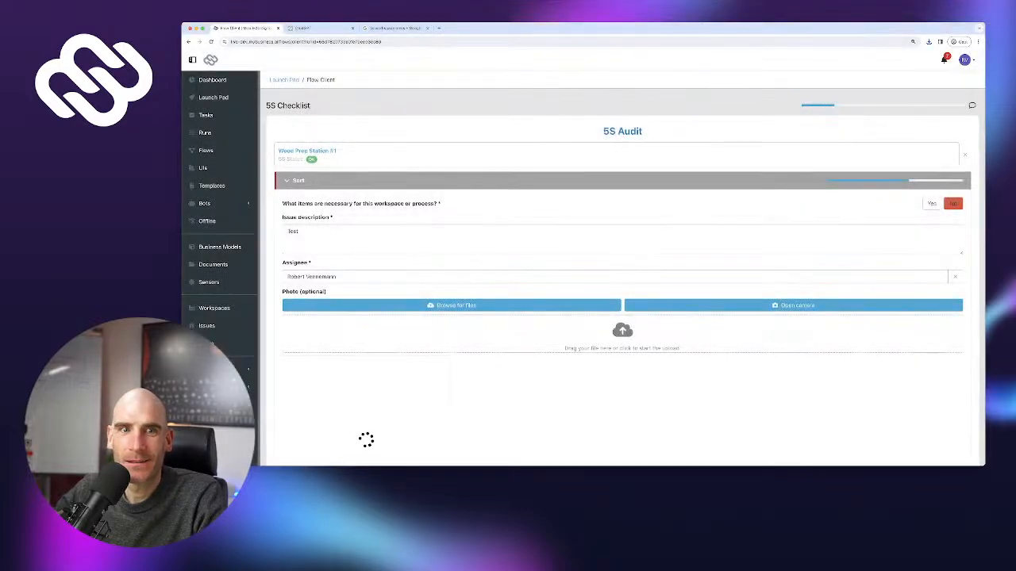
Answer Yes to the last two Sort questions and all five Set in order questions
{"action": "scroll", "coordinate": [622, 268], "scroll_direction": "down", "scroll_amount": 3}
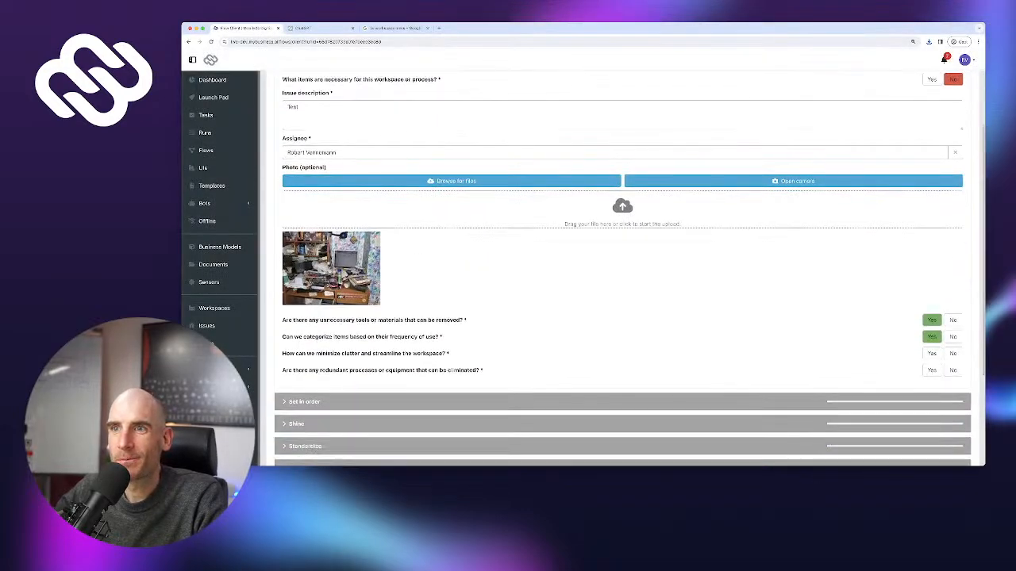
{"action": "scroll", "coordinate": [622, 268], "scroll_direction": "up", "scroll_amount": 1}
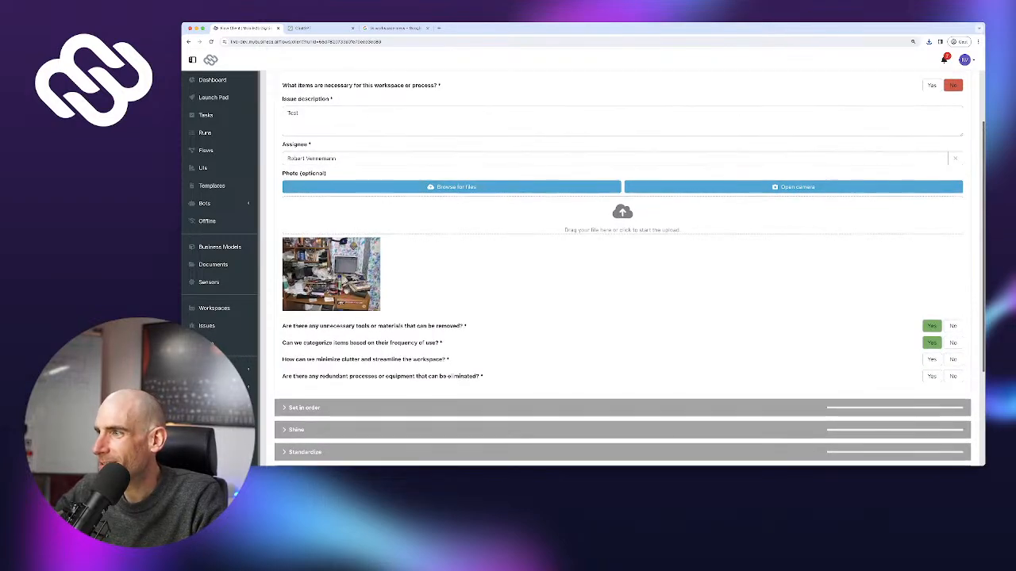
{"action": "left_click", "coordinate": [932, 363]}
{"action": "left_click", "coordinate": [932, 380]}
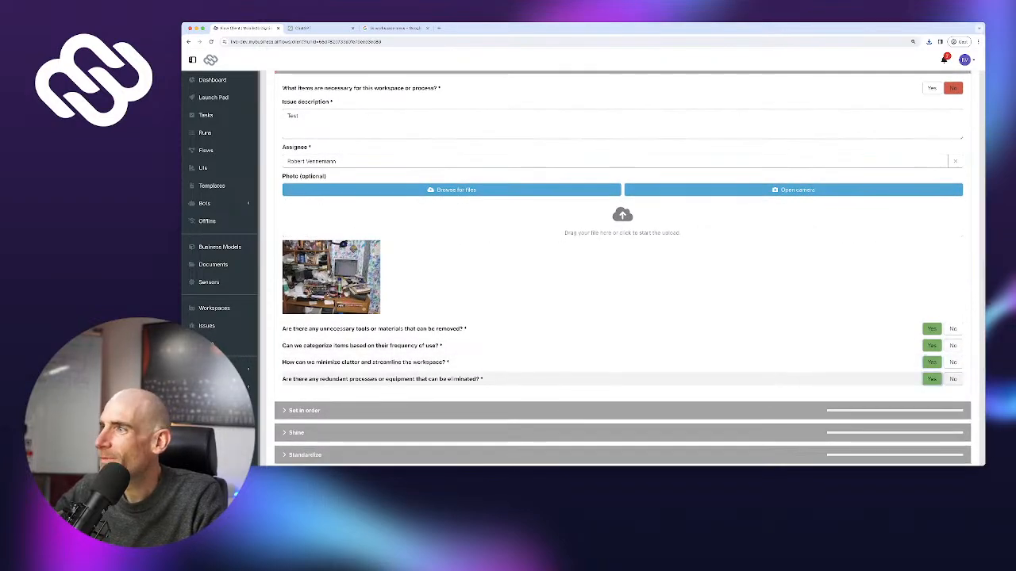
{"action": "scroll", "coordinate": [930, 349], "scroll_direction": "up", "scroll_amount": 3}
{"action": "scroll", "coordinate": [930, 349], "scroll_direction": "down", "scroll_amount": 6}
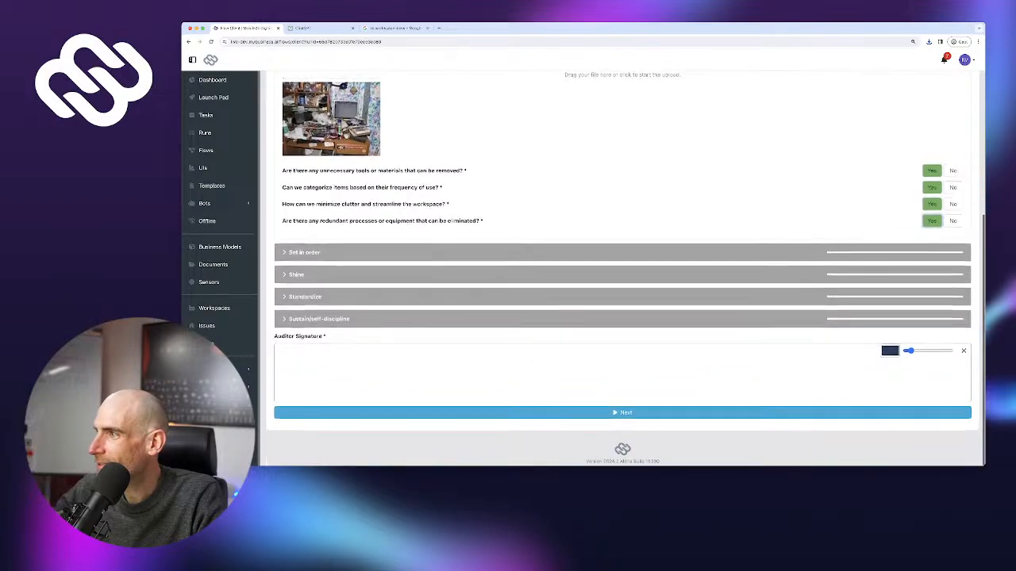
{"action": "left_click", "coordinate": [930, 253]}
{"action": "left_click", "coordinate": [931, 277]}
{"action": "left_click", "coordinate": [932, 292]}
{"action": "left_click", "coordinate": [932, 309]}
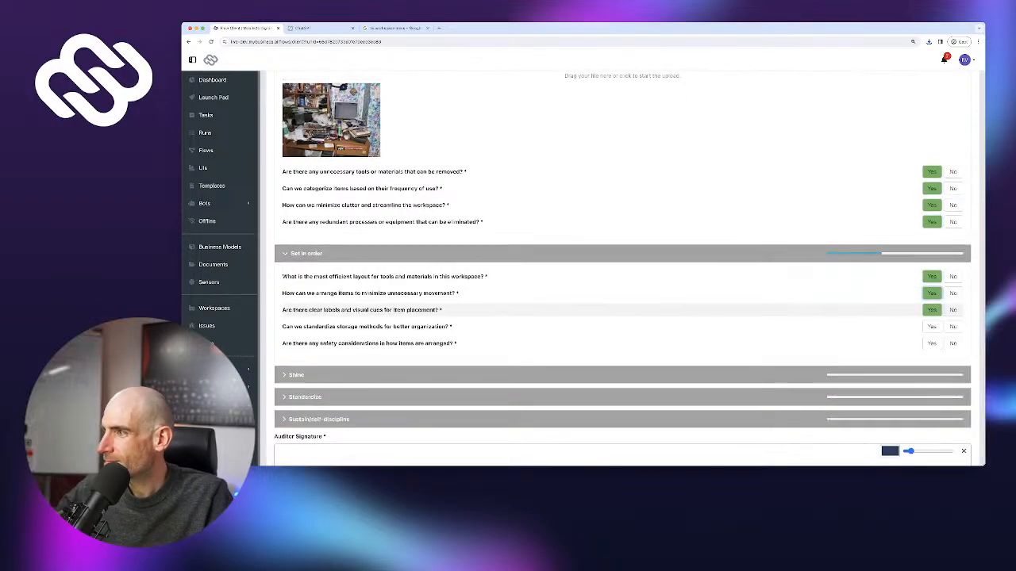
{"action": "left_click", "coordinate": [931, 326]}
{"action": "left_click", "coordinate": [932, 343]}
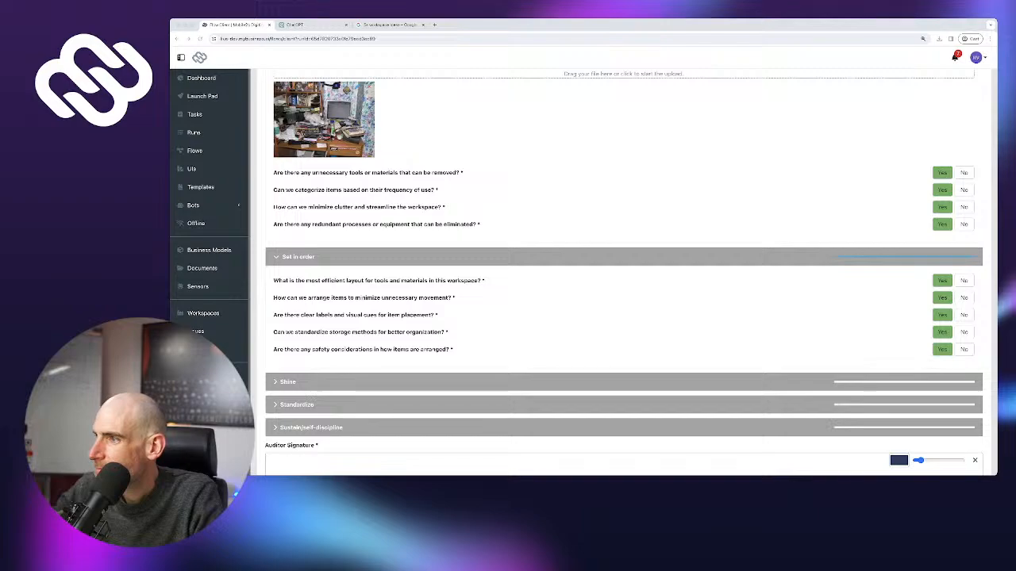
Answer Yes to all five Shine questions and the Standardize questions
{"action": "left_click", "coordinate": [287, 382]}
{"action": "left_click", "coordinate": [931, 398]}
{"action": "scroll", "coordinate": [931, 381], "scroll_direction": "down", "scroll_amount": 3}
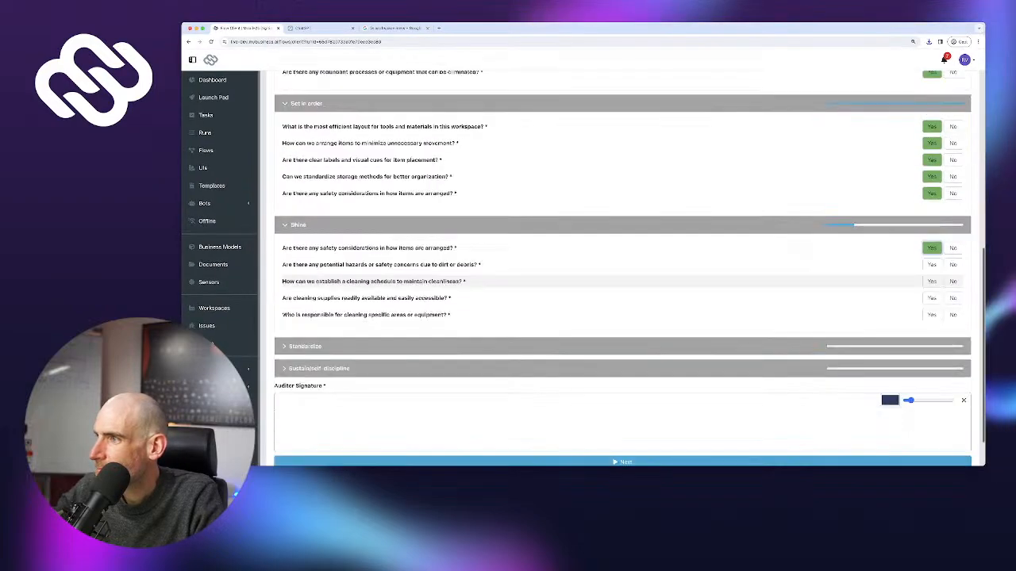
{"action": "left_click", "coordinate": [932, 265]}
{"action": "left_click", "coordinate": [932, 281]}
{"action": "left_click", "coordinate": [931, 298]}
{"action": "left_click", "coordinate": [931, 315]}
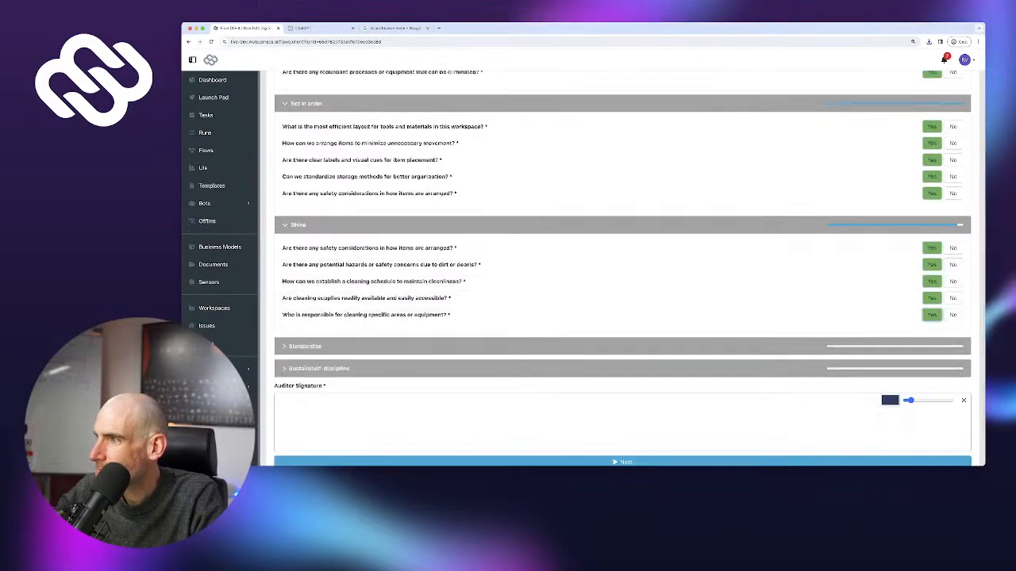
{"action": "left_click", "coordinate": [932, 346]}
{"action": "scroll", "coordinate": [932, 345], "scroll_direction": "down", "scroll_amount": 2}
{"action": "left_click", "coordinate": [932, 301]}
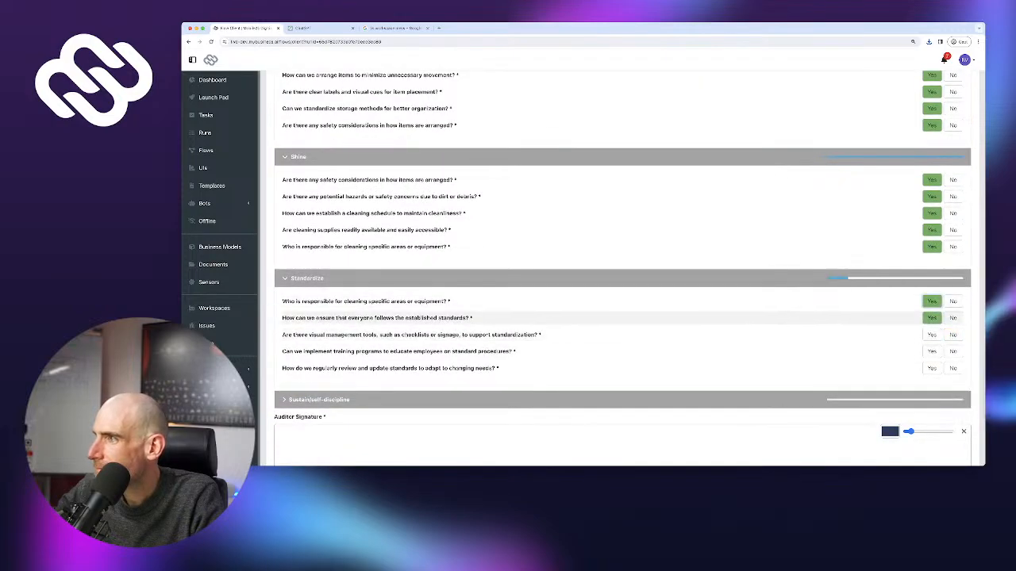
{"action": "left_click", "coordinate": [932, 334]}
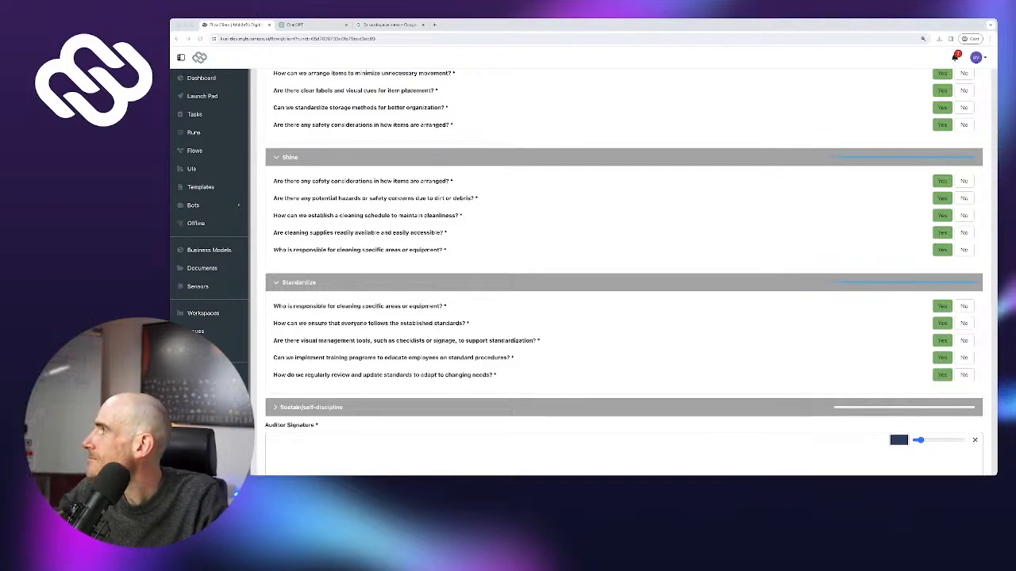
Answer Yes to the remaining Sustain questions
{"action": "scroll", "coordinate": [622, 262], "scroll_direction": "down", "scroll_amount": 2}
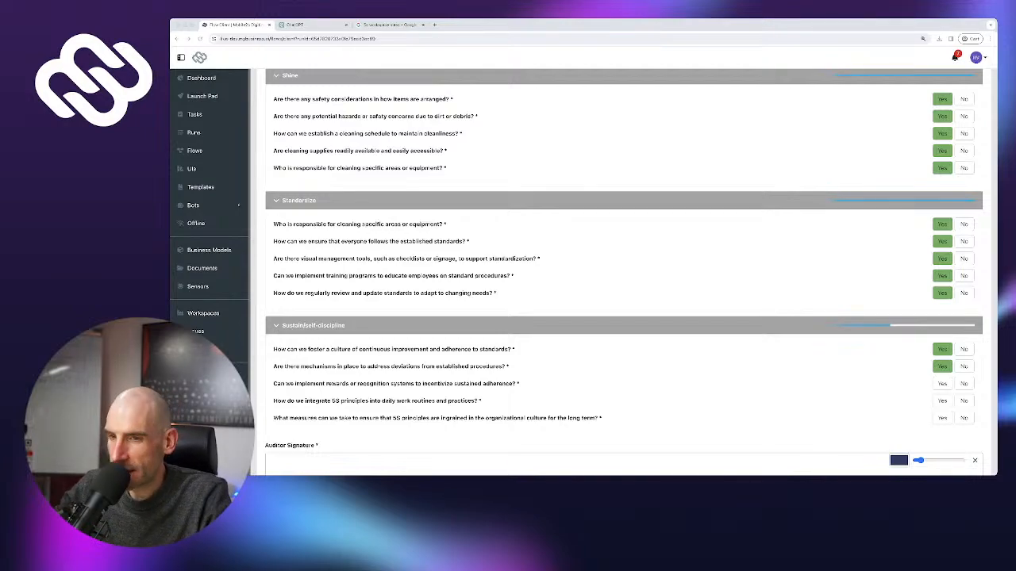
{"action": "left_click", "coordinate": [941, 384]}
{"action": "left_click", "coordinate": [942, 401]}
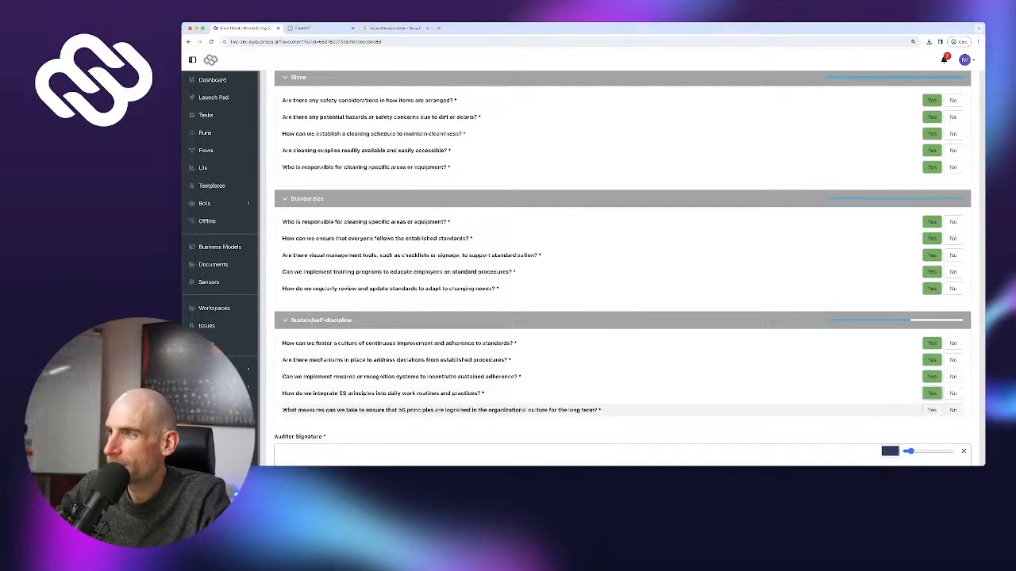
{"action": "left_click", "coordinate": [942, 418]}
Draw the Auditor Signature and submit the completed 5S audit
{"action": "scroll", "coordinate": [622, 307], "scroll_direction": "down", "scroll_amount": 1}
{"action": "scroll", "coordinate": [623, 269], "scroll_direction": "down", "scroll_amount": 2}
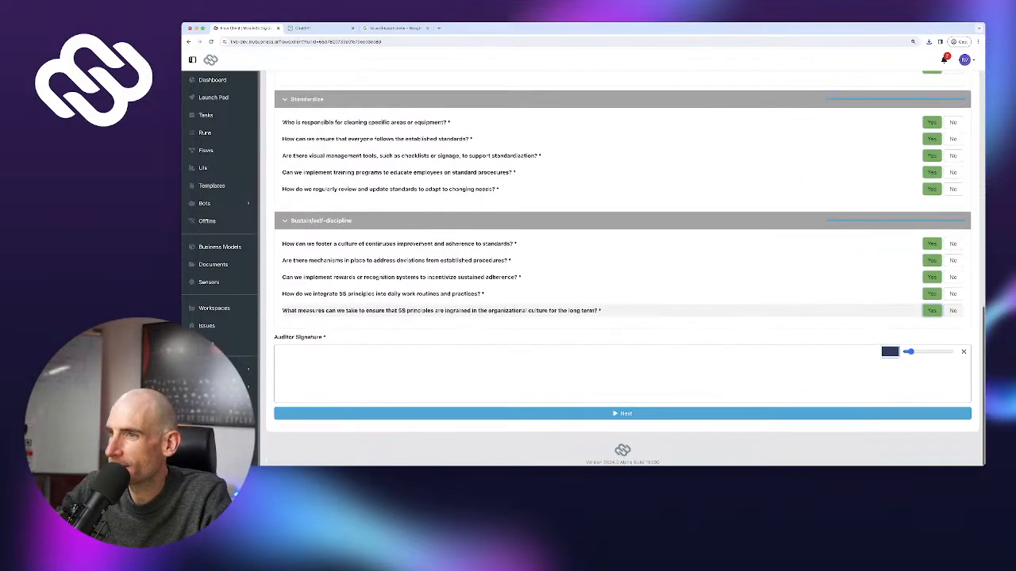
{"action": "mouse_move", "coordinate": [476, 371]}
{"action": "left_mouse_down"}
{"action": "mouse_move", "coordinate": [555, 355]}
{"action": "mouse_move", "coordinate": [662, 395]}
{"action": "left_mouse_up"}
{"action": "scroll", "coordinate": [623, 270], "scroll_direction": "up", "scroll_amount": 15}
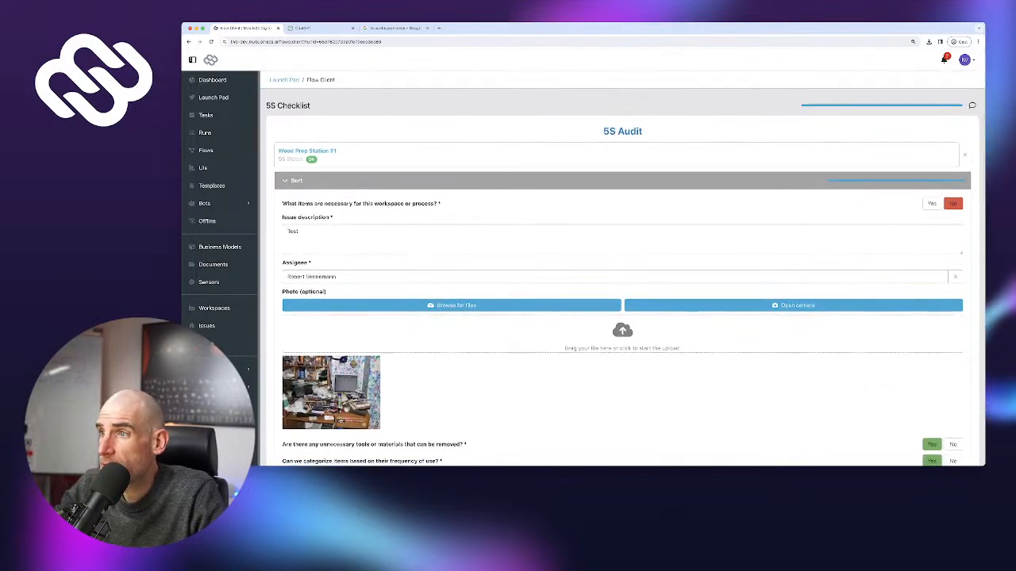
{"action": "scroll", "coordinate": [623, 270], "scroll_direction": "down", "scroll_amount": 15}
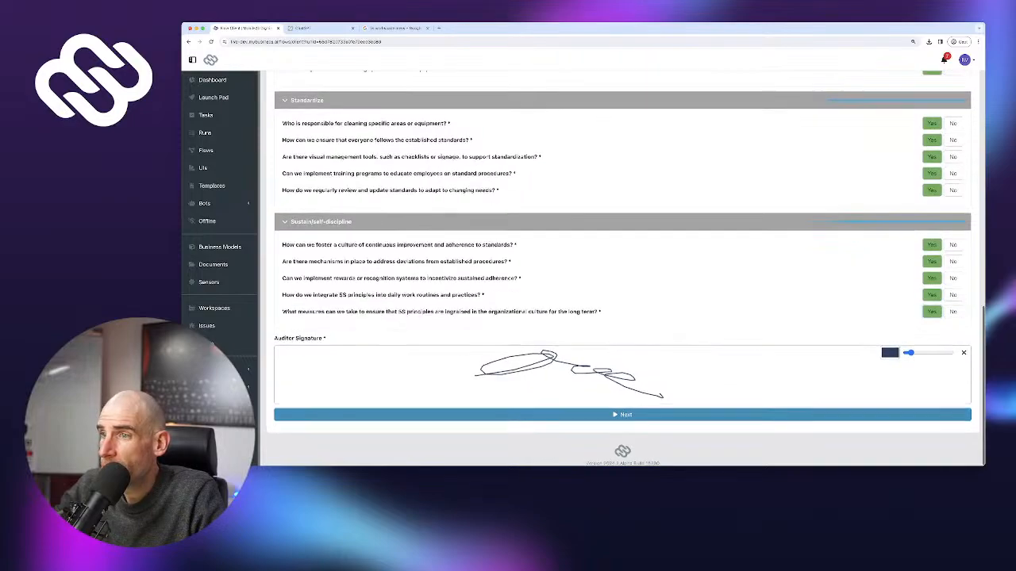
{"action": "left_click", "coordinate": [622, 412]}
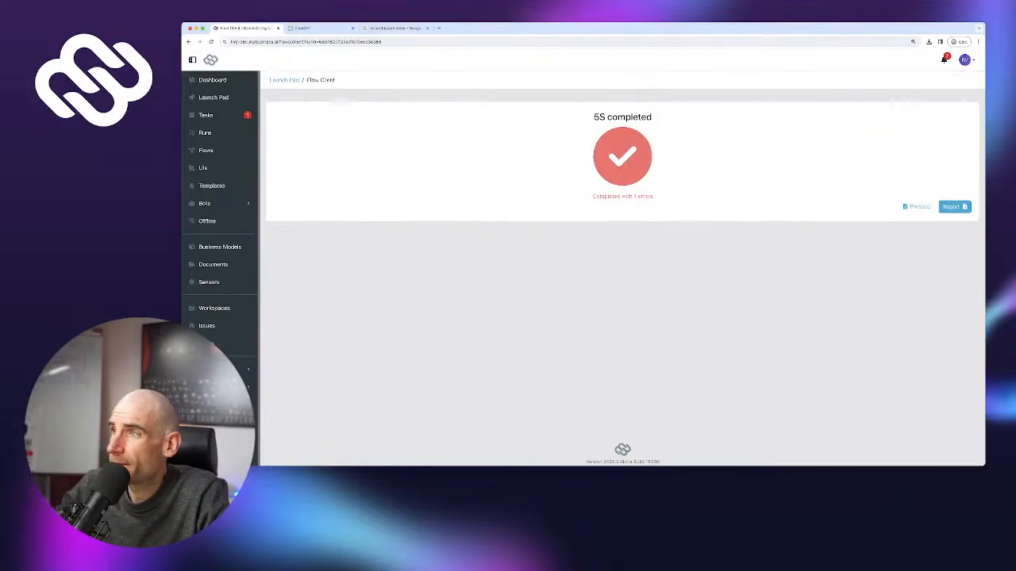
Open the finished run's protocol and inspect the error under Find issues
{"action": "left_click", "coordinate": [919, 206]}
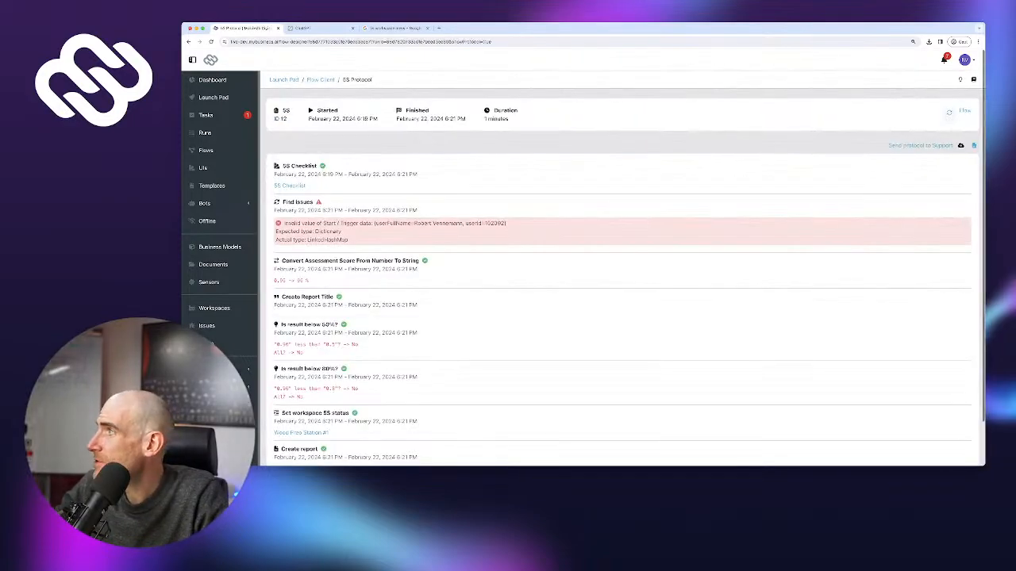
{"action": "left_click_drag", "start_coordinate": [283, 223], "coordinate": [349, 240]}
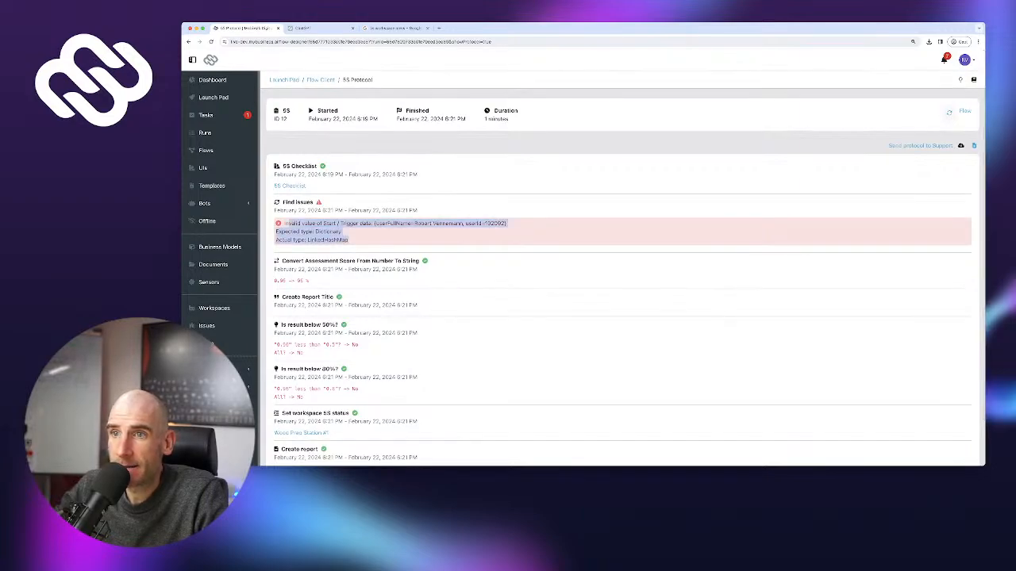
{"action": "left_click", "coordinate": [349, 240]}
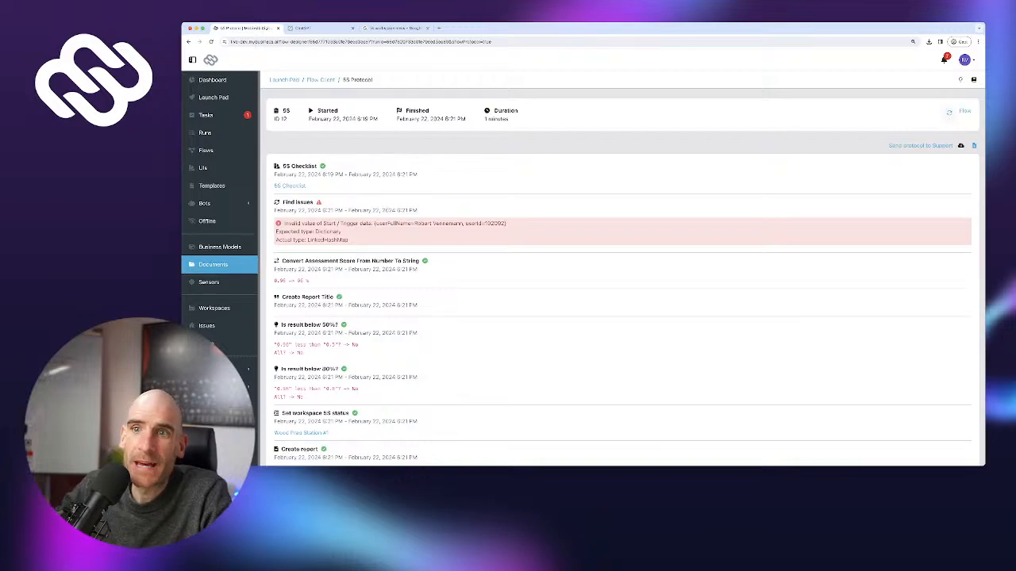
Browse the All documents collection, then switch to the list of runs
{"action": "left_click", "coordinate": [213, 265]}
{"action": "left_click", "coordinate": [313, 162]}
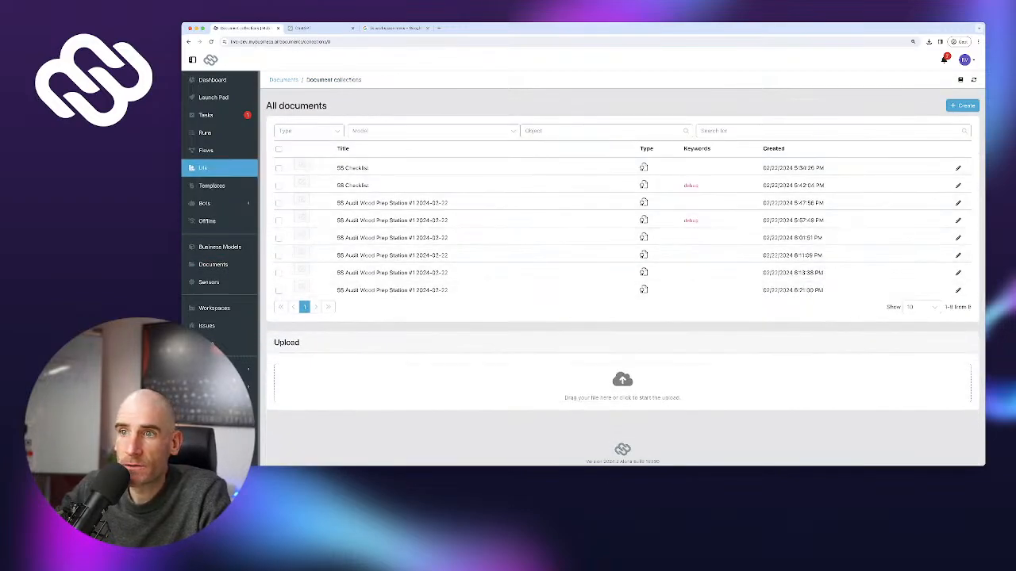
{"action": "left_click", "coordinate": [205, 132]}
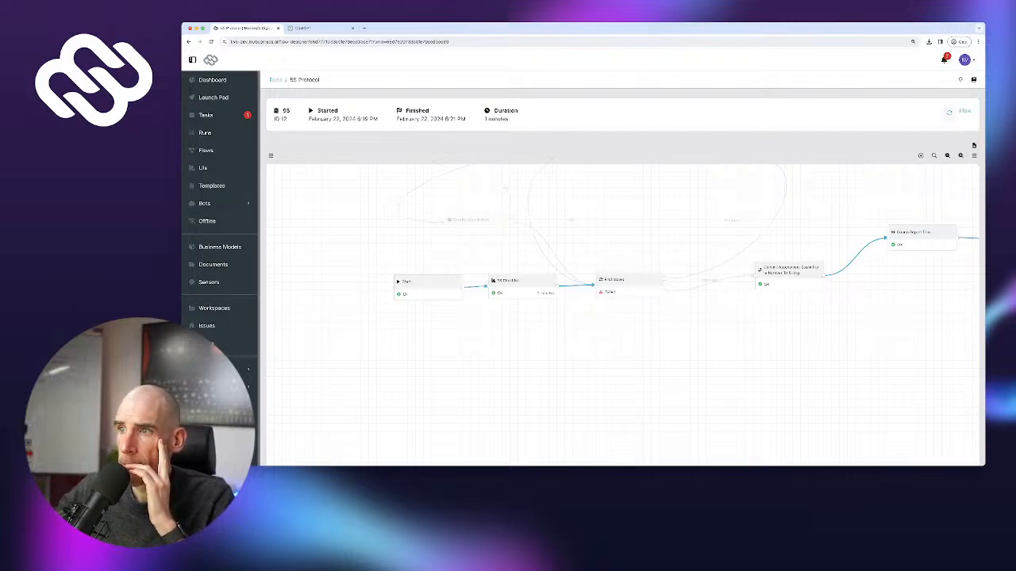
Read the Find issues Dictionary-versus-LinkedHashMap error, then open run 12's step-by-step protocol
{"action": "left_click", "coordinate": [628, 280]}
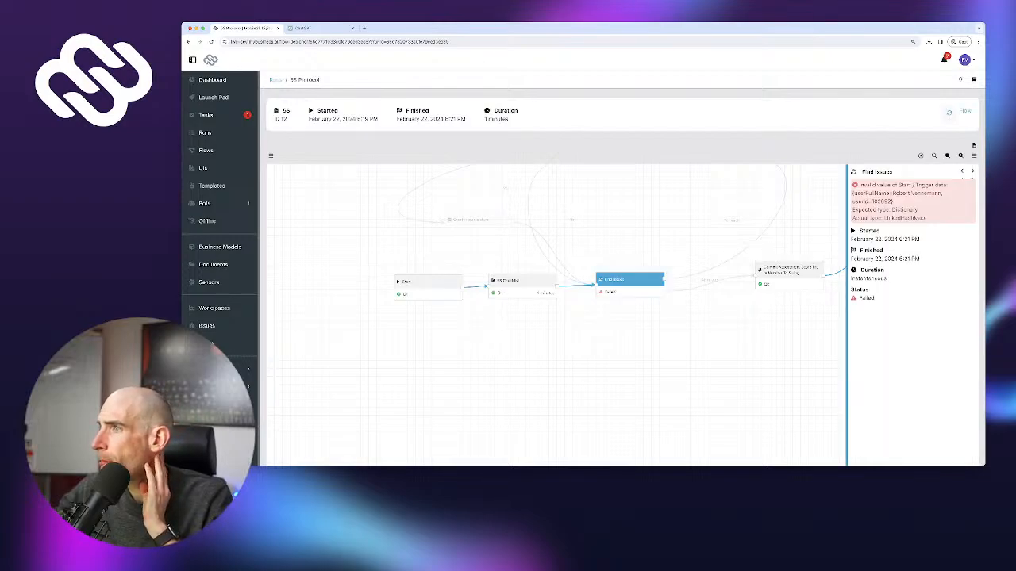
{"action": "double_click", "coordinate": [905, 210]}
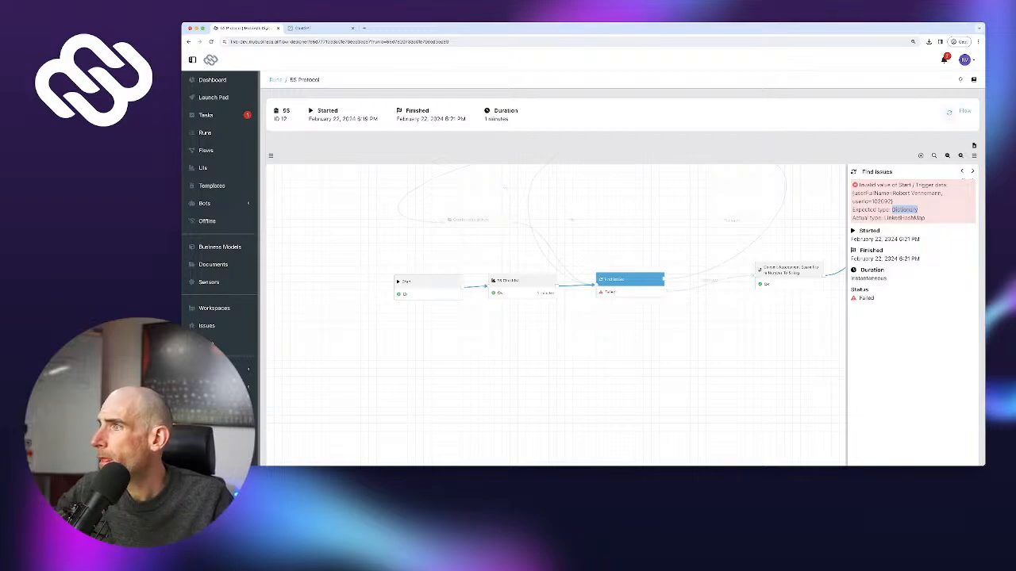
{"action": "left_click_drag", "start_coordinate": [859, 184], "coordinate": [917, 210]}
{"action": "left_click", "coordinate": [942, 194]}
{"action": "left_click", "coordinate": [859, 185]}
{"action": "left_click", "coordinate": [918, 211]}
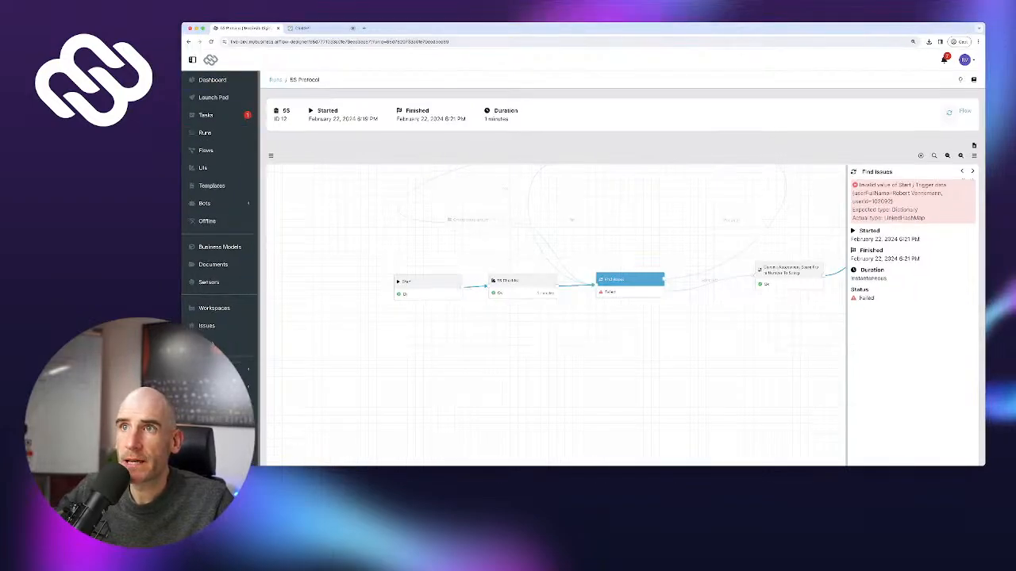
{"action": "key", "text": "super+l"}
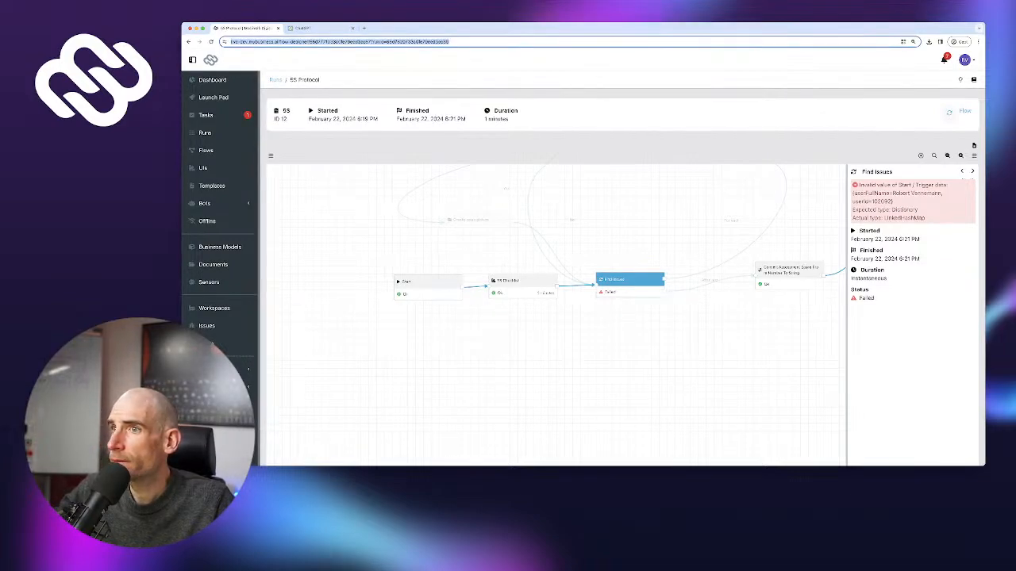
{"action": "left_click", "coordinate": [974, 146]}
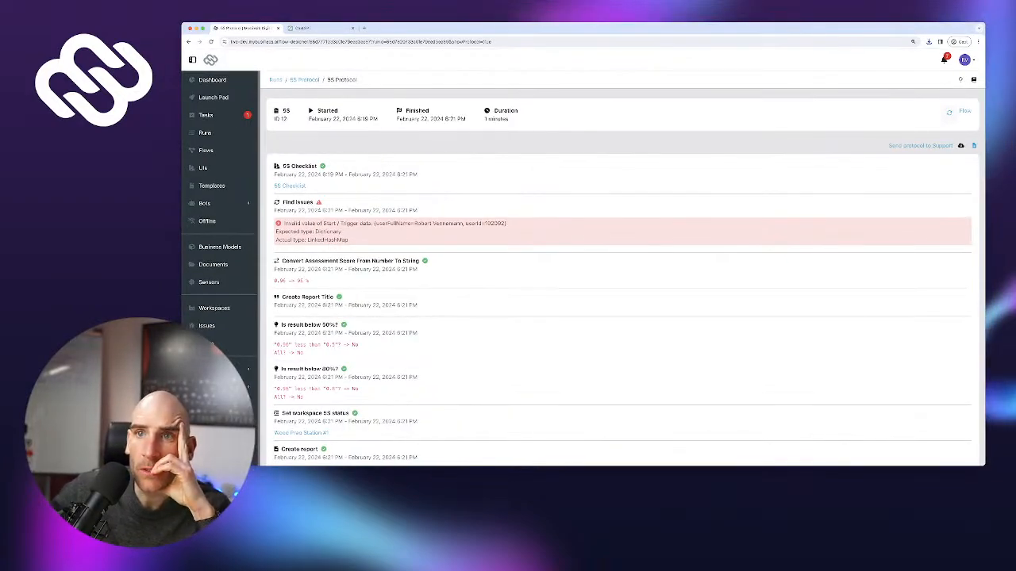
Lay out Workspaces with a single-column 5S Status row above a table row, and save
{"action": "left_click", "coordinate": [207, 115]}
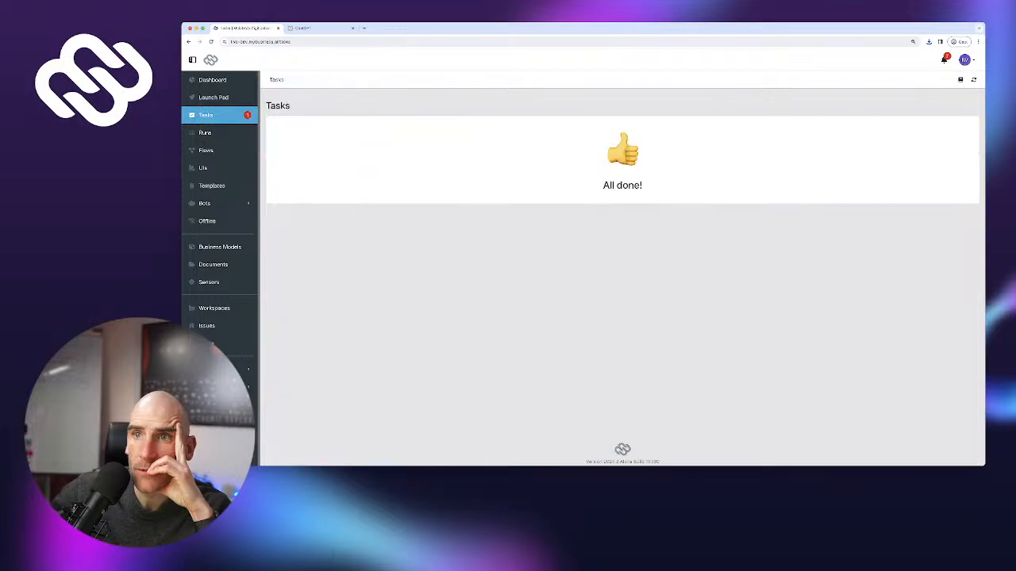
{"action": "left_click", "coordinate": [214, 97]}
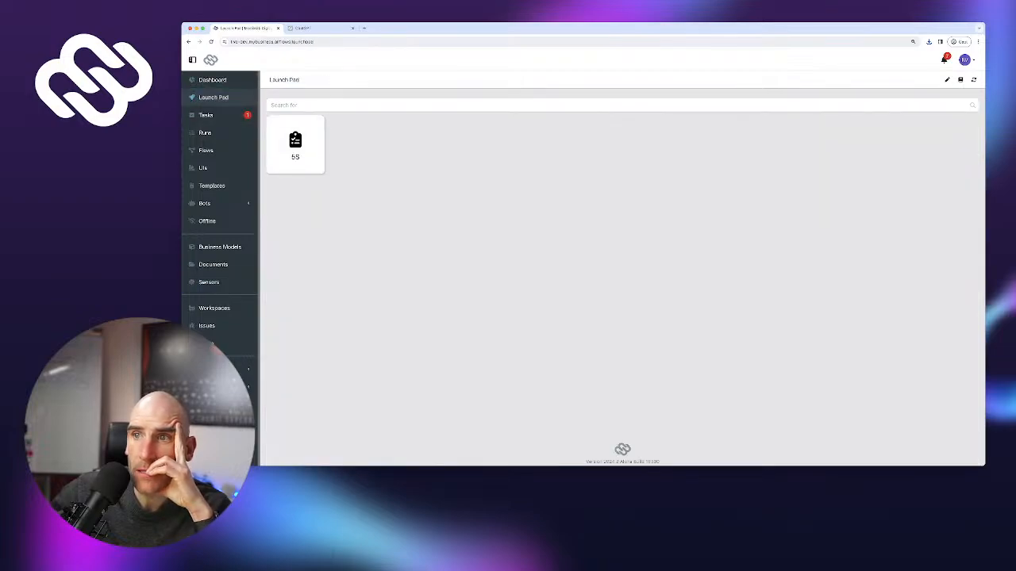
{"action": "left_click", "coordinate": [215, 308]}
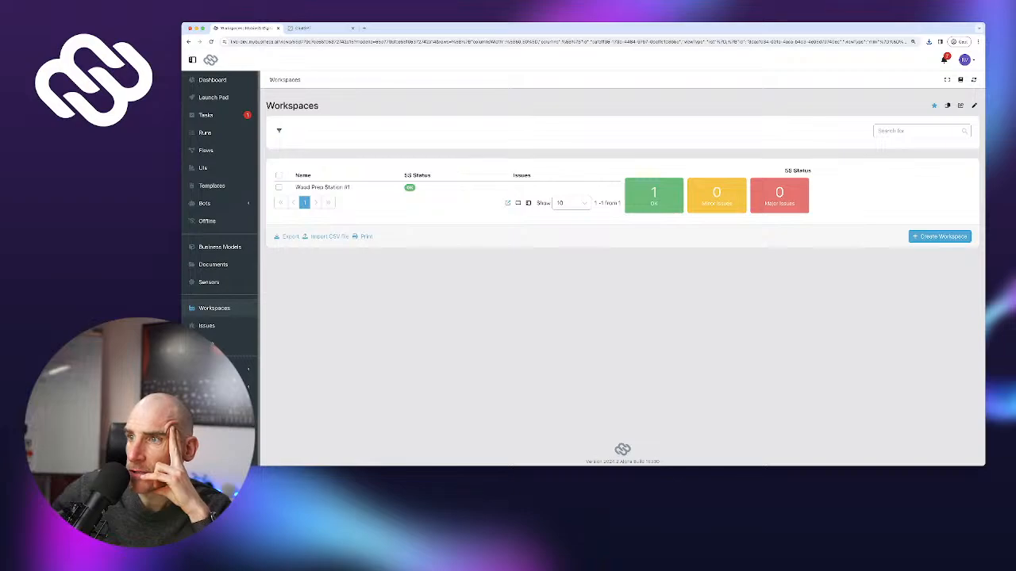
{"action": "left_click", "coordinate": [974, 105]}
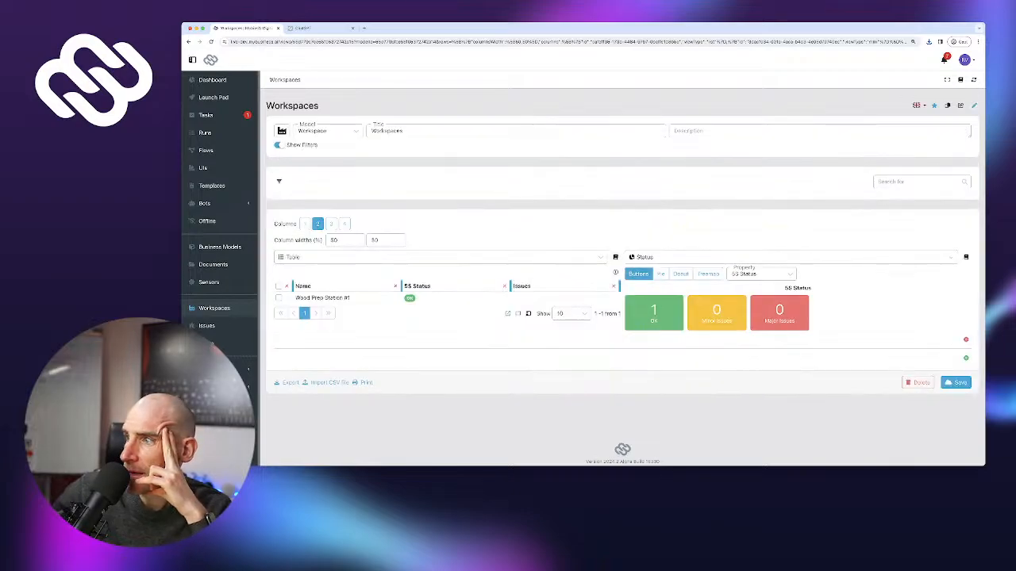
{"action": "left_click", "coordinate": [966, 357]}
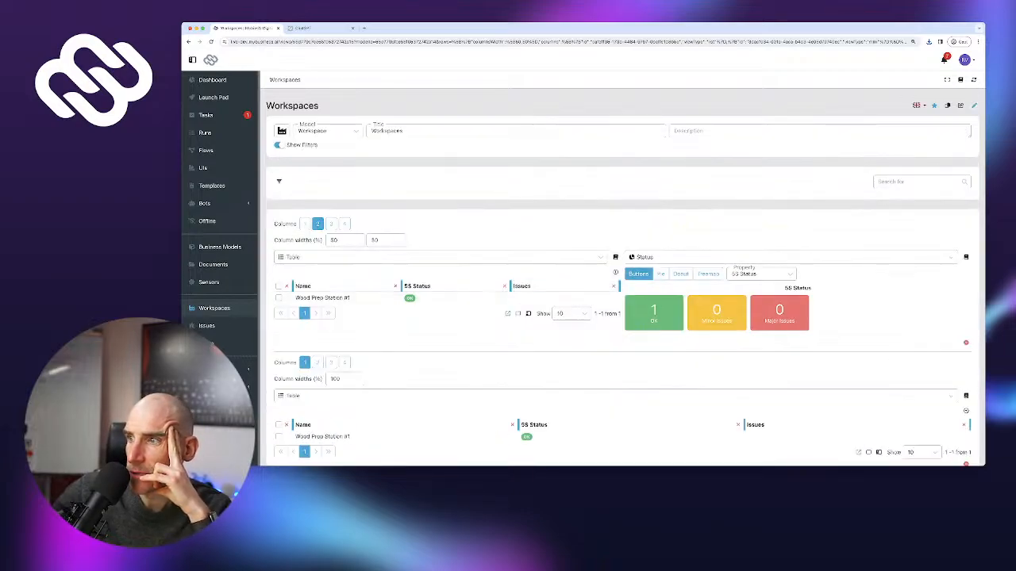
{"action": "scroll", "coordinate": [936, 352], "scroll_direction": "down", "scroll_amount": 2}
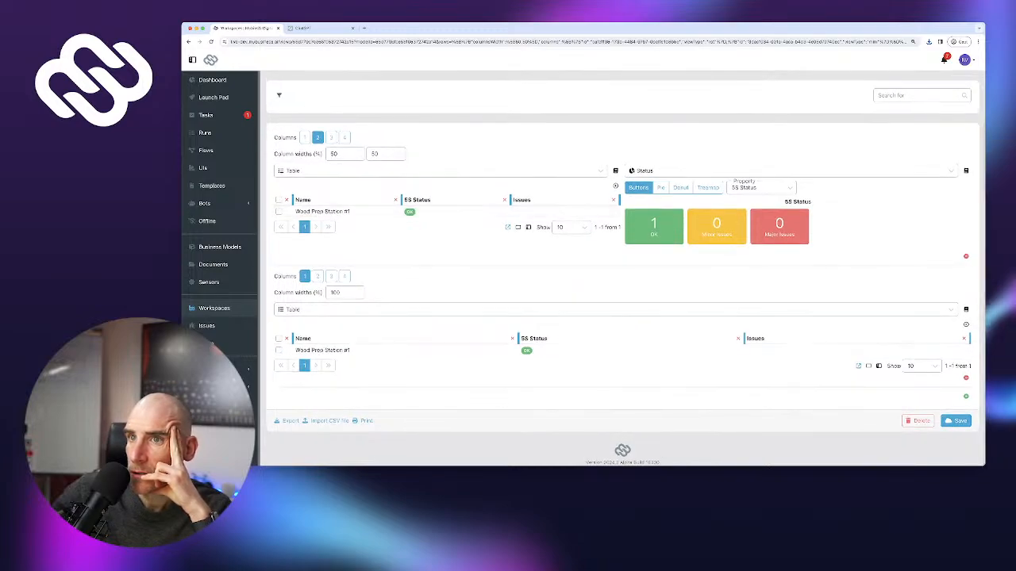
{"action": "left_click", "coordinate": [304, 137]}
{"action": "left_click", "coordinate": [317, 185]}
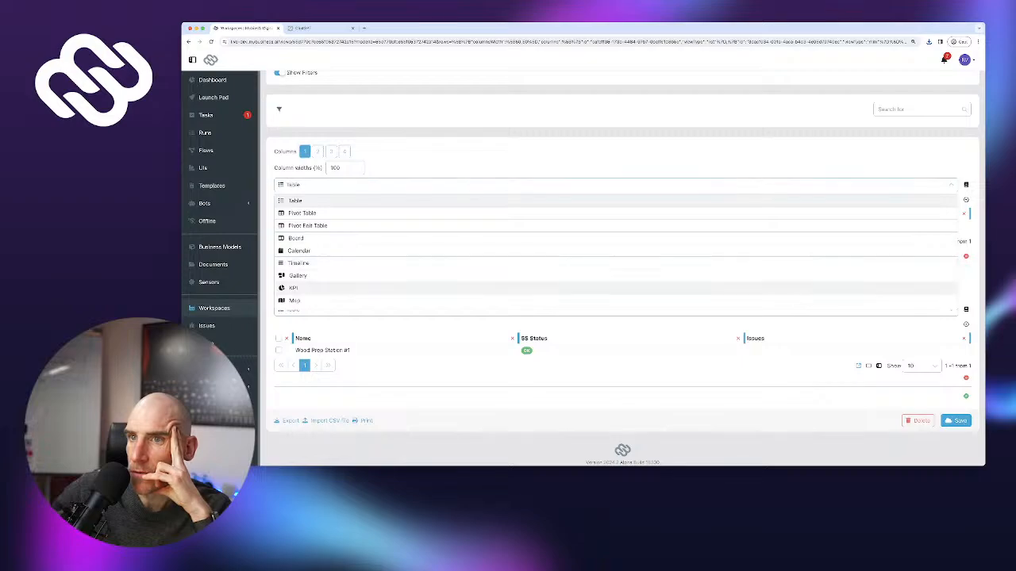
{"action": "scroll", "coordinate": [318, 277], "scroll_direction": "down", "scroll_amount": 2}
{"action": "left_click", "coordinate": [317, 303]}
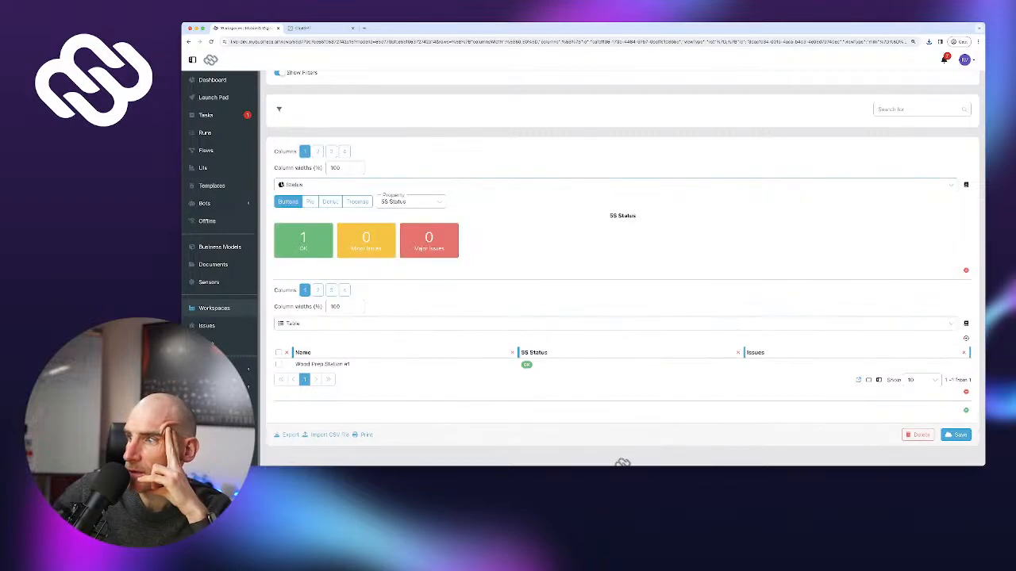
{"action": "left_click", "coordinate": [958, 421]}
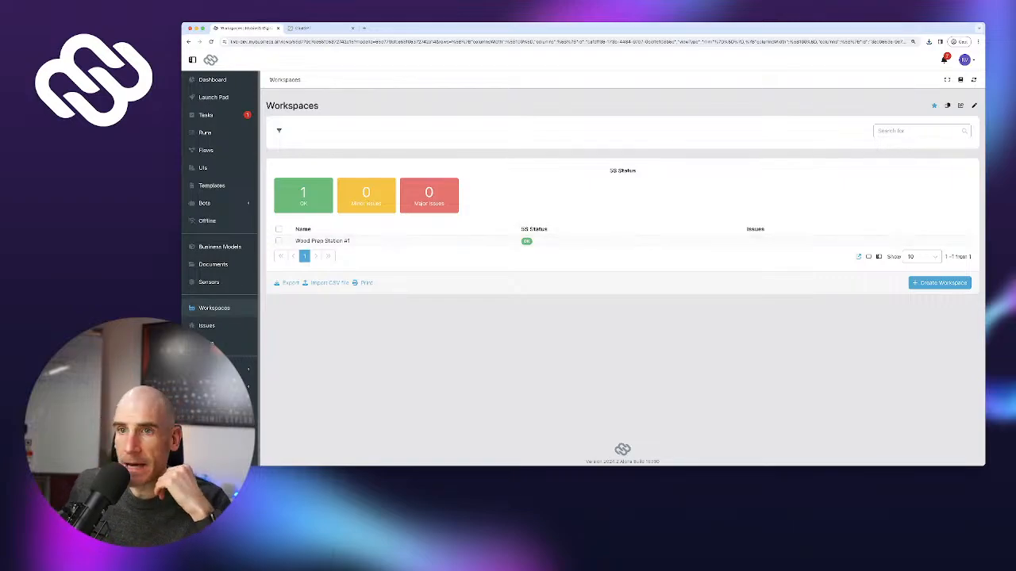
Reset the page zoom and go to the still-empty Issues list
{"action": "scroll", "coordinate": [583, 256], "scroll_direction": "up", "scroll_amount": 2}
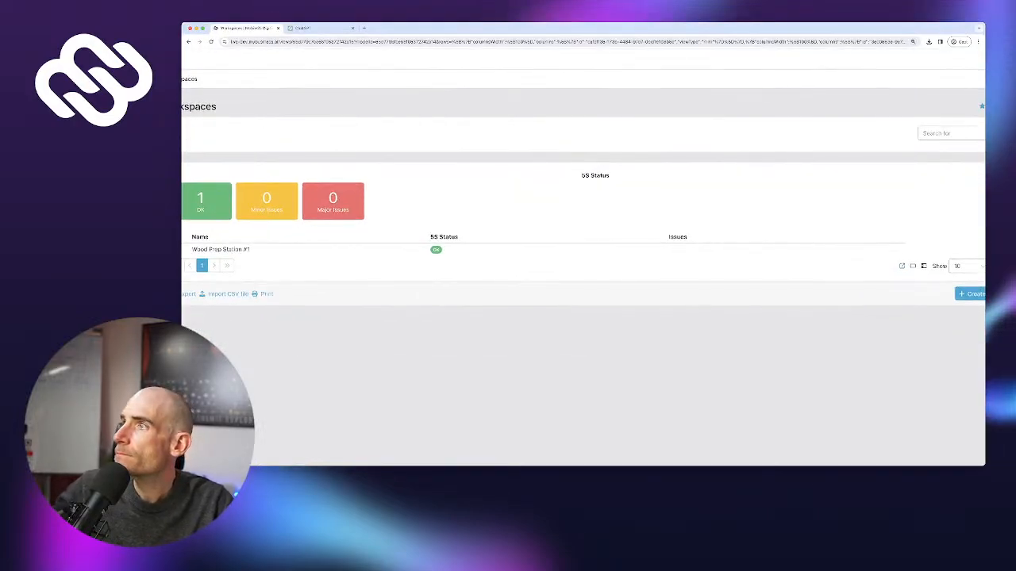
{"action": "key", "text": "ctrl+minus"}
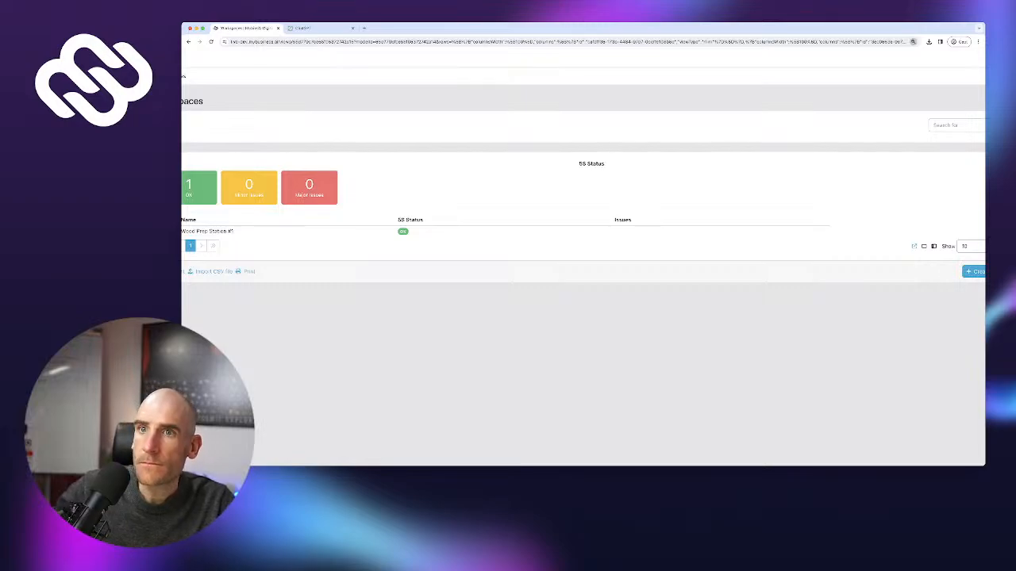
{"action": "scroll", "coordinate": [584, 256], "scroll_direction": "down", "scroll_amount": 2}
{"action": "key", "text": "super+plus"}
{"action": "key", "text": "super+plus"}
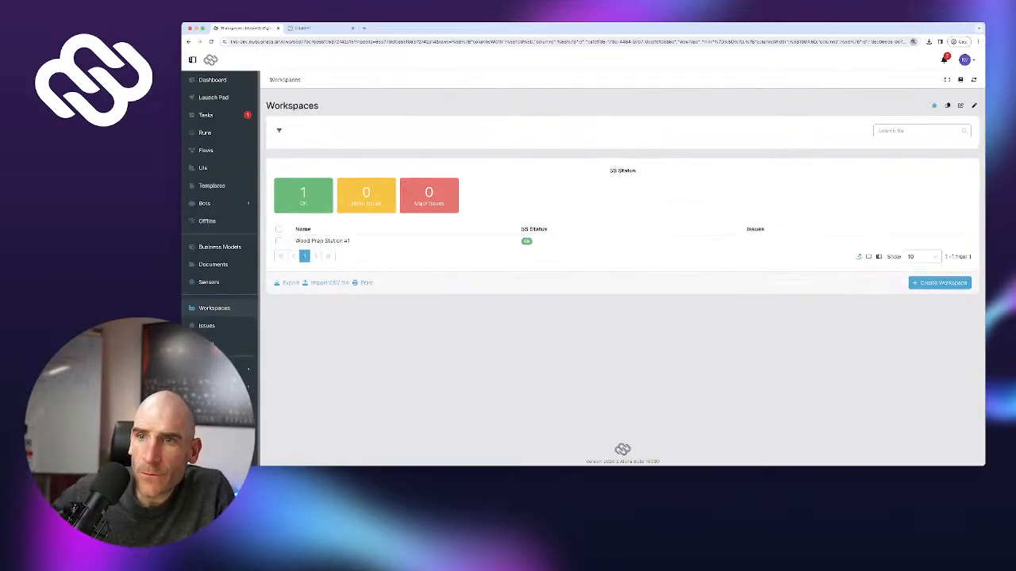
{"action": "left_click", "coordinate": [207, 325]}
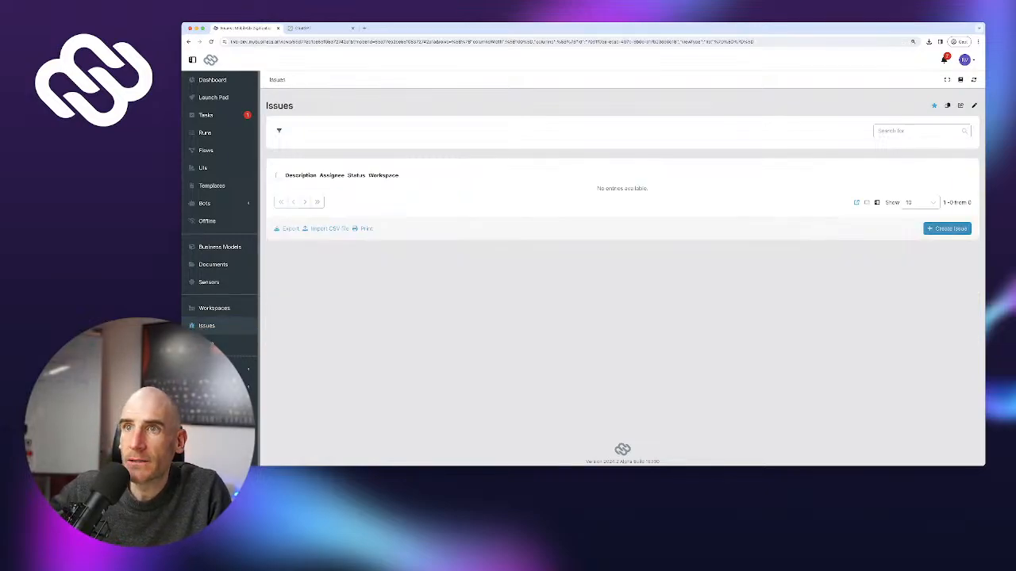
Create 'My first issue' assigned to yourself, status Open, workspace Wood Prep Station #1
{"action": "left_click", "coordinate": [946, 229]}
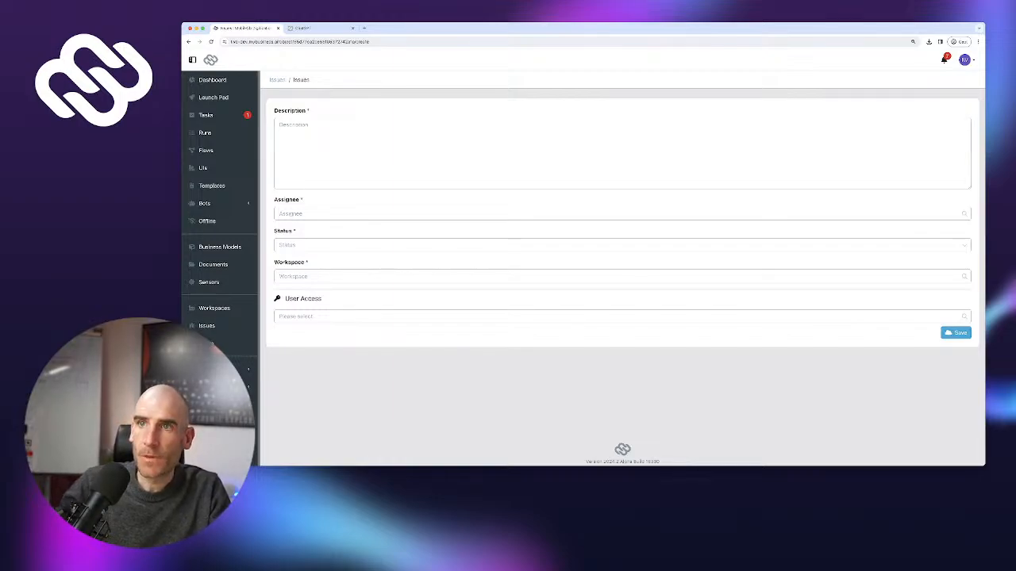
{"action": "type", "text": "My fir"}
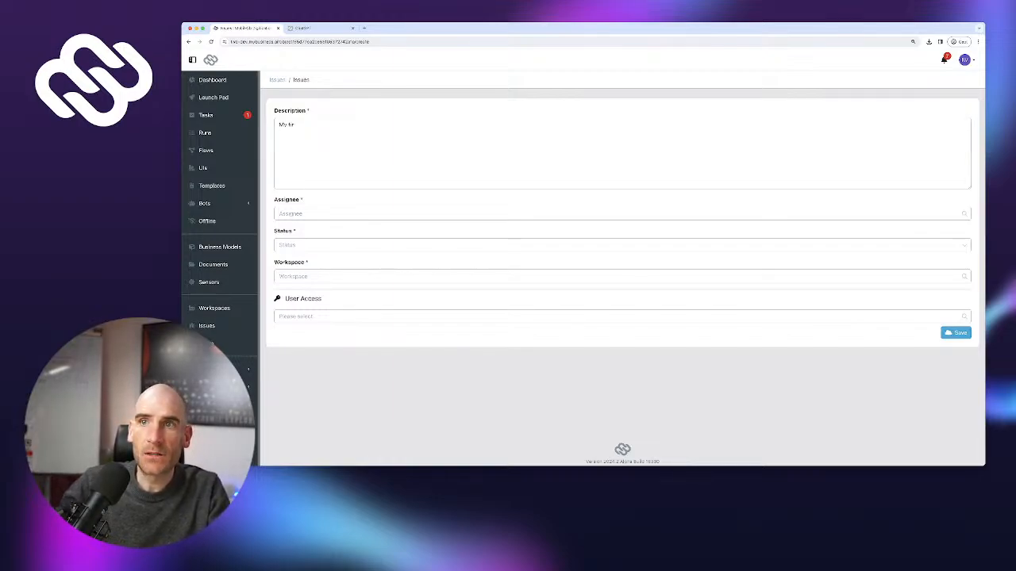
{"action": "type", "text": "st"}
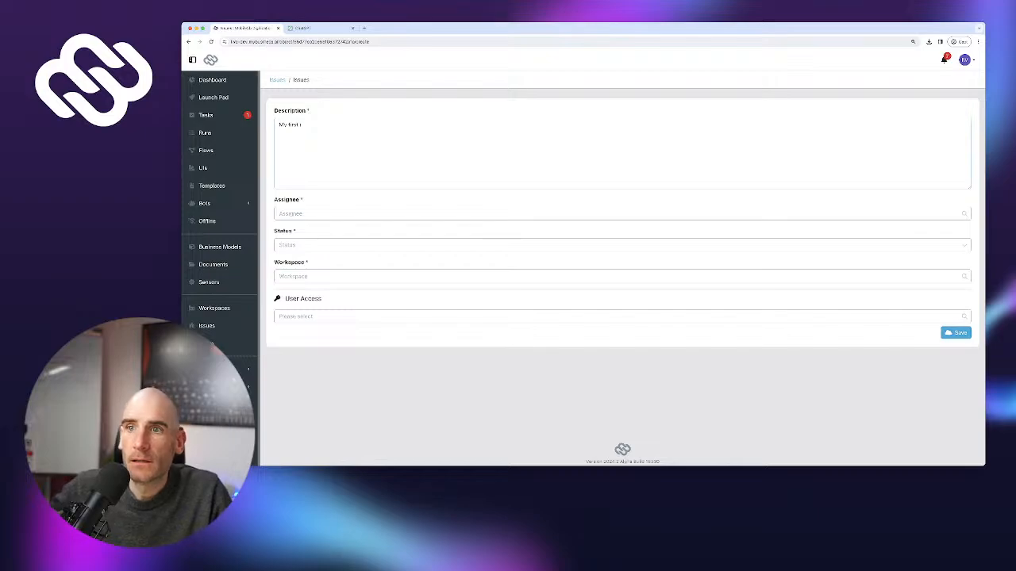
{"action": "type", "text": " issue"}
{"action": "left_click", "coordinate": [508, 213]}
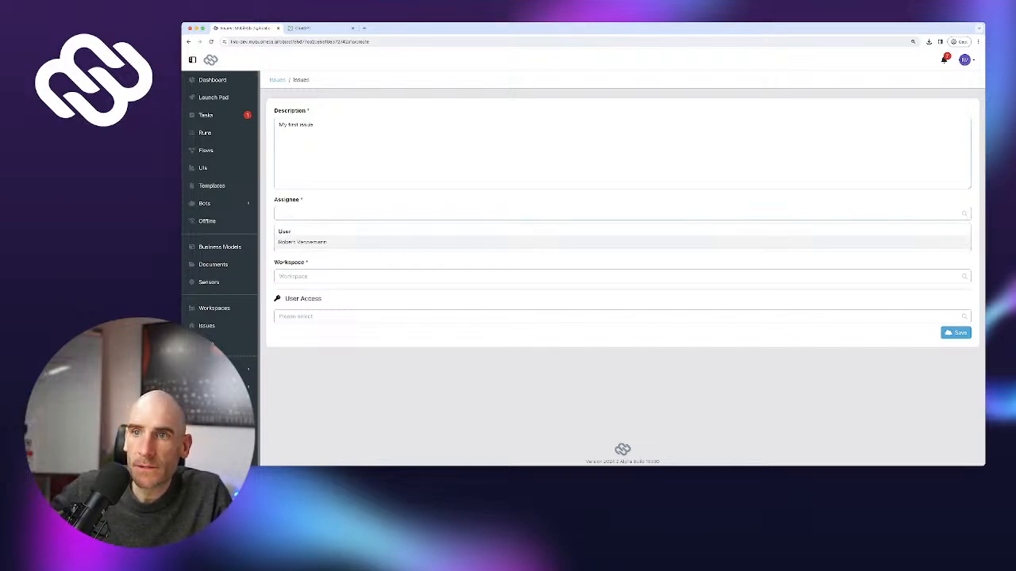
{"action": "left_click", "coordinate": [507, 241]}
{"action": "left_click", "coordinate": [508, 245]}
{"action": "left_click", "coordinate": [508, 272]}
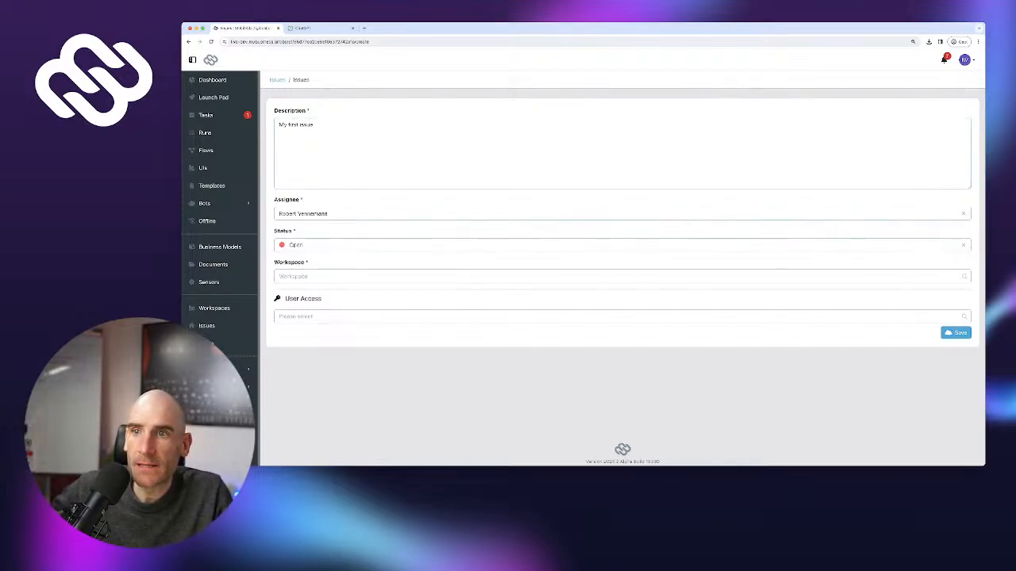
{"action": "left_click", "coordinate": [507, 277]}
{"action": "left_click", "coordinate": [507, 291]}
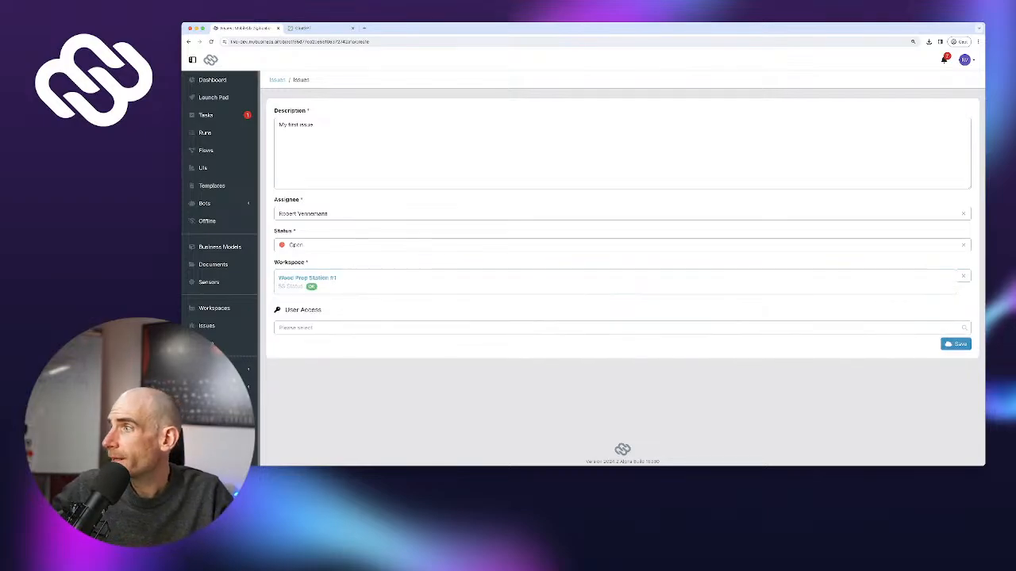
{"action": "left_click", "coordinate": [955, 343]}
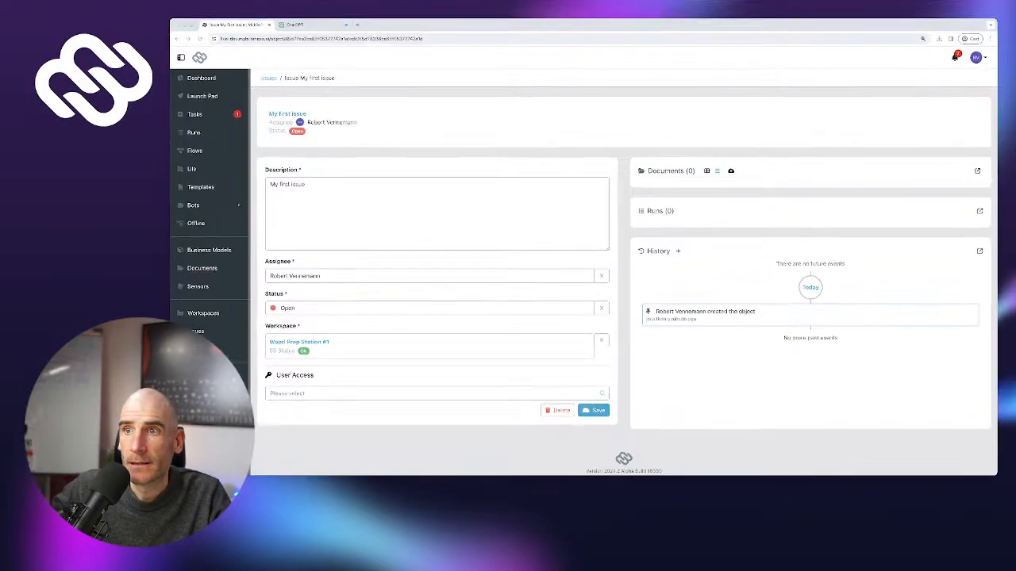
Return to Workspaces to see the issue linked under Wood Prep Station #1
{"action": "left_click", "coordinate": [196, 331]}
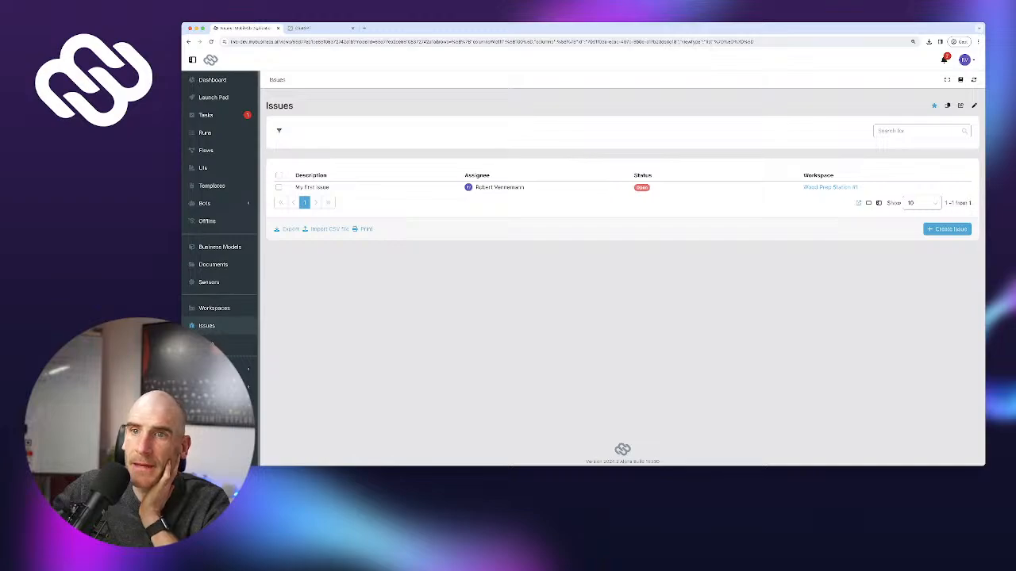
{"action": "left_click", "coordinate": [214, 308]}
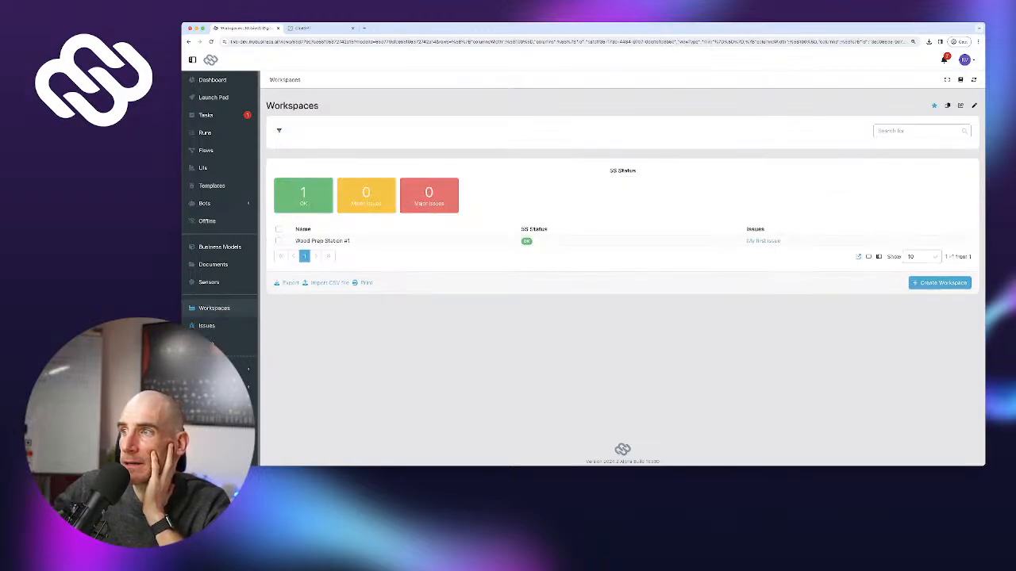
{"action": "mouse_move", "coordinate": [763, 241]}
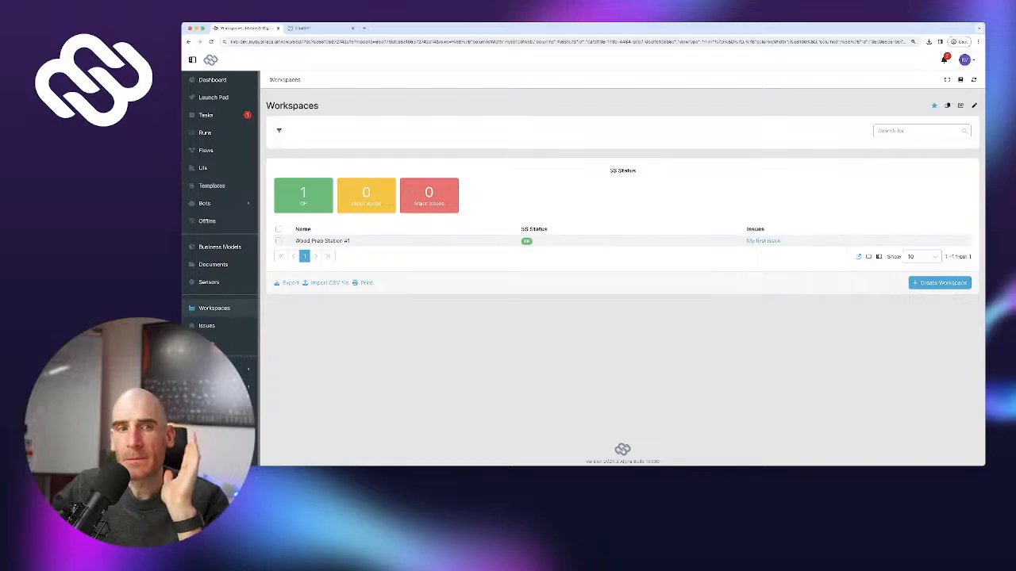
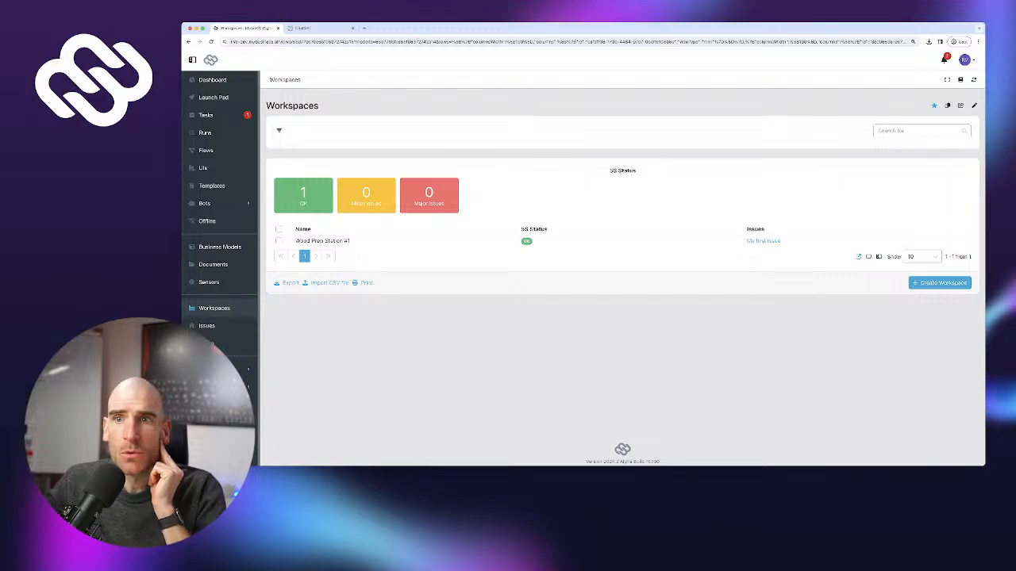
In the Issue model's form, add a Selection field labelled 'Category' above Assignee
{"action": "left_click", "coordinate": [220, 247]}
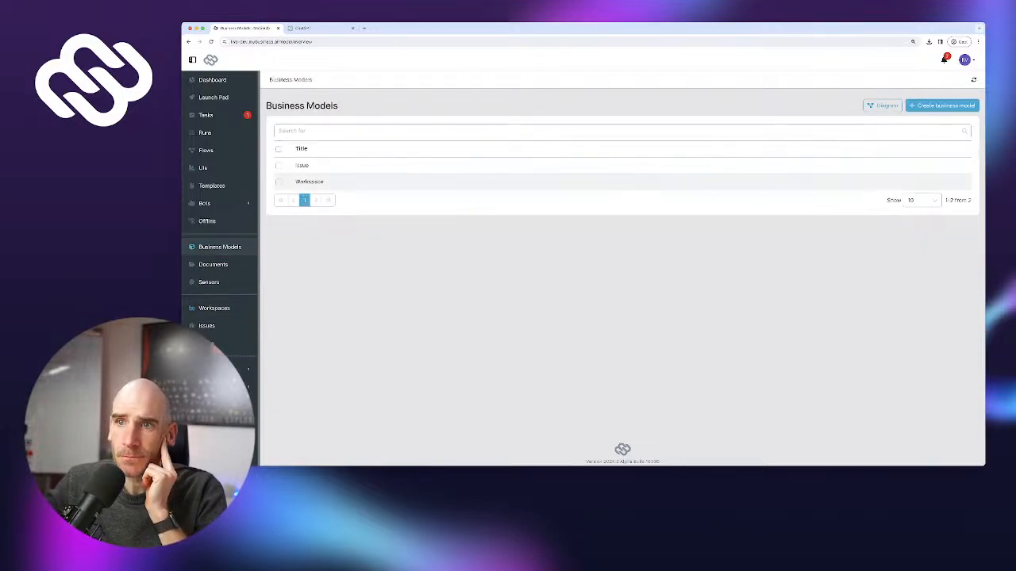
{"action": "left_click", "coordinate": [302, 165]}
{"action": "scroll", "coordinate": [397, 194], "scroll_direction": "down", "scroll_amount": 3}
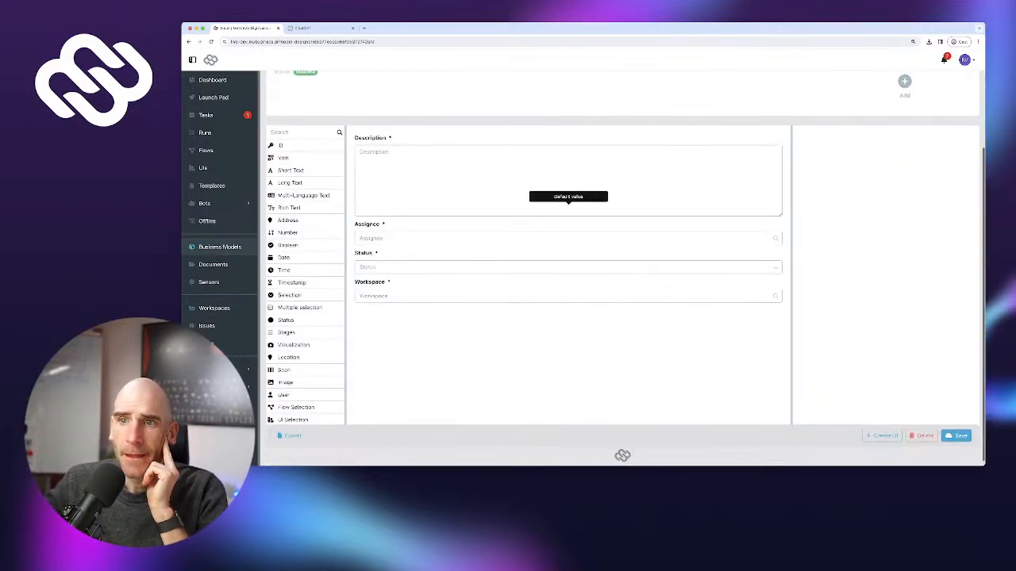
{"action": "scroll", "coordinate": [290, 218], "scroll_direction": "up", "scroll_amount": 1}
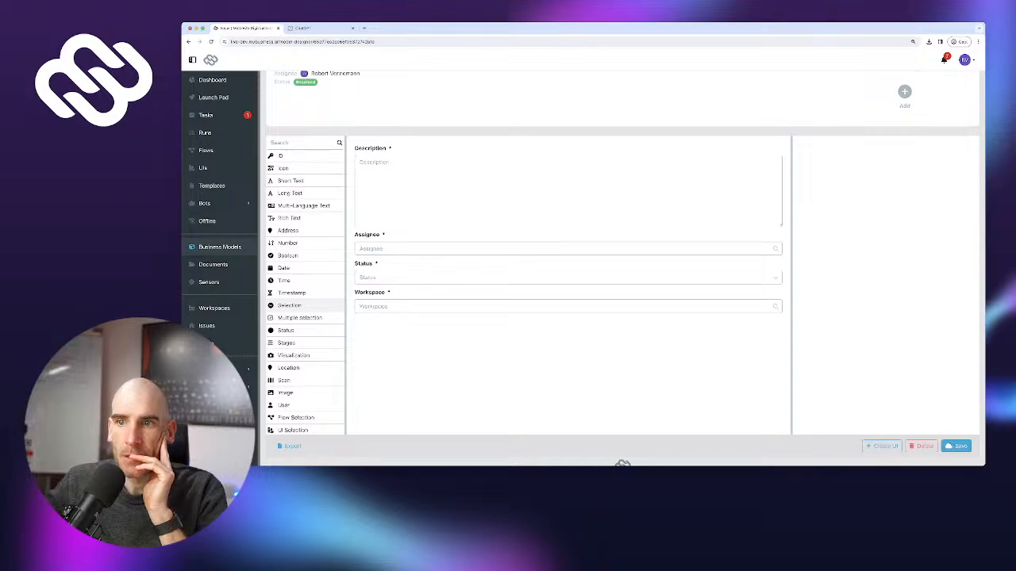
{"action": "left_click_drag", "start_coordinate": [290, 305], "coordinate": [480, 237]}
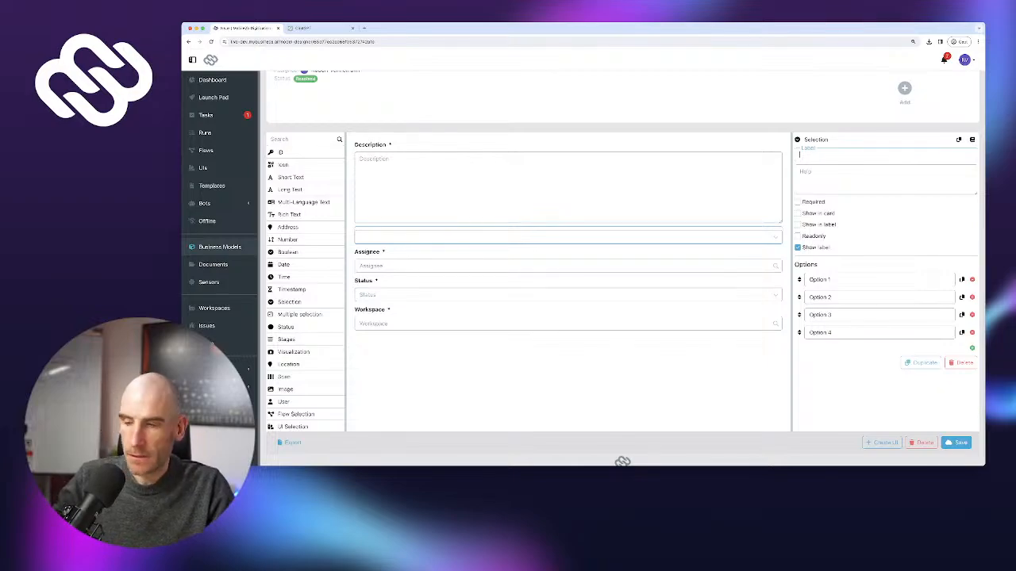
{"action": "type", "text": "Category"}
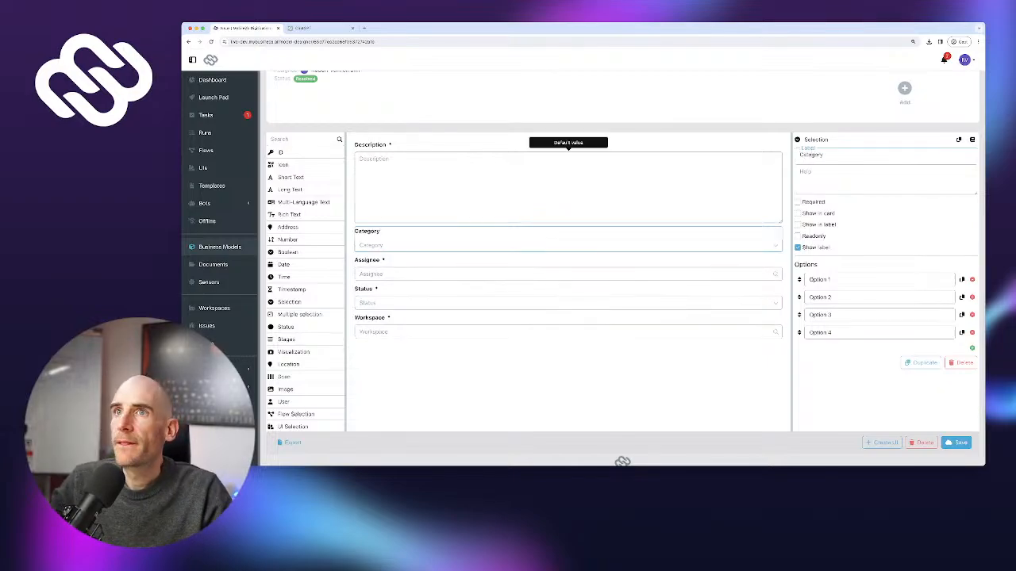
{"action": "left_click", "coordinate": [303, 29]}
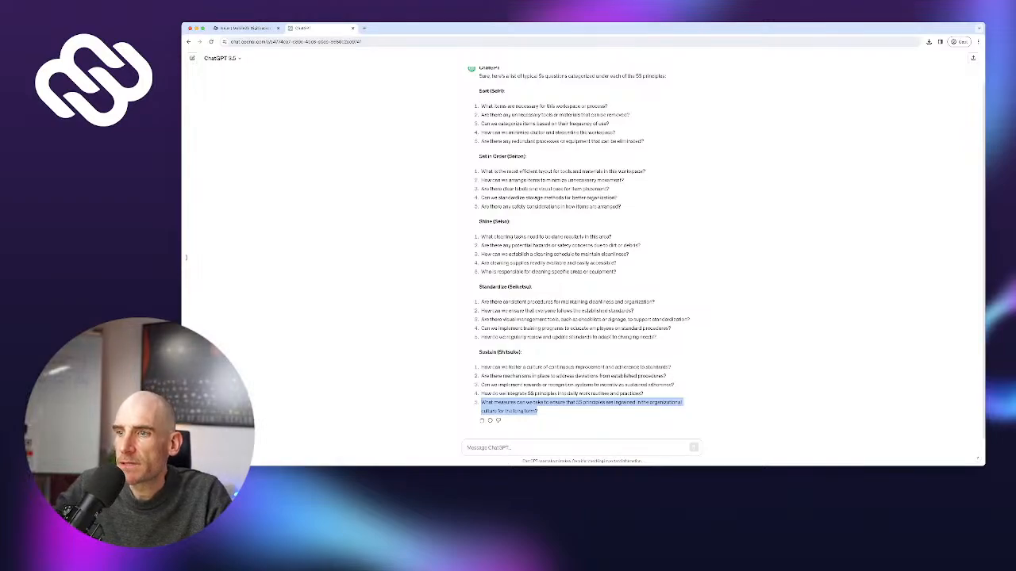
Ask ChatGPT what categories suit issues found during a 5S audit
{"action": "left_click", "coordinate": [555, 447]}
{"action": "type", "text": "I"}
{"action": "key", "text": "BackSpace"}
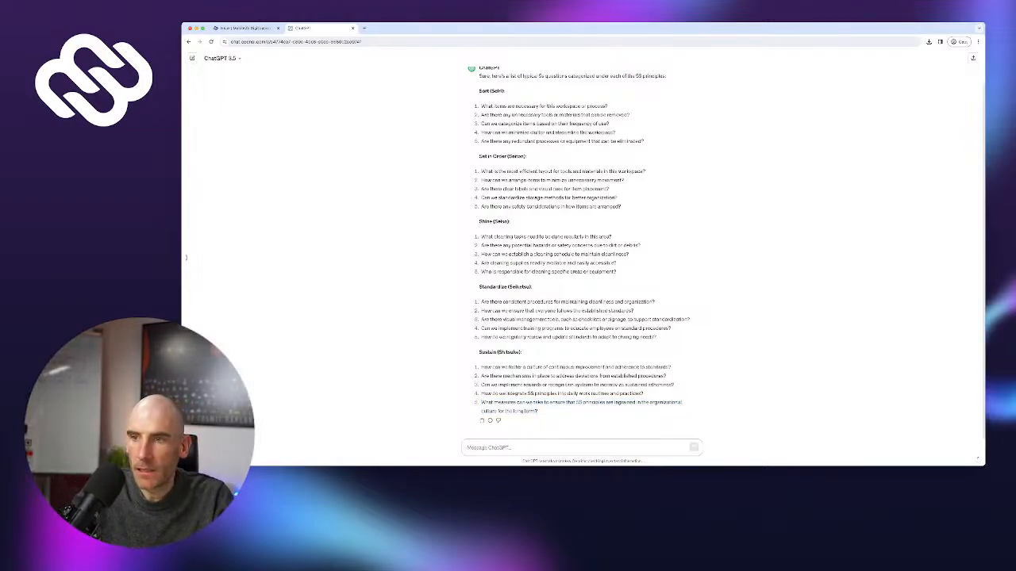
{"action": "type", "text": "Let's a"}
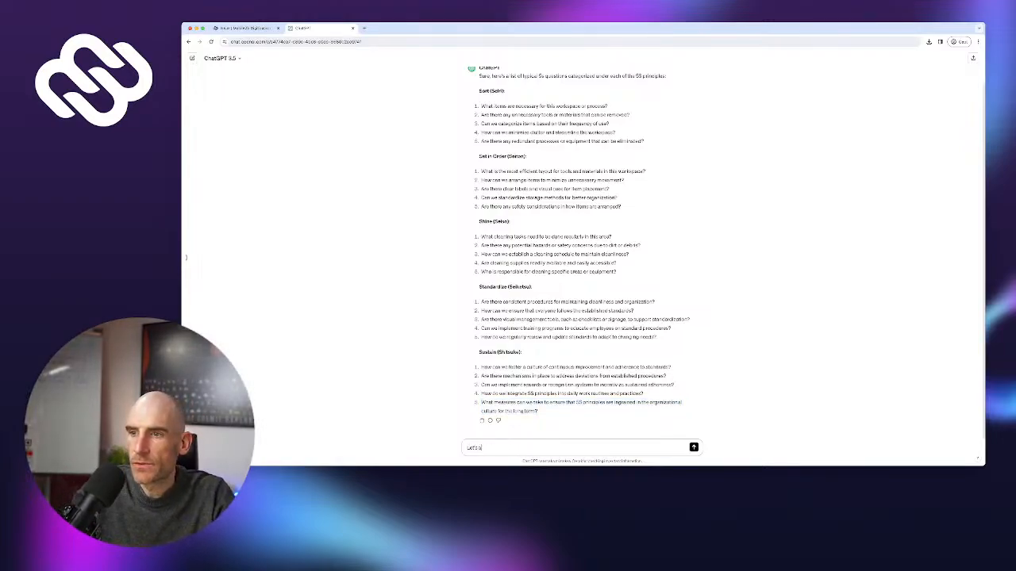
{"action": "type", "text": "ssume I want to apply"}
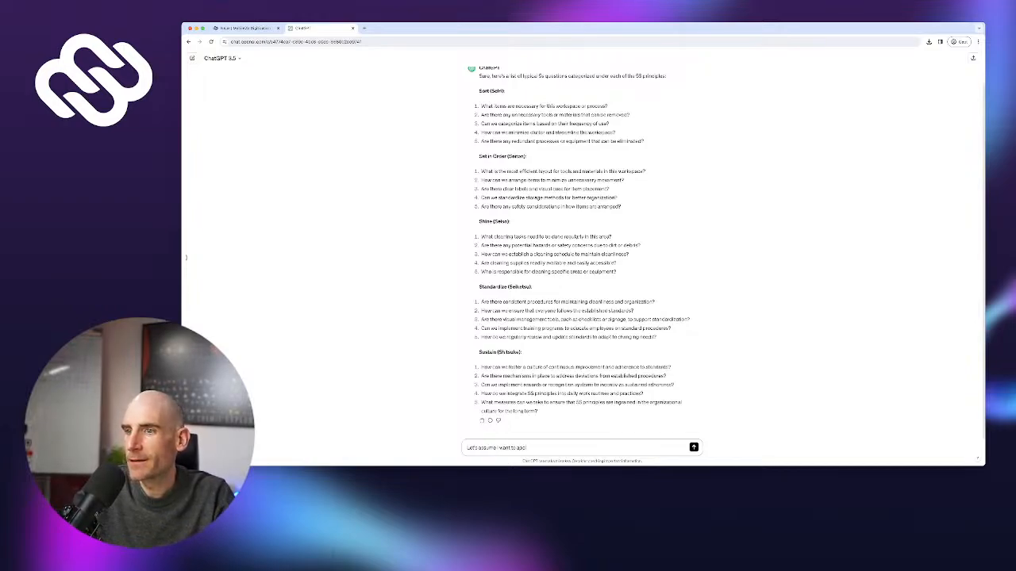
{"action": "type", "text": " to"}
{"action": "type", "text": "he concept of \"5in"}
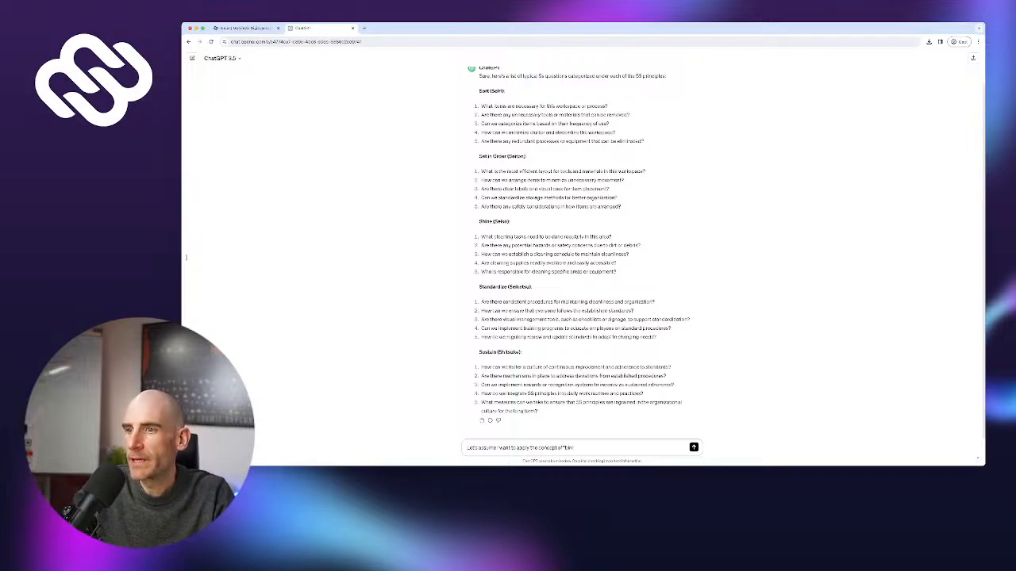
{"action": "key", "text": "BackSpace"}
{"action": "key", "text": "BackSpace"}
{"action": "key", "text": "BackSpace"}
{"action": "key", "text": "BackSpace"}
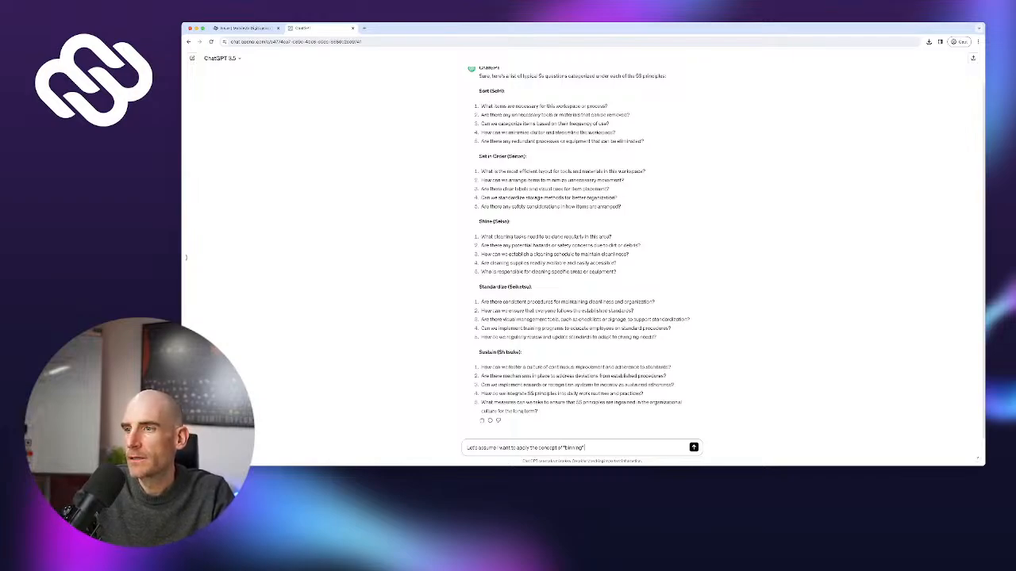
{"action": "type", "text": "any issues f"}
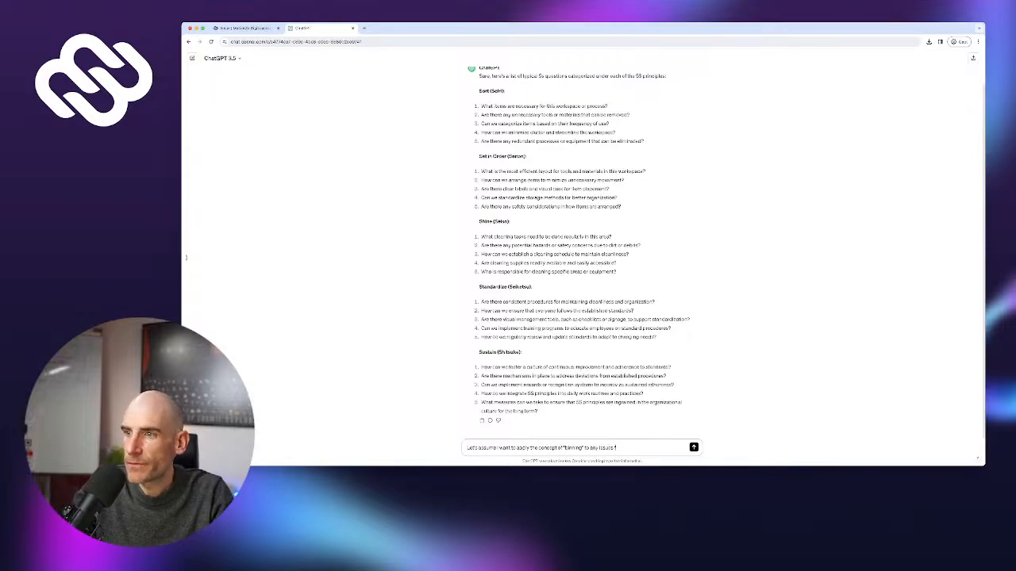
{"action": "type", "text": "ound ourin"}
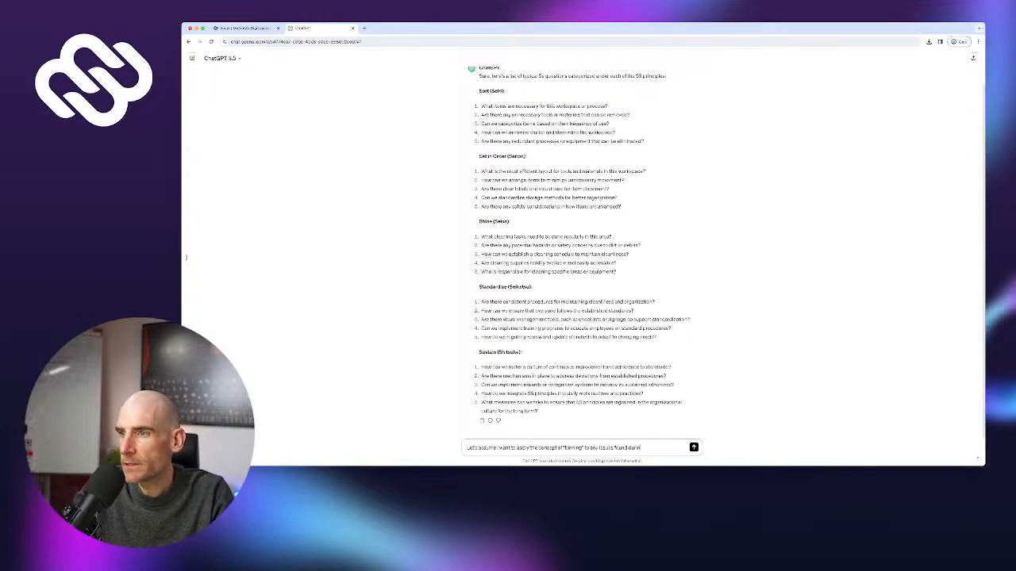
{"action": "type", "text": "g a 5S audit"}
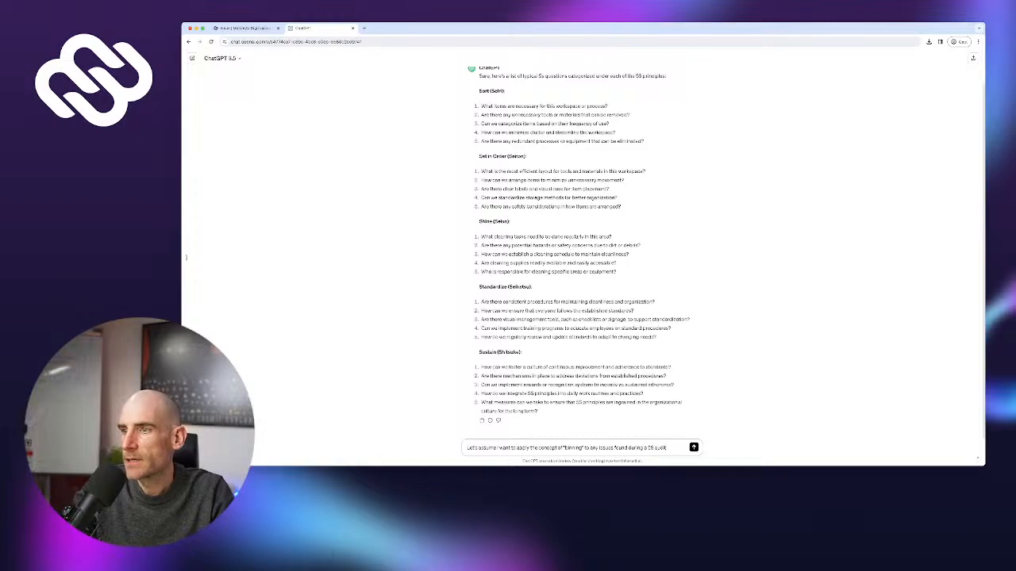
{"action": "type", "text": ". What would"}
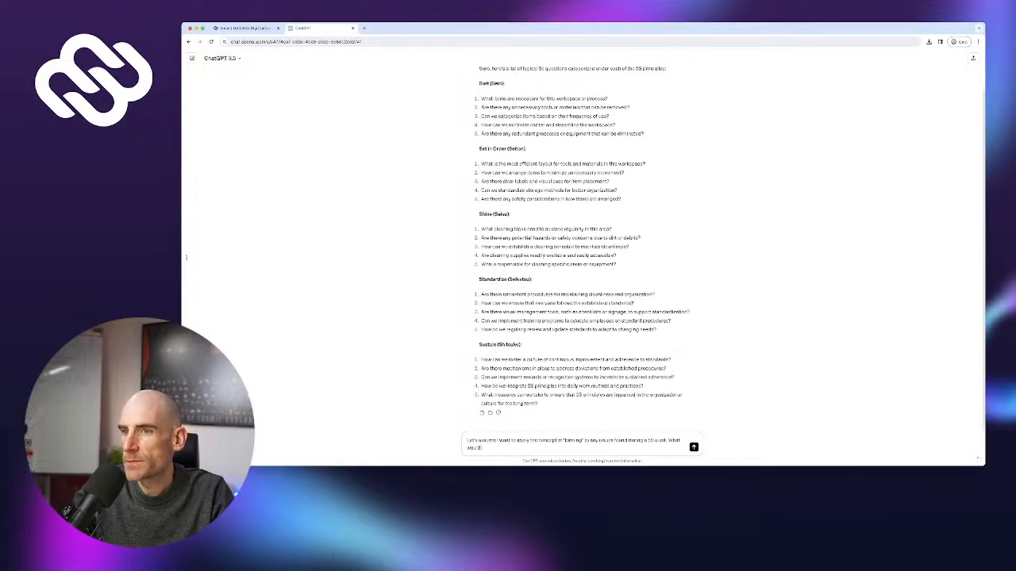
{"action": "type", "text": " be appropriate categor"}
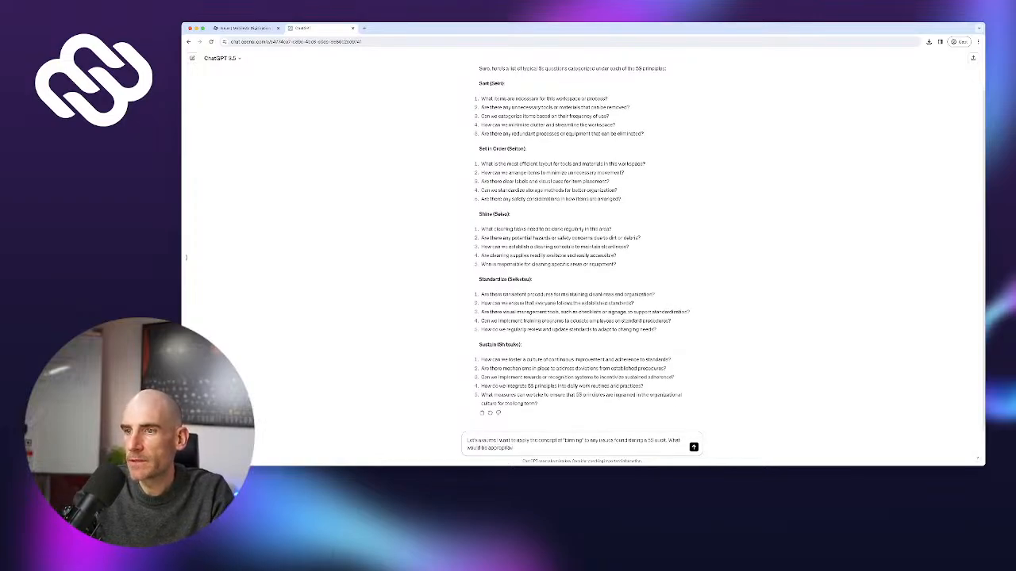
{"action": "type", "text": "ies to use?"}
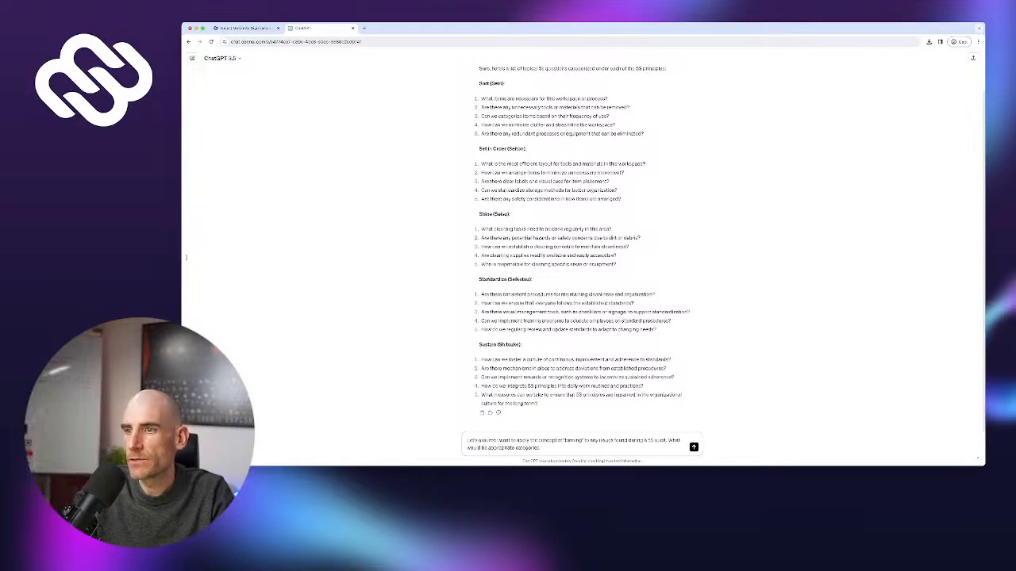
{"action": "key", "text": "Return"}
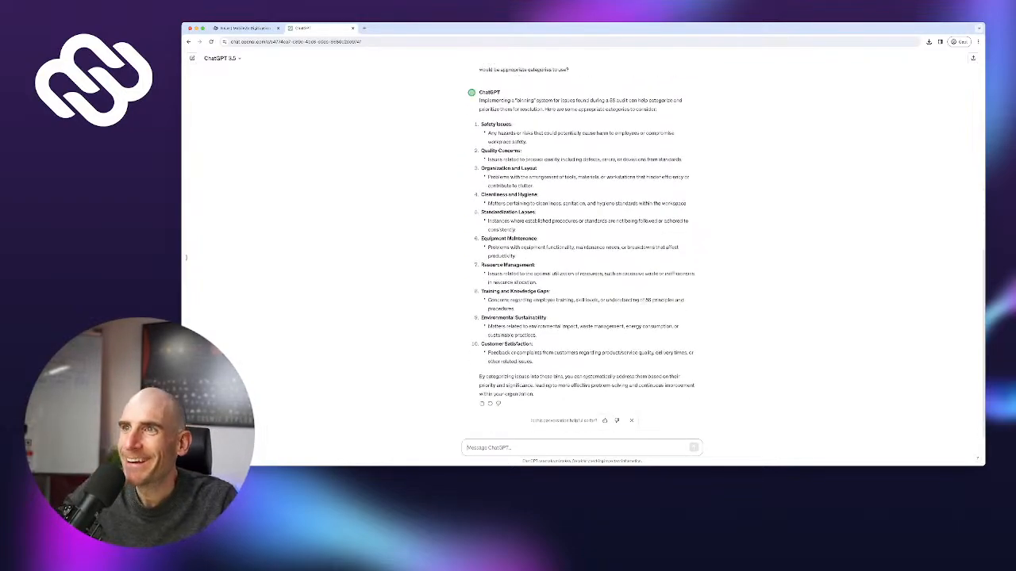
{"action": "scroll", "coordinate": [581, 252], "scroll_direction": "up", "scroll_amount": 2}
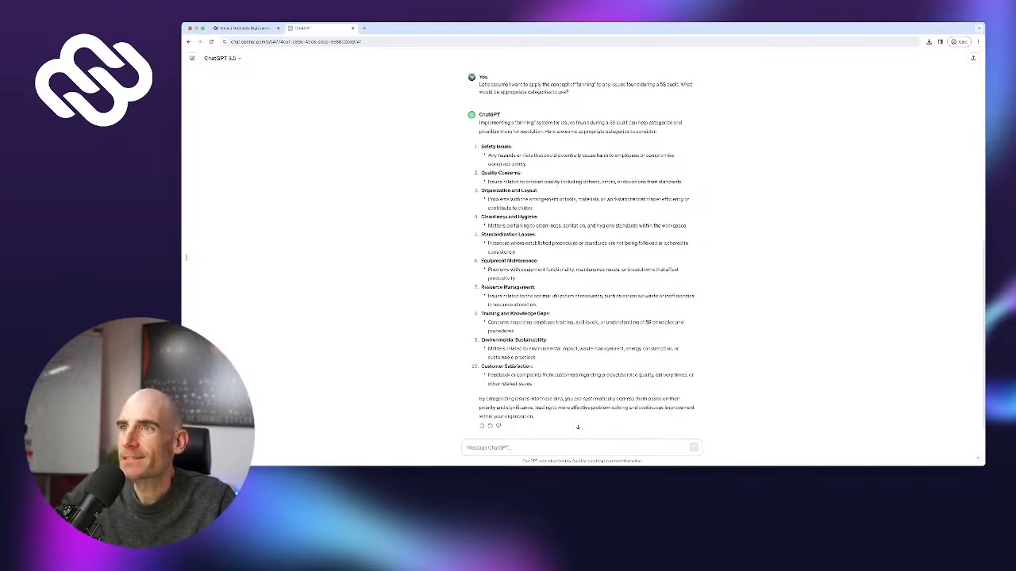
Copy 'Organization and Layout' from ChatGPT's reply to use as the Category field's Option 1
{"action": "double_click", "coordinate": [488, 147]}
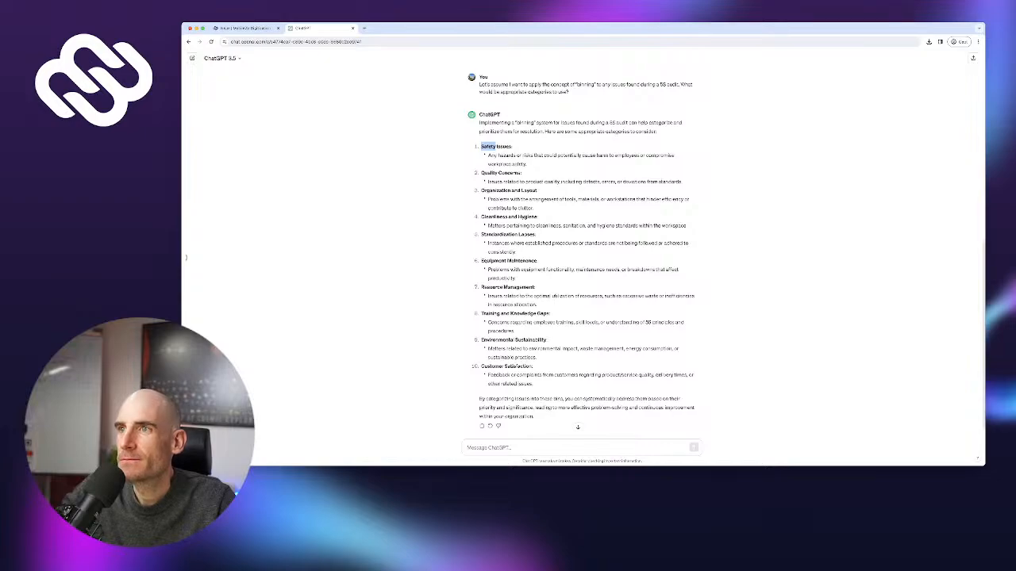
{"action": "scroll", "coordinate": [581, 254], "scroll_direction": "down", "scroll_amount": 1}
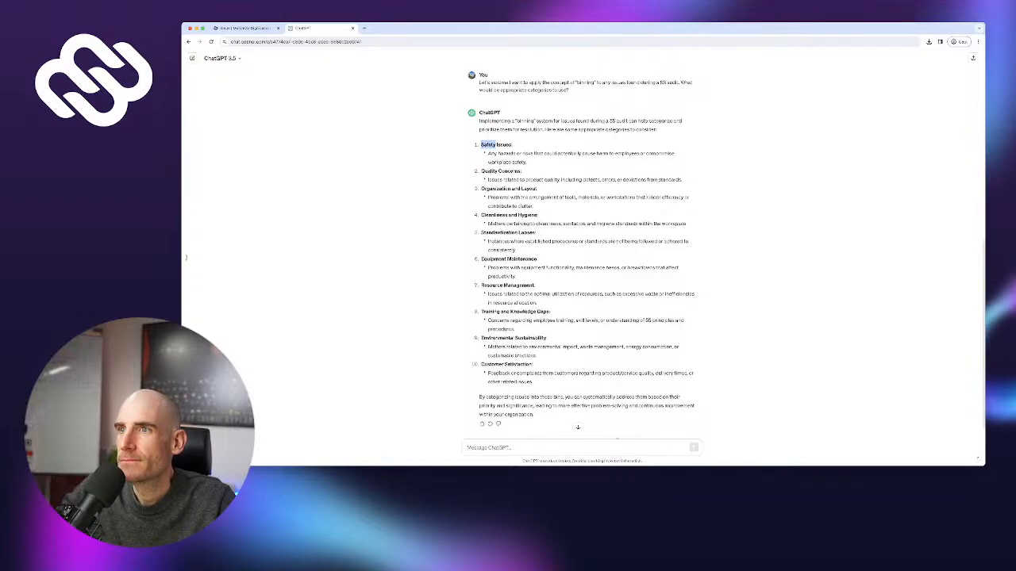
{"action": "left_click", "coordinate": [482, 171]}
{"action": "left_click_drag", "start_coordinate": [482, 171], "coordinate": [537, 171]}
{"action": "scroll", "coordinate": [508, 144], "scroll_direction": "down", "scroll_amount": 2}
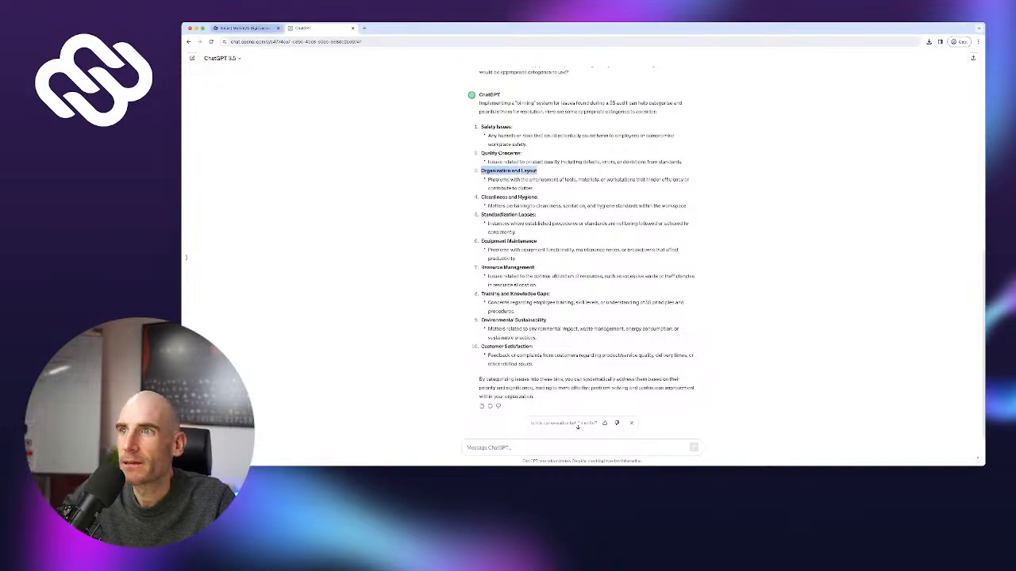
{"action": "left_click", "coordinate": [246, 28]}
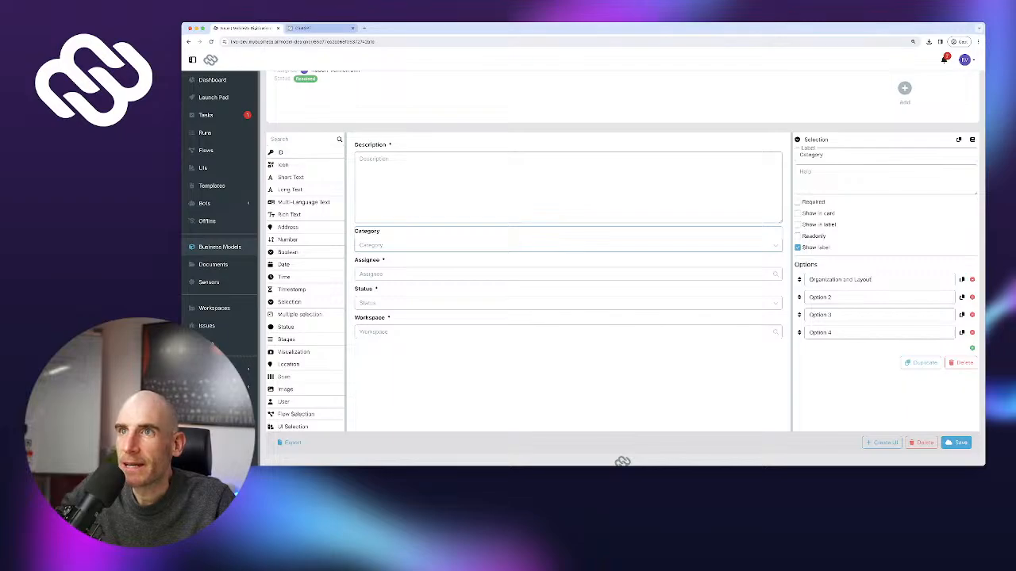
Fill Category options 2–4 with Cleanliness and Hygiene, Standardization Lapses and Equipment Maintenance
{"action": "left_click", "coordinate": [302, 28]}
{"action": "left_click_drag", "start_coordinate": [481, 197], "coordinate": [538, 197]}
{"action": "key", "text": "super+c"}
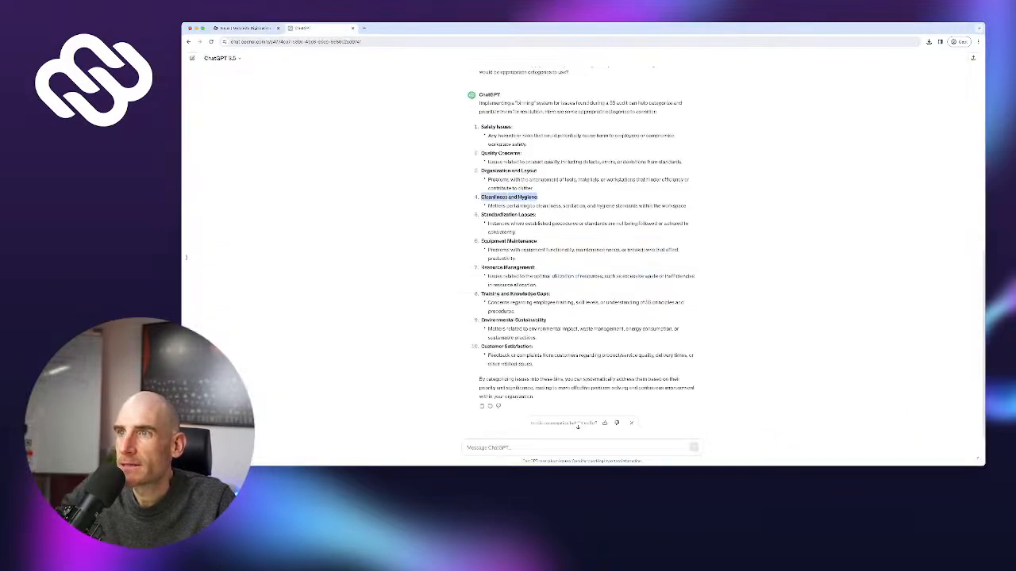
{"action": "left_click", "coordinate": [246, 28]}
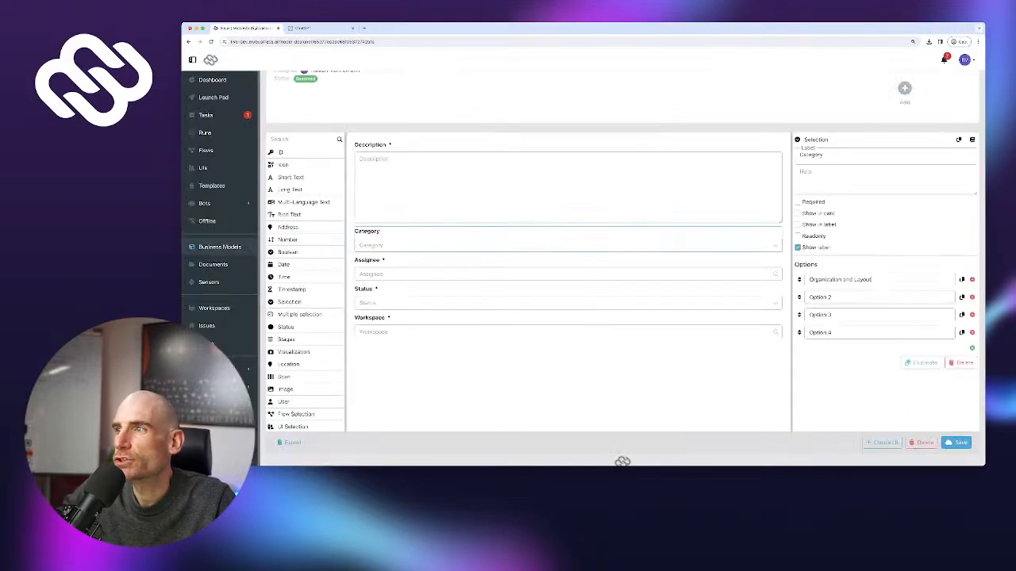
{"action": "triple_click", "coordinate": [821, 298]}
{"action": "key", "text": "super+v"}
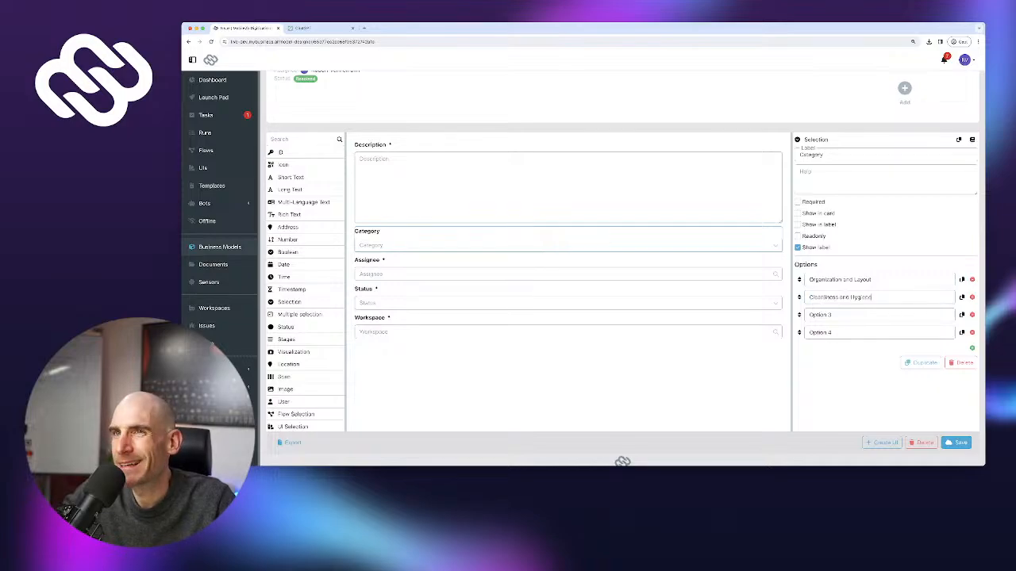
{"action": "left_click", "coordinate": [303, 28]}
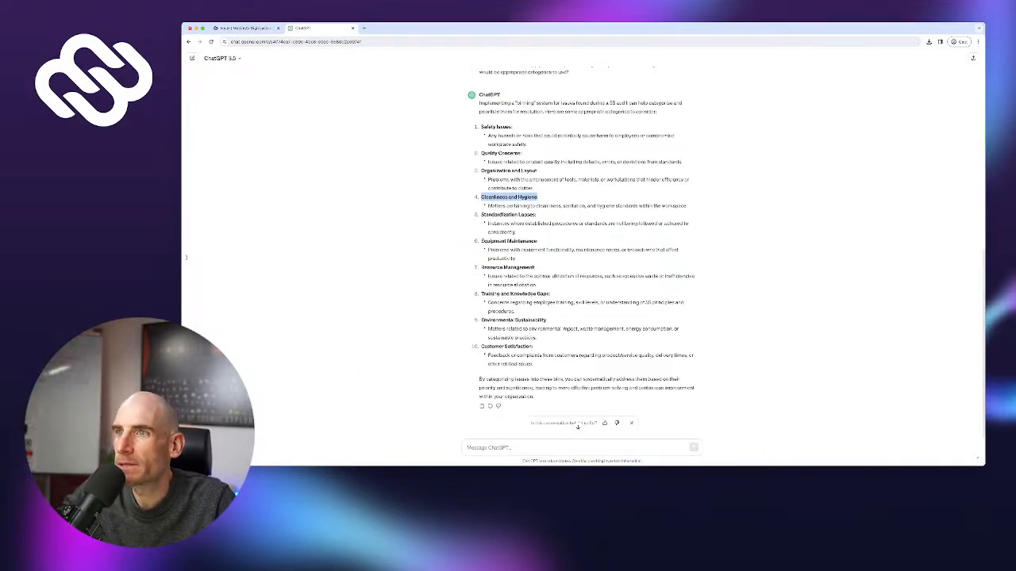
{"action": "left_click_drag", "start_coordinate": [480, 214], "coordinate": [538, 214]}
{"action": "key", "text": "super+c"}
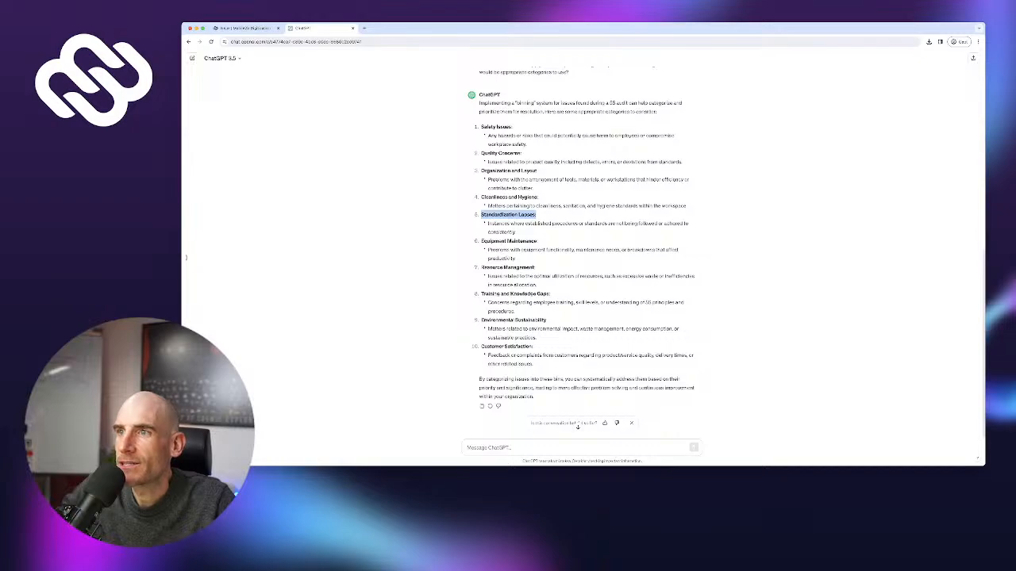
{"action": "left_click", "coordinate": [245, 28]}
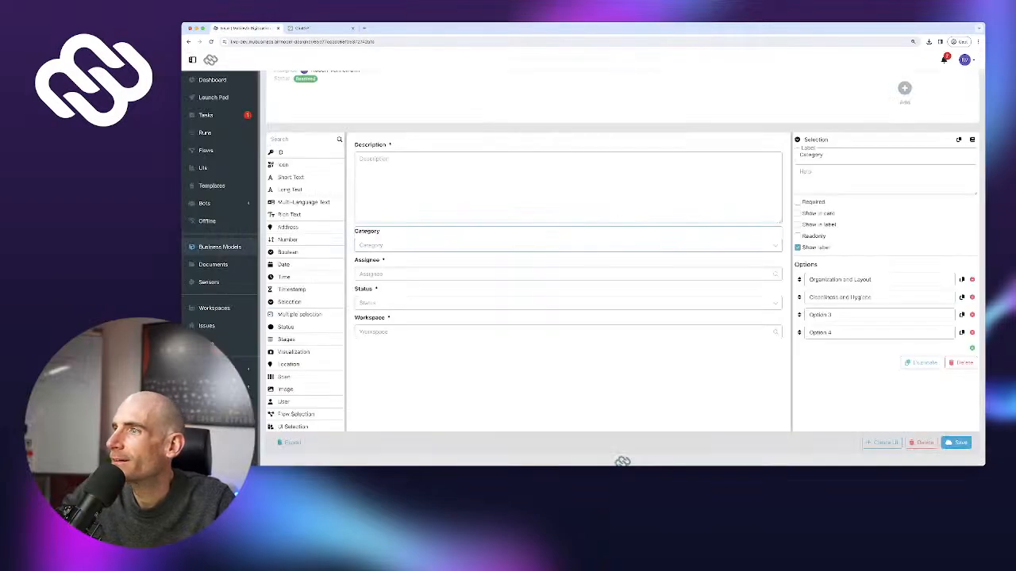
{"action": "triple_click", "coordinate": [820, 315]}
{"action": "key", "text": "super+v"}
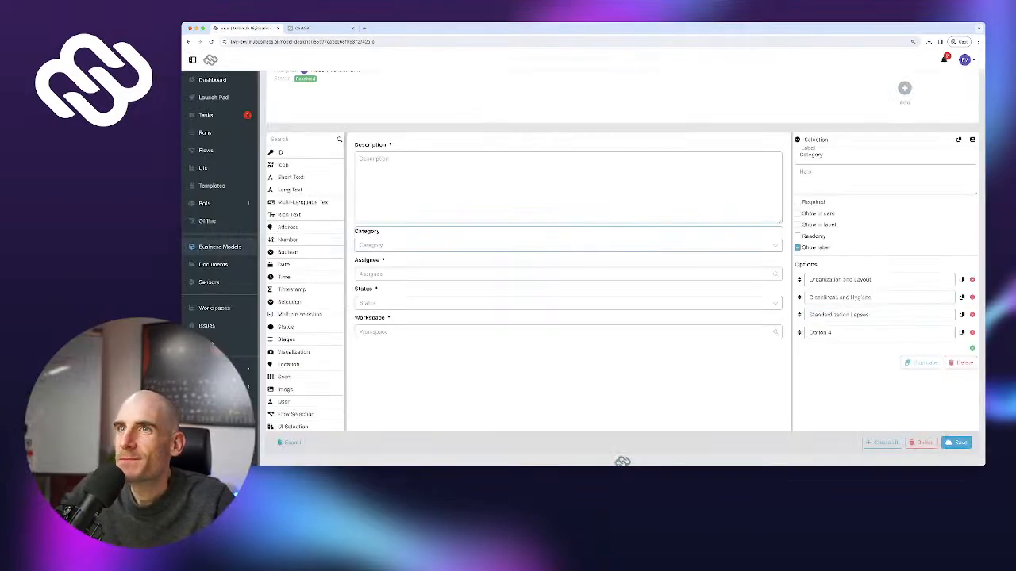
{"action": "left_click", "coordinate": [309, 28]}
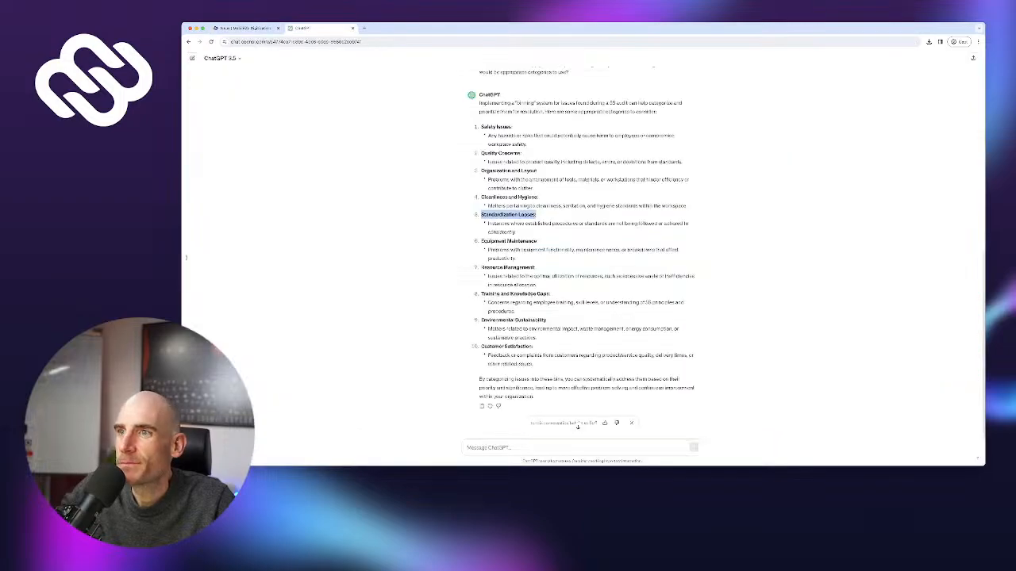
{"action": "left_click_drag", "start_coordinate": [481, 240], "coordinate": [537, 241]}
{"action": "key", "text": "ctrl+c"}
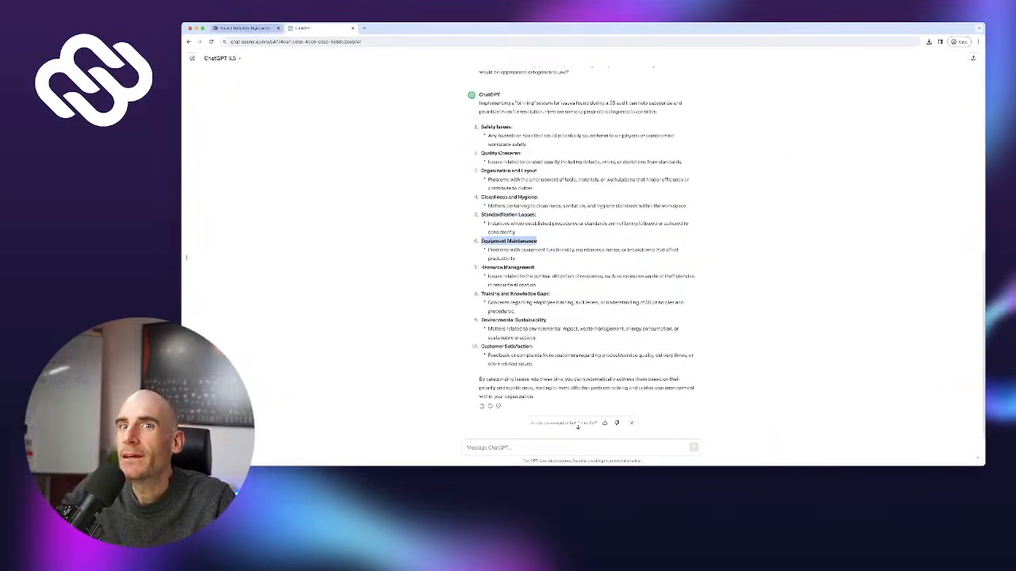
{"action": "left_click", "coordinate": [246, 27]}
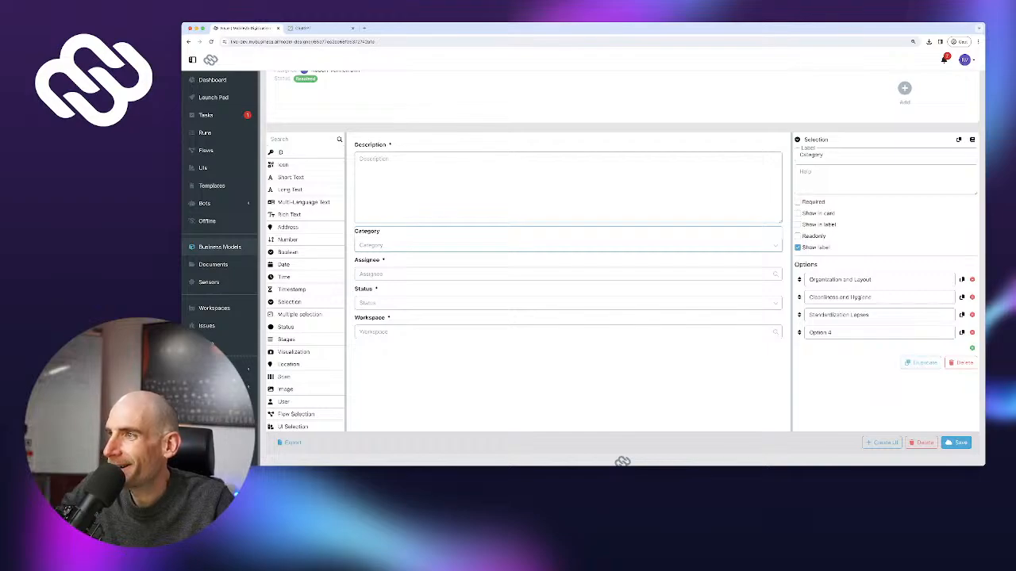
{"action": "triple_click", "coordinate": [819, 333]}
{"action": "key", "text": "ctrl+v"}
Add Category options Resource Management and Training and Knowledge Gaps
{"action": "left_click", "coordinate": [971, 348]}
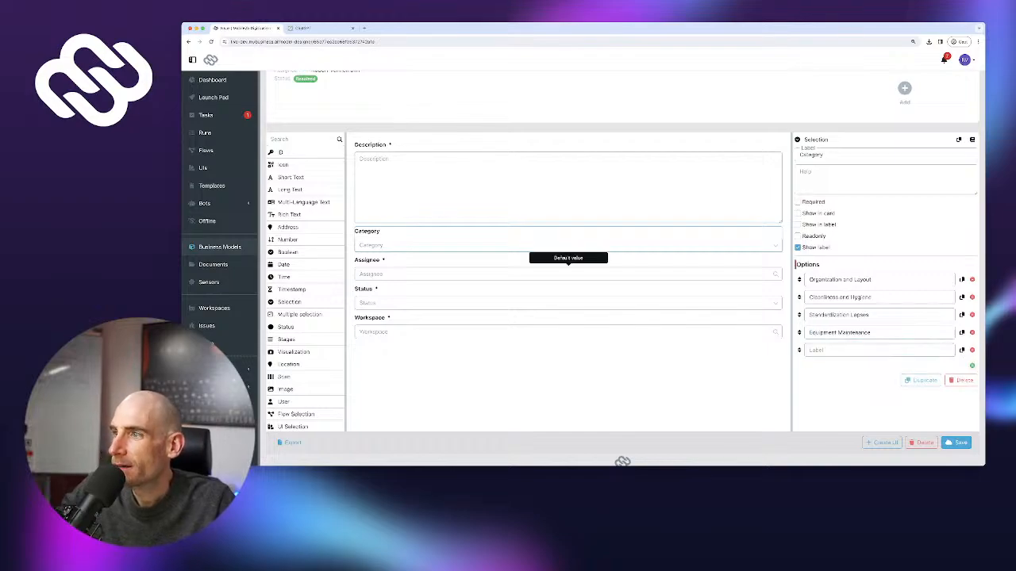
{"action": "left_click", "coordinate": [314, 27]}
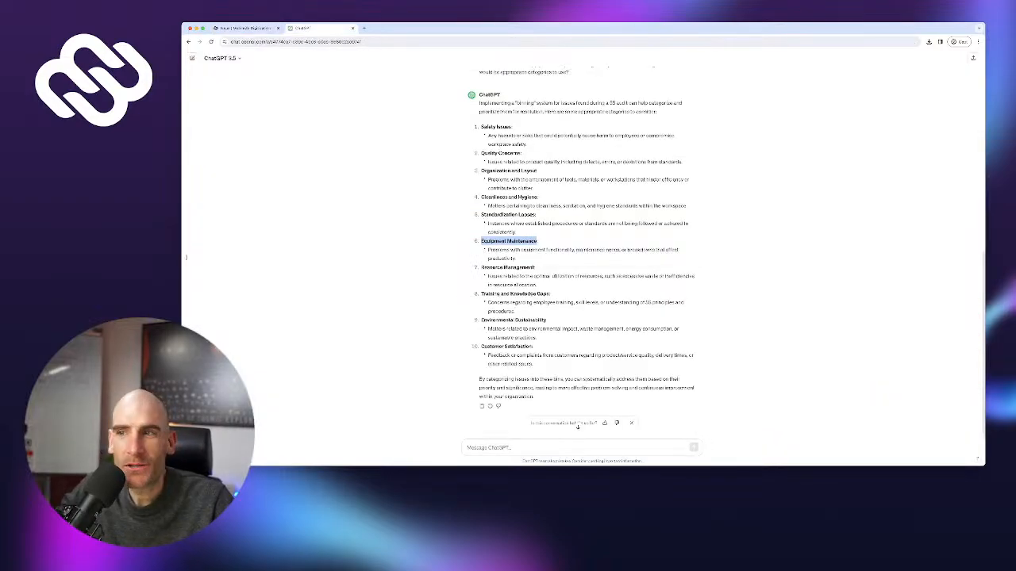
{"action": "left_click_drag", "start_coordinate": [481, 268], "coordinate": [534, 267]}
{"action": "key", "text": "super+c"}
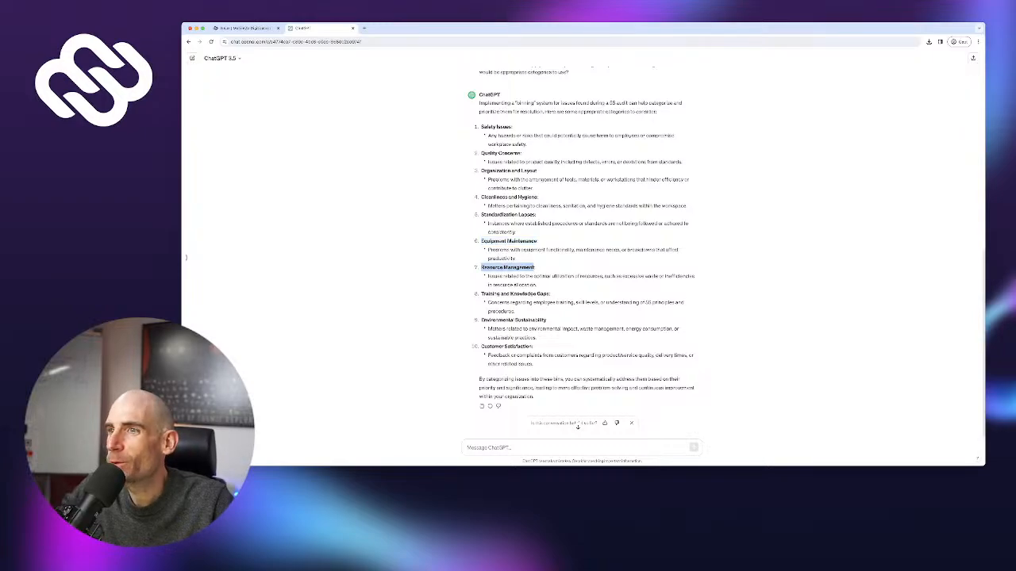
{"action": "left_click", "coordinate": [246, 28]}
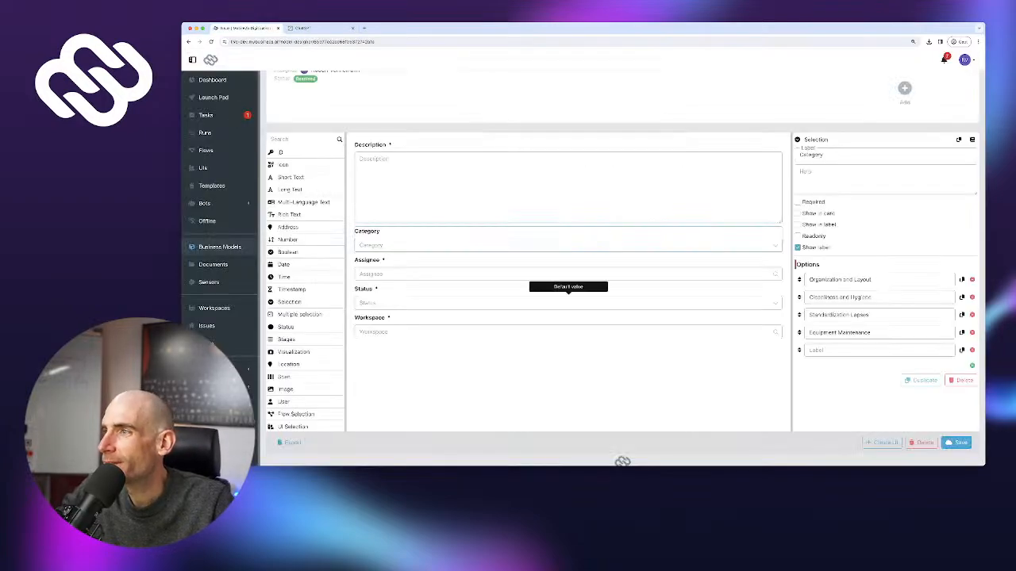
{"action": "key", "text": "super+v"}
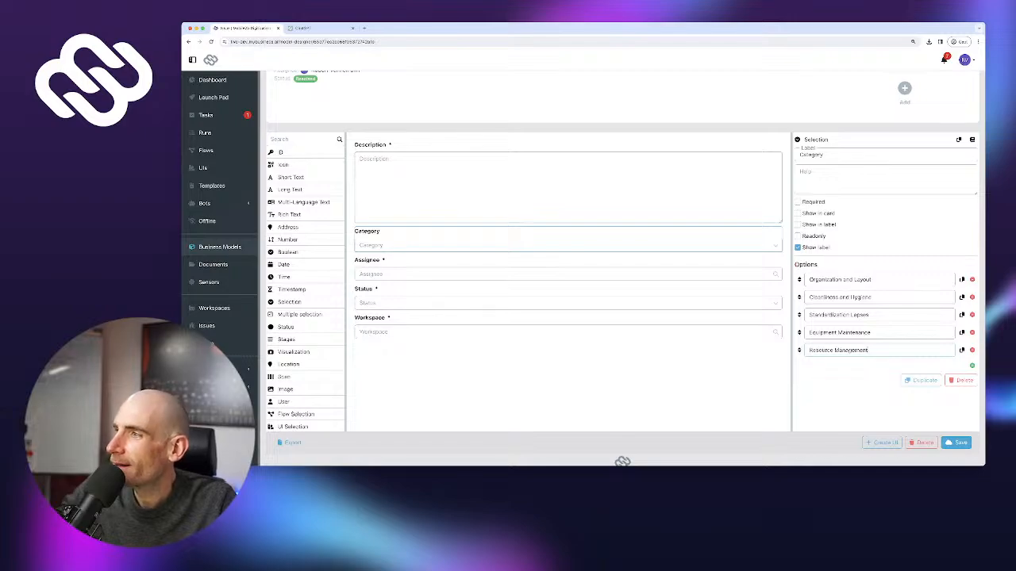
{"action": "left_click", "coordinate": [972, 366]}
{"action": "left_click", "coordinate": [301, 28]}
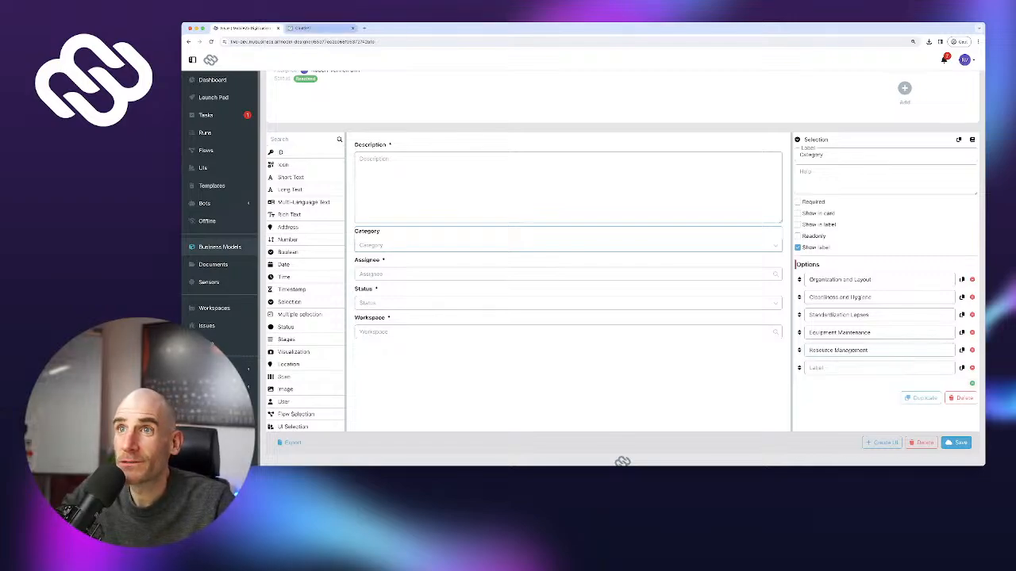
{"action": "left_click_drag", "start_coordinate": [481, 293], "coordinate": [549, 293]}
{"action": "key", "text": "super+c"}
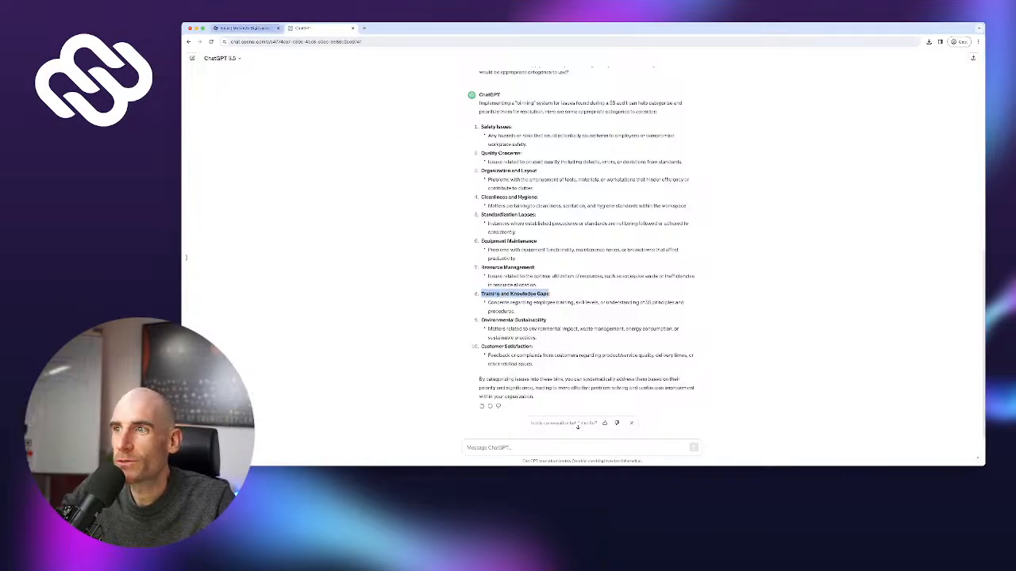
{"action": "left_click", "coordinate": [246, 28]}
{"action": "left_click", "coordinate": [879, 368]}
{"action": "key", "text": "super+v"}
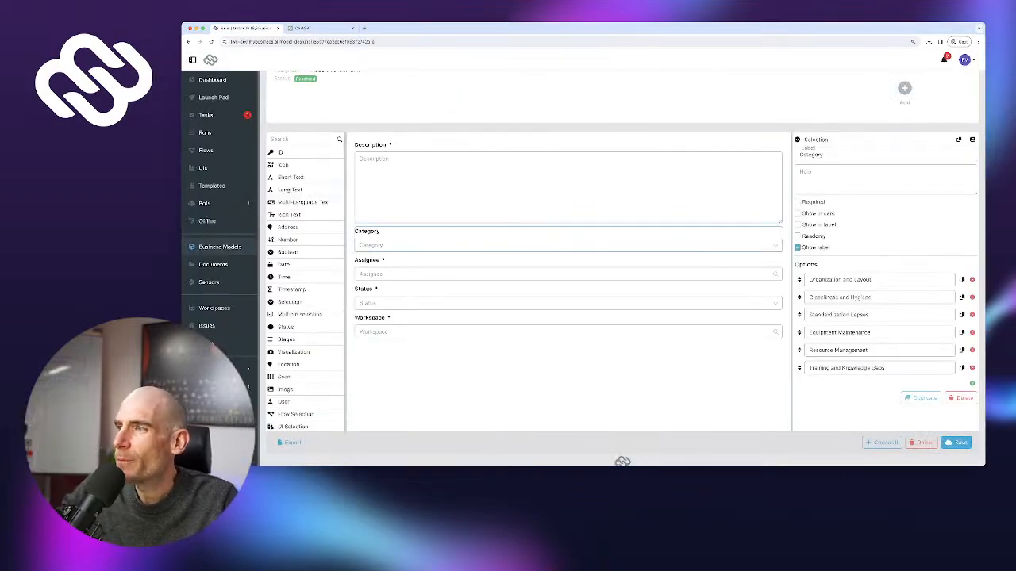
Add Category options Environmental Sustainability and Customer Satisfaction
{"action": "left_click", "coordinate": [972, 383]}
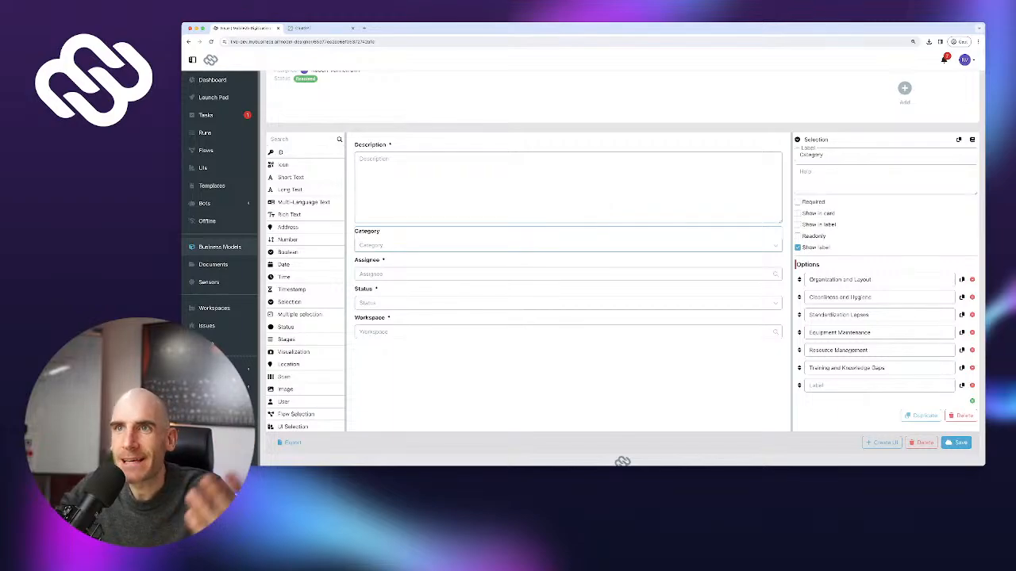
{"action": "left_click", "coordinate": [301, 28]}
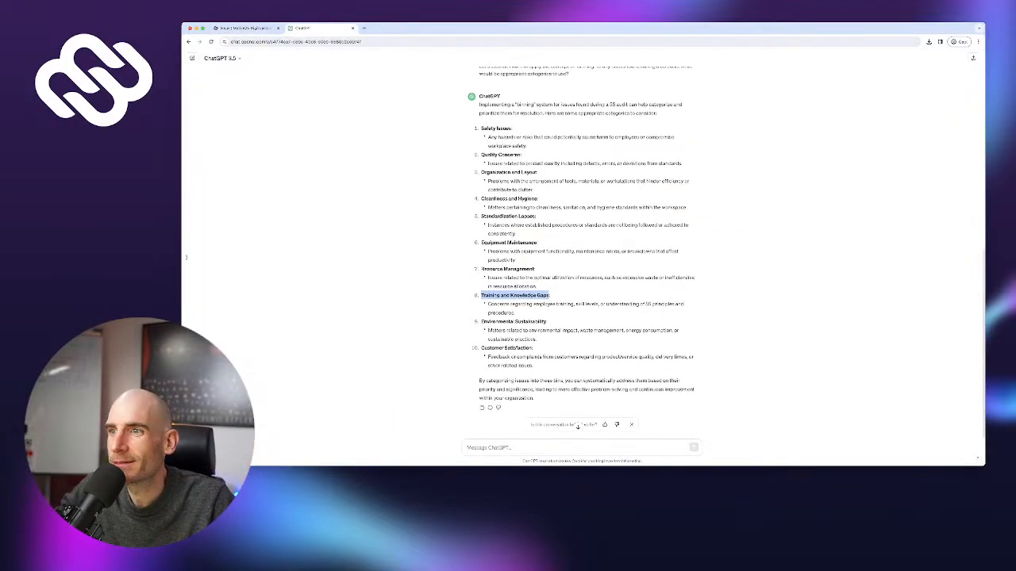
{"action": "left_click_drag", "start_coordinate": [481, 321], "coordinate": [546, 321]}
{"action": "key", "text": "ctrl+c"}
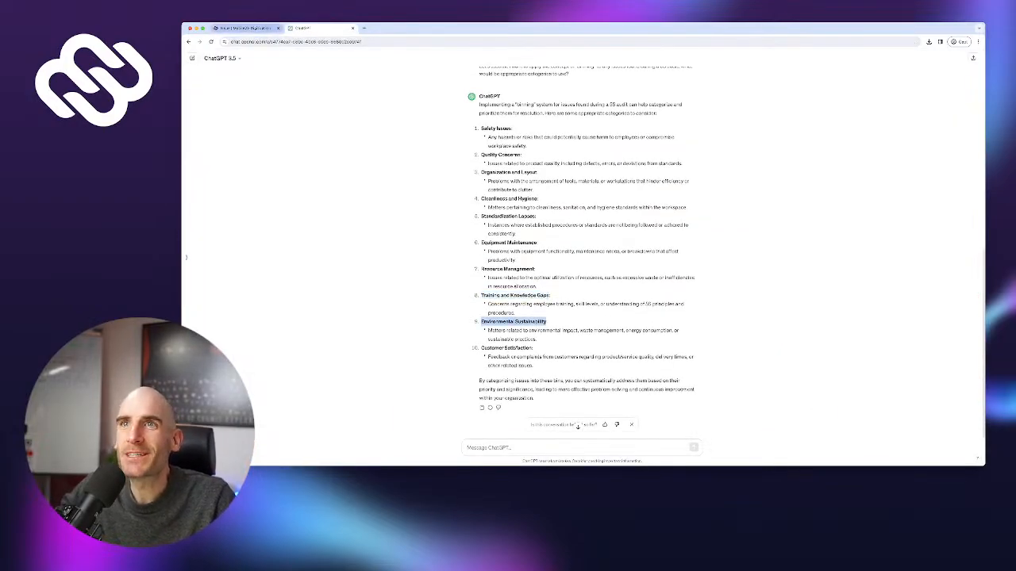
{"action": "left_click", "coordinate": [246, 28]}
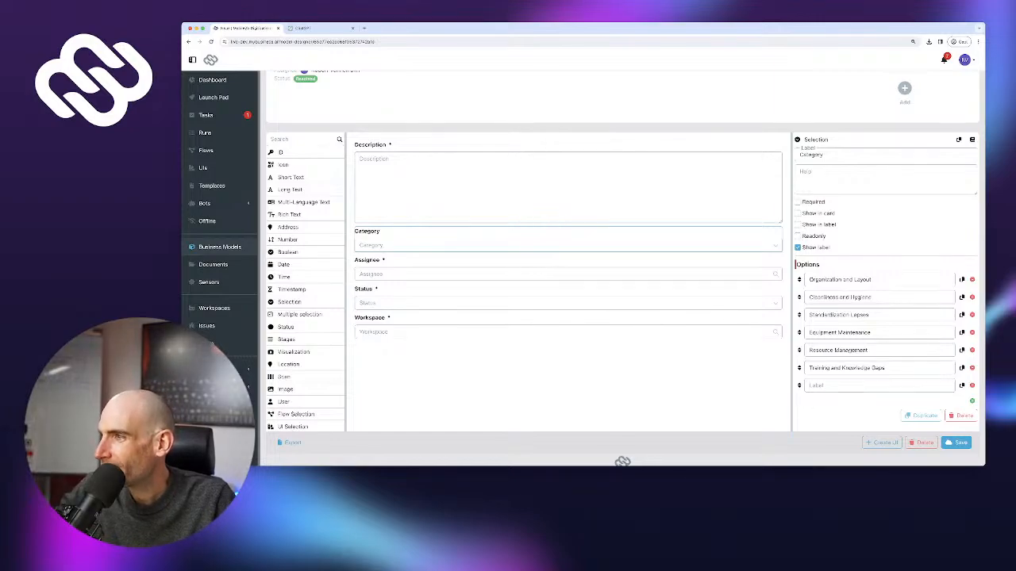
{"action": "key", "text": "ctrl+v"}
{"action": "left_click", "coordinate": [972, 401]}
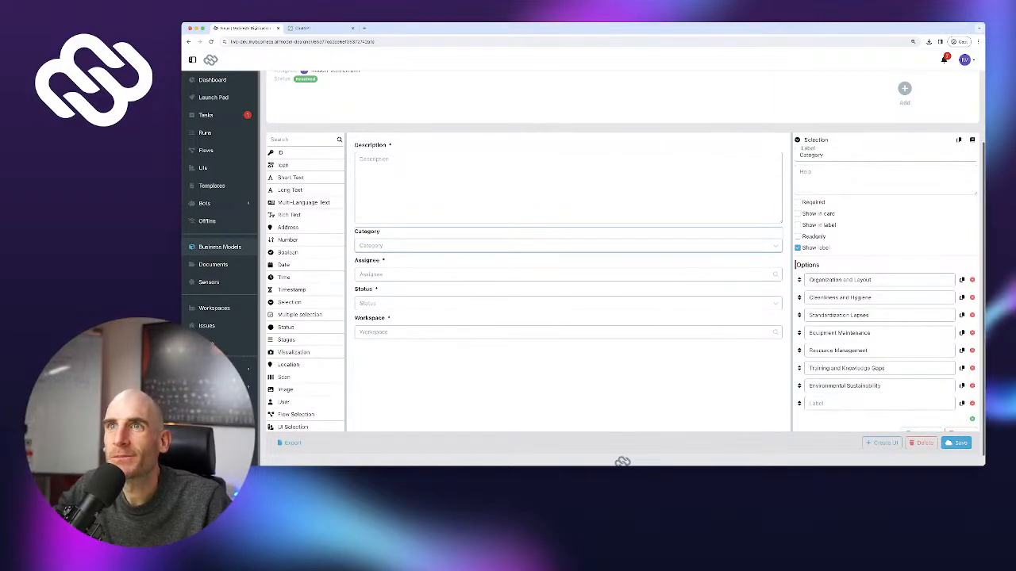
{"action": "left_click", "coordinate": [301, 28]}
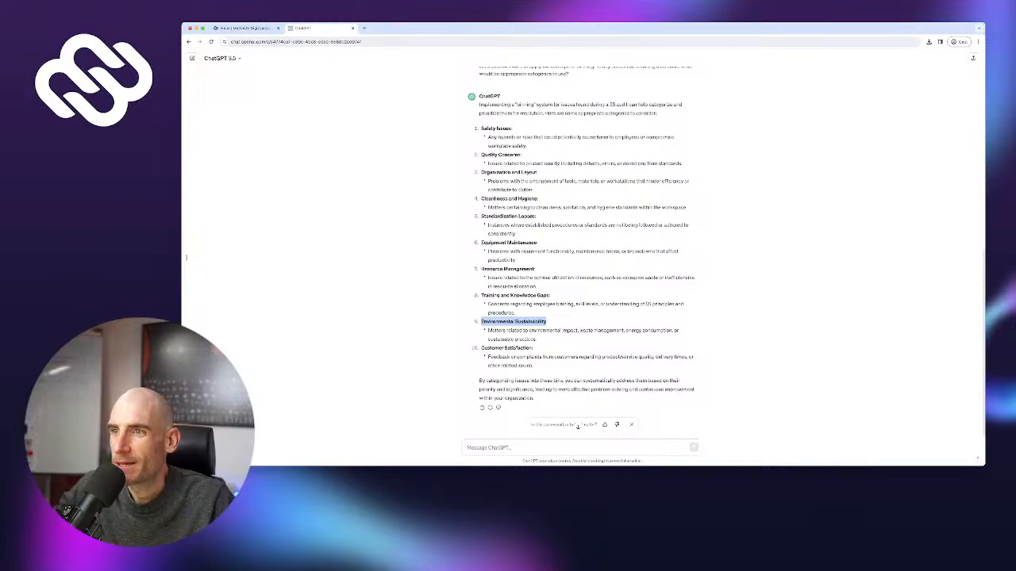
{"action": "left_click_drag", "start_coordinate": [480, 347], "coordinate": [532, 348]}
{"action": "key", "text": "super+c"}
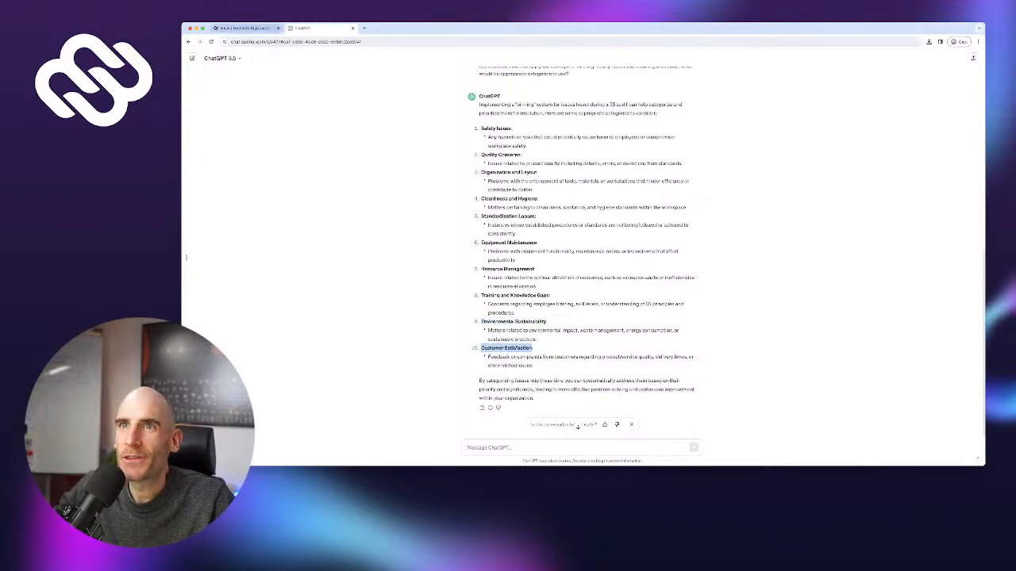
{"action": "left_click", "coordinate": [246, 28]}
{"action": "key", "text": "super+v"}
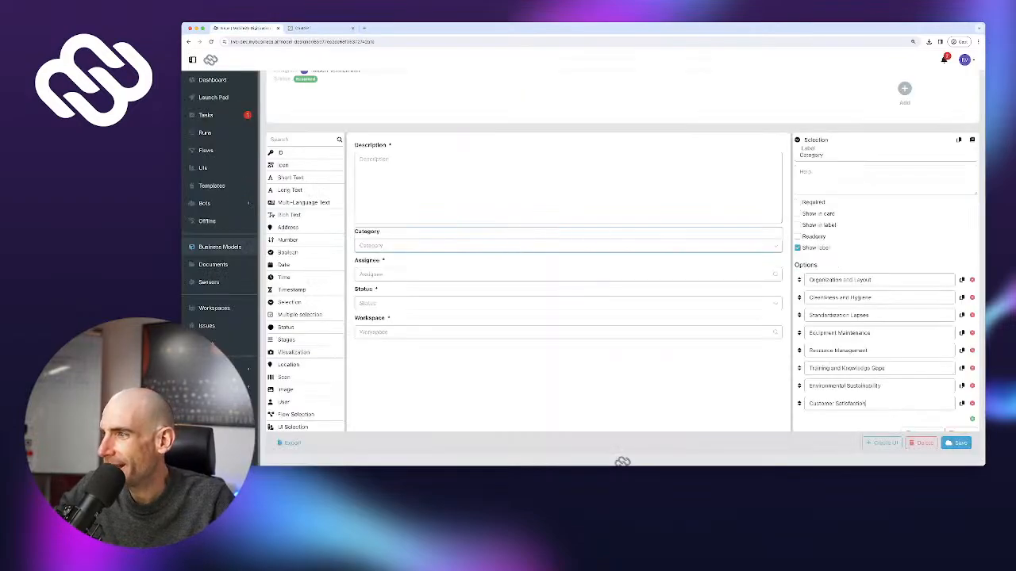
Save the Issue model, make the Category field required, save again, and view Issues
{"action": "left_click", "coordinate": [956, 443]}
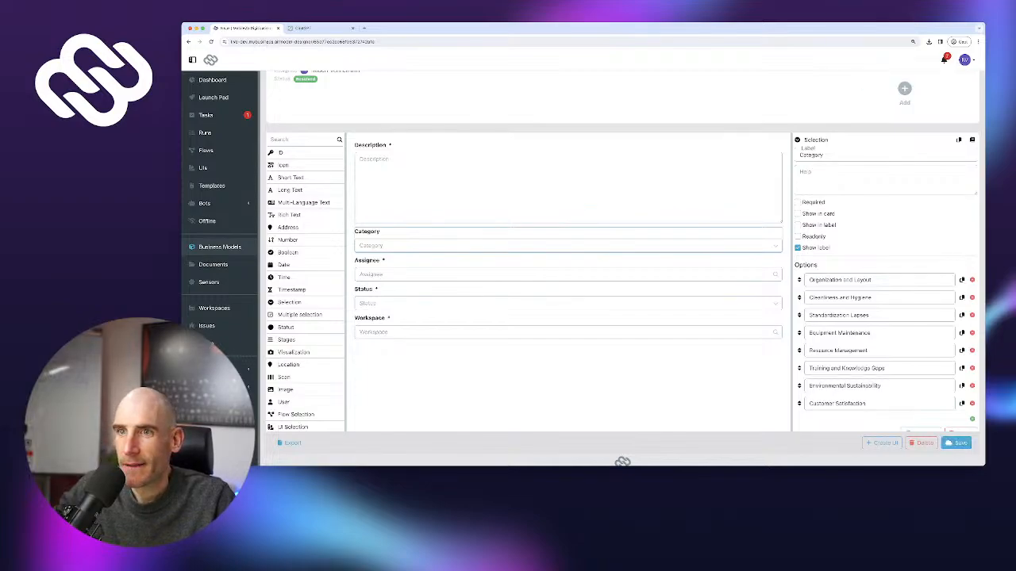
{"action": "key", "text": "super+r"}
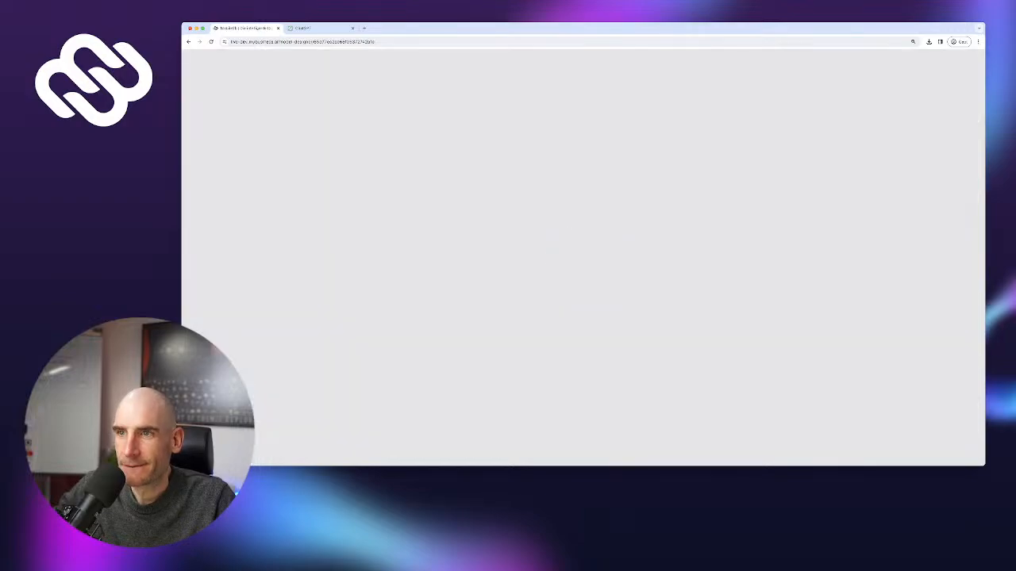
{"action": "scroll", "coordinate": [569, 278], "scroll_direction": "down", "scroll_amount": 3}
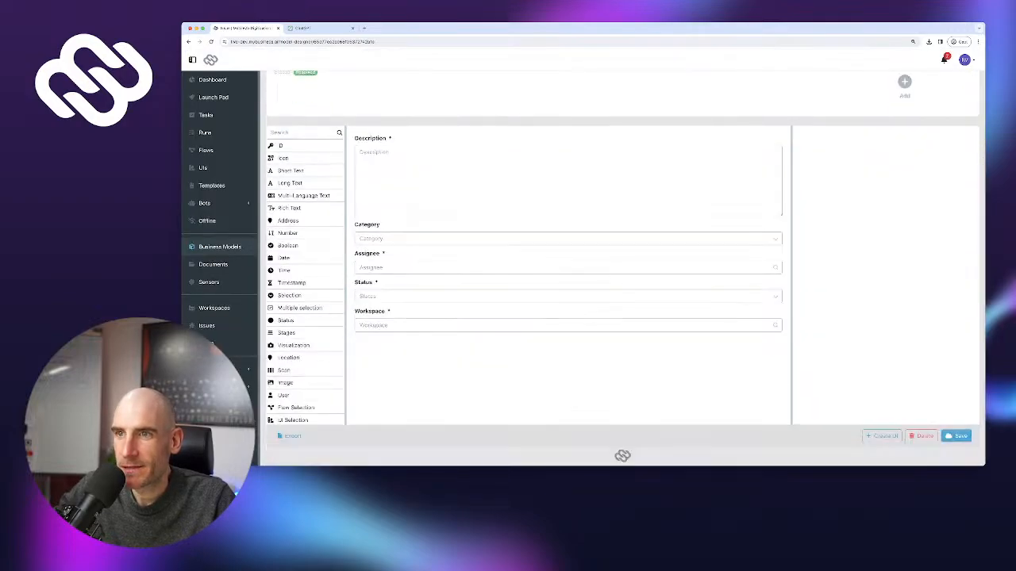
{"action": "left_click", "coordinate": [568, 238]}
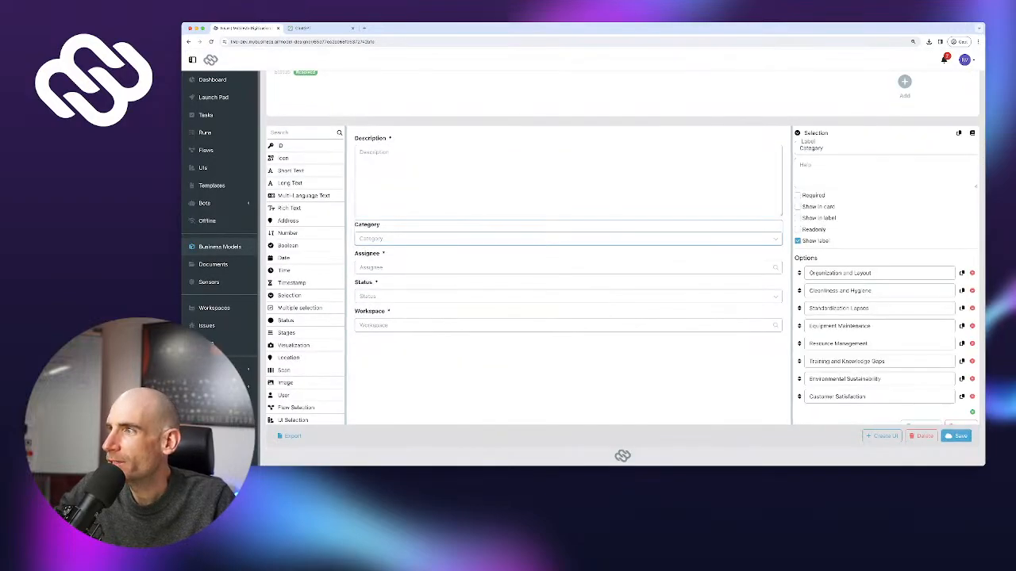
{"action": "left_click", "coordinate": [798, 196]}
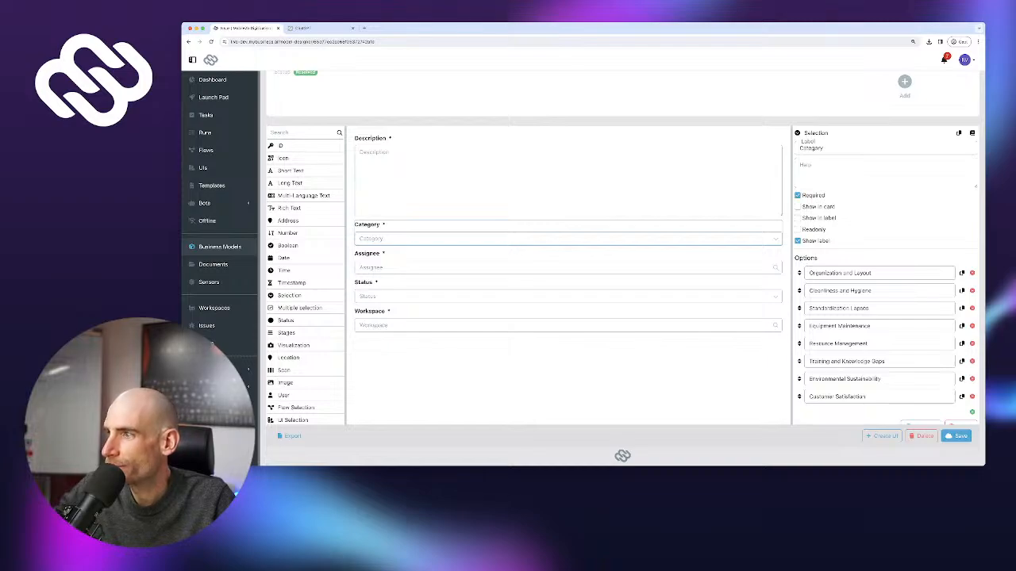
{"action": "left_click", "coordinate": [958, 436]}
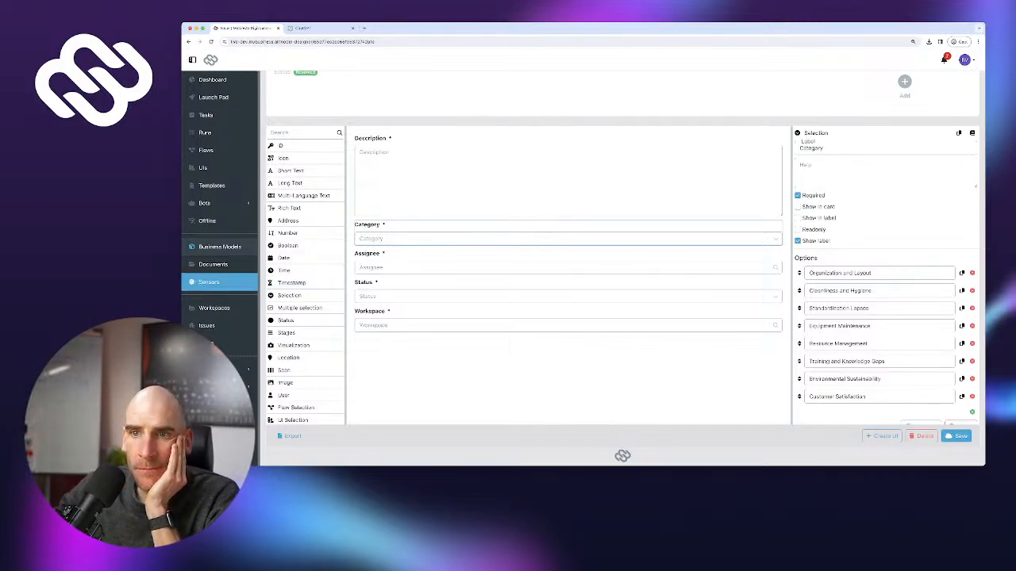
{"action": "left_click", "coordinate": [206, 325]}
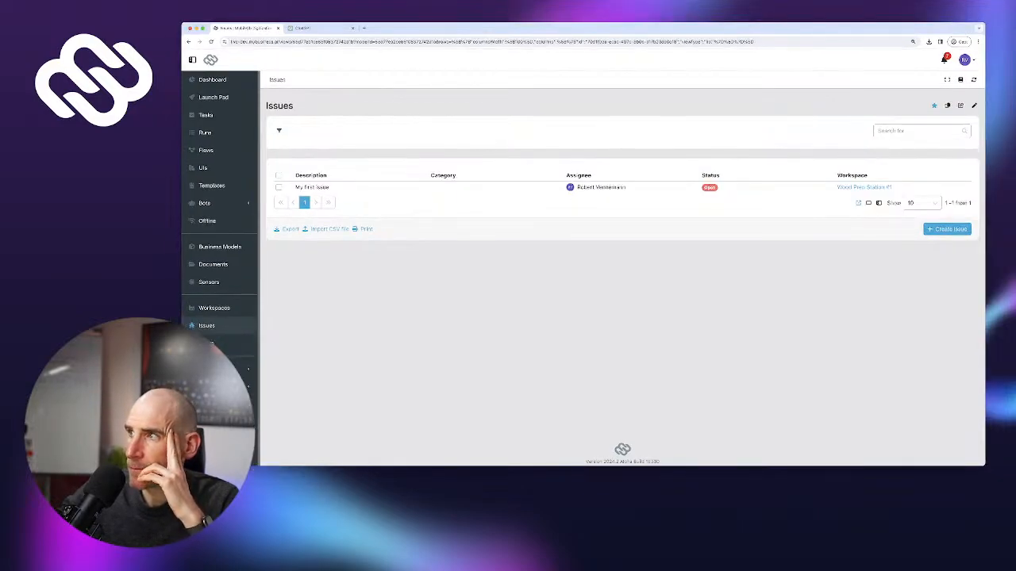
Add a second view row showing issues as a Pareto chart and save the Issues page layout
{"action": "left_click", "coordinate": [974, 106]}
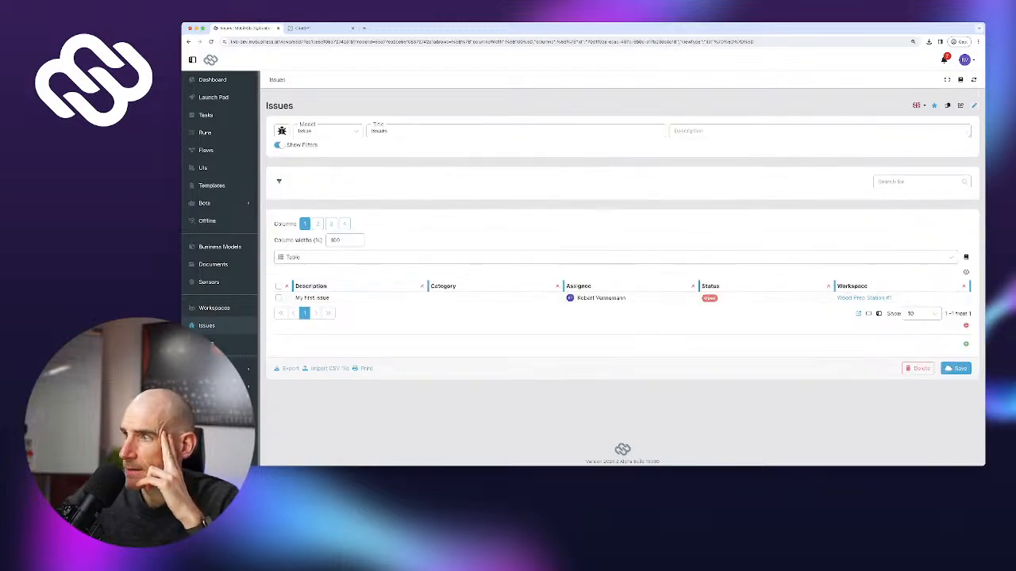
{"action": "left_click", "coordinate": [966, 344]}
{"action": "scroll", "coordinate": [346, 222], "scroll_direction": "down", "scroll_amount": 1}
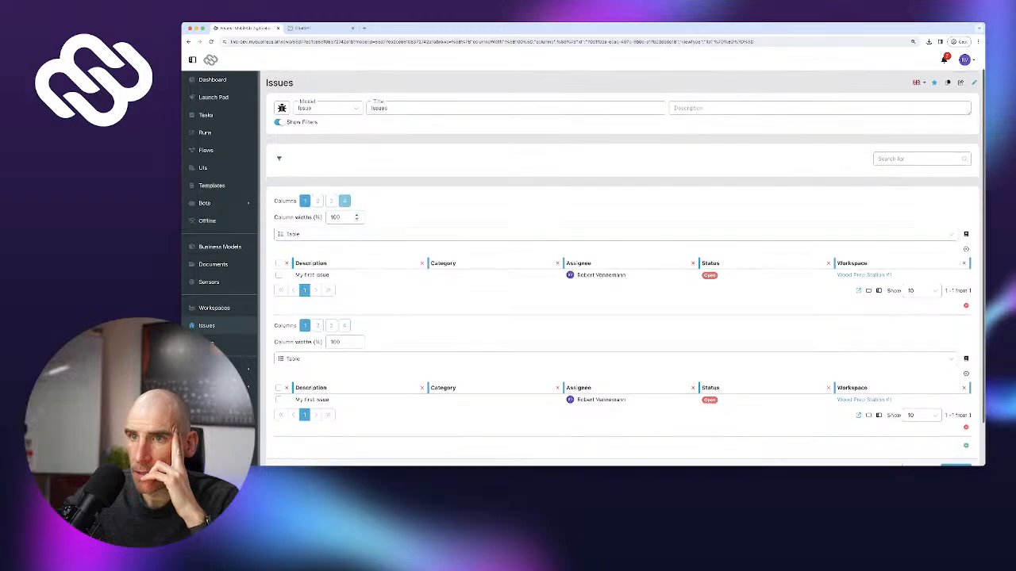
{"action": "left_click", "coordinate": [346, 214]}
{"action": "scroll", "coordinate": [346, 255], "scroll_direction": "down", "scroll_amount": 1}
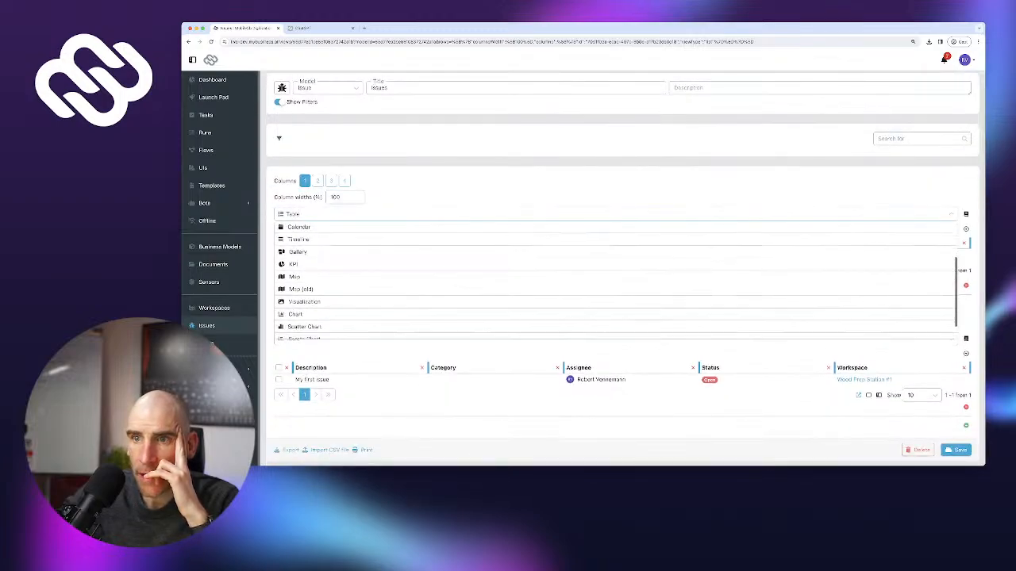
{"action": "scroll", "coordinate": [346, 258], "scroll_direction": "down", "scroll_amount": 1}
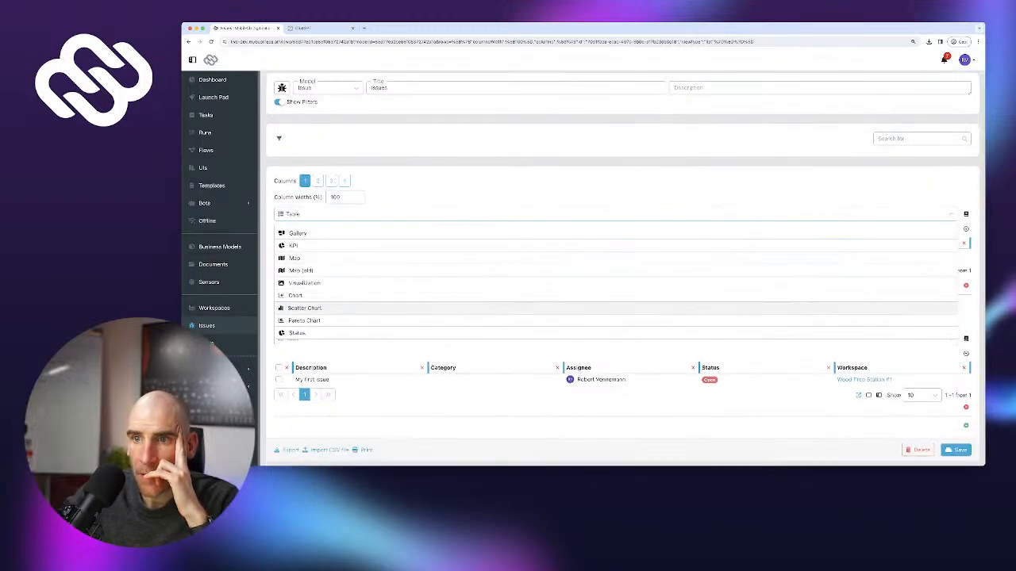
{"action": "left_click", "coordinate": [304, 320]}
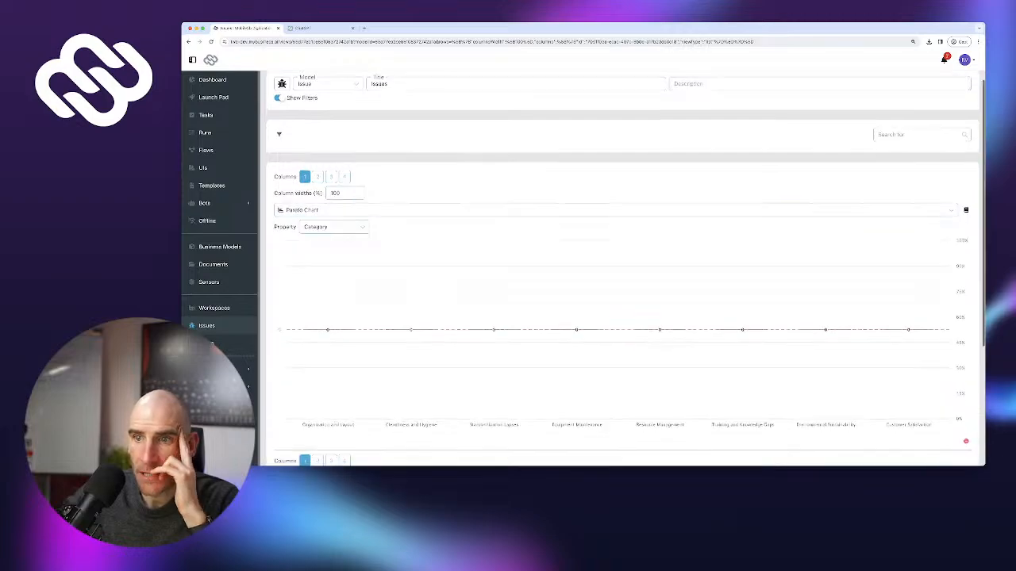
{"action": "scroll", "coordinate": [623, 269], "scroll_direction": "down", "scroll_amount": 1}
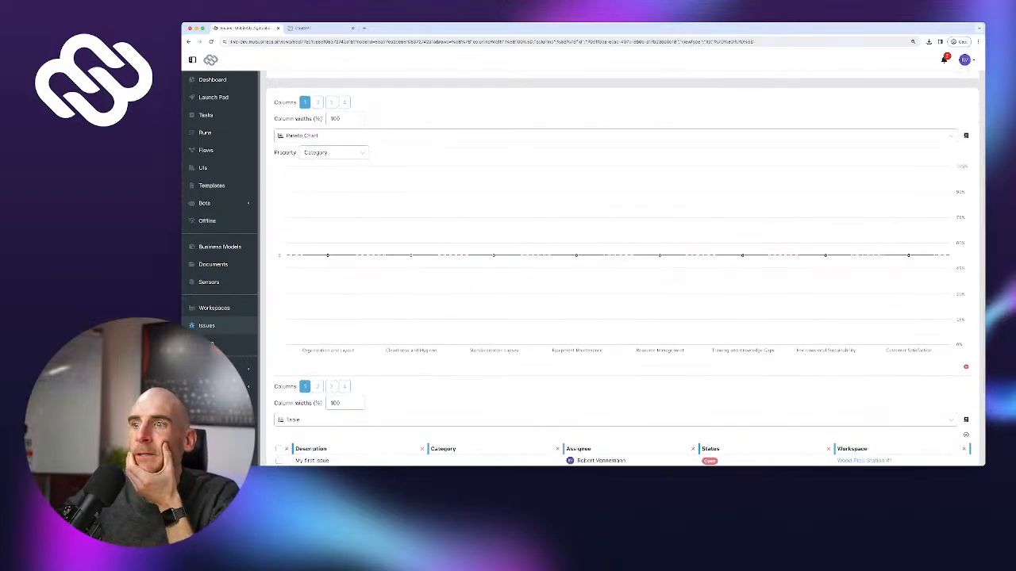
{"action": "scroll", "coordinate": [623, 268], "scroll_direction": "down", "scroll_amount": 1}
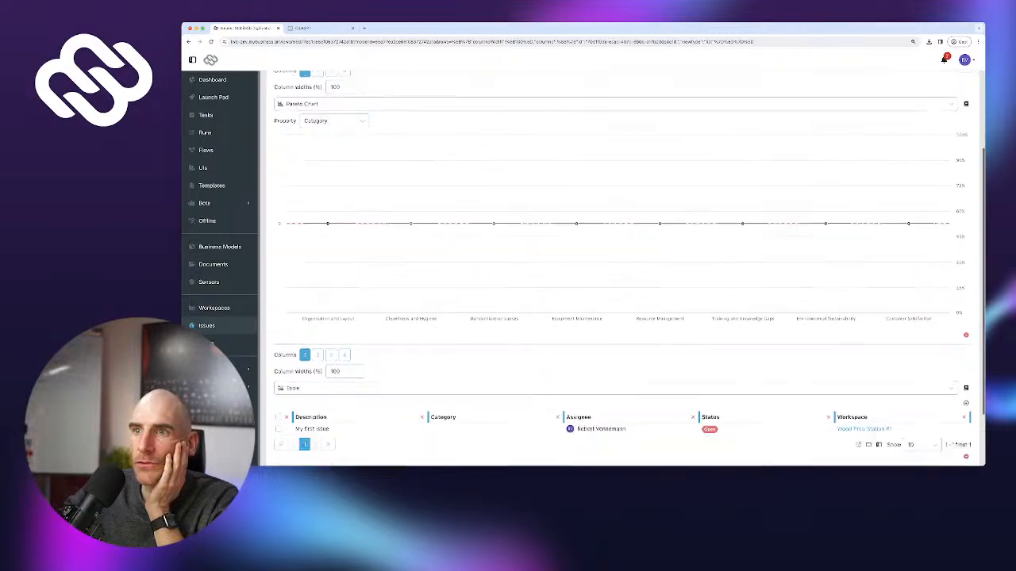
{"action": "scroll", "coordinate": [623, 268], "scroll_direction": "down", "scroll_amount": 1}
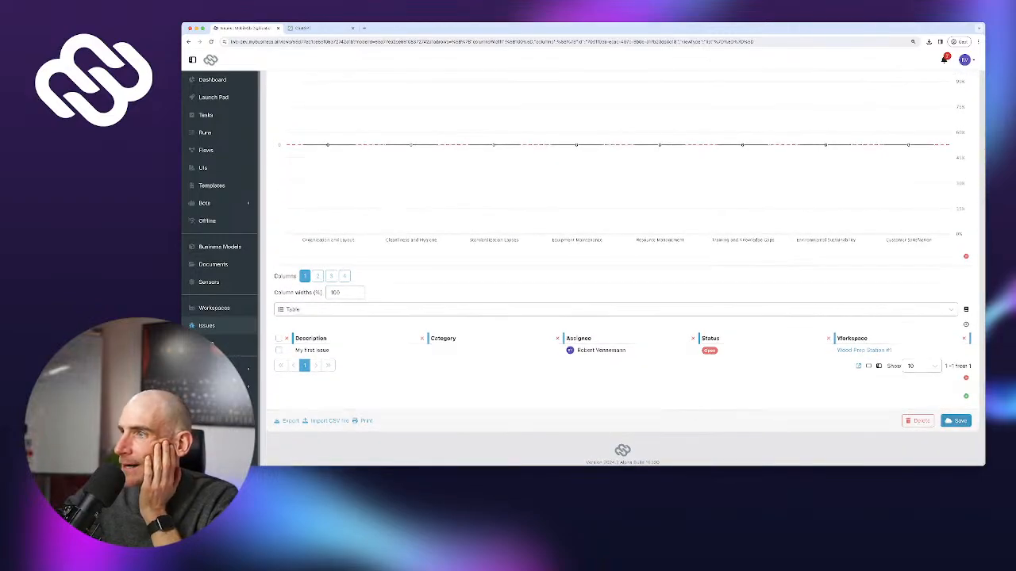
{"action": "left_click", "coordinate": [955, 421]}
{"action": "scroll", "coordinate": [623, 269], "scroll_direction": "down", "scroll_amount": 1}
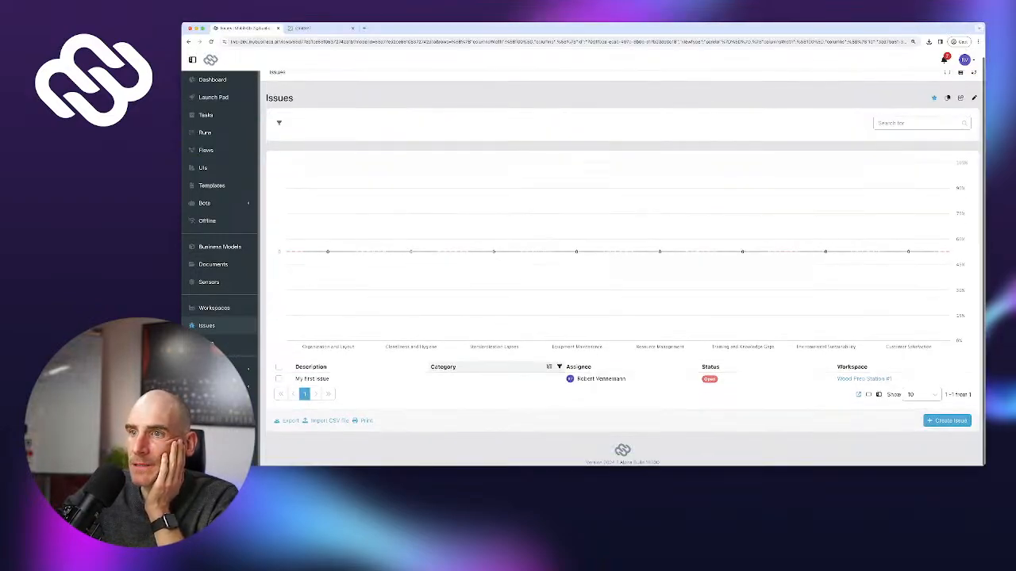
Set 'My first issue' category to Training and Knowledge Gaps
{"action": "left_click", "coordinate": [497, 380]}
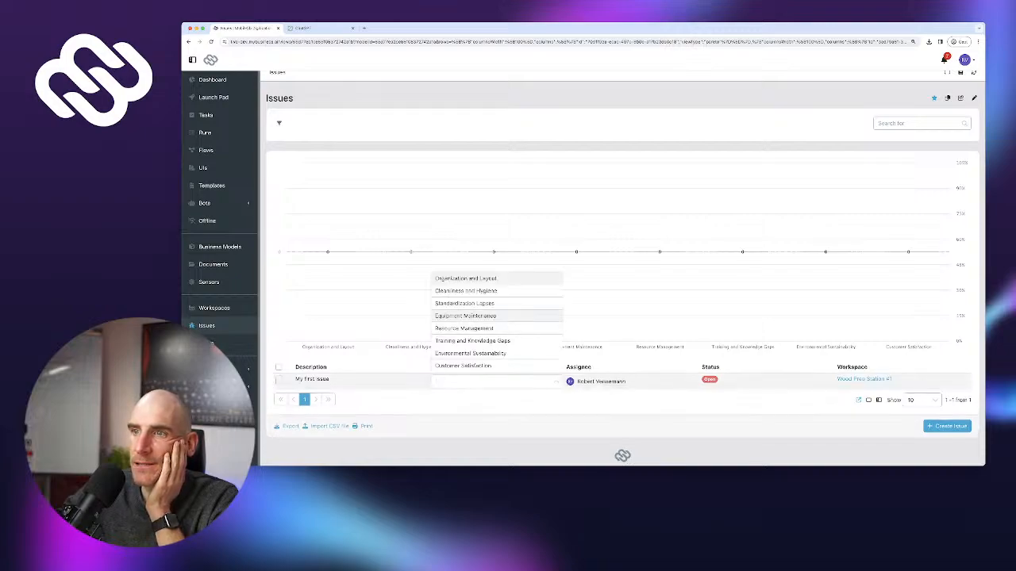
{"action": "left_click", "coordinate": [473, 341]}
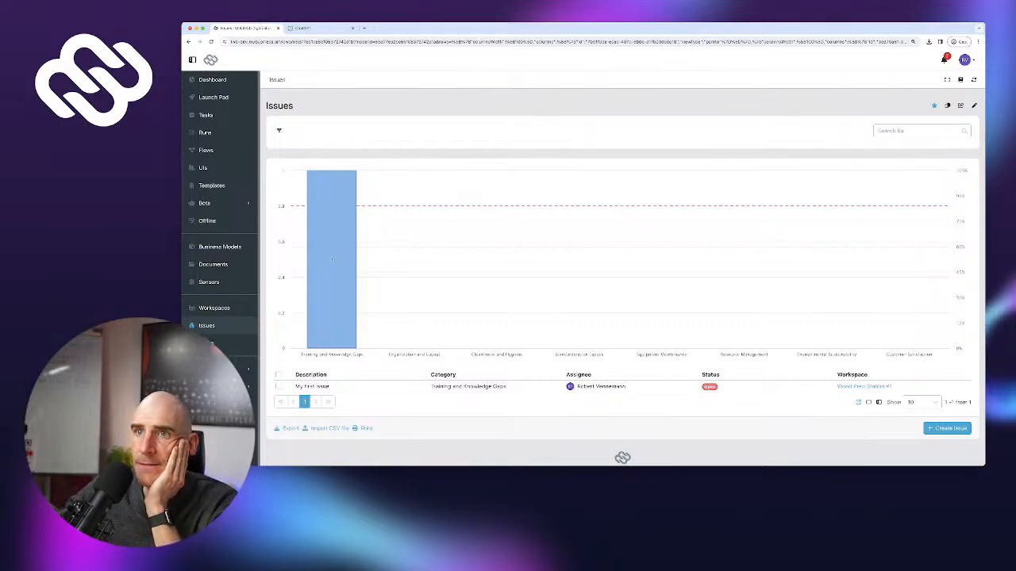
Filter issues to Status Open, remove that filter, then go to Workspaces
{"action": "left_click", "coordinate": [278, 130]}
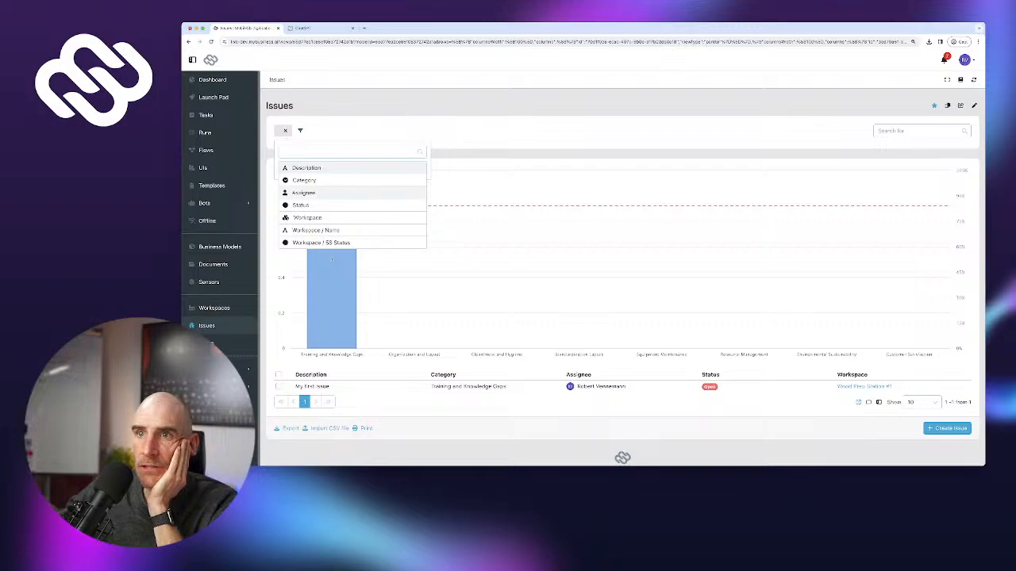
{"action": "left_click", "coordinate": [302, 205]}
{"action": "left_click", "coordinate": [304, 186]}
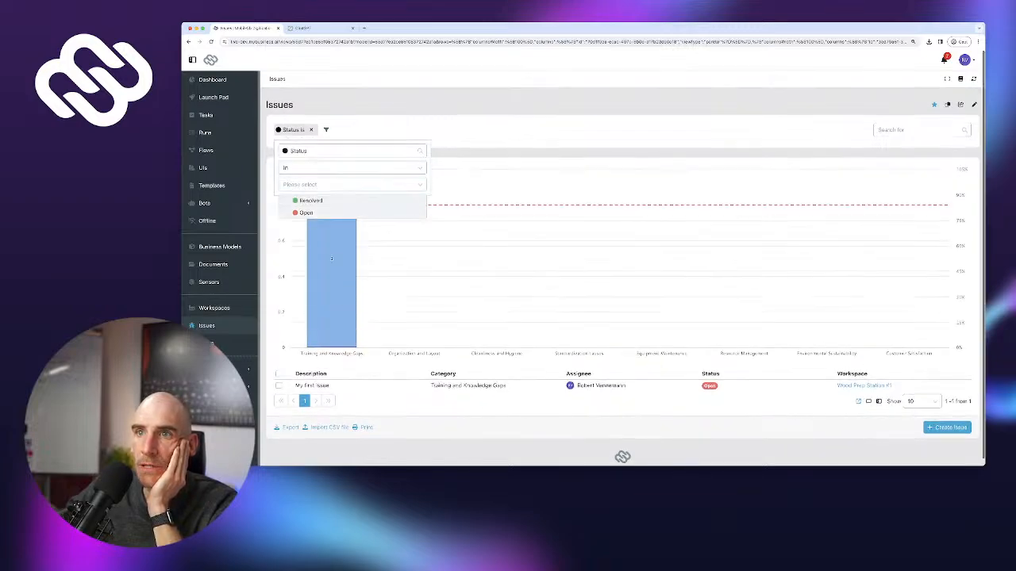
{"action": "left_click", "coordinate": [306, 213]}
{"action": "scroll", "coordinate": [622, 270], "scroll_direction": "down", "scroll_amount": 1}
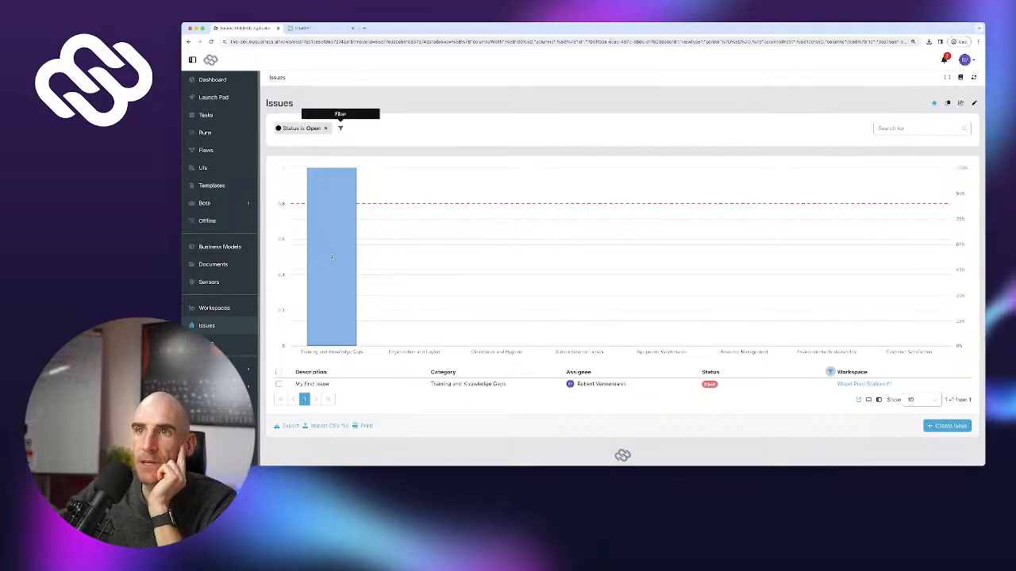
{"action": "left_click", "coordinate": [325, 128]}
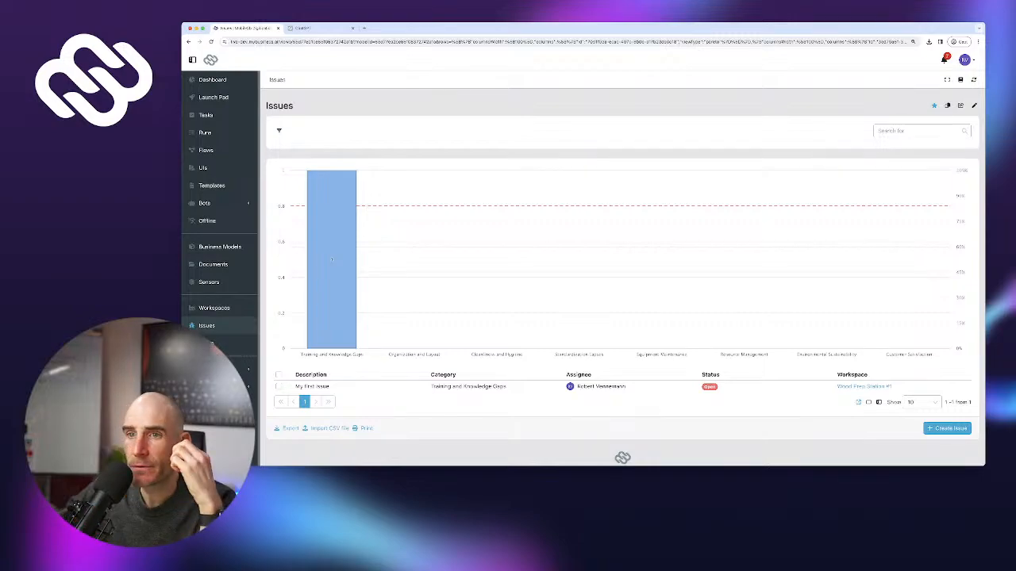
{"action": "left_click", "coordinate": [214, 308]}
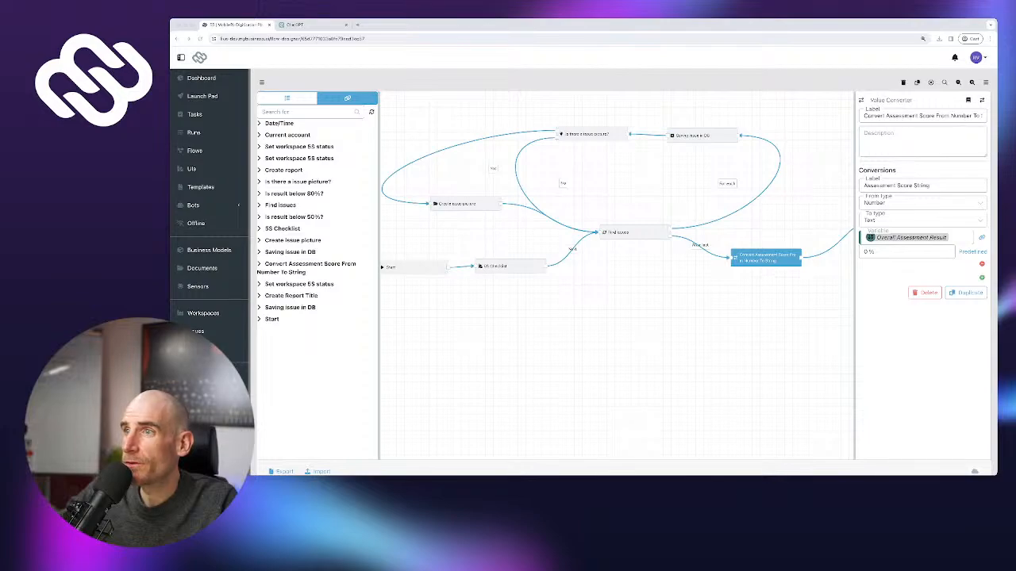
Reposition the Saving issue in DB, issue picture, Start and Find issues nodes
{"action": "left_click", "coordinate": [635, 232]}
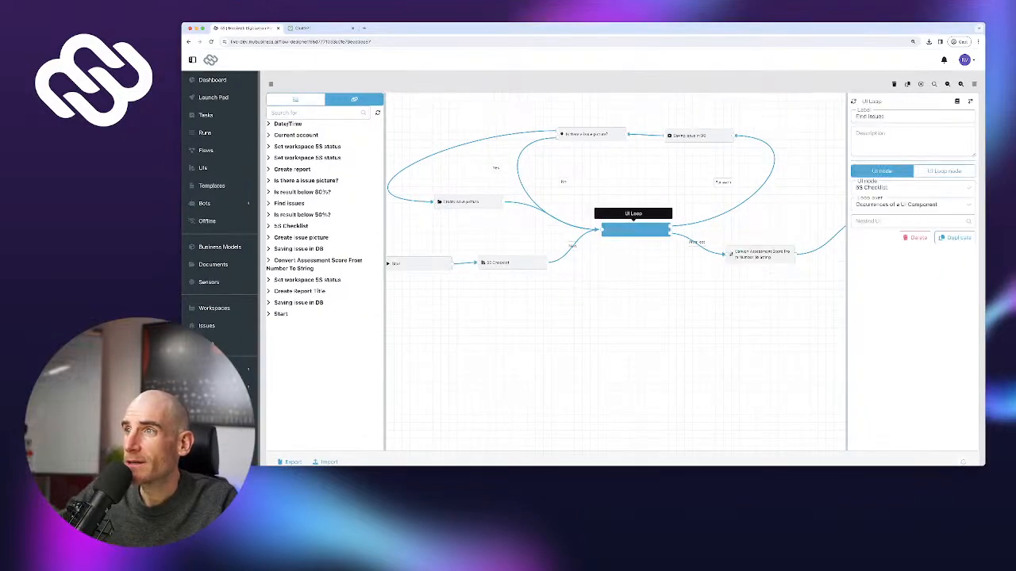
{"action": "left_click_drag", "start_coordinate": [699, 136], "coordinate": [709, 146]}
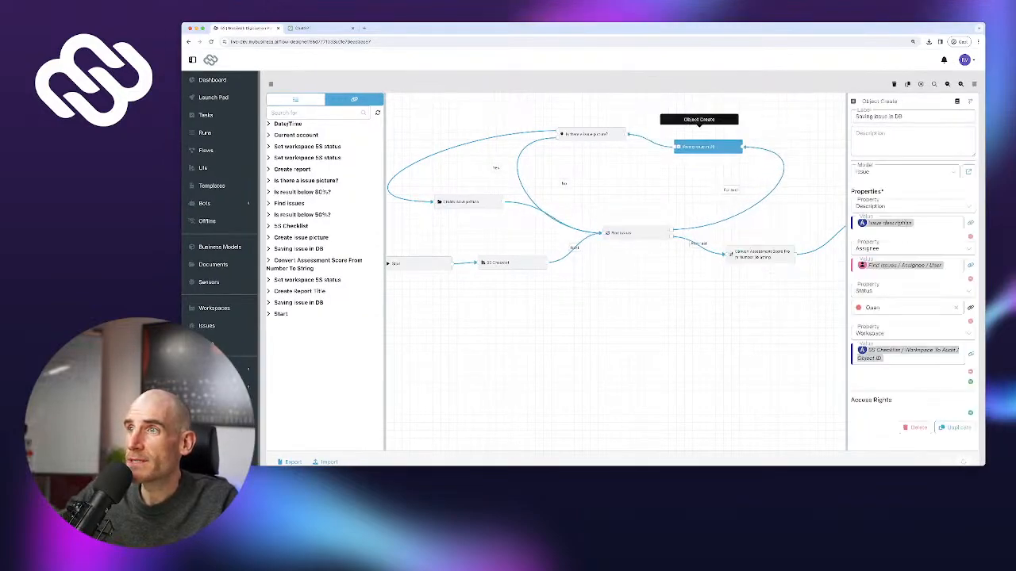
{"action": "left_click_drag", "start_coordinate": [591, 134], "coordinate": [602, 145]}
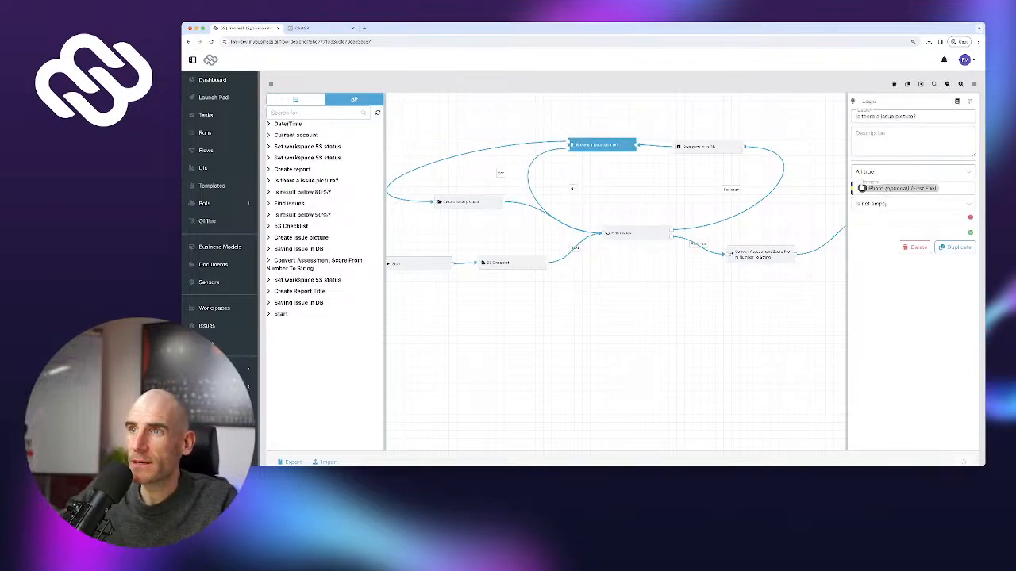
{"action": "left_click_drag", "start_coordinate": [459, 202], "coordinate": [492, 226]}
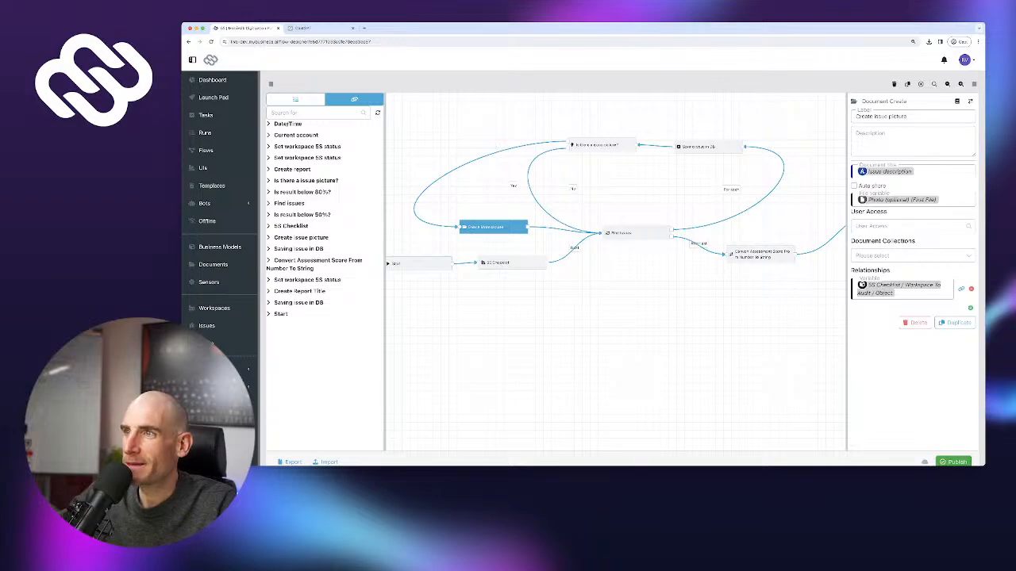
{"action": "left_click", "coordinate": [698, 147]}
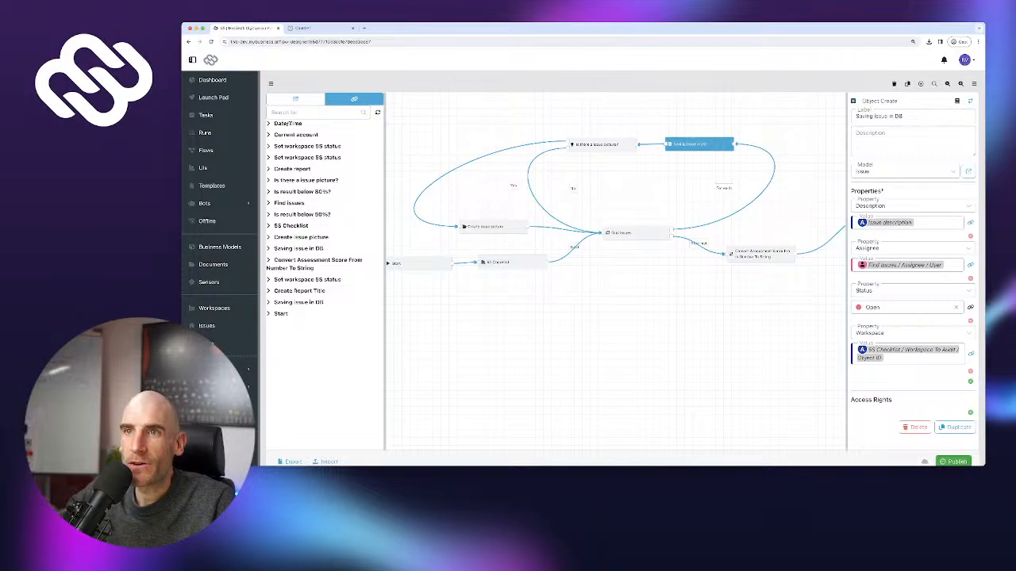
{"action": "left_click", "coordinate": [295, 99]}
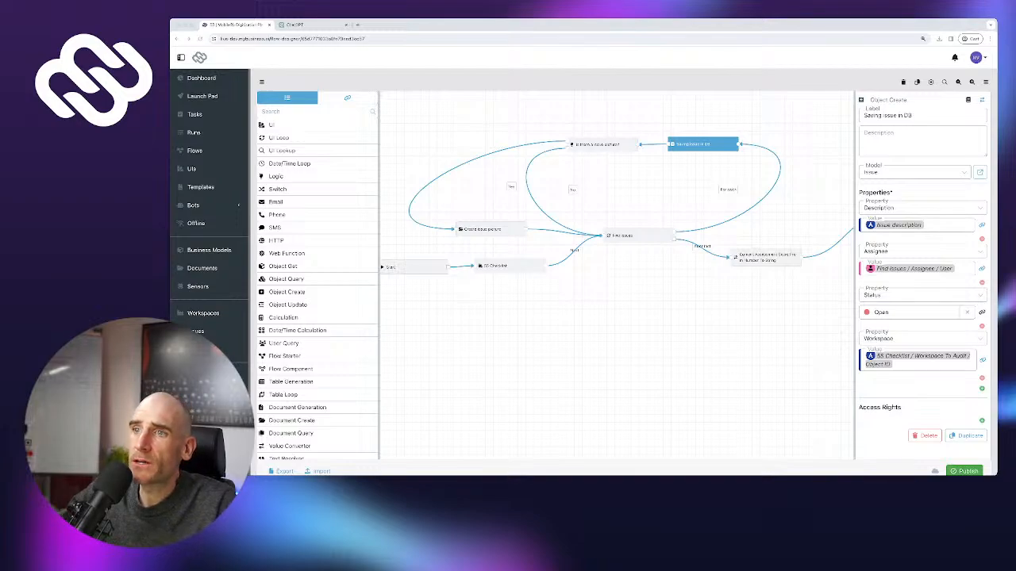
{"action": "mouse_move", "coordinate": [414, 268]}
{"action": "left_mouse_down"}
{"action": "mouse_move", "coordinate": [401, 276]}
{"action": "mouse_move", "coordinate": [414, 275]}
{"action": "left_mouse_up"}
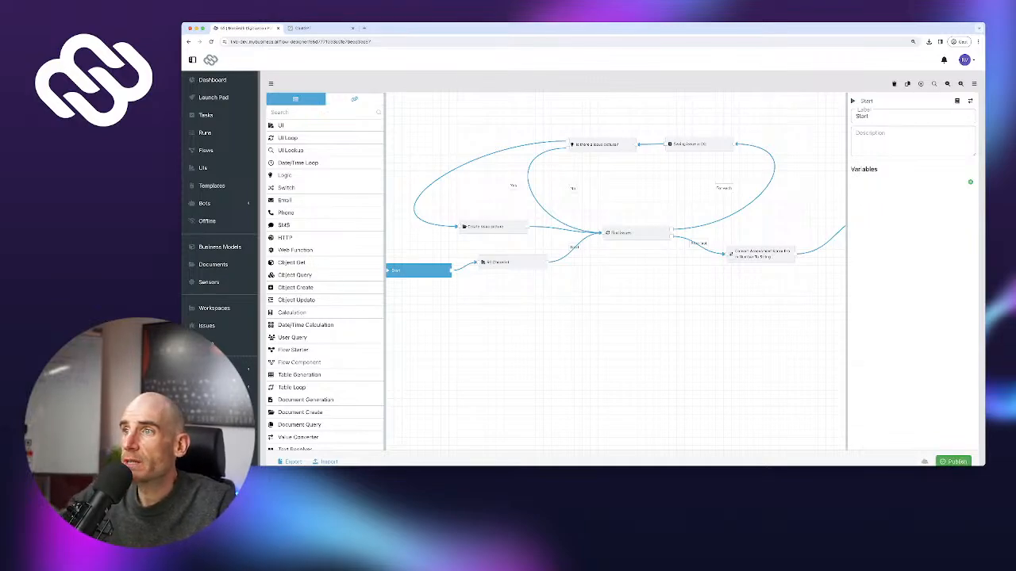
{"action": "left_click", "coordinate": [635, 227]}
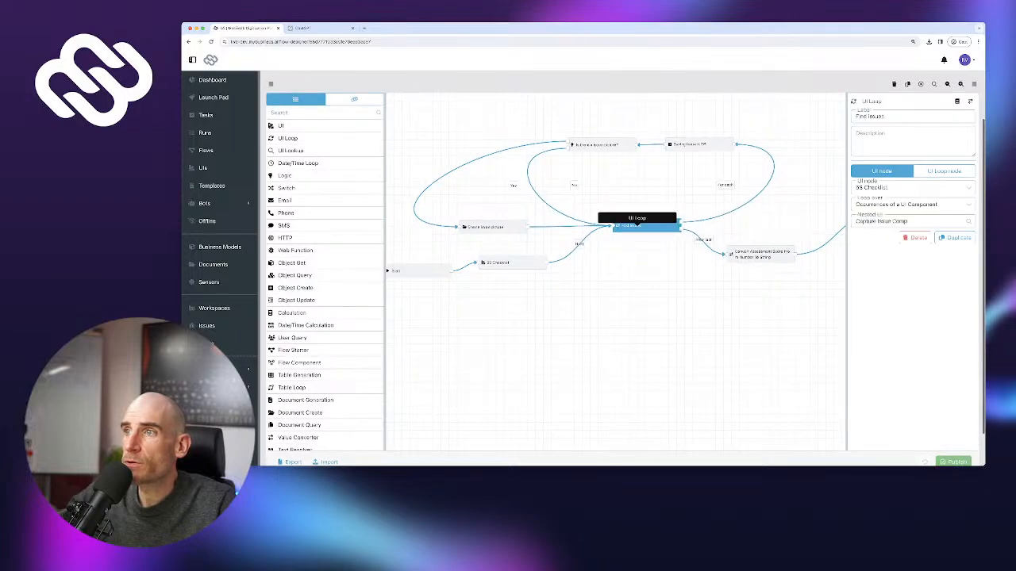
{"action": "left_click_drag", "start_coordinate": [637, 227], "coordinate": [642, 210]}
Rearrange the Create Report Title, Create report, End and Start nodes, then publish the flow
{"action": "scroll", "coordinate": [615, 270], "scroll_direction": "right", "scroll_amount": 3}
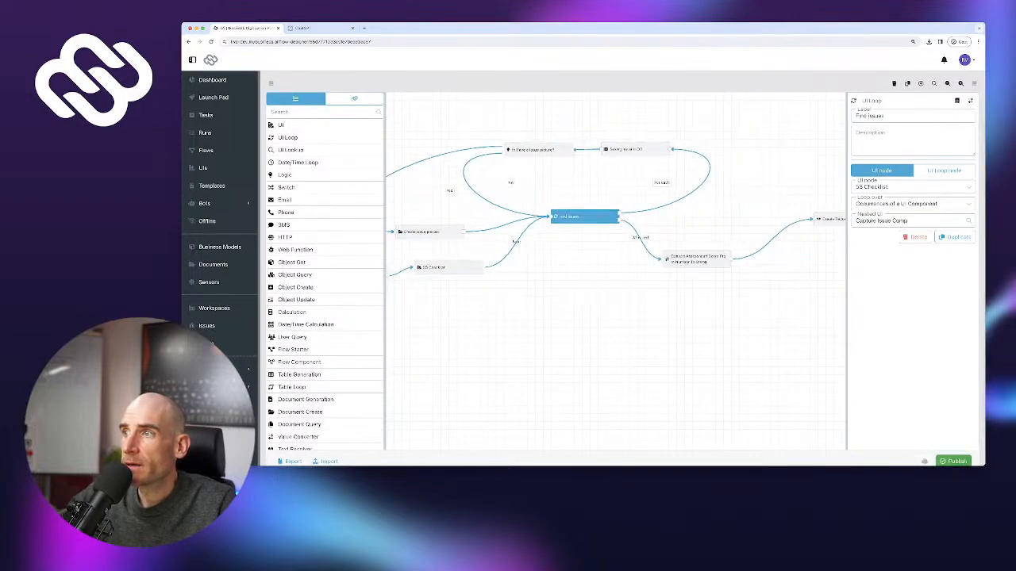
{"action": "scroll", "coordinate": [615, 269], "scroll_direction": "right", "scroll_amount": 4}
{"action": "left_click_drag", "start_coordinate": [702, 229], "coordinate": [673, 260]}
{"action": "scroll", "coordinate": [673, 260], "scroll_direction": "down", "scroll_amount": 2}
{"action": "left_click_drag", "start_coordinate": [673, 295], "coordinate": [565, 305]}
{"action": "left_click", "coordinate": [728, 245]}
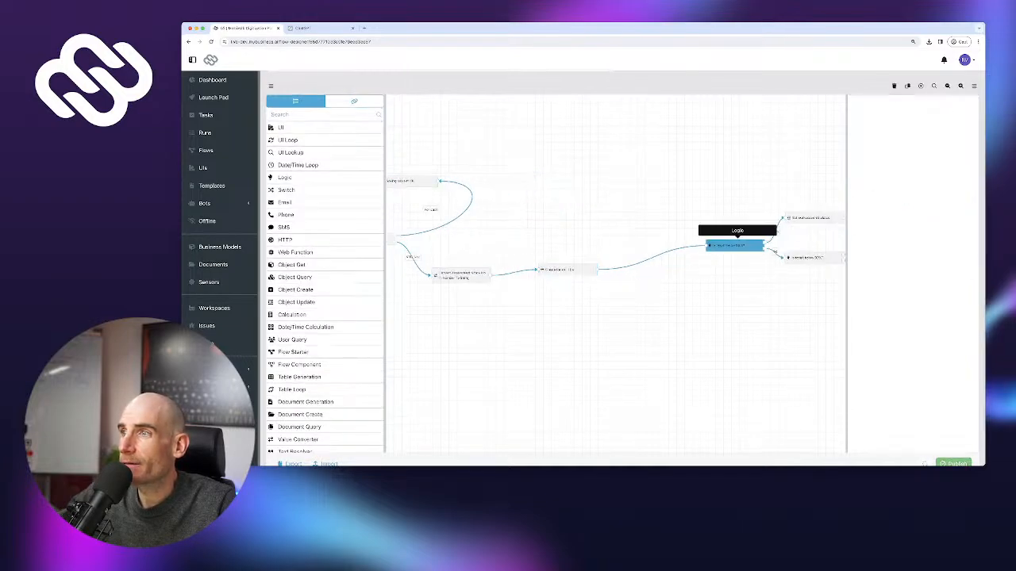
{"action": "scroll", "coordinate": [615, 270], "scroll_direction": "right", "scroll_amount": 5}
{"action": "left_click_drag", "start_coordinate": [486, 273], "coordinate": [500, 276]}
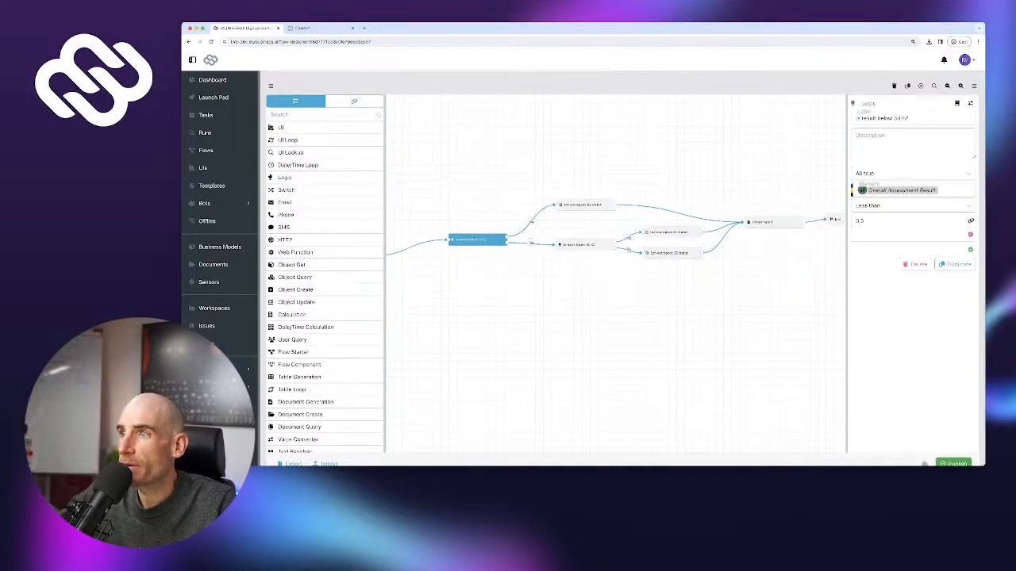
{"action": "left_click_drag", "start_coordinate": [599, 289], "coordinate": [450, 303]}
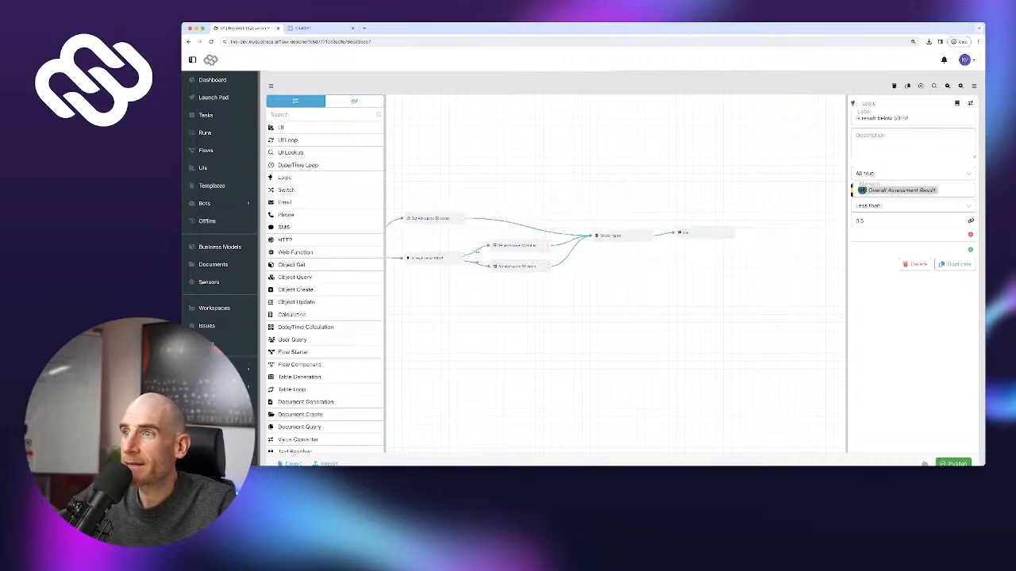
{"action": "left_click_drag", "start_coordinate": [703, 233], "coordinate": [746, 223]}
{"action": "mouse_move", "coordinate": [622, 236]}
{"action": "left_mouse_down"}
{"action": "mouse_move", "coordinate": [638, 220]}
{"action": "mouse_move", "coordinate": [634, 228]}
{"action": "left_mouse_up"}
{"action": "left_click_drag", "start_coordinate": [591, 290], "coordinate": [719, 287]}
{"action": "left_click_drag", "start_coordinate": [548, 325], "coordinate": [695, 280]}
{"action": "left_click_drag", "start_coordinate": [555, 302], "coordinate": [677, 329]}
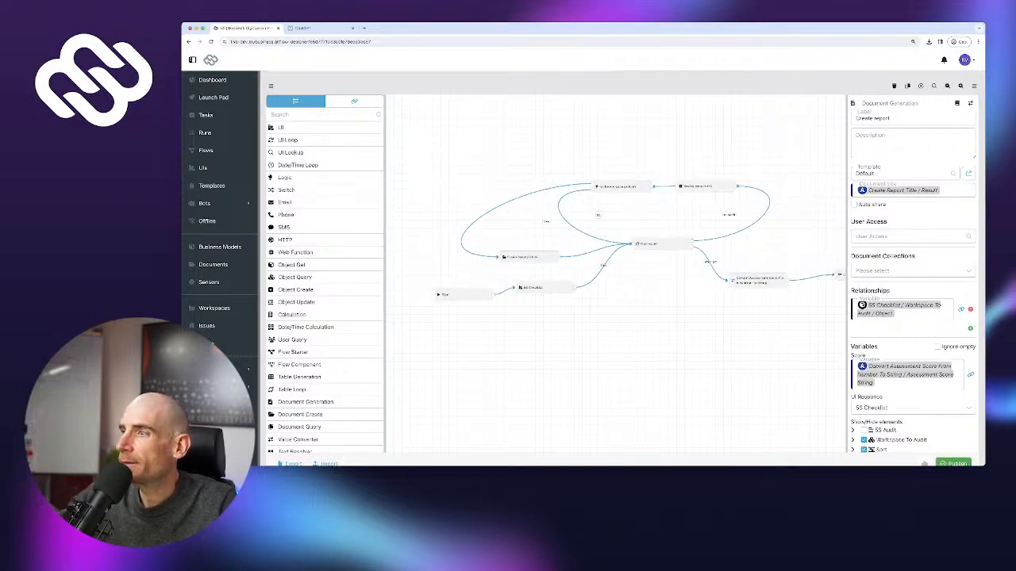
{"action": "left_click_drag", "start_coordinate": [465, 295], "coordinate": [427, 290]}
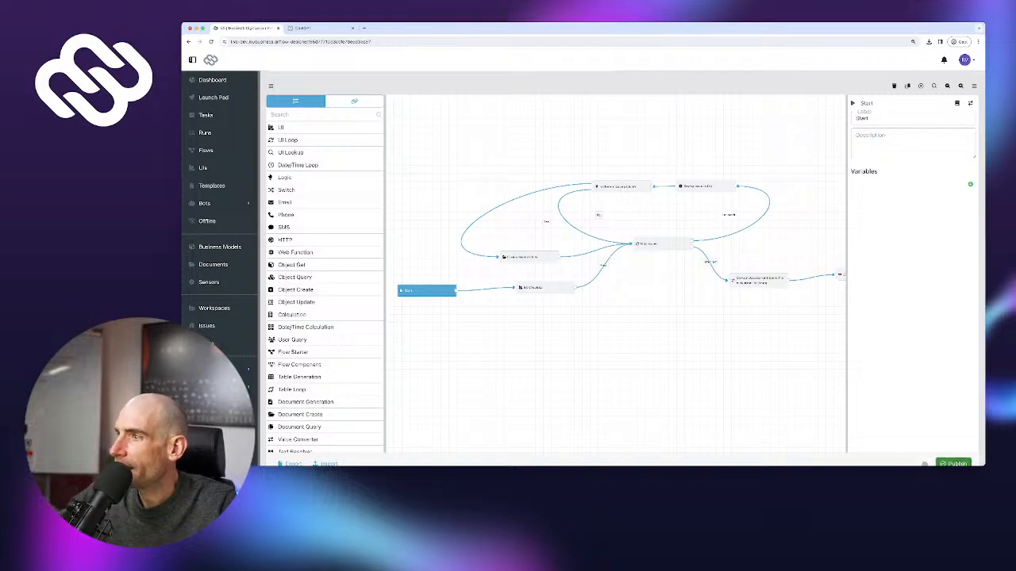
{"action": "left_click", "coordinate": [953, 464]}
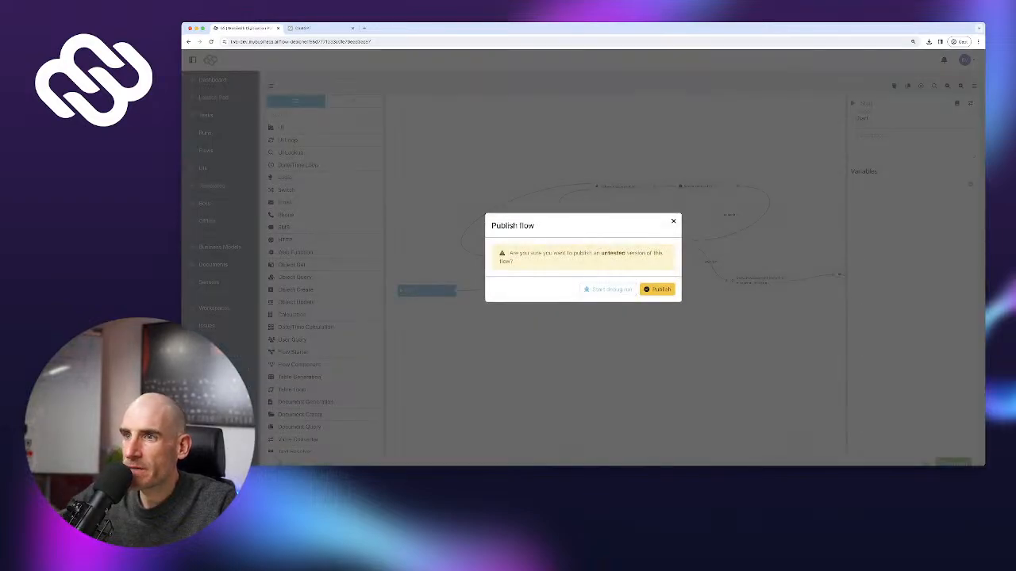
{"action": "left_click", "coordinate": [657, 289]}
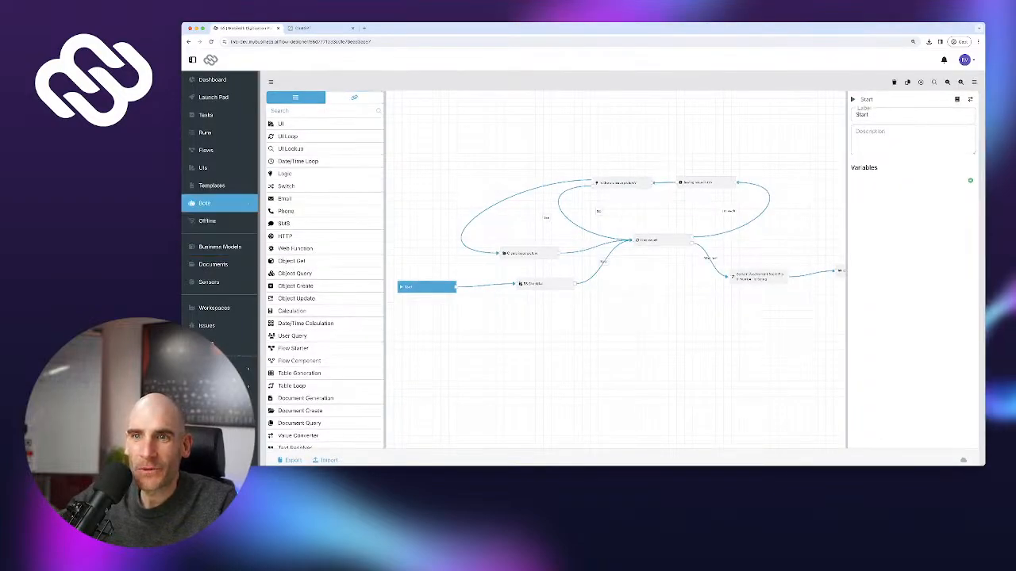
Browse Workspaces, Issues and UIs, finishing on the Business Models list
{"action": "left_click", "coordinate": [215, 308]}
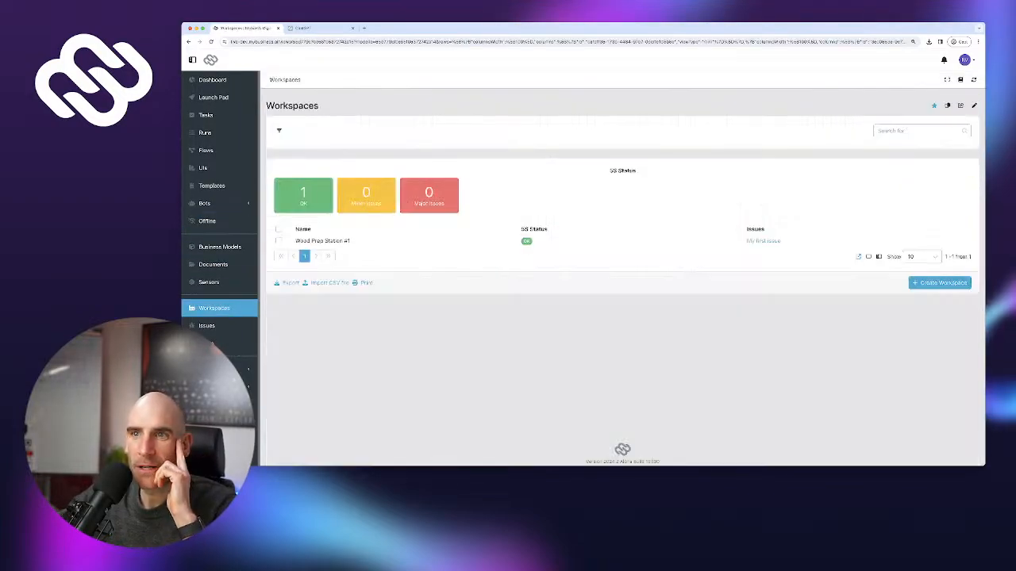
{"action": "left_click", "coordinate": [207, 325]}
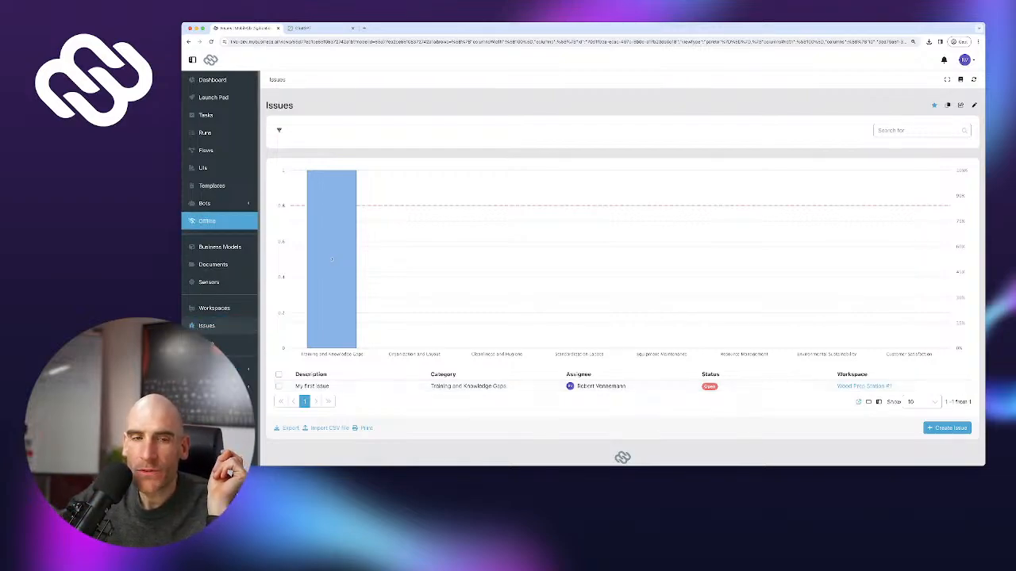
{"action": "left_click", "coordinate": [203, 167]}
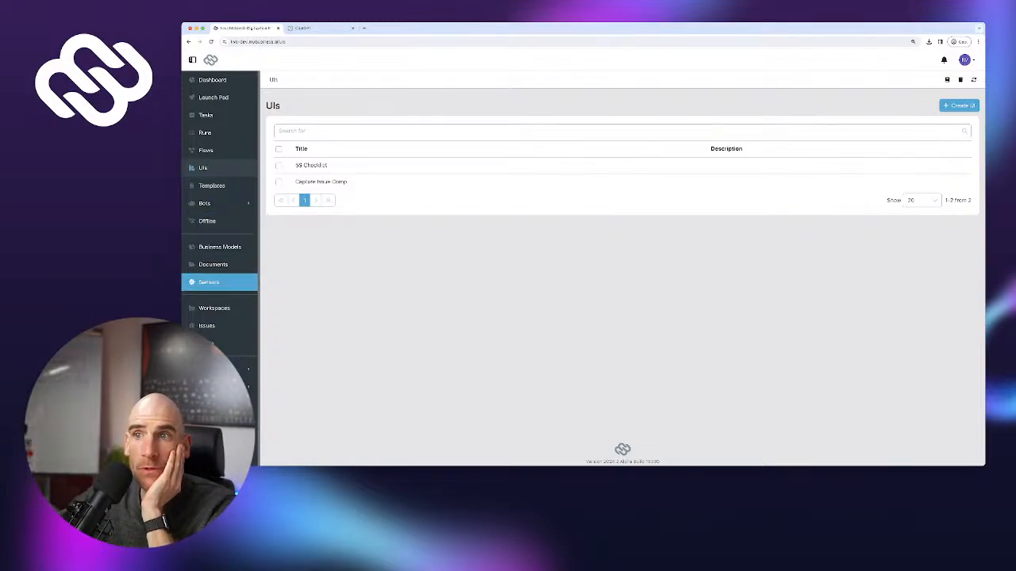
{"action": "left_click", "coordinate": [220, 247]}
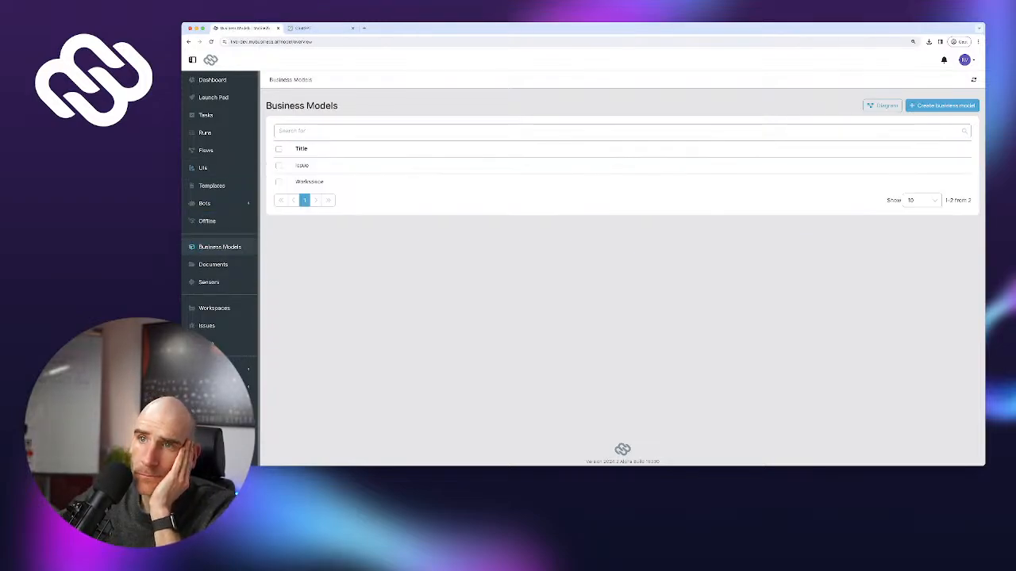
Open the Issue model's Category field to show its options, starting with Organization and Layout
{"action": "left_click", "coordinate": [302, 166]}
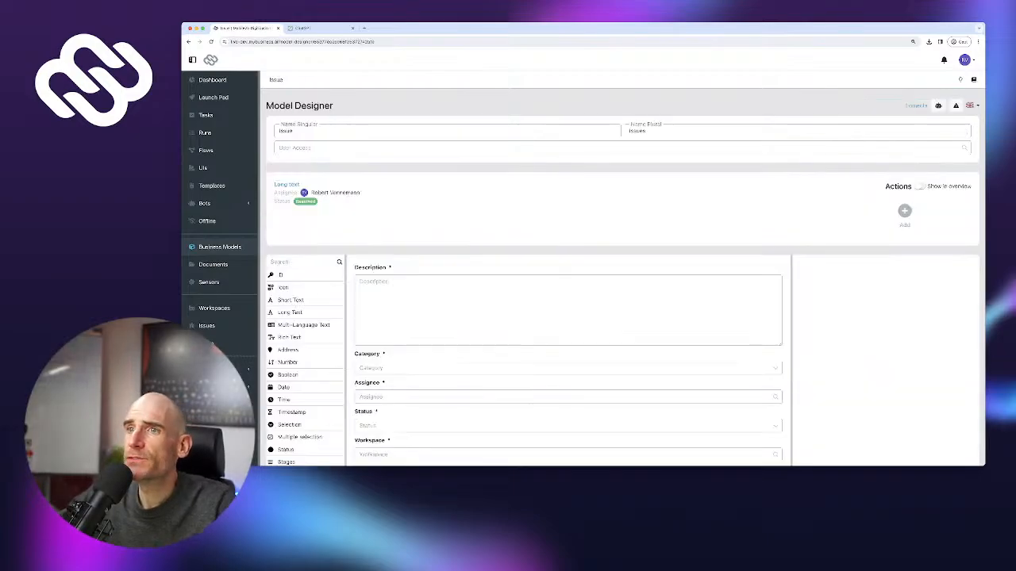
{"action": "scroll", "coordinate": [568, 268], "scroll_direction": "down", "scroll_amount": 3}
{"action": "left_click", "coordinate": [569, 229]}
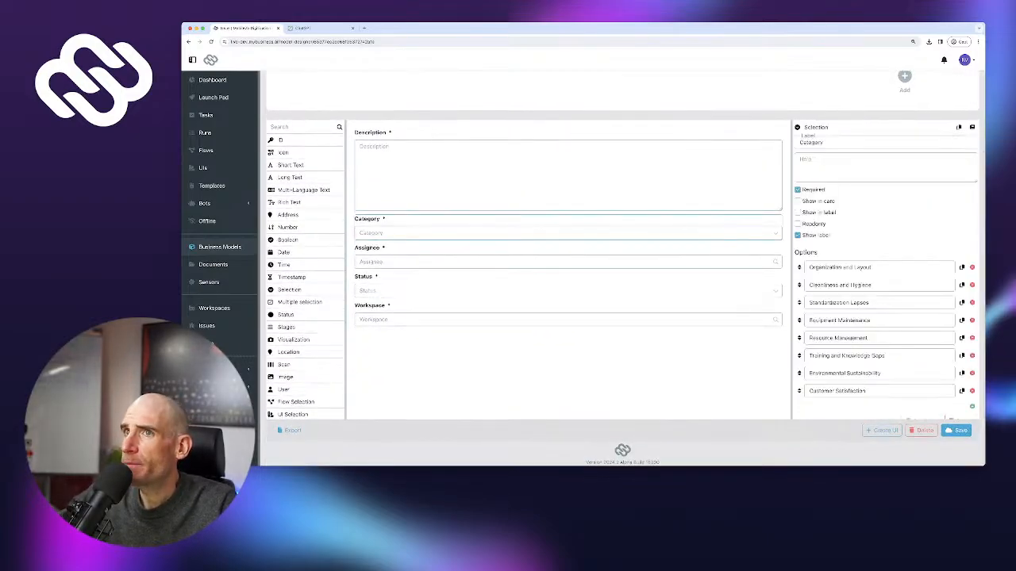
{"action": "scroll", "coordinate": [885, 270], "scroll_direction": "up", "scroll_amount": 1}
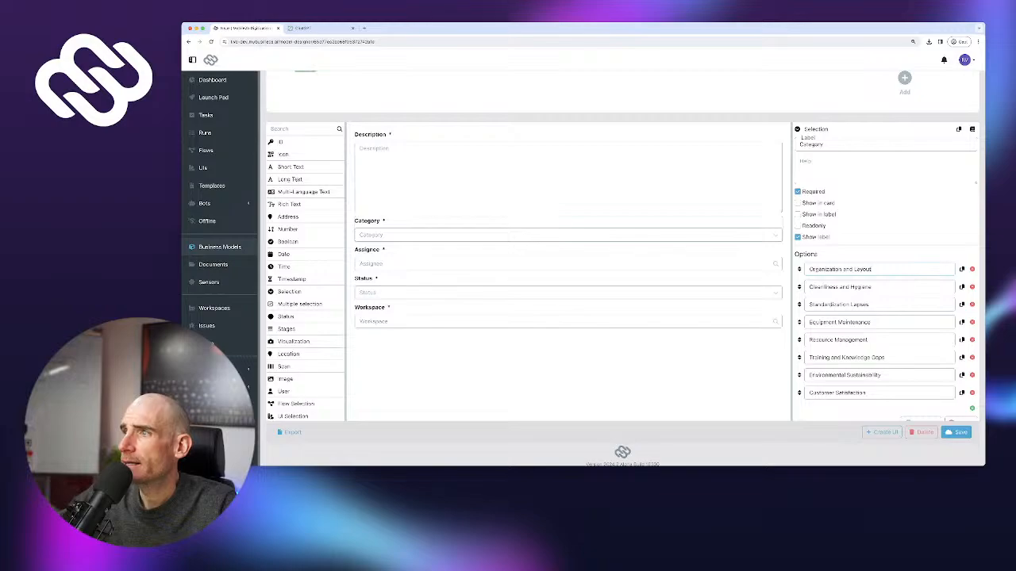
{"action": "triple_click", "coordinate": [839, 269]}
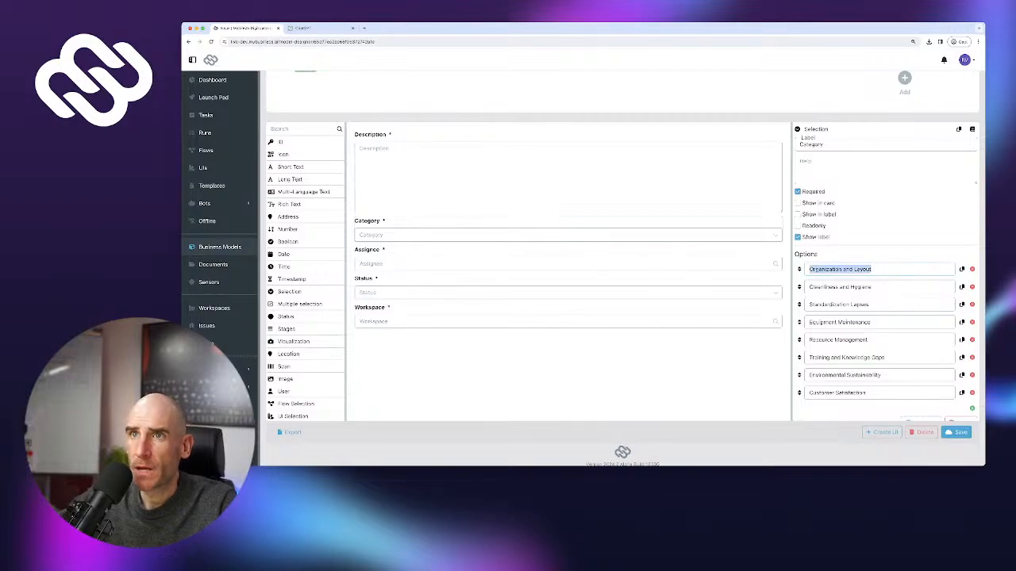
Open the model designer address in a new tab and show its UIs list
{"action": "key", "text": "super+l"}
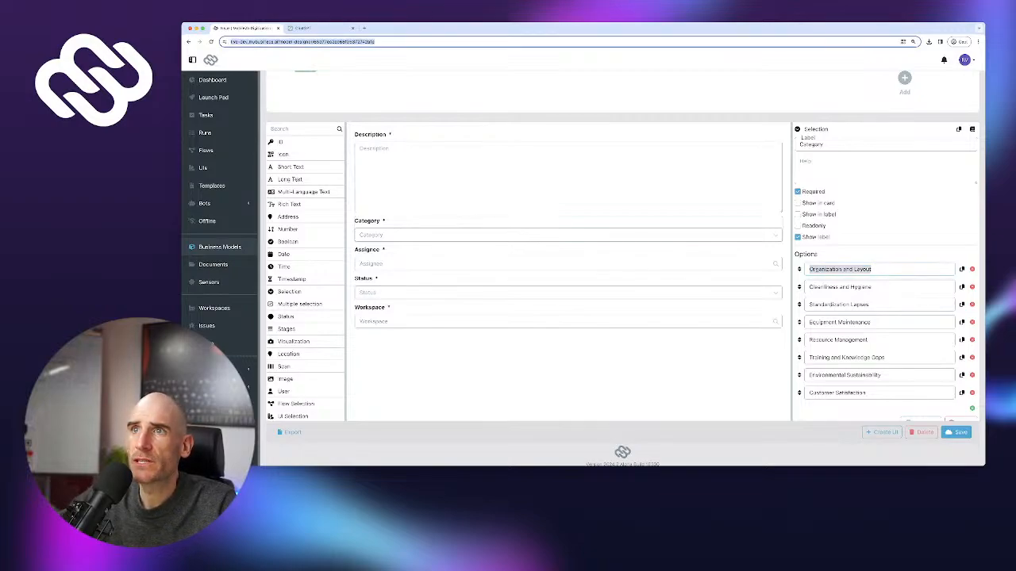
{"action": "key", "text": "super+c"}
{"action": "key", "text": "super+t"}
{"action": "key", "text": "super+v"}
{"action": "key", "text": "Return"}
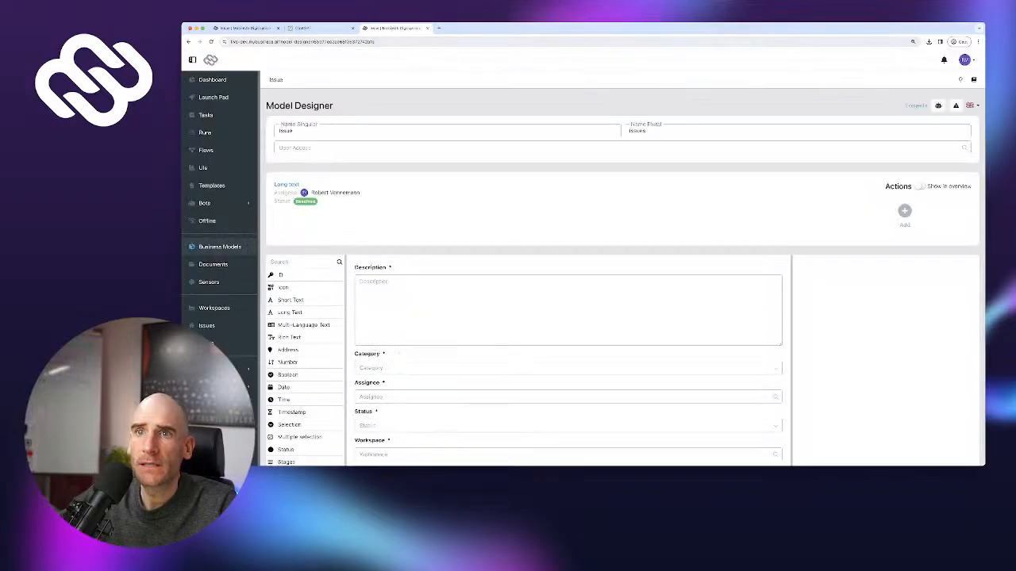
{"action": "left_click_drag", "start_coordinate": [396, 29], "coordinate": [322, 29]}
{"action": "left_click", "coordinate": [203, 167]}
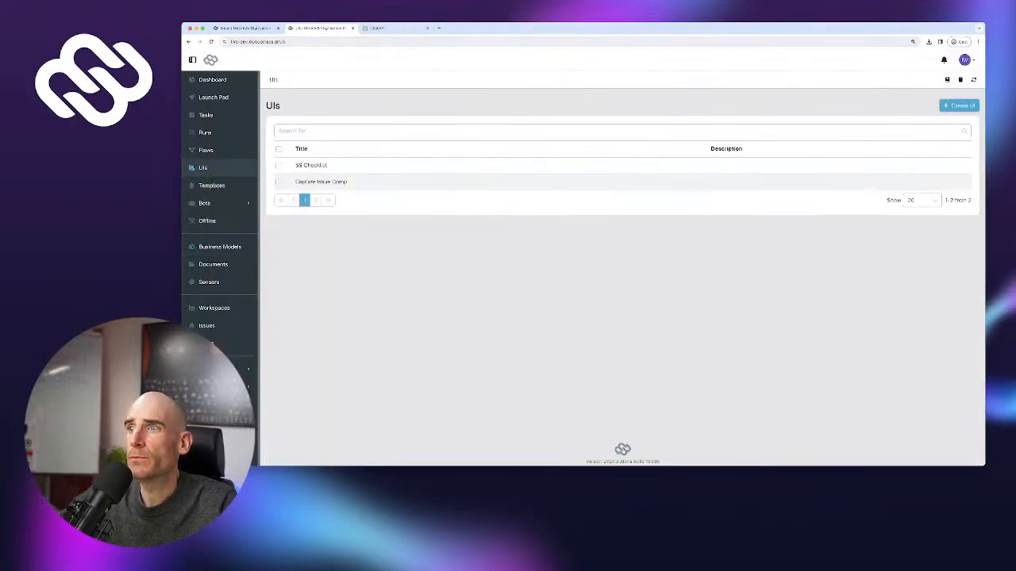
In Capture Issue Comp, place a Selection field between Issue description and Assignee
{"action": "left_click", "coordinate": [314, 182]}
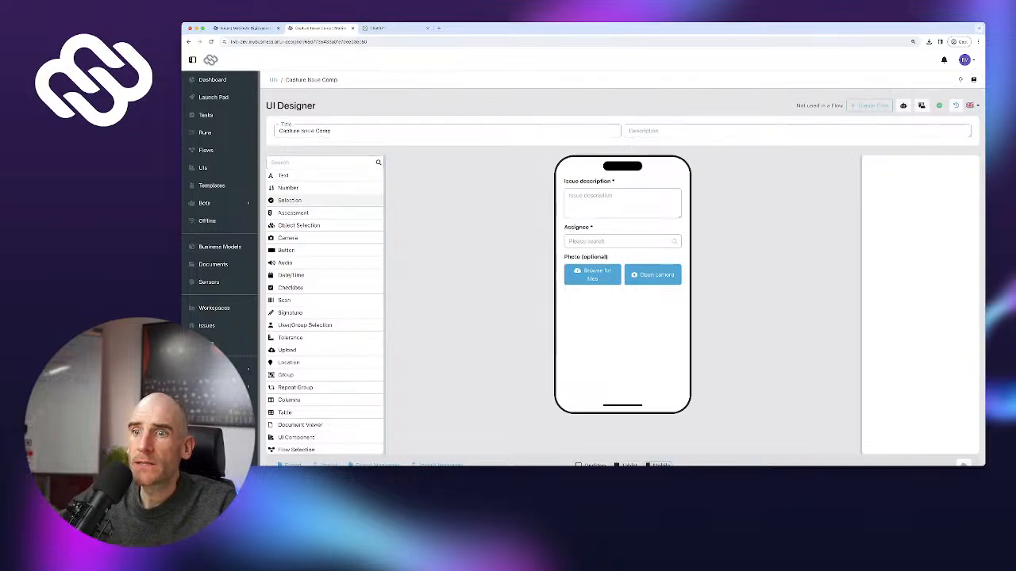
{"action": "scroll", "coordinate": [318, 337], "scroll_direction": "down", "scroll_amount": 1}
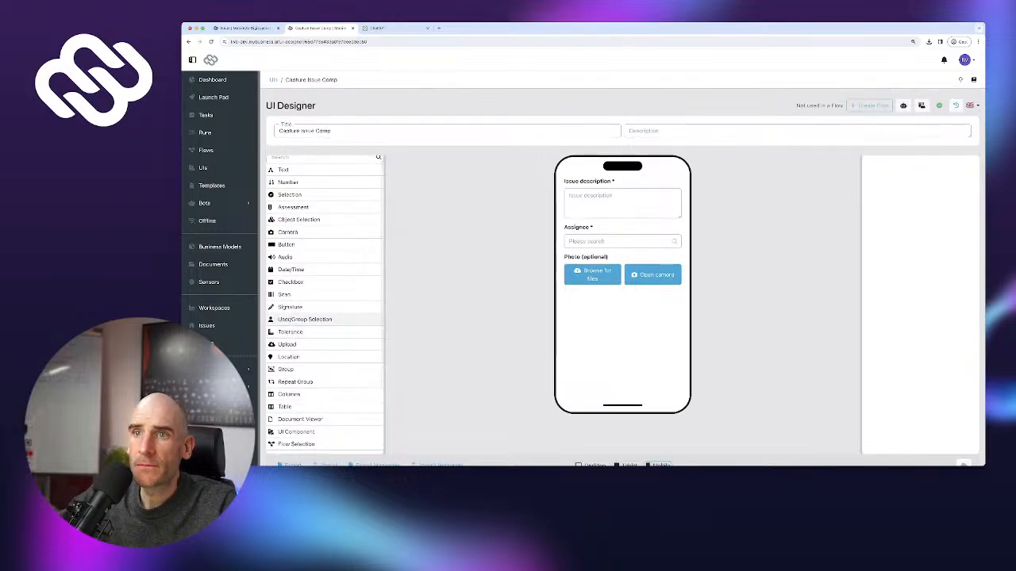
{"action": "scroll", "coordinate": [325, 305], "scroll_direction": "down", "scroll_amount": 1}
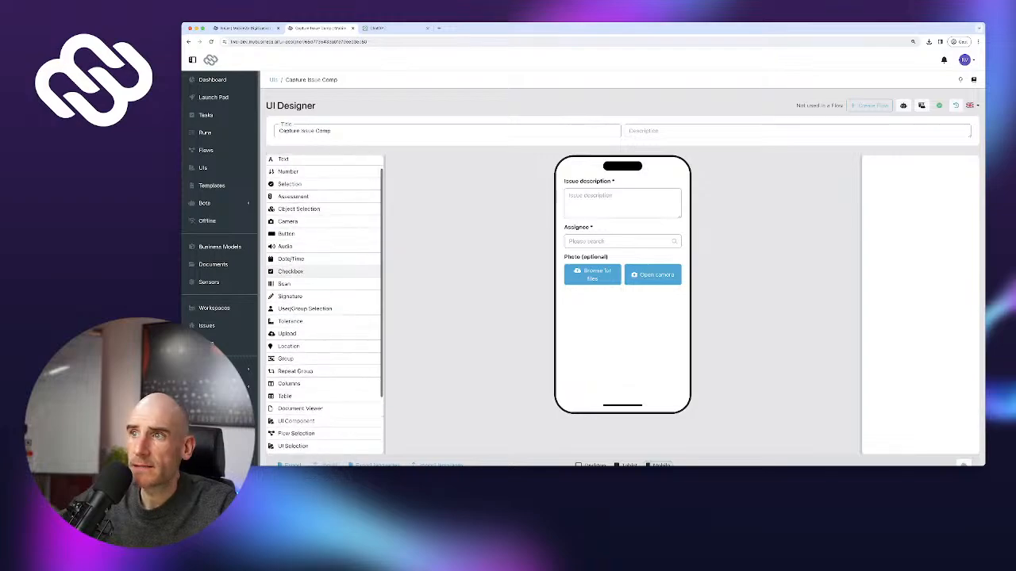
{"action": "left_click_drag", "start_coordinate": [289, 184], "coordinate": [622, 231]}
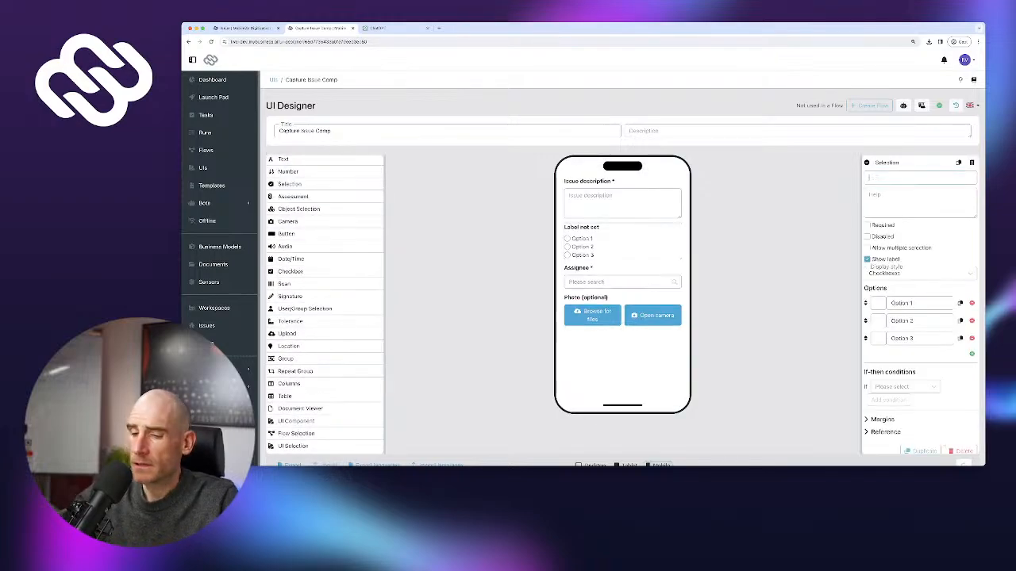
Label the new field Category, make it required, and display it as a dropdown
{"action": "type", "text": "V"}
{"action": "key", "text": "BackSpace"}
{"action": "type", "text": "Cate"}
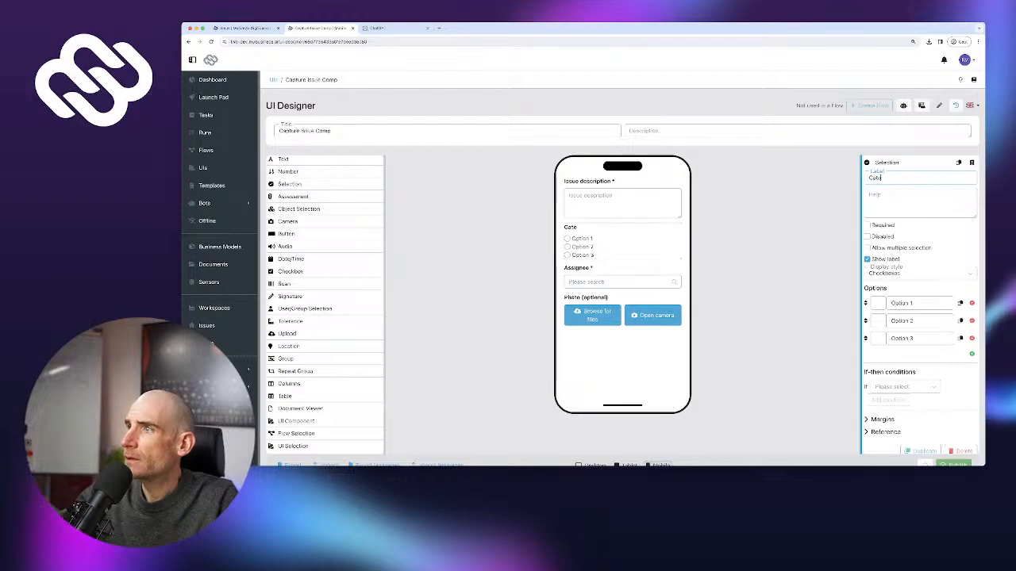
{"action": "type", "text": "gory"}
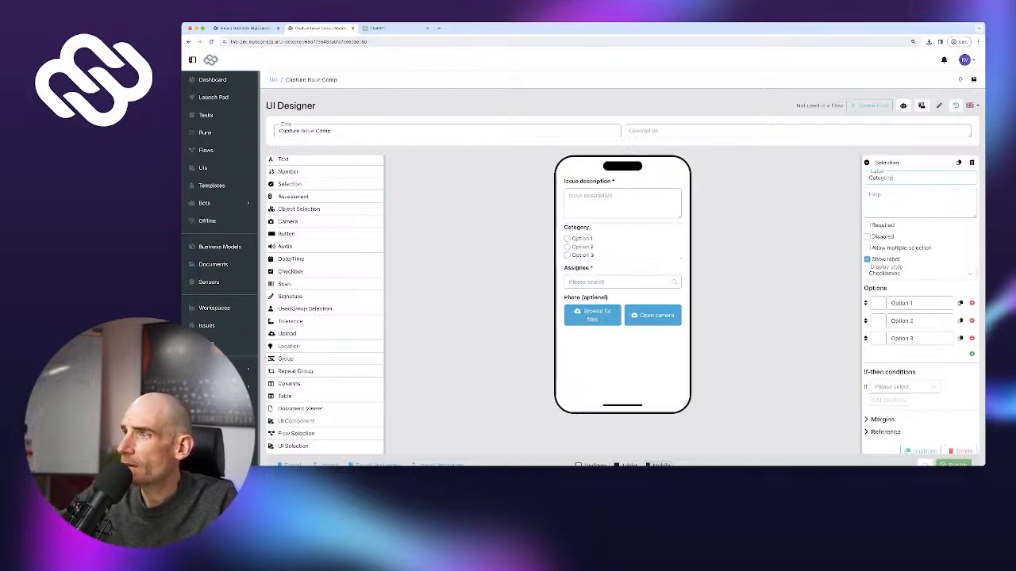
{"action": "left_click", "coordinate": [867, 225]}
{"action": "left_click", "coordinate": [919, 274]}
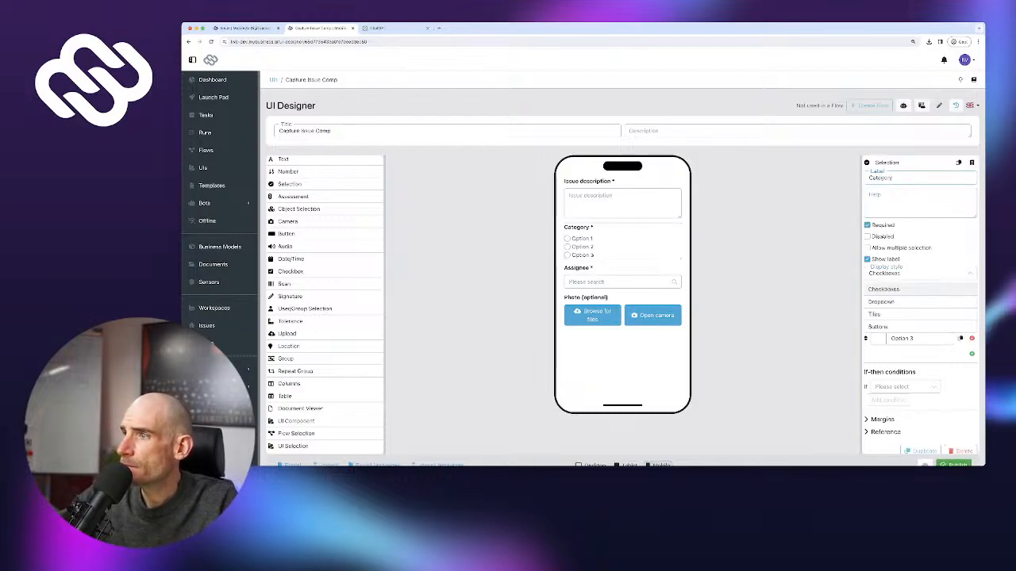
{"action": "left_click", "coordinate": [897, 301]}
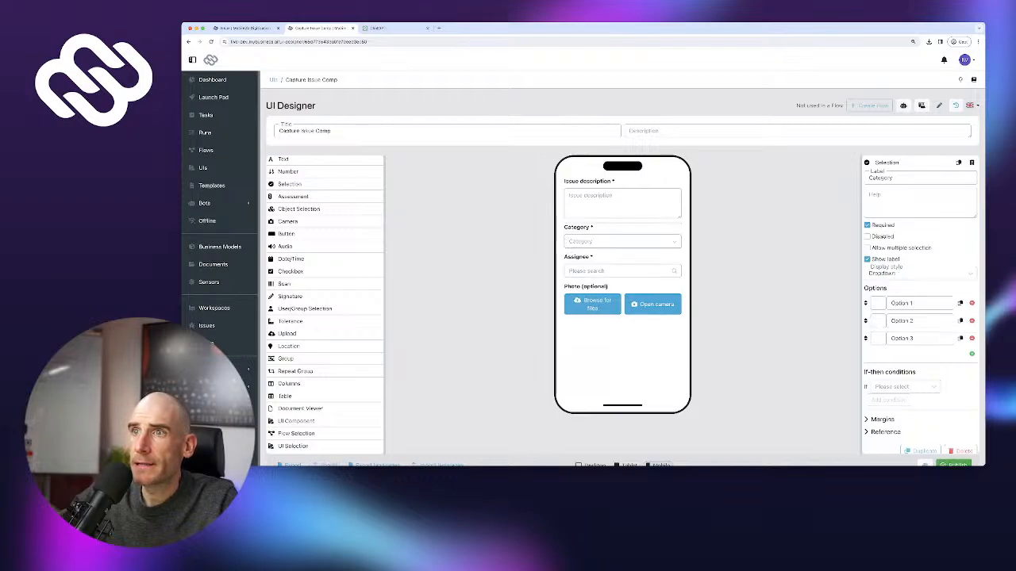
Copy Organization and Layout and Cleanliness and Hygiene from the Issue model into the first two Category options
{"action": "left_click", "coordinate": [244, 29]}
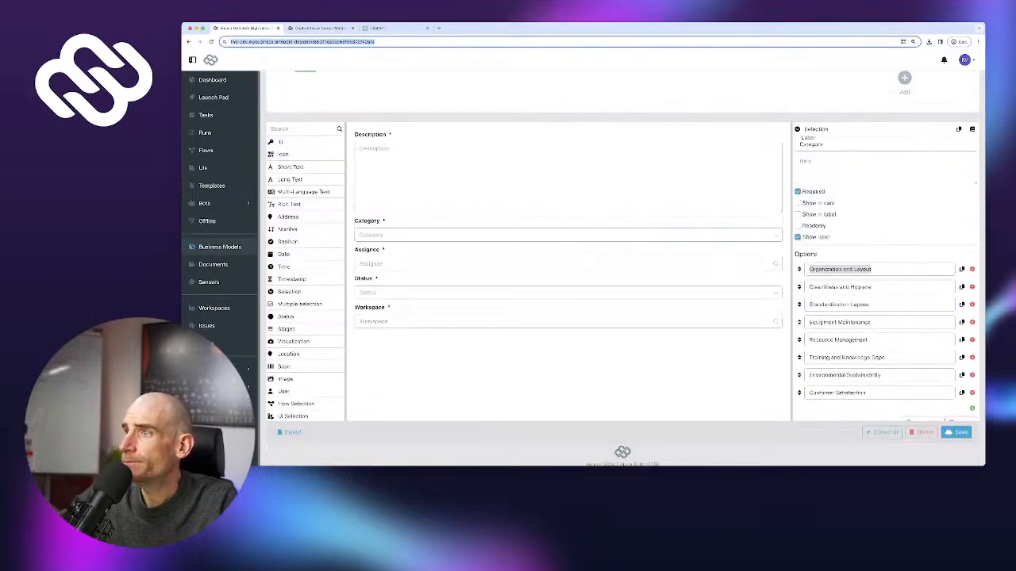
{"action": "left_click", "coordinate": [842, 270]}
{"action": "key", "text": "super+a"}
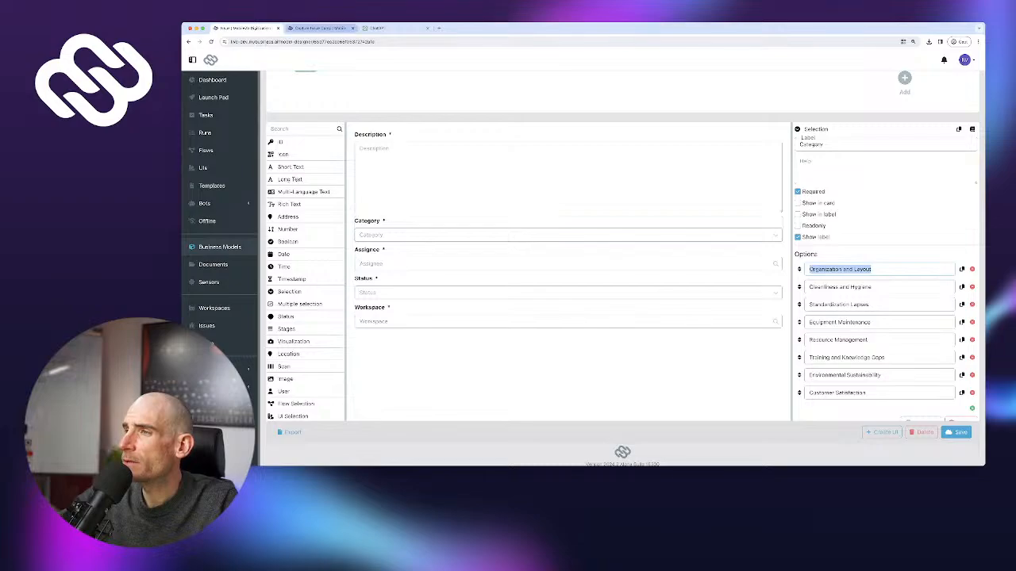
{"action": "left_click", "coordinate": [321, 29]}
{"action": "key", "text": "super+v"}
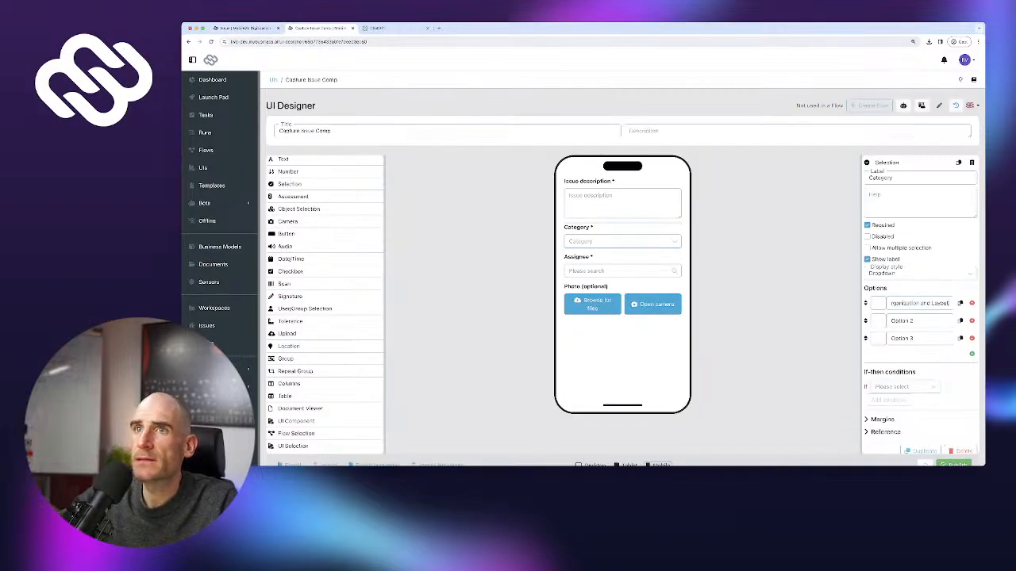
{"action": "left_click", "coordinate": [245, 28]}
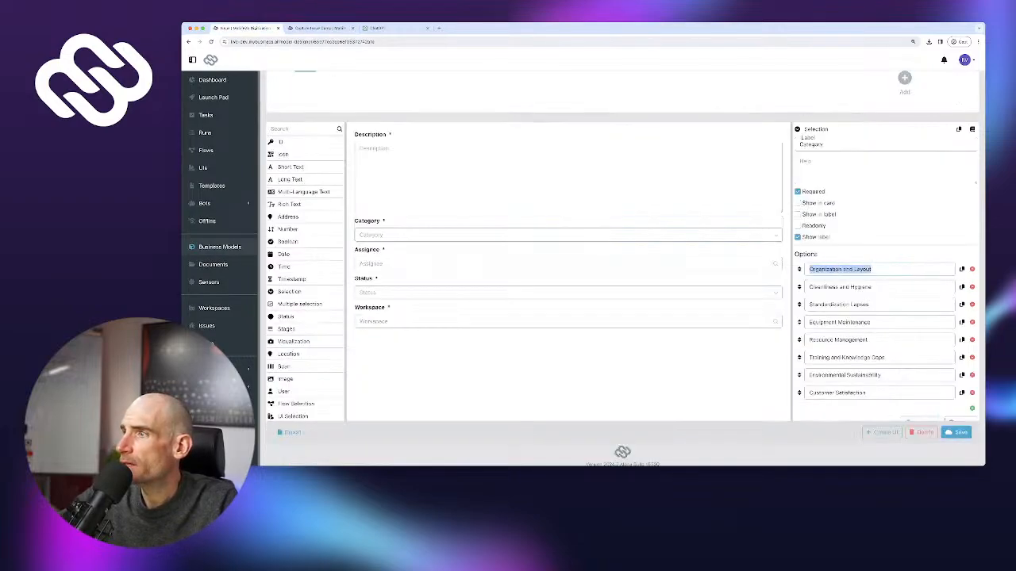
{"action": "left_click", "coordinate": [962, 287]}
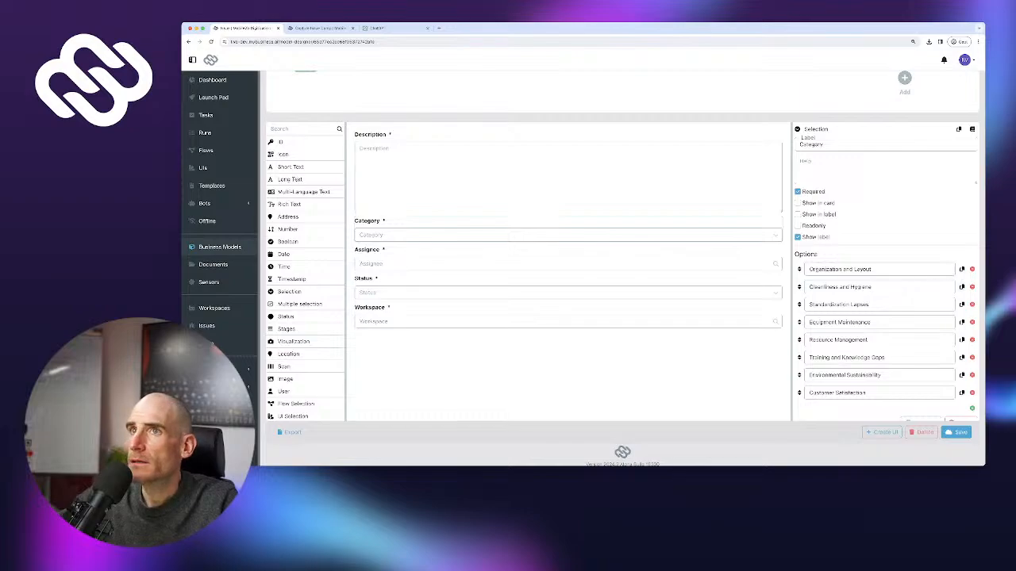
{"action": "key", "text": "super+a"}
{"action": "left_click", "coordinate": [320, 28]}
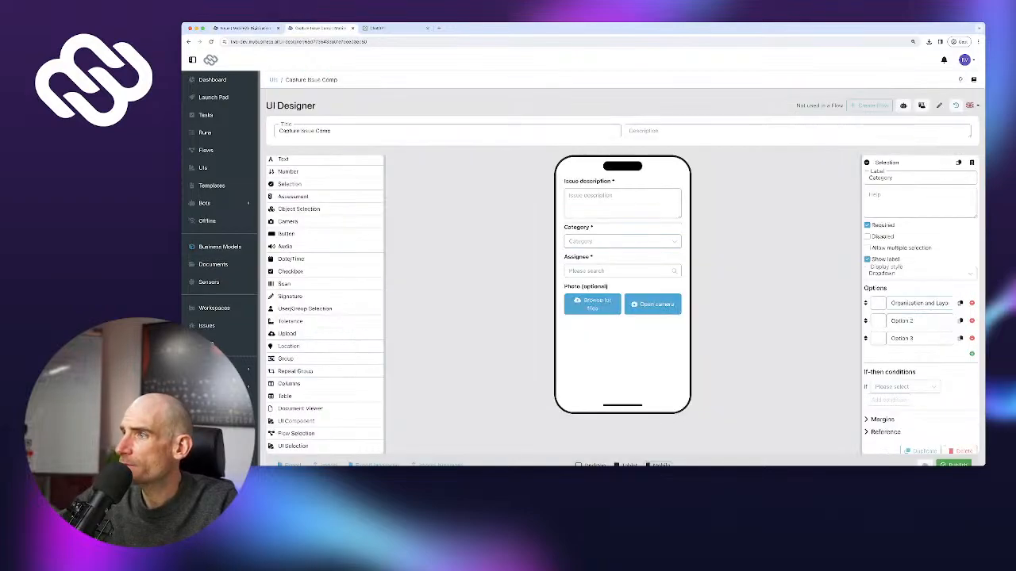
{"action": "triple_click", "coordinate": [902, 321]}
{"action": "key", "text": "super+v"}
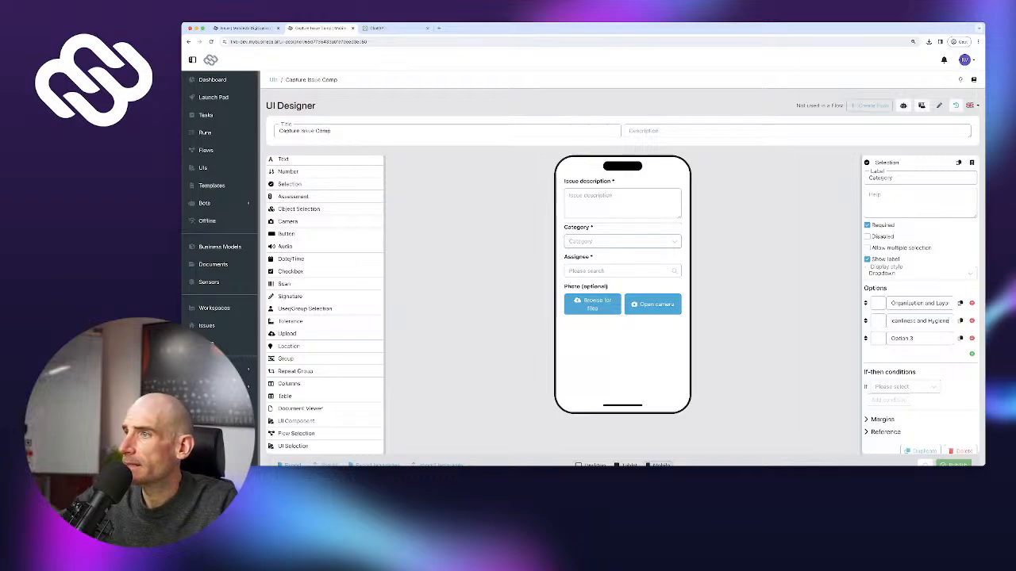
Add Standardization Lapses and Equipment Maintenance as the third and fourth Category options
{"action": "left_click", "coordinate": [245, 27]}
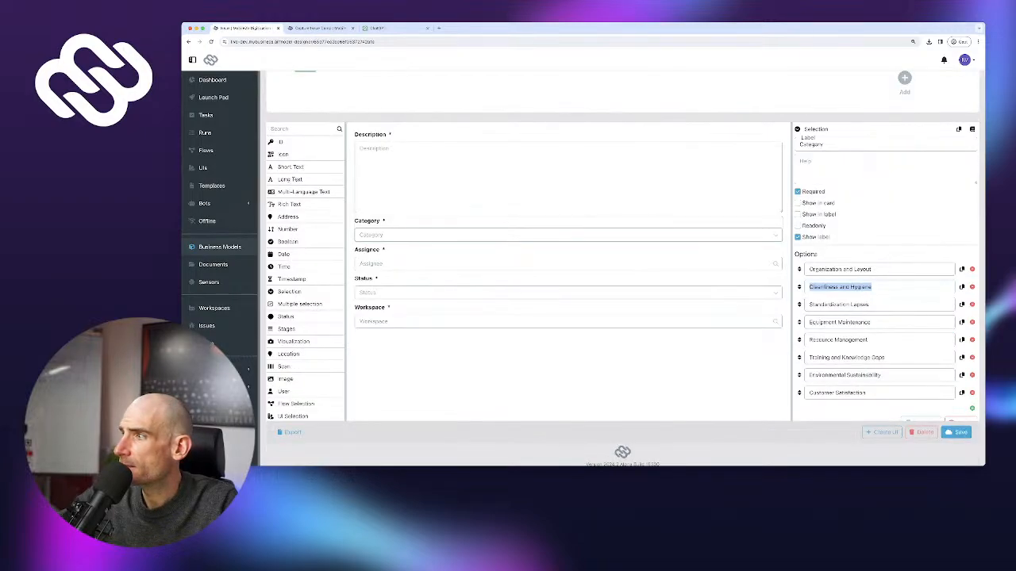
{"action": "triple_click", "coordinate": [839, 305]}
{"action": "left_click", "coordinate": [320, 28]}
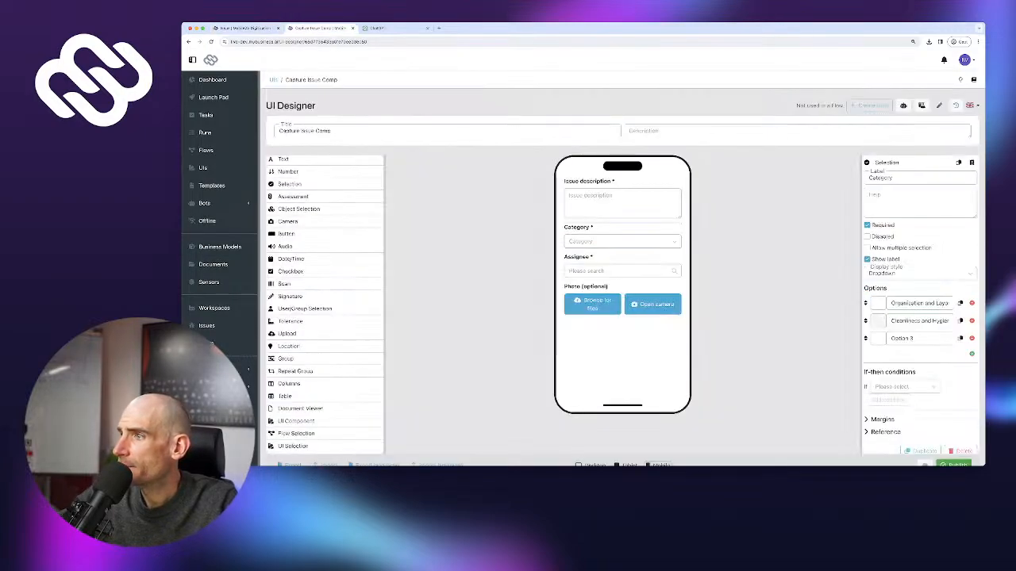
{"action": "triple_click", "coordinate": [902, 338]}
{"action": "key", "text": "super+v"}
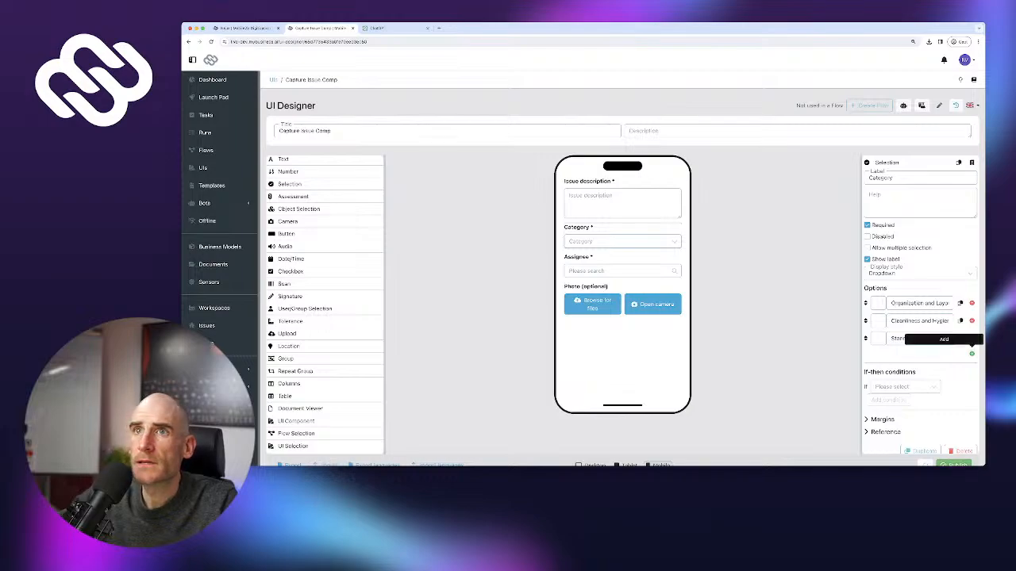
{"action": "left_click", "coordinate": [971, 353]}
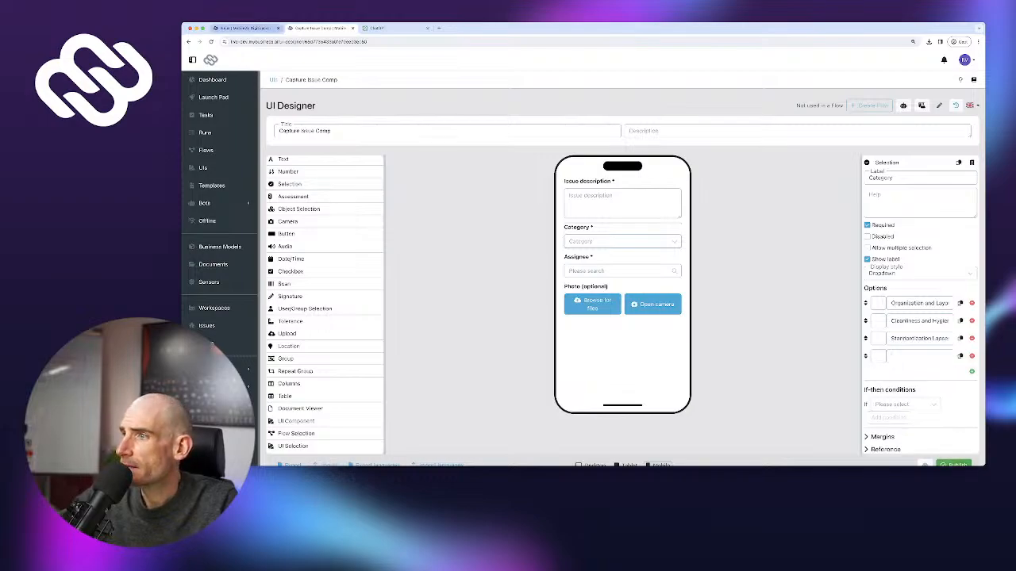
{"action": "left_click", "coordinate": [245, 28]}
{"action": "triple_click", "coordinate": [840, 322]}
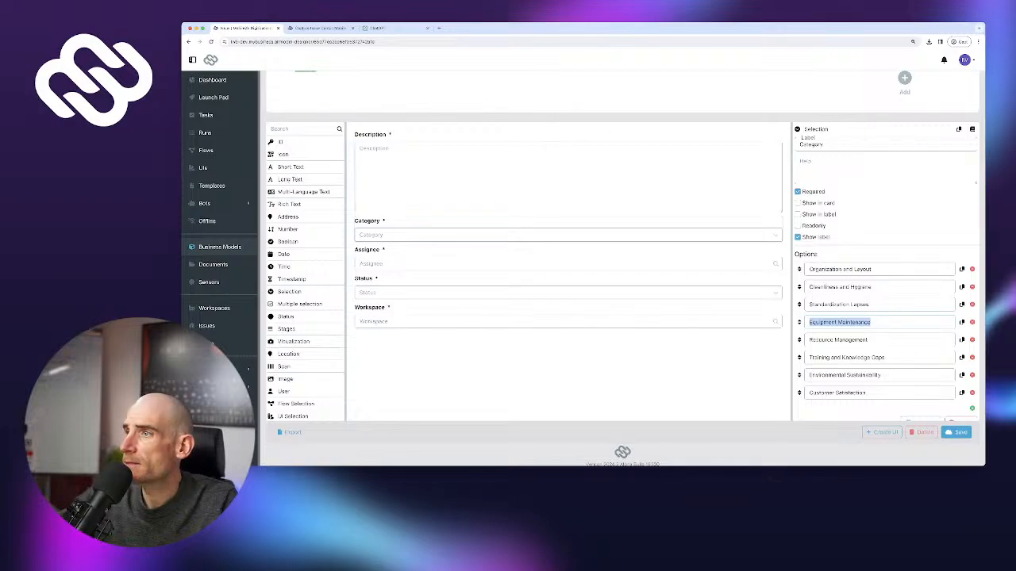
{"action": "left_click", "coordinate": [320, 28]}
{"action": "key", "text": "super+v"}
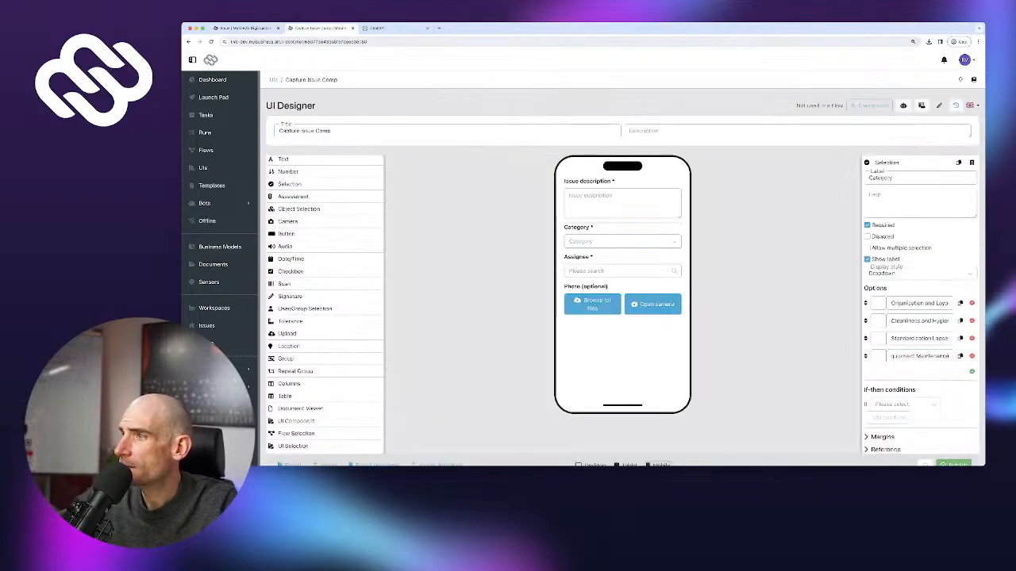
Add Resource Management and Training and Knowledge Gaps as the fifth and sixth options
{"action": "left_click", "coordinate": [972, 370]}
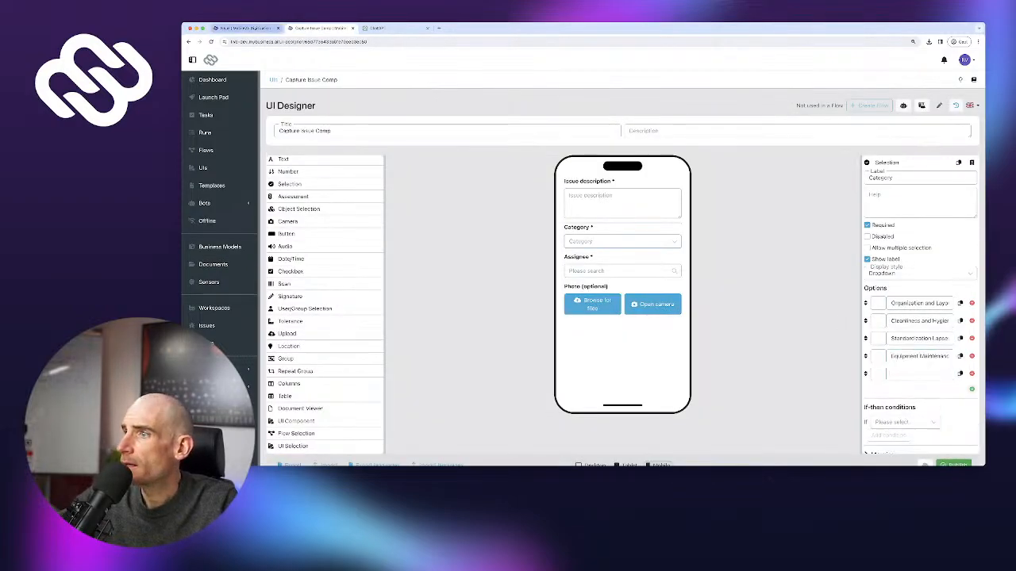
{"action": "left_click", "coordinate": [245, 28]}
{"action": "triple_click", "coordinate": [838, 340]}
{"action": "key", "text": "super+c"}
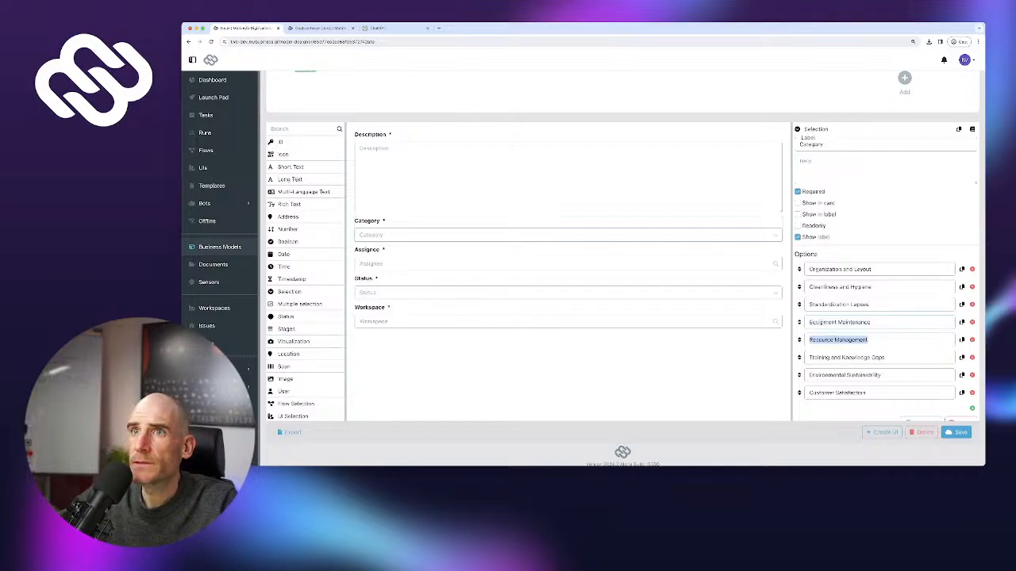
{"action": "left_click", "coordinate": [319, 28]}
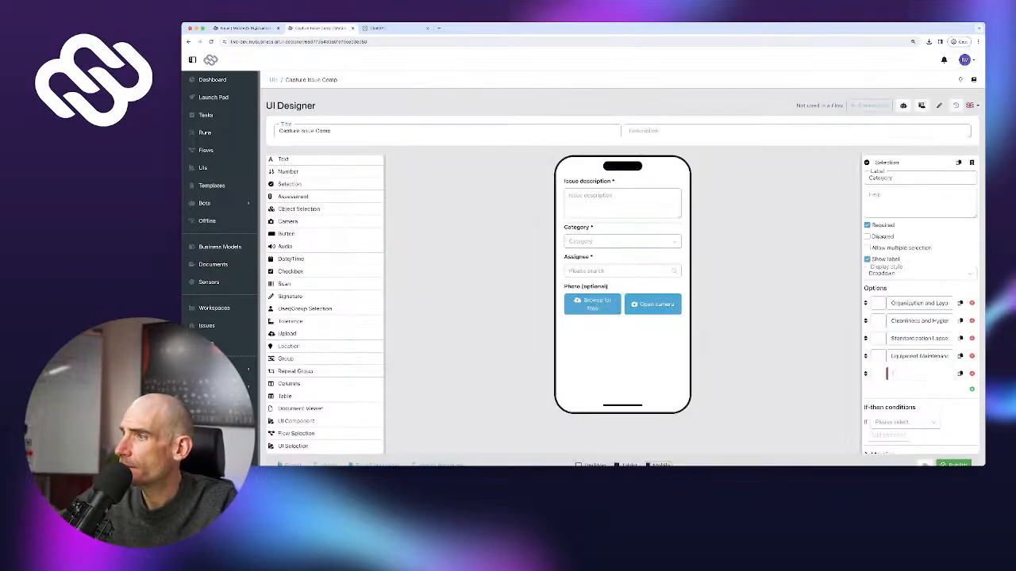
{"action": "key", "text": "super+v"}
{"action": "left_click", "coordinate": [971, 389]}
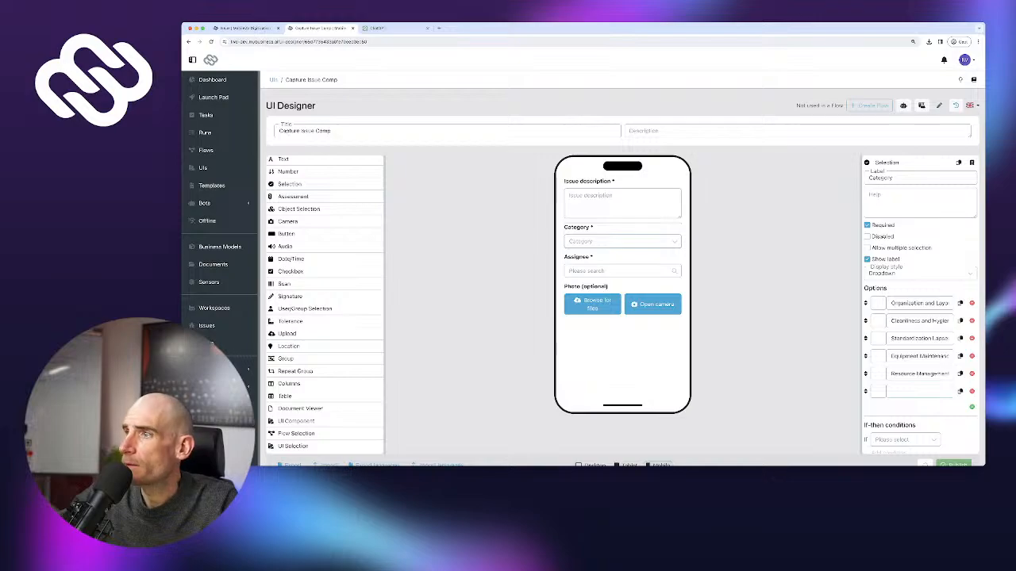
{"action": "left_click", "coordinate": [245, 28]}
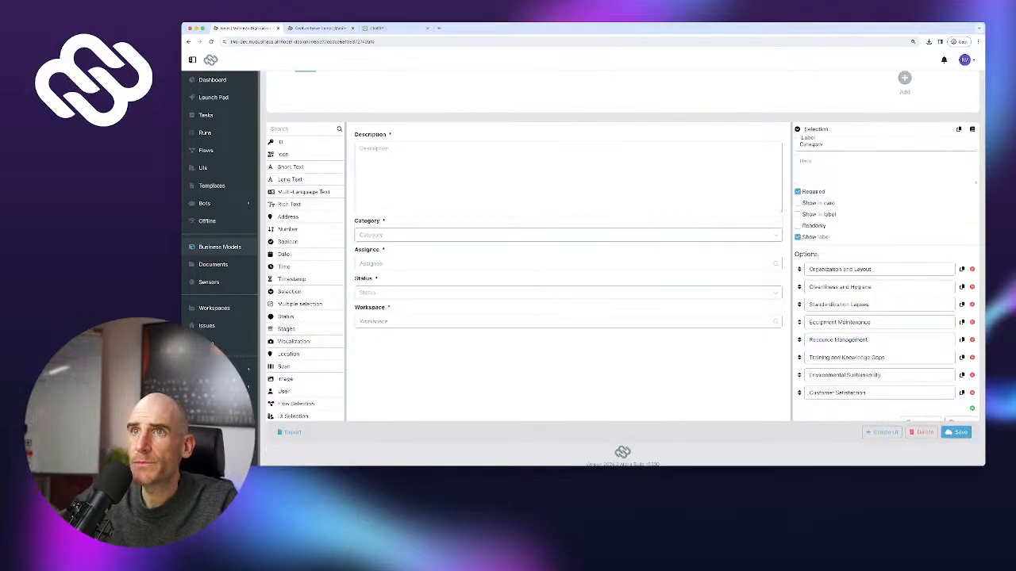
{"action": "triple_click", "coordinate": [845, 357]}
{"action": "key", "text": "super+c"}
{"action": "left_click", "coordinate": [320, 28]}
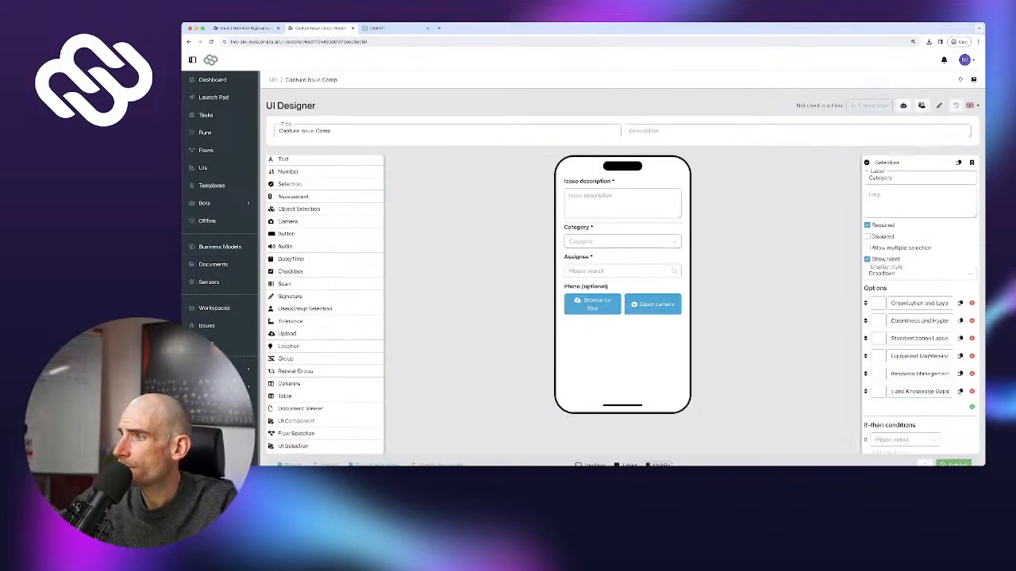
{"action": "key", "text": "super+v"}
Add Environmental Sustainability and Customer Satisfaction as the last two options and save the form
{"action": "left_click", "coordinate": [971, 406]}
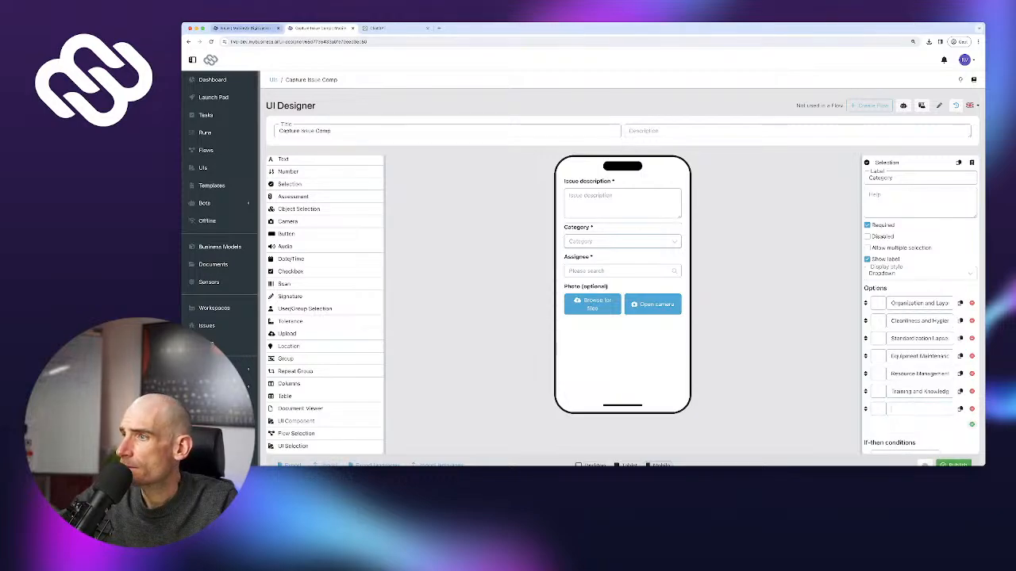
{"action": "left_click", "coordinate": [245, 28]}
{"action": "key", "text": "Tab"}
{"action": "key", "text": "ctrl+c"}
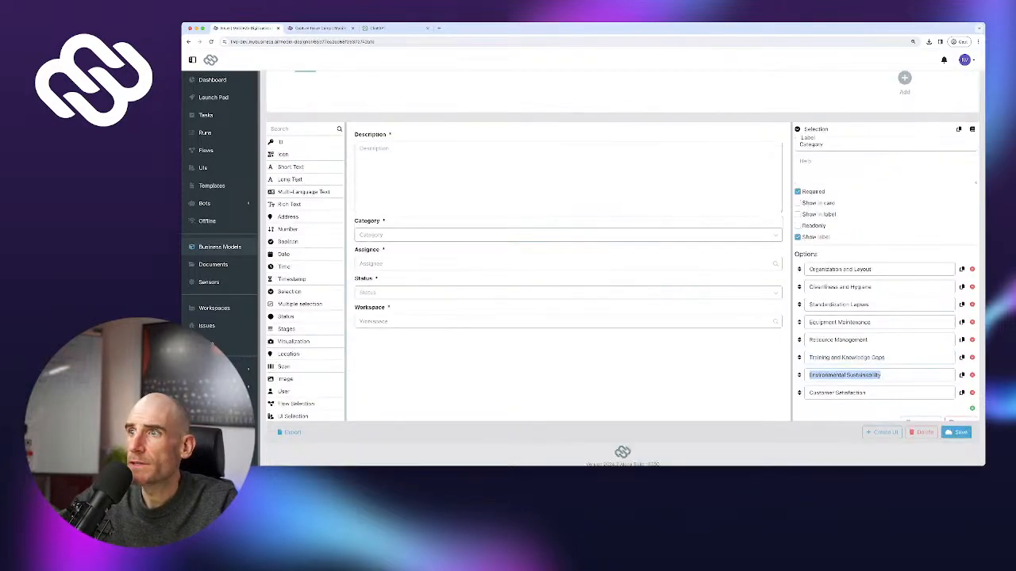
{"action": "left_click", "coordinate": [319, 27]}
{"action": "key", "text": "ctrl+v"}
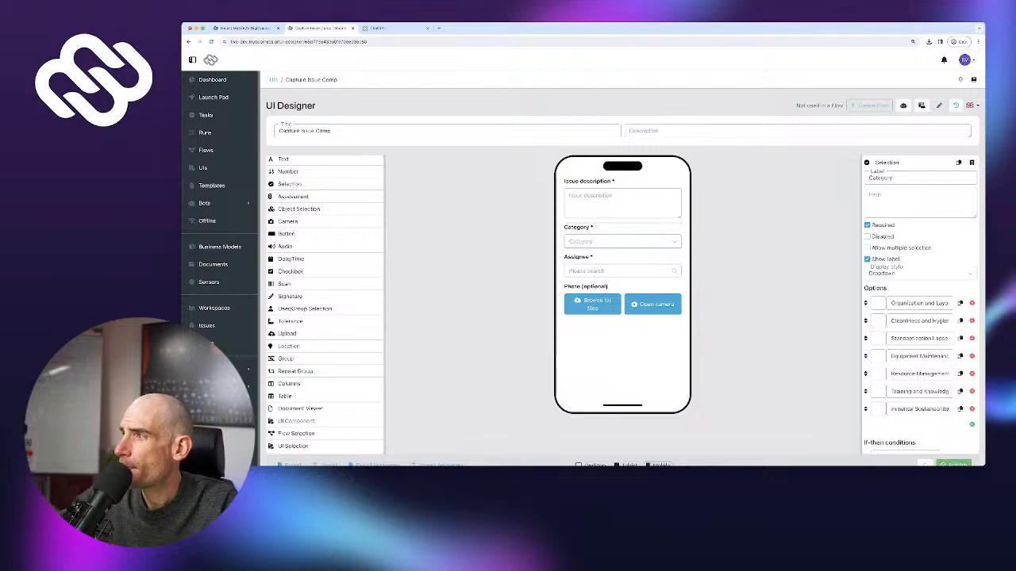
{"action": "key", "text": "Return"}
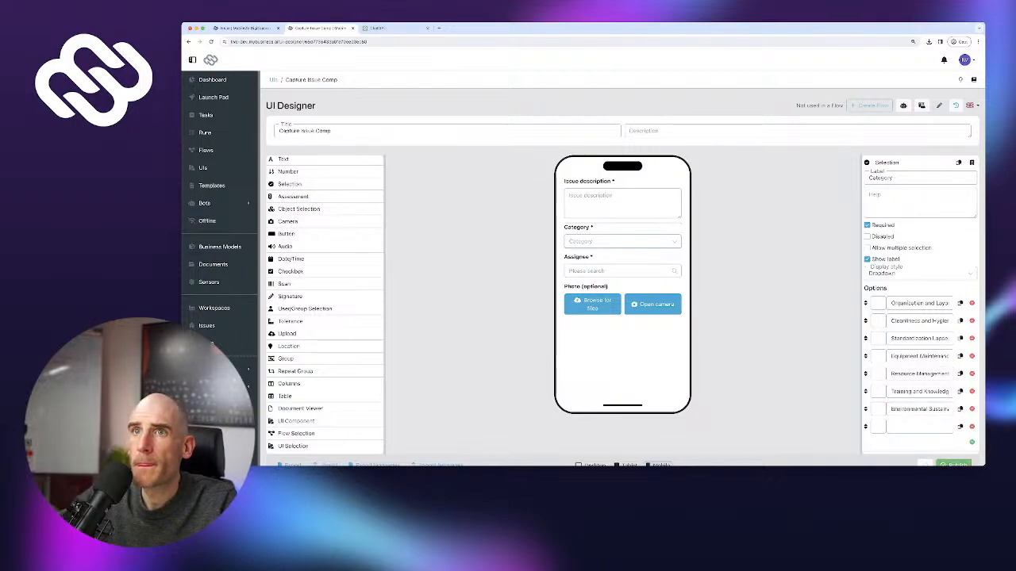
{"action": "left_click", "coordinate": [246, 27]}
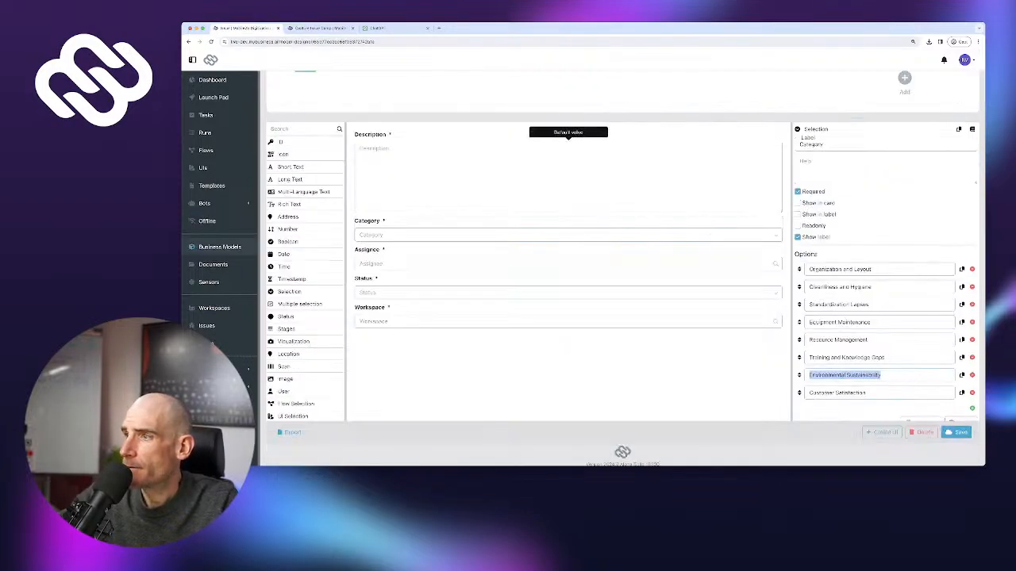
{"action": "key", "text": "Tab"}
{"action": "key", "text": "ctrl+c"}
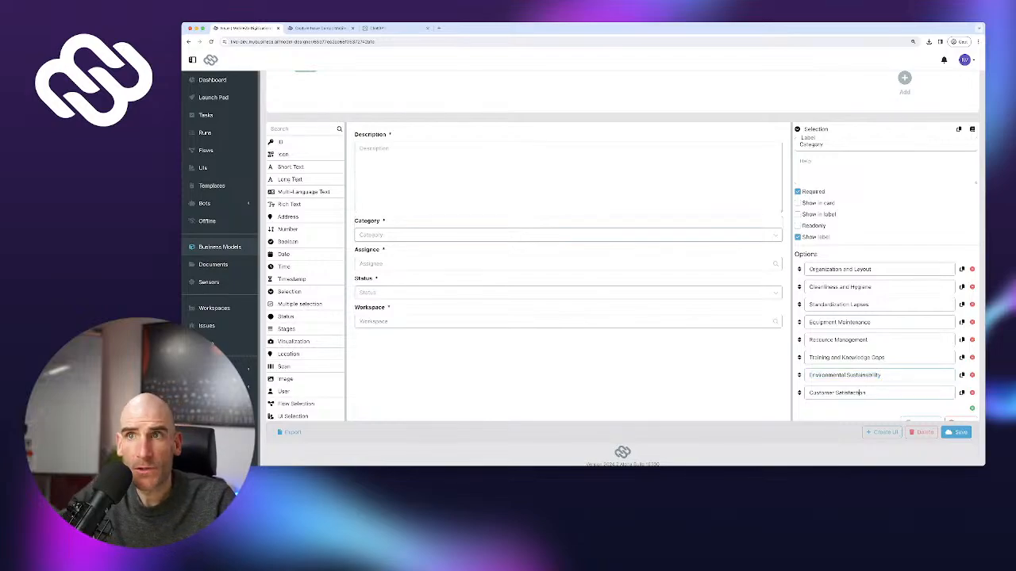
{"action": "key", "text": "ctrl+Tab"}
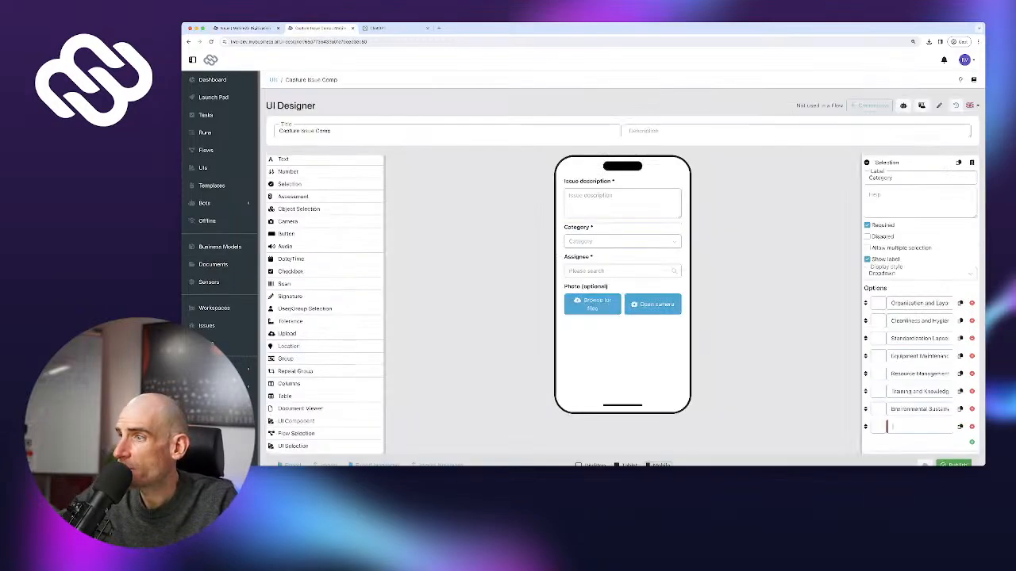
{"action": "key", "text": "ctrl+v"}
{"action": "scroll", "coordinate": [921, 317], "scroll_direction": "down", "scroll_amount": 2}
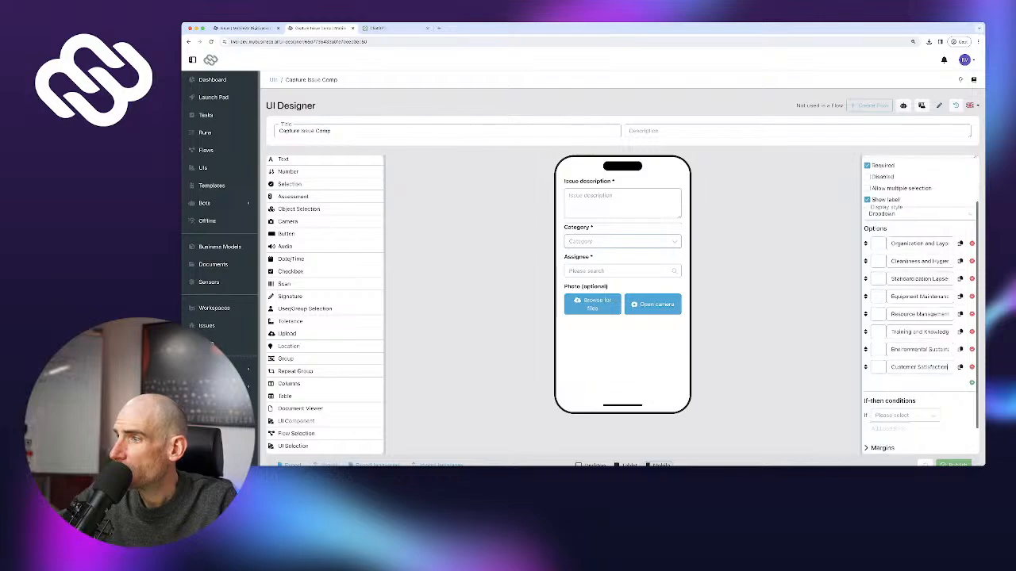
{"action": "left_click", "coordinate": [956, 465]}
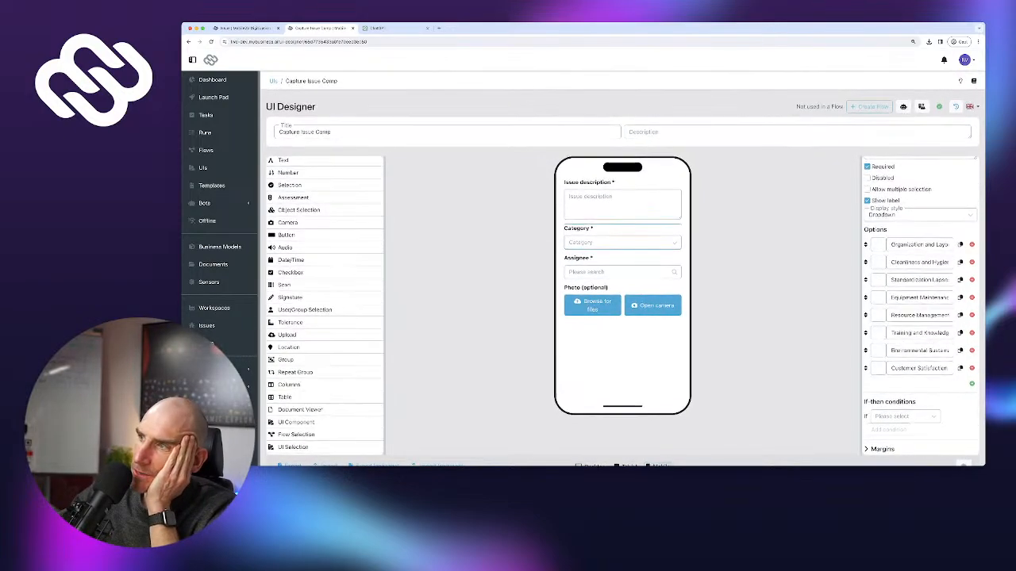
Switch the Category field's display style to Checkboxes
{"action": "scroll", "coordinate": [921, 309], "scroll_direction": "up", "scroll_amount": 1}
{"action": "scroll", "coordinate": [921, 304], "scroll_direction": "up", "scroll_amount": 2}
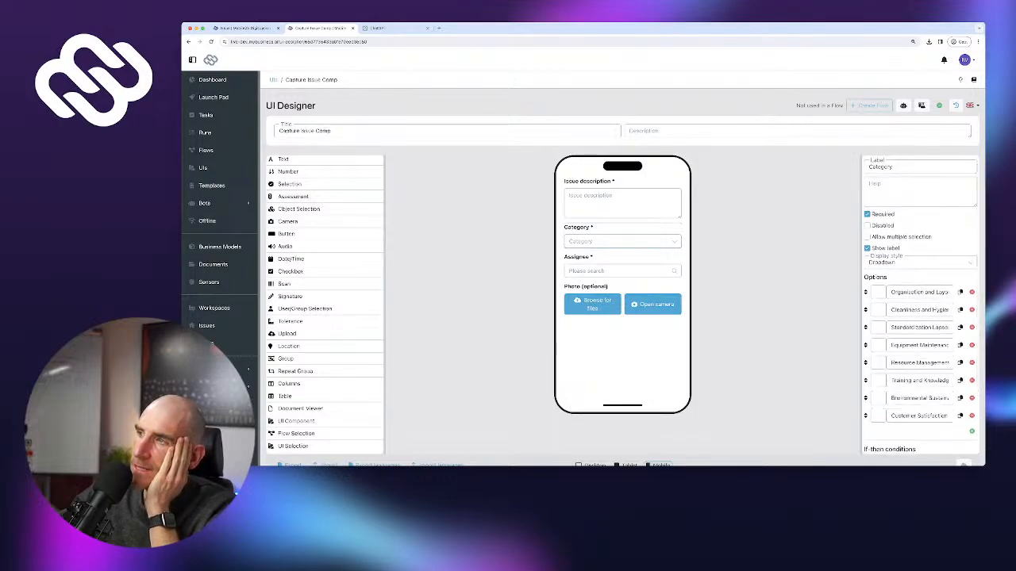
{"action": "left_click", "coordinate": [893, 262]}
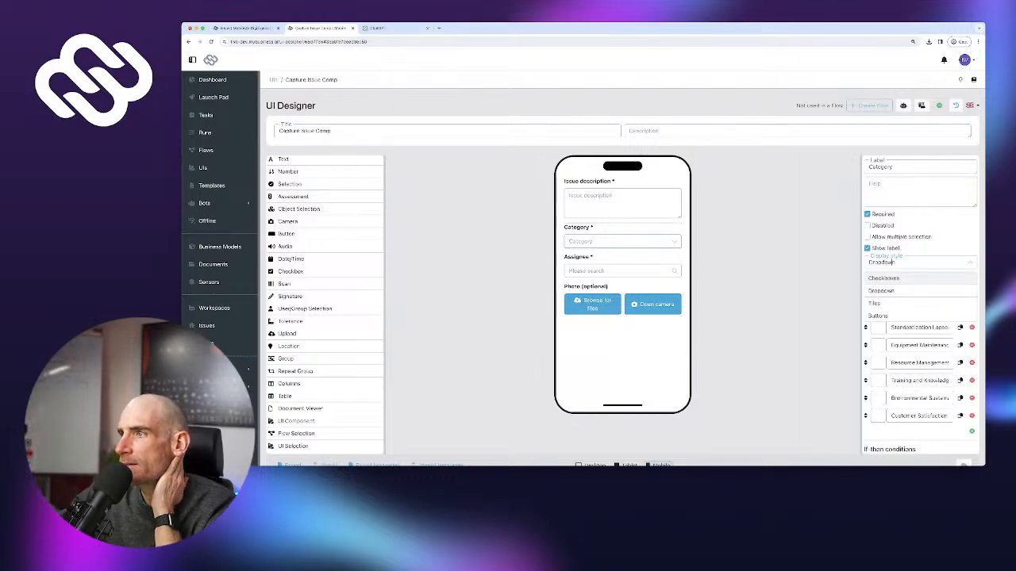
{"action": "left_click", "coordinate": [884, 278]}
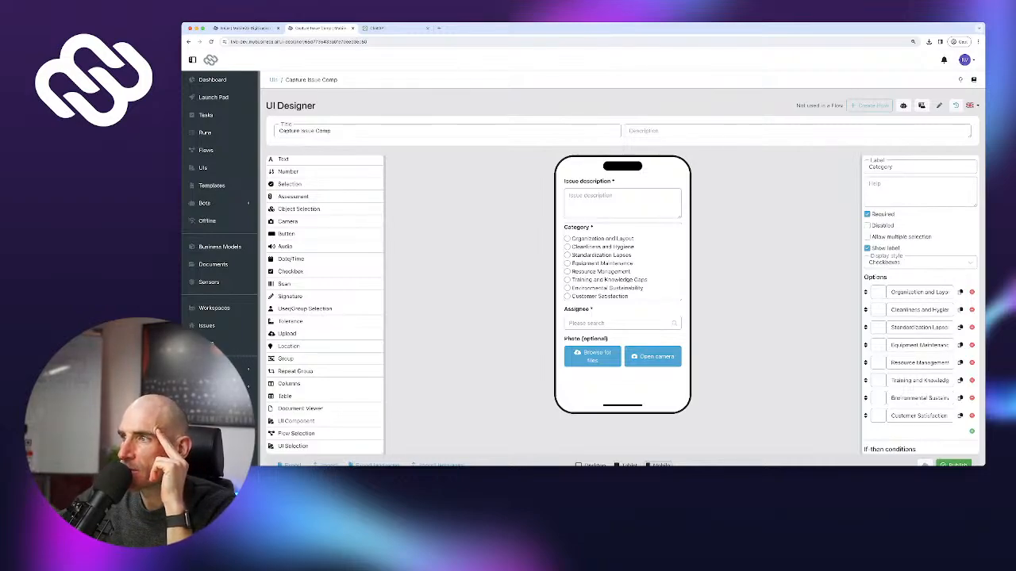
Preview the Category field as a dropdown and then as tiles
{"action": "left_click", "coordinate": [894, 263]}
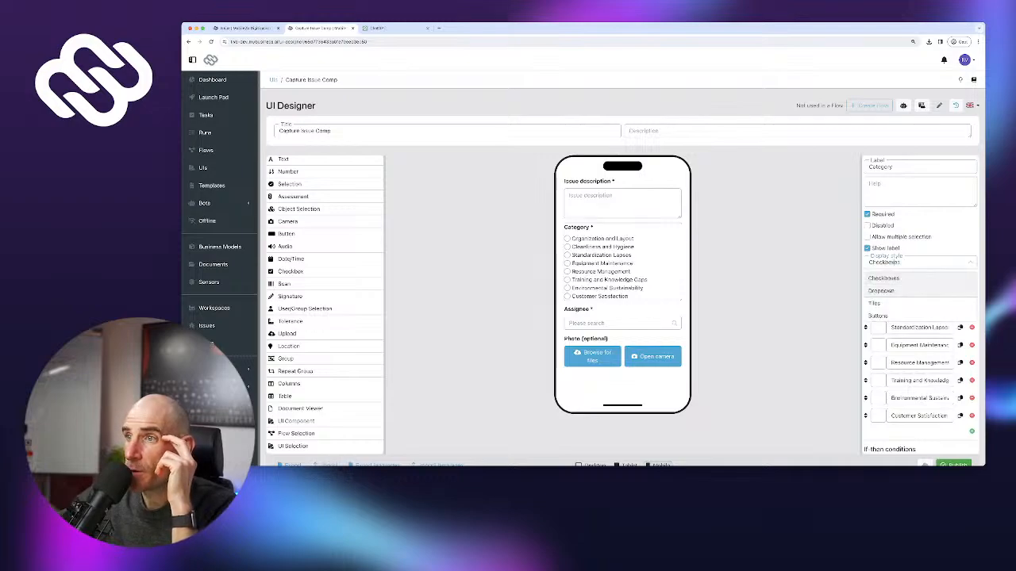
{"action": "left_click", "coordinate": [880, 290]}
{"action": "left_click", "coordinate": [622, 242]}
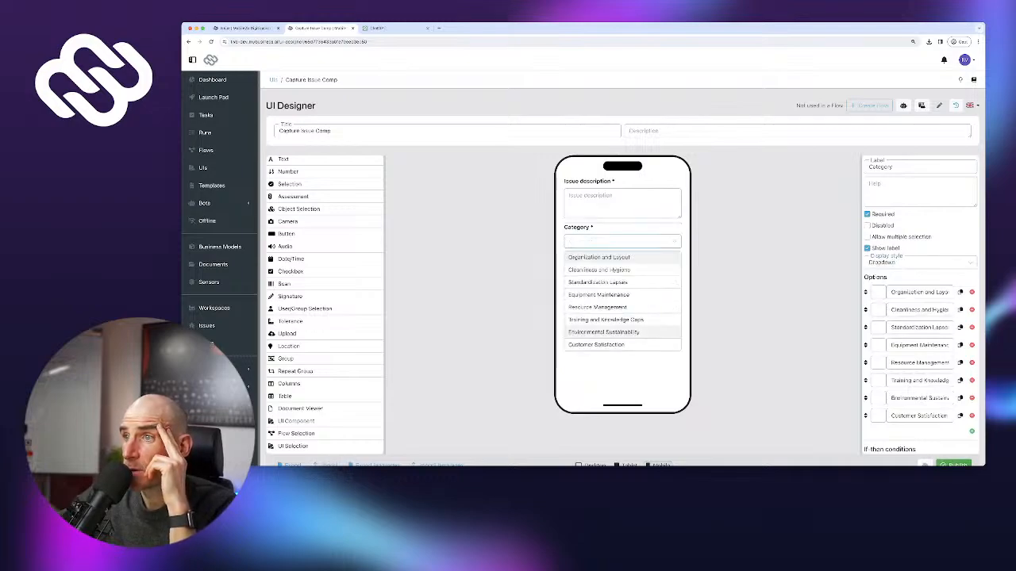
{"action": "left_click", "coordinate": [622, 241]}
{"action": "left_click", "coordinate": [894, 263]}
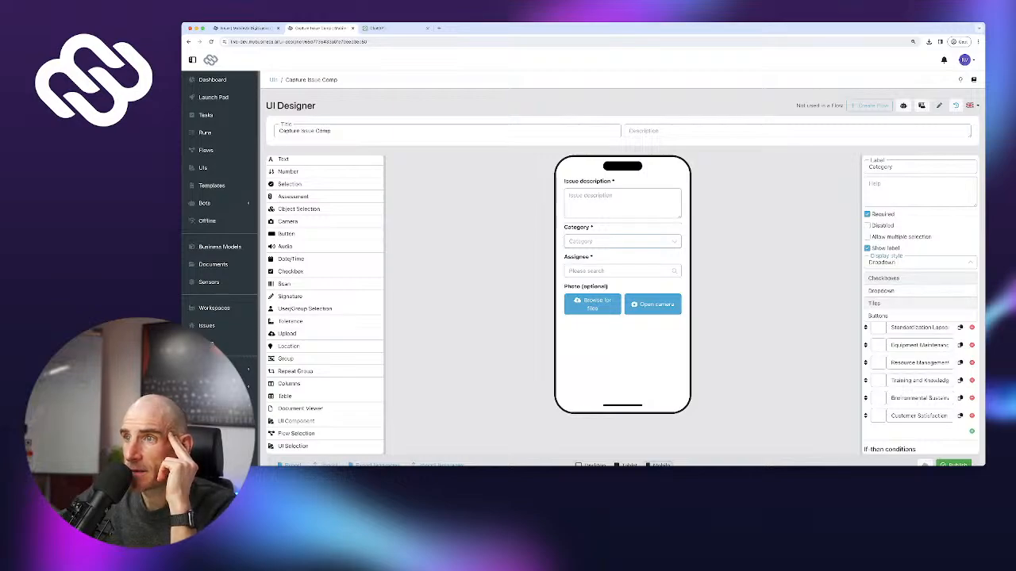
{"action": "left_click", "coordinate": [875, 303]}
{"action": "scroll", "coordinate": [622, 301], "scroll_direction": "down", "scroll_amount": 5}
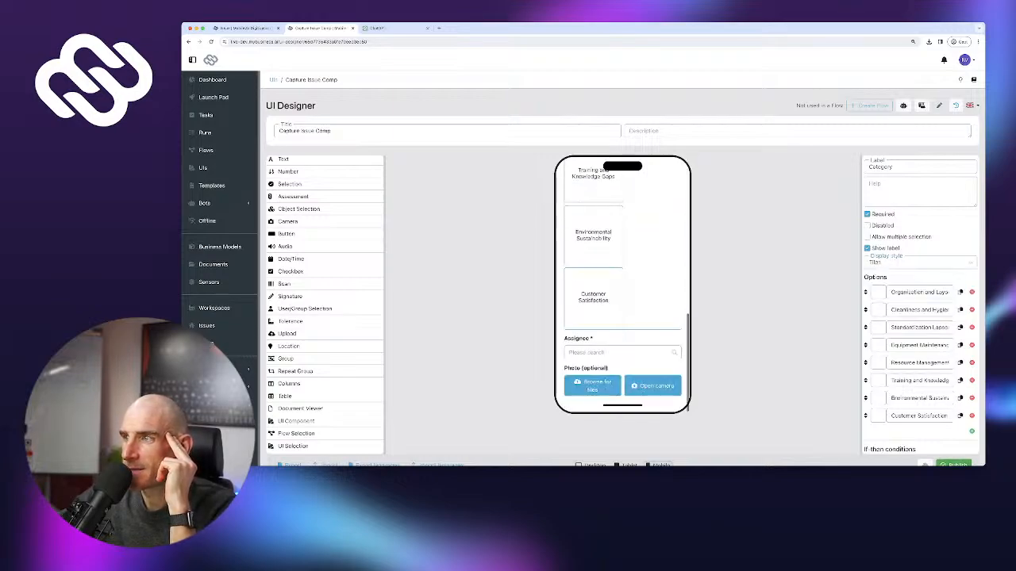
{"action": "scroll", "coordinate": [622, 302], "scroll_direction": "up", "scroll_amount": 5}
Preview Category as buttons, trying Standardization Lapses and Environmental Sustainability
{"action": "left_click", "coordinate": [894, 263]}
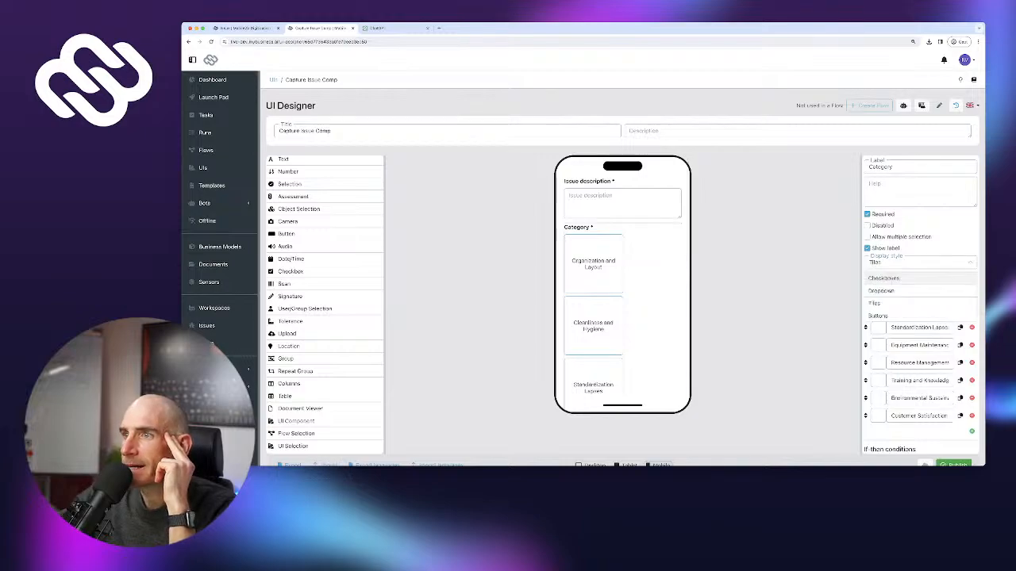
{"action": "left_click", "coordinate": [877, 315]}
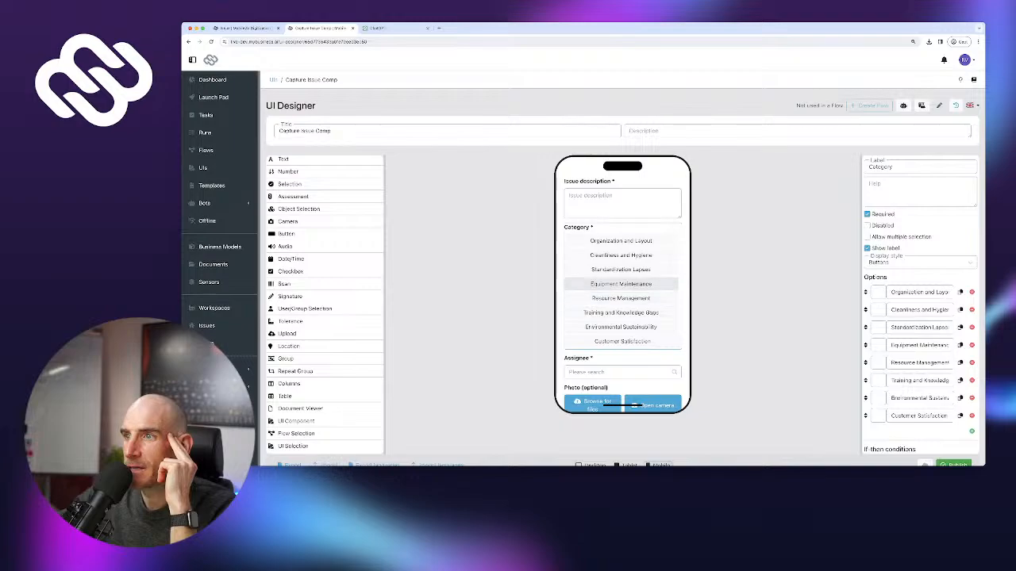
{"action": "left_click", "coordinate": [621, 270]}
{"action": "left_click", "coordinate": [620, 327]}
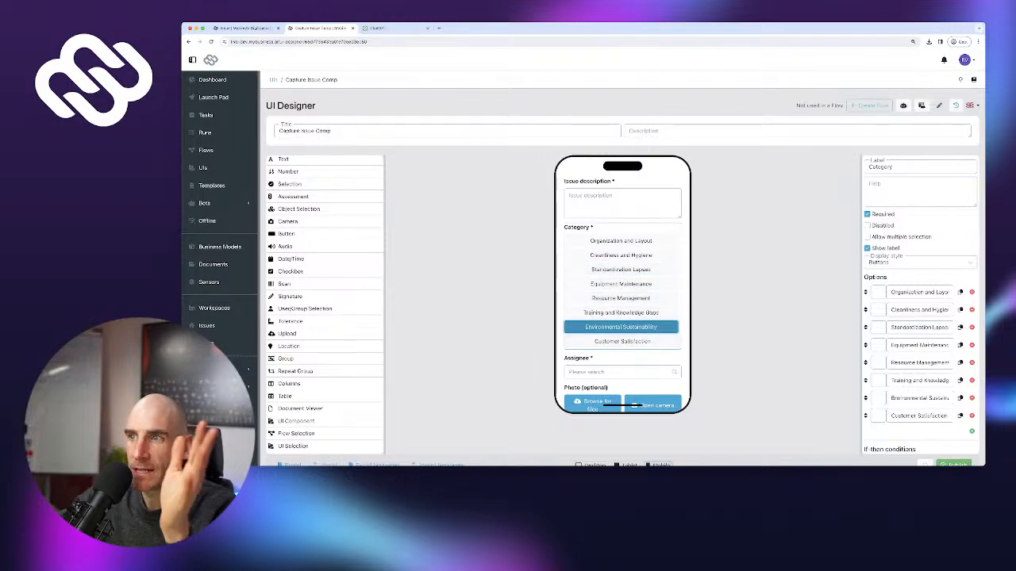
{"action": "left_click", "coordinate": [620, 327]}
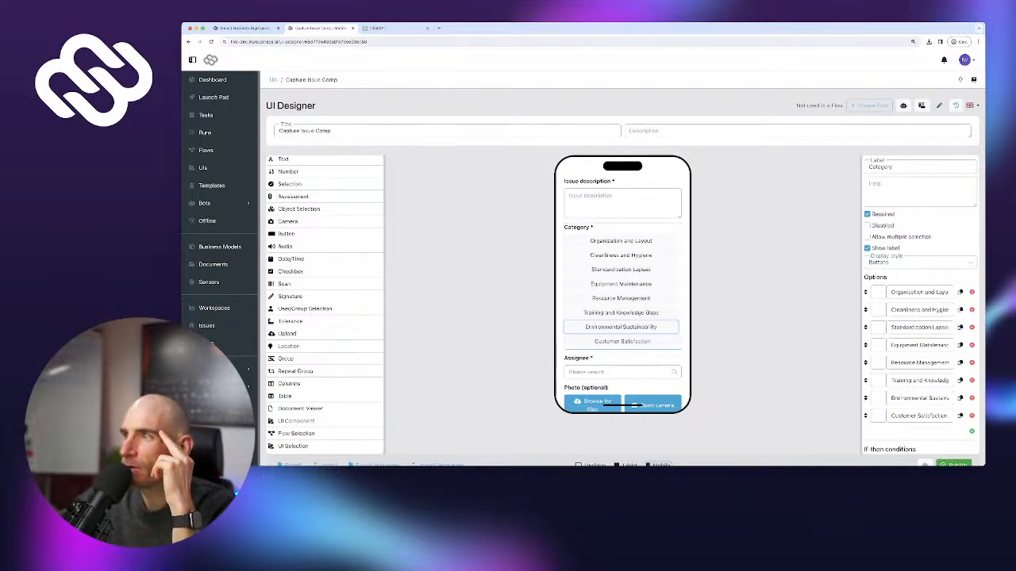
Set Category back to Dropdown, publish the form, and go to the Flows list
{"action": "left_click", "coordinate": [880, 262]}
{"action": "left_click", "coordinate": [880, 290]}
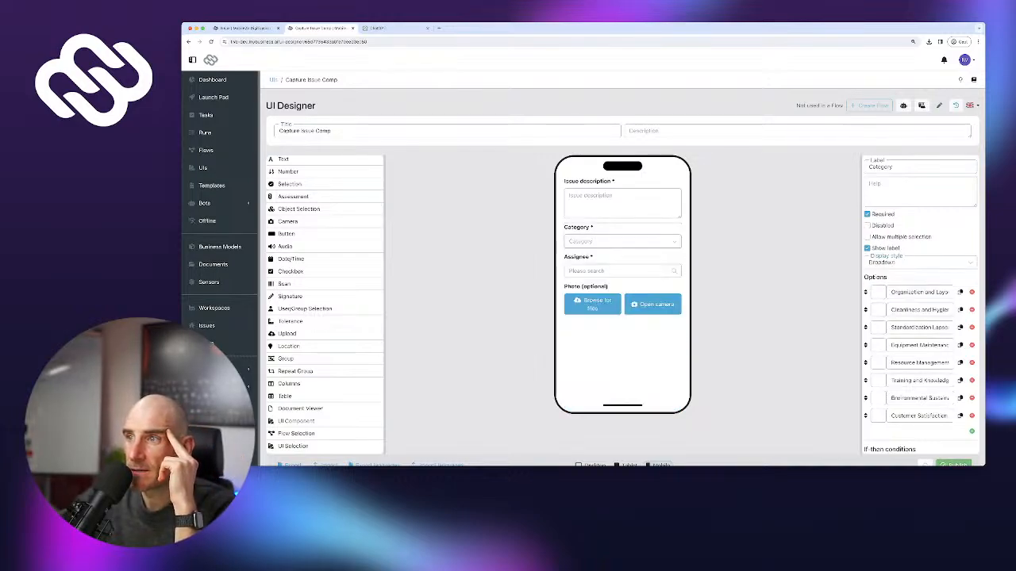
{"action": "scroll", "coordinate": [623, 262], "scroll_direction": "down", "scroll_amount": 1}
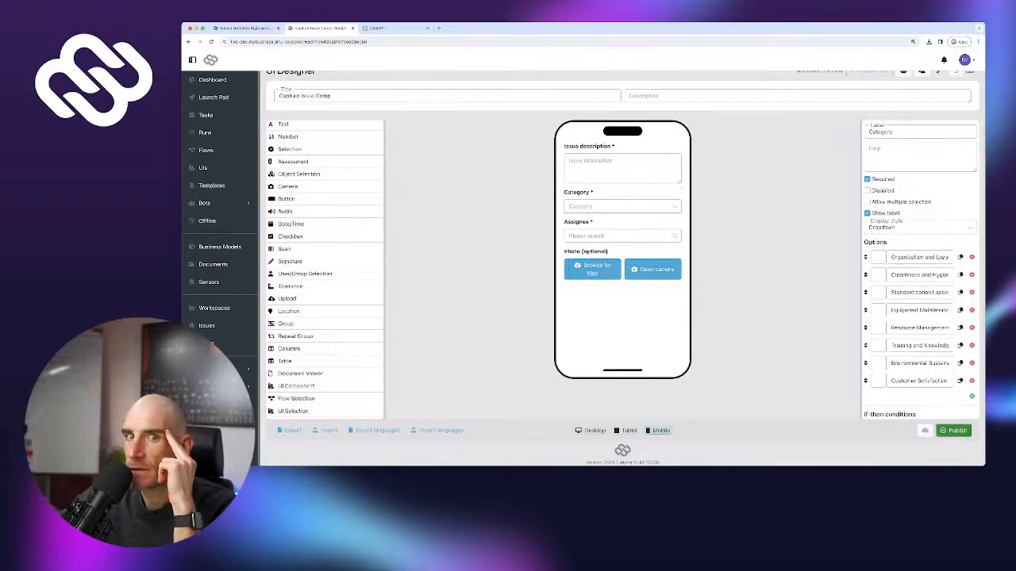
{"action": "left_click", "coordinate": [954, 430]}
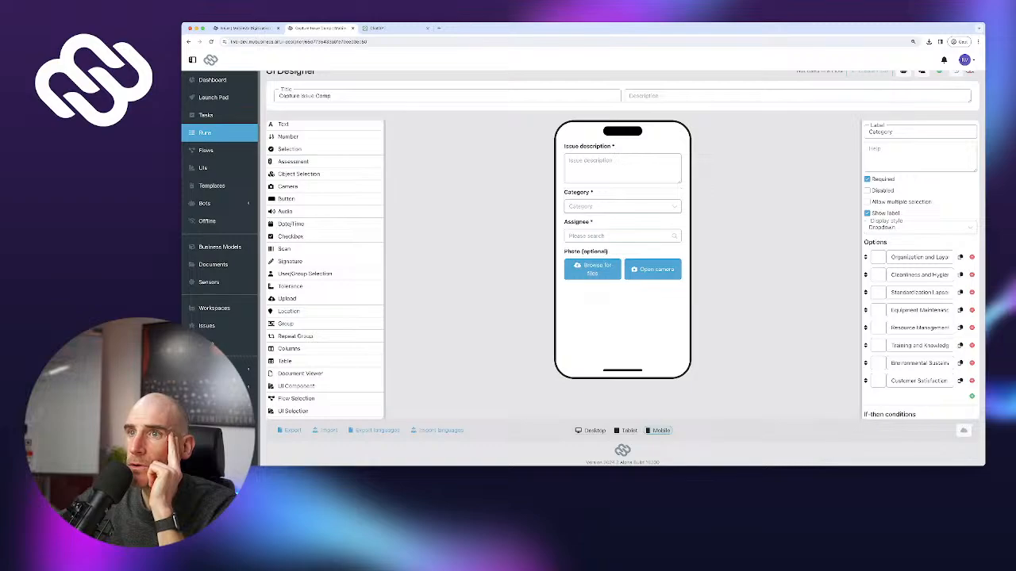
{"action": "left_click", "coordinate": [206, 150]}
Open the 5S flow and bring the Saving issue in DB step into view, reloading the designer
{"action": "left_click", "coordinate": [307, 165]}
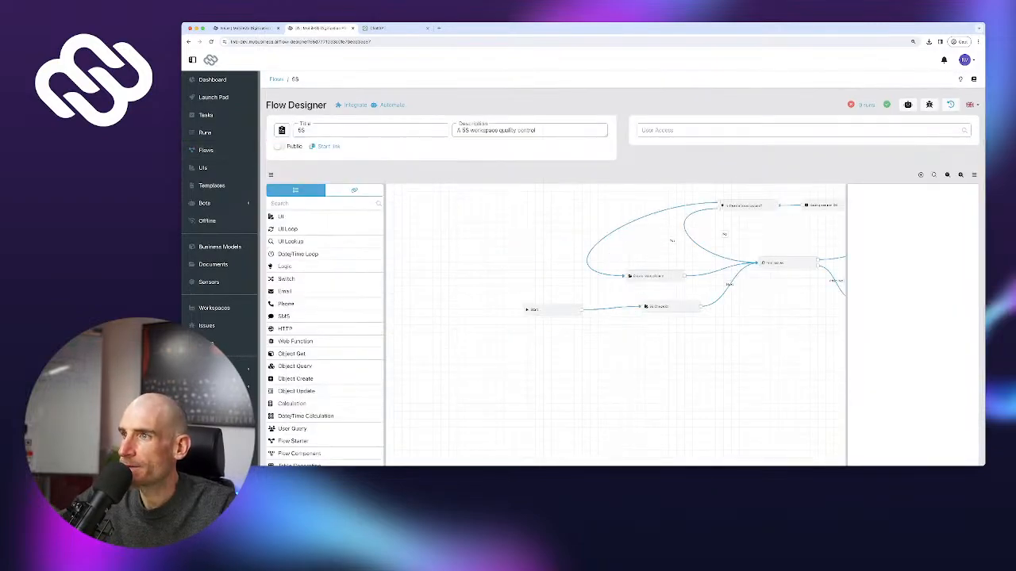
{"action": "left_click_drag", "start_coordinate": [745, 342], "coordinate": [579, 371]}
{"action": "left_click", "coordinate": [665, 234]}
{"action": "left_click_drag", "start_coordinate": [682, 358], "coordinate": [598, 359]}
{"action": "scroll", "coordinate": [597, 359], "scroll_direction": "down", "scroll_amount": 3}
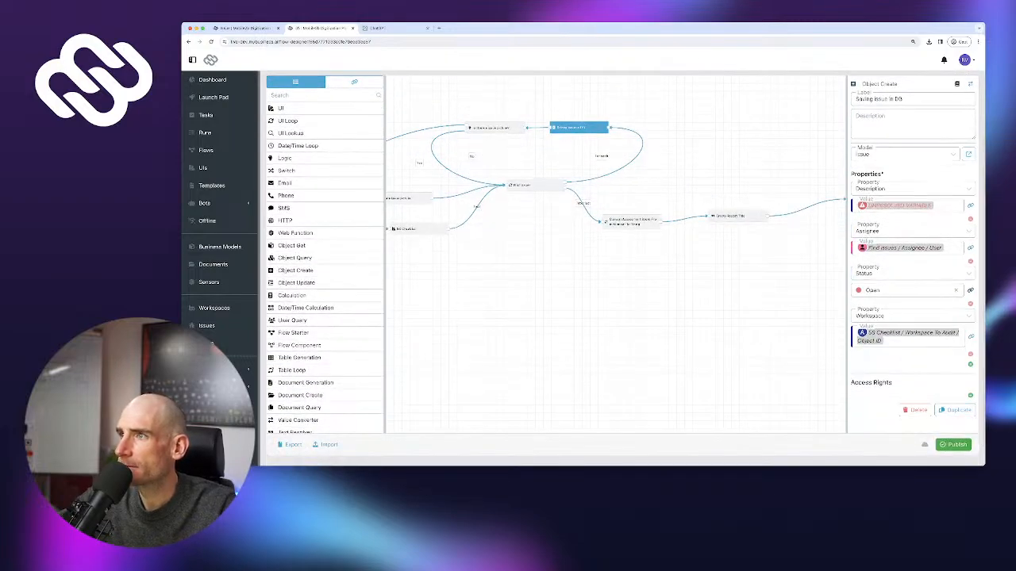
{"action": "key", "text": "super+r"}
{"action": "left_click", "coordinate": [825, 207]}
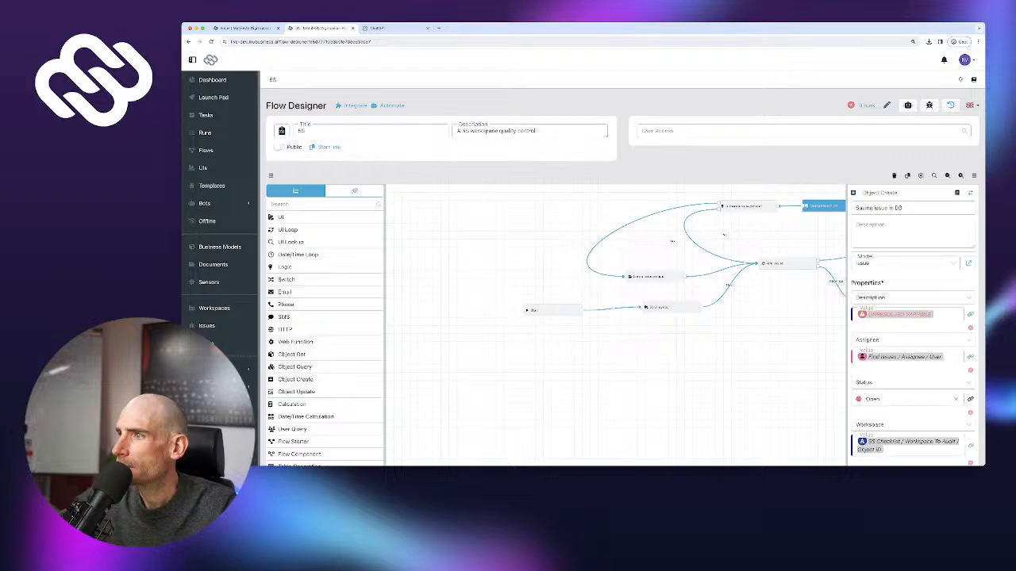
{"action": "left_click_drag", "start_coordinate": [683, 357], "coordinate": [611, 343]}
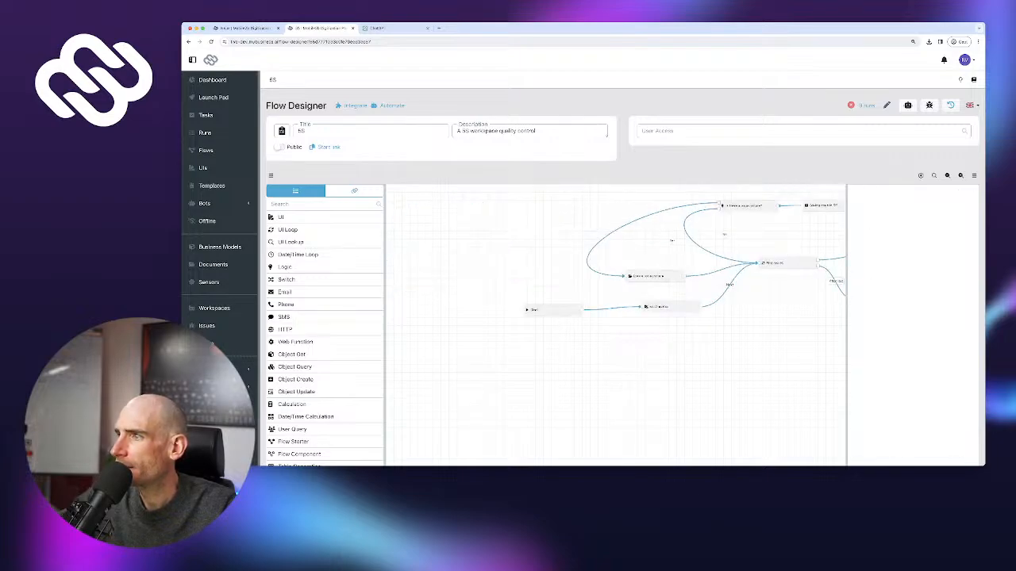
Add a Category property to the Saving issue in DB step
{"action": "left_click", "coordinate": [823, 206]}
{"action": "scroll", "coordinate": [913, 317], "scroll_direction": "down", "scroll_amount": 2}
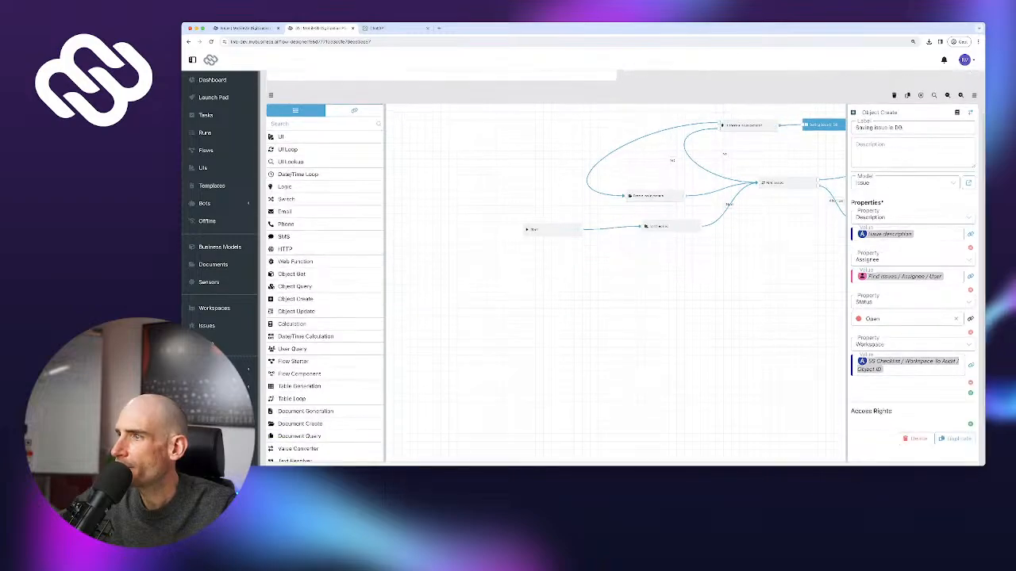
{"action": "left_click", "coordinate": [970, 392]}
{"action": "left_click", "coordinate": [911, 396]}
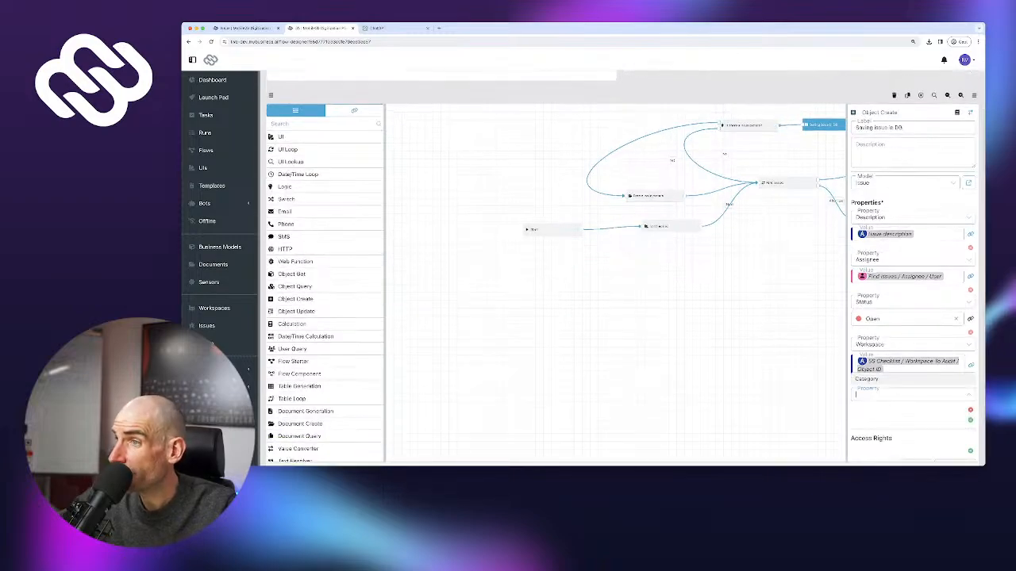
{"action": "left_click", "coordinate": [911, 379]}
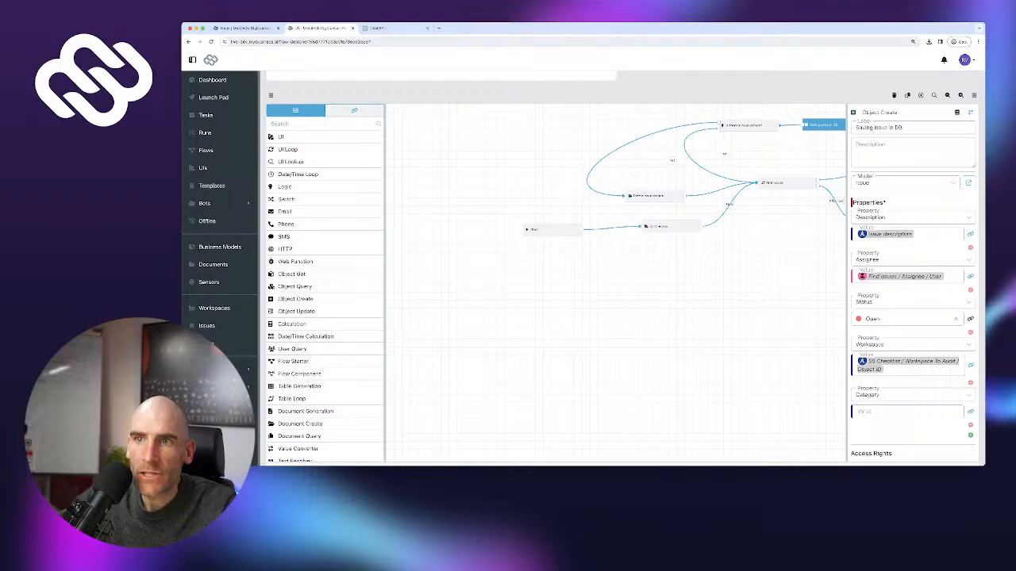
Show the flow's variables and expand the Find issues group
{"action": "left_click", "coordinate": [354, 110]}
{"action": "scroll", "coordinate": [350, 183], "scroll_direction": "up", "scroll_amount": 1}
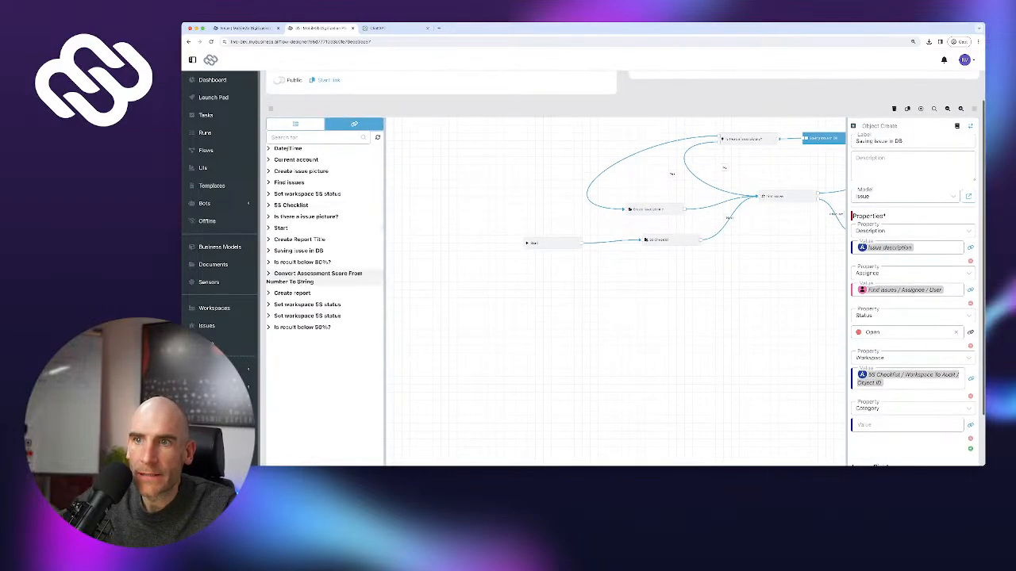
{"action": "scroll", "coordinate": [350, 182], "scroll_direction": "up", "scroll_amount": 1}
{"action": "scroll", "coordinate": [334, 191], "scroll_direction": "up", "scroll_amount": 1}
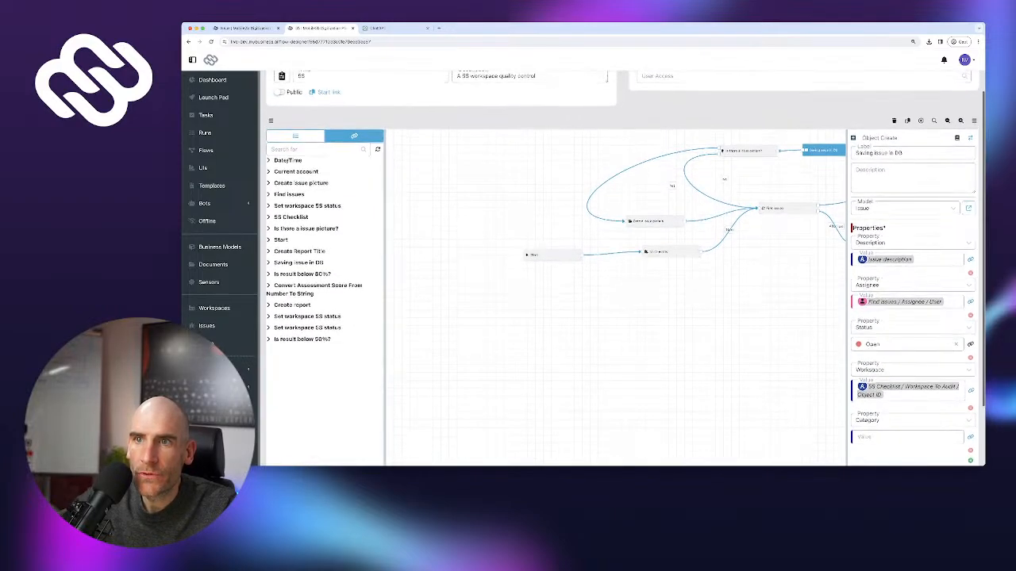
{"action": "scroll", "coordinate": [333, 190], "scroll_direction": "down", "scroll_amount": 1}
{"action": "scroll", "coordinate": [334, 190], "scroll_direction": "up", "scroll_amount": 1}
{"action": "left_click", "coordinate": [289, 193]}
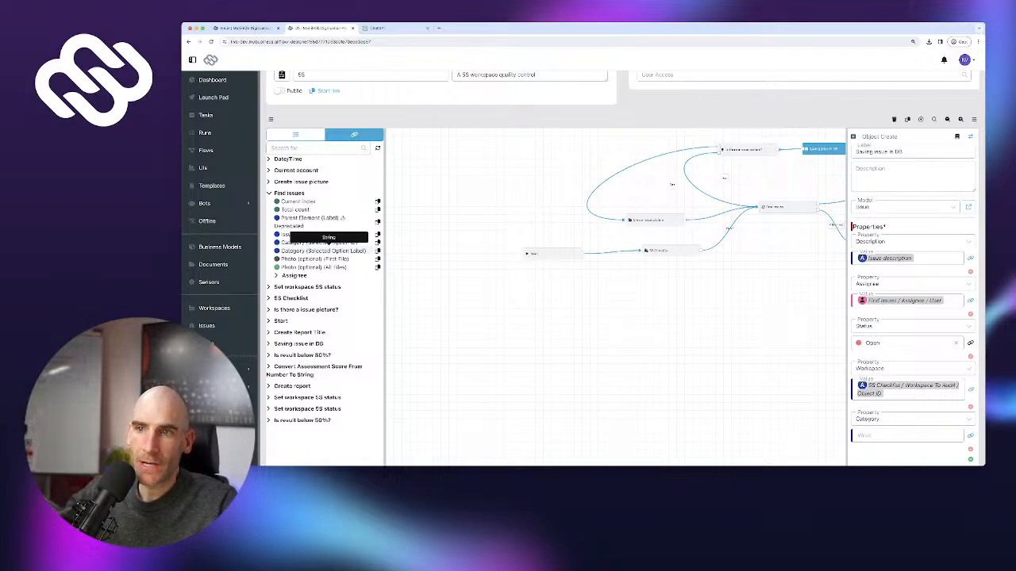
Set the Category value to the Category (Selected Option Label) variable
{"action": "left_click", "coordinate": [321, 251]}
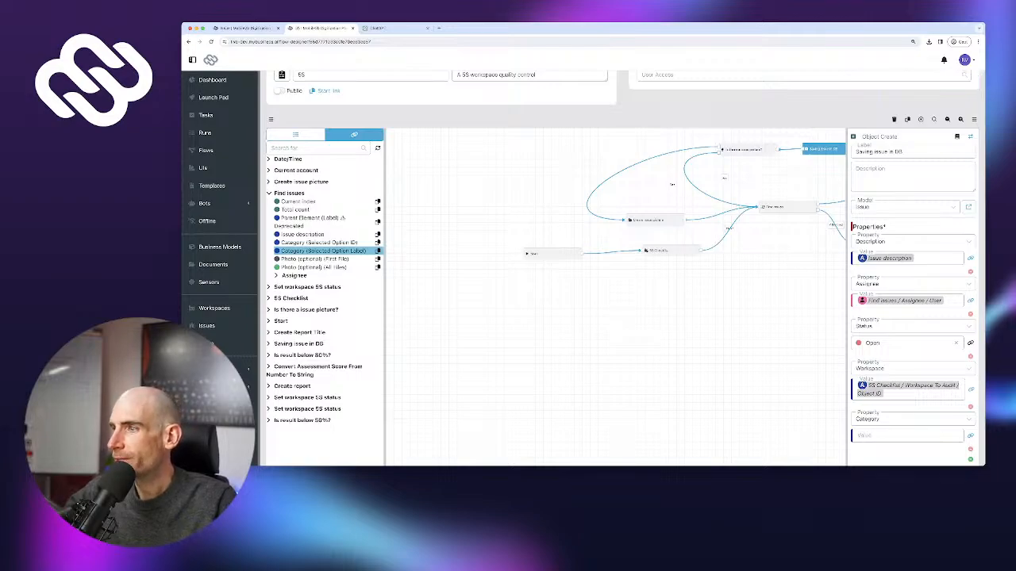
{"action": "left_click", "coordinate": [907, 435]}
{"action": "type", "text": "Category (Selected Option Label)"}
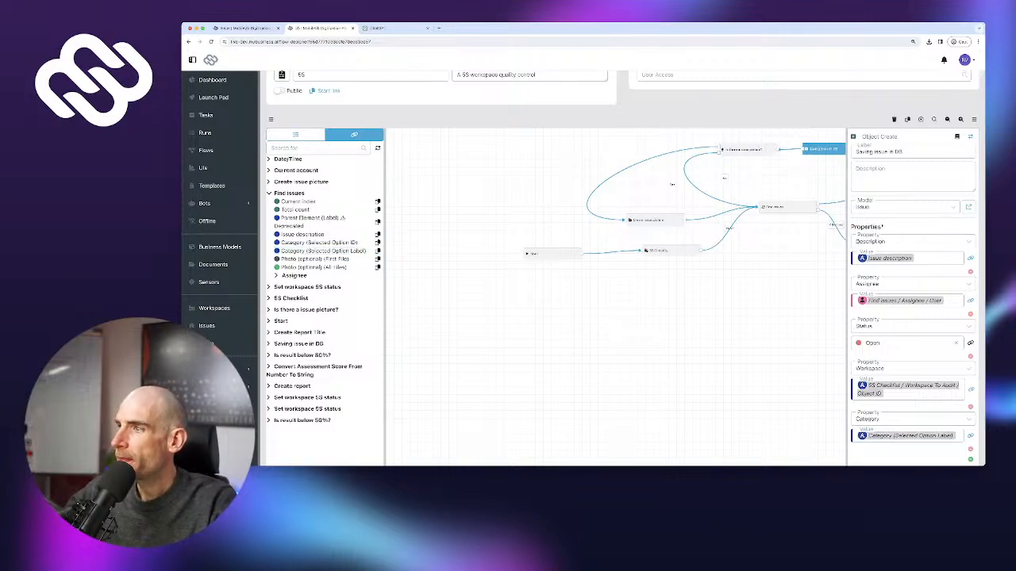
Publish the 5S flow, confirming publication of the untested version
{"action": "scroll", "coordinate": [626, 269], "scroll_direction": "down", "scroll_amount": 2}
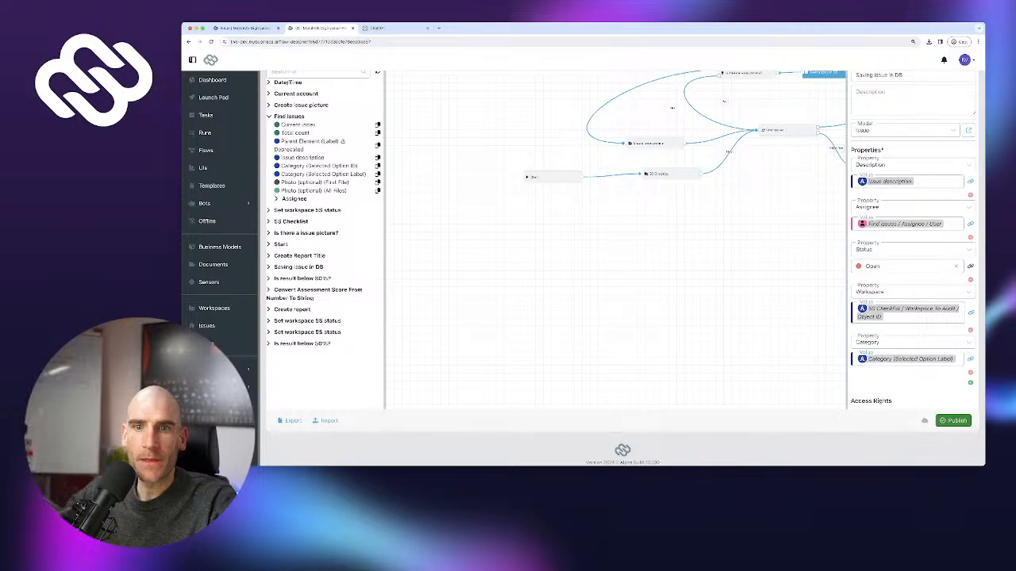
{"action": "left_click", "coordinate": [953, 421]}
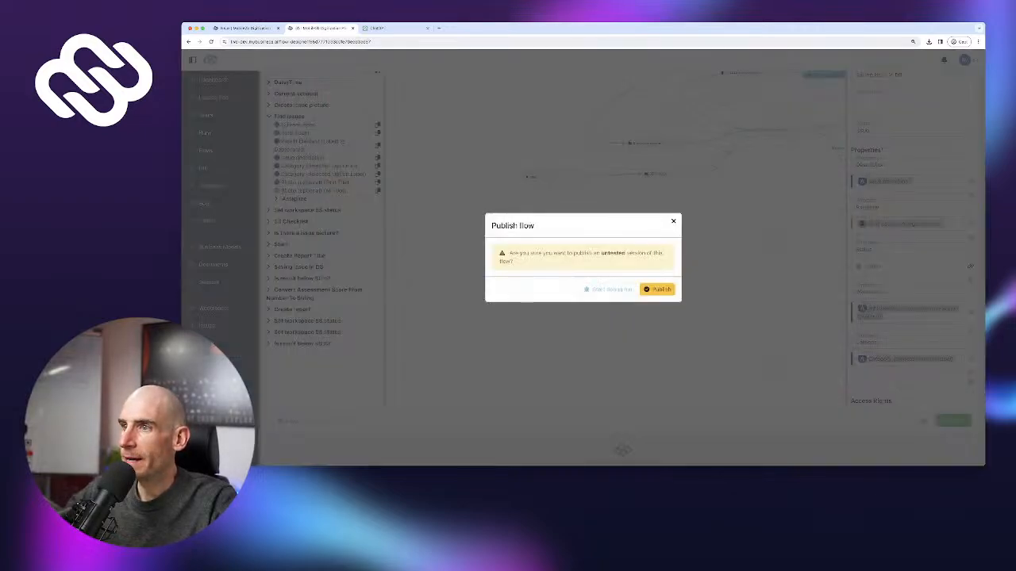
{"action": "left_click", "coordinate": [657, 289]}
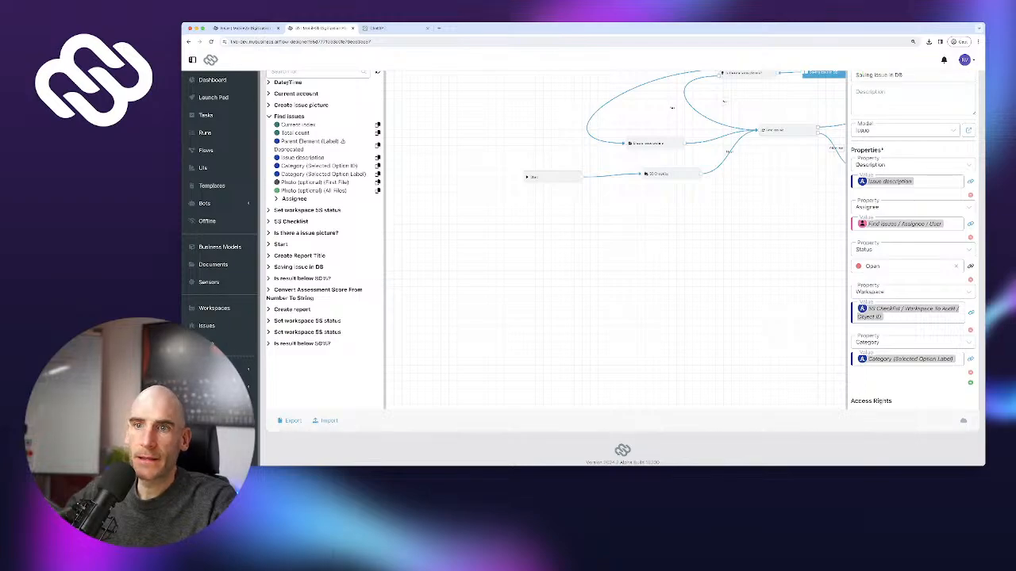
Check the Issues page's chart and table for the Training and Knowledge Gaps issue, then close the tab
{"action": "left_click", "coordinate": [206, 326]}
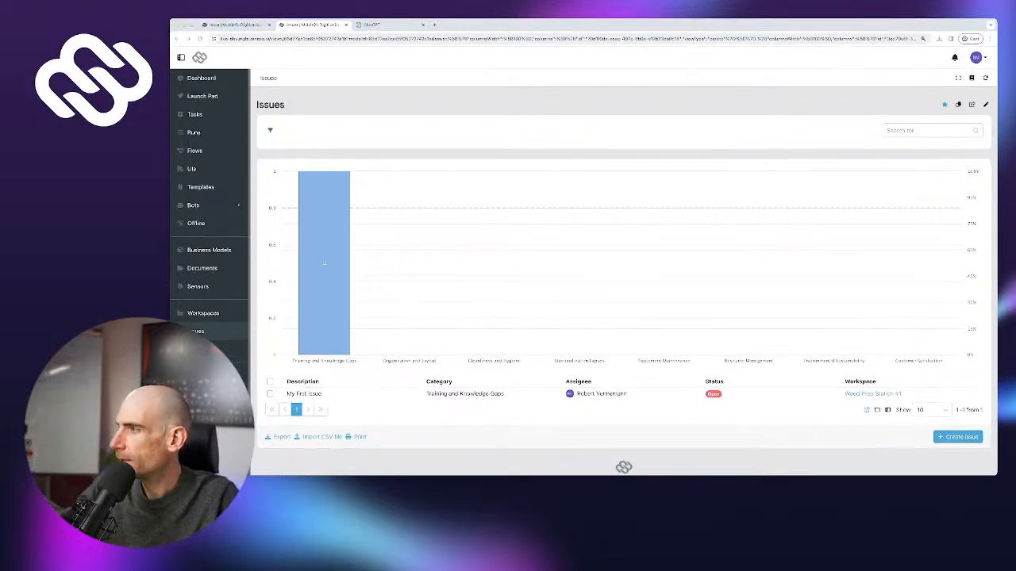
{"action": "key", "text": "ctrl+w"}
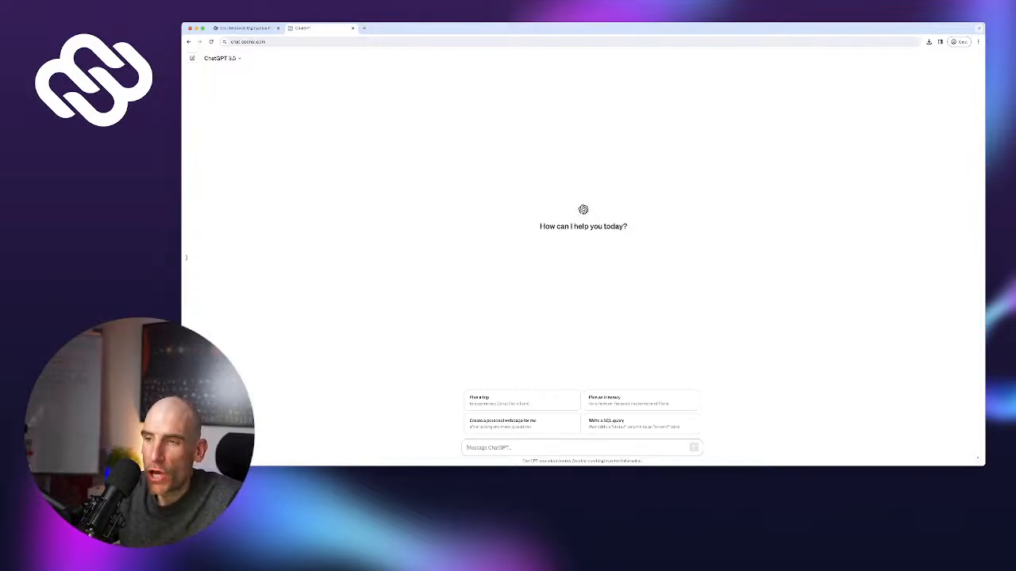
Start typing a prompt about weekly no-code YouTube live streams, asking for app ideas
{"action": "type", "text": "So, I"}
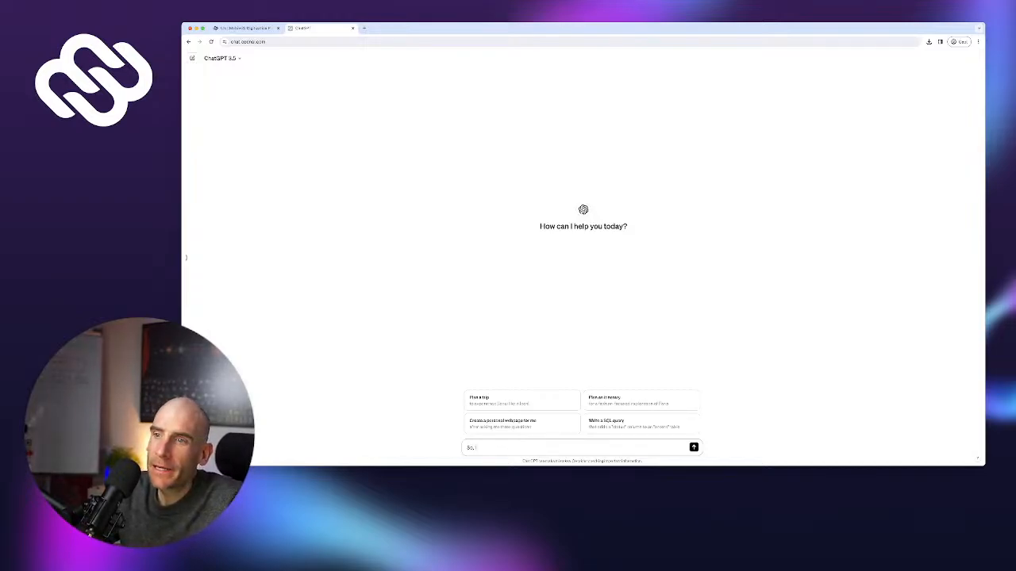
{"action": "type", "text": " am"}
{"action": "type", "text": "an"}
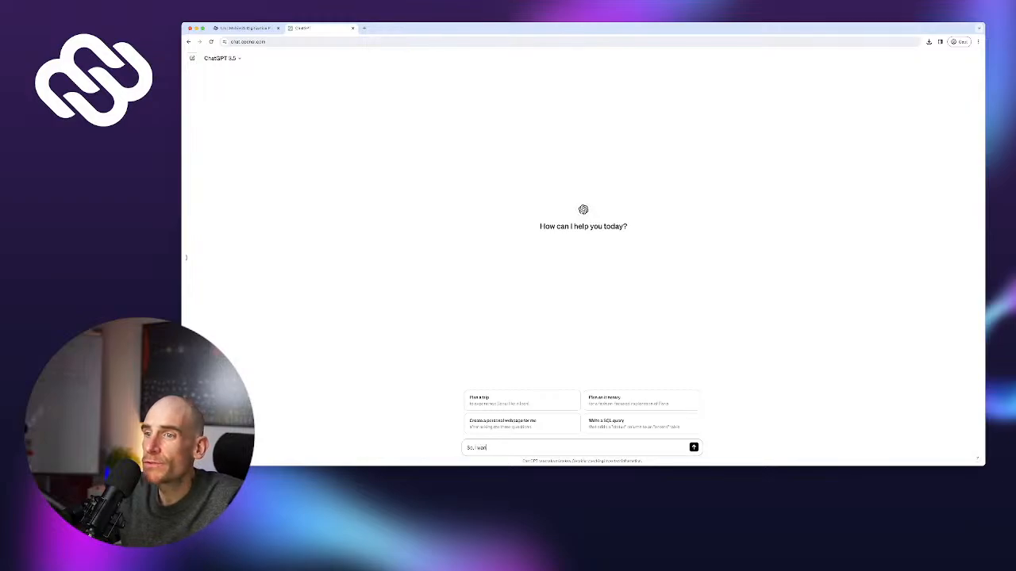
{"action": "type", "text": "t to do weekly"}
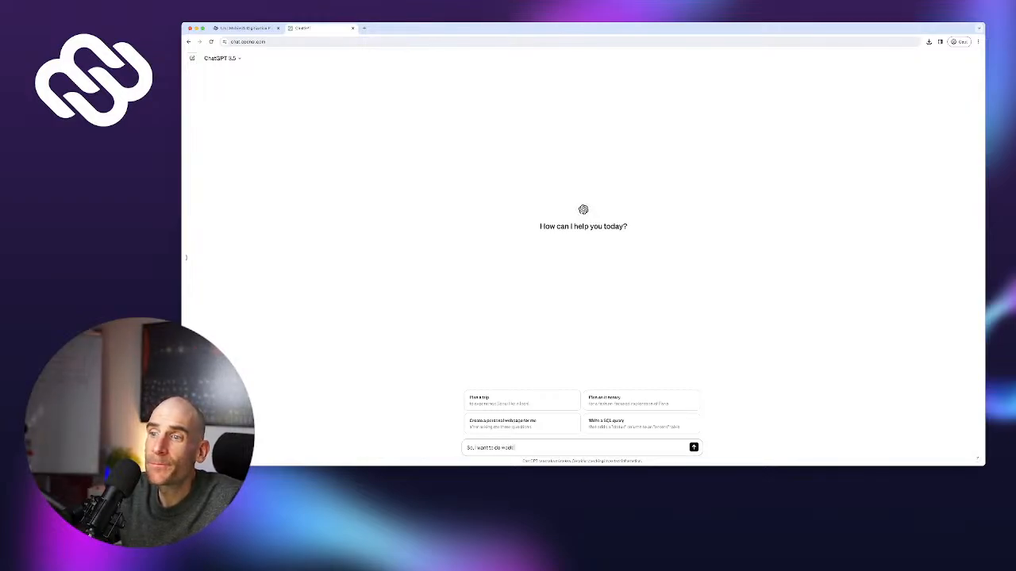
{"action": "type", "text": " live streams on You"}
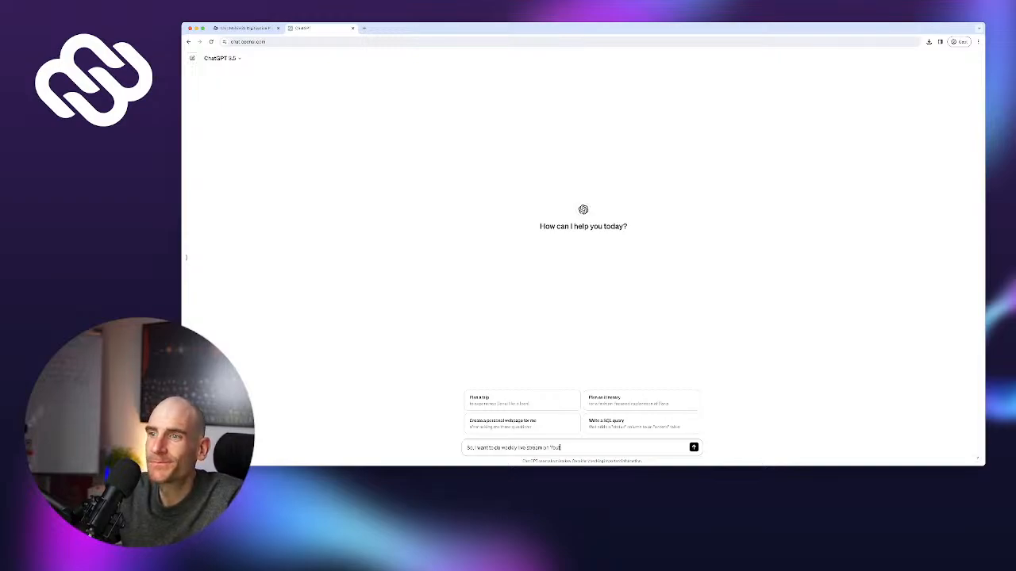
{"action": "type", "text": "Tube s"}
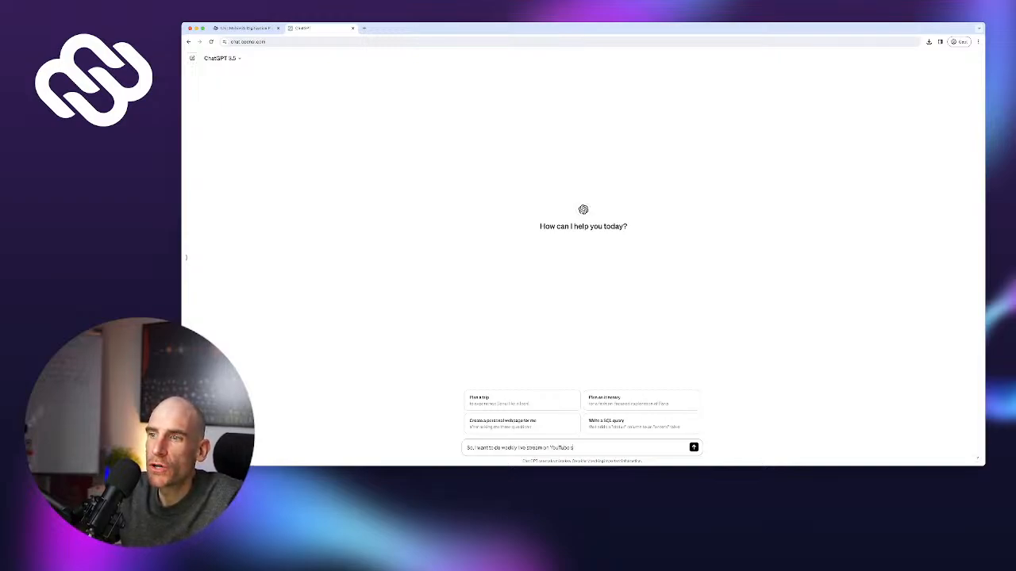
{"action": "type", "text": " tha"}
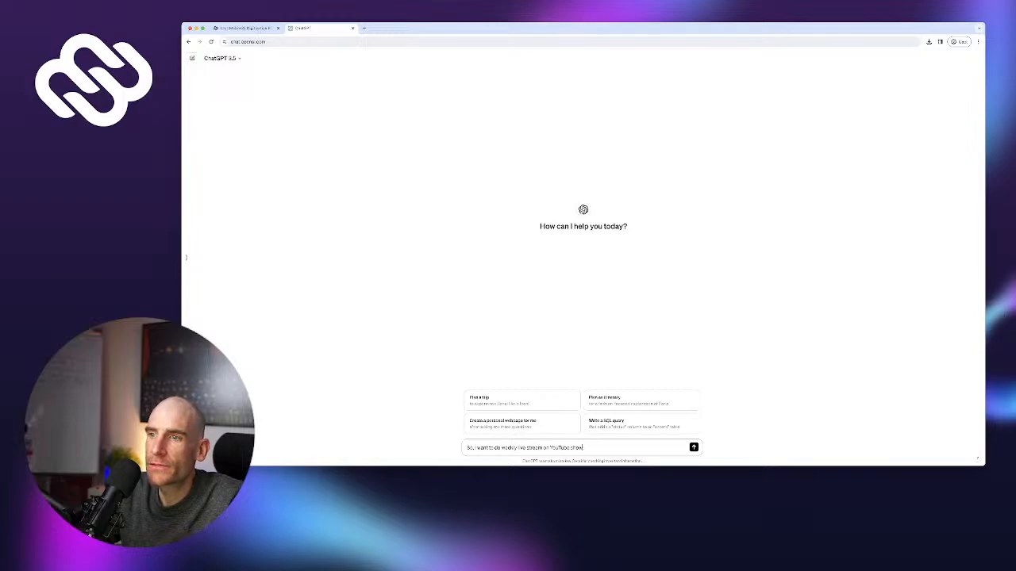
{"action": "type", "text": "wing"}
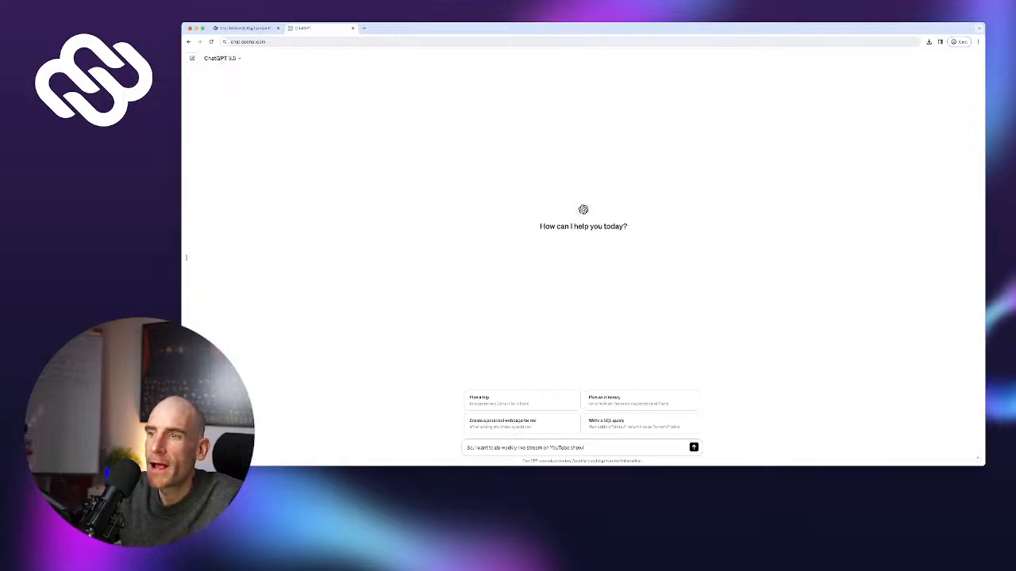
{"action": "type", "text": " how to"}
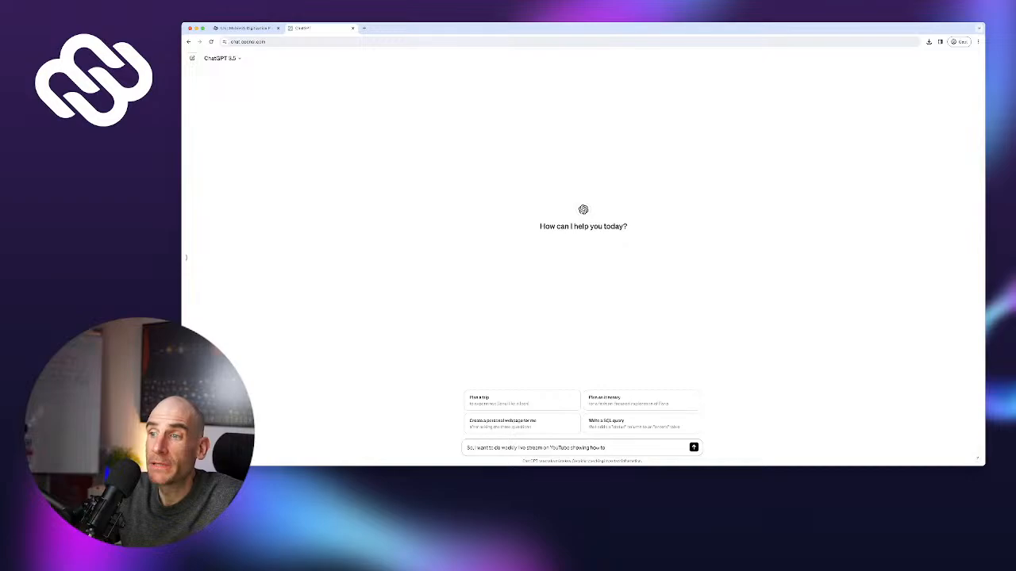
{"action": "type", "text": " build apps usi"}
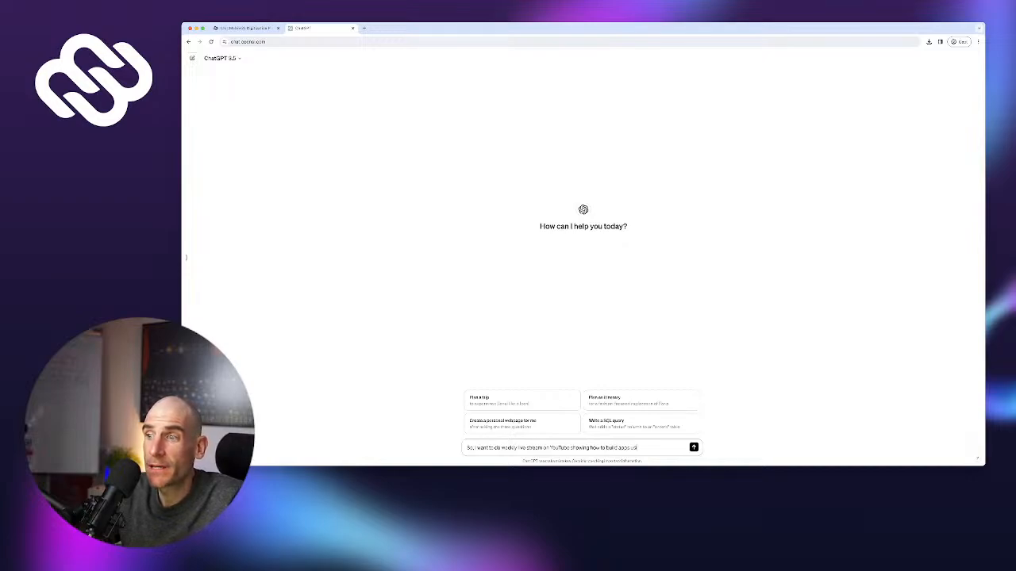
{"action": "type", "text": "ng no code"}
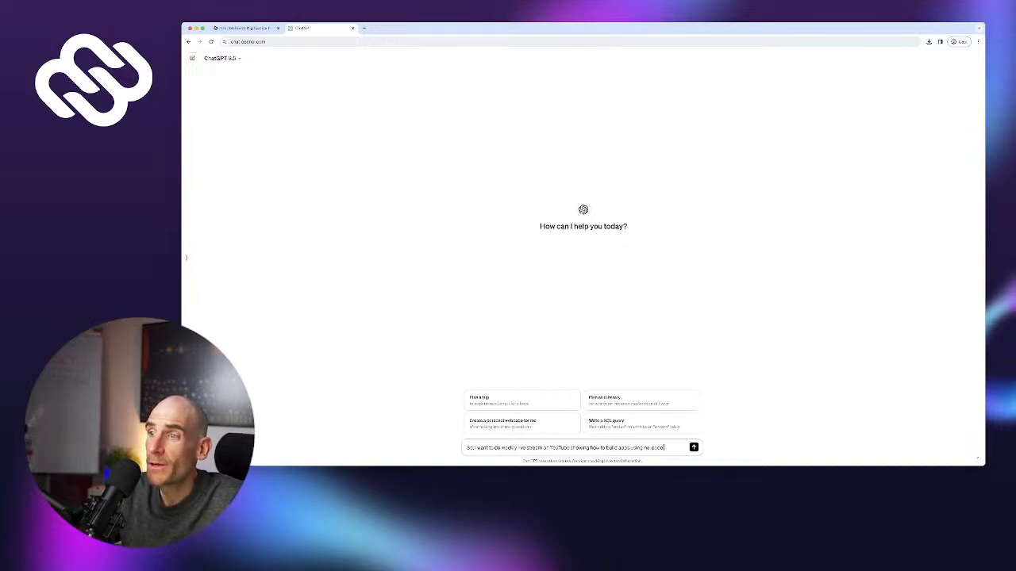
{"action": "type", "text": ". What would be some co"}
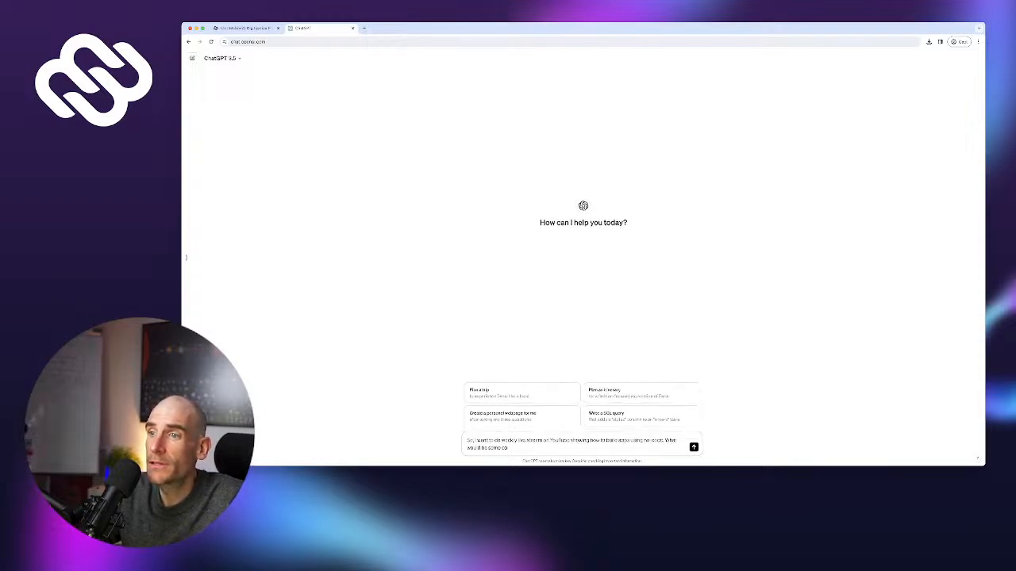
{"action": "type", "text": "ol app i"}
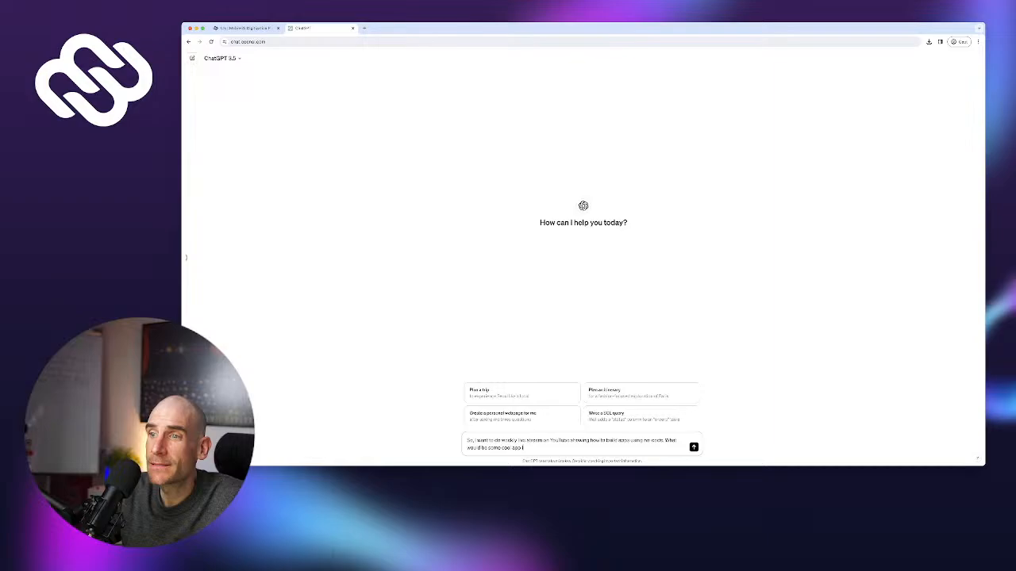
{"action": "type", "text": "dea that I can"}
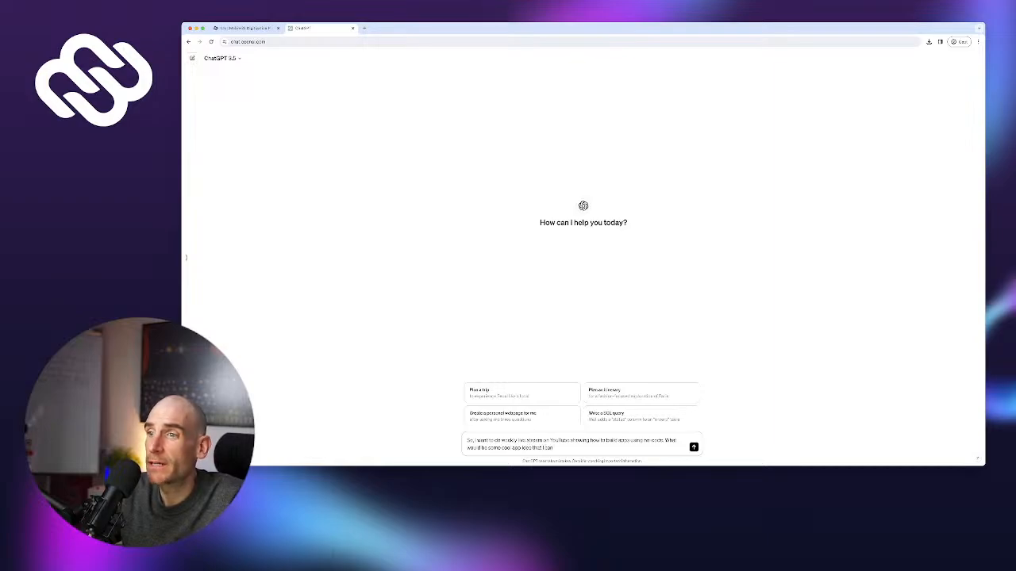
{"action": "type", "text": " try to"}
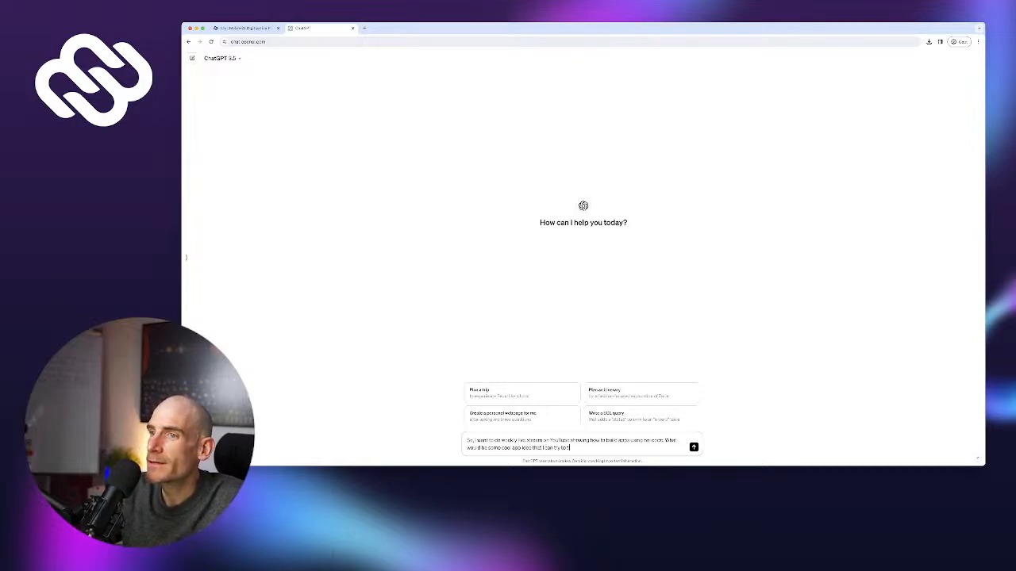
{"action": "type", "text": " imple"}
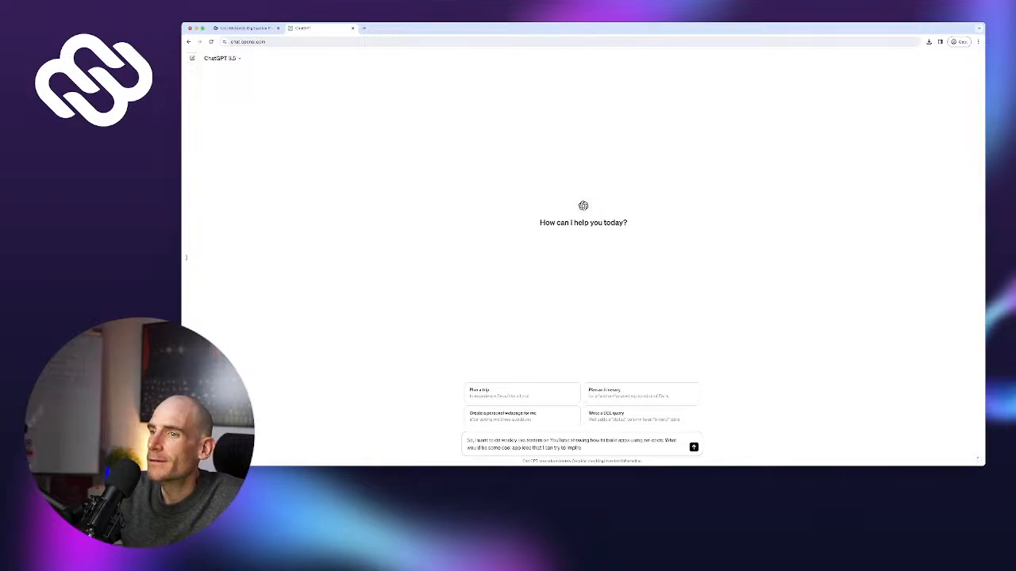
{"action": "type", "text": "ment during t"}
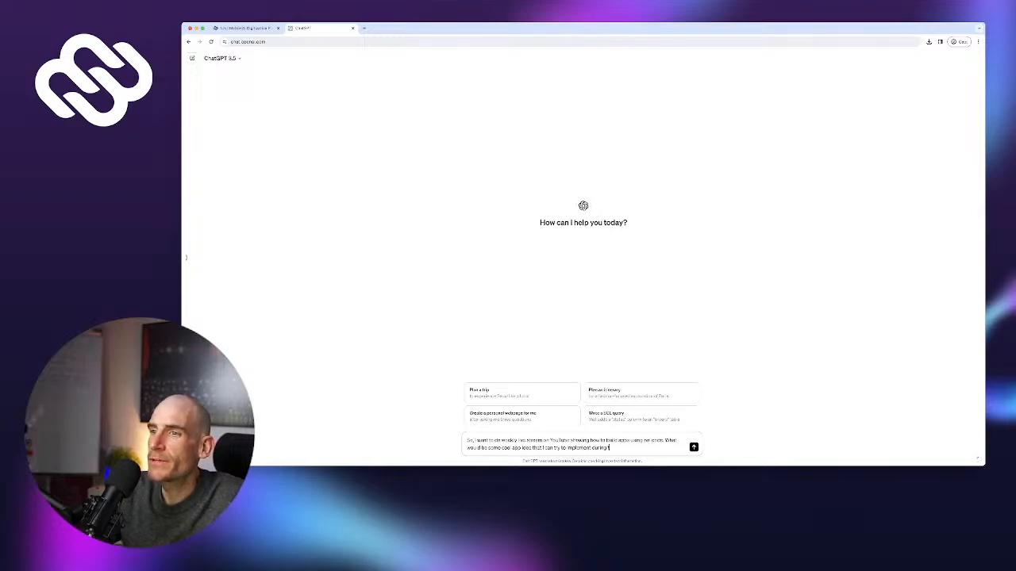
{"action": "type", "text": "he streams?"}
{"action": "key", "text": "Return"}
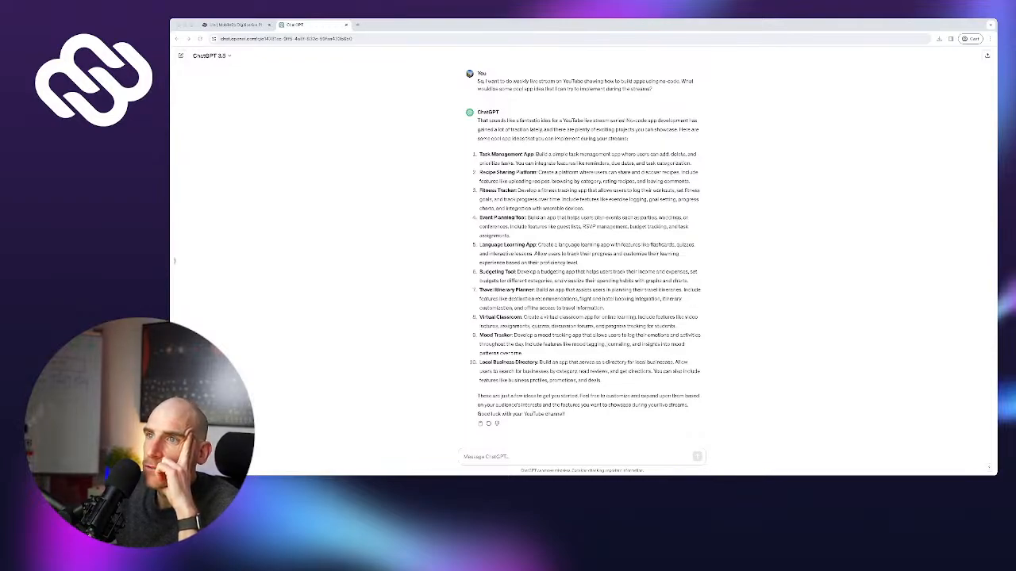
{"action": "left_click_drag", "start_coordinate": [480, 172], "coordinate": [686, 180]}
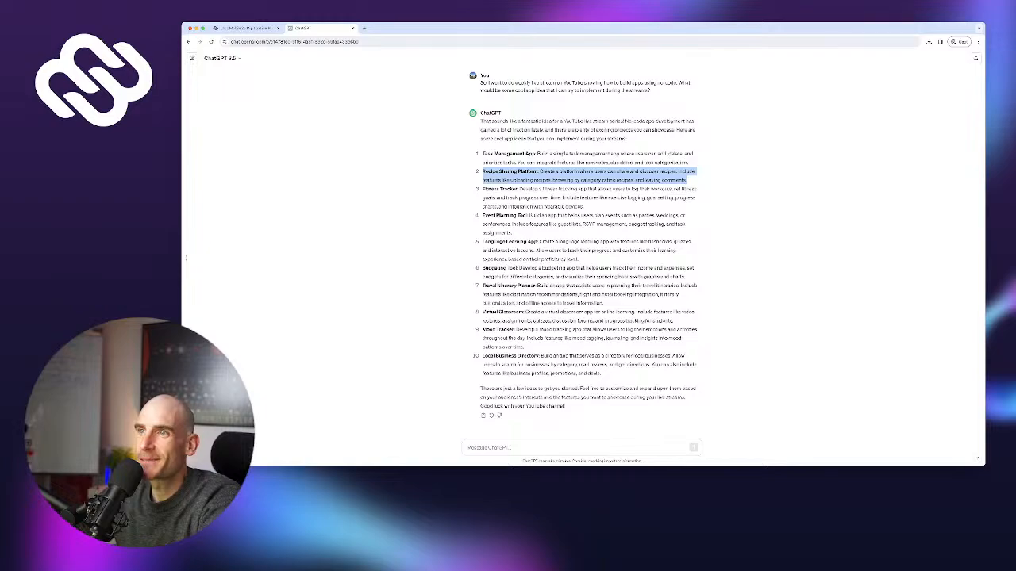
{"action": "left_click", "coordinate": [485, 189]}
{"action": "left_click_drag", "start_coordinate": [485, 189], "coordinate": [584, 207]}
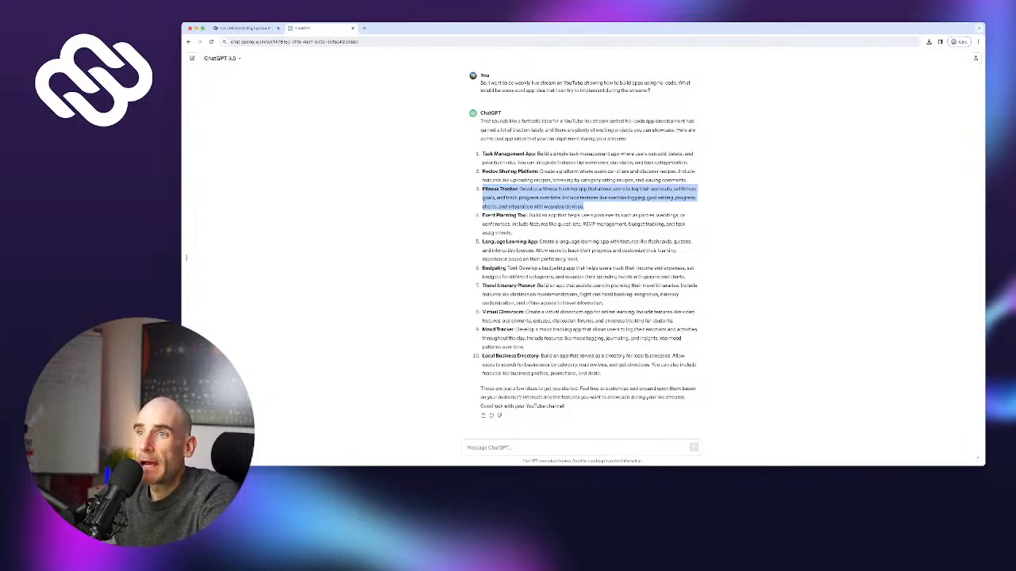
{"action": "left_click_drag", "start_coordinate": [483, 242], "coordinate": [578, 259]}
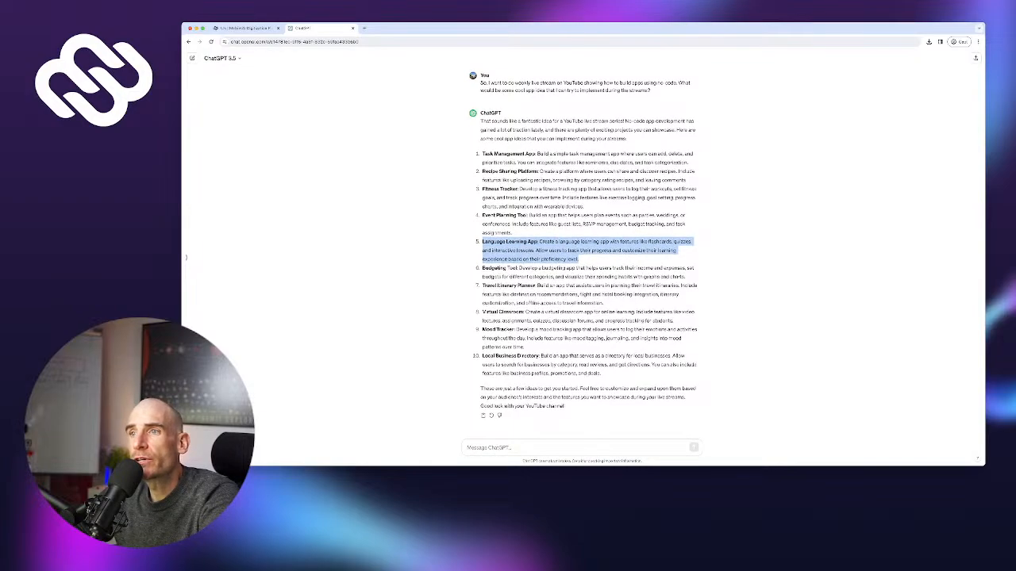
{"action": "left_click_drag", "start_coordinate": [482, 242], "coordinate": [505, 242]}
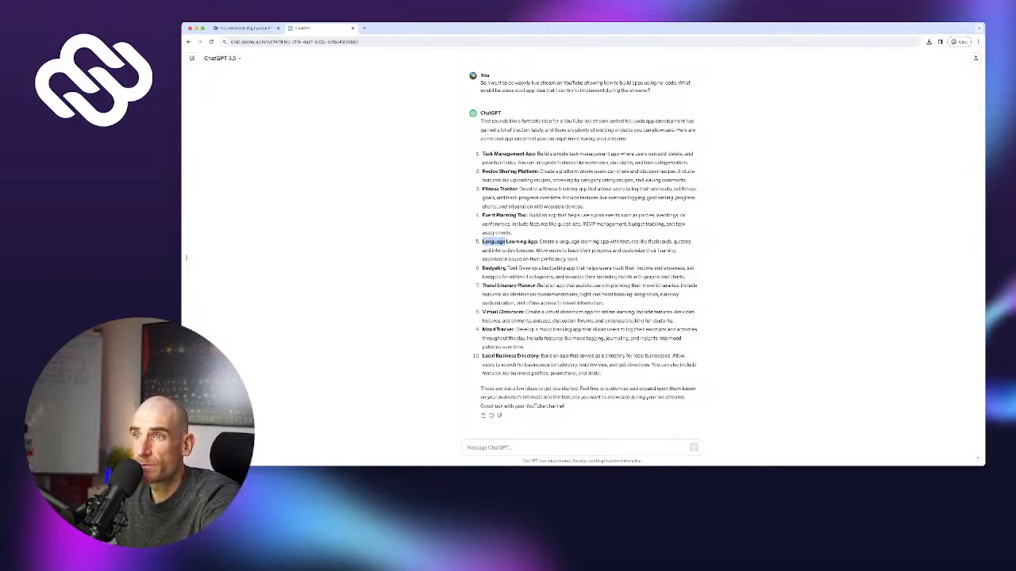
{"action": "left_click_drag", "start_coordinate": [497, 242], "coordinate": [554, 242]}
{"action": "left_click", "coordinate": [554, 242]}
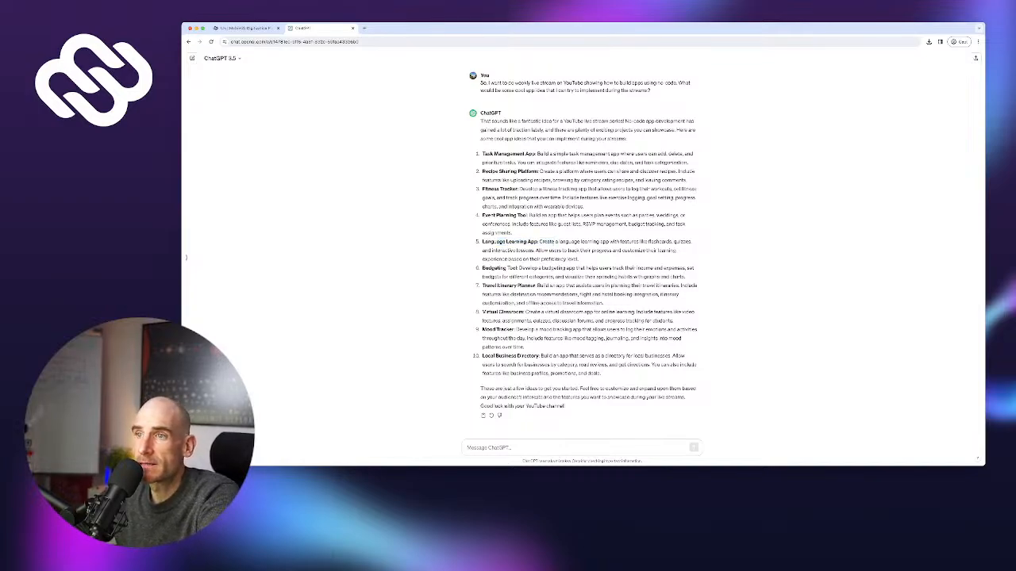
{"action": "left_click_drag", "start_coordinate": [494, 268], "coordinate": [686, 277]}
{"action": "triple_click", "coordinate": [558, 268]}
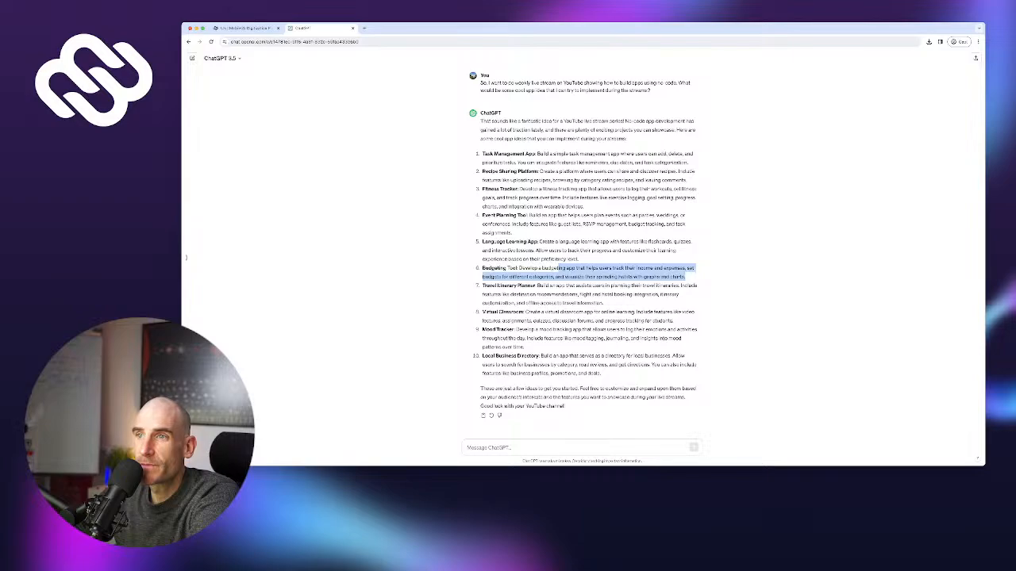
{"action": "left_click_drag", "start_coordinate": [558, 268], "coordinate": [523, 311]}
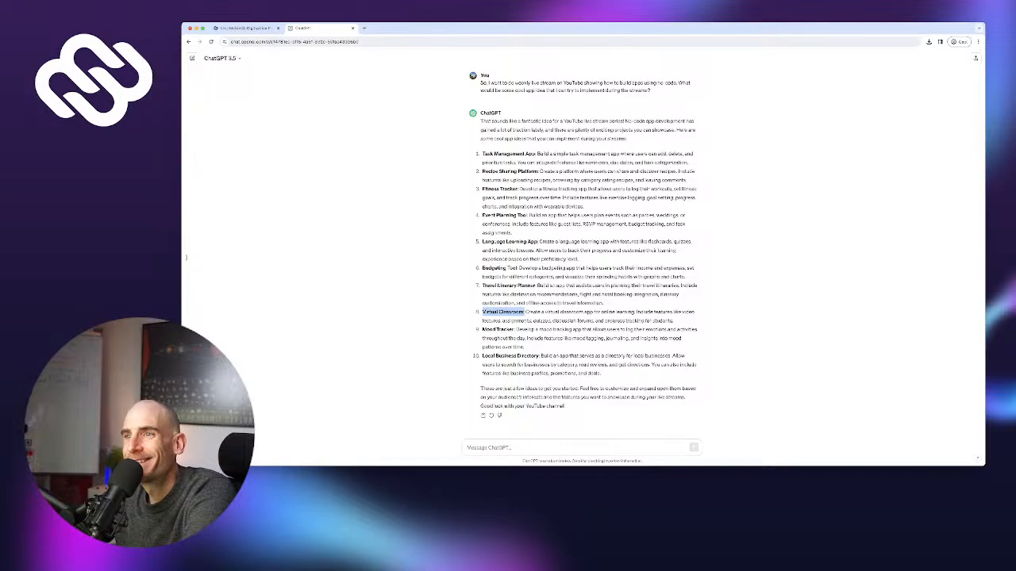
{"action": "left_click_drag", "start_coordinate": [482, 330], "coordinate": [525, 348]}
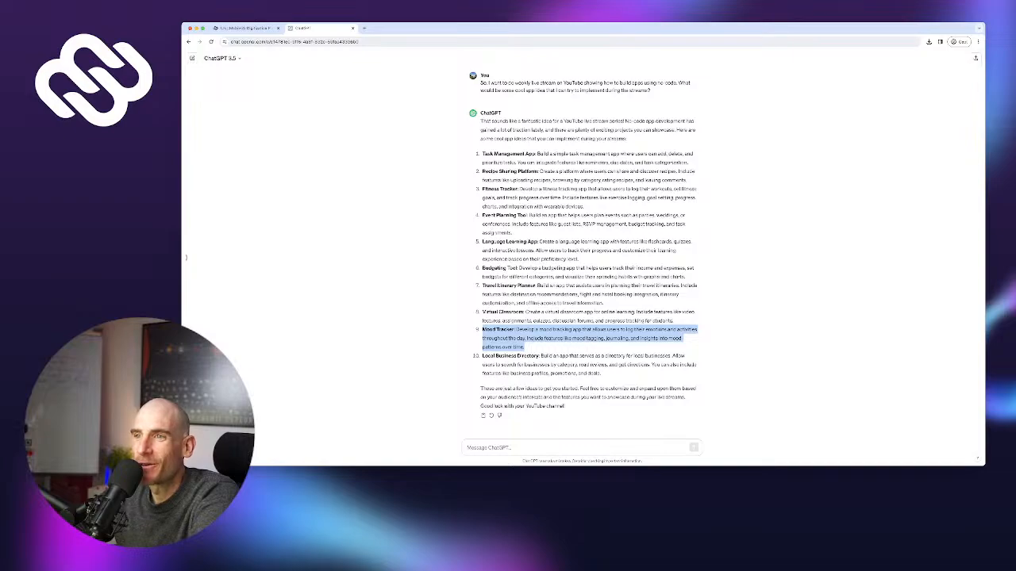
{"action": "left_click_drag", "start_coordinate": [483, 356], "coordinate": [600, 373]}
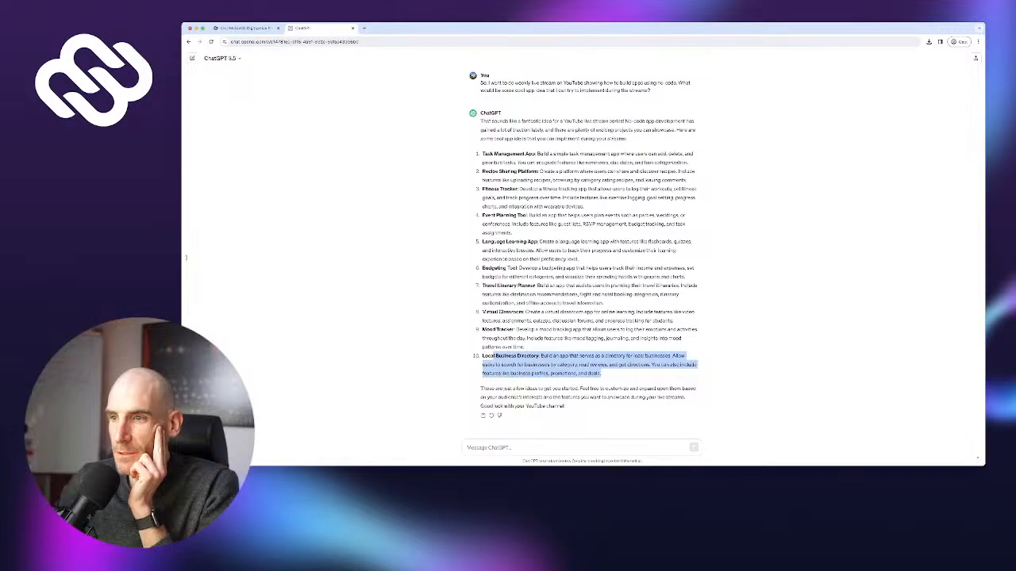
{"action": "left_click", "coordinate": [186, 257]}
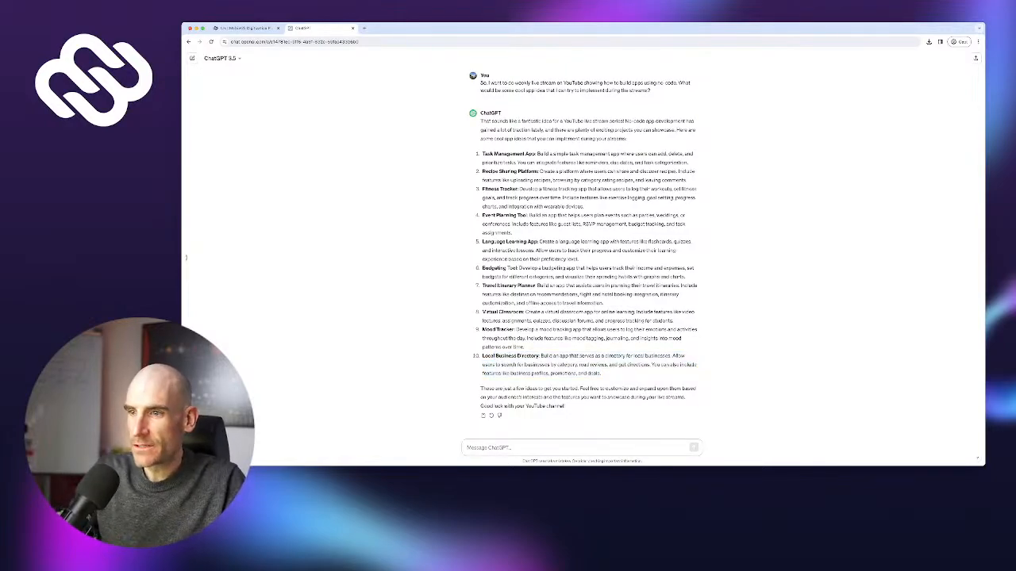
Send a follow-up asking for more B2B-related app examples focused on internal business processes
{"action": "type", "text": "Sounds goo"}
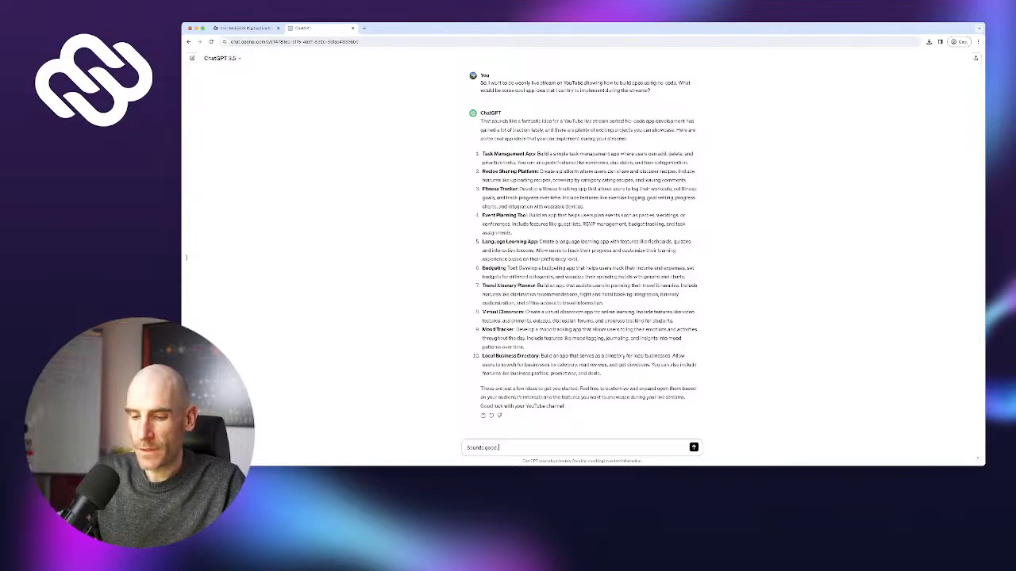
{"action": "type", "text": "d. Please"}
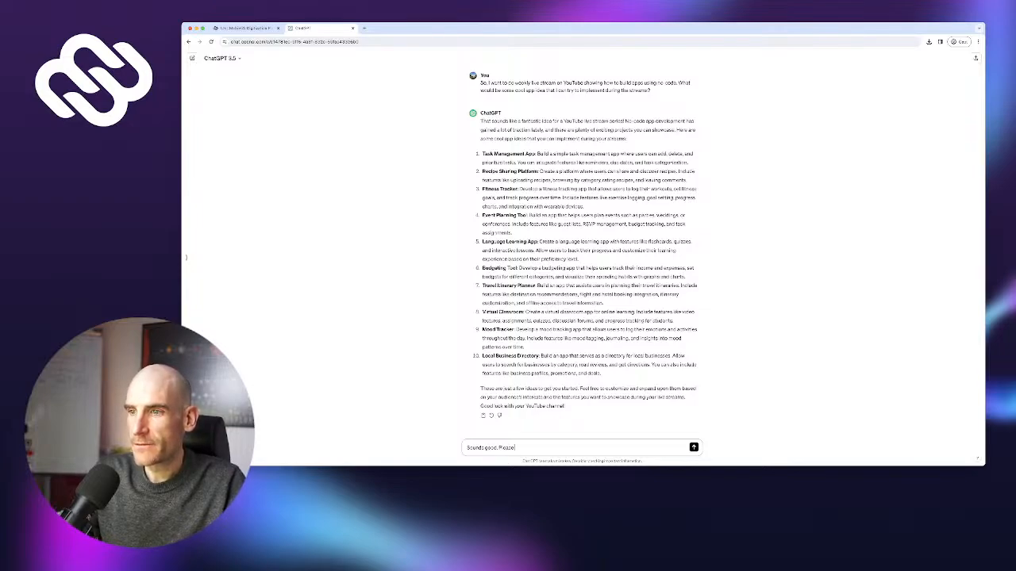
{"action": "type", "text": " give me"}
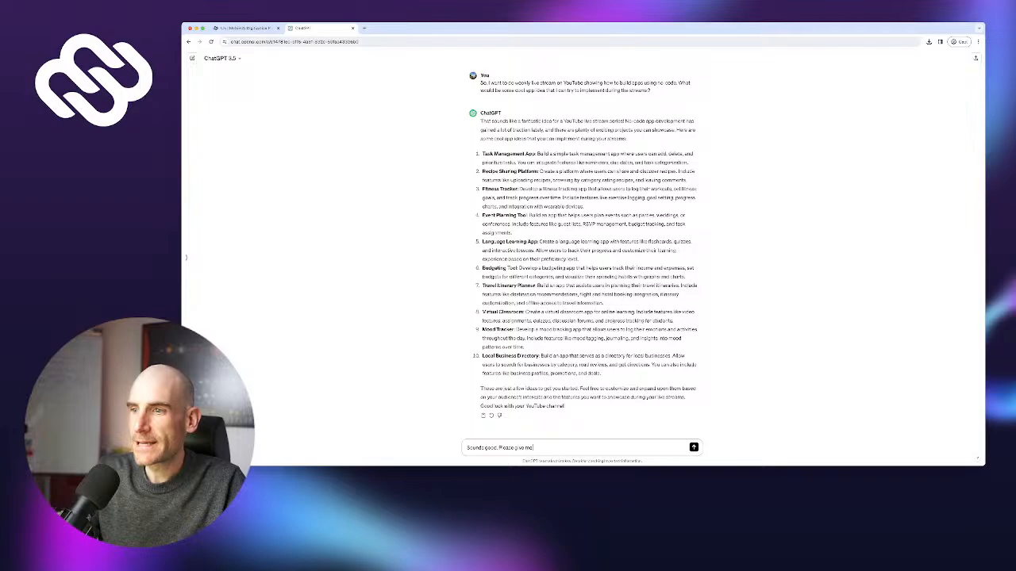
{"action": "type", "text": " more examples"}
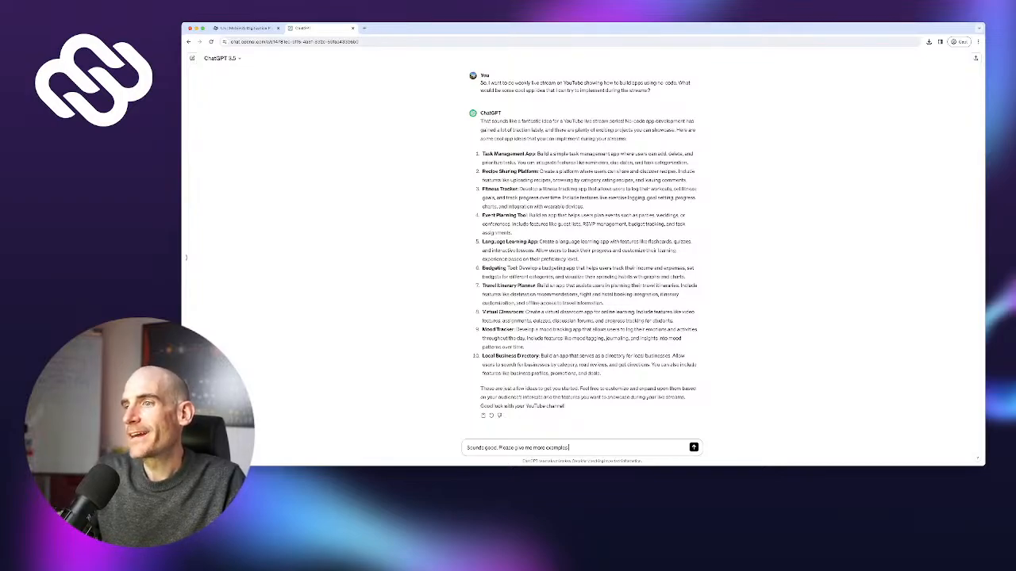
{"action": "type", "text": " that w"}
{"action": "type", "text": "re"}
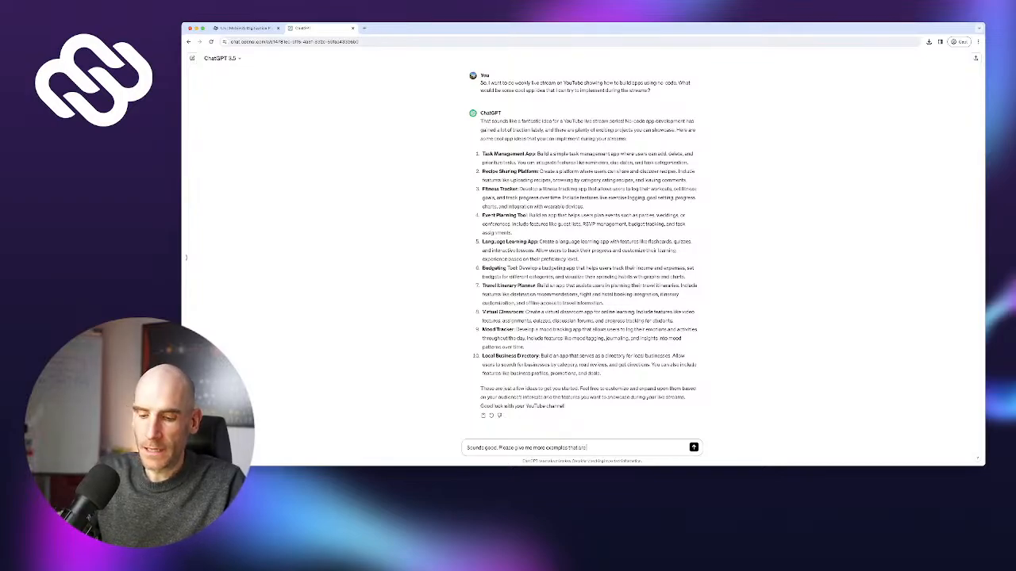
{"action": "type", "text": " B2B"}
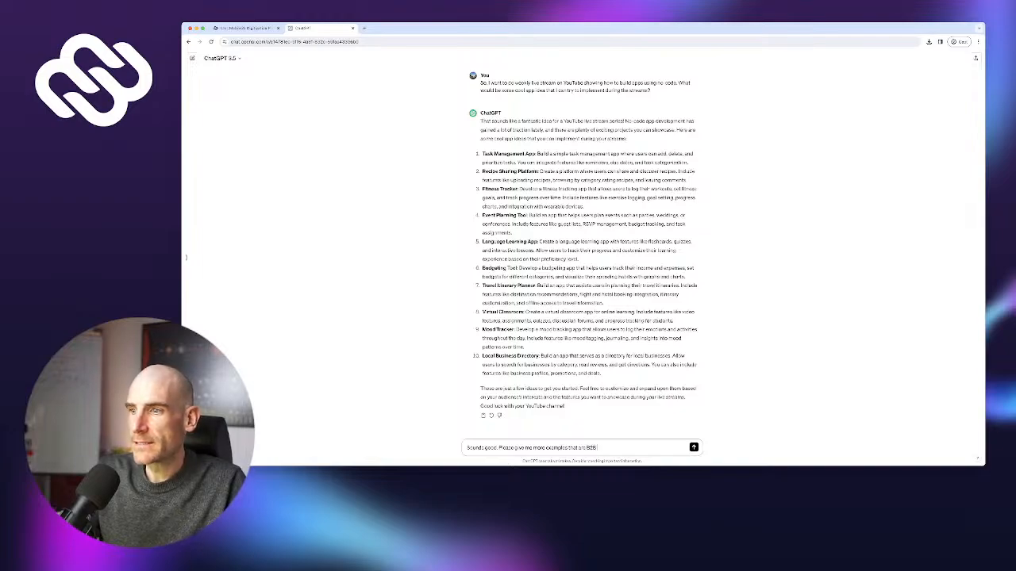
{"action": "type", "text": " focused"}
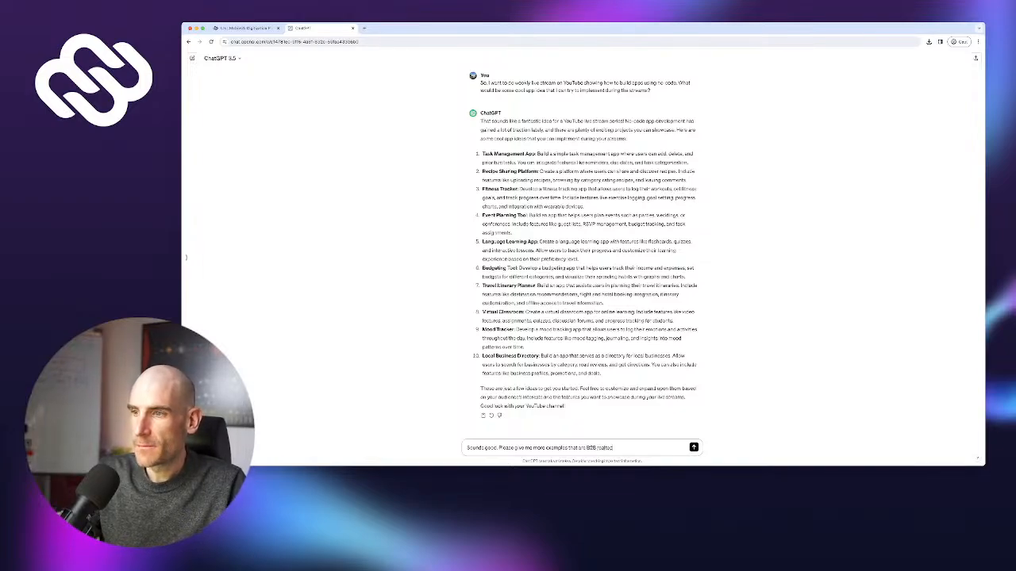
{"action": "type", "text": ". meaning focu"}
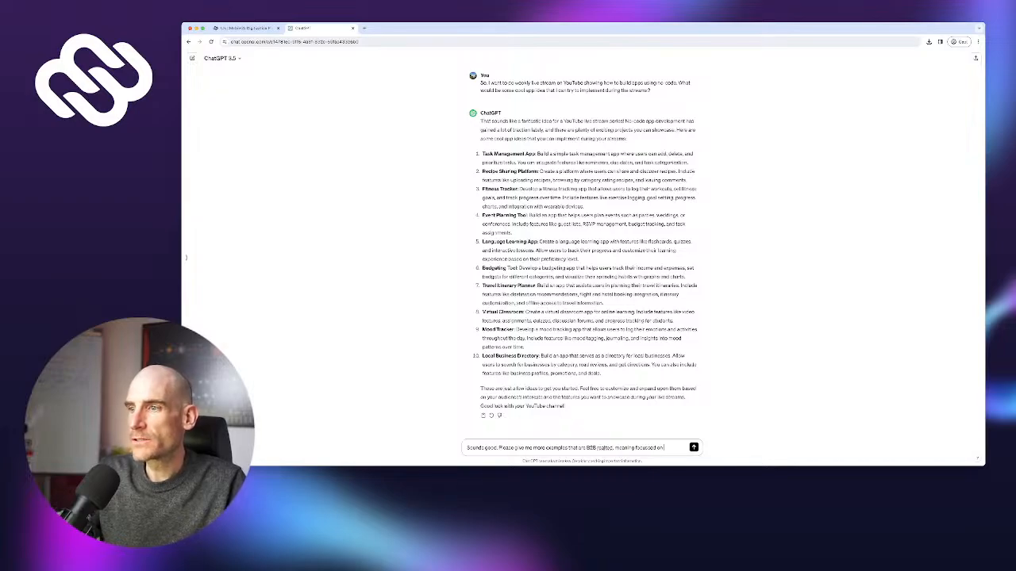
{"action": "type", "text": "sed on internal bu"}
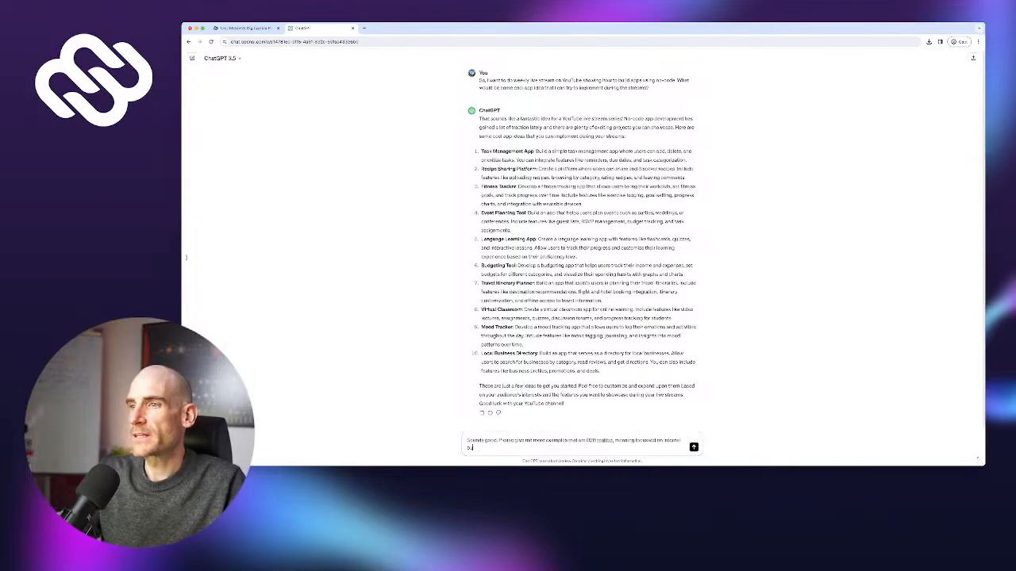
{"action": "type", "text": "siness processes"}
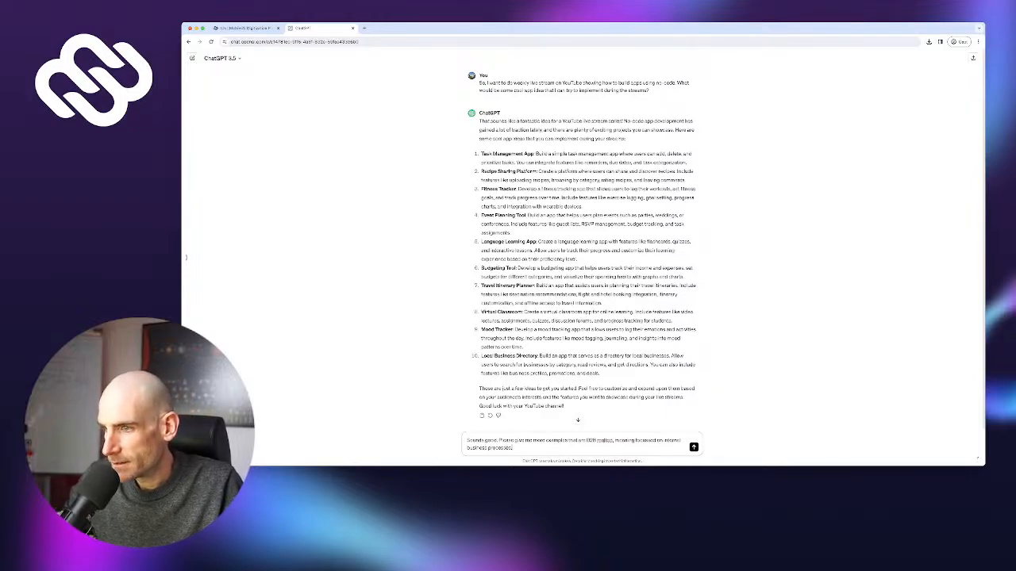
{"action": "type", "text": "lat"}
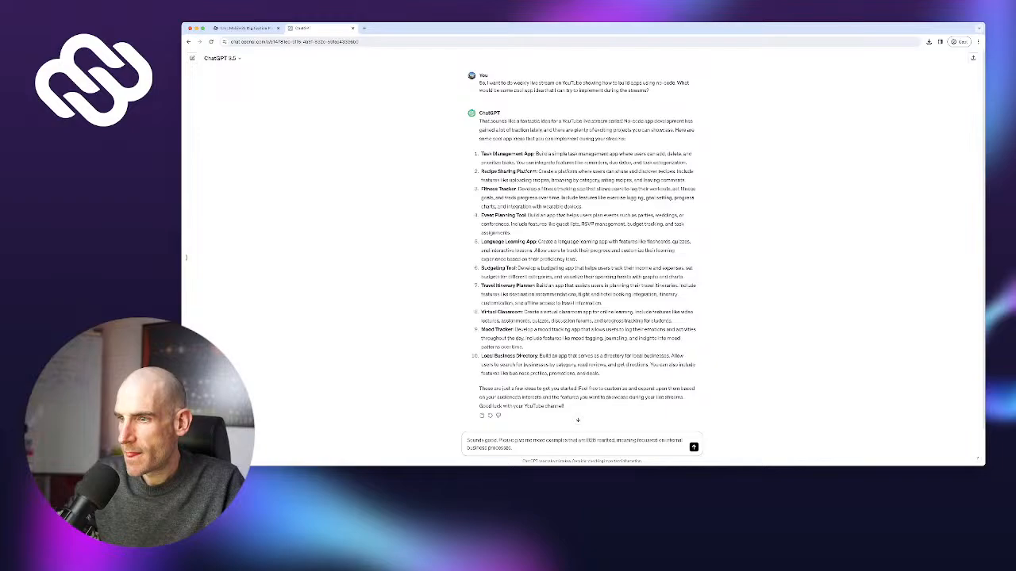
{"action": "double_click", "coordinate": [606, 441]}
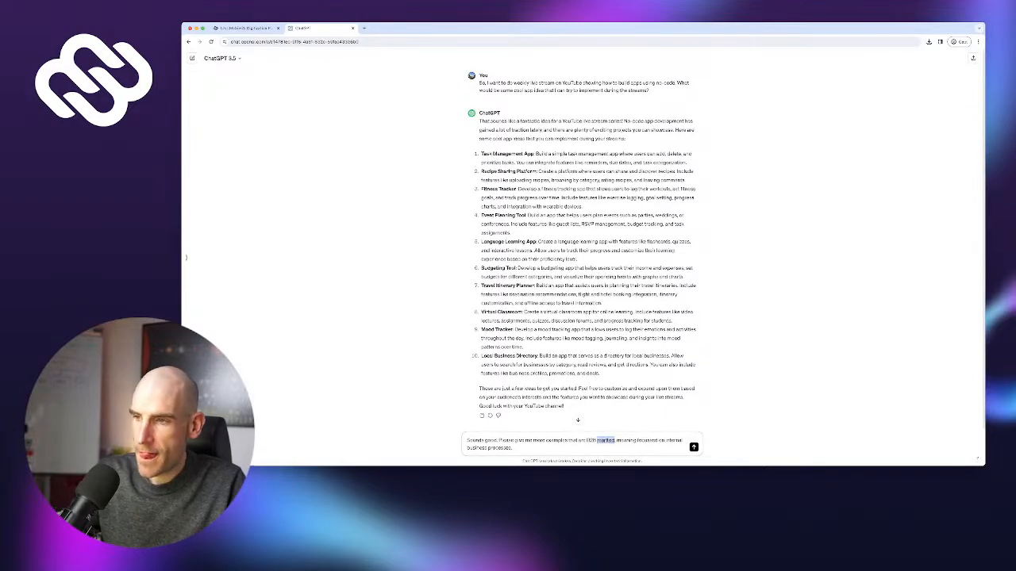
{"action": "type", "text": "related"}
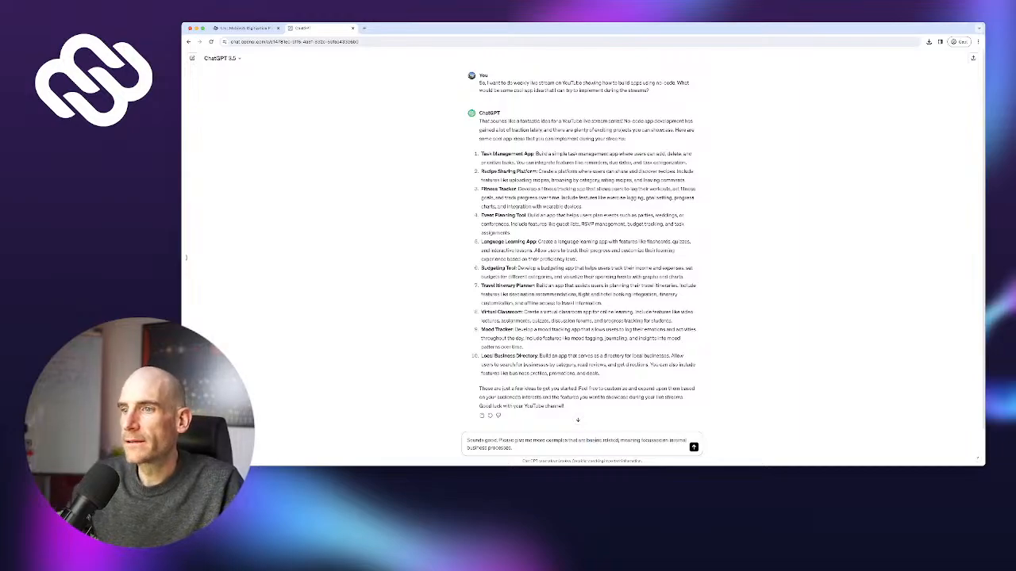
{"action": "key", "text": "Return"}
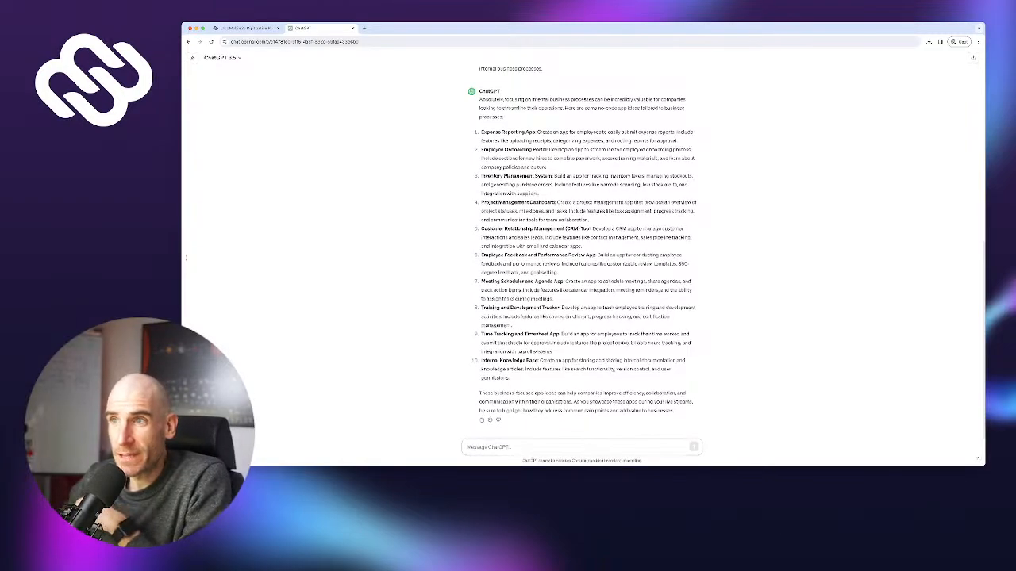
Read the reply, highlighting the Inventory Management, Project Management Dashboard and Time Tracking ideas
{"action": "left_click_drag", "start_coordinate": [489, 176], "coordinate": [551, 176]}
{"action": "left_click", "coordinate": [549, 176]}
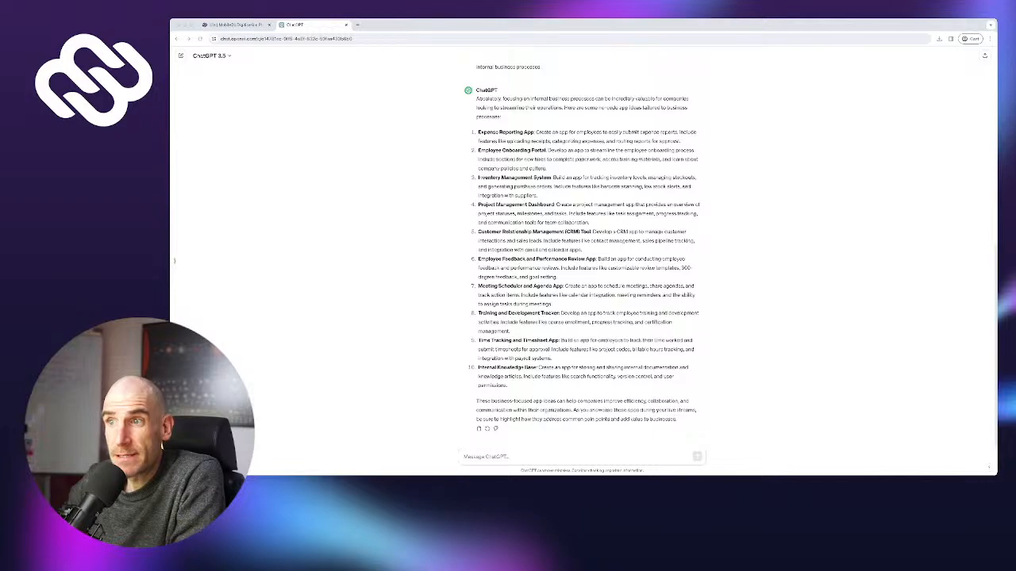
{"action": "left_click_drag", "start_coordinate": [479, 213], "coordinate": [560, 308]}
{"action": "left_click", "coordinate": [508, 239]}
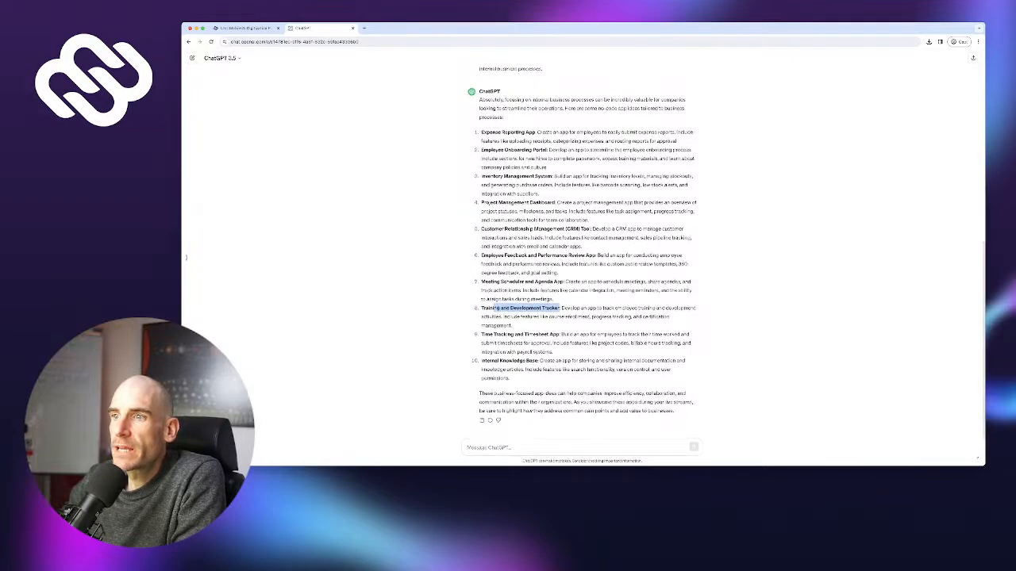
{"action": "left_click_drag", "start_coordinate": [481, 335], "coordinate": [585, 335]}
{"action": "left_click", "coordinate": [586, 334]}
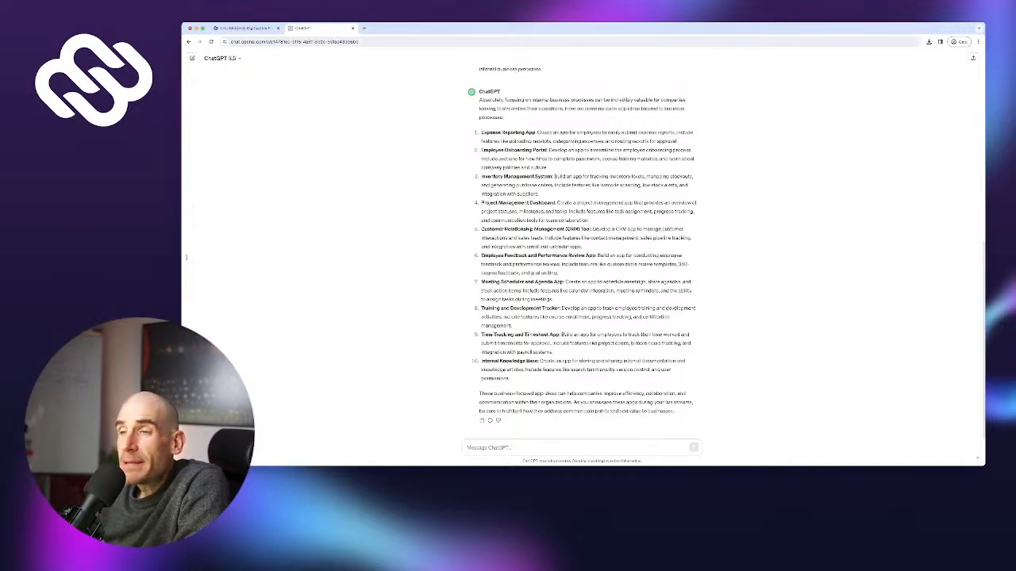
Finish reviewing the answer, then return to Mobile2b's Launch Pad
{"action": "scroll", "coordinate": [583, 253], "scroll_direction": "up", "scroll_amount": 1}
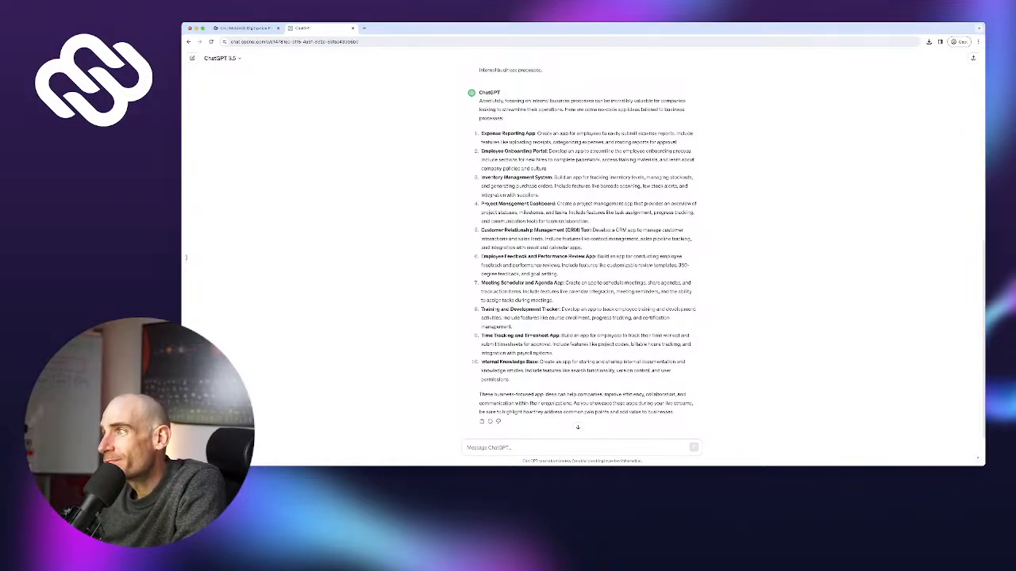
{"action": "scroll", "coordinate": [186, 257], "scroll_direction": "down", "scroll_amount": 1}
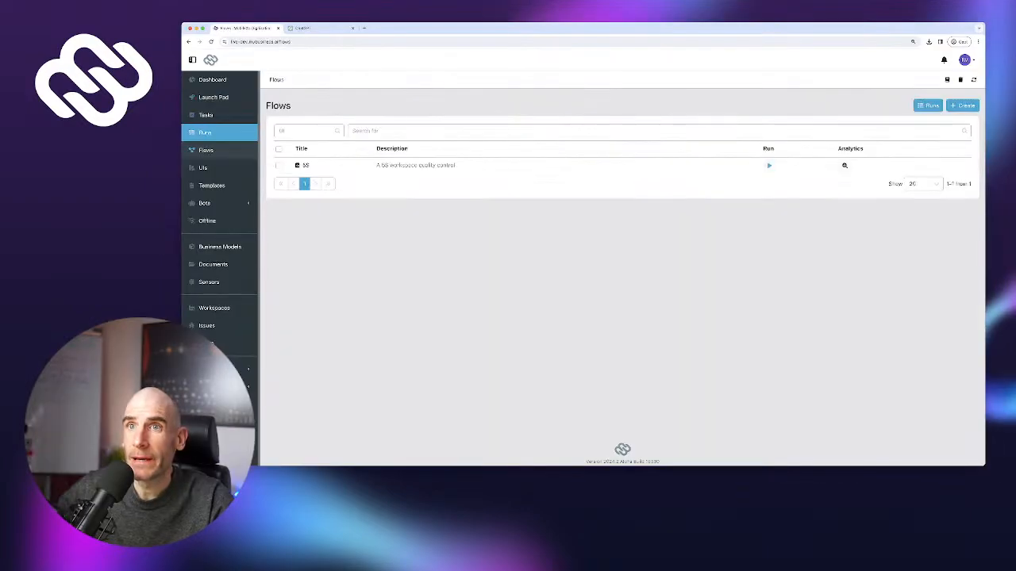
{"action": "left_click", "coordinate": [206, 115]}
{"action": "left_click", "coordinate": [213, 97]}
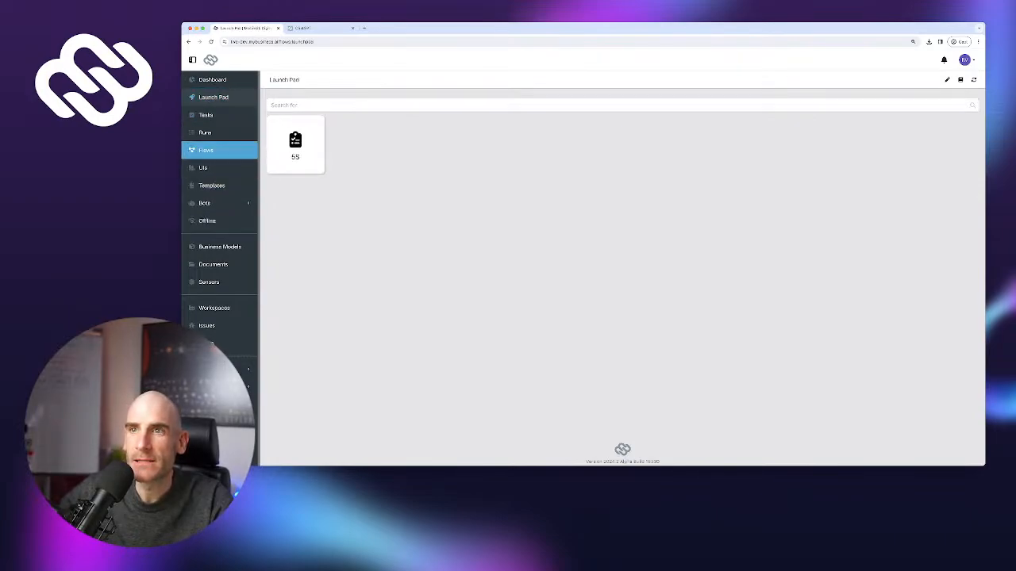
Start a new 5S run for the Wood Prep Station #1 workspace
{"action": "left_click", "coordinate": [206, 150]}
{"action": "left_click", "coordinate": [306, 164]}
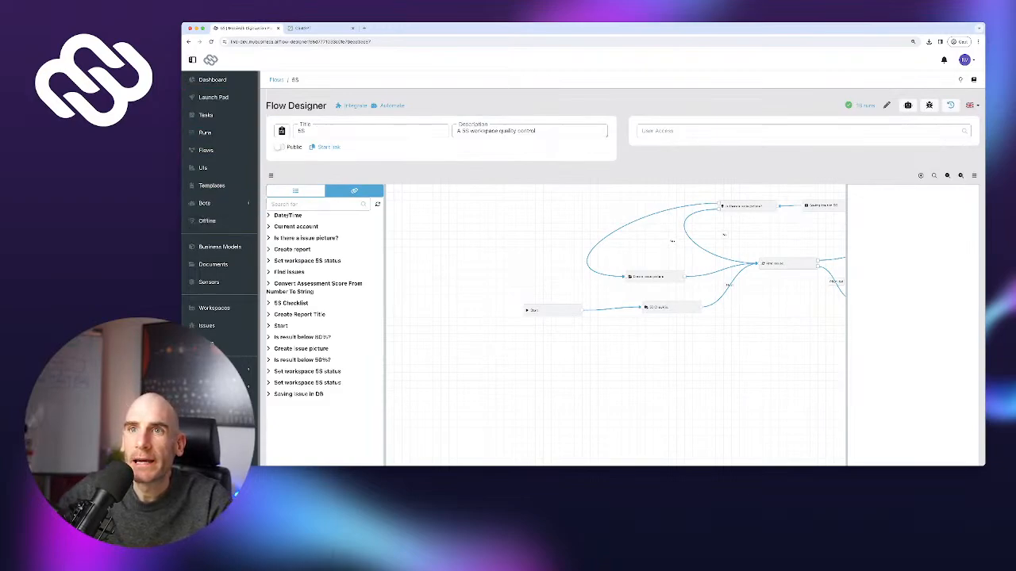
{"action": "left_click", "coordinate": [214, 97]}
{"action": "left_click", "coordinate": [293, 139]}
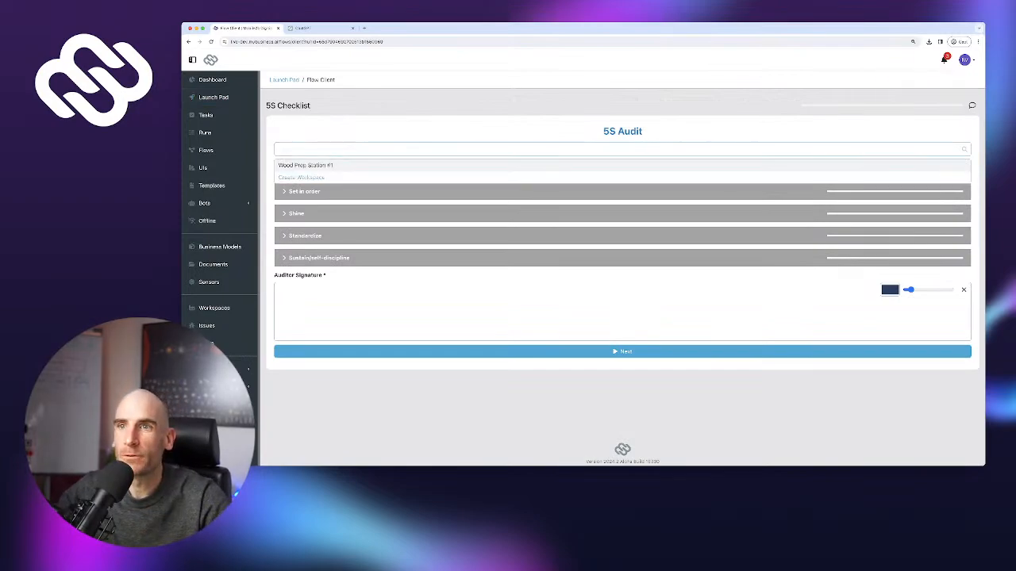
{"action": "left_click", "coordinate": [305, 165]}
Expand Sort and Set in order, and answer Yes to all five Sort questions
{"action": "left_click", "coordinate": [296, 180]}
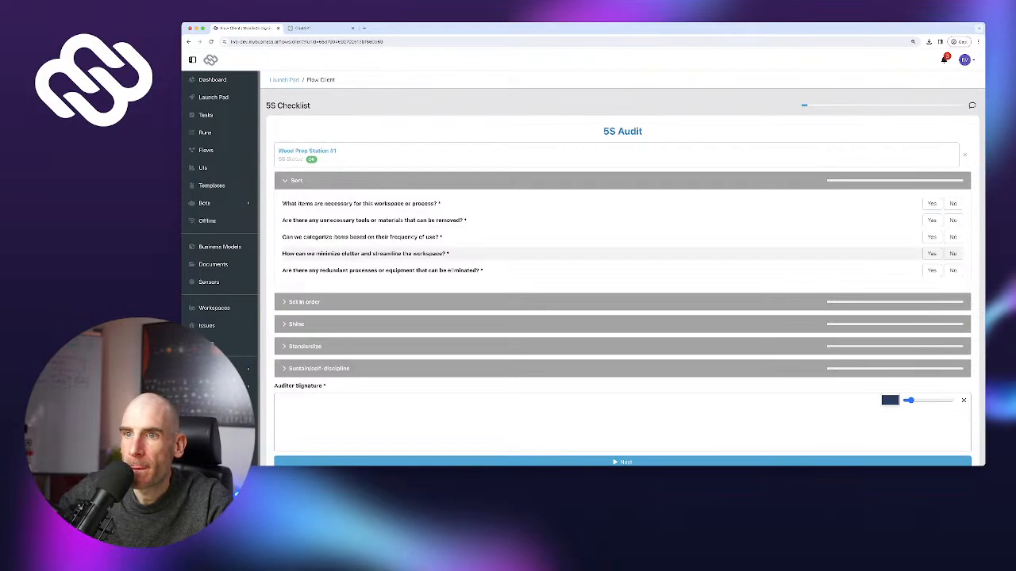
{"action": "left_click", "coordinate": [305, 303]}
{"action": "scroll", "coordinate": [310, 272], "scroll_direction": "down", "scroll_amount": 1}
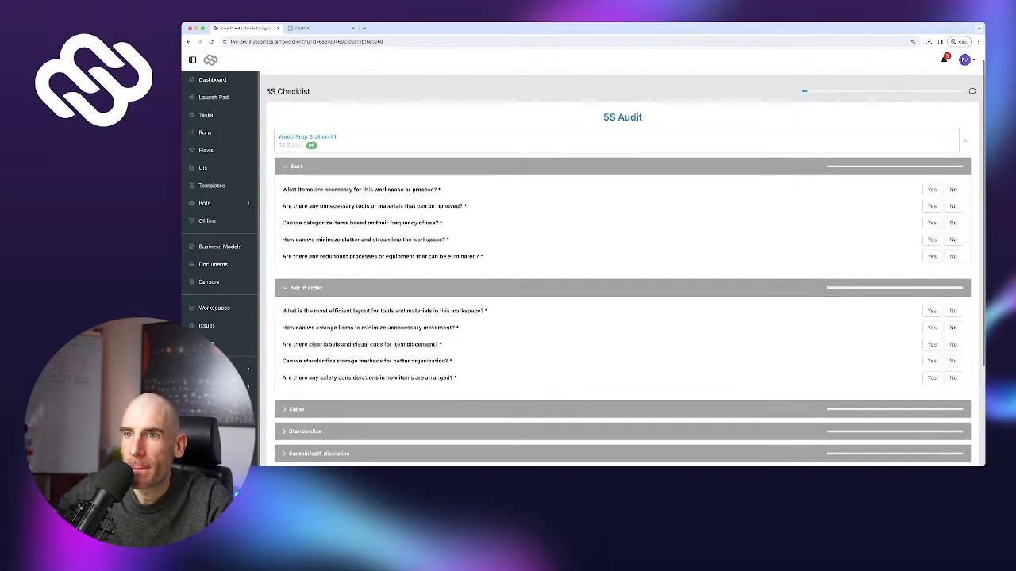
{"action": "left_click", "coordinate": [932, 189]}
{"action": "left_click", "coordinate": [932, 207]}
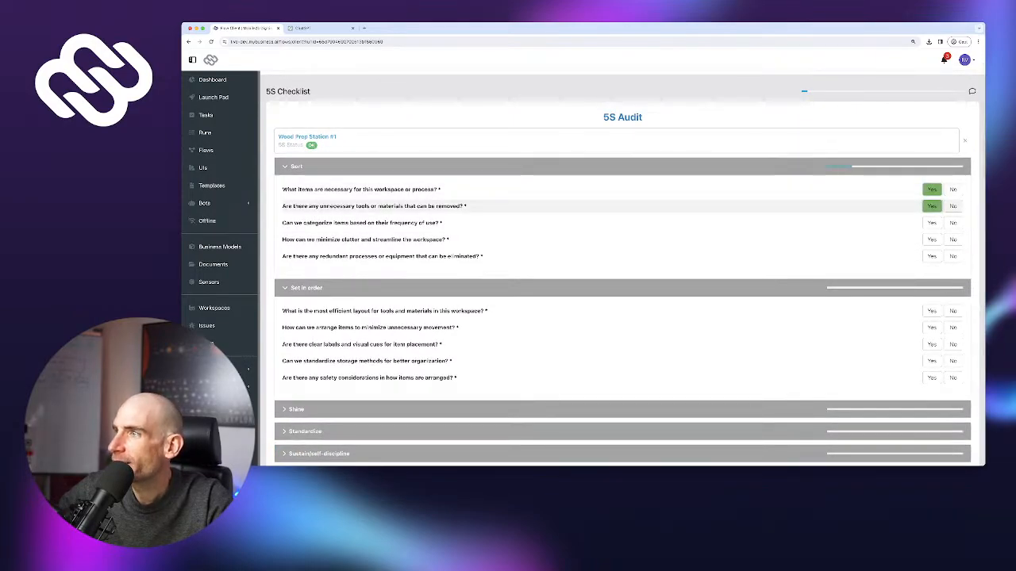
{"action": "left_click", "coordinate": [931, 223]}
{"action": "left_click", "coordinate": [932, 239]}
{"action": "left_click", "coordinate": [931, 257]}
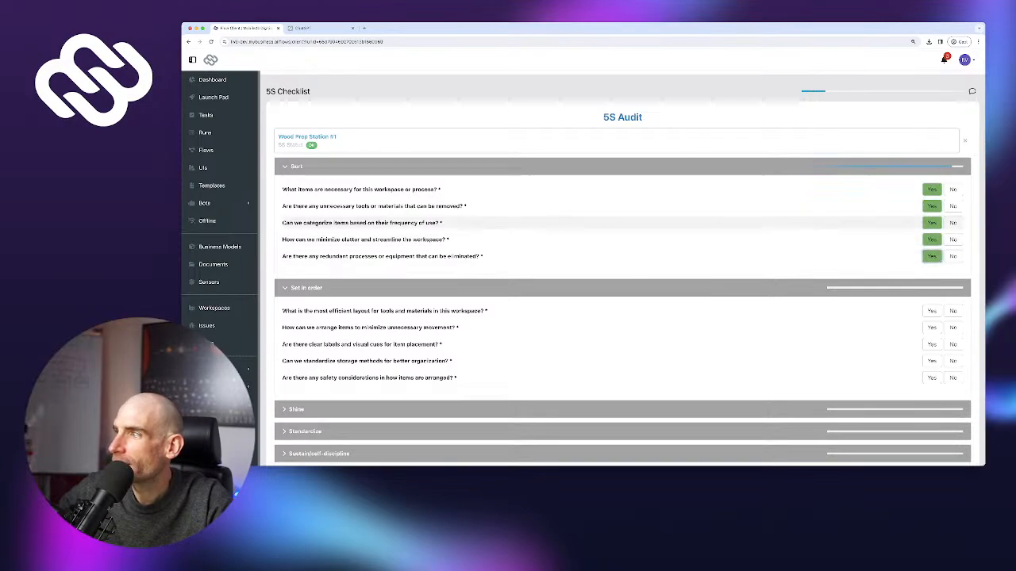
Expand the Shine section and answer No to its first question
{"action": "scroll", "coordinate": [932, 257], "scroll_direction": "down", "scroll_amount": 3}
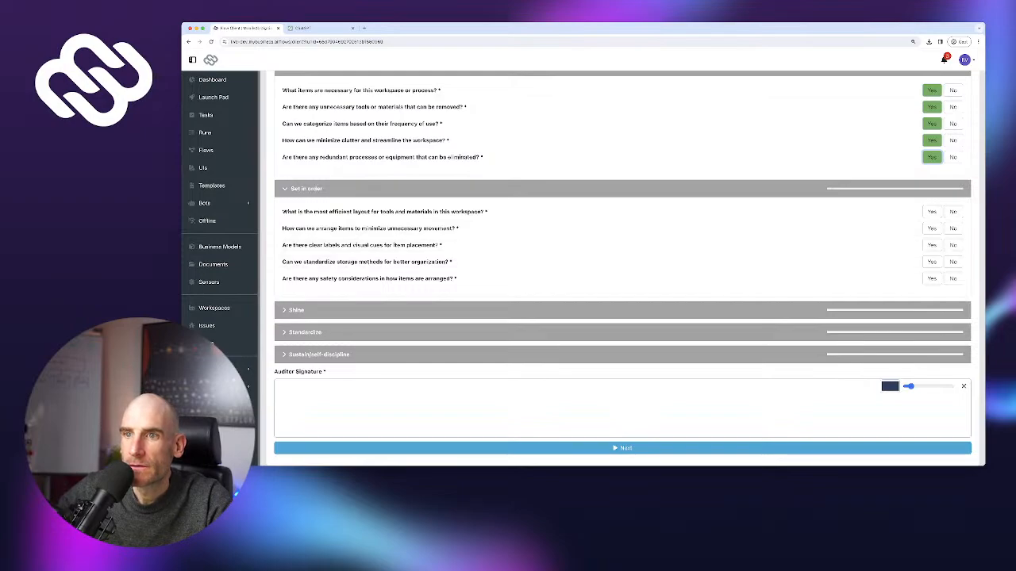
{"action": "left_click", "coordinate": [297, 310]}
{"action": "scroll", "coordinate": [318, 298], "scroll_direction": "down", "scroll_amount": 2}
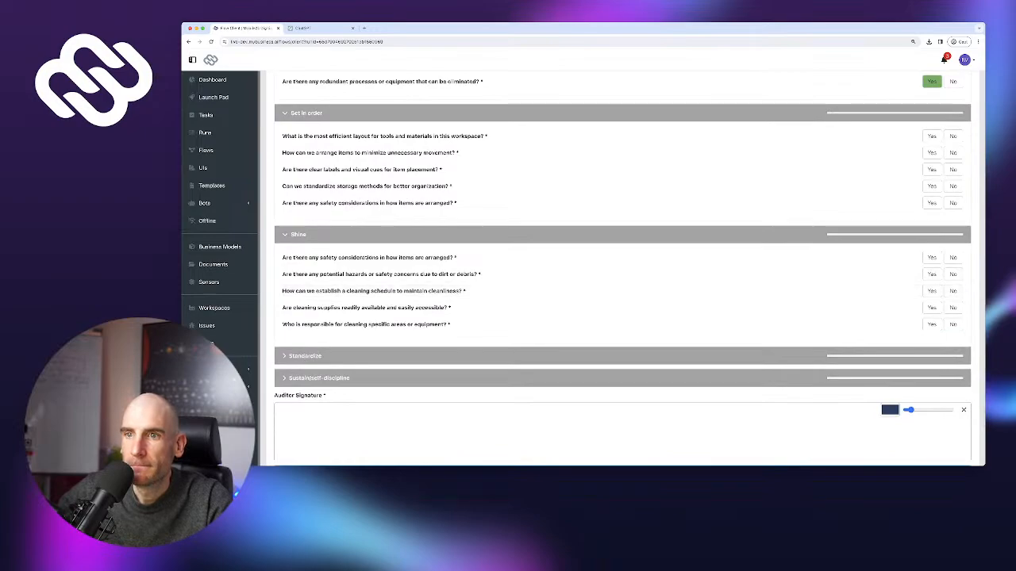
{"action": "left_click", "coordinate": [305, 357]}
{"action": "left_click", "coordinate": [305, 357]}
{"action": "scroll", "coordinate": [318, 278], "scroll_direction": "up", "scroll_amount": 1}
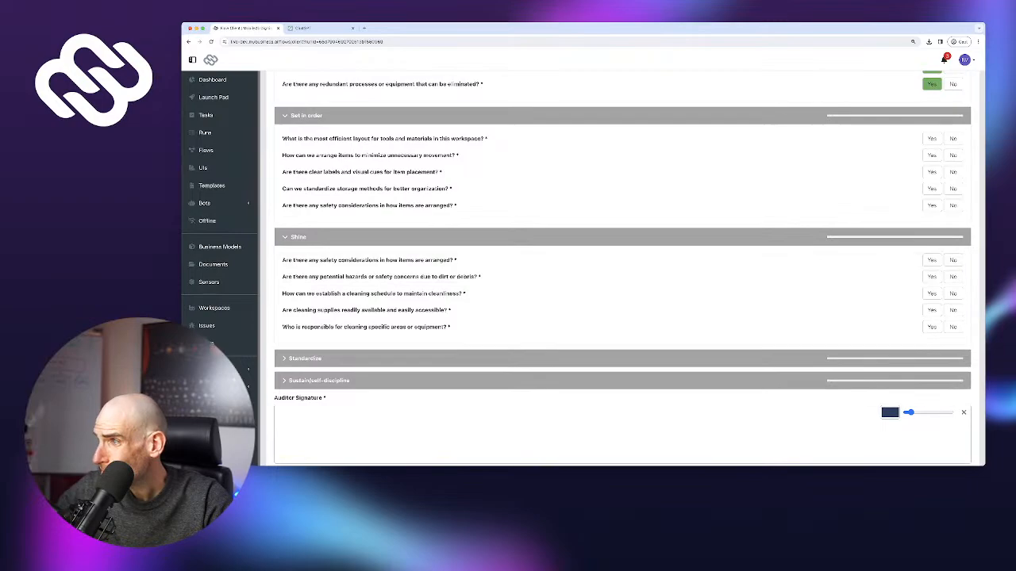
{"action": "left_click", "coordinate": [952, 260]}
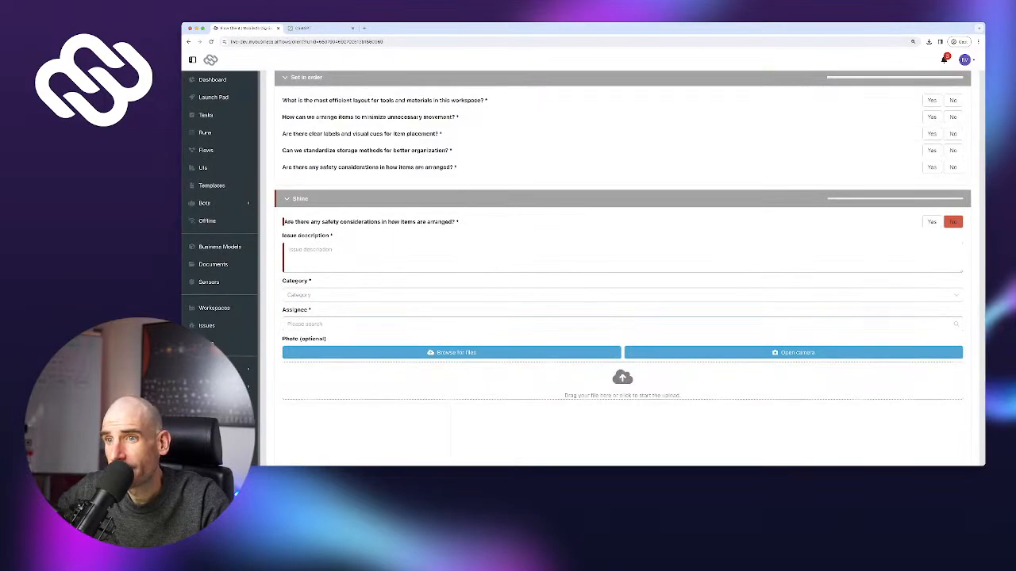
Enlarge the uploaded desk photo to inspect it, then close it
{"action": "scroll", "coordinate": [622, 268], "scroll_direction": "down", "scroll_amount": 3}
{"action": "left_click", "coordinate": [331, 321]}
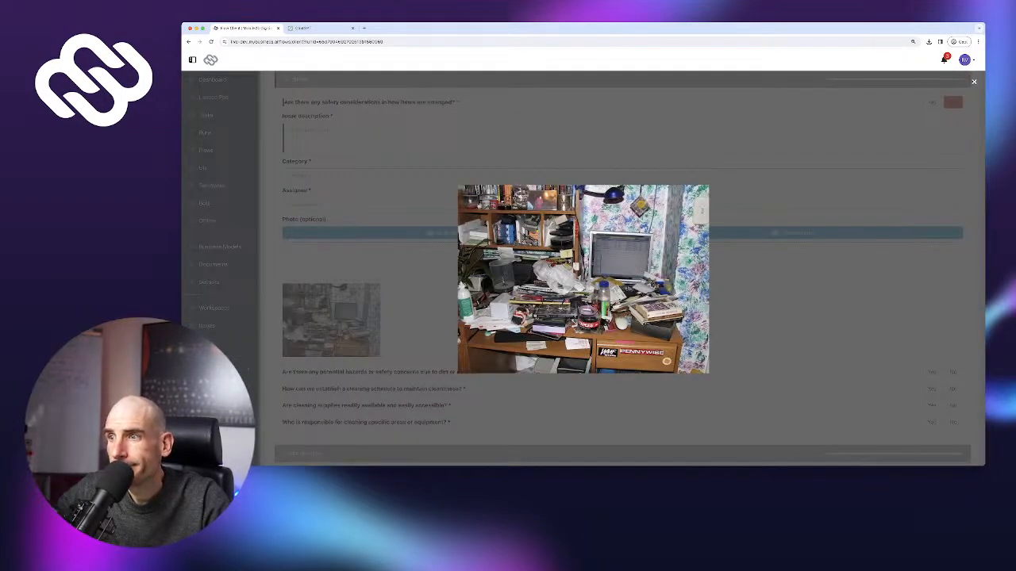
{"action": "key", "text": "Escape"}
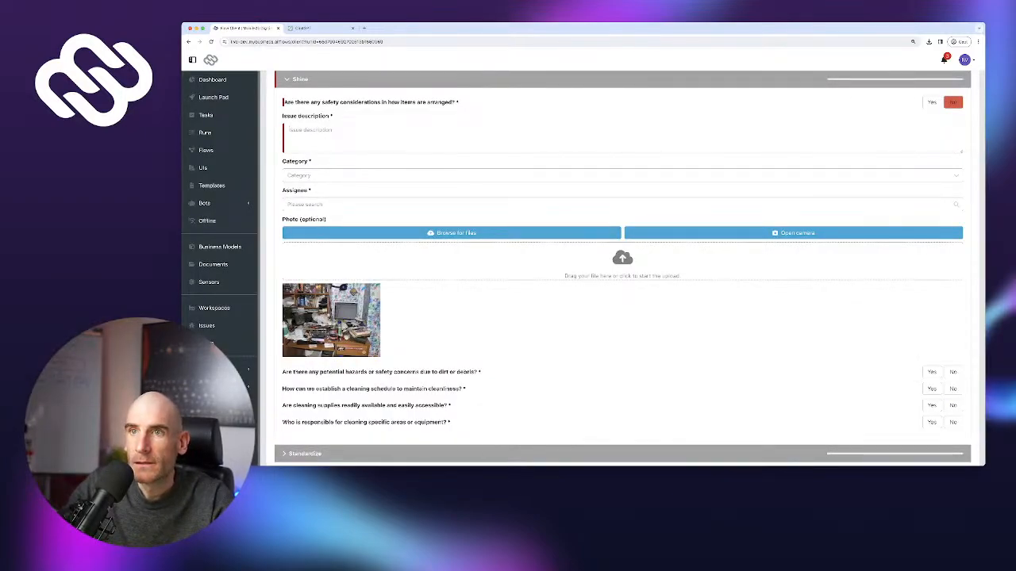
Describe the issue as 'Small improvements possible', categorize it Cleanliness and Hygiene, and assign a user
{"action": "type", "text": "Small"}
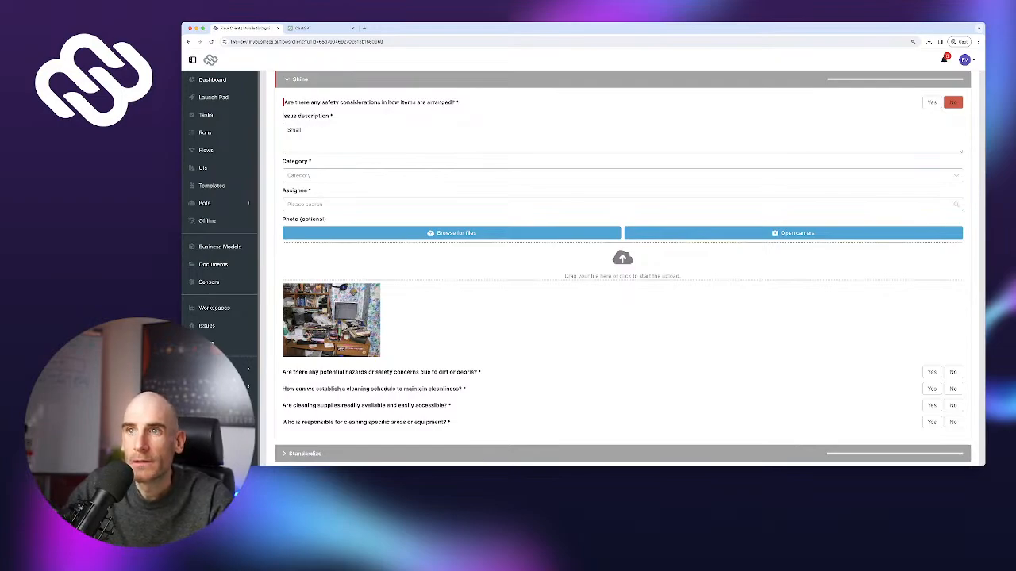
{"action": "type", "text": " improvement"}
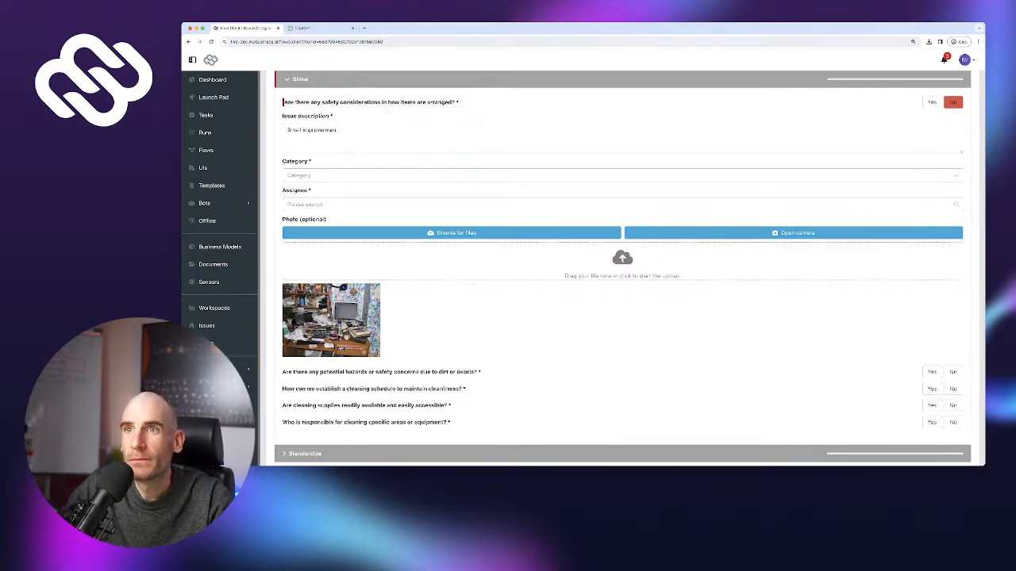
{"action": "key", "text": "BackSpace"}
{"action": "key", "text": "BackSpace"}
{"action": "type", "text": "ment poss"}
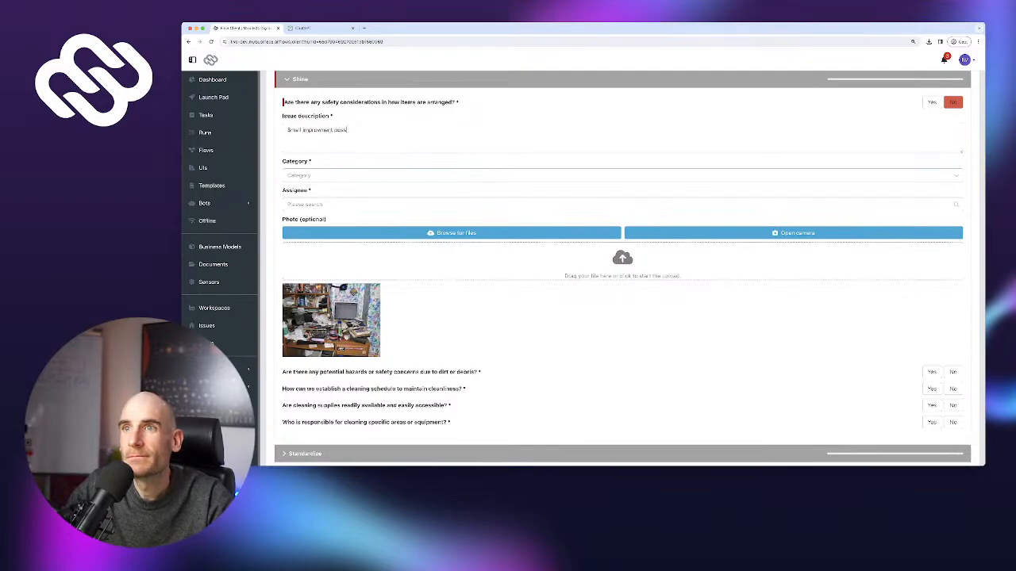
{"action": "type", "text": "ible"}
{"action": "left_click", "coordinate": [311, 175]}
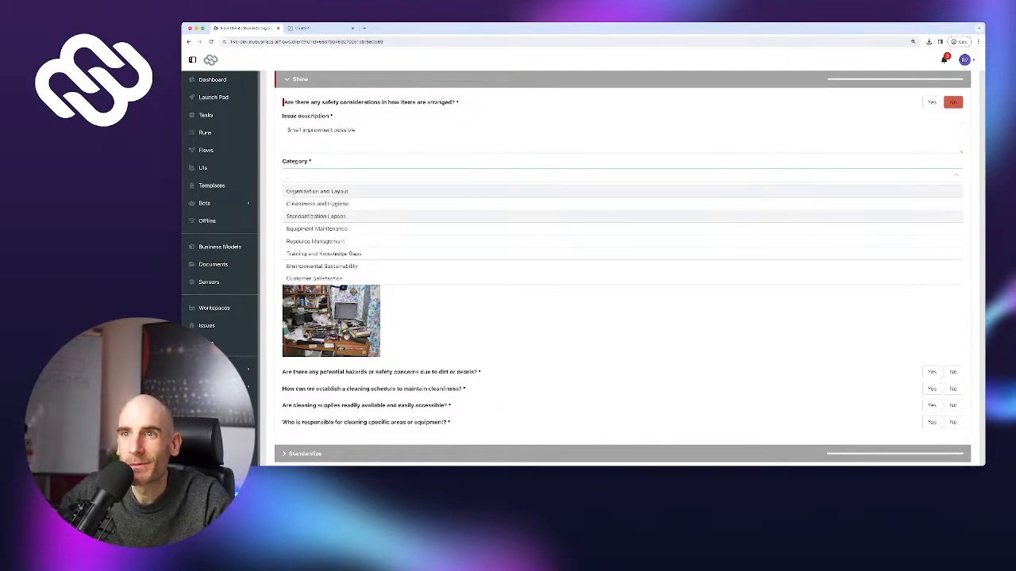
{"action": "left_click", "coordinate": [317, 204]}
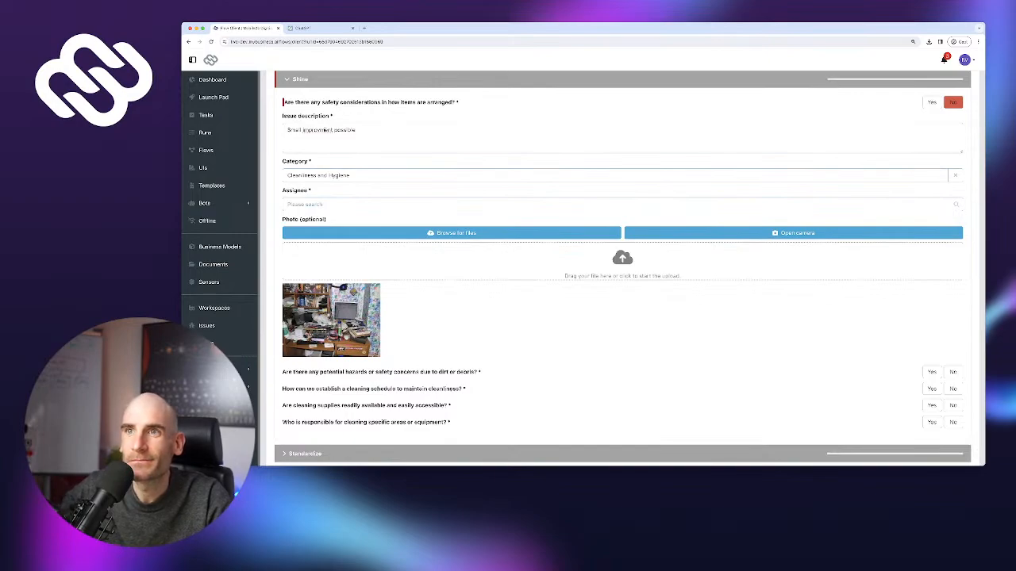
{"action": "type", "text": "e"}
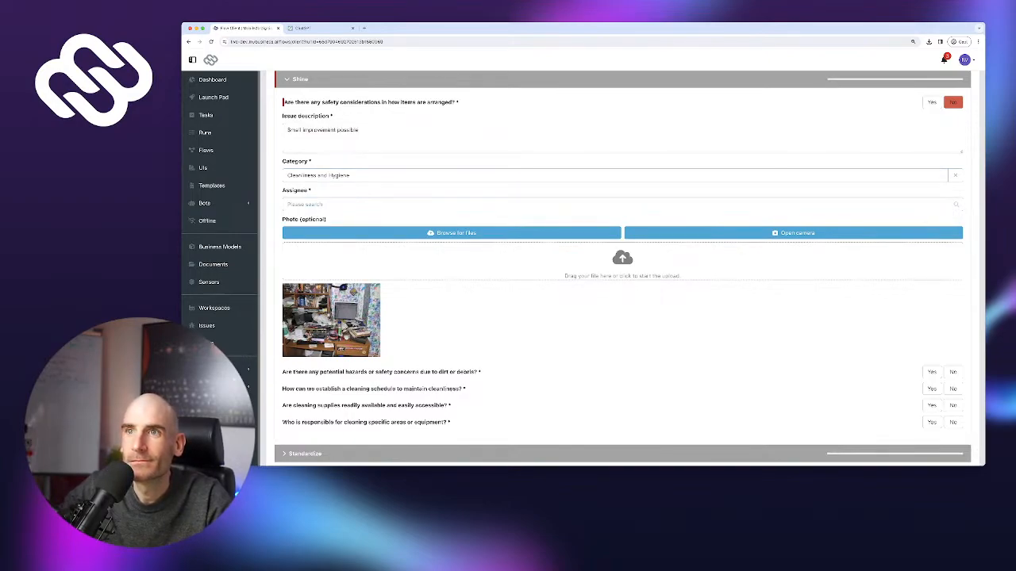
{"action": "left_click", "coordinate": [336, 130]}
{"action": "type", "text": "s"}
{"action": "left_click", "coordinate": [320, 204]}
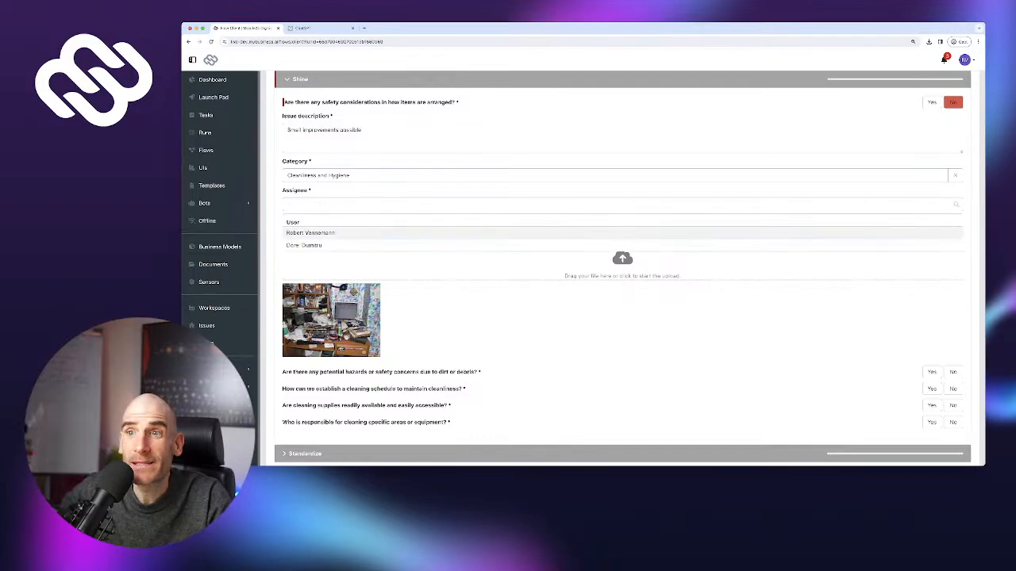
{"action": "left_click", "coordinate": [320, 233]}
Answer Yes to the remaining Shine questions and all Set in order questions
{"action": "scroll", "coordinate": [320, 234], "scroll_direction": "down", "scroll_amount": 1}
{"action": "scroll", "coordinate": [319, 233], "scroll_direction": "up", "scroll_amount": 1}
{"action": "scroll", "coordinate": [623, 268], "scroll_direction": "down", "scroll_amount": 1}
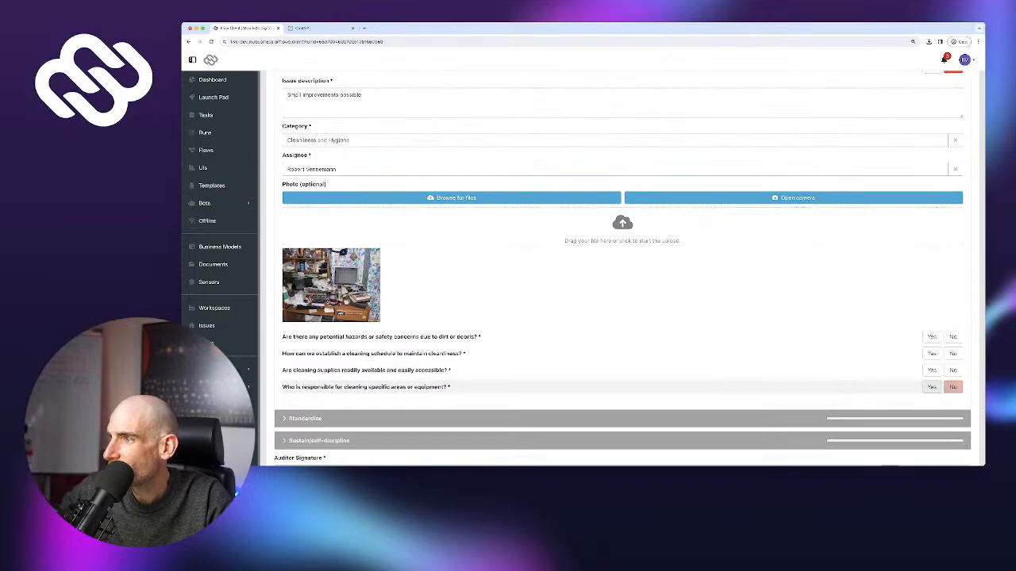
{"action": "left_click", "coordinate": [931, 387]}
{"action": "left_click", "coordinate": [932, 369]}
{"action": "left_click", "coordinate": [931, 353]}
{"action": "left_click", "coordinate": [931, 337]}
{"action": "scroll", "coordinate": [932, 338], "scroll_direction": "up", "scroll_amount": 5}
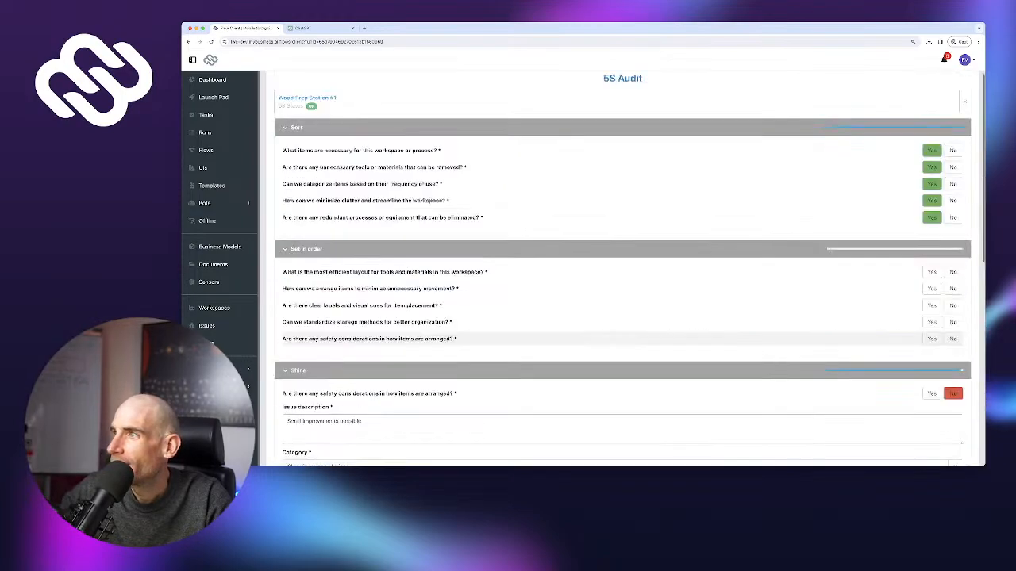
{"action": "left_click", "coordinate": [932, 340]}
{"action": "scroll", "coordinate": [931, 339], "scroll_direction": "down", "scroll_amount": 3}
{"action": "scroll", "coordinate": [931, 339], "scroll_direction": "up", "scroll_amount": 2}
{"action": "left_click", "coordinate": [931, 231]}
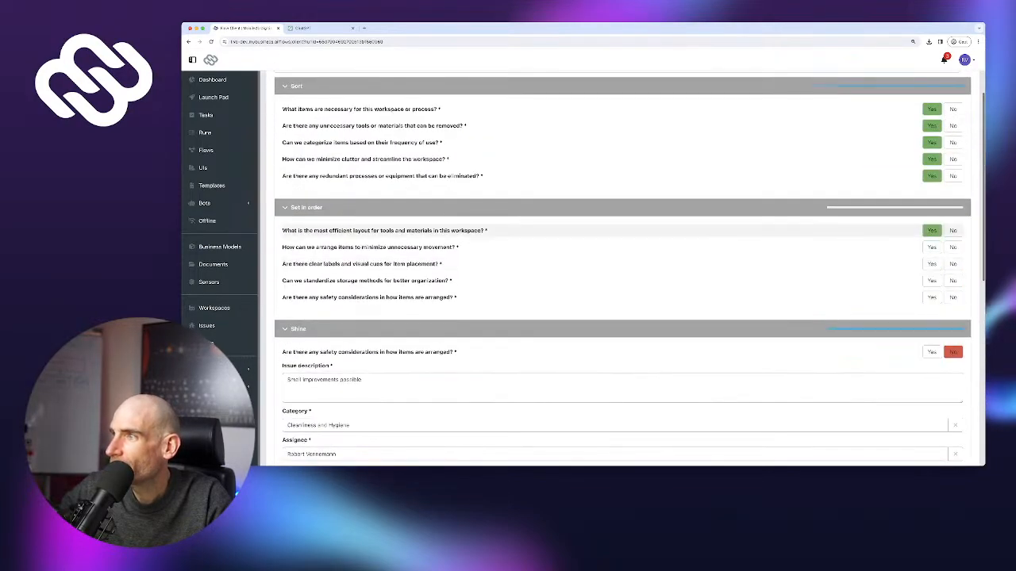
{"action": "left_click", "coordinate": [932, 247]}
{"action": "left_click", "coordinate": [931, 280]}
{"action": "left_click", "coordinate": [931, 297]}
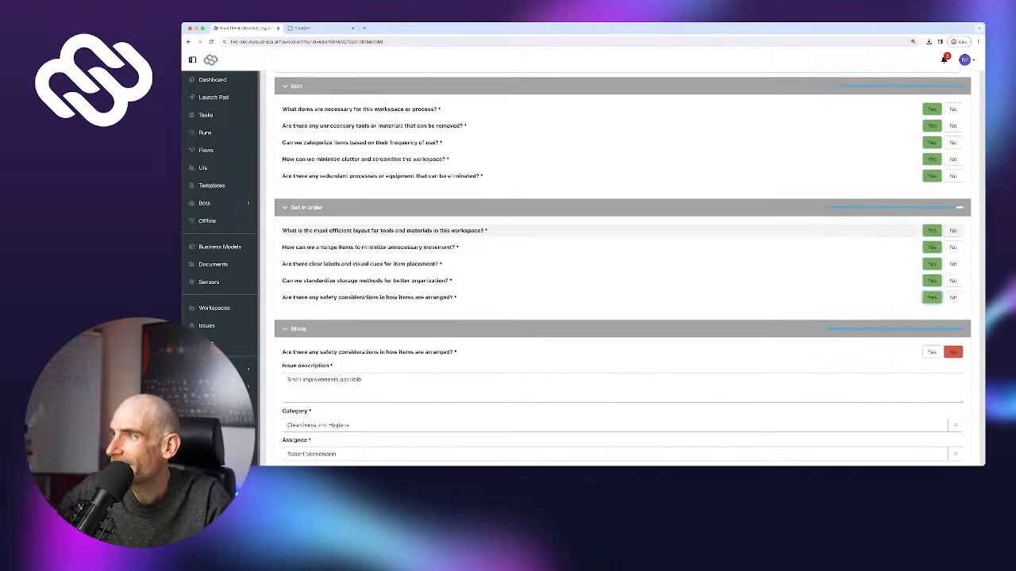
Answer Yes to all five Standardize and all five Sustain/self-discipline questions
{"action": "scroll", "coordinate": [932, 297], "scroll_direction": "down", "scroll_amount": 2}
{"action": "scroll", "coordinate": [931, 207], "scroll_direction": "down", "scroll_amount": 7}
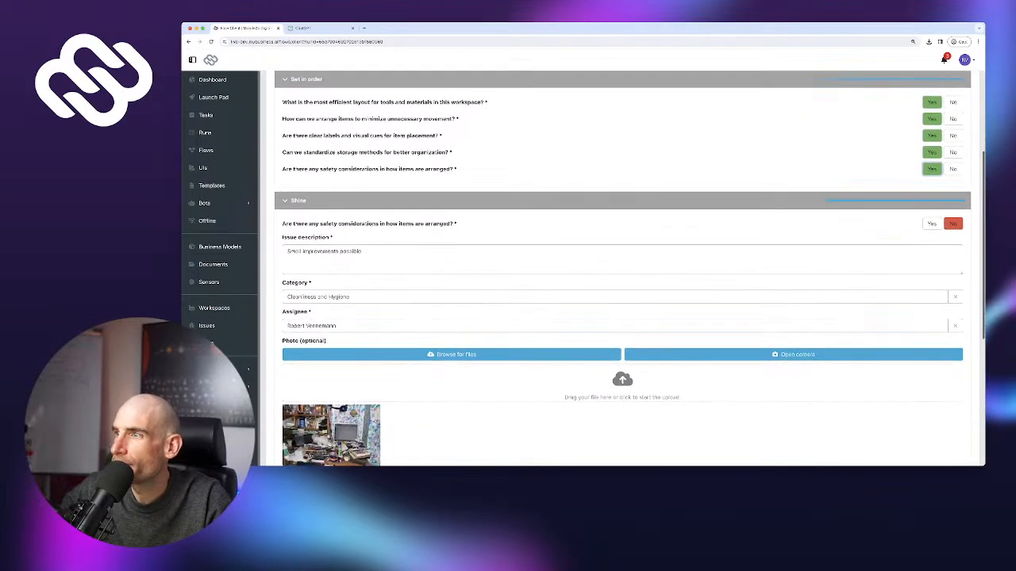
{"action": "left_click", "coordinate": [932, 297]}
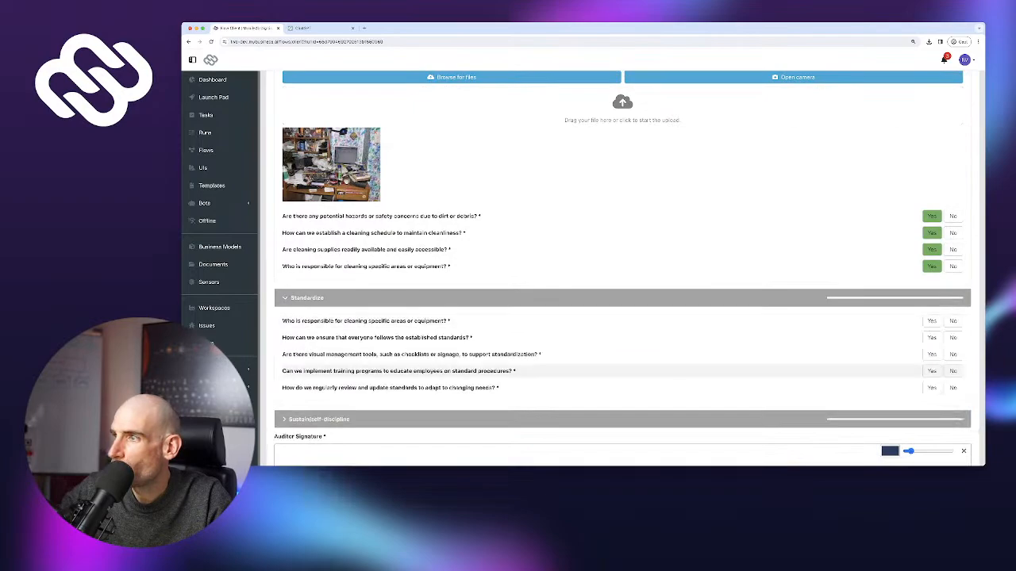
{"action": "left_click", "coordinate": [932, 321]}
{"action": "left_click", "coordinate": [932, 338]}
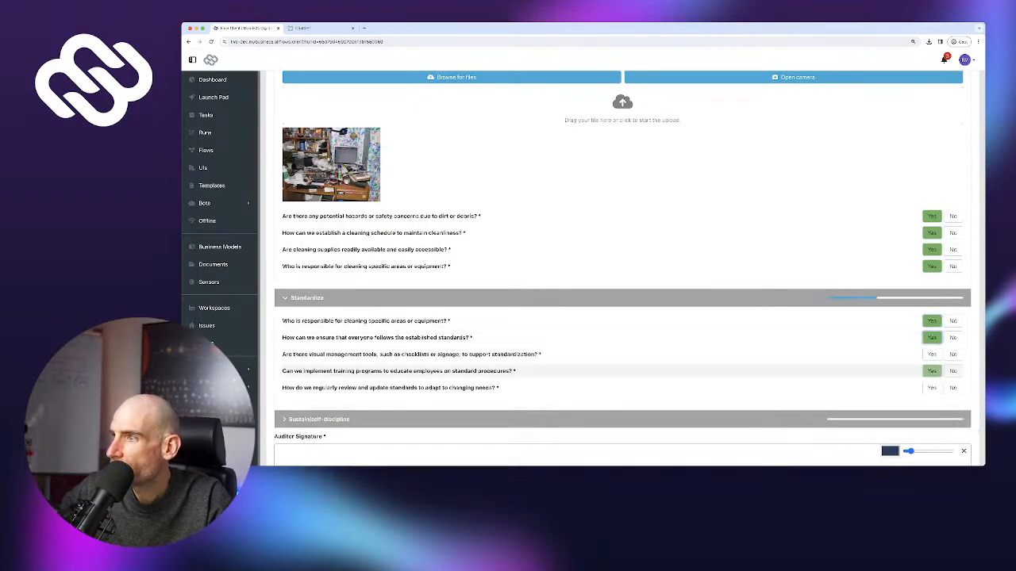
{"action": "left_click", "coordinate": [931, 353]}
{"action": "left_click", "coordinate": [932, 370]}
{"action": "left_click", "coordinate": [932, 387]}
{"action": "left_click", "coordinate": [931, 419]}
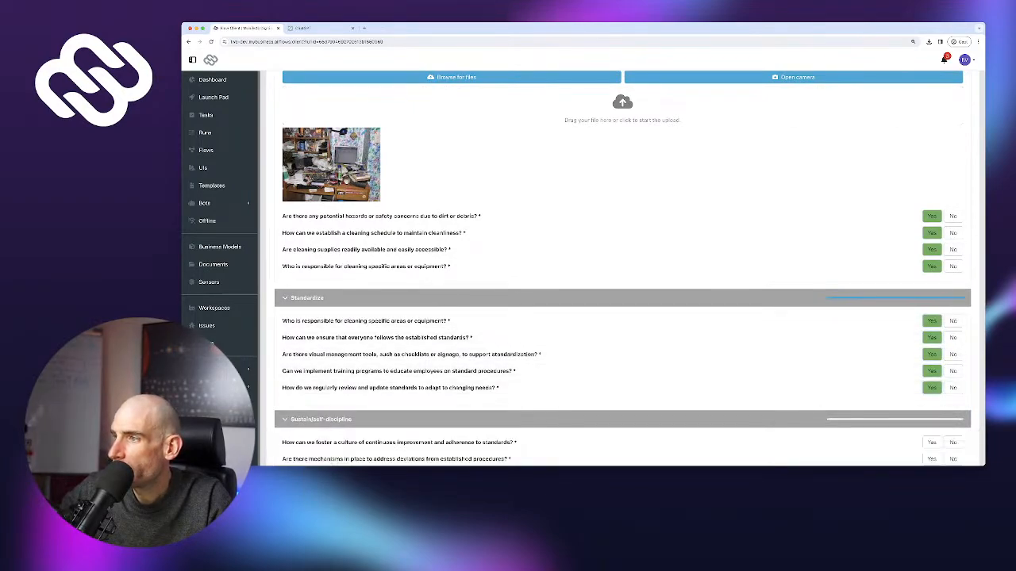
{"action": "scroll", "coordinate": [931, 412], "scroll_direction": "down", "scroll_amount": 4}
{"action": "left_click", "coordinate": [932, 278]}
{"action": "left_click", "coordinate": [932, 294]}
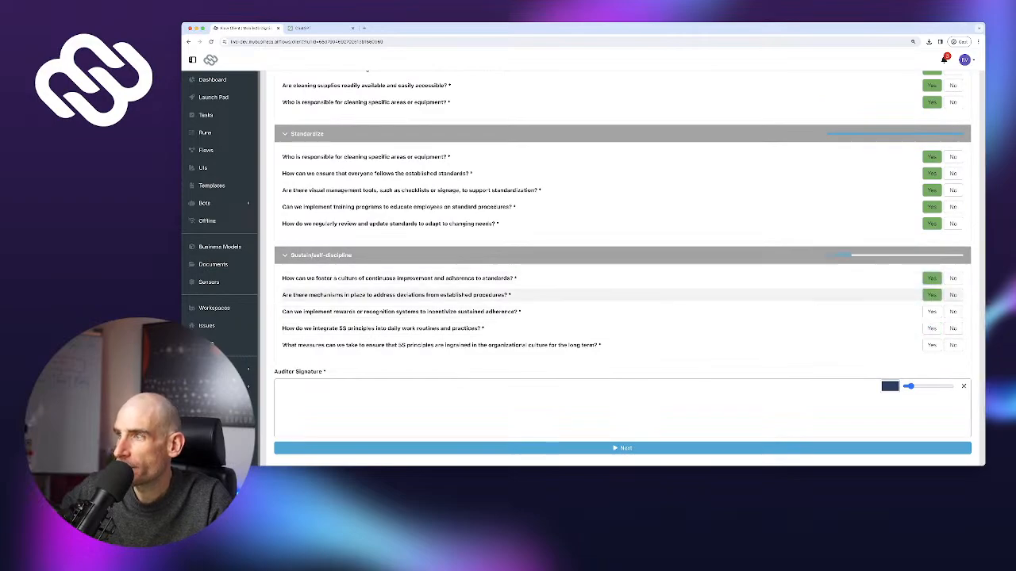
{"action": "left_click", "coordinate": [932, 311]}
{"action": "left_click", "coordinate": [931, 327]}
{"action": "left_click", "coordinate": [932, 344]}
Draw the auditor signature and submit the completed audit
{"action": "scroll", "coordinate": [622, 318], "scroll_direction": "down", "scroll_amount": 1}
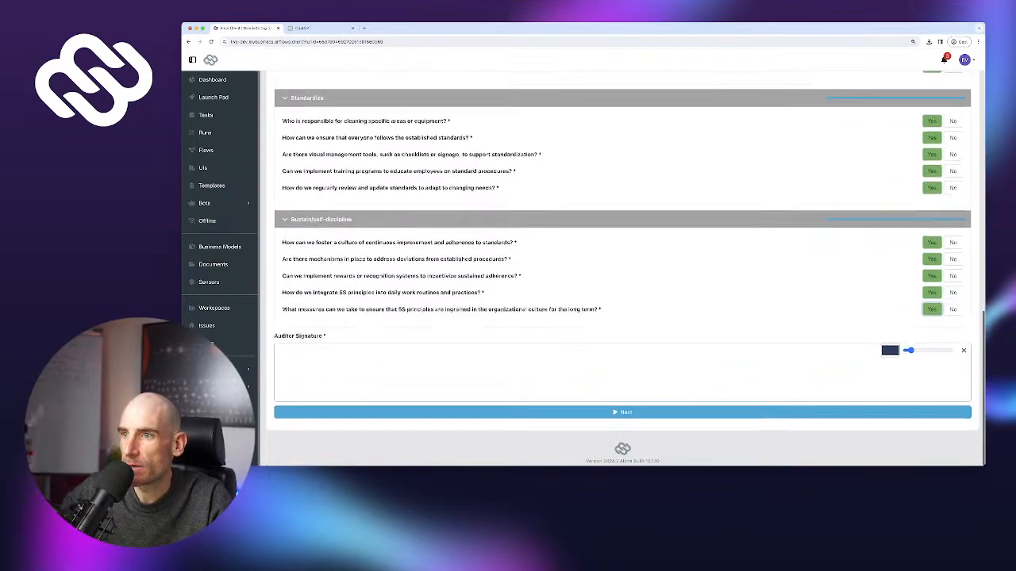
{"action": "mouse_move", "coordinate": [503, 381]}
{"action": "left_mouse_down"}
{"action": "mouse_move", "coordinate": [527, 367]}
{"action": "mouse_move", "coordinate": [666, 367]}
{"action": "mouse_move", "coordinate": [613, 388]}
{"action": "mouse_move", "coordinate": [783, 390]}
{"action": "left_mouse_up"}
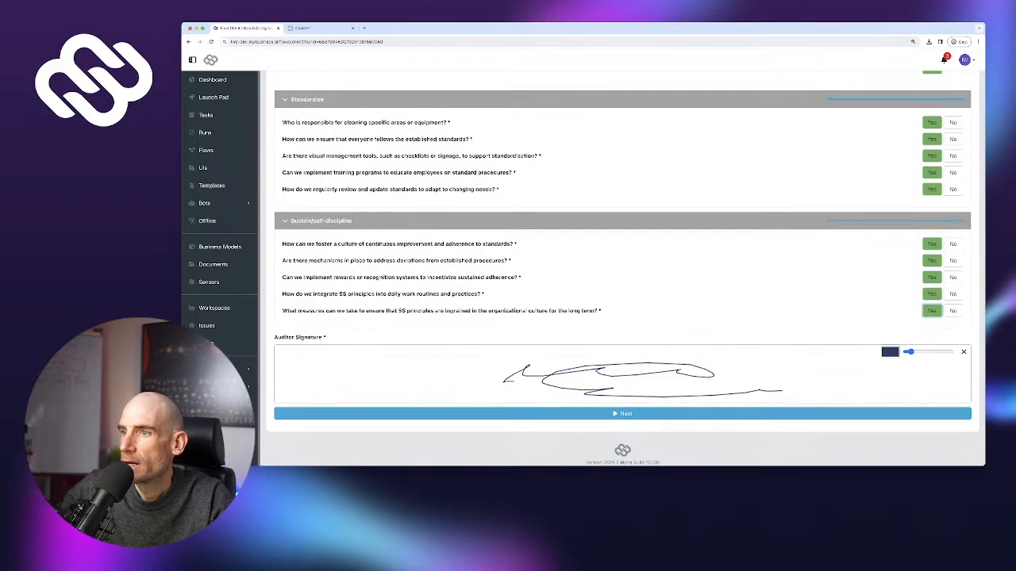
{"action": "left_click", "coordinate": [622, 413]}
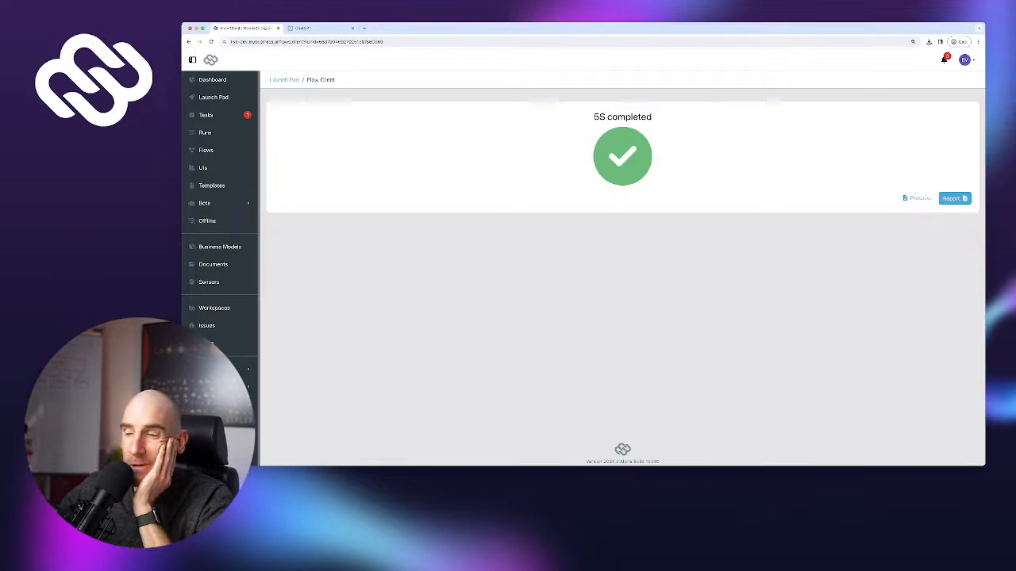
Open the 96 % Wood Prep Station #1 audit report, scroll through it, then close the preview
{"action": "left_click", "coordinate": [954, 198]}
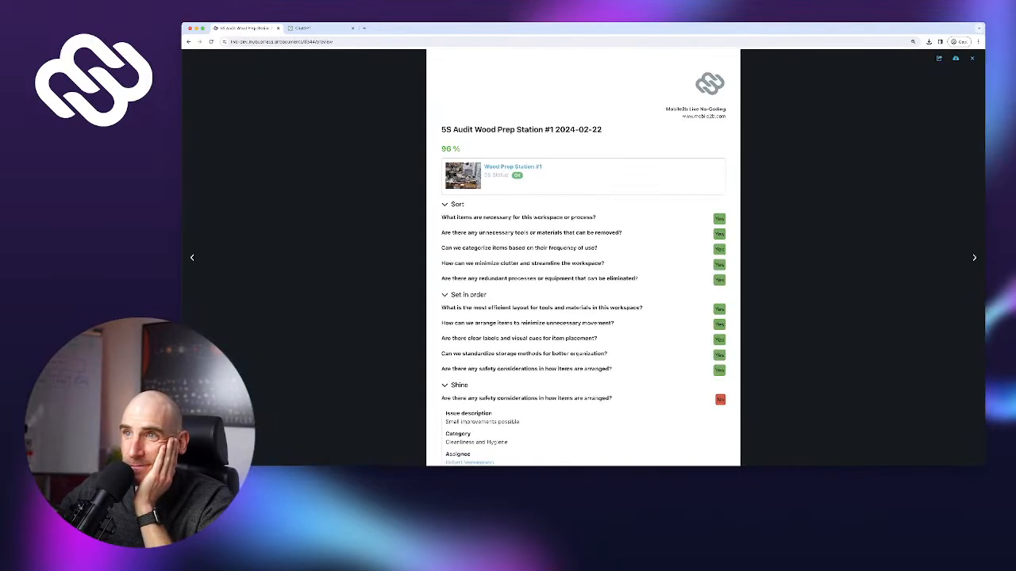
{"action": "left_click_drag", "start_coordinate": [462, 149], "coordinate": [438, 148]}
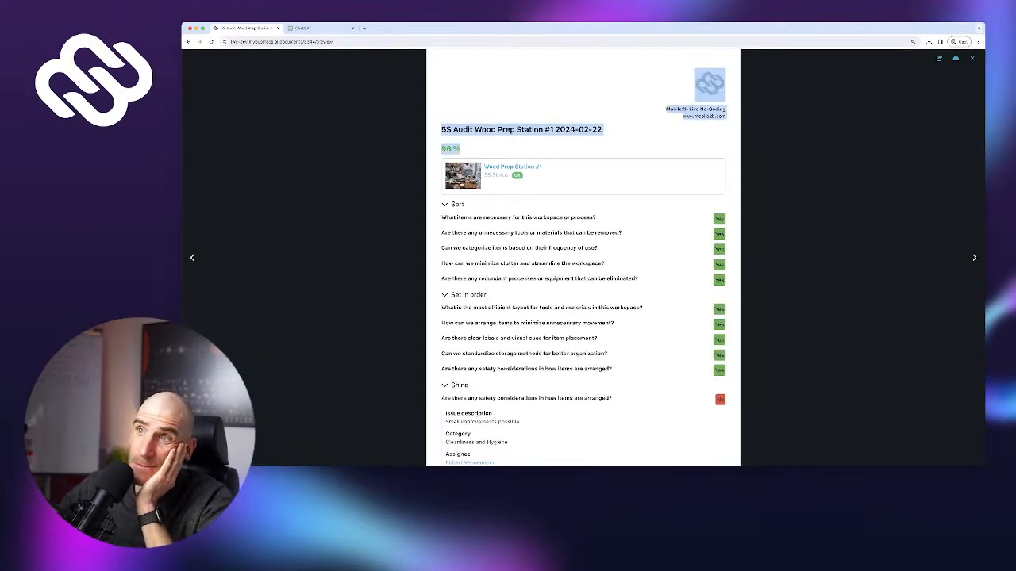
{"action": "left_click", "coordinate": [492, 149]}
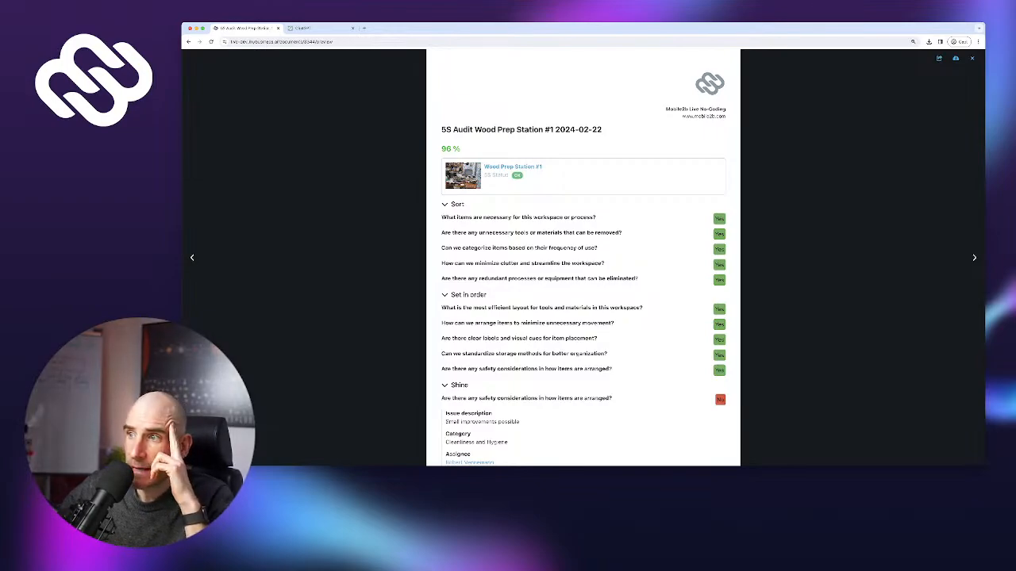
{"action": "scroll", "coordinate": [583, 258], "scroll_direction": "down", "scroll_amount": 4}
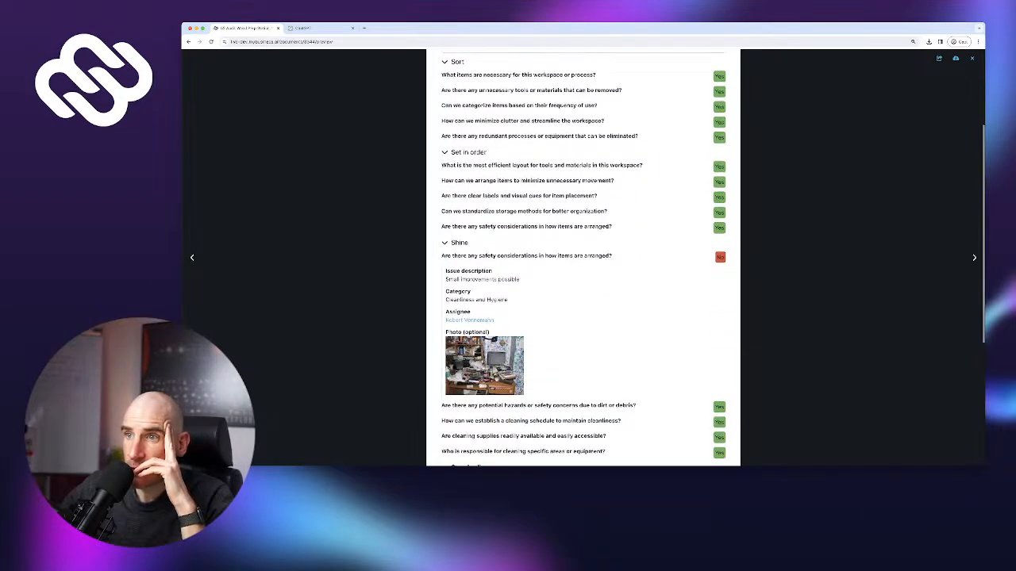
{"action": "scroll", "coordinate": [583, 258], "scroll_direction": "down", "scroll_amount": 6}
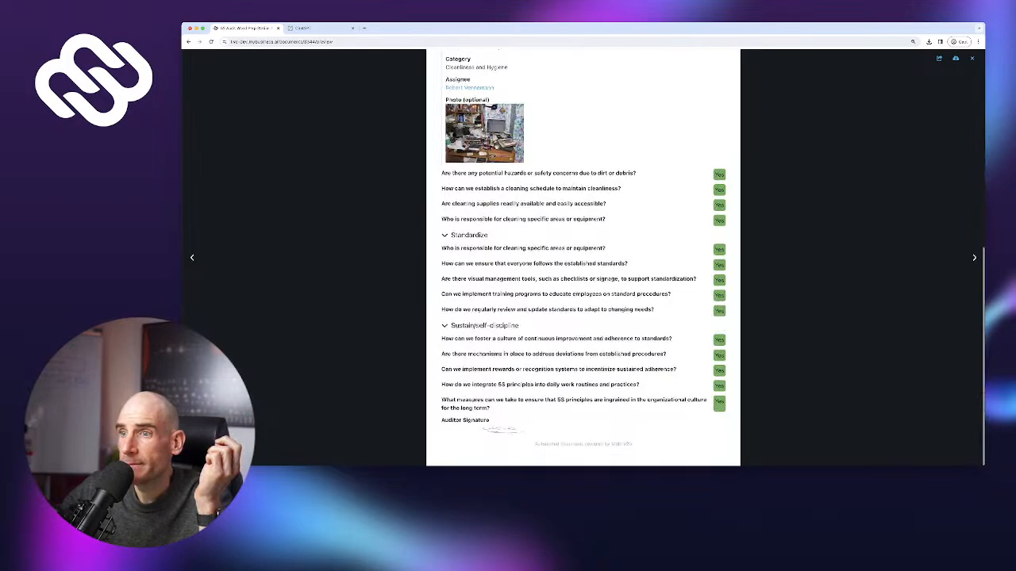
{"action": "scroll", "coordinate": [583, 258], "scroll_direction": "up", "scroll_amount": 10}
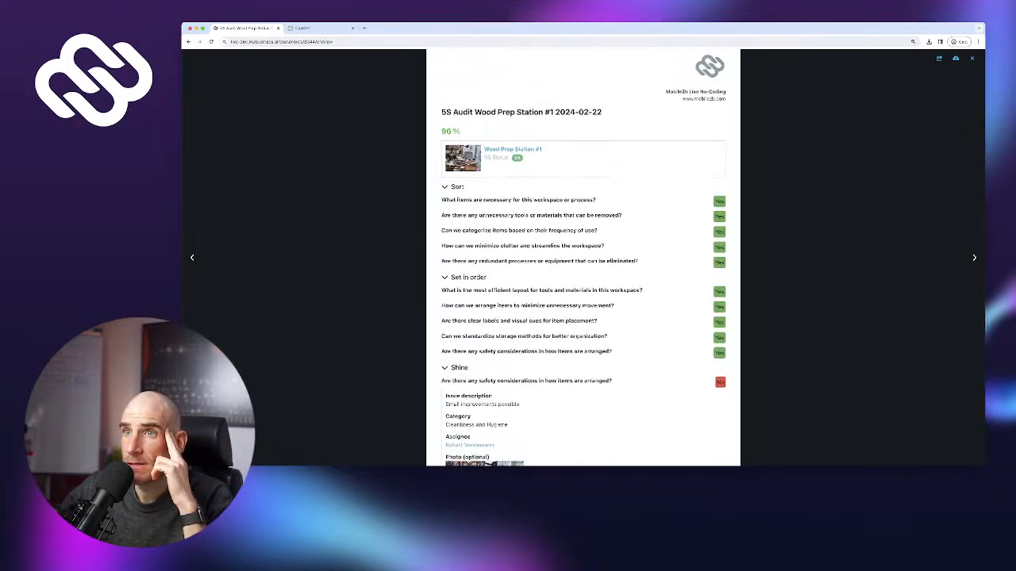
{"action": "left_click", "coordinate": [972, 58]}
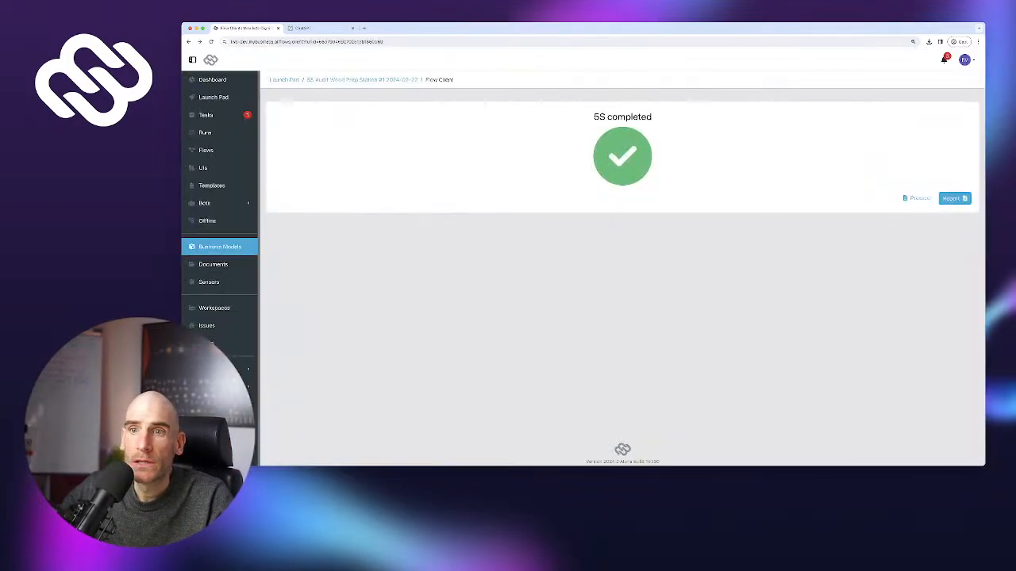
View the Workspaces list, then review the Issues chart and table with the Cleanliness and Hygiene issue
{"action": "left_click", "coordinate": [214, 308]}
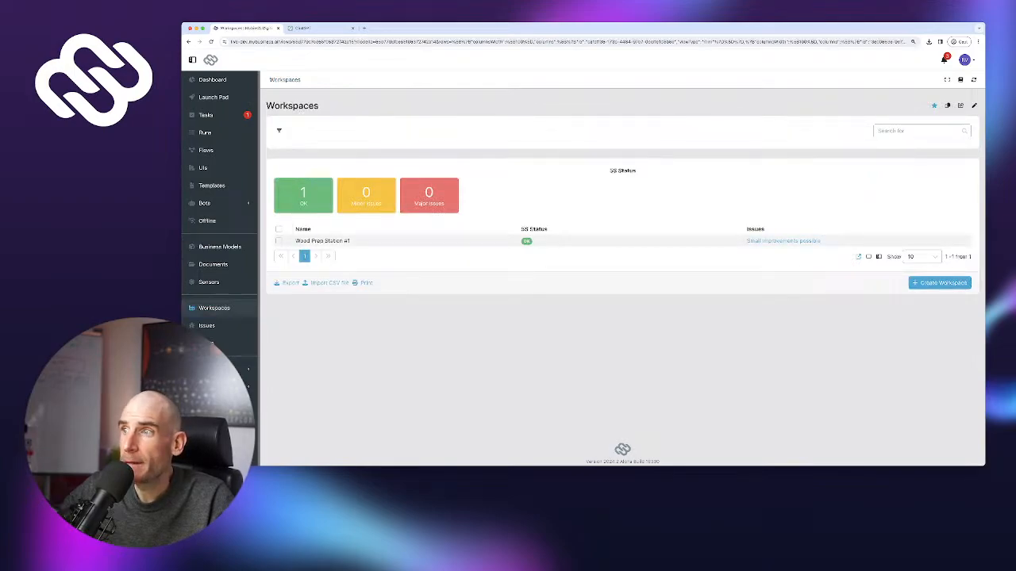
{"action": "mouse_move", "coordinate": [784, 242]}
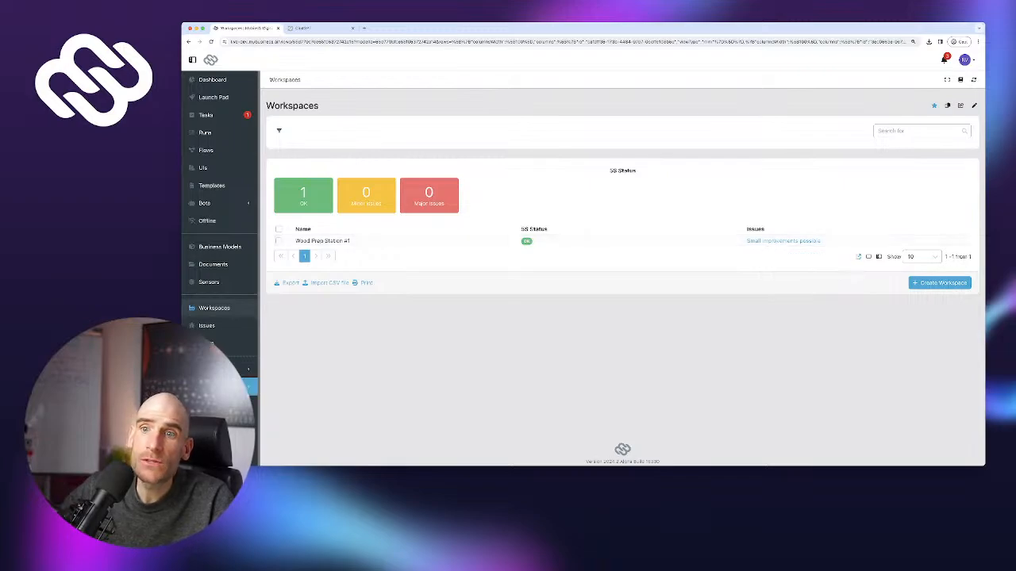
{"action": "left_click", "coordinate": [206, 326]}
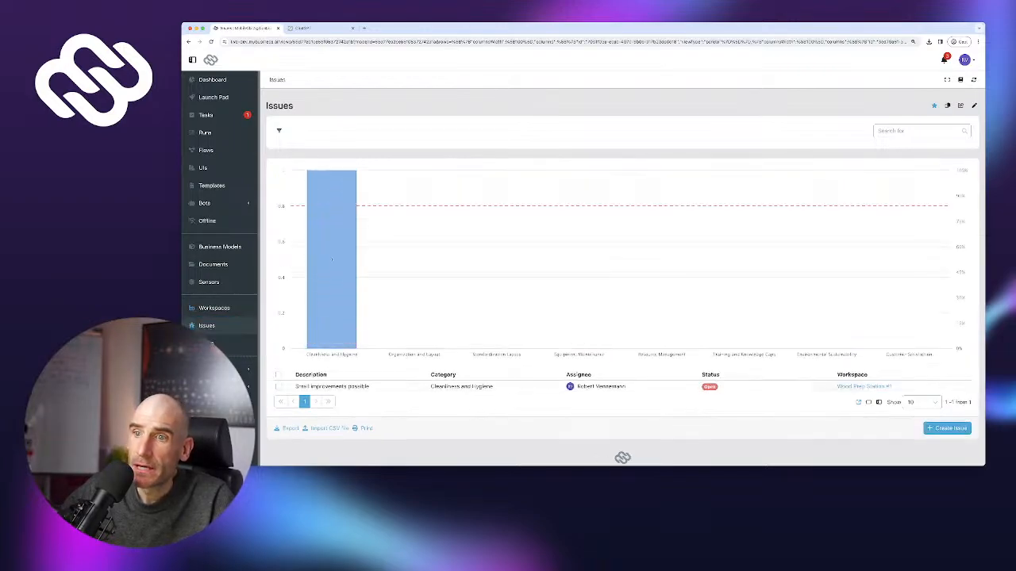
{"action": "scroll", "coordinate": [357, 373], "scroll_direction": "down", "scroll_amount": 1}
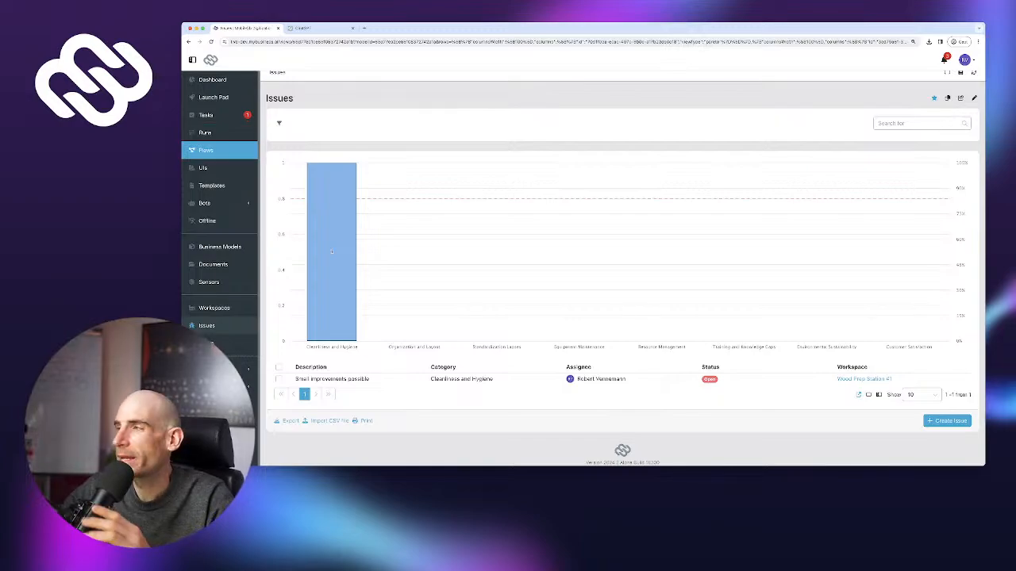
Browse the flows and runs lists, then begin a new flow and cancel it
{"action": "left_click", "coordinate": [206, 150]}
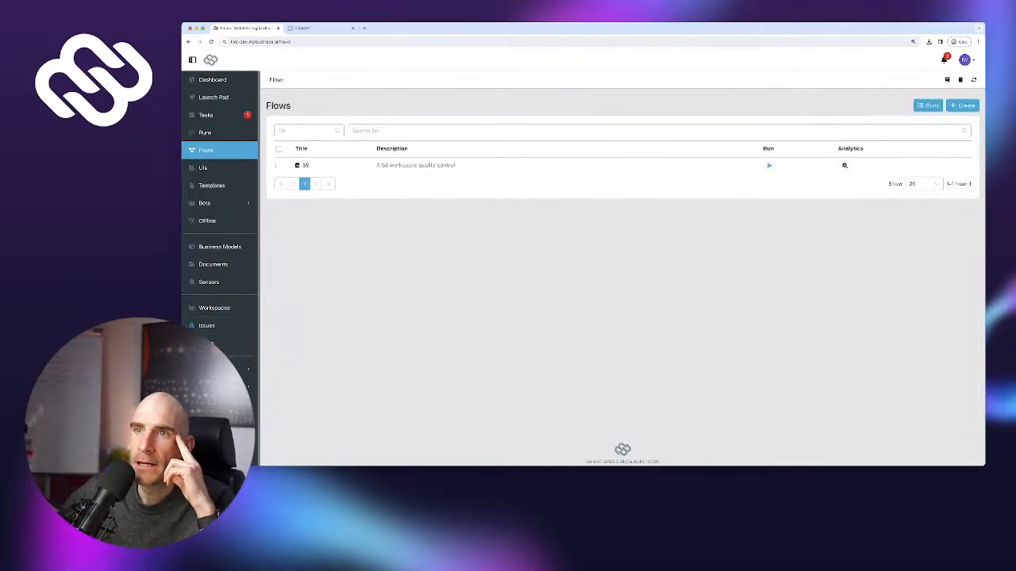
{"action": "left_click", "coordinate": [205, 132]}
{"action": "left_click", "coordinate": [206, 150]}
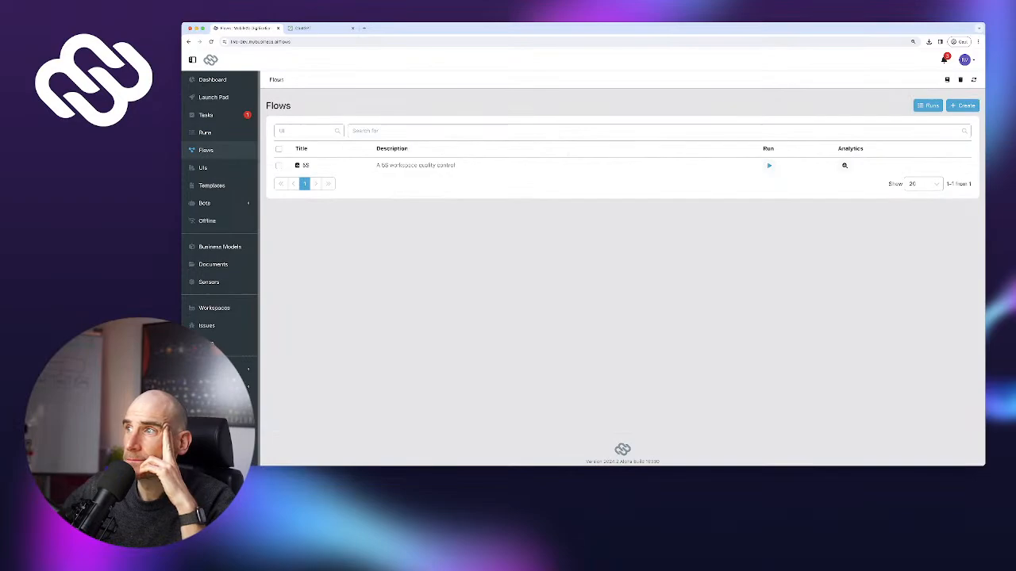
{"action": "left_click", "coordinate": [962, 105]}
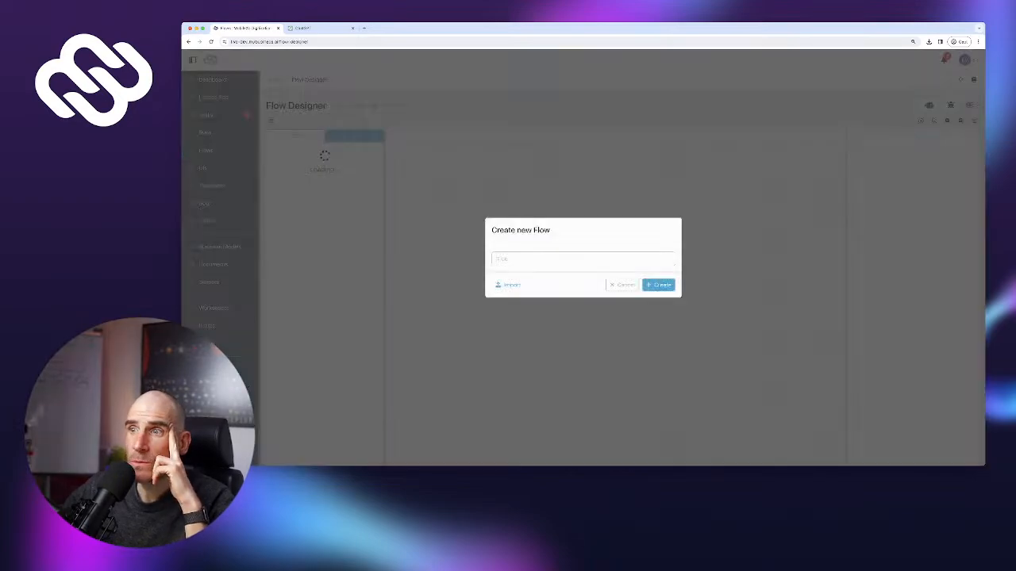
{"action": "left_click", "coordinate": [622, 285]}
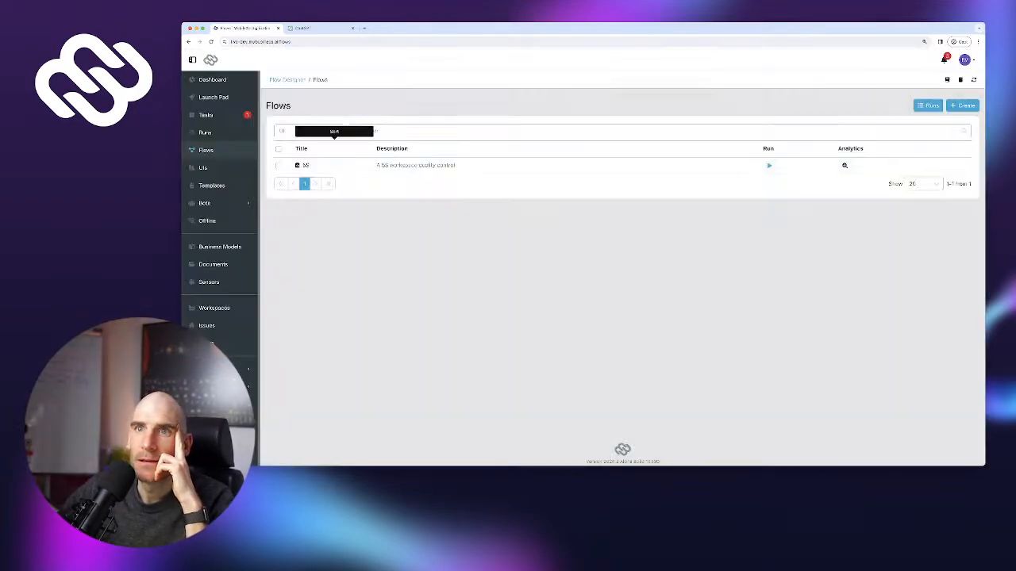
Start a 5S checklist run for Wood Prep Station #1, then stop it without saving
{"action": "left_click", "coordinate": [213, 96]}
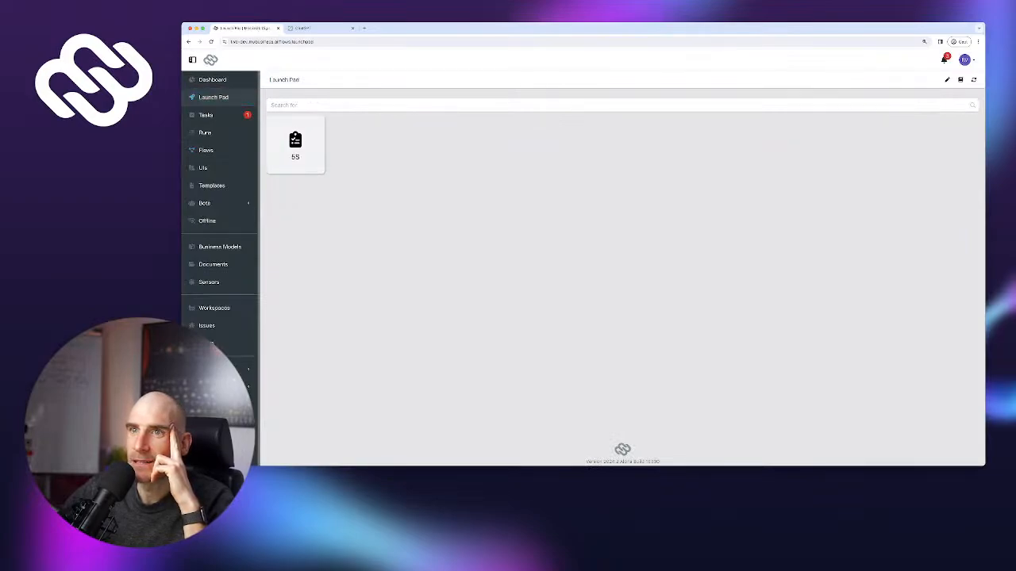
{"action": "left_click", "coordinate": [295, 144]}
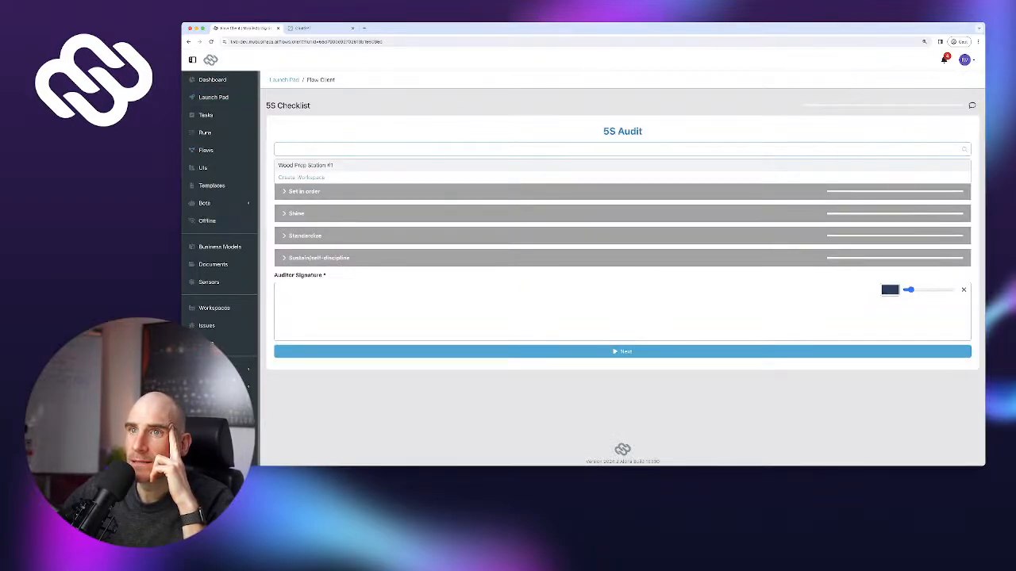
{"action": "left_click", "coordinate": [305, 165]}
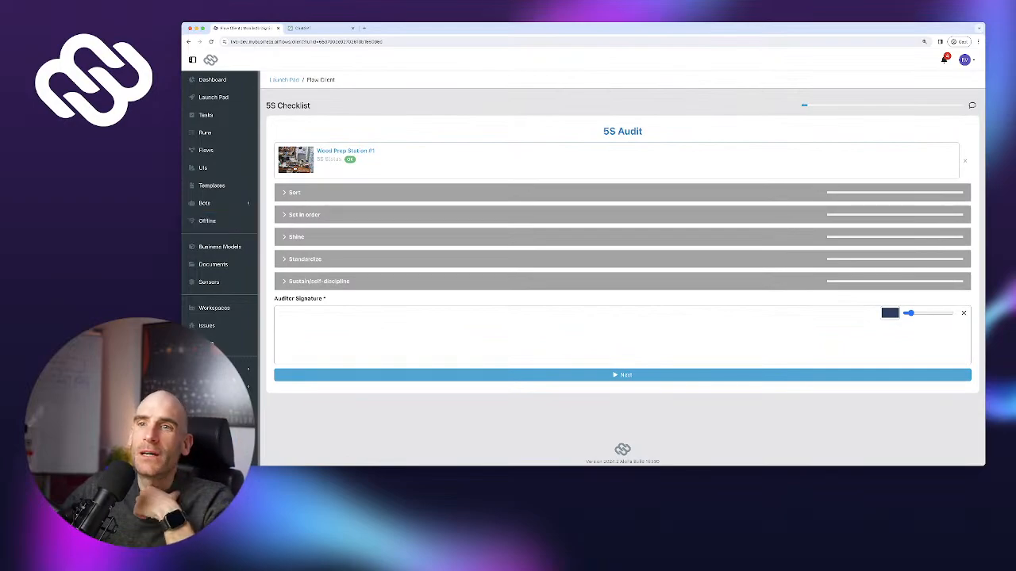
{"action": "left_click", "coordinate": [220, 247]}
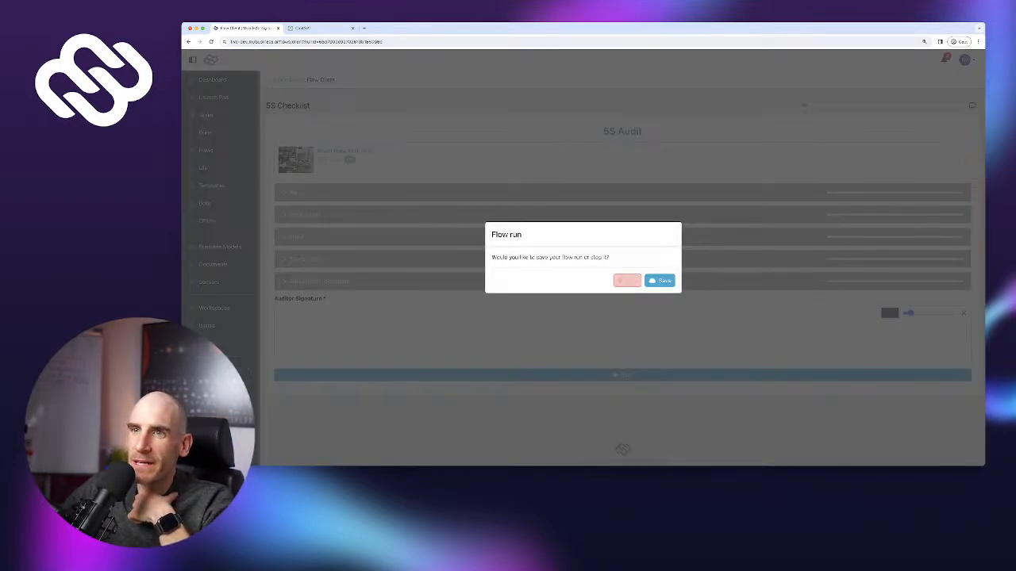
{"action": "left_click", "coordinate": [627, 280]}
Open the Wood Prep Station #1 workspace, preview the desk photo in grid view, then return to list view
{"action": "left_click", "coordinate": [214, 308]}
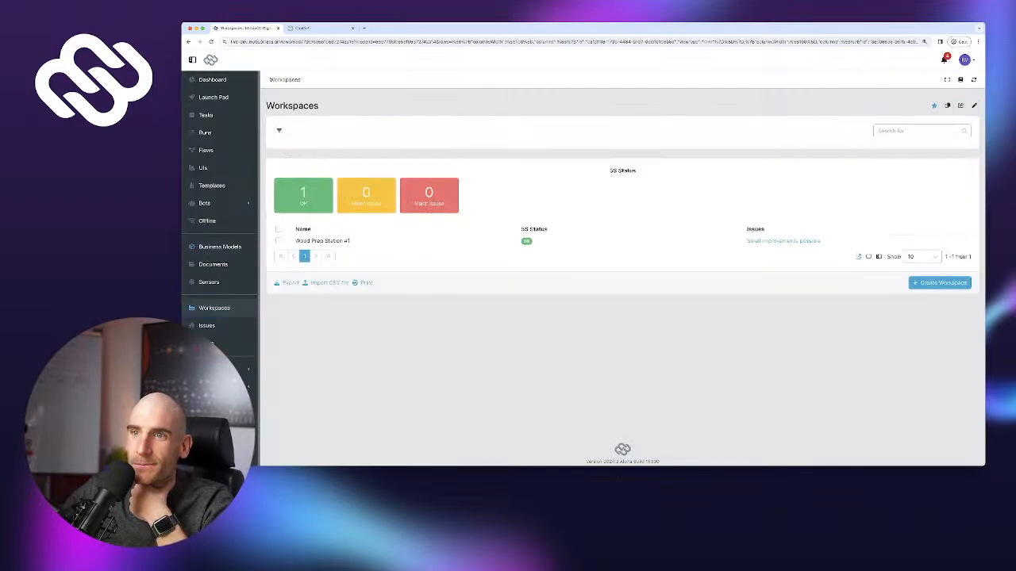
{"action": "left_click", "coordinate": [322, 240]}
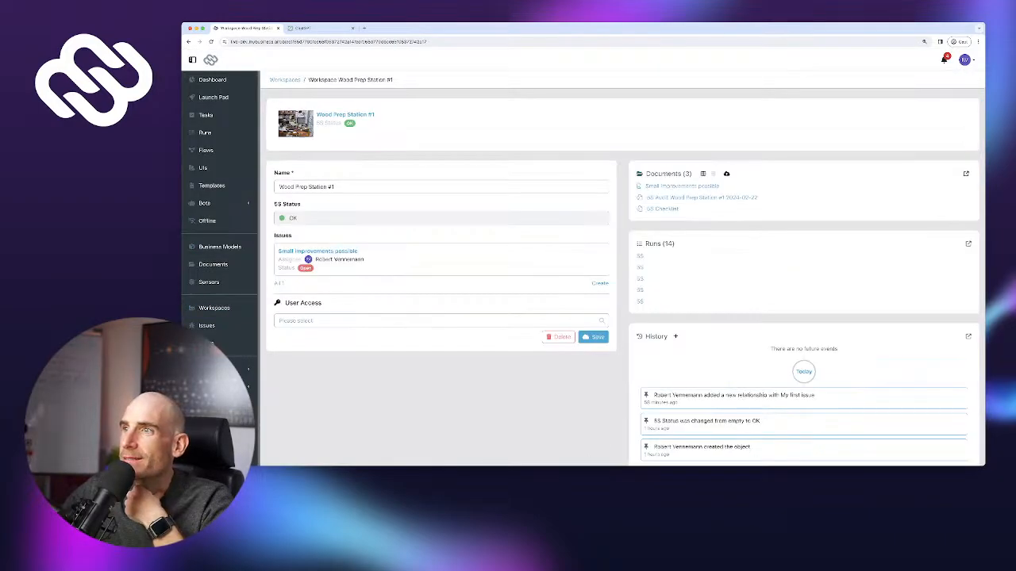
{"action": "left_click", "coordinate": [702, 173]}
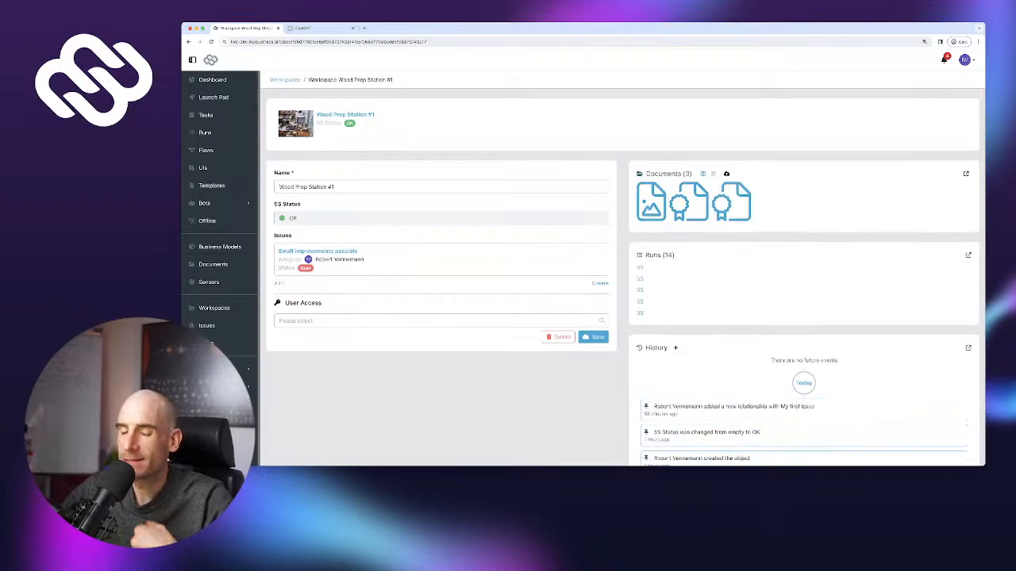
{"action": "key", "text": "super+r"}
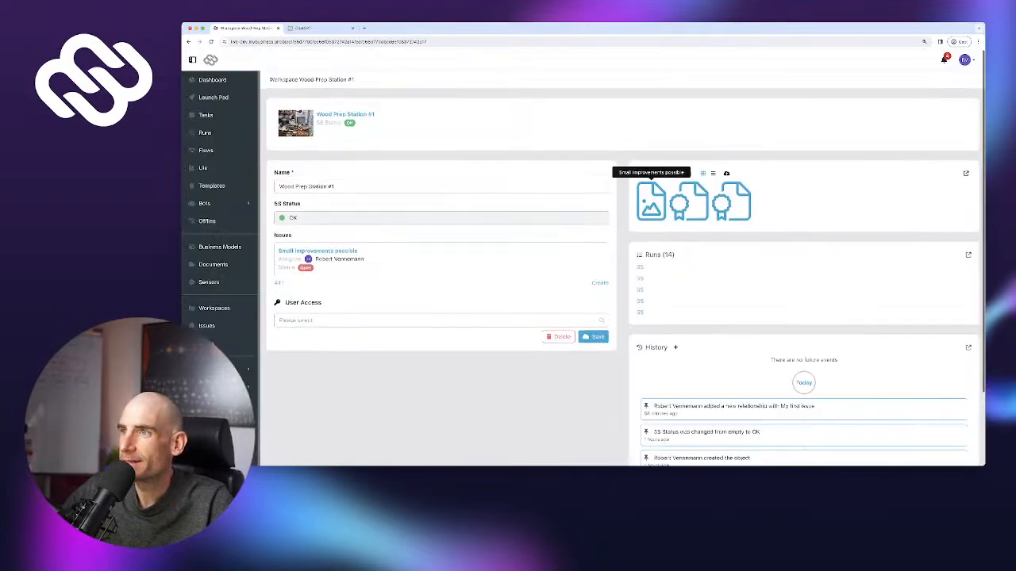
{"action": "left_click", "coordinate": [650, 202]}
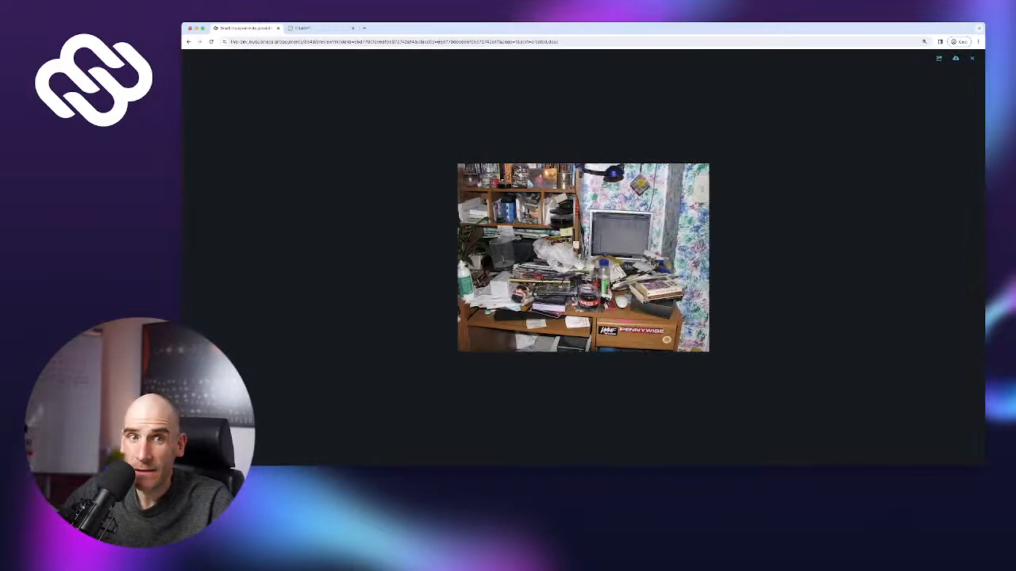
{"action": "key", "text": "Escape"}
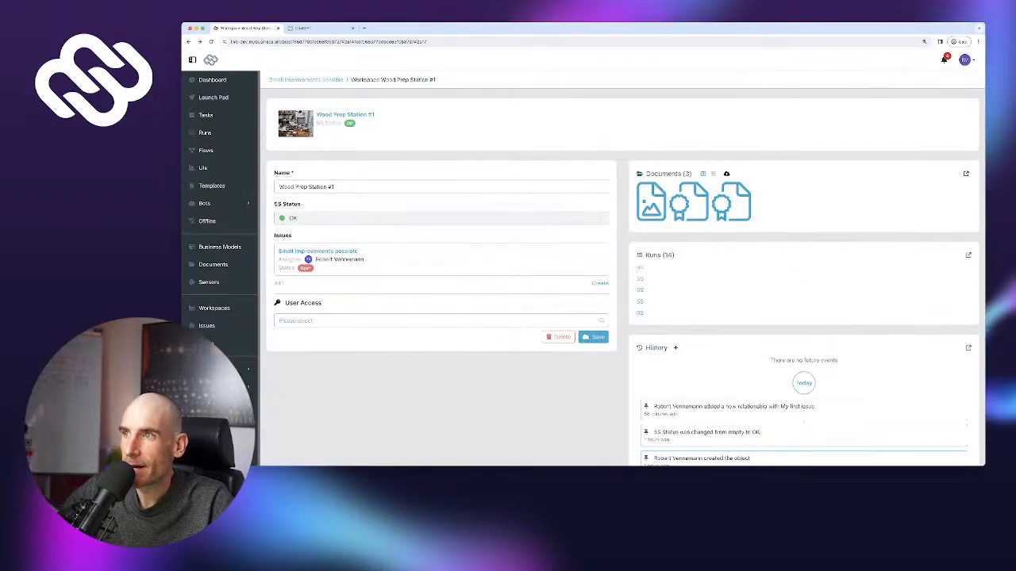
{"action": "left_click", "coordinate": [713, 173]}
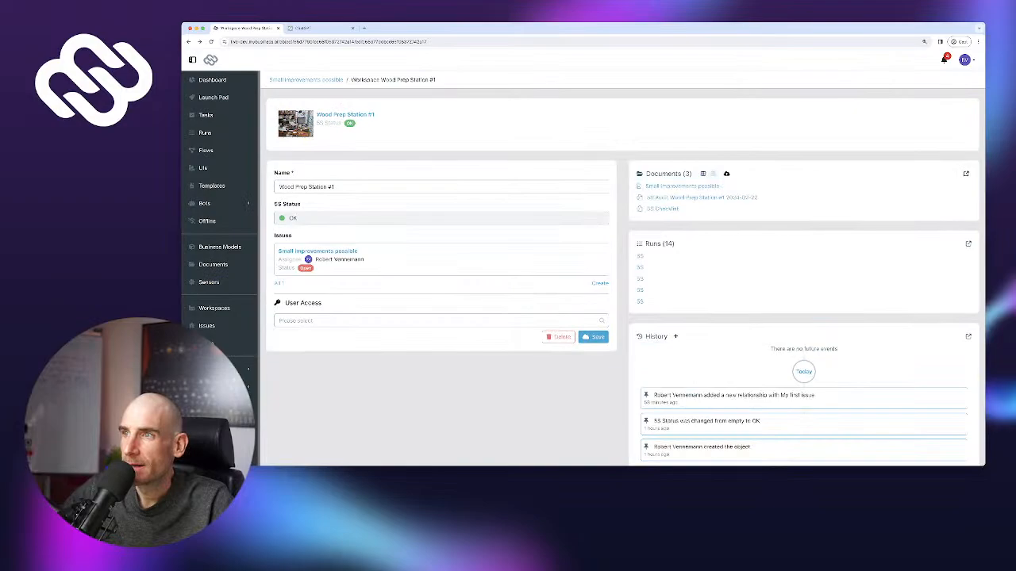
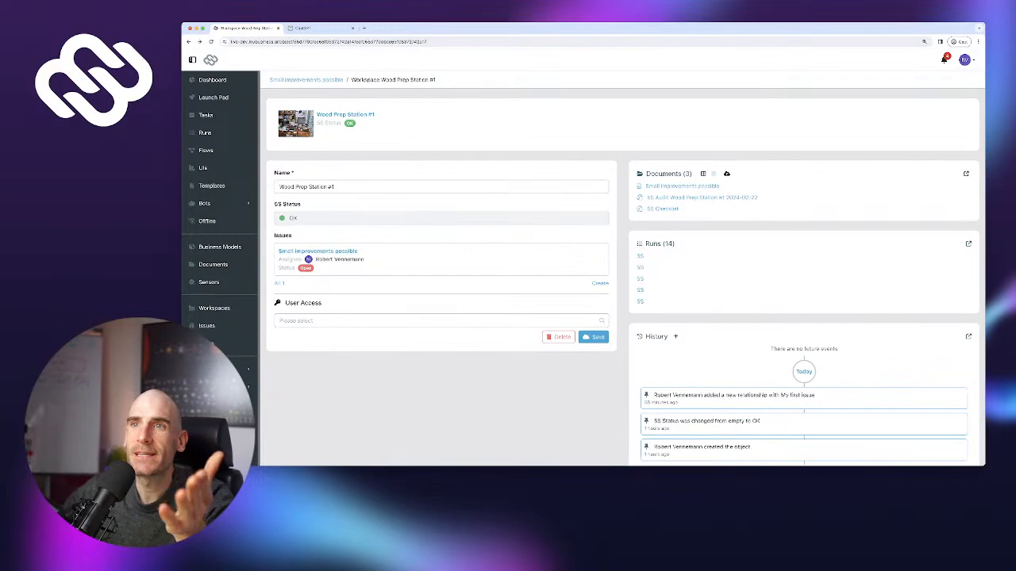
Preview the Small improvements possible photo for Wood Prep Station #1, then close it
{"action": "left_click", "coordinate": [682, 186]}
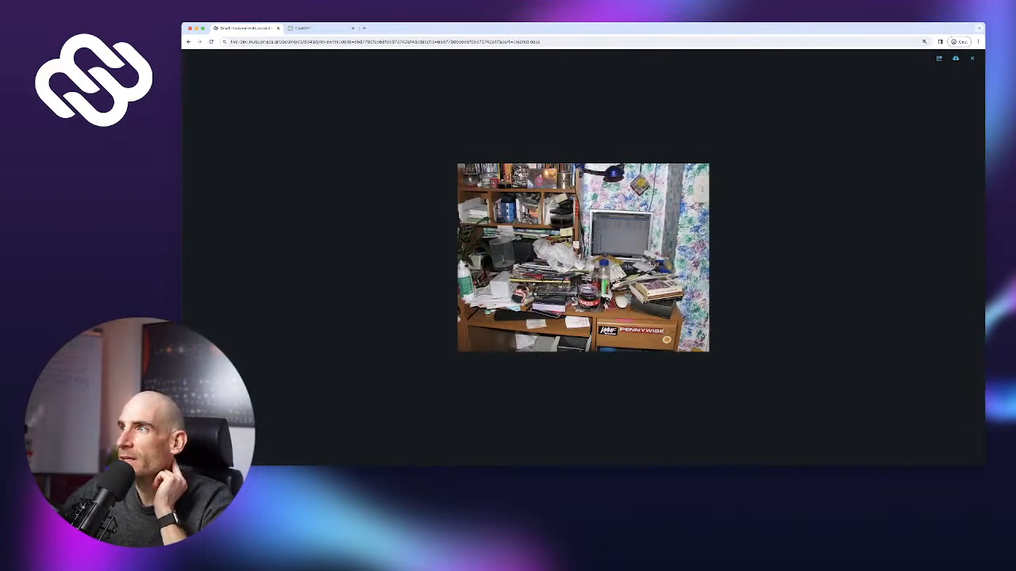
{"action": "left_click", "coordinate": [971, 58]}
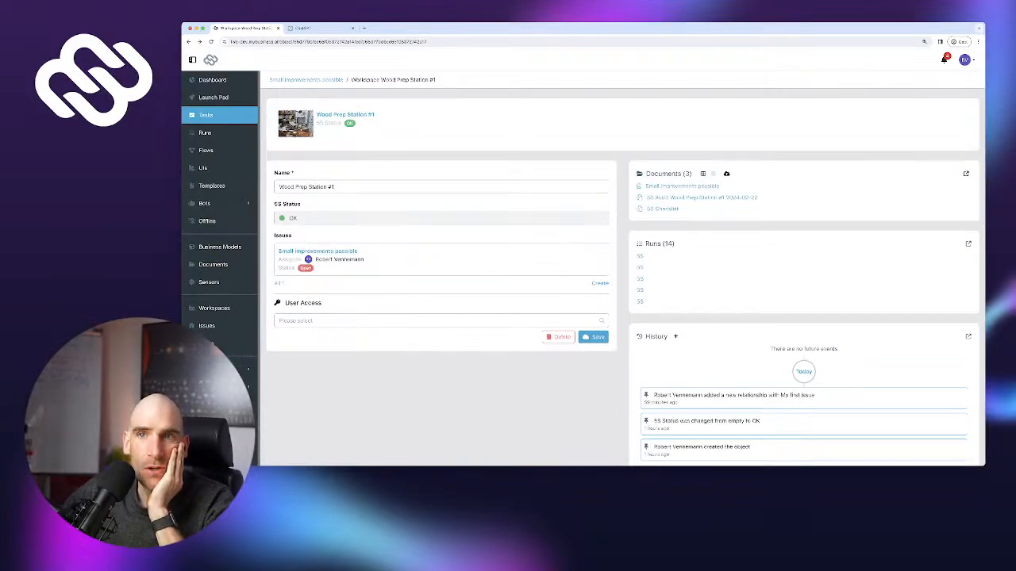
Start a 5S audit from the Launch Pad: Yes on necessary items, No on unnecessary tools
{"action": "left_click", "coordinate": [214, 98]}
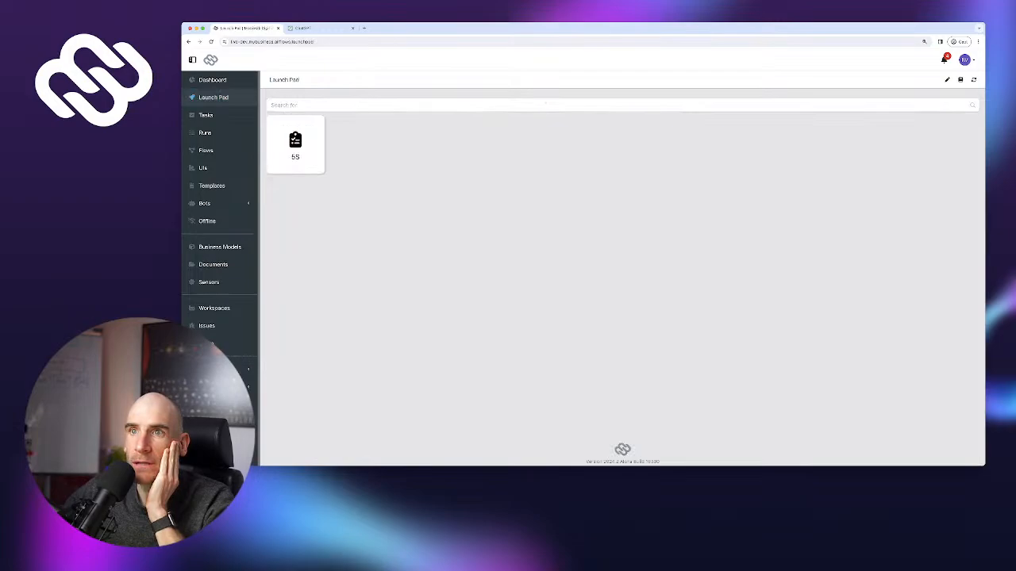
{"action": "left_click", "coordinate": [294, 144]}
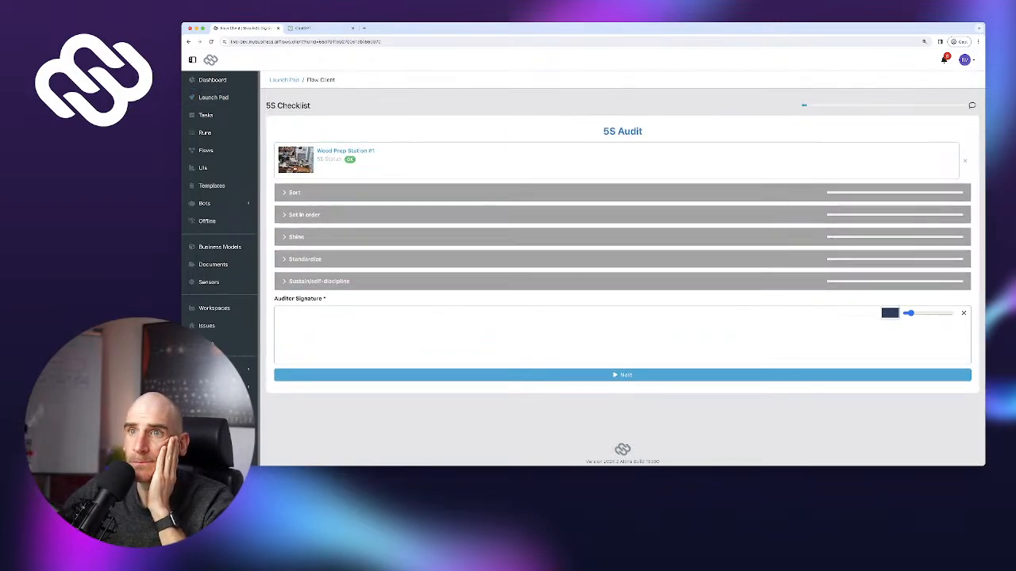
{"action": "left_click", "coordinate": [294, 193]}
{"action": "left_click", "coordinate": [931, 215]}
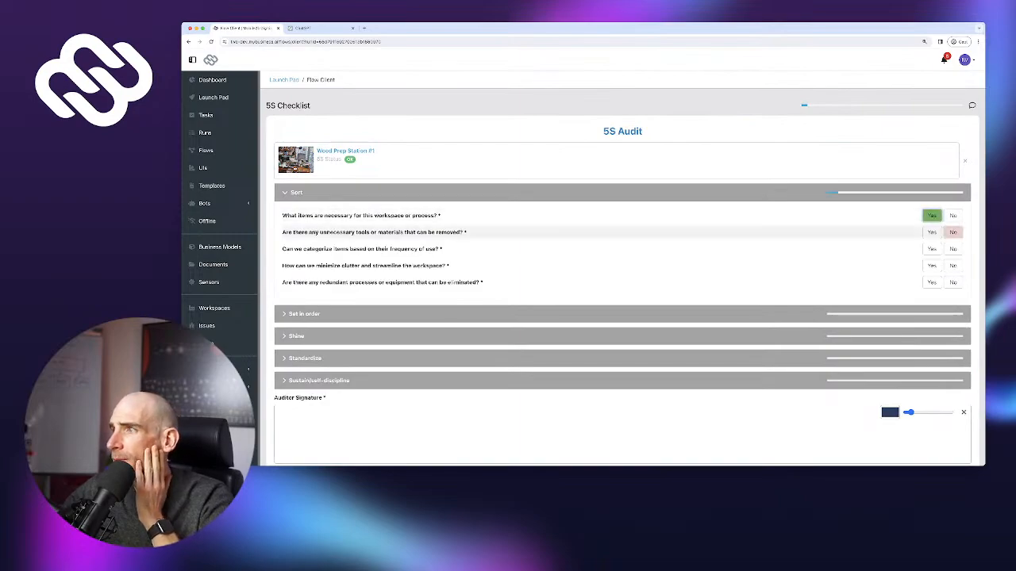
{"action": "left_click", "coordinate": [953, 231]}
Log Issue #1 under Cleanliness and Hygiene and assign it to a team member
{"action": "type", "text": "Issue #1"}
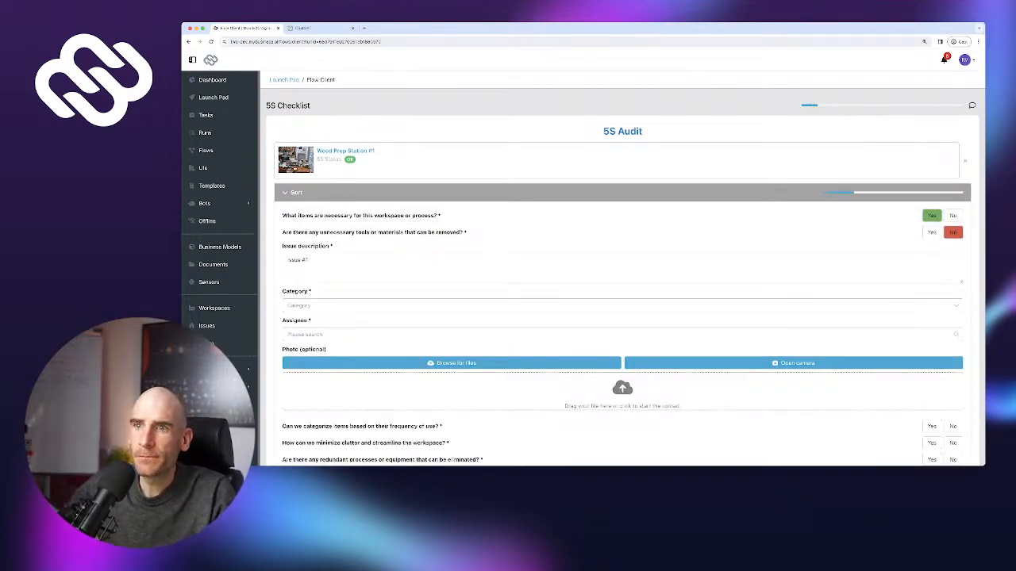
{"action": "key", "text": "ctrl+a"}
{"action": "left_click", "coordinate": [350, 306]}
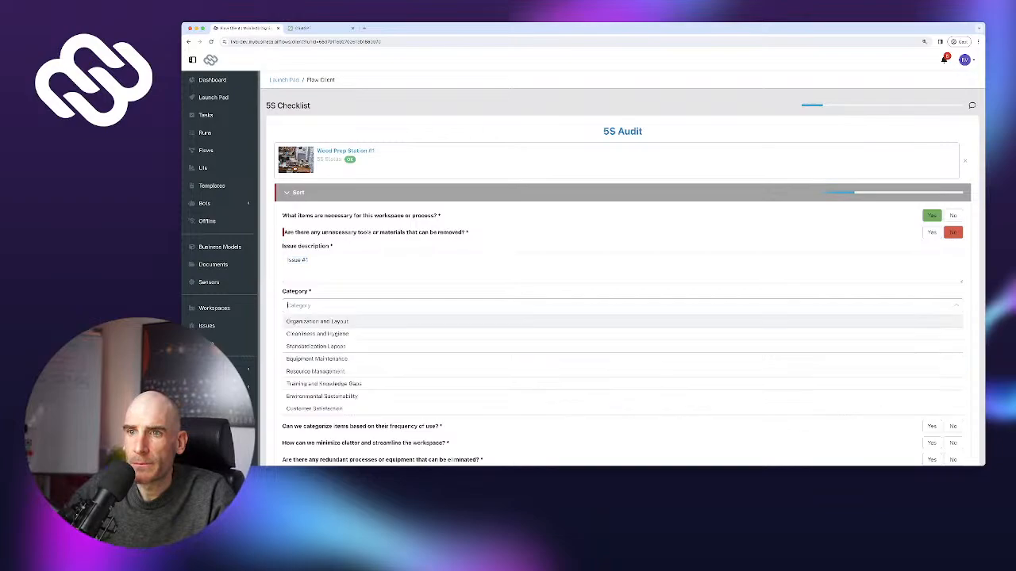
{"action": "left_click", "coordinate": [317, 334]}
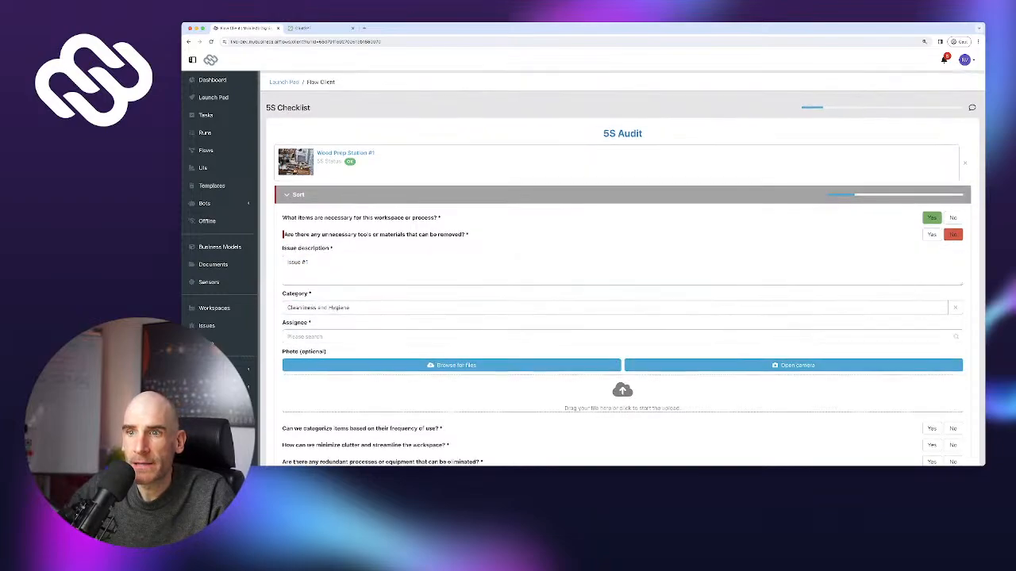
{"action": "left_click", "coordinate": [317, 335]}
{"action": "left_click", "coordinate": [317, 363]}
Answer Yes on the frequency-of-use, minimize-clutter and redundant-processes Sort questions
{"action": "scroll", "coordinate": [622, 278], "scroll_direction": "down", "scroll_amount": 5}
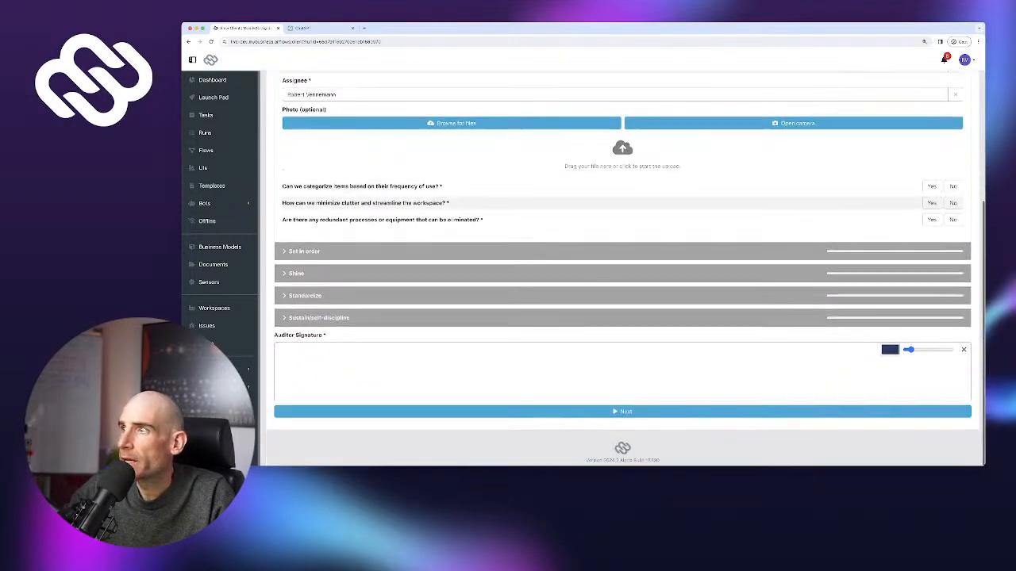
{"action": "left_click", "coordinate": [932, 188]}
{"action": "left_click", "coordinate": [931, 205]}
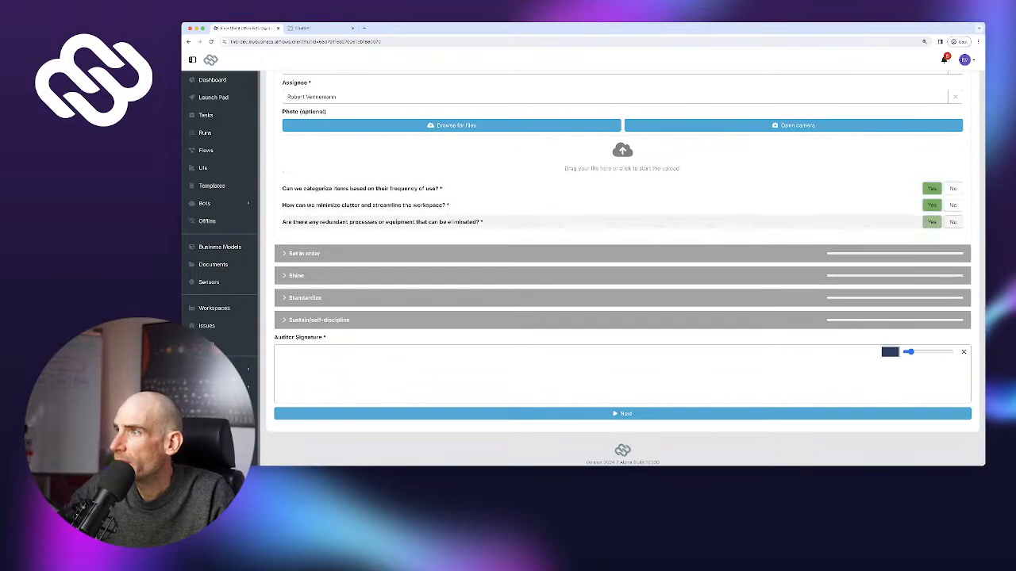
{"action": "left_click", "coordinate": [932, 222]}
Answer Yes to all five Set in order questions and the first Shine question
{"action": "left_click", "coordinate": [304, 253]}
{"action": "left_click", "coordinate": [932, 277]}
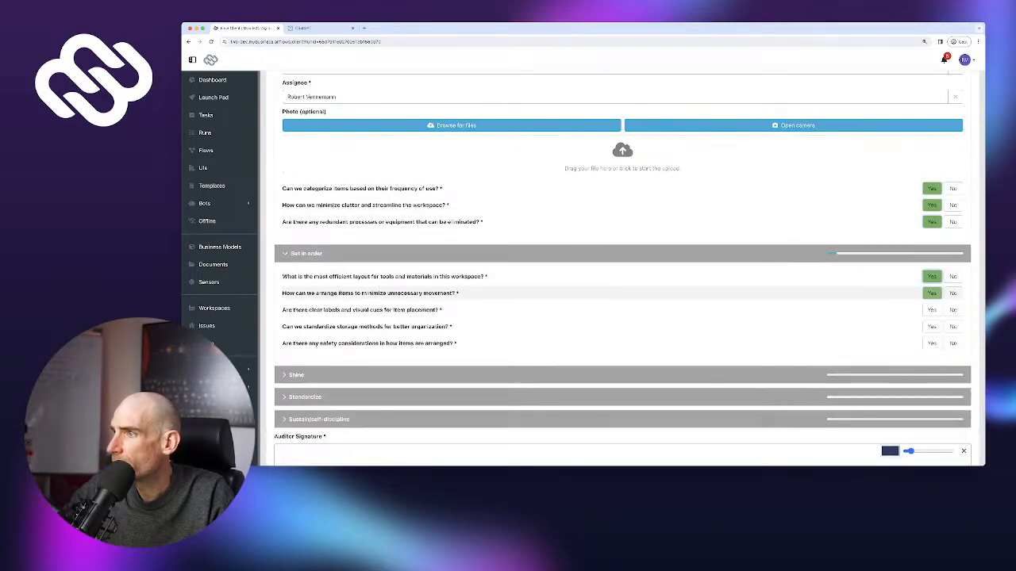
{"action": "left_click", "coordinate": [931, 292]}
{"action": "left_click", "coordinate": [932, 310]}
{"action": "left_click", "coordinate": [932, 326]}
{"action": "left_click", "coordinate": [931, 343]}
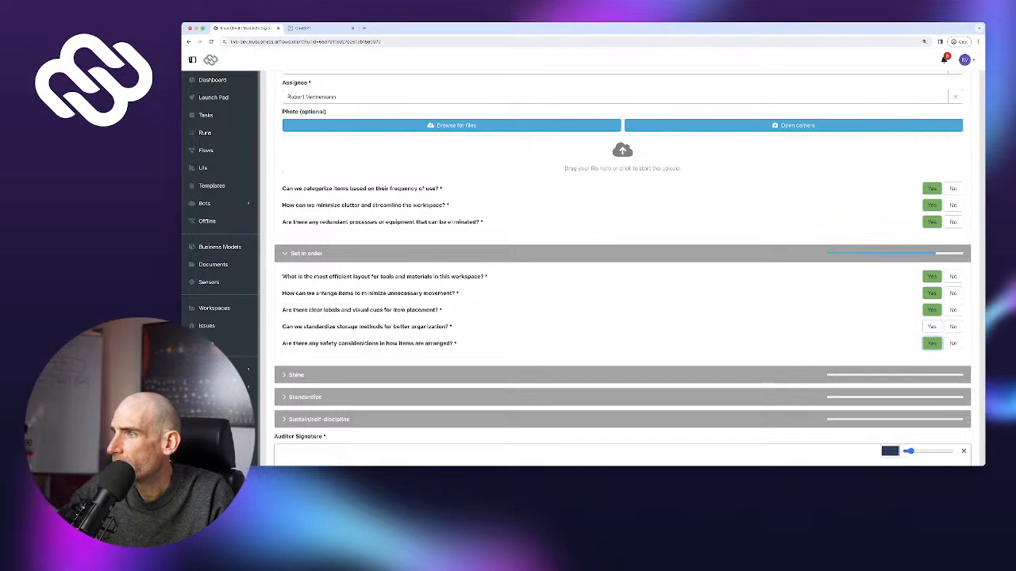
{"action": "left_click", "coordinate": [931, 290]}
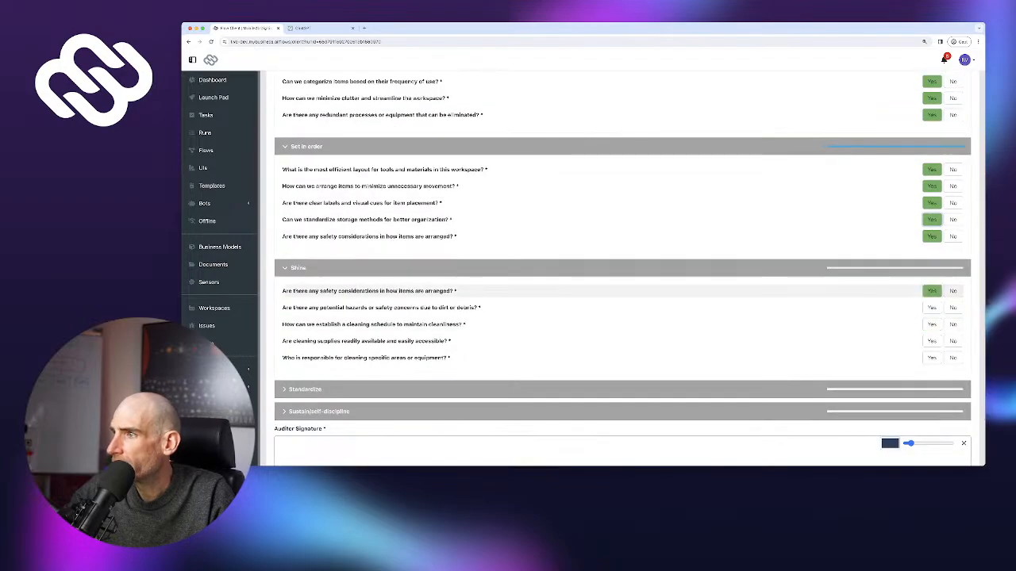
{"action": "left_click", "coordinate": [932, 307]}
Answer Yes on dirt-related hazards; set Issue #2 to Resource Management with the second team member
{"action": "left_click", "coordinate": [952, 323]}
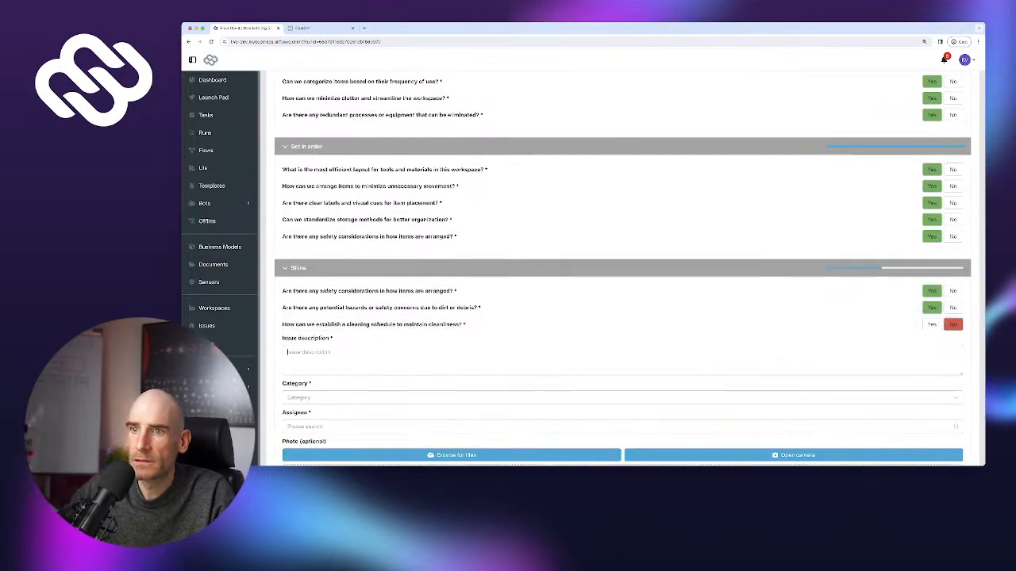
{"action": "scroll", "coordinate": [623, 344], "scroll_direction": "up", "scroll_amount": 3}
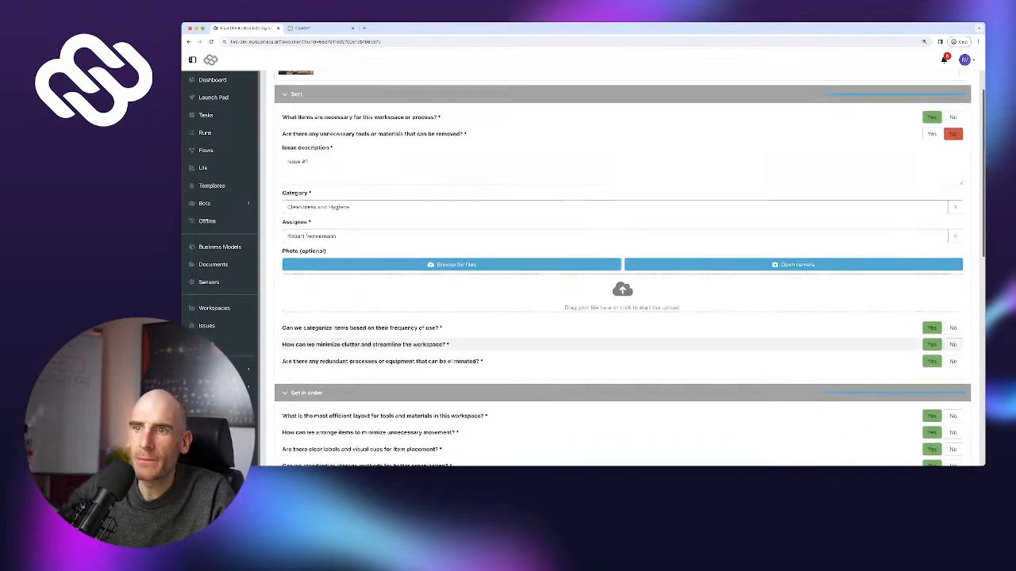
{"action": "scroll", "coordinate": [622, 268], "scroll_direction": "down", "scroll_amount": 4}
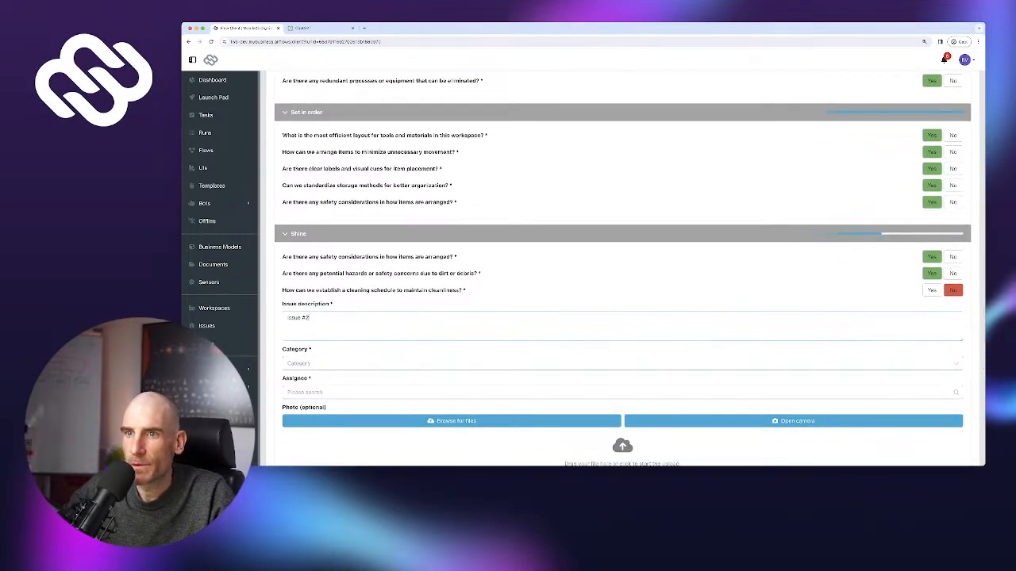
{"action": "left_click", "coordinate": [381, 364]}
{"action": "scroll", "coordinate": [381, 384], "scroll_direction": "down", "scroll_amount": 1}
{"action": "left_click", "coordinate": [357, 389]}
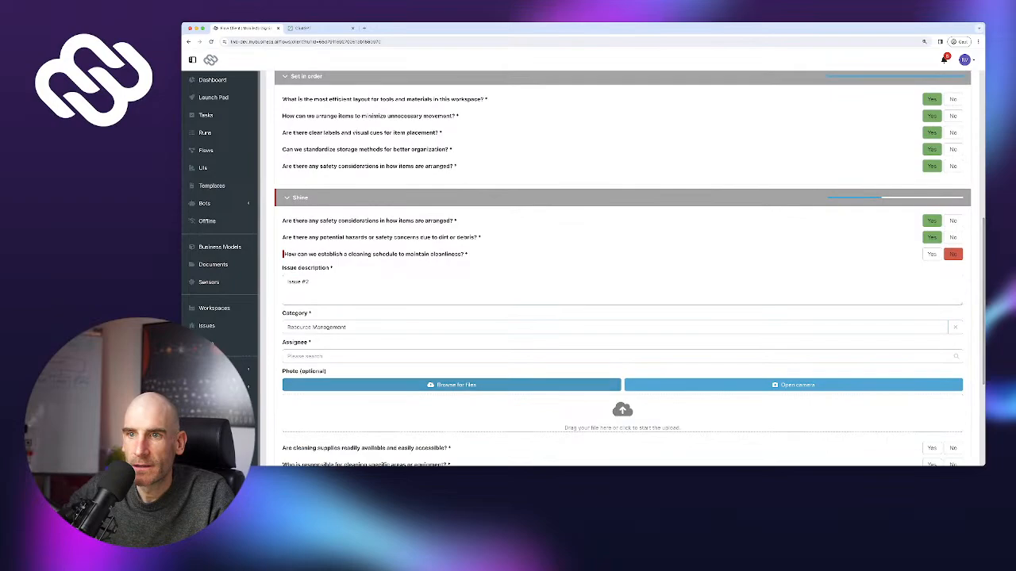
{"action": "scroll", "coordinate": [357, 385], "scroll_direction": "down", "scroll_amount": 1}
{"action": "left_click", "coordinate": [357, 273]}
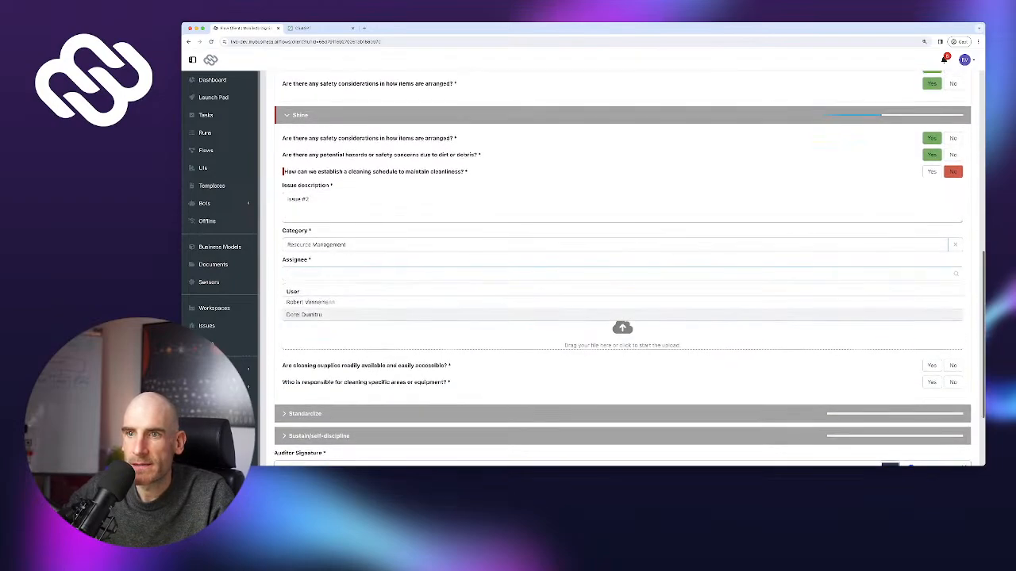
{"action": "left_click", "coordinate": [304, 314]}
{"action": "scroll", "coordinate": [622, 268], "scroll_direction": "down", "scroll_amount": 1}
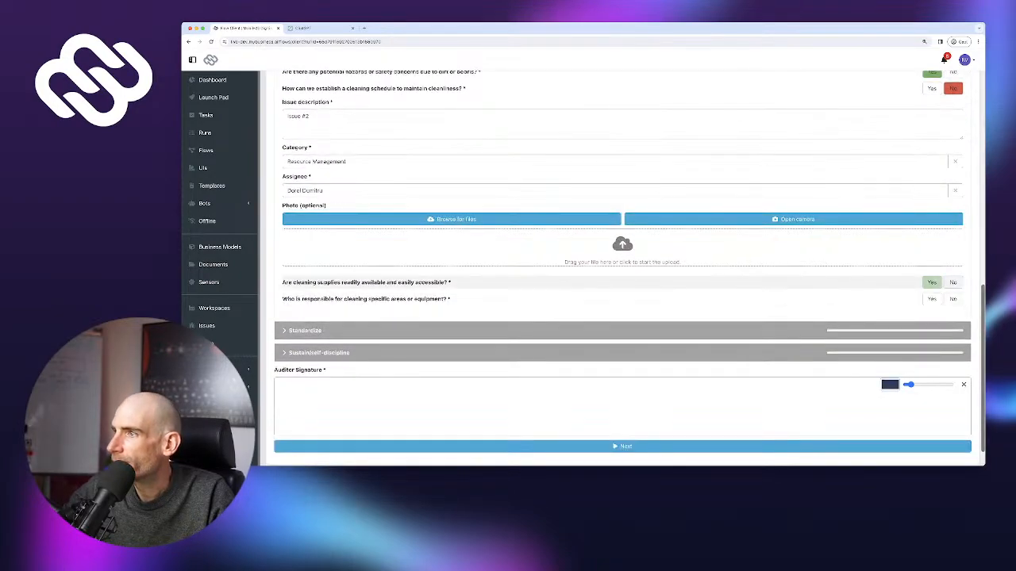
Answer Yes on cleaning responsibility and all five Standardize questions
{"action": "left_click", "coordinate": [931, 298]}
{"action": "scroll", "coordinate": [931, 298], "scroll_direction": "down", "scroll_amount": 1}
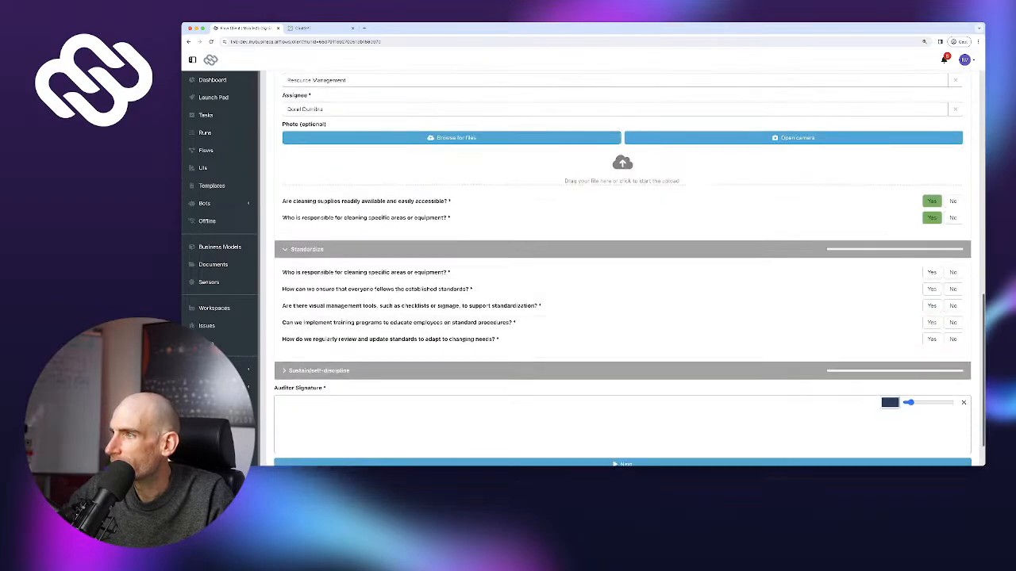
{"action": "left_click", "coordinate": [932, 272]}
{"action": "left_click", "coordinate": [932, 288]}
{"action": "left_click", "coordinate": [932, 306]}
{"action": "left_click", "coordinate": [931, 322]}
{"action": "left_click", "coordinate": [931, 339]}
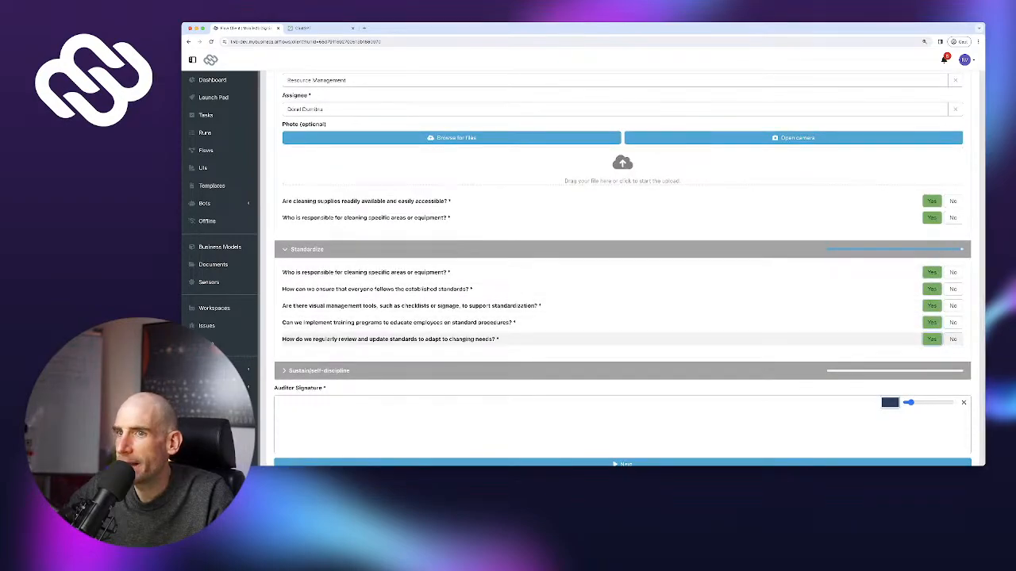
Answer No on continuous improvement, logging Issue #3 under Equipment Maintenance with an assignee
{"action": "scroll", "coordinate": [931, 338], "scroll_direction": "down", "scroll_amount": 2}
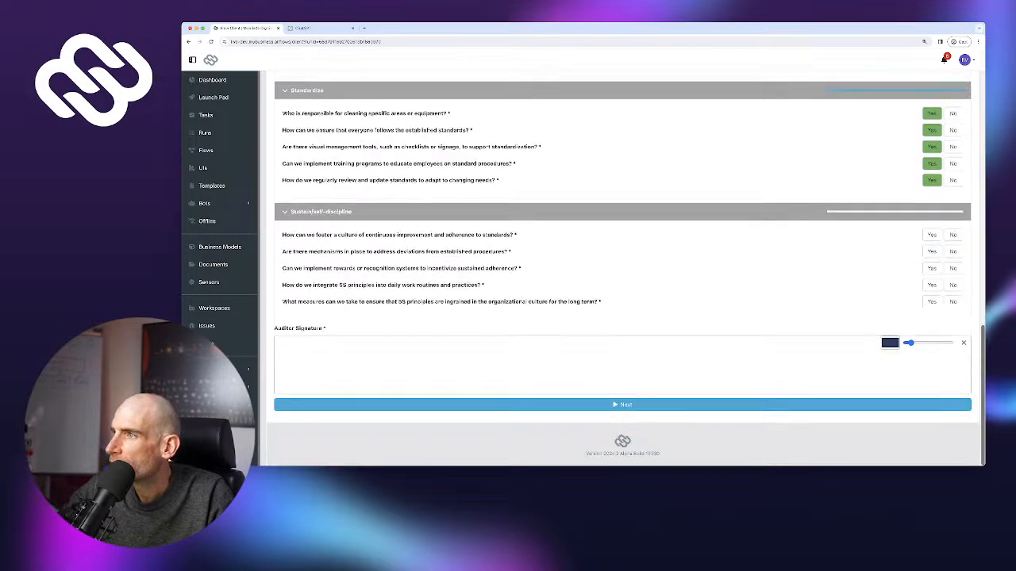
{"action": "left_click", "coordinate": [952, 235]}
{"action": "type", "text": "Issue #"}
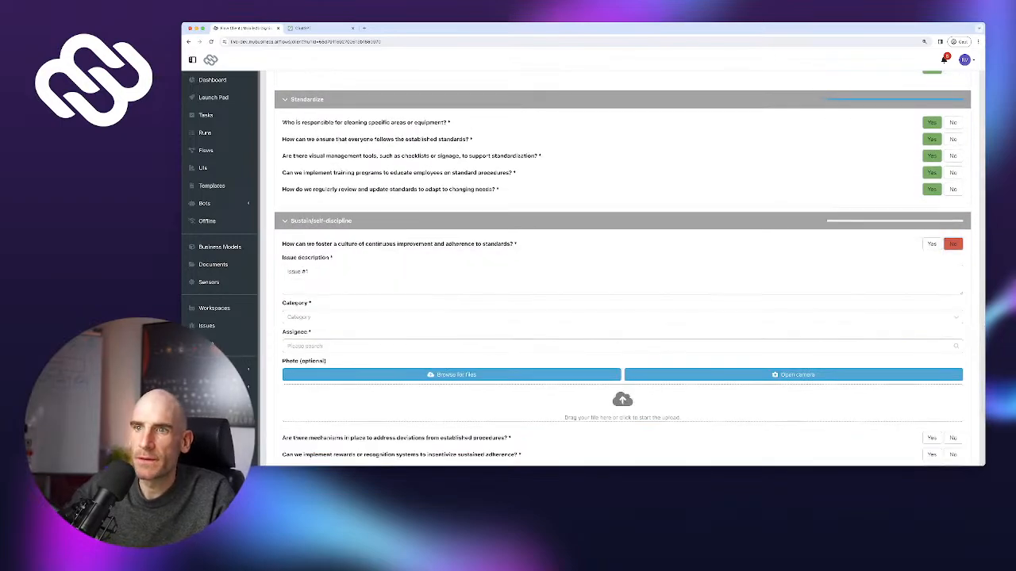
{"action": "type", "text": "3"}
{"action": "left_click", "coordinate": [311, 318]}
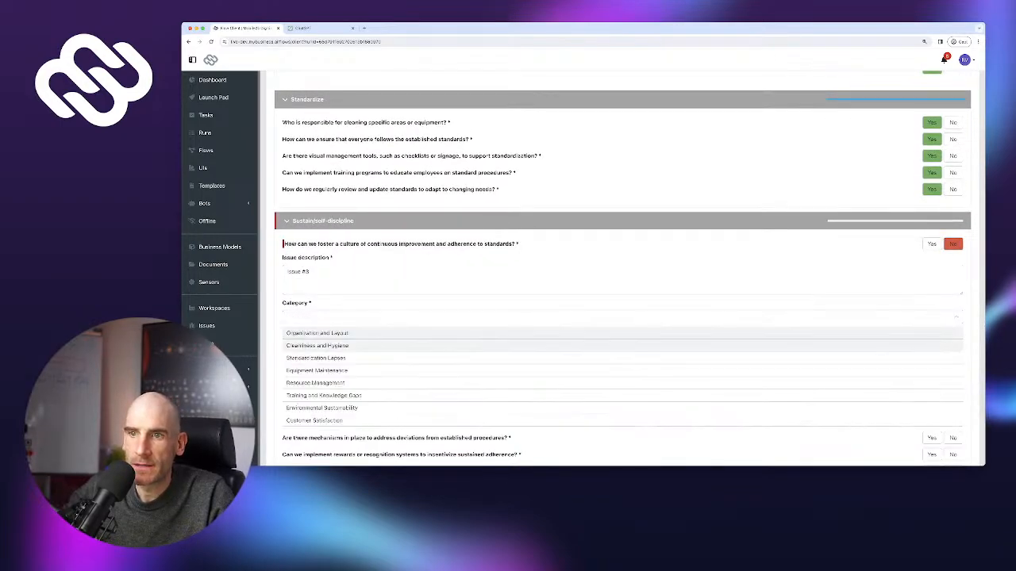
{"action": "left_click", "coordinate": [316, 370]}
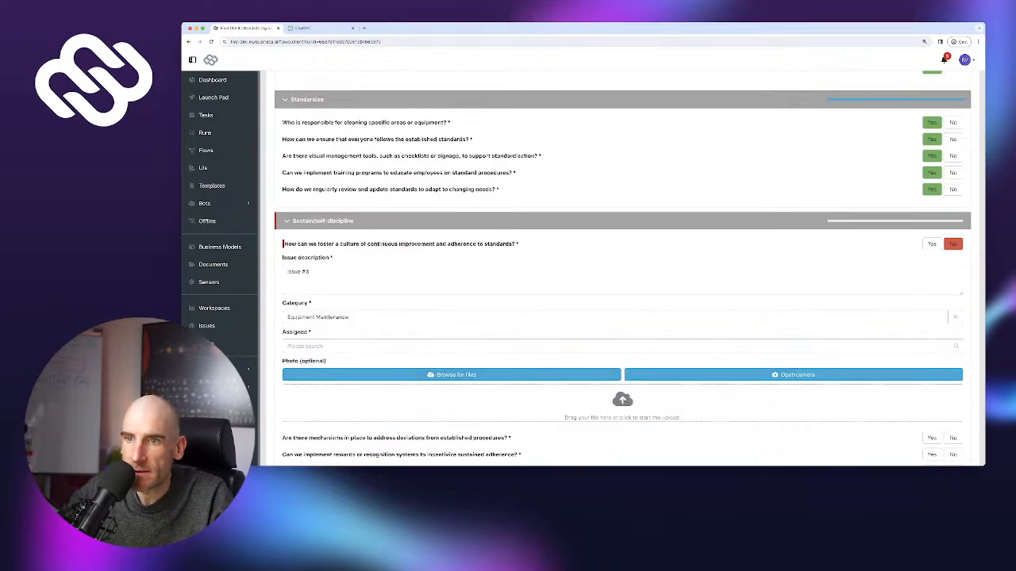
{"action": "left_click", "coordinate": [311, 346]}
{"action": "left_click", "coordinate": [311, 374]}
Answer Yes on the remaining four Sustain questions, sign as auditor, and submit the audit
{"action": "scroll", "coordinate": [622, 317], "scroll_direction": "down", "scroll_amount": 5}
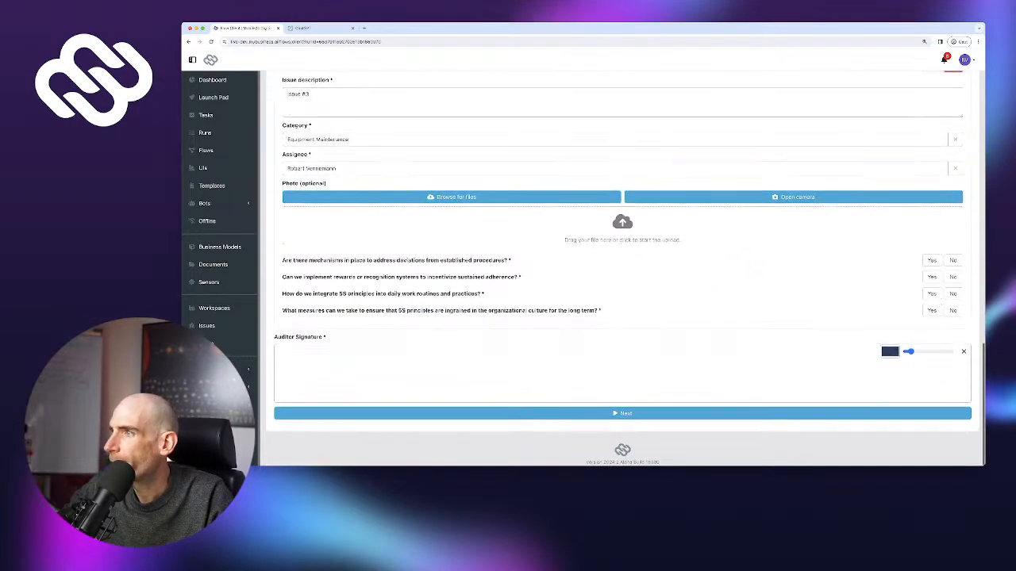
{"action": "left_click", "coordinate": [932, 261]}
{"action": "left_click", "coordinate": [932, 277]}
{"action": "left_click", "coordinate": [932, 295]}
{"action": "left_click", "coordinate": [932, 311]}
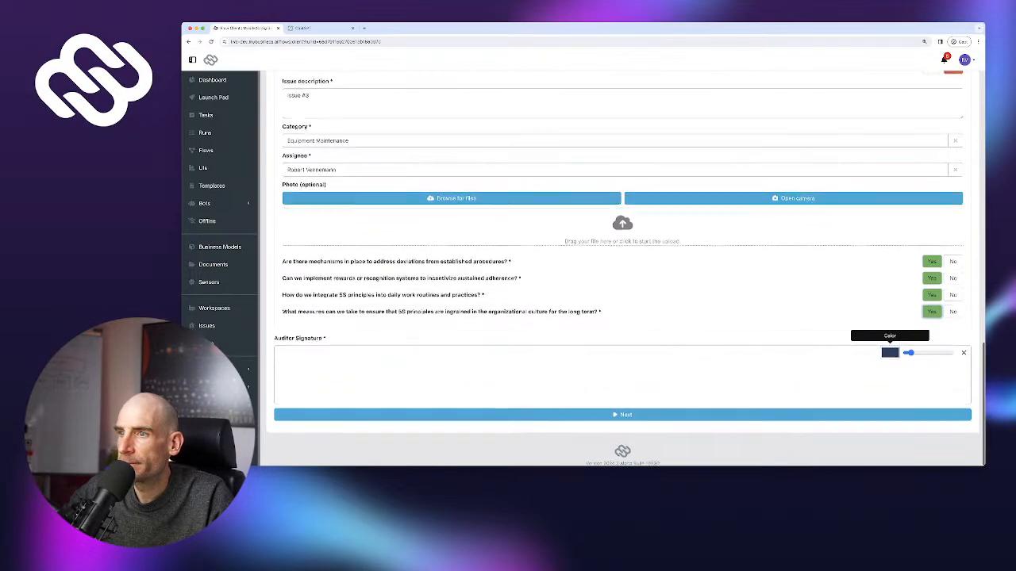
{"action": "left_click_drag", "start_coordinate": [542, 361], "coordinate": [848, 385]}
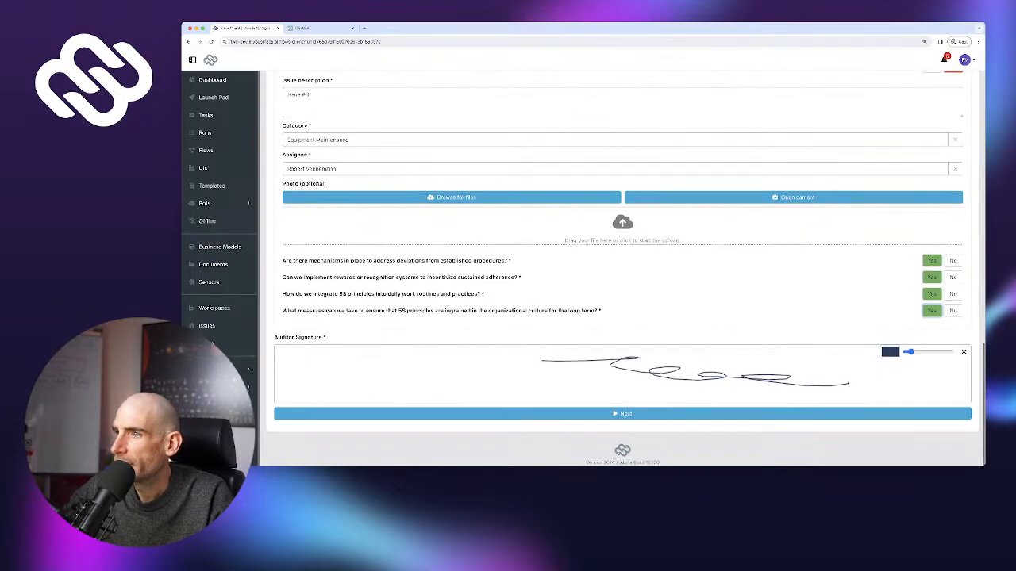
{"action": "left_click", "coordinate": [622, 413]}
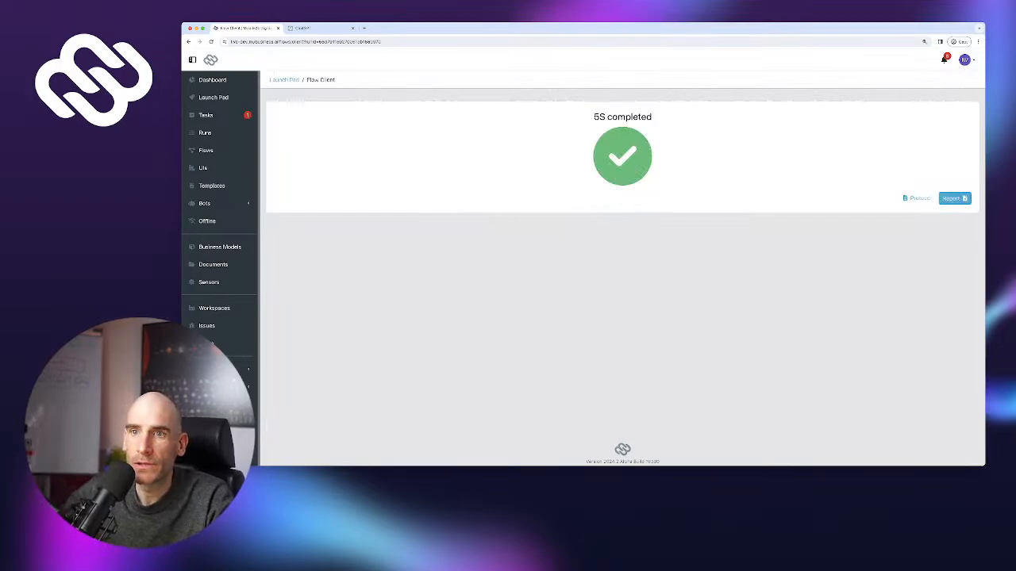
{"action": "left_click", "coordinate": [206, 325]}
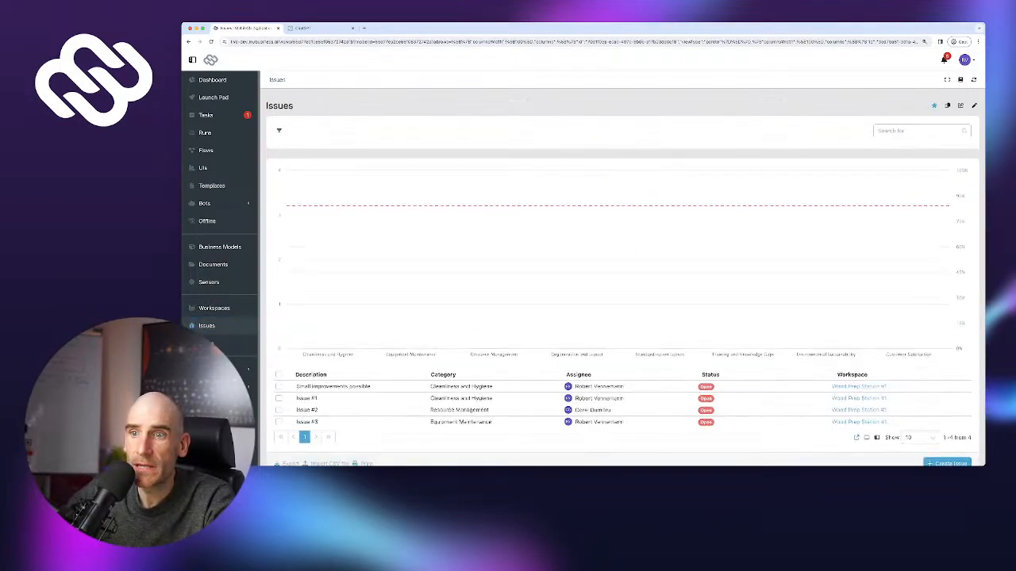
{"action": "scroll", "coordinate": [622, 357], "scroll_direction": "down", "scroll_amount": 2}
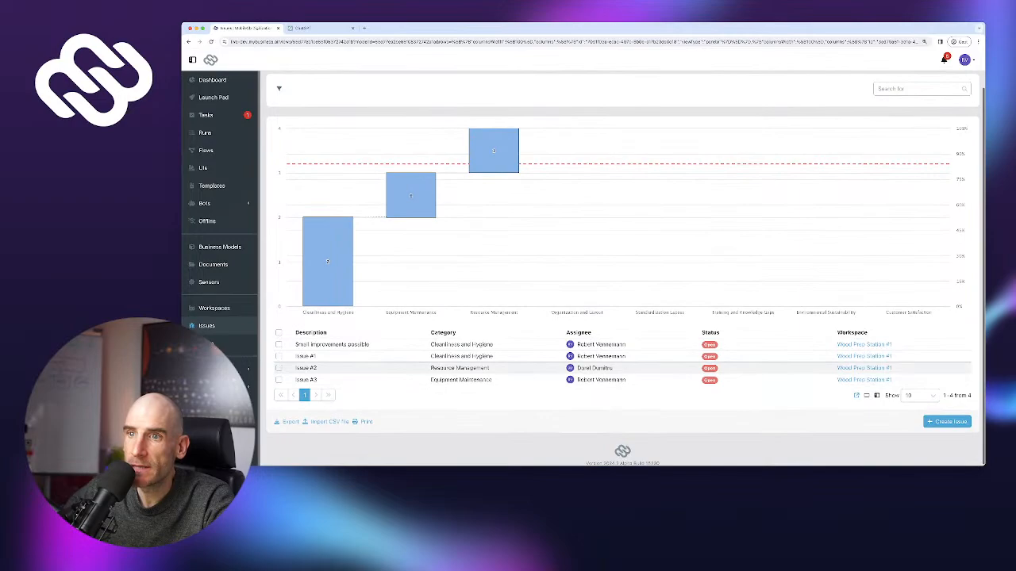
{"action": "scroll", "coordinate": [625, 267], "scroll_direction": "up", "scroll_amount": 2}
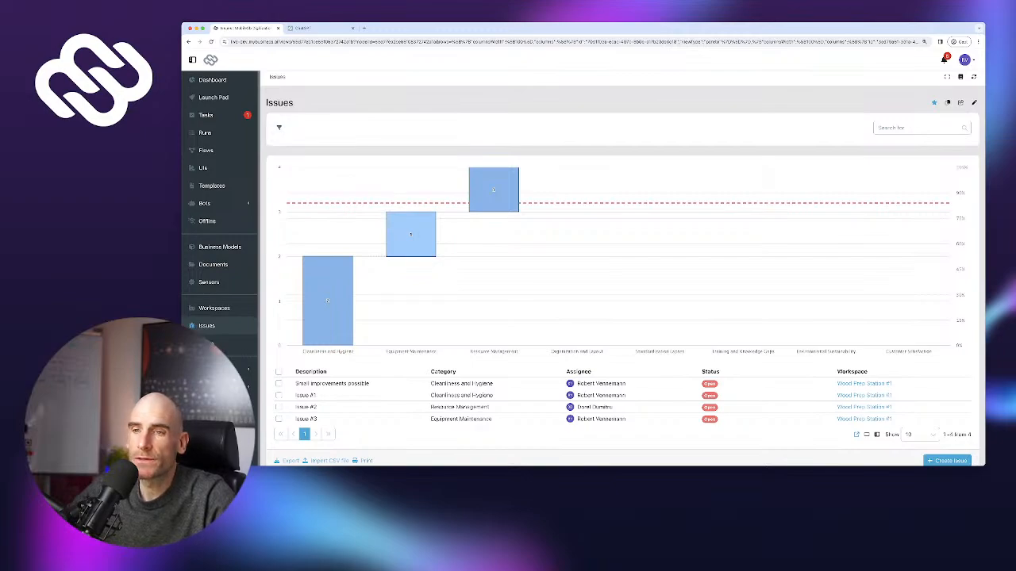
{"action": "scroll", "coordinate": [622, 444], "scroll_direction": "down", "scroll_amount": 1}
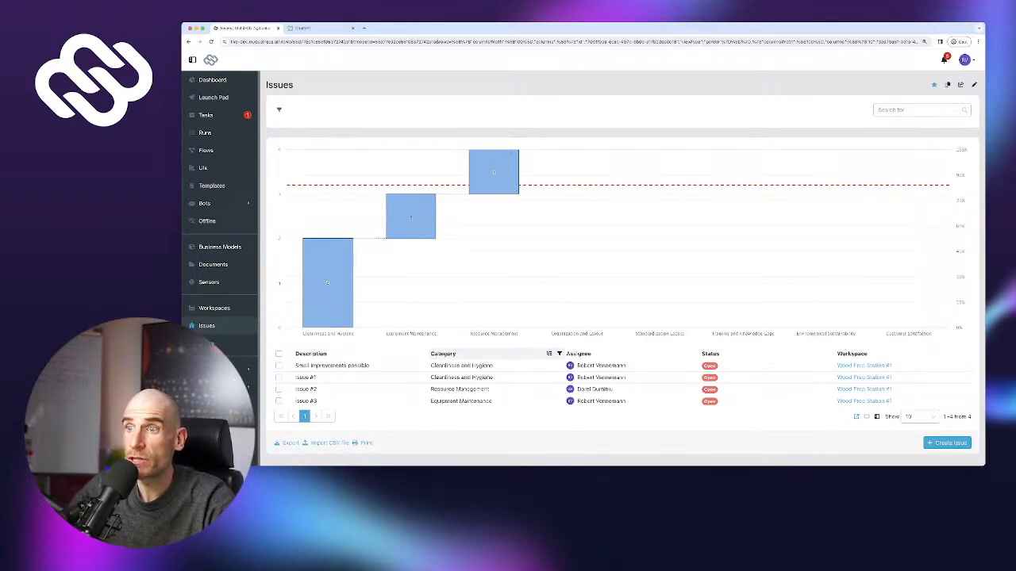
{"action": "scroll", "coordinate": [623, 270], "scroll_direction": "down", "scroll_amount": 1}
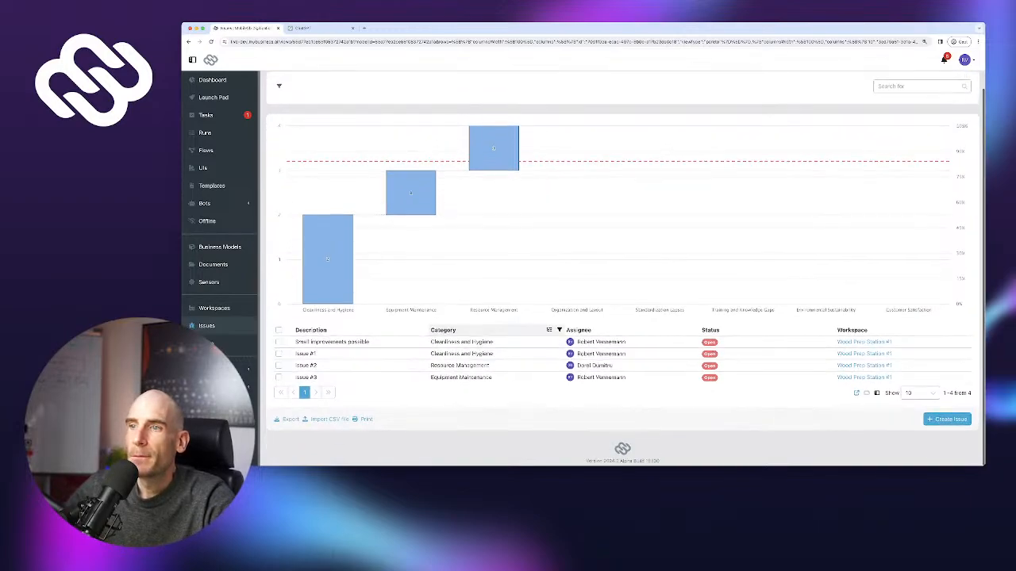
{"action": "scroll", "coordinate": [622, 269], "scroll_direction": "up", "scroll_amount": 1}
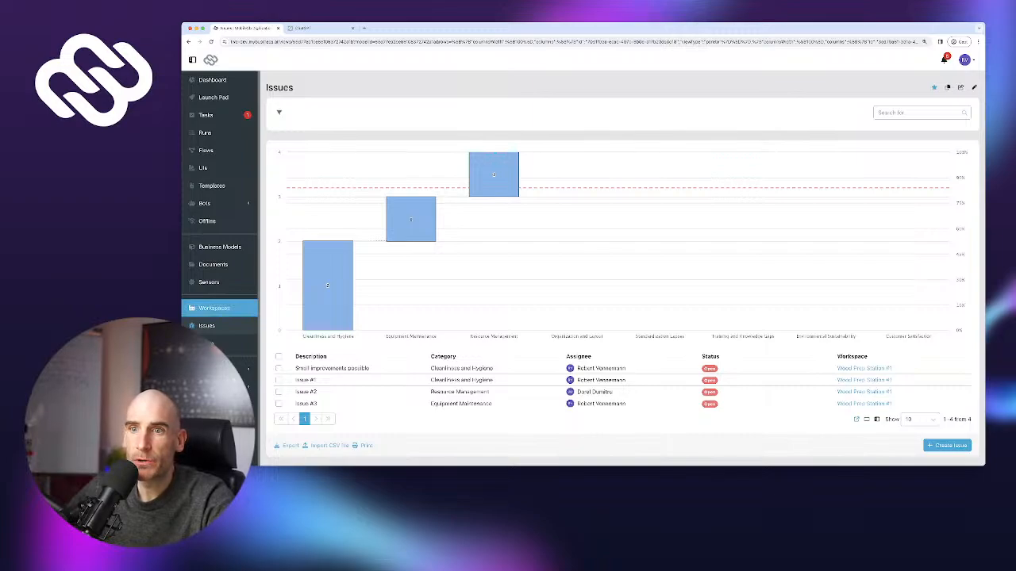
Open the Documents list of Wood Prep Station #1 from Workspaces
{"action": "left_click", "coordinate": [214, 308]}
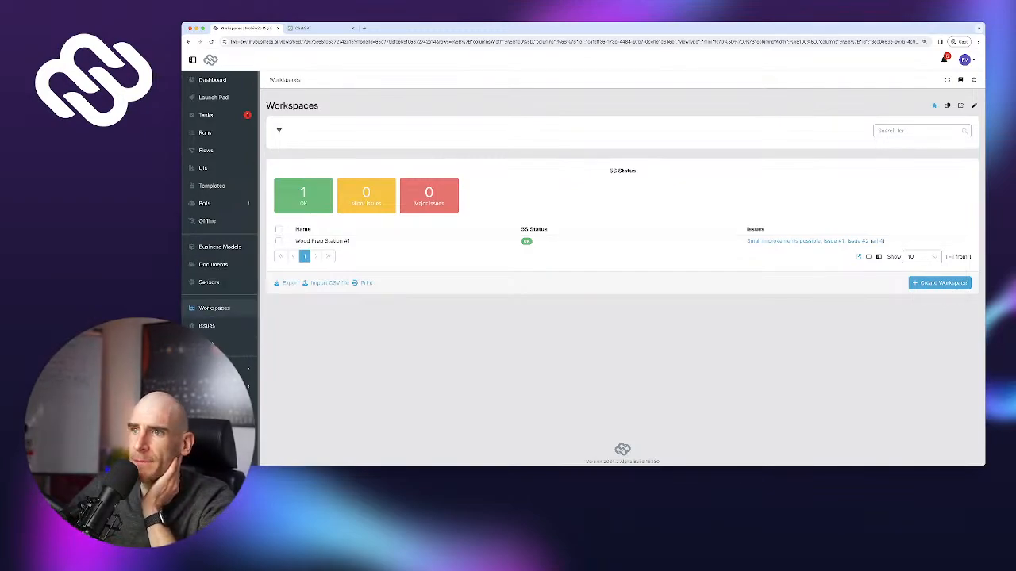
{"action": "left_click", "coordinate": [322, 240]}
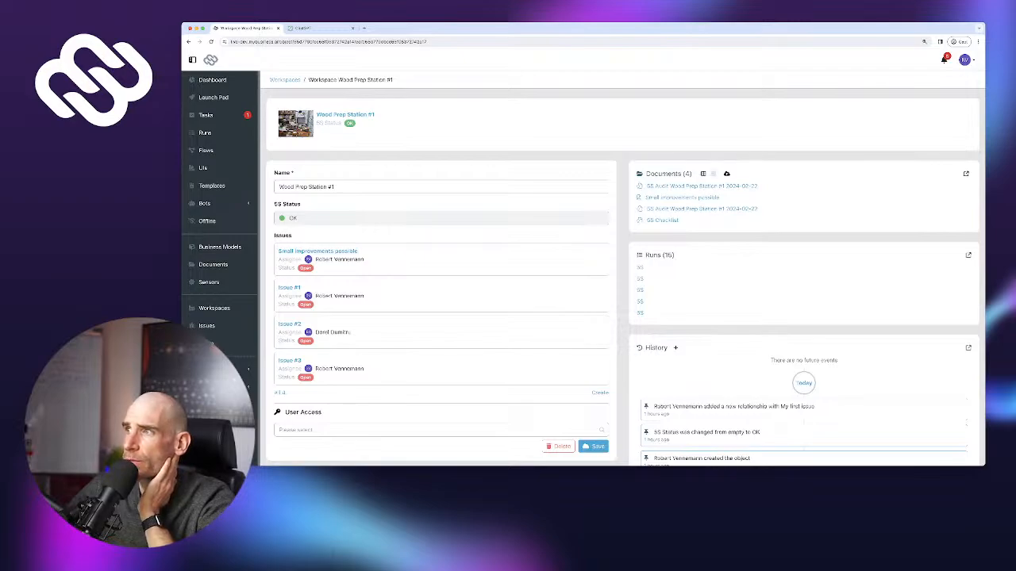
{"action": "left_click", "coordinate": [966, 173]}
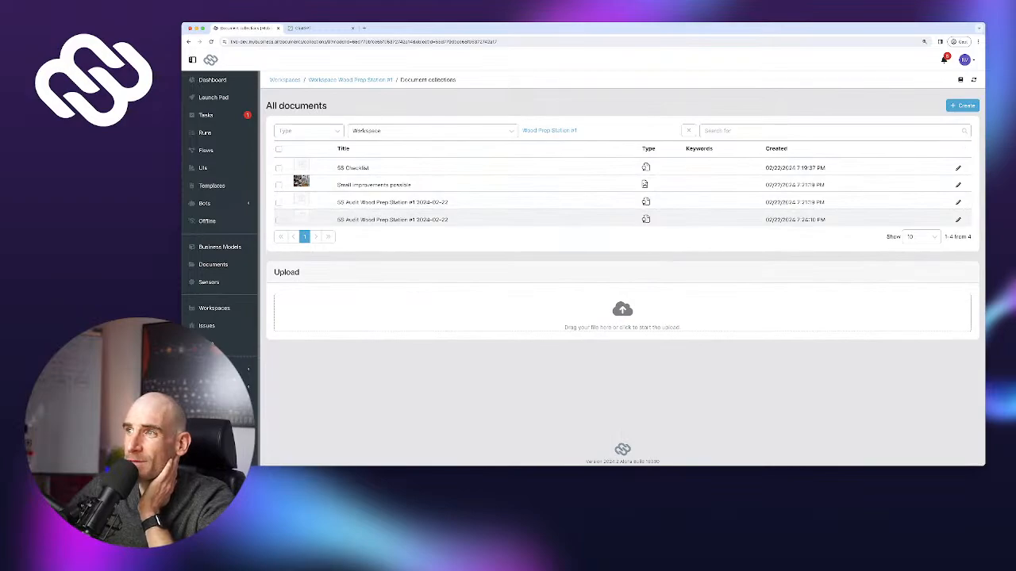
Review the 5S Audit Wood Prep Station #1 report's 88 % score, then go to Flows and Launch Pad
{"action": "left_click", "coordinate": [392, 219]}
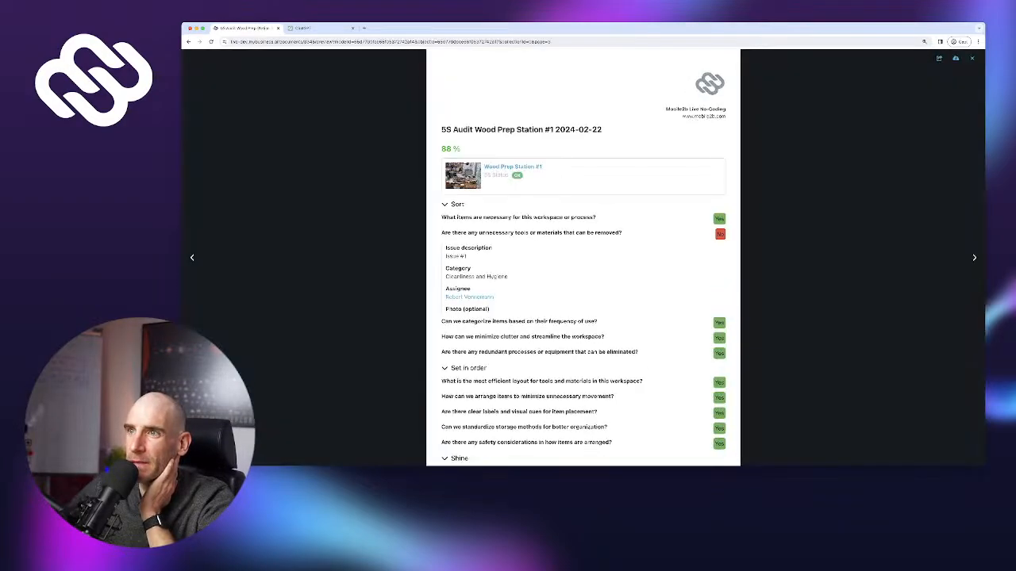
{"action": "double_click", "coordinate": [446, 149]}
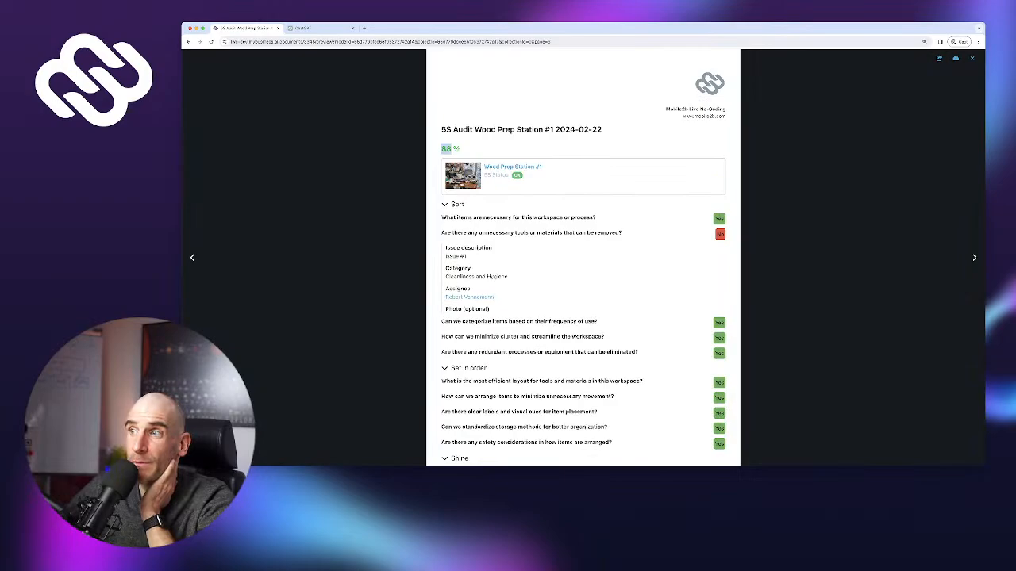
{"action": "scroll", "coordinate": [446, 149], "scroll_direction": "down", "scroll_amount": 1}
{"action": "scroll", "coordinate": [584, 258], "scroll_direction": "up", "scroll_amount": 1}
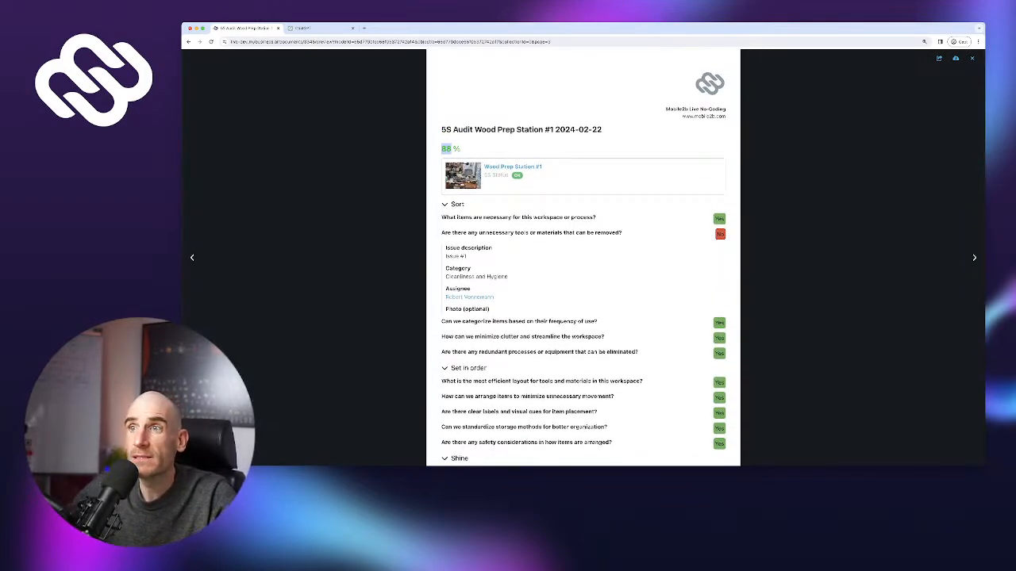
{"action": "left_click", "coordinate": [189, 42]}
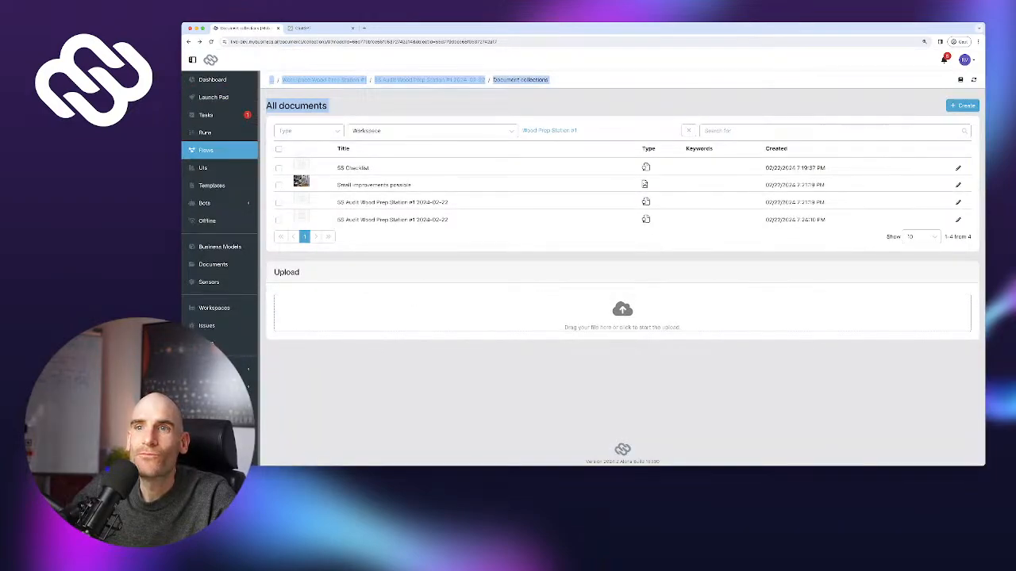
{"action": "left_click", "coordinate": [206, 150]}
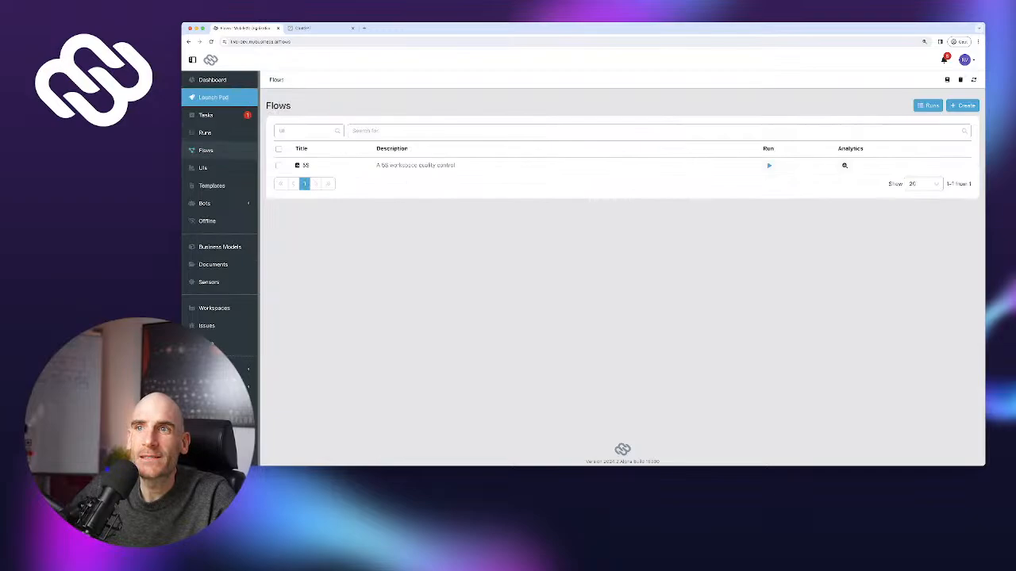
{"action": "left_click", "coordinate": [213, 97]}
Launch a new 5S Checklist run for Wood Prep Station #1 from the 5S tile
{"action": "left_click", "coordinate": [295, 148]}
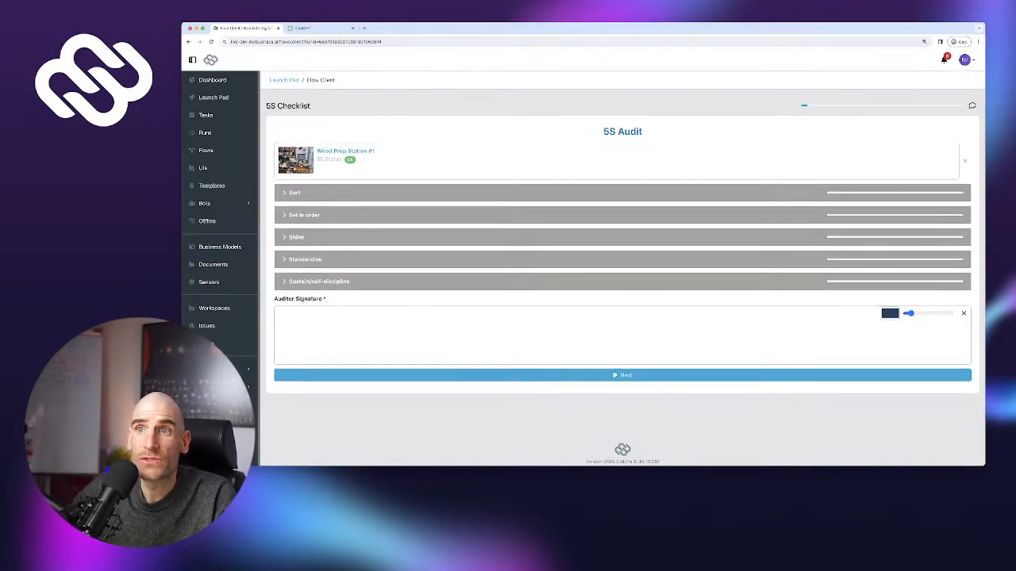
Answer No to the first Sort question with issue description 1
{"action": "left_click", "coordinate": [294, 193]}
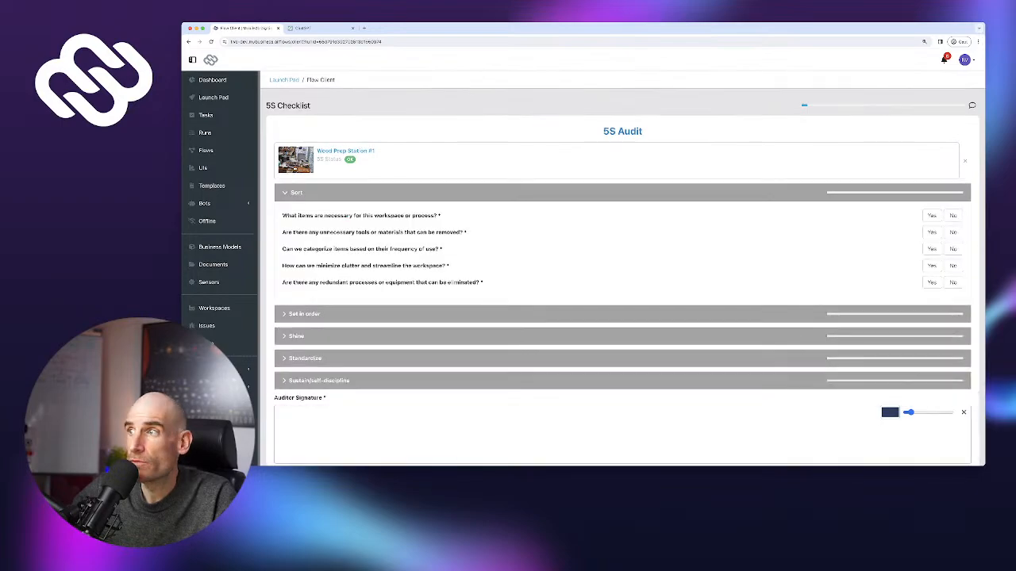
{"action": "left_click", "coordinate": [953, 216]}
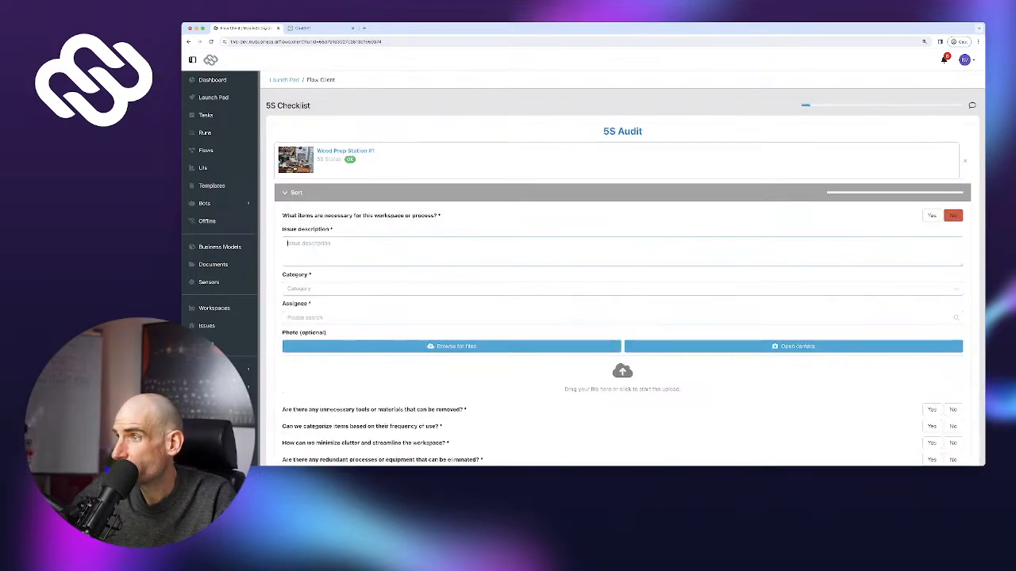
{"action": "left_click", "coordinate": [289, 243]}
{"action": "type", "text": "2"}
{"action": "scroll", "coordinate": [622, 286], "scroll_direction": "down", "scroll_amount": 1}
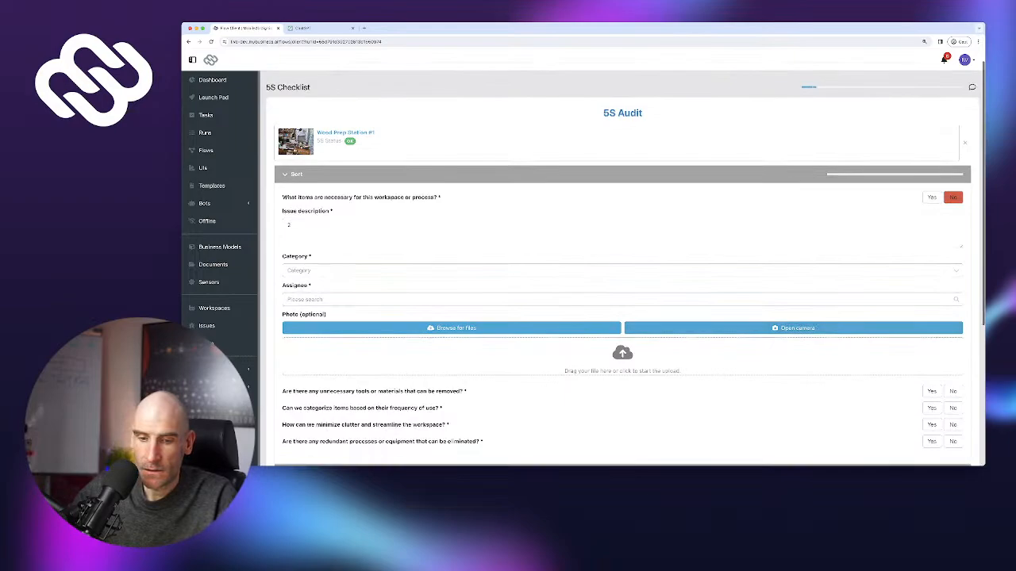
{"action": "type", "text": "1"}
Answer No to the second and third Sort questions with issue descriptions 2 and 3
{"action": "left_click", "coordinate": [953, 391]}
{"action": "scroll", "coordinate": [622, 286], "scroll_direction": "down", "scroll_amount": 2}
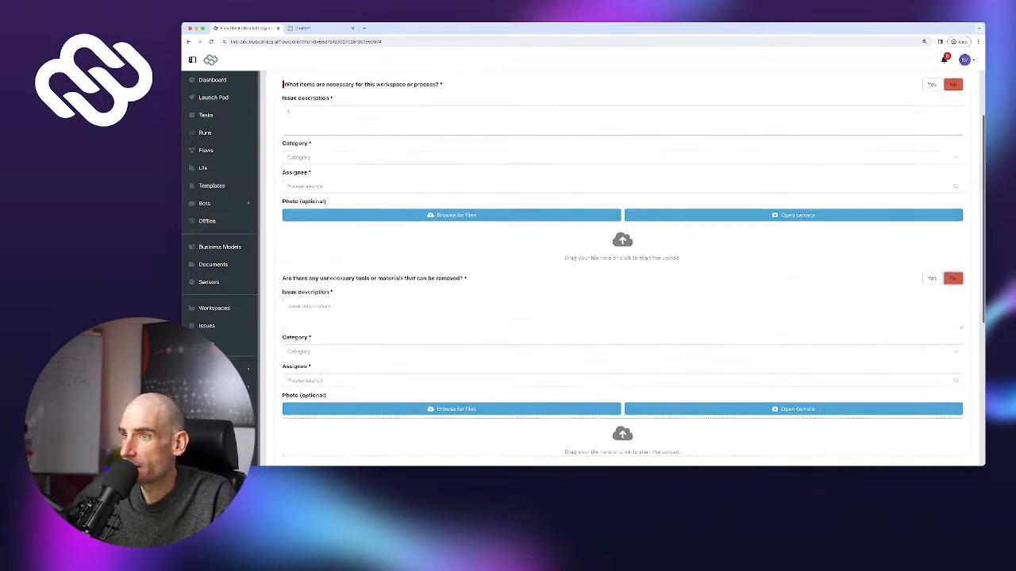
{"action": "left_click", "coordinate": [288, 308]}
{"action": "type", "text": "2"}
{"action": "scroll", "coordinate": [622, 286], "scroll_direction": "down", "scroll_amount": 2}
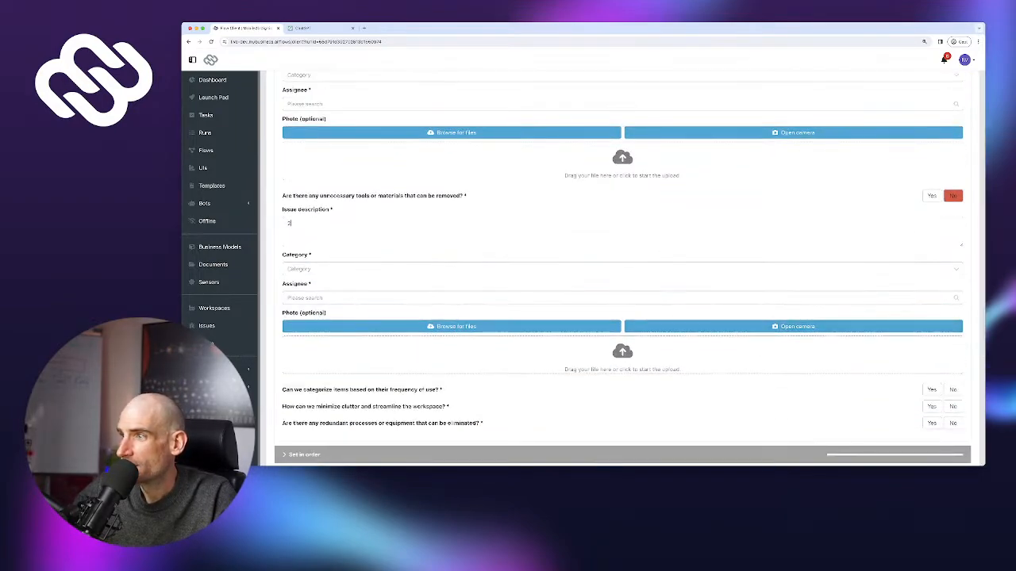
{"action": "left_click", "coordinate": [953, 390]}
{"action": "scroll", "coordinate": [623, 286], "scroll_direction": "down", "scroll_amount": 2}
{"action": "left_click", "coordinate": [289, 350]}
{"action": "type", "text": "3"}
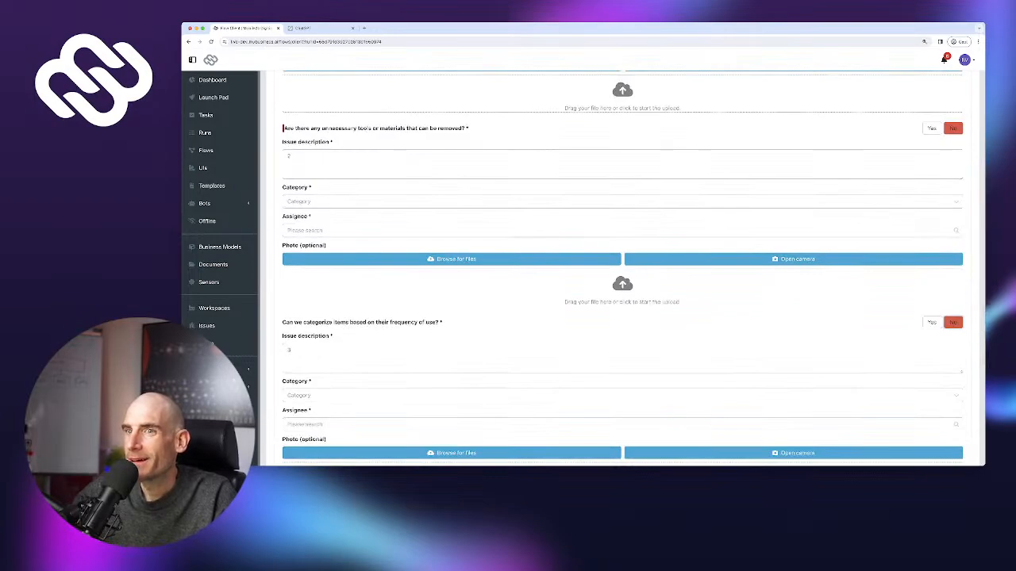
Answer No to the clutter and redundant-processes questions with issue descriptions 4 and 5
{"action": "scroll", "coordinate": [289, 349], "scroll_direction": "down", "scroll_amount": 2}
{"action": "scroll", "coordinate": [622, 286], "scroll_direction": "down", "scroll_amount": 1}
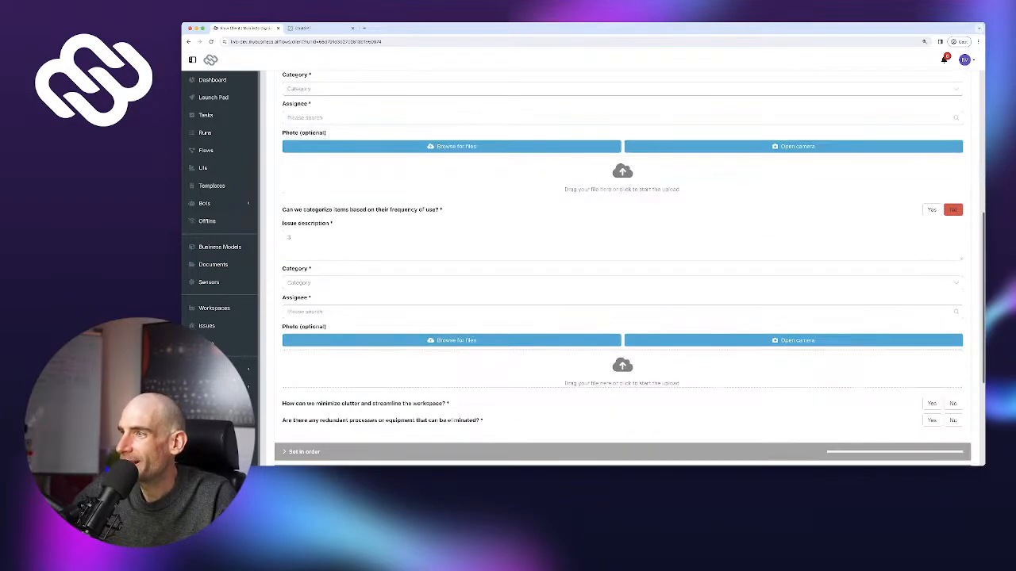
{"action": "left_click", "coordinate": [953, 403]}
{"action": "scroll", "coordinate": [622, 285], "scroll_direction": "down", "scroll_amount": 1}
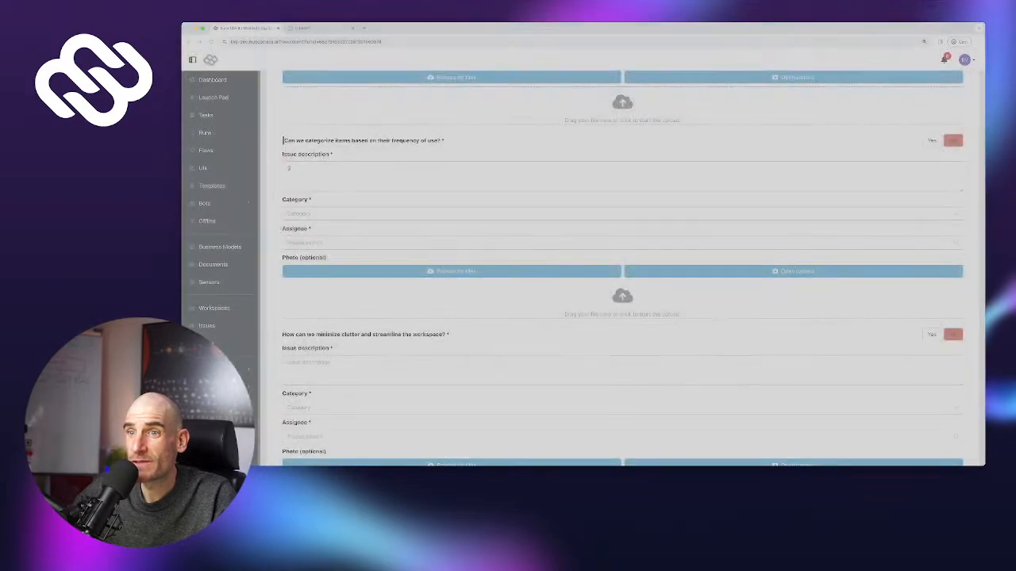
{"action": "left_click", "coordinate": [301, 362]}
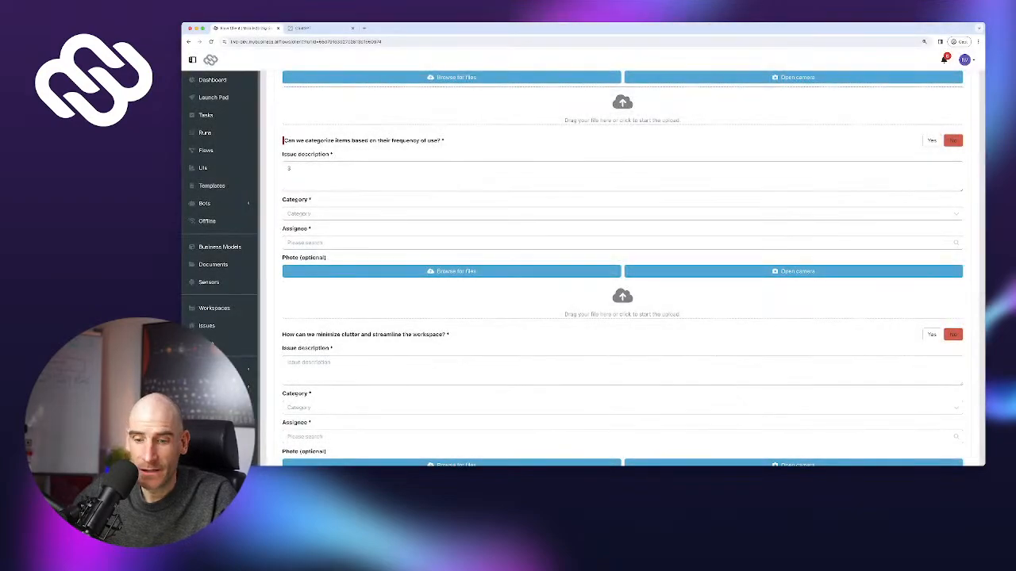
{"action": "type", "text": "4"}
{"action": "scroll", "coordinate": [622, 270], "scroll_direction": "down", "scroll_amount": 1}
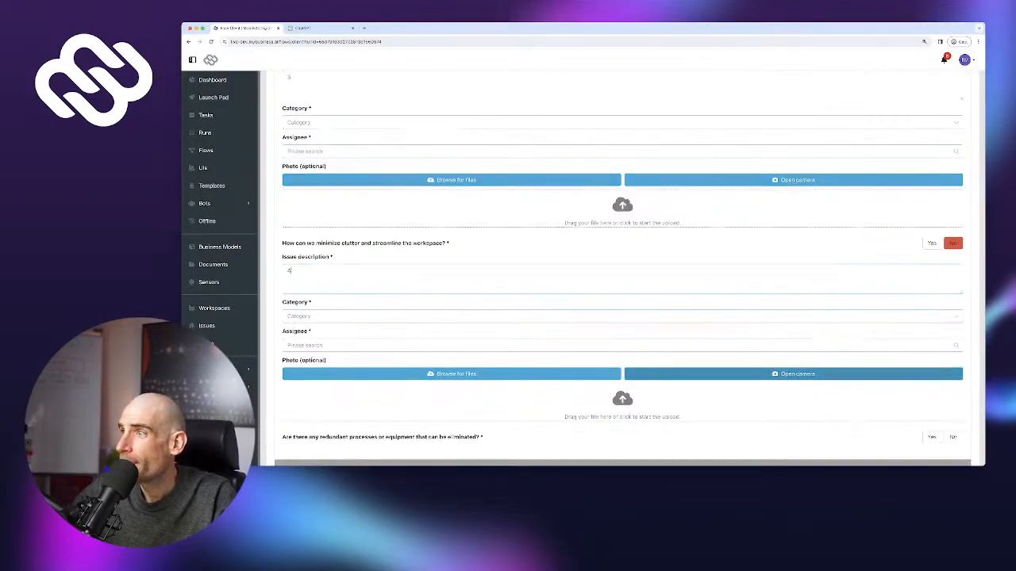
{"action": "scroll", "coordinate": [952, 373], "scroll_direction": "down", "scroll_amount": 1}
{"action": "left_click", "coordinate": [953, 367]}
{"action": "left_click", "coordinate": [301, 395]}
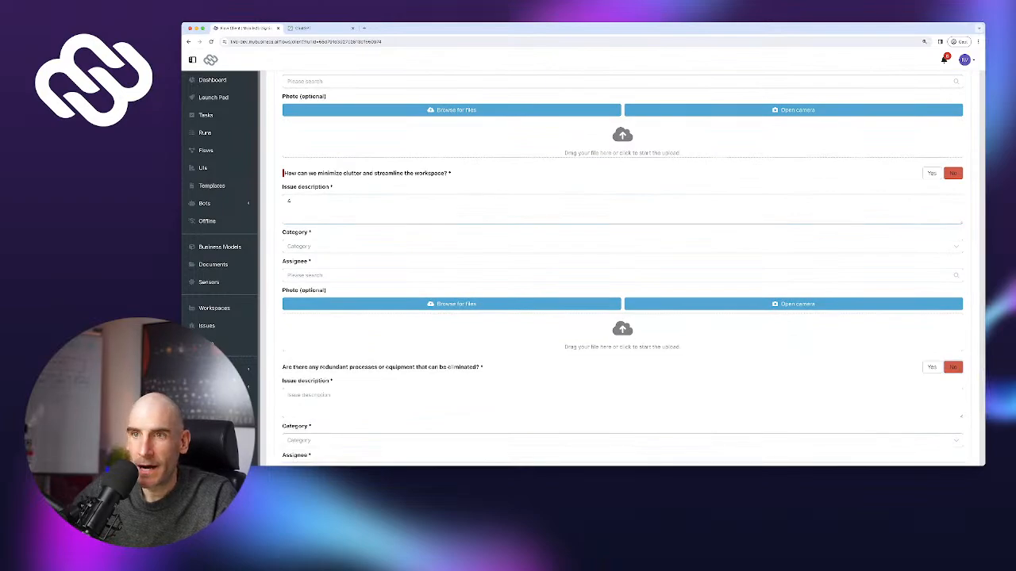
{"action": "type", "text": "5"}
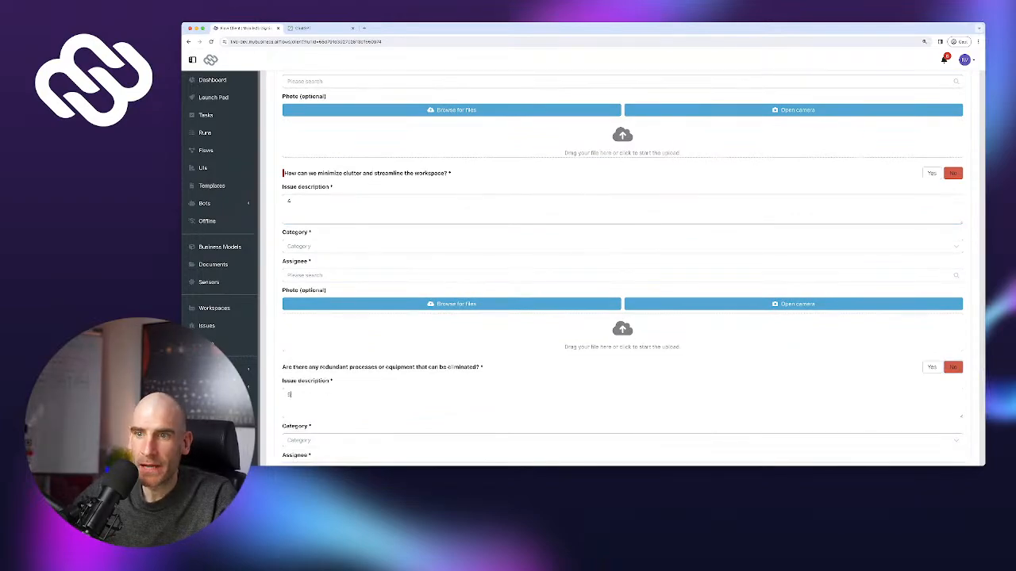
Answer No to the Set in order efficient-layout question with issue description 6
{"action": "scroll", "coordinate": [622, 270], "scroll_direction": "down", "scroll_amount": 2}
{"action": "scroll", "coordinate": [622, 270], "scroll_direction": "down", "scroll_amount": 2}
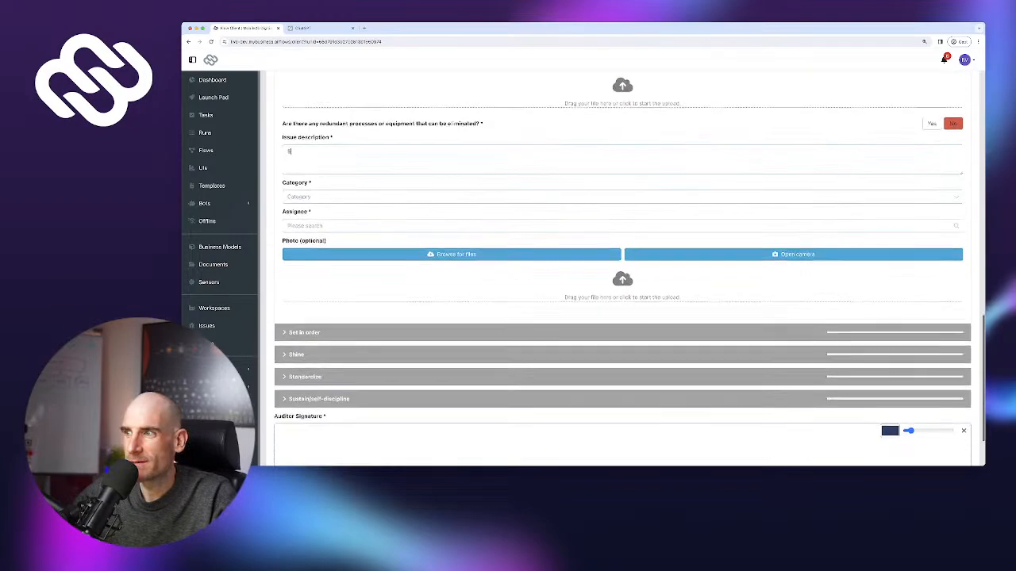
{"action": "left_click", "coordinate": [306, 286]}
{"action": "left_click", "coordinate": [953, 309]}
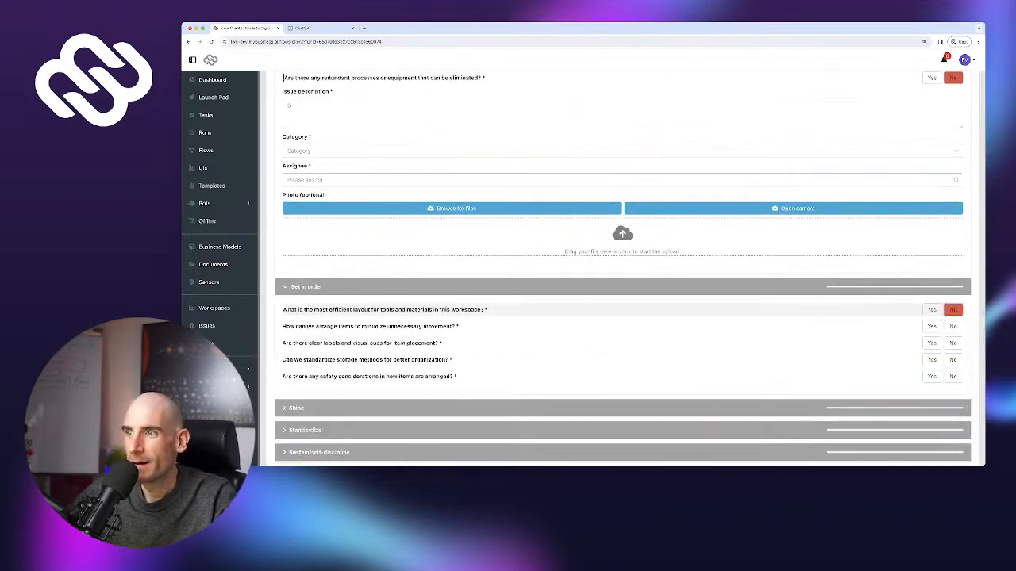
{"action": "left_click", "coordinate": [622, 343]}
{"action": "type", "text": "6"}
{"action": "scroll", "coordinate": [622, 270], "scroll_direction": "down", "scroll_amount": 2}
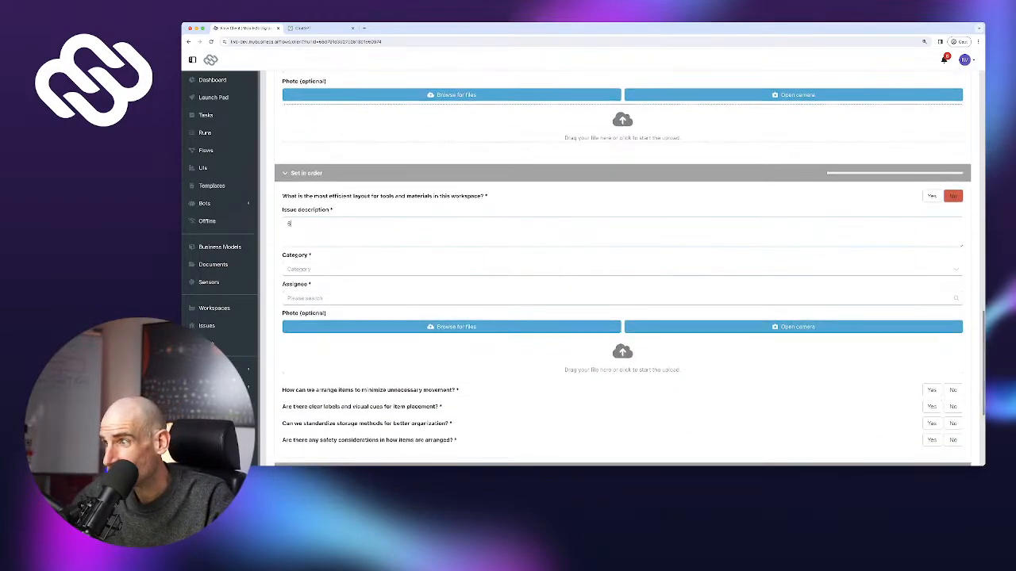
Answer Yes to the remaining four Set in order questions
{"action": "left_click", "coordinate": [931, 390]}
{"action": "left_click", "coordinate": [932, 406]}
{"action": "left_click", "coordinate": [931, 423]}
{"action": "left_click", "coordinate": [932, 440]}
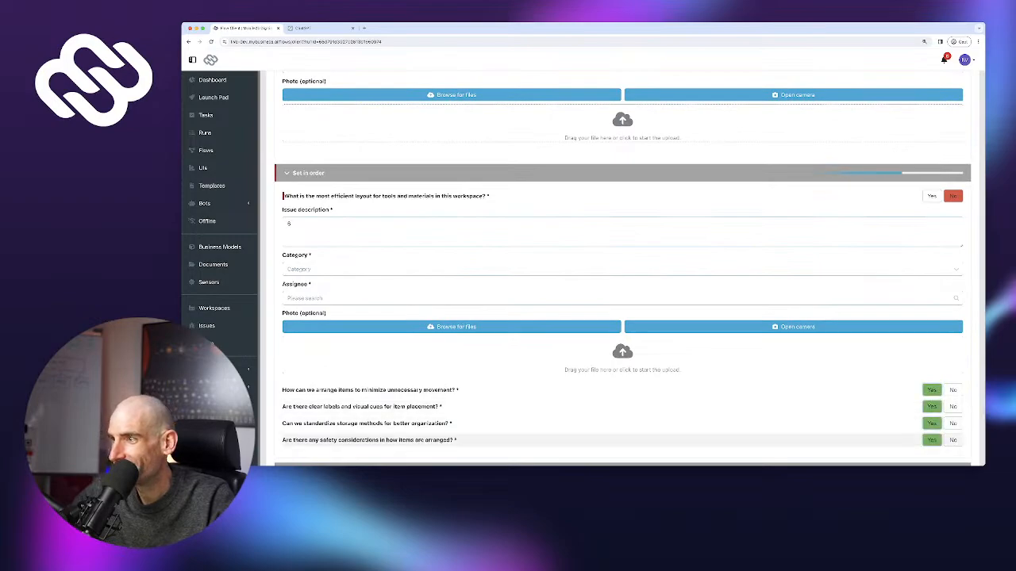
Answer Yes to all five Shine questions
{"action": "scroll", "coordinate": [873, 425], "scroll_direction": "down", "scroll_amount": 2}
{"action": "left_click", "coordinate": [622, 327]}
{"action": "left_click", "coordinate": [932, 350]}
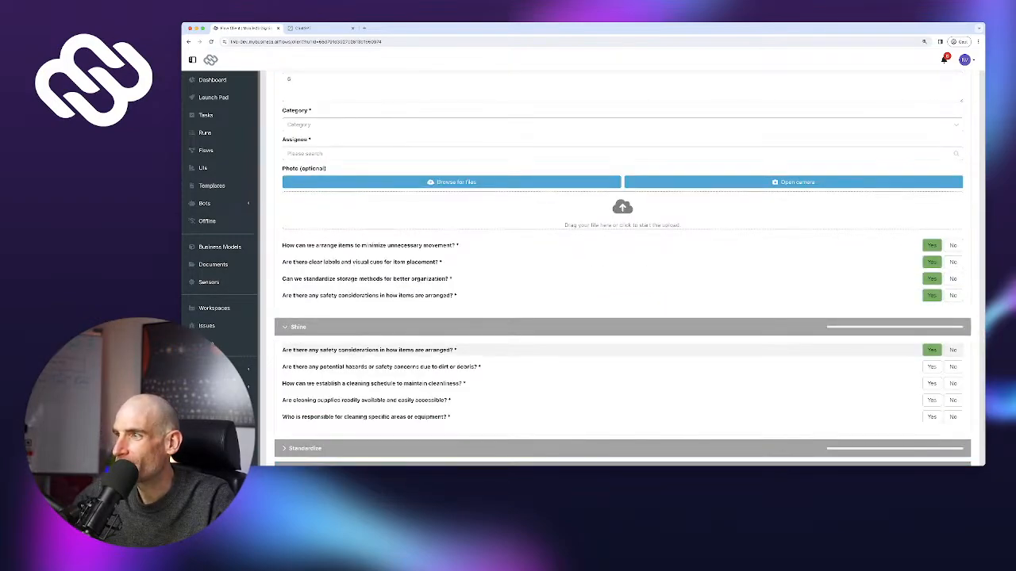
{"action": "left_click", "coordinate": [931, 367]}
{"action": "left_click", "coordinate": [932, 383]}
{"action": "left_click", "coordinate": [932, 400]}
{"action": "left_click", "coordinate": [931, 417]}
Answer Yes to every Standardize question
{"action": "scroll", "coordinate": [932, 415], "scroll_direction": "down", "scroll_amount": 2}
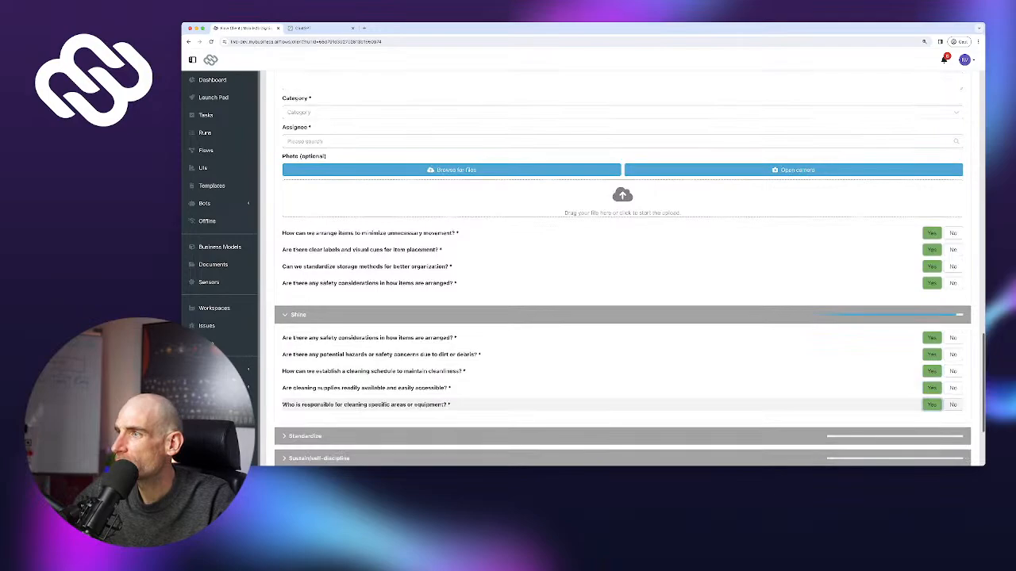
{"action": "left_click", "coordinate": [913, 298]}
{"action": "left_click", "coordinate": [931, 321]}
{"action": "left_click", "coordinate": [931, 337]}
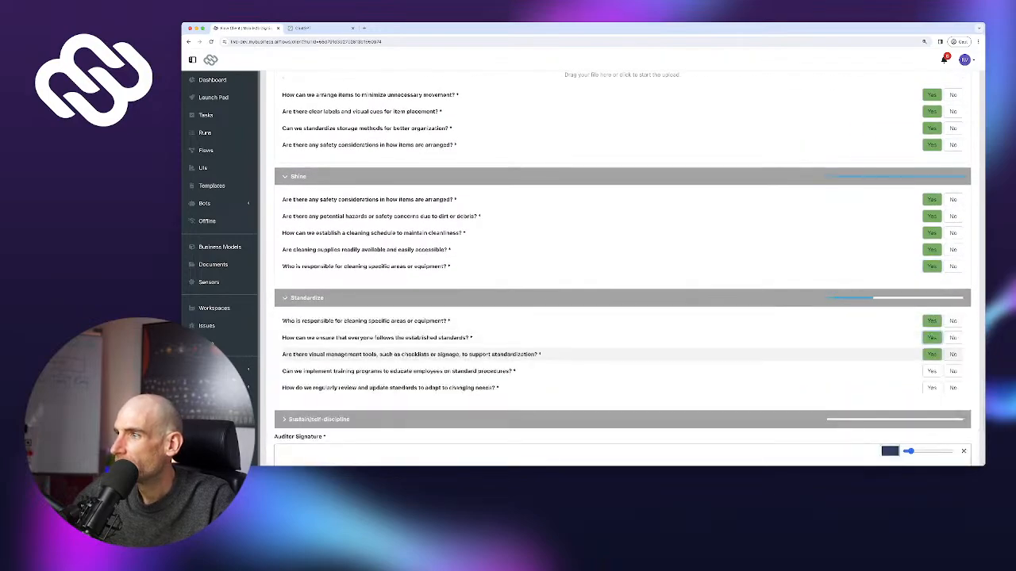
{"action": "left_click", "coordinate": [931, 354]}
{"action": "left_click", "coordinate": [932, 370]}
{"action": "left_click", "coordinate": [932, 387]}
{"action": "left_click", "coordinate": [913, 419]}
Answer Yes to all five Sustain/self-discipline questions and scroll to the Auditor Signature
{"action": "scroll", "coordinate": [931, 342], "scroll_direction": "down", "scroll_amount": 2}
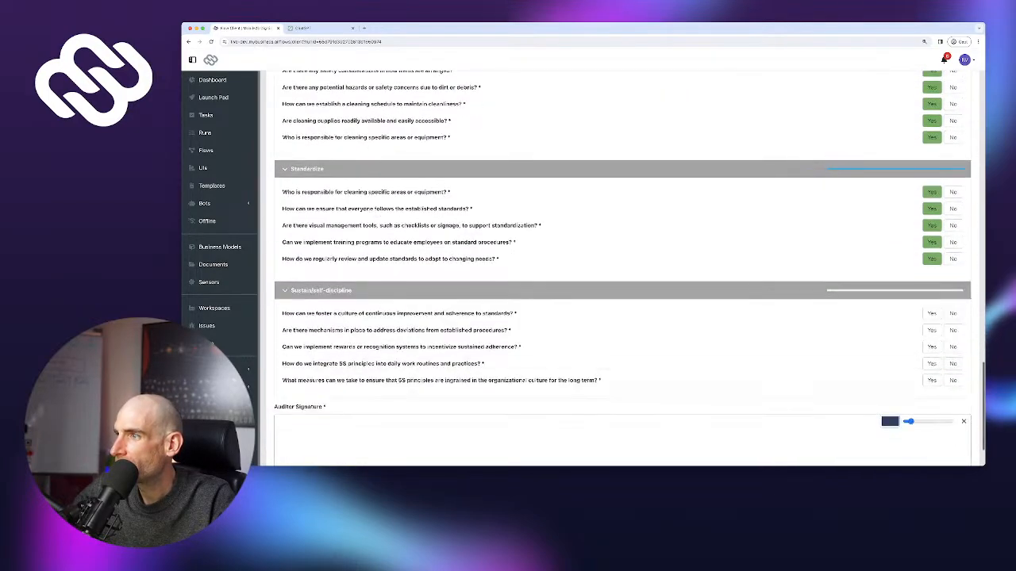
{"action": "left_click", "coordinate": [931, 314]}
{"action": "left_click", "coordinate": [932, 330]}
{"action": "left_click", "coordinate": [931, 347]}
{"action": "left_click", "coordinate": [931, 363]}
{"action": "left_click", "coordinate": [931, 381]}
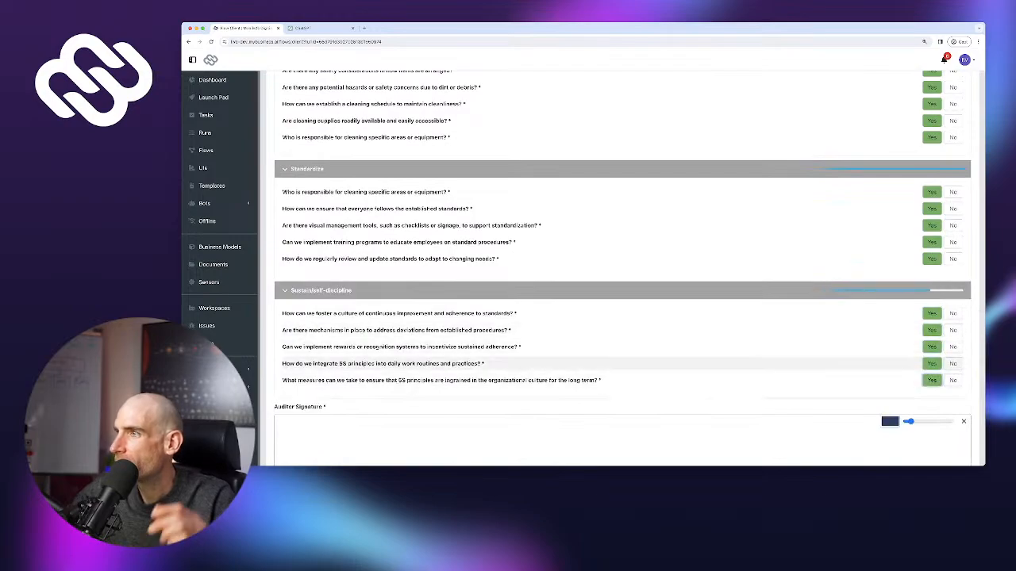
{"action": "scroll", "coordinate": [912, 342], "scroll_direction": "up", "scroll_amount": 7}
{"action": "scroll", "coordinate": [622, 269], "scroll_direction": "up", "scroll_amount": 8}
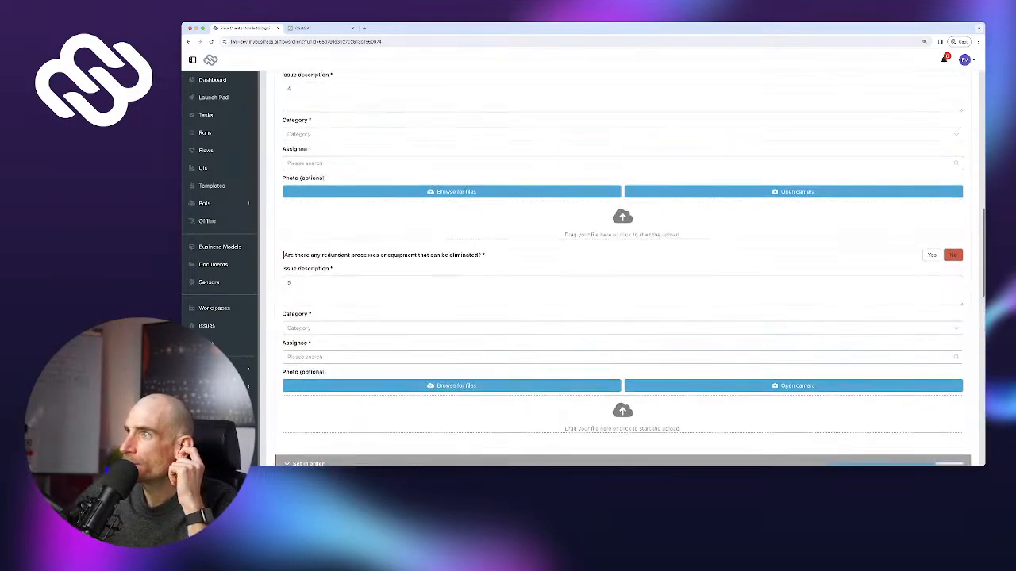
{"action": "scroll", "coordinate": [622, 270], "scroll_direction": "up", "scroll_amount": 5}
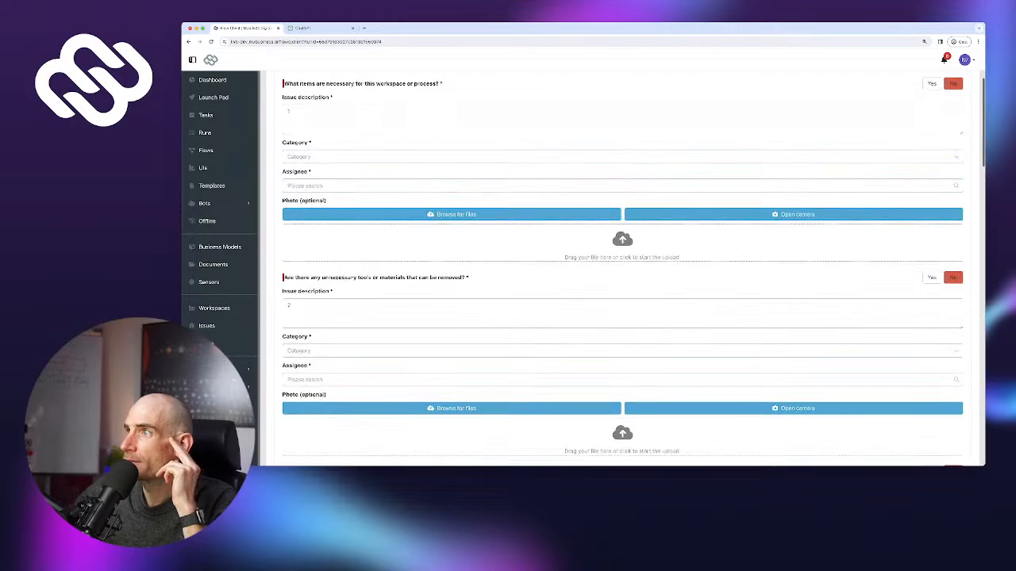
{"action": "scroll", "coordinate": [622, 270], "scroll_direction": "down", "scroll_amount": 15}
{"action": "scroll", "coordinate": [622, 270], "scroll_direction": "down", "scroll_amount": 5}
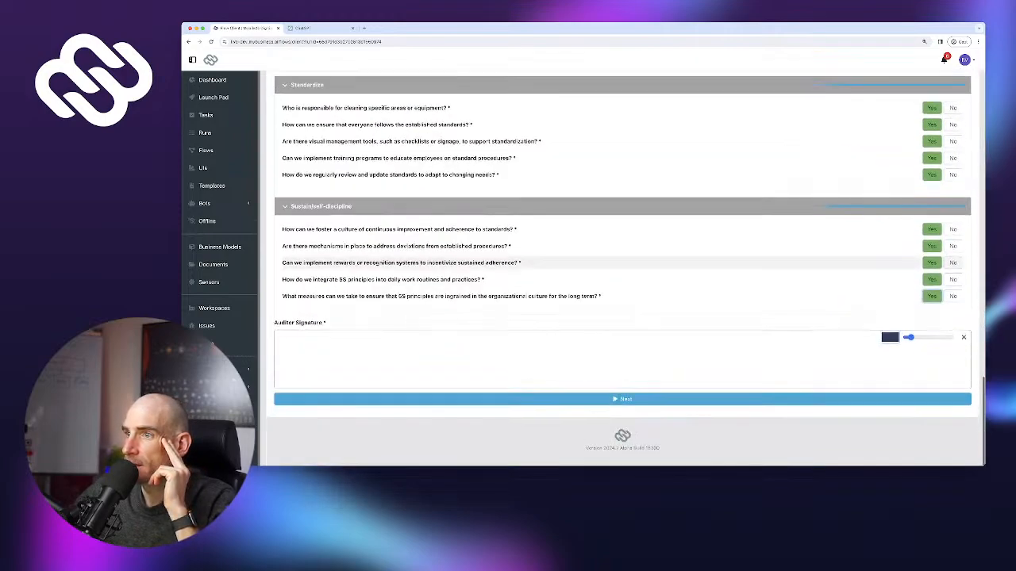
Draw the auditor signature and submit, which returns 'Please complete all required fields'
{"action": "mouse_move", "coordinate": [647, 355]}
{"action": "left_mouse_down"}
{"action": "mouse_move", "coordinate": [556, 373]}
{"action": "mouse_move", "coordinate": [615, 398]}
{"action": "left_mouse_up"}
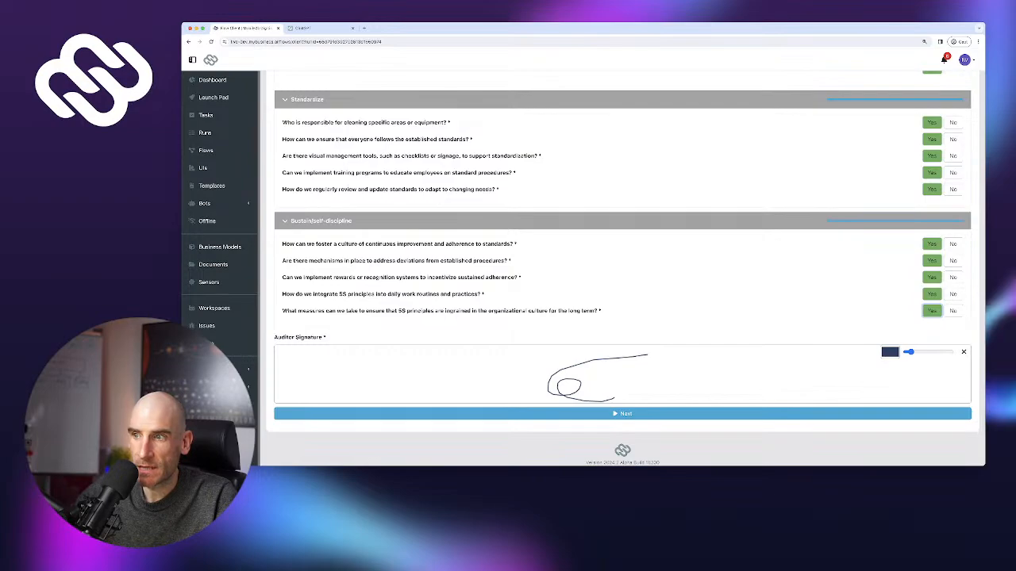
{"action": "left_click", "coordinate": [619, 413]}
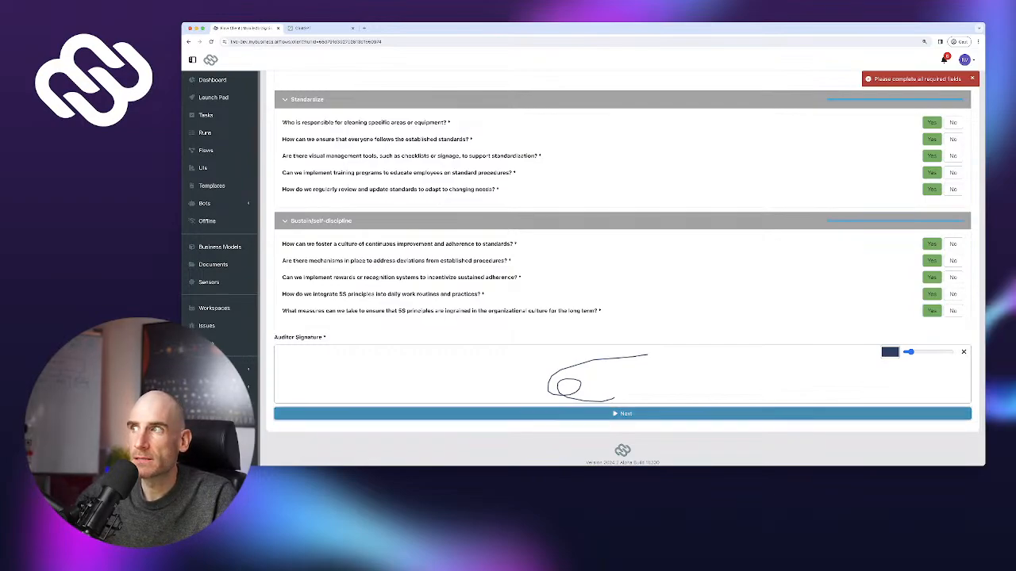
Categorize issue 1 as Organization and Layout and issue 2 as Standardization Lapses, both assigned to the first user
{"action": "scroll", "coordinate": [622, 270], "scroll_direction": "up", "scroll_amount": 3}
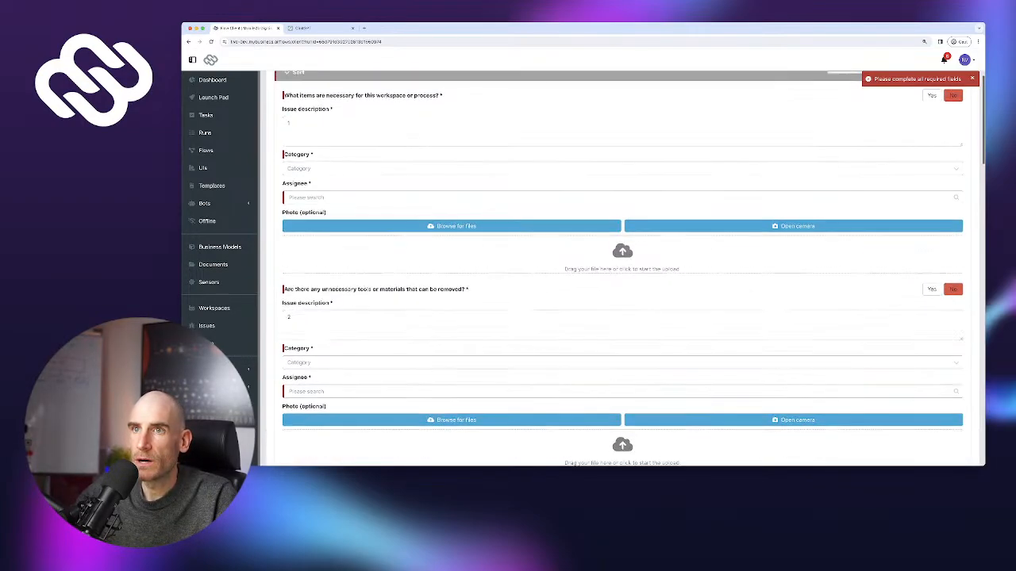
{"action": "left_click", "coordinate": [622, 289]}
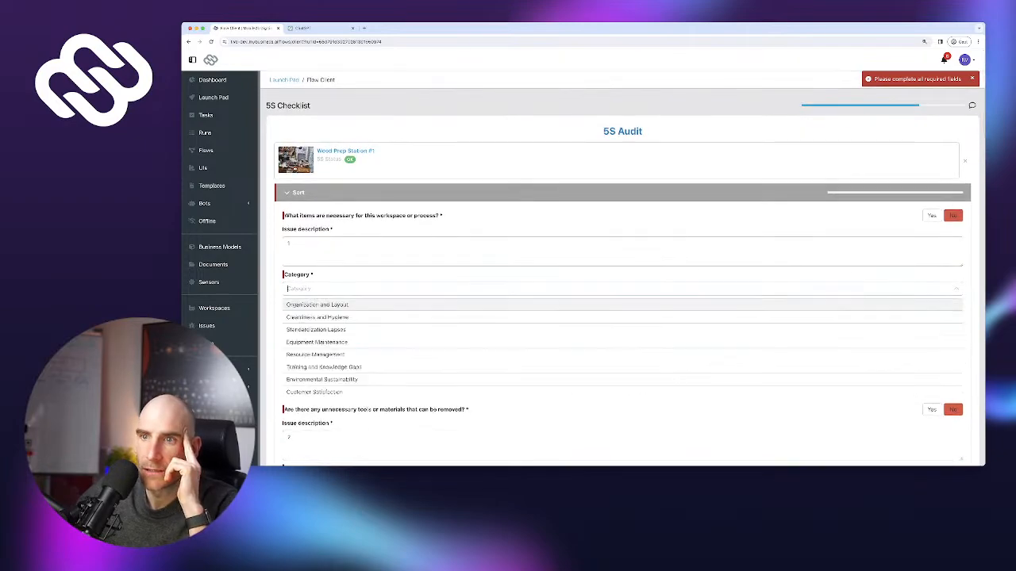
{"action": "left_click", "coordinate": [341, 305]}
{"action": "left_click", "coordinate": [341, 317]}
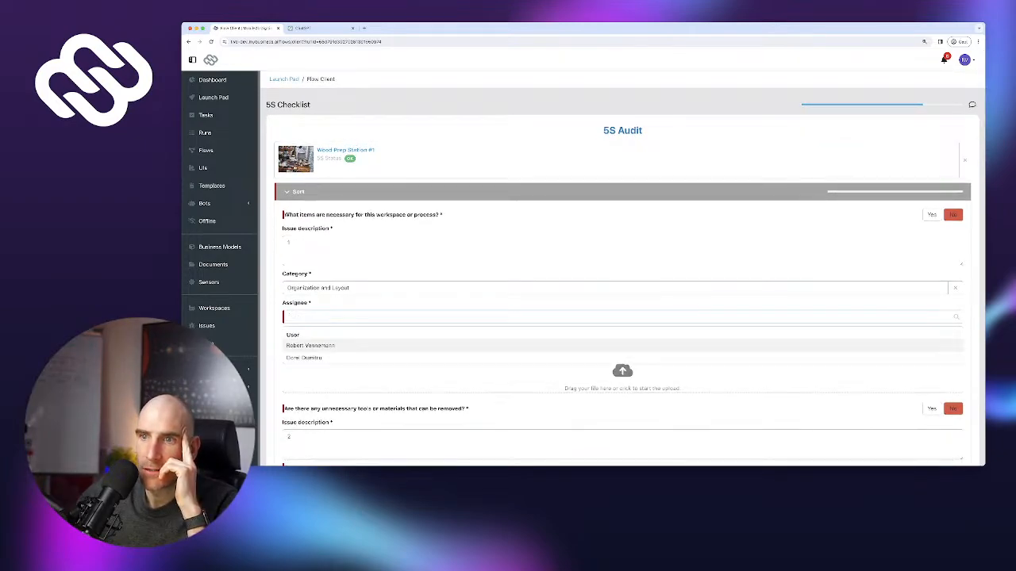
{"action": "left_click", "coordinate": [342, 345]}
{"action": "scroll", "coordinate": [341, 345], "scroll_direction": "down", "scroll_amount": 1}
{"action": "scroll", "coordinate": [341, 345], "scroll_direction": "down", "scroll_amount": 2}
{"action": "scroll", "coordinate": [341, 345], "scroll_direction": "down", "scroll_amount": 1}
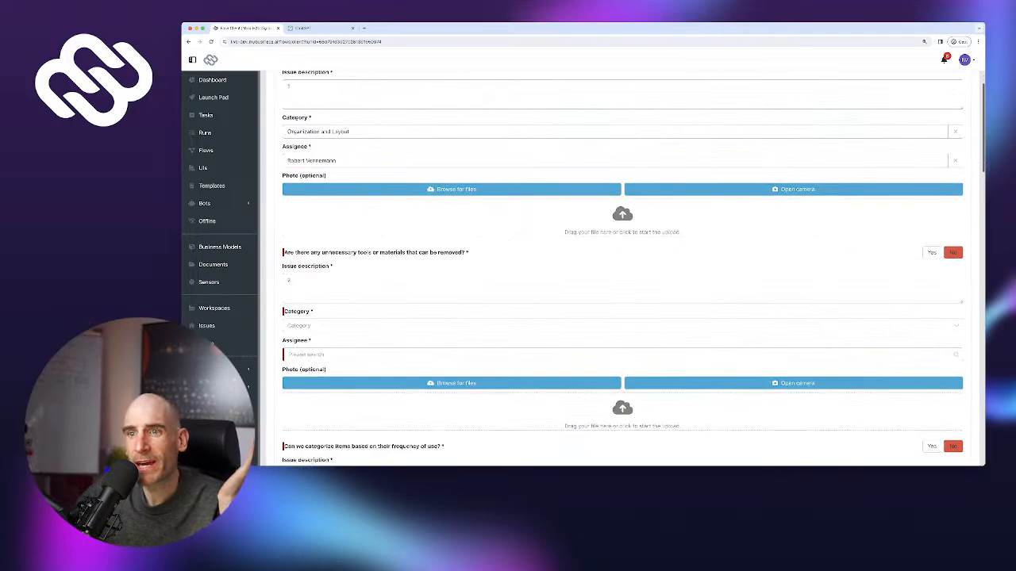
{"action": "left_click", "coordinate": [341, 328]}
{"action": "scroll", "coordinate": [342, 341], "scroll_direction": "down", "scroll_amount": 1}
{"action": "left_click", "coordinate": [341, 309]}
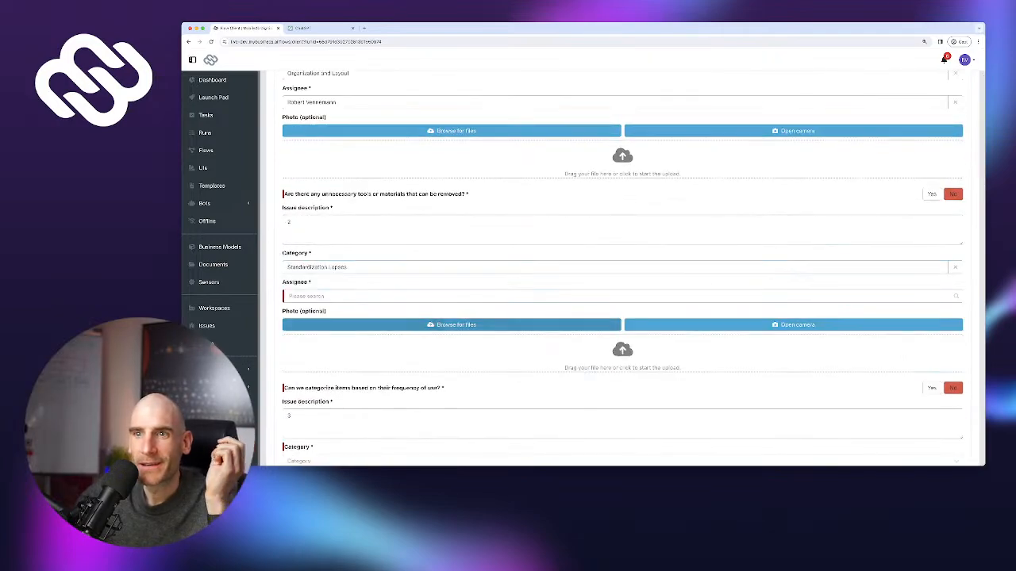
{"action": "left_click", "coordinate": [341, 296]}
{"action": "left_click", "coordinate": [341, 319]}
Set issue 3 to Cleanliness and Hygiene with the first user, issue 4 to Organization and Layout with the second
{"action": "scroll", "coordinate": [341, 320], "scroll_direction": "down", "scroll_amount": 3}
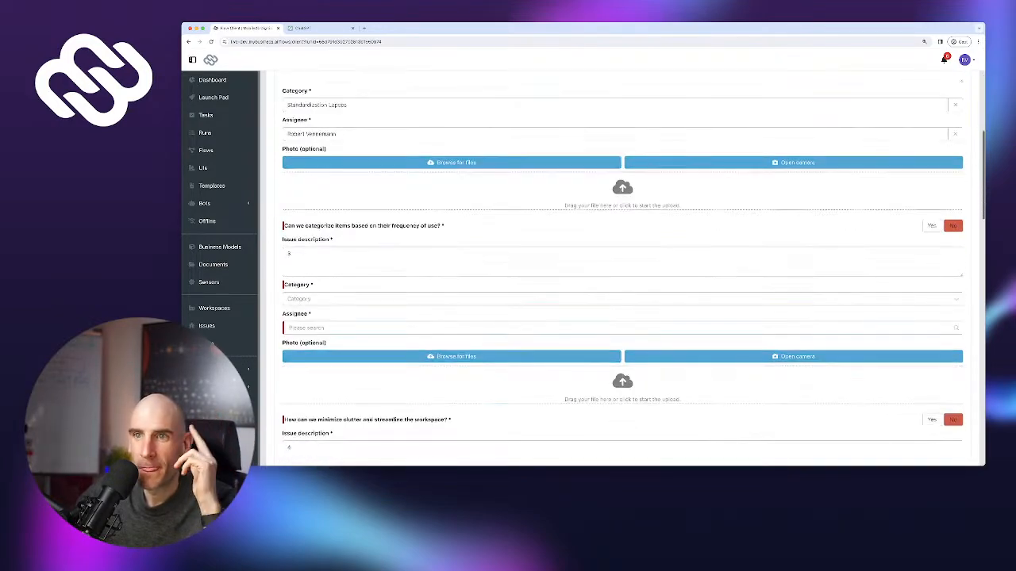
{"action": "left_click", "coordinate": [341, 298]}
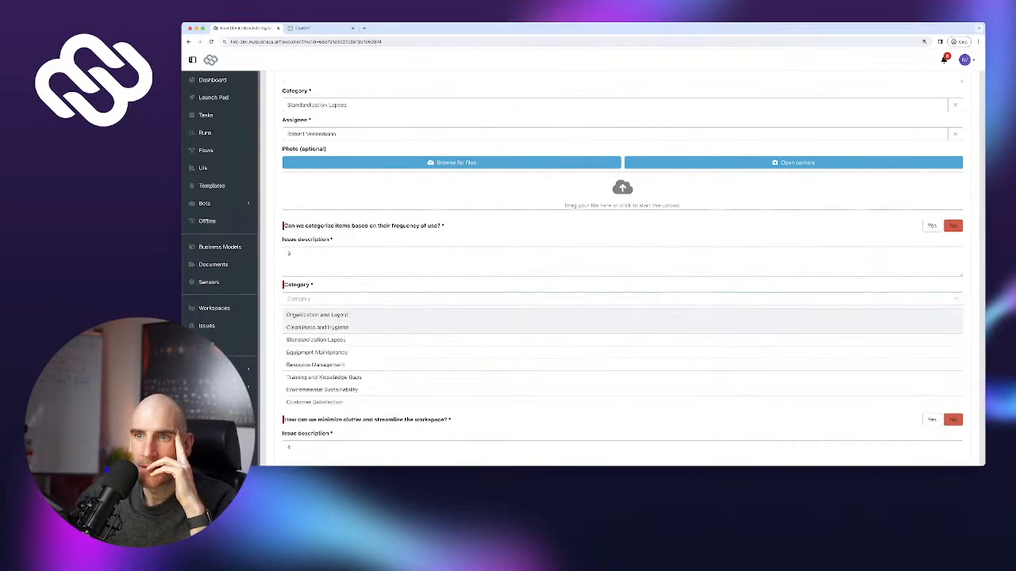
{"action": "left_click", "coordinate": [317, 327]}
{"action": "scroll", "coordinate": [342, 317], "scroll_direction": "down", "scroll_amount": 1}
{"action": "left_click", "coordinate": [341, 308]}
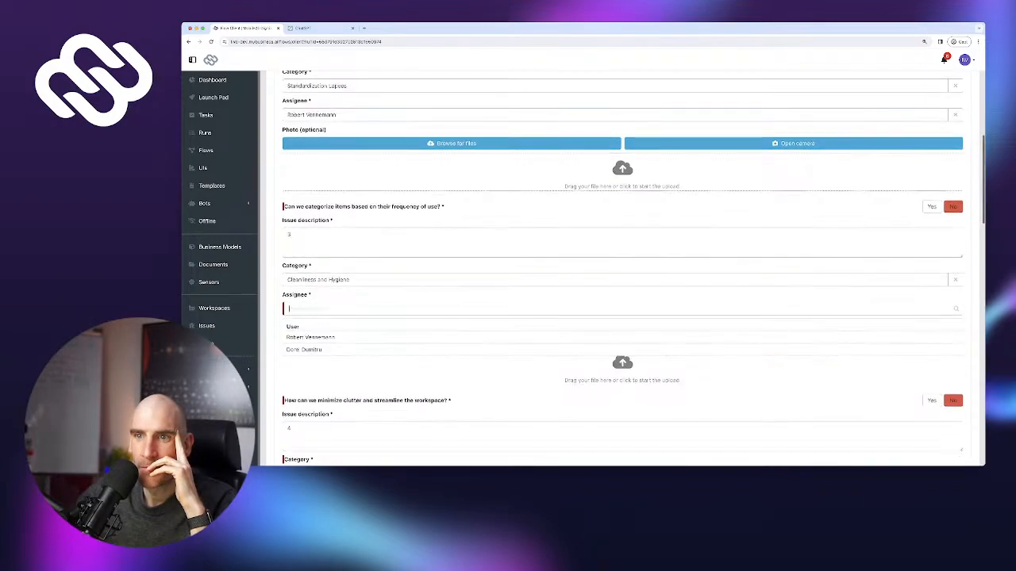
{"action": "left_click", "coordinate": [309, 336]}
{"action": "scroll", "coordinate": [341, 333], "scroll_direction": "down", "scroll_amount": 2}
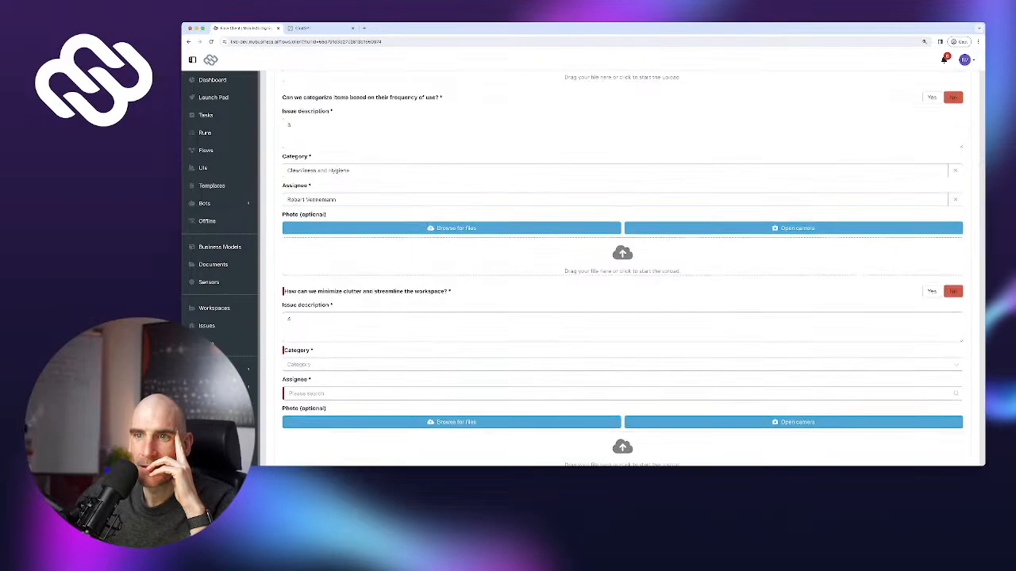
{"action": "left_click", "coordinate": [341, 363]}
{"action": "left_click", "coordinate": [317, 381]}
{"action": "scroll", "coordinate": [318, 381], "scroll_direction": "down", "scroll_amount": 2}
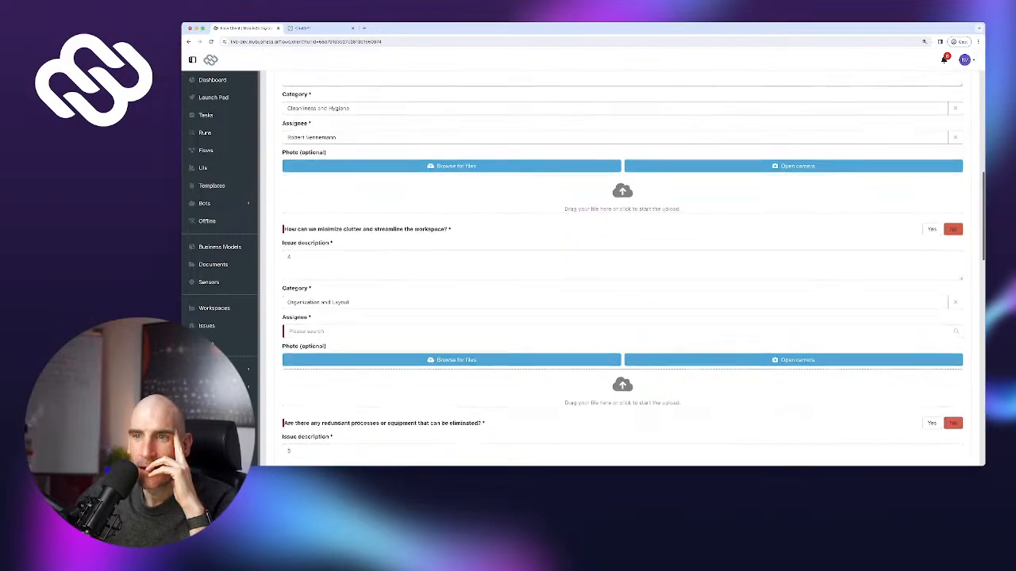
{"action": "left_click", "coordinate": [307, 372]}
{"action": "scroll", "coordinate": [318, 365], "scroll_direction": "down", "scroll_amount": 4}
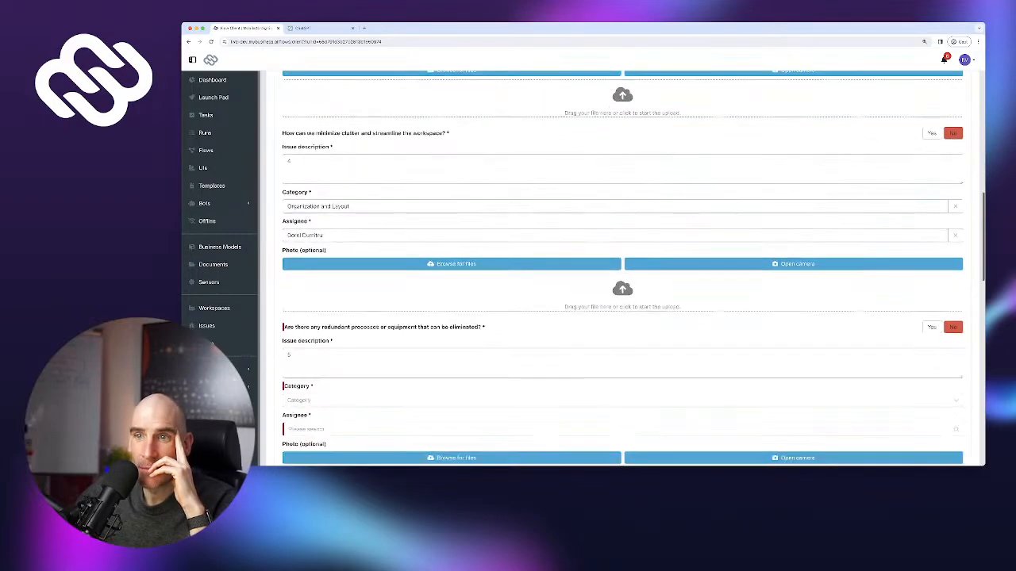
Give issue 5 and the Set in order issue the Training and Knowledge Gaps category with assignees
{"action": "left_click", "coordinate": [317, 301]}
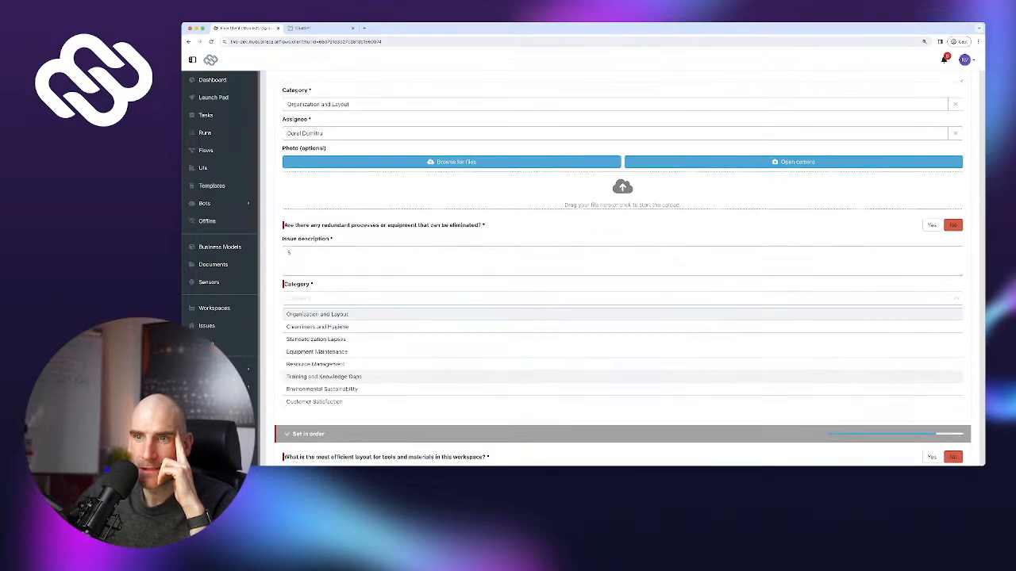
{"action": "left_click", "coordinate": [324, 377]}
{"action": "left_click", "coordinate": [317, 327]}
{"action": "left_click", "coordinate": [317, 355]}
{"action": "scroll", "coordinate": [317, 355], "scroll_direction": "down", "scroll_amount": 1}
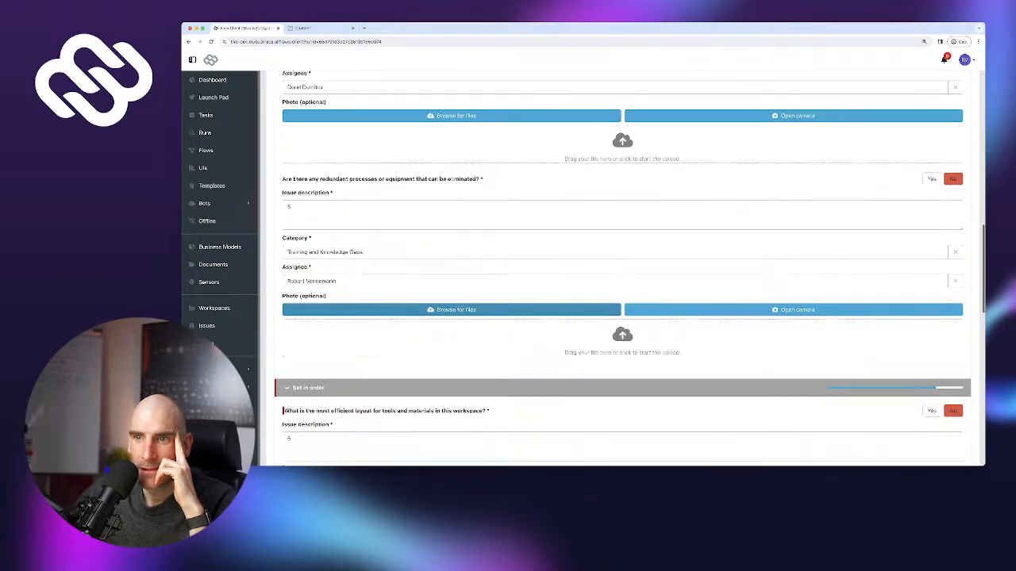
{"action": "scroll", "coordinate": [318, 341], "scroll_direction": "down", "scroll_amount": 3}
{"action": "left_click", "coordinate": [318, 329]}
{"action": "scroll", "coordinate": [317, 332], "scroll_direction": "down", "scroll_amount": 2}
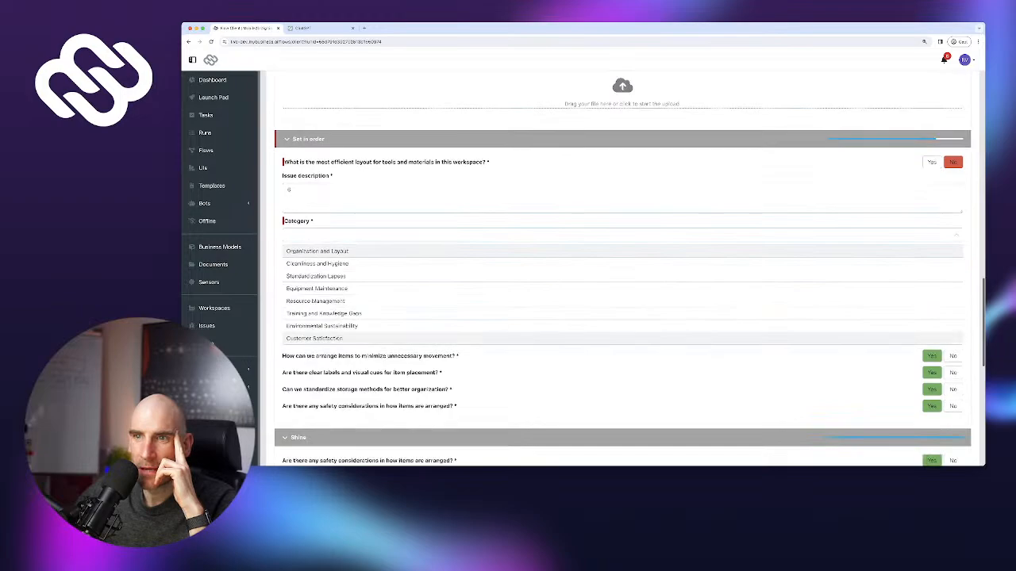
{"action": "left_click", "coordinate": [323, 313]}
{"action": "scroll", "coordinate": [323, 333], "scroll_direction": "down", "scroll_amount": 1}
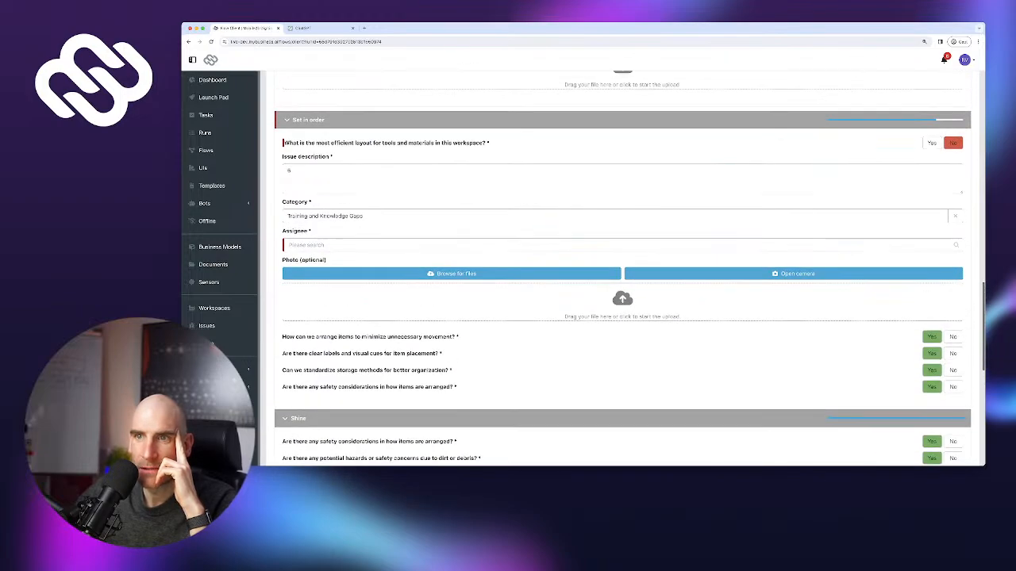
{"action": "left_click", "coordinate": [321, 245]}
{"action": "left_click", "coordinate": [304, 286]}
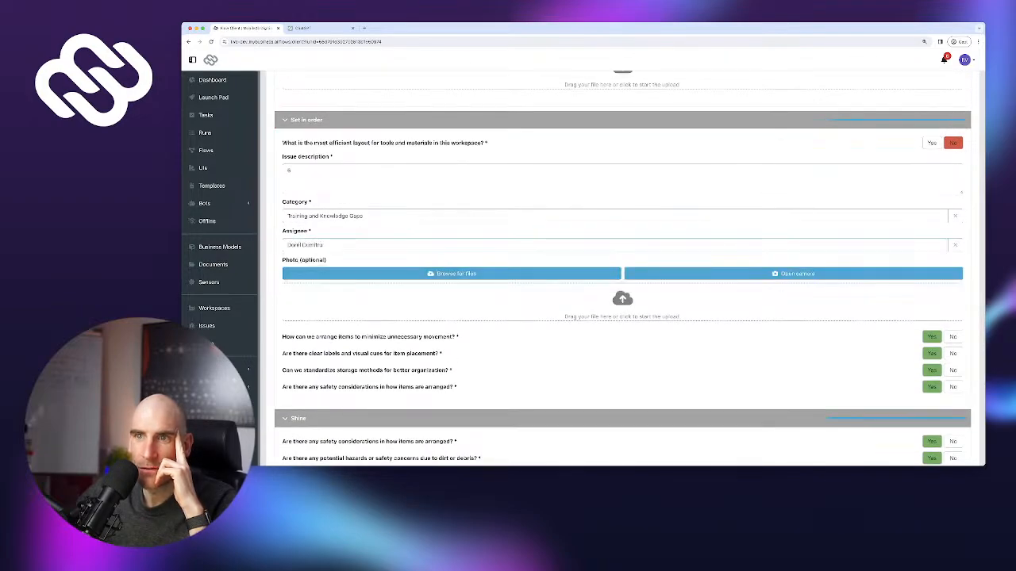
Submit the completed 5S Audit from the bottom of the form
{"action": "scroll", "coordinate": [622, 274], "scroll_direction": "down", "scroll_amount": 6}
{"action": "scroll", "coordinate": [622, 274], "scroll_direction": "up", "scroll_amount": 17}
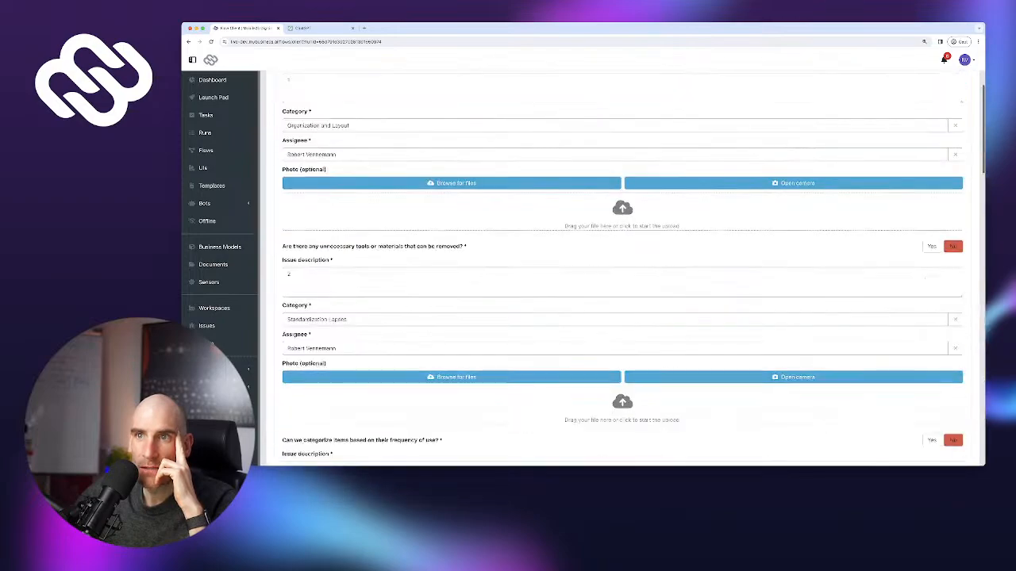
{"action": "scroll", "coordinate": [622, 274], "scroll_direction": "down", "scroll_amount": 15}
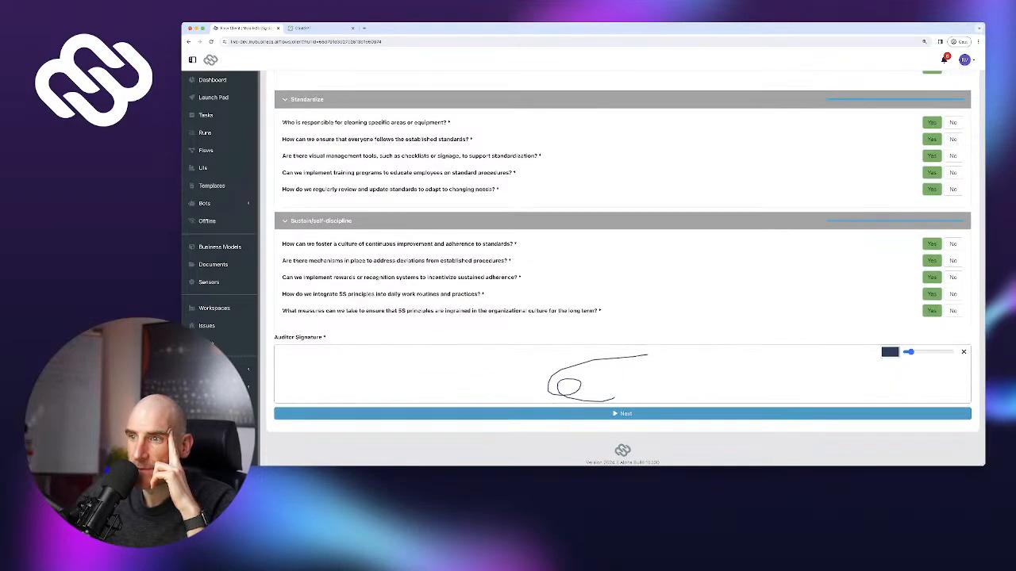
{"action": "left_click", "coordinate": [622, 413]}
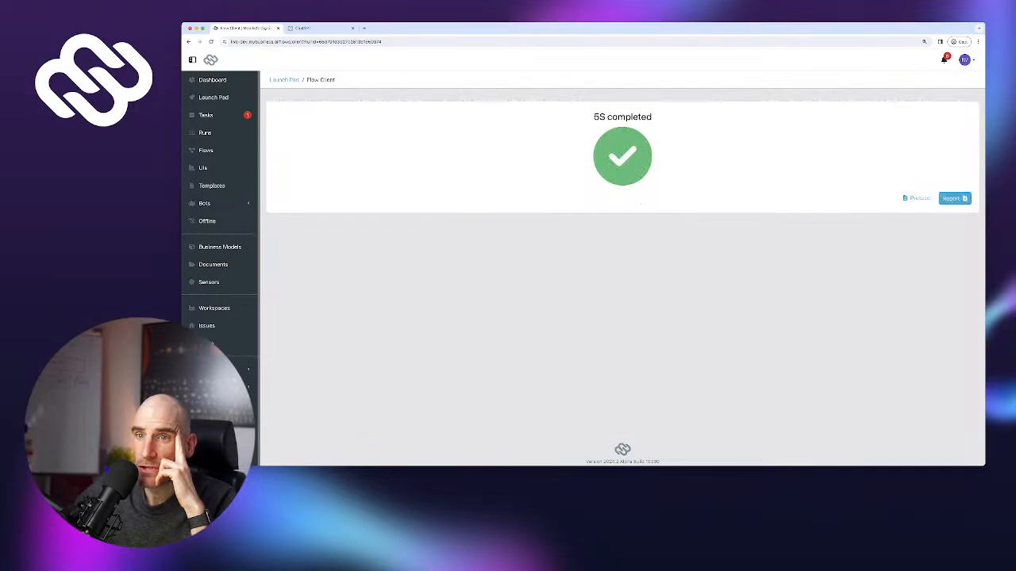
Review the Issues overview chart, then switch to the Workspaces list showing Wood Prep Station #1 as Minor Issues
{"action": "left_click", "coordinate": [206, 325]}
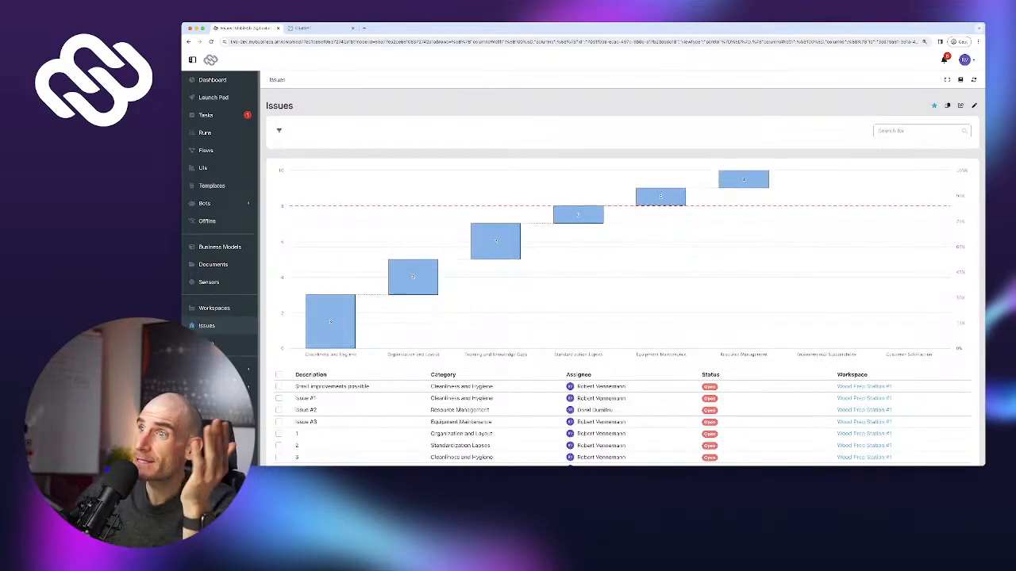
{"action": "scroll", "coordinate": [413, 242], "scroll_direction": "down", "scroll_amount": 1}
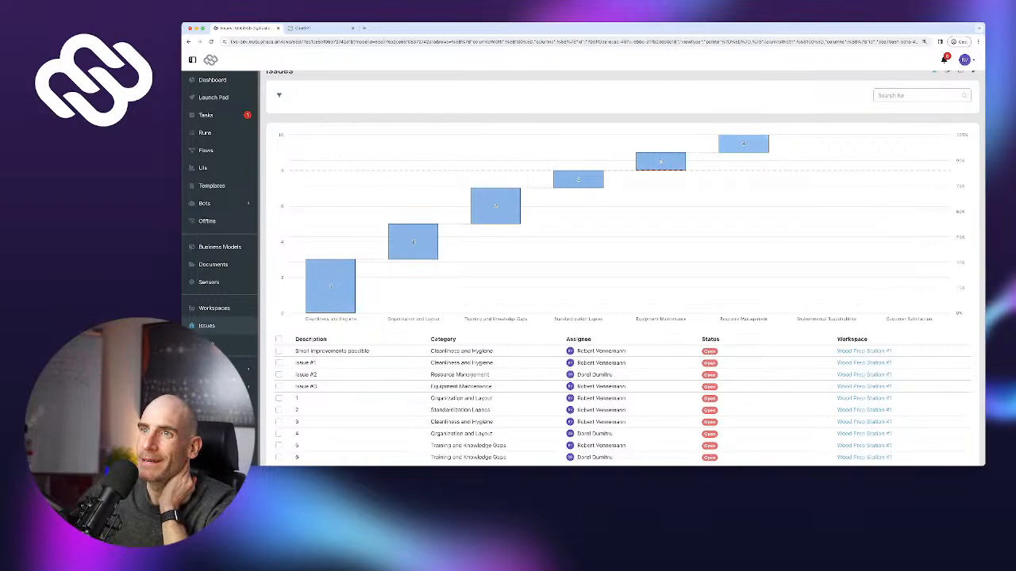
{"action": "scroll", "coordinate": [626, 268], "scroll_direction": "down", "scroll_amount": 1}
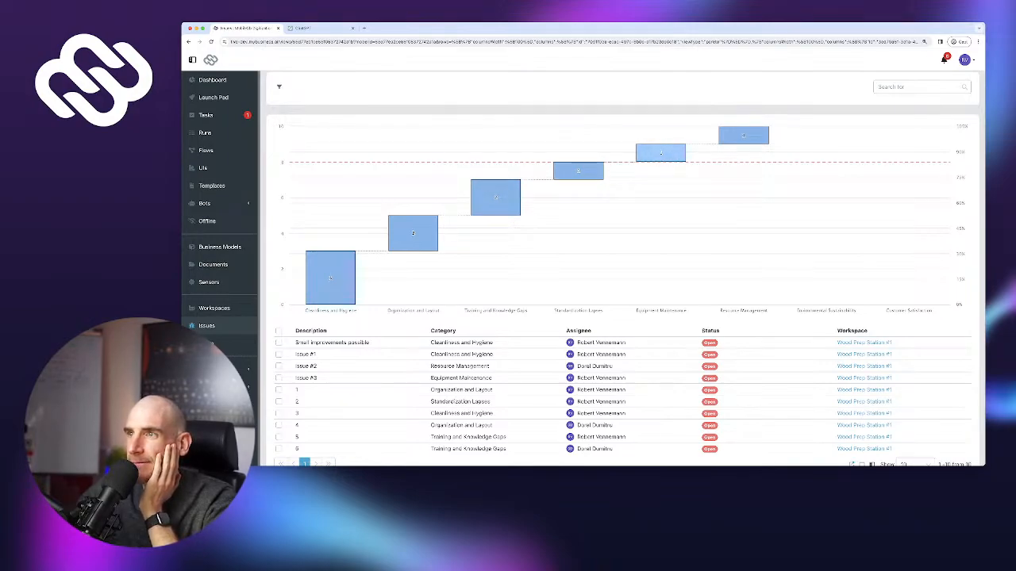
{"action": "scroll", "coordinate": [571, 270], "scroll_direction": "down", "scroll_amount": 2}
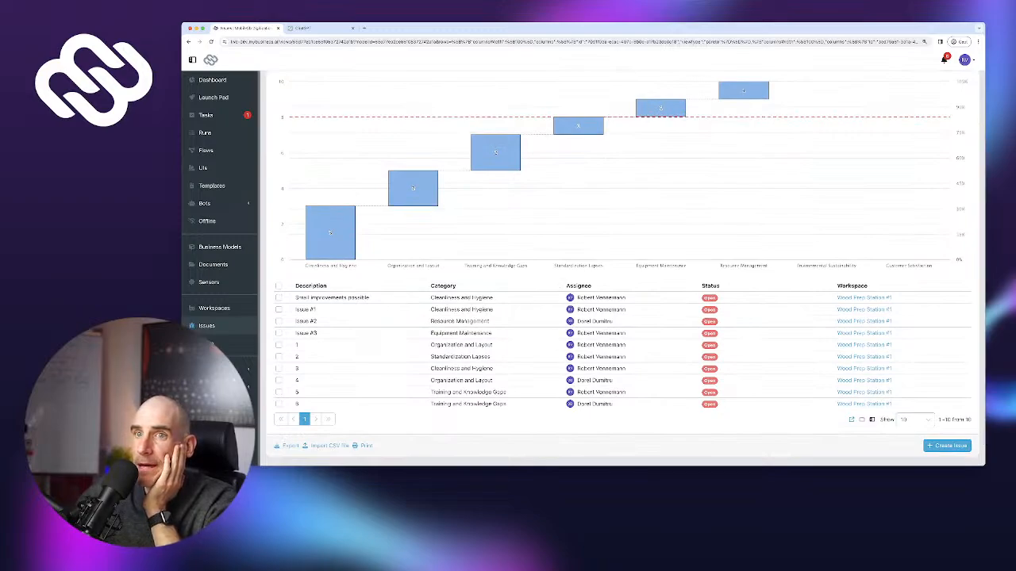
{"action": "left_click", "coordinate": [214, 308]}
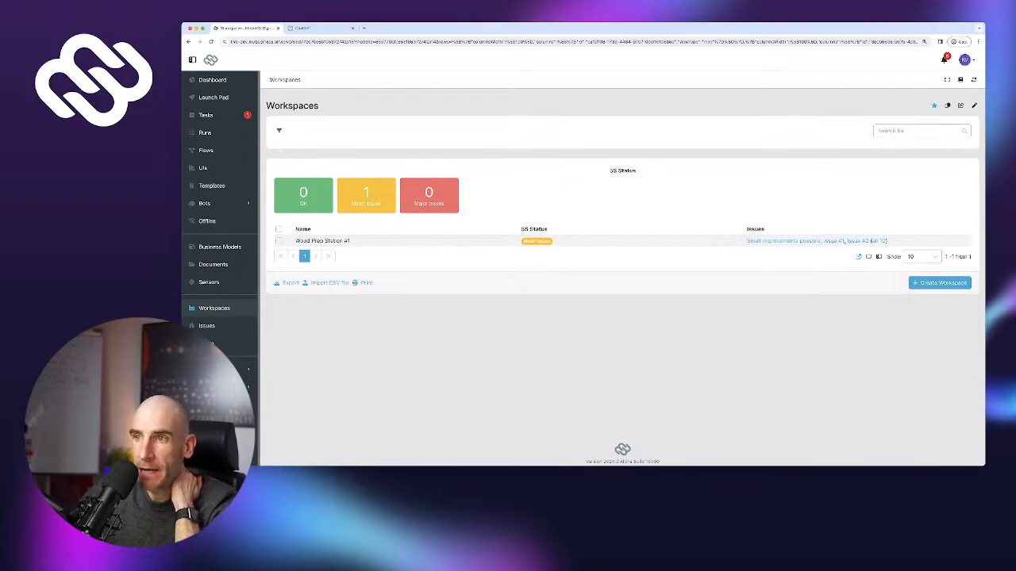
Browse Wood Prep Station #1's open issues, then open the 5S Checklist form in the UI Designer
{"action": "left_click", "coordinate": [322, 241]}
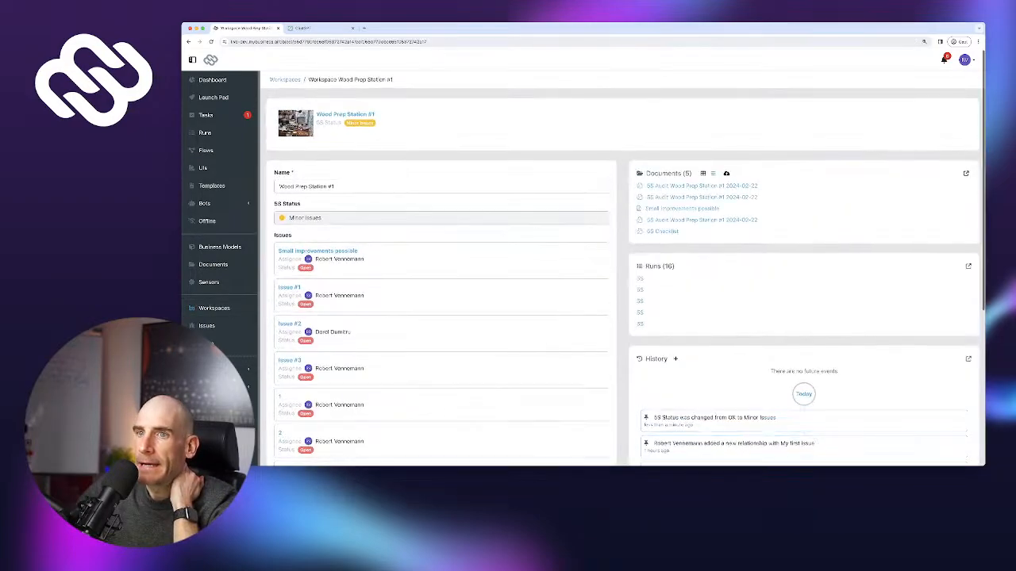
{"action": "scroll", "coordinate": [622, 269], "scroll_direction": "down", "scroll_amount": 3}
{"action": "scroll", "coordinate": [622, 268], "scroll_direction": "down", "scroll_amount": 2}
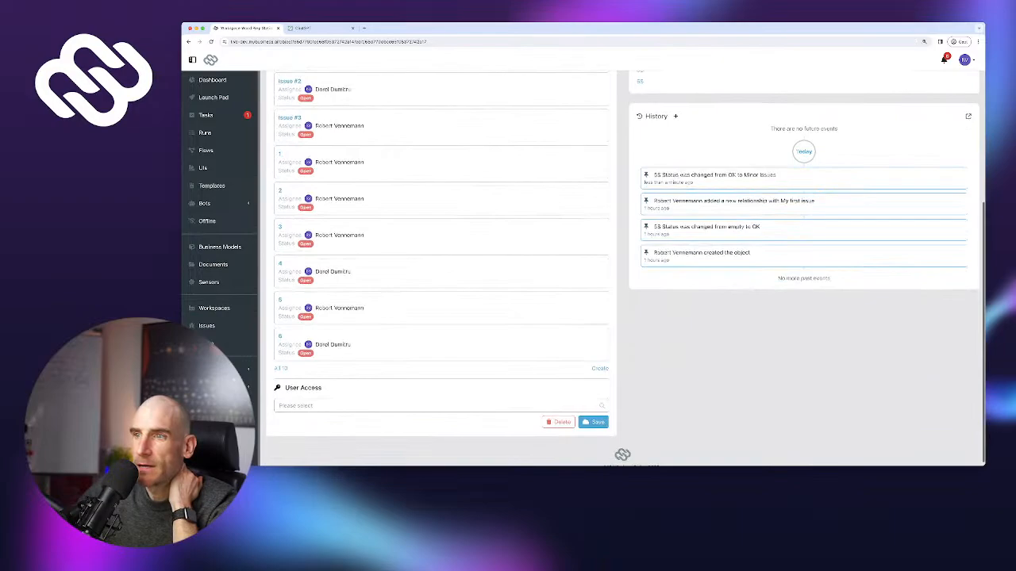
{"action": "scroll", "coordinate": [622, 268], "scroll_direction": "up", "scroll_amount": 5}
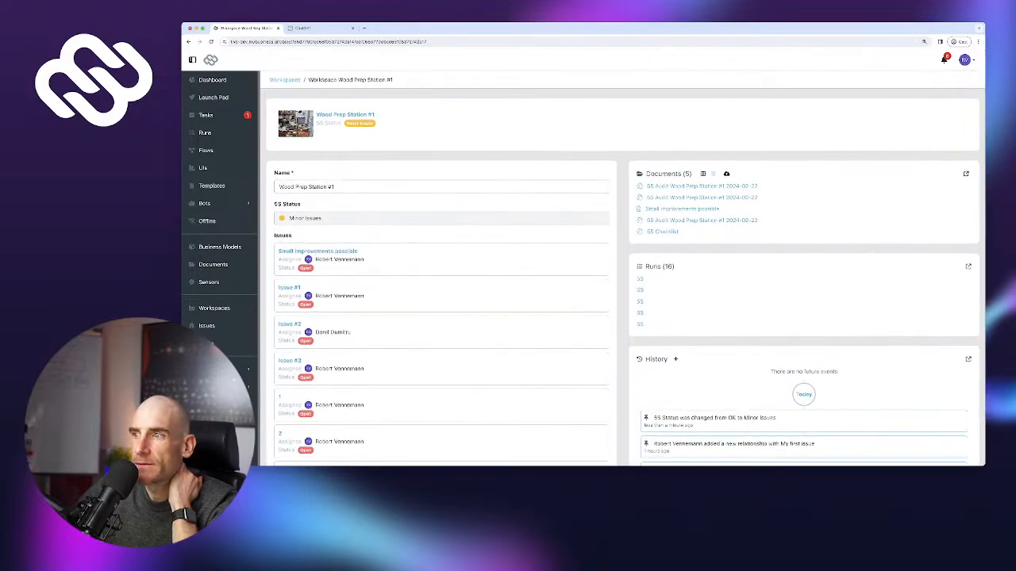
{"action": "scroll", "coordinate": [622, 268], "scroll_direction": "down", "scroll_amount": 5}
{"action": "scroll", "coordinate": [623, 268], "scroll_direction": "up", "scroll_amount": 5}
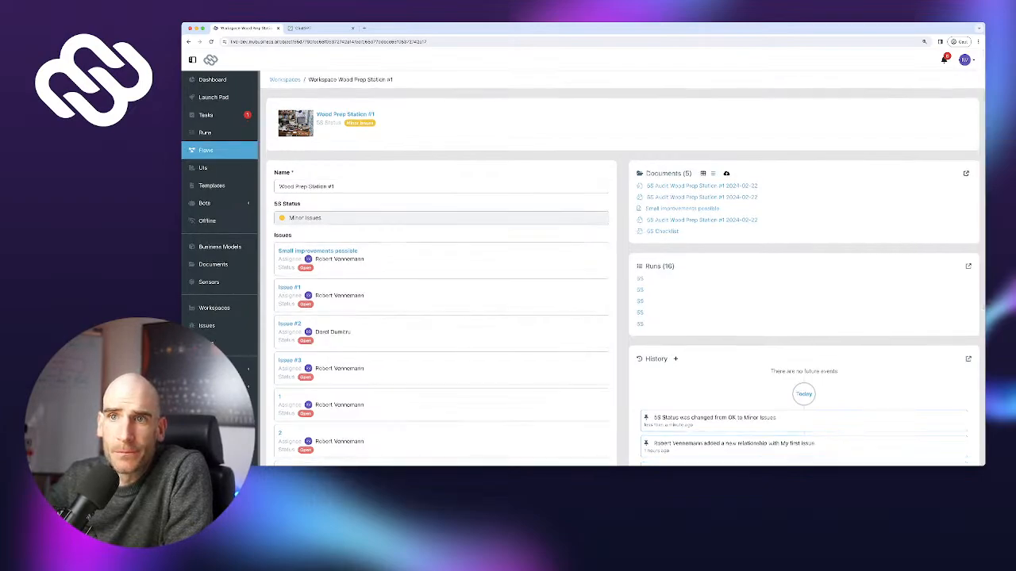
{"action": "left_click", "coordinate": [203, 167]}
{"action": "left_click", "coordinate": [311, 165]}
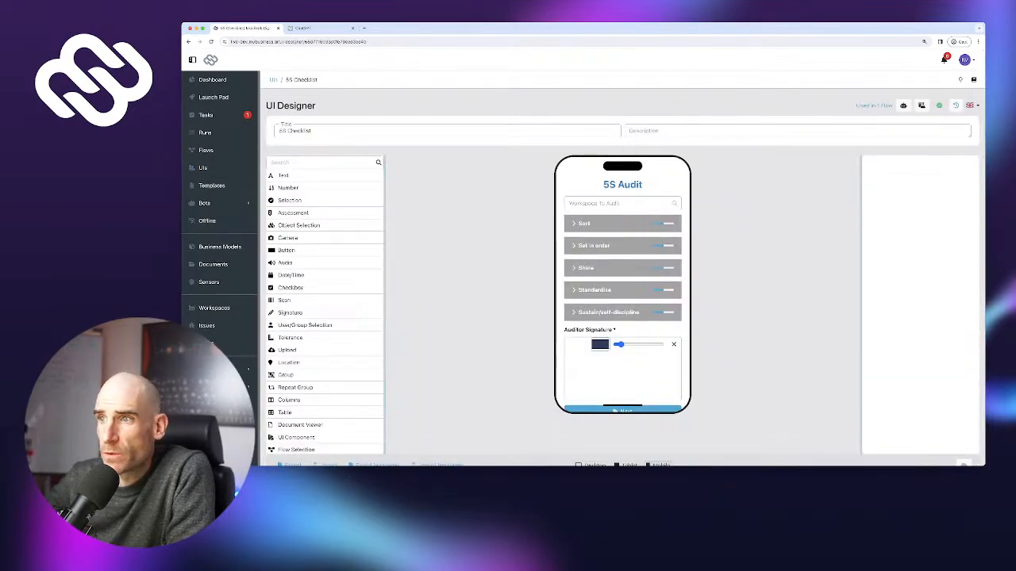
Expand and collapse the Sort group, then visit the Launch Pad and the Workspaces overview
{"action": "left_click", "coordinate": [584, 224]}
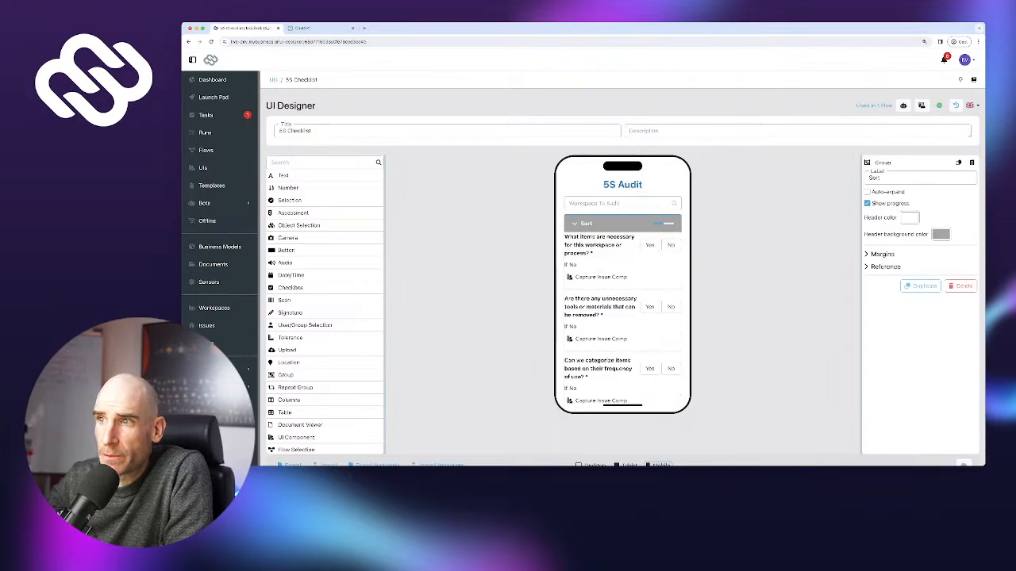
{"action": "left_click", "coordinate": [584, 224]}
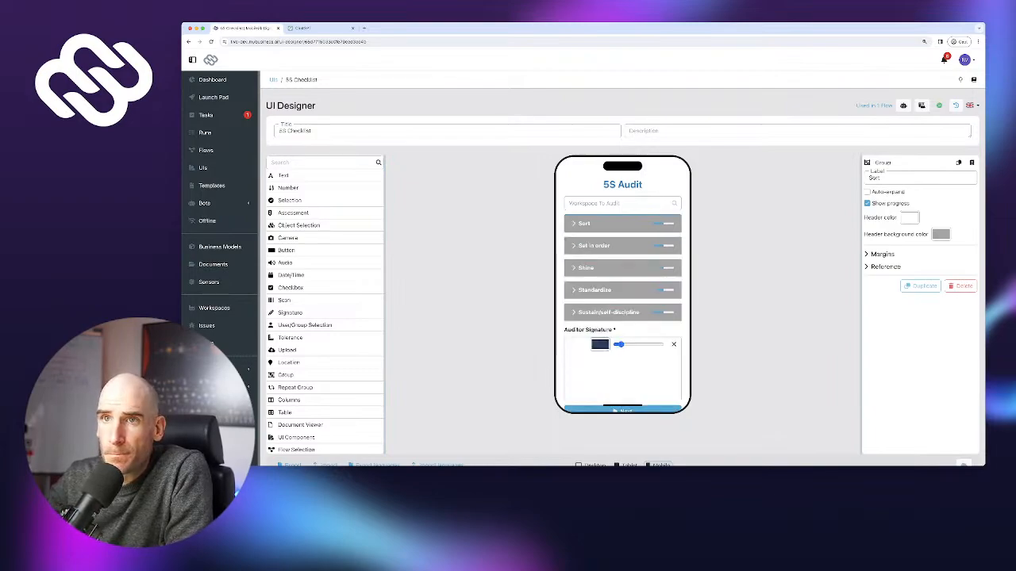
{"action": "left_click", "coordinate": [213, 97]}
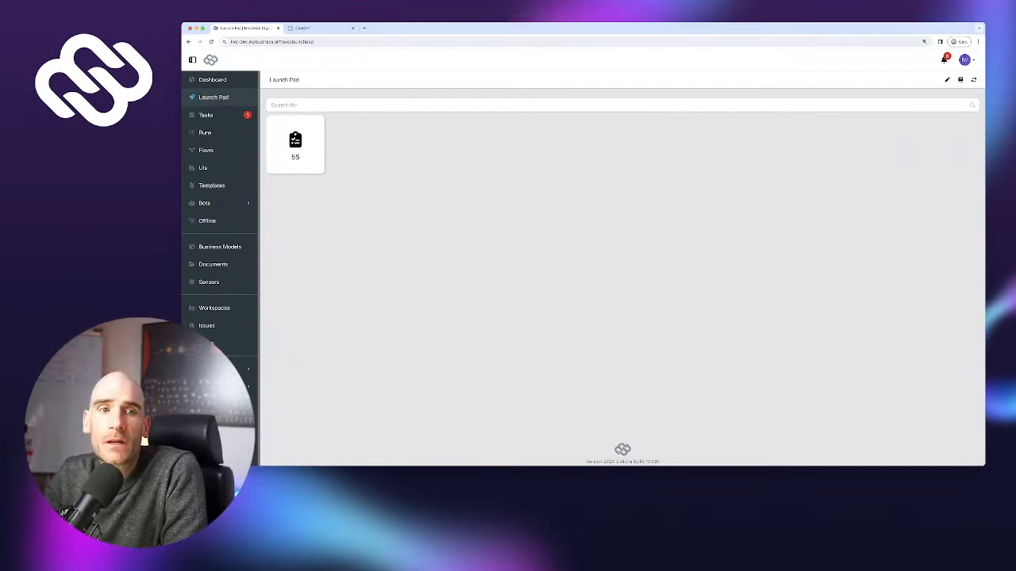
{"action": "left_click", "coordinate": [214, 308]}
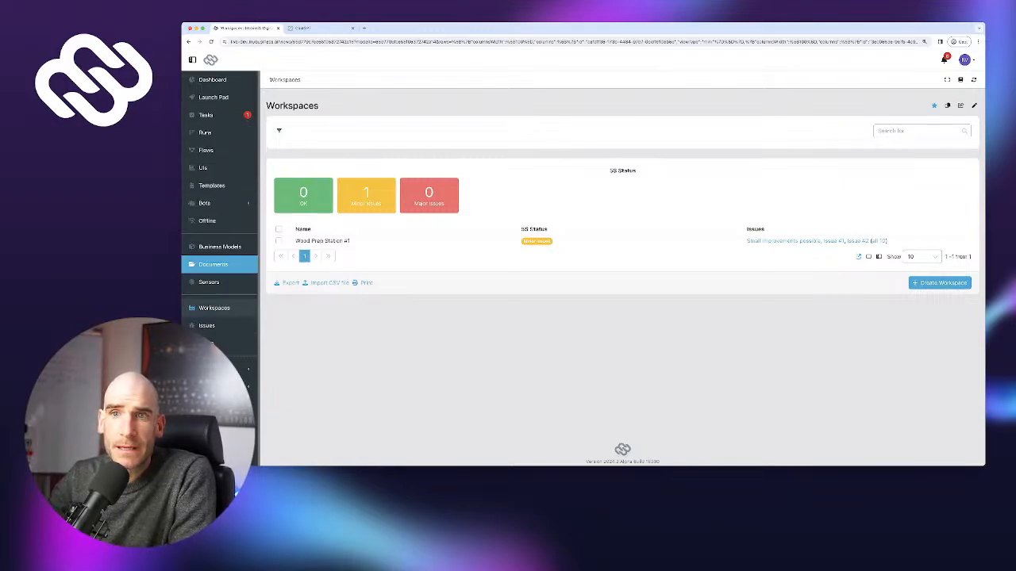
Look at the Documents collections, then open the 5S flow from the Flows list
{"action": "left_click", "coordinate": [213, 264]}
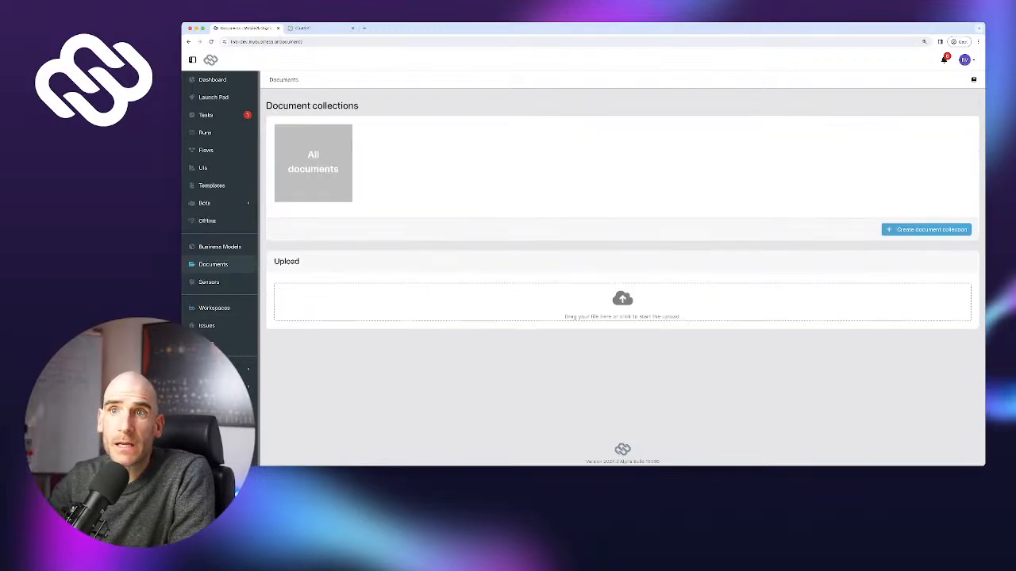
{"action": "left_click", "coordinate": [206, 150]}
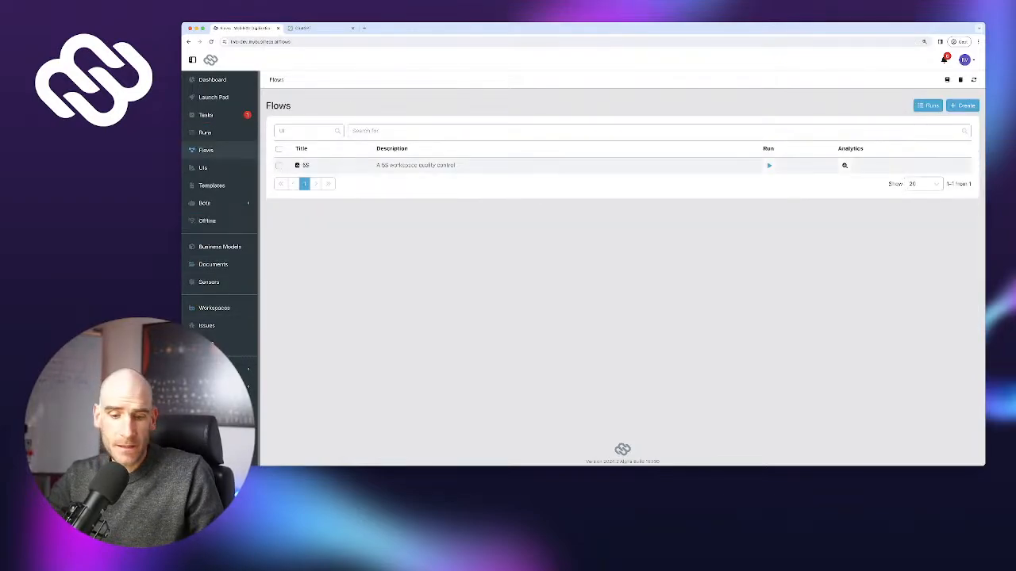
{"action": "left_click", "coordinate": [306, 165]}
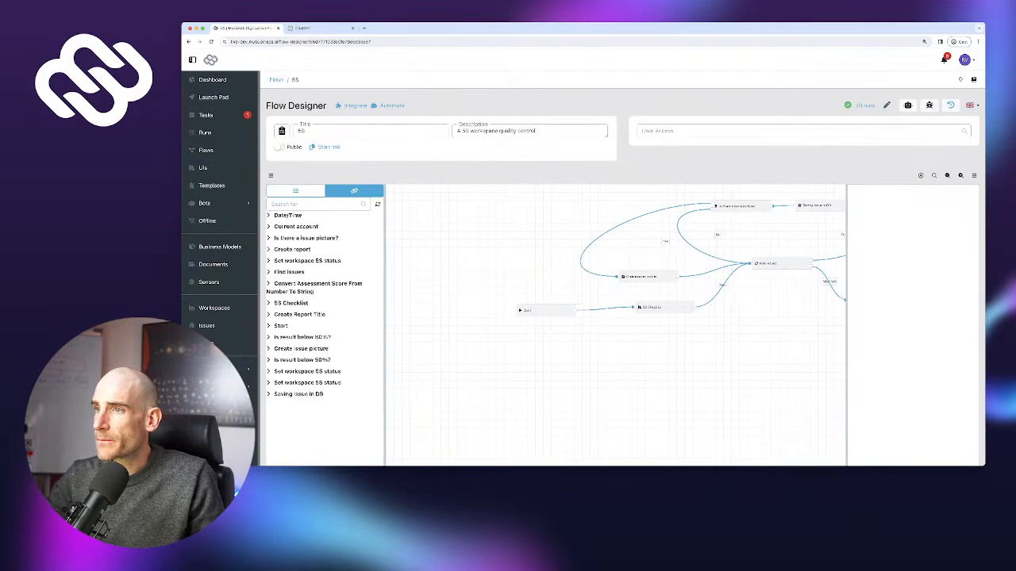
Pan to the End node and inspect Create report's document generation settings and outputs
{"action": "left_click_drag", "start_coordinate": [715, 333], "coordinate": [577, 335]}
{"action": "left_click_drag", "start_coordinate": [593, 267], "coordinate": [693, 269]}
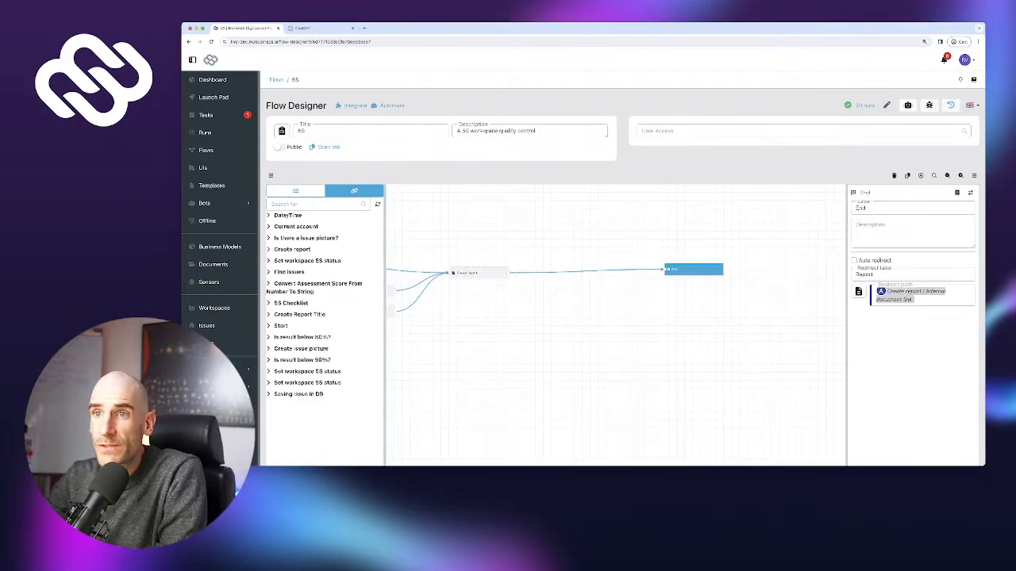
{"action": "left_click", "coordinate": [296, 191]}
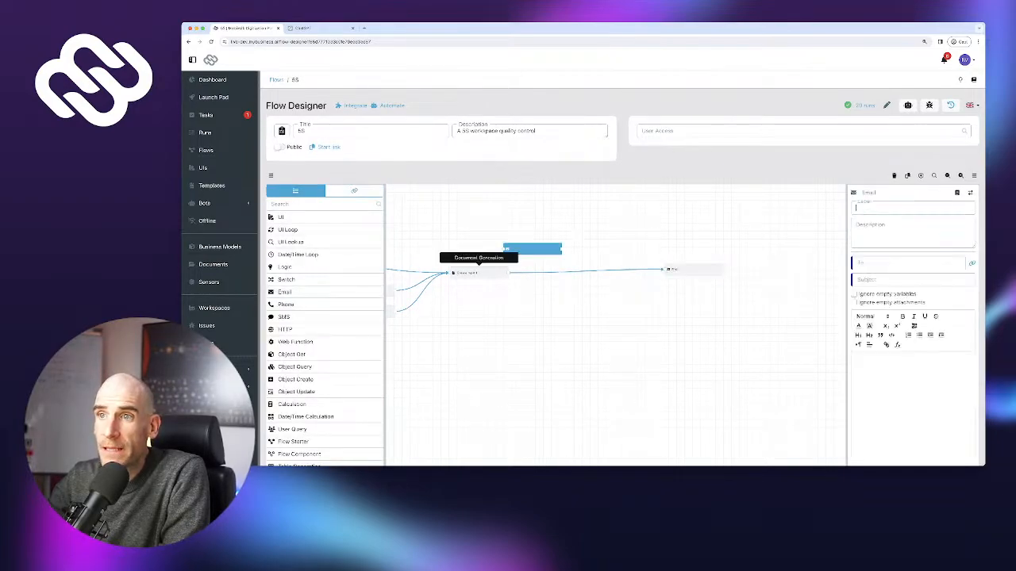
{"action": "left_click", "coordinate": [476, 272]}
{"action": "left_click", "coordinate": [354, 191]}
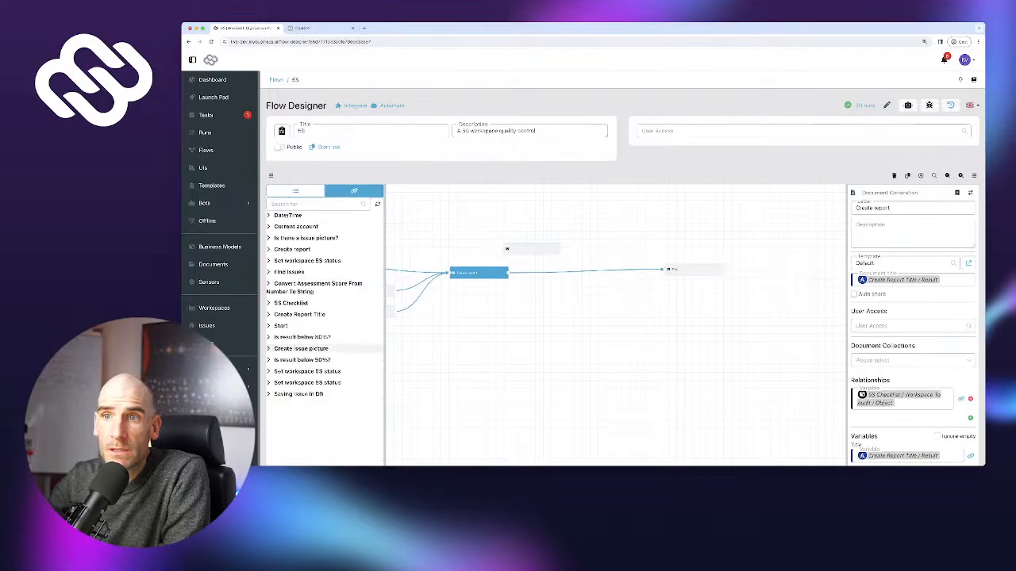
{"action": "scroll", "coordinate": [349, 235], "scroll_direction": "down", "scroll_amount": 1}
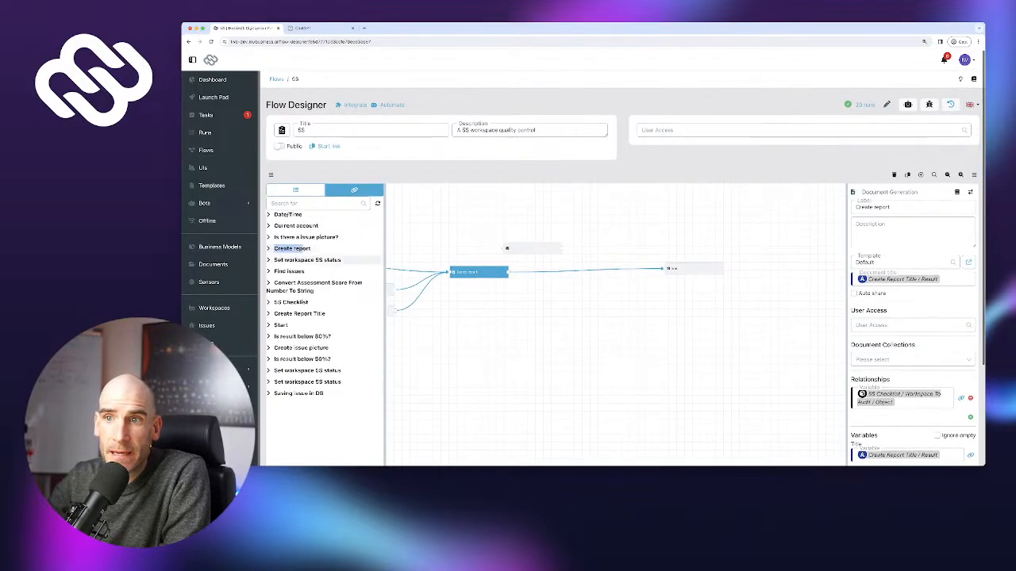
{"action": "left_click", "coordinate": [301, 247]}
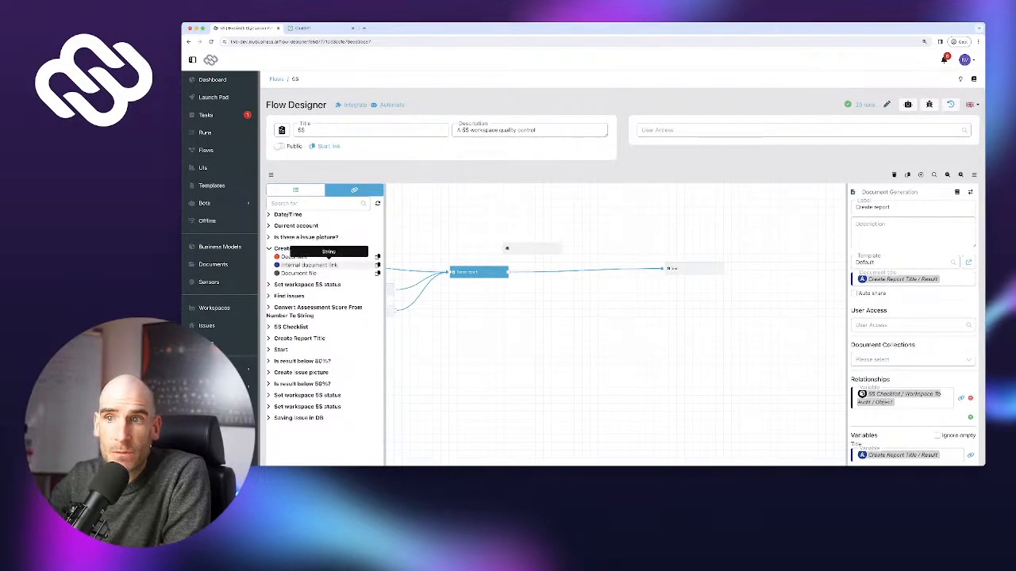
Delete the stray Email node and confirm in the Delete Nodes dialog
{"action": "left_click", "coordinate": [530, 248]}
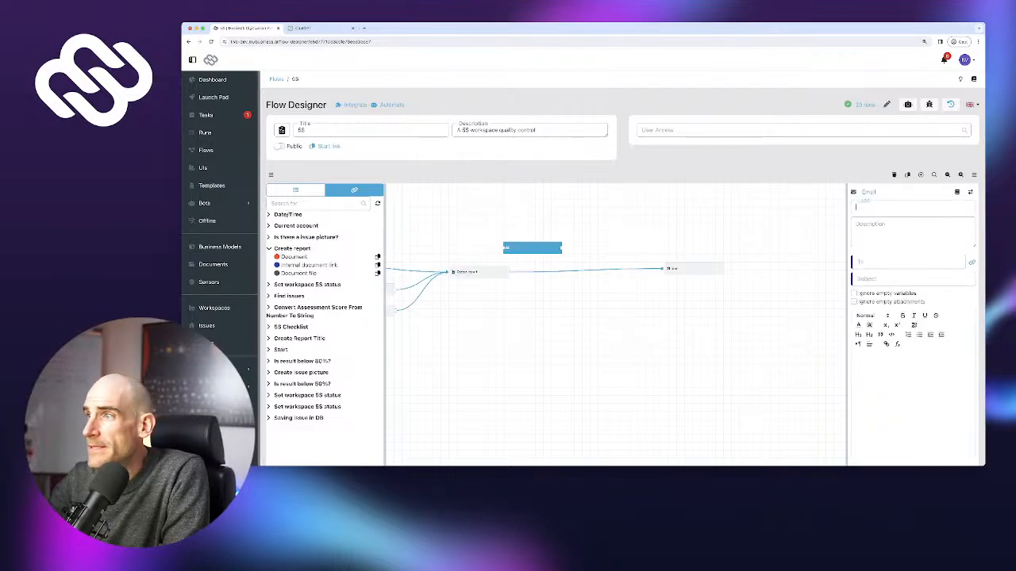
{"action": "scroll", "coordinate": [623, 258], "scroll_direction": "down", "scroll_amount": 3}
{"action": "key", "text": "Delete"}
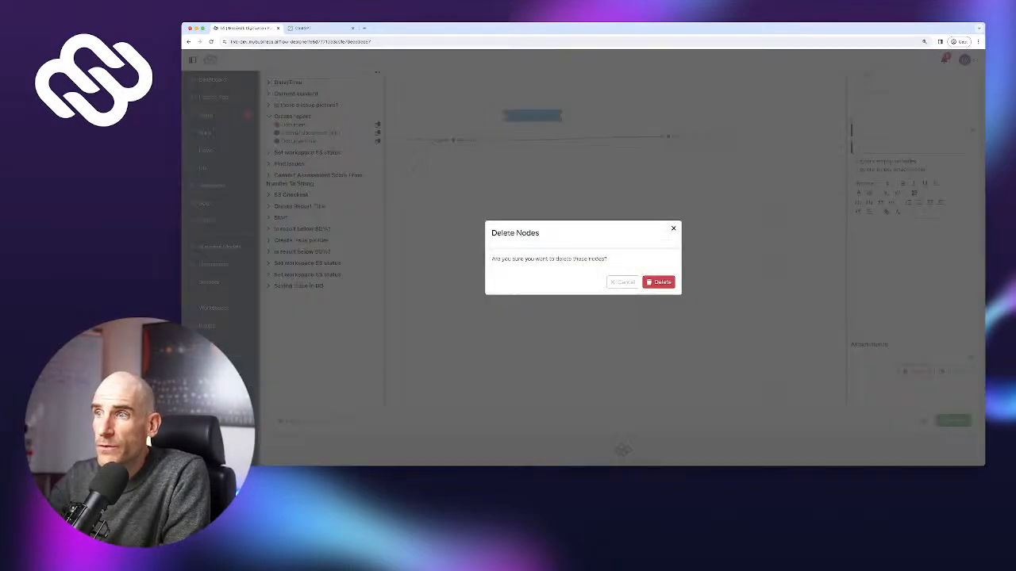
{"action": "left_click", "coordinate": [658, 282]}
{"action": "scroll", "coordinate": [659, 282], "scroll_direction": "up", "scroll_amount": 3}
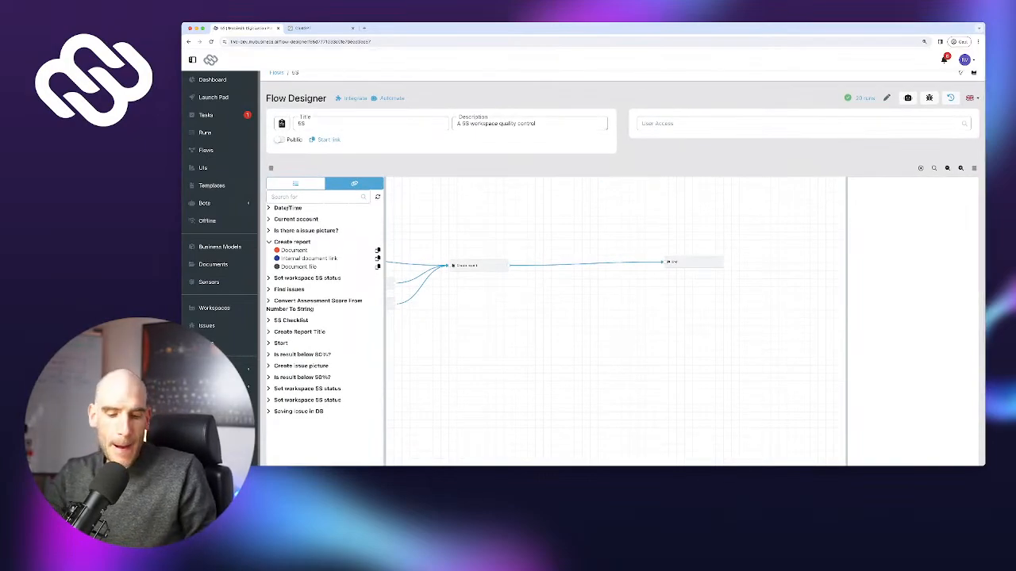
Reposition the End node next to the status nodes
{"action": "left_click_drag", "start_coordinate": [571, 341], "coordinate": [675, 334]}
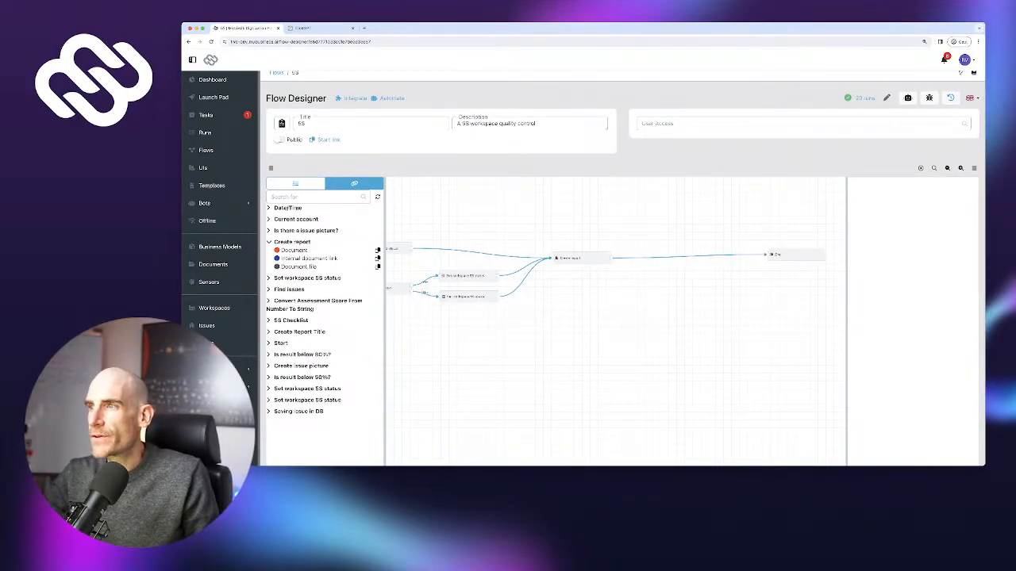
{"action": "left_click_drag", "start_coordinate": [796, 255], "coordinate": [734, 242]}
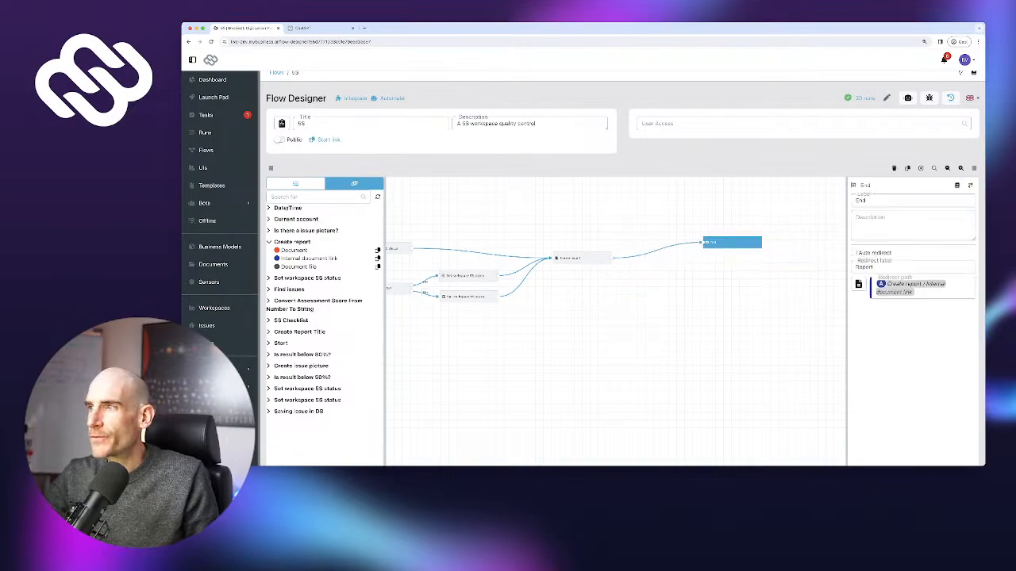
{"action": "left_click_drag", "start_coordinate": [619, 338], "coordinate": [861, 319]}
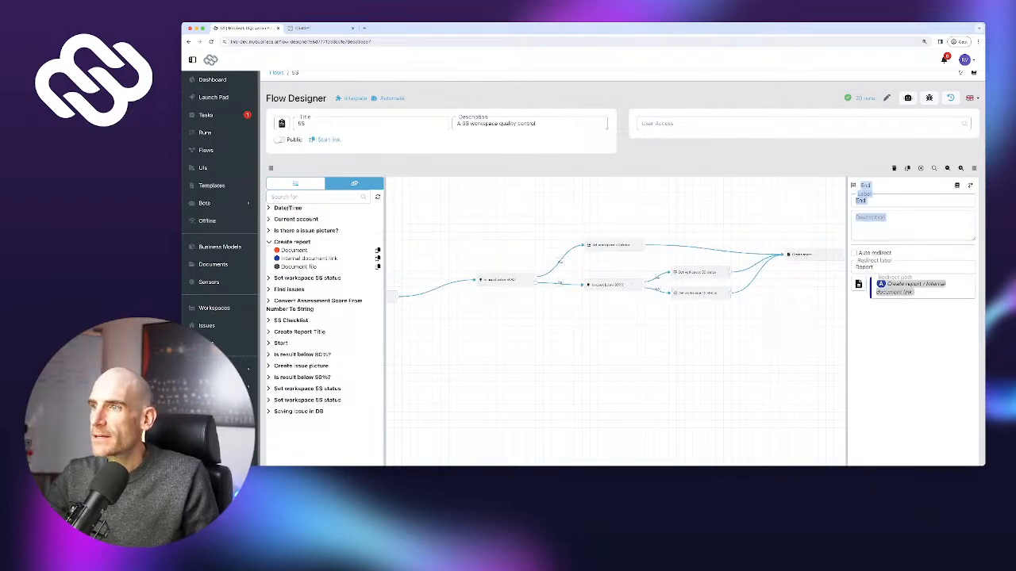
{"action": "left_click_drag", "start_coordinate": [793, 320], "coordinate": [622, 319]}
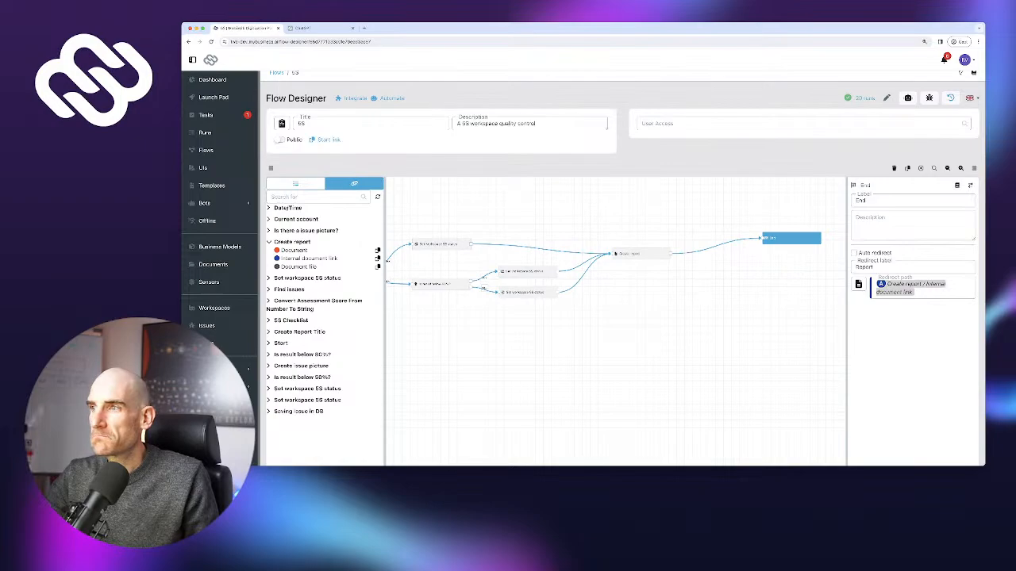
{"action": "left_click_drag", "start_coordinate": [792, 238], "coordinate": [780, 242]}
Pan back past Create Report Title and Find issues to the Start node
{"action": "left_click_drag", "start_coordinate": [666, 325], "coordinate": [827, 307]}
{"action": "left_click_drag", "start_coordinate": [667, 317], "coordinate": [805, 312]}
{"action": "left_click_drag", "start_coordinate": [667, 318], "coordinate": [752, 338]}
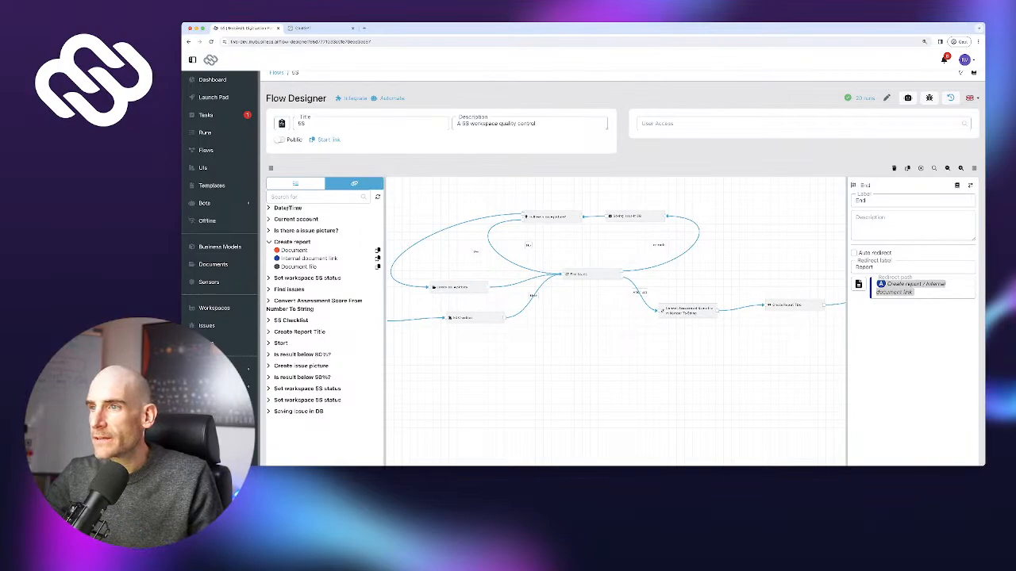
{"action": "left_click_drag", "start_coordinate": [619, 357], "coordinate": [727, 340]}
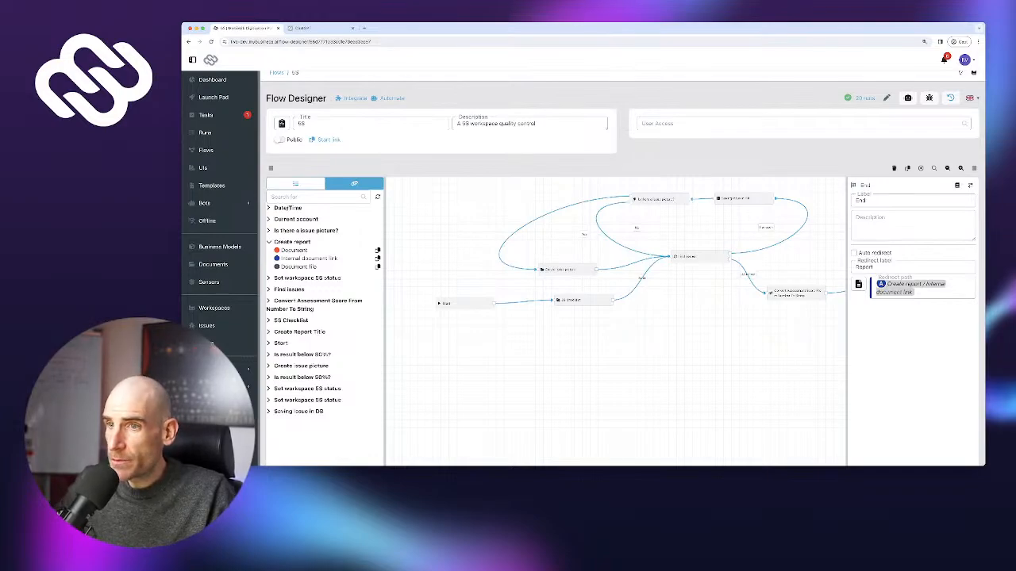
{"action": "scroll", "coordinate": [619, 270], "scroll_direction": "up", "scroll_amount": 1}
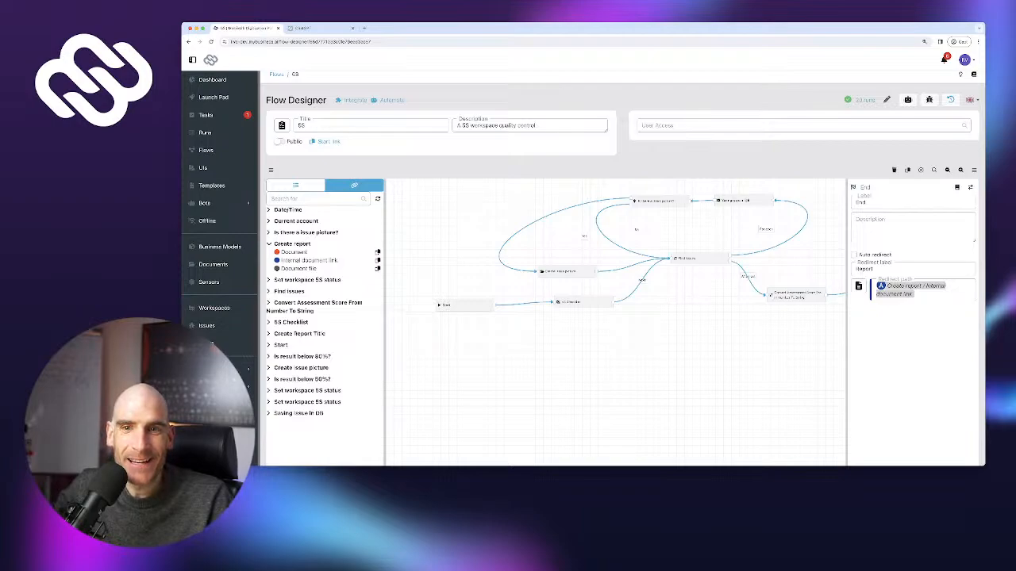
Go to the Tasks list, which shows All done!
{"action": "left_click", "coordinate": [205, 115]}
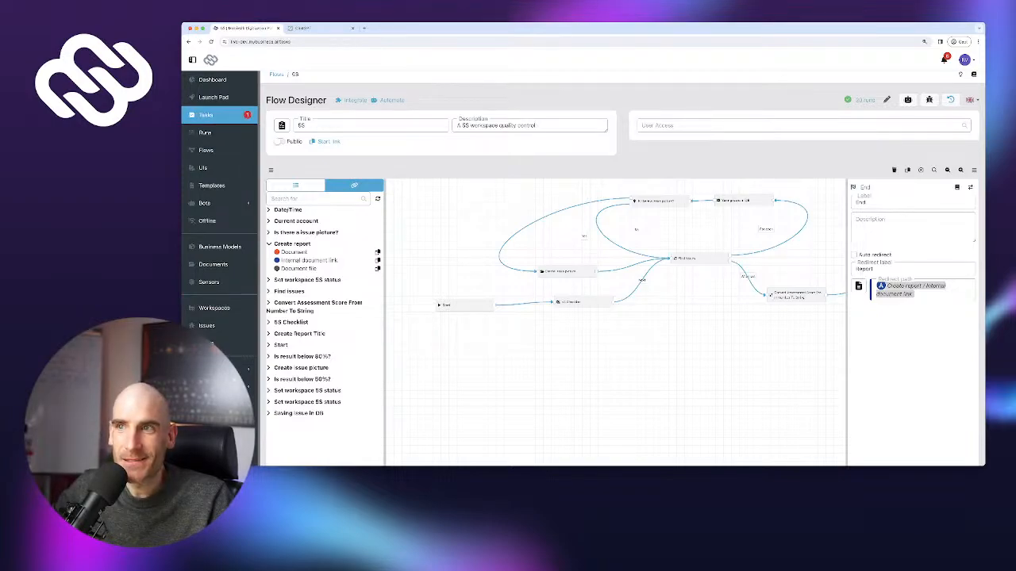